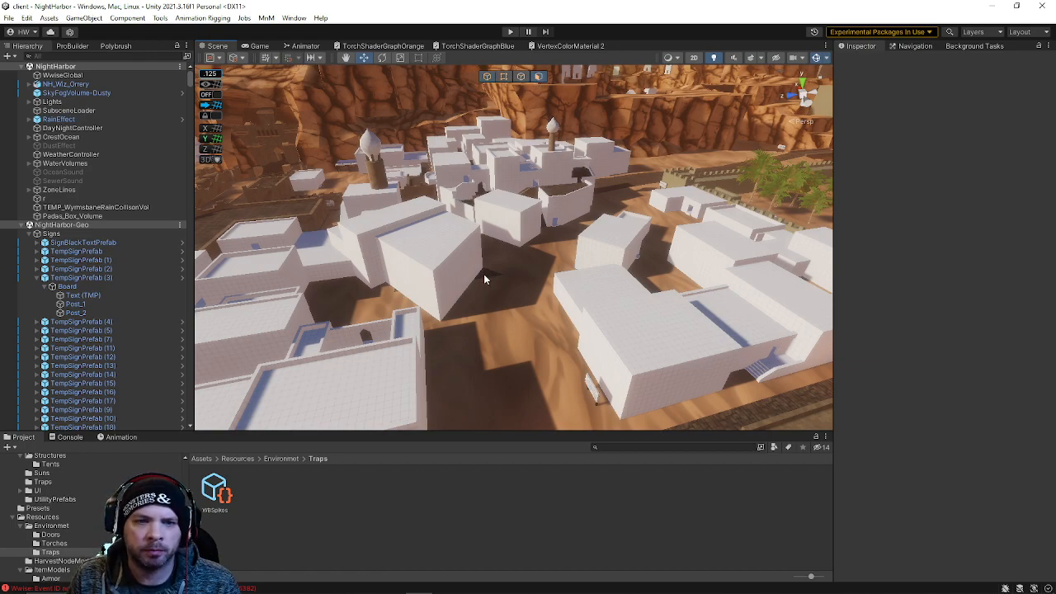
Fly around the scene view to survey the desert town's blocked-out buildings and streets
{"action": "key", "text": "w"}
{"action": "mouse_move", "coordinate": [507, 285]}
{"action": "right_mouse_down"}
{"action": "mouse_move", "coordinate": [484, 290]}
{"action": "mouse_move", "coordinate": [517, 289]}
{"action": "right_mouse_up"}
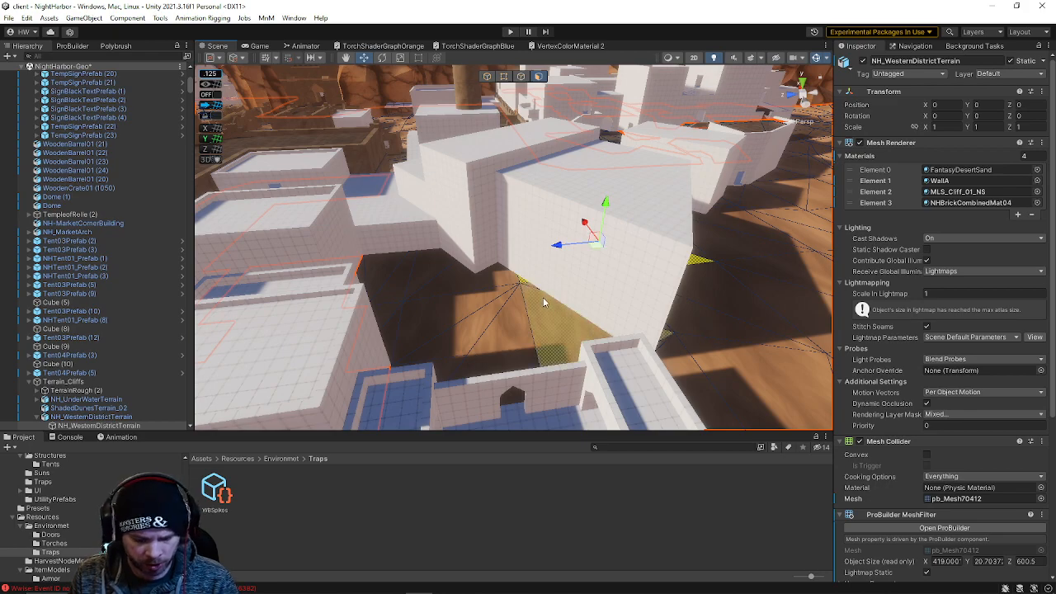
{"action": "right_click_drag", "start_coordinate": [567, 293], "coordinate": [534, 327]}
{"action": "left_click", "coordinate": [639, 150]}
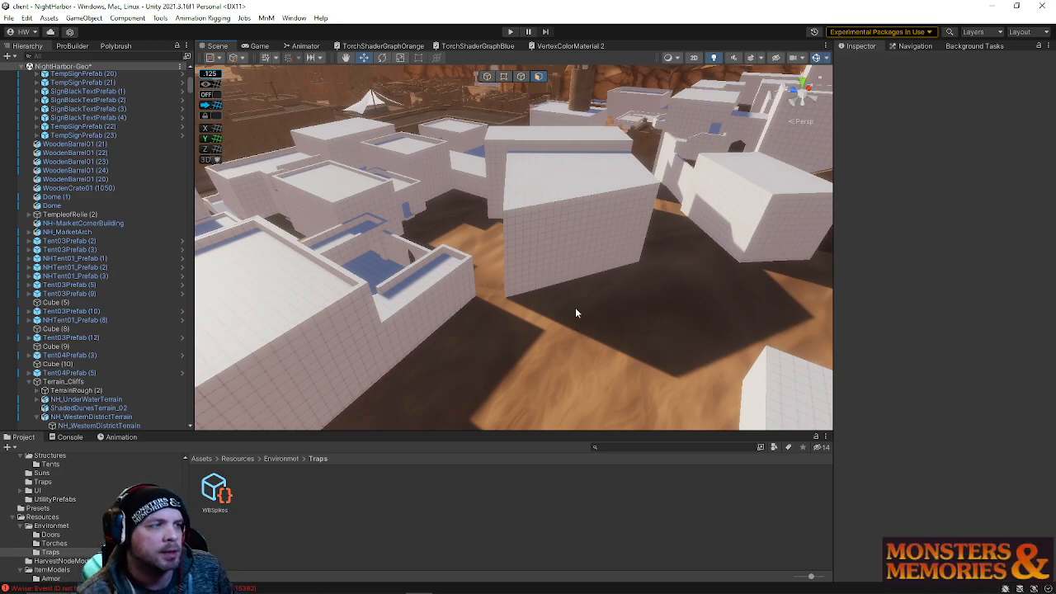
{"action": "right_click_drag", "start_coordinate": [576, 310], "coordinate": [938, 300]}
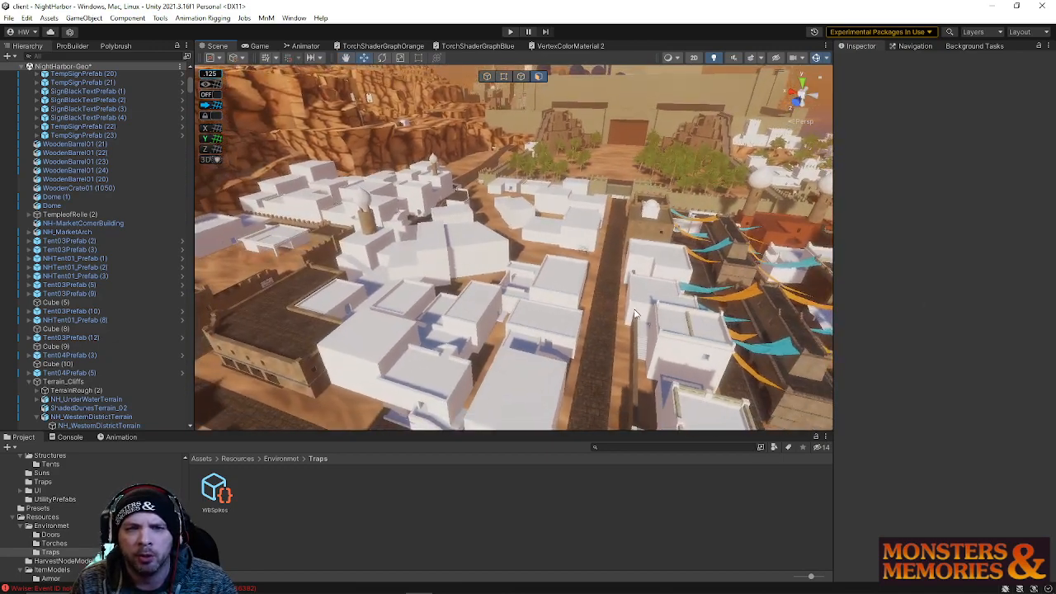
{"action": "right_click_drag", "start_coordinate": [485, 326], "coordinate": [613, 180]}
{"action": "right_click_drag", "start_coordinate": [519, 276], "coordinate": [472, 218]}
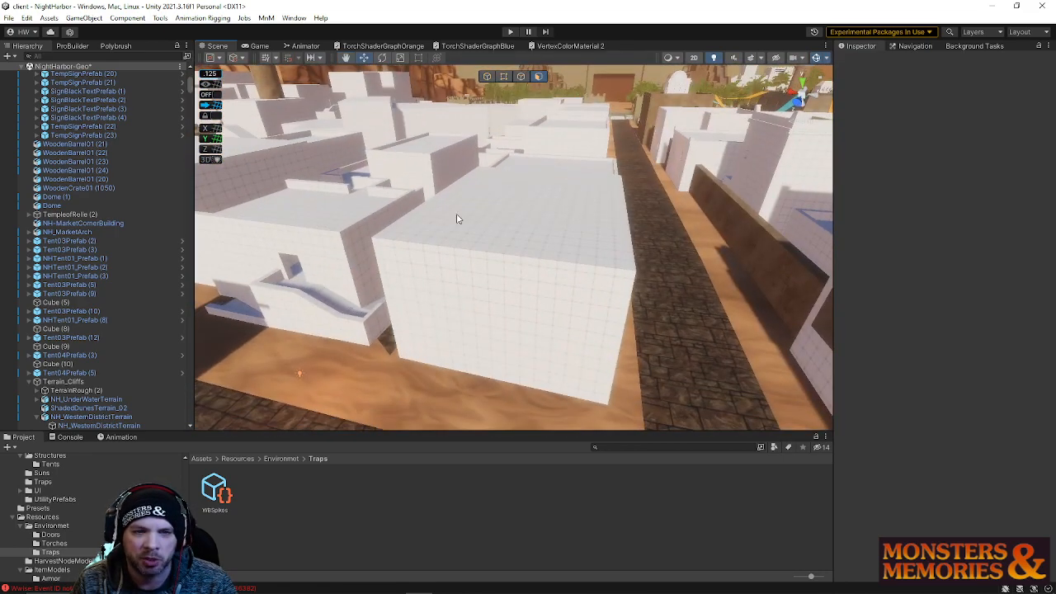
{"action": "right_click_drag", "start_coordinate": [582, 263], "coordinate": [448, 205]}
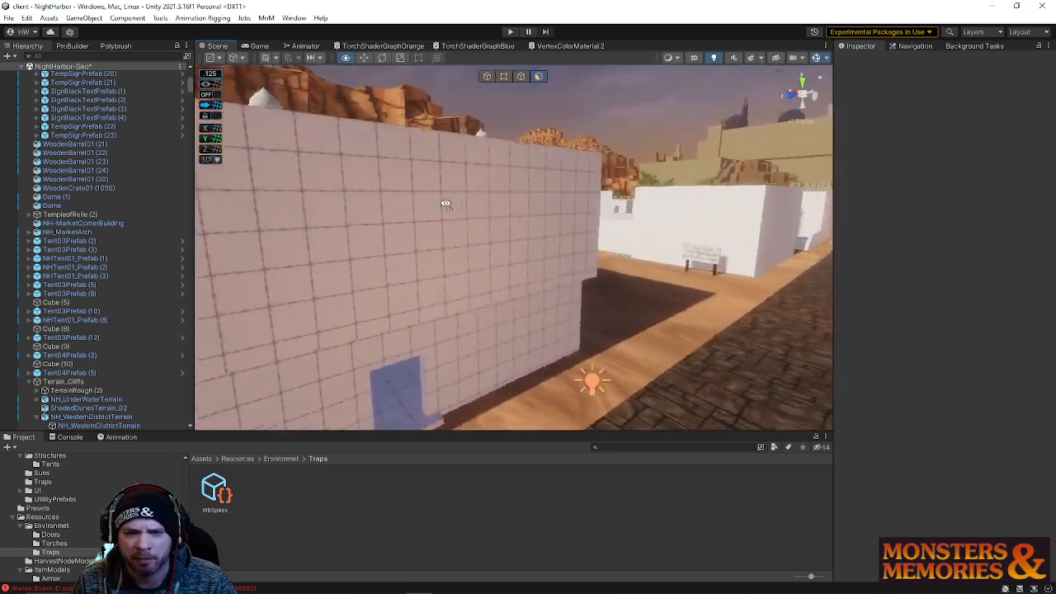
{"action": "mouse_move", "coordinate": [359, 217]}
{"action": "right_mouse_down"}
{"action": "mouse_move", "coordinate": [474, 229]}
{"action": "mouse_move", "coordinate": [354, 228]}
{"action": "mouse_move", "coordinate": [372, 248]}
{"action": "mouse_move", "coordinate": [378, 204]}
{"action": "mouse_move", "coordinate": [467, 271]}
{"action": "mouse_move", "coordinate": [274, 278]}
{"action": "mouse_move", "coordinate": [431, 286]}
{"action": "mouse_move", "coordinate": [656, 190]}
{"action": "mouse_move", "coordinate": [287, 244]}
{"action": "mouse_move", "coordinate": [379, 223]}
{"action": "right_mouse_up"}
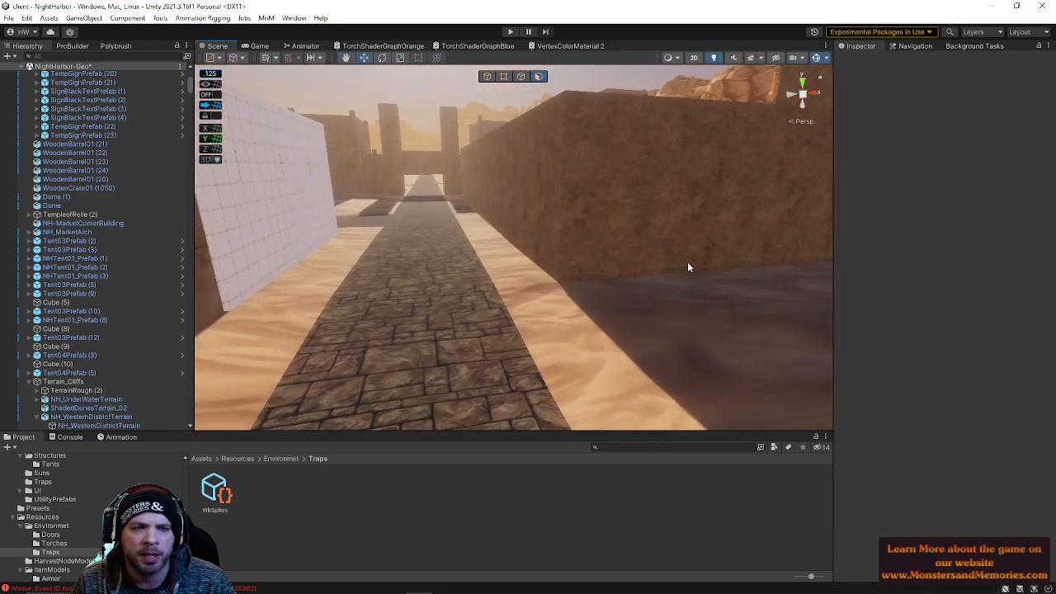
{"action": "right_click_drag", "start_coordinate": [419, 340], "coordinate": [797, 260]}
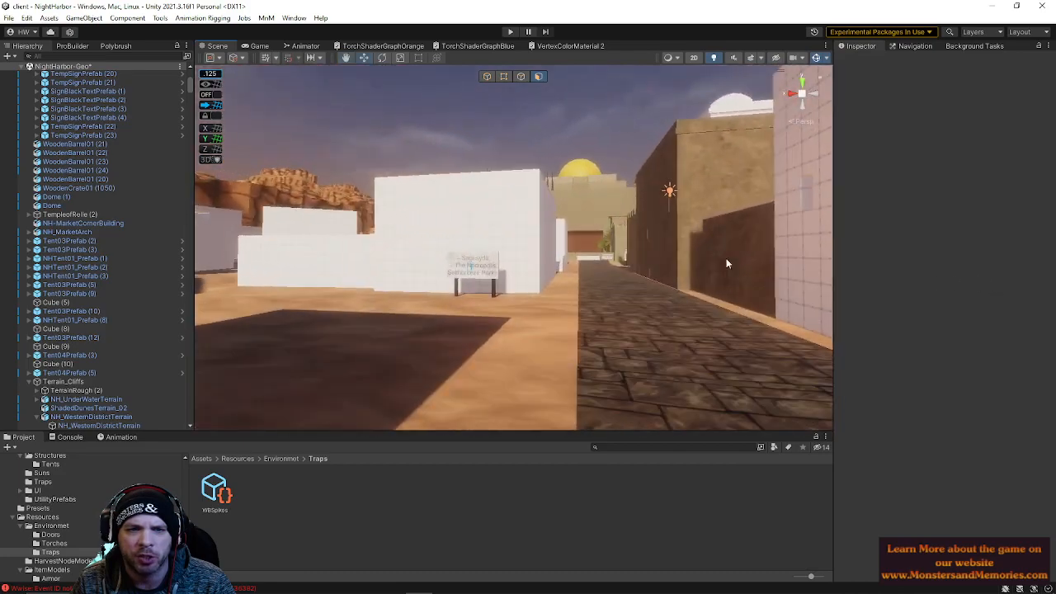
{"action": "right_click_drag", "start_coordinate": [497, 285], "coordinate": [26, 316]}
{"action": "right_click_drag", "start_coordinate": [489, 234], "coordinate": [830, 264]}
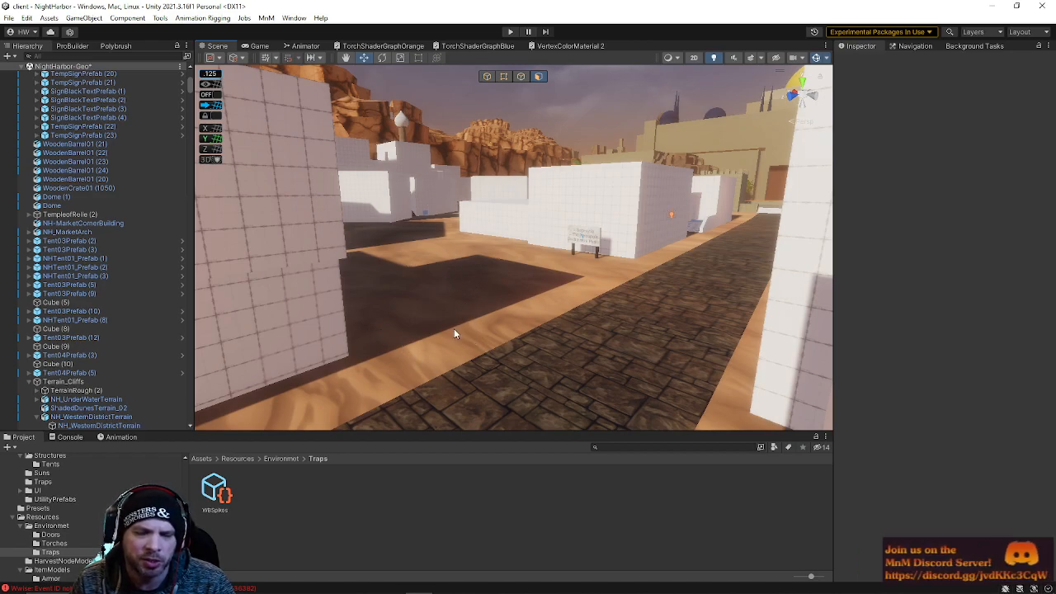
Inspect the town from above and at street level, checking alleys and gaps between the building blocks
{"action": "right_click_drag", "start_coordinate": [593, 363], "coordinate": [402, 111]}
{"action": "right_click_drag", "start_coordinate": [575, 411], "coordinate": [560, 315]}
{"action": "right_click_drag", "start_coordinate": [465, 223], "coordinate": [511, 239]}
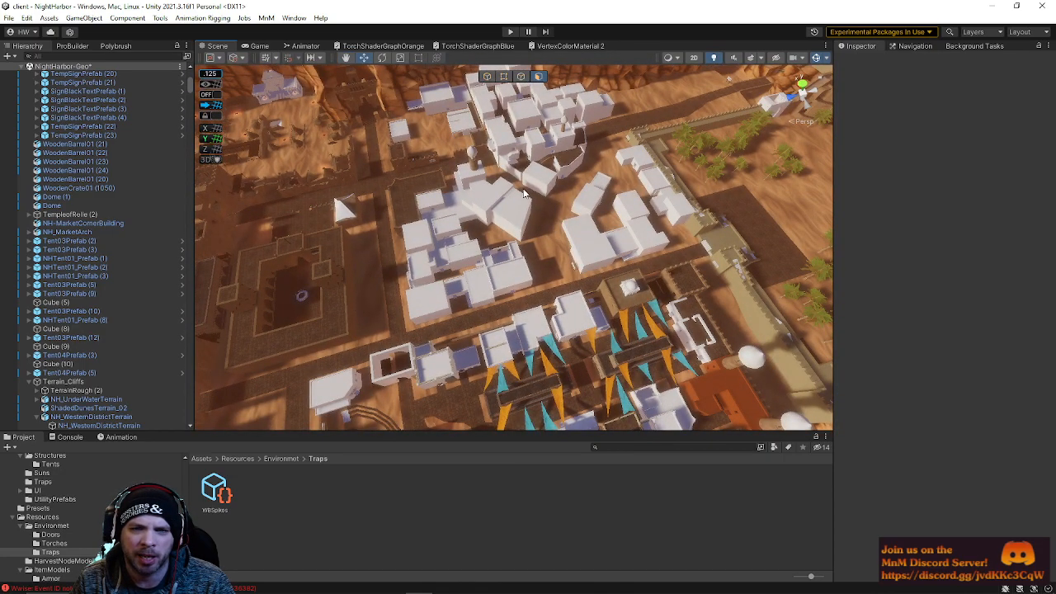
{"action": "middle_click_drag", "start_coordinate": [574, 250], "coordinate": [595, 262]}
{"action": "right_click_drag", "start_coordinate": [629, 251], "coordinate": [651, 248]}
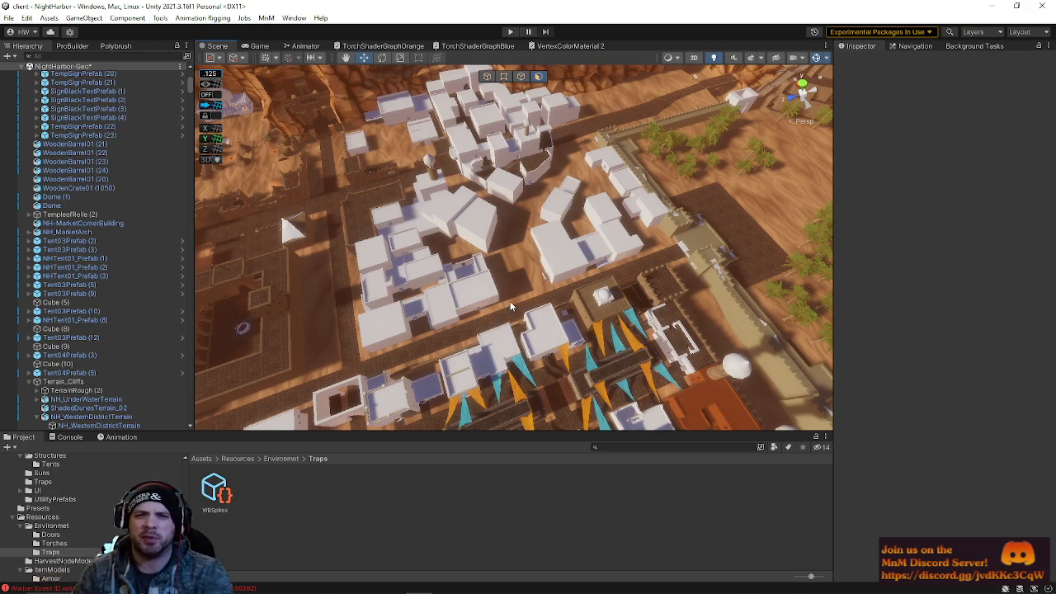
{"action": "right_click_drag", "start_coordinate": [496, 263], "coordinate": [493, 216]}
{"action": "key", "text": "w"}
{"action": "key", "text": "w"}
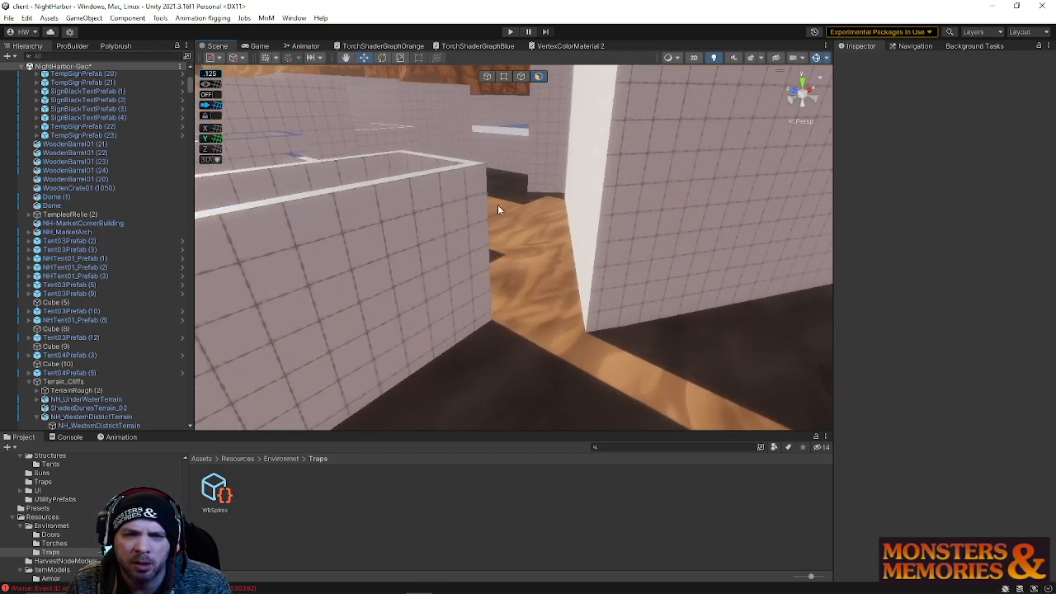
{"action": "right_click_drag", "start_coordinate": [507, 181], "coordinate": [464, 323]}
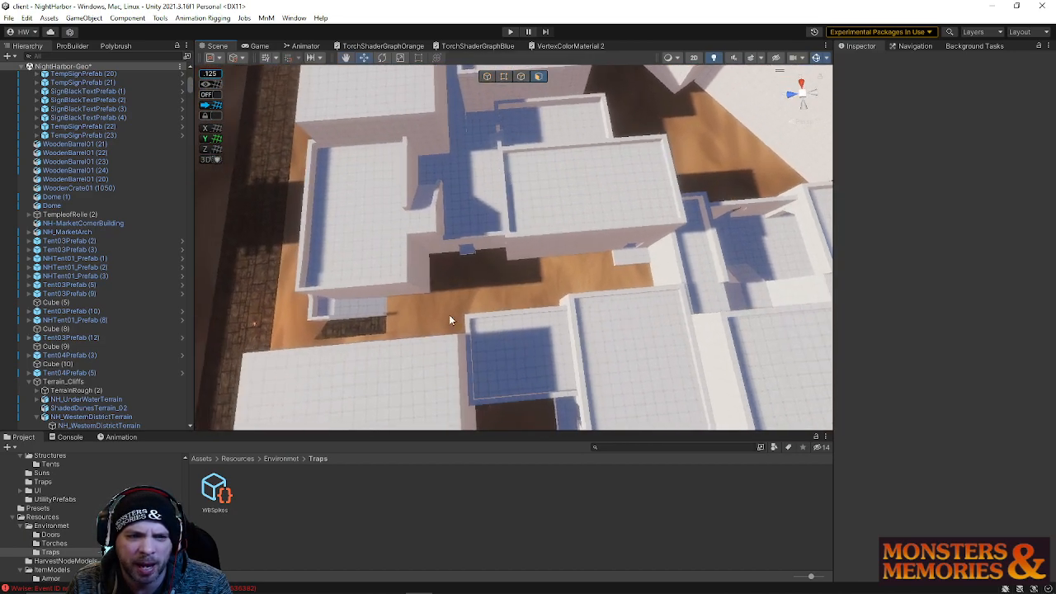
{"action": "right_click_drag", "start_coordinate": [600, 297], "coordinate": [368, 281]}
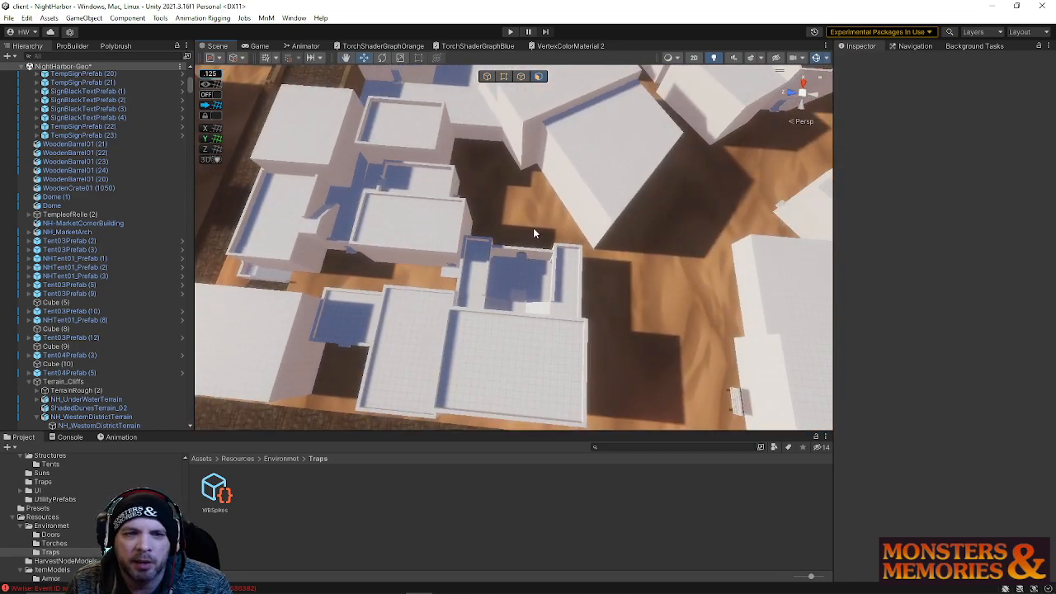
{"action": "right_click_drag", "start_coordinate": [519, 270], "coordinate": [552, 203]}
{"action": "right_click_drag", "start_coordinate": [537, 341], "coordinate": [522, 186]}
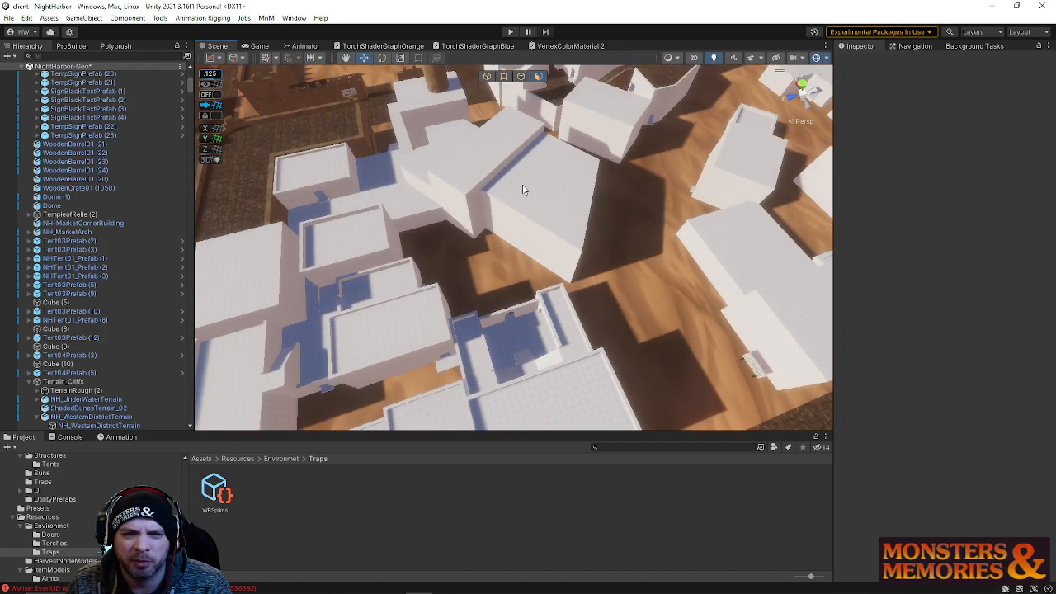
{"action": "mouse_move", "coordinate": [524, 415]}
{"action": "right_mouse_down"}
{"action": "mouse_move", "coordinate": [537, 401]}
{"action": "mouse_move", "coordinate": [521, 397]}
{"action": "right_mouse_up"}
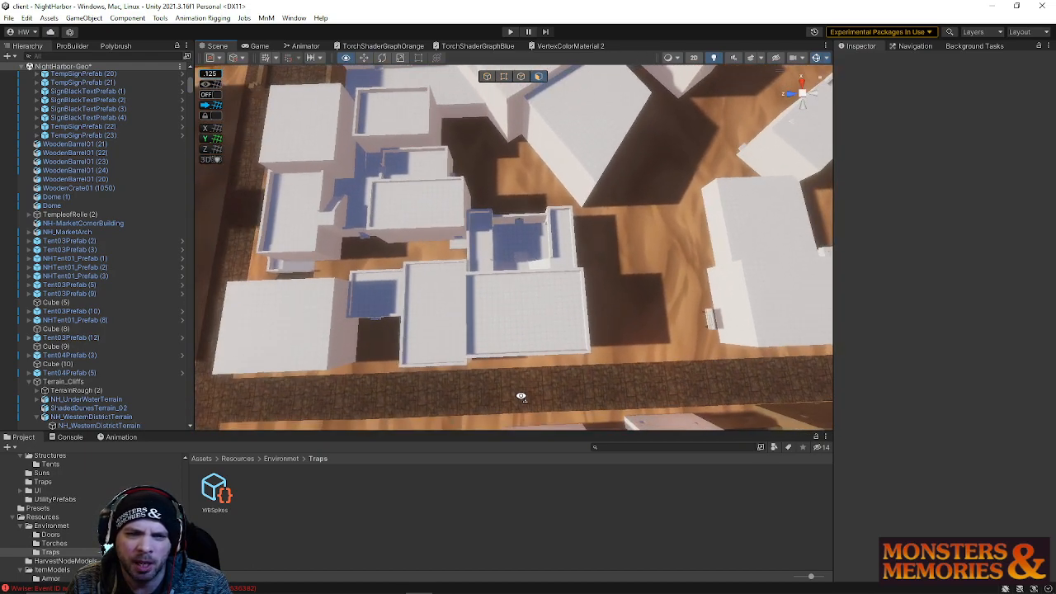
{"action": "right_click_drag", "start_coordinate": [459, 253], "coordinate": [774, 175]}
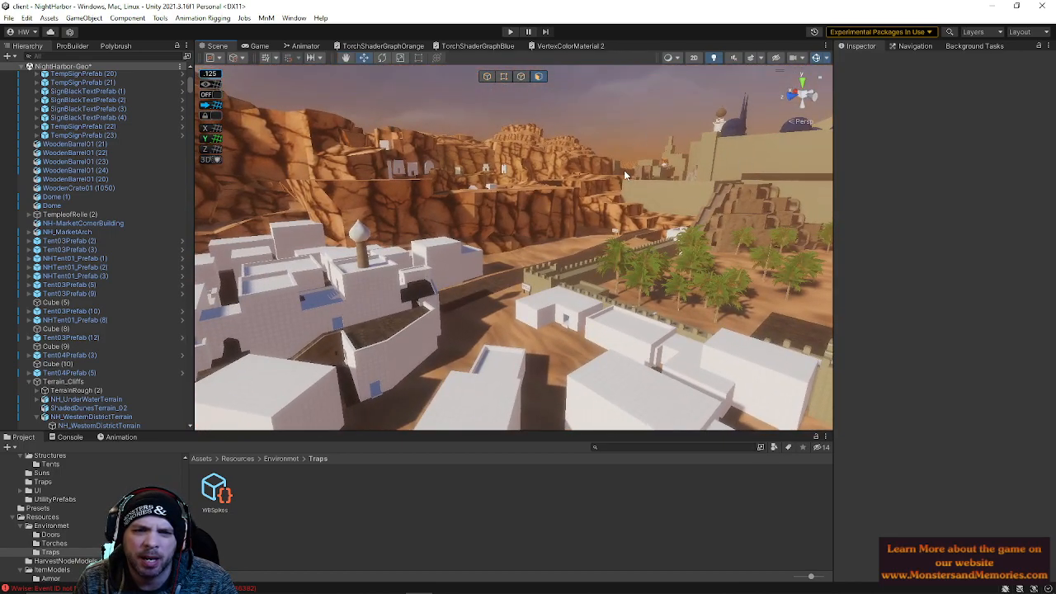
{"action": "right_click_drag", "start_coordinate": [675, 146], "coordinate": [404, 207]}
{"action": "right_click_drag", "start_coordinate": [513, 260], "coordinate": [538, 231]}
{"action": "right_click_drag", "start_coordinate": [475, 250], "coordinate": [665, 209]}
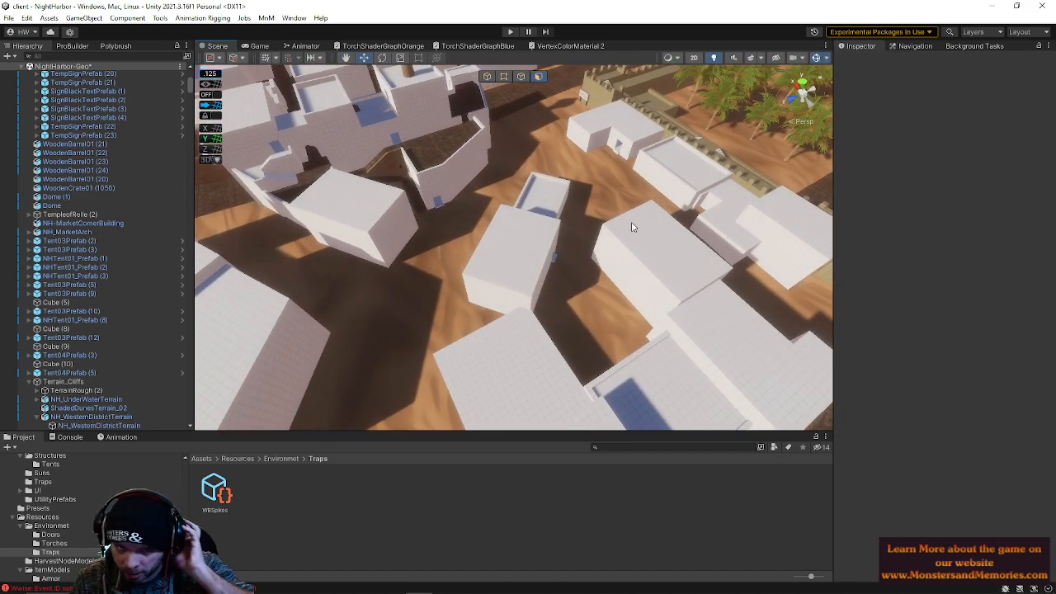
{"action": "right_click_drag", "start_coordinate": [616, 249], "coordinate": [494, 154]}
Select a building cube and nudge one of its corner vertices slightly to reshape its footprint
{"action": "left_click", "coordinate": [579, 255]}
{"action": "right_click_drag", "start_coordinate": [579, 255], "coordinate": [718, 338]}
{"action": "right_click_drag", "start_coordinate": [491, 94], "coordinate": [387, 181]}
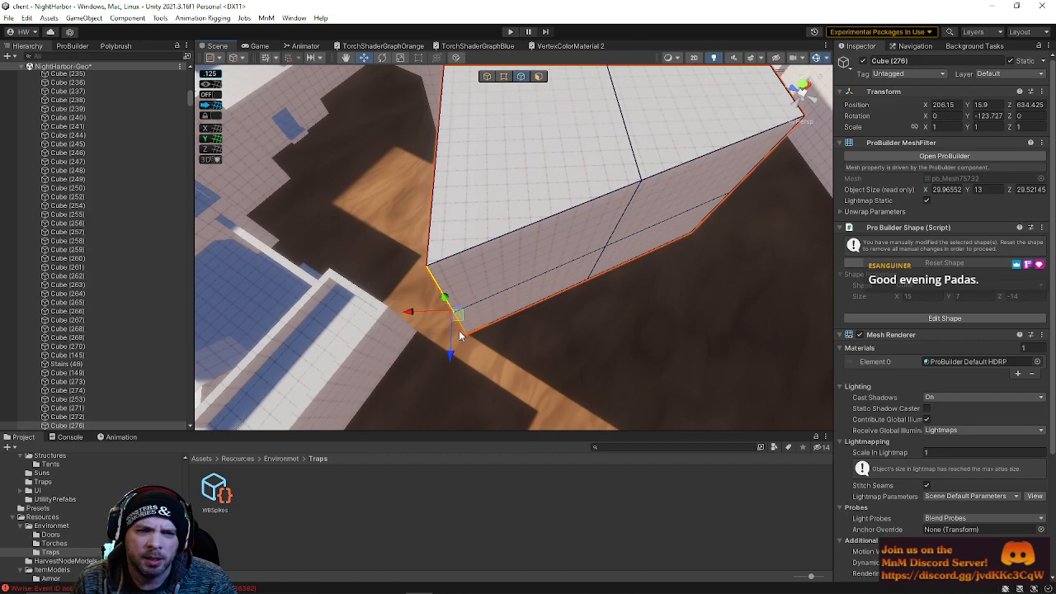
{"action": "left_click_drag", "start_coordinate": [449, 316], "coordinate": [447, 309]}
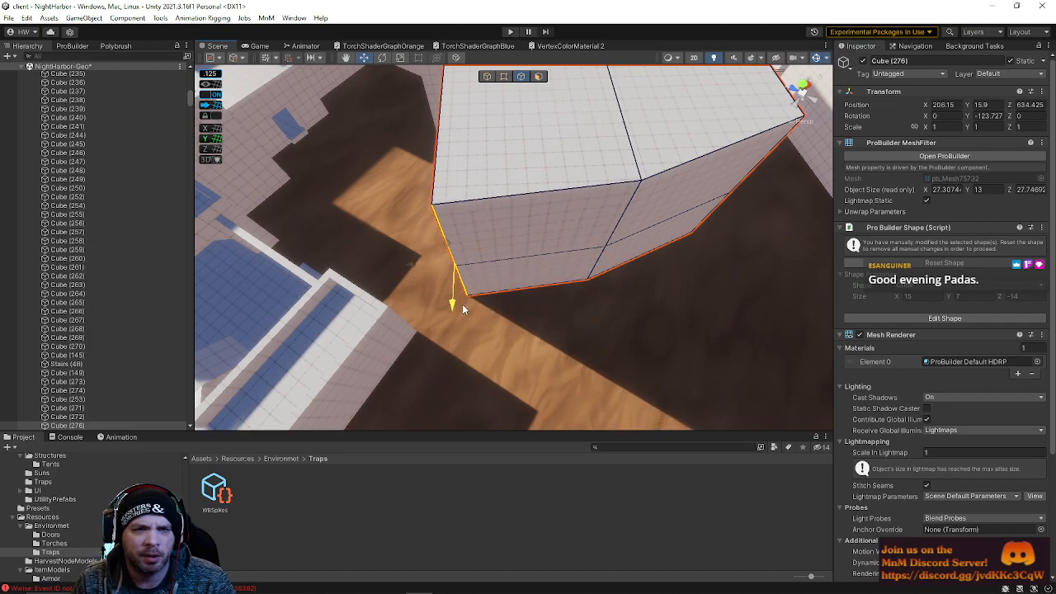
{"action": "right_click_drag", "start_coordinate": [505, 327], "coordinate": [327, 246]}
{"action": "left_click", "coordinate": [557, 118]}
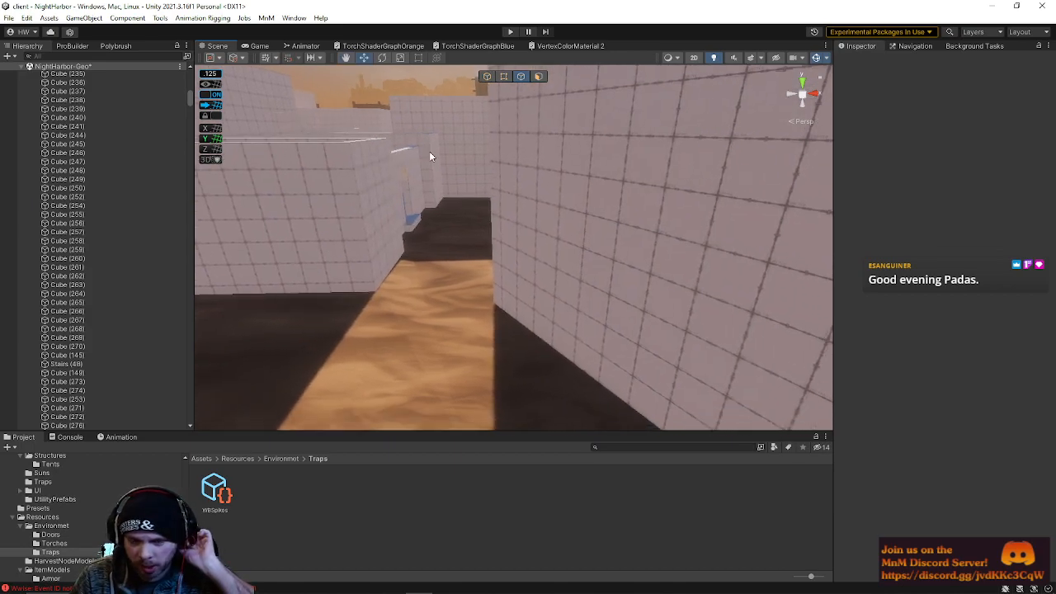
Move into a narrow alley between buildings and open ProBuilder's New Shape tool
{"action": "right_click_drag", "start_coordinate": [334, 224], "coordinate": [492, 267]}
{"action": "right_click_drag", "start_coordinate": [615, 216], "coordinate": [601, 237]}
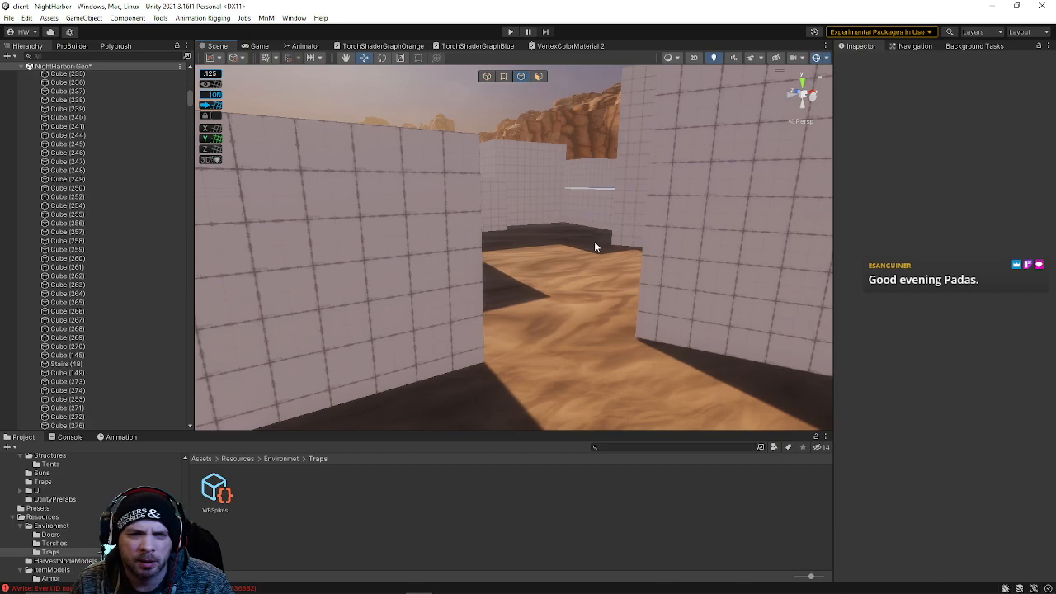
{"action": "right_click_drag", "start_coordinate": [560, 182], "coordinate": [518, 240]}
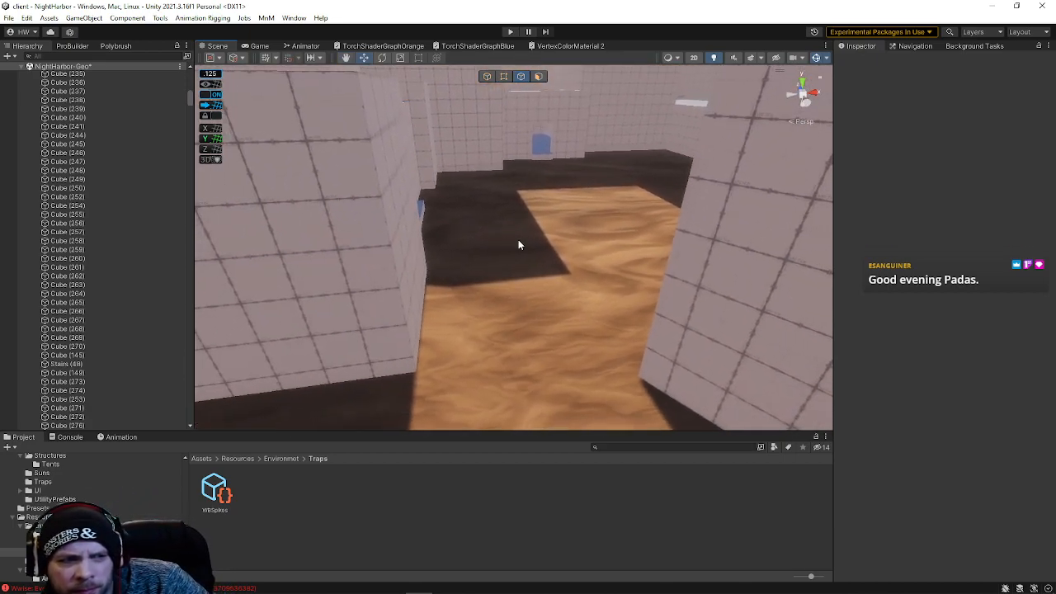
{"action": "right_click_drag", "start_coordinate": [518, 244], "coordinate": [304, 214]}
{"action": "left_click", "coordinate": [58, 46]}
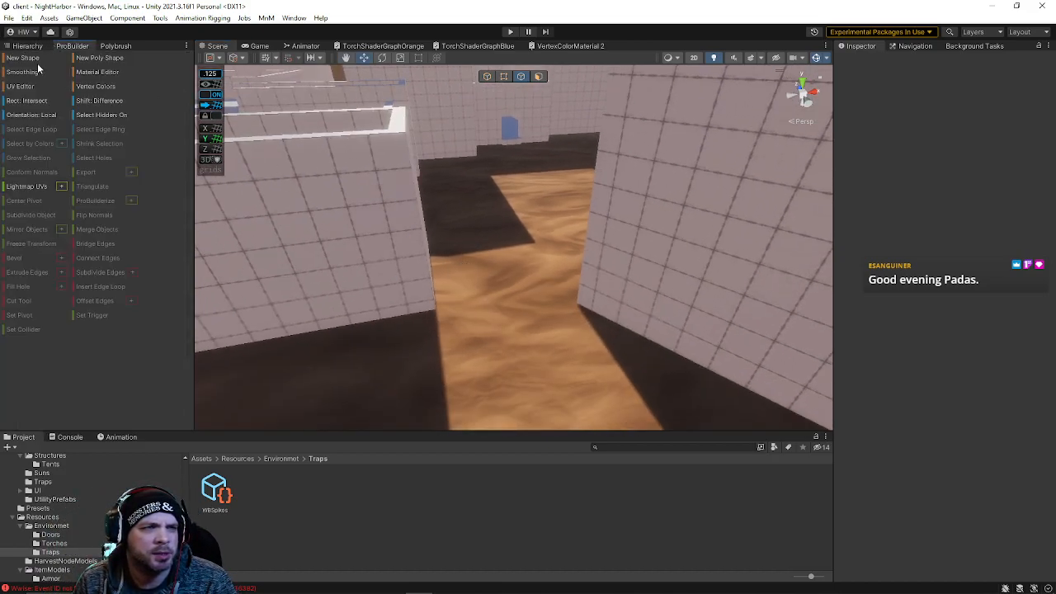
{"action": "left_click", "coordinate": [28, 59]}
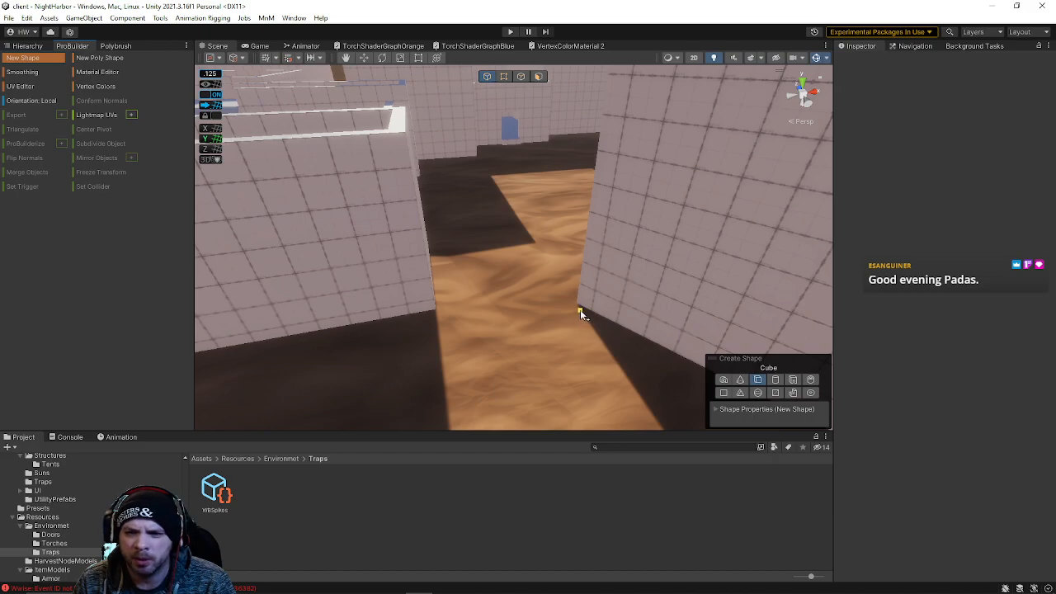
{"action": "left_click", "coordinate": [794, 379]}
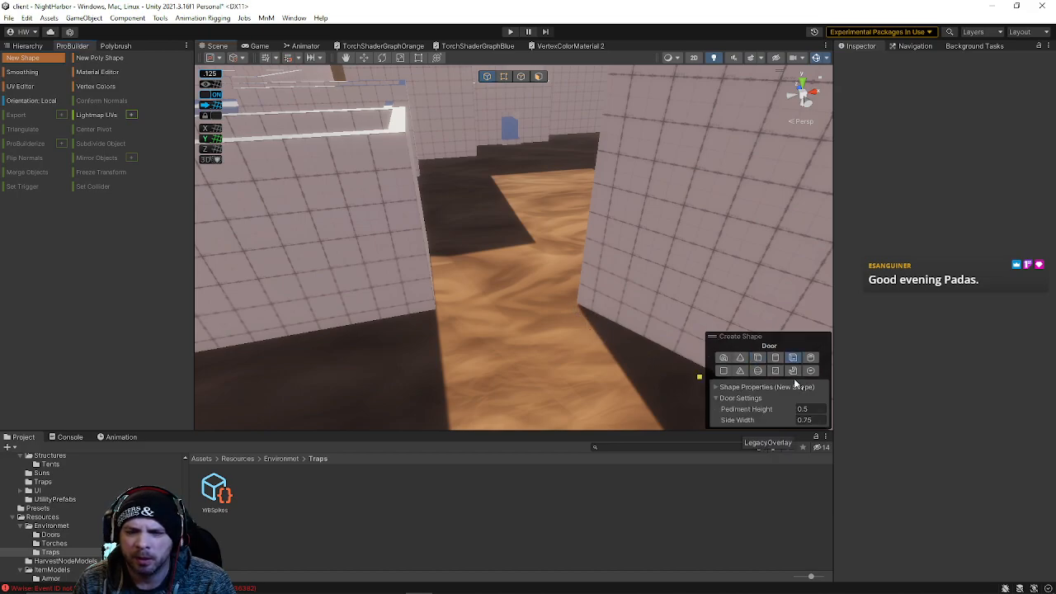
{"action": "left_click_drag", "start_coordinate": [531, 401], "coordinate": [646, 391]}
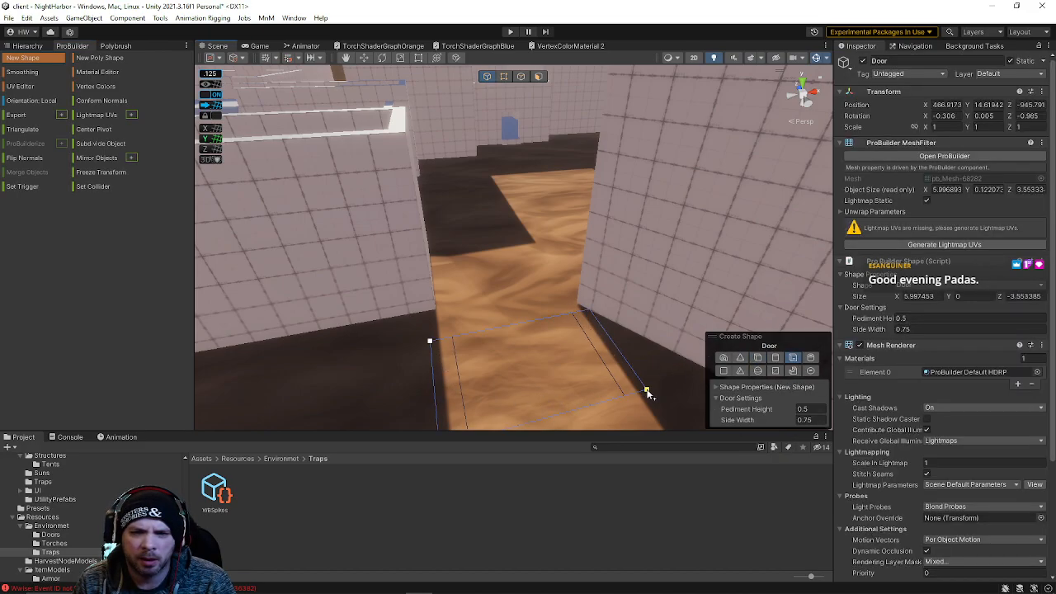
{"action": "right_click_drag", "start_coordinate": [595, 202], "coordinate": [458, 165]}
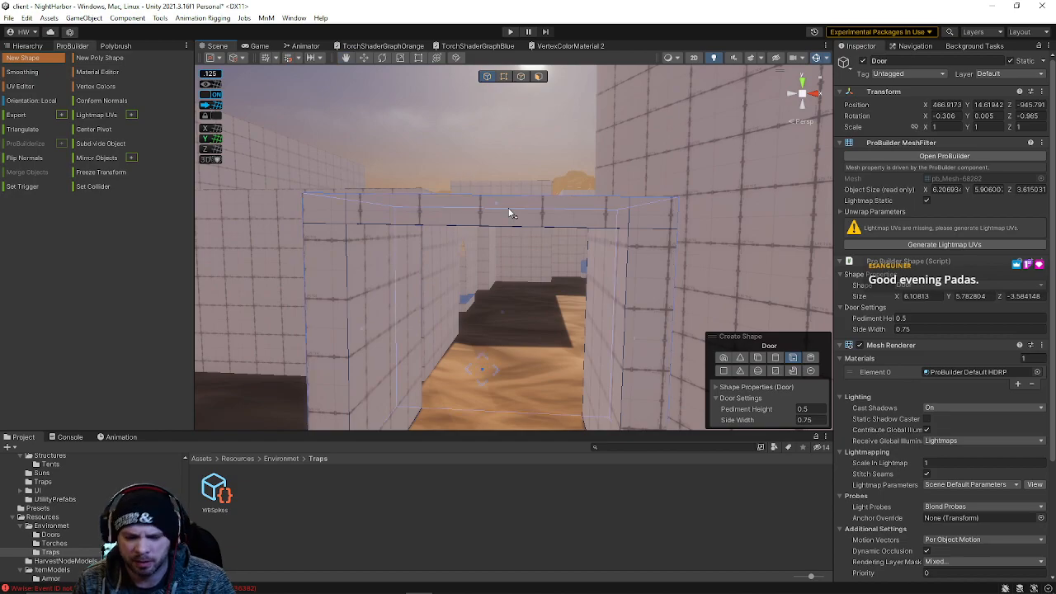
{"action": "key", "text": "Delete"}
{"action": "right_click_drag", "start_coordinate": [545, 262], "coordinate": [513, 165]}
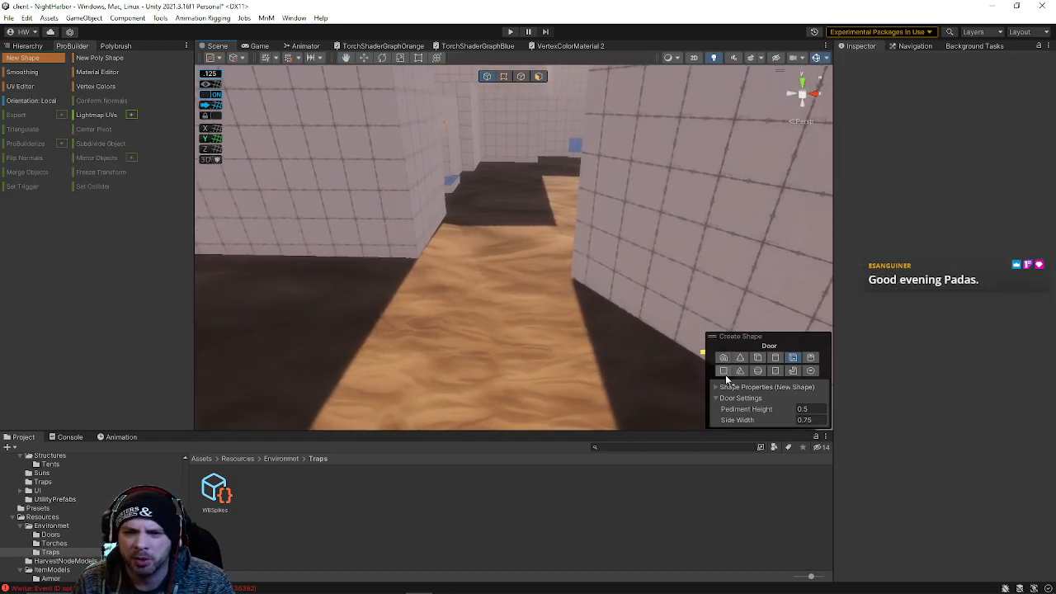
Create a ProBuilder Pipe shape on the alley floor, about 4.6 by 4.6 wide and 1.25 high
{"action": "left_click", "coordinate": [757, 358]}
{"action": "right_click_drag", "start_coordinate": [429, 292], "coordinate": [420, 260]}
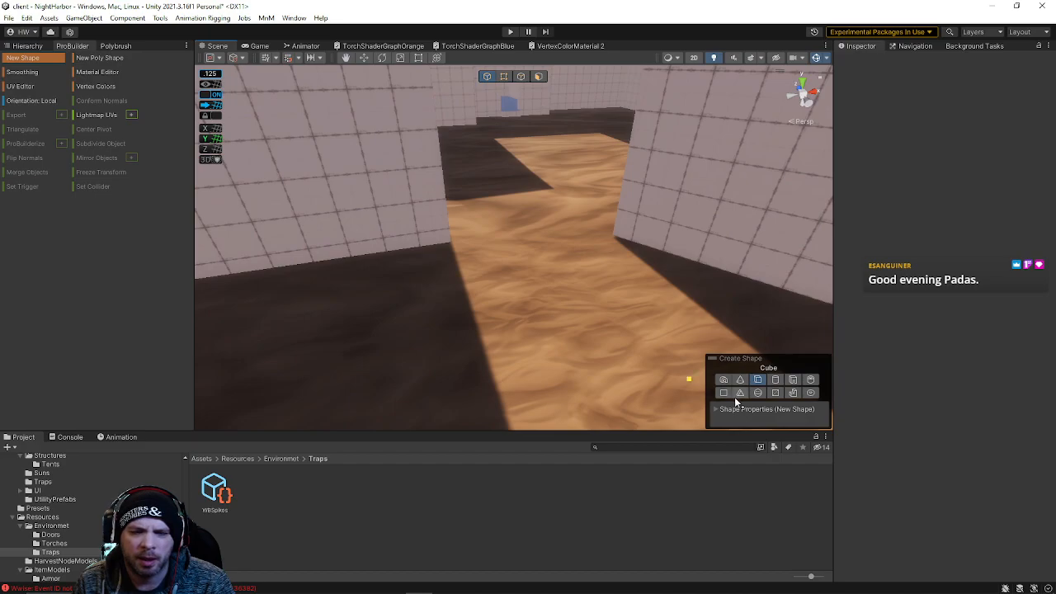
{"action": "left_click", "coordinate": [810, 381]}
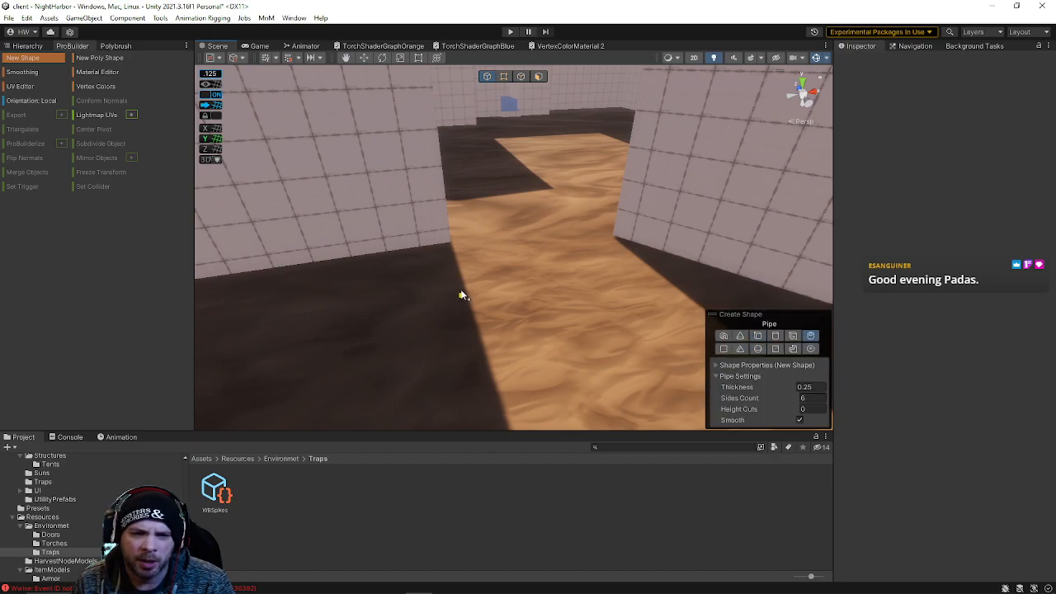
{"action": "mouse_move", "coordinate": [503, 381]}
{"action": "left_mouse_down"}
{"action": "mouse_move", "coordinate": [713, 363]}
{"action": "mouse_move", "coordinate": [703, 358]}
{"action": "left_mouse_up"}
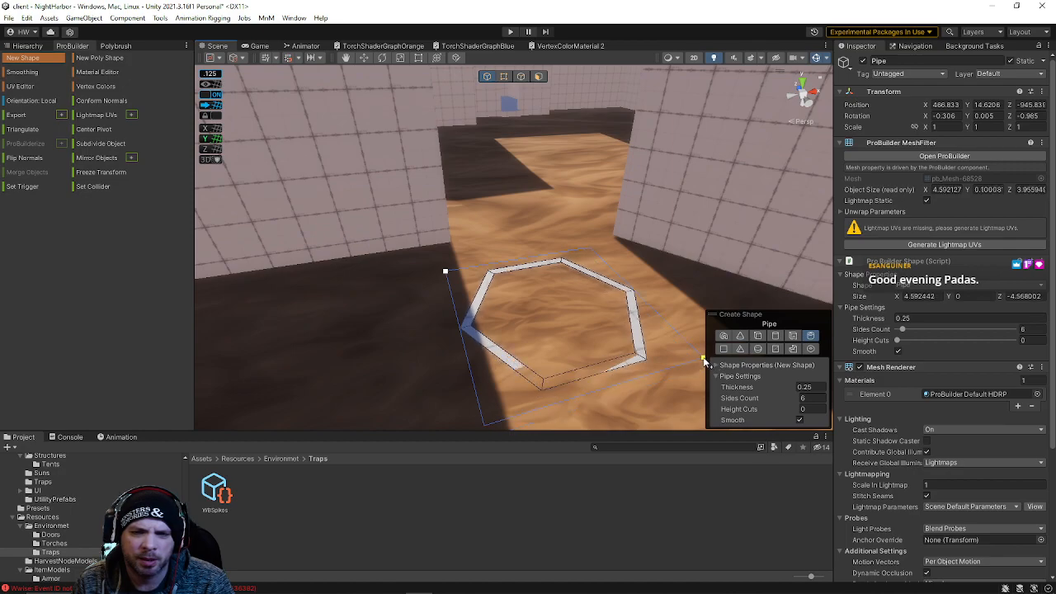
{"action": "left_click", "coordinate": [704, 308]}
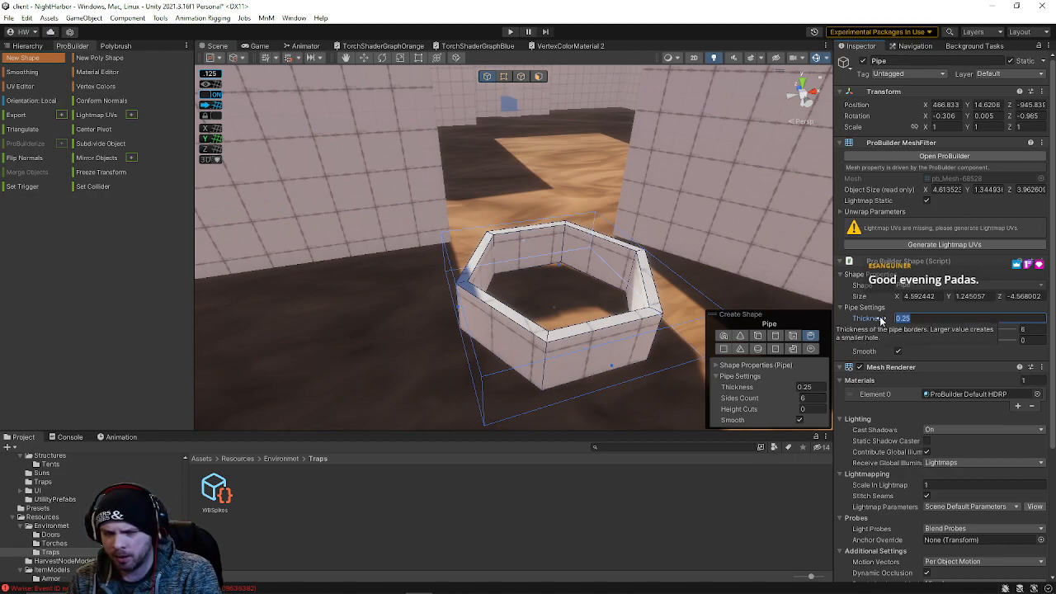
Set the pipe's thickness to 1
{"action": "type", "text": "1"}
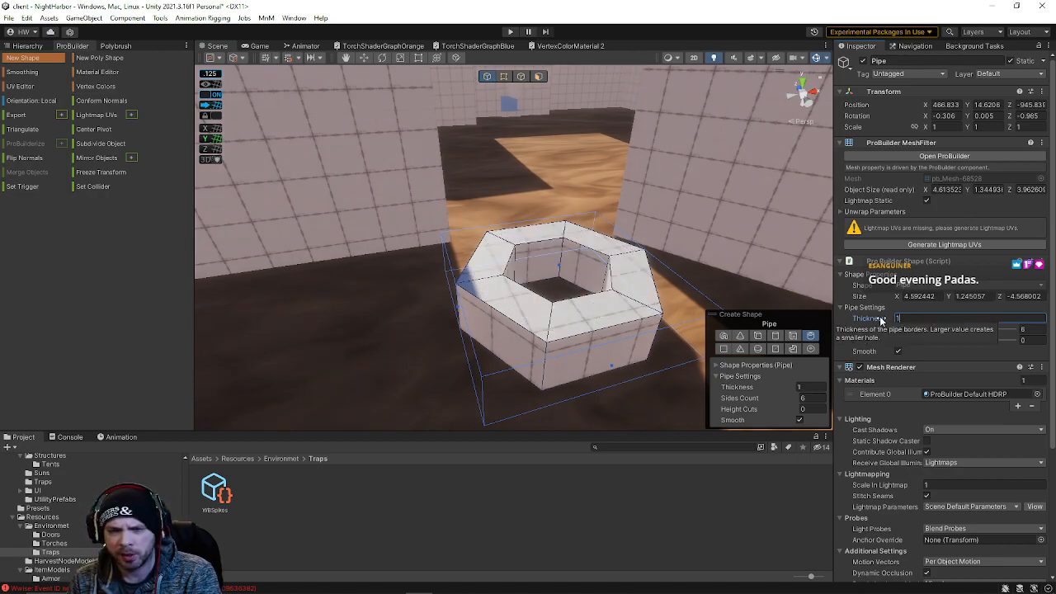
{"action": "mouse_move", "coordinate": [503, 349]}
{"action": "right_mouse_down"}
{"action": "mouse_move", "coordinate": [498, 342]}
{"action": "mouse_move", "coordinate": [540, 336]}
{"action": "mouse_move", "coordinate": [606, 347]}
{"action": "mouse_move", "coordinate": [725, 466]}
{"action": "mouse_move", "coordinate": [684, 429]}
{"action": "right_mouse_up"}
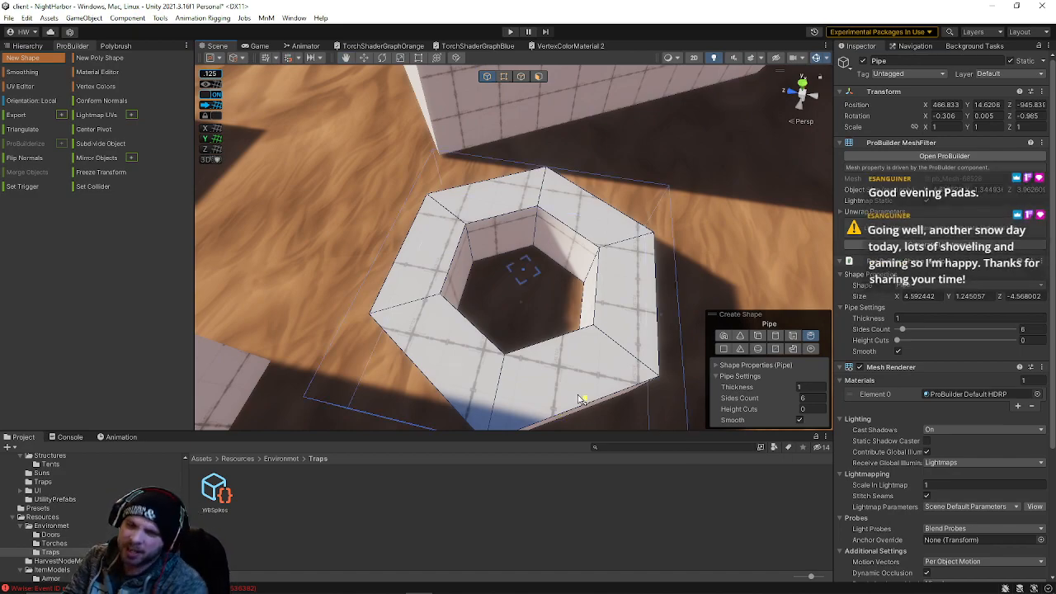
{"action": "right_click_drag", "start_coordinate": [573, 358], "coordinate": [607, 330]}
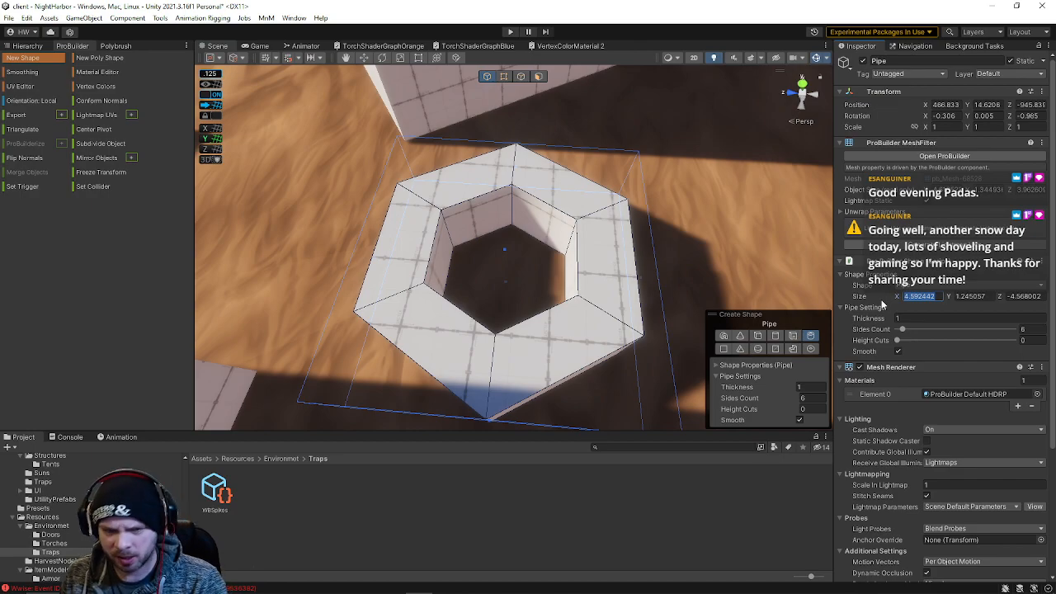
Set the pipe's size to 6 by 2 by 6 (X, Y, Z)
{"action": "type", "text": "6"}
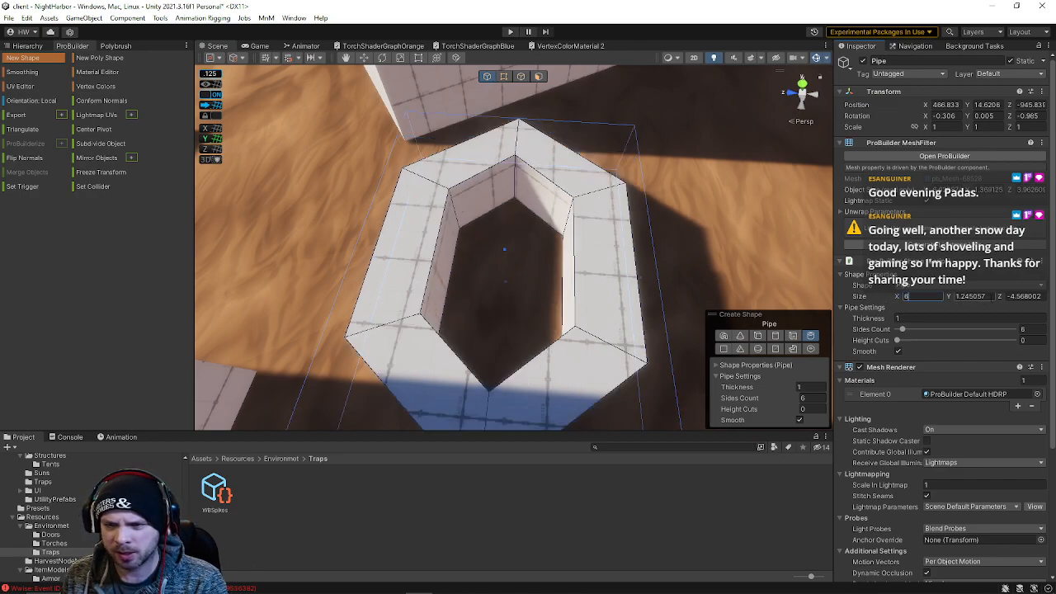
{"action": "type", "text": "6"}
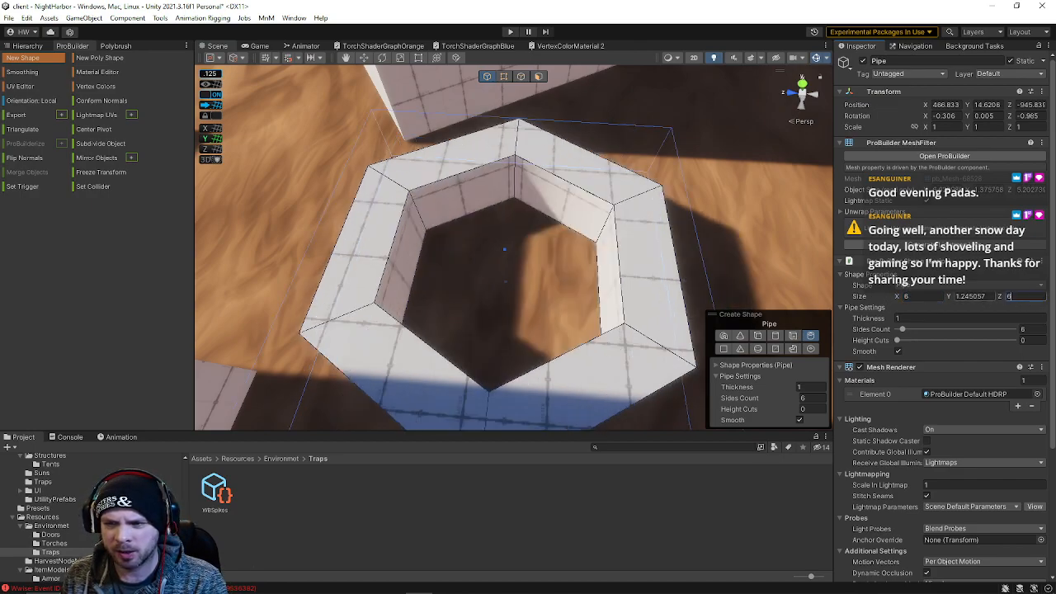
{"action": "type", "text": "6"}
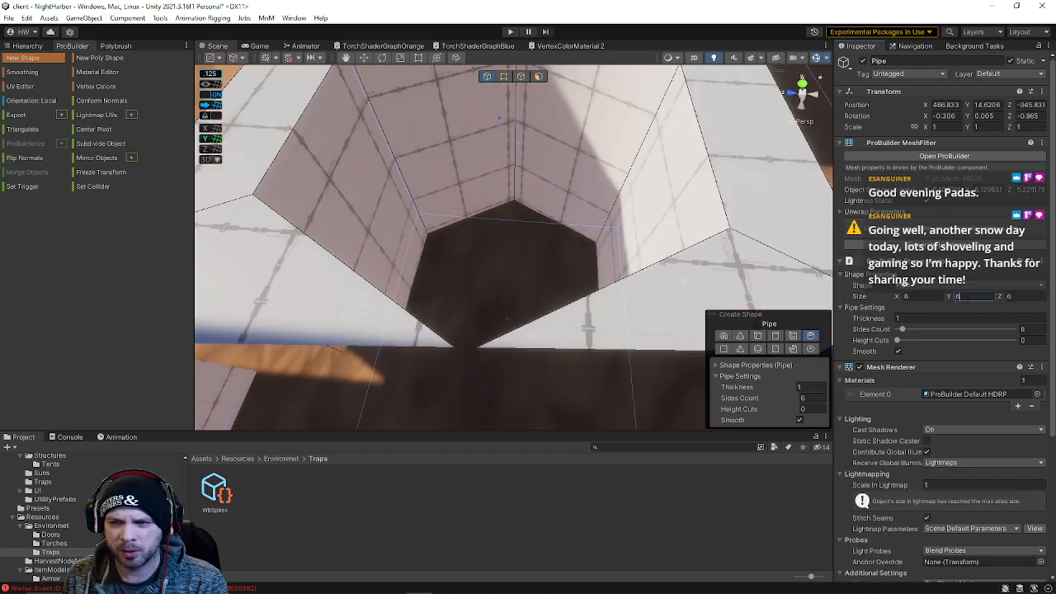
{"action": "type", "text": "2"}
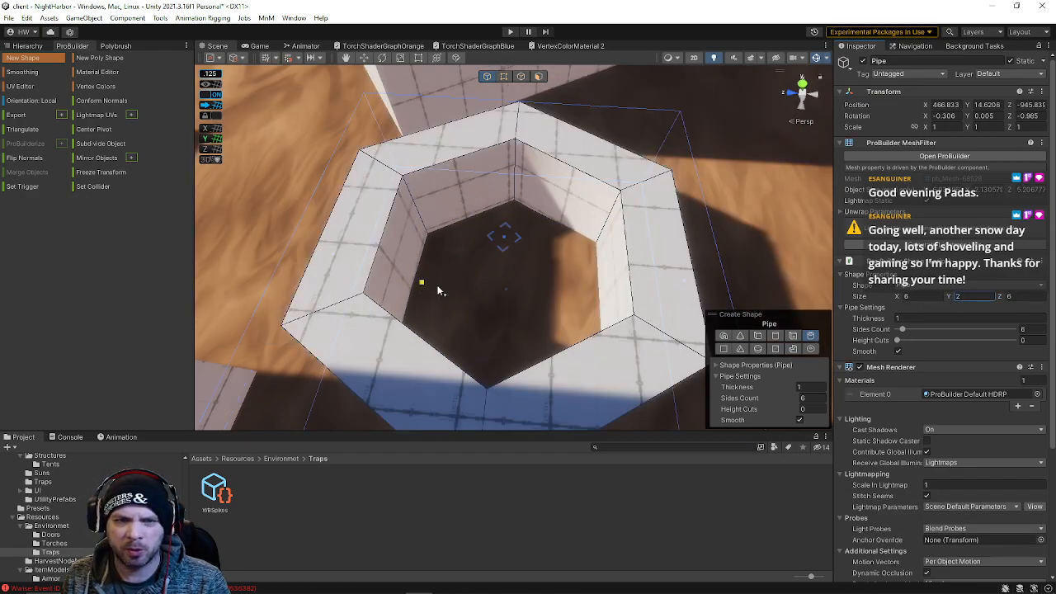
Stand the pipe upright by rotating it, setting its rotation to X 0 and Z 90
{"action": "right_click_drag", "start_coordinate": [477, 256], "coordinate": [460, 259]}
{"action": "key", "text": "e"}
{"action": "left_click_drag", "start_coordinate": [524, 223], "coordinate": [500, 300]}
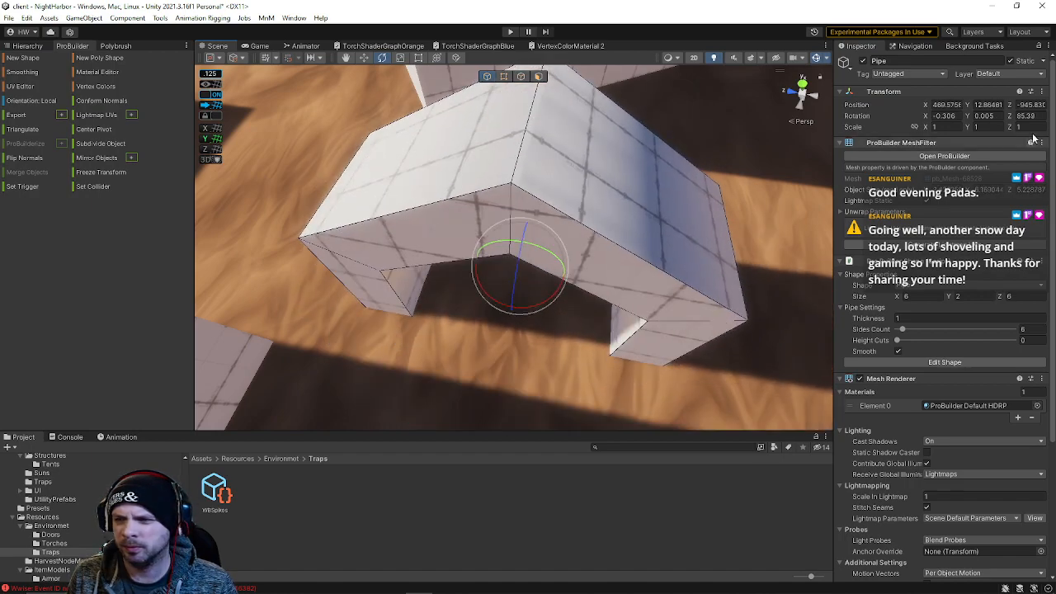
{"action": "left_click", "coordinate": [984, 115]}
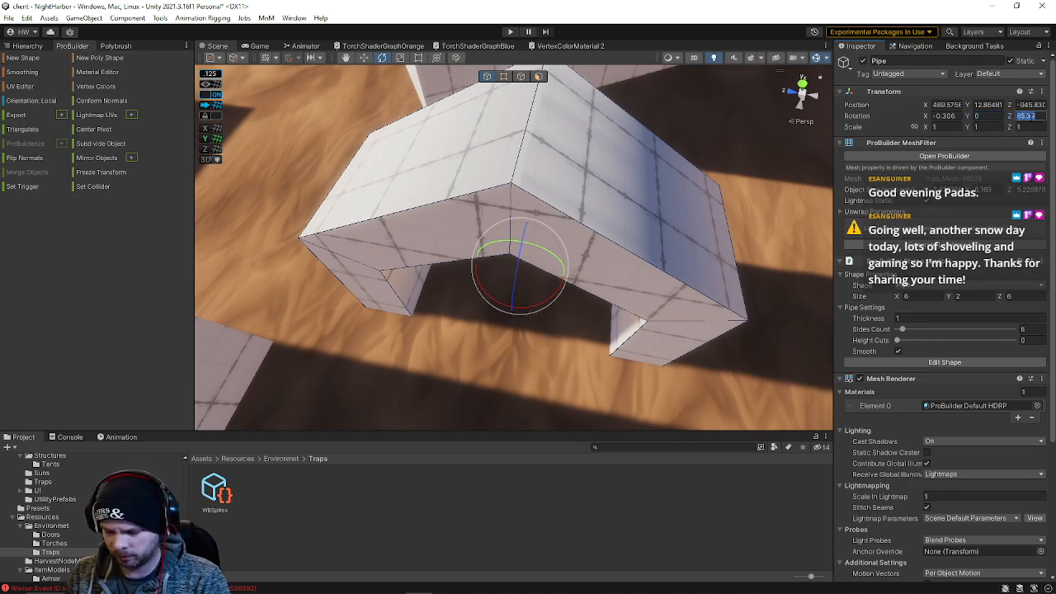
{"action": "type", "text": "90"}
{"action": "left_click", "coordinate": [958, 117]}
{"action": "type", "text": "0"}
Raise the pipe to a height of about 18 in the alley and set its sides count to 8
{"action": "right_click_drag", "start_coordinate": [629, 223], "coordinate": [592, 105]}
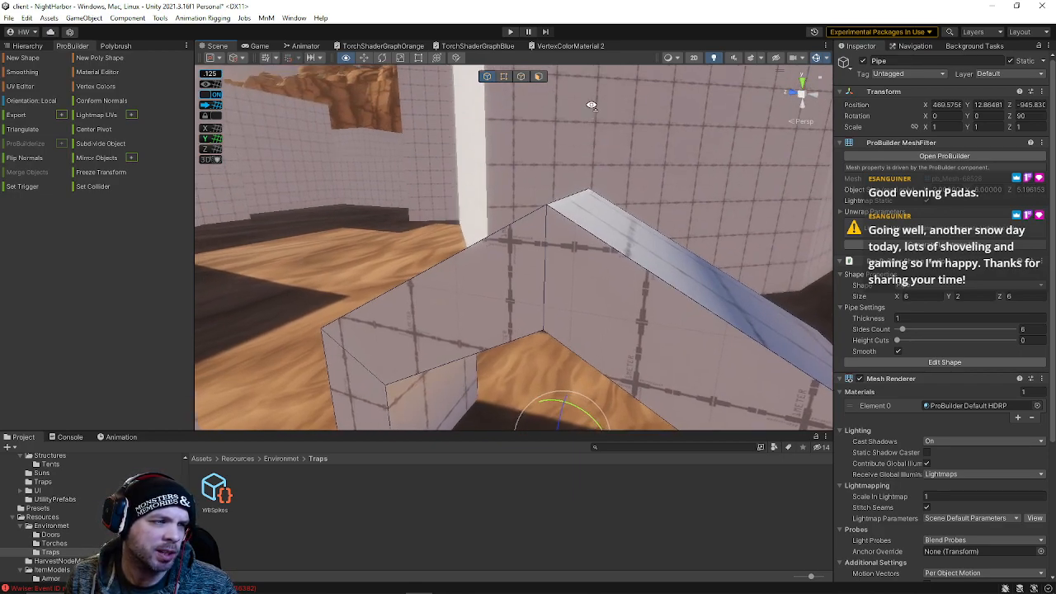
{"action": "right_click_drag", "start_coordinate": [591, 105], "coordinate": [625, 156]}
{"action": "key", "text": "w"}
{"action": "left_click_drag", "start_coordinate": [515, 299], "coordinate": [472, 144]}
{"action": "right_click_drag", "start_coordinate": [491, 194], "coordinate": [526, 188]}
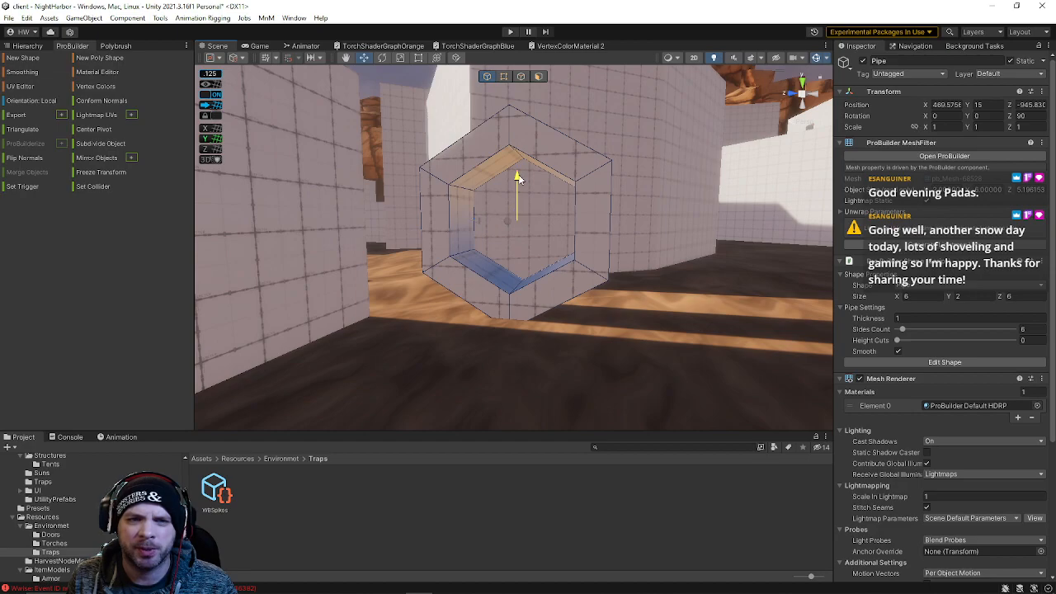
{"action": "left_click_drag", "start_coordinate": [518, 179], "coordinate": [514, 145]}
{"action": "right_click_drag", "start_coordinate": [570, 268], "coordinate": [569, 251]}
{"action": "left_click", "coordinate": [1026, 330]}
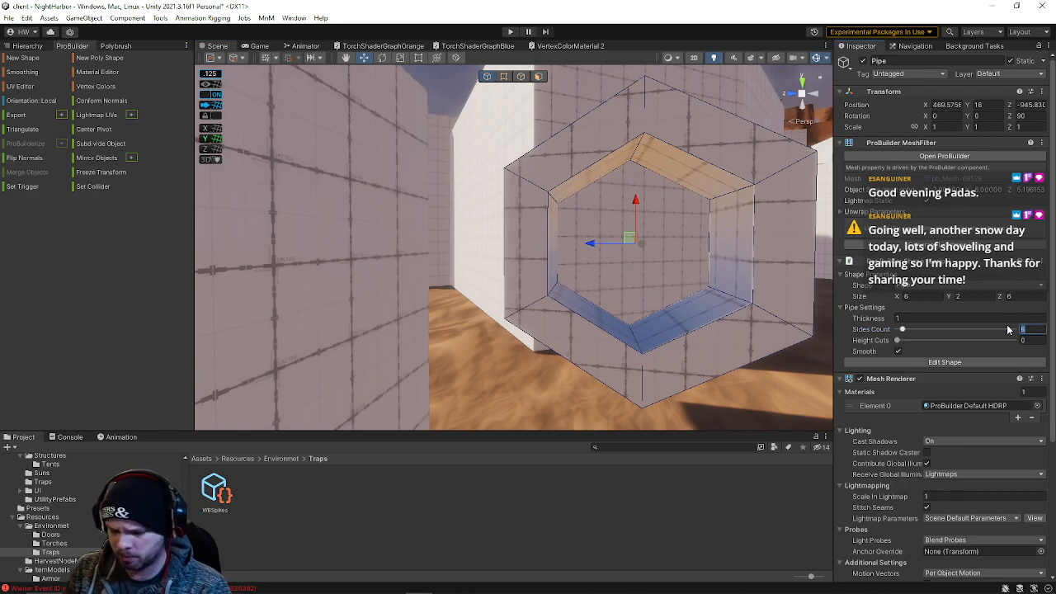
{"action": "type", "text": "8"}
Select and remove the bottom faces of the ring so it opens into an arch
{"action": "right_click_drag", "start_coordinate": [650, 270], "coordinate": [628, 250]}
{"action": "left_click", "coordinate": [538, 79]}
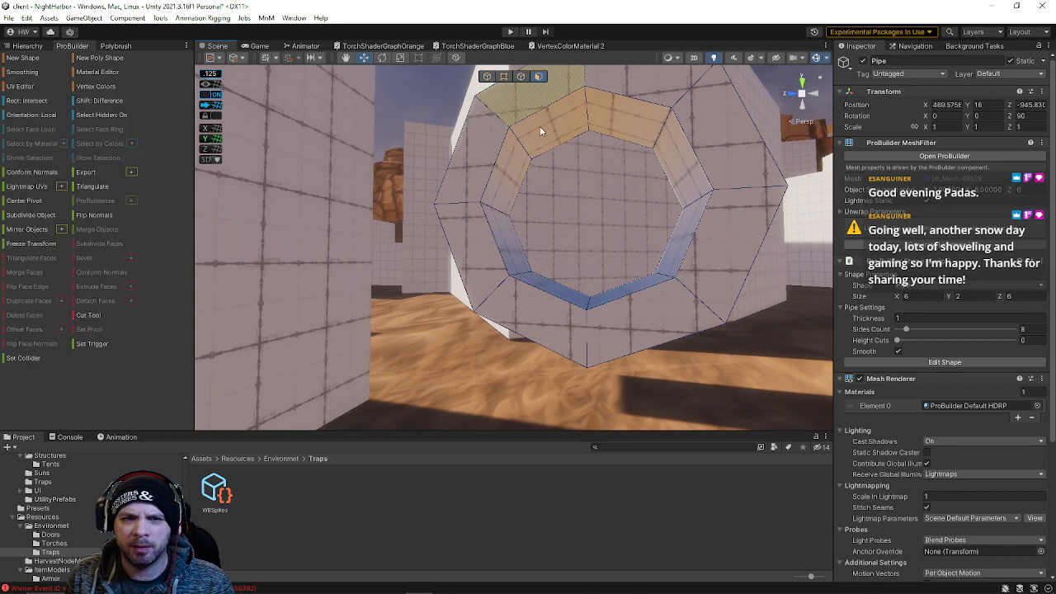
{"action": "left_click_drag", "start_coordinate": [432, 261], "coordinate": [900, 401]}
{"action": "right_click_drag", "start_coordinate": [688, 310], "coordinate": [543, 184]}
{"action": "left_click", "coordinate": [500, 139]}
Select the bottom edges of both arch legs and move them down to the floor
{"action": "left_click", "coordinate": [521, 76]}
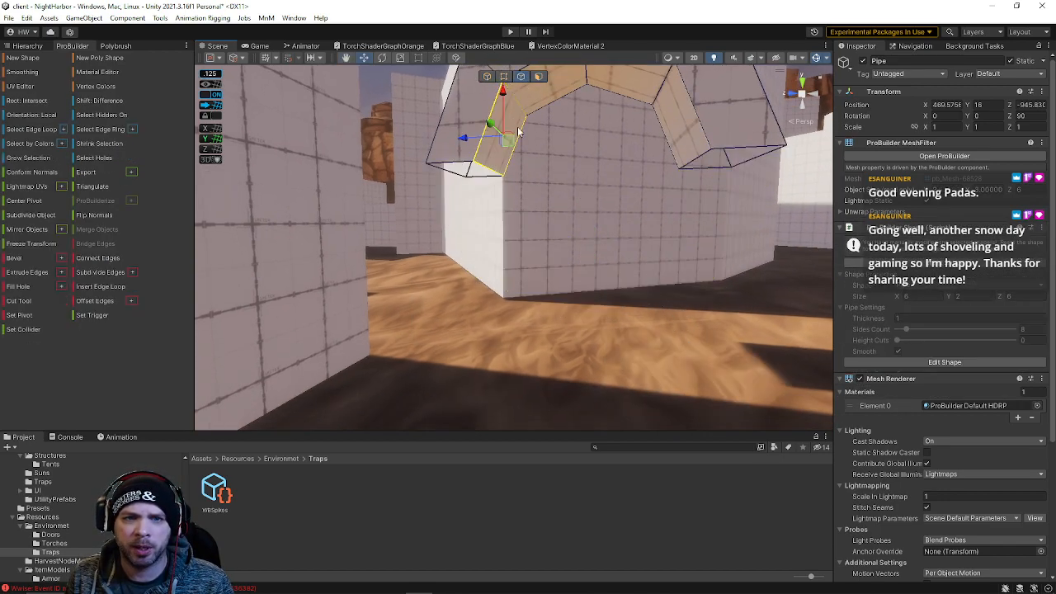
{"action": "left_click", "coordinate": [458, 174]}
{"action": "left_click", "coordinate": [452, 166], "text": "shift"}
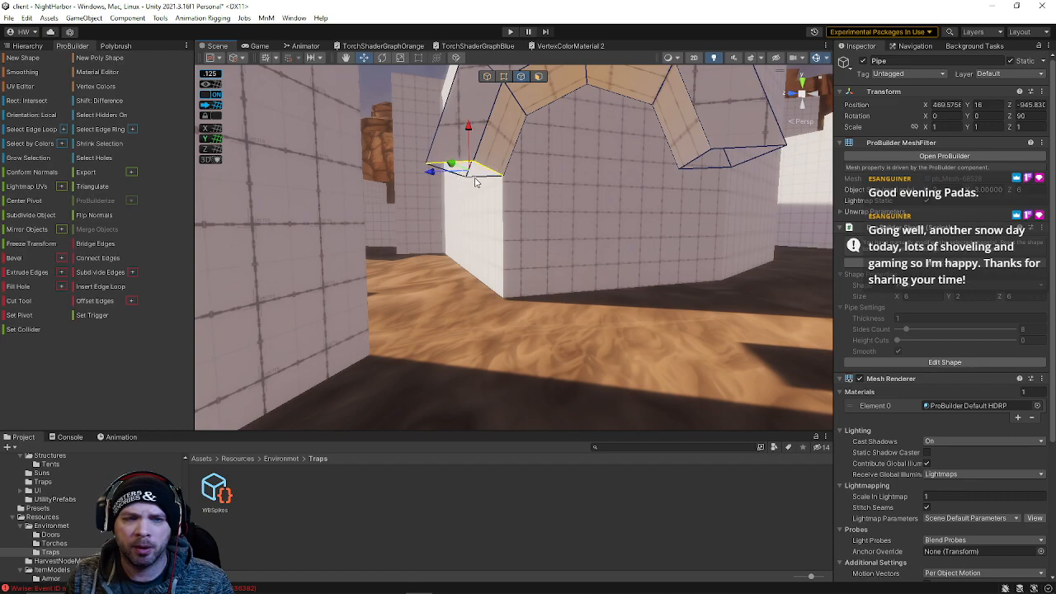
{"action": "left_click", "coordinate": [741, 155], "text": "shift"}
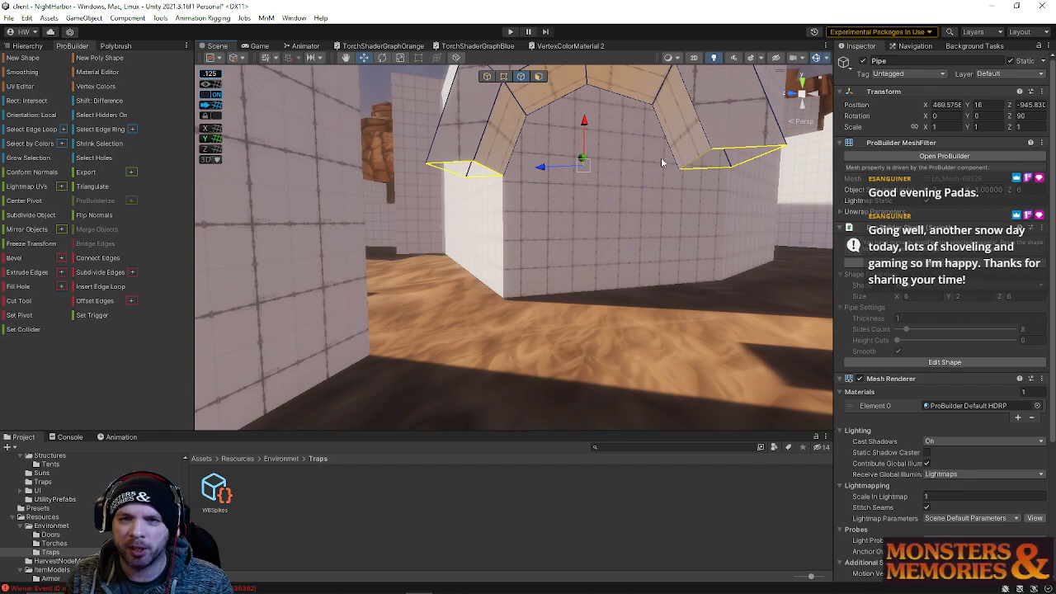
{"action": "left_click_drag", "start_coordinate": [588, 122], "coordinate": [557, 295], "text": "shift"}
{"action": "left_click_drag", "start_coordinate": [571, 243], "coordinate": [576, 269], "text": "alt"}
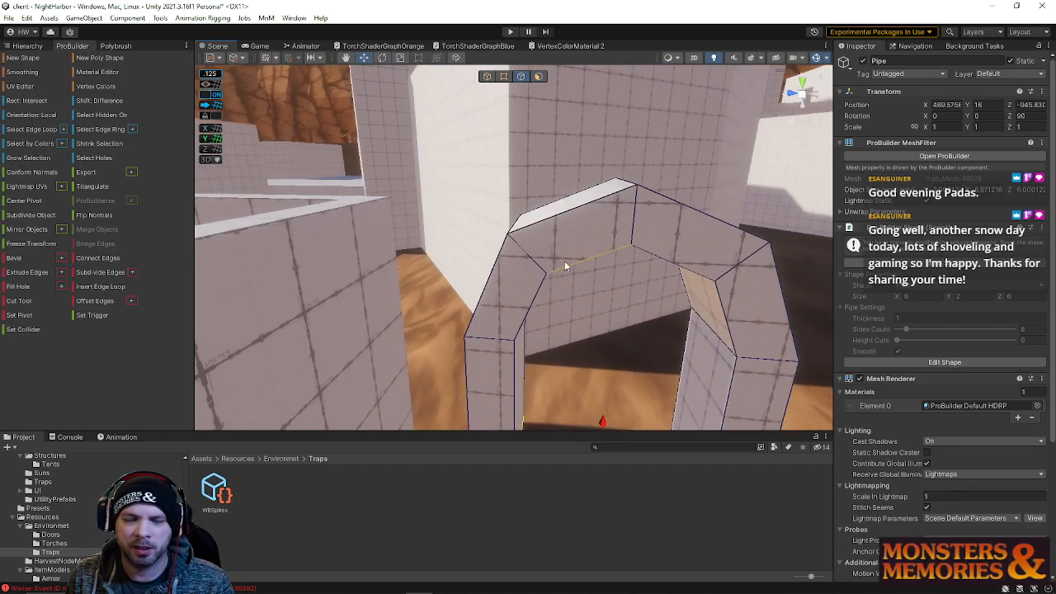
Move the arch's upper outer edges to reshape the top of the arch
{"action": "left_click", "coordinate": [518, 224]}
{"action": "left_click_drag", "start_coordinate": [490, 226], "coordinate": [440, 217]}
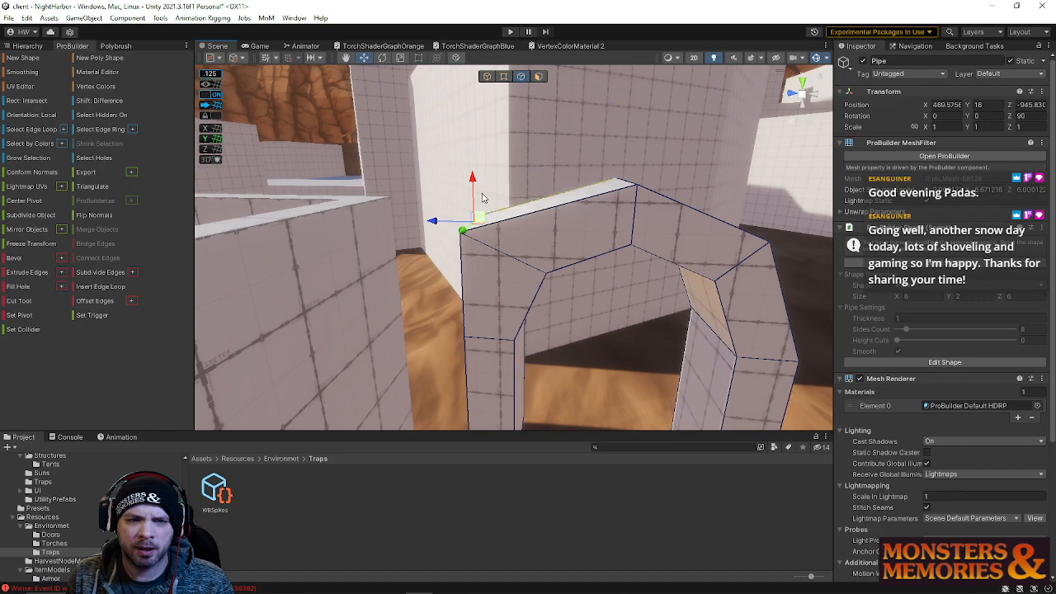
{"action": "right_click_drag", "start_coordinate": [486, 274], "coordinate": [536, 231]}
{"action": "left_click", "coordinate": [557, 248]}
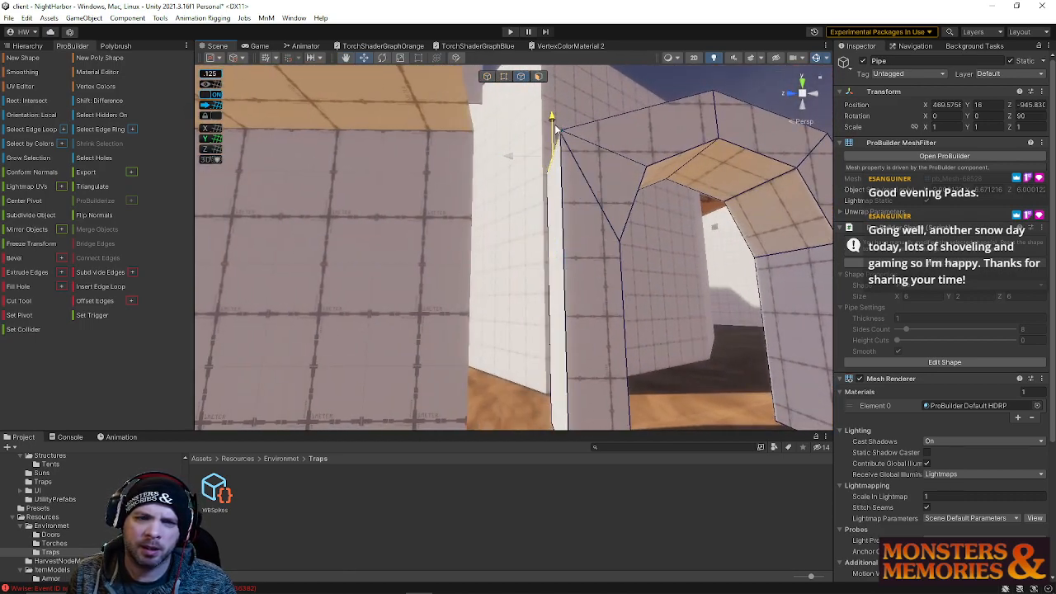
{"action": "right_click_drag", "start_coordinate": [609, 132], "coordinate": [603, 188]}
Select the outer corner vertex of an arch leg and move it up to straighten the outer wall
{"action": "left_click", "coordinate": [539, 76]}
{"action": "left_click", "coordinate": [553, 285]}
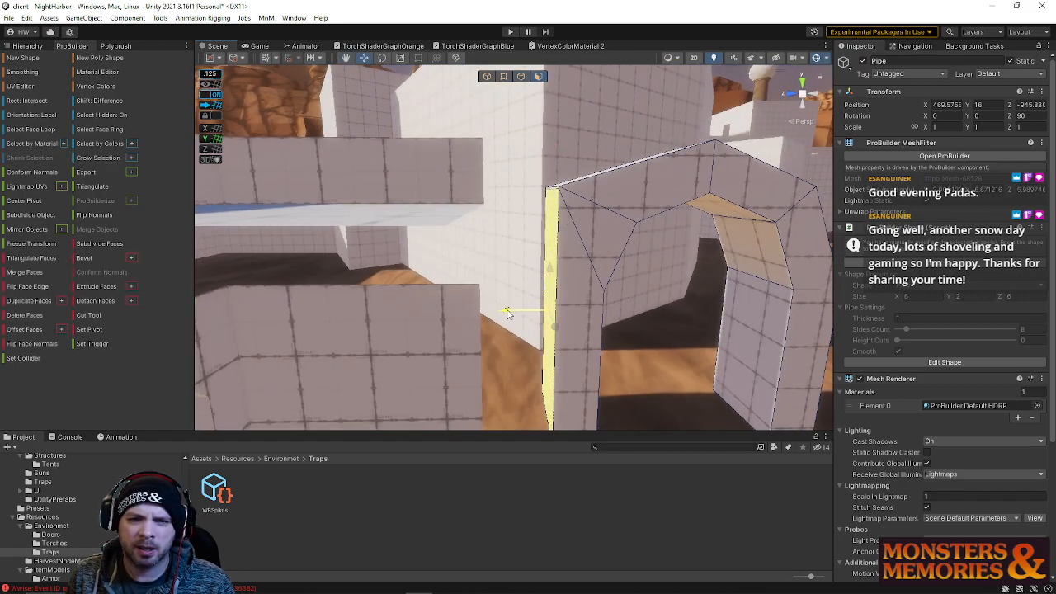
{"action": "right_click_drag", "start_coordinate": [506, 309], "coordinate": [560, 160]}
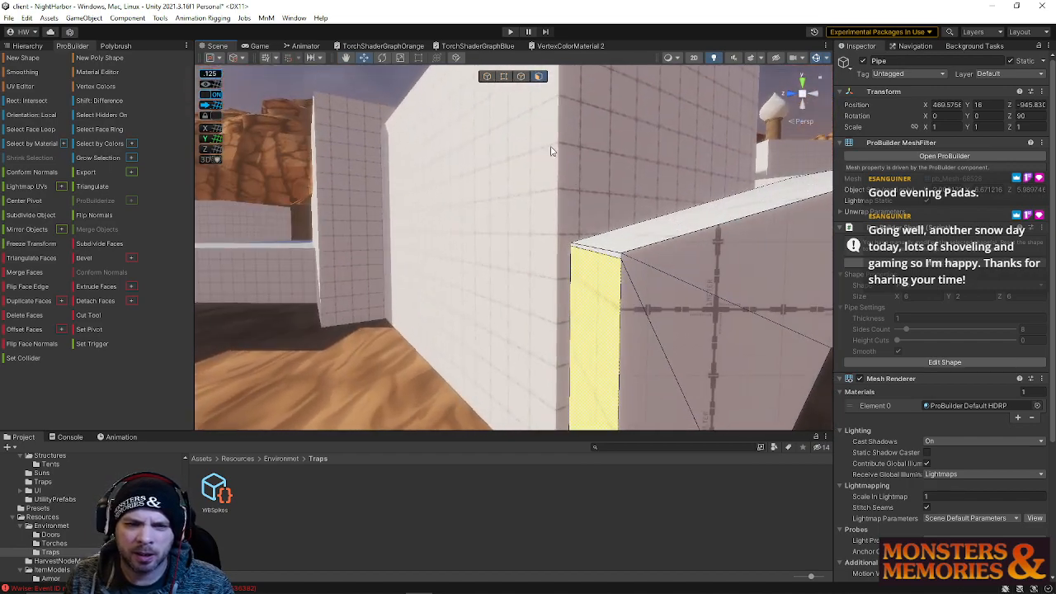
{"action": "left_click", "coordinate": [521, 75]}
{"action": "left_click", "coordinate": [596, 248]}
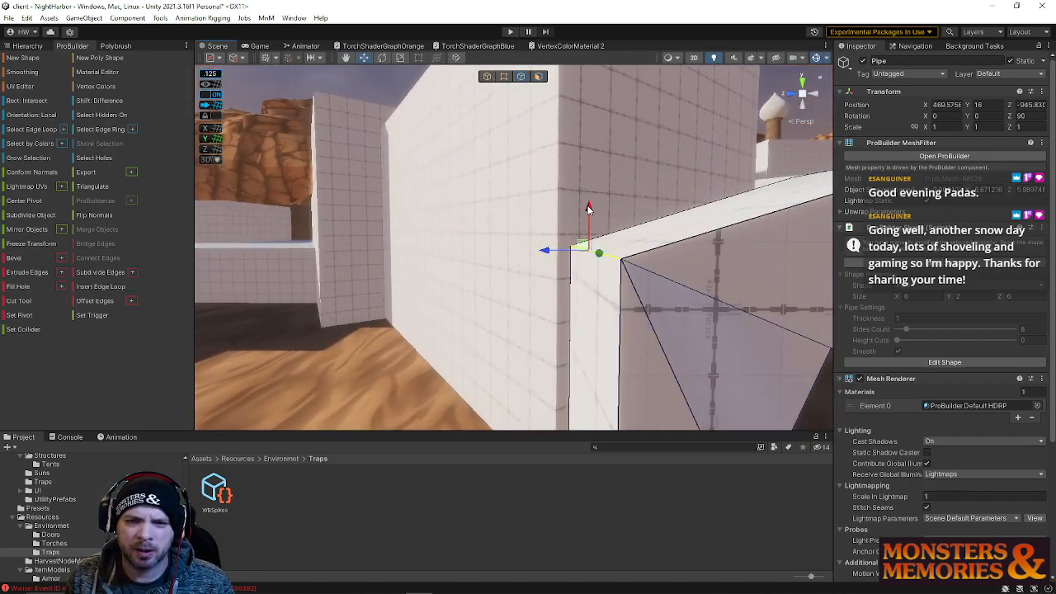
{"action": "left_click", "coordinate": [504, 76]}
{"action": "left_click", "coordinate": [580, 249]}
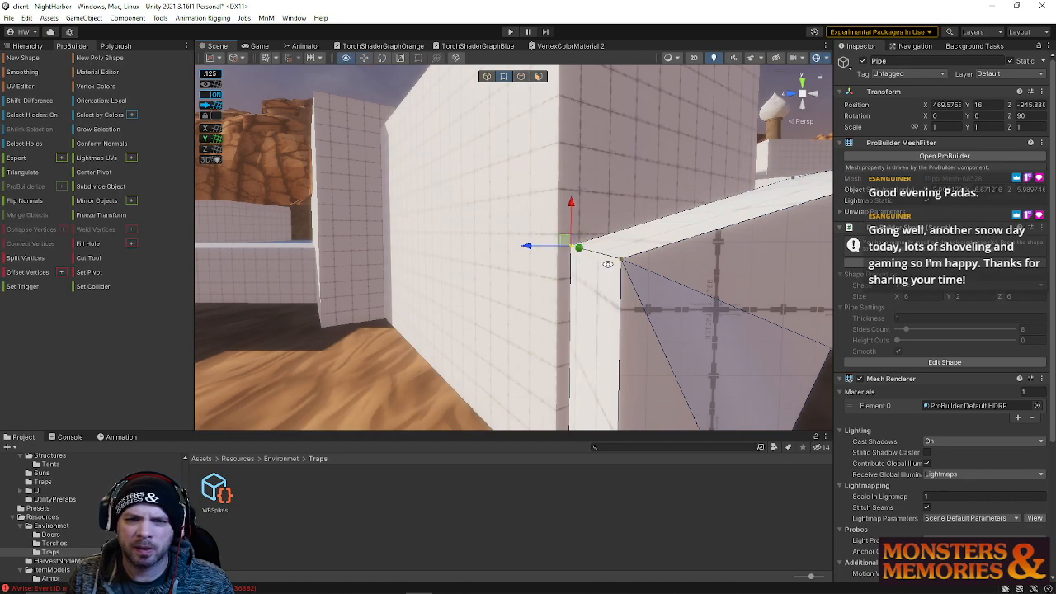
{"action": "right_click_drag", "start_coordinate": [723, 259], "coordinate": [583, 148]}
{"action": "left_click_drag", "start_coordinate": [584, 148], "coordinate": [671, 484]}
{"action": "right_click_drag", "start_coordinate": [580, 282], "coordinate": [580, 83]}
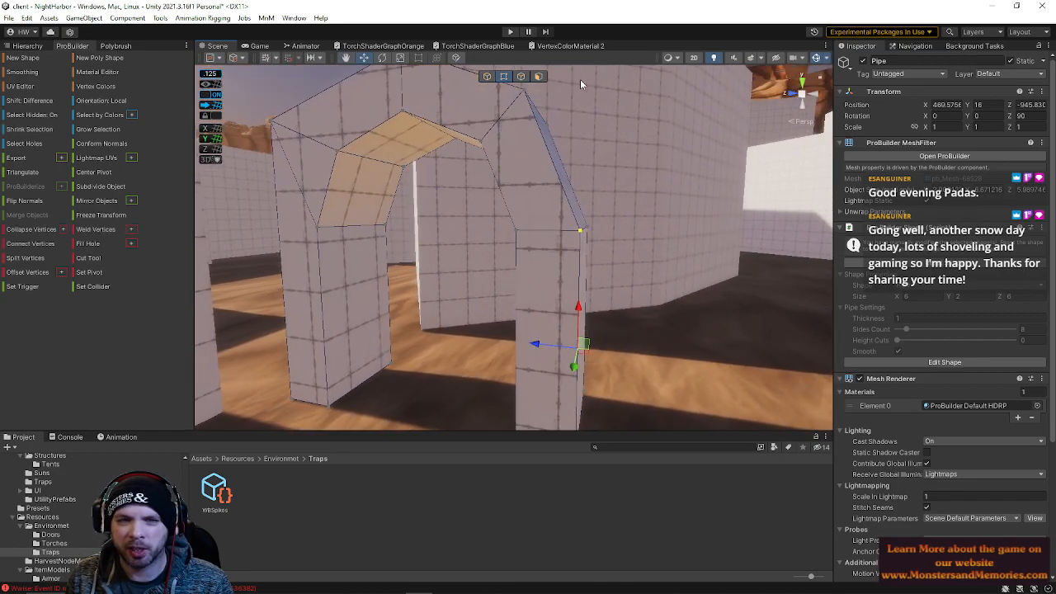
Reshape the arch's outer side by moving its side edges to square off the leg
{"action": "left_click", "coordinate": [537, 77]}
{"action": "left_click", "coordinate": [583, 288]}
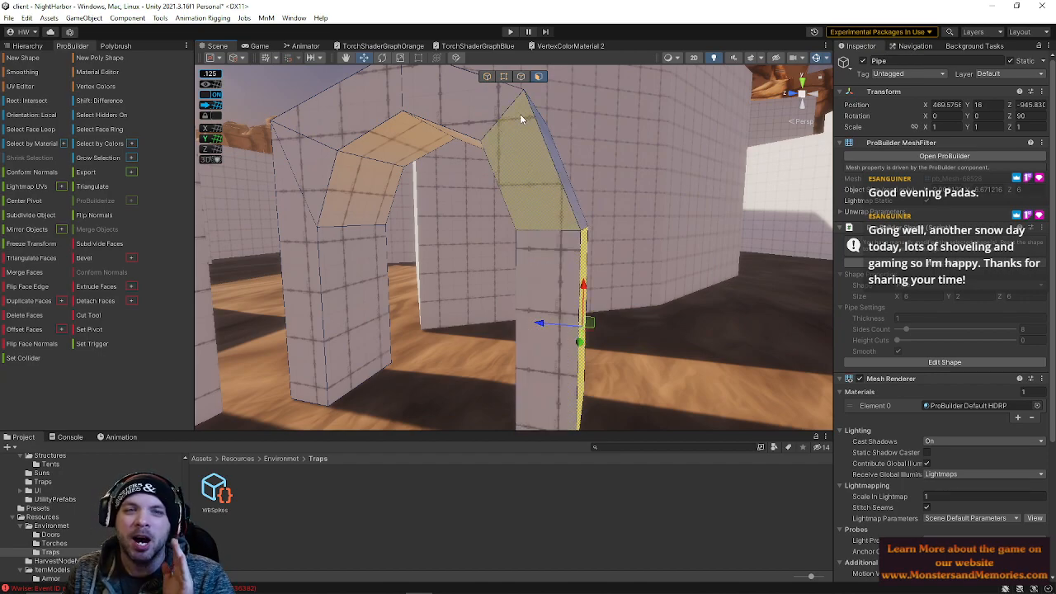
{"action": "left_click", "coordinate": [520, 76]}
{"action": "right_click_drag", "start_coordinate": [532, 107], "coordinate": [518, 218]}
{"action": "left_click", "coordinate": [515, 221]}
{"action": "left_click_drag", "start_coordinate": [483, 217], "coordinate": [531, 221]}
{"action": "left_click", "coordinate": [559, 323]}
{"action": "left_click_drag", "start_coordinate": [558, 282], "coordinate": [564, 188]}
{"action": "right_click_drag", "start_coordinate": [582, 185], "coordinate": [408, 194]}
{"action": "left_click_drag", "start_coordinate": [483, 152], "coordinate": [484, 149]}
{"action": "left_click_drag", "start_coordinate": [483, 148], "coordinate": [533, 79], "text": "alt"}
Flatten the arch's top into a rectangular block by moving its upper vertices and edges
{"action": "left_click", "coordinate": [504, 78]}
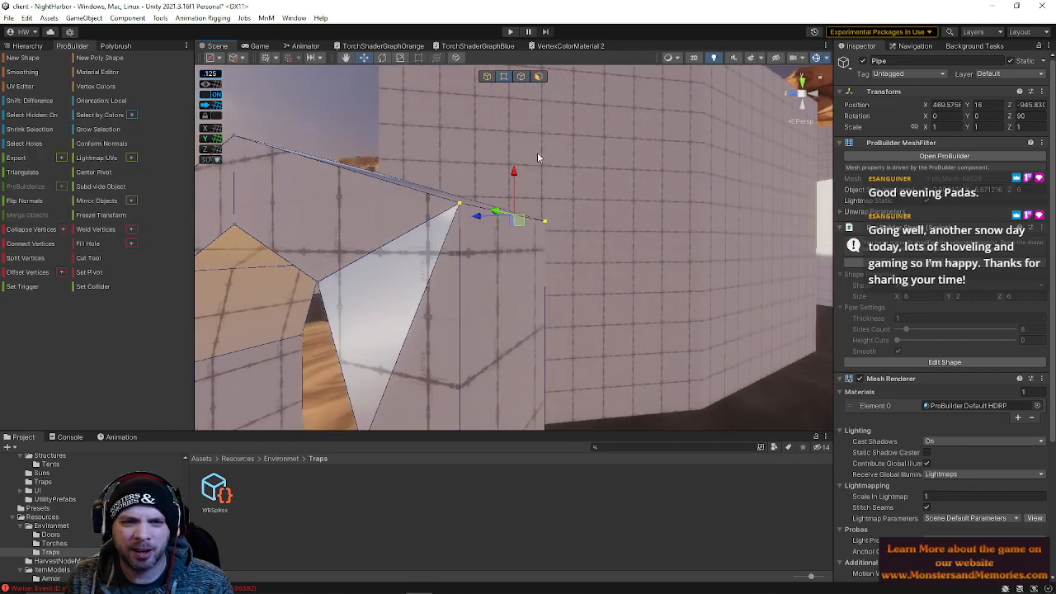
{"action": "left_click", "coordinate": [543, 220]}
{"action": "left_click", "coordinate": [461, 206]}
{"action": "right_click_drag", "start_coordinate": [528, 233], "coordinate": [627, 264]}
{"action": "left_click", "coordinate": [521, 77]}
{"action": "left_click", "coordinate": [441, 271]}
{"action": "right_click_drag", "start_coordinate": [507, 255], "coordinate": [617, 302]}
{"action": "left_click", "coordinate": [652, 336], "text": "shift"}
{"action": "right_click_drag", "start_coordinate": [645, 348], "coordinate": [603, 293]}
{"action": "left_click_drag", "start_coordinate": [549, 263], "coordinate": [545, 194]}
{"action": "right_click_drag", "start_coordinate": [600, 244], "coordinate": [557, 277]}
{"action": "left_click", "coordinate": [556, 281]}
{"action": "left_click_drag", "start_coordinate": [553, 224], "coordinate": [552, 219]}
{"action": "key", "text": "s"}
{"action": "right_click_drag", "start_coordinate": [556, 89], "coordinate": [530, 196]}
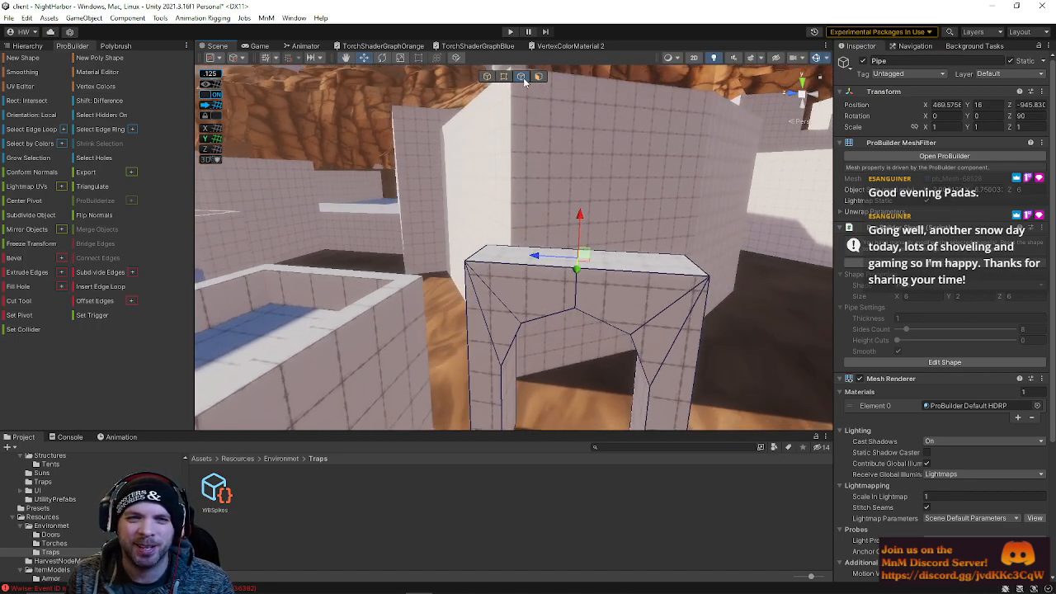
Set the arch's pivot to its top outer corner vertex
{"action": "left_click", "coordinate": [487, 77]}
{"action": "right_click_drag", "start_coordinate": [538, 364], "coordinate": [562, 195]}
{"action": "left_click", "coordinate": [503, 77]}
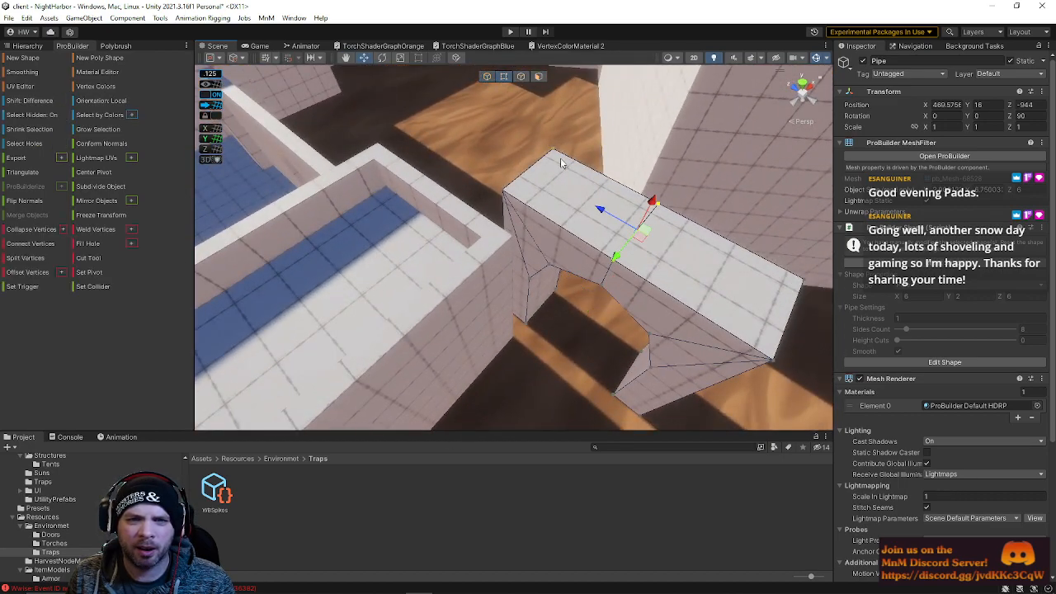
{"action": "left_click", "coordinate": [508, 195]}
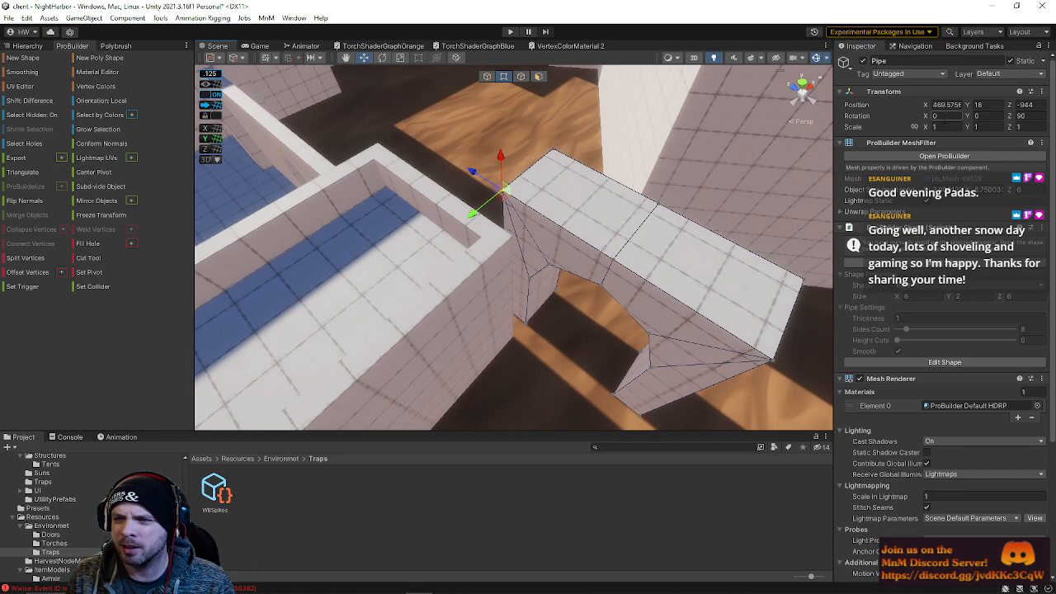
{"action": "left_click", "coordinate": [89, 275]}
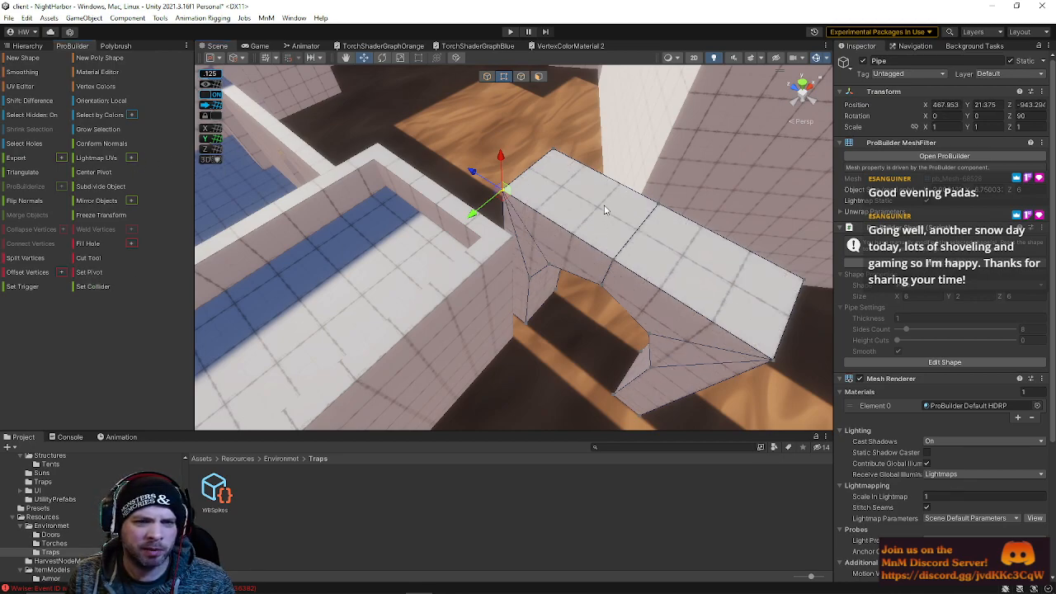
{"action": "left_click", "coordinate": [487, 76]}
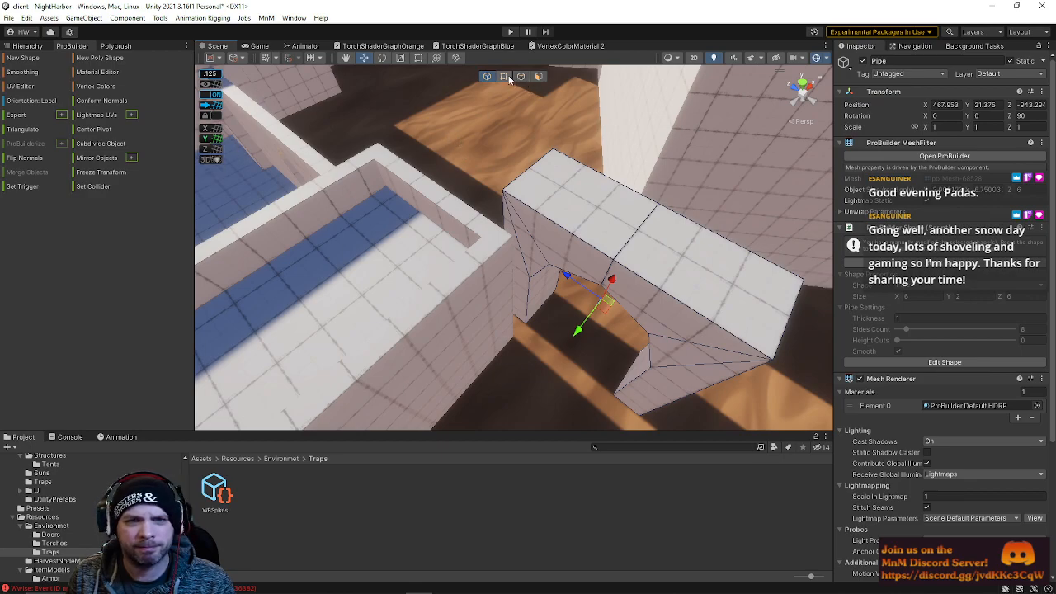
{"action": "left_click", "coordinate": [504, 76]}
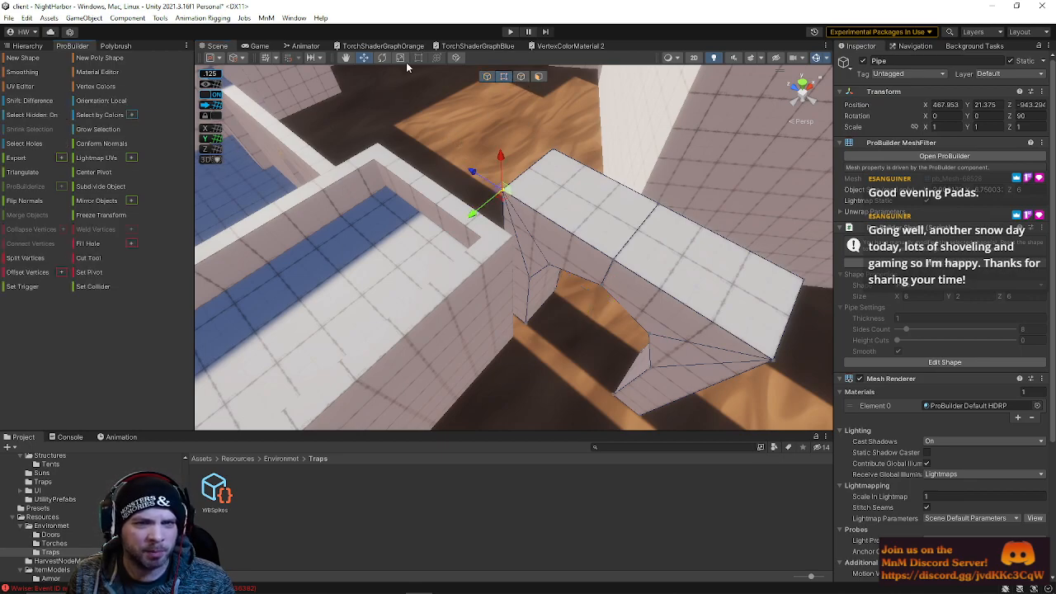
{"action": "left_click", "coordinate": [486, 78]}
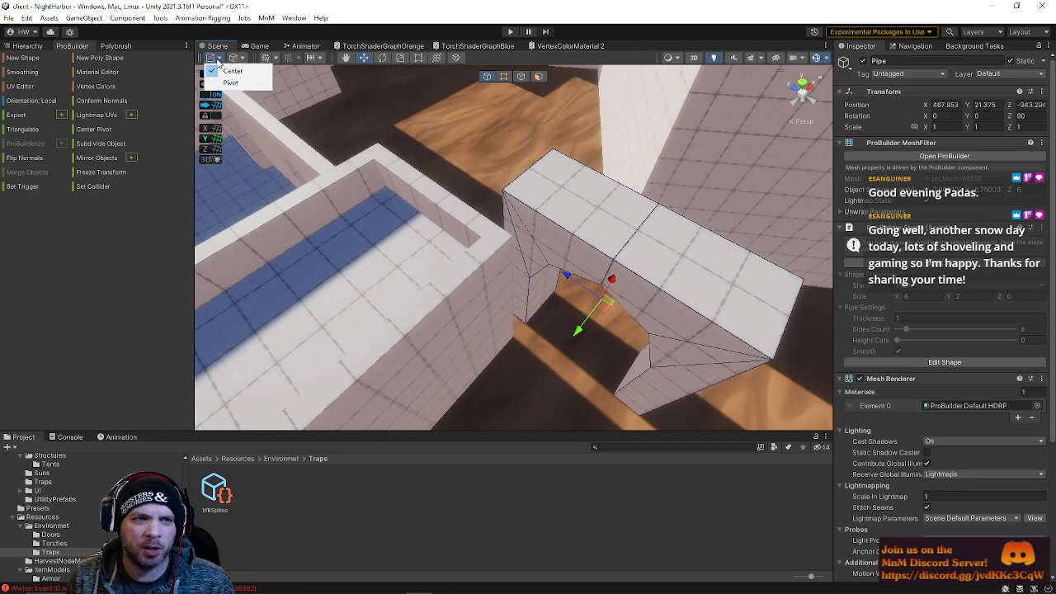
Move the arch with vertex snapping so its corner sits against the adjacent building
{"action": "left_click_drag", "start_coordinate": [477, 180], "coordinate": [484, 263]}
{"action": "key", "text": "w"}
{"action": "right_click_drag", "start_coordinate": [554, 269], "coordinate": [569, 289]}
{"action": "key", "text": "s"}
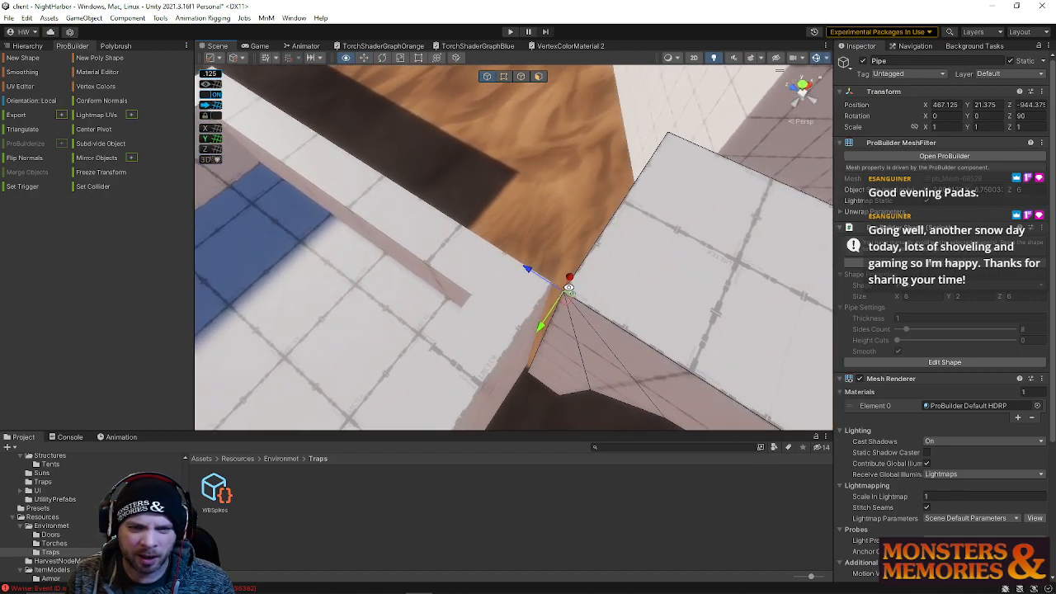
{"action": "left_click_drag", "start_coordinate": [520, 266], "coordinate": [512, 260]}
{"action": "right_click_drag", "start_coordinate": [639, 263], "coordinate": [634, 274]}
Rotate the arch to about -77 degrees on Y to align it with the alley walls
{"action": "key", "text": "e"}
{"action": "left_click_drag", "start_coordinate": [561, 318], "coordinate": [761, 270]}
{"action": "right_click_drag", "start_coordinate": [760, 270], "coordinate": [672, 183]}
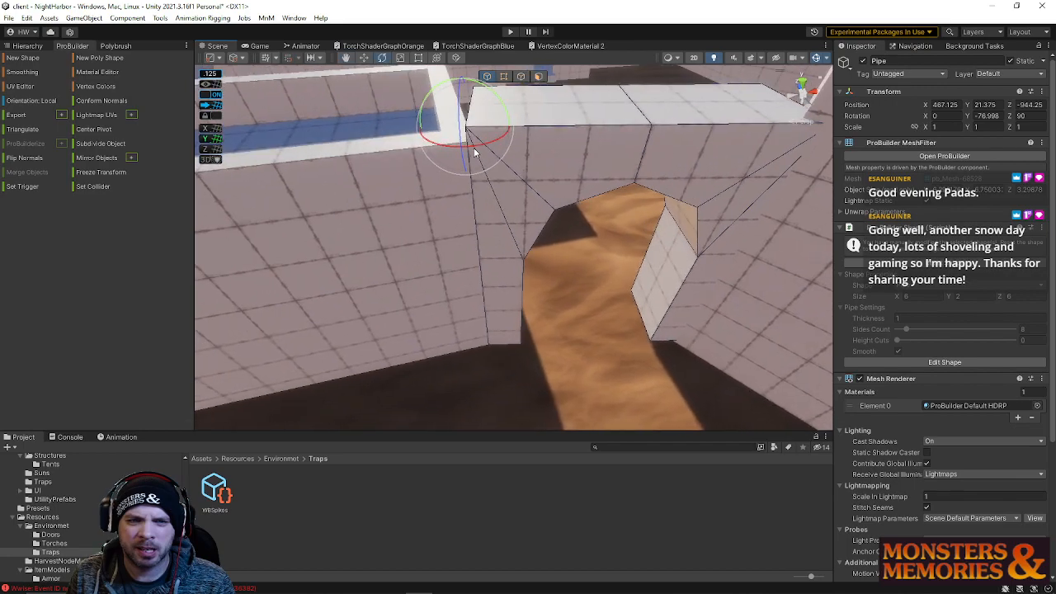
Try moving an edge of the adjacent building's wall beside the arch, then undo the move
{"action": "right_click_drag", "start_coordinate": [601, 167], "coordinate": [557, 114]}
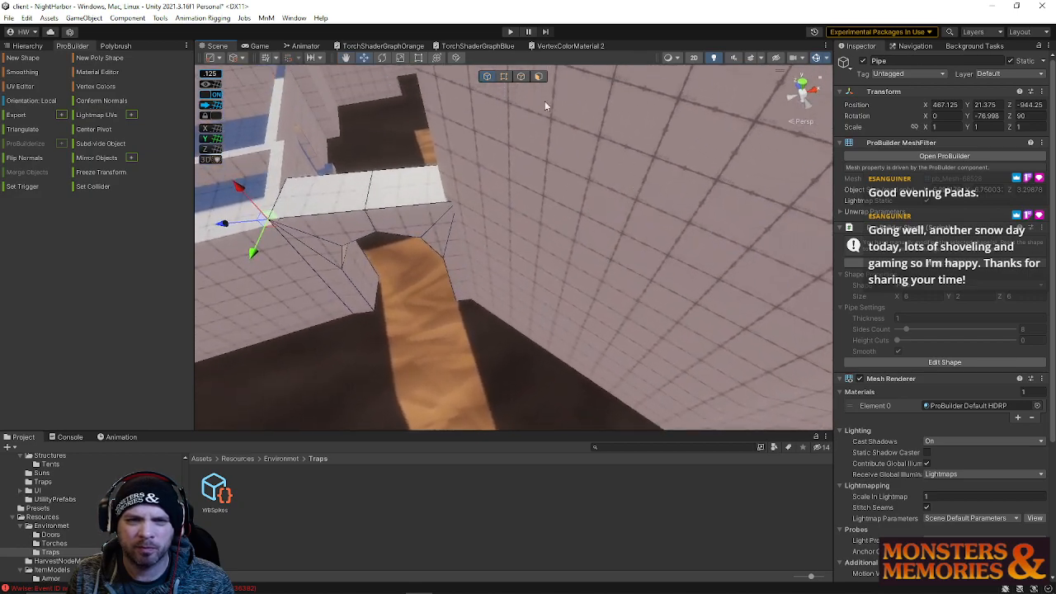
{"action": "left_click", "coordinate": [537, 78]}
{"action": "left_click", "coordinate": [570, 223]}
{"action": "right_click_drag", "start_coordinate": [570, 223], "coordinate": [552, 249]}
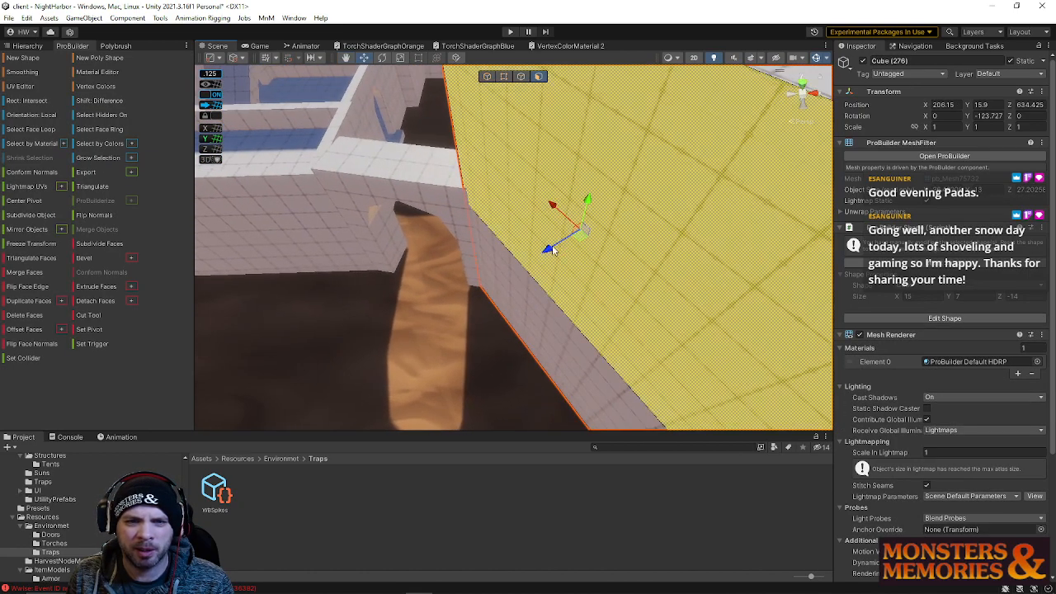
{"action": "left_click", "coordinate": [519, 372], "text": "shift"}
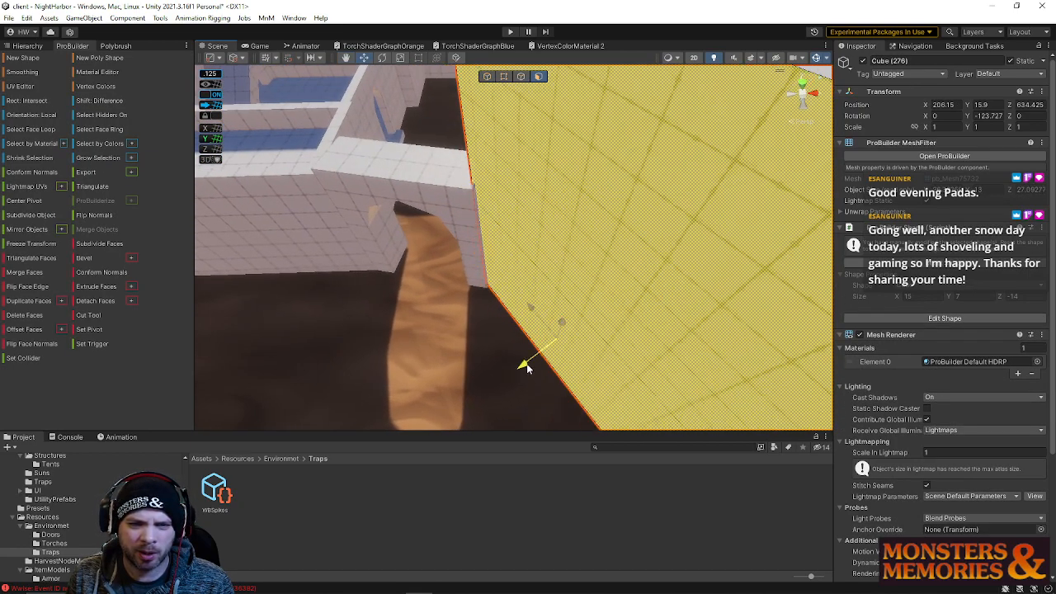
{"action": "right_click_drag", "start_coordinate": [522, 371], "coordinate": [542, 353]}
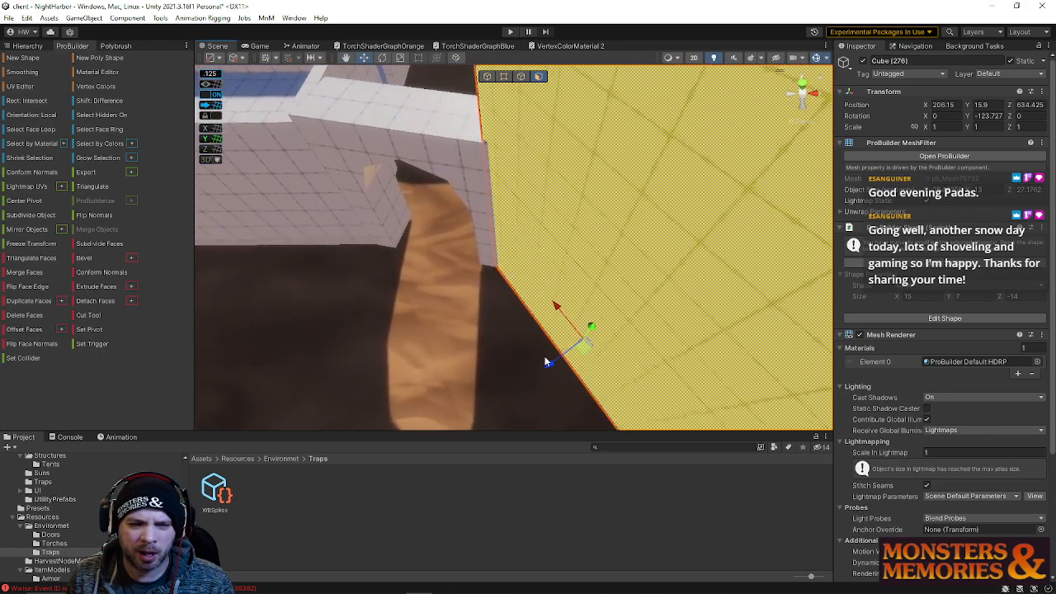
{"action": "left_click", "coordinate": [571, 353]}
{"action": "key", "text": "ctrl+z"}
{"action": "mouse_move", "coordinate": [560, 365]}
{"action": "left_mouse_down"}
{"action": "mouse_move", "coordinate": [570, 360]}
{"action": "mouse_move", "coordinate": [559, 364]}
{"action": "left_mouse_up"}
{"action": "right_click_drag", "start_coordinate": [558, 364], "coordinate": [470, 149]}
{"action": "left_click", "coordinate": [503, 141]}
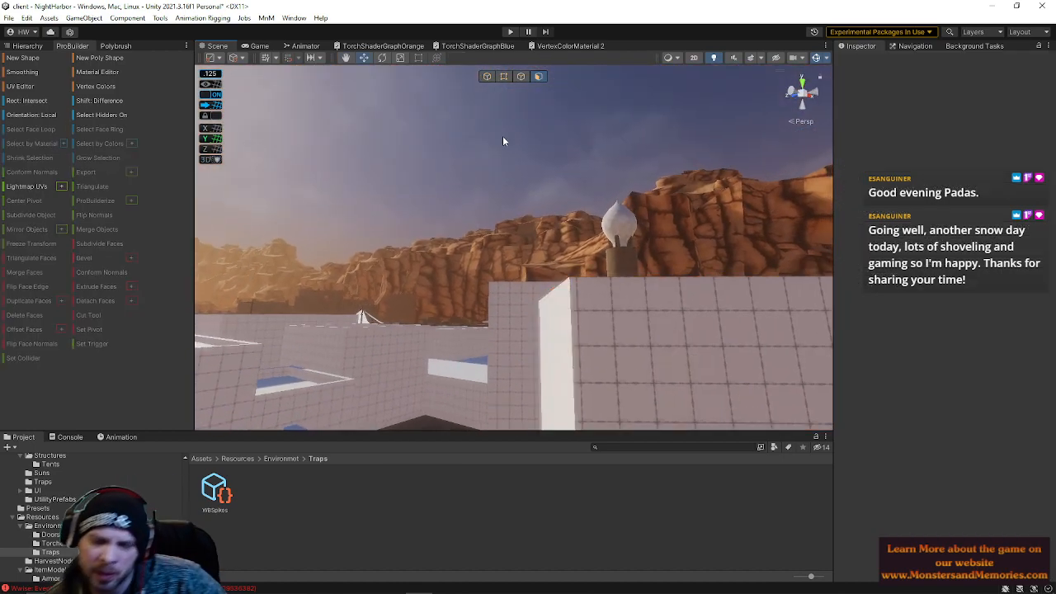
Move a side face of the adjacent building so its wall closes the gap against the arch
{"action": "right_click_drag", "start_coordinate": [684, 160], "coordinate": [546, 157]}
{"action": "left_click", "coordinate": [599, 347]}
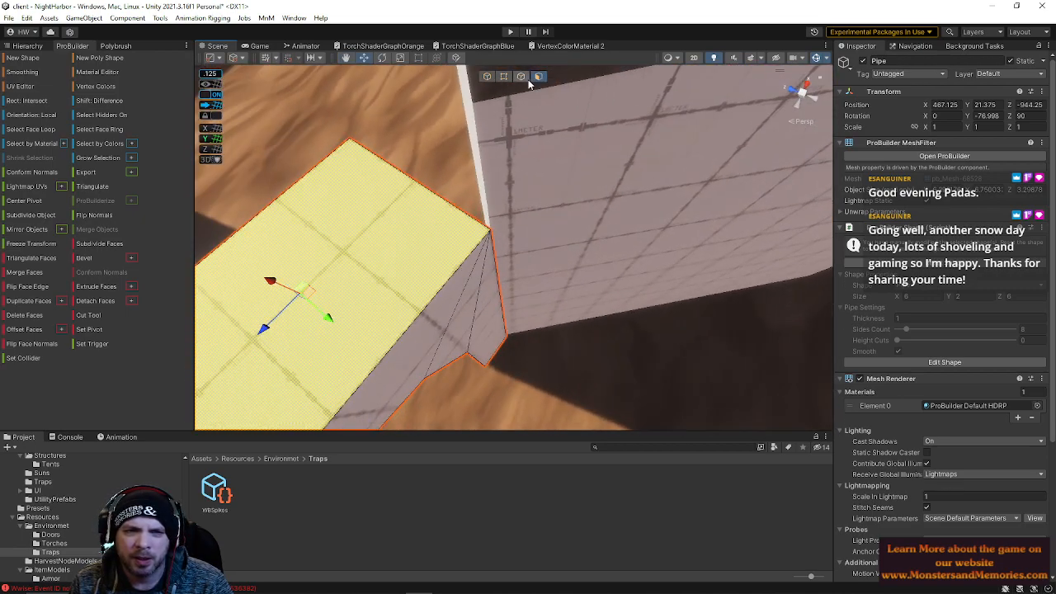
{"action": "left_click", "coordinate": [580, 223]}
{"action": "left_click", "coordinate": [581, 239]}
{"action": "left_click", "coordinate": [540, 259], "text": "shift"}
{"action": "right_click_drag", "start_coordinate": [537, 259], "coordinate": [705, 250]}
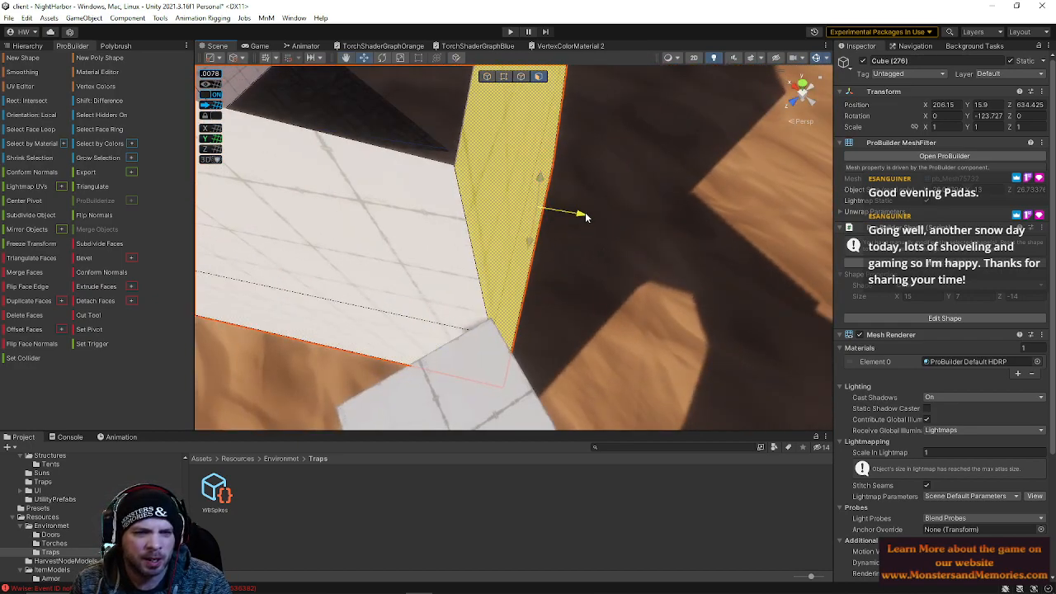
{"action": "right_click_drag", "start_coordinate": [563, 279], "coordinate": [401, 265]}
{"action": "left_click", "coordinate": [682, 91]}
{"action": "left_click", "coordinate": [485, 267]}
{"action": "right_click_drag", "start_coordinate": [567, 212], "coordinate": [643, 124]}
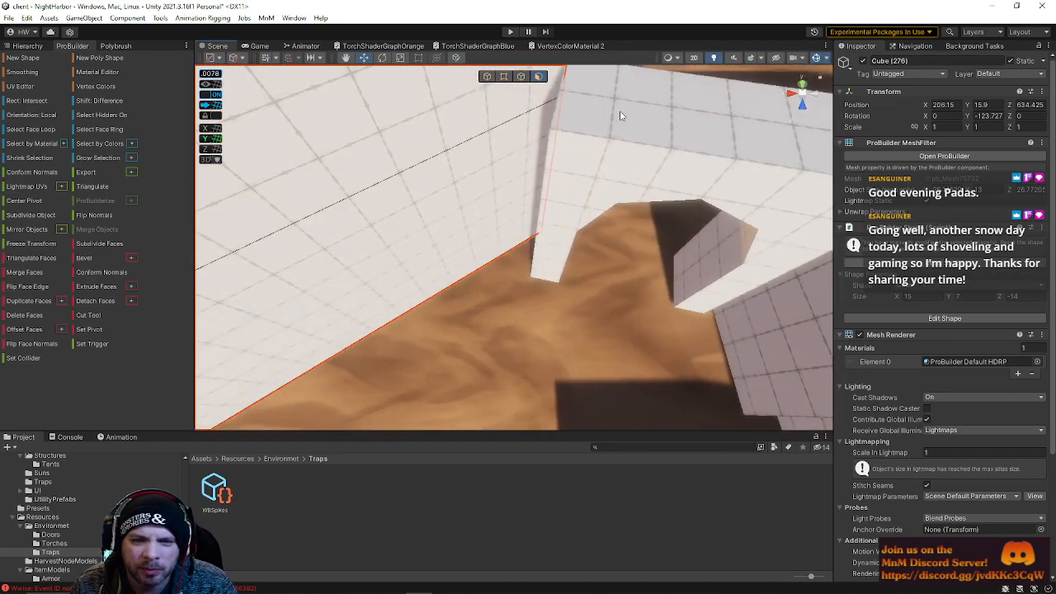
Move the arch's side edges and faces so the arch sits flush against the alley walls
{"action": "left_click", "coordinate": [523, 76]}
{"action": "left_click", "coordinate": [583, 171]}
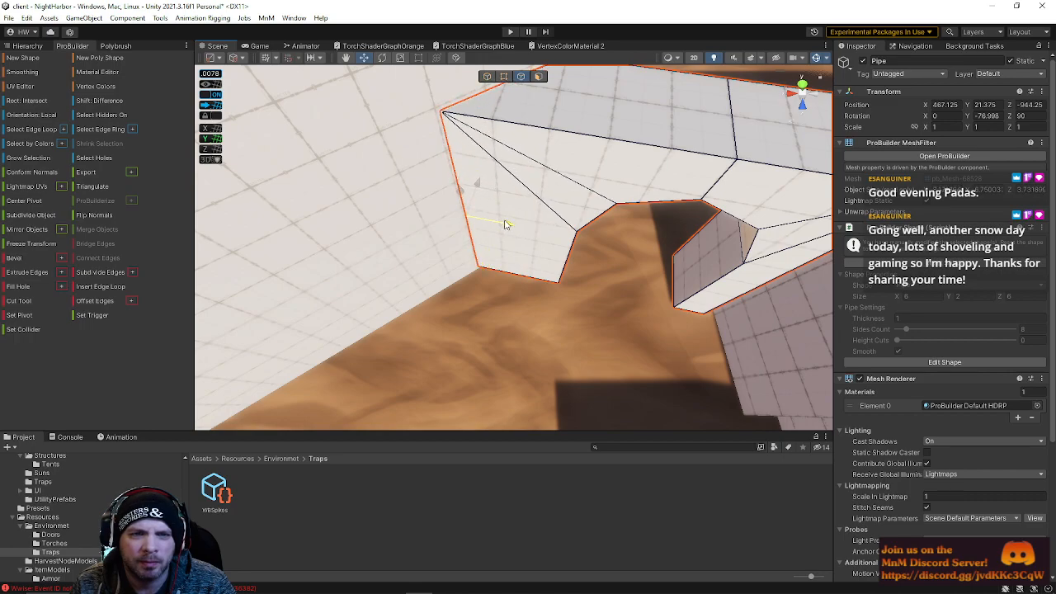
{"action": "right_click_drag", "start_coordinate": [551, 212], "coordinate": [529, 270]}
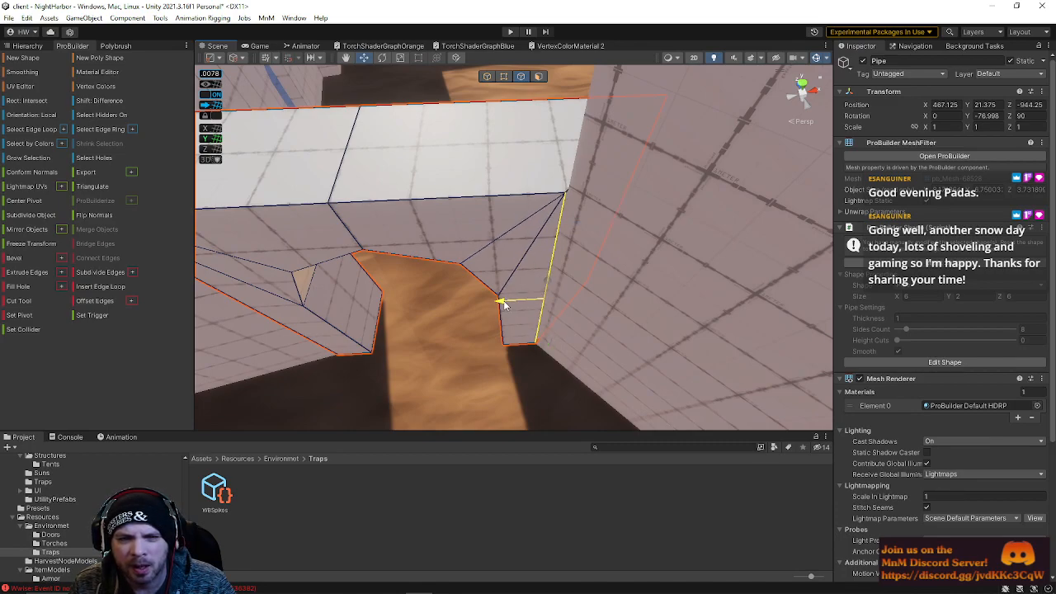
{"action": "right_click_drag", "start_coordinate": [537, 281], "coordinate": [26, 281]}
{"action": "mouse_move", "coordinate": [493, 245]}
{"action": "right_mouse_down"}
{"action": "mouse_move", "coordinate": [520, 242]}
{"action": "mouse_move", "coordinate": [508, 253]}
{"action": "right_mouse_up"}
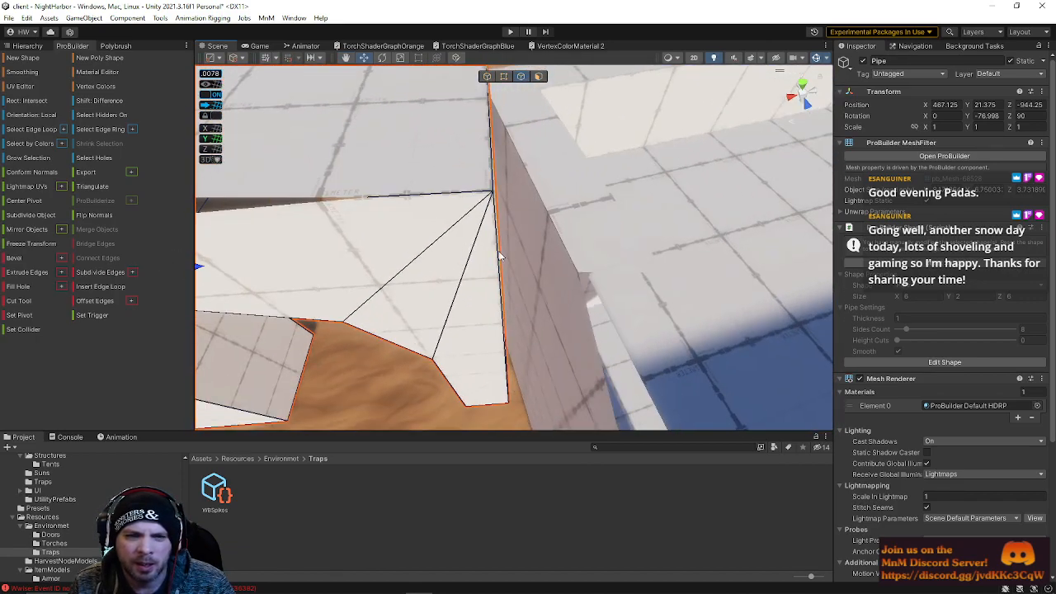
{"action": "left_click", "coordinate": [497, 257]}
{"action": "scroll", "coordinate": [500, 263], "scroll_direction": "down", "scroll_amount": 3}
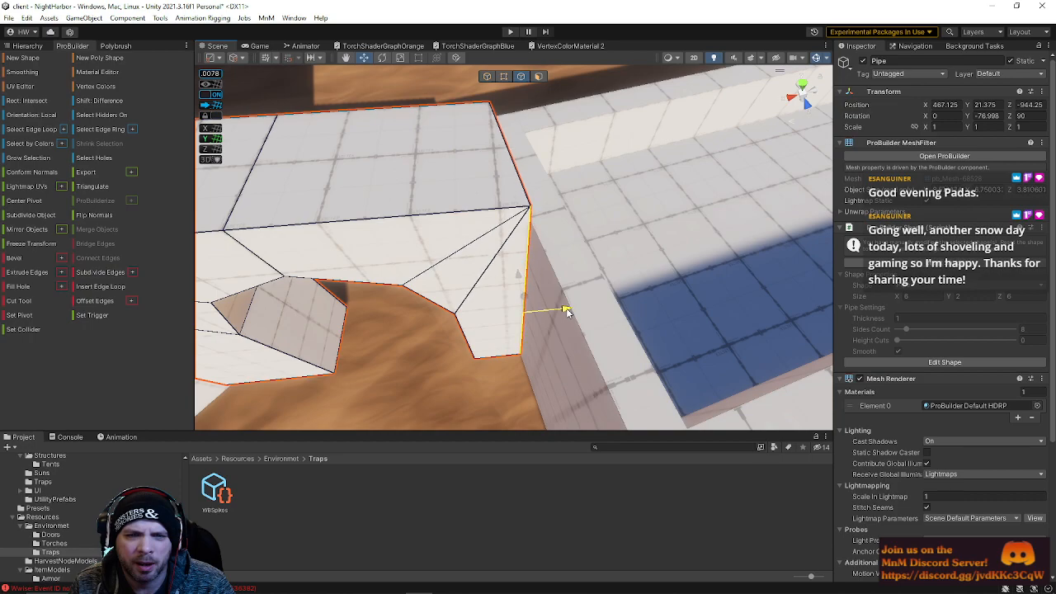
{"action": "right_click_drag", "start_coordinate": [567, 311], "coordinate": [402, 122]}
{"action": "left_click", "coordinate": [550, 104]}
{"action": "left_click", "coordinate": [477, 279]}
{"action": "right_click_drag", "start_coordinate": [477, 279], "coordinate": [344, 185]}
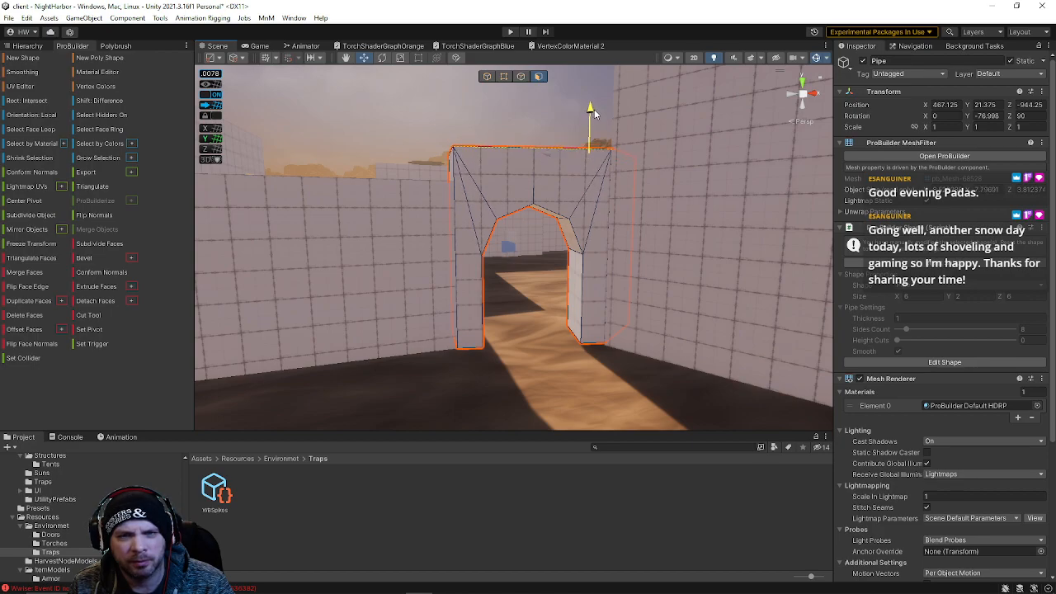
{"action": "left_click", "coordinate": [525, 108]}
{"action": "right_click_drag", "start_coordinate": [525, 108], "coordinate": [604, 235]}
{"action": "left_click", "coordinate": [604, 235]}
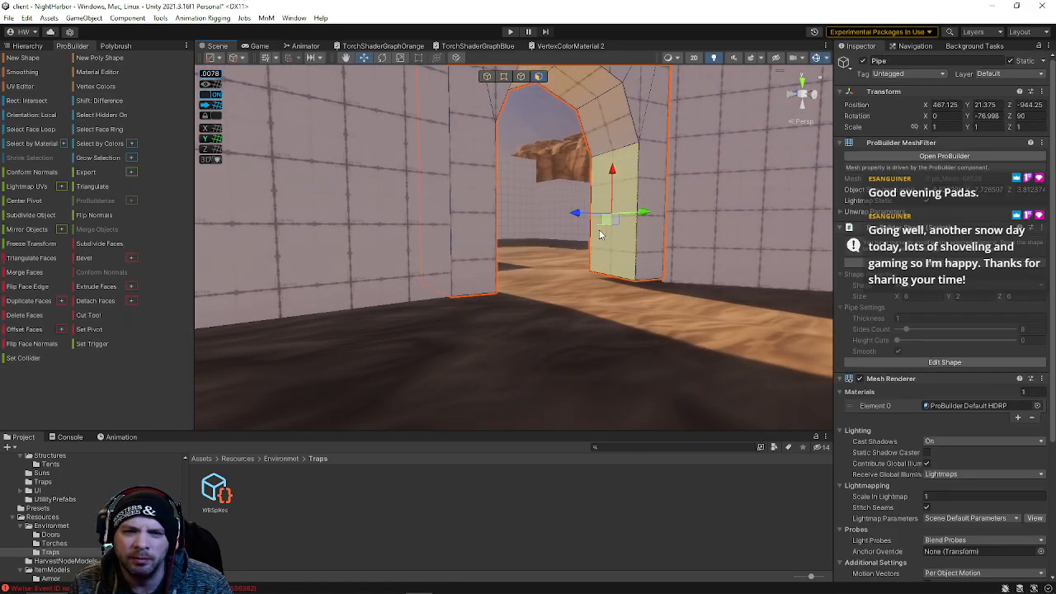
{"action": "left_click", "coordinate": [504, 76]}
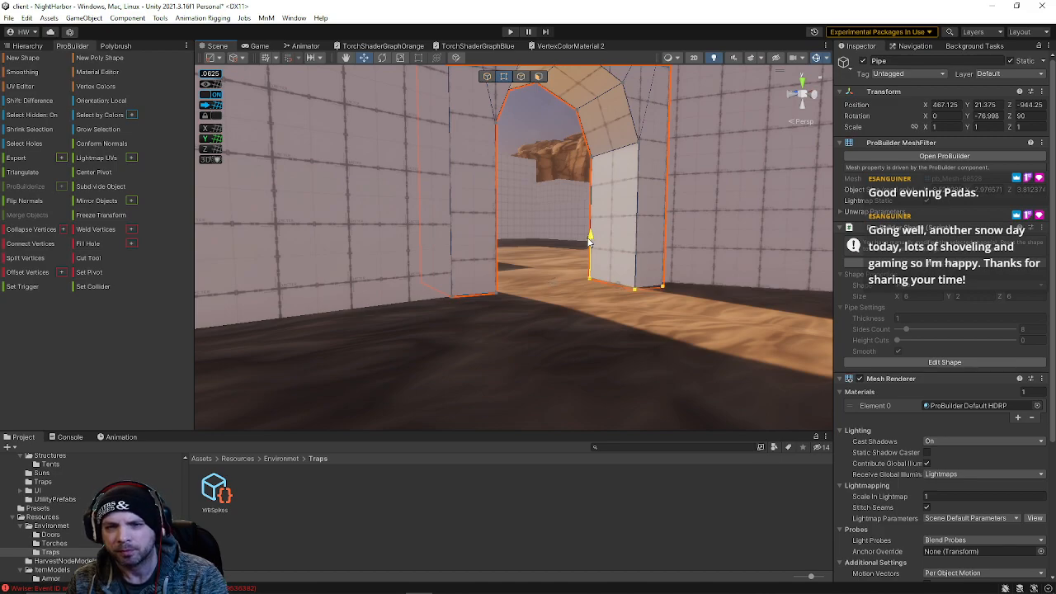
{"action": "scroll", "coordinate": [583, 245], "scroll_direction": "down", "scroll_amount": 2}
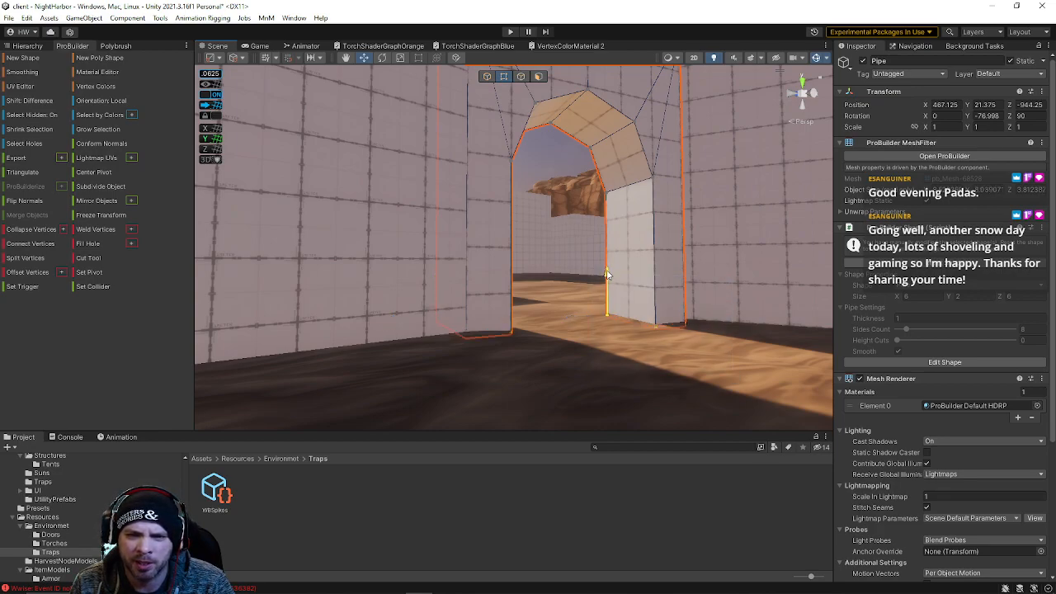
Select a nearby rectangular building block and set its Y rotation to -90
{"action": "left_click", "coordinate": [548, 158]}
{"action": "key", "text": "s"}
{"action": "right_click_drag", "start_coordinate": [548, 159], "coordinate": [1055, 221]}
{"action": "key", "text": "w"}
{"action": "key", "text": "a"}
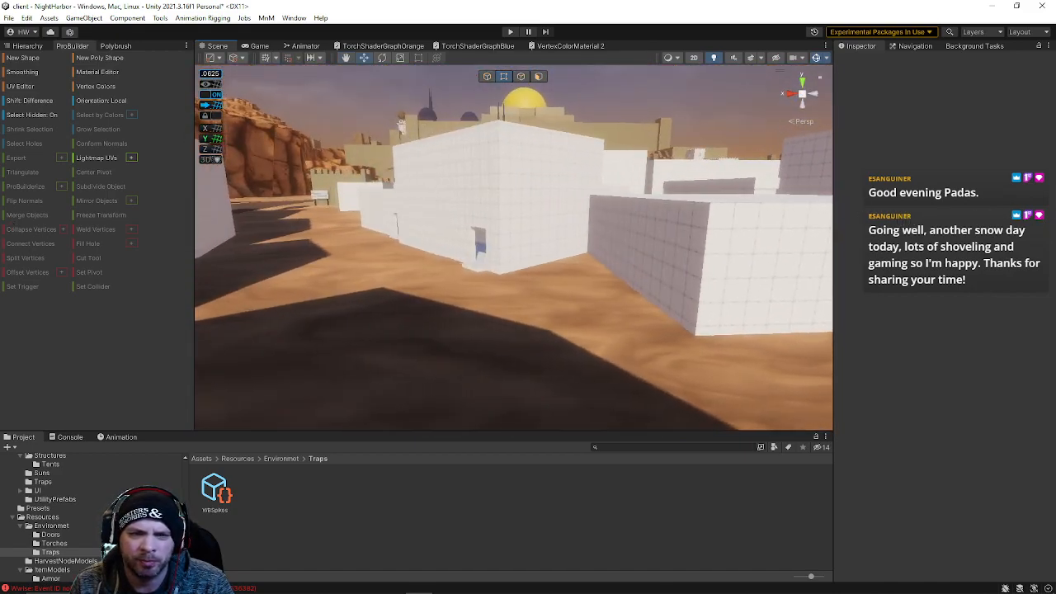
{"action": "right_click_drag", "start_coordinate": [533, 171], "coordinate": [620, 210]}
{"action": "key", "text": "w"}
{"action": "right_click_drag", "start_coordinate": [555, 213], "coordinate": [547, 212]}
{"action": "key", "text": "a"}
{"action": "key", "text": "w"}
{"action": "right_click_drag", "start_coordinate": [637, 228], "coordinate": [255, 370]}
{"action": "key", "text": "a"}
{"action": "left_click", "coordinate": [492, 230]}
{"action": "left_click_drag", "start_coordinate": [492, 230], "coordinate": [737, 247], "text": "alt"}
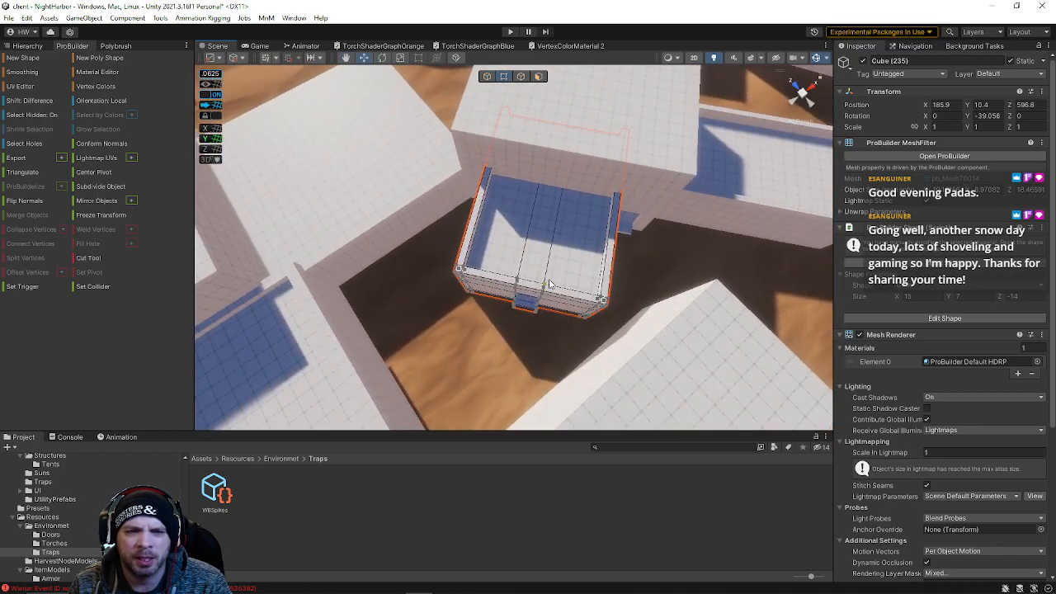
{"action": "left_click_drag", "start_coordinate": [550, 284], "coordinate": [474, 110], "text": "alt"}
{"action": "left_click", "coordinate": [489, 79]}
{"action": "left_click_drag", "start_coordinate": [532, 280], "coordinate": [416, 299], "text": "alt"}
{"action": "left_click_drag", "start_coordinate": [535, 221], "coordinate": [413, 254]}
{"action": "left_click_drag", "start_coordinate": [413, 254], "coordinate": [220, 200], "text": "alt"}
{"action": "left_click_drag", "start_coordinate": [608, 121], "coordinate": [476, 182]}
{"action": "left_click_drag", "start_coordinate": [418, 139], "coordinate": [368, 209]}
{"action": "type", "text": "-90"}
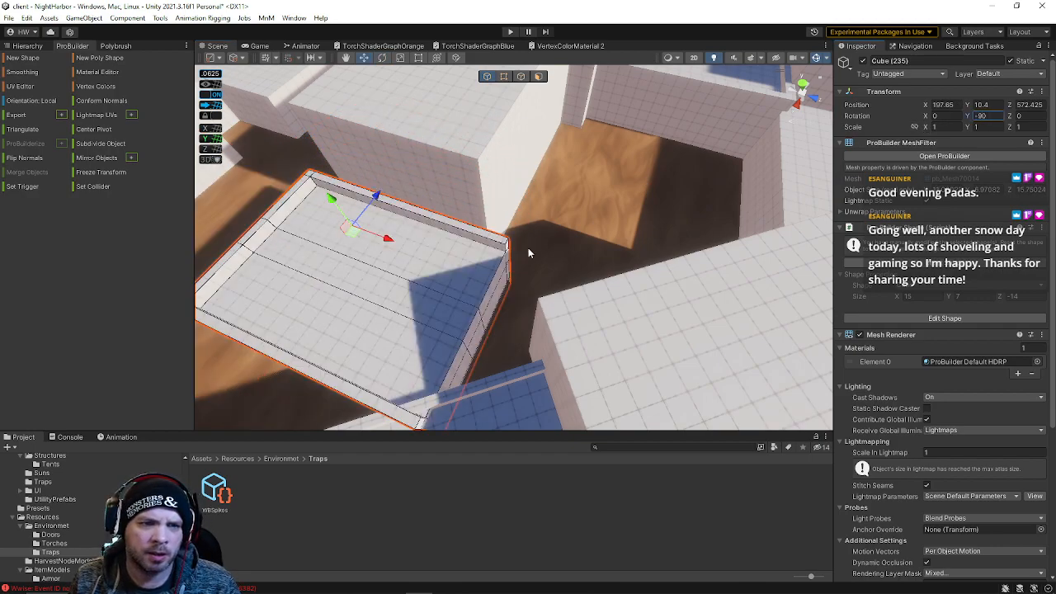
Inspect the rotated block and the surrounding buildings from several angles
{"action": "right_click_drag", "start_coordinate": [530, 254], "coordinate": [381, 224]}
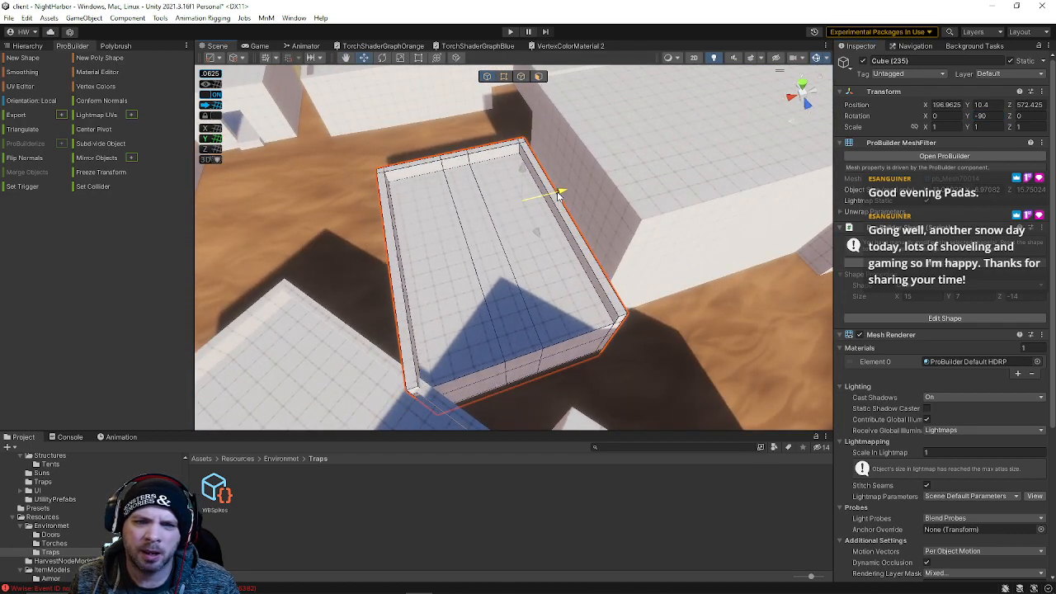
{"action": "right_click_drag", "start_coordinate": [557, 198], "coordinate": [549, 200]}
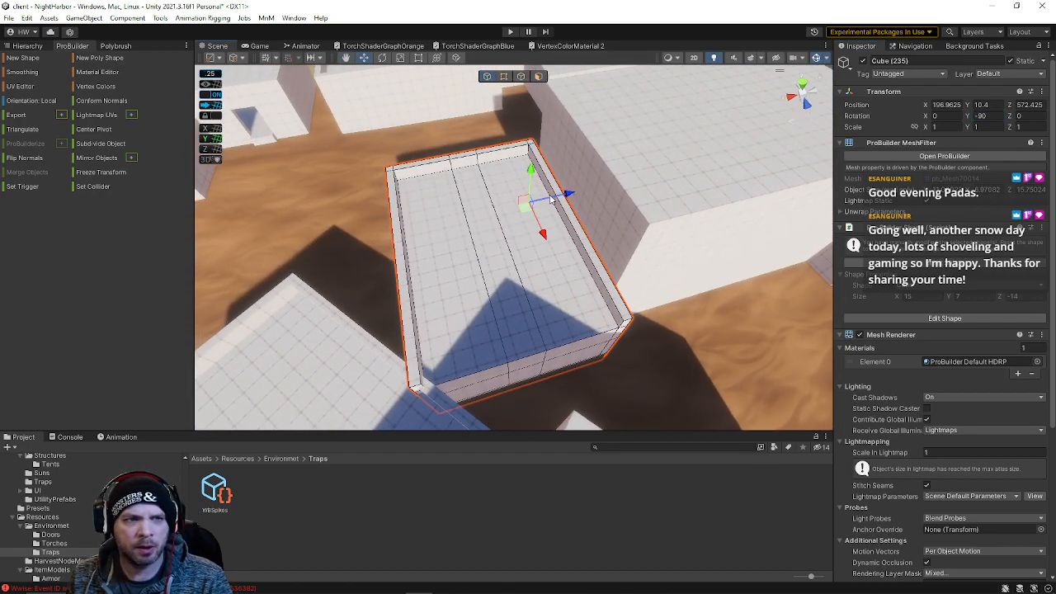
{"action": "right_click_drag", "start_coordinate": [564, 199], "coordinate": [763, 183]}
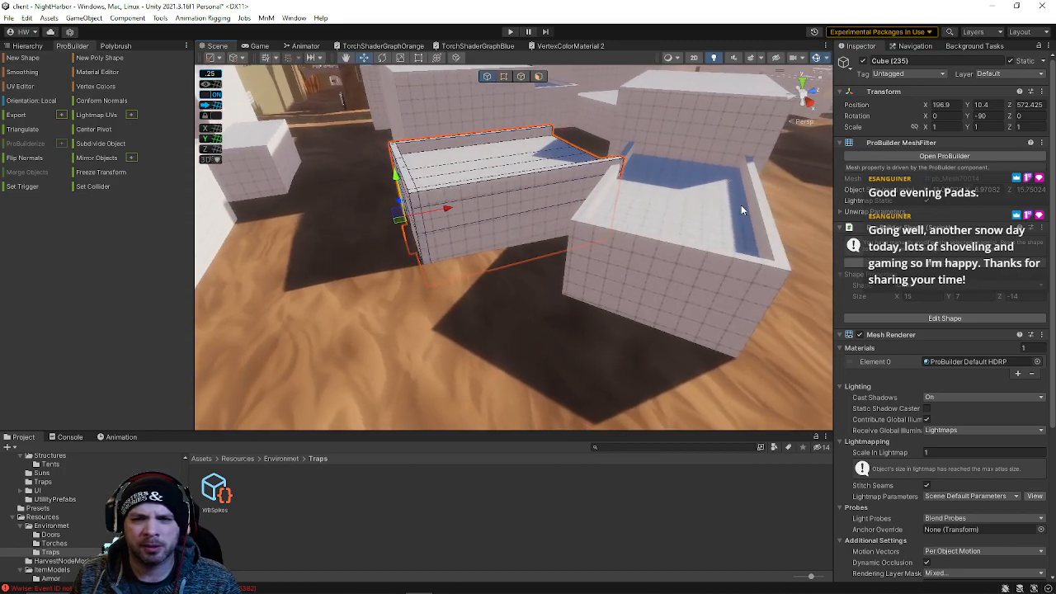
{"action": "left_click", "coordinate": [741, 204]}
{"action": "key", "text": "f"}
{"action": "left_click", "coordinate": [658, 190], "text": "shift"}
{"action": "right_click_drag", "start_coordinate": [658, 191], "coordinate": [497, 120]}
{"action": "key", "text": "w"}
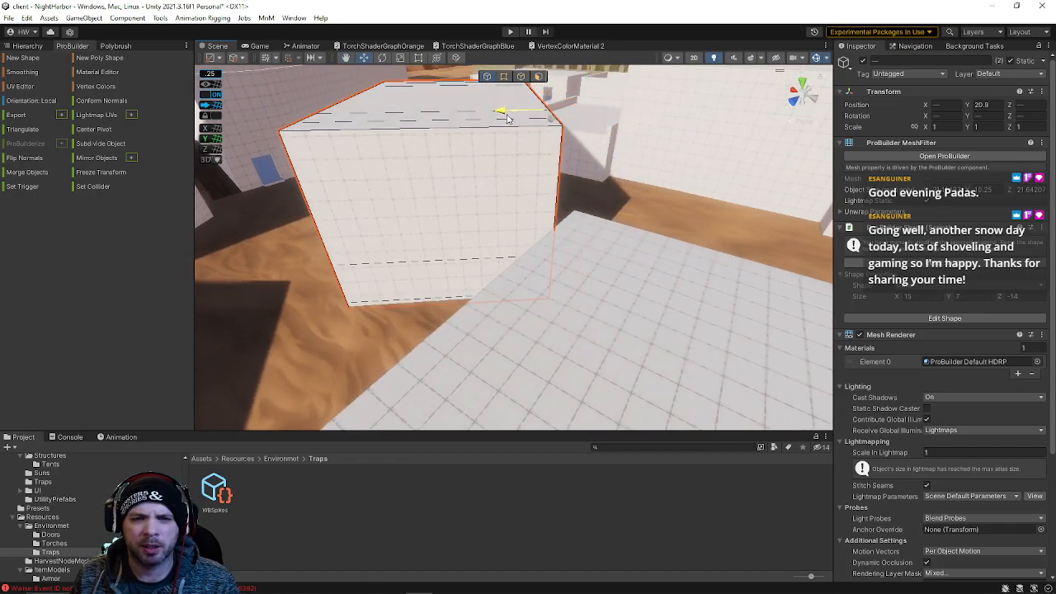
{"action": "right_click_drag", "start_coordinate": [548, 173], "coordinate": [275, 305]}
{"action": "left_click_drag", "start_coordinate": [392, 350], "coordinate": [594, 296], "text": "alt"}
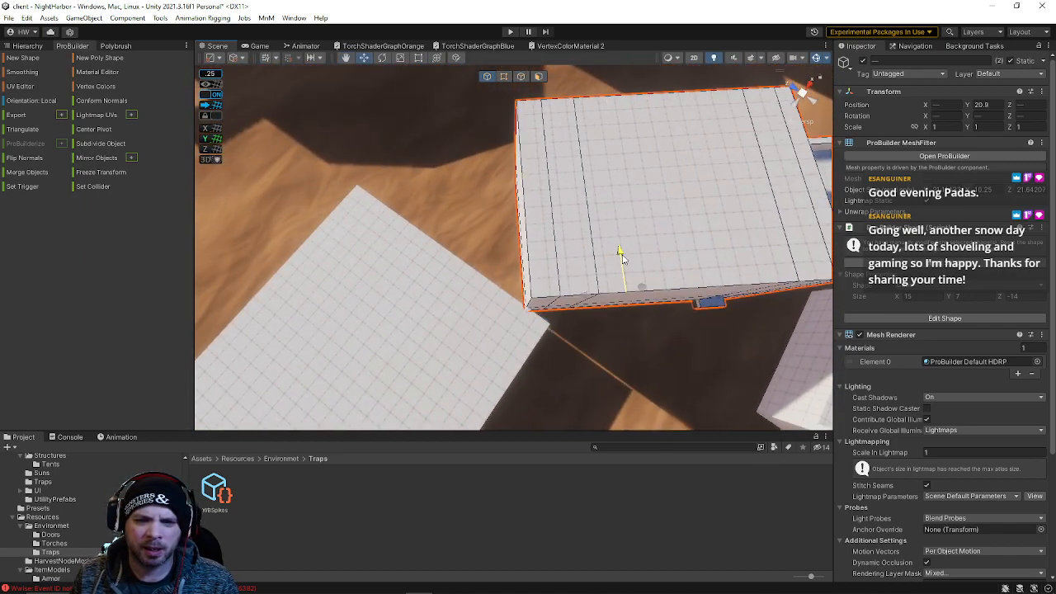
{"action": "right_click_drag", "start_coordinate": [587, 300], "coordinate": [675, 265]}
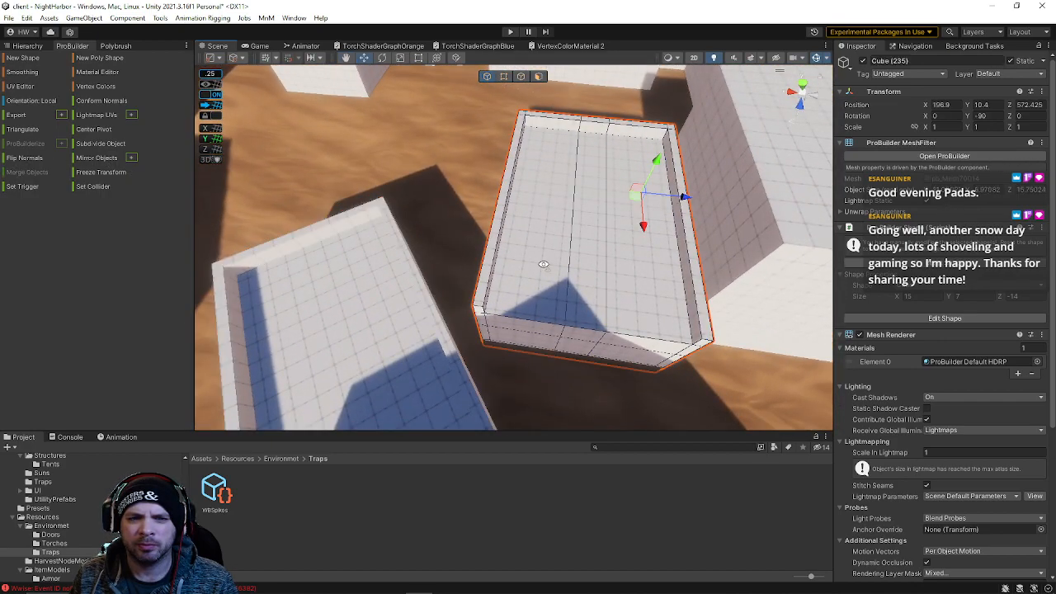
Reposition the block and rotate it to about -128 degrees on Y to fit between neighbouring buildings
{"action": "right_click_drag", "start_coordinate": [545, 270], "coordinate": [584, 266]}
{"action": "left_click_drag", "start_coordinate": [683, 201], "coordinate": [654, 235]}
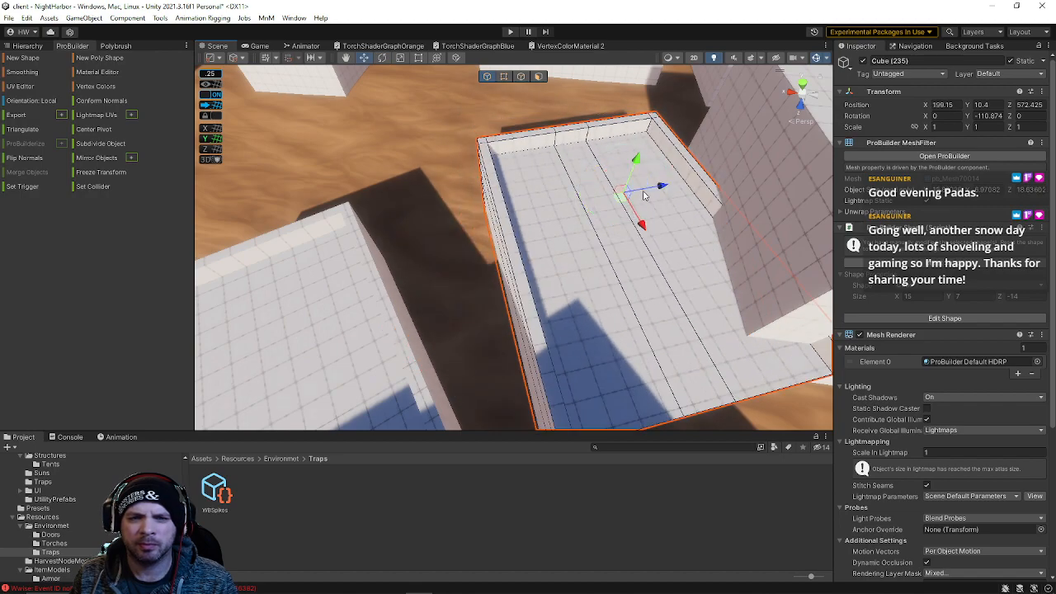
{"action": "left_click_drag", "start_coordinate": [648, 189], "coordinate": [578, 203]}
{"action": "right_click_drag", "start_coordinate": [579, 203], "coordinate": [833, 136]}
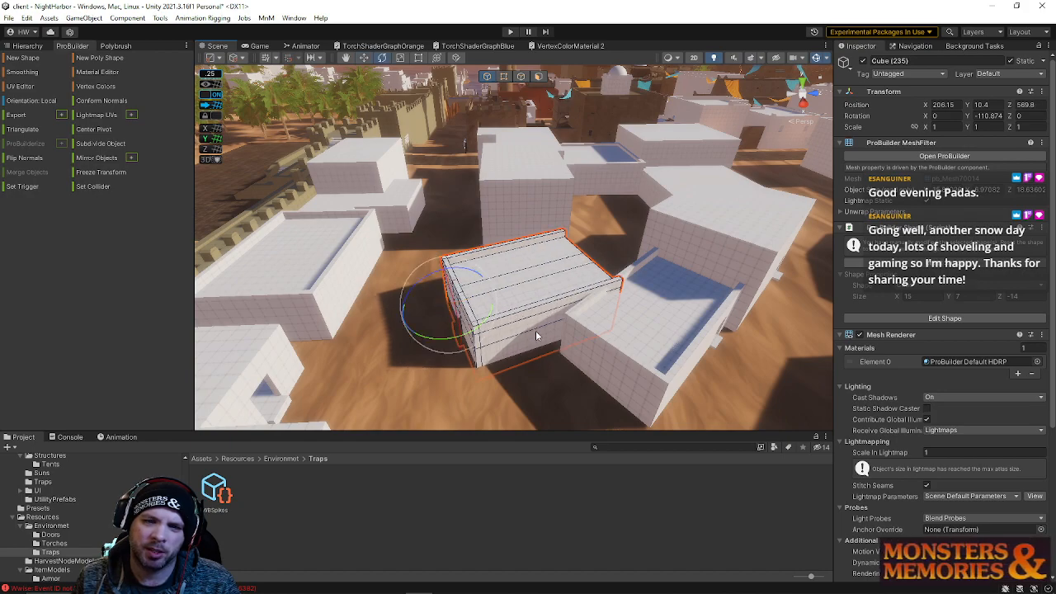
{"action": "left_click_drag", "start_coordinate": [470, 330], "coordinate": [506, 330]}
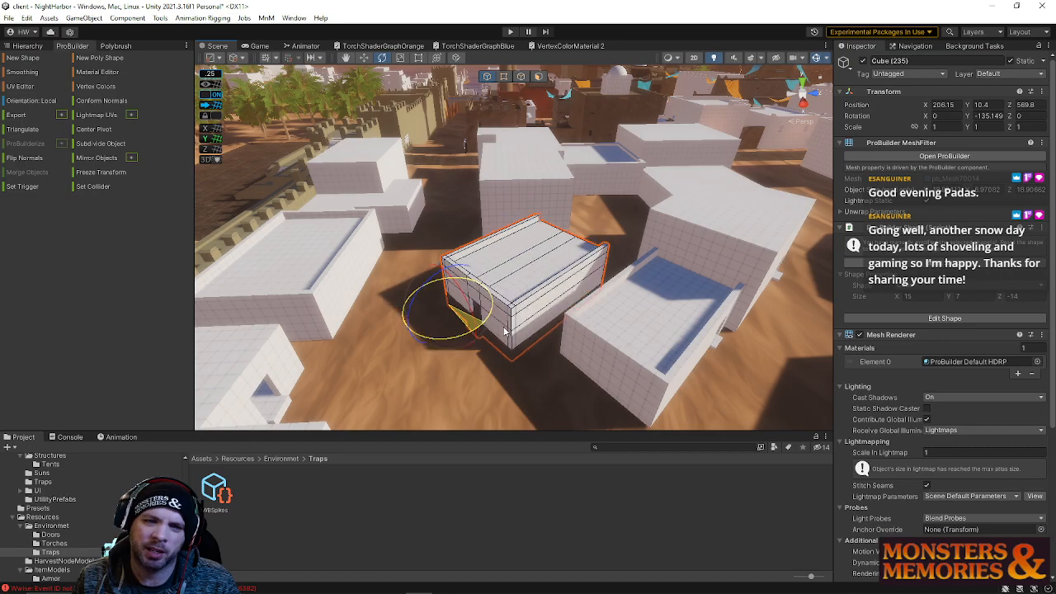
{"action": "left_click_drag", "start_coordinate": [481, 287], "coordinate": [501, 287]}
{"action": "right_click_drag", "start_coordinate": [501, 288], "coordinate": [529, 263]}
{"action": "left_click_drag", "start_coordinate": [486, 289], "coordinate": [489, 281]}
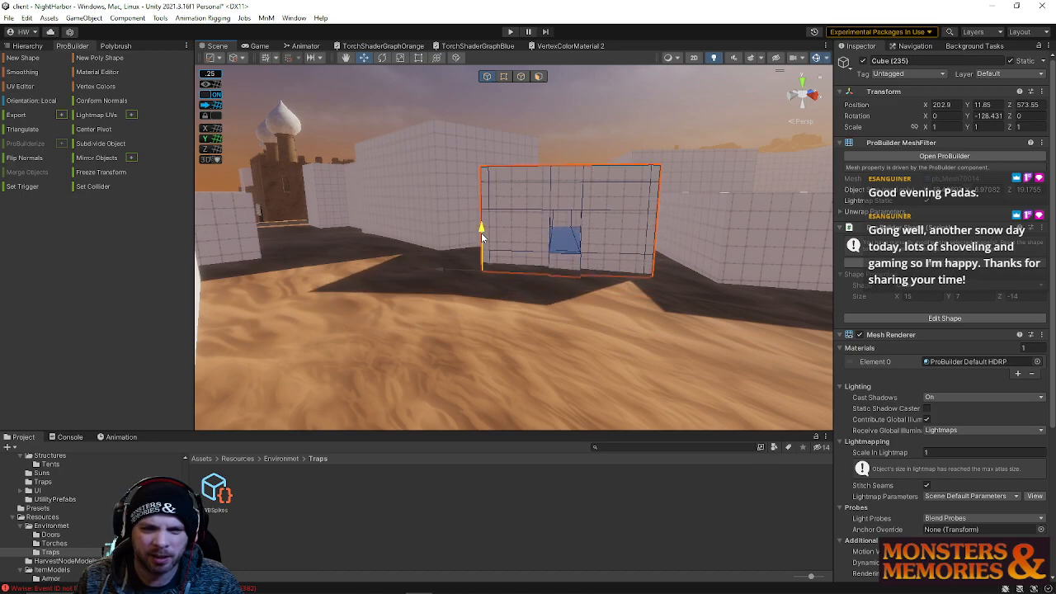
Select the taller block nearby and set its Y rotation to 90
{"action": "right_click_drag", "start_coordinate": [518, 240], "coordinate": [280, 331]}
{"action": "left_click", "coordinate": [533, 245]}
{"action": "right_click_drag", "start_coordinate": [532, 244], "coordinate": [567, 275]}
{"action": "key", "text": "e"}
{"action": "left_click_drag", "start_coordinate": [492, 311], "coordinate": [536, 314]}
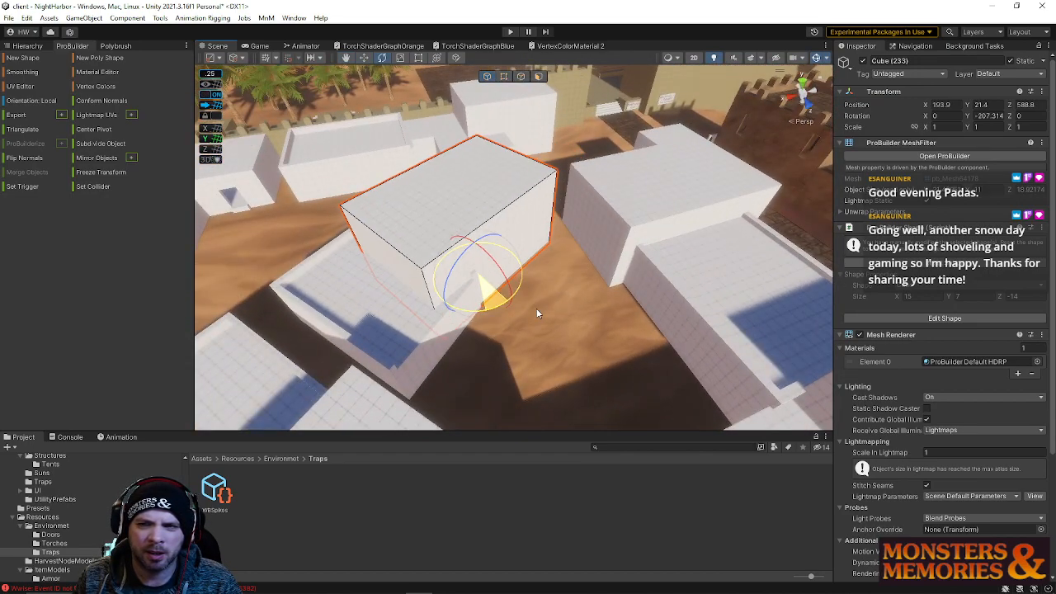
{"action": "type", "text": "90"}
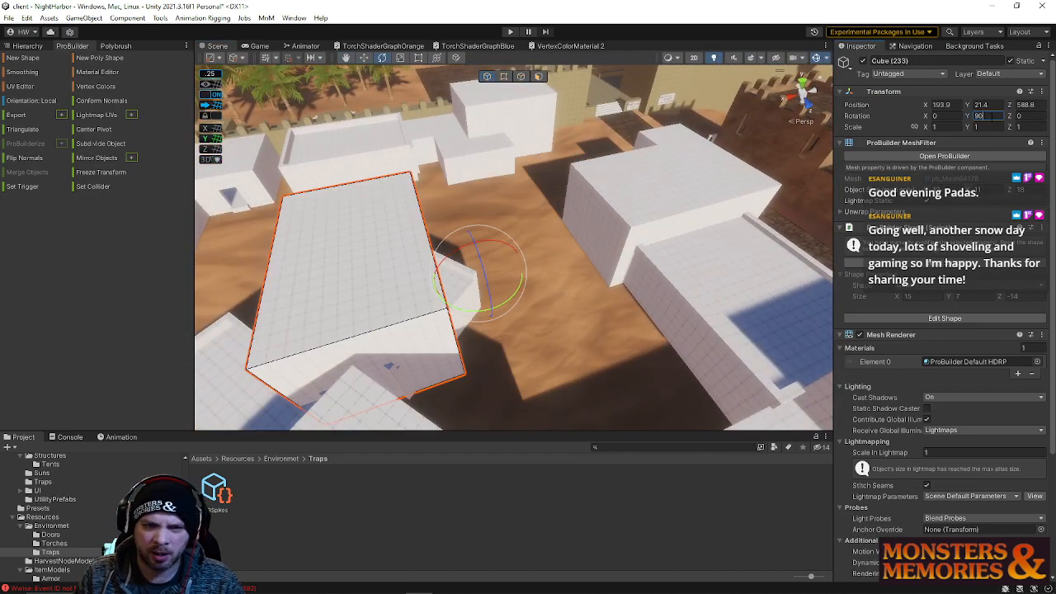
Move the taller block to about X 175.9 and Z 586.3 beside the neighbouring buildings
{"action": "left_click_drag", "start_coordinate": [434, 286], "coordinate": [858, 202]}
{"action": "right_click_drag", "start_coordinate": [857, 202], "coordinate": [26, 229]}
{"action": "key", "text": "a"}
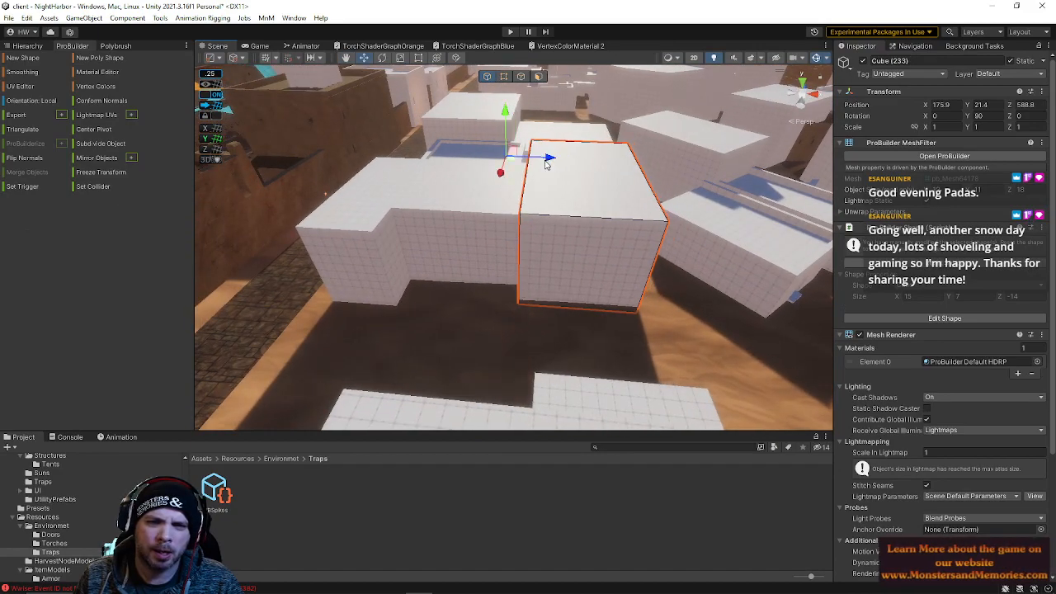
{"action": "left_click_drag", "start_coordinate": [498, 183], "coordinate": [497, 187]}
{"action": "right_click_drag", "start_coordinate": [512, 170], "coordinate": [396, 176]}
{"action": "key", "text": "d"}
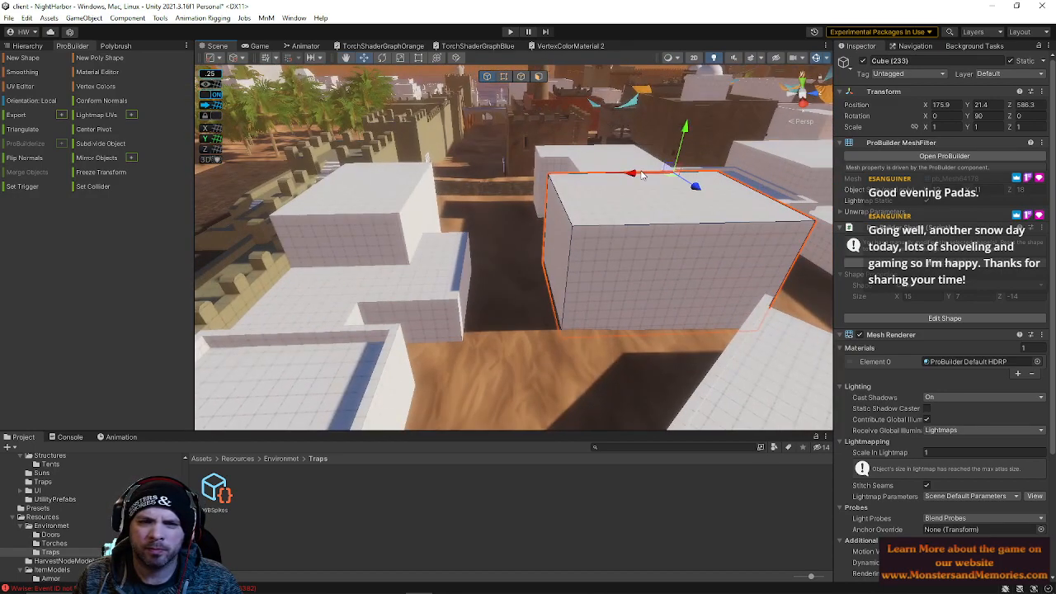
{"action": "right_click_drag", "start_coordinate": [637, 176], "coordinate": [355, 240]}
{"action": "key", "text": "w"}
{"action": "key", "text": "e"}
{"action": "key", "text": "s"}
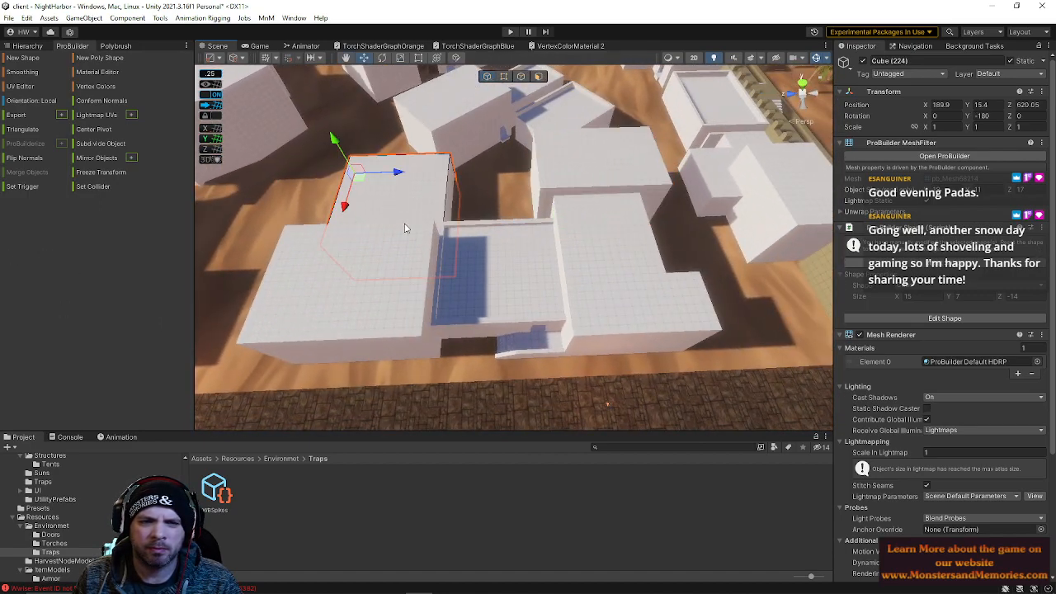
{"action": "right_click_drag", "start_coordinate": [557, 279], "coordinate": [421, 229]}
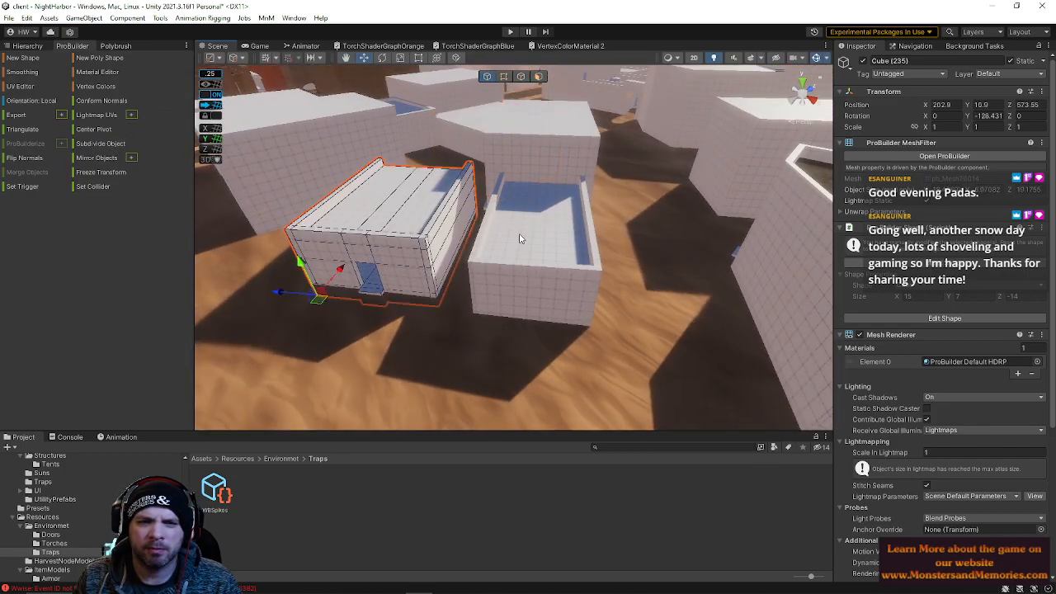
Move the selected rotated block to about X 205.9, Z 575 between the neighbouring buildings
{"action": "left_click_drag", "start_coordinate": [281, 294], "coordinate": [308, 308]}
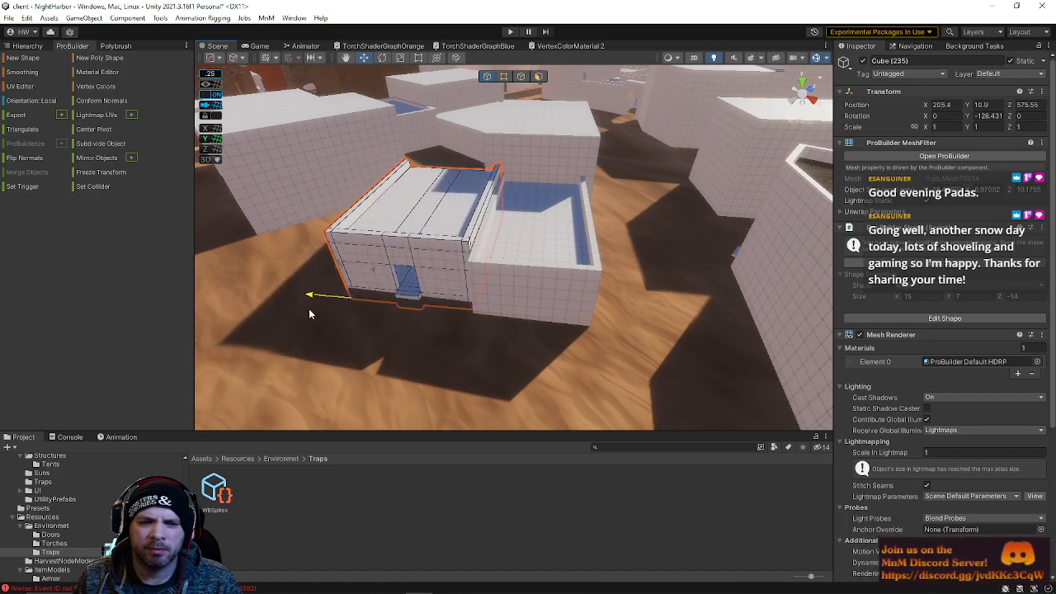
{"action": "mouse_move", "coordinate": [370, 274]}
{"action": "left_mouse_down"}
{"action": "mouse_move", "coordinate": [357, 292]}
{"action": "mouse_move", "coordinate": [368, 276]}
{"action": "left_mouse_up"}
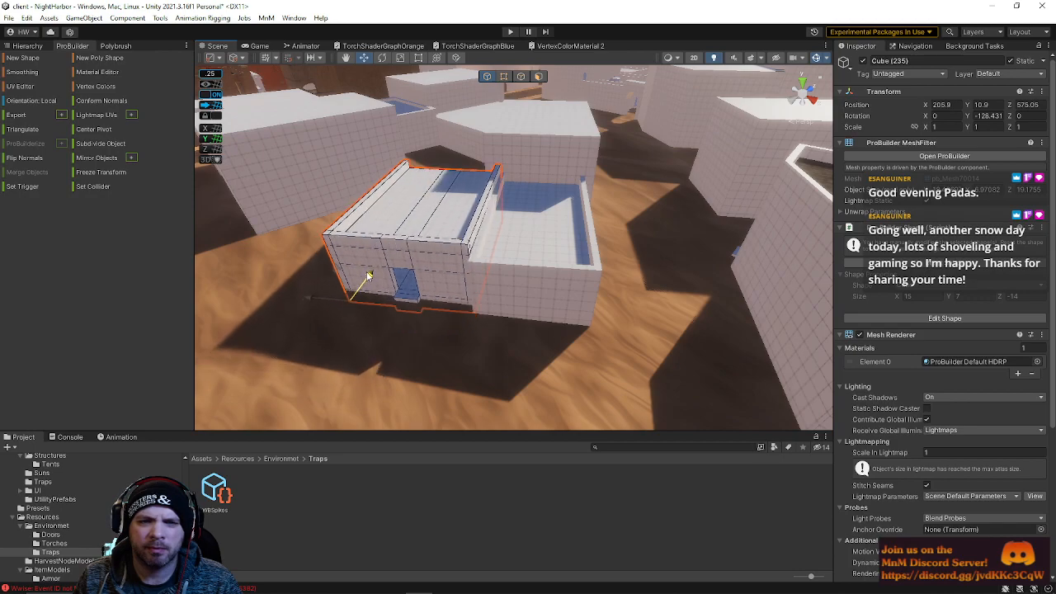
{"action": "mouse_move", "coordinate": [477, 268]}
{"action": "right_mouse_down"}
{"action": "mouse_move", "coordinate": [537, 127]}
{"action": "mouse_move", "coordinate": [443, 255]}
{"action": "mouse_move", "coordinate": [506, 172]}
{"action": "mouse_move", "coordinate": [467, 251]}
{"action": "right_mouse_up"}
Select the adjacent block and move it to about X 209.4, Z 585.5 next to the rotated block
{"action": "left_click", "coordinate": [537, 127]}
{"action": "left_click", "coordinate": [467, 250]}
{"action": "left_click_drag", "start_coordinate": [251, 305], "coordinate": [257, 307]}
{"action": "left_click", "coordinate": [578, 89]}
{"action": "right_click_drag", "start_coordinate": [620, 157], "coordinate": [495, 290]}
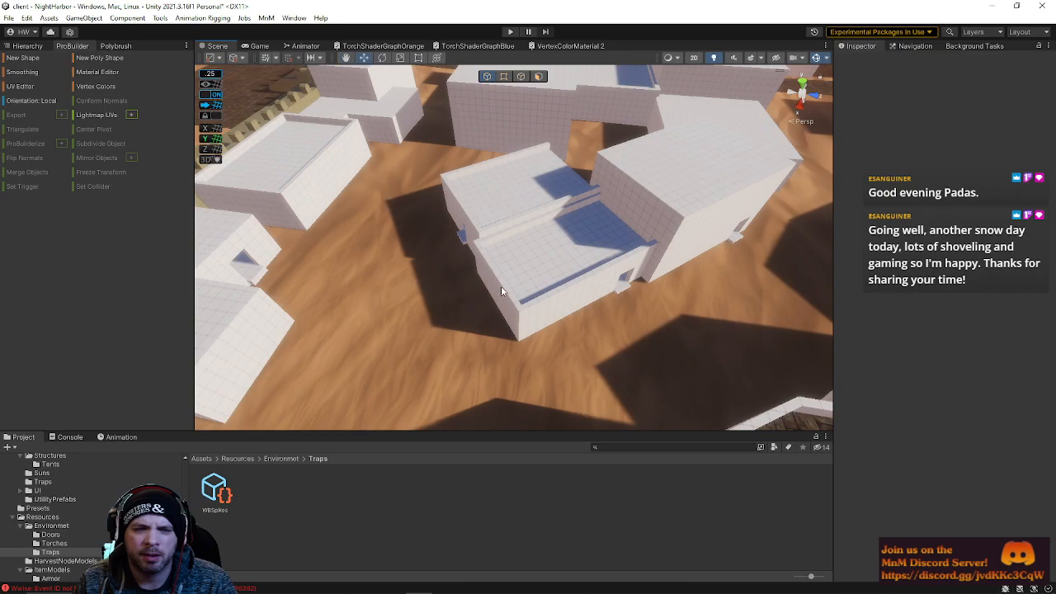
{"action": "left_click", "coordinate": [528, 268]}
{"action": "left_click_drag", "start_coordinate": [550, 185], "coordinate": [488, 208]}
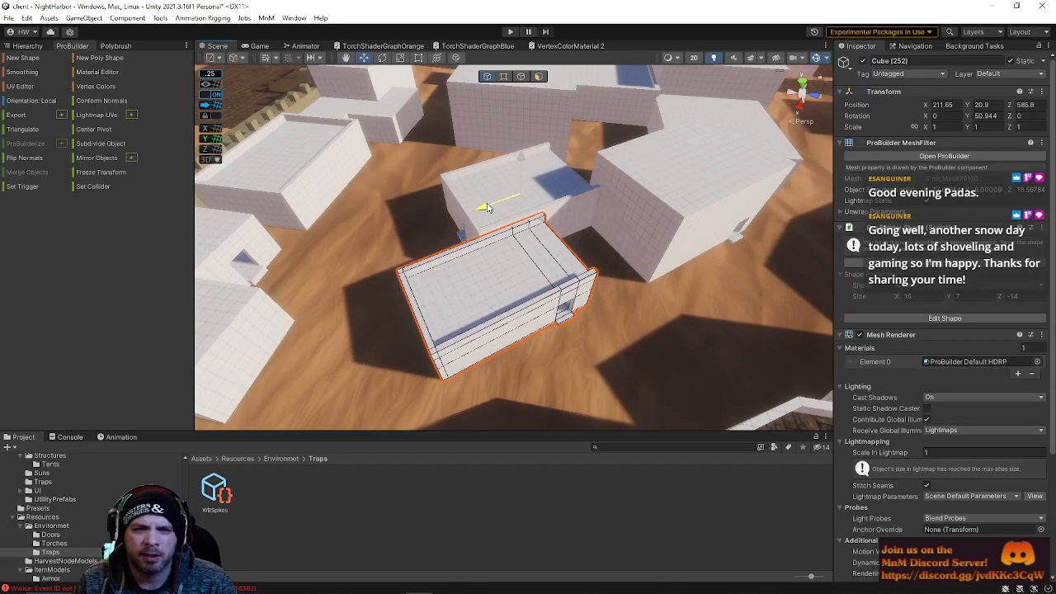
{"action": "left_click_drag", "start_coordinate": [487, 207], "coordinate": [500, 210]}
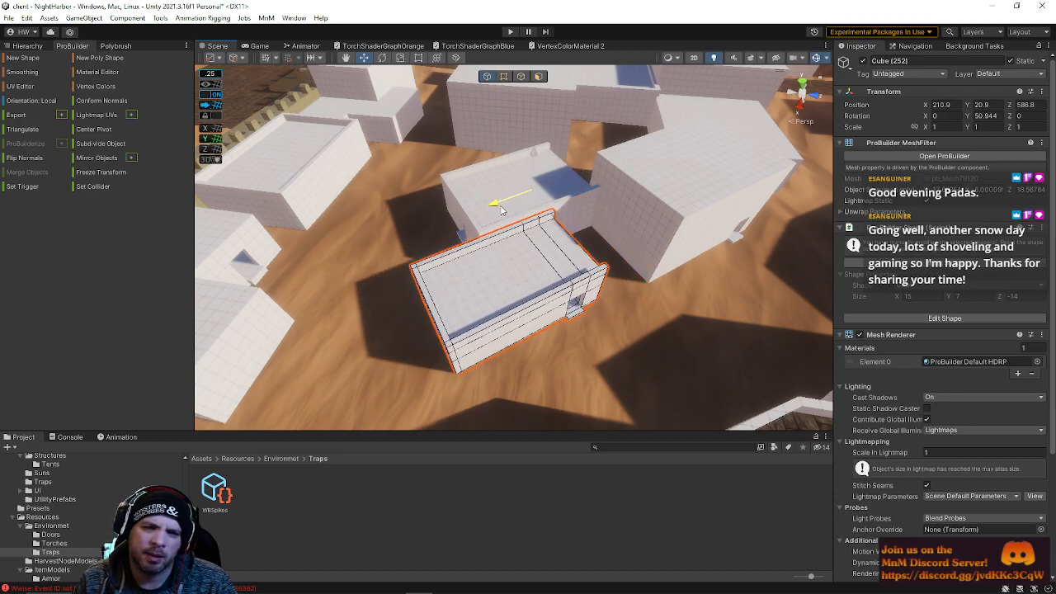
{"action": "right_click_drag", "start_coordinate": [502, 211], "coordinate": [592, 135]}
Inspect the moved blocks from street level by flying the view around them
{"action": "key", "text": "w"}
{"action": "key", "text": "s"}
{"action": "key", "text": "s"}
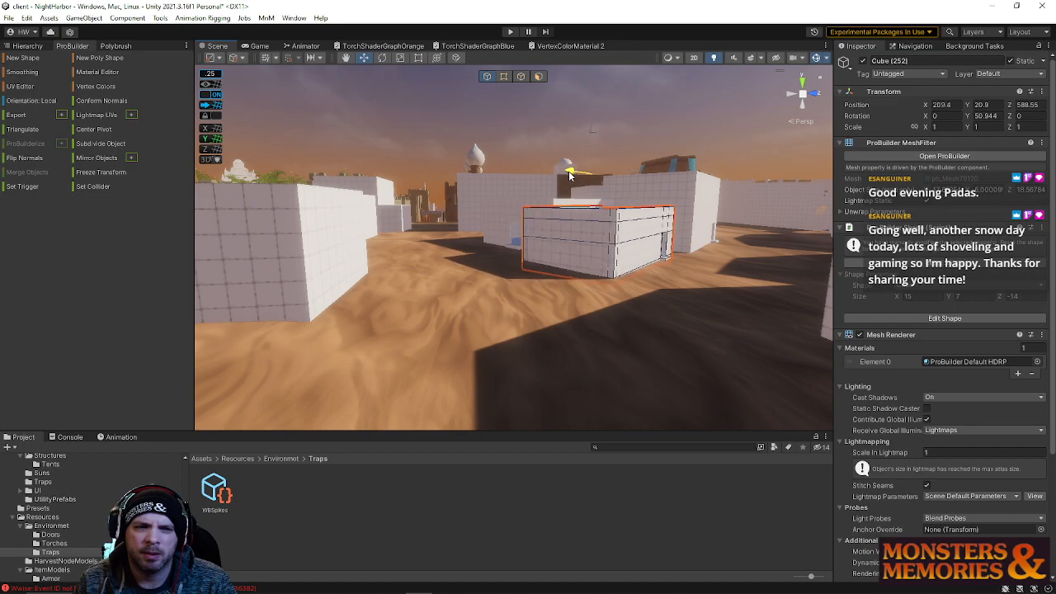
{"action": "key", "text": "d"}
{"action": "right_click_drag", "start_coordinate": [518, 212], "coordinate": [491, 229]}
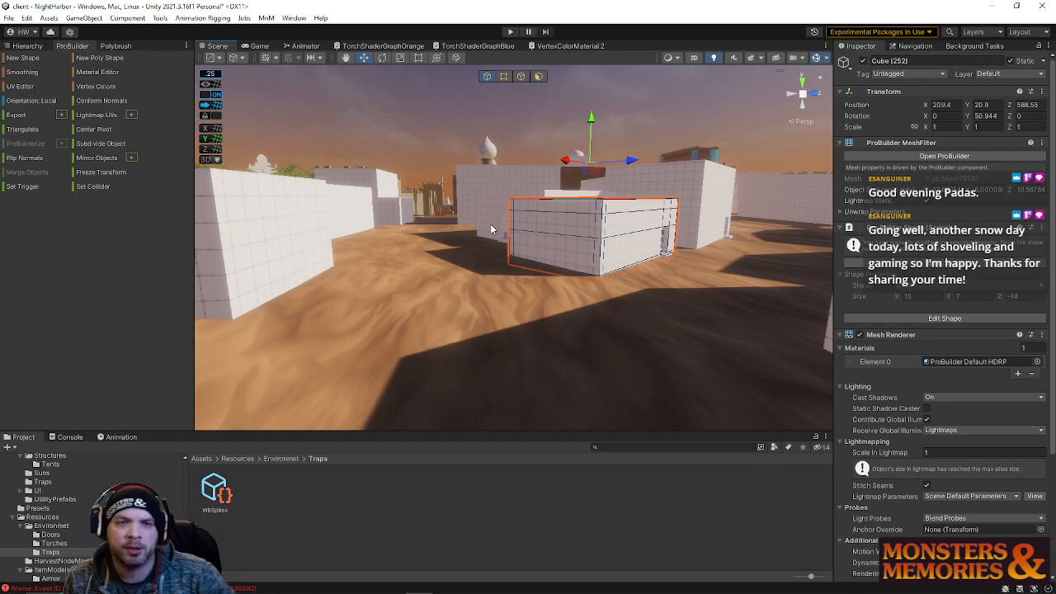
{"action": "mouse_move", "coordinate": [476, 252]}
{"action": "right_mouse_down"}
{"action": "mouse_move", "coordinate": [632, 239]}
{"action": "mouse_move", "coordinate": [566, 223]}
{"action": "mouse_move", "coordinate": [459, 241]}
{"action": "right_mouse_up"}
{"action": "key", "text": "s"}
{"action": "key", "text": "a"}
{"action": "right_click_drag", "start_coordinate": [557, 313], "coordinate": [736, 341]}
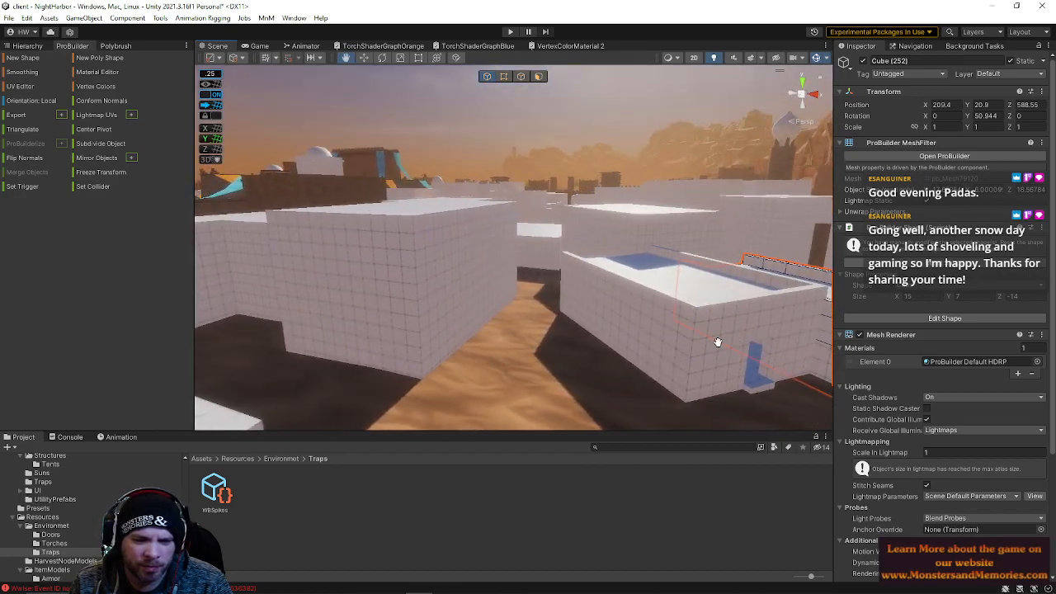
Select the taller block and move it to about Z 580 along its alley
{"action": "right_click_drag", "start_coordinate": [576, 308], "coordinate": [188, 286]}
{"action": "left_click", "coordinate": [537, 77]}
{"action": "right_click_drag", "start_coordinate": [578, 162], "coordinate": [573, 208]}
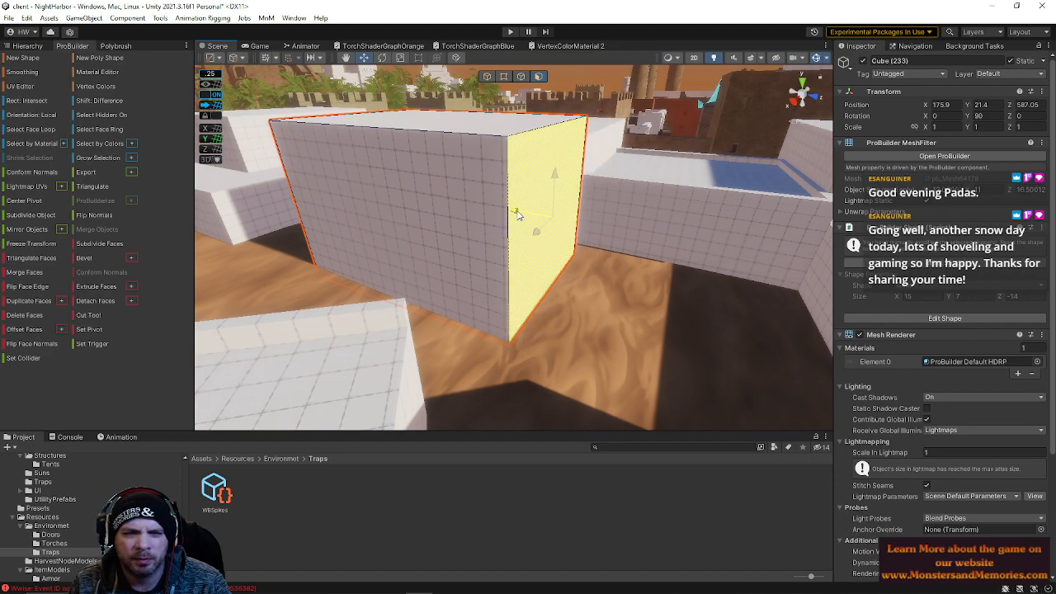
{"action": "left_click_drag", "start_coordinate": [488, 209], "coordinate": [477, 207]}
{"action": "right_click_drag", "start_coordinate": [465, 215], "coordinate": [429, 265]}
{"action": "left_click", "coordinate": [488, 79]}
{"action": "right_click_drag", "start_coordinate": [420, 230], "coordinate": [385, 206]}
{"action": "right_click_drag", "start_coordinate": [566, 195], "coordinate": [462, 189]}
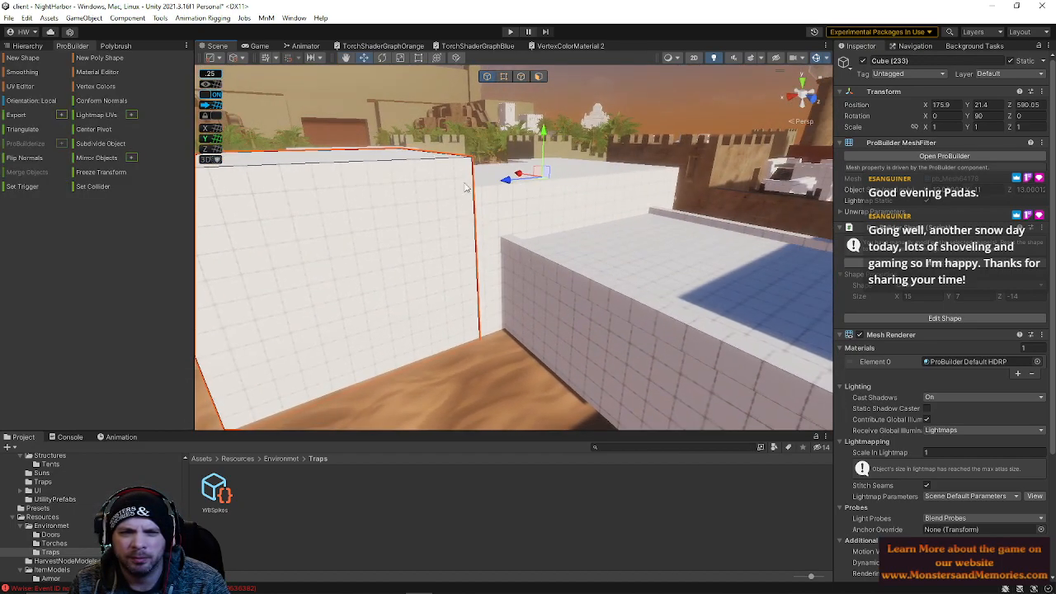
{"action": "left_click_drag", "start_coordinate": [505, 170], "coordinate": [496, 165]}
{"action": "right_click_drag", "start_coordinate": [505, 170], "coordinate": [478, 157]}
Select the stairs and the block beside them, and parent the stairs under that block (Cube 225) in the hierarchy
{"action": "left_click", "coordinate": [507, 255]}
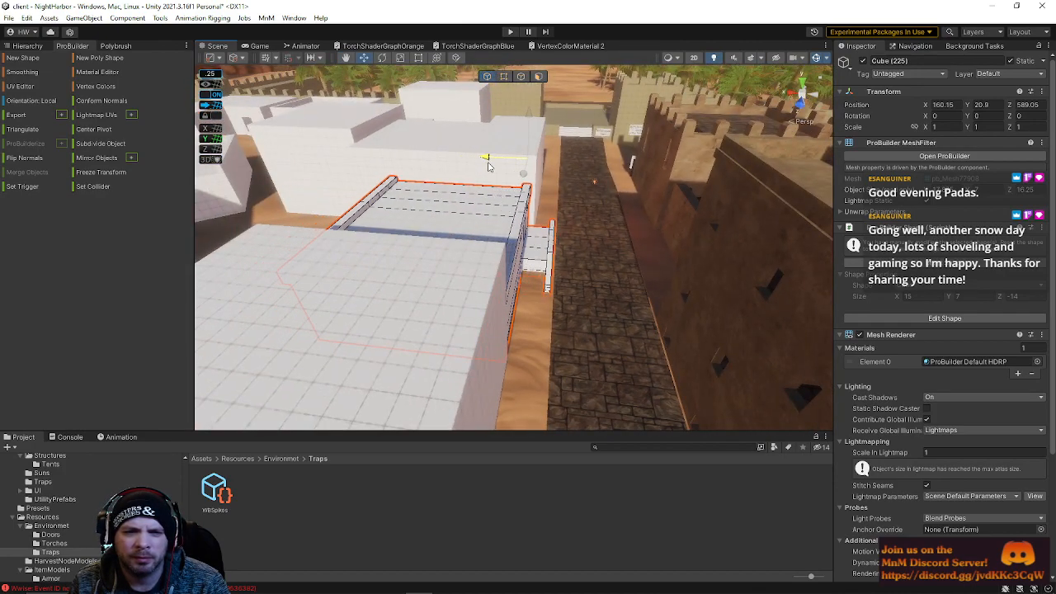
{"action": "right_click_drag", "start_coordinate": [482, 164], "coordinate": [547, 292]}
{"action": "left_click", "coordinate": [545, 292]}
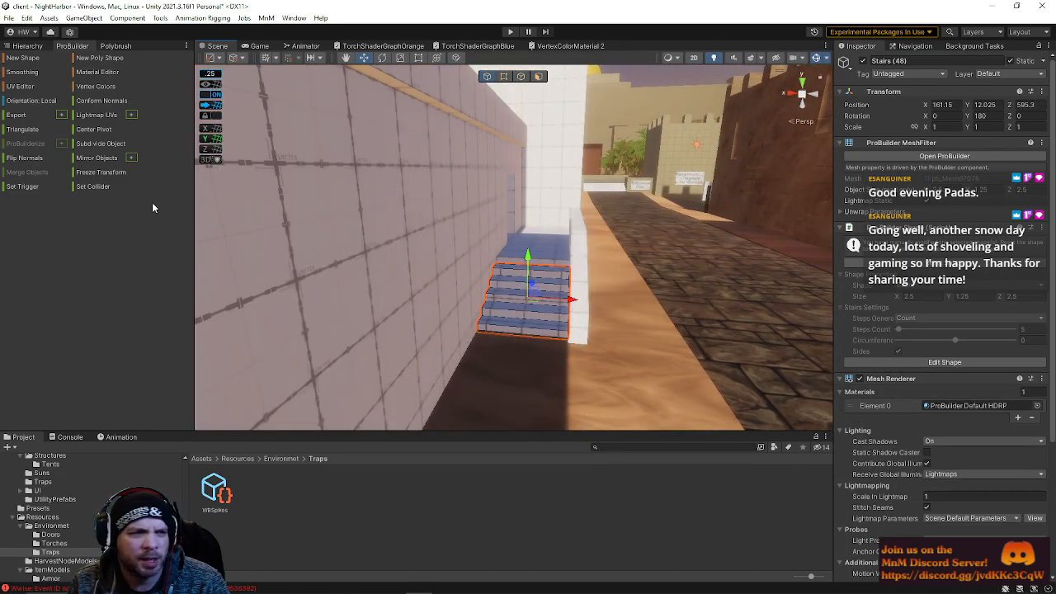
{"action": "left_click", "coordinate": [44, 48]}
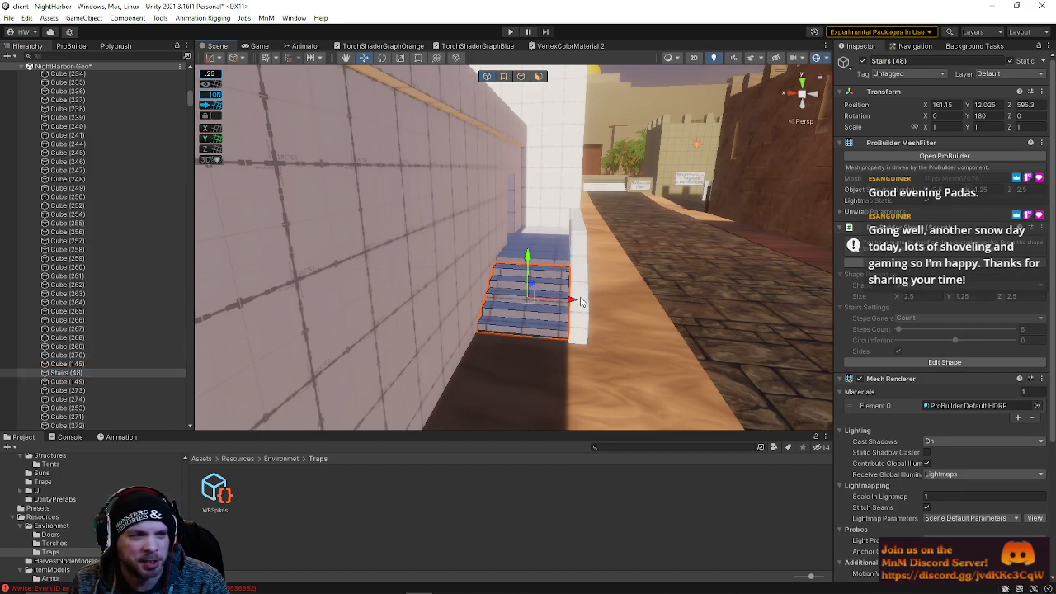
{"action": "left_click", "coordinate": [221, 337], "text": "shift"}
{"action": "left_click", "coordinate": [525, 274]}
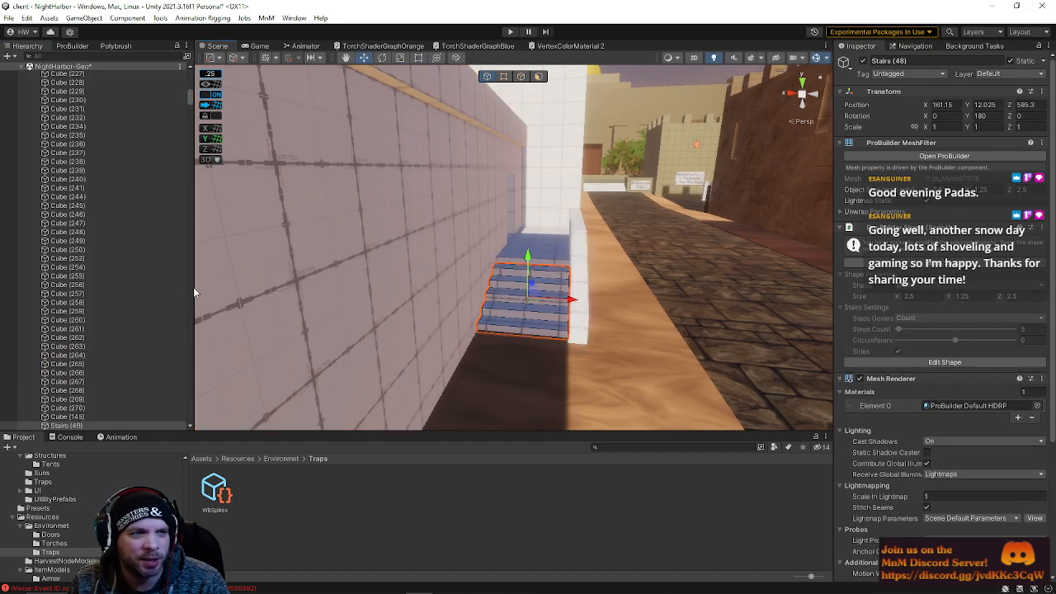
{"action": "scroll", "coordinate": [116, 347], "scroll_direction": "up", "scroll_amount": 3}
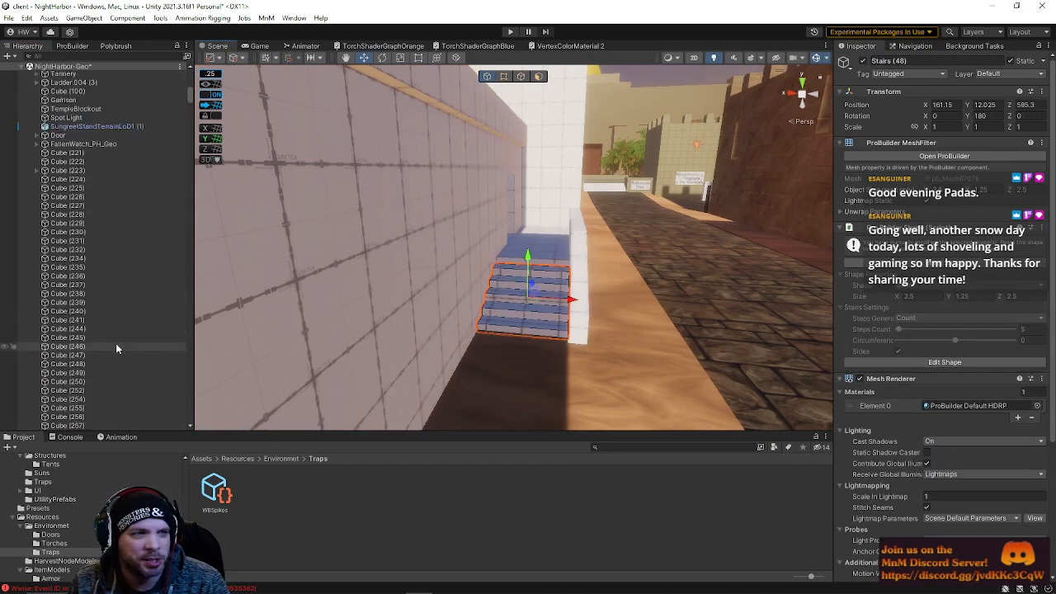
{"action": "left_click", "coordinate": [555, 248]}
{"action": "scroll", "coordinate": [144, 289], "scroll_direction": "down", "scroll_amount": 5}
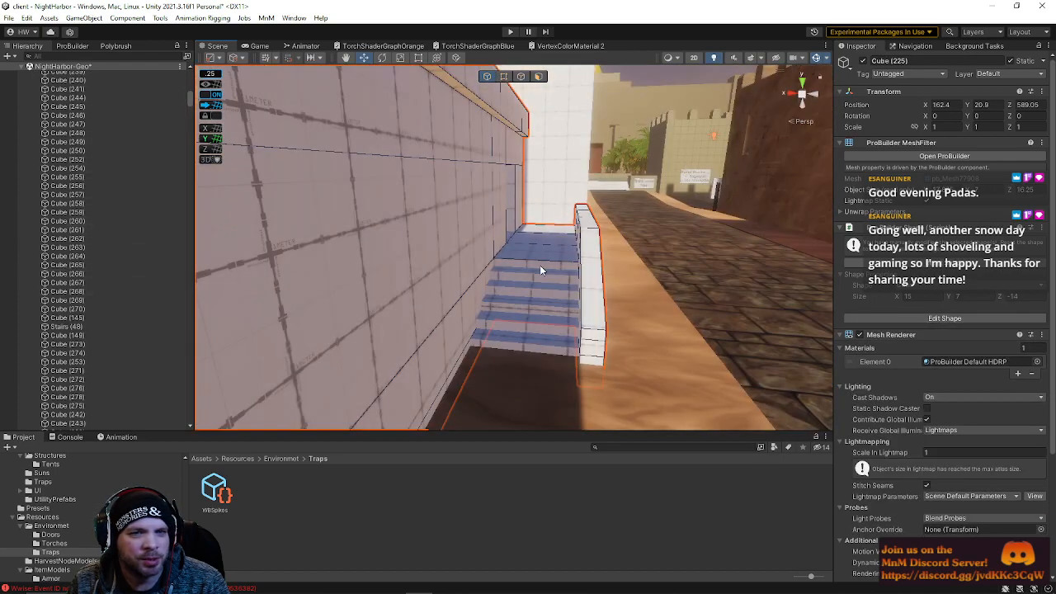
{"action": "left_click", "coordinate": [540, 270]}
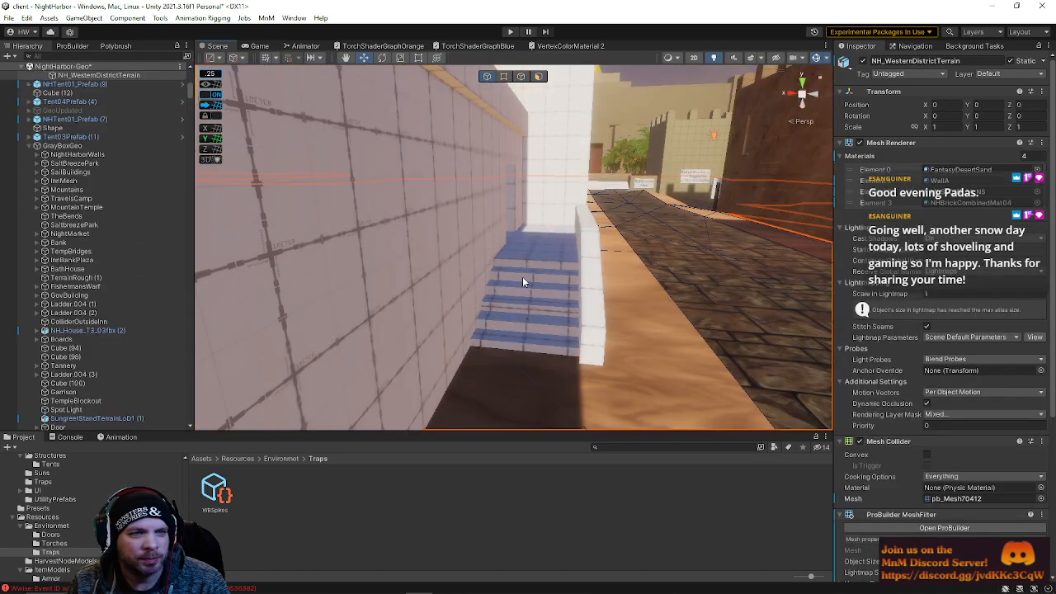
{"action": "left_click", "coordinate": [544, 242], "text": "shift"}
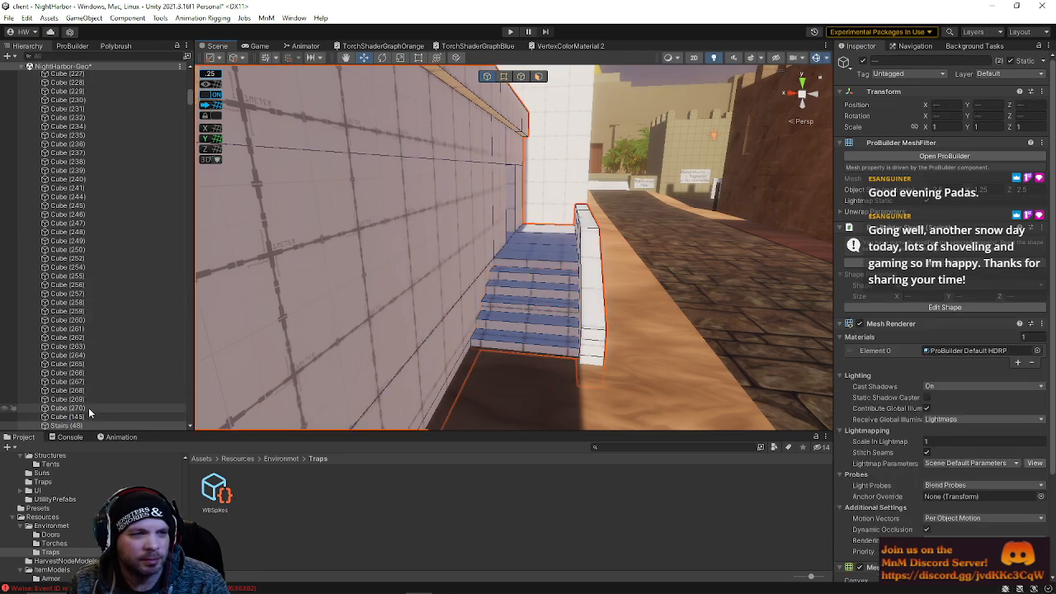
{"action": "left_click_drag", "start_coordinate": [70, 59], "coordinate": [83, 77]}
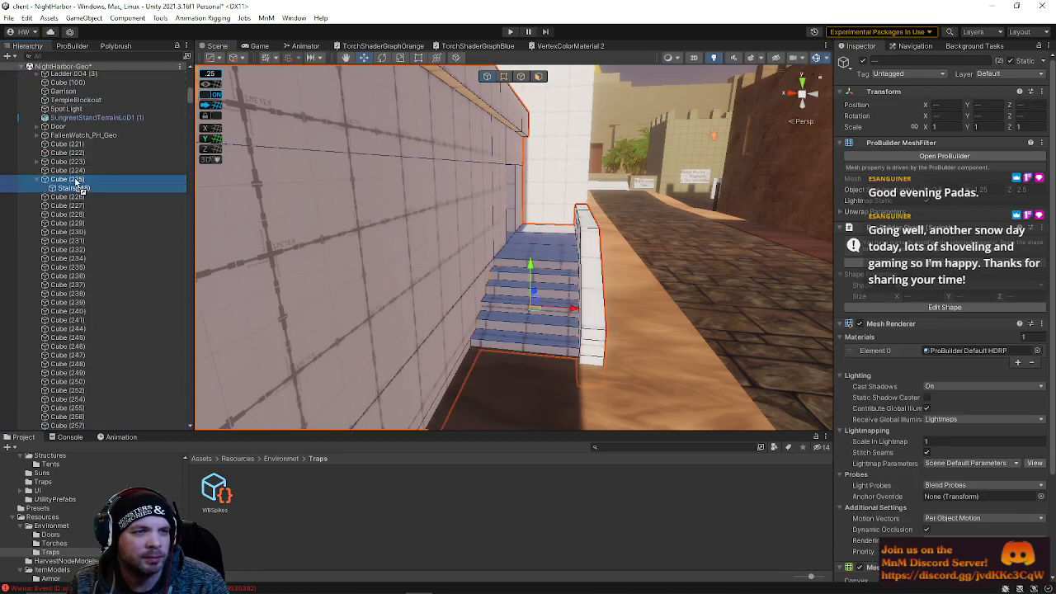
Move the block together with its stairs to about X 160.65, Z 589.05 against the alley wall
{"action": "left_click", "coordinate": [337, 220]}
{"action": "right_click_drag", "start_coordinate": [540, 271], "coordinate": [511, 239]}
{"action": "key", "text": "s"}
{"action": "left_click_drag", "start_coordinate": [494, 170], "coordinate": [500, 171]}
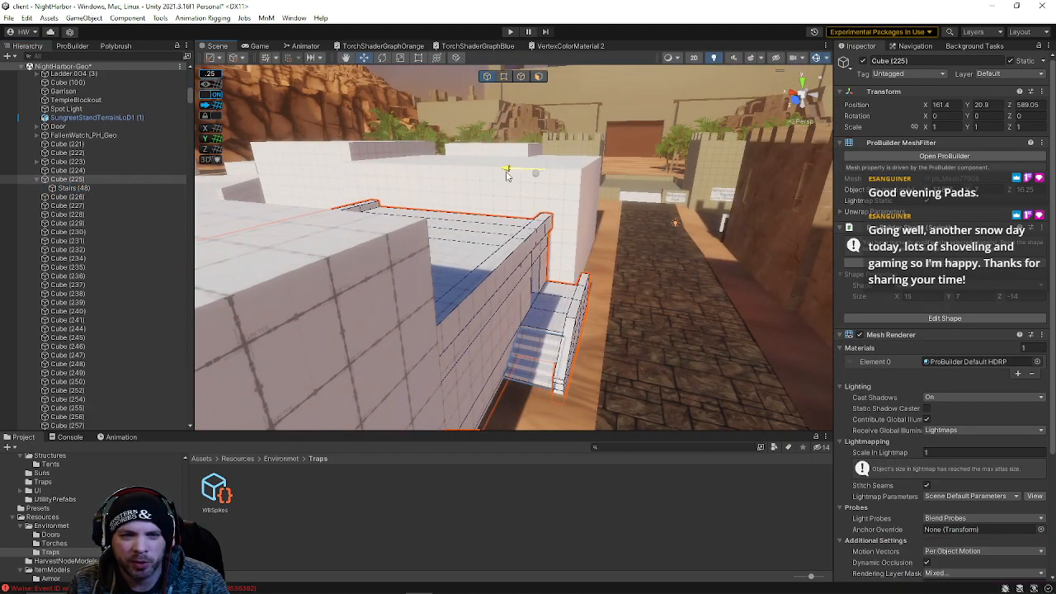
{"action": "right_click_drag", "start_coordinate": [516, 186], "coordinate": [525, 147]}
{"action": "key", "text": "q"}
{"action": "key", "text": "s"}
{"action": "left_click", "coordinate": [622, 105]}
{"action": "right_click_drag", "start_coordinate": [622, 105], "coordinate": [450, 247]}
{"action": "key", "text": "s"}
{"action": "key", "text": "w"}
{"action": "key", "text": "s"}
{"action": "left_click", "coordinate": [604, 288]}
{"action": "right_click_drag", "start_coordinate": [604, 289], "coordinate": [443, 197]}
{"action": "key", "text": "a"}
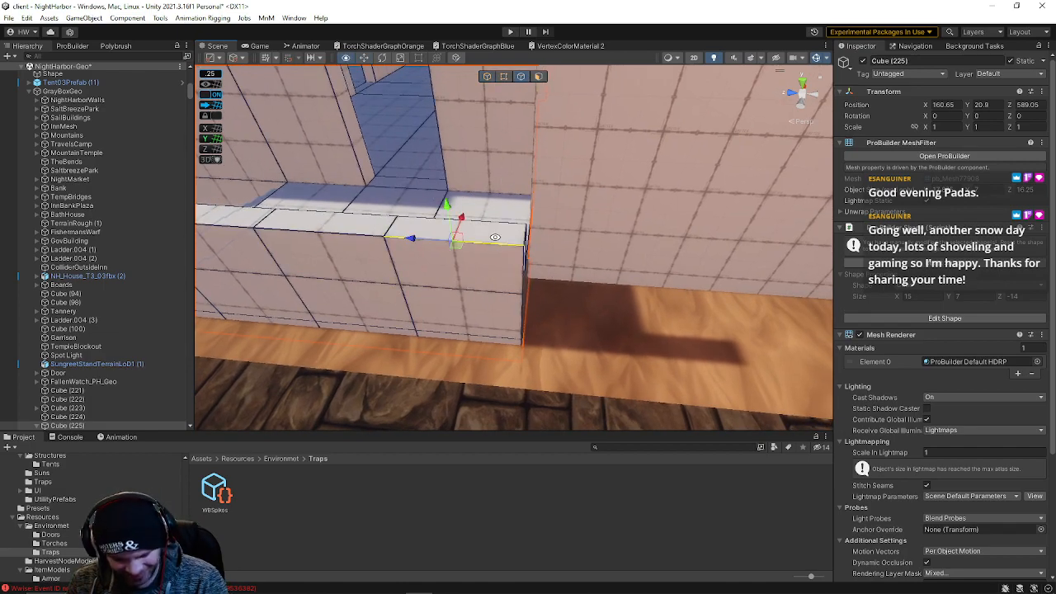
Inspect the underside and inner corner of the block from several angles
{"action": "right_click_drag", "start_coordinate": [488, 251], "coordinate": [455, 195]}
{"action": "left_click", "coordinate": [439, 160]}
{"action": "right_click_drag", "start_coordinate": [439, 161], "coordinate": [455, 109]}
{"action": "left_click", "coordinate": [443, 202]}
{"action": "left_click", "coordinate": [474, 196]}
{"action": "right_click_drag", "start_coordinate": [474, 196], "coordinate": [479, 159]}
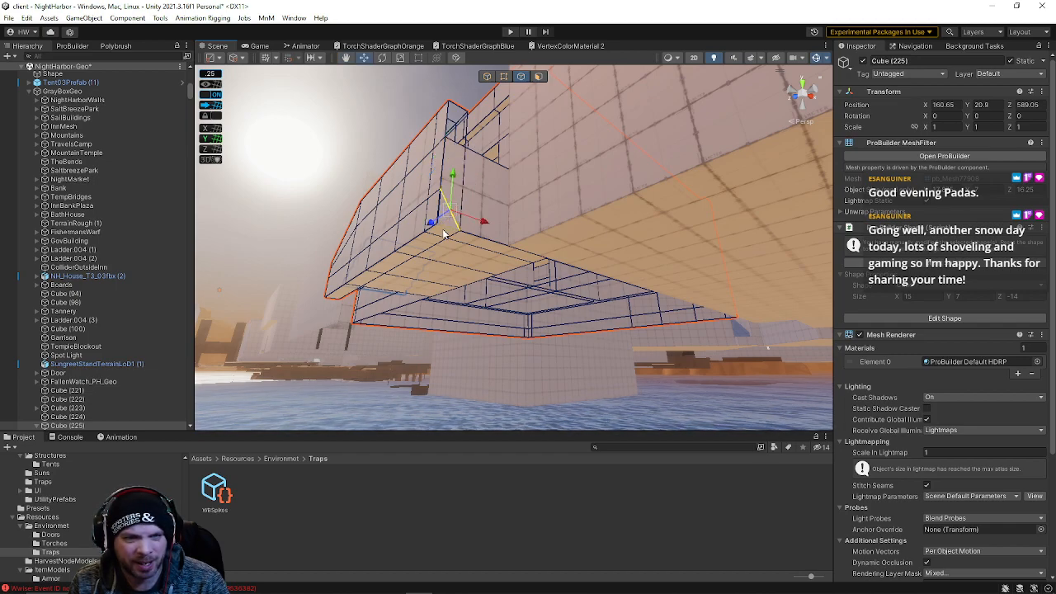
{"action": "right_click_drag", "start_coordinate": [453, 221], "coordinate": [451, 209]}
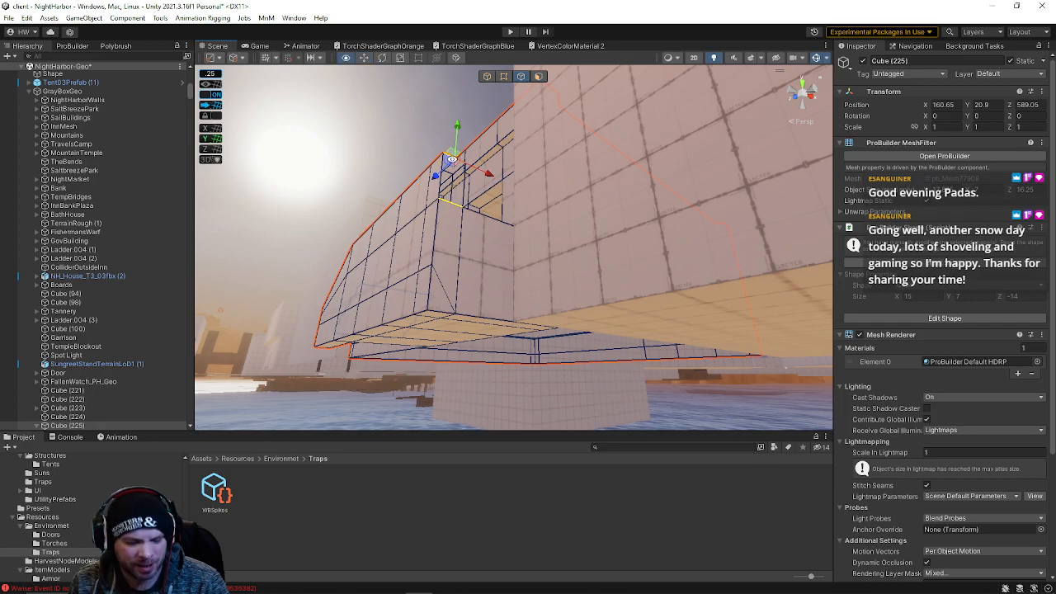
{"action": "right_click_drag", "start_coordinate": [461, 160], "coordinate": [551, 195]}
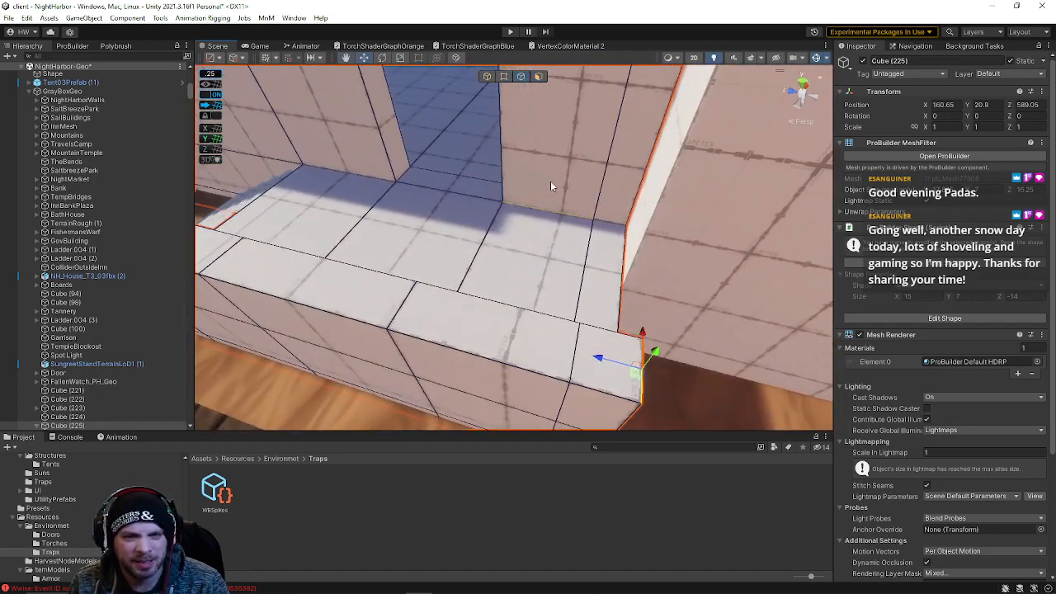
In ProBuilder element mode, select the block's inner corner edges and faces along the wall and delete the selected faces
{"action": "left_click", "coordinate": [538, 78]}
{"action": "left_click", "coordinate": [593, 256]}
{"action": "left_click_drag", "start_coordinate": [592, 259], "coordinate": [386, 277], "text": "alt"}
{"action": "left_click", "coordinate": [385, 272]}
{"action": "left_click_drag", "start_coordinate": [643, 256], "coordinate": [297, 123], "text": "alt"}
{"action": "right_click_drag", "start_coordinate": [297, 124], "coordinate": [589, 160]}
{"action": "left_click", "coordinate": [542, 302]}
{"action": "left_click", "coordinate": [575, 212]}
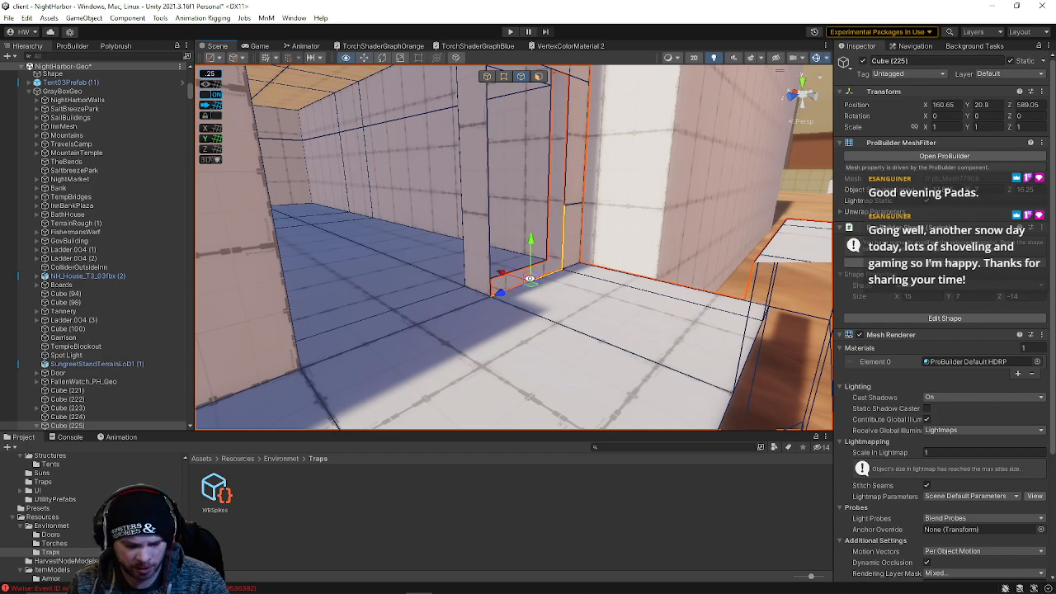
{"action": "left_click", "coordinate": [481, 175], "text": "shift"}
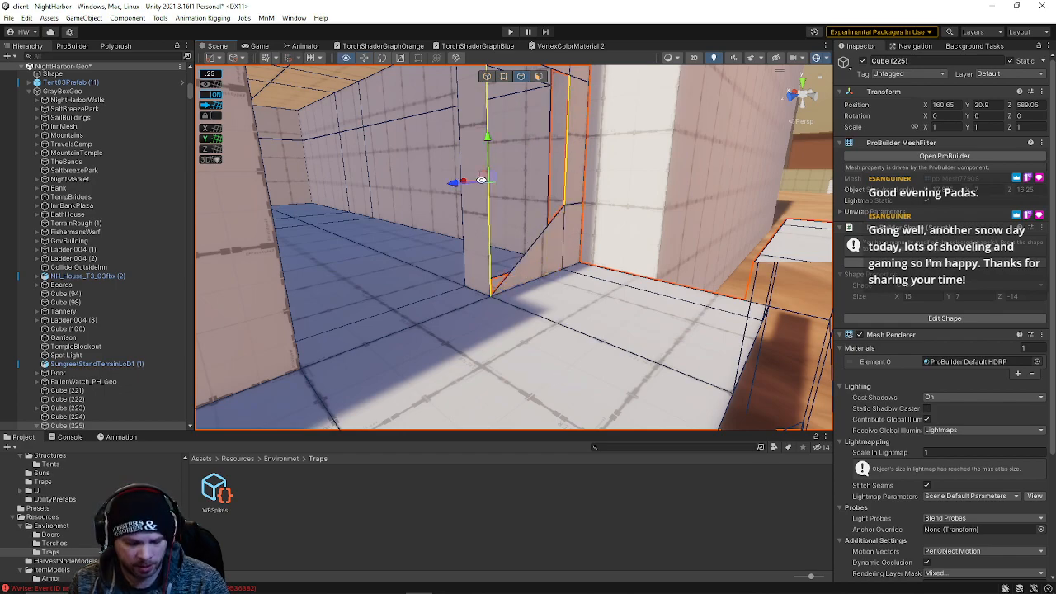
{"action": "key", "text": "alt+b"}
{"action": "right_click_drag", "start_coordinate": [481, 174], "coordinate": [532, 183]}
{"action": "right_click_drag", "start_coordinate": [534, 272], "coordinate": [729, 256]}
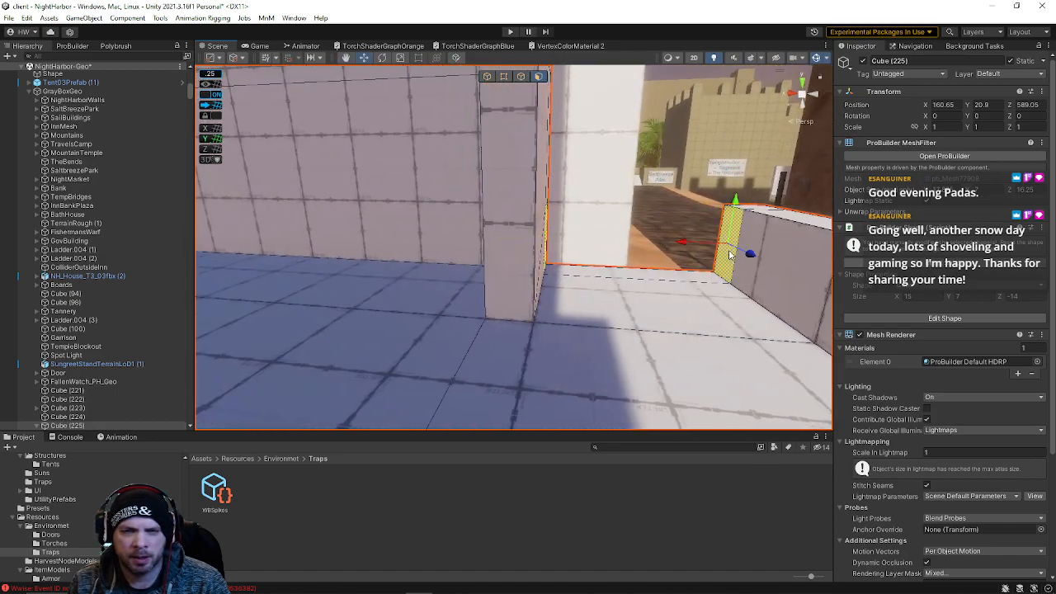
{"action": "left_click", "coordinate": [653, 281]}
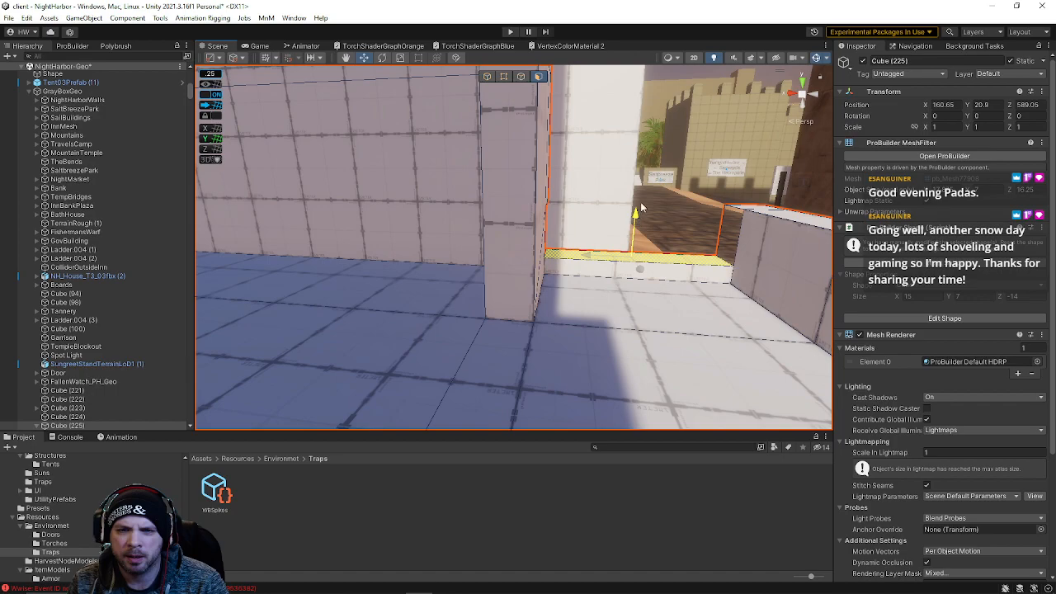
{"action": "right_click_drag", "start_coordinate": [642, 170], "coordinate": [698, 283]}
{"action": "left_click", "coordinate": [547, 285]}
{"action": "left_click", "coordinate": [599, 283]}
{"action": "right_click_drag", "start_coordinate": [601, 285], "coordinate": [631, 282]}
{"action": "key", "text": "BackSpace"}
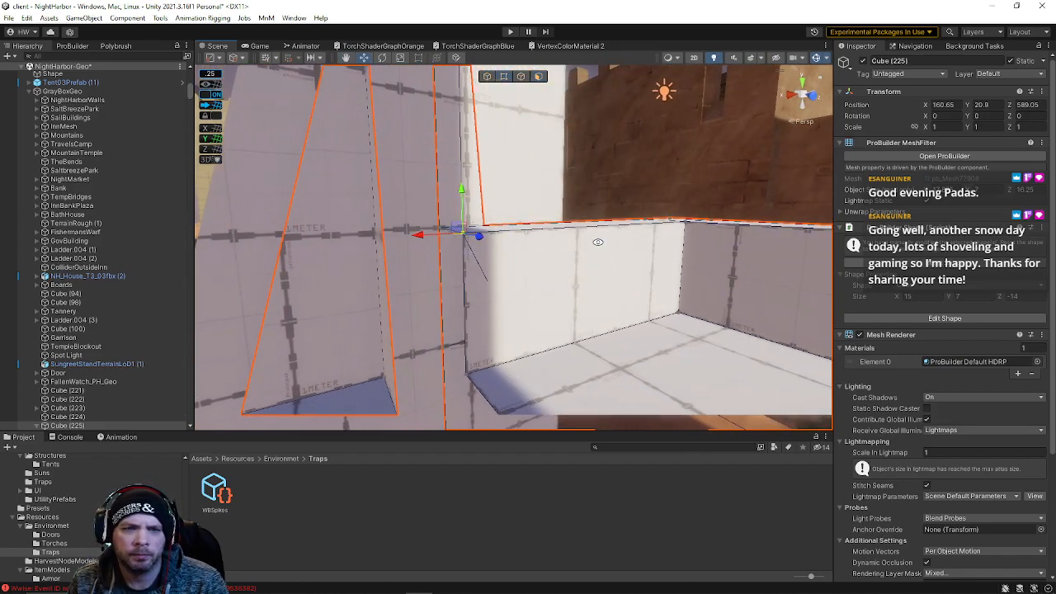
{"action": "mouse_move", "coordinate": [684, 218]}
{"action": "right_mouse_down"}
{"action": "mouse_move", "coordinate": [689, 289]}
{"action": "mouse_move", "coordinate": [545, 247]}
{"action": "mouse_move", "coordinate": [528, 196]}
{"action": "mouse_move", "coordinate": [577, 148]}
{"action": "mouse_move", "coordinate": [612, 162]}
{"action": "mouse_move", "coordinate": [500, 170]}
{"action": "mouse_move", "coordinate": [539, 290]}
{"action": "mouse_move", "coordinate": [608, 290]}
{"action": "mouse_move", "coordinate": [655, 349]}
{"action": "mouse_move", "coordinate": [790, 187]}
{"action": "mouse_move", "coordinate": [152, 203]}
{"action": "mouse_move", "coordinate": [134, 215]}
{"action": "mouse_move", "coordinate": [8, 220]}
{"action": "mouse_move", "coordinate": [759, 248]}
{"action": "mouse_move", "coordinate": [740, 253]}
{"action": "mouse_move", "coordinate": [709, 214]}
{"action": "mouse_move", "coordinate": [703, 226]}
{"action": "right_mouse_up"}
{"action": "left_click", "coordinate": [590, 134]}
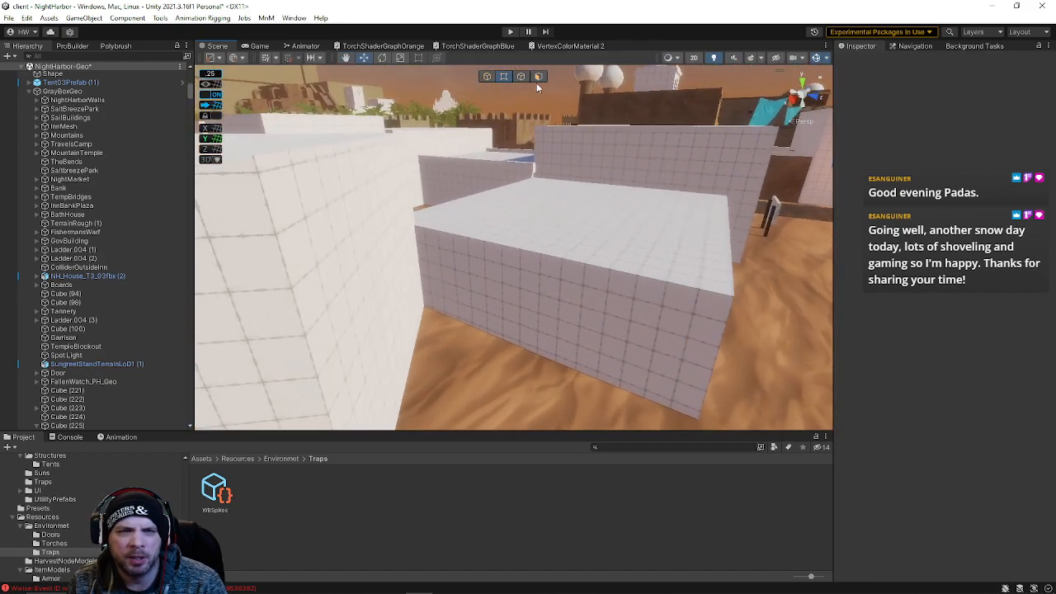
Switch the handle orientation to Local and move the rotated adjacent block to about X 206.9, Z 591.5
{"action": "right_click_drag", "start_coordinate": [461, 253], "coordinate": [588, 243]}
{"action": "left_click", "coordinate": [588, 243]}
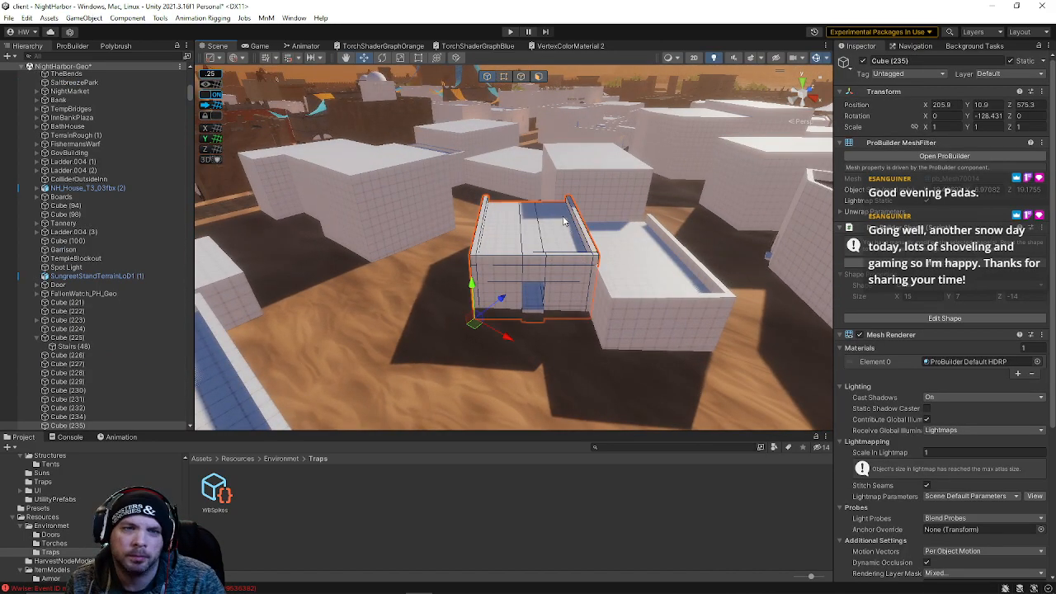
{"action": "right_click_drag", "start_coordinate": [502, 317], "coordinate": [446, 268]}
{"action": "right_click_drag", "start_coordinate": [564, 339], "coordinate": [400, 359]}
{"action": "left_click", "coordinate": [579, 341]}
{"action": "left_click_drag", "start_coordinate": [521, 199], "coordinate": [577, 185]}
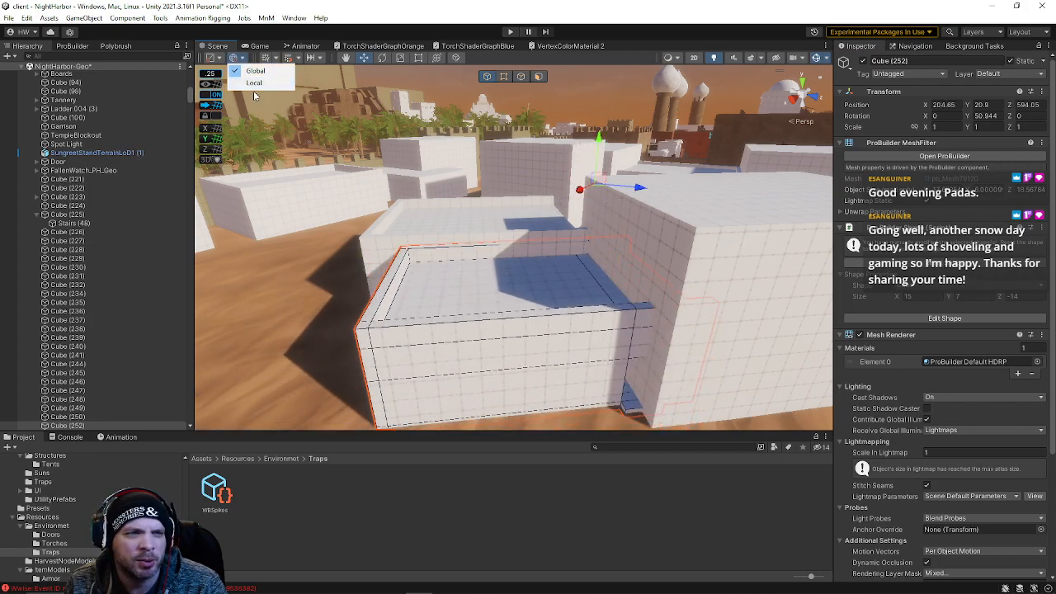
{"action": "left_click", "coordinate": [245, 88]}
{"action": "left_click", "coordinate": [242, 58]}
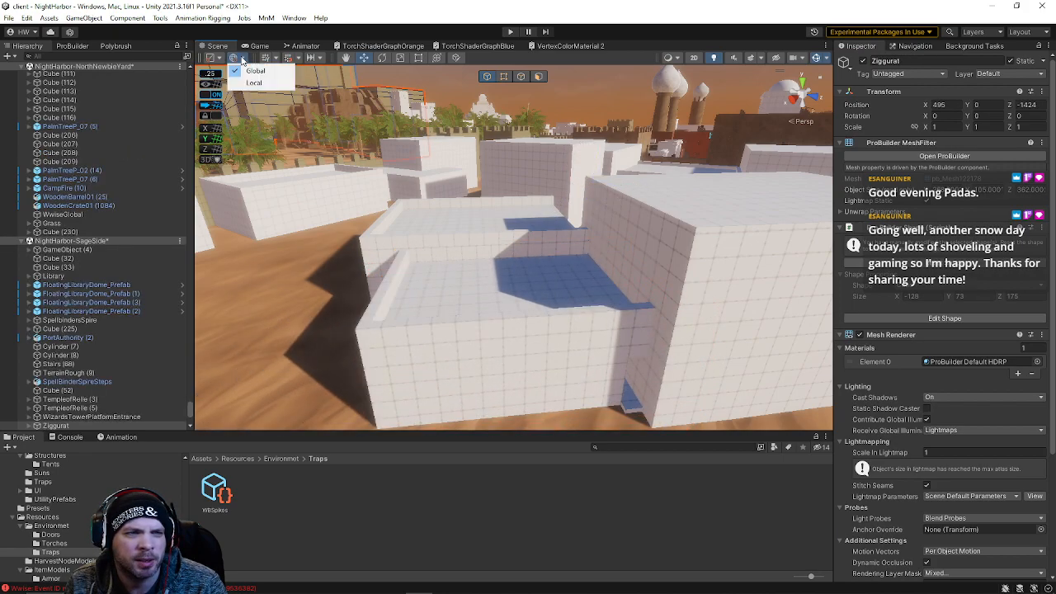
{"action": "left_click", "coordinate": [532, 281]}
{"action": "left_click_drag", "start_coordinate": [512, 188], "coordinate": [506, 189]}
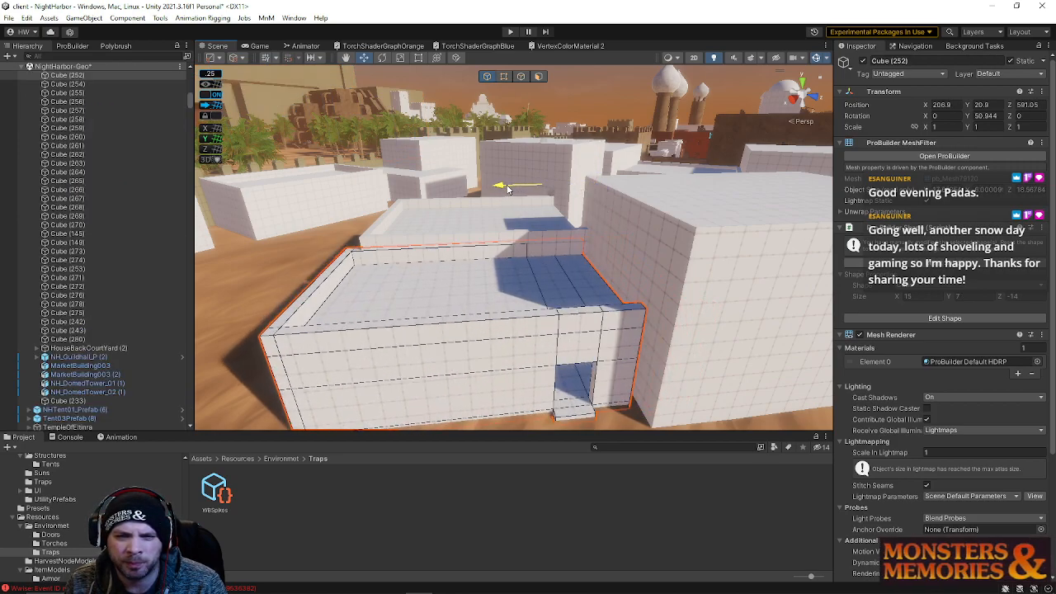
{"action": "scroll", "coordinate": [509, 188], "scroll_direction": "up", "scroll_amount": 6}
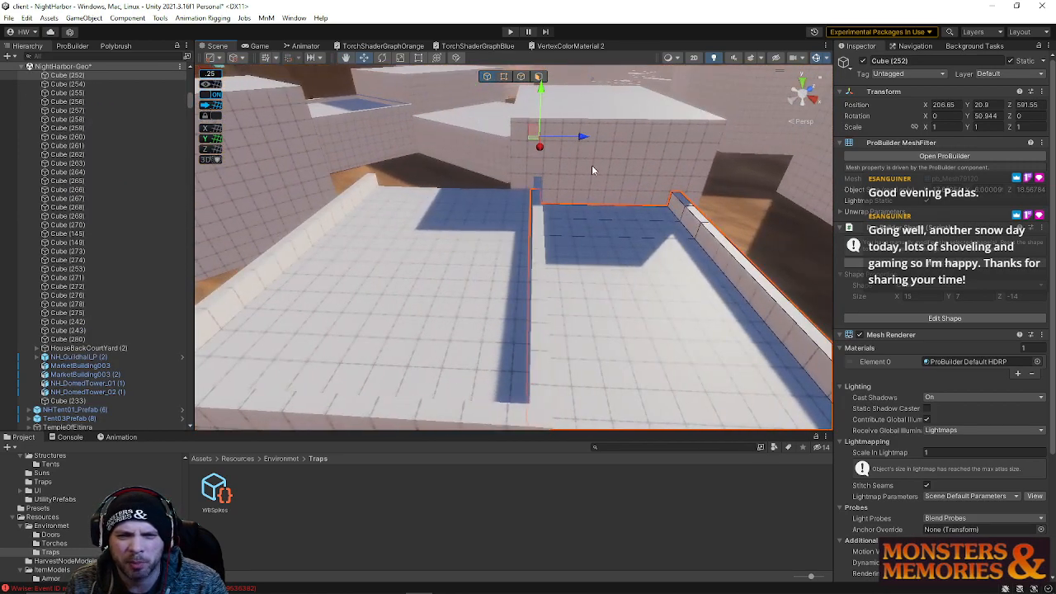
Nudge the rotated block to about X 207.15, Z 592.05 against the alley wall
{"action": "left_click_drag", "start_coordinate": [577, 139], "coordinate": [590, 140]}
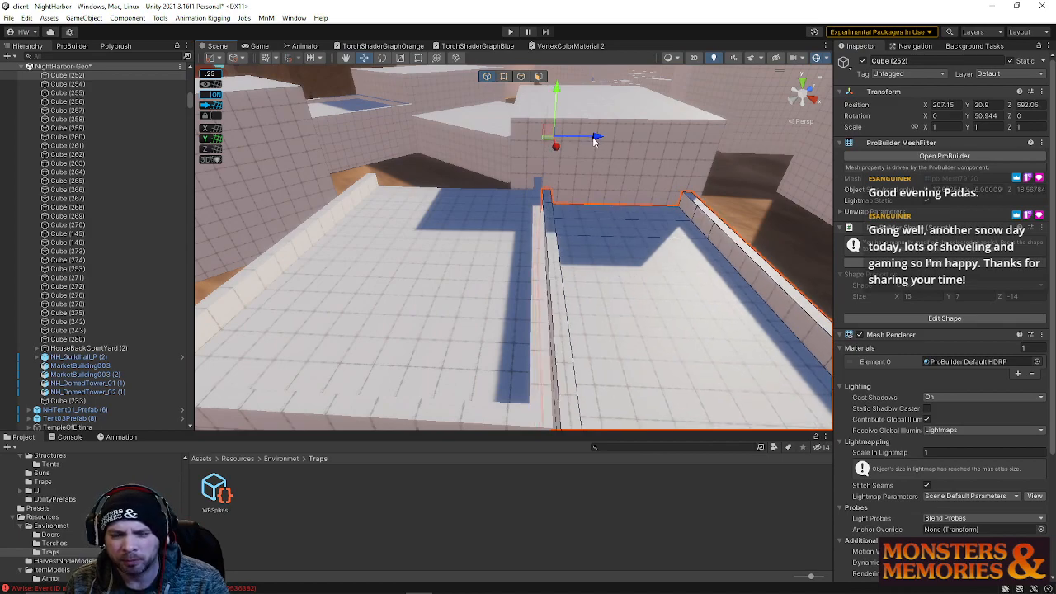
{"action": "mouse_move", "coordinate": [592, 140]}
{"action": "left_mouse_down"}
{"action": "mouse_move", "coordinate": [583, 135]}
{"action": "mouse_move", "coordinate": [592, 138]}
{"action": "left_mouse_up"}
{"action": "right_click_drag", "start_coordinate": [662, 285], "coordinate": [144, 234]}
{"action": "left_click", "coordinate": [647, 147]}
{"action": "right_click_drag", "start_coordinate": [566, 227], "coordinate": [533, 246]}
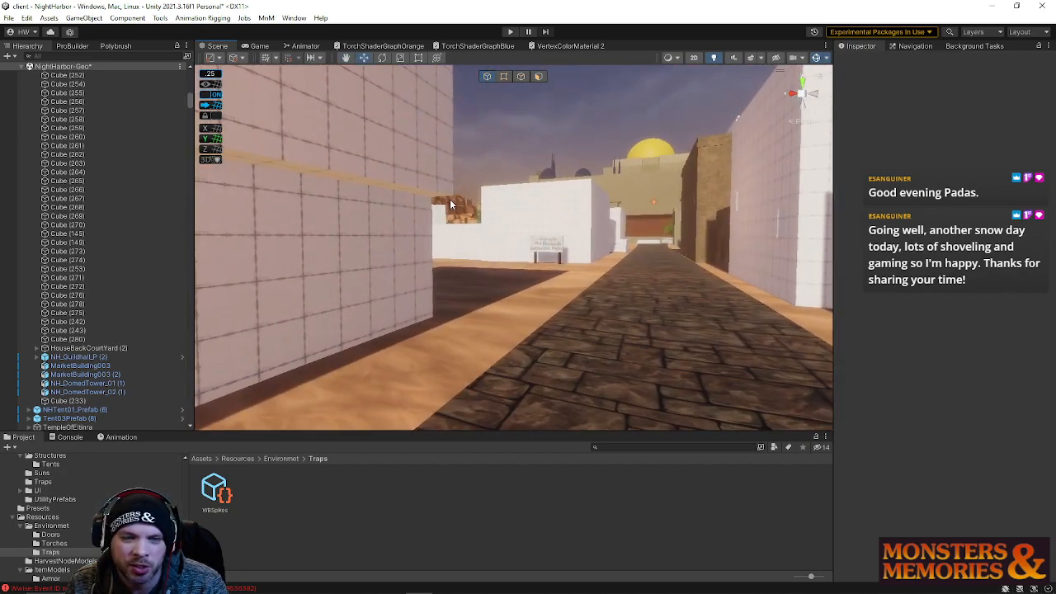
Fly through the alleys at ground level to review how the blocks fit together
{"action": "right_click_drag", "start_coordinate": [481, 209], "coordinate": [471, 245]}
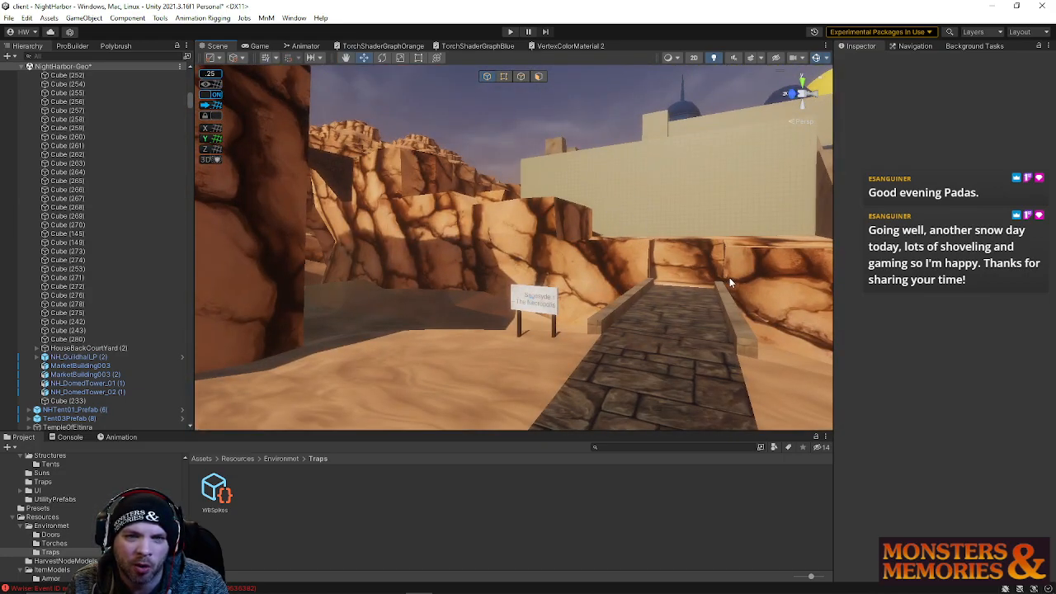
{"action": "right_click_drag", "start_coordinate": [621, 229], "coordinate": [616, 195]}
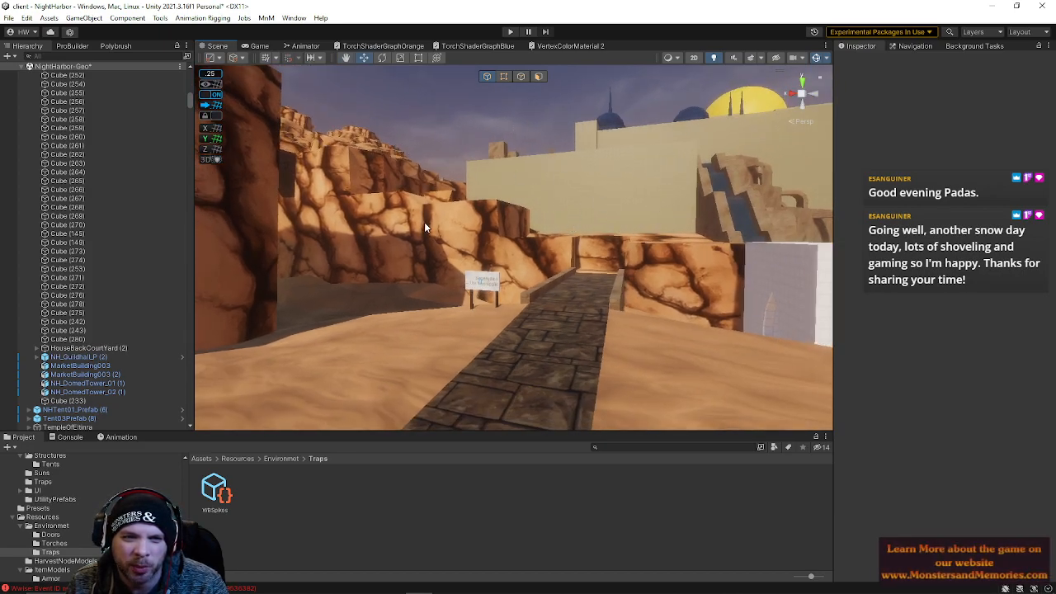
{"action": "right_click_drag", "start_coordinate": [465, 194], "coordinate": [530, 271]}
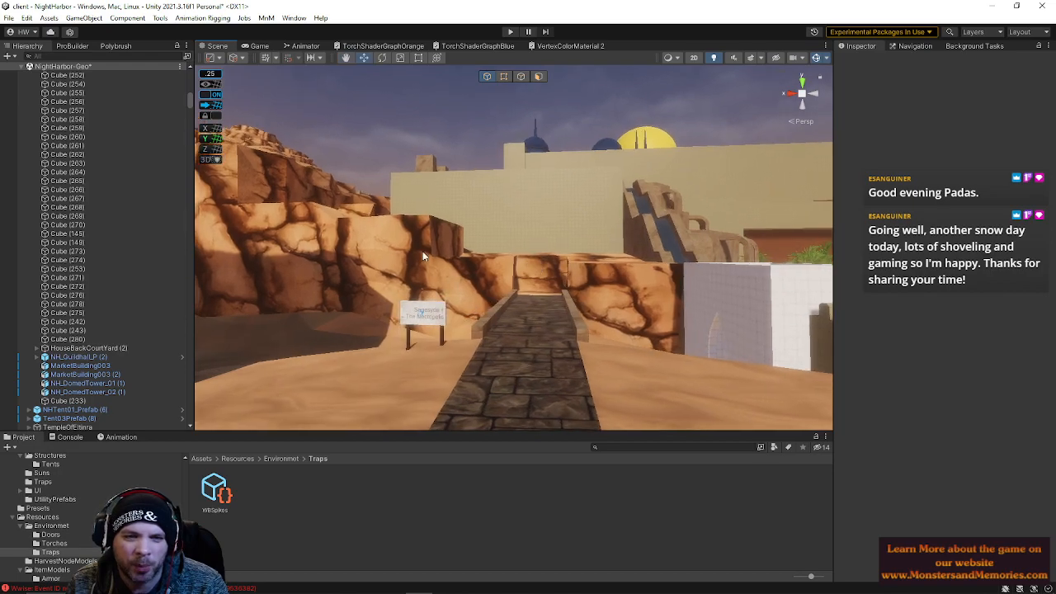
{"action": "right_click_drag", "start_coordinate": [628, 188], "coordinate": [680, 258]}
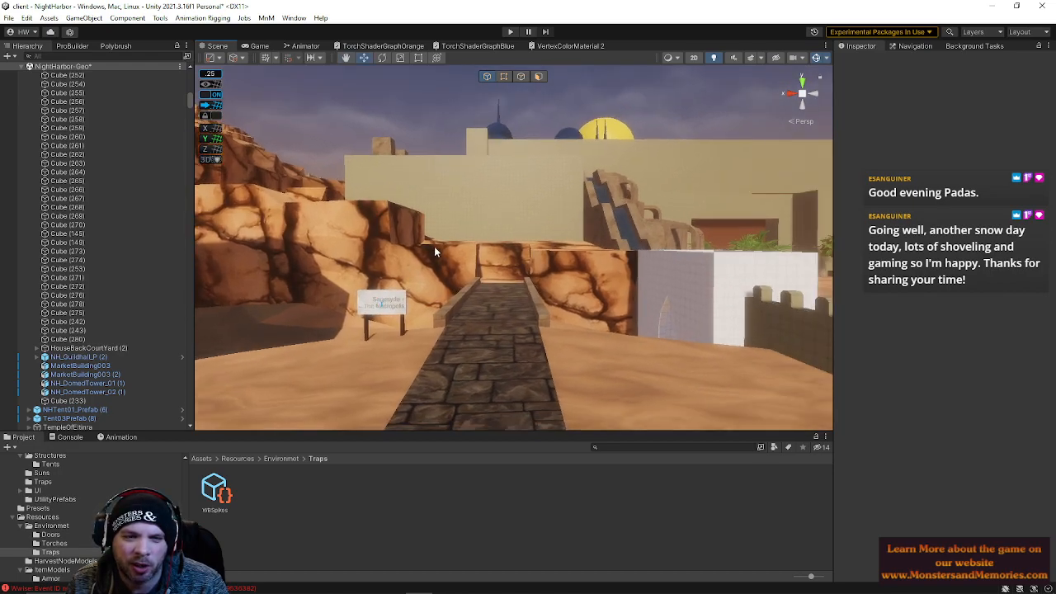
{"action": "right_click_drag", "start_coordinate": [501, 252], "coordinate": [383, 268]}
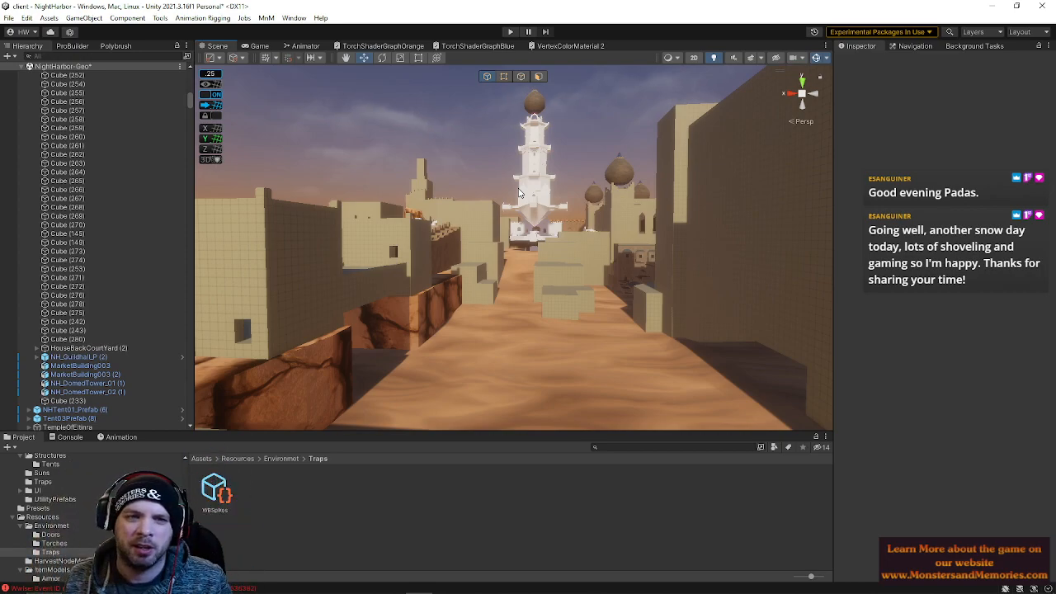
{"action": "right_click_drag", "start_coordinate": [485, 212], "coordinate": [508, 217]}
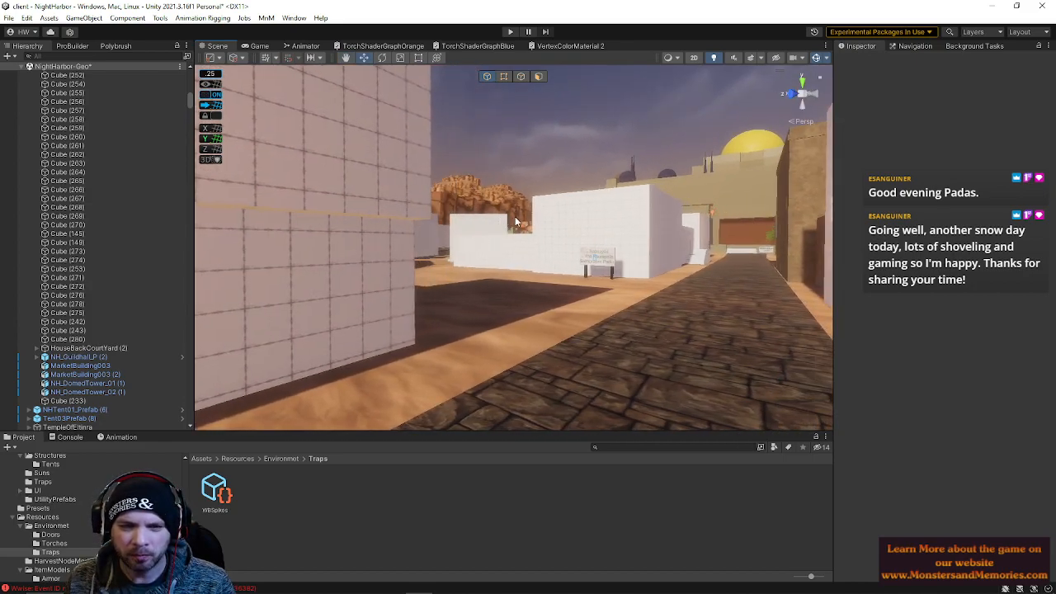
{"action": "mouse_move", "coordinate": [513, 230]}
{"action": "right_mouse_down"}
{"action": "mouse_move", "coordinate": [528, 264]}
{"action": "mouse_move", "coordinate": [524, 217]}
{"action": "right_mouse_up"}
Select and frame the neighbouring blocks around the alley corner to compare their placement
{"action": "left_click", "coordinate": [533, 227]}
{"action": "key", "text": "f"}
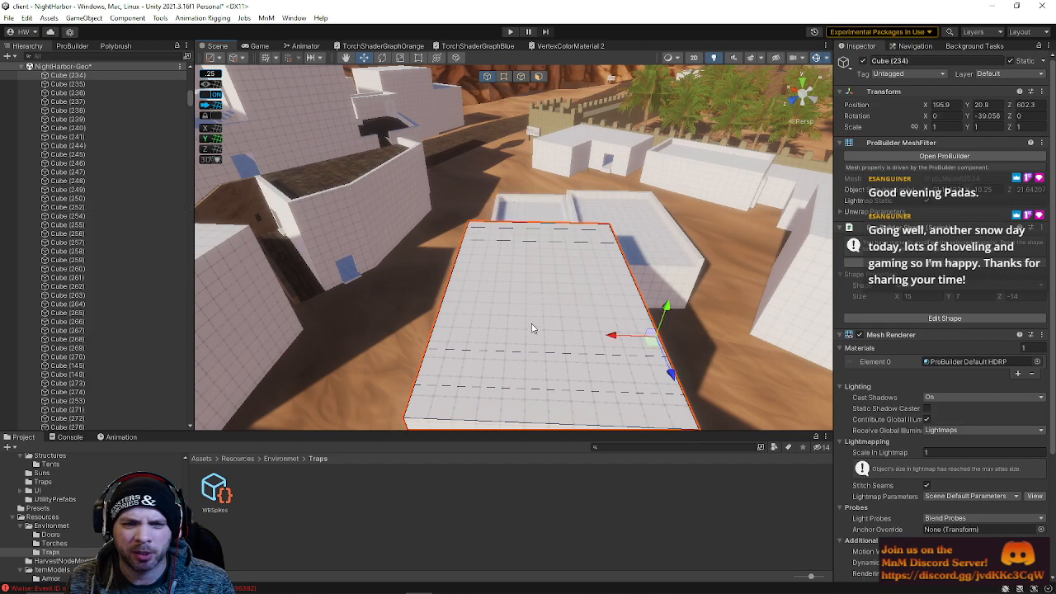
{"action": "right_click_drag", "start_coordinate": [556, 354], "coordinate": [768, 322]}
{"action": "left_click", "coordinate": [561, 380]}
{"action": "right_click_drag", "start_coordinate": [561, 380], "coordinate": [445, 199]}
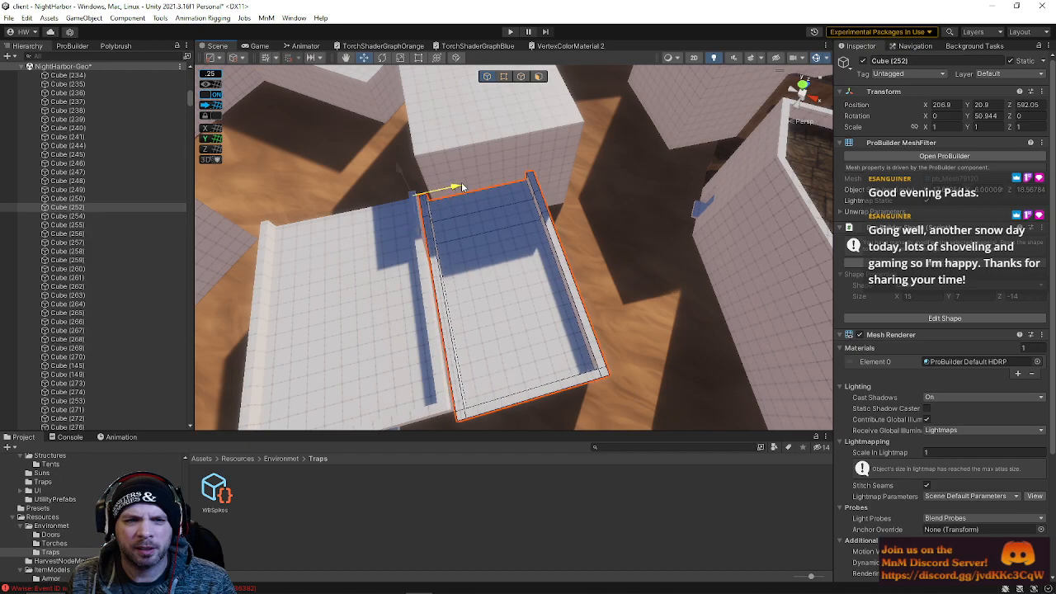
{"action": "key", "text": "f"}
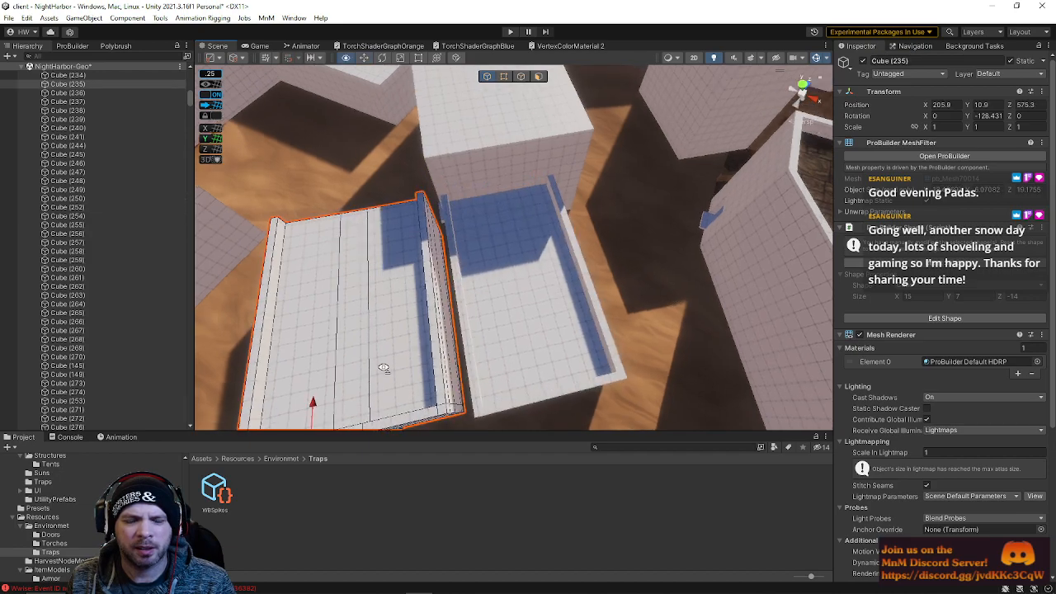
Reposition the wall block across the alley to about X 206.8, Z 575.8, then slide it along its X axis
{"action": "left_click_drag", "start_coordinate": [384, 288], "coordinate": [398, 300]}
{"action": "left_click_drag", "start_coordinate": [477, 264], "coordinate": [496, 221], "text": "alt"}
{"action": "left_click_drag", "start_coordinate": [393, 325], "coordinate": [398, 327]}
{"action": "right_click_drag", "start_coordinate": [518, 318], "coordinate": [542, 109]}
{"action": "key", "text": "s"}
{"action": "left_click", "coordinate": [543, 211]}
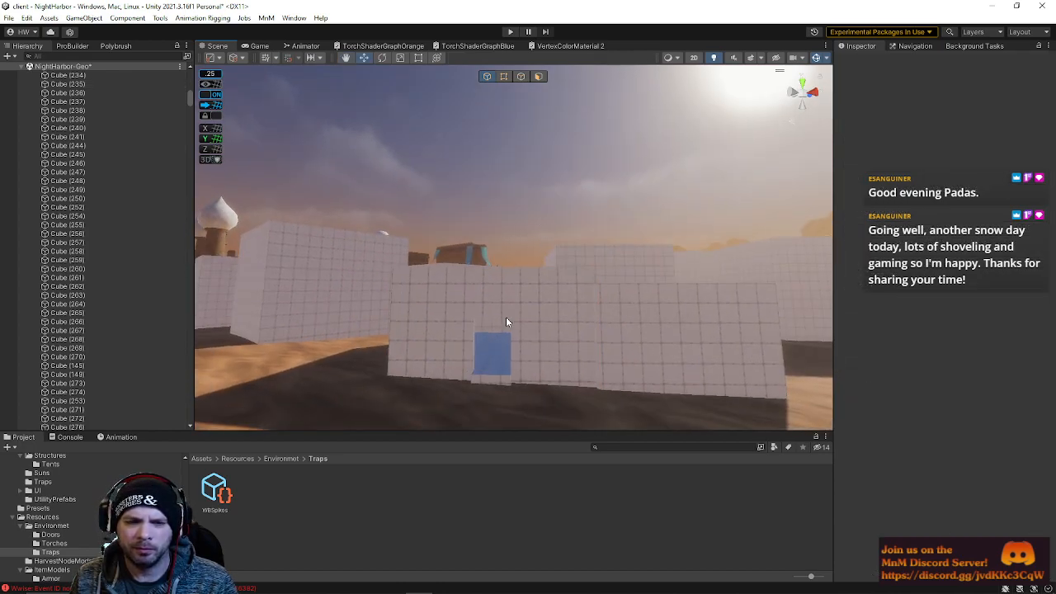
{"action": "right_click_drag", "start_coordinate": [506, 318], "coordinate": [477, 320]}
{"action": "left_click", "coordinate": [449, 347]}
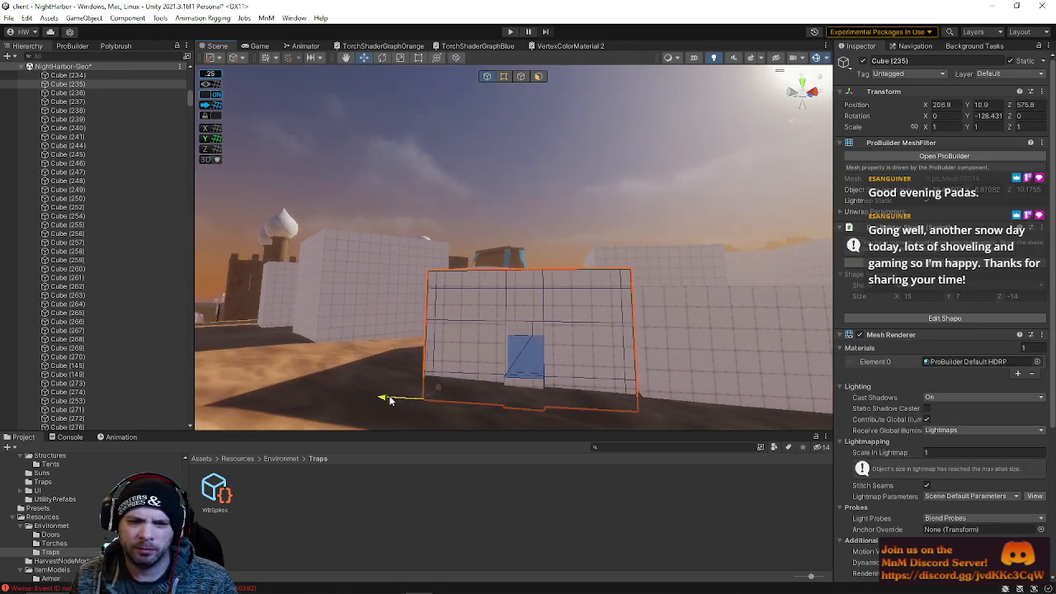
{"action": "right_click_drag", "start_coordinate": [444, 387], "coordinate": [161, 497]}
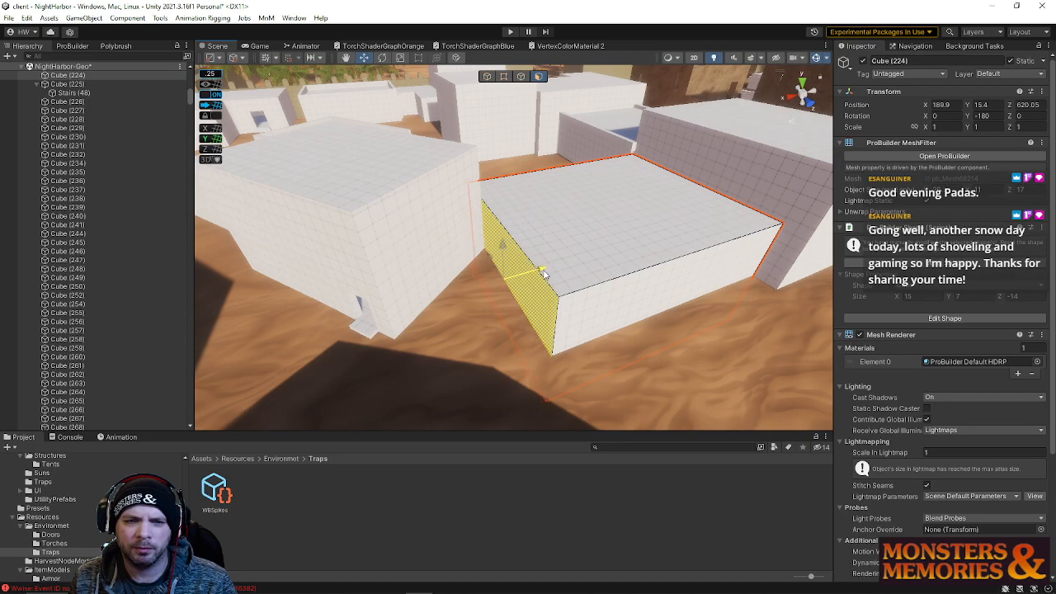
In face mode, pull the end face of the block at about X 188.9, Z 620.05 outward
{"action": "left_click_drag", "start_coordinate": [542, 273], "coordinate": [543, 275]}
{"action": "right_click_drag", "start_coordinate": [545, 278], "coordinate": [416, 212]}
{"action": "left_click", "coordinate": [556, 137]}
{"action": "right_click_drag", "start_coordinate": [503, 259], "coordinate": [477, 323]}
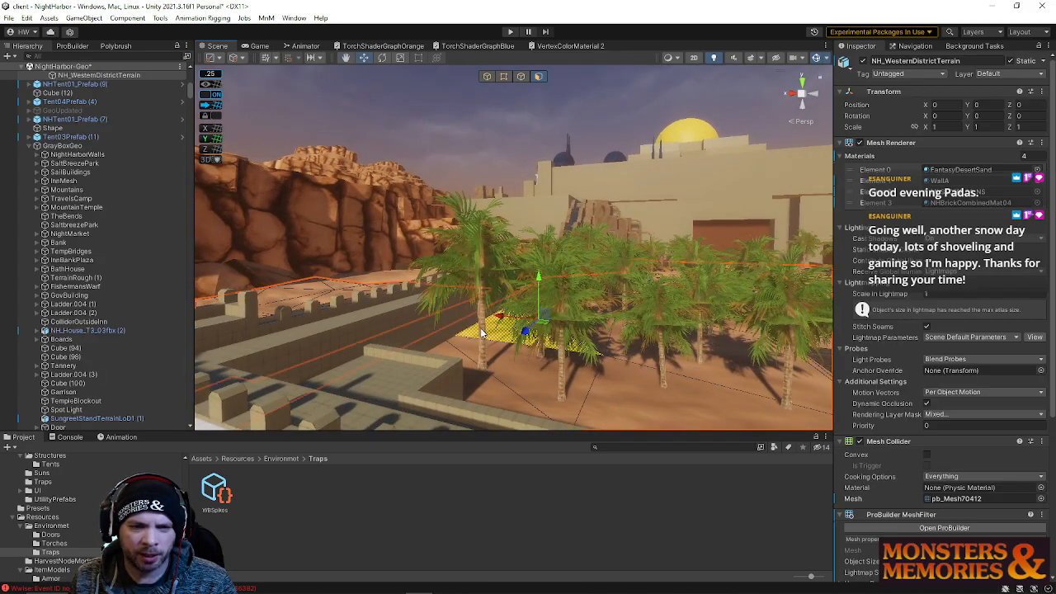
Move a palm tree beside the wall to about X -38.1, Z -82.5
{"action": "left_click", "coordinate": [507, 218]}
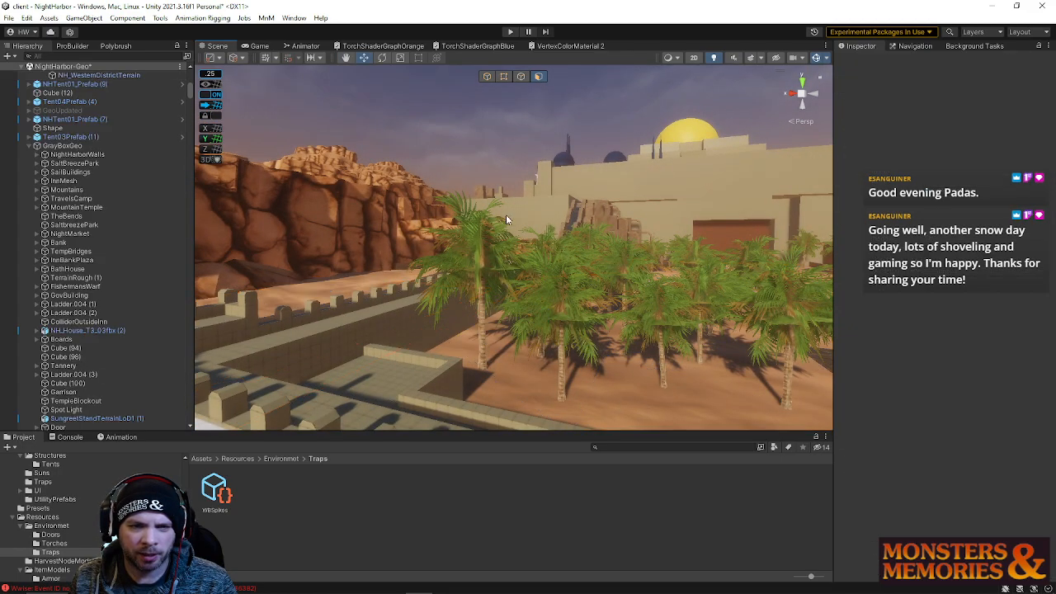
{"action": "left_click", "coordinate": [482, 355]}
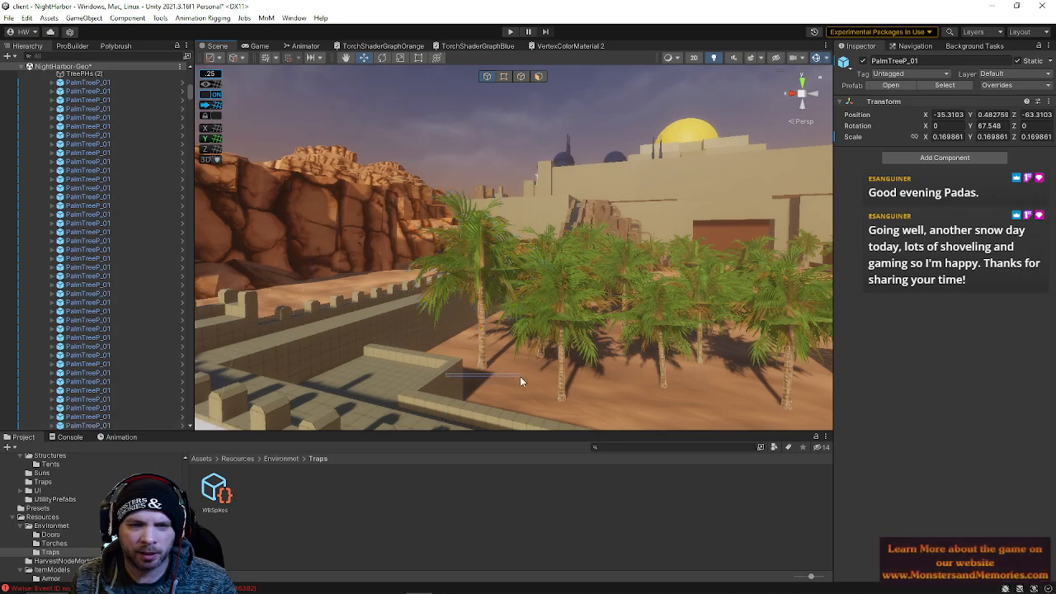
{"action": "left_click", "coordinate": [462, 373]}
{"action": "left_click_drag", "start_coordinate": [439, 379], "coordinate": [531, 378]}
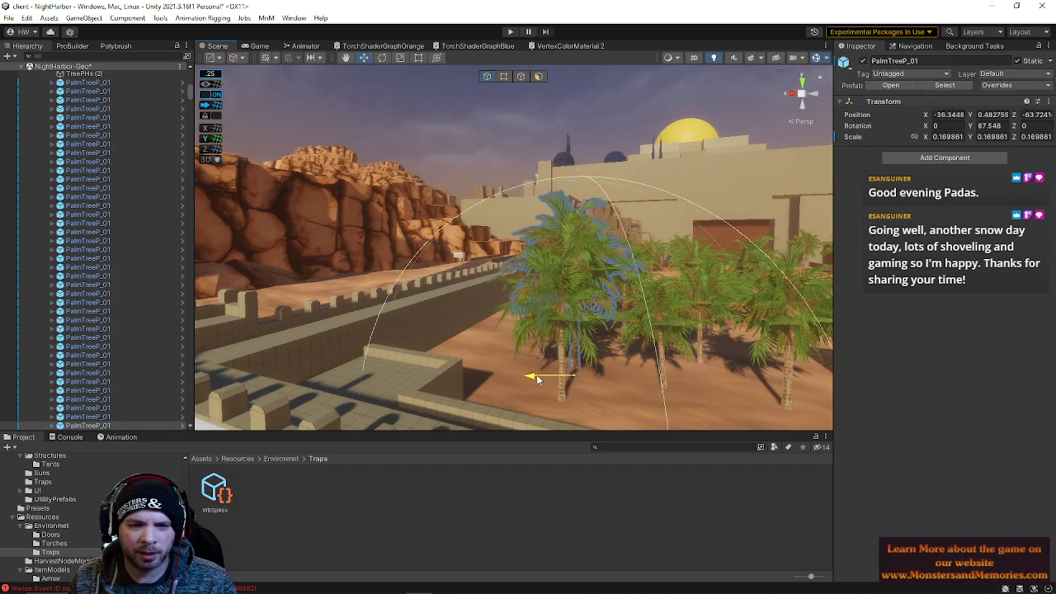
{"action": "key", "text": "w"}
{"action": "right_click_drag", "start_coordinate": [571, 383], "coordinate": [613, 539]}
{"action": "key", "text": "s"}
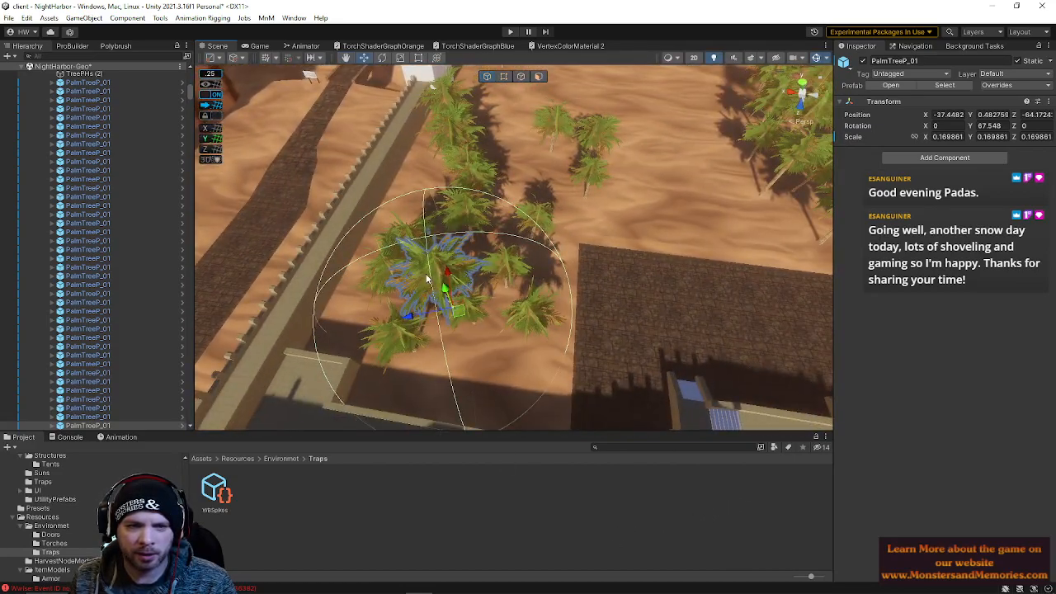
{"action": "left_click_drag", "start_coordinate": [451, 278], "coordinate": [450, 338]}
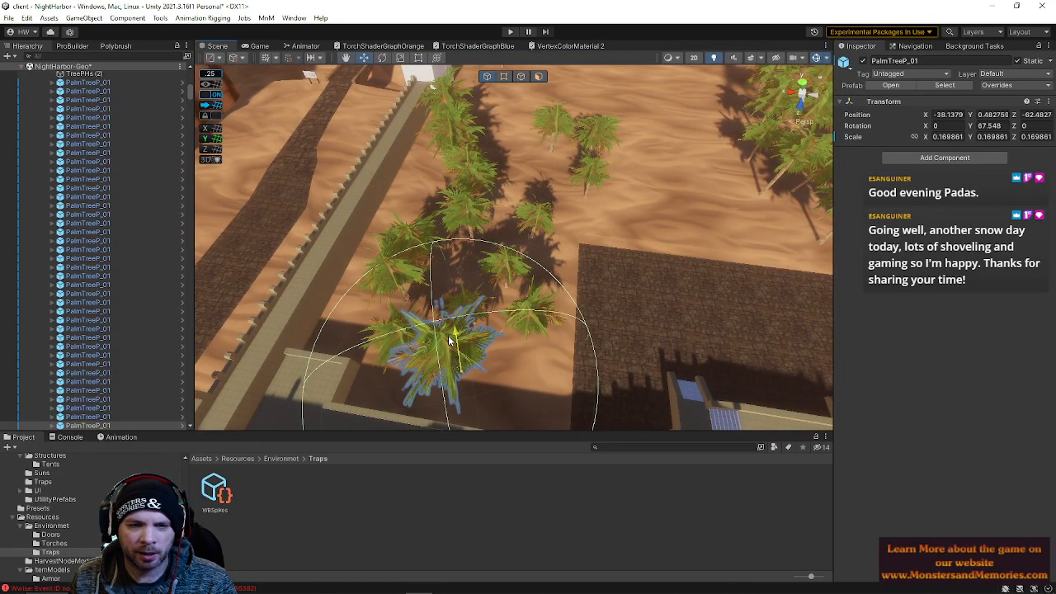
{"action": "left_click_drag", "start_coordinate": [417, 389], "coordinate": [438, 388]}
{"action": "right_click_drag", "start_coordinate": [419, 377], "coordinate": [422, 177]}
Fly over the town to an overview and select the arch block in the alley
{"action": "key", "text": "a"}
{"action": "left_click", "coordinate": [512, 175]}
{"action": "right_click_drag", "start_coordinate": [518, 177], "coordinate": [289, 289]}
{"action": "key", "text": "d"}
{"action": "left_click", "coordinate": [414, 278]}
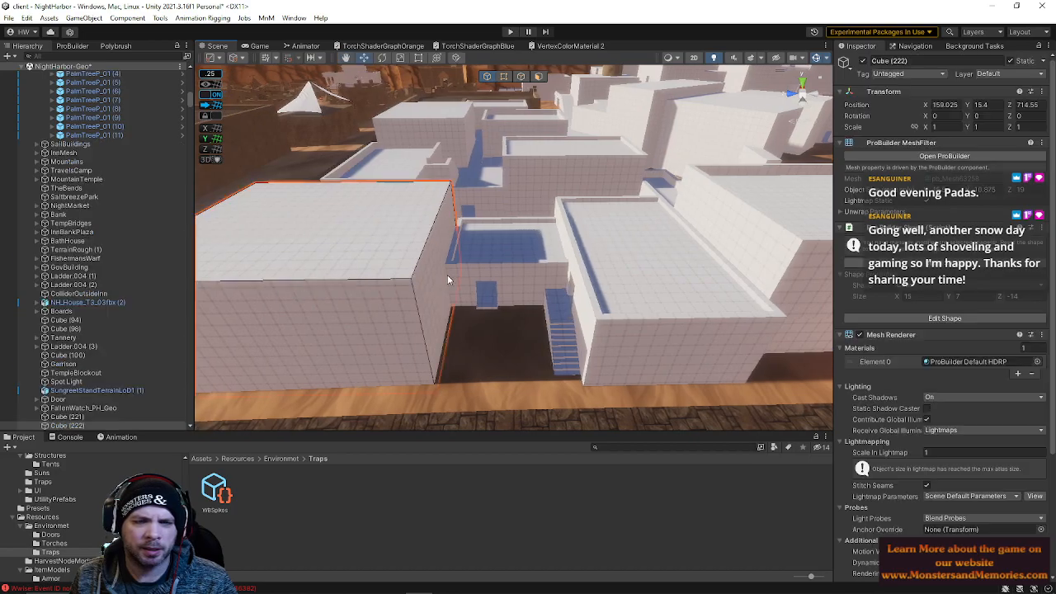
{"action": "right_click_drag", "start_coordinate": [635, 266], "coordinate": [435, 306]}
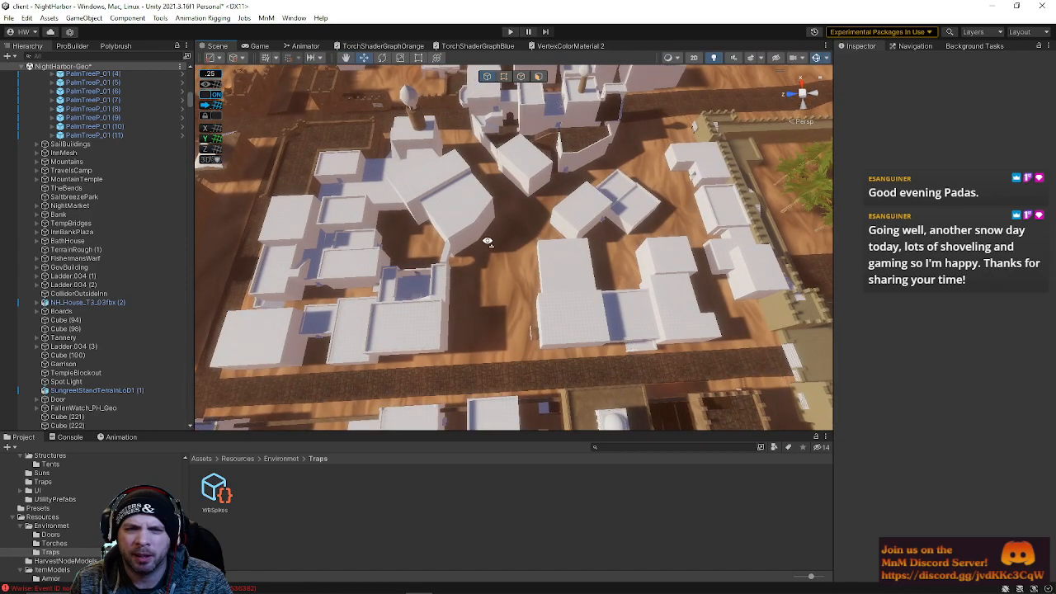
{"action": "left_click", "coordinate": [442, 259]}
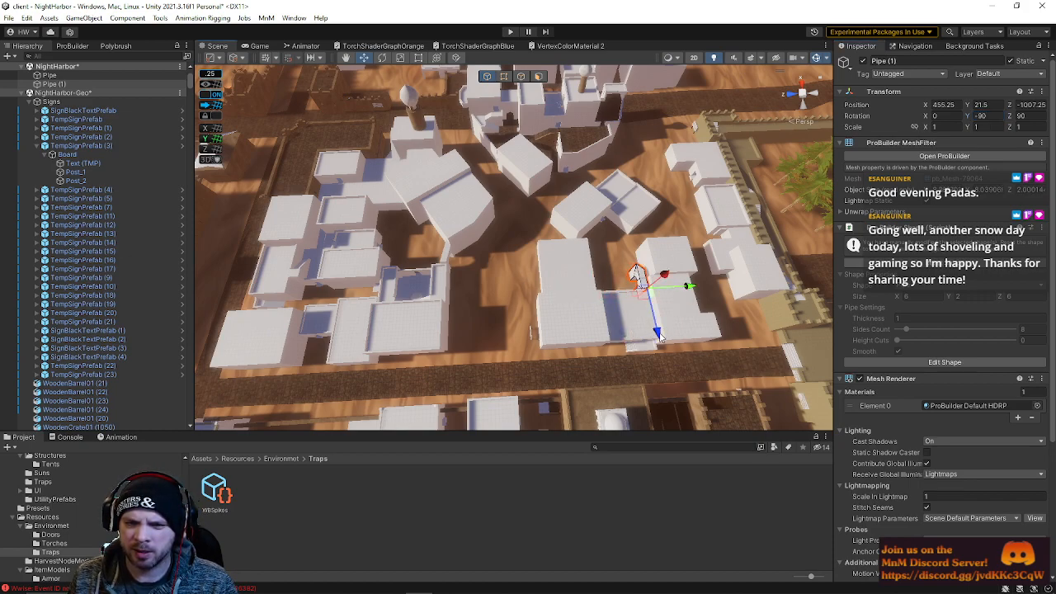
Move the arch block to about X 471.5, Z -1012
{"action": "left_click", "coordinate": [632, 241]}
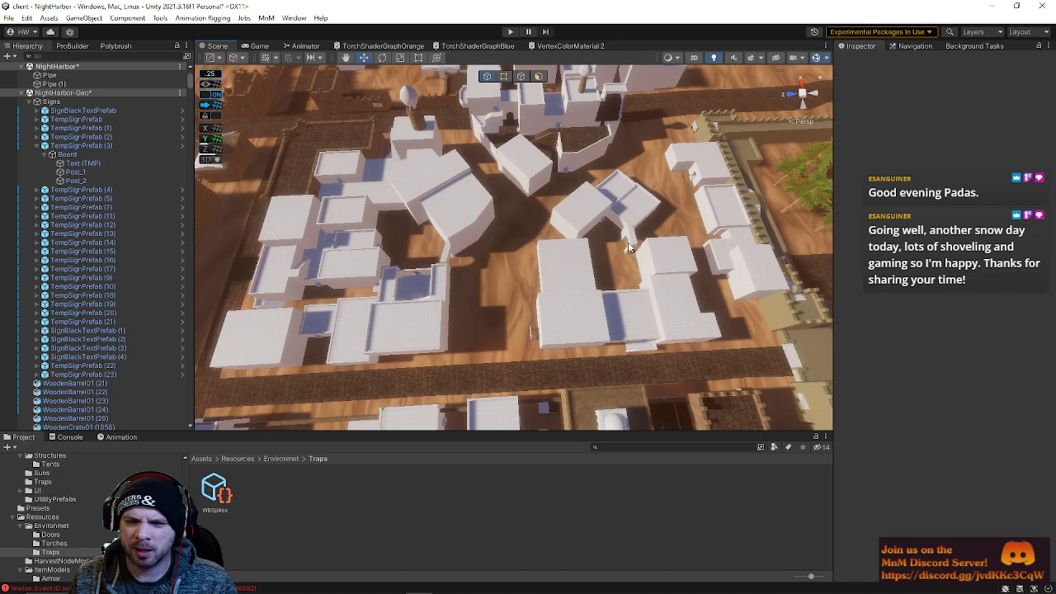
{"action": "left_click_drag", "start_coordinate": [679, 249], "coordinate": [684, 245]}
{"action": "key", "text": "f"}
{"action": "right_click_drag", "start_coordinate": [635, 245], "coordinate": [498, 191]}
{"action": "key", "text": "w"}
{"action": "key", "text": "e"}
{"action": "left_click_drag", "start_coordinate": [497, 191], "coordinate": [525, 207]}
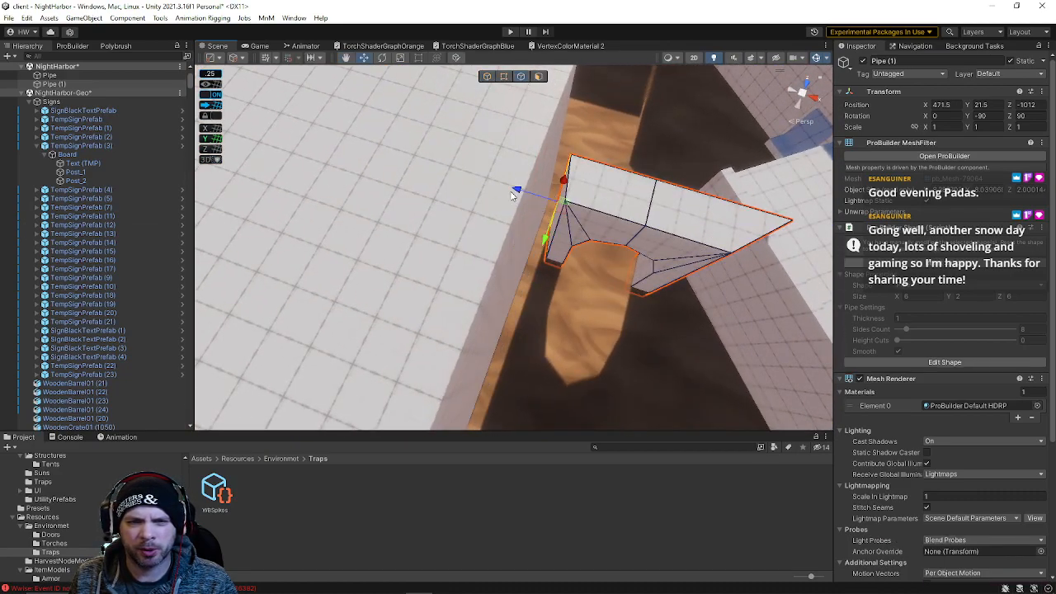
{"action": "left_click_drag", "start_coordinate": [522, 192], "coordinate": [525, 195]}
{"action": "mouse_move", "coordinate": [562, 198]}
{"action": "right_mouse_down"}
{"action": "mouse_move", "coordinate": [616, 205]}
{"action": "mouse_move", "coordinate": [569, 209]}
{"action": "right_mouse_up"}
{"action": "left_click", "coordinate": [551, 211]}
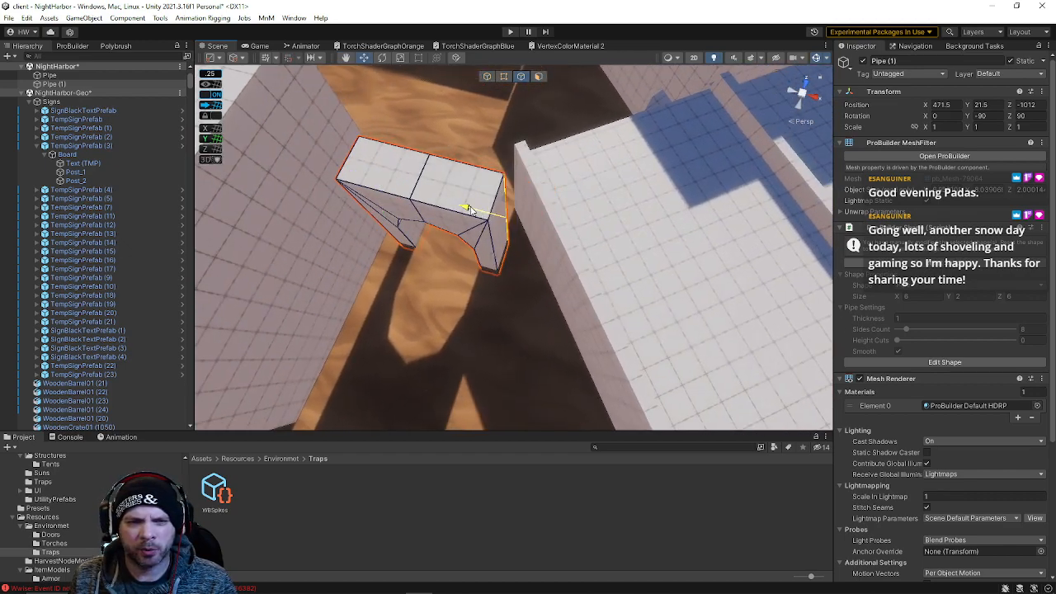
Slide the arch block along the alley to about X 470.5, Z -1021.5
{"action": "right_click_drag", "start_coordinate": [467, 208], "coordinate": [528, 85]}
{"action": "left_click", "coordinate": [487, 76]}
{"action": "right_click_drag", "start_coordinate": [475, 108], "coordinate": [366, 298]}
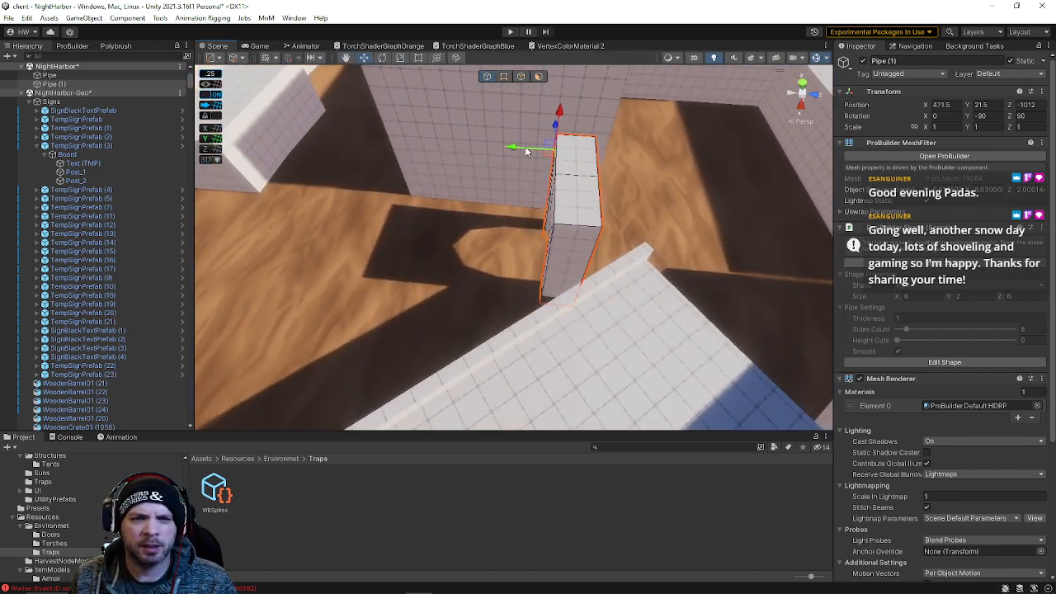
{"action": "left_click_drag", "start_coordinate": [533, 154], "coordinate": [573, 157]}
{"action": "right_click_drag", "start_coordinate": [572, 157], "coordinate": [664, 118]}
{"action": "left_click_drag", "start_coordinate": [442, 164], "coordinate": [413, 160]}
{"action": "right_click_drag", "start_coordinate": [412, 160], "coordinate": [448, 135]}
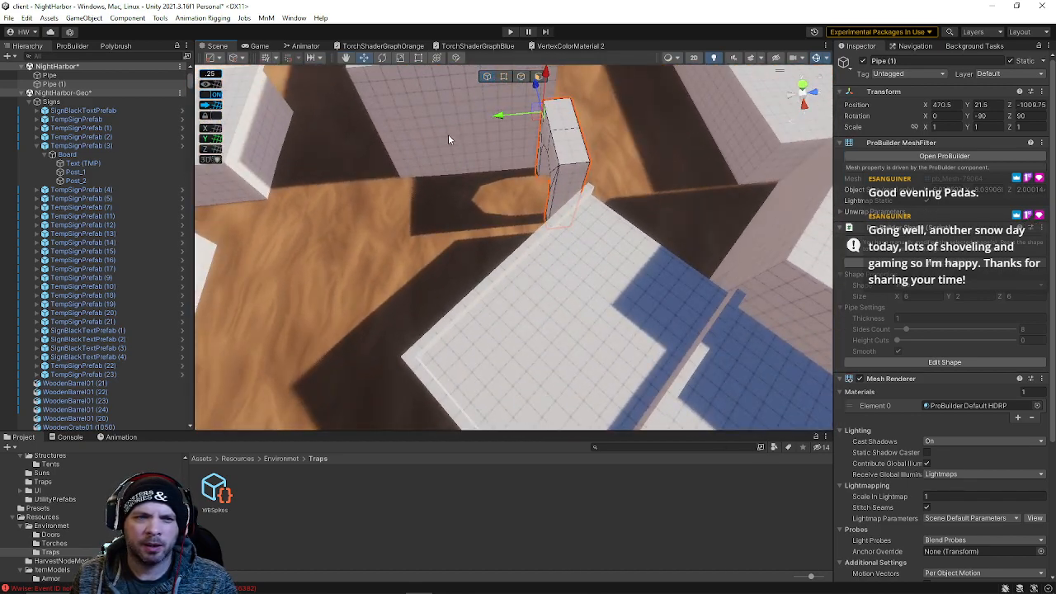
{"action": "left_click_drag", "start_coordinate": [498, 118], "coordinate": [532, 165]}
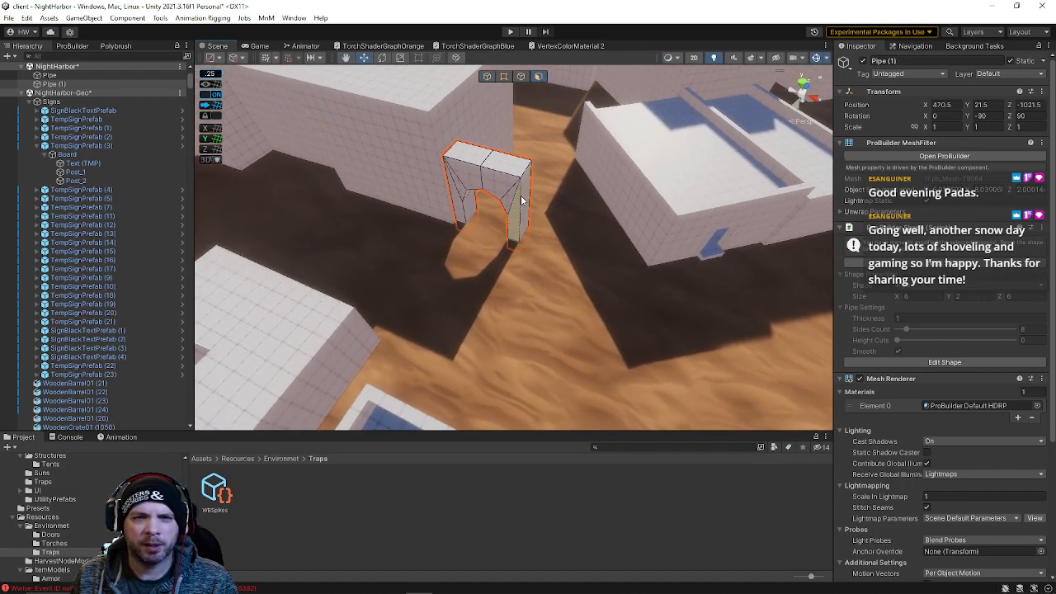
Set the arch block's position to about X 470.5, Z -1018 within the alley wall
{"action": "left_click_drag", "start_coordinate": [492, 198], "coordinate": [615, 224]}
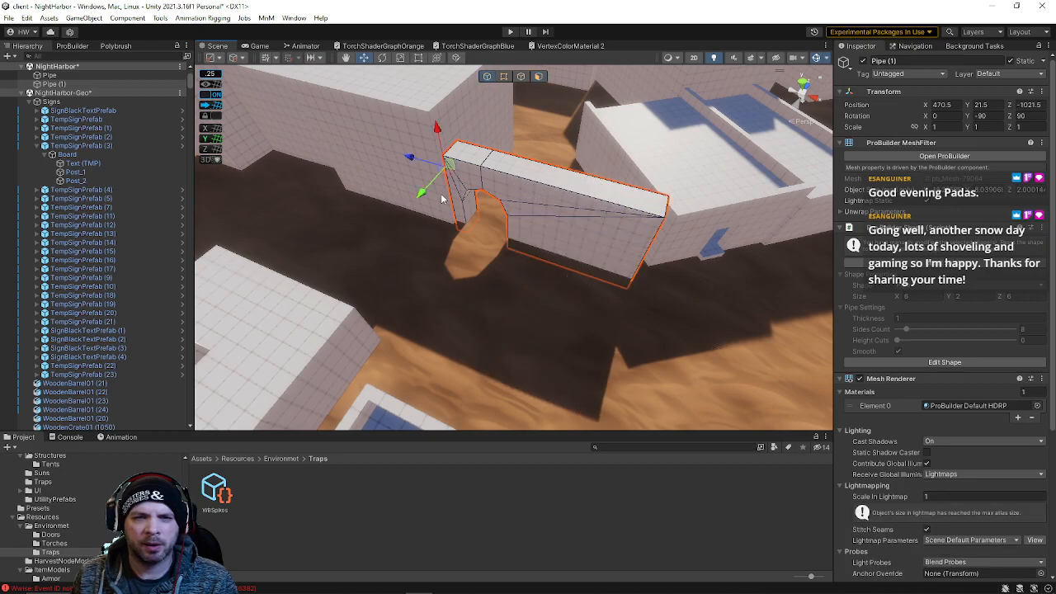
{"action": "left_click_drag", "start_coordinate": [428, 190], "coordinate": [445, 168]}
{"action": "left_click_drag", "start_coordinate": [569, 277], "coordinate": [592, 123], "text": "alt"}
{"action": "left_click", "coordinate": [592, 123]}
{"action": "right_click_drag", "start_coordinate": [569, 264], "coordinate": [602, 223]}
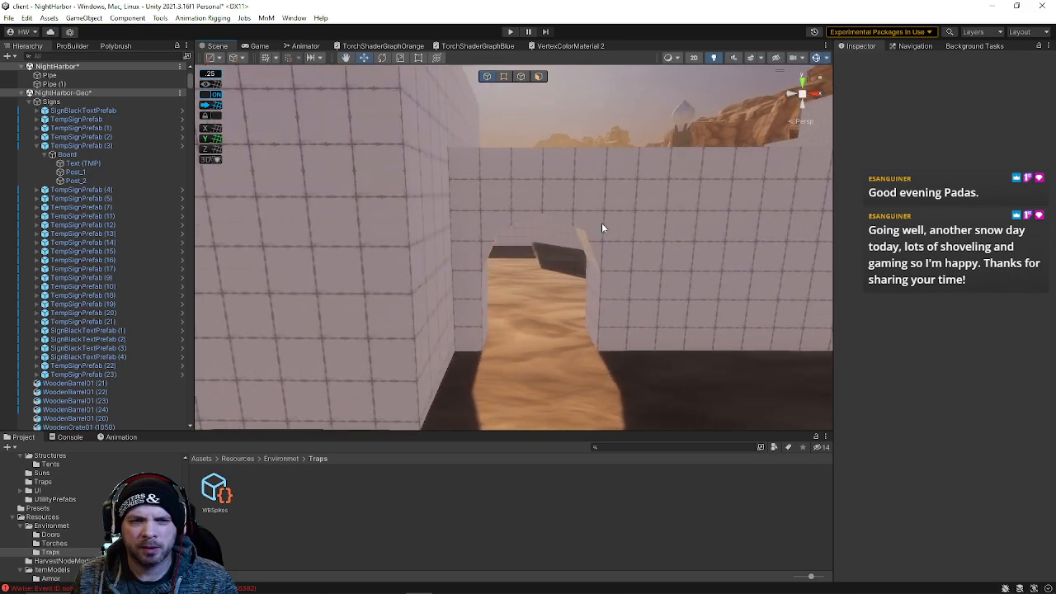
{"action": "left_click", "coordinate": [596, 227]}
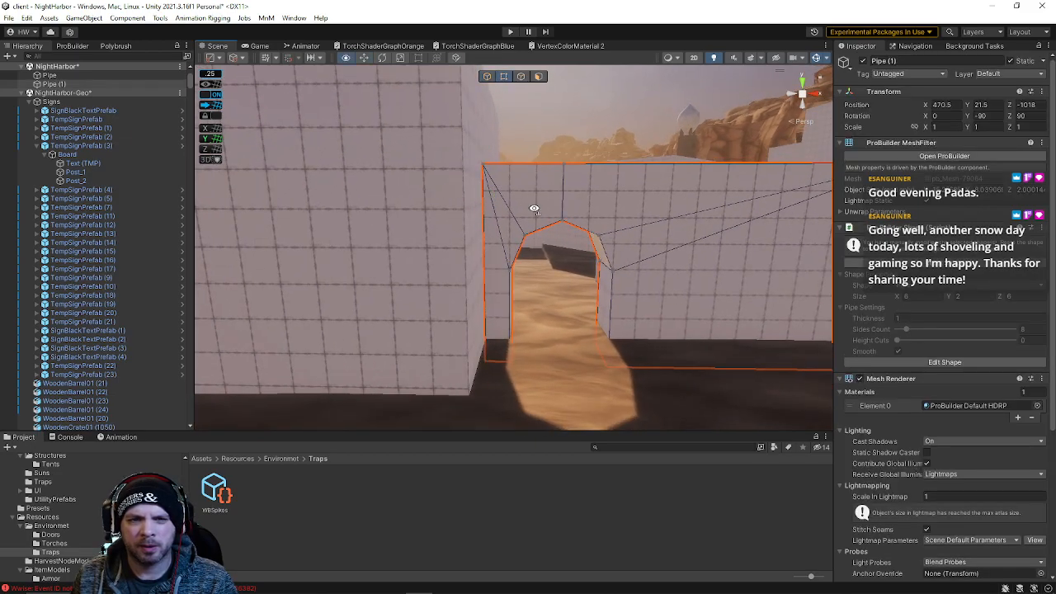
In vertex mode, select the arch opening's vertices and shift them slightly along the wall
{"action": "right_click_drag", "start_coordinate": [534, 209], "coordinate": [499, 142]}
{"action": "left_click_drag", "start_coordinate": [590, 359], "coordinate": [655, 435]}
{"action": "right_click_drag", "start_coordinate": [657, 420], "coordinate": [486, 326]}
{"action": "left_click_drag", "start_coordinate": [469, 318], "coordinate": [533, 323]}
{"action": "right_click_drag", "start_coordinate": [532, 324], "coordinate": [529, 302]}
{"action": "left_click_drag", "start_coordinate": [498, 287], "coordinate": [484, 287]}
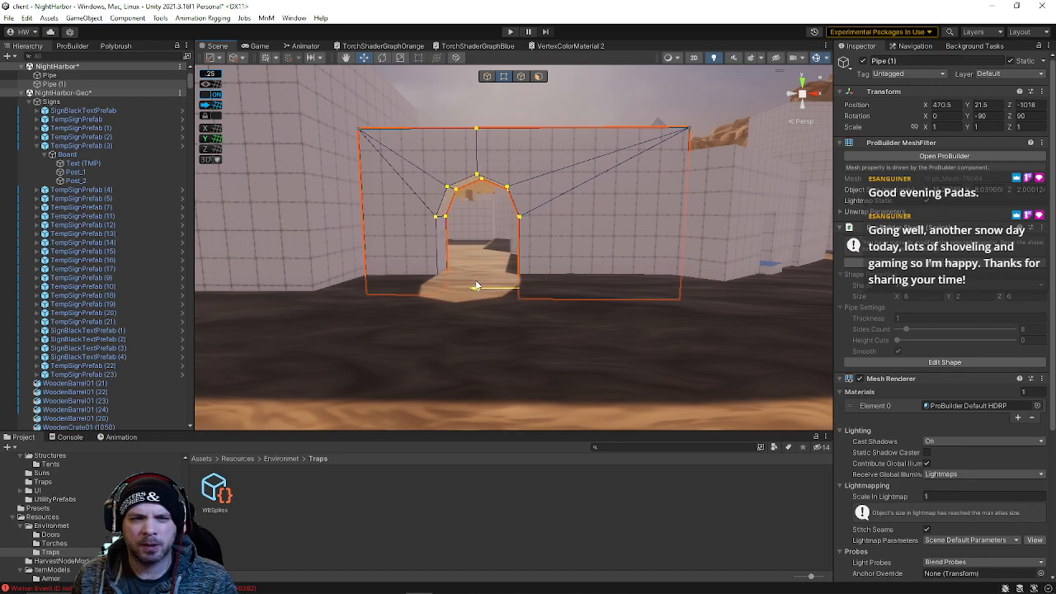
Inspect the arch block's top and base from above
{"action": "left_click", "coordinate": [484, 105]}
{"action": "right_click_drag", "start_coordinate": [603, 142], "coordinate": [318, 276]}
{"action": "left_click", "coordinate": [514, 242]}
{"action": "right_click_drag", "start_coordinate": [513, 242], "coordinate": [584, 212]}
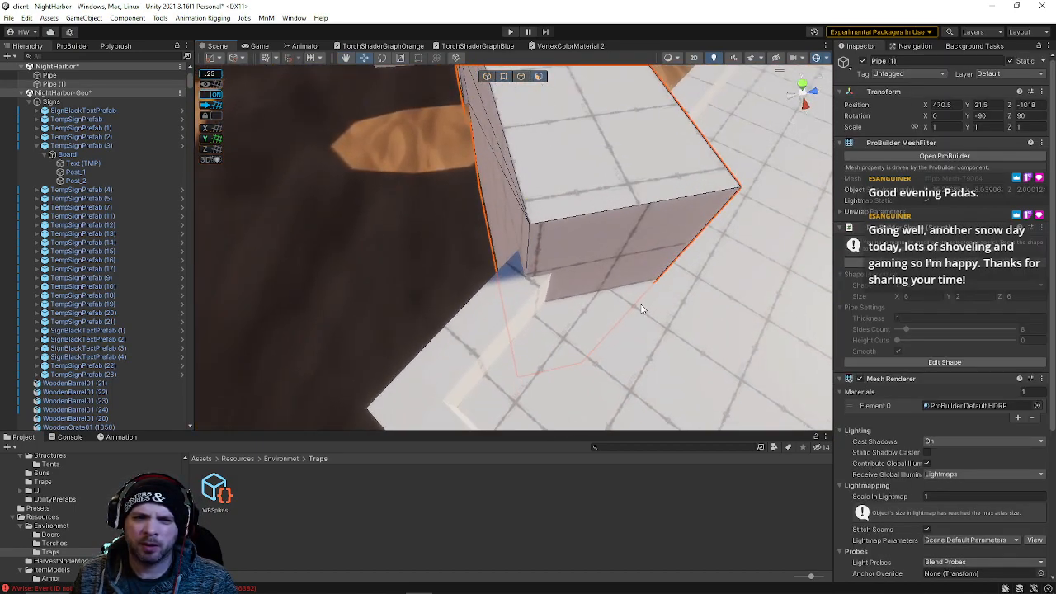
{"action": "left_click", "coordinate": [612, 308]}
{"action": "right_click_drag", "start_coordinate": [609, 309], "coordinate": [619, 286]}
{"action": "left_click", "coordinate": [591, 248]}
{"action": "right_click_drag", "start_coordinate": [591, 248], "coordinate": [664, 221]}
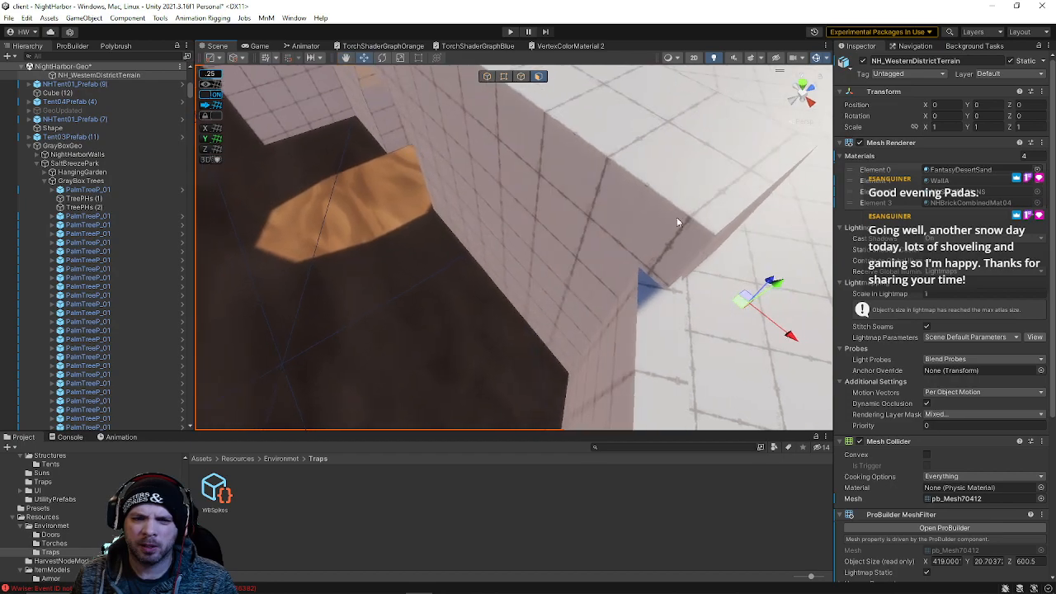
In edge mode, select the arch block's corner edge beside the wall and drag it to close the gap against the wall
{"action": "left_click", "coordinate": [722, 241]}
{"action": "right_click_drag", "start_coordinate": [722, 241], "coordinate": [694, 253]}
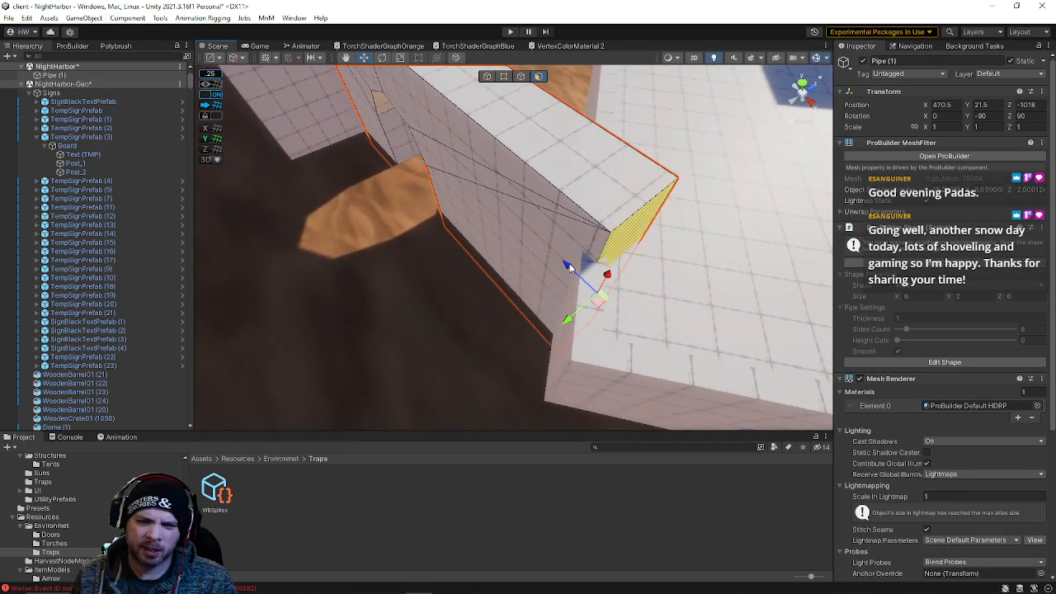
{"action": "left_click", "coordinate": [521, 78]}
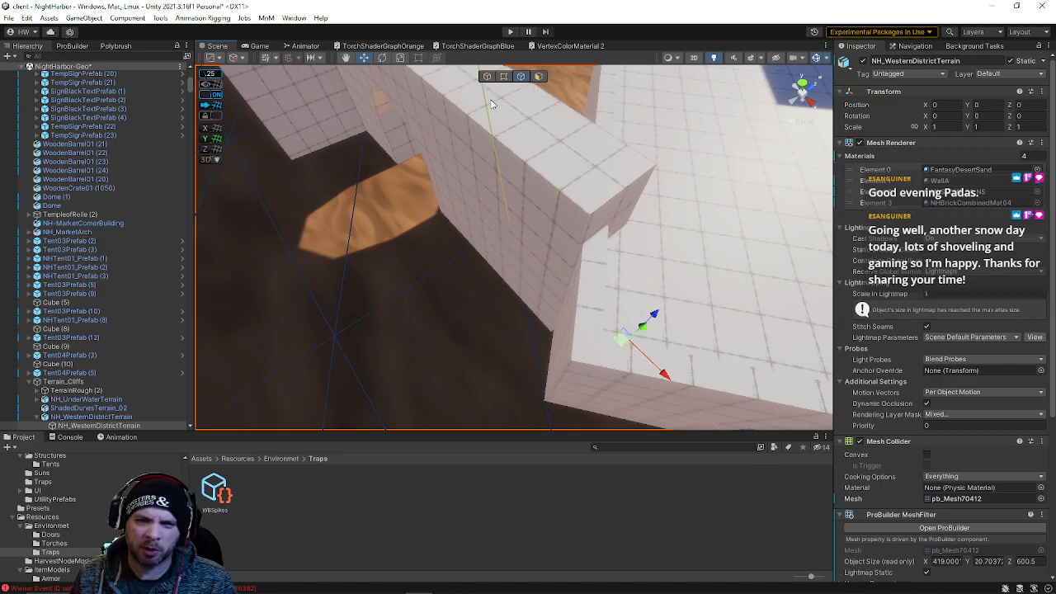
{"action": "left_click", "coordinate": [499, 110]}
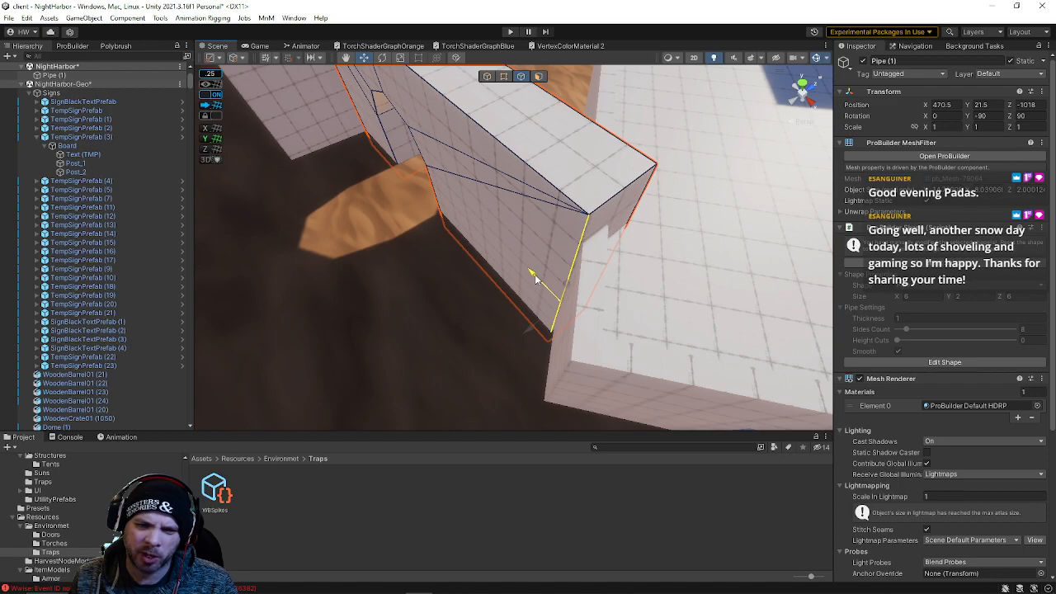
{"action": "left_click", "coordinate": [646, 204]}
{"action": "key", "text": "d"}
{"action": "right_click_drag", "start_coordinate": [646, 205], "coordinate": [572, 221]}
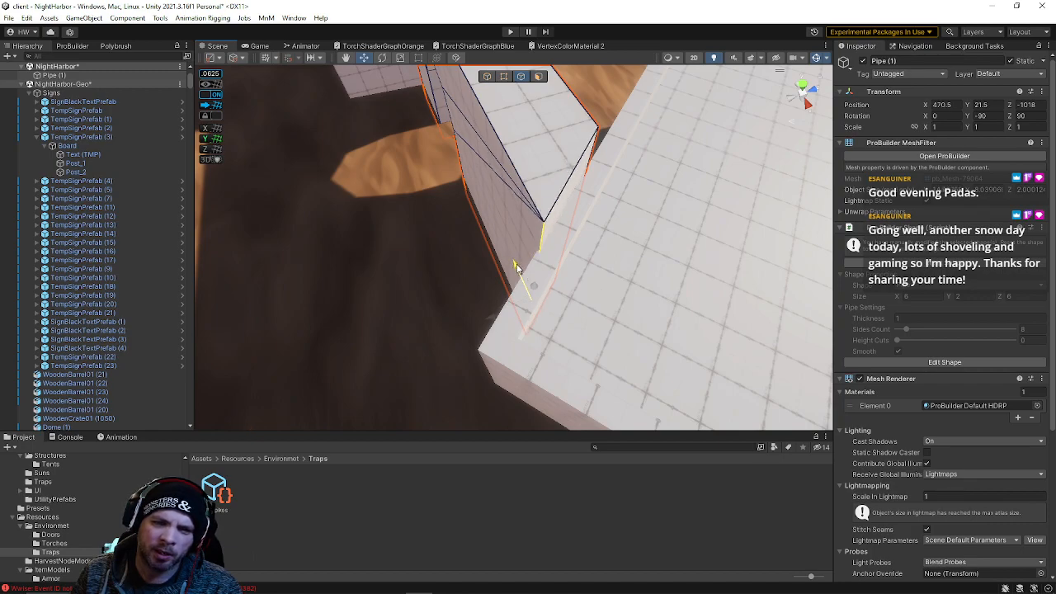
Reselect the arch block's end edge and pull it further into the adjoining wall
{"action": "left_click", "coordinate": [584, 175]}
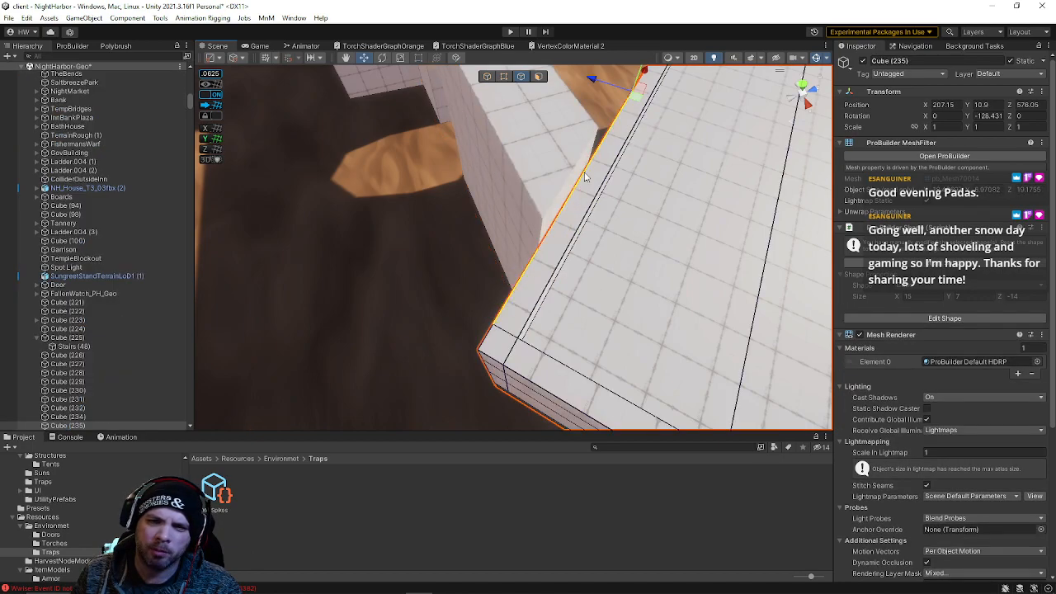
{"action": "left_click", "coordinate": [568, 183]}
{"action": "right_click_drag", "start_coordinate": [567, 183], "coordinate": [120, 157]}
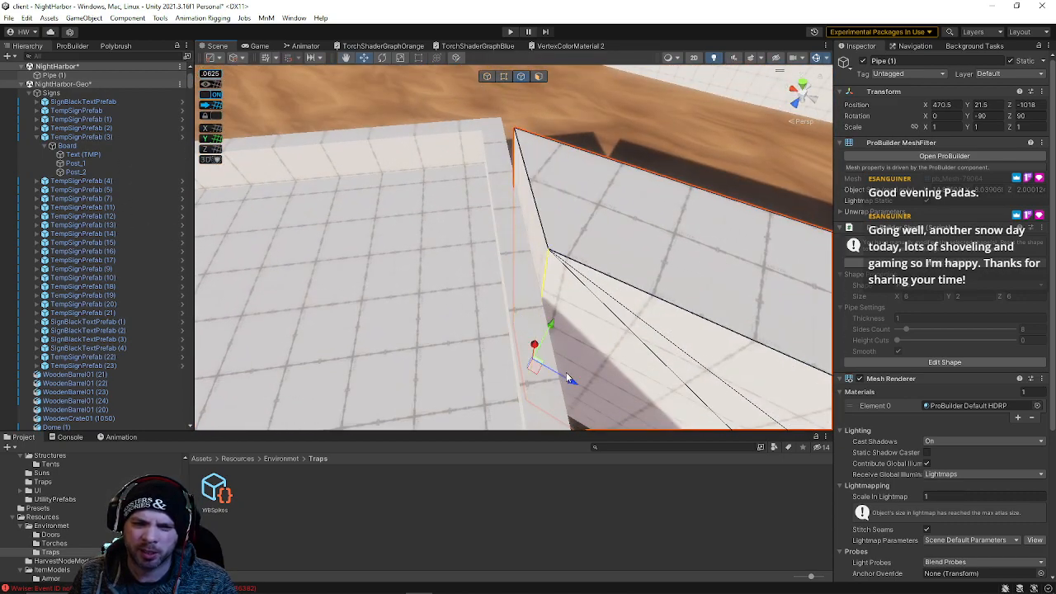
{"action": "right_click_drag", "start_coordinate": [568, 378], "coordinate": [528, 193]}
{"action": "left_click", "coordinate": [625, 206]}
{"action": "right_click_drag", "start_coordinate": [624, 206], "coordinate": [652, 213]}
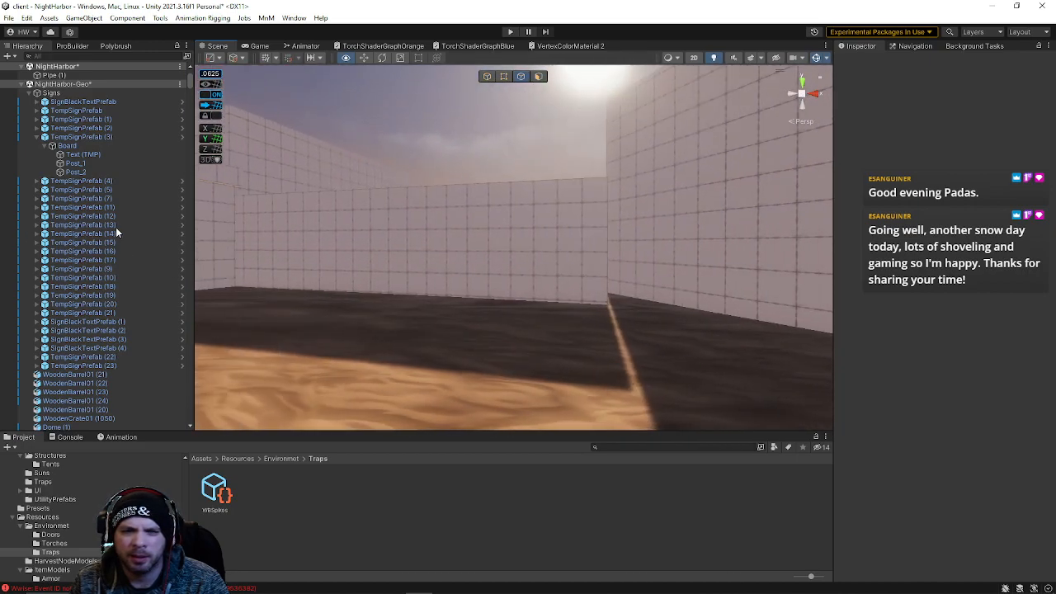
Select the top edge of the neighbouring wall block and reposition it to line up with the arch
{"action": "right_click_drag", "start_coordinate": [458, 220], "coordinate": [453, 233]}
{"action": "left_click", "coordinate": [518, 261]}
{"action": "right_click_drag", "start_coordinate": [511, 266], "coordinate": [491, 275]}
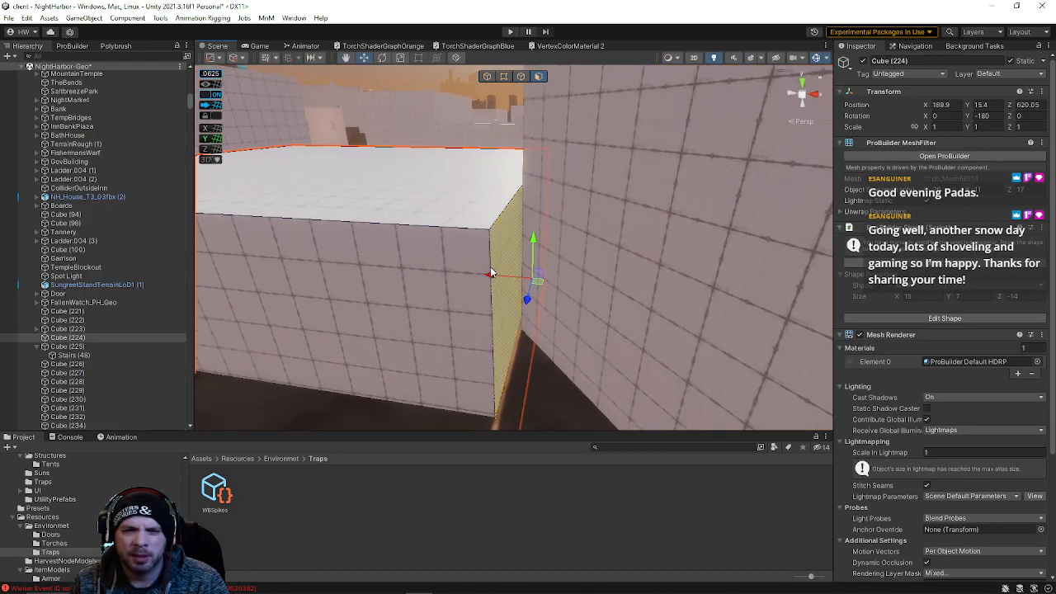
{"action": "left_click", "coordinate": [521, 77]}
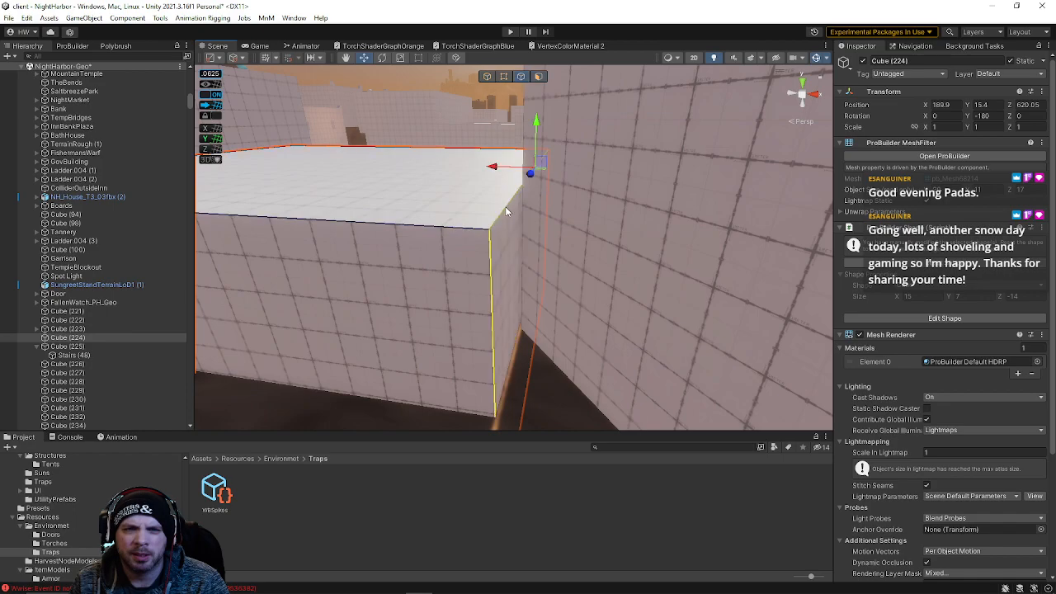
{"action": "right_click_drag", "start_coordinate": [517, 224], "coordinate": [265, 406]}
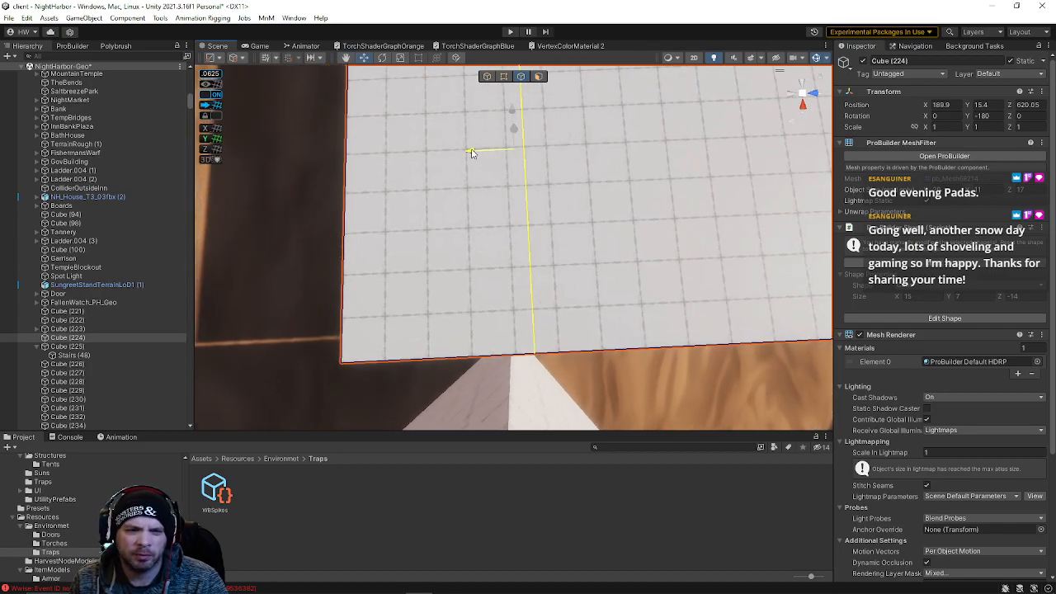
{"action": "right_click_drag", "start_coordinate": [438, 206], "coordinate": [554, 108]}
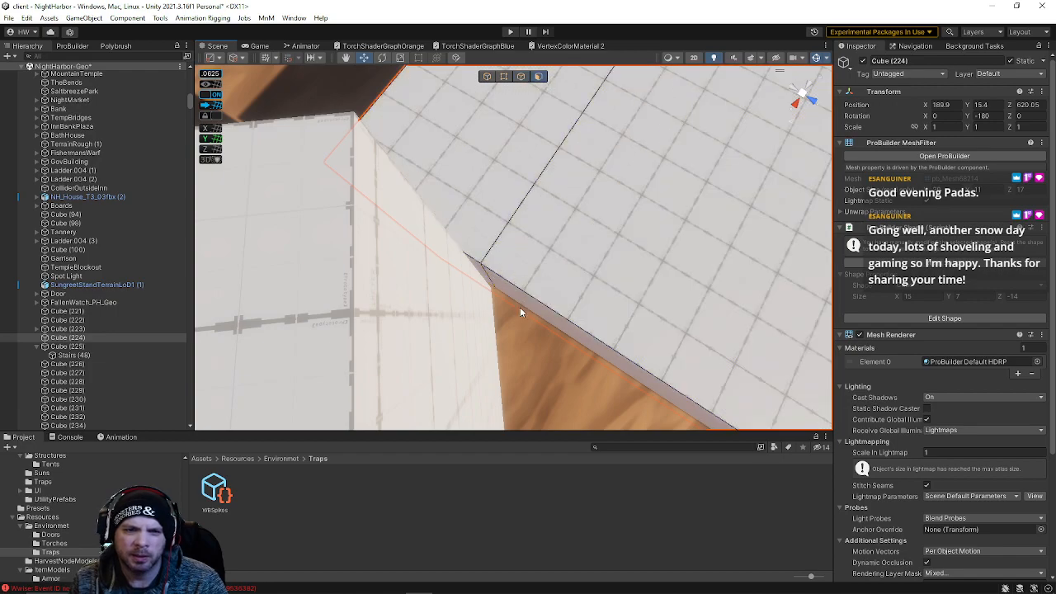
{"action": "left_click", "coordinate": [475, 228]}
{"action": "left_click", "coordinate": [520, 77]}
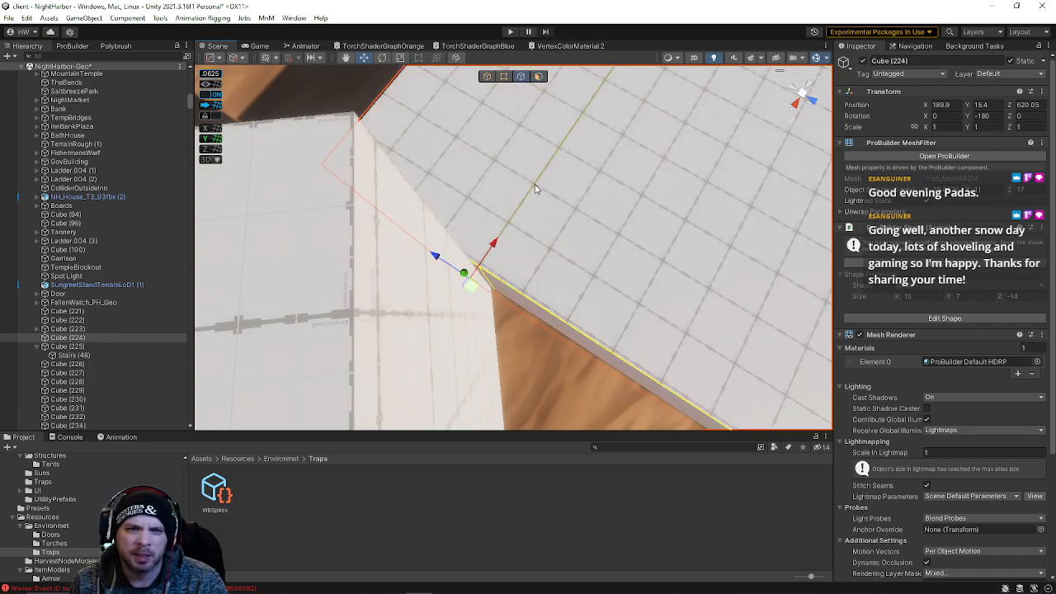
{"action": "right_click_drag", "start_coordinate": [534, 208], "coordinate": [598, 198]}
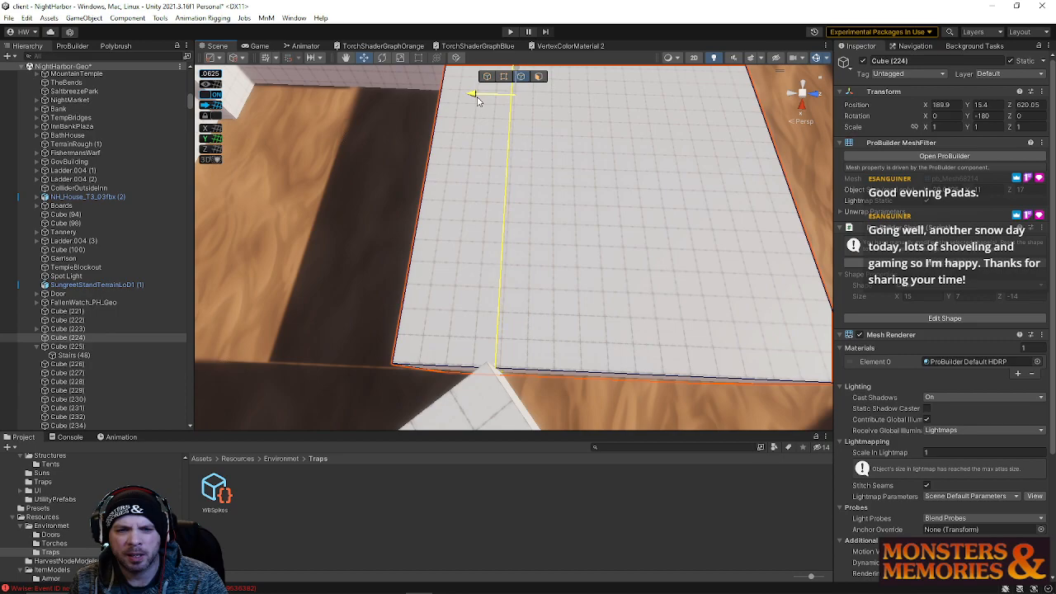
{"action": "right_click_drag", "start_coordinate": [477, 99], "coordinate": [675, 304]}
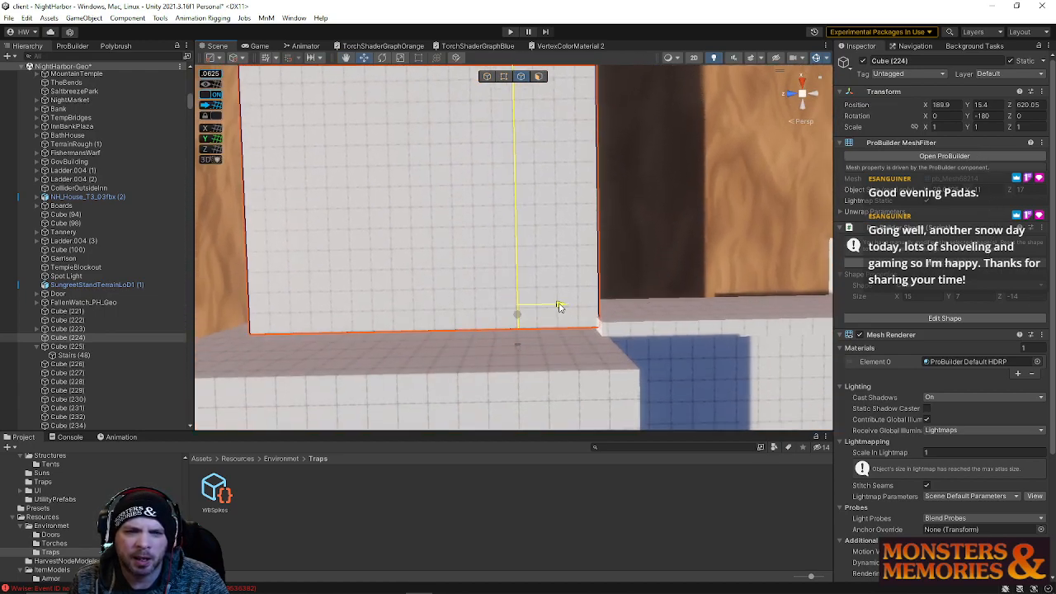
{"action": "right_click_drag", "start_coordinate": [560, 306], "coordinate": [476, 215]}
{"action": "left_click_drag", "start_coordinate": [466, 305], "coordinate": [538, 304]}
{"action": "right_click_drag", "start_coordinate": [560, 304], "coordinate": [518, 248]}
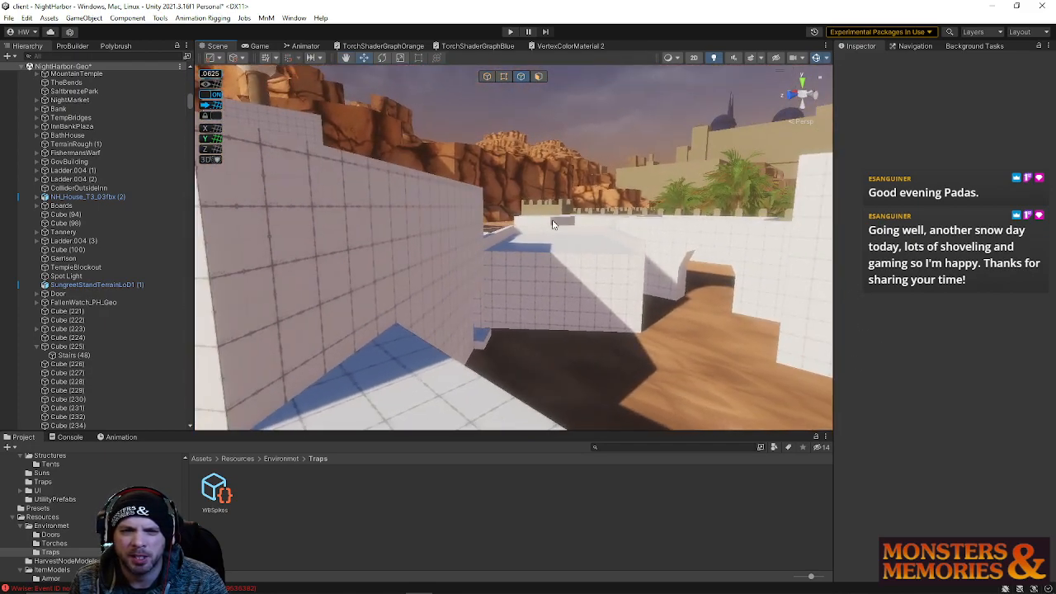
Move the walled enclosure block slightly along the alley to about X 208.4, Z 583.2
{"action": "mouse_move", "coordinate": [610, 346]}
{"action": "right_mouse_down"}
{"action": "mouse_move", "coordinate": [594, 306]}
{"action": "mouse_move", "coordinate": [371, 347]}
{"action": "mouse_move", "coordinate": [387, 354]}
{"action": "mouse_move", "coordinate": [248, 347]}
{"action": "mouse_move", "coordinate": [321, 358]}
{"action": "mouse_move", "coordinate": [332, 349]}
{"action": "mouse_move", "coordinate": [308, 341]}
{"action": "mouse_move", "coordinate": [830, 331]}
{"action": "mouse_move", "coordinate": [708, 307]}
{"action": "mouse_move", "coordinate": [820, 292]}
{"action": "mouse_move", "coordinate": [702, 295]}
{"action": "mouse_move", "coordinate": [792, 300]}
{"action": "mouse_move", "coordinate": [846, 333]}
{"action": "mouse_move", "coordinate": [889, 339]}
{"action": "mouse_move", "coordinate": [867, 352]}
{"action": "mouse_move", "coordinate": [76, 388]}
{"action": "mouse_move", "coordinate": [88, 380]}
{"action": "right_mouse_up"}
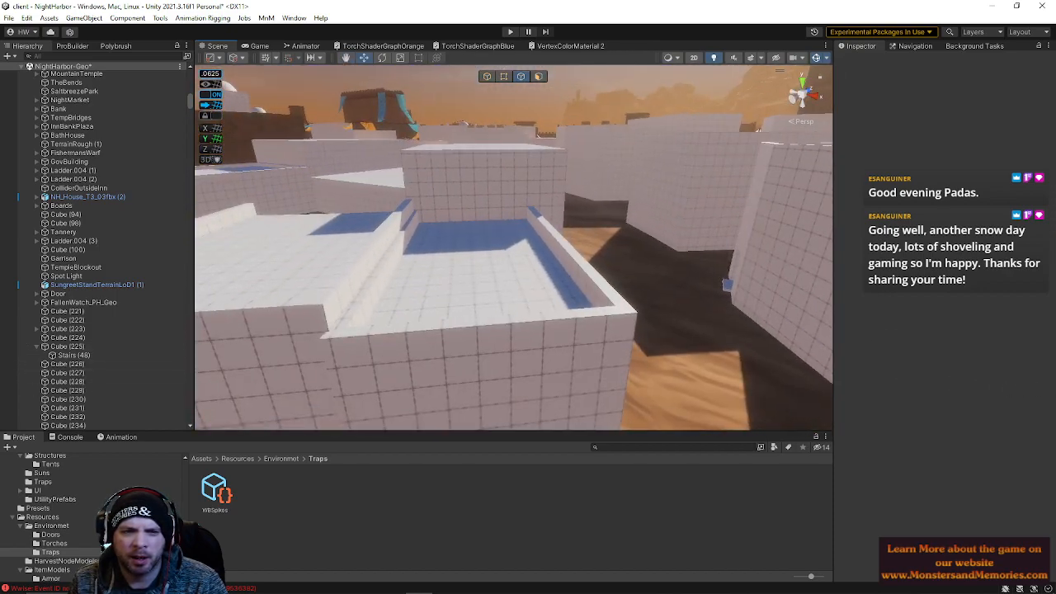
{"action": "left_click", "coordinate": [575, 258]}
{"action": "key", "text": "f"}
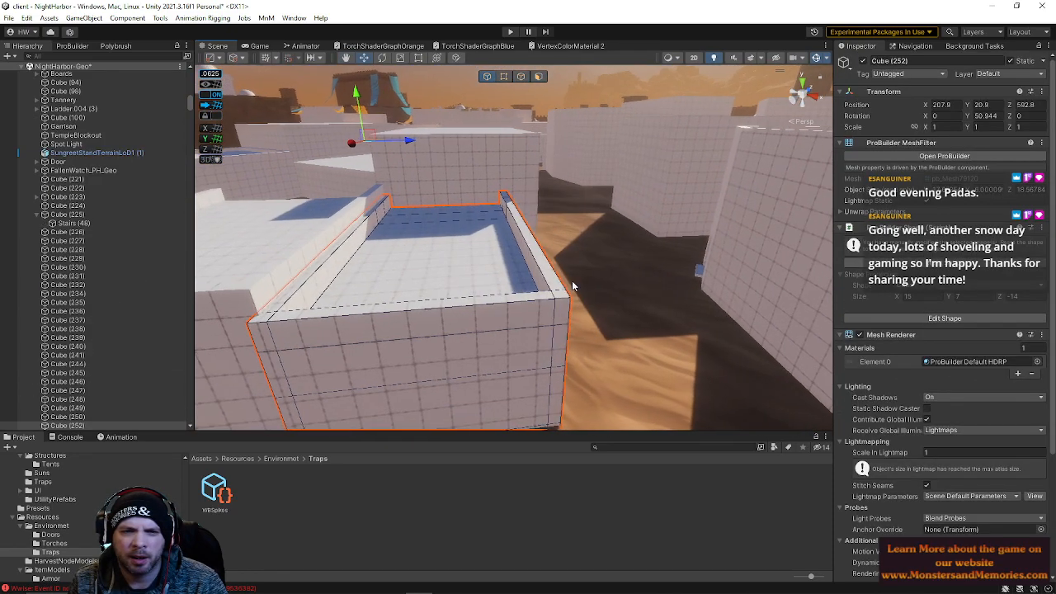
{"action": "left_click_drag", "start_coordinate": [415, 144], "coordinate": [416, 144]}
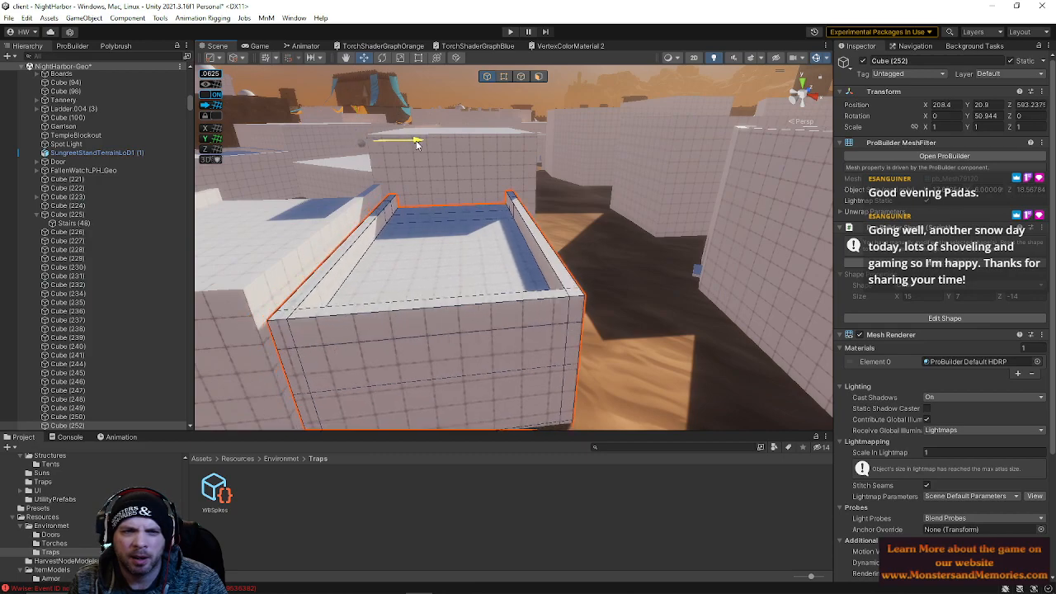
{"action": "right_click_drag", "start_coordinate": [427, 156], "coordinate": [386, 272]}
{"action": "left_click", "coordinate": [411, 224]}
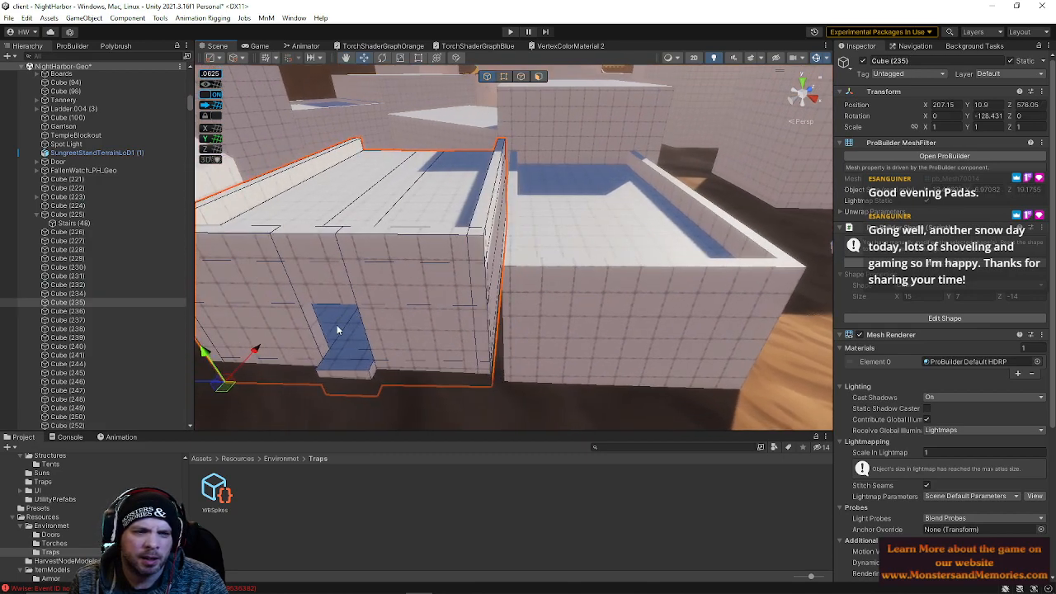
{"action": "left_click_drag", "start_coordinate": [206, 386], "coordinate": [219, 388]}
{"action": "right_click_drag", "start_coordinate": [413, 257], "coordinate": [493, 262]}
Select the arch block's end face and shift it to sit flush against the wall
{"action": "left_click", "coordinate": [427, 280]}
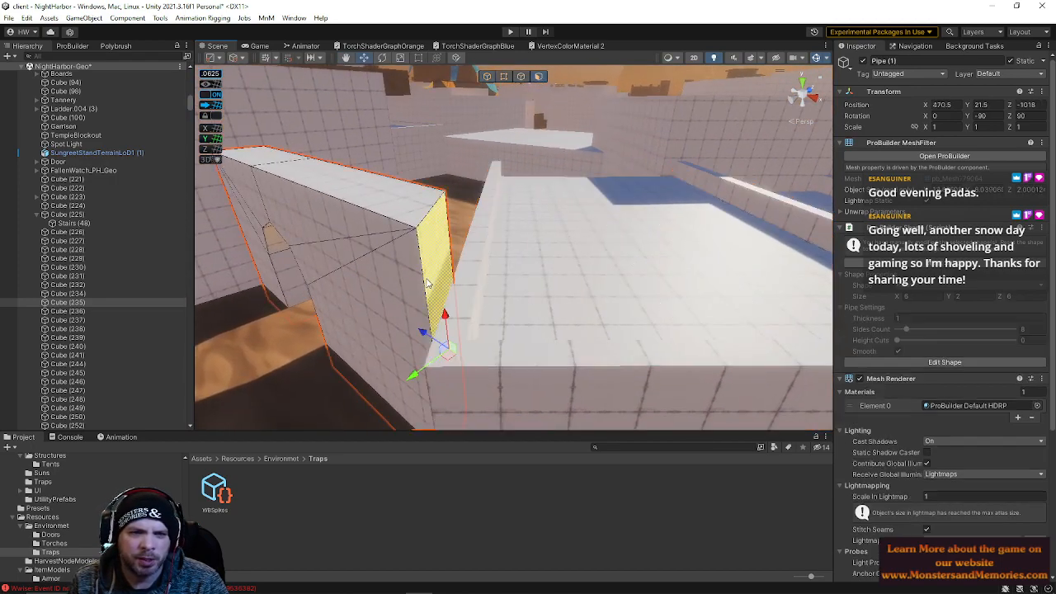
{"action": "left_click_drag", "start_coordinate": [422, 329], "coordinate": [437, 345]}
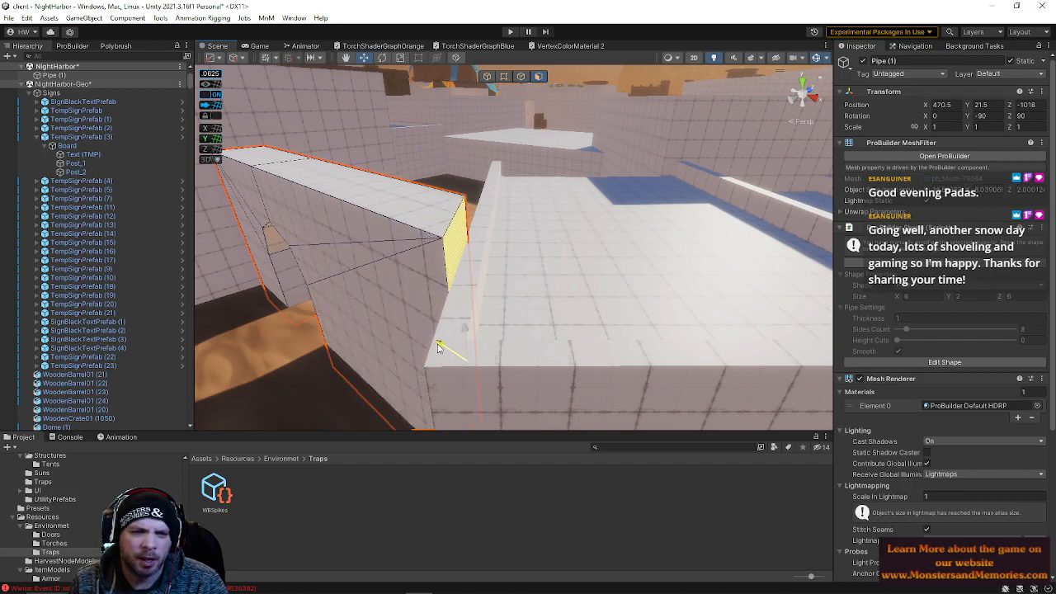
{"action": "right_click_drag", "start_coordinate": [485, 312], "coordinate": [466, 260]}
{"action": "key", "text": "s"}
{"action": "key", "text": "w"}
Select the terrain faces running along the alley floor as one continuous strip
{"action": "left_click", "coordinate": [466, 261]}
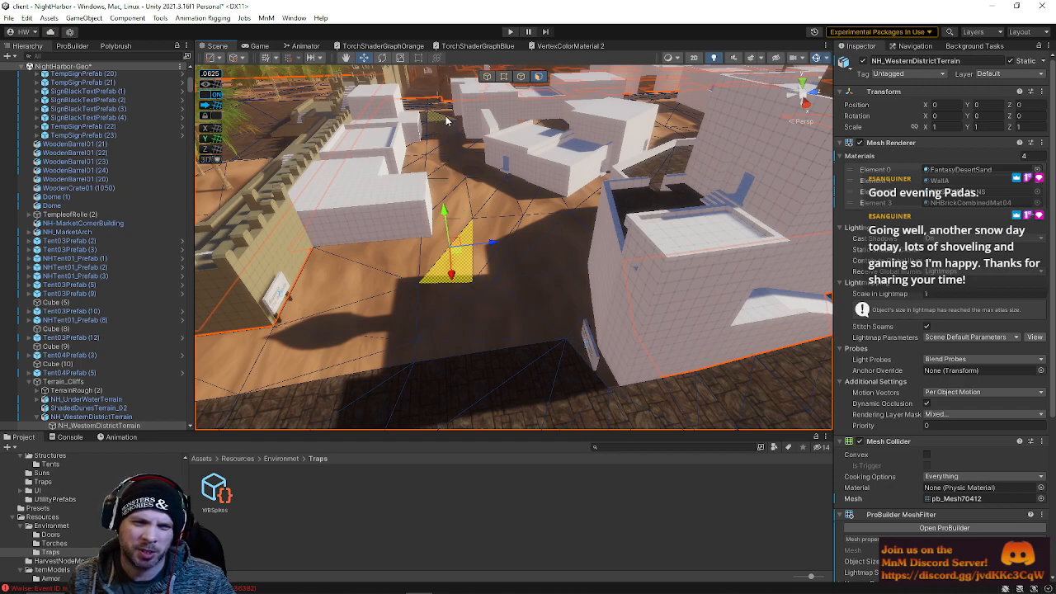
{"action": "right_click_drag", "start_coordinate": [469, 309], "coordinate": [487, 328]}
{"action": "left_click", "coordinate": [494, 325], "text": "shift"}
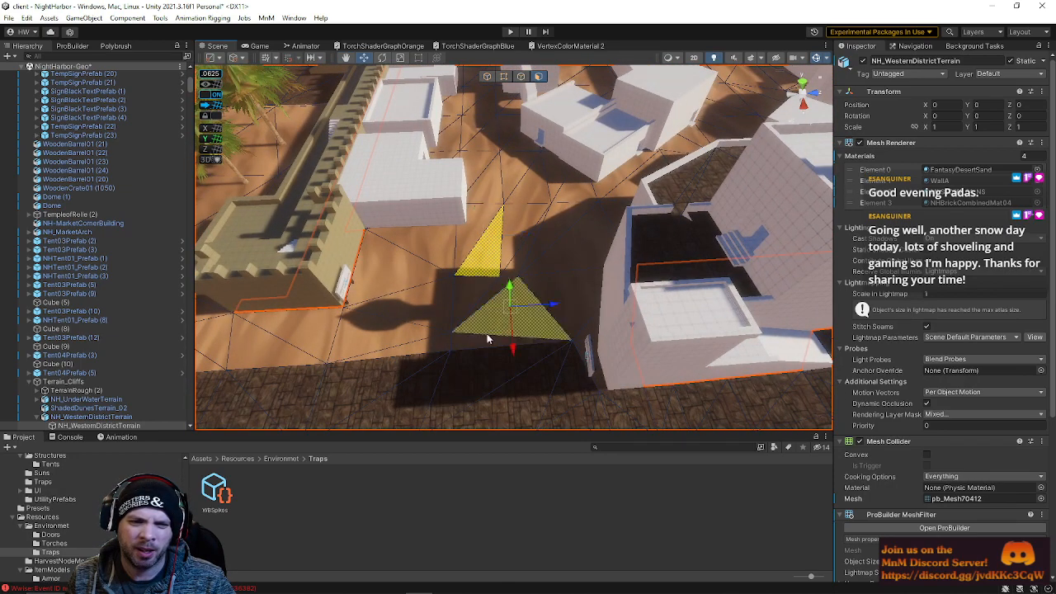
{"action": "left_click", "coordinate": [468, 328], "text": "shift"}
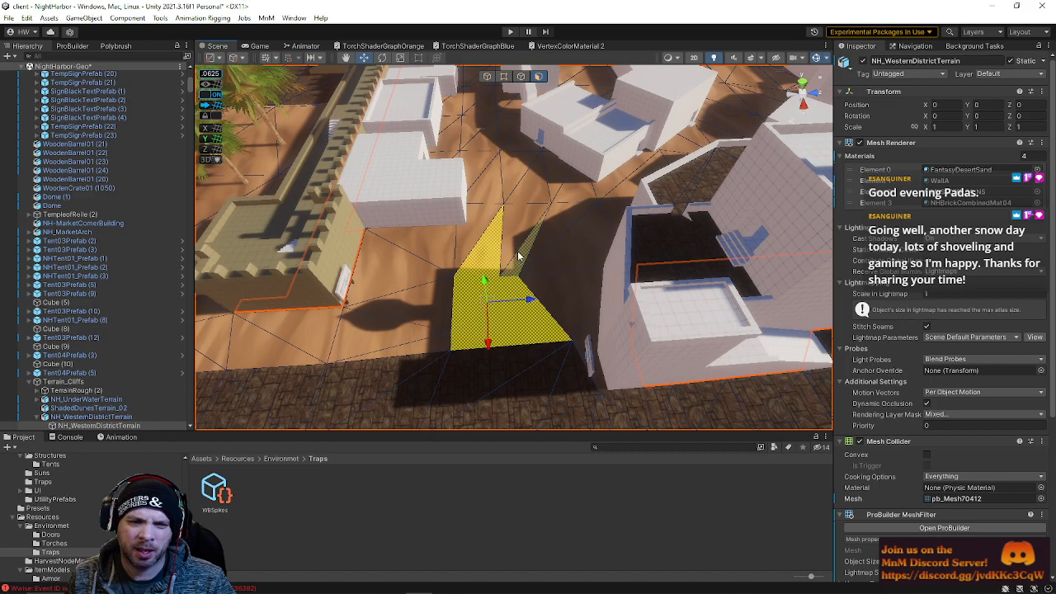
{"action": "left_click", "coordinate": [482, 168], "text": "shift"}
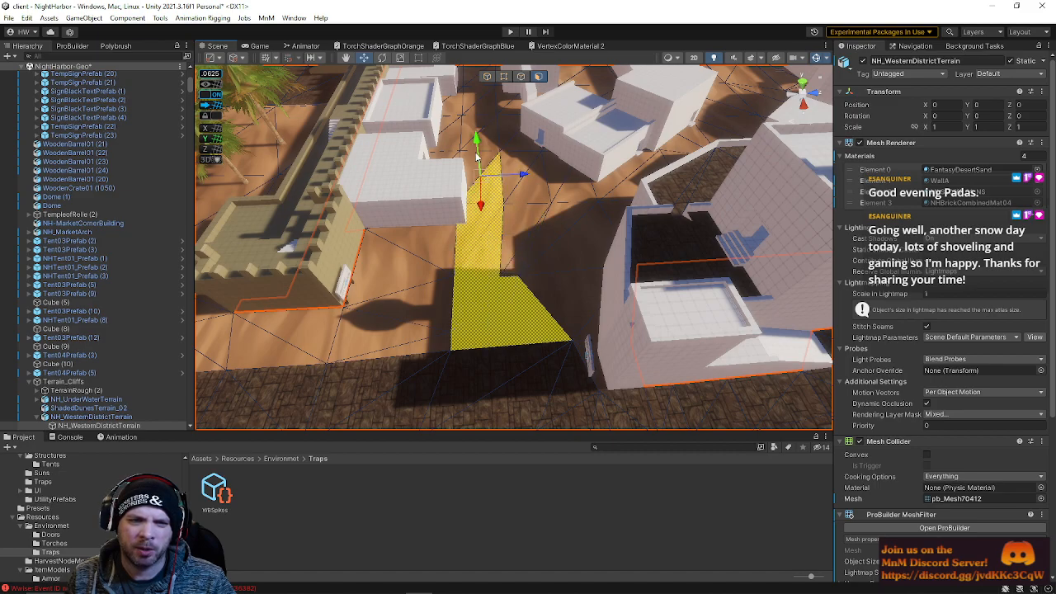
{"action": "left_click", "coordinate": [473, 158], "text": "shift"}
{"action": "key", "text": "w"}
{"action": "right_click_drag", "start_coordinate": [479, 157], "coordinate": [489, 177]}
{"action": "left_click", "coordinate": [500, 246], "text": "shift"}
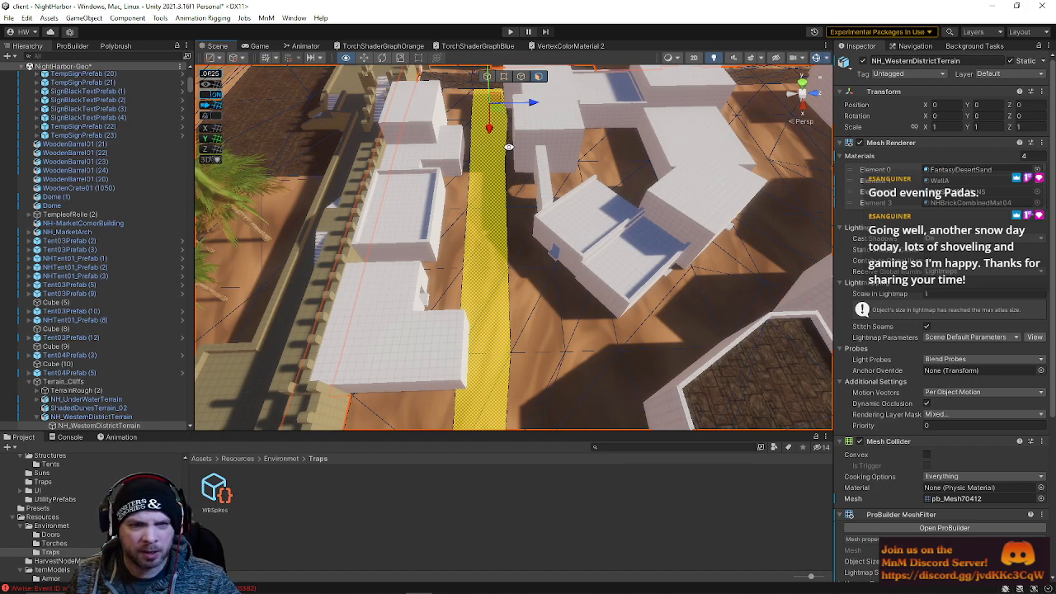
{"action": "right_click_drag", "start_coordinate": [566, 269], "coordinate": [557, 294]}
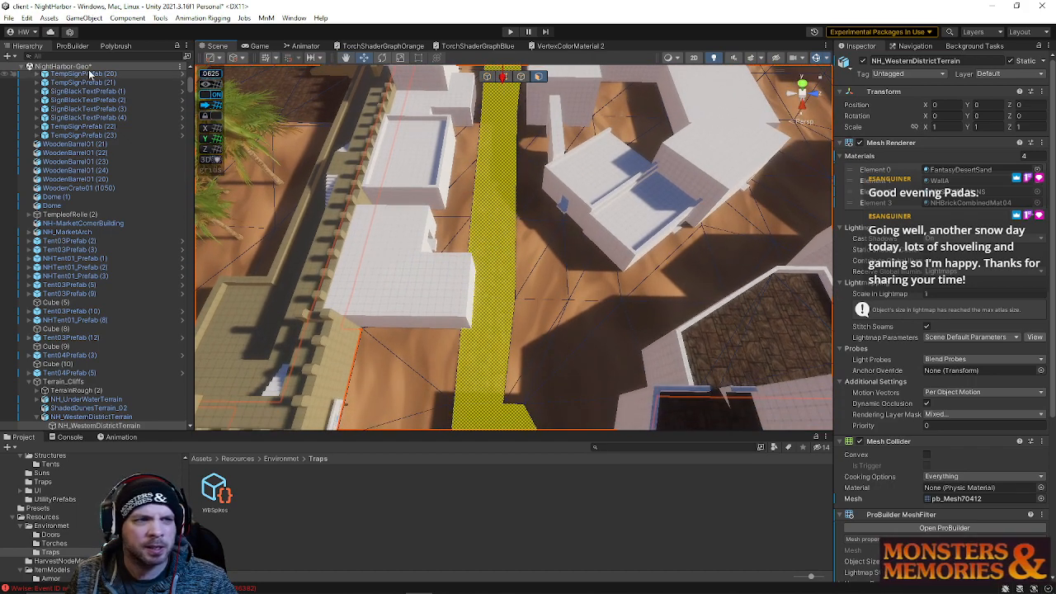
Open the ProBuilder tool panel and select a triangular terrain face at the alley junction to edit
{"action": "left_click", "coordinate": [71, 46]}
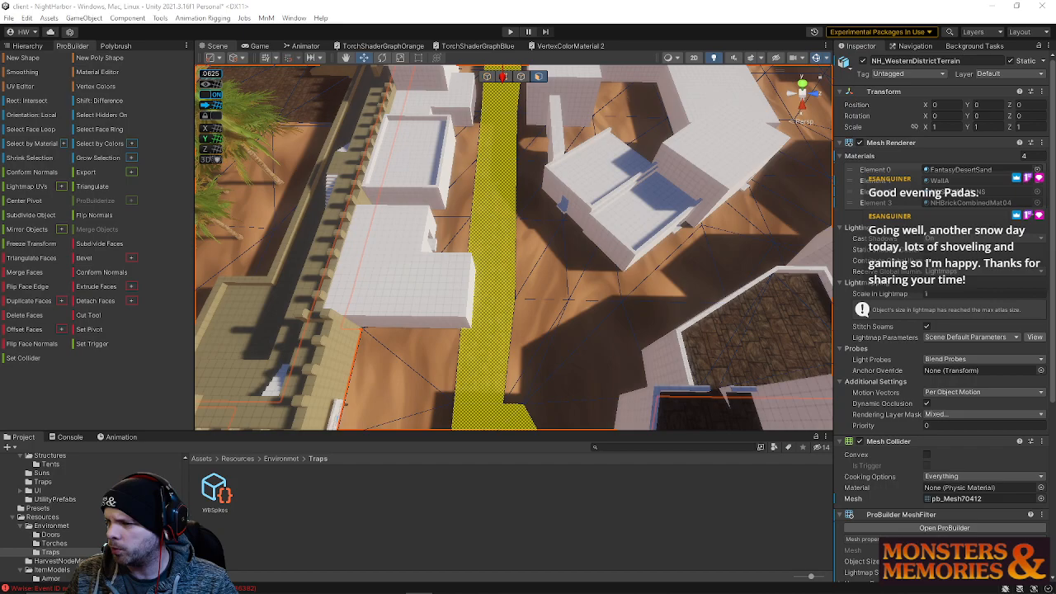
{"action": "right_click_drag", "start_coordinate": [758, 373], "coordinate": [724, 171]}
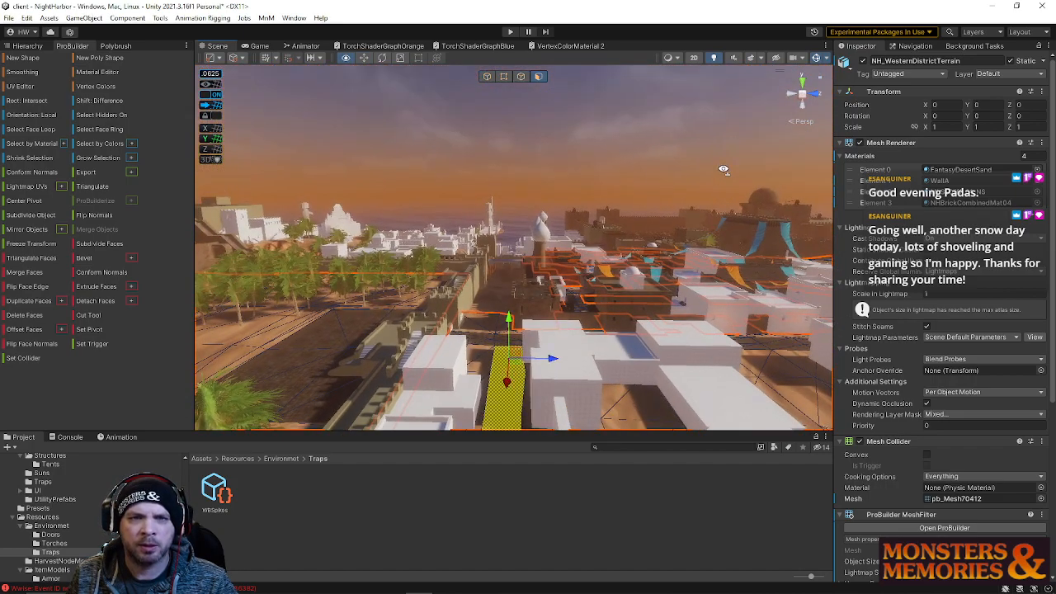
{"action": "left_click", "coordinate": [654, 129]}
{"action": "right_click_drag", "start_coordinate": [653, 129], "coordinate": [495, 258]}
{"action": "left_click", "coordinate": [495, 258]}
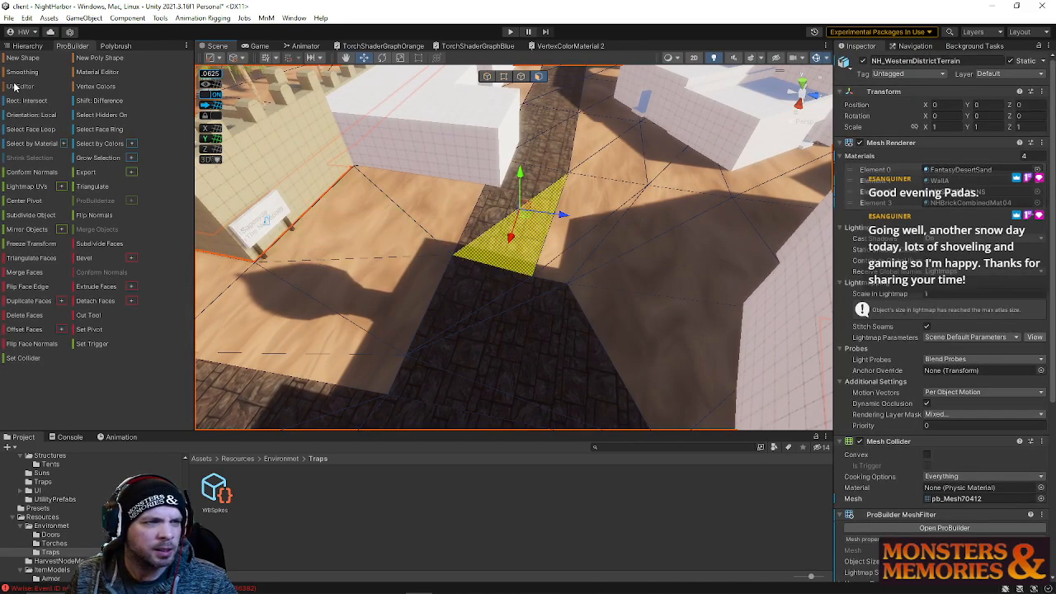
{"action": "left_click", "coordinate": [10, 18]}
{"action": "left_click", "coordinate": [38, 66]}
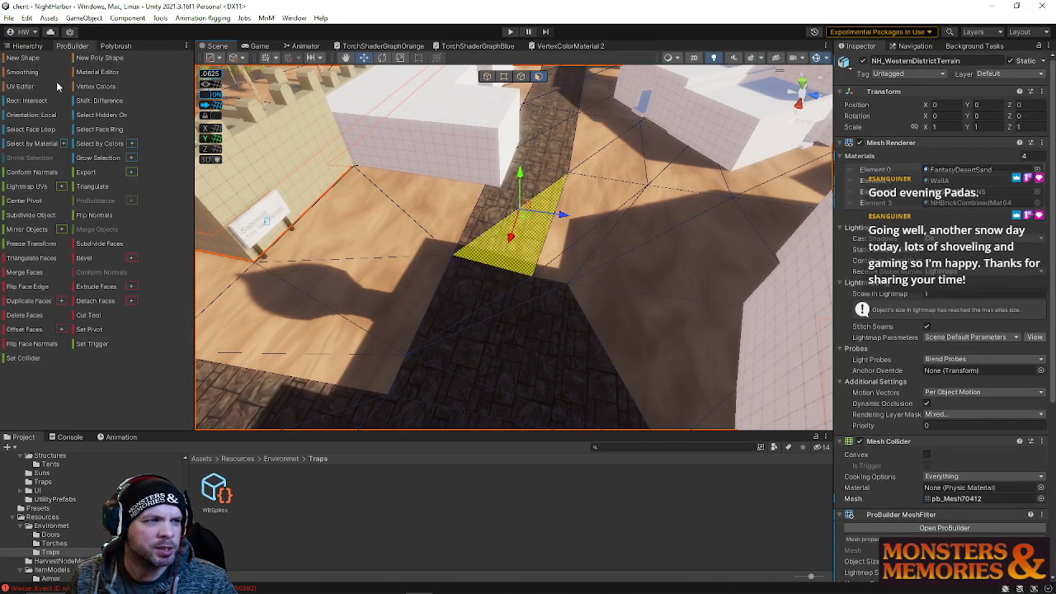
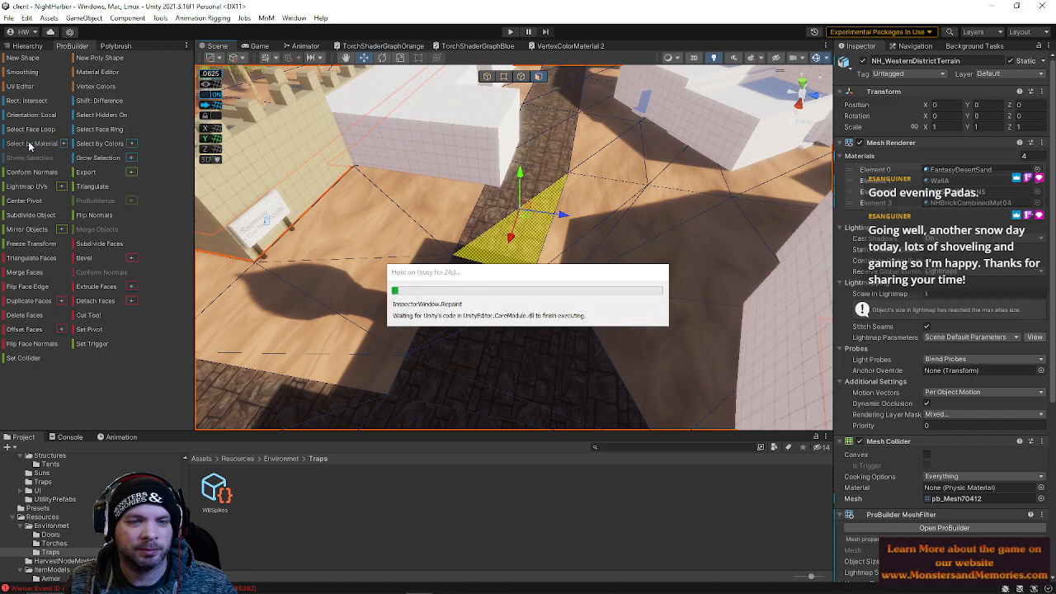
Select the terrain faces sharing the alley floor material, then pick the face at the alley corner and switch to edge selection
{"action": "left_click", "coordinate": [28, 144]}
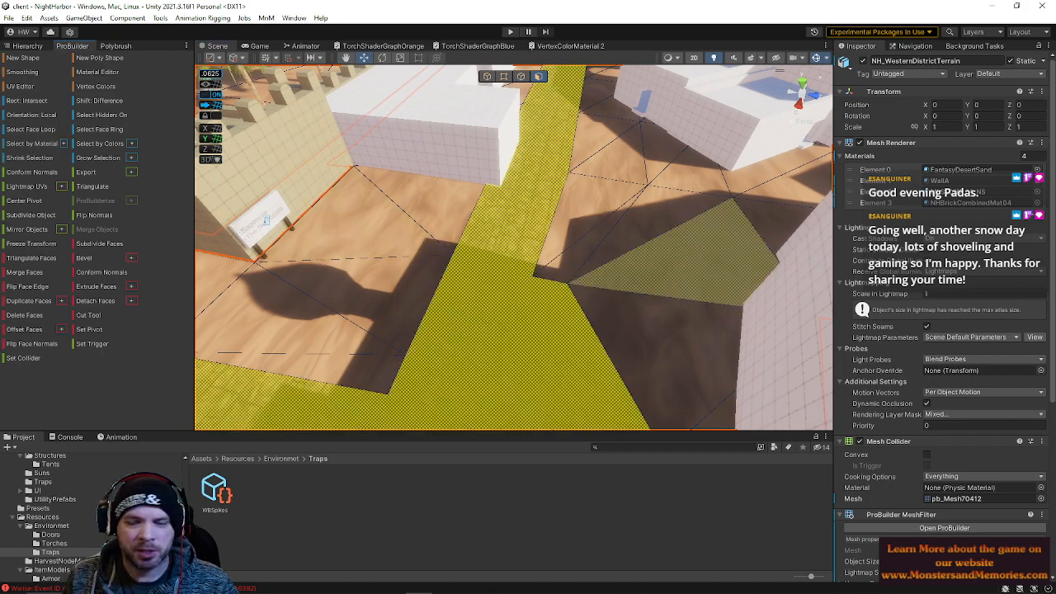
{"action": "right_click_drag", "start_coordinate": [567, 302], "coordinate": [498, 298]}
{"action": "left_click", "coordinate": [576, 153]}
{"action": "key", "text": "w"}
{"action": "key", "text": "w"}
{"action": "left_click", "coordinate": [447, 210]}
{"action": "key", "text": "s"}
{"action": "left_click", "coordinate": [521, 78]}
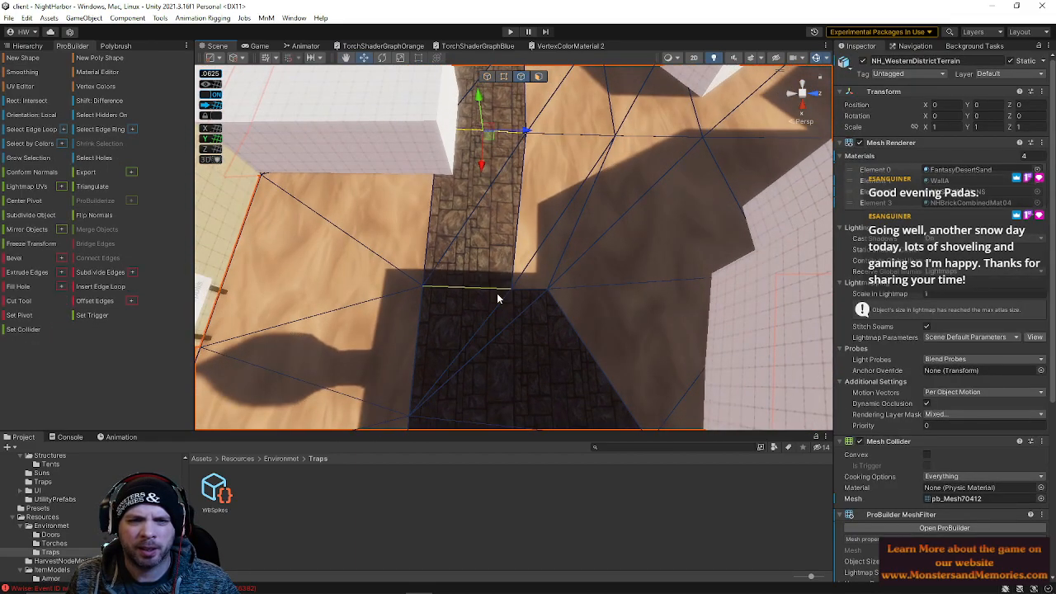
Switch to vertex selection, select the vertex at the alley corner and nudge it toward the cobbled path
{"action": "left_click", "coordinate": [504, 76]}
{"action": "left_click_drag", "start_coordinate": [492, 263], "coordinate": [589, 323]}
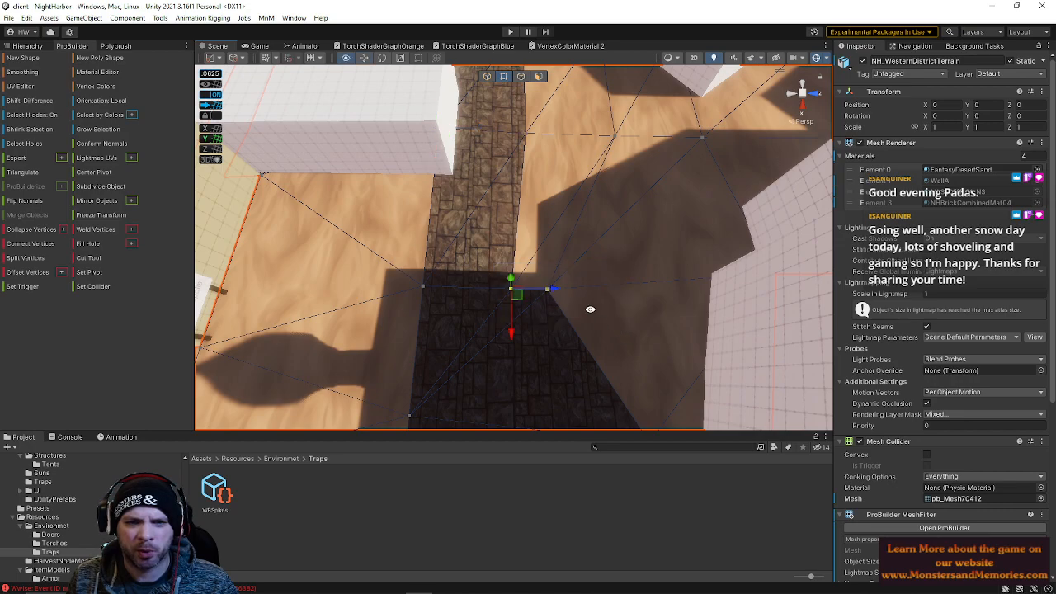
{"action": "right_click_drag", "start_coordinate": [578, 307], "coordinate": [563, 304]}
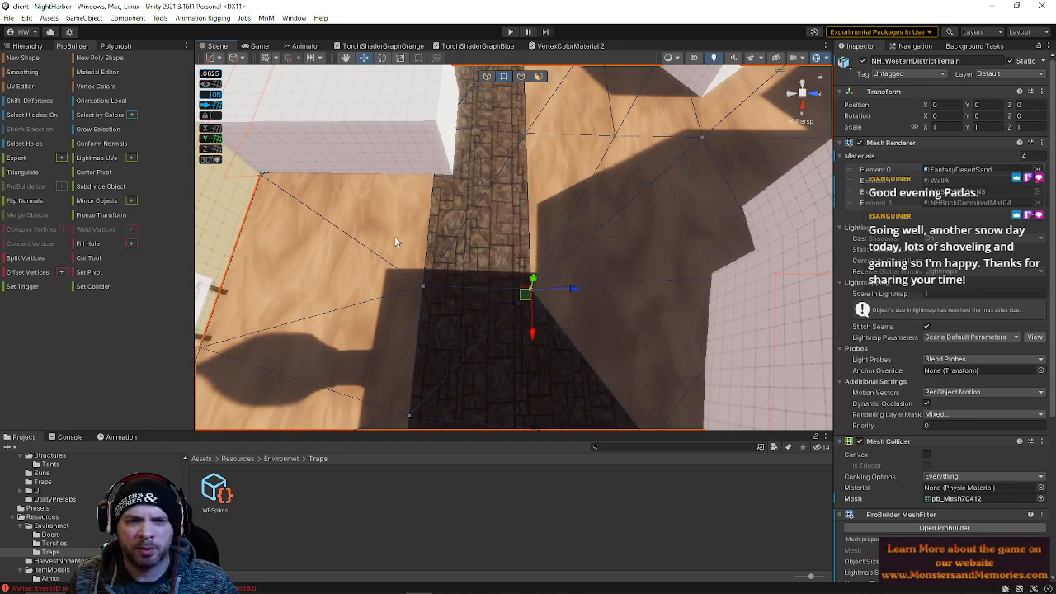
Drag the surrounding terrain vertices so the sand edges line up with the cobblestone alley borders
{"action": "left_click", "coordinate": [437, 128]}
{"action": "left_click_drag", "start_coordinate": [483, 128], "coordinate": [541, 132]}
{"action": "right_click_drag", "start_coordinate": [547, 226], "coordinate": [419, 239]}
{"action": "left_click_drag", "start_coordinate": [408, 239], "coordinate": [574, 310]}
{"action": "right_click_drag", "start_coordinate": [464, 193], "coordinate": [447, 113]}
{"action": "left_click_drag", "start_coordinate": [447, 113], "coordinate": [566, 136]}
{"action": "right_click_drag", "start_coordinate": [558, 217], "coordinate": [542, 108]}
{"action": "left_click", "coordinate": [669, 292]}
{"action": "left_click", "coordinate": [538, 78]}
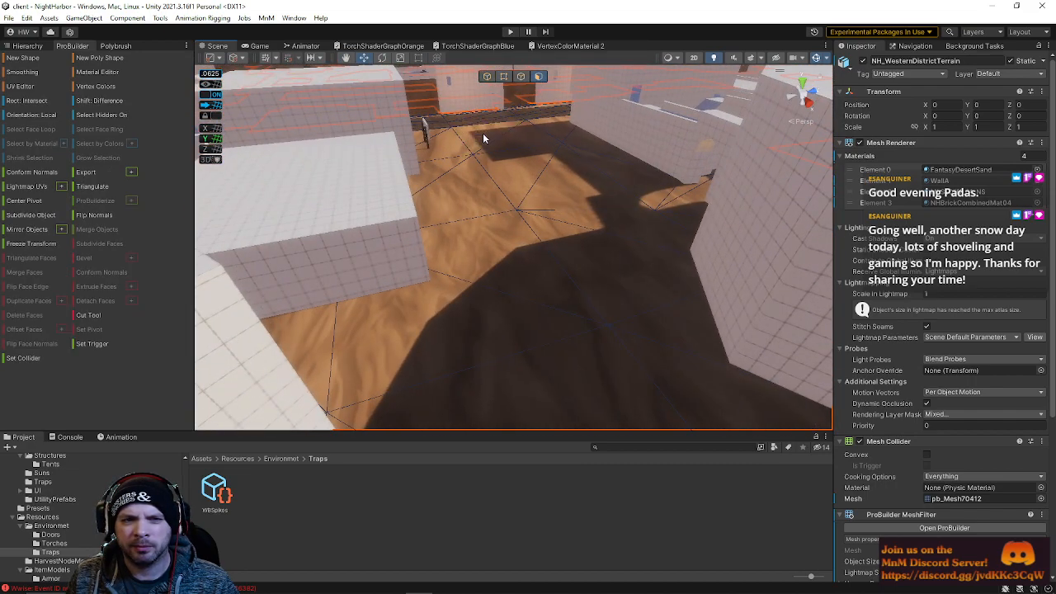
Select the sand terrain faces along the alley edge and shift them toward the adjacent wall
{"action": "left_click", "coordinate": [532, 185]}
{"action": "left_click", "coordinate": [584, 225], "text": "shift"}
{"action": "right_click_drag", "start_coordinate": [500, 320], "coordinate": [590, 241]}
{"action": "left_click", "coordinate": [537, 200], "text": "shift"}
{"action": "right_click_drag", "start_coordinate": [537, 201], "coordinate": [562, 257]}
{"action": "left_click", "coordinate": [538, 183]}
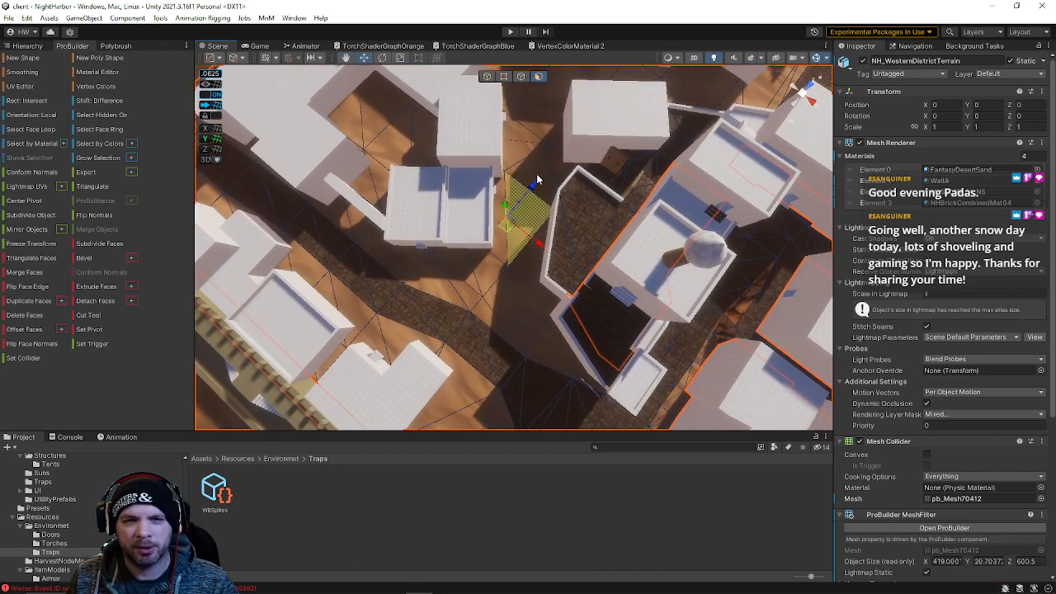
{"action": "left_click", "coordinate": [531, 270], "text": "shift"}
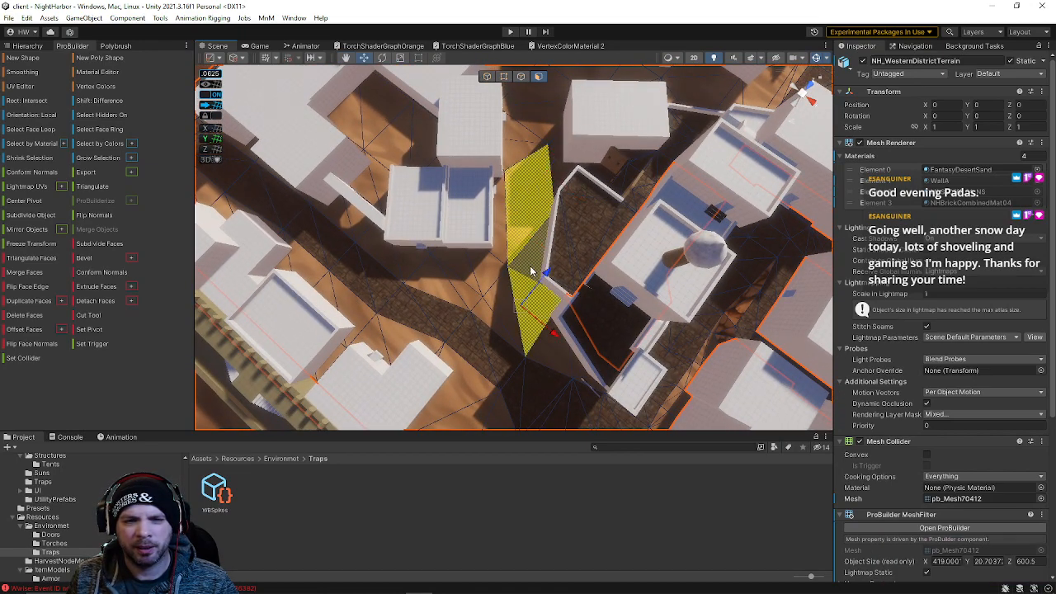
{"action": "left_click_drag", "start_coordinate": [590, 287], "coordinate": [571, 290]}
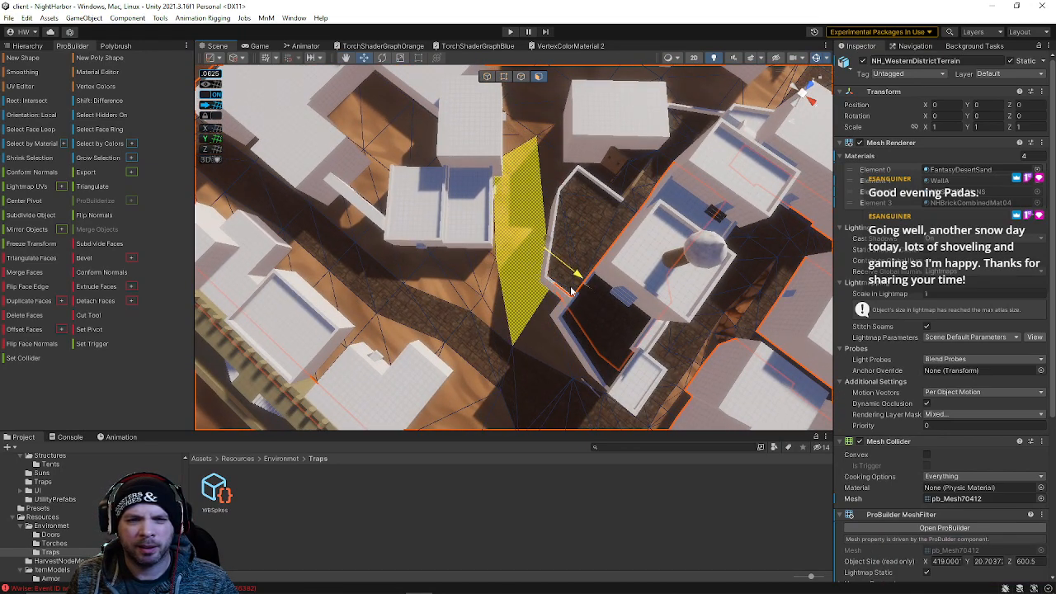
{"action": "right_click_drag", "start_coordinate": [557, 299], "coordinate": [548, 253]}
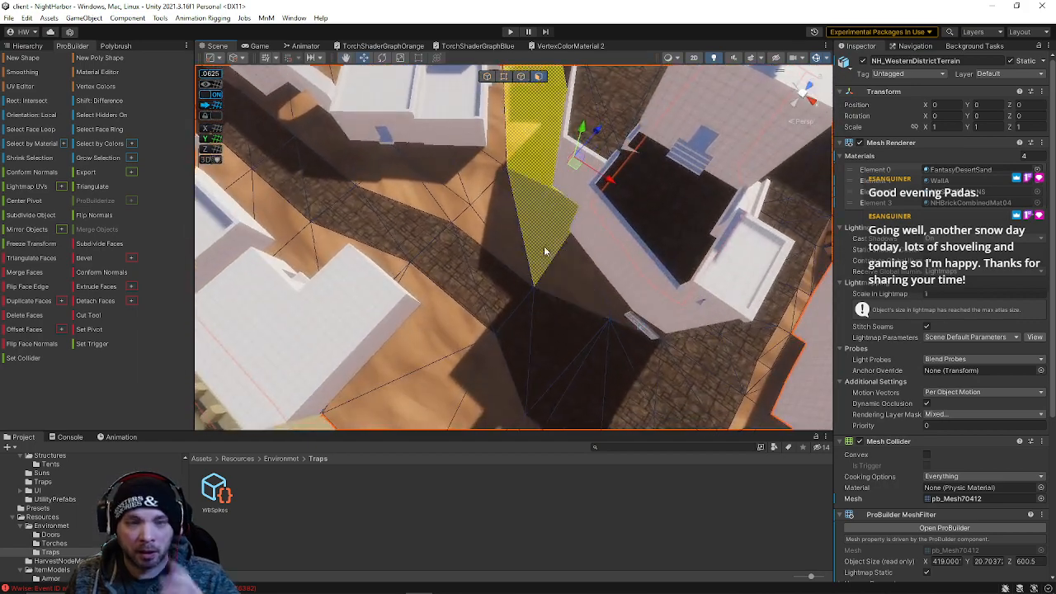
Drag the alley-edge vertex into line with the wall corner and return to object selection
{"action": "left_click", "coordinate": [505, 77]}
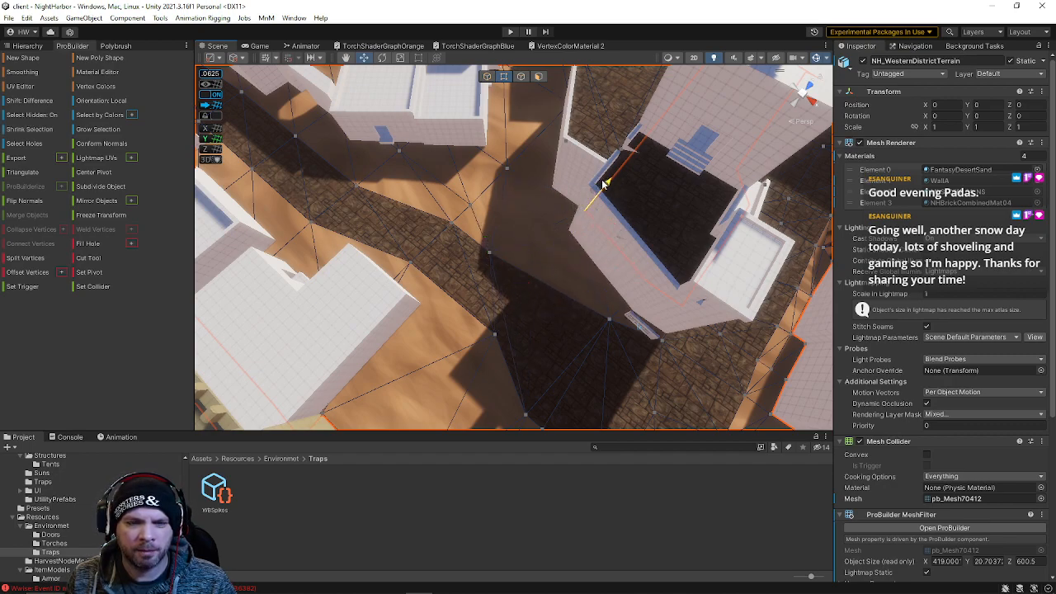
{"action": "right_click_drag", "start_coordinate": [535, 278], "coordinate": [469, 86]}
{"action": "left_click", "coordinate": [487, 77]}
Fly through the town to inspect the walled districts and the garrison area
{"action": "right_click_drag", "start_coordinate": [548, 171], "coordinate": [777, 94]}
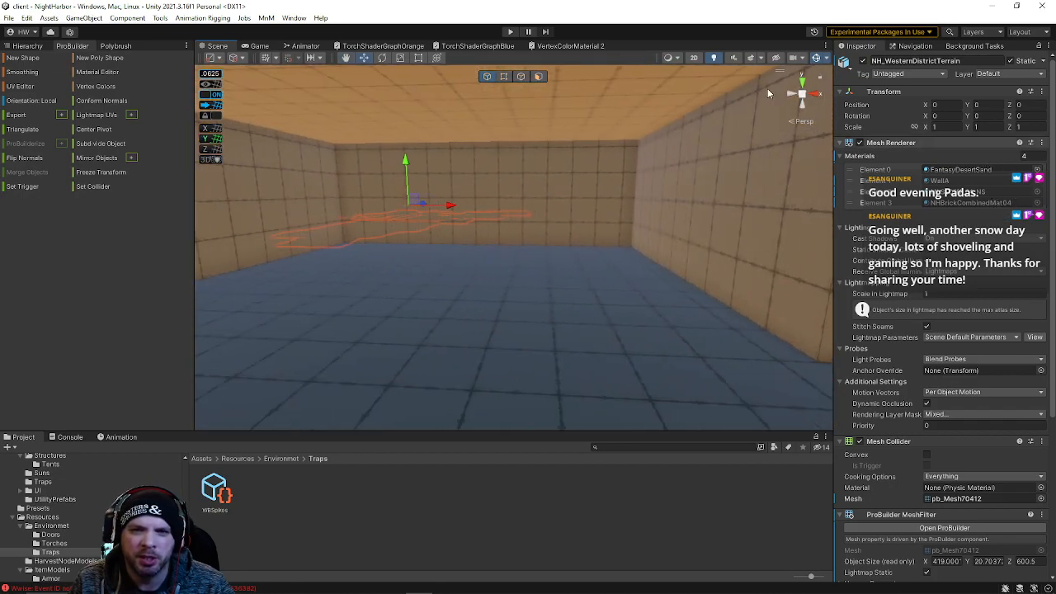
{"action": "left_click", "coordinate": [539, 79]}
{"action": "left_click", "coordinate": [528, 122]}
{"action": "right_click_drag", "start_coordinate": [542, 197], "coordinate": [321, 223]}
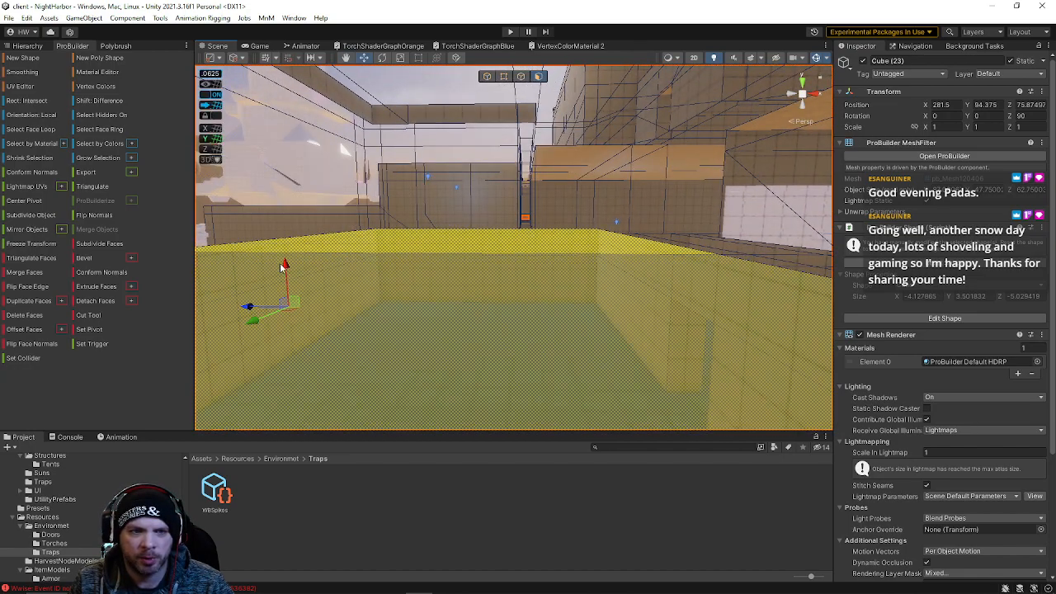
{"action": "left_click_drag", "start_coordinate": [279, 196], "coordinate": [260, 60]}
{"action": "right_click_drag", "start_coordinate": [260, 66], "coordinate": [361, 312]}
{"action": "right_click_drag", "start_coordinate": [678, 283], "coordinate": [421, 124]}
{"action": "right_click_drag", "start_coordinate": [482, 79], "coordinate": [404, 321]}
{"action": "left_click", "coordinate": [411, 289]}
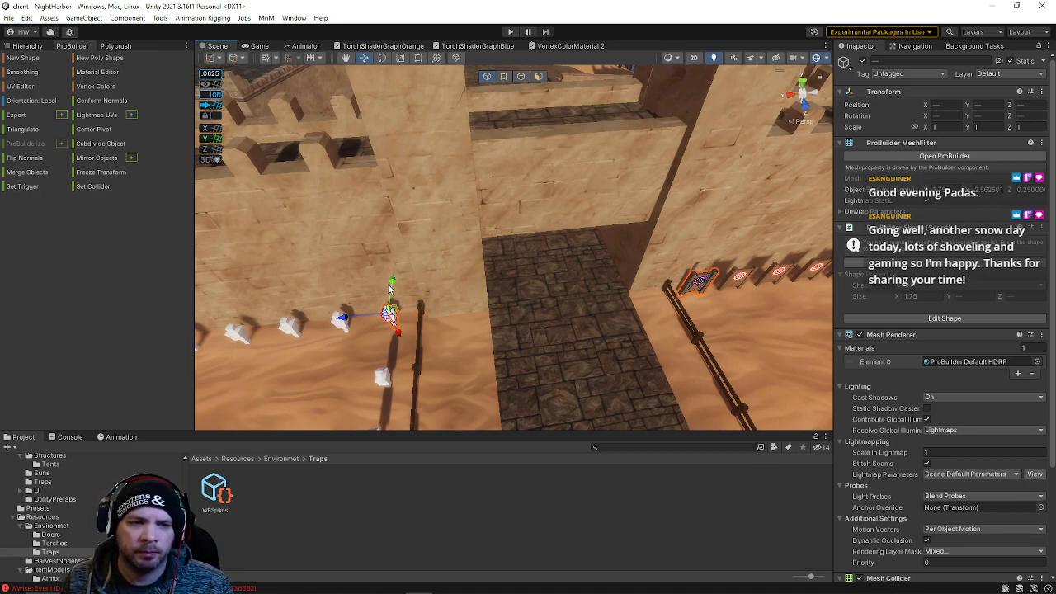
{"action": "key", "text": "s"}
{"action": "right_click_drag", "start_coordinate": [392, 106], "coordinate": [471, 296]}
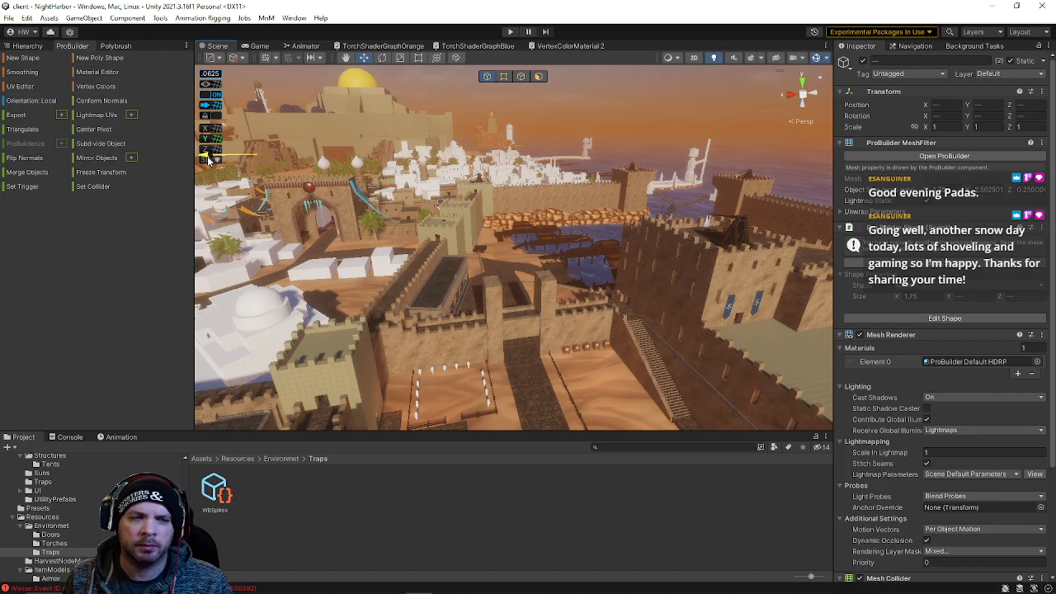
{"action": "key", "text": "f"}
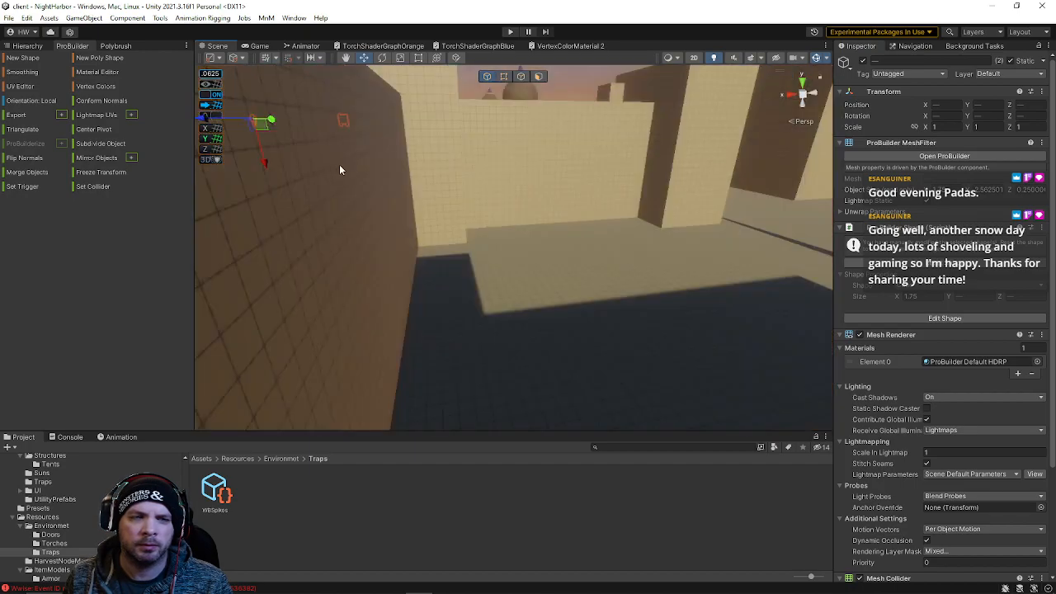
{"action": "key", "text": "a"}
{"action": "key", "text": "s"}
{"action": "right_click_drag", "start_coordinate": [447, 214], "coordinate": [539, 272]}
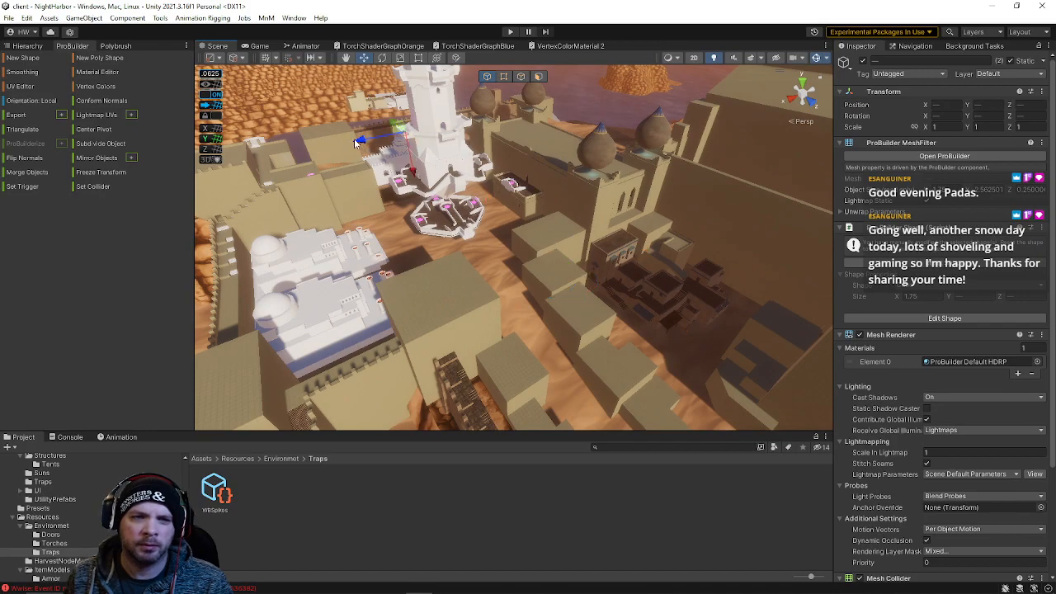
{"action": "right_click_drag", "start_coordinate": [244, 198], "coordinate": [956, 127]}
{"action": "key", "text": "w"}
{"action": "key", "text": "s"}
{"action": "left_click_drag", "start_coordinate": [484, 156], "coordinate": [719, 151]}
{"action": "middle_click_drag", "start_coordinate": [718, 151], "coordinate": [155, 67]}
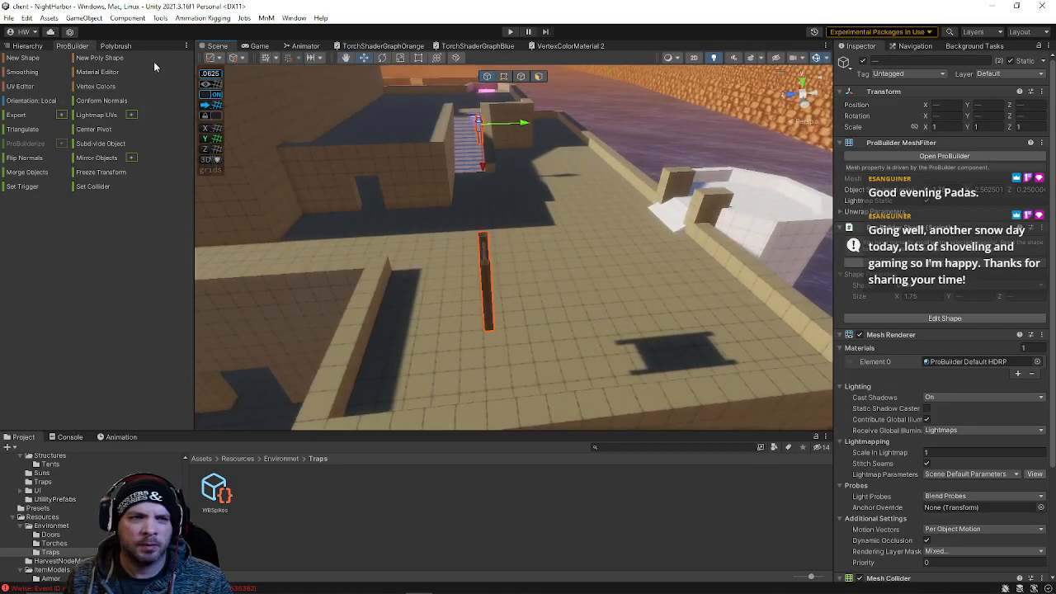
Open the Hierarchy and collapse the NightHarbor-Geo scene group
{"action": "left_click", "coordinate": [38, 46]}
{"action": "scroll", "coordinate": [90, 290], "scroll_direction": "up", "scroll_amount": 12}
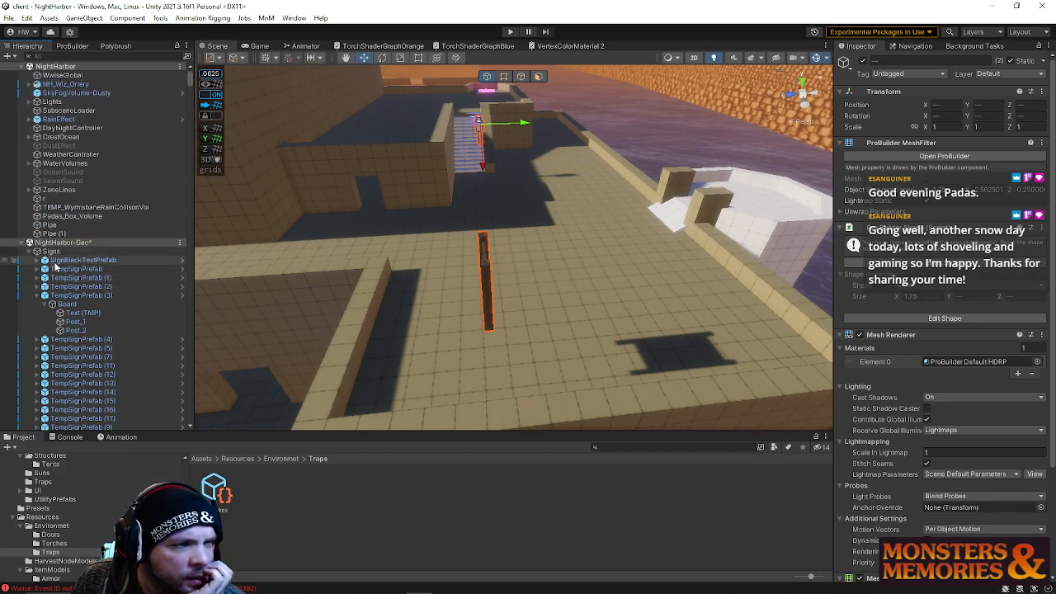
{"action": "scroll", "coordinate": [54, 264], "scroll_direction": "down", "scroll_amount": 3}
{"action": "left_click", "coordinate": [24, 144]}
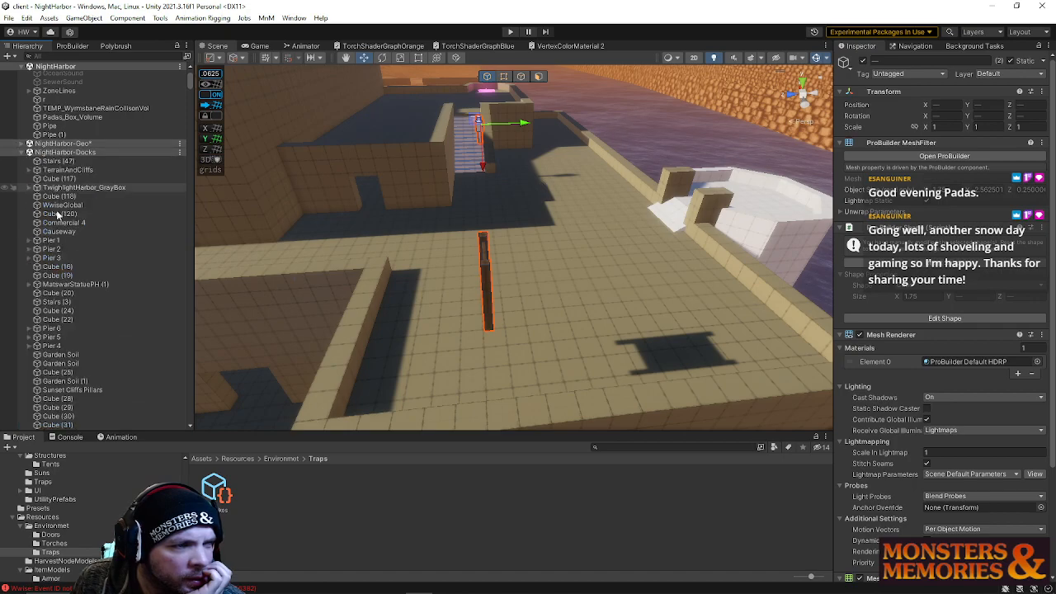
{"action": "scroll", "coordinate": [70, 264], "scroll_direction": "down", "scroll_amount": 10}
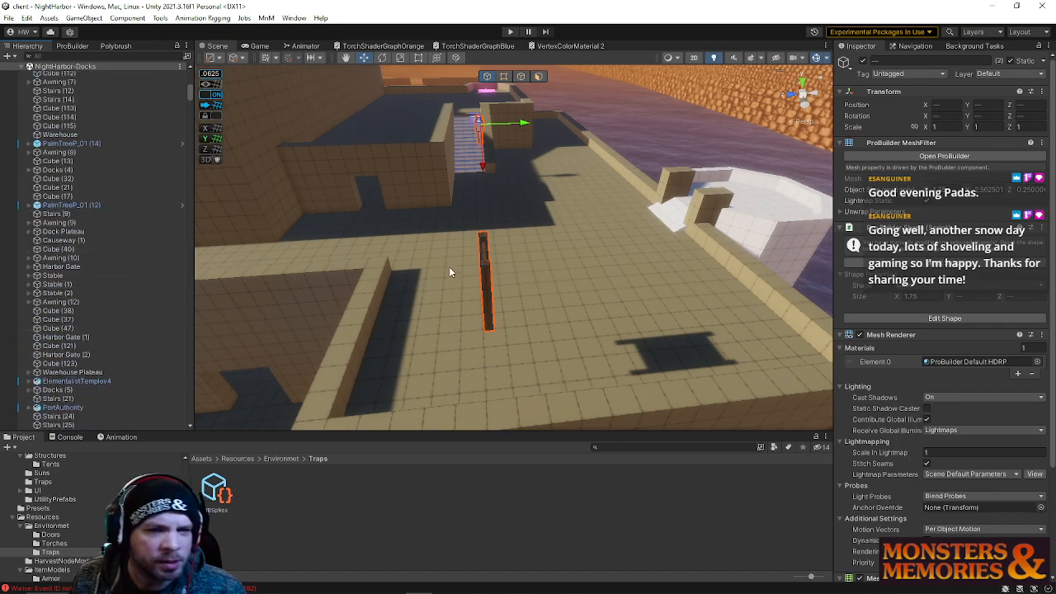
Select the stair block in the garrison to locate it in the Hierarchy
{"action": "left_click", "coordinate": [481, 271]}
{"action": "left_click", "coordinate": [486, 269]}
{"action": "right_click_drag", "start_coordinate": [487, 269], "coordinate": [466, 205]}
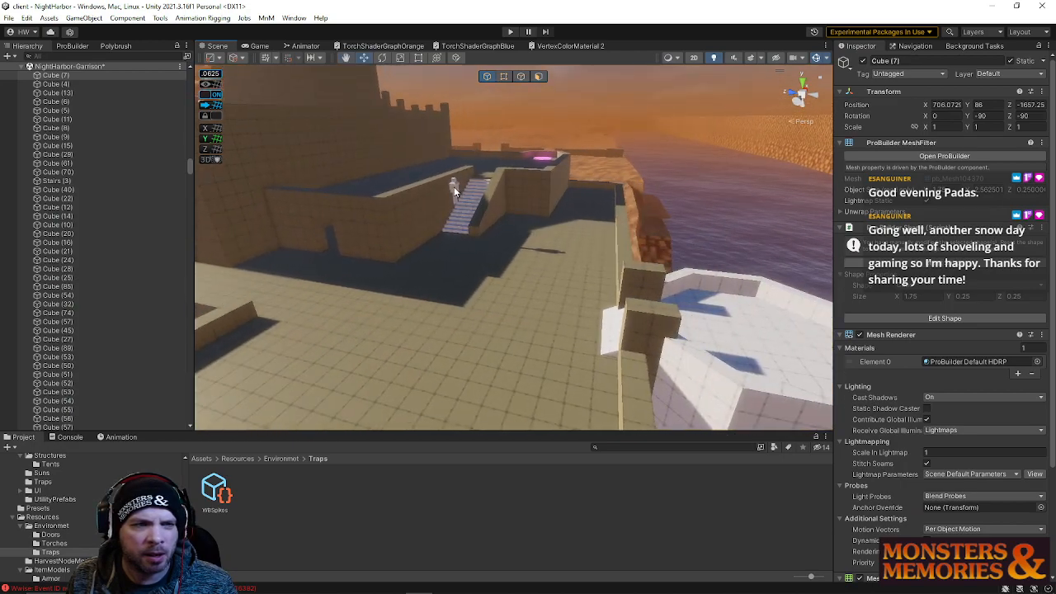
{"action": "left_click", "coordinate": [453, 186], "text": "shift"}
{"action": "scroll", "coordinate": [74, 304], "scroll_direction": "down", "scroll_amount": 8}
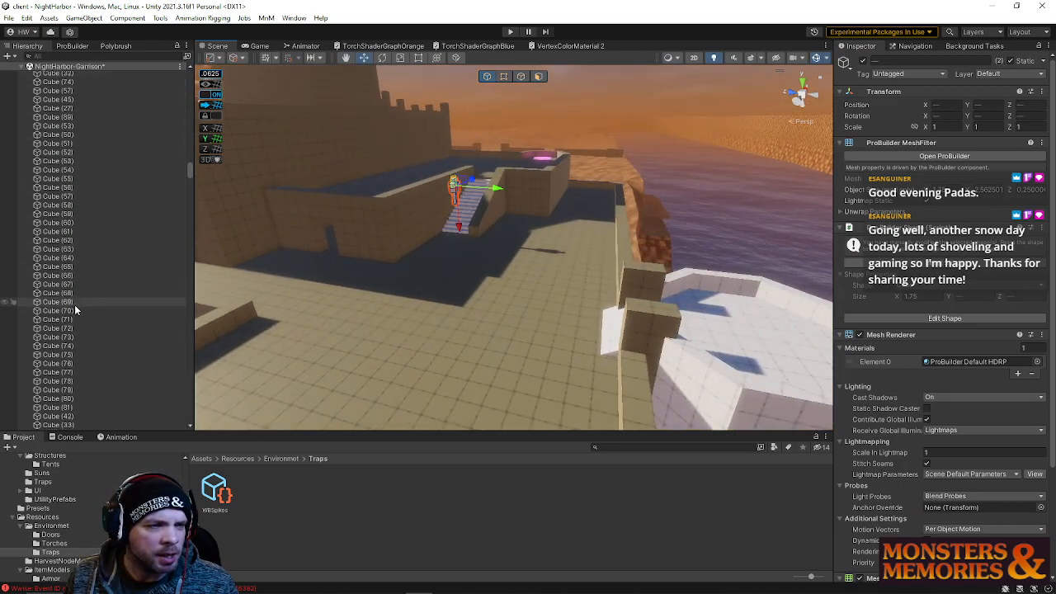
Collapse the expanded scene groups, including TheBends, WestNewbieYard, NorthNewbieYard, Necropolis and HighPointTerrace
{"action": "left_click_drag", "start_coordinate": [191, 171], "coordinate": [186, 417]}
{"action": "scroll", "coordinate": [186, 417], "scroll_direction": "up", "scroll_amount": 2}
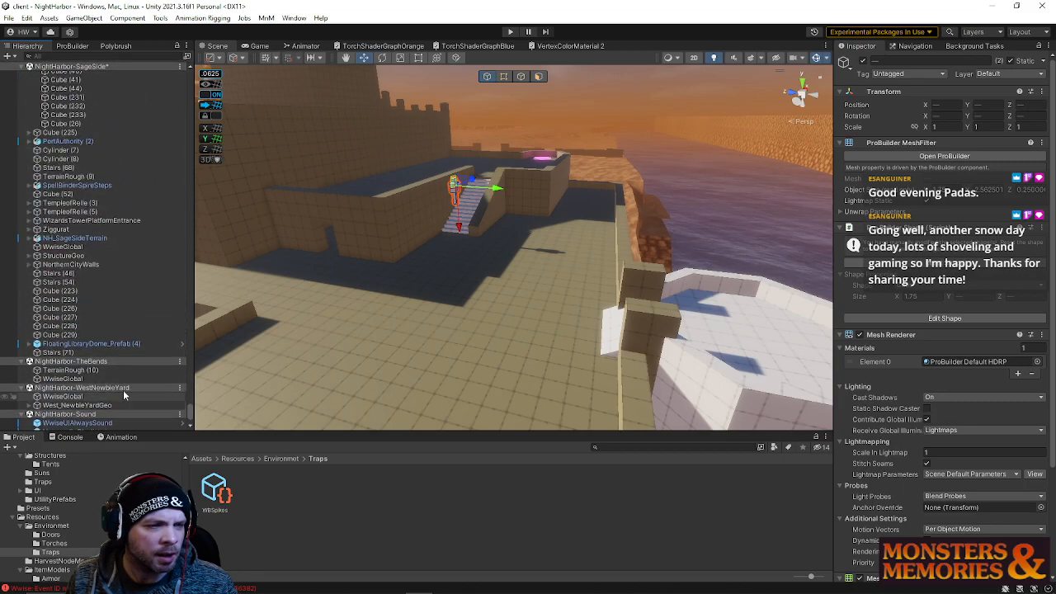
{"action": "left_click", "coordinate": [24, 362]}
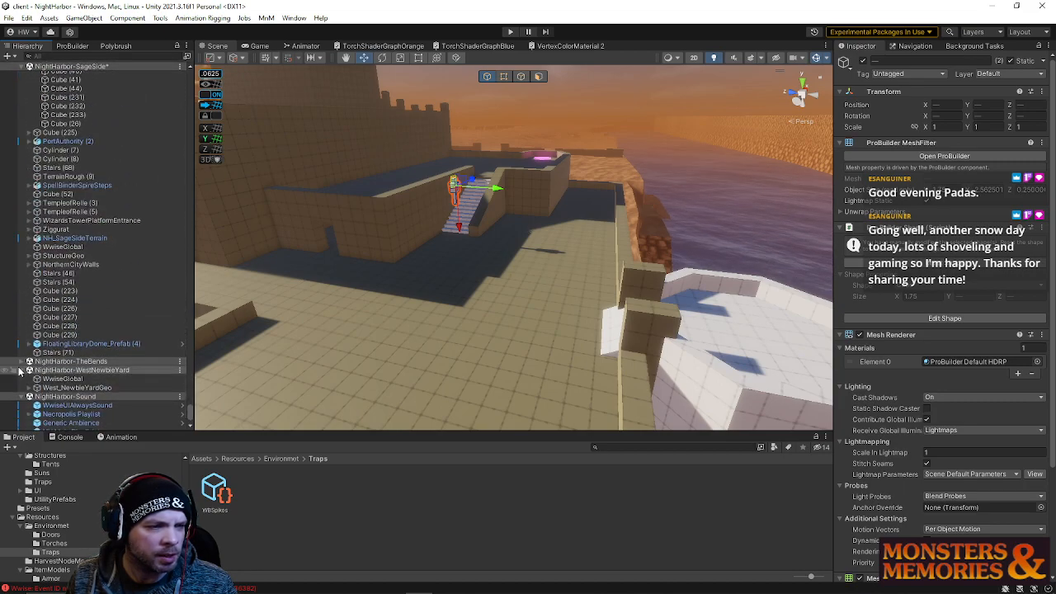
{"action": "left_click", "coordinate": [22, 371]}
{"action": "scroll", "coordinate": [25, 381], "scroll_direction": "up", "scroll_amount": 12}
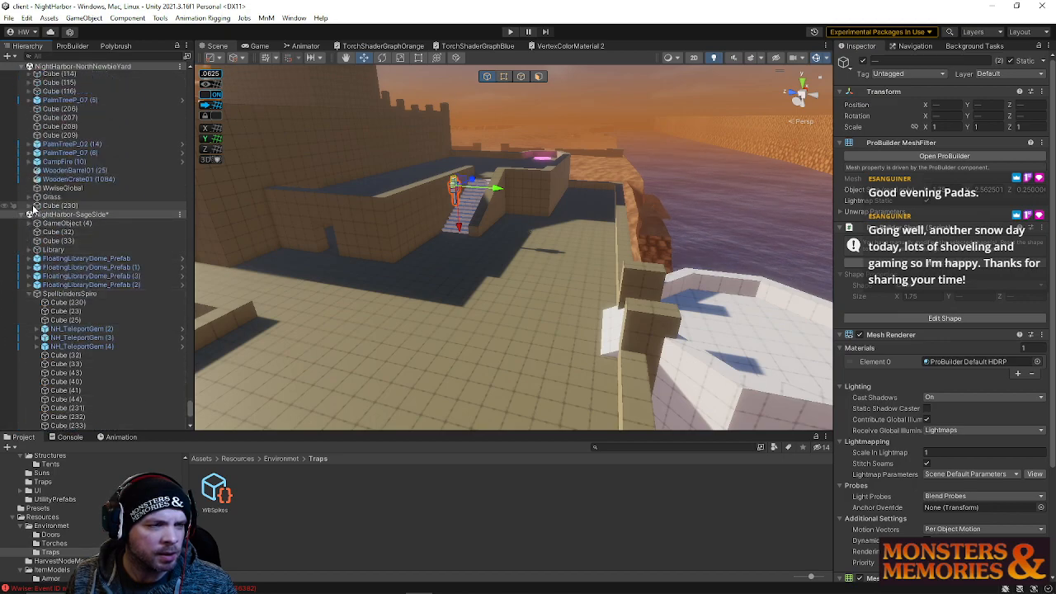
{"action": "scroll", "coordinate": [33, 212], "scroll_direction": "up", "scroll_amount": 15}
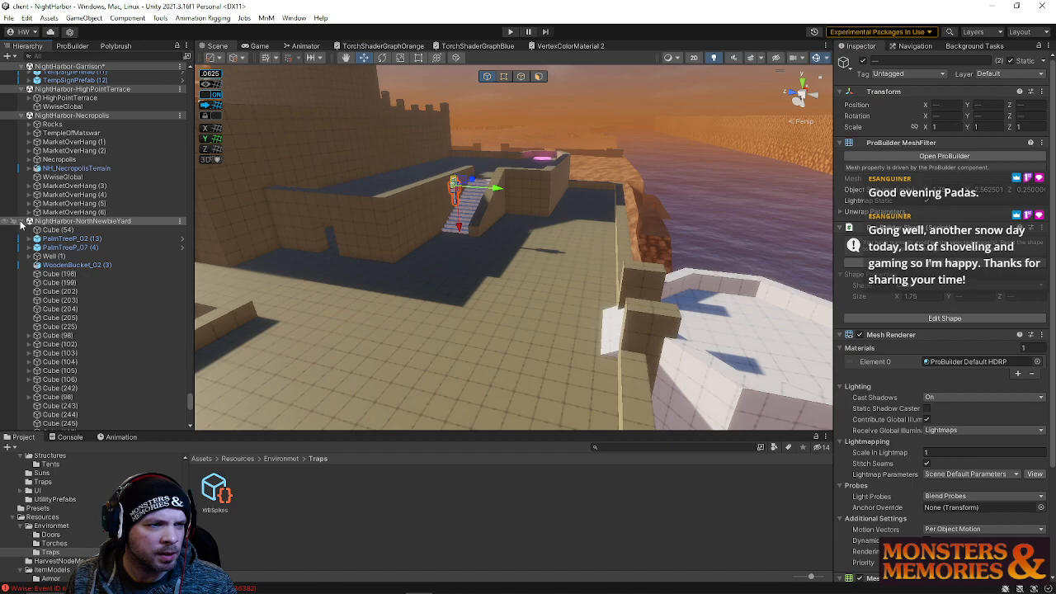
{"action": "left_click", "coordinate": [21, 222]}
{"action": "left_click", "coordinate": [22, 115]}
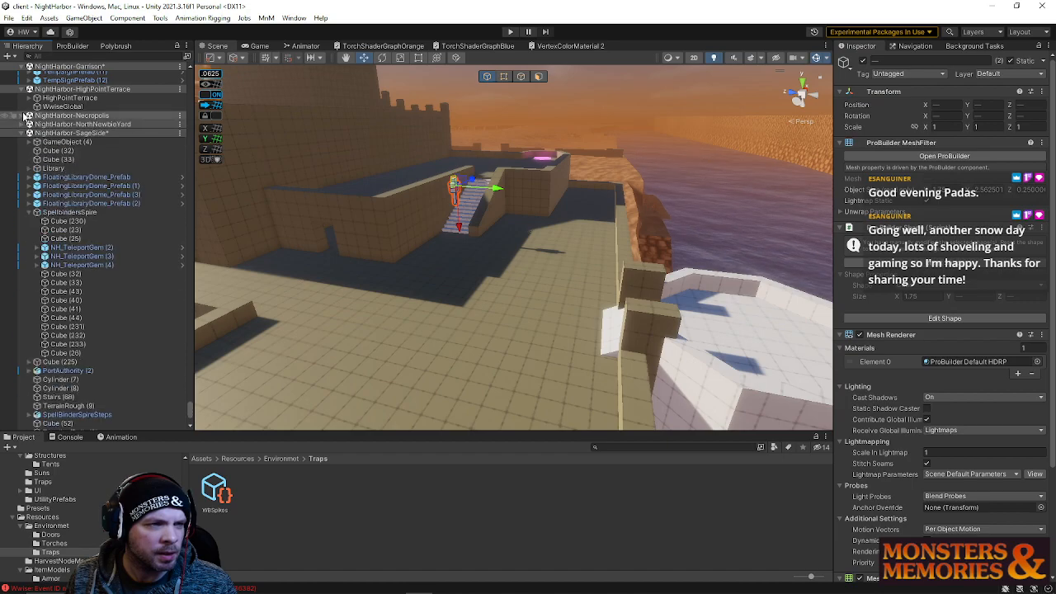
{"action": "left_click", "coordinate": [23, 90]}
{"action": "scroll", "coordinate": [47, 215], "scroll_direction": "up", "scroll_amount": 20}
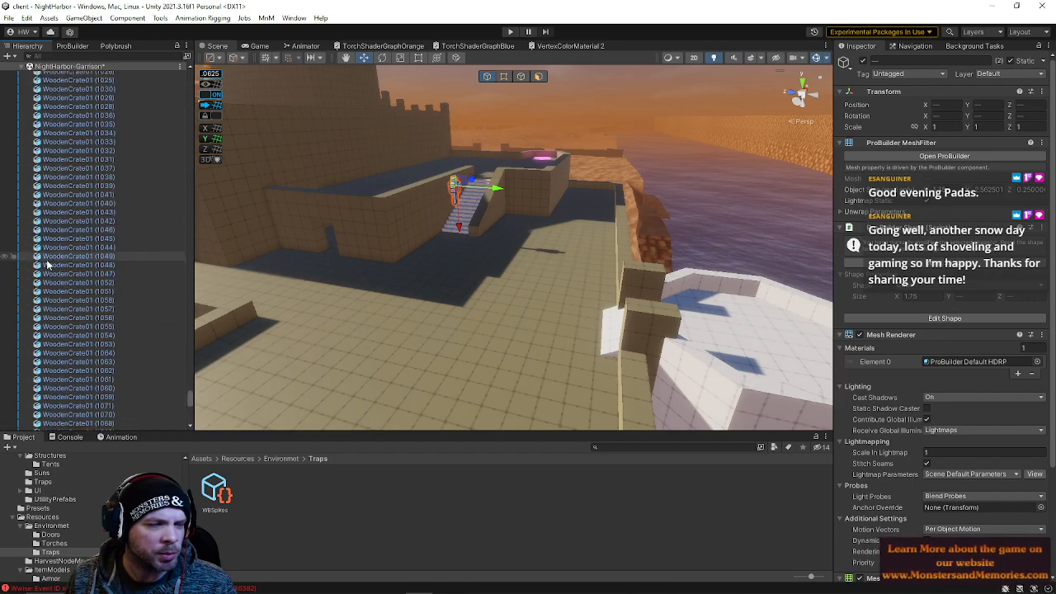
{"action": "scroll", "coordinate": [47, 264], "scroll_direction": "up", "scroll_amount": 5}
Scroll through the NightHarbor-Garrison object list in the Hierarchy
{"action": "left_click_drag", "start_coordinate": [185, 389], "coordinate": [200, 166]}
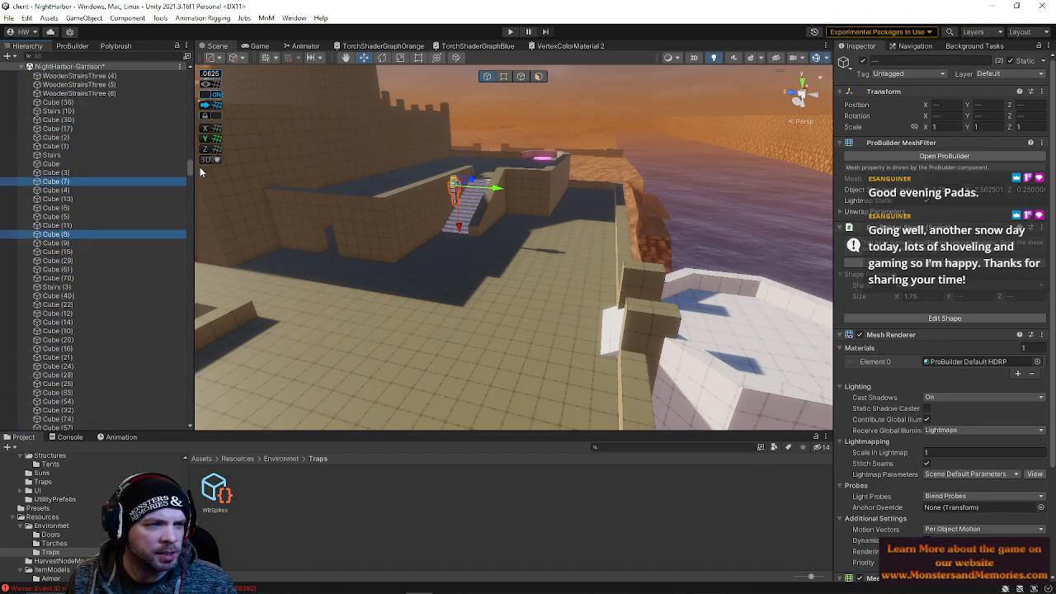
{"action": "left_click_drag", "start_coordinate": [90, 179], "coordinate": [141, 429]}
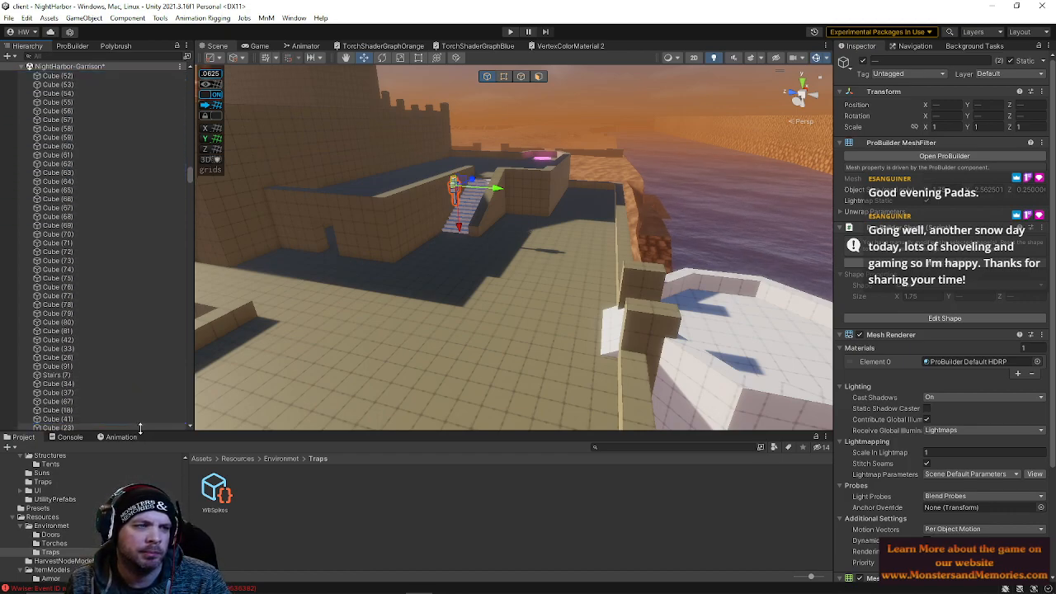
{"action": "mouse_move", "coordinate": [144, 437]}
{"action": "left_mouse_down"}
{"action": "mouse_move", "coordinate": [141, 428]}
{"action": "mouse_move", "coordinate": [143, 437]}
{"action": "left_mouse_up"}
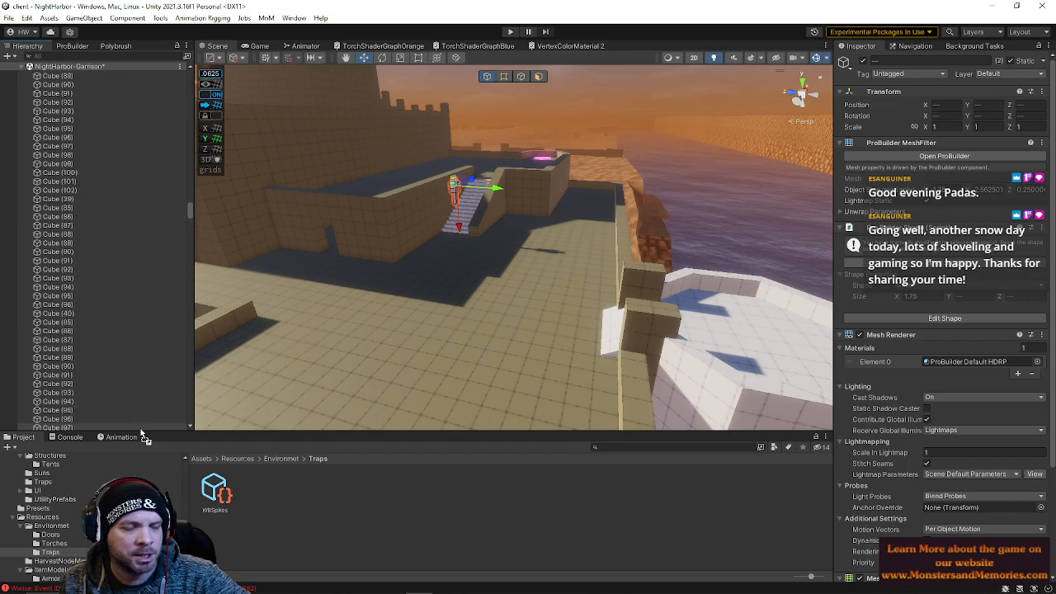
{"action": "left_click_drag", "start_coordinate": [140, 428], "coordinate": [141, 433]}
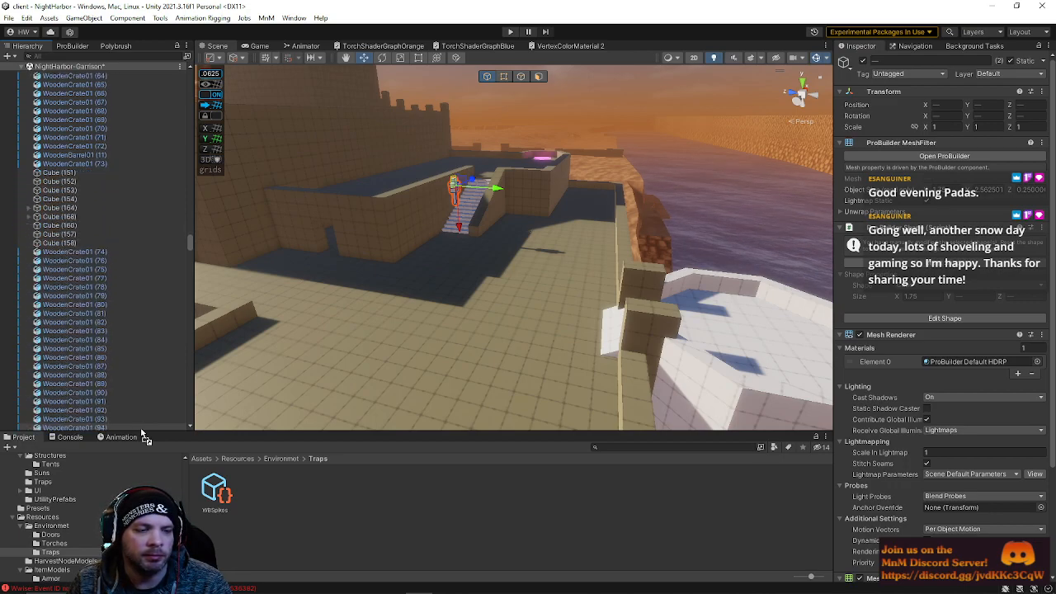
{"action": "left_click_drag", "start_coordinate": [141, 429], "coordinate": [145, 438]}
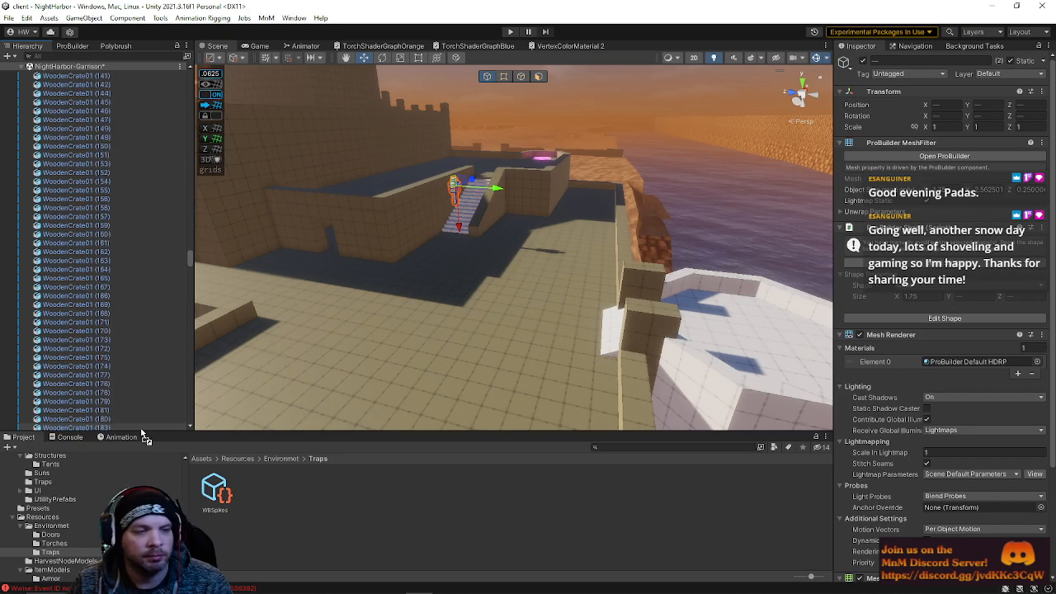
{"action": "left_click_drag", "start_coordinate": [142, 434], "coordinate": [142, 434]}
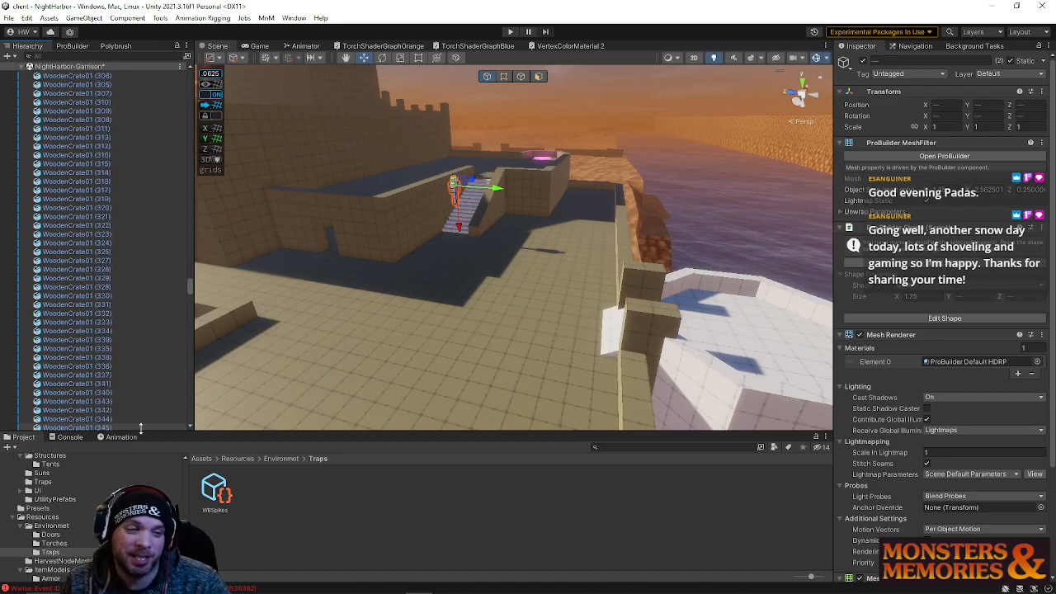
{"action": "left_click_drag", "start_coordinate": [141, 434], "coordinate": [142, 434]}
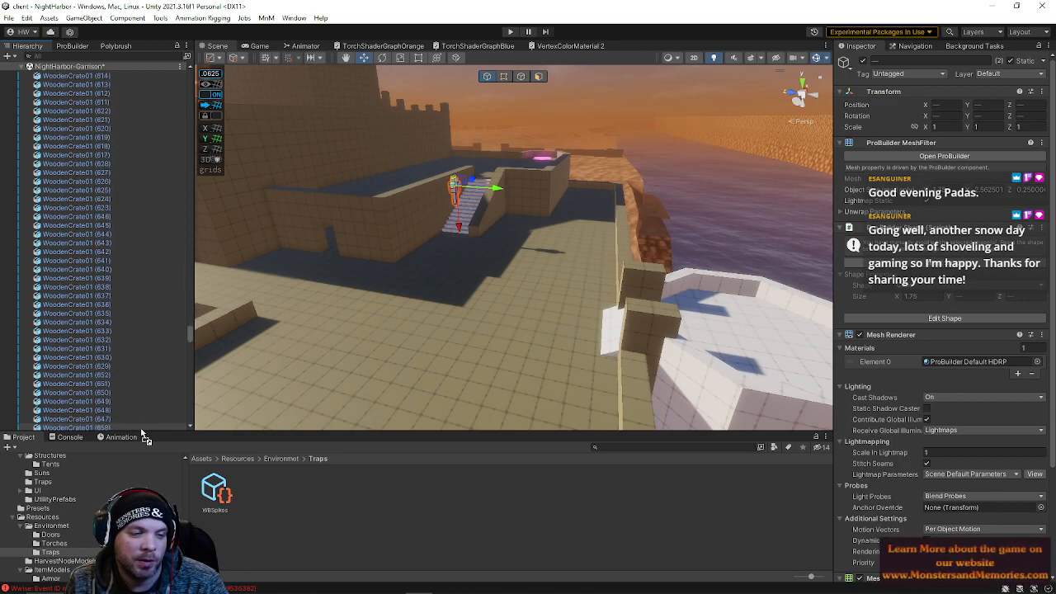
Select the bullseye target board on the garrison roof and set its Y rotation to -90
{"action": "left_click_drag", "start_coordinate": [141, 429], "coordinate": [142, 432]}
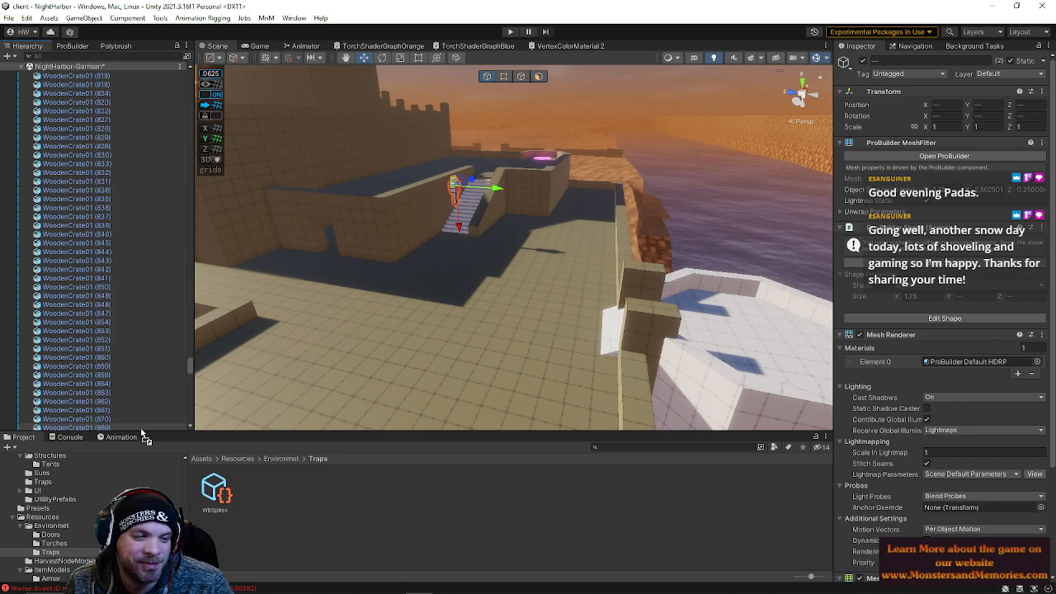
{"action": "left_click_drag", "start_coordinate": [141, 432], "coordinate": [105, 333]}
{"action": "right_click_drag", "start_coordinate": [504, 316], "coordinate": [404, 310]}
{"action": "left_click", "coordinate": [405, 303]}
{"action": "left_click_drag", "start_coordinate": [371, 289], "coordinate": [725, 286]}
{"action": "right_click_drag", "start_coordinate": [725, 286], "coordinate": [813, 278]}
{"action": "key", "text": "e"}
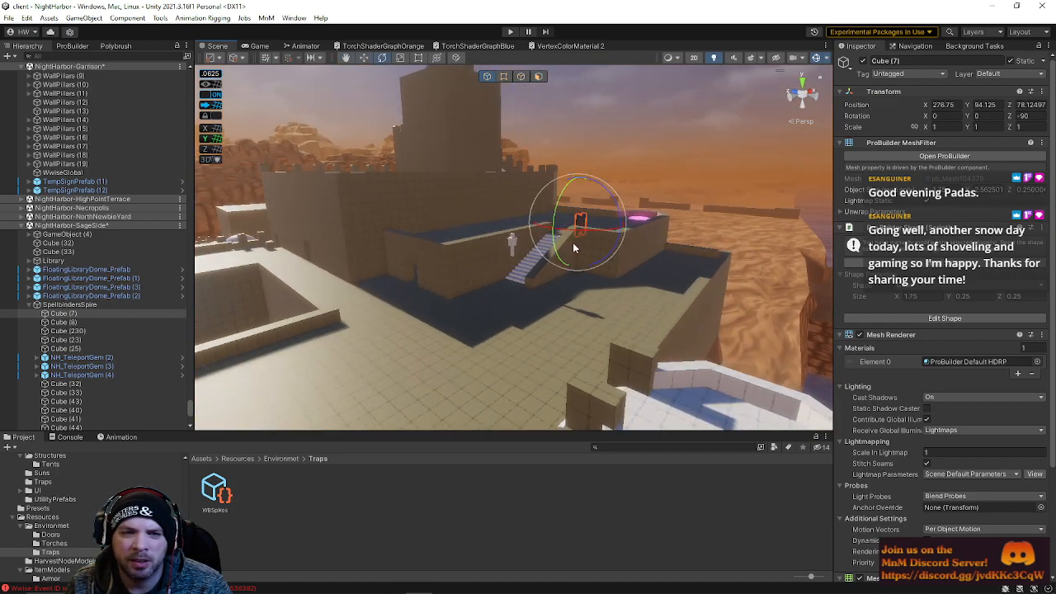
{"action": "left_click_drag", "start_coordinate": [584, 237], "coordinate": [747, 238]}
{"action": "left_click", "coordinate": [989, 116]}
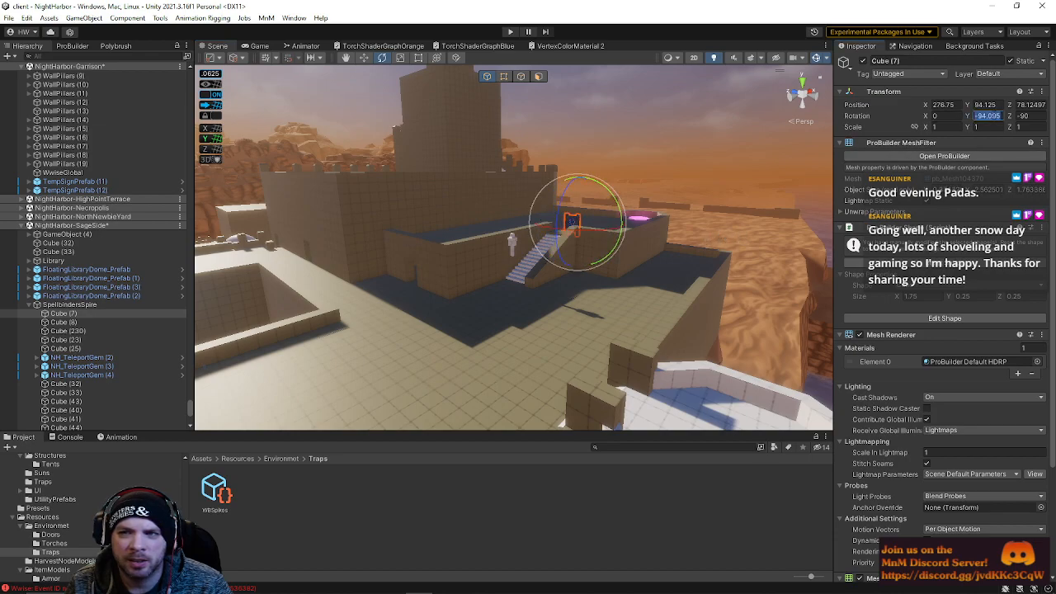
{"action": "type", "text": "-90"}
{"action": "key", "text": "Return"}
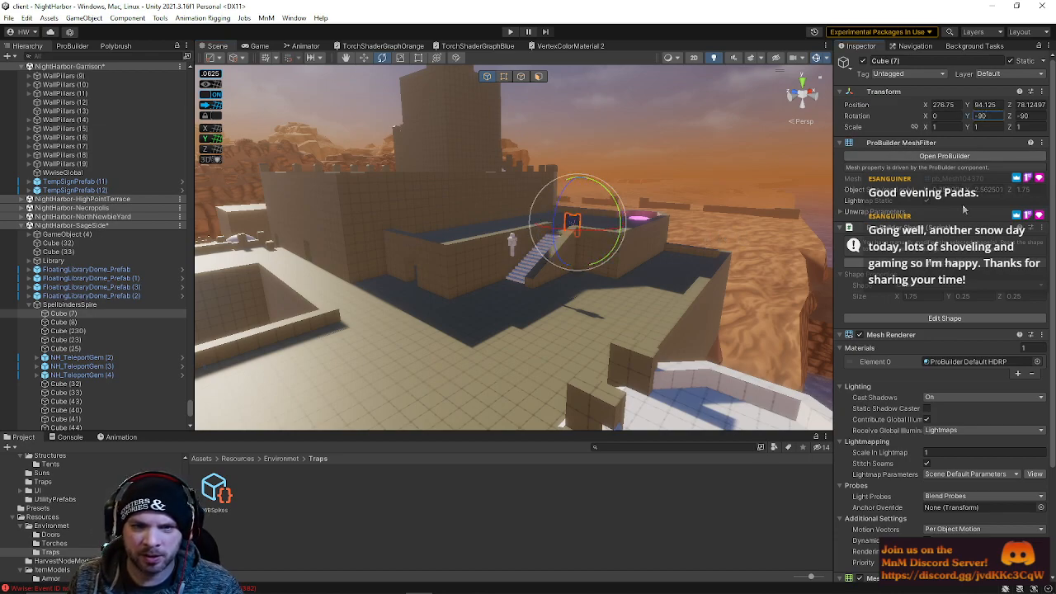
Move the target board against the roof yard's wall
{"action": "key", "text": "w"}
{"action": "left_click_drag", "start_coordinate": [624, 228], "coordinate": [719, 257]}
{"action": "key", "text": "d"}
{"action": "right_click_drag", "start_coordinate": [720, 257], "coordinate": [534, 259]}
{"action": "left_click_drag", "start_coordinate": [493, 263], "coordinate": [702, 262]}
{"action": "left_click_drag", "start_coordinate": [710, 302], "coordinate": [701, 346]}
{"action": "right_click_drag", "start_coordinate": [700, 346], "coordinate": [718, 280]}
{"action": "left_click_drag", "start_coordinate": [700, 258], "coordinate": [667, 256]}
{"action": "key", "text": "equal"}
{"action": "right_click_drag", "start_coordinate": [669, 270], "coordinate": [675, 277]}
{"action": "key", "text": "s"}
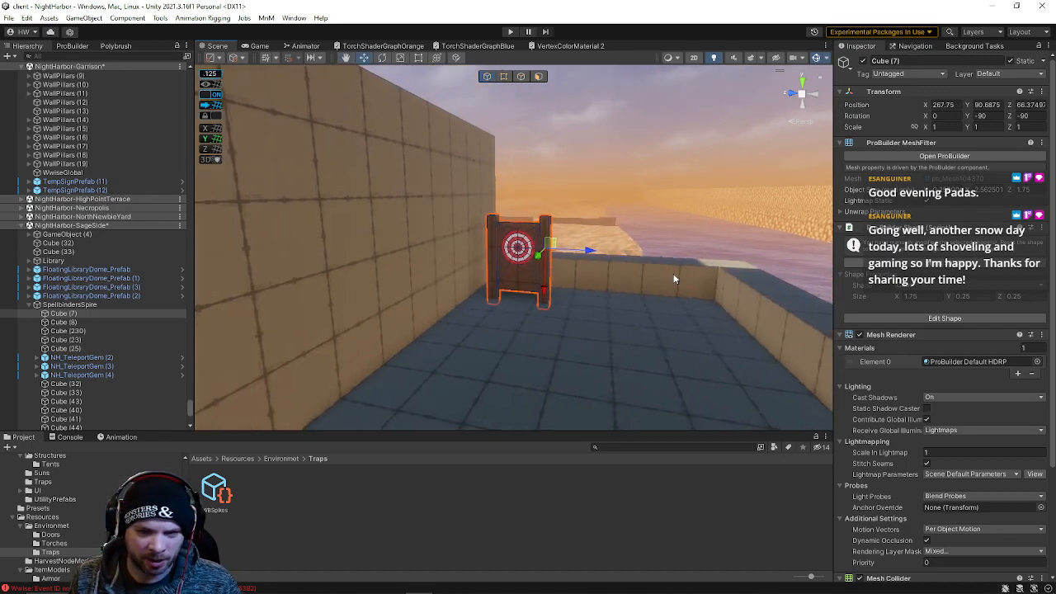
Duplicate the target board and place the copy beside the original along the wall
{"action": "key", "text": "ctrl+d"}
{"action": "left_click_drag", "start_coordinate": [588, 256], "coordinate": [737, 256]}
{"action": "left_click", "coordinate": [522, 261]}
{"action": "left_click_drag", "start_coordinate": [560, 256], "coordinate": [621, 250]}
{"action": "left_click", "coordinate": [611, 253]}
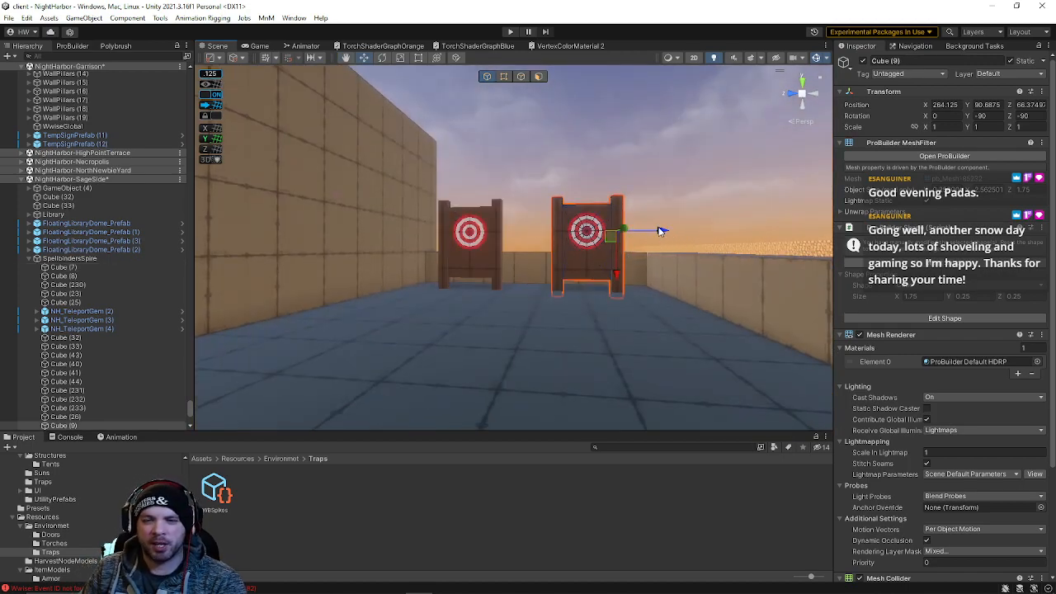
{"action": "left_click_drag", "start_coordinate": [660, 234], "coordinate": [649, 233]}
Select the humanoid training dummy and set its Y rotation to 90
{"action": "right_click_drag", "start_coordinate": [649, 233], "coordinate": [579, 225]}
{"action": "left_click", "coordinate": [510, 209]}
{"action": "left_click_drag", "start_coordinate": [457, 185], "coordinate": [436, 293]}
{"action": "key", "text": "e"}
{"action": "left_click", "coordinate": [996, 116]}
{"action": "type", "text": "0"}
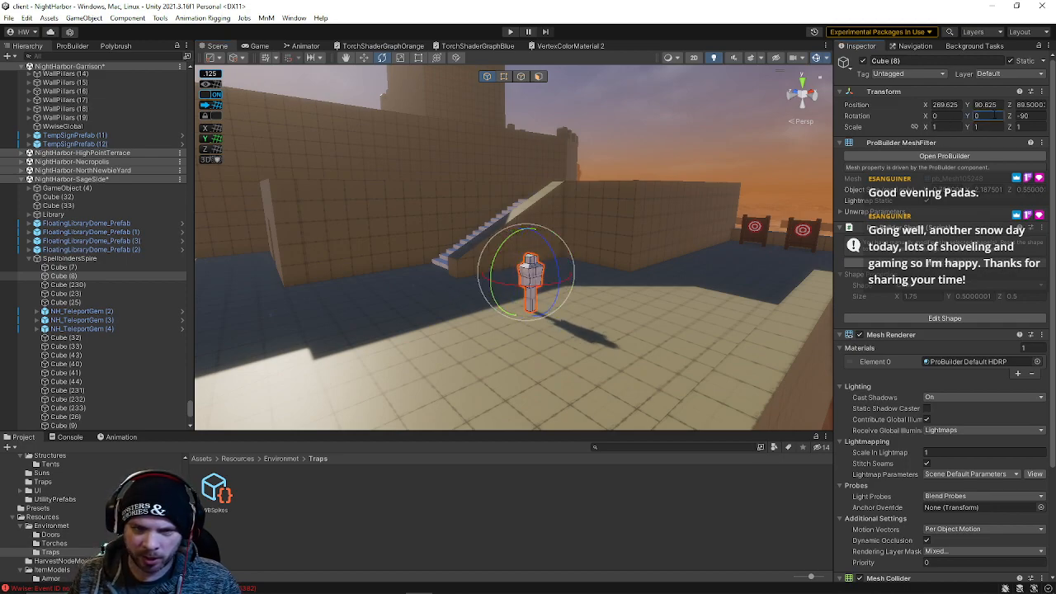
{"action": "type", "text": "90"}
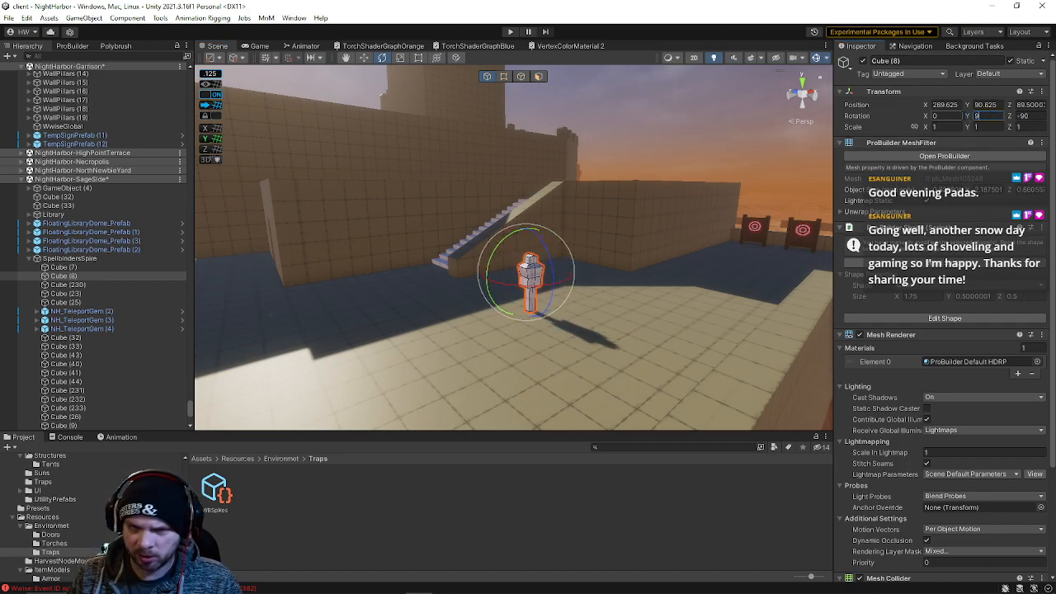
{"action": "right_click_drag", "start_coordinate": [528, 303], "coordinate": [519, 304]}
Move the training dummy up against the roof wall
{"action": "key", "text": "w"}
{"action": "left_click_drag", "start_coordinate": [561, 269], "coordinate": [645, 249]}
{"action": "right_click_drag", "start_coordinate": [646, 250], "coordinate": [686, 274]}
{"action": "key", "text": "w"}
{"action": "left_click_drag", "start_coordinate": [712, 243], "coordinate": [649, 291]}
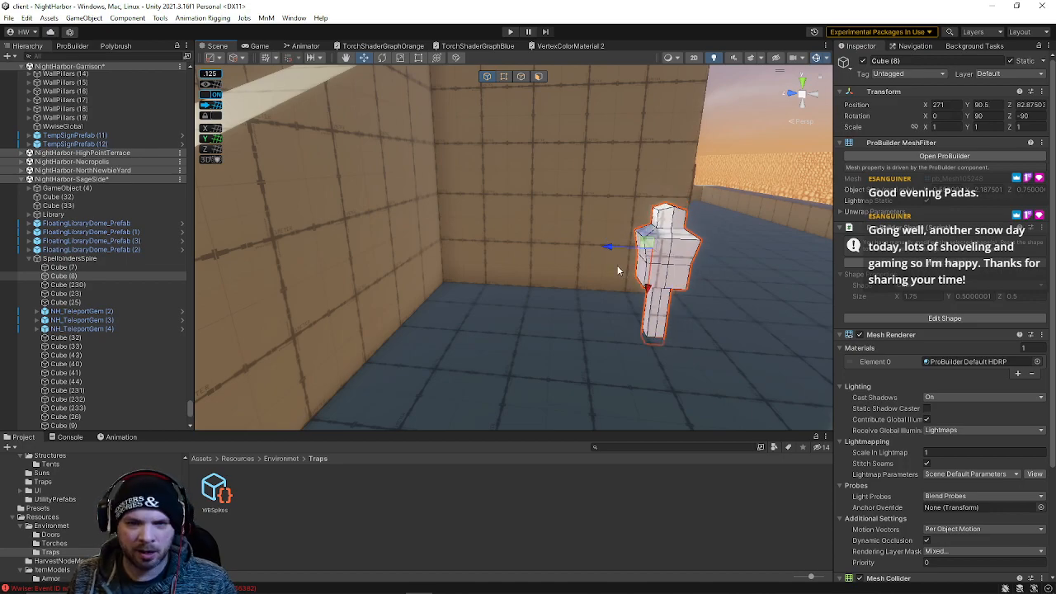
Duplicate the training dummy and move the copy further along the wall
{"action": "key", "text": "ctrl+d"}
{"action": "left_click_drag", "start_coordinate": [608, 246], "coordinate": [435, 245]}
{"action": "right_click_drag", "start_coordinate": [593, 280], "coordinate": [528, 291]}
{"action": "key", "text": "s"}
{"action": "left_click", "coordinate": [565, 251], "text": "shift"}
{"action": "right_click_drag", "start_coordinate": [600, 273], "coordinate": [440, 300]}
Duplicate the dummies again and position the copies across the roof yard
{"action": "key", "text": "ctrl+d"}
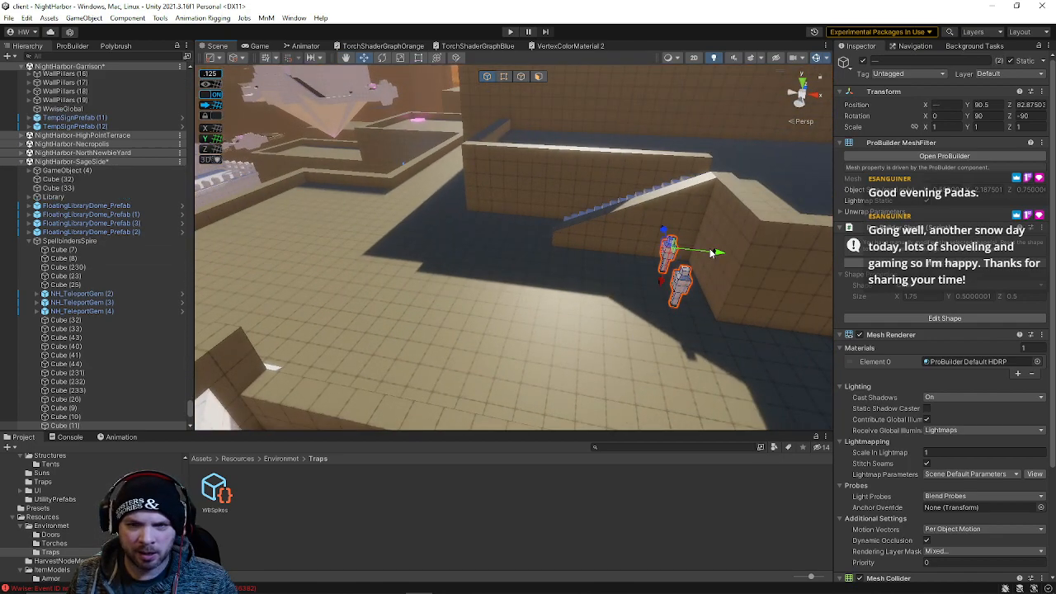
{"action": "left_click_drag", "start_coordinate": [701, 282], "coordinate": [464, 244]}
{"action": "right_click_drag", "start_coordinate": [503, 249], "coordinate": [669, 225]}
{"action": "left_click_drag", "start_coordinate": [617, 327], "coordinate": [397, 266]}
{"action": "left_click_drag", "start_coordinate": [420, 322], "coordinate": [484, 199]}
{"action": "right_click_drag", "start_coordinate": [485, 198], "coordinate": [455, 228]}
{"action": "left_click_drag", "start_coordinate": [472, 260], "coordinate": [450, 314]}
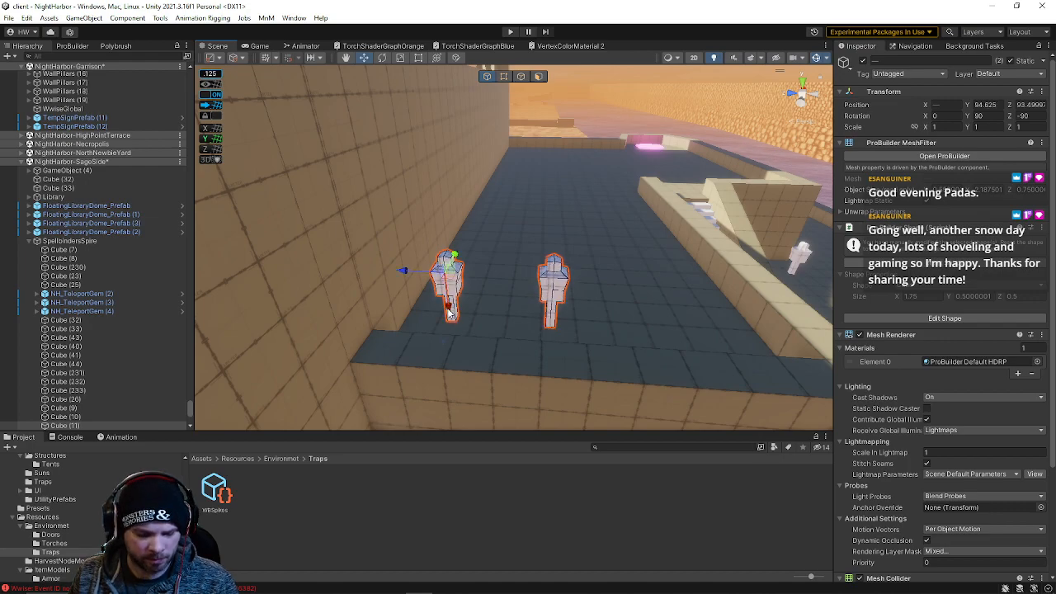
Duplicate a dummy, delete the extra copy, and space three dummies evenly in a row
{"action": "key", "text": "ctrl+d"}
{"action": "left_click_drag", "start_coordinate": [412, 275], "coordinate": [507, 297]}
{"action": "left_click", "coordinate": [552, 290]}
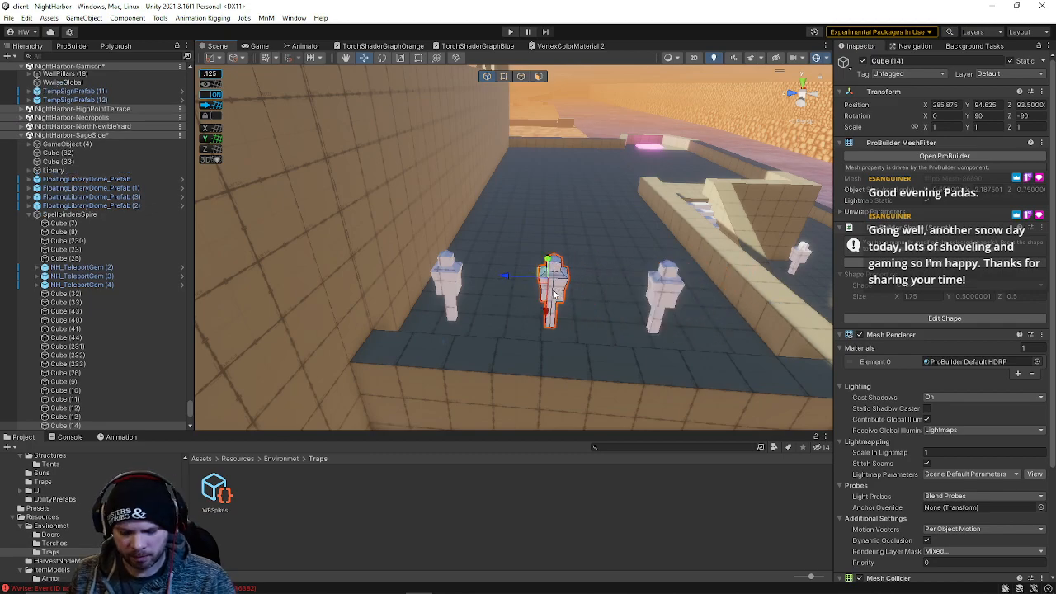
{"action": "key", "text": "Delete"}
{"action": "left_click", "coordinate": [448, 285]}
{"action": "left_click", "coordinate": [553, 290], "text": "shift"}
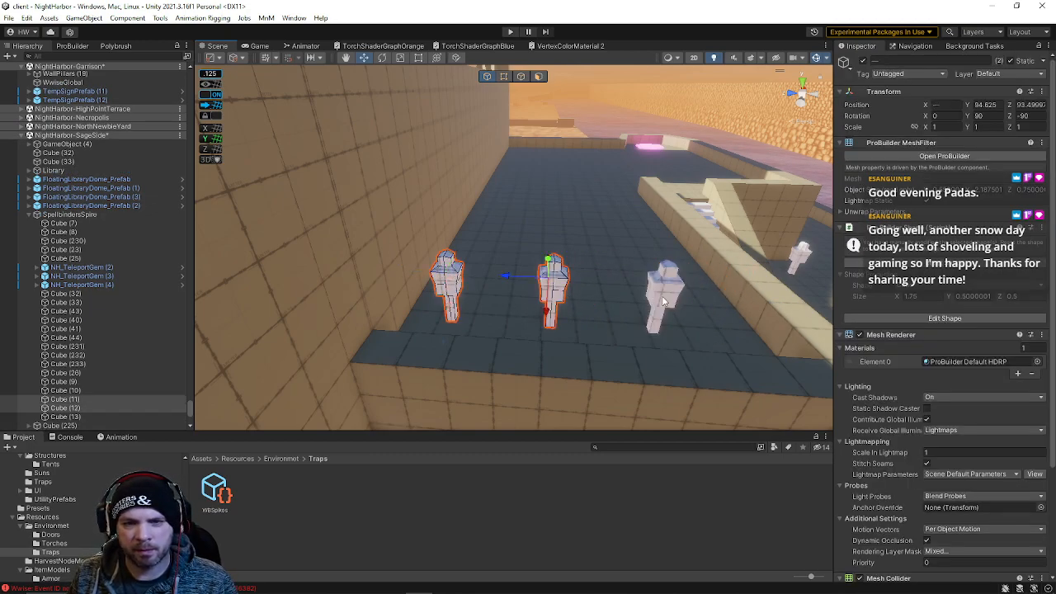
{"action": "left_click", "coordinate": [665, 293], "text": "shift"}
{"action": "left_click_drag", "start_coordinate": [618, 284], "coordinate": [646, 288]}
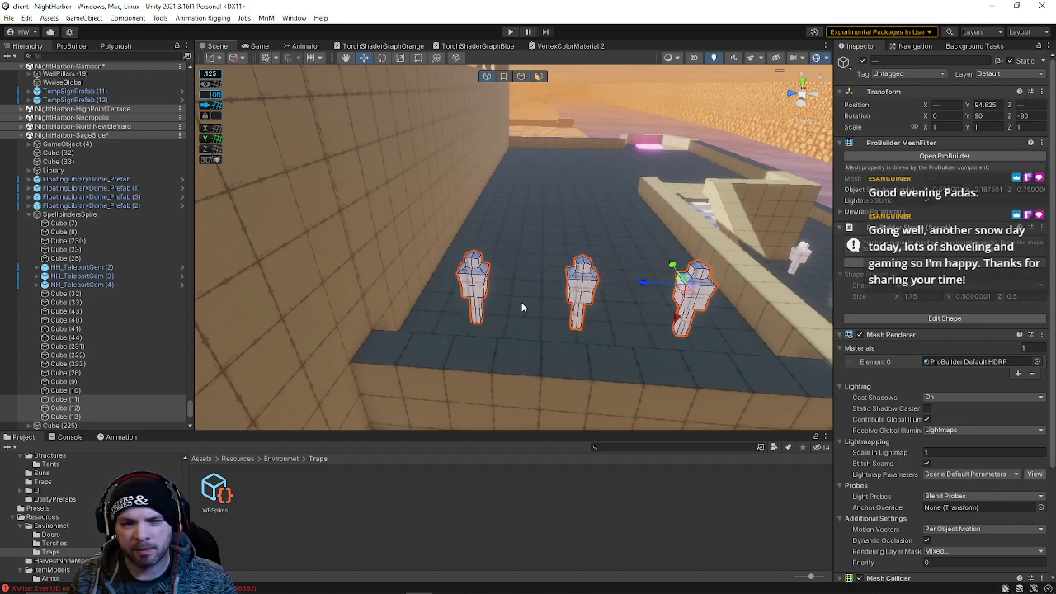
Select the three dummies and move them together toward the low wall
{"action": "left_click", "coordinate": [473, 287]}
{"action": "left_click", "coordinate": [582, 293]}
{"action": "left_click", "coordinate": [690, 301]}
{"action": "left_click_drag", "start_coordinate": [650, 288], "coordinate": [458, 247]}
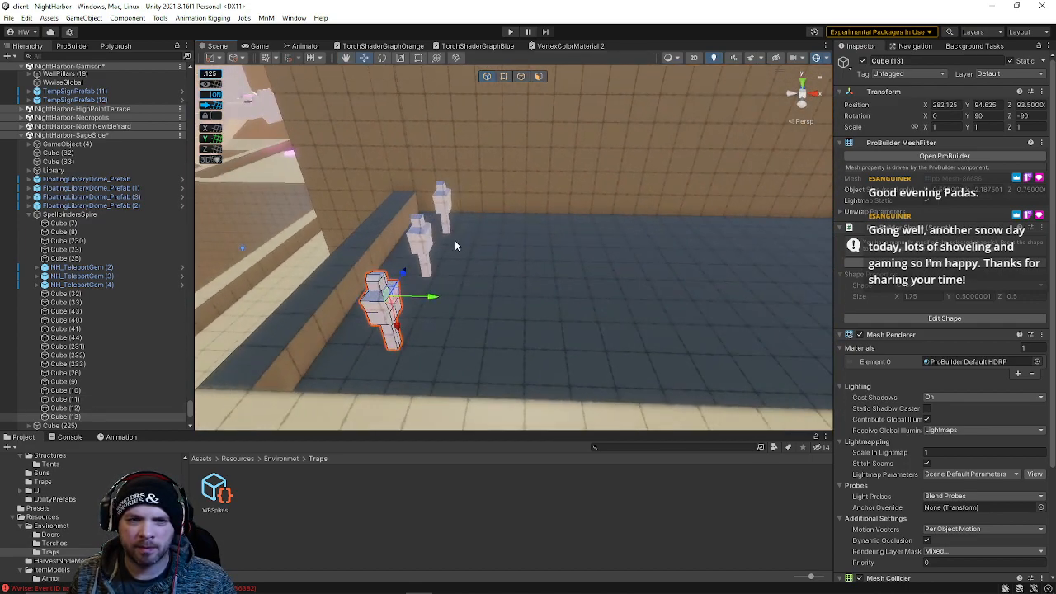
Duplicate a dummy and delete the stray extra copies
{"action": "left_click", "coordinate": [444, 216], "text": "shift"}
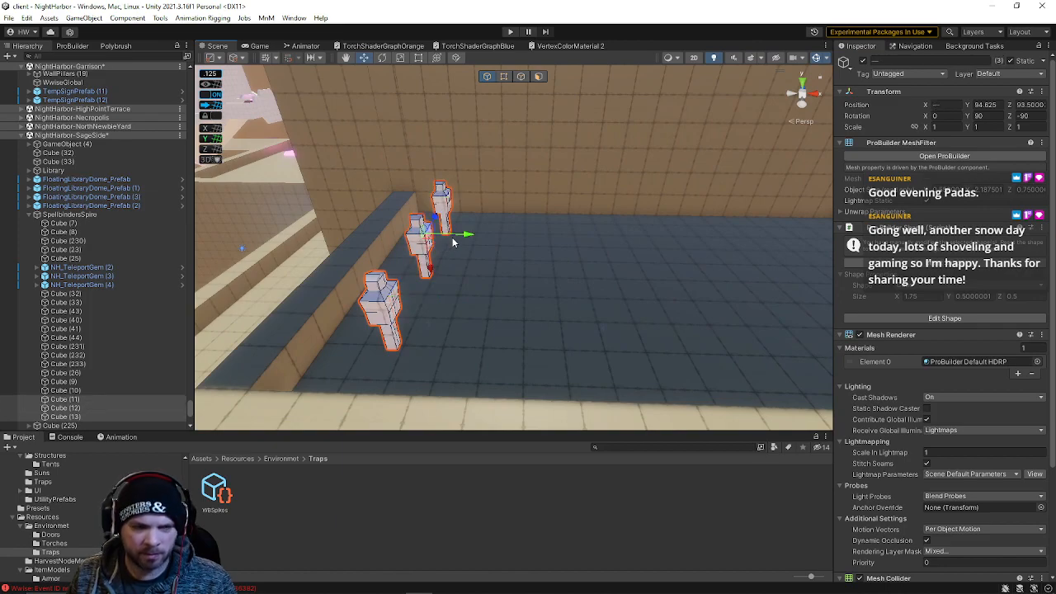
{"action": "key", "text": "ctrl+d"}
{"action": "left_click_drag", "start_coordinate": [484, 236], "coordinate": [720, 241]}
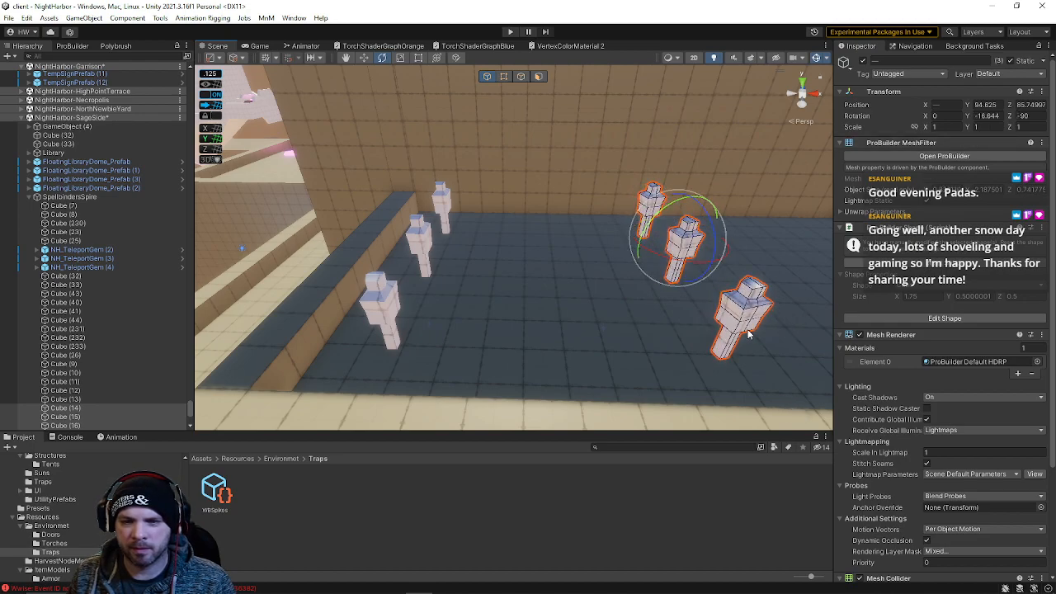
{"action": "key", "text": "Delete"}
{"action": "left_click", "coordinate": [685, 239]}
{"action": "key", "text": "Delete"}
Move the remaining duplicated dummy out onto the open roof floor
{"action": "left_click", "coordinate": [654, 207]}
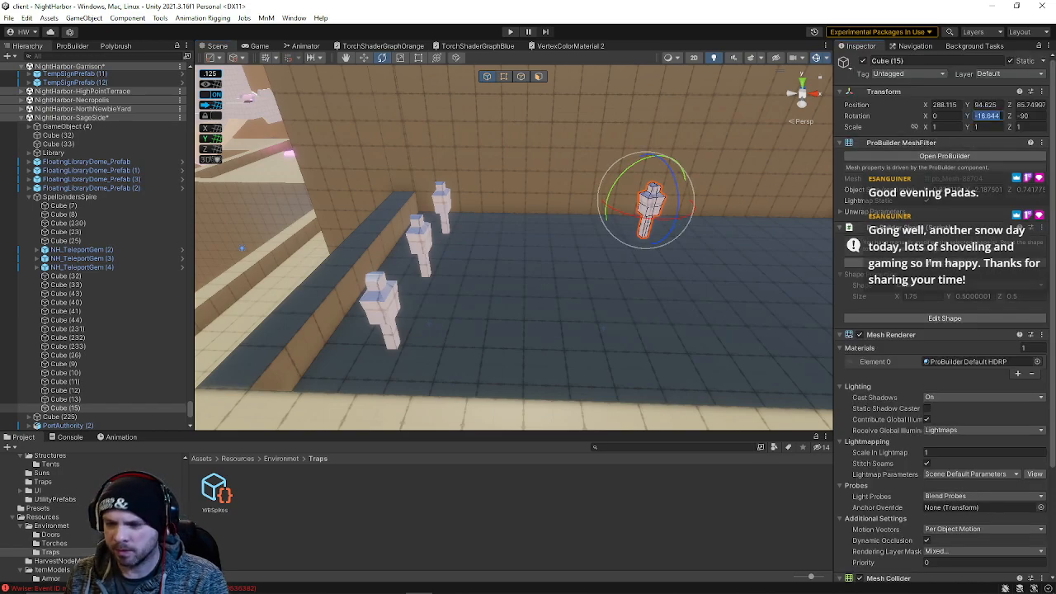
{"action": "right_click_drag", "start_coordinate": [630, 209], "coordinate": [621, 273]}
{"action": "key", "text": "d"}
{"action": "key", "text": "w"}
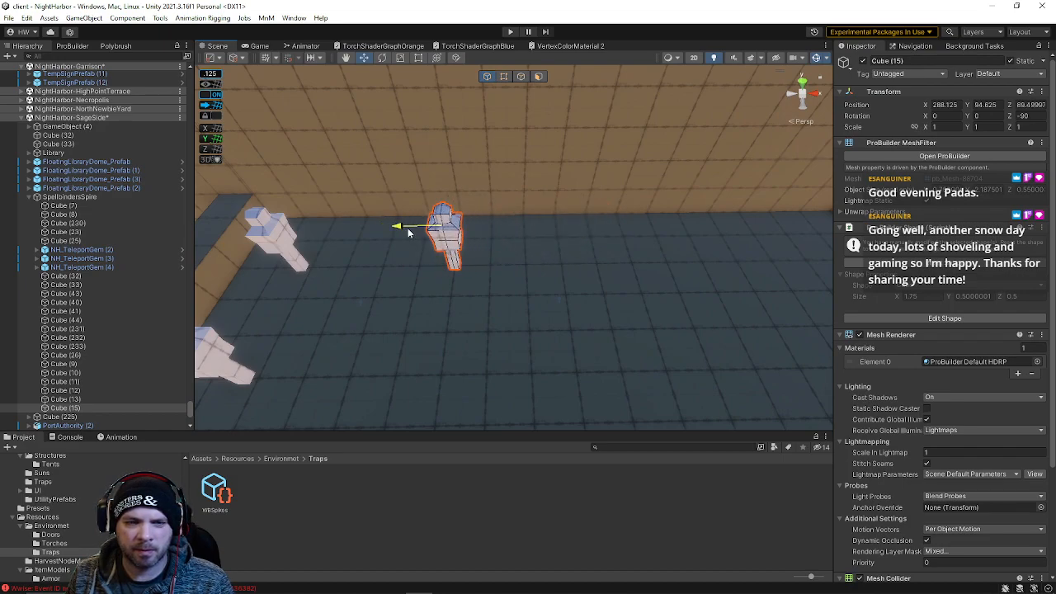
{"action": "right_click_drag", "start_coordinate": [470, 210], "coordinate": [398, 193]}
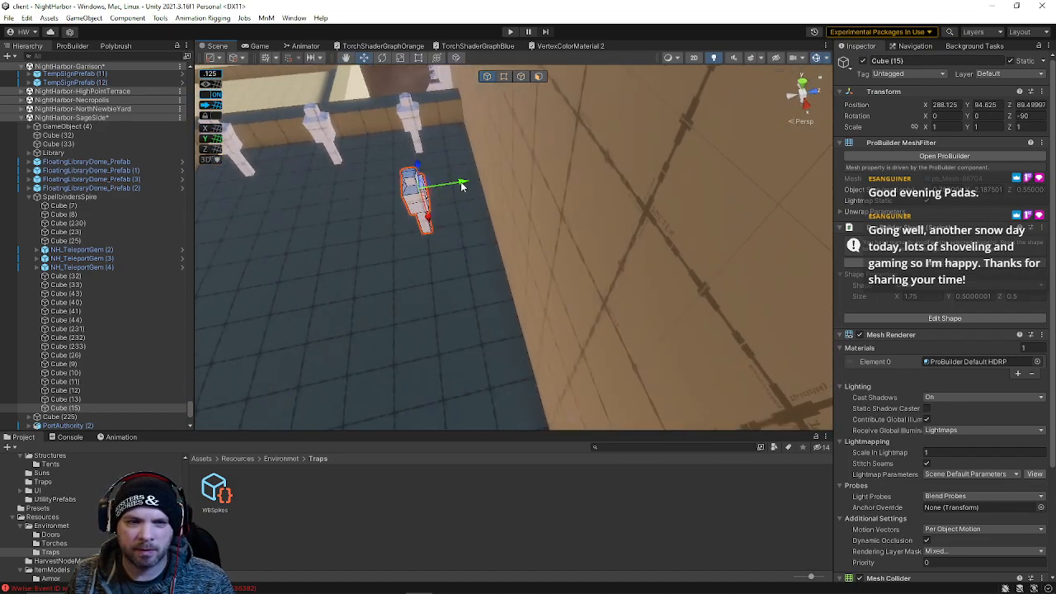
{"action": "right_click_drag", "start_coordinate": [462, 186], "coordinate": [682, 206]}
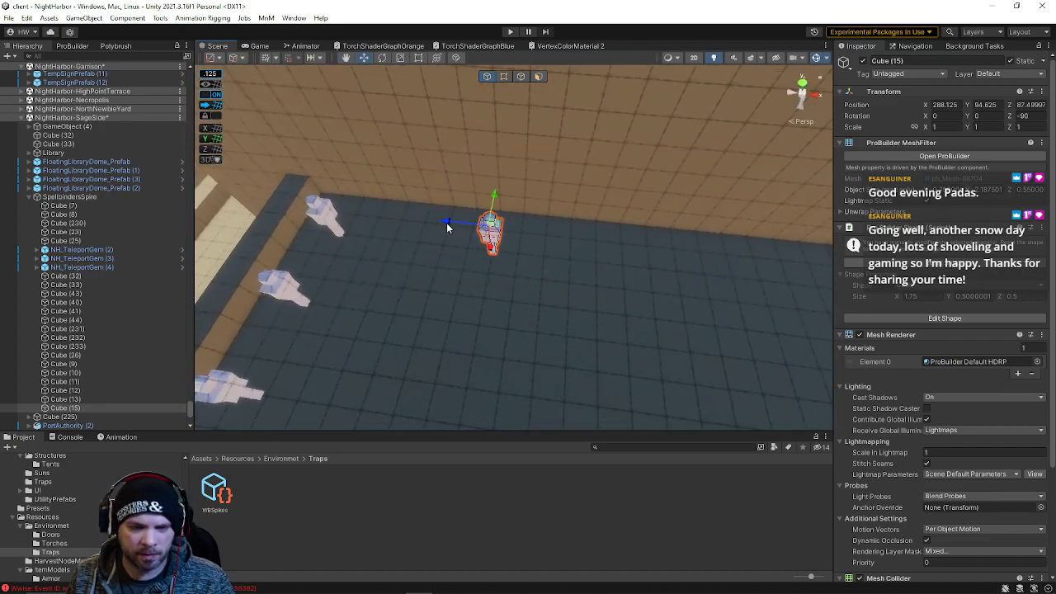
Duplicate the dummy twice to form a row of dummies along the far wall
{"action": "key", "text": "ctrl+d"}
{"action": "left_click_drag", "start_coordinate": [447, 222], "coordinate": [530, 242]}
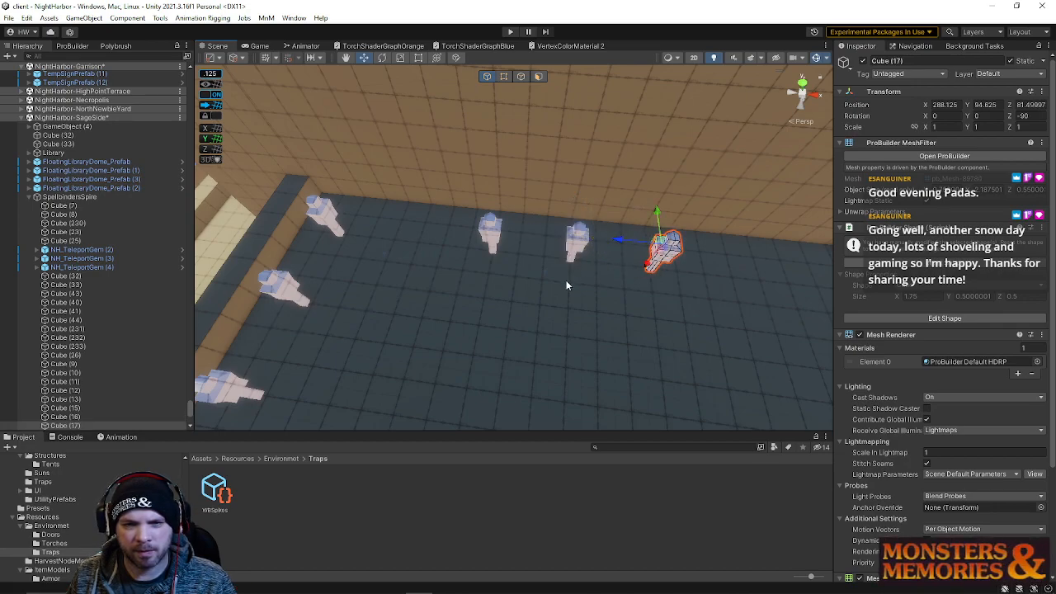
{"action": "key", "text": "ctrl+d"}
{"action": "left_click_drag", "start_coordinate": [616, 242], "coordinate": [355, 135]}
{"action": "left_click", "coordinate": [372, 138]}
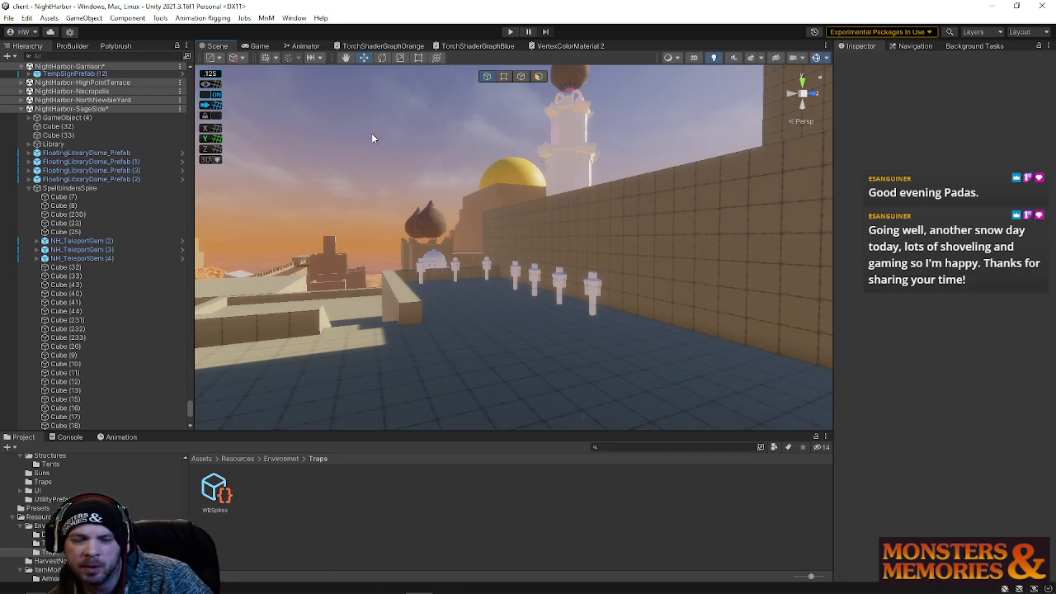
Select two dummies, duplicate them, and move the copies onto another rooftop terrace
{"action": "left_click_drag", "start_coordinate": [372, 138], "coordinate": [693, 252], "text": "alt"}
{"action": "right_click_drag", "start_coordinate": [694, 252], "coordinate": [731, 253]}
{"action": "left_click", "coordinate": [640, 236]}
{"action": "left_click", "coordinate": [698, 248], "text": "shift"}
{"action": "key", "text": "ctrl+d"}
{"action": "left_click_drag", "start_coordinate": [752, 240], "coordinate": [472, 238]}
{"action": "left_click_drag", "start_coordinate": [297, 238], "coordinate": [318, 233]}
{"action": "right_click_drag", "start_coordinate": [320, 231], "coordinate": [478, 306]}
{"action": "left_click_drag", "start_coordinate": [475, 305], "coordinate": [477, 304]}
{"action": "right_click_drag", "start_coordinate": [477, 305], "coordinate": [408, 262]}
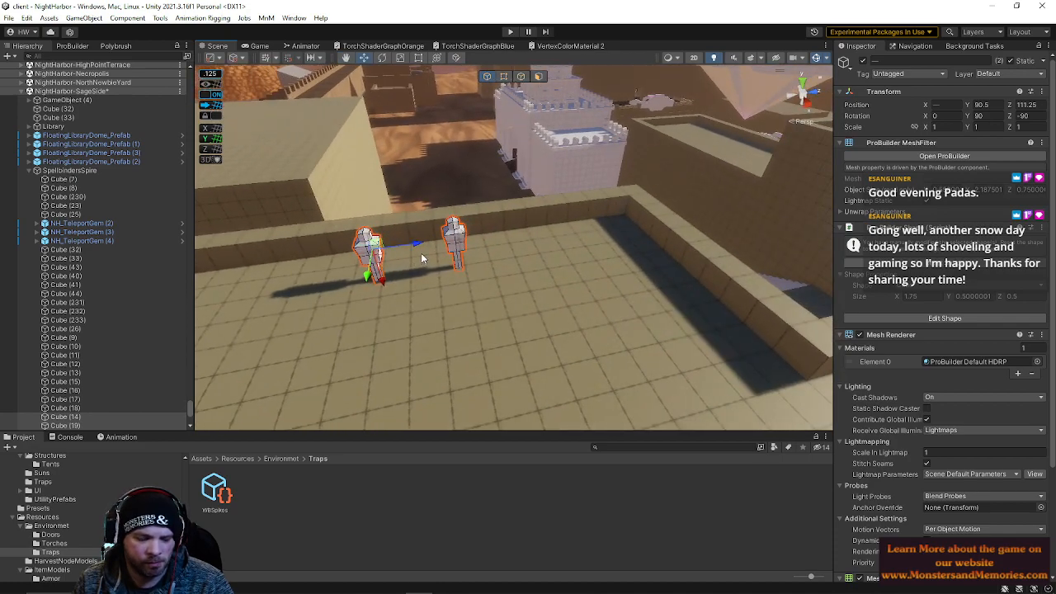
Duplicate the pair again and line up six dummies along the terrace parapet
{"action": "key", "text": "ctrl+d"}
{"action": "left_click_drag", "start_coordinate": [425, 240], "coordinate": [535, 236]}
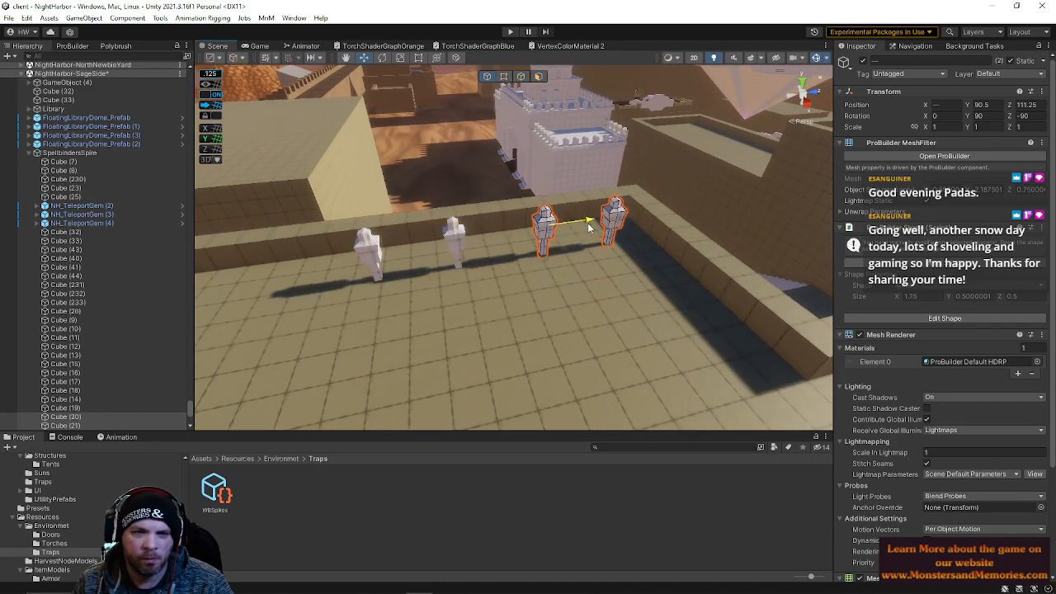
{"action": "right_click_drag", "start_coordinate": [583, 232], "coordinate": [460, 243]}
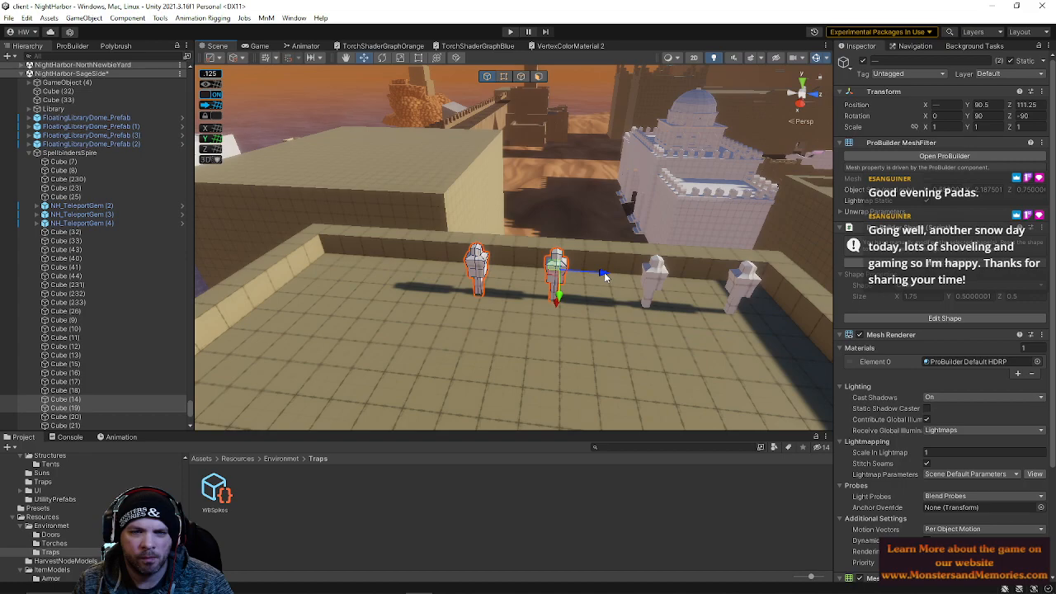
{"action": "left_click_drag", "start_coordinate": [607, 272], "coordinate": [614, 274]}
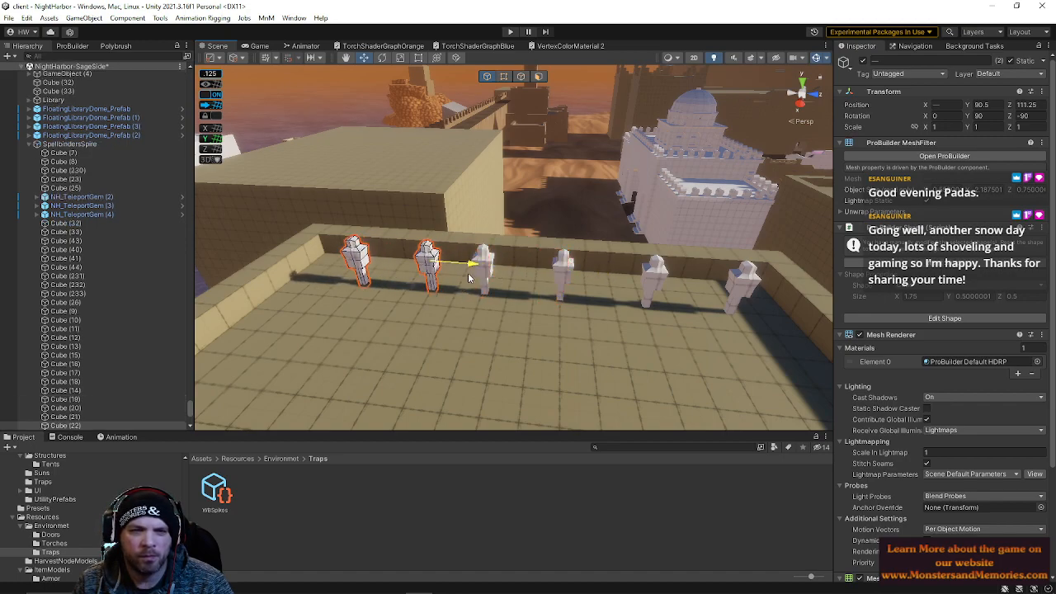
{"action": "right_click_drag", "start_coordinate": [446, 276], "coordinate": [646, 313]}
Inspect the crenellated perimeter wall of the spire rooftop
{"action": "left_click", "coordinate": [471, 206]}
{"action": "key", "text": "s"}
{"action": "key", "text": "w"}
{"action": "key", "text": "w"}
{"action": "key", "text": "w"}
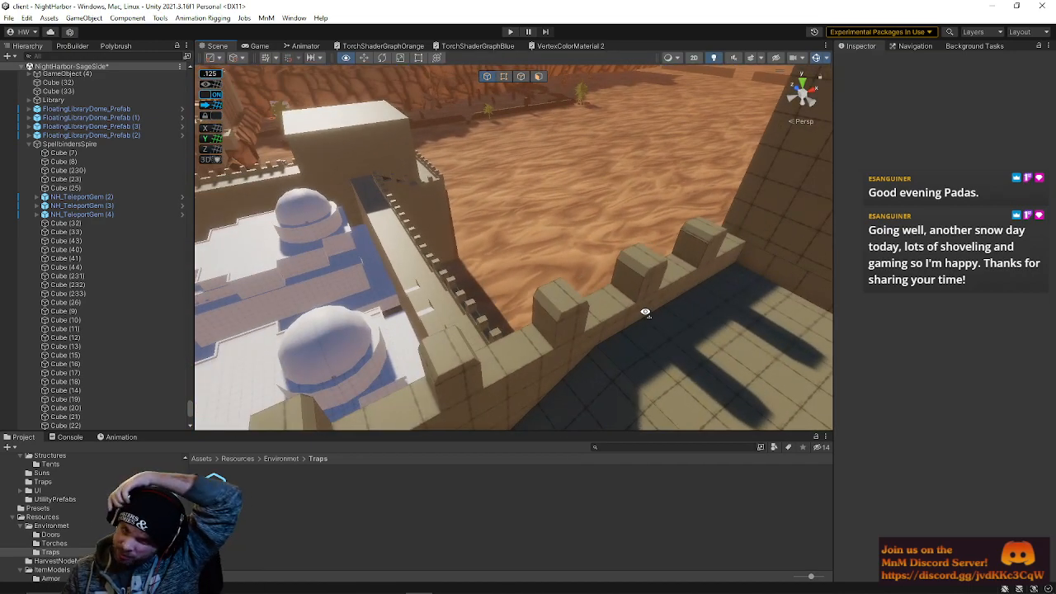
{"action": "right_click_drag", "start_coordinate": [716, 349], "coordinate": [424, 267]}
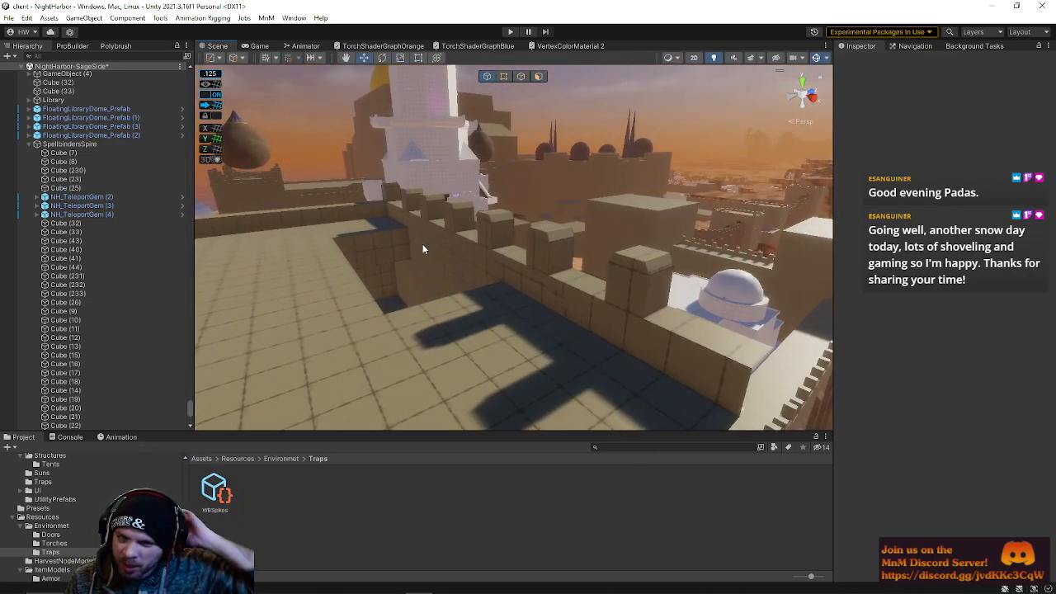
{"action": "left_click", "coordinate": [391, 224]}
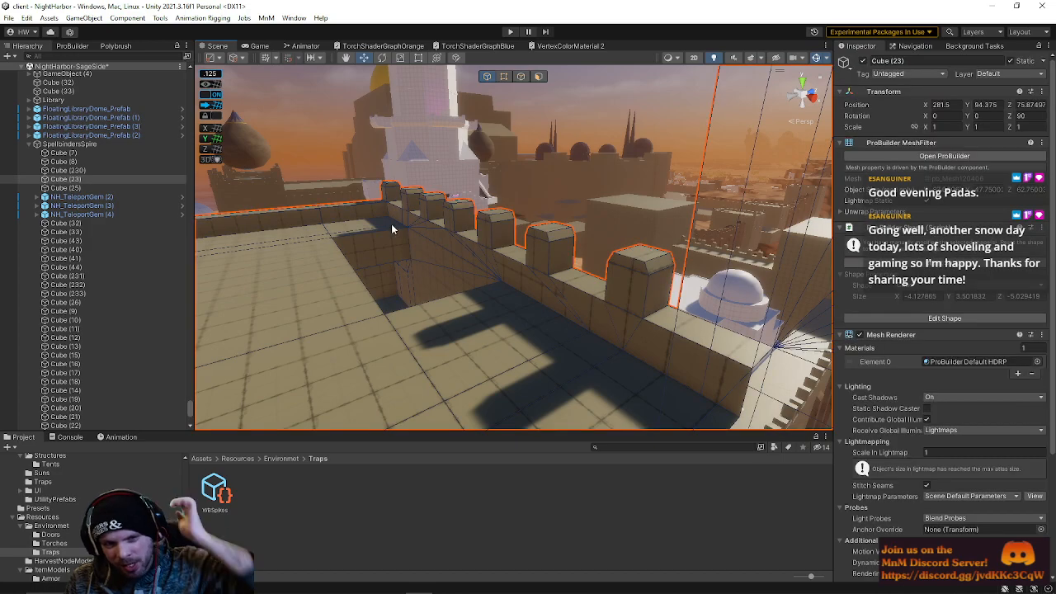
{"action": "right_click_drag", "start_coordinate": [514, 299], "coordinate": [546, 280]}
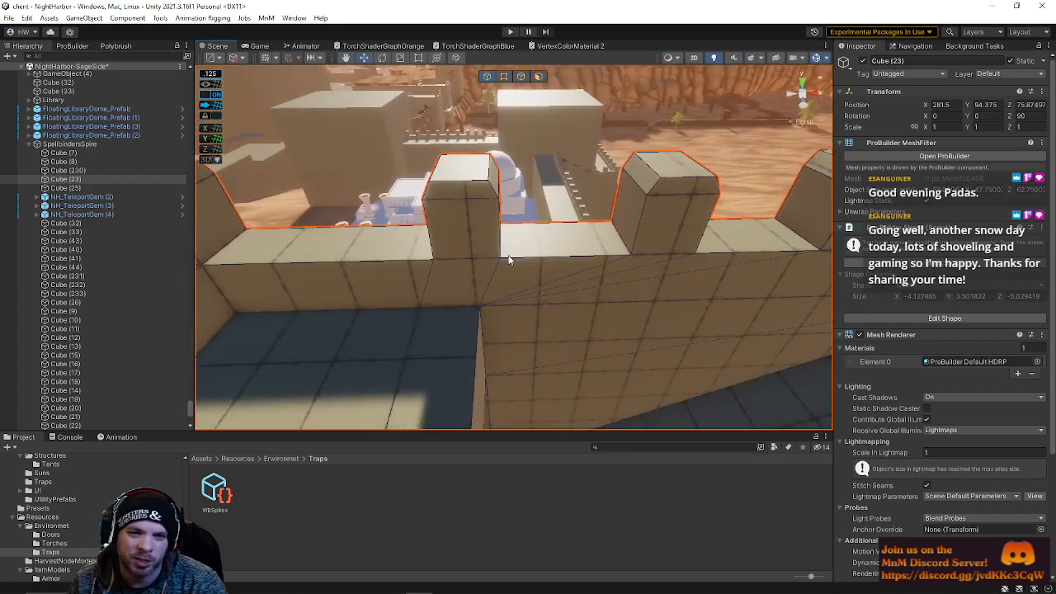
{"action": "right_click_drag", "start_coordinate": [561, 236], "coordinate": [574, 306]}
{"action": "left_click", "coordinate": [679, 160]}
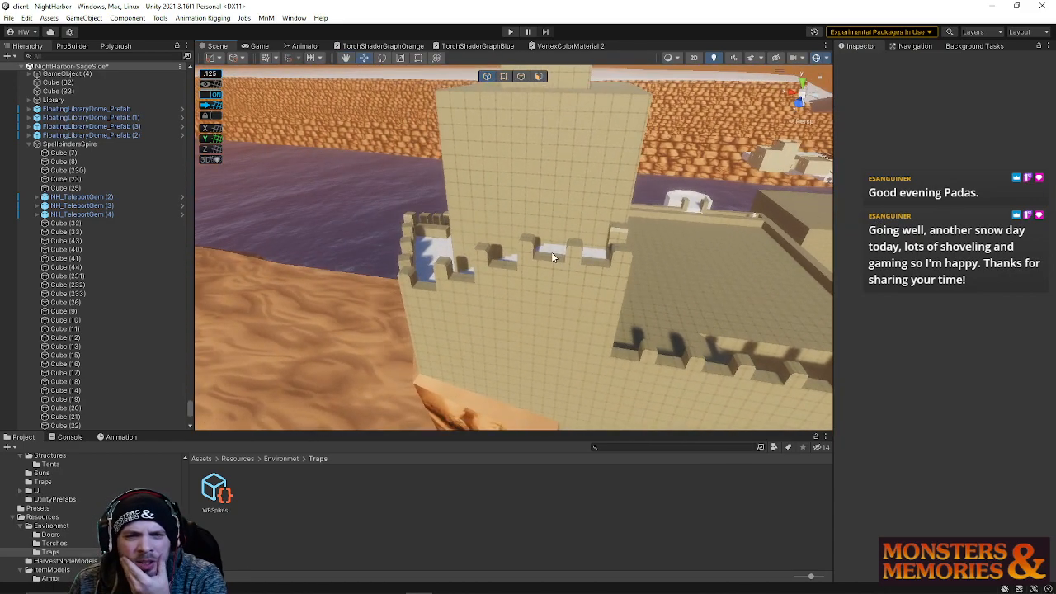
Select the crenellated wall mesh and examine it from several angles
{"action": "middle_click_drag", "start_coordinate": [600, 251], "coordinate": [556, 245]}
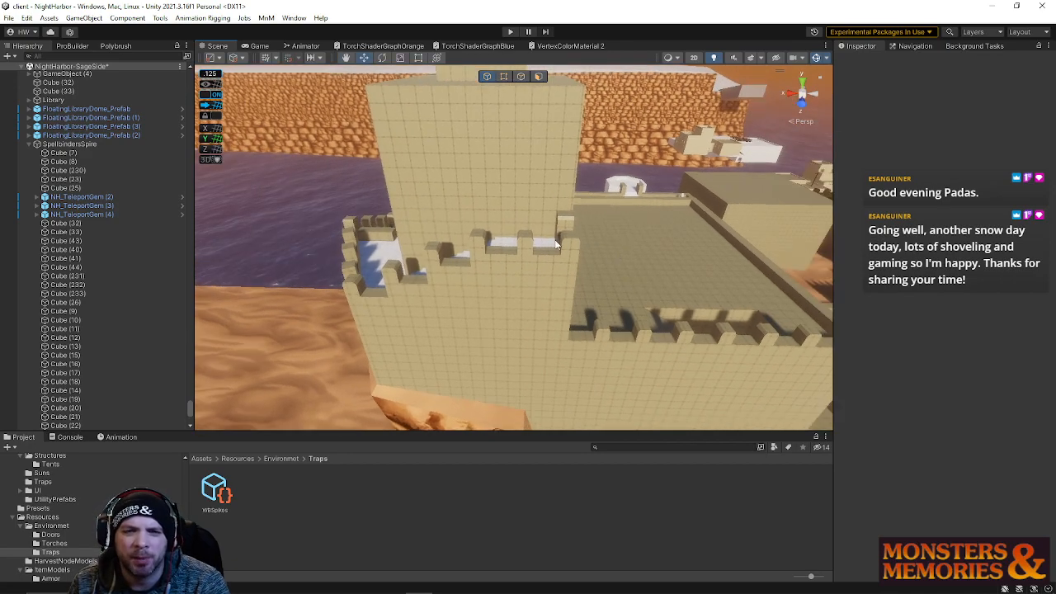
{"action": "right_click_drag", "start_coordinate": [619, 247], "coordinate": [575, 255]}
{"action": "right_click_drag", "start_coordinate": [582, 210], "coordinate": [660, 232]}
{"action": "right_click_drag", "start_coordinate": [583, 285], "coordinate": [476, 101]}
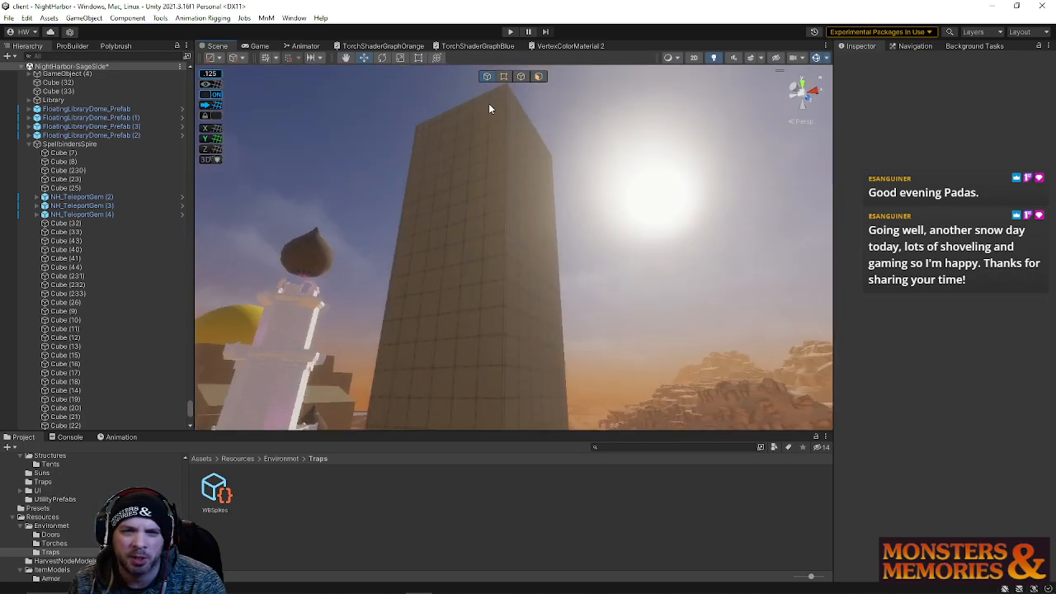
{"action": "right_click_drag", "start_coordinate": [496, 169], "coordinate": [858, 305]}
{"action": "left_click", "coordinate": [564, 290]}
{"action": "right_click_drag", "start_coordinate": [564, 290], "coordinate": [748, 351]}
{"action": "mouse_move", "coordinate": [534, 189]}
{"action": "right_mouse_down"}
{"action": "mouse_move", "coordinate": [520, 197]}
{"action": "mouse_move", "coordinate": [529, 206]}
{"action": "right_mouse_up"}
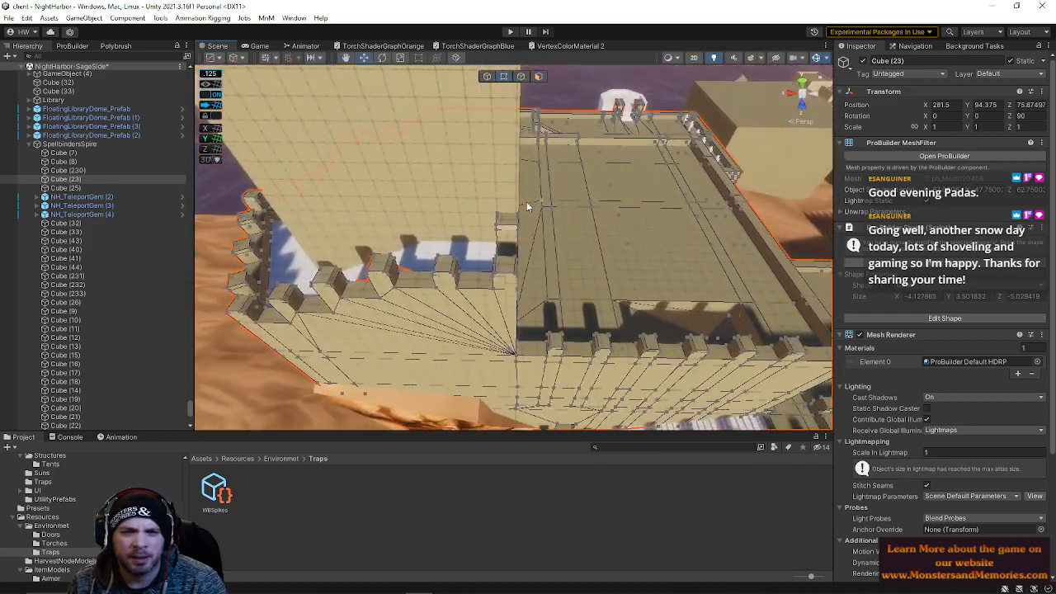
Select a merlon face at the crenellated wall's inner corner and delete it
{"action": "left_click_drag", "start_coordinate": [521, 349], "coordinate": [522, 351]}
{"action": "right_click_drag", "start_coordinate": [522, 351], "coordinate": [526, 271]}
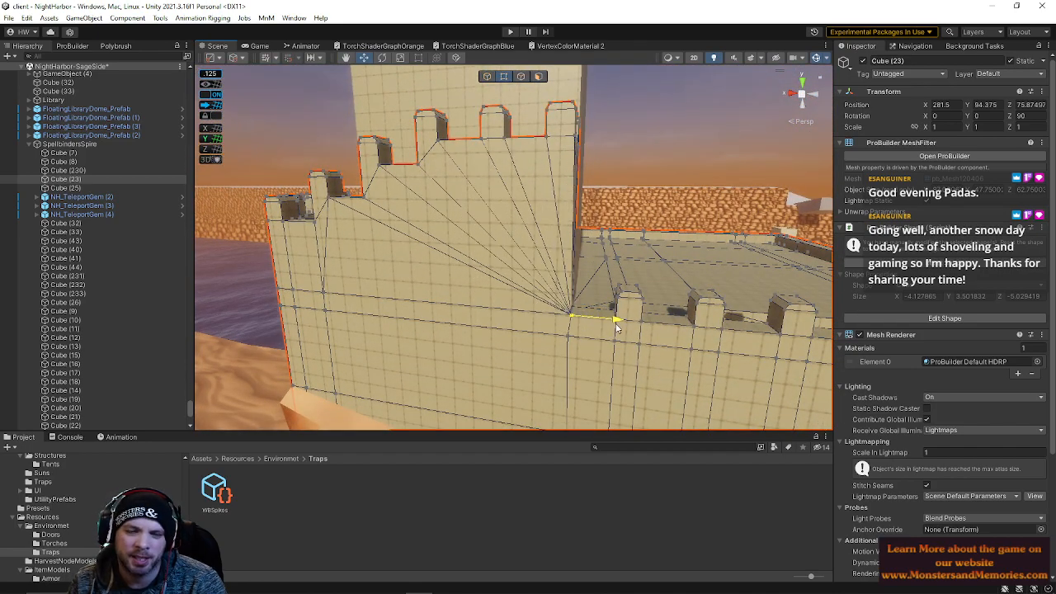
{"action": "right_click_drag", "start_coordinate": [614, 331], "coordinate": [616, 268]}
{"action": "left_click", "coordinate": [542, 78]}
{"action": "right_click_drag", "start_coordinate": [574, 162], "coordinate": [592, 175]}
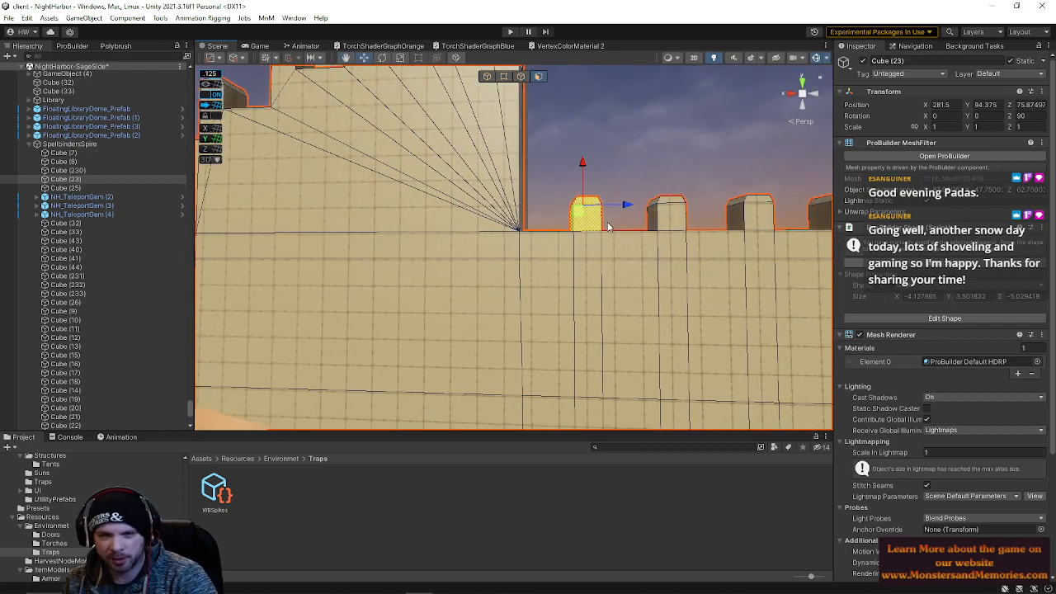
{"action": "right_click_drag", "start_coordinate": [594, 206], "coordinate": [577, 316]}
{"action": "key", "text": "BackSpace"}
Select a top corner vertex of the wall where it meets the spire and examine it from several angles
{"action": "right_click_drag", "start_coordinate": [543, 263], "coordinate": [447, 217]}
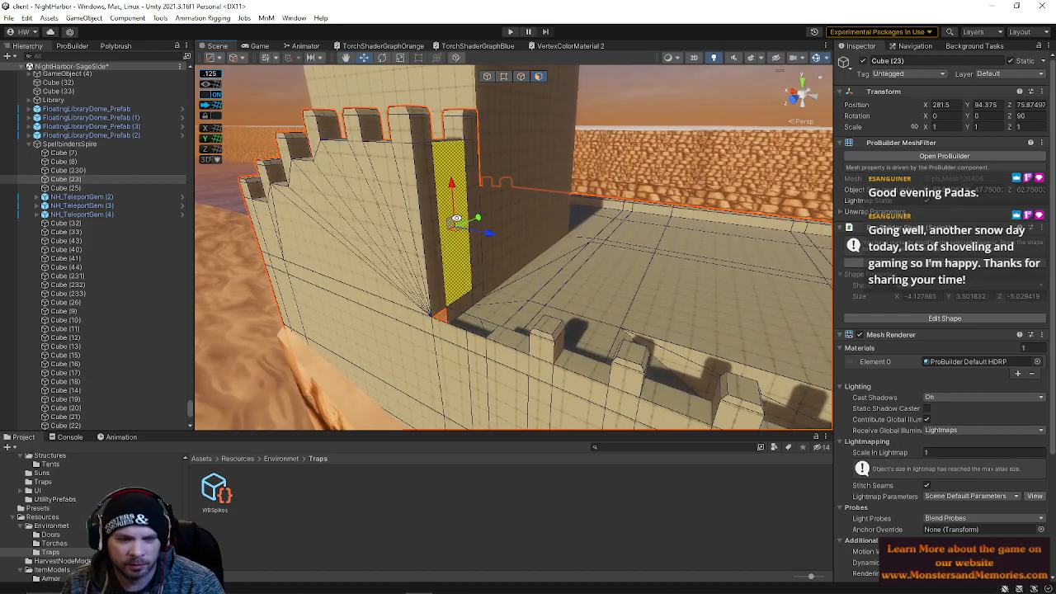
{"action": "right_click_drag", "start_coordinate": [449, 133], "coordinate": [535, 113]}
{"action": "right_click_drag", "start_coordinate": [539, 151], "coordinate": [508, 137]}
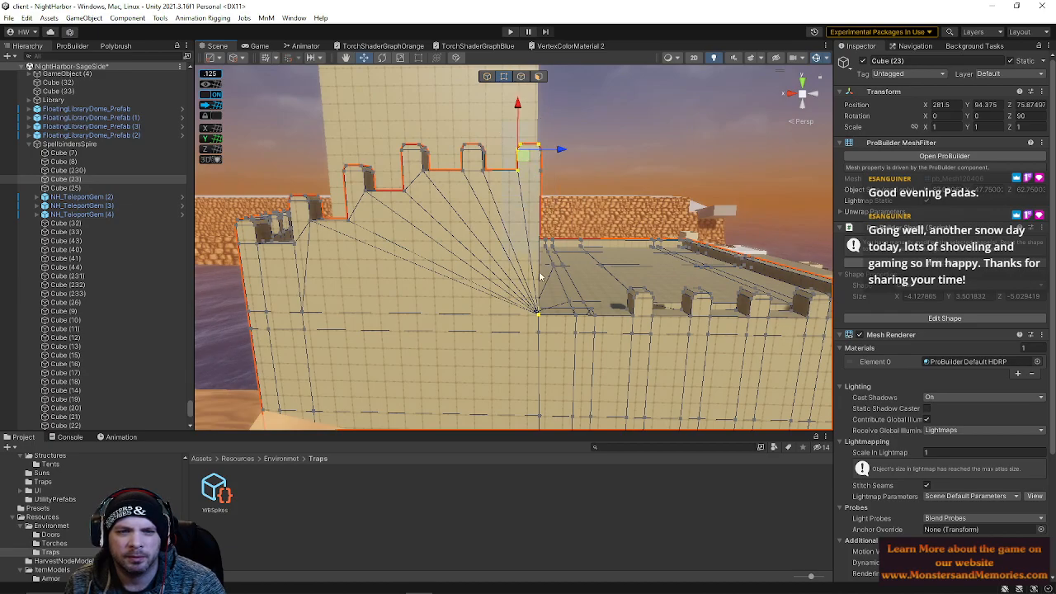
{"action": "right_click_drag", "start_coordinate": [558, 233], "coordinate": [152, 235]}
{"action": "key", "text": "f"}
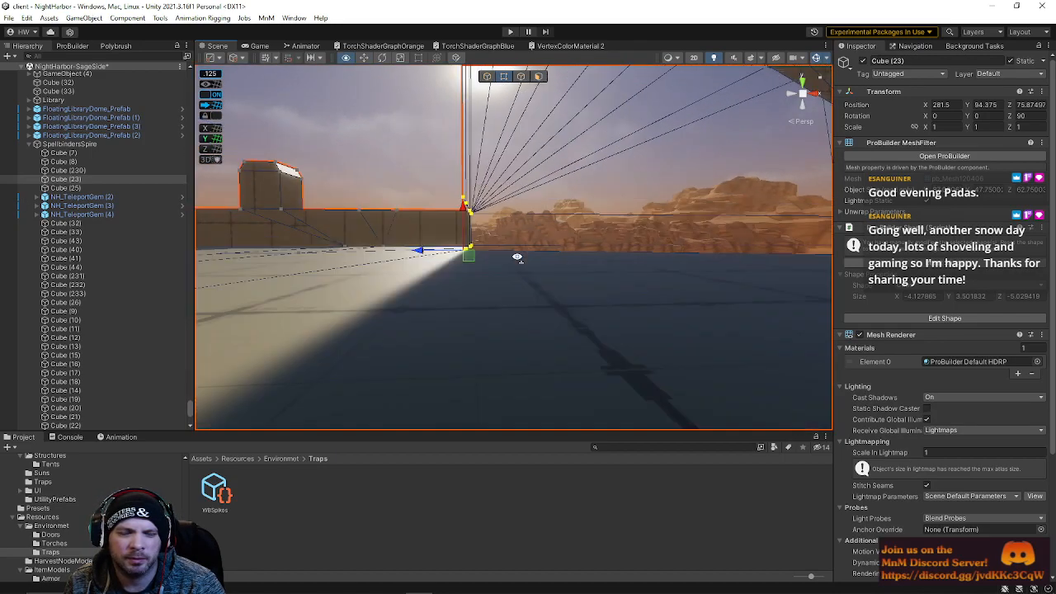
{"action": "left_click_drag", "start_coordinate": [600, 327], "coordinate": [506, 336]}
{"action": "right_click_drag", "start_coordinate": [605, 303], "coordinate": [601, 225]}
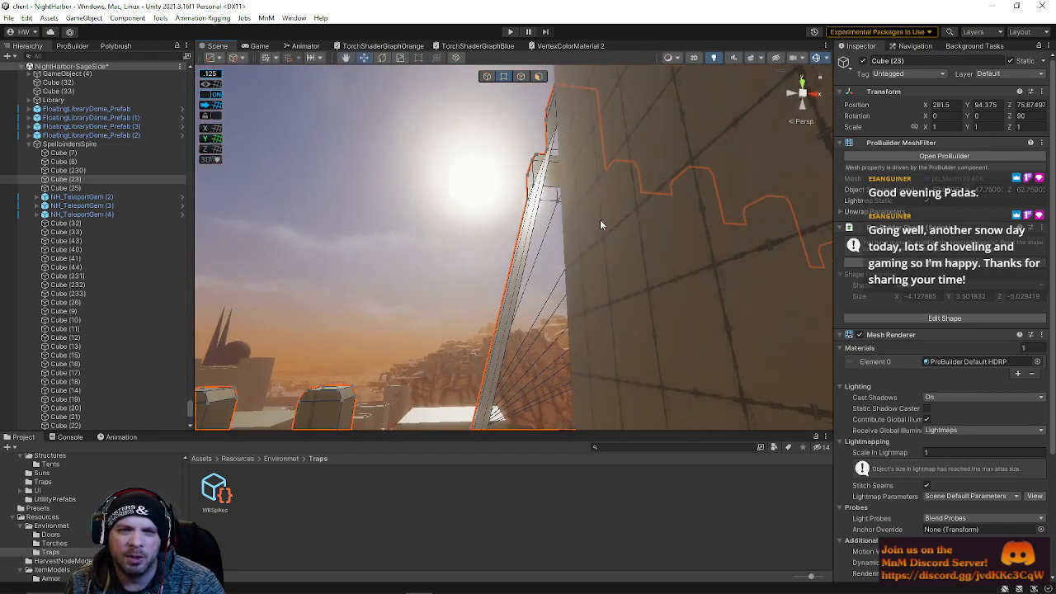
{"action": "right_click_drag", "start_coordinate": [598, 334], "coordinate": [500, 117]}
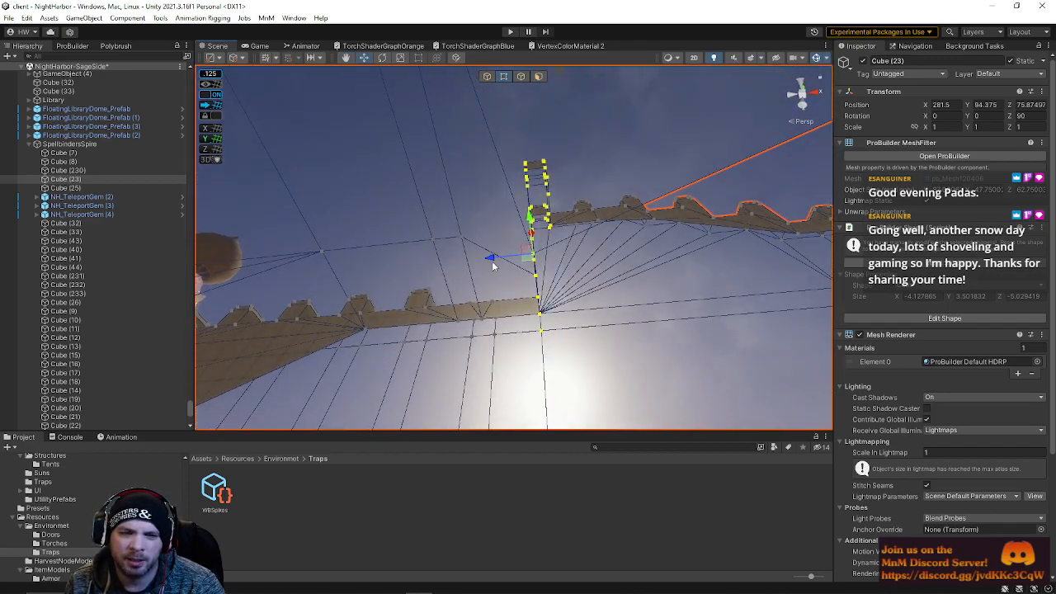
{"action": "right_click_drag", "start_coordinate": [436, 253], "coordinate": [569, 421]}
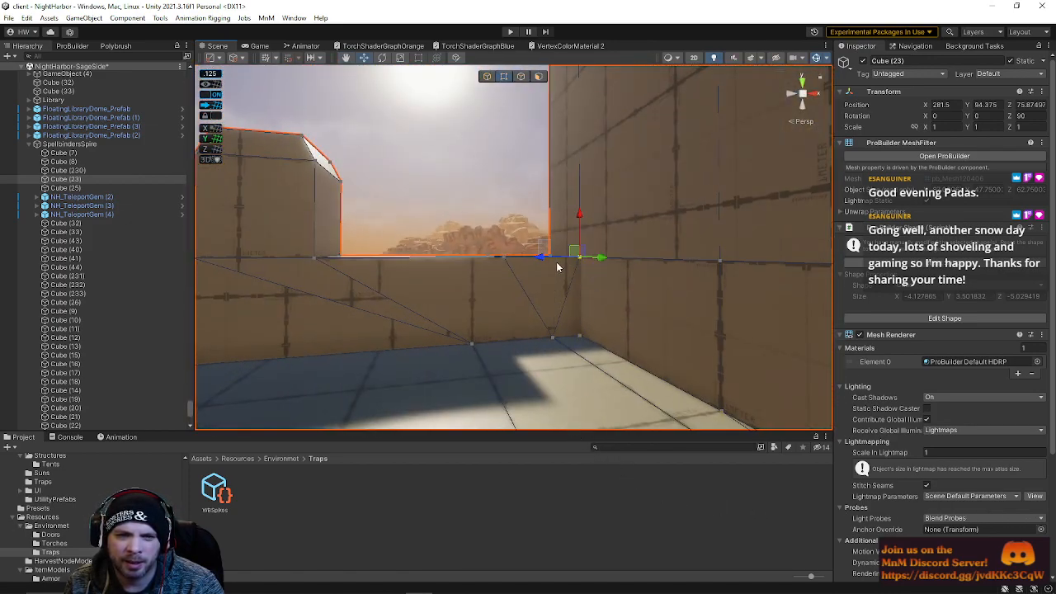
{"action": "right_click_drag", "start_coordinate": [570, 287], "coordinate": [792, 419]}
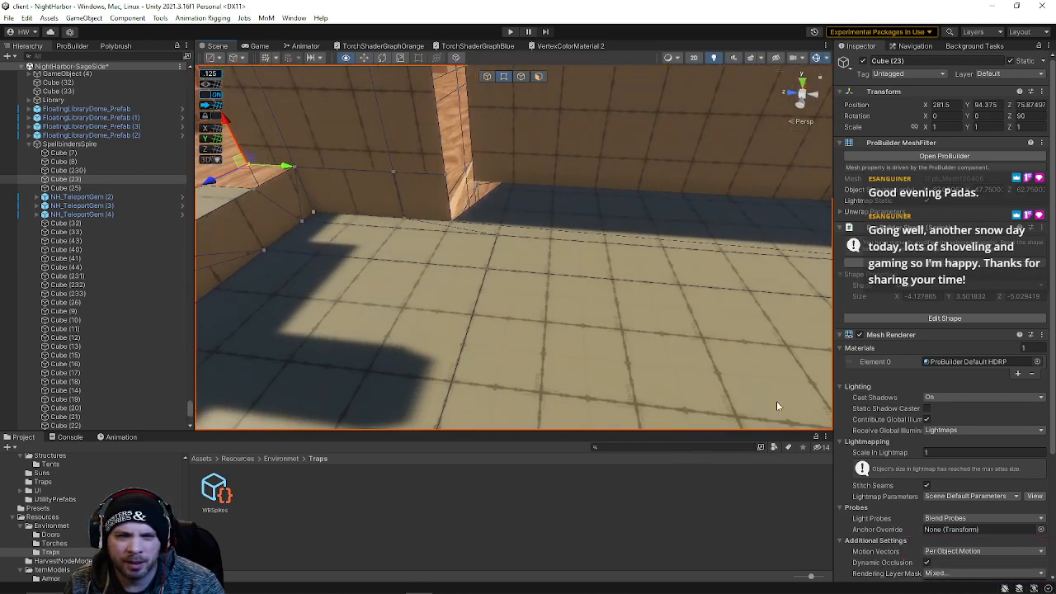
Select vertices at the inner floor corner of the terrace and collapse them into one
{"action": "left_click", "coordinate": [484, 275], "text": "shift"}
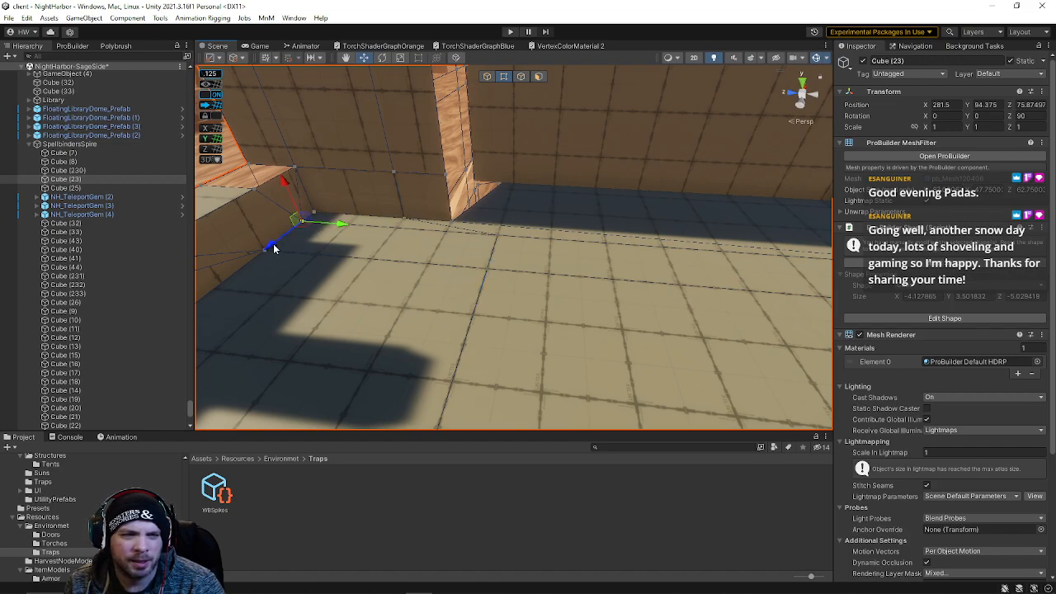
{"action": "left_click_drag", "start_coordinate": [292, 237], "coordinate": [293, 237]}
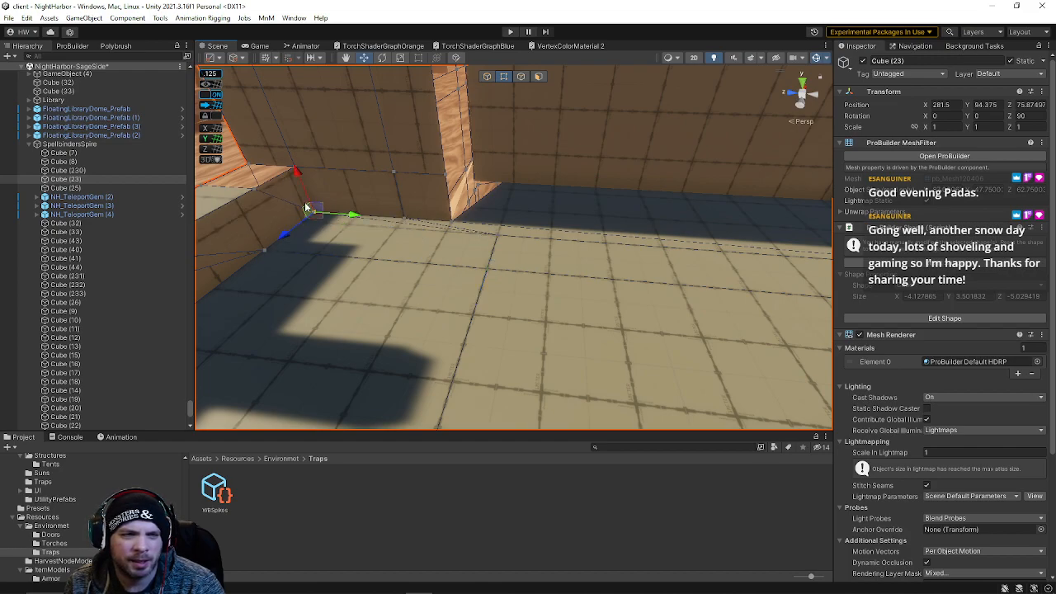
{"action": "right_click_drag", "start_coordinate": [406, 221], "coordinate": [491, 247]}
{"action": "left_click_drag", "start_coordinate": [545, 169], "coordinate": [509, 167]}
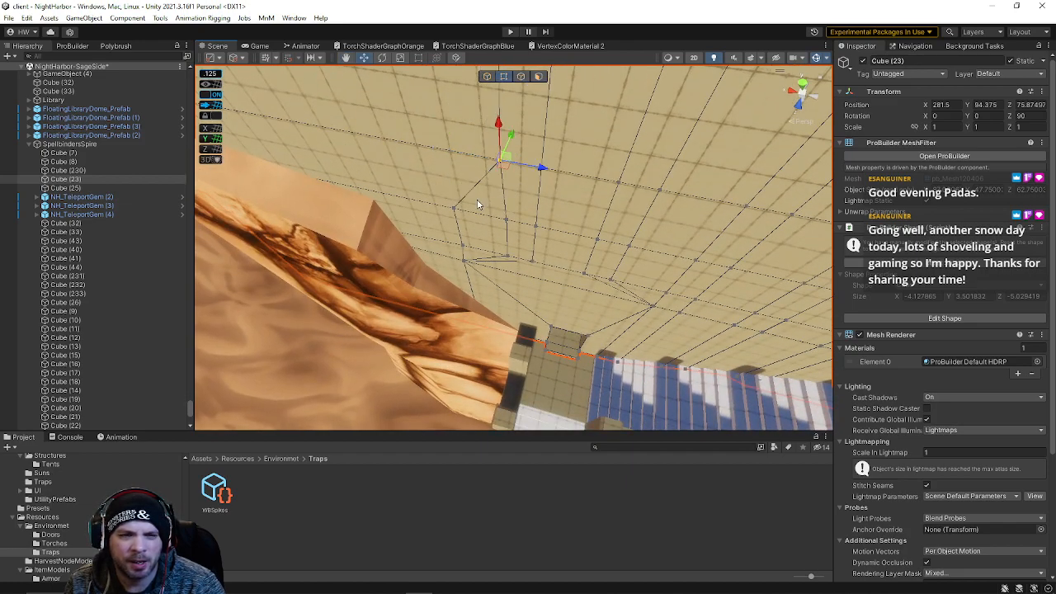
{"action": "key", "text": "alt+c"}
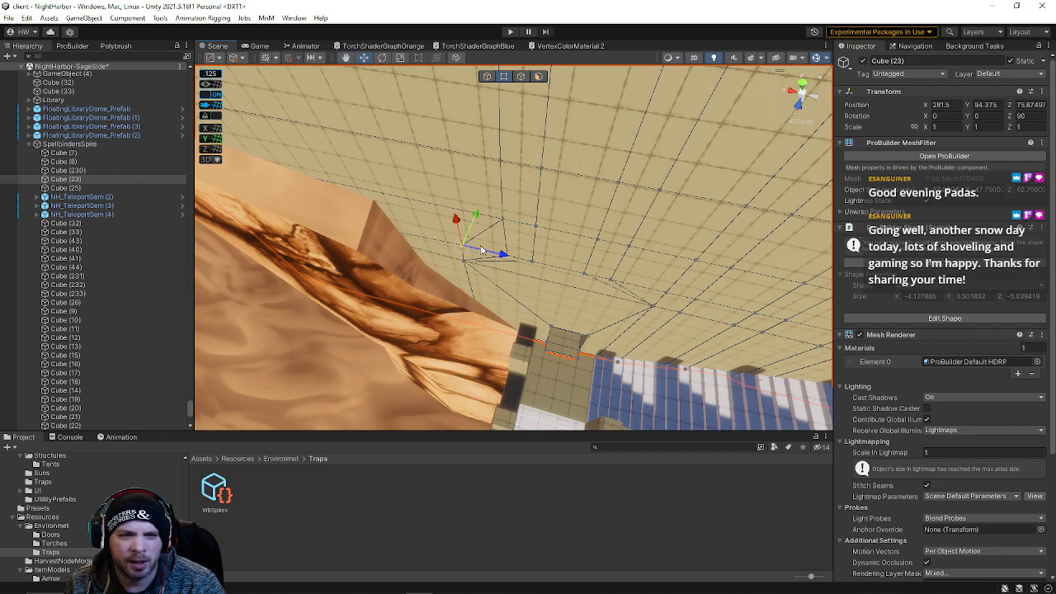
Select vertices along the wall's base edge and collapse them in two passes
{"action": "left_click", "coordinate": [509, 259]}
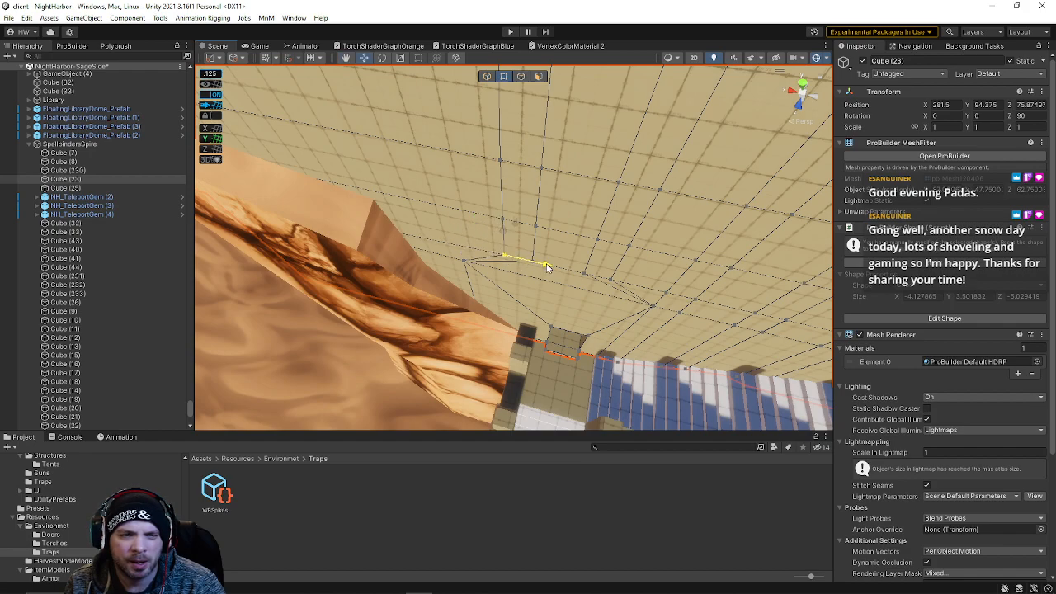
{"action": "left_click_drag", "start_coordinate": [482, 346], "coordinate": [526, 339], "text": "shift"}
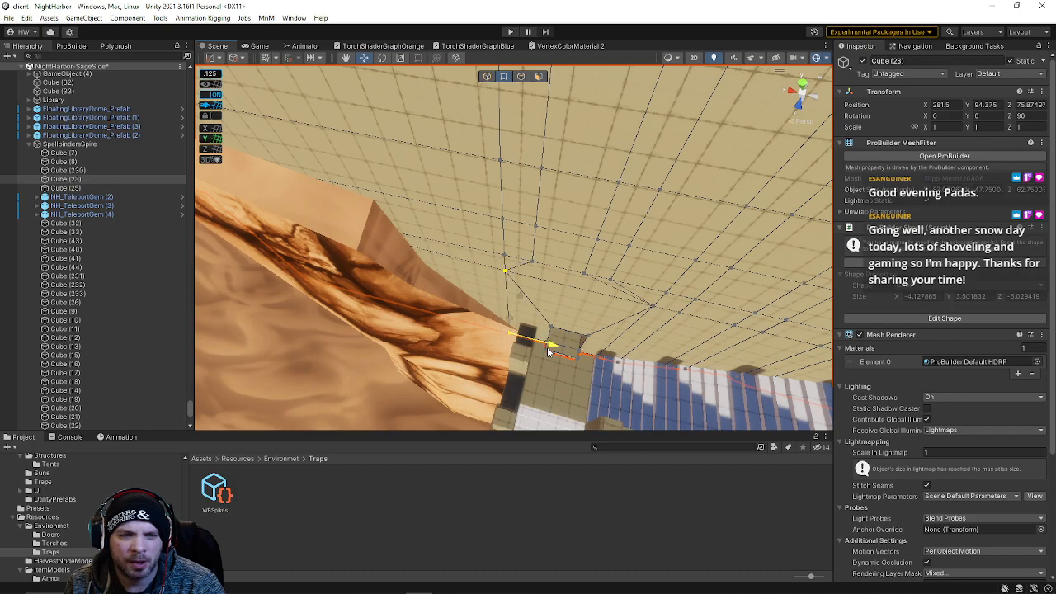
{"action": "right_click_drag", "start_coordinate": [546, 298], "coordinate": [551, 68]}
{"action": "left_click", "coordinate": [578, 184]}
{"action": "right_click_drag", "start_coordinate": [578, 183], "coordinate": [517, 329]}
{"action": "left_click", "coordinate": [596, 303]}
{"action": "left_click", "coordinate": [517, 327]}
{"action": "left_click", "coordinate": [492, 325]}
{"action": "left_click", "coordinate": [490, 292]}
{"action": "key", "text": "alt+c"}
{"action": "right_click_drag", "start_coordinate": [489, 258], "coordinate": [501, 197]}
{"action": "left_click", "coordinate": [481, 181]}
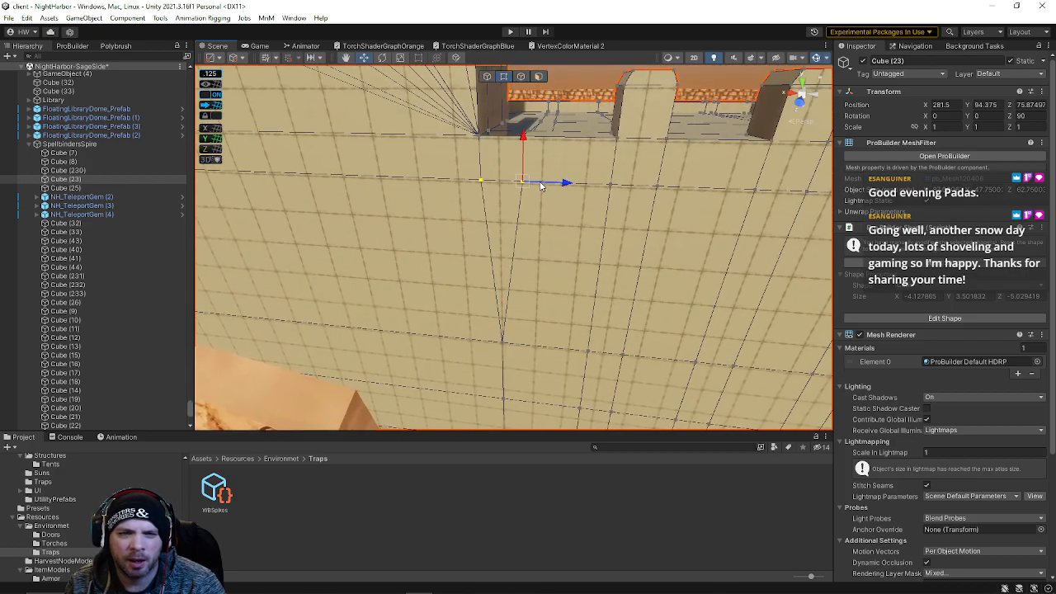
{"action": "key", "text": "alt+c"}
Inspect the inner corner where the parapet meets the tower wall and its floor edges
{"action": "right_click_drag", "start_coordinate": [564, 187], "coordinate": [72, 181]}
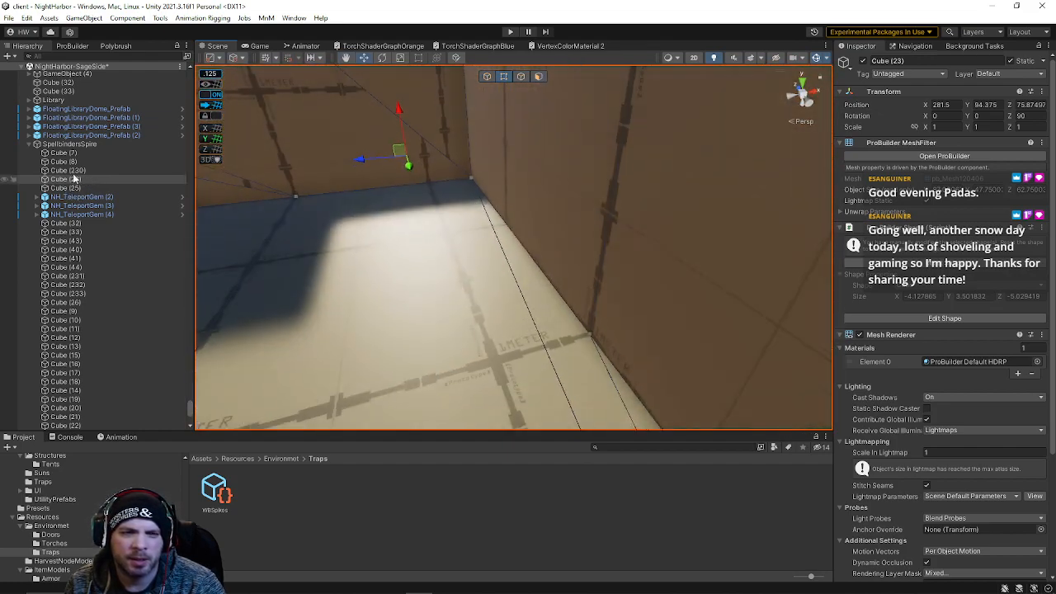
{"action": "right_click_drag", "start_coordinate": [320, 191], "coordinate": [294, 106]}
{"action": "left_click", "coordinate": [340, 130]}
{"action": "left_click_drag", "start_coordinate": [289, 128], "coordinate": [474, 205]}
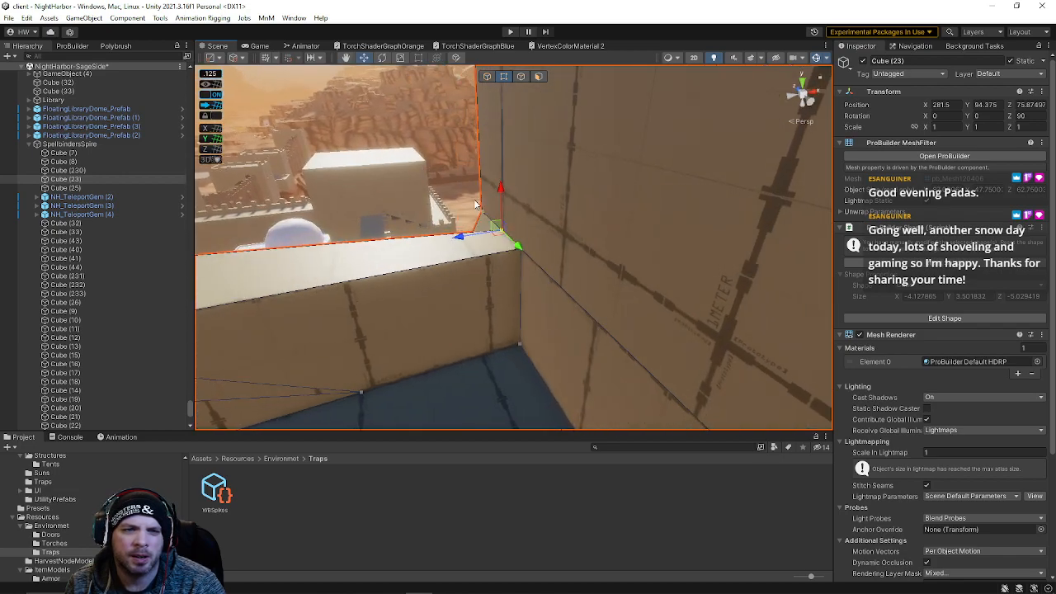
{"action": "left_click_drag", "start_coordinate": [466, 242], "coordinate": [460, 195]}
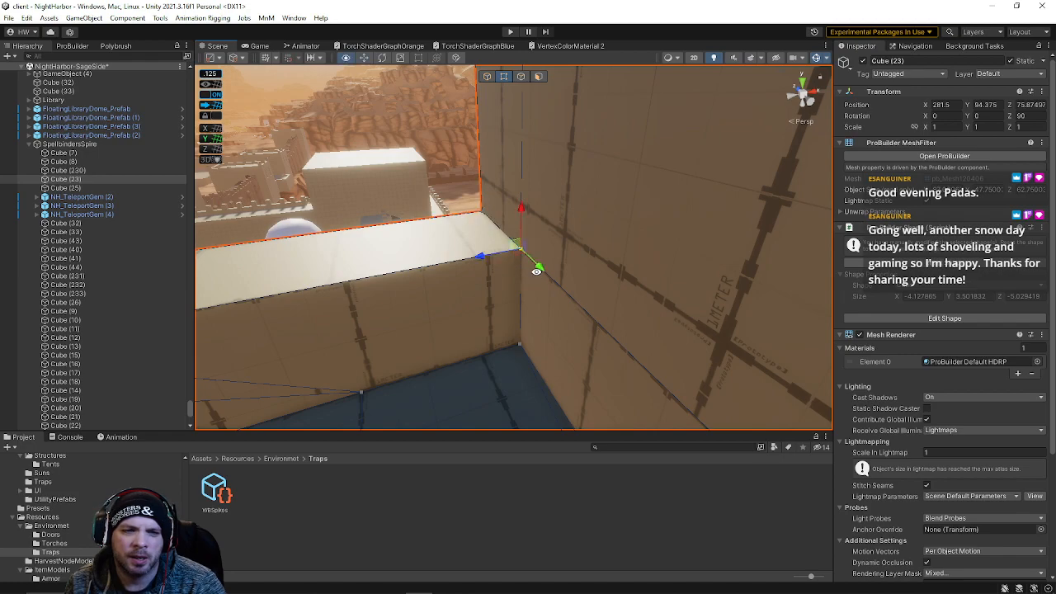
{"action": "key", "text": "s"}
{"action": "right_click_drag", "start_coordinate": [537, 272], "coordinate": [463, 319]}
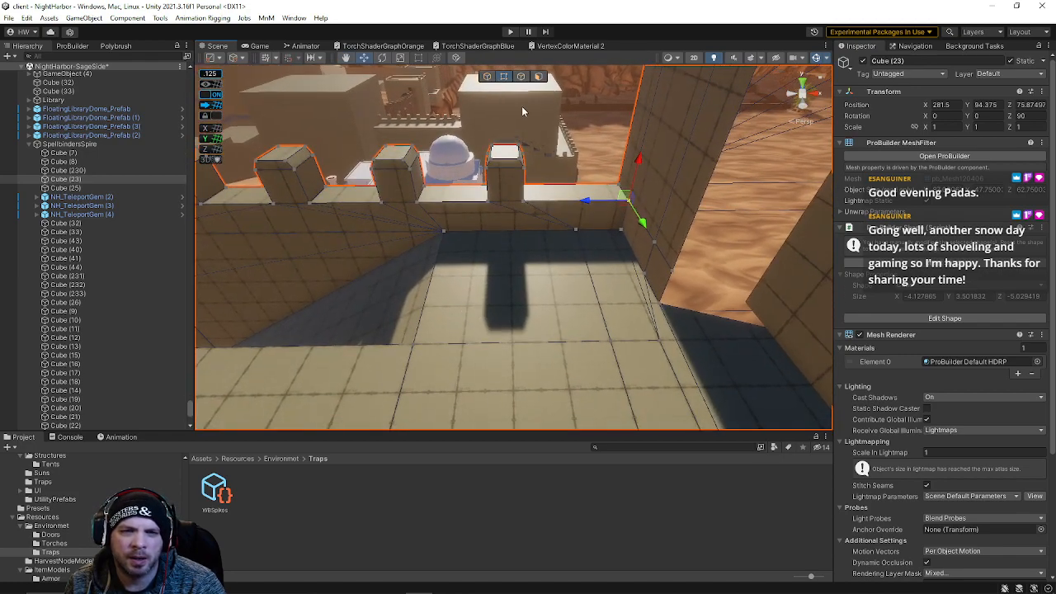
{"action": "left_click", "coordinate": [528, 81]}
{"action": "left_click", "coordinate": [590, 298]}
{"action": "left_click_drag", "start_coordinate": [593, 300], "coordinate": [780, 322], "text": "alt"}
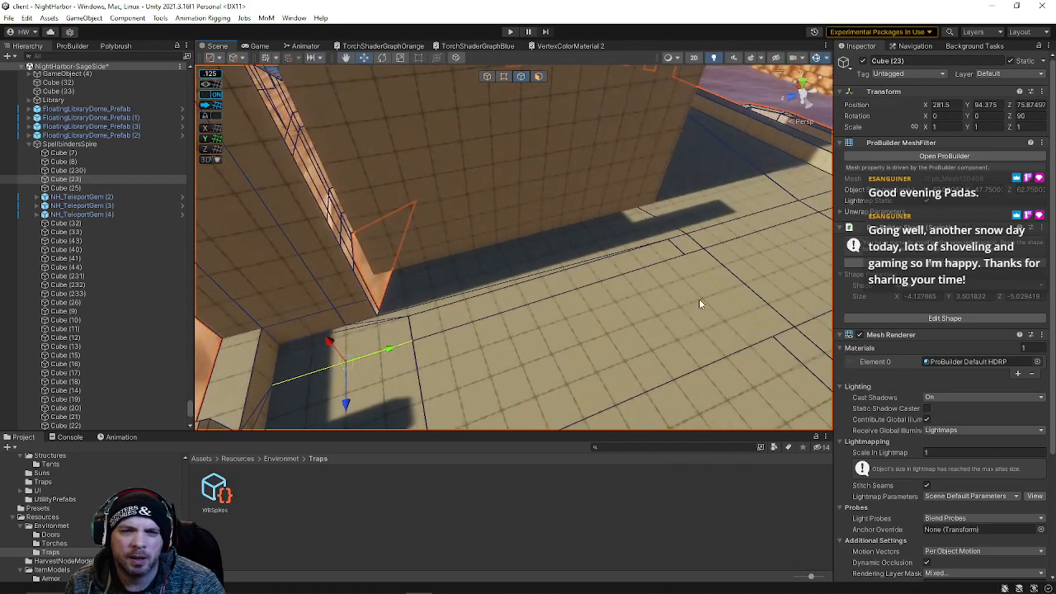
{"action": "left_click", "coordinate": [628, 275]}
{"action": "scroll", "coordinate": [728, 242], "scroll_direction": "down", "scroll_amount": 5}
{"action": "left_click_drag", "start_coordinate": [682, 233], "coordinate": [828, 258]}
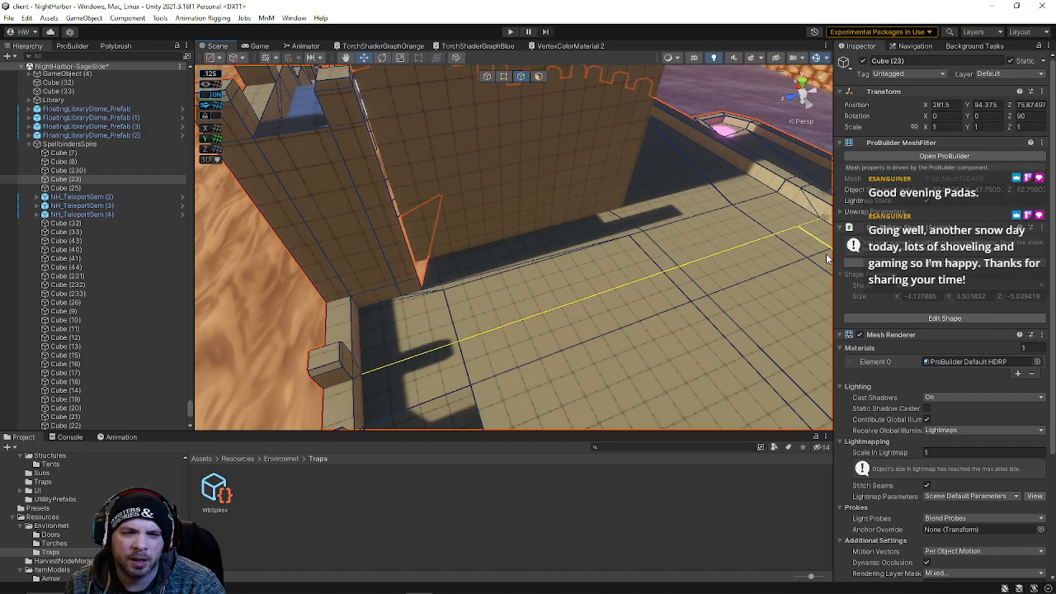
Select the vertical edge vertices at the wall junction and check them from ground level
{"action": "right_click_drag", "start_coordinate": [619, 234], "coordinate": [499, 168]}
{"action": "right_click_drag", "start_coordinate": [537, 121], "coordinate": [517, 96]}
{"action": "left_click", "coordinate": [505, 77]}
{"action": "right_click_drag", "start_coordinate": [495, 169], "coordinate": [488, 147]}
{"action": "left_click_drag", "start_coordinate": [539, 287], "coordinate": [543, 288]}
{"action": "right_click_drag", "start_coordinate": [543, 289], "coordinate": [547, 288]}
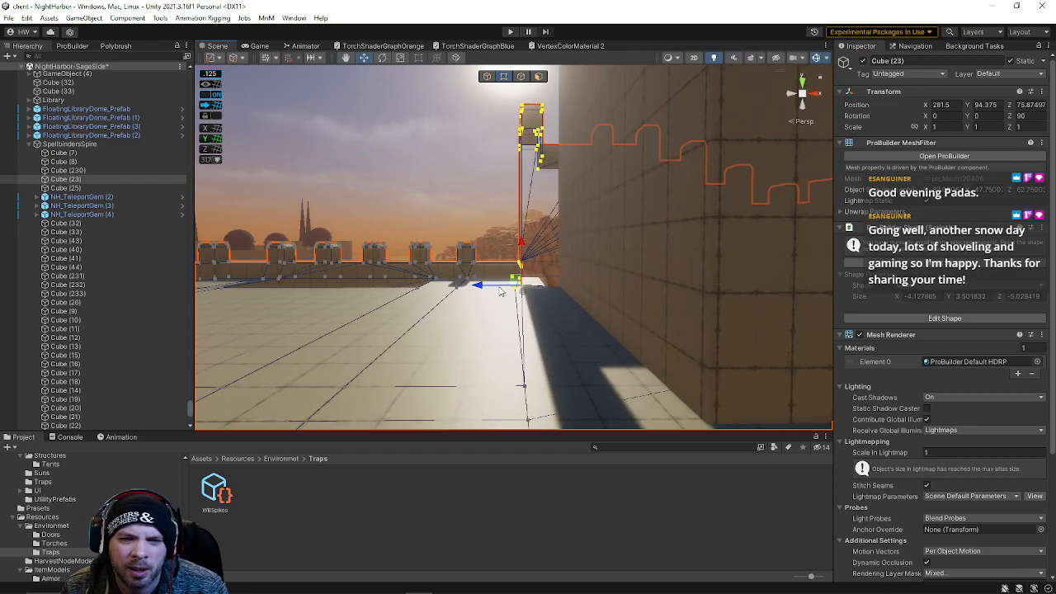
{"action": "left_click_drag", "start_coordinate": [493, 286], "coordinate": [458, 285]}
{"action": "right_click_drag", "start_coordinate": [512, 285], "coordinate": [505, 111]}
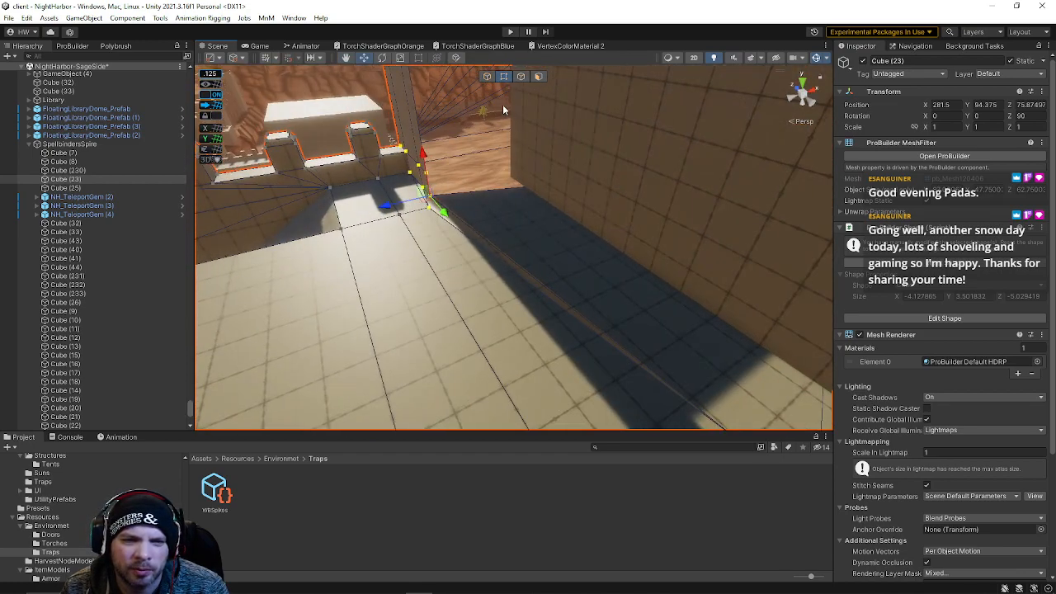
Inspect individual faces along the terrace floor strip and parapet top, returning to object mode
{"action": "left_click", "coordinate": [463, 218]}
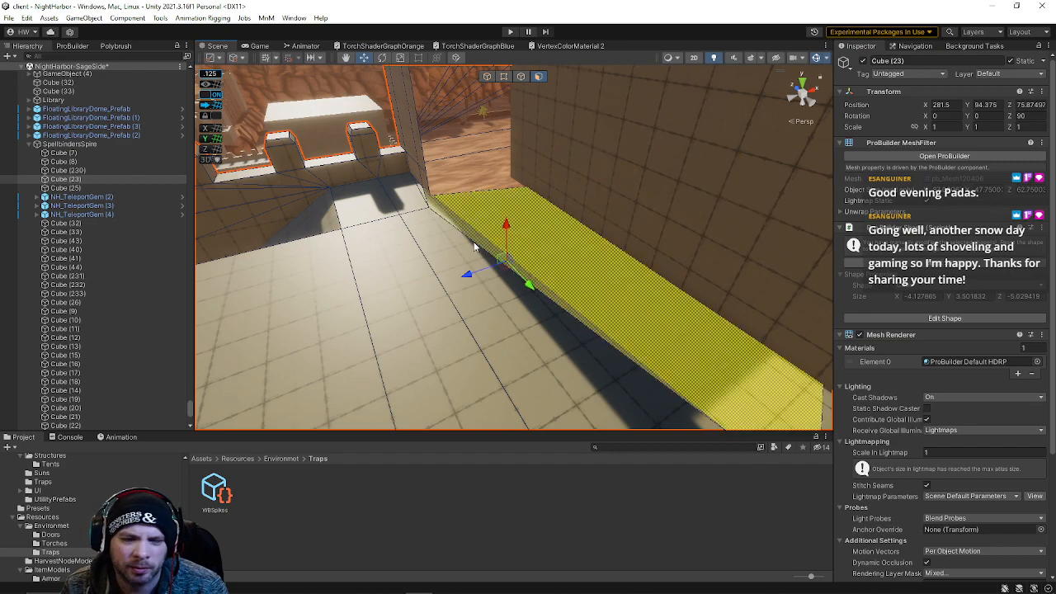
{"action": "right_click_drag", "start_coordinate": [462, 218], "coordinate": [435, 285]}
{"action": "left_click", "coordinate": [434, 277]}
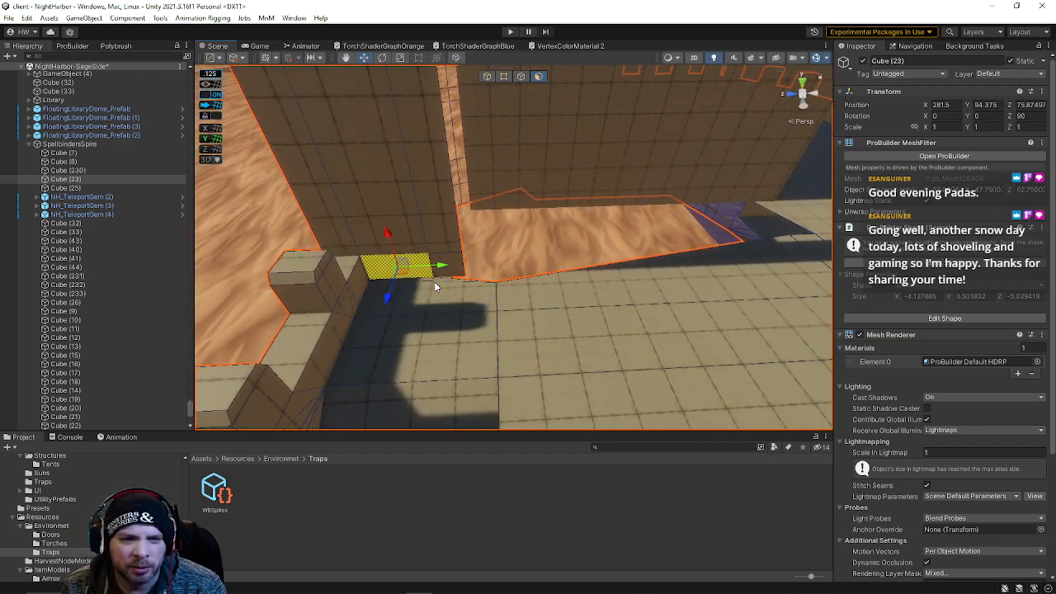
{"action": "left_click", "coordinate": [434, 281]}
{"action": "left_click", "coordinate": [441, 279]}
{"action": "right_click_drag", "start_coordinate": [491, 307], "coordinate": [516, 107]}
{"action": "left_click", "coordinate": [537, 76]}
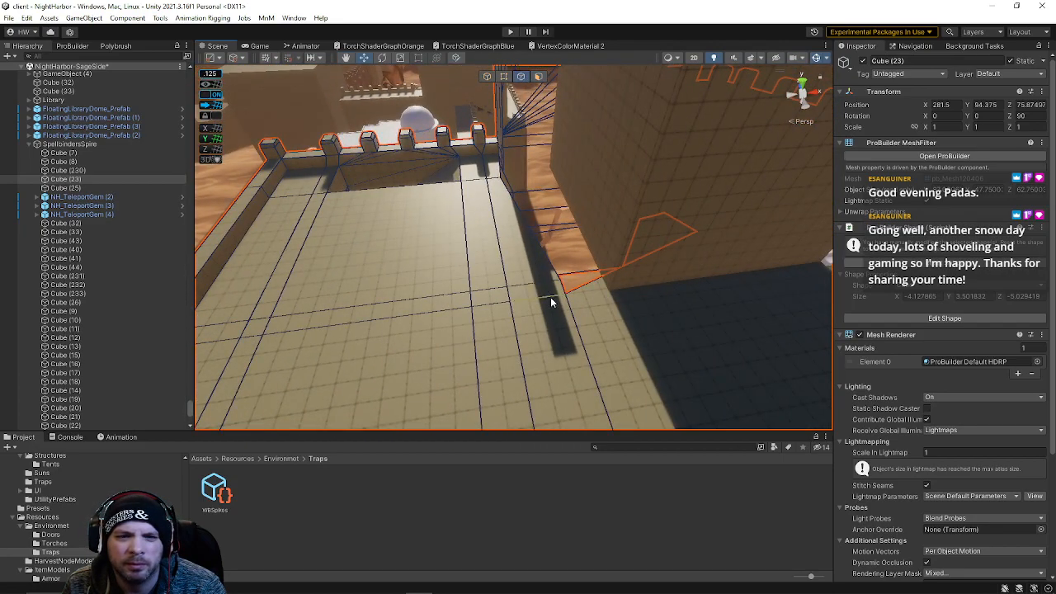
Select the stairs on the lower terrace and slide them along toward the far wall
{"action": "left_click_drag", "start_coordinate": [520, 293], "coordinate": [1055, 355]}
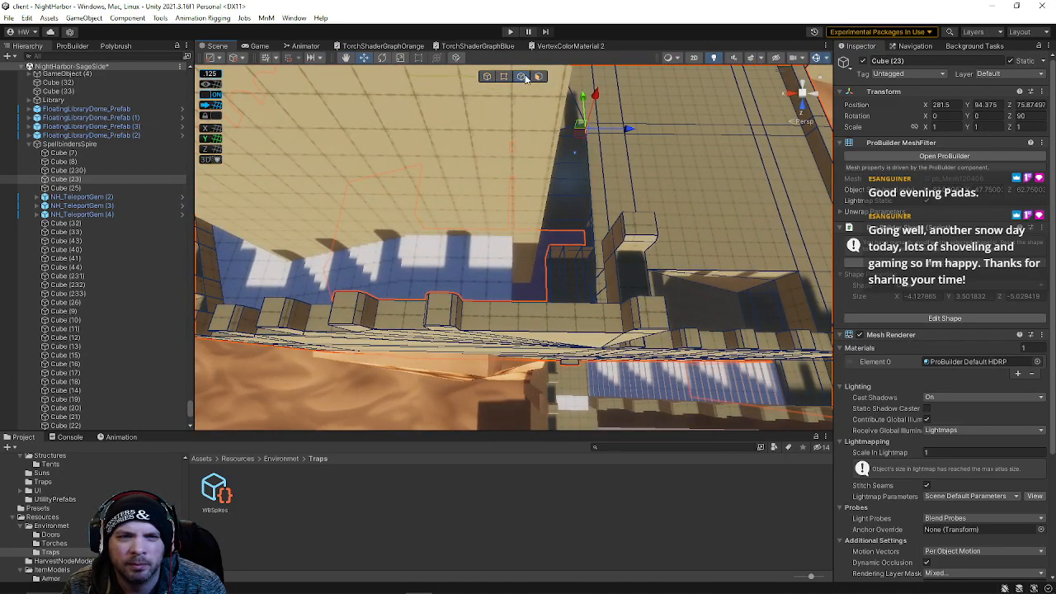
{"action": "left_click", "coordinate": [497, 277]}
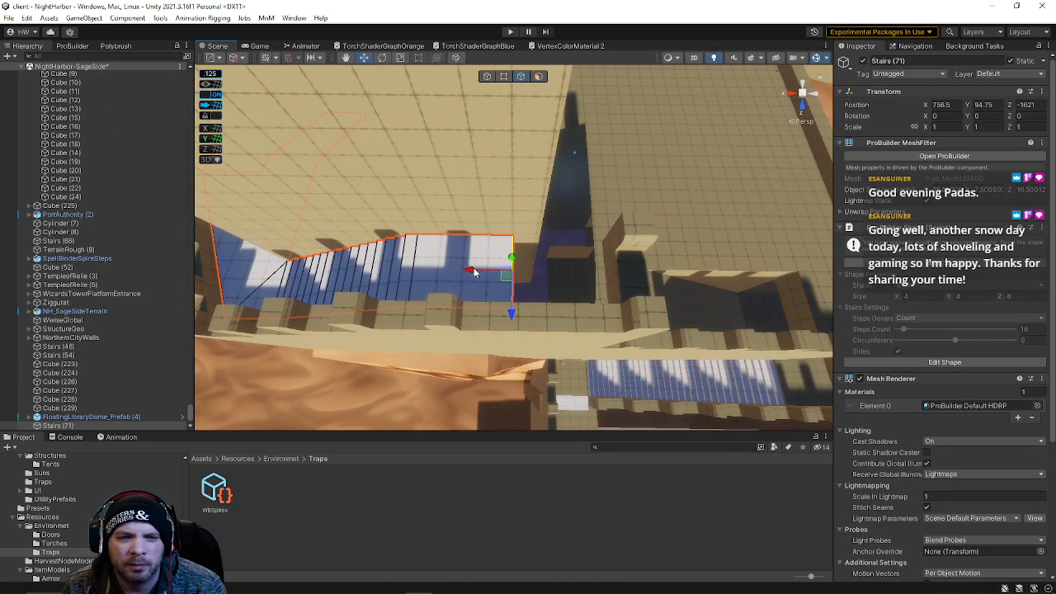
{"action": "left_click_drag", "start_coordinate": [473, 270], "coordinate": [576, 286]}
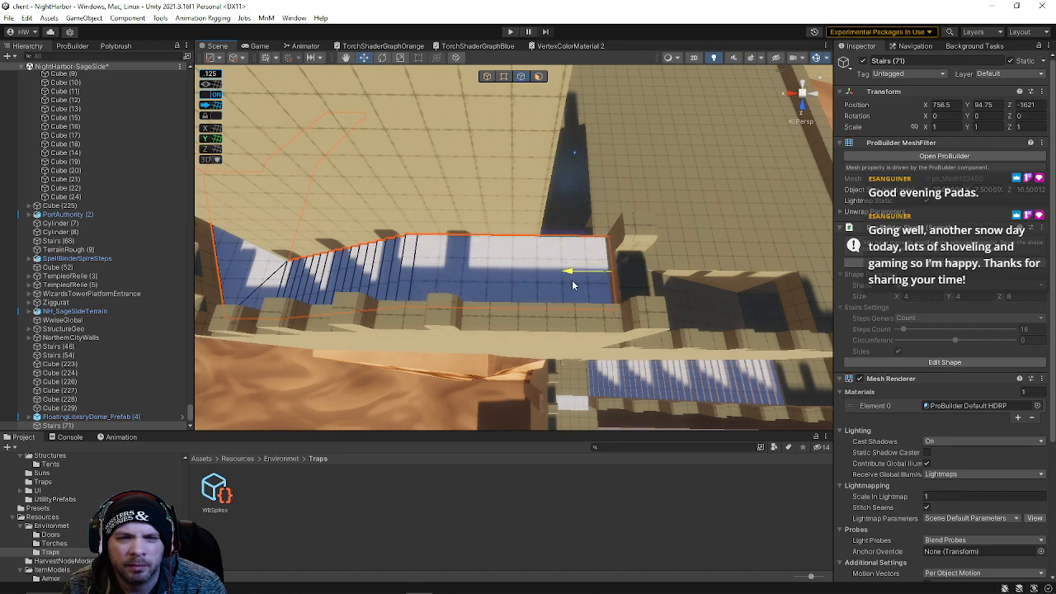
Select the stairs' top face, adjust its scale, and return to object mode
{"action": "left_click", "coordinate": [539, 76]}
{"action": "left_click", "coordinate": [517, 273]}
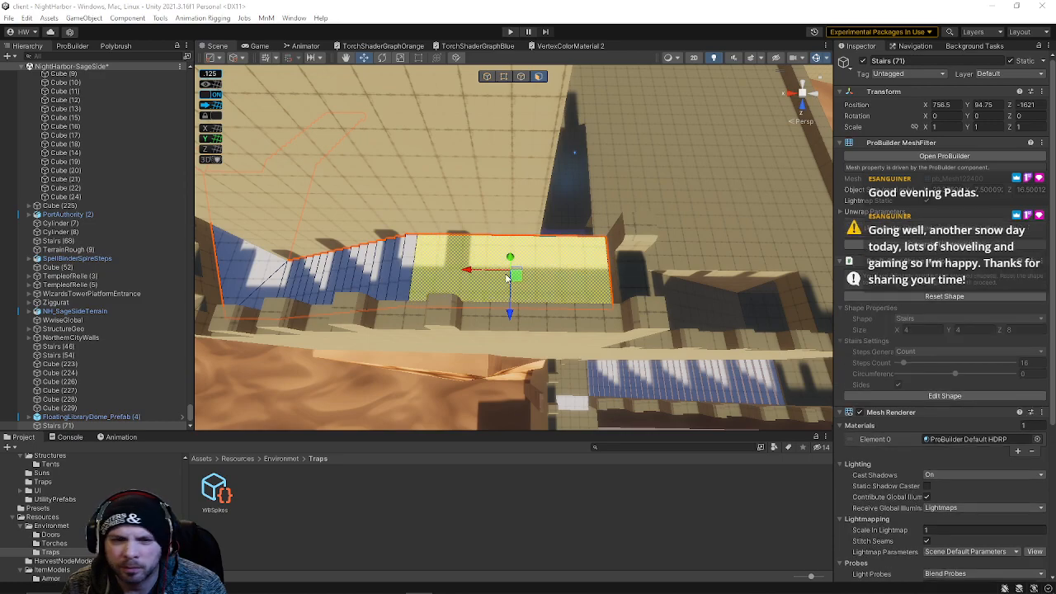
{"action": "left_click", "coordinate": [505, 77]}
{"action": "key", "text": "s"}
{"action": "right_click_drag", "start_coordinate": [511, 194], "coordinate": [520, 252]}
{"action": "left_click_drag", "start_coordinate": [552, 257], "coordinate": [521, 287]}
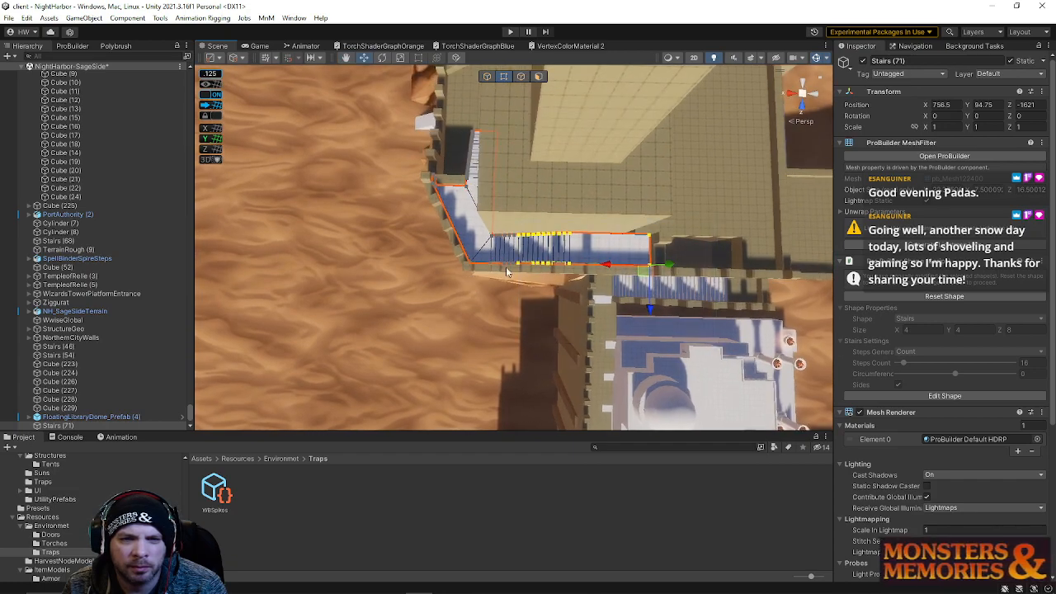
{"action": "left_click", "coordinate": [212, 108]}
{"action": "right_click_drag", "start_coordinate": [582, 218], "coordinate": [579, 198]}
{"action": "key", "text": "w"}
{"action": "left_click", "coordinate": [521, 77]}
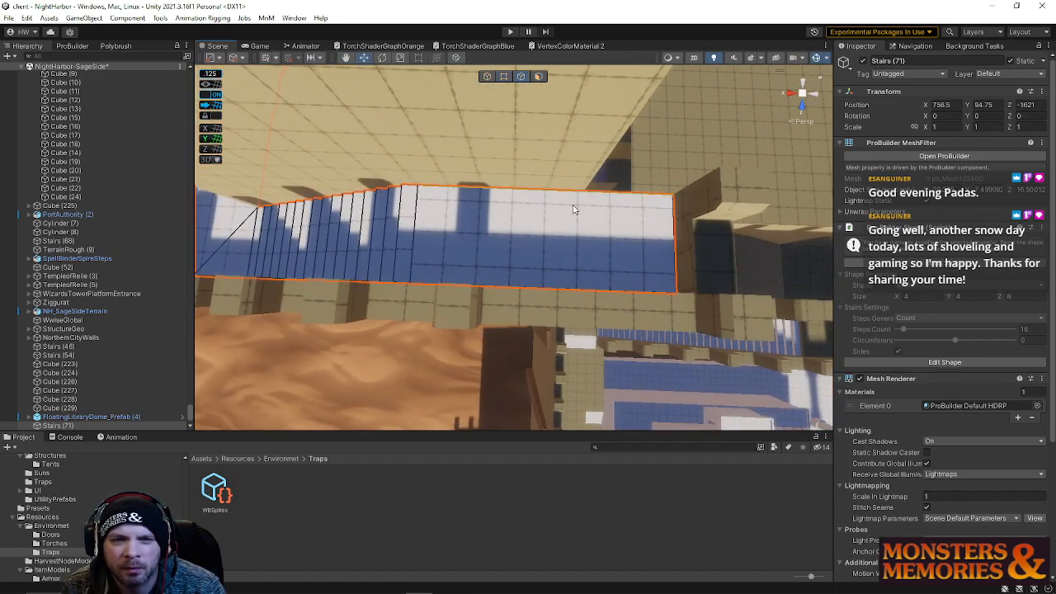
Select the long stairs face on the terrace and shift it with the move handle
{"action": "left_click", "coordinate": [574, 204]}
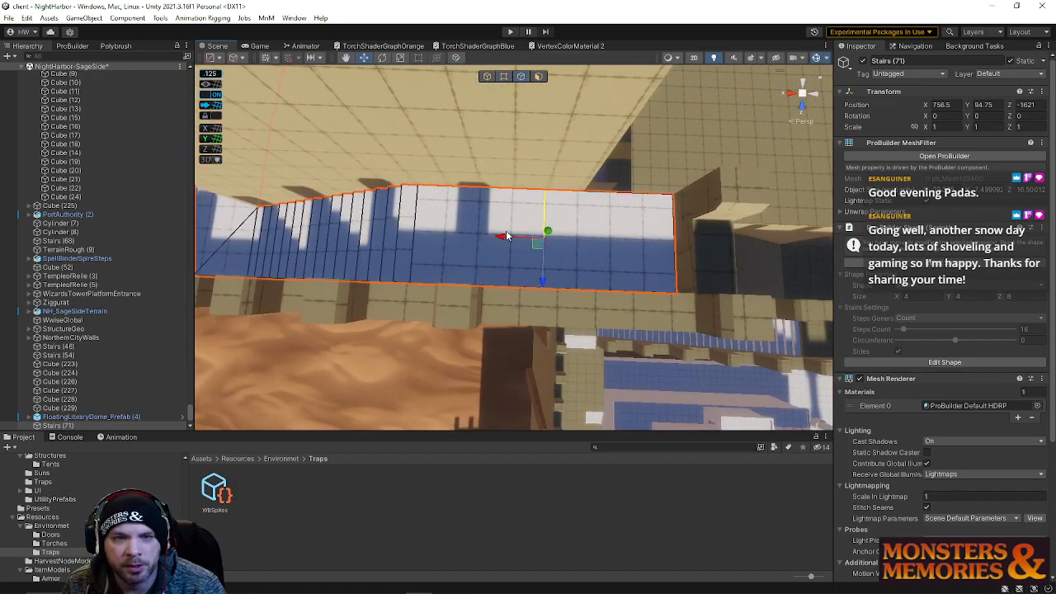
{"action": "right_click_drag", "start_coordinate": [546, 223], "coordinate": [417, 132]}
{"action": "left_click", "coordinate": [533, 220]}
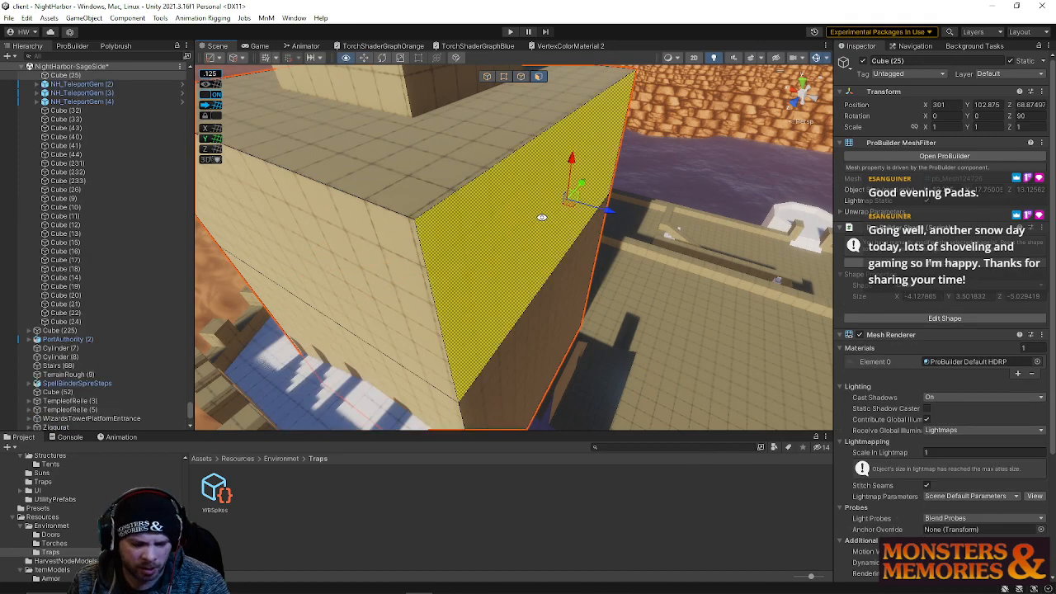
Inspect the faces of the neighbouring wall cubes from several angles around the terrace
{"action": "left_click_drag", "start_coordinate": [592, 368], "coordinate": [601, 362]}
{"action": "right_click_drag", "start_coordinate": [601, 362], "coordinate": [473, 282]}
{"action": "left_click", "coordinate": [535, 302]}
{"action": "left_click", "coordinate": [584, 299]}
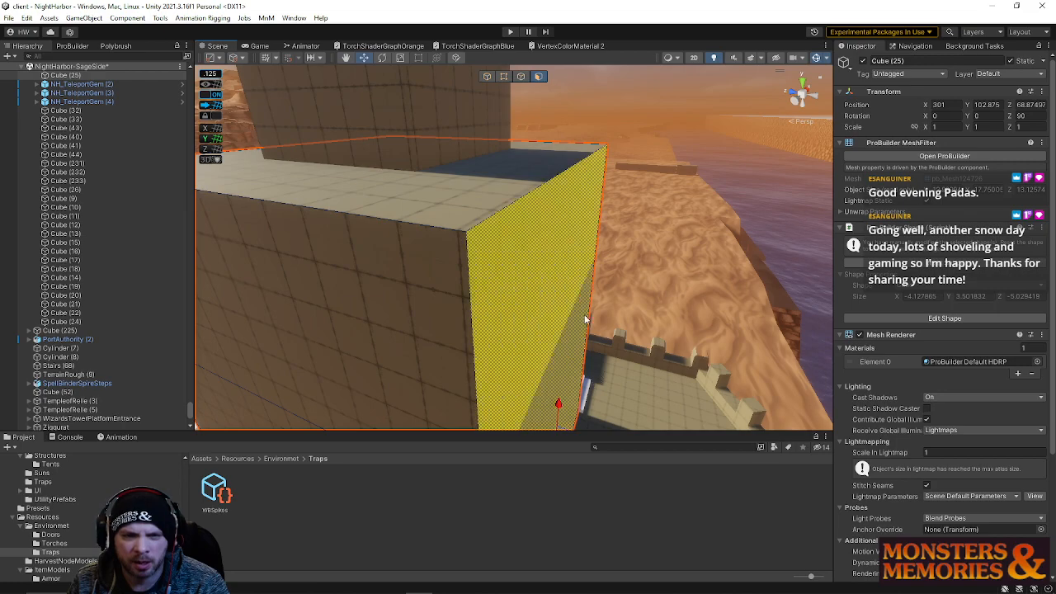
{"action": "left_click", "coordinate": [566, 302], "text": "shift"}
{"action": "right_click_drag", "start_coordinate": [570, 307], "coordinate": [576, 398]}
{"action": "mouse_move", "coordinate": [606, 341]}
{"action": "right_mouse_down"}
{"action": "mouse_move", "coordinate": [448, 275]}
{"action": "mouse_move", "coordinate": [627, 368]}
{"action": "mouse_move", "coordinate": [586, 358]}
{"action": "mouse_move", "coordinate": [544, 371]}
{"action": "mouse_move", "coordinate": [323, 379]}
{"action": "mouse_move", "coordinate": [321, 283]}
{"action": "mouse_move", "coordinate": [453, 271]}
{"action": "mouse_move", "coordinate": [336, 204]}
{"action": "mouse_move", "coordinate": [394, 238]}
{"action": "right_mouse_up"}
{"action": "left_click", "coordinate": [453, 271]}
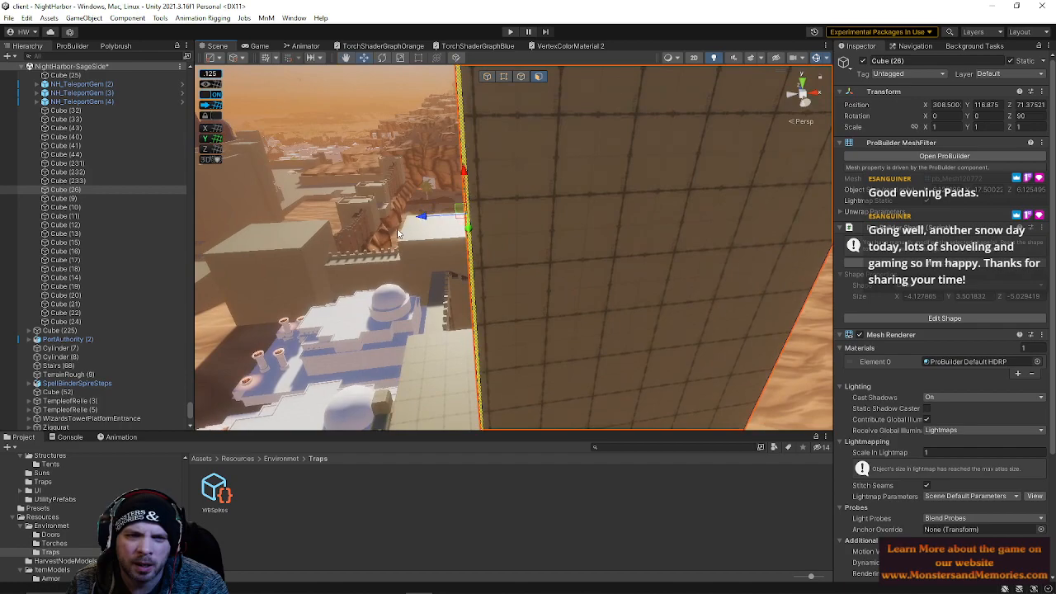
{"action": "left_click_drag", "start_coordinate": [424, 218], "coordinate": [431, 217]}
{"action": "left_click_drag", "start_coordinate": [510, 221], "coordinate": [589, 382], "text": "alt"}
{"action": "right_click_drag", "start_coordinate": [589, 382], "coordinate": [580, 181]}
{"action": "left_click", "coordinate": [441, 150]}
{"action": "right_click_drag", "start_coordinate": [440, 149], "coordinate": [377, 275]}
{"action": "left_click", "coordinate": [342, 259]}
{"action": "left_click_drag", "start_coordinate": [342, 259], "coordinate": [311, 362], "text": "alt"}
Examine the stairs' landing in edge, vertex and face selection modes, selecting all its faces
{"action": "left_click", "coordinate": [520, 76]}
{"action": "left_click", "coordinate": [544, 236]}
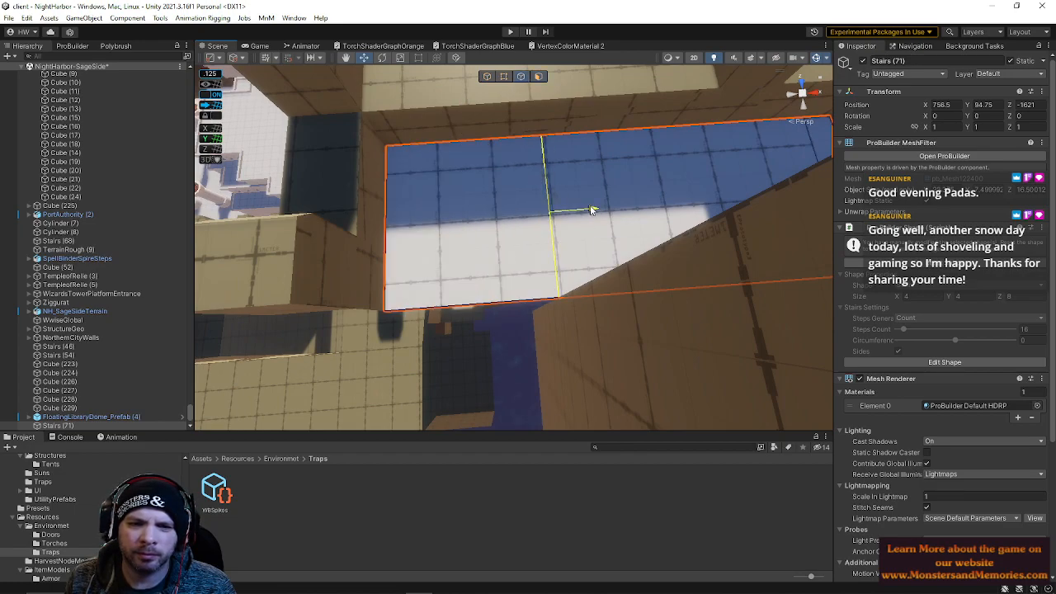
{"action": "left_click_drag", "start_coordinate": [589, 211], "coordinate": [566, 207], "text": "alt"}
{"action": "scroll", "coordinate": [565, 207], "scroll_direction": "down", "scroll_amount": 4}
{"action": "left_click", "coordinate": [503, 76]}
{"action": "left_click_drag", "start_coordinate": [314, 153], "coordinate": [571, 330]}
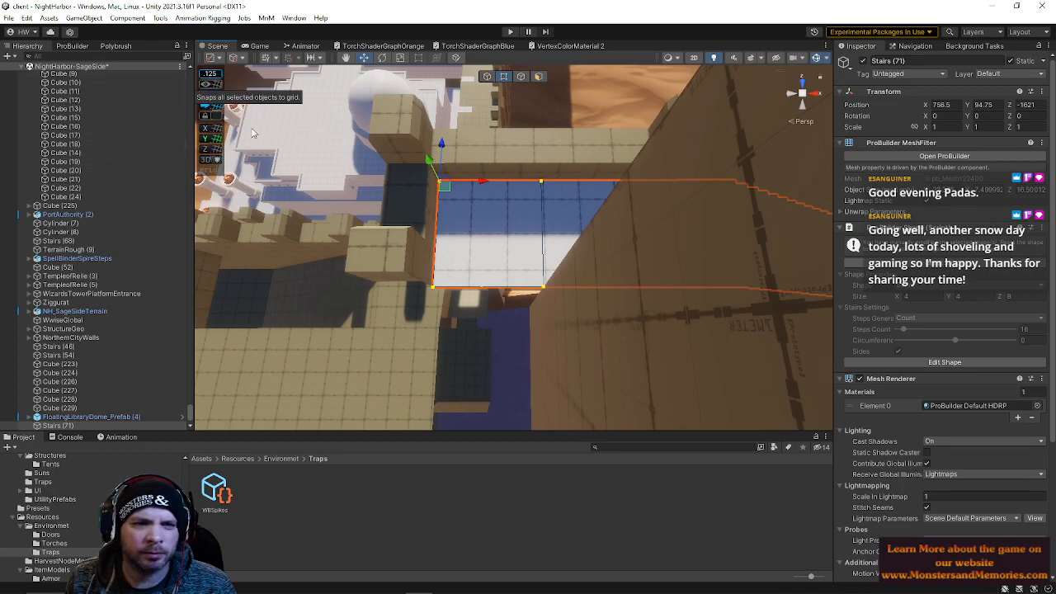
{"action": "left_click_drag", "start_coordinate": [558, 232], "coordinate": [560, 255], "text": "alt"}
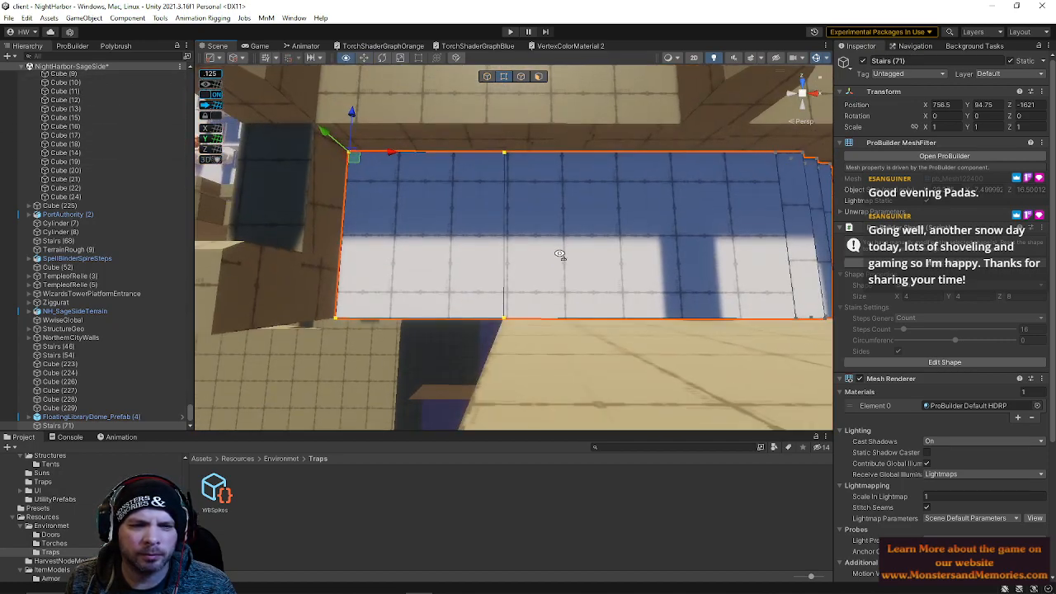
{"action": "left_click", "coordinate": [539, 75]}
{"action": "left_click", "coordinate": [547, 281]}
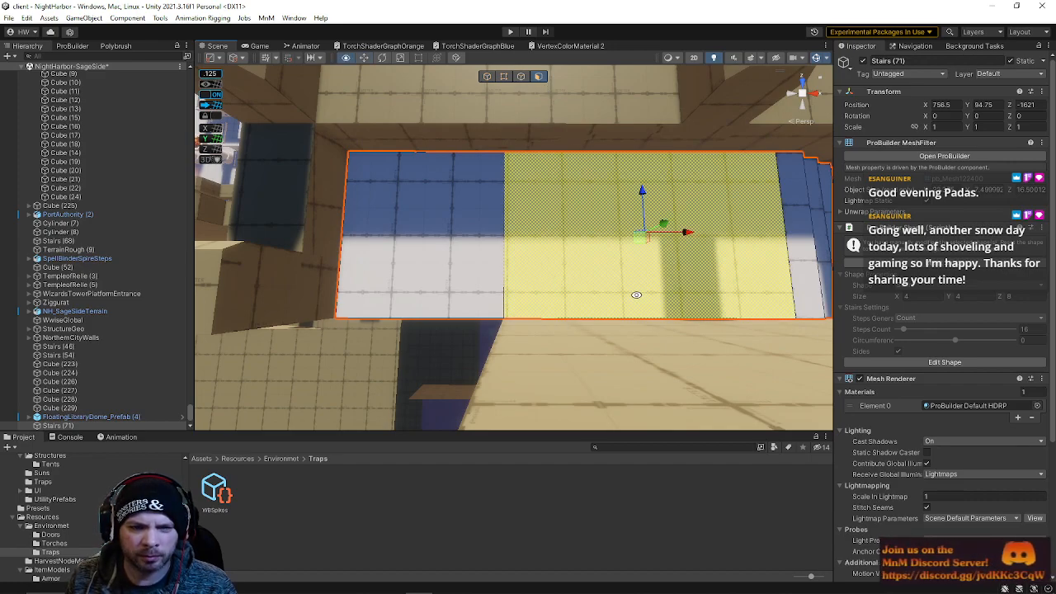
{"action": "key", "text": "ctrl+a"}
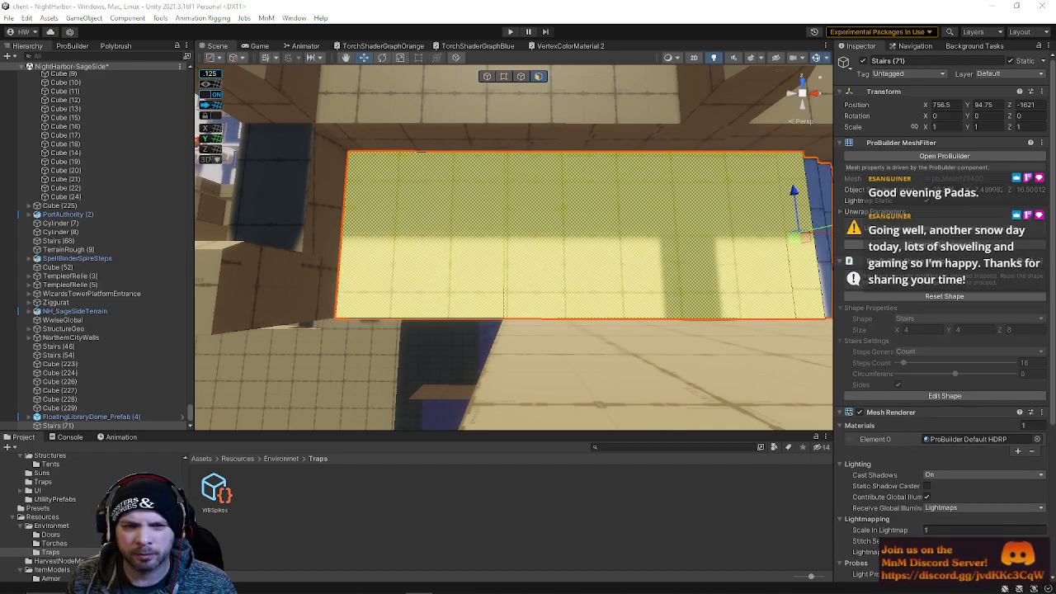
Select an edge of the landing and look over the surrounding wall tops
{"action": "left_click_drag", "start_coordinate": [507, 322], "coordinate": [466, 109], "text": "alt"}
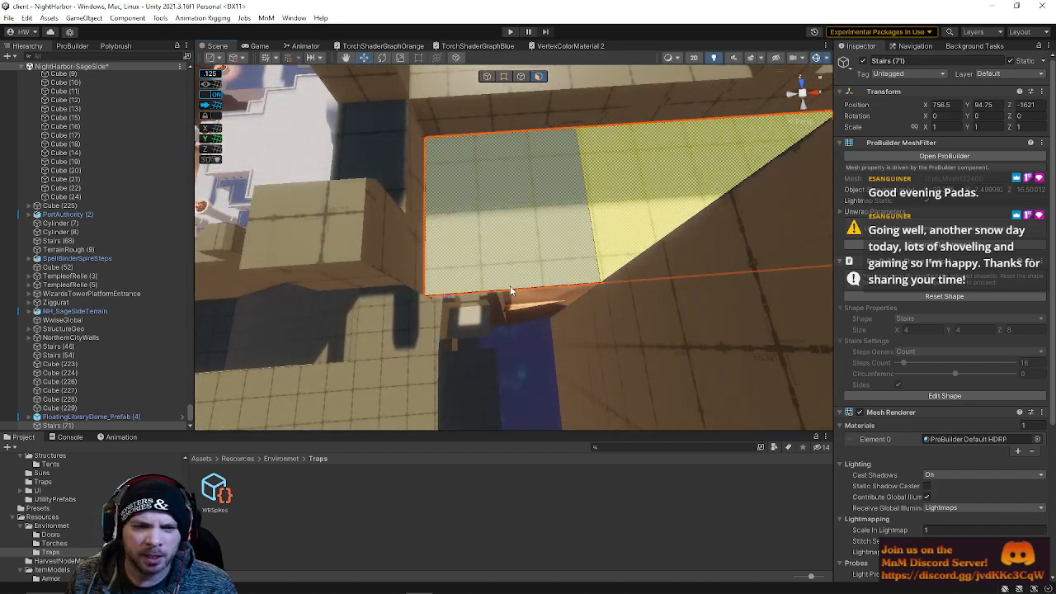
{"action": "left_click", "coordinate": [518, 77]}
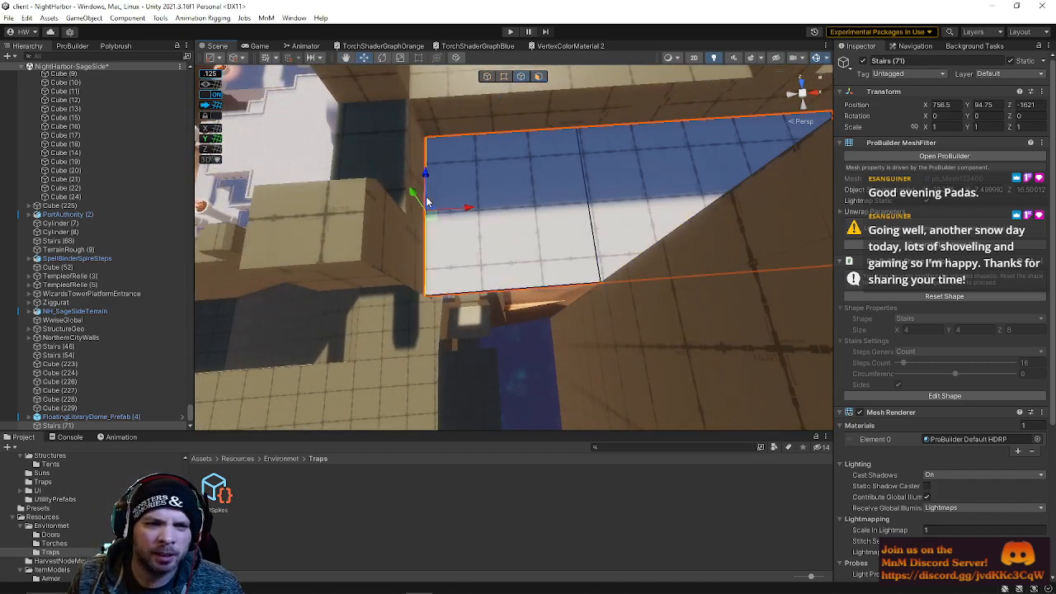
{"action": "left_click_drag", "start_coordinate": [475, 215], "coordinate": [463, 210]}
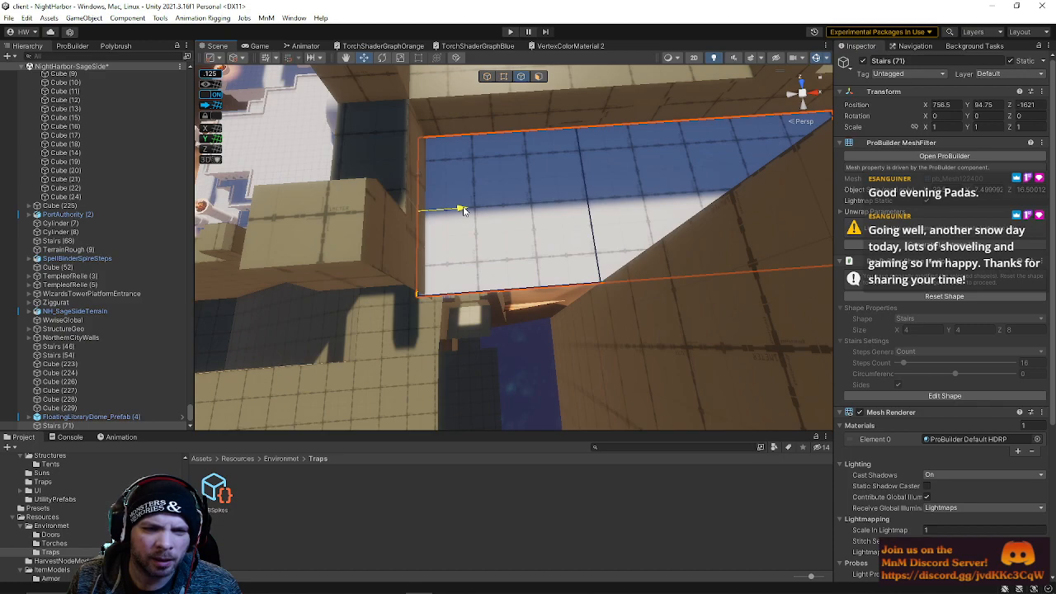
{"action": "right_click_drag", "start_coordinate": [464, 210], "coordinate": [497, 51]}
{"action": "left_click", "coordinate": [507, 117]}
{"action": "left_click", "coordinate": [549, 145]}
{"action": "right_click_drag", "start_coordinate": [550, 147], "coordinate": [553, 120]}
{"action": "left_click_drag", "start_coordinate": [551, 121], "coordinate": [517, 120], "text": "alt"}
{"action": "left_click_drag", "start_coordinate": [558, 226], "coordinate": [583, 314]}
{"action": "left_click_drag", "start_coordinate": [582, 314], "coordinate": [580, 228], "text": "alt"}
{"action": "left_click_drag", "start_coordinate": [587, 190], "coordinate": [591, 132], "text": "alt"}
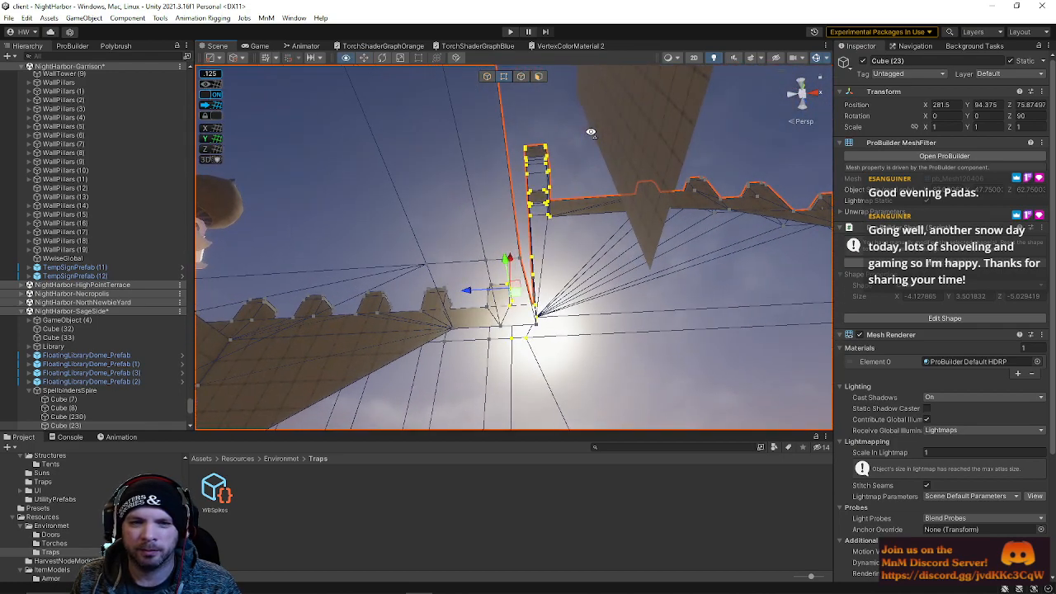
Box-select the vertices at the top of the wall pillar and move them downward
{"action": "left_click_drag", "start_coordinate": [573, 95], "coordinate": [525, 332]}
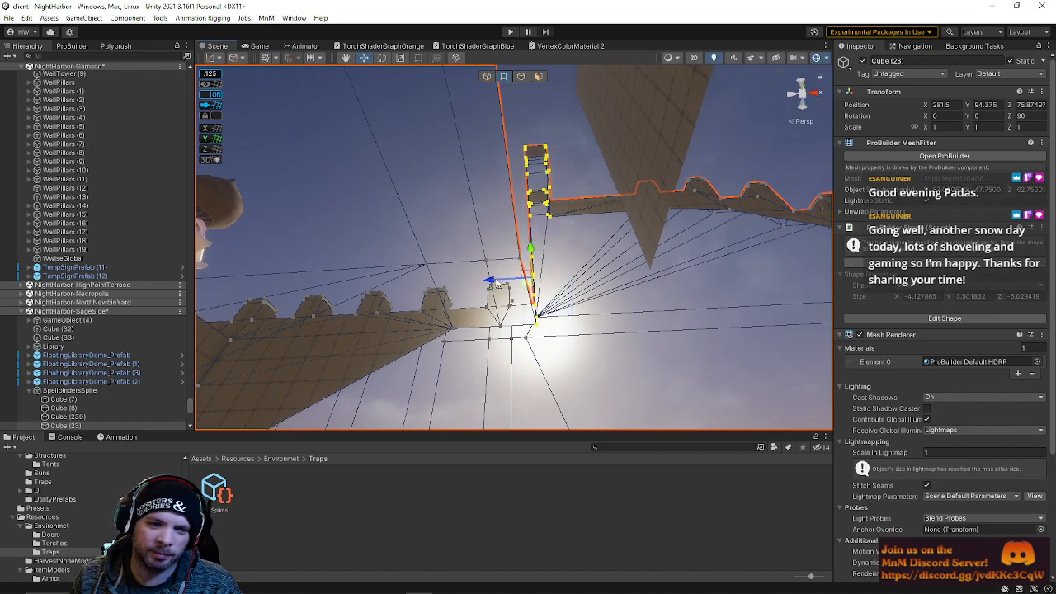
{"action": "left_click_drag", "start_coordinate": [497, 283], "coordinate": [493, 284]}
{"action": "key", "text": "w"}
{"action": "right_click_drag", "start_coordinate": [549, 232], "coordinate": [533, 405]}
{"action": "left_click", "coordinate": [529, 322]}
{"action": "left_click_drag", "start_coordinate": [529, 321], "coordinate": [71, 358], "text": "alt"}
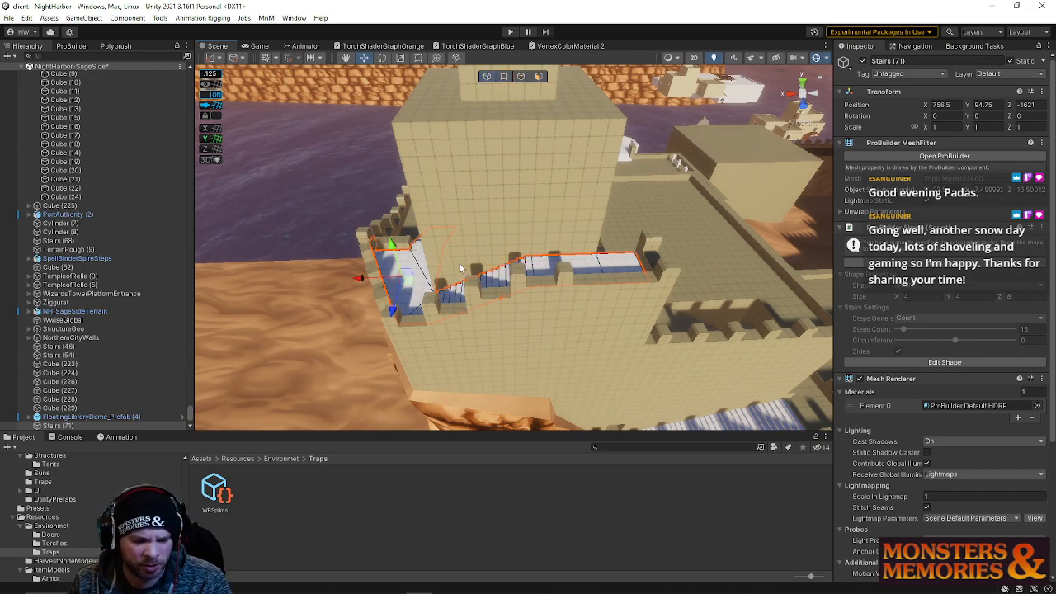
Duplicate the terrace stairs, move the copy toward the tower and set its Y rotation to -90
{"action": "key", "text": "ctrl+d"}
{"action": "left_click_drag", "start_coordinate": [394, 246], "coordinate": [609, 180]}
{"action": "right_click_drag", "start_coordinate": [621, 253], "coordinate": [569, 227]}
{"action": "key", "text": "e"}
{"action": "left_click_drag", "start_coordinate": [554, 244], "coordinate": [887, 180]}
{"action": "right_click_drag", "start_coordinate": [633, 257], "coordinate": [564, 295]}
{"action": "left_click_drag", "start_coordinate": [576, 303], "coordinate": [421, 285]}
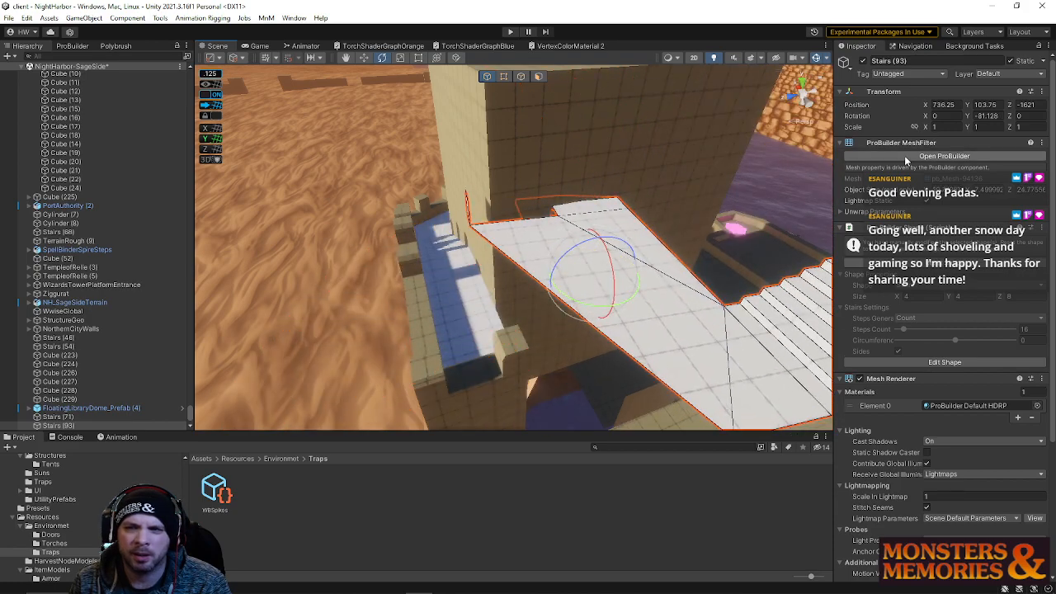
{"action": "type", "text": "-90"}
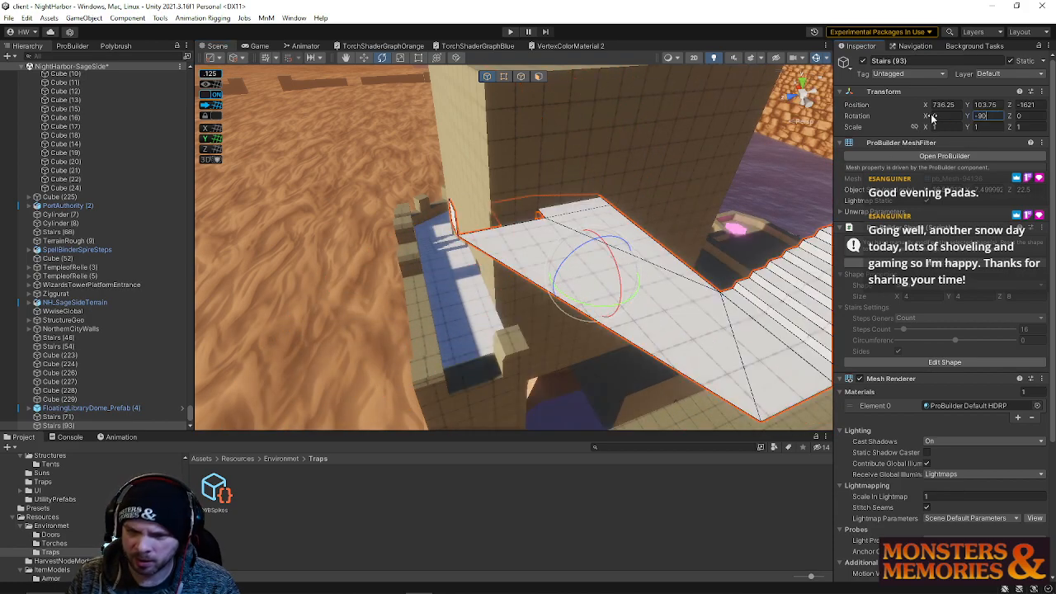
Delete the landing faces from the duplicated stairs, leaving only the steps
{"action": "left_click", "coordinate": [541, 78]}
{"action": "scroll", "coordinate": [487, 169], "scroll_direction": "down", "scroll_amount": 8}
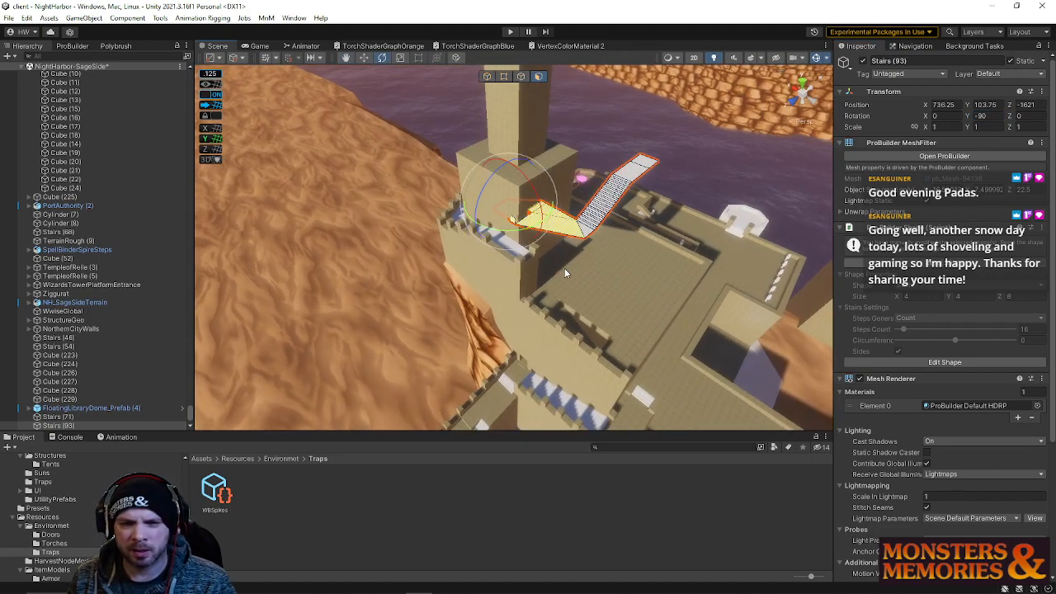
{"action": "key", "text": "Delete"}
{"action": "key", "text": "ctrl+z"}
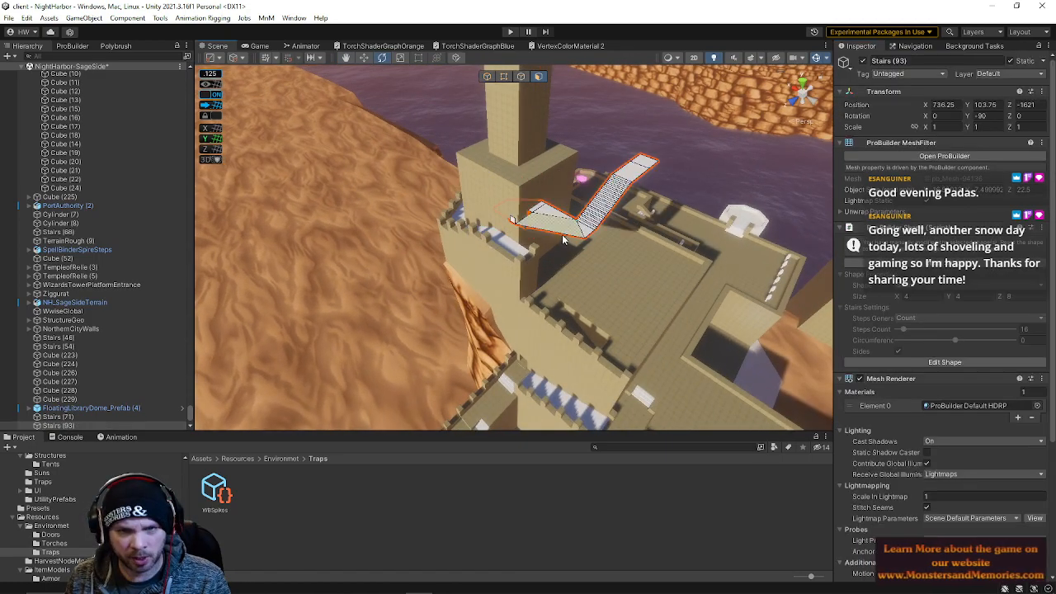
{"action": "left_click_drag", "start_coordinate": [552, 263], "coordinate": [561, 272]}
{"action": "key", "text": "BackSpace"}
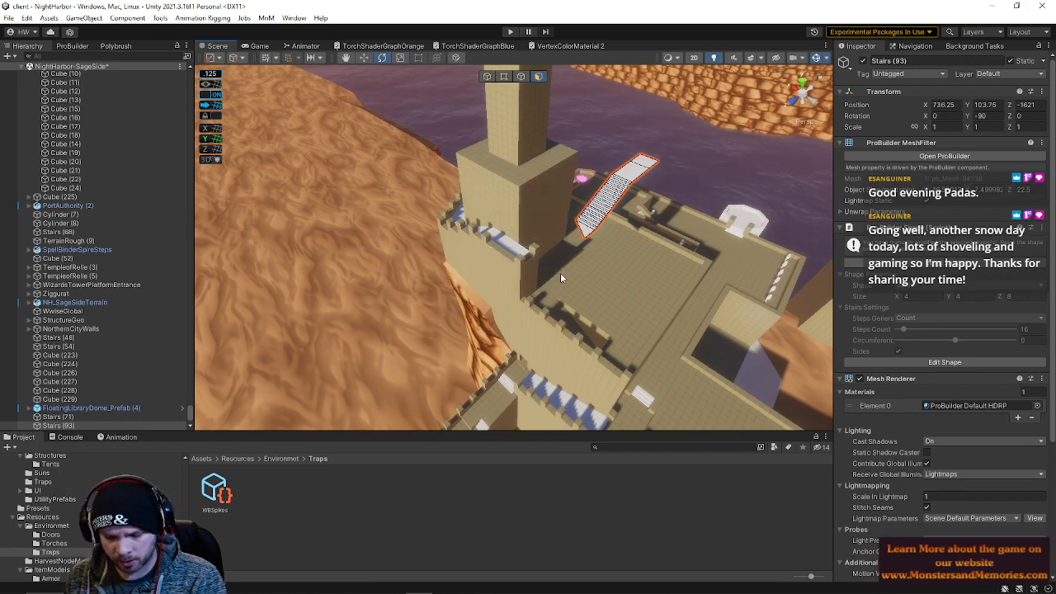
Reposition the duplicated stairs and reset its pivot with Set Pivot
{"action": "left_click", "coordinate": [586, 235]}
{"action": "left_click_drag", "start_coordinate": [587, 235], "coordinate": [624, 166], "text": "alt"}
{"action": "key", "text": "e"}
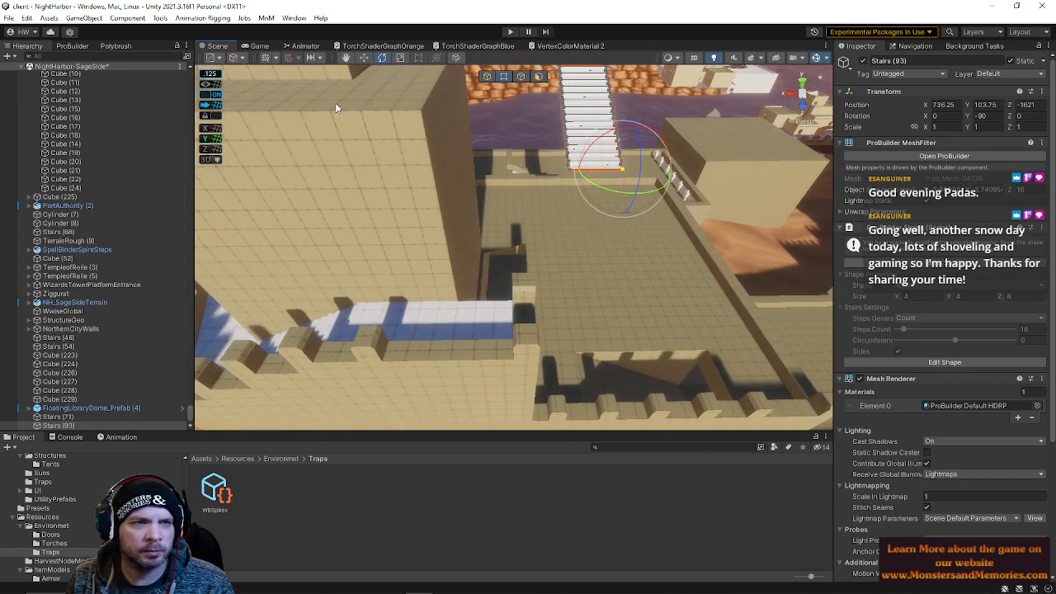
{"action": "left_click", "coordinate": [73, 47]}
{"action": "left_click", "coordinate": [85, 274]}
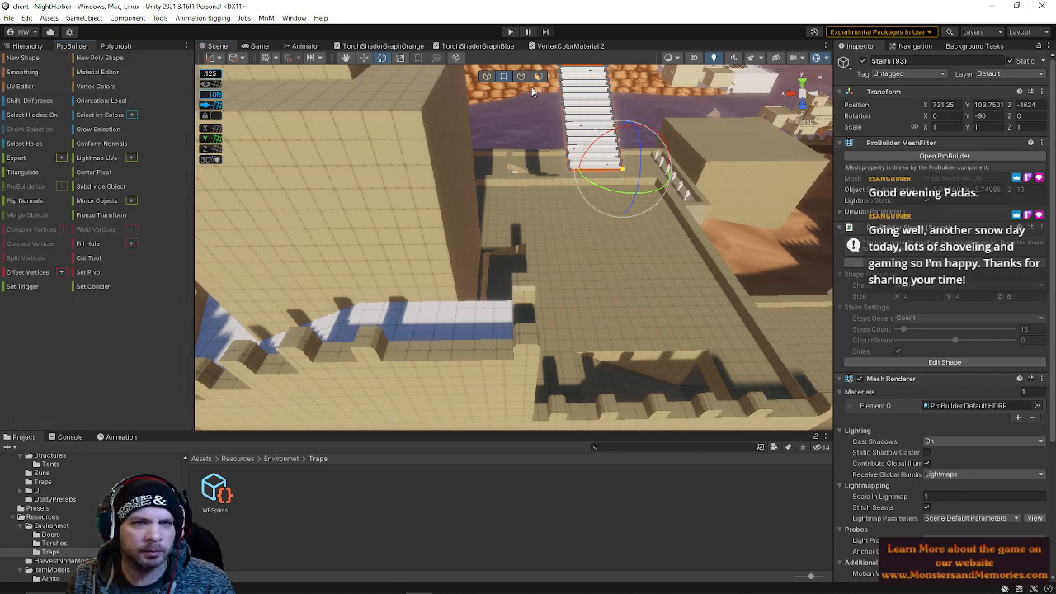
Move the duplicated stairs in object mode down onto the lower roof beside the tower
{"action": "left_click", "coordinate": [487, 77]}
{"action": "key", "text": "w"}
{"action": "left_click_drag", "start_coordinate": [653, 174], "coordinate": [550, 187]}
{"action": "right_click_drag", "start_coordinate": [599, 186], "coordinate": [336, 179]}
{"action": "left_click_drag", "start_coordinate": [580, 316], "coordinate": [360, 309]}
{"action": "right_click_drag", "start_coordinate": [455, 325], "coordinate": [402, 196]}
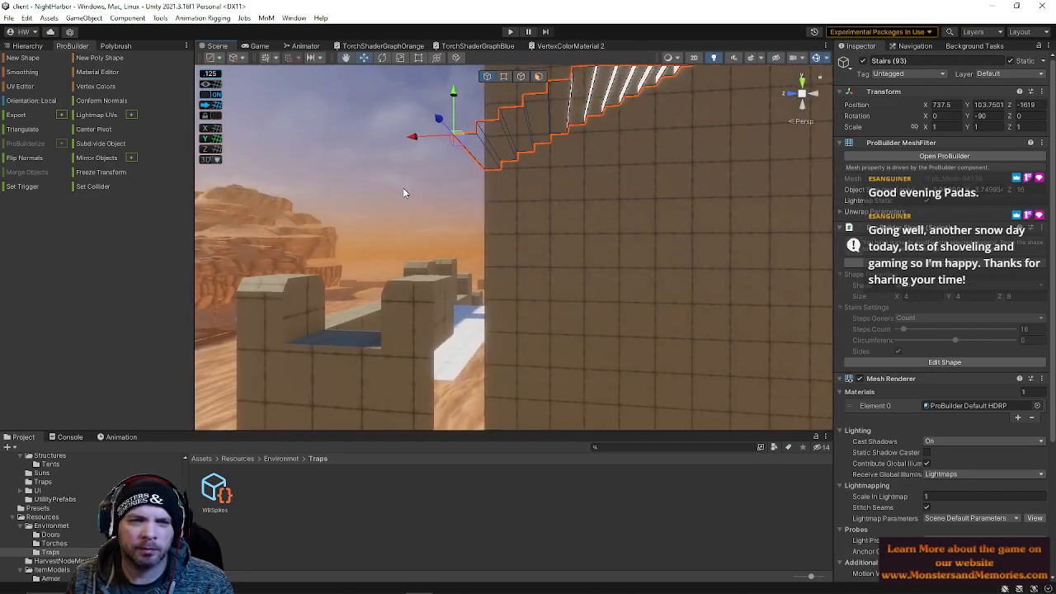
{"action": "left_click_drag", "start_coordinate": [461, 89], "coordinate": [452, 343]}
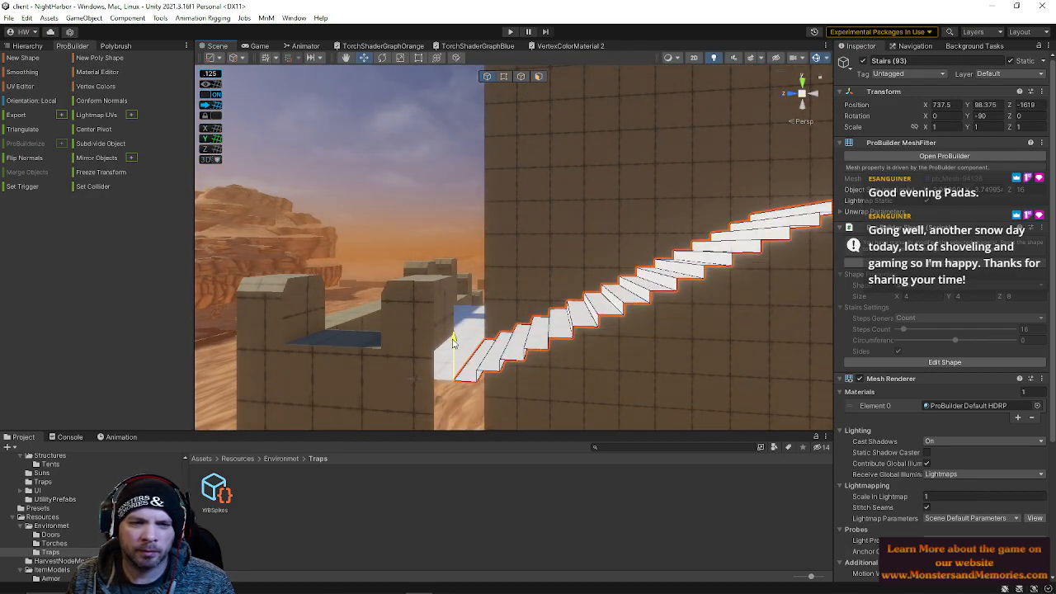
Rotate the stairs to a Y rotation of 180
{"action": "right_click_drag", "start_coordinate": [558, 336], "coordinate": [404, 330]}
{"action": "left_click_drag", "start_coordinate": [318, 324], "coordinate": [590, 379]}
{"action": "left_click_drag", "start_coordinate": [503, 401], "coordinate": [490, 309]}
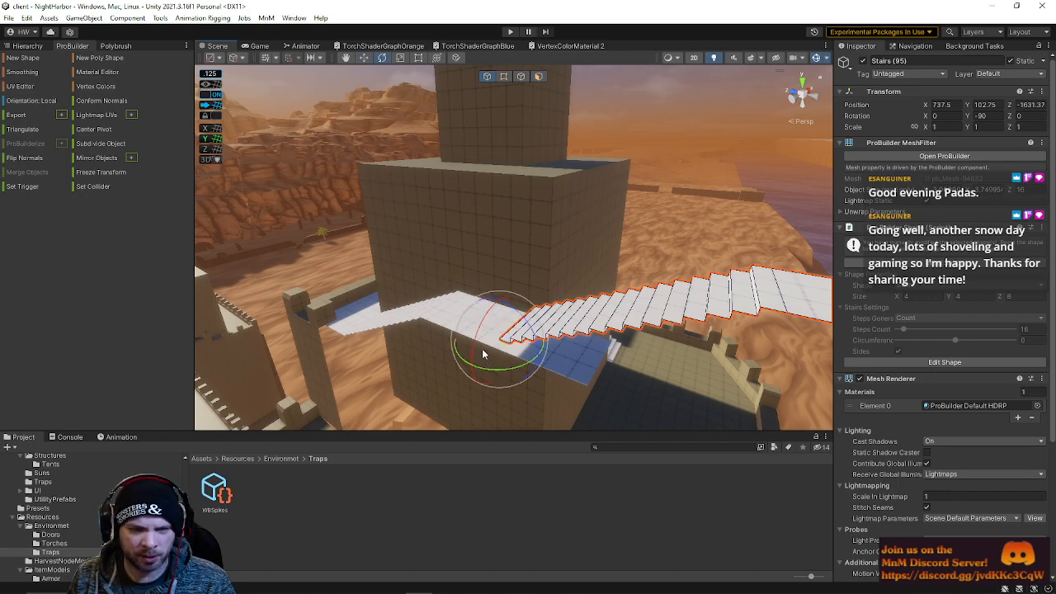
{"action": "left_click_drag", "start_coordinate": [491, 372], "coordinate": [462, 361]}
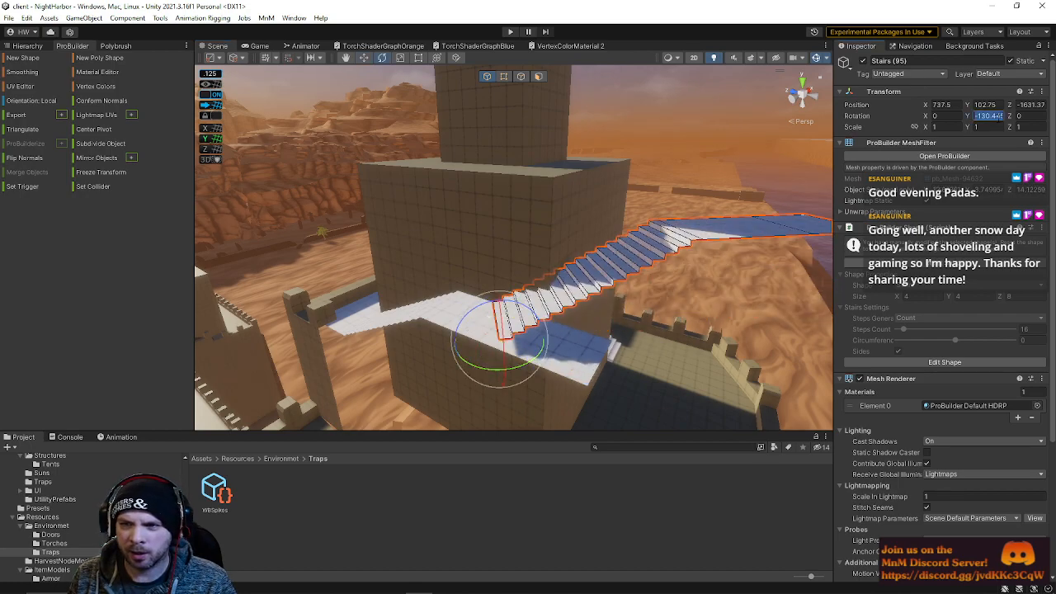
{"action": "type", "text": "180"}
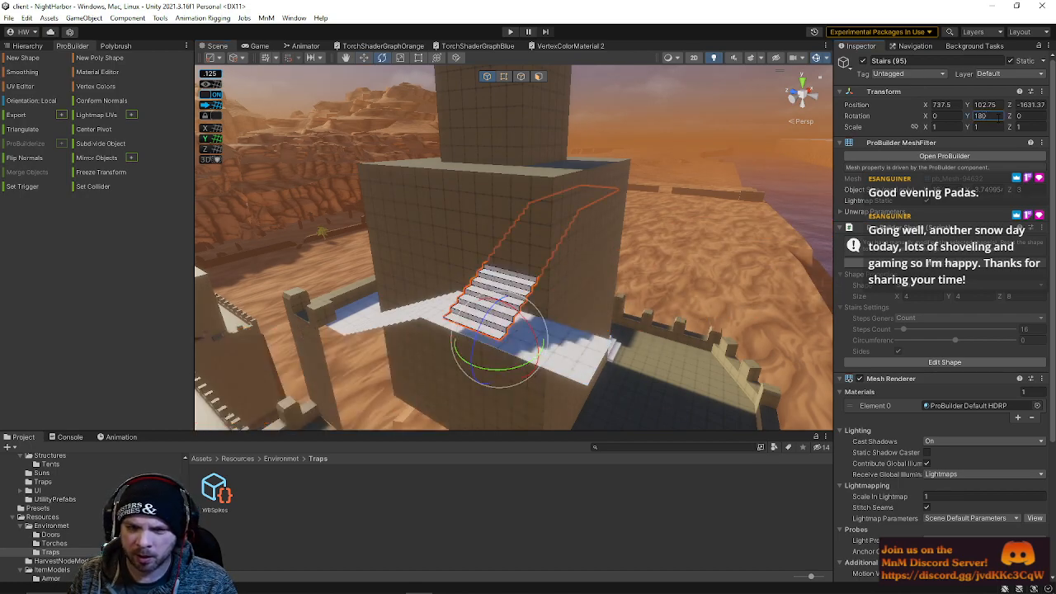
Move the rotated stairs so their base meets the walkway against the tower wall
{"action": "right_click_drag", "start_coordinate": [693, 263], "coordinate": [470, 291]}
{"action": "key", "text": "w"}
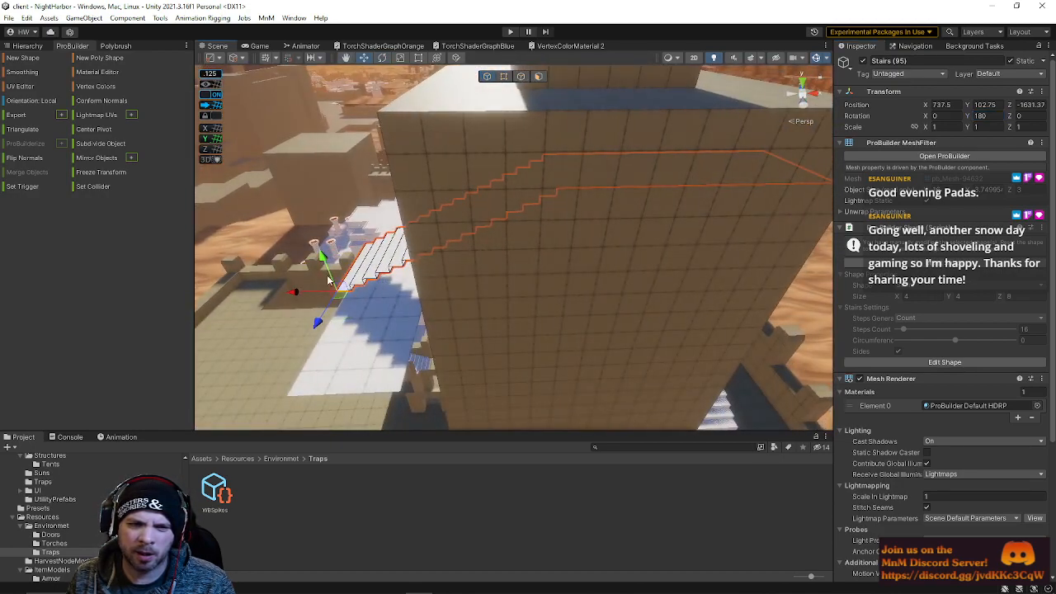
{"action": "left_click_drag", "start_coordinate": [295, 295], "coordinate": [355, 293]}
{"action": "left_click_drag", "start_coordinate": [405, 302], "coordinate": [629, 472], "text": "alt"}
{"action": "right_click_drag", "start_coordinate": [573, 333], "coordinate": [547, 238]}
{"action": "left_click_drag", "start_coordinate": [394, 134], "coordinate": [395, 158]}
{"action": "right_click_drag", "start_coordinate": [395, 162], "coordinate": [492, 329]}
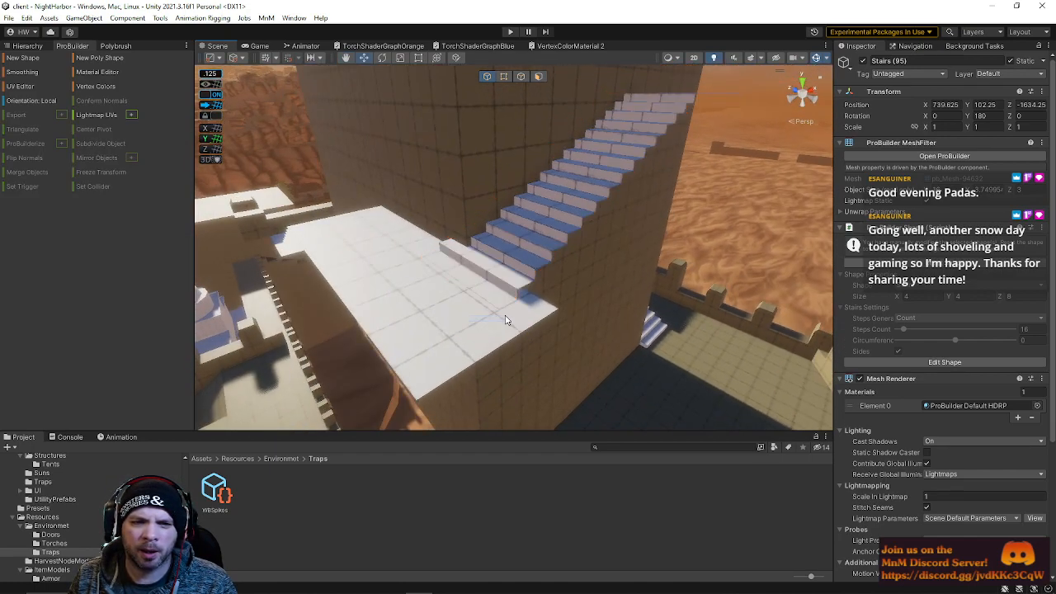
{"action": "left_click_drag", "start_coordinate": [535, 339], "coordinate": [561, 353]}
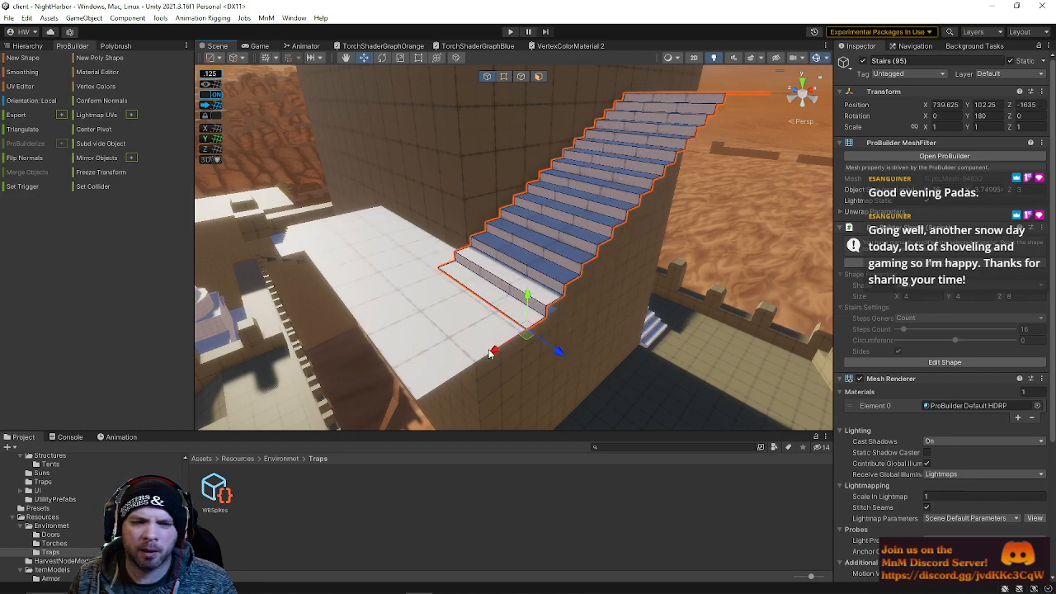
{"action": "left_click_drag", "start_coordinate": [491, 353], "coordinate": [530, 340]}
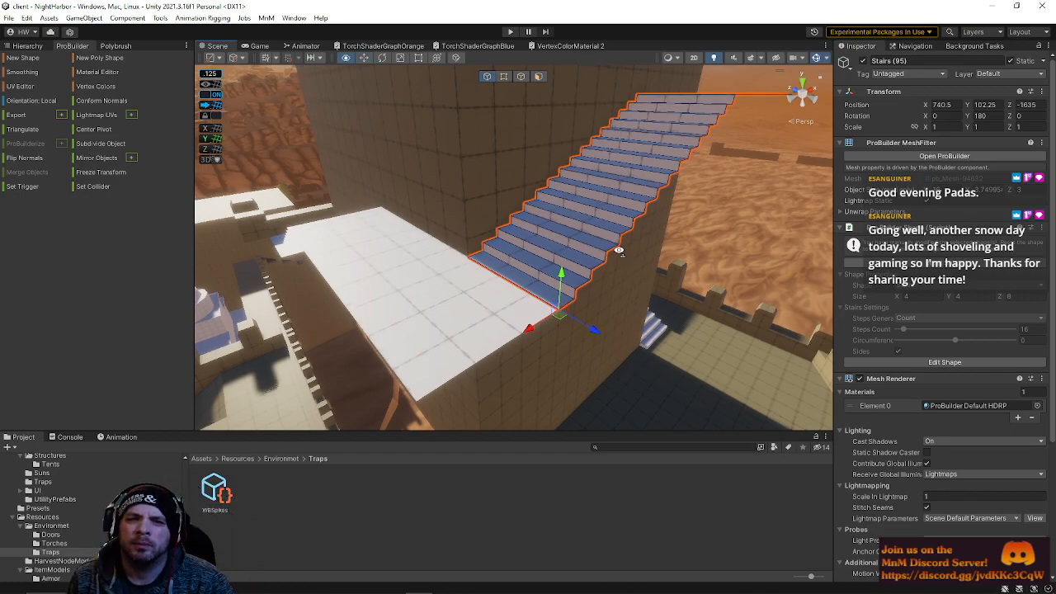
Check the stairs' fit from a distance and select the other duplicated stairs
{"action": "left_click_drag", "start_coordinate": [540, 317], "coordinate": [627, 178], "text": "alt"}
{"action": "scroll", "coordinate": [552, 328], "scroll_direction": "down", "scroll_amount": 6}
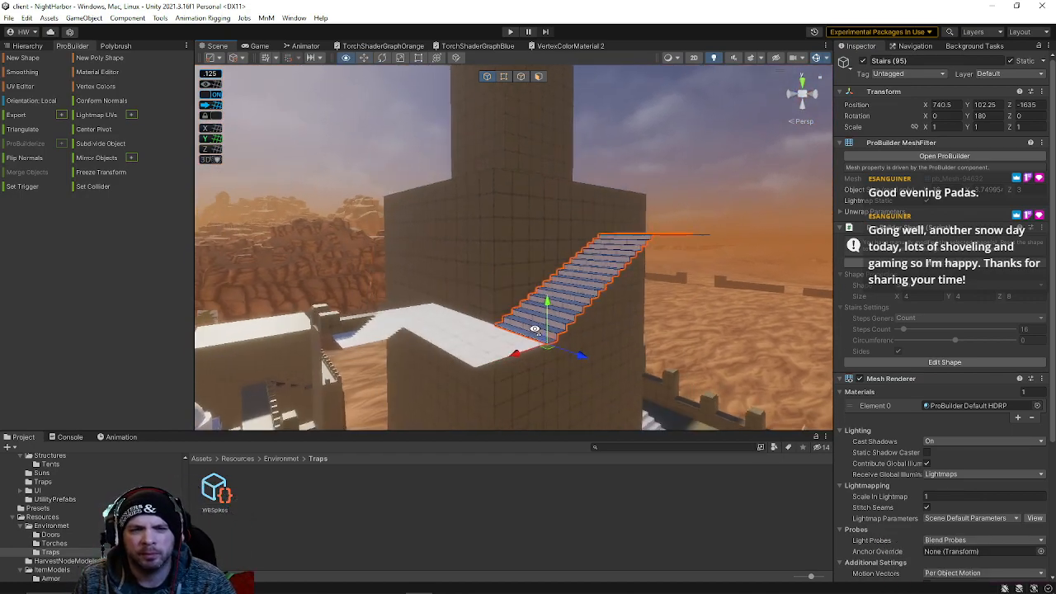
{"action": "left_click_drag", "start_coordinate": [545, 302], "coordinate": [544, 221]}
{"action": "key", "text": "w"}
{"action": "right_click_drag", "start_coordinate": [545, 227], "coordinate": [511, 293]}
{"action": "left_click", "coordinate": [476, 280]}
{"action": "left_click", "coordinate": [483, 291]}
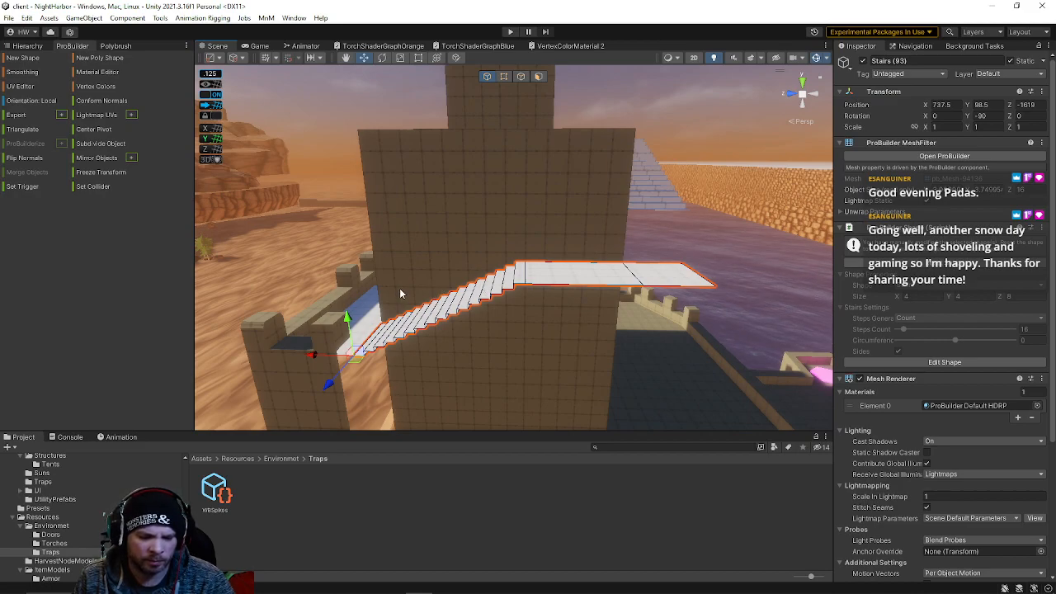
Duplicate those stairs and move the copy up to continue the flight toward the upper level
{"action": "key", "text": "ctrl+d"}
{"action": "left_click_drag", "start_coordinate": [317, 354], "coordinate": [472, 357]}
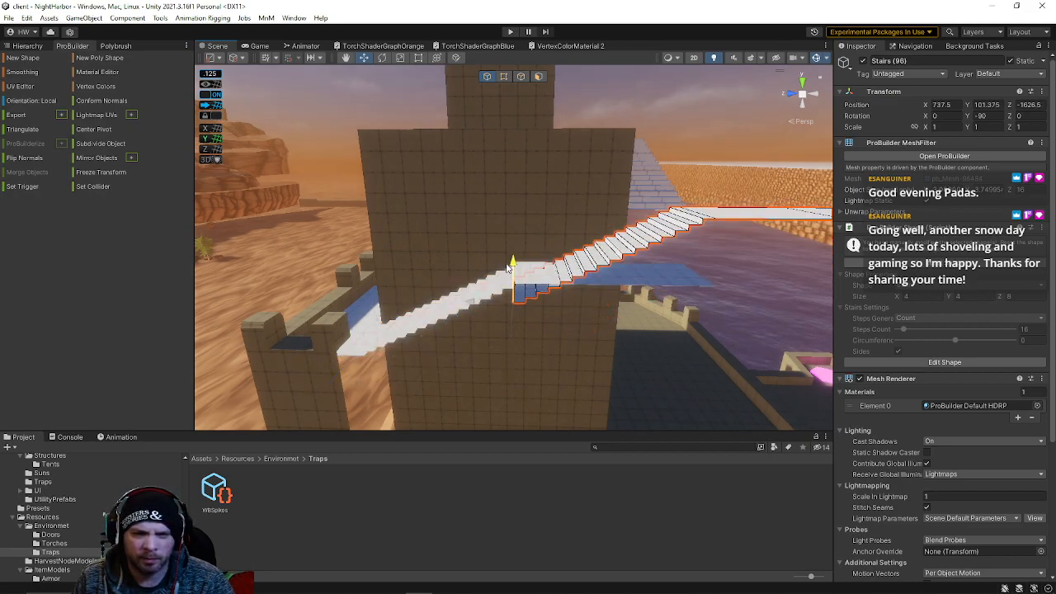
{"action": "right_click_drag", "start_coordinate": [509, 268], "coordinate": [373, 367]}
{"action": "left_click_drag", "start_coordinate": [358, 371], "coordinate": [278, 376]}
{"action": "right_click_drag", "start_coordinate": [279, 375], "coordinate": [388, 252]}
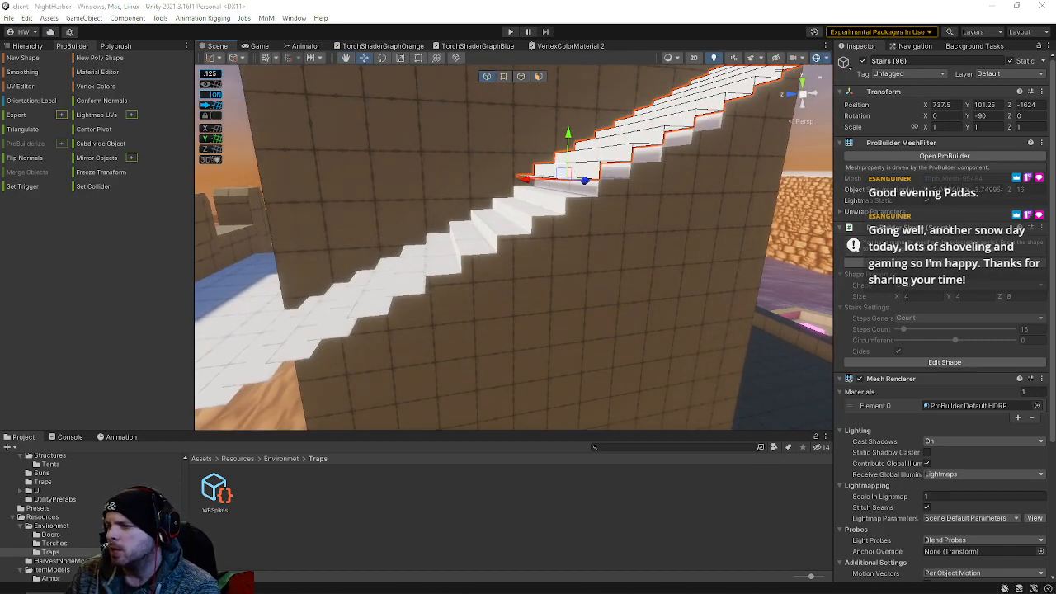
Nudge the upper stairs so their lower end lines up with the flight coming up the tower wall
{"action": "right_click_drag", "start_coordinate": [413, 286], "coordinate": [393, 242]}
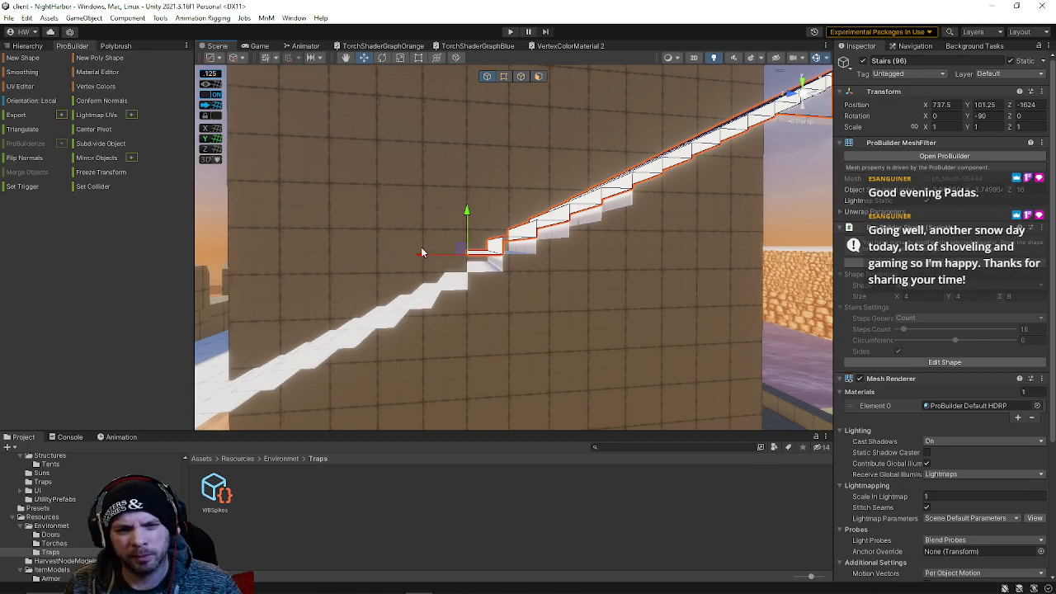
{"action": "right_click_drag", "start_coordinate": [457, 239], "coordinate": [430, 258]}
{"action": "left_click_drag", "start_coordinate": [399, 261], "coordinate": [428, 264]}
{"action": "right_click_drag", "start_coordinate": [428, 264], "coordinate": [459, 125]}
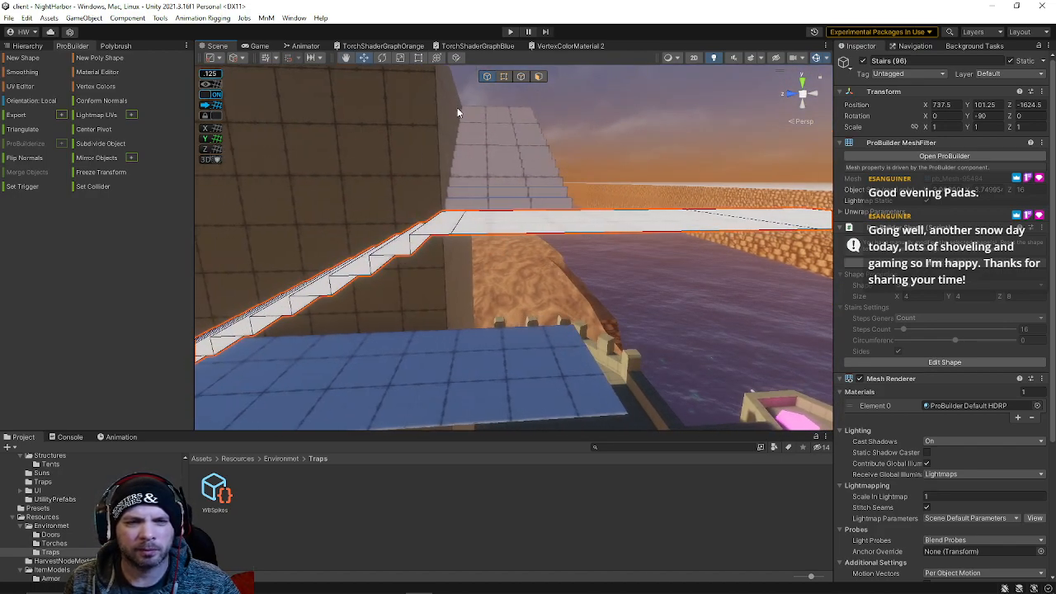
Delete the landing face that extends past the top of the upper stairs
{"action": "left_click", "coordinate": [522, 78]}
{"action": "left_click", "coordinate": [456, 226]}
{"action": "right_click_drag", "start_coordinate": [456, 223], "coordinate": [461, 220]}
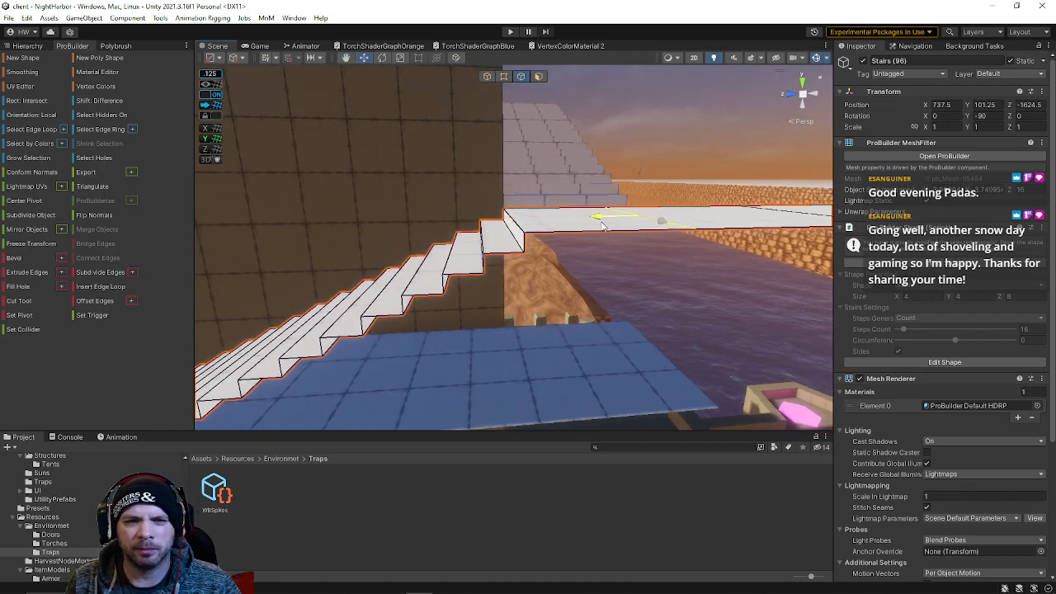
{"action": "right_click_drag", "start_coordinate": [627, 226], "coordinate": [601, 285]}
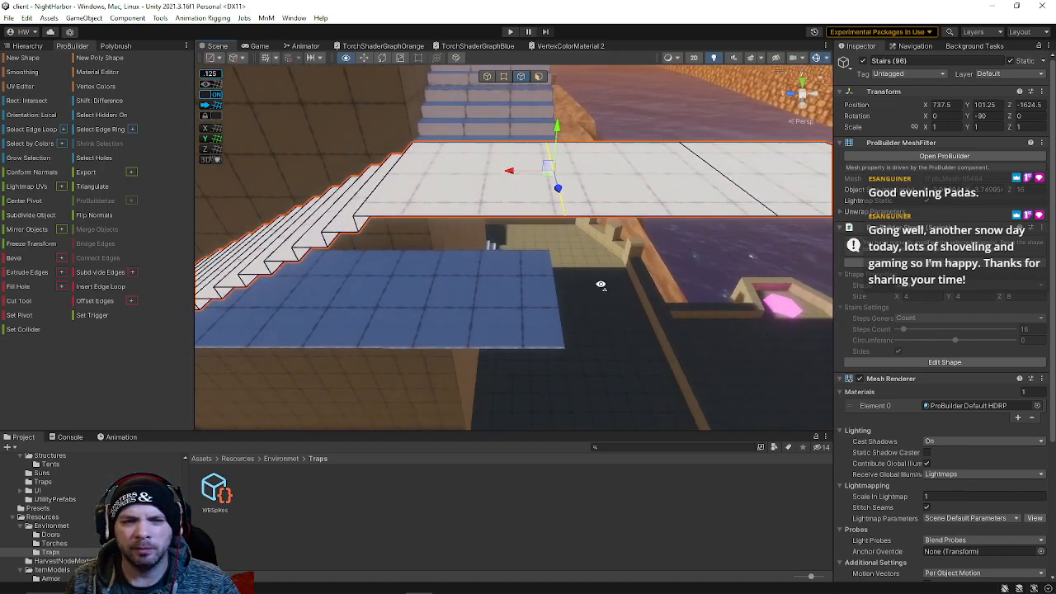
{"action": "left_click", "coordinate": [539, 76]}
{"action": "left_click", "coordinate": [645, 180]}
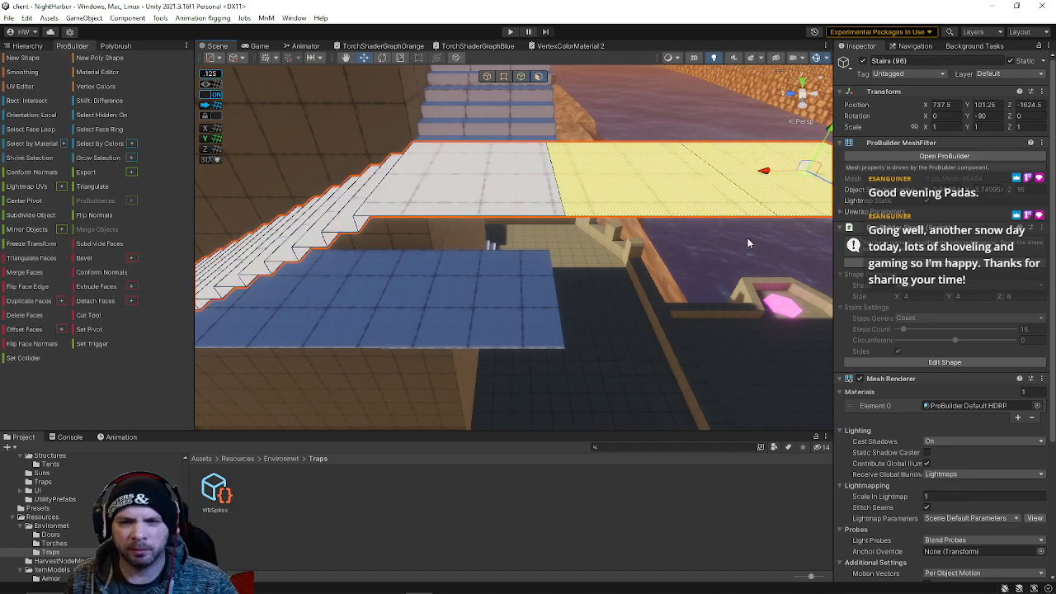
{"action": "key", "text": "Delete"}
Select and remove the overlapping landing face on the lower stair flight
{"action": "right_click_drag", "start_coordinate": [717, 282], "coordinate": [520, 195]}
{"action": "left_click", "coordinate": [572, 252]}
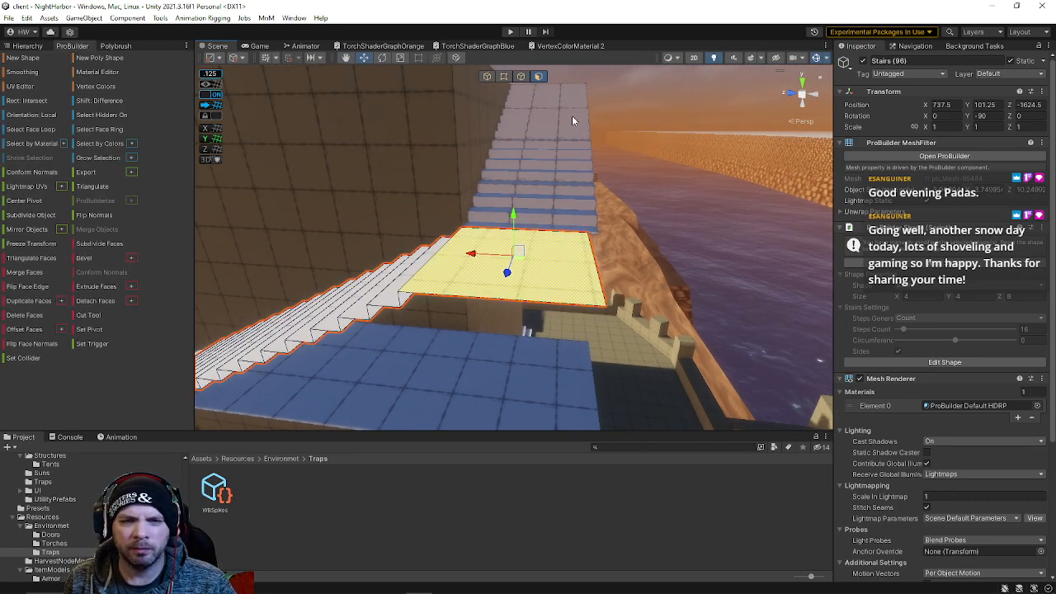
{"action": "left_click", "coordinate": [522, 77]}
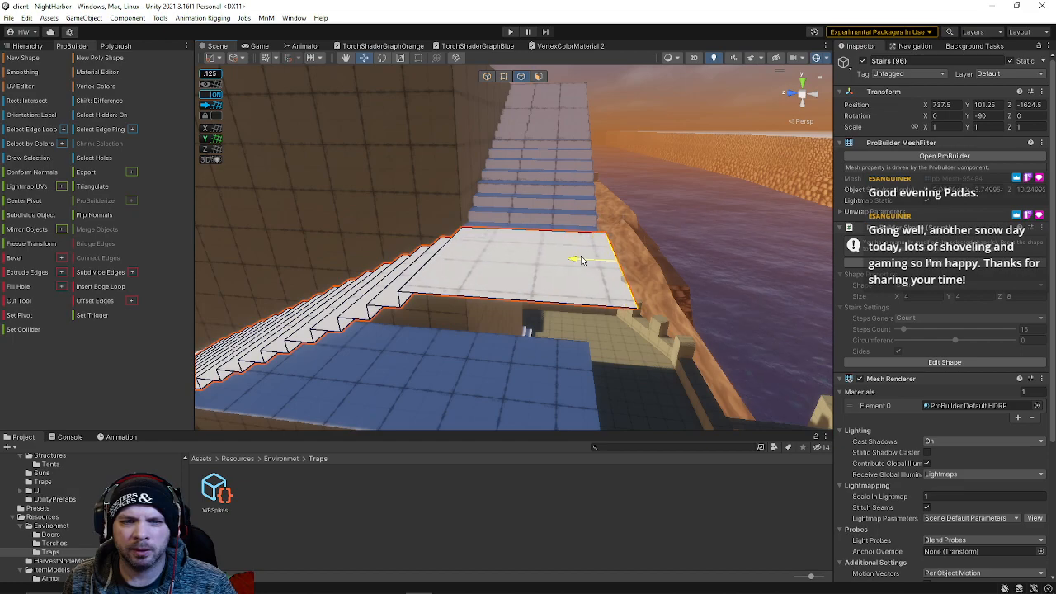
{"action": "left_click_drag", "start_coordinate": [564, 260], "coordinate": [565, 261]}
{"action": "mouse_move", "coordinate": [566, 262]}
{"action": "right_mouse_down"}
{"action": "mouse_move", "coordinate": [504, 286]}
{"action": "mouse_move", "coordinate": [575, 149]}
{"action": "mouse_move", "coordinate": [576, 266]}
{"action": "right_mouse_up"}
{"action": "left_click", "coordinate": [532, 312]}
{"action": "left_click", "coordinate": [539, 76]}
{"action": "left_click", "coordinate": [541, 321]}
{"action": "left_click", "coordinate": [466, 317], "text": "shift"}
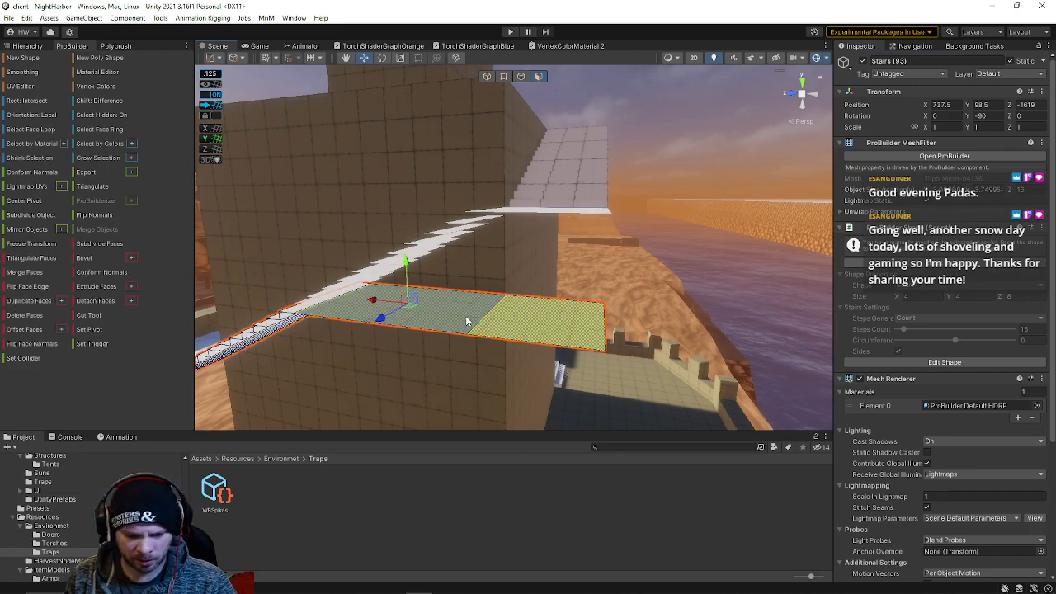
{"action": "key", "text": "BackSpace"}
{"action": "right_click_drag", "start_coordinate": [467, 333], "coordinate": [540, 313]}
{"action": "left_click", "coordinate": [540, 313], "text": "shift"}
{"action": "left_click", "coordinate": [636, 229]}
Select the upper stairs and delete the faces overlapping the lower flight where they meet
{"action": "left_click", "coordinate": [478, 79]}
{"action": "left_click", "coordinate": [487, 77]}
{"action": "right_click_drag", "start_coordinate": [545, 330], "coordinate": [471, 319]}
{"action": "left_click", "coordinate": [405, 322], "text": "shift"}
{"action": "left_click", "coordinate": [439, 311]}
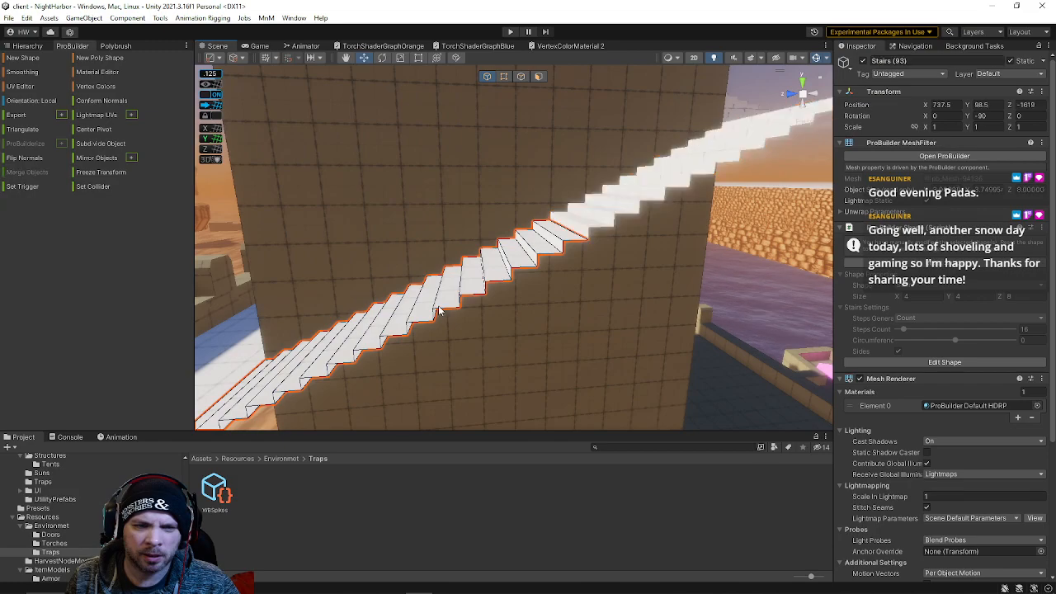
{"action": "left_click", "coordinate": [589, 220]}
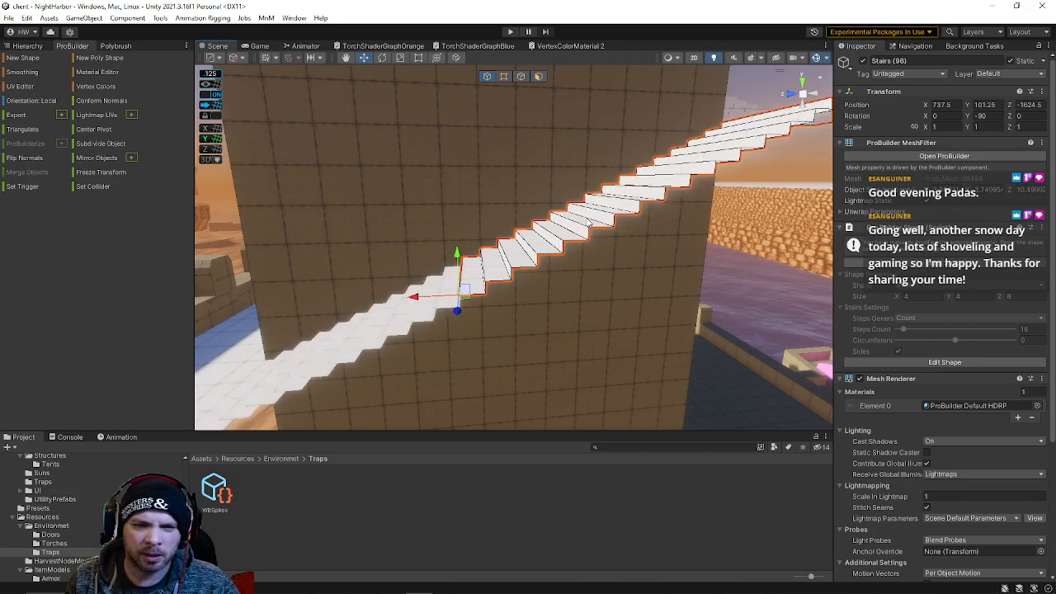
{"action": "left_click", "coordinate": [538, 76]}
{"action": "left_click_drag", "start_coordinate": [459, 220], "coordinate": [545, 324]}
{"action": "key", "text": "Delete"}
Select both stair flights and merge them into one object
{"action": "left_click", "coordinate": [486, 76]}
{"action": "left_click", "coordinate": [487, 282]}
{"action": "left_click_drag", "start_coordinate": [487, 281], "coordinate": [525, 290], "text": "alt"}
{"action": "key", "text": "f"}
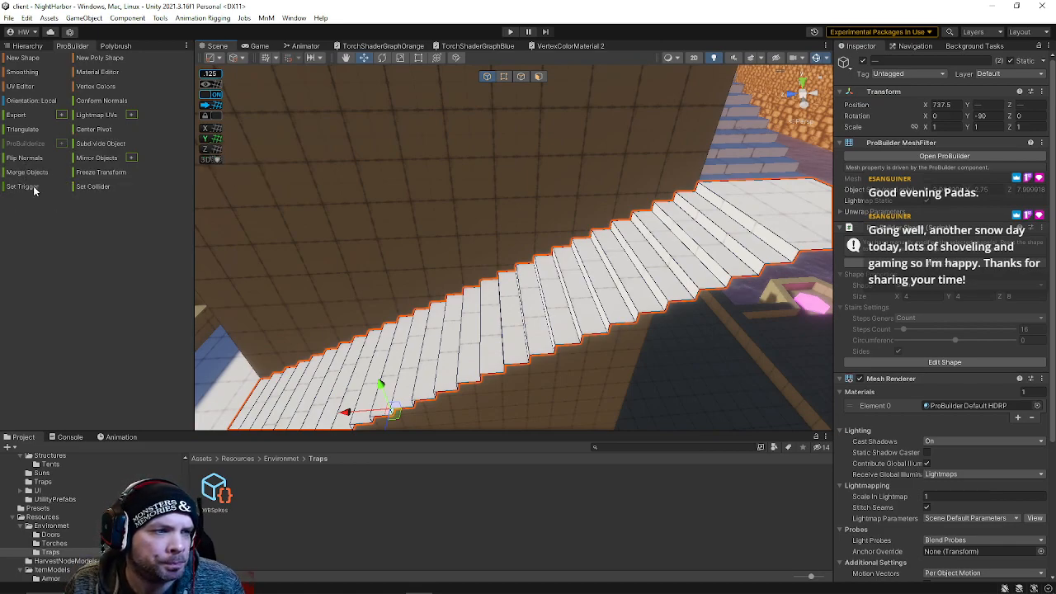
{"action": "mouse_move", "coordinate": [504, 235]}
{"action": "right_mouse_down"}
{"action": "mouse_move", "coordinate": [523, 231]}
{"action": "mouse_move", "coordinate": [487, 223]}
{"action": "right_mouse_up"}
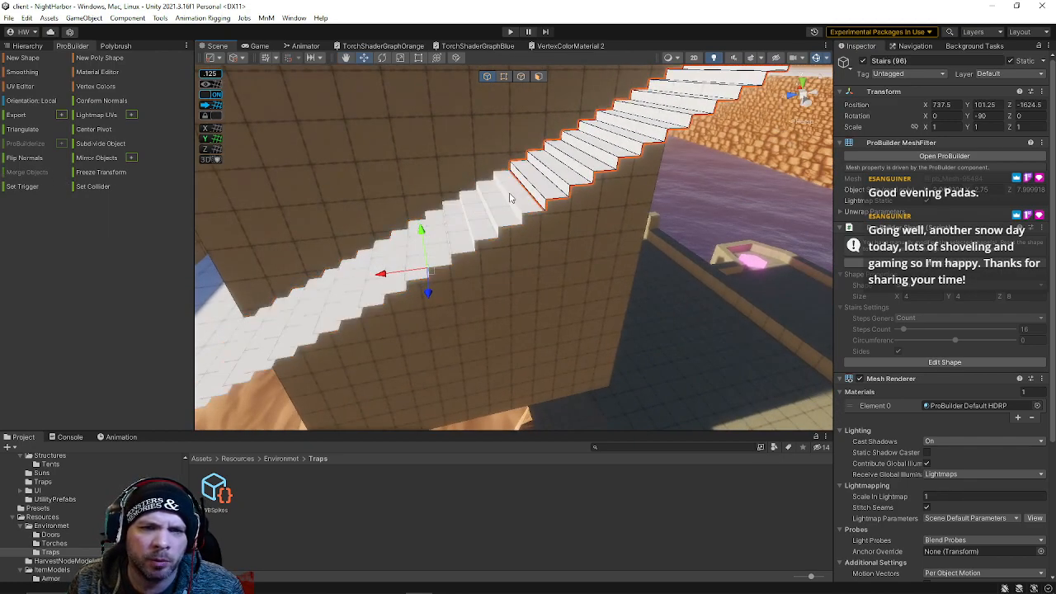
{"action": "left_click", "coordinate": [512, 196], "text": "shift"}
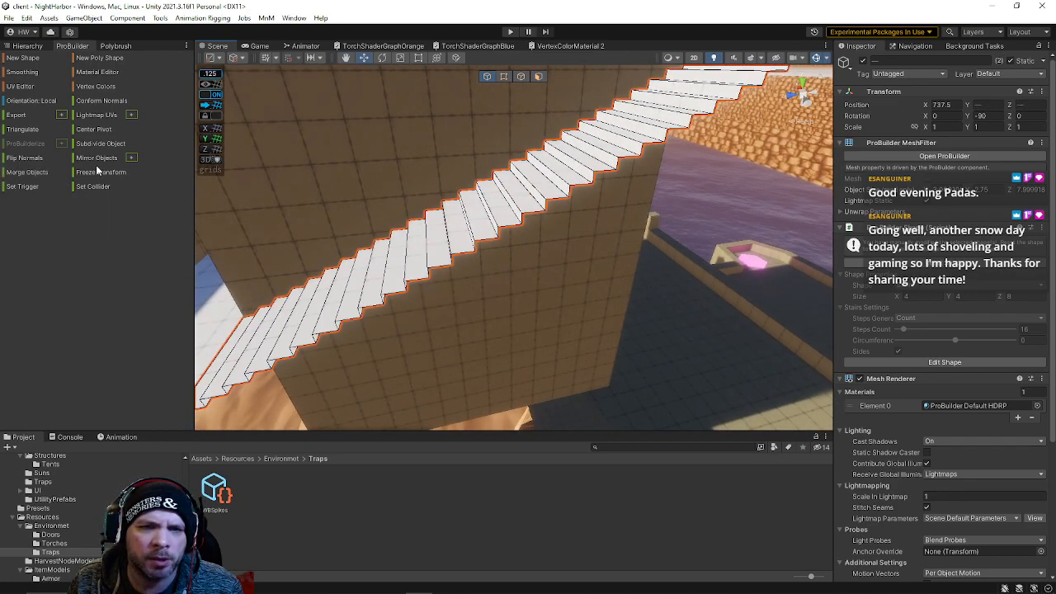
{"action": "left_click", "coordinate": [27, 172]}
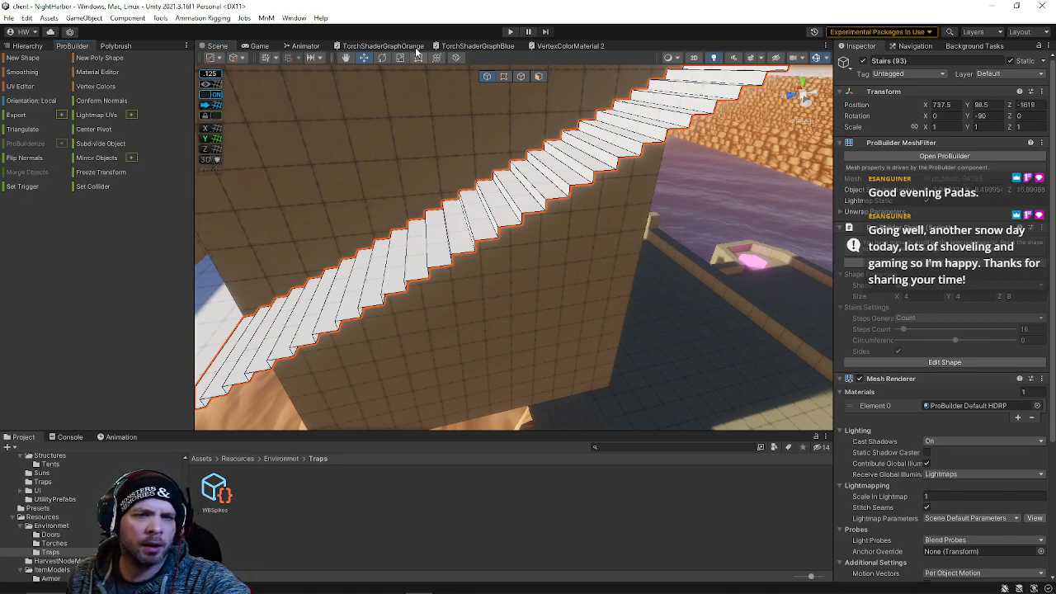
Examine the merged stairs' vertices around the junction and landing
{"action": "left_click", "coordinate": [502, 76]}
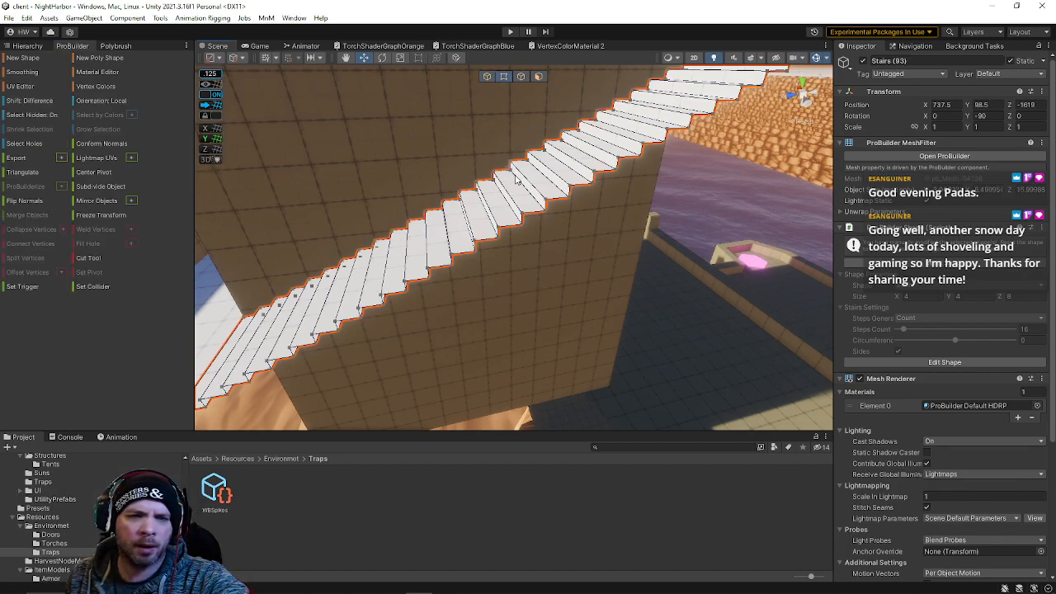
{"action": "left_click", "coordinate": [516, 178]}
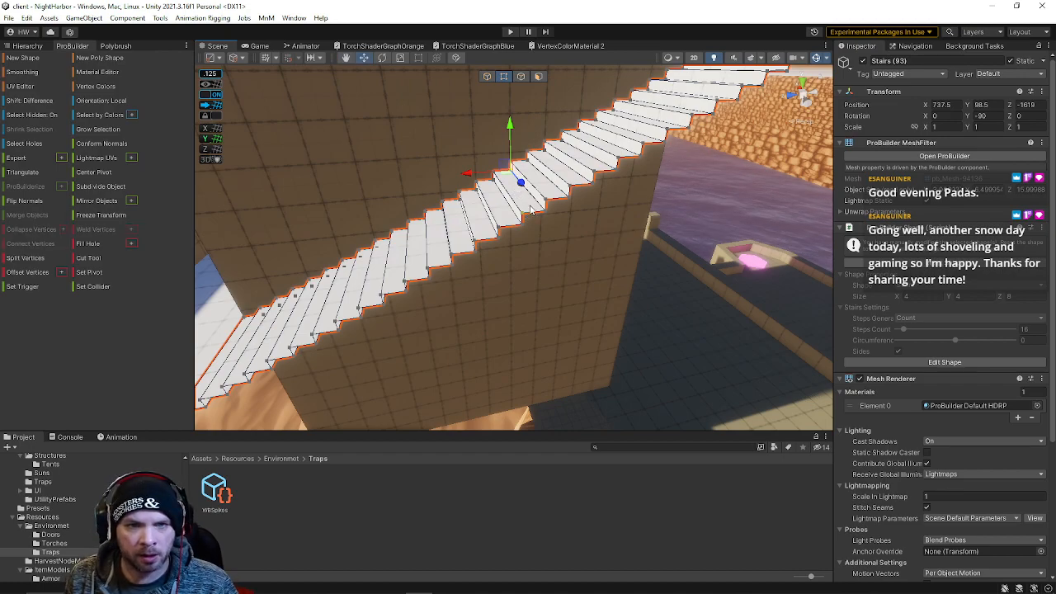
{"action": "left_click", "coordinate": [546, 212]}
{"action": "right_click_drag", "start_coordinate": [547, 214], "coordinate": [481, 224]}
{"action": "left_click", "coordinate": [488, 76]}
{"action": "left_click", "coordinate": [431, 259], "text": "shift"}
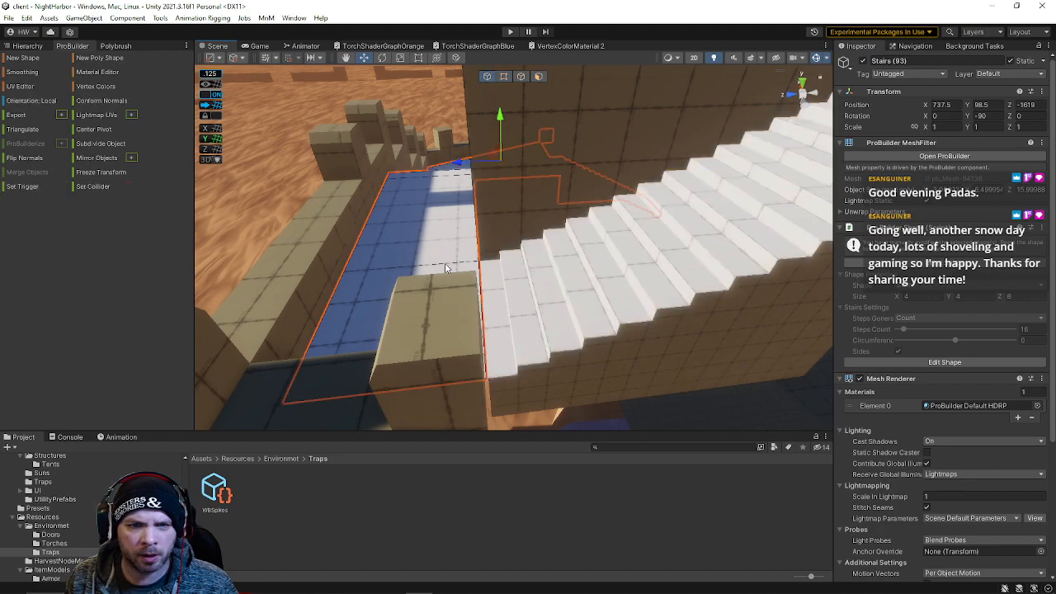
{"action": "right_click_drag", "start_coordinate": [431, 259], "coordinate": [370, 130]}
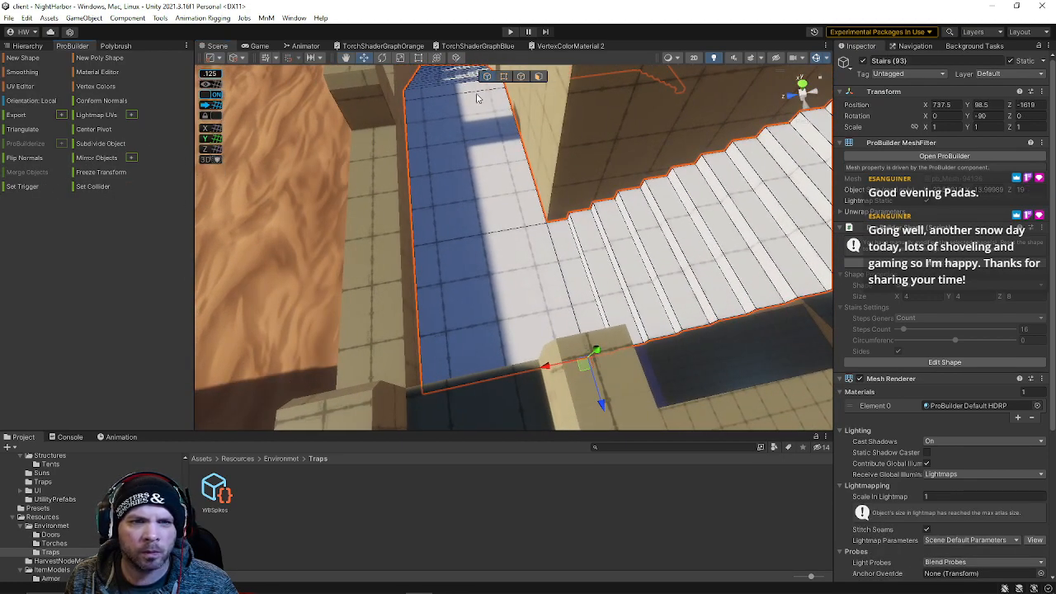
{"action": "left_click", "coordinate": [505, 77]}
{"action": "left_click", "coordinate": [547, 222]}
{"action": "right_click_drag", "start_coordinate": [586, 260], "coordinate": [586, 179]}
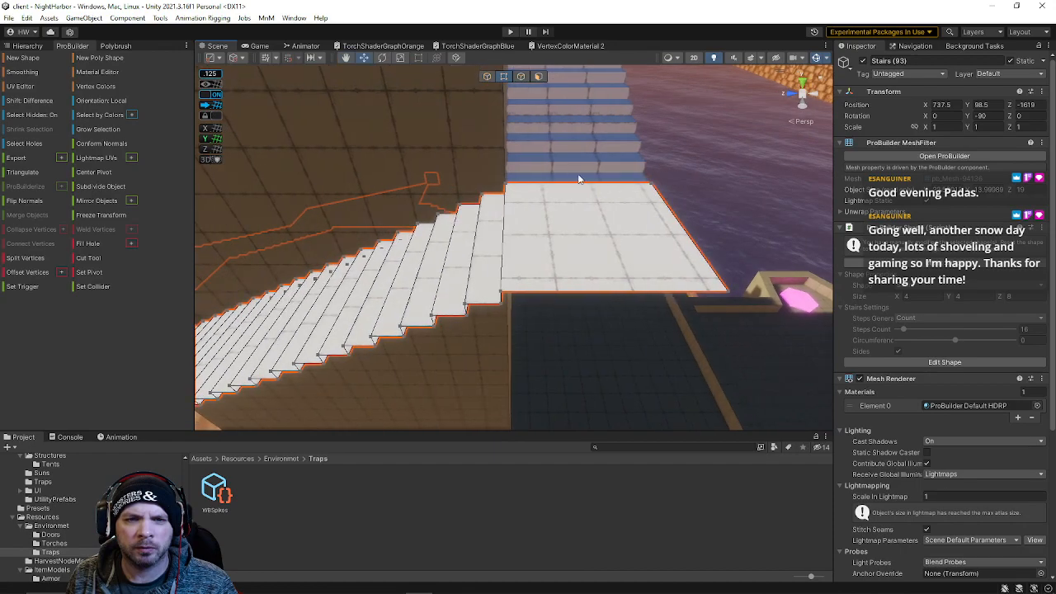
{"action": "left_click", "coordinate": [562, 183]}
Select the flight above the landing together with the merged stairs and merge them
{"action": "left_click", "coordinate": [487, 78]}
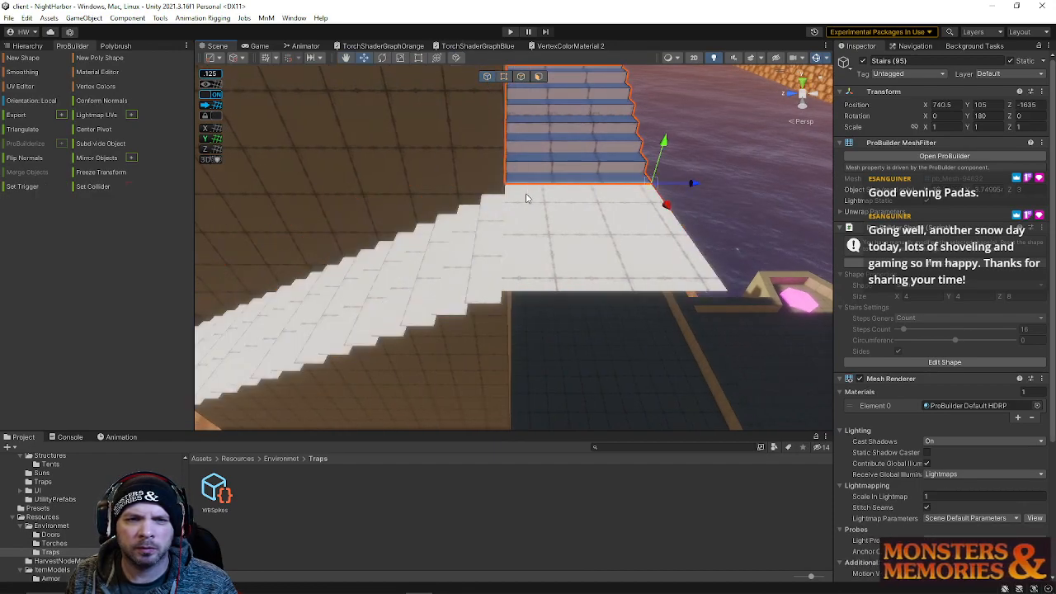
{"action": "left_click", "coordinate": [528, 199], "text": "shift"}
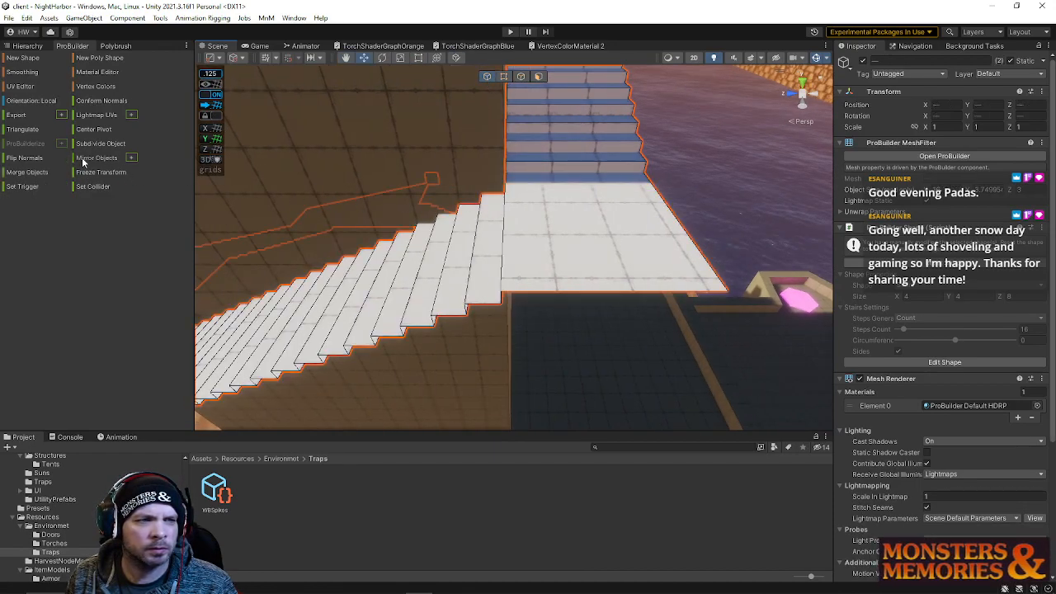
{"action": "left_click", "coordinate": [46, 170]}
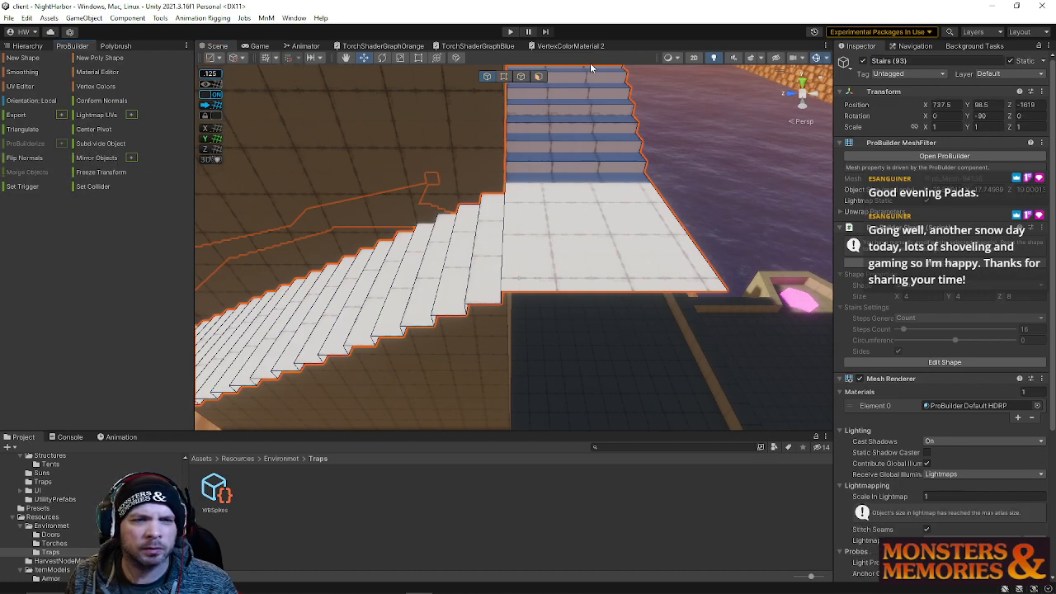
Select the vertices at the landing's far edge where the upper flight starts and move them
{"action": "left_click", "coordinate": [504, 77]}
{"action": "left_click", "coordinate": [648, 183]}
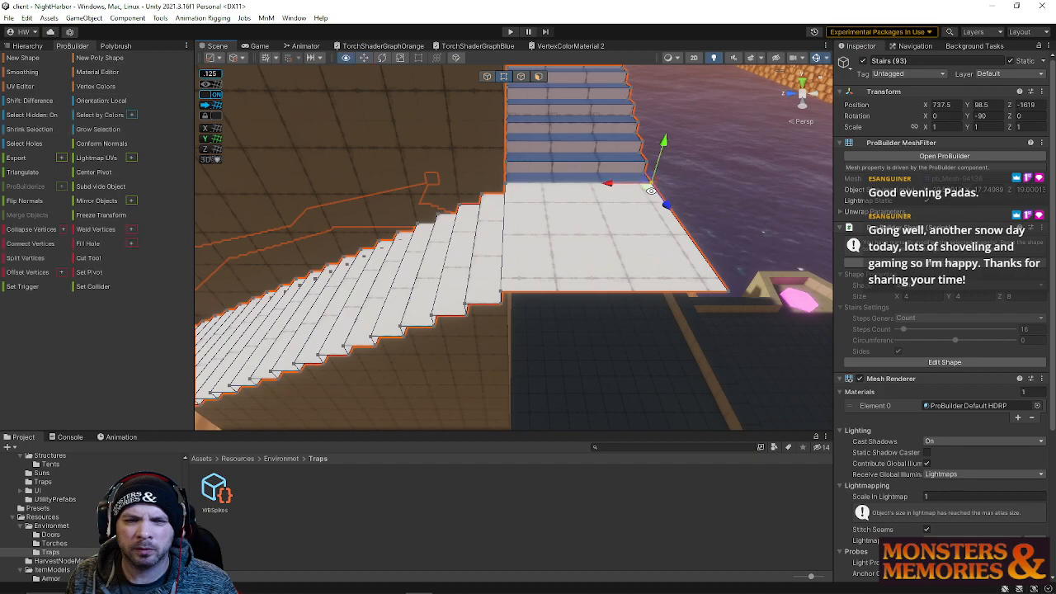
{"action": "left_click", "coordinate": [505, 184]}
{"action": "right_click_drag", "start_coordinate": [654, 212], "coordinate": [665, 158]}
{"action": "key", "text": "q"}
{"action": "left_click", "coordinate": [487, 76]}
{"action": "scroll", "coordinate": [779, 185], "scroll_direction": "down", "scroll_amount": 3}
{"action": "left_click", "coordinate": [700, 144]}
{"action": "left_click_drag", "start_coordinate": [569, 191], "coordinate": [613, 229], "text": "alt"}
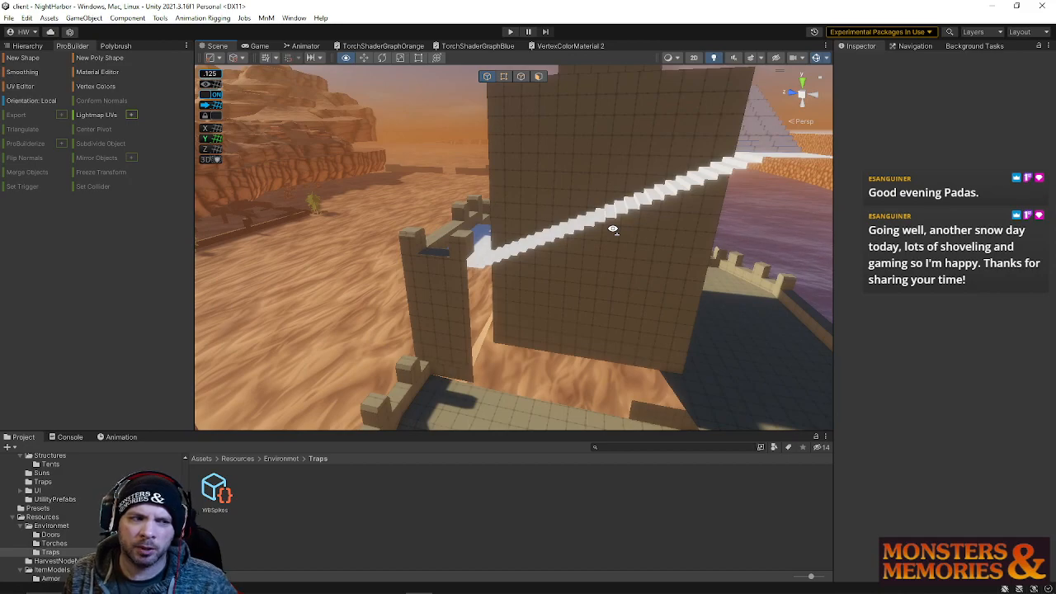
Select the crenellated courtyard wall and inspect its faces along the top walkway
{"action": "left_click", "coordinate": [448, 282]}
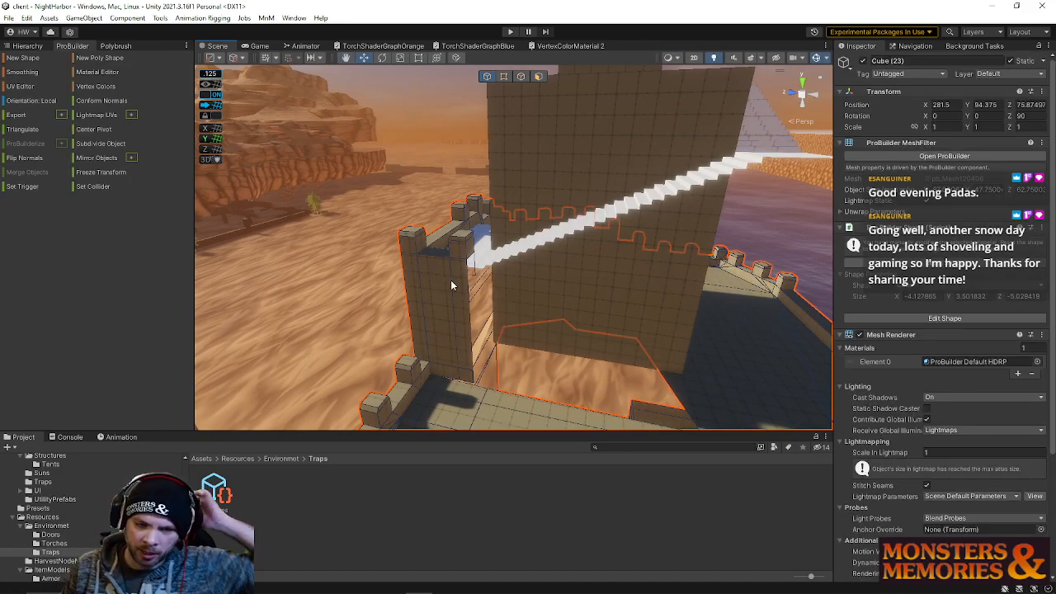
{"action": "left_click", "coordinate": [538, 77]}
{"action": "left_click", "coordinate": [437, 305]}
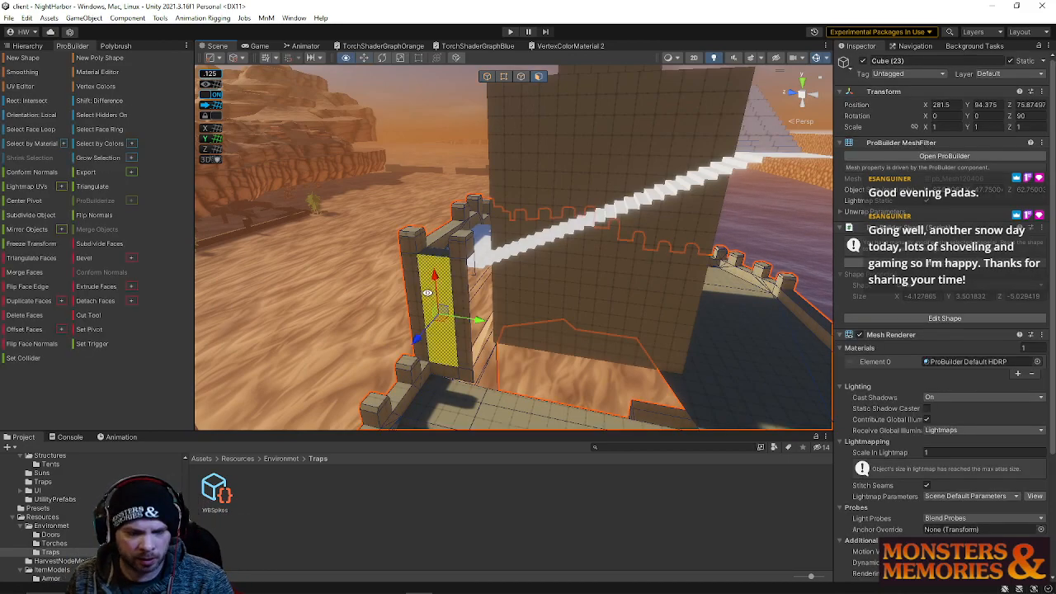
{"action": "right_click_drag", "start_coordinate": [600, 334], "coordinate": [600, 314]}
{"action": "left_click", "coordinate": [481, 234]}
{"action": "mouse_move", "coordinate": [481, 234]}
{"action": "right_mouse_down"}
{"action": "mouse_move", "coordinate": [492, 249]}
{"action": "mouse_move", "coordinate": [500, 214]}
{"action": "mouse_move", "coordinate": [420, 177]}
{"action": "mouse_move", "coordinate": [350, 200]}
{"action": "mouse_move", "coordinate": [477, 304]}
{"action": "mouse_move", "coordinate": [471, 291]}
{"action": "mouse_move", "coordinate": [427, 288]}
{"action": "mouse_move", "coordinate": [405, 299]}
{"action": "mouse_move", "coordinate": [533, 288]}
{"action": "mouse_move", "coordinate": [486, 311]}
{"action": "mouse_move", "coordinate": [551, 339]}
{"action": "mouse_move", "coordinate": [527, 230]}
{"action": "mouse_move", "coordinate": [497, 239]}
{"action": "right_mouse_up"}
{"action": "left_click", "coordinate": [414, 245]}
{"action": "left_click", "coordinate": [487, 311]}
{"action": "key", "text": "j"}
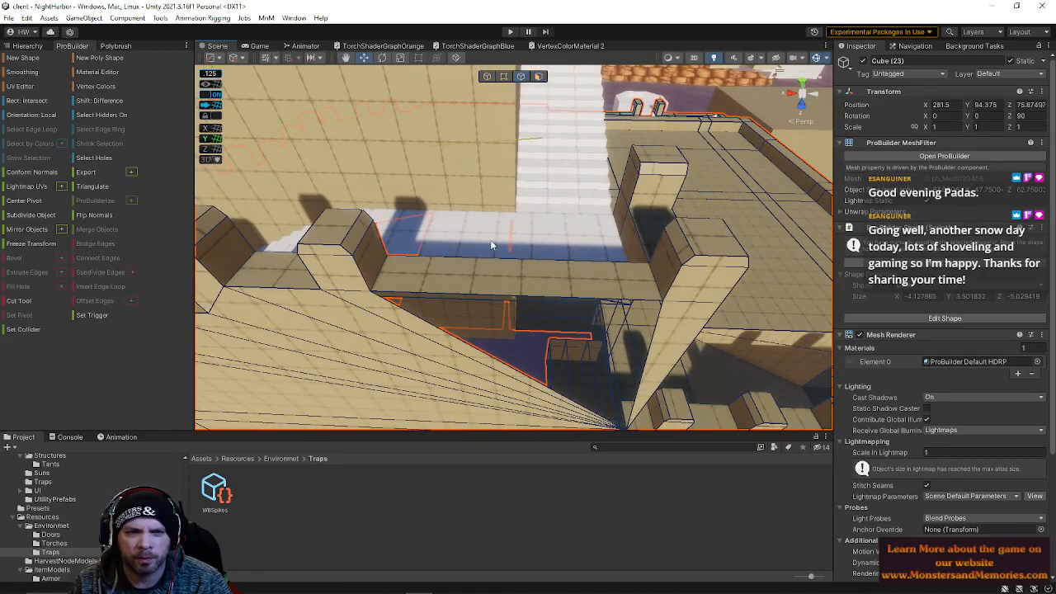
Insert an edge loop across the wall's top walkway
{"action": "left_click", "coordinate": [487, 296]}
{"action": "left_click", "coordinate": [497, 288]}
{"action": "key", "text": "alt+u"}
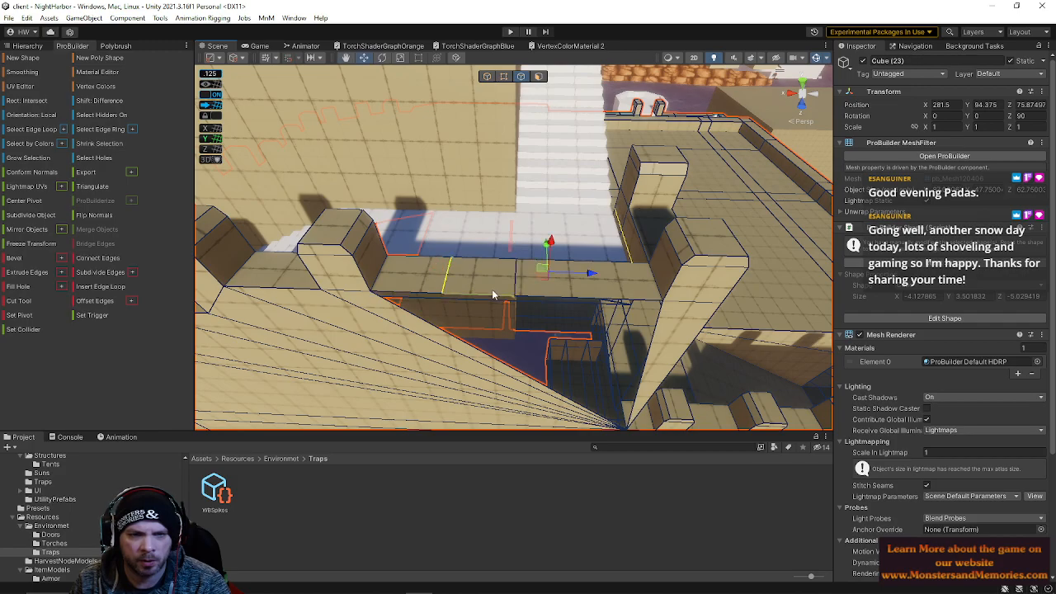
{"action": "left_click", "coordinate": [425, 292]}
{"action": "left_click_drag", "start_coordinate": [551, 266], "coordinate": [58, 248], "text": "alt"}
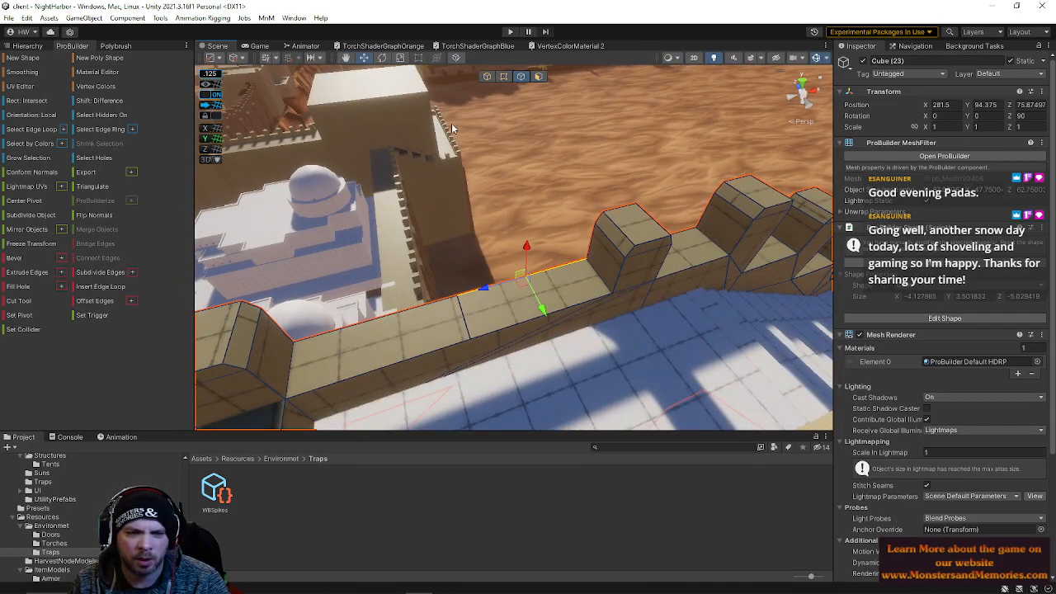
{"action": "left_click", "coordinate": [538, 77]}
{"action": "left_click", "coordinate": [504, 328]}
{"action": "left_click_drag", "start_coordinate": [504, 329], "coordinate": [561, 205], "text": "alt"}
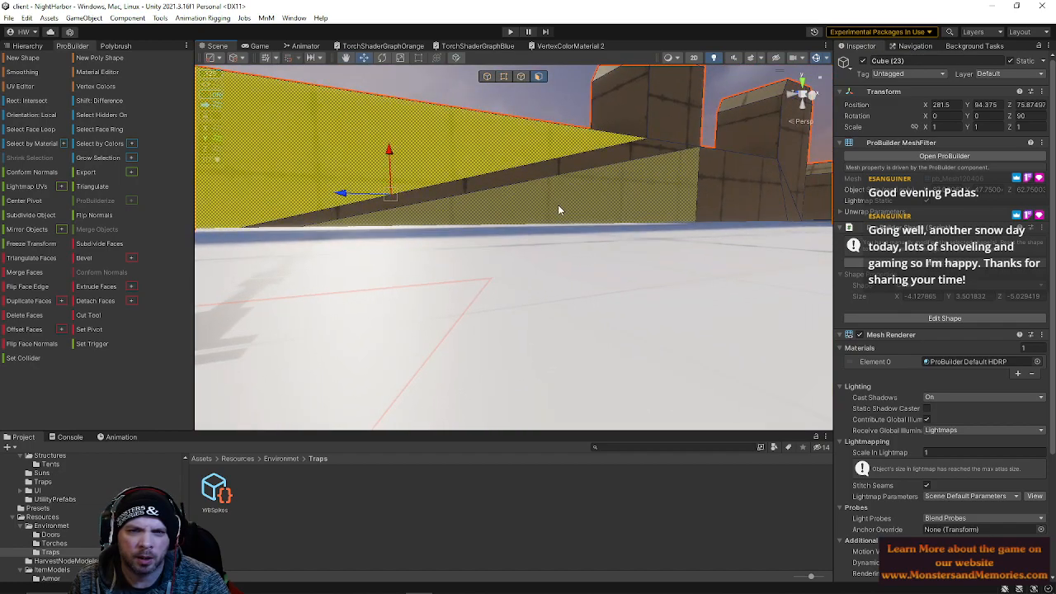
{"action": "key", "text": "BackSpace"}
{"action": "right_click_drag", "start_coordinate": [587, 207], "coordinate": [518, 299]}
Select the wall-top segment between two edge loops and extrude its face upward into a raised block
{"action": "left_click", "coordinate": [522, 77]}
{"action": "left_click", "coordinate": [517, 303]}
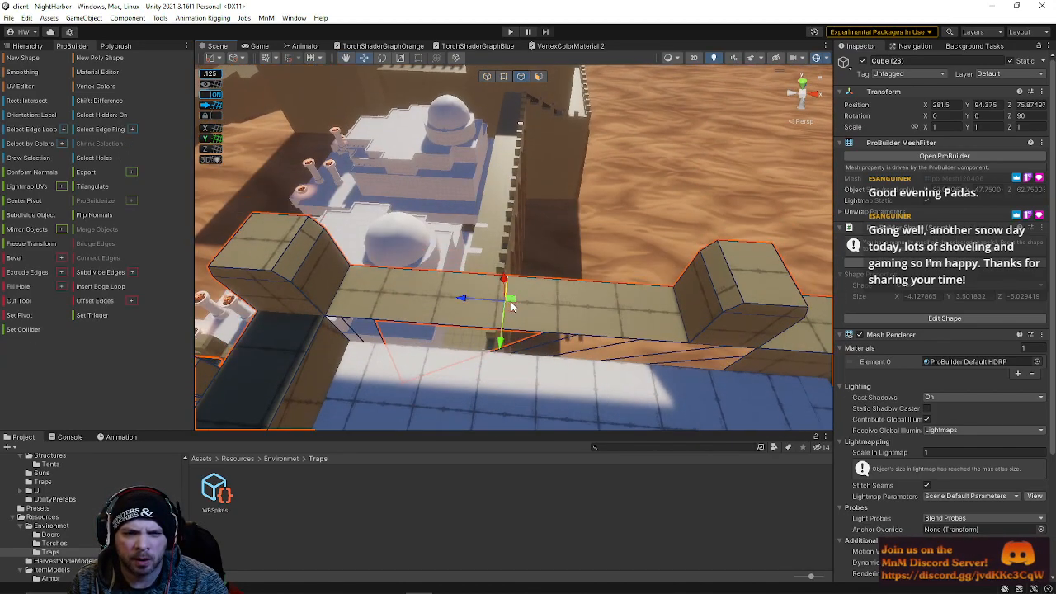
{"action": "left_click", "coordinate": [582, 331]}
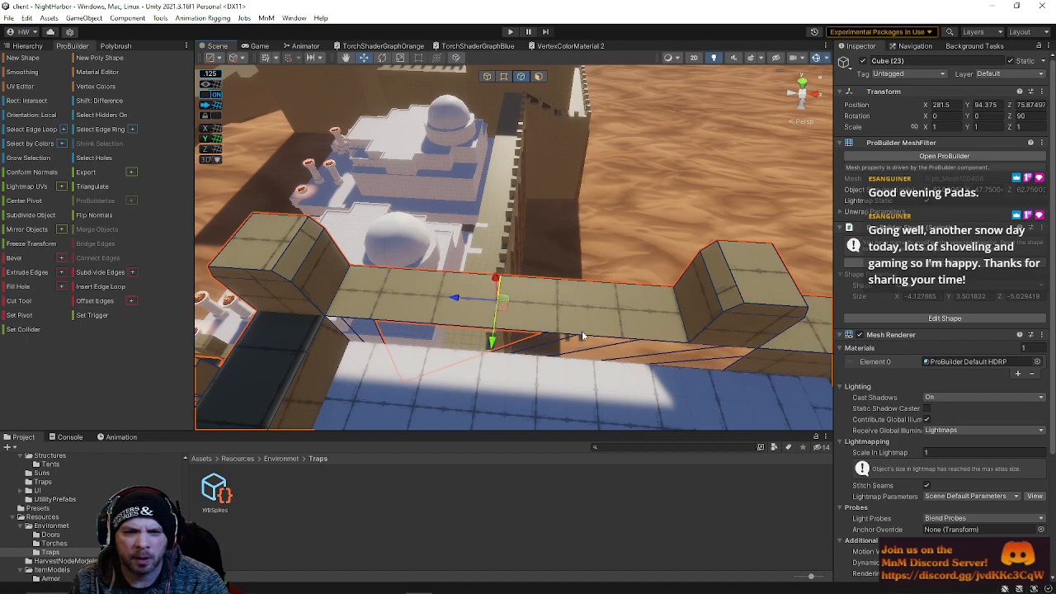
{"action": "left_click", "coordinate": [555, 328]}
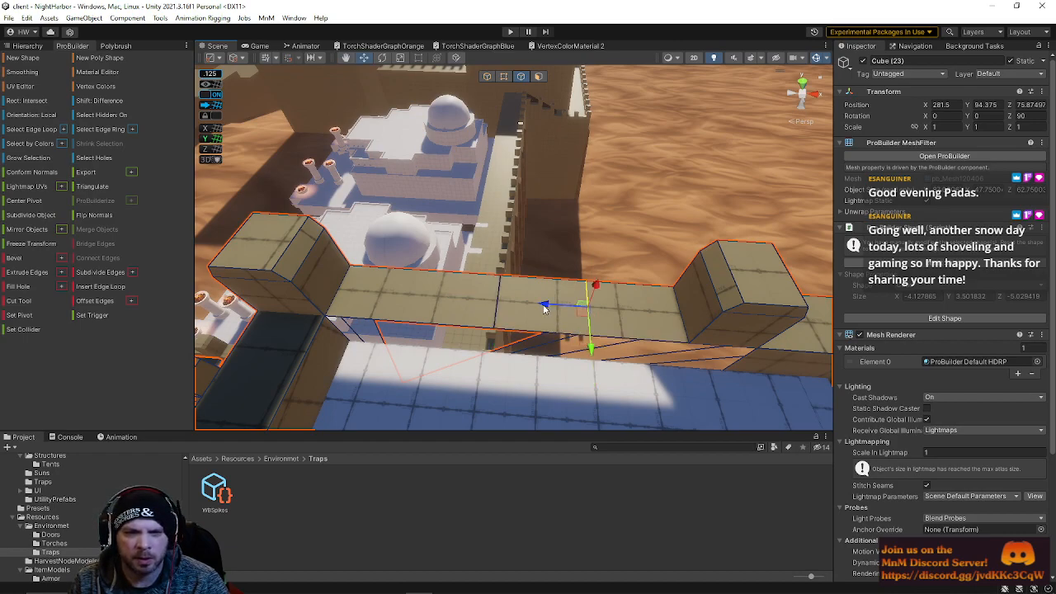
{"action": "left_click", "coordinate": [512, 304], "text": "shift"}
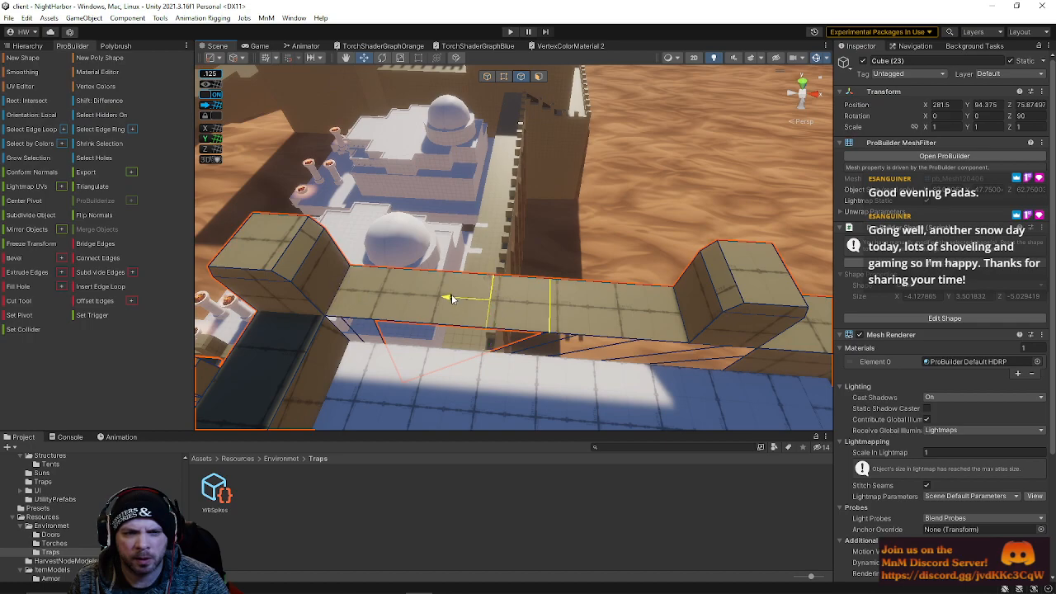
{"action": "left_click", "coordinate": [538, 76]}
{"action": "left_click", "coordinate": [533, 312]}
{"action": "left_click_drag", "start_coordinate": [538, 315], "coordinate": [537, 195], "text": "alt"}
{"action": "left_click_drag", "start_coordinate": [514, 156], "coordinate": [512, 70], "text": "shift"}
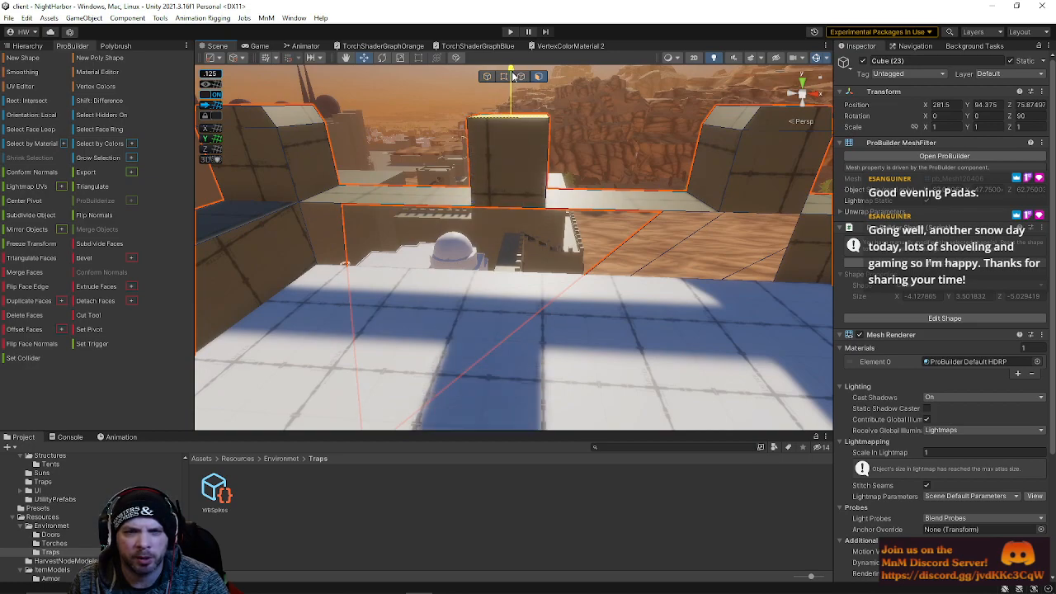
Raise the extruded block on the wall top higher and adjust its top face height
{"action": "right_click_drag", "start_coordinate": [515, 140], "coordinate": [524, 100]}
{"action": "key", "text": "s"}
{"action": "key", "text": "w"}
{"action": "left_click", "coordinate": [504, 76]}
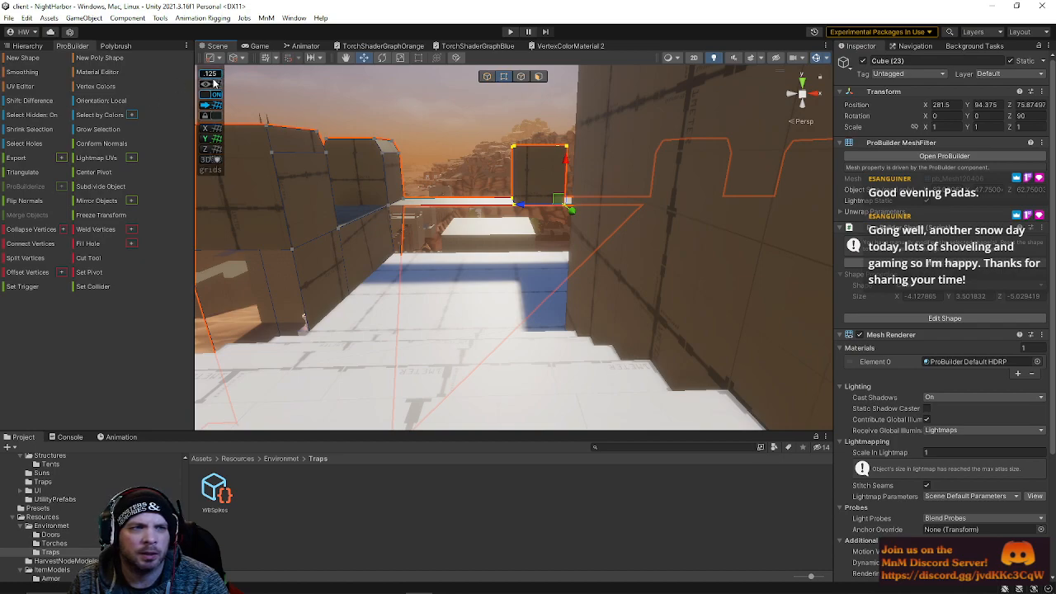
{"action": "key", "text": "w"}
{"action": "right_click_drag", "start_coordinate": [511, 164], "coordinate": [519, 94]}
{"action": "left_click", "coordinate": [539, 77]}
{"action": "right_click_drag", "start_coordinate": [540, 137], "coordinate": [545, 252]}
{"action": "left_click", "coordinate": [535, 246]}
{"action": "mouse_move", "coordinate": [546, 203]}
{"action": "left_mouse_down"}
{"action": "mouse_move", "coordinate": [546, 212]}
{"action": "mouse_move", "coordinate": [544, 195]}
{"action": "left_mouse_up"}
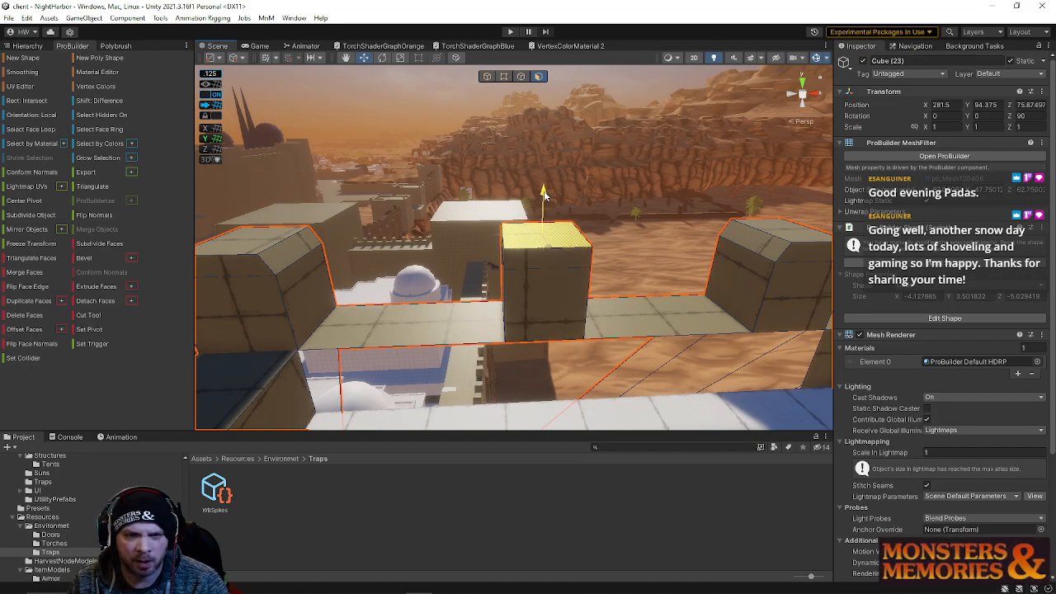
{"action": "left_click", "coordinate": [520, 77]}
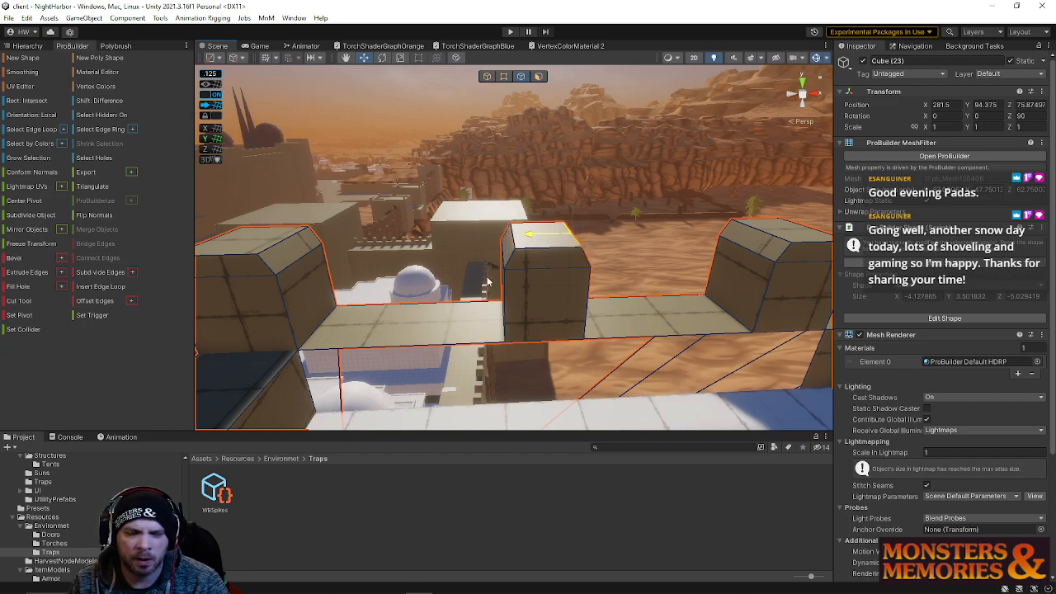
{"action": "right_click_drag", "start_coordinate": [491, 276], "coordinate": [490, 276]}
{"action": "key", "text": "q"}
{"action": "left_click", "coordinate": [374, 266]}
{"action": "right_click_drag", "start_coordinate": [592, 303], "coordinate": [554, 171]}
{"action": "left_click", "coordinate": [503, 76]}
{"action": "right_click_drag", "start_coordinate": [505, 82], "coordinate": [546, 259]}
{"action": "left_click", "coordinate": [506, 248]}
{"action": "key", "text": "s"}
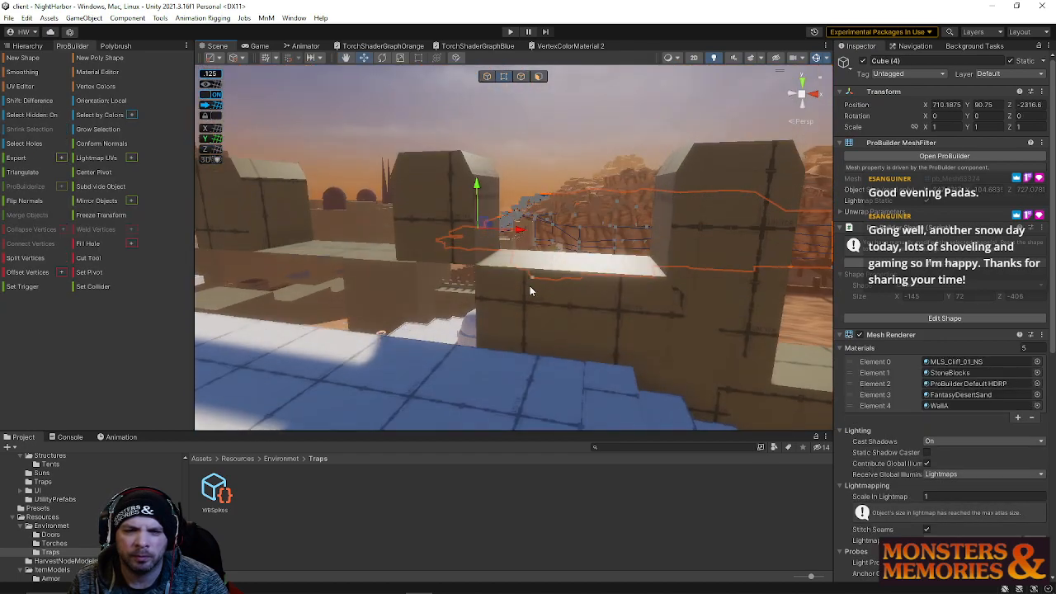
{"action": "left_click", "coordinate": [487, 345]}
{"action": "left_click", "coordinate": [493, 377]}
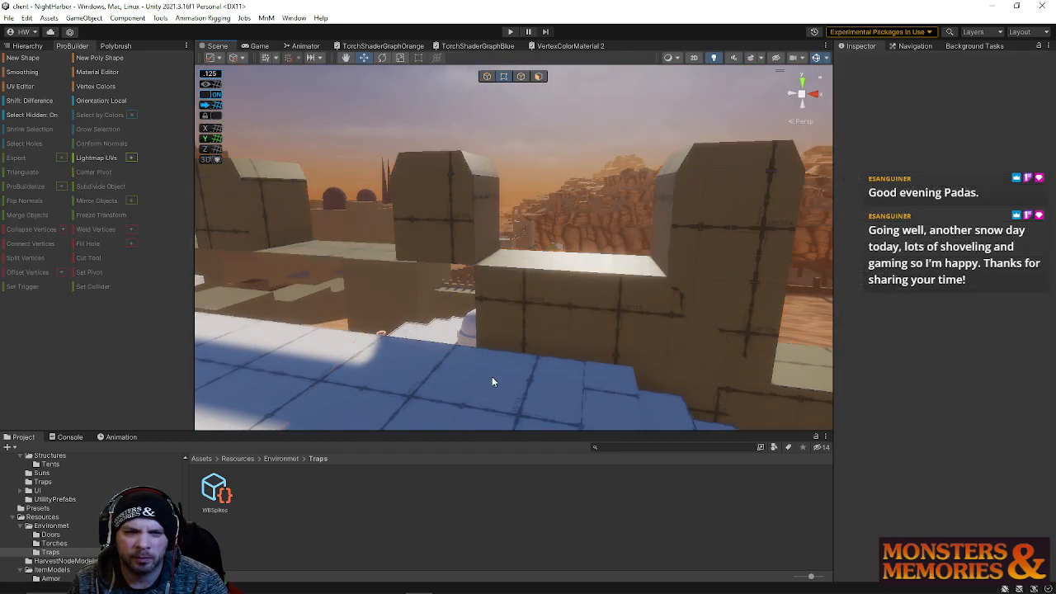
Select a vertex on the wall's inner face and move it toward the stair corner
{"action": "left_click", "coordinate": [588, 328]}
{"action": "right_click_drag", "start_coordinate": [588, 327], "coordinate": [508, 367]}
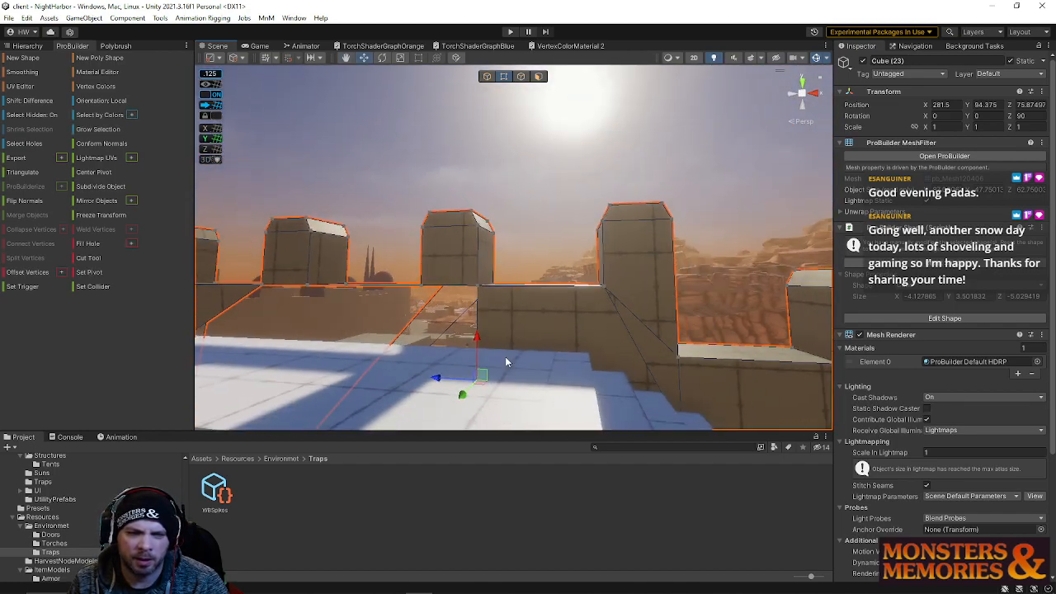
{"action": "left_click_drag", "start_coordinate": [480, 338], "coordinate": [474, 310]}
{"action": "left_click_drag", "start_coordinate": [440, 348], "coordinate": [514, 374]}
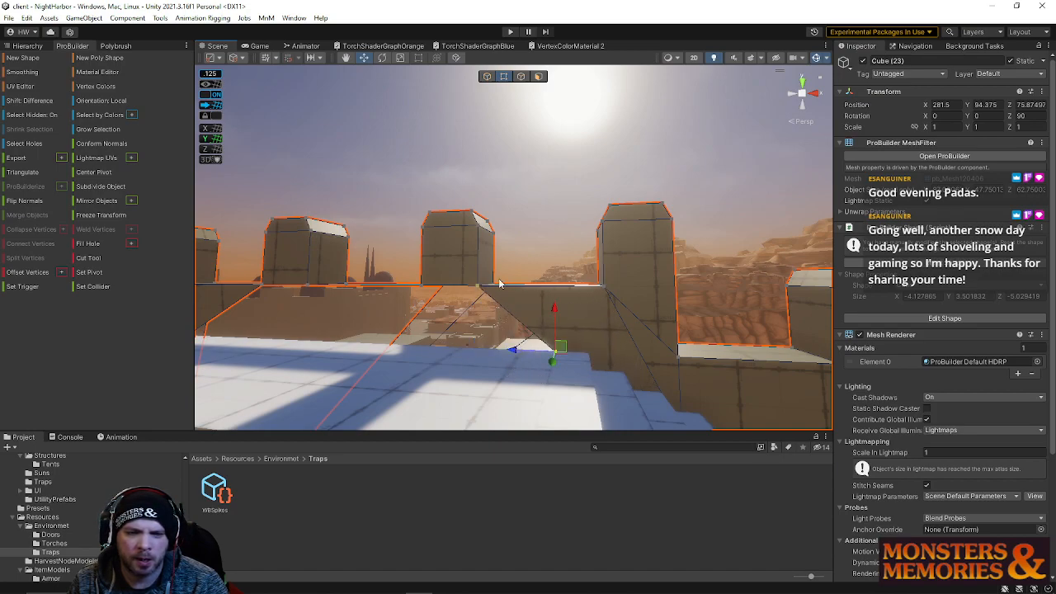
Select the diagonal edge on the wall's inner face and slide it along the wall
{"action": "left_click", "coordinate": [521, 76]}
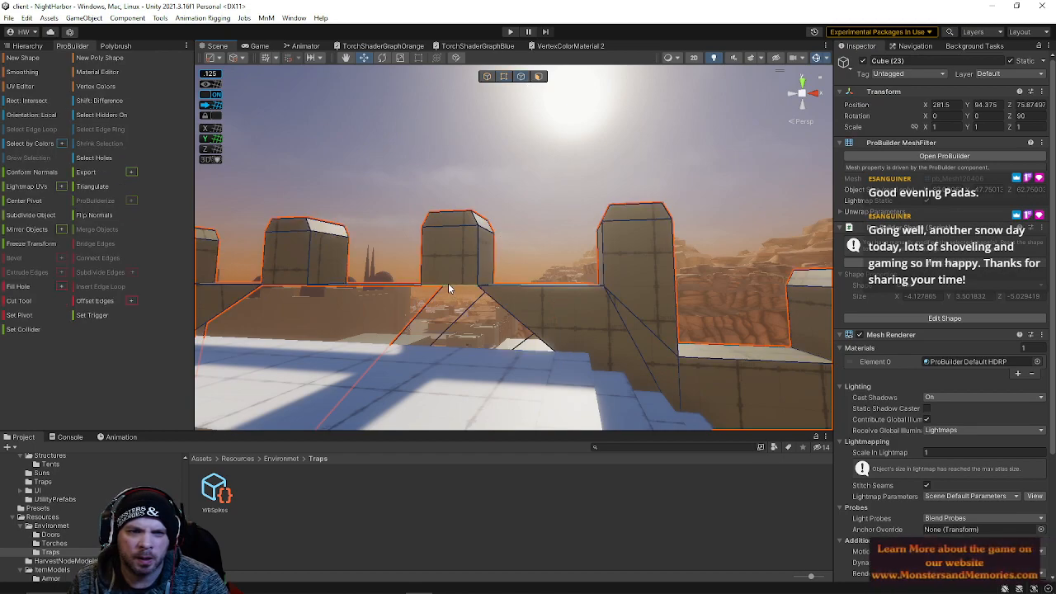
{"action": "left_click", "coordinate": [449, 283]}
{"action": "left_click", "coordinate": [507, 312], "text": "shift"}
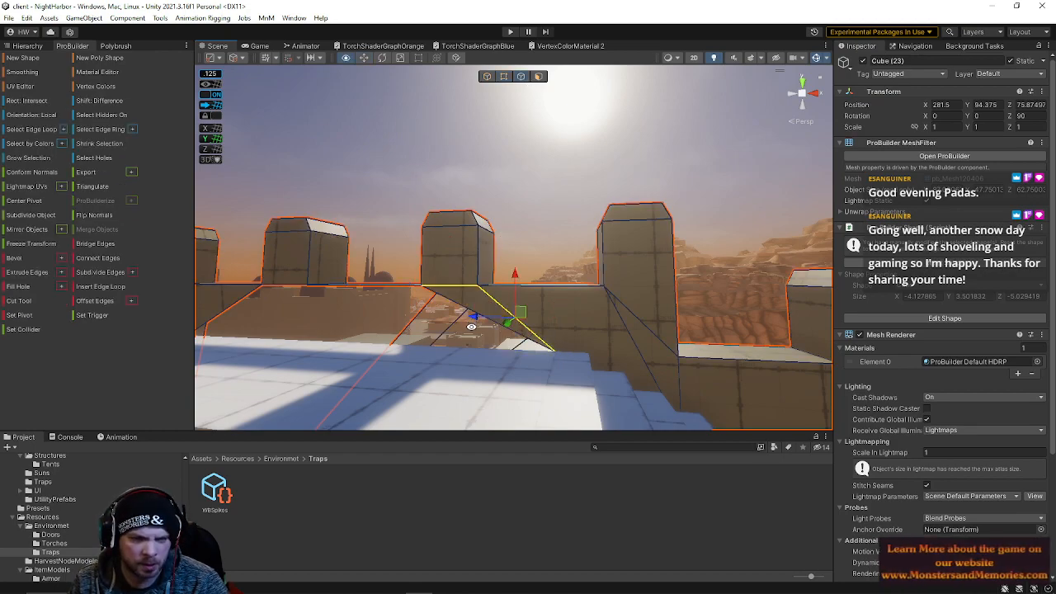
{"action": "left_click", "coordinate": [464, 304]}
{"action": "right_click_drag", "start_coordinate": [405, 293], "coordinate": [399, 323]}
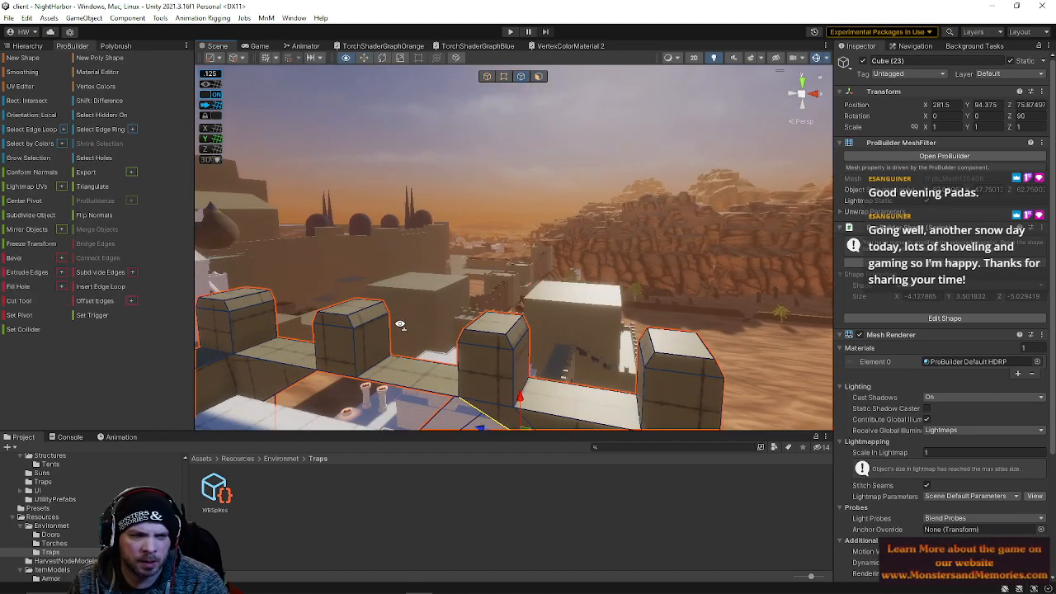
{"action": "left_click", "coordinate": [399, 393], "text": "shift"}
{"action": "right_click_drag", "start_coordinate": [495, 336], "coordinate": [476, 369]}
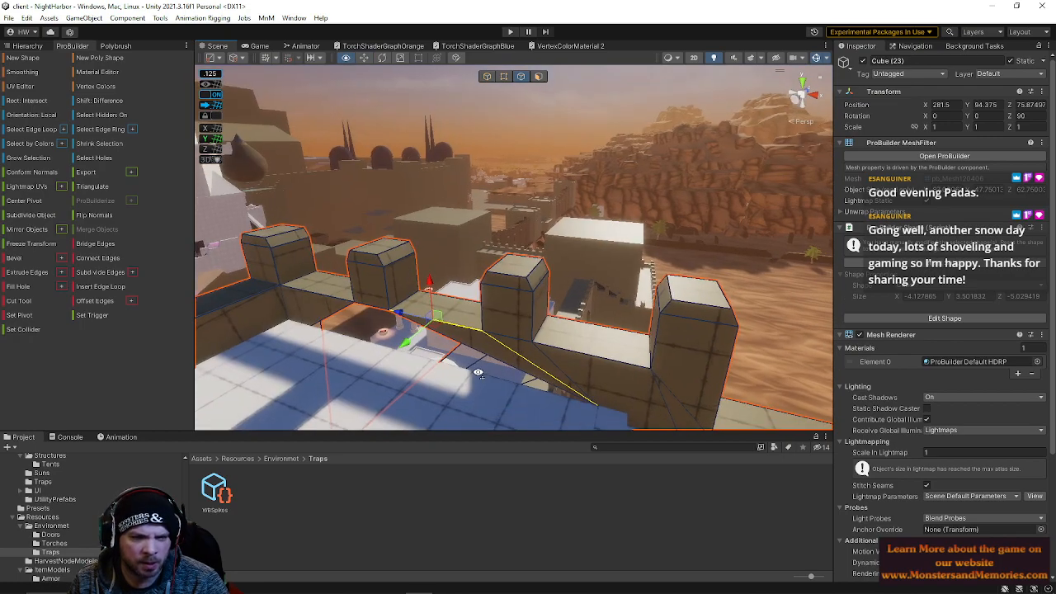
{"action": "left_click", "coordinate": [360, 308]}
{"action": "left_click", "coordinate": [330, 318], "text": "shift"}
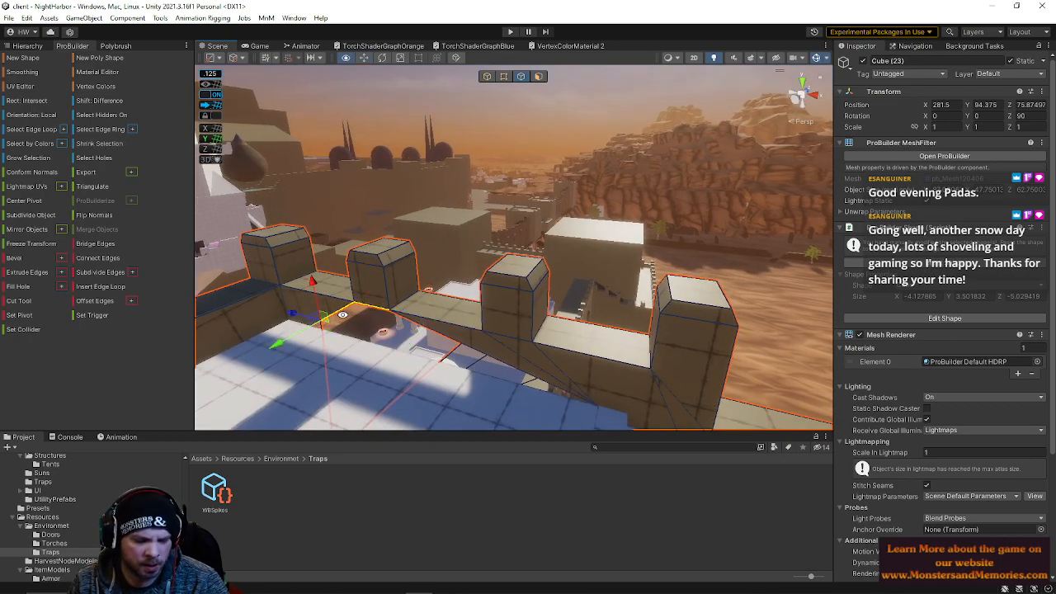
{"action": "left_click", "coordinate": [440, 336]}
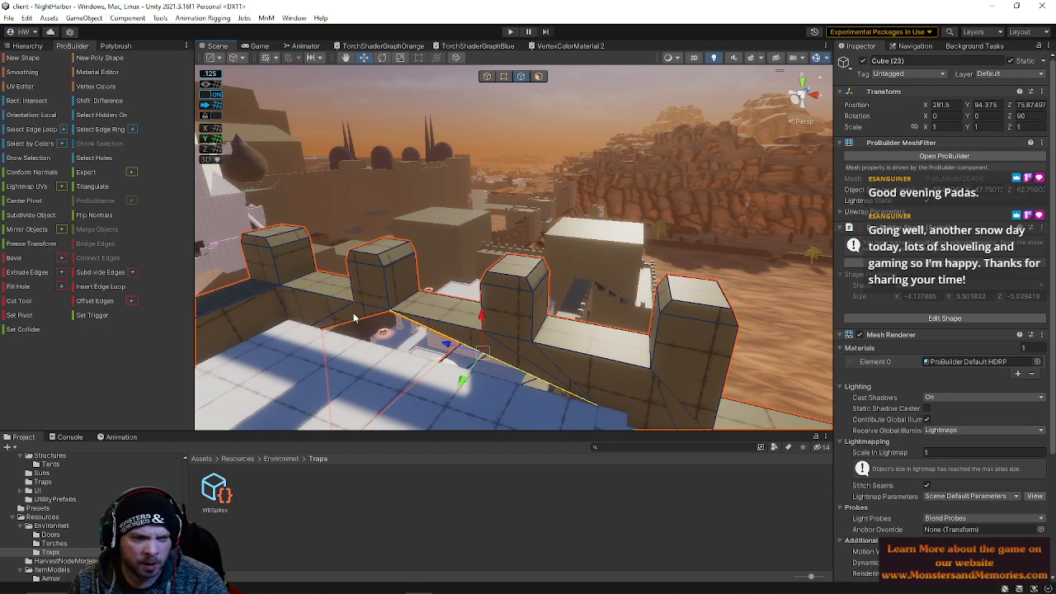
{"action": "right_click_drag", "start_coordinate": [355, 318], "coordinate": [450, 298]}
Select the lower edge of the wall's inner face and move it upward
{"action": "left_click", "coordinate": [539, 77]}
{"action": "left_click", "coordinate": [404, 248]}
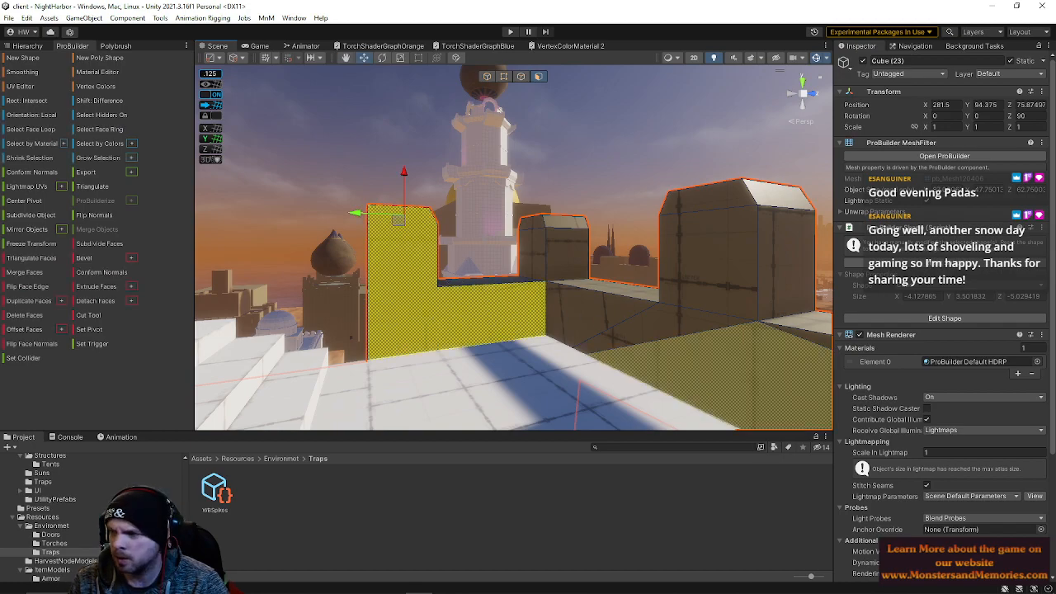
{"action": "left_click_drag", "start_coordinate": [632, 359], "coordinate": [564, 230], "text": "alt"}
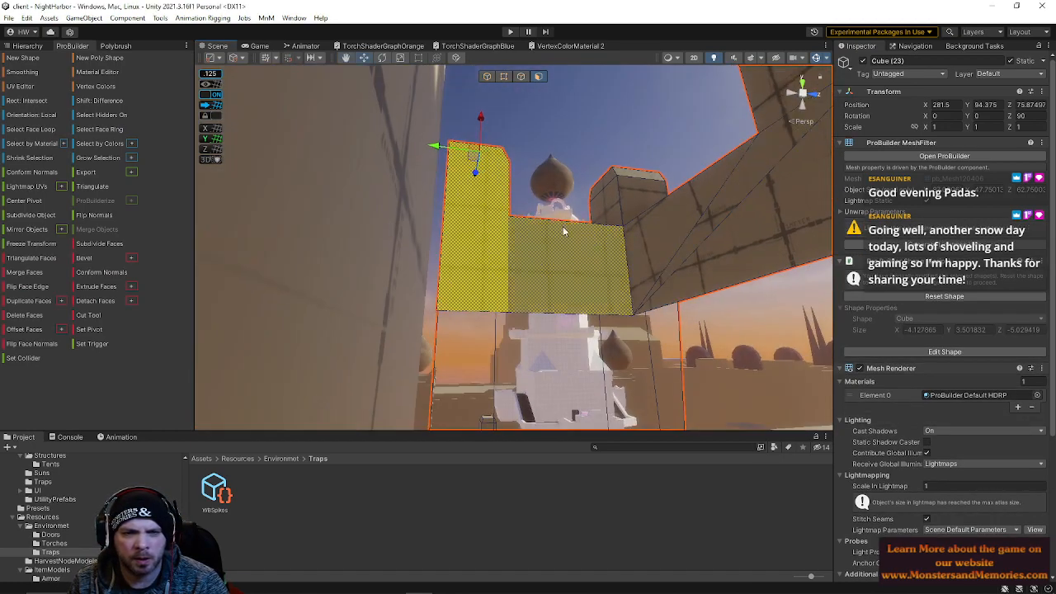
{"action": "left_click", "coordinate": [520, 76]}
{"action": "left_click", "coordinate": [528, 312]}
{"action": "left_click", "coordinate": [500, 310], "text": "shift"}
{"action": "left_click_drag", "start_coordinate": [500, 309], "coordinate": [493, 274], "text": "alt"}
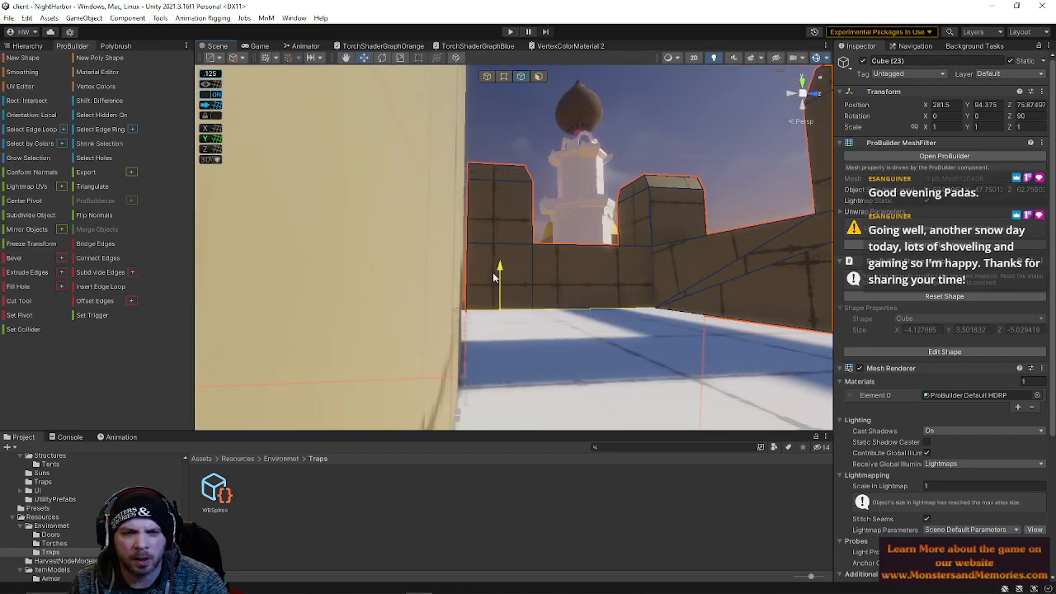
Select the wall's inner faces, grow the selection and merge them into one face
{"action": "right_click_drag", "start_coordinate": [620, 226], "coordinate": [630, 203]}
{"action": "left_click", "coordinate": [666, 132]}
{"action": "left_click", "coordinate": [537, 77]}
{"action": "right_click_drag", "start_coordinate": [537, 103], "coordinate": [669, 147]}
{"action": "left_click", "coordinate": [668, 147]}
{"action": "key", "text": "alt+g"}
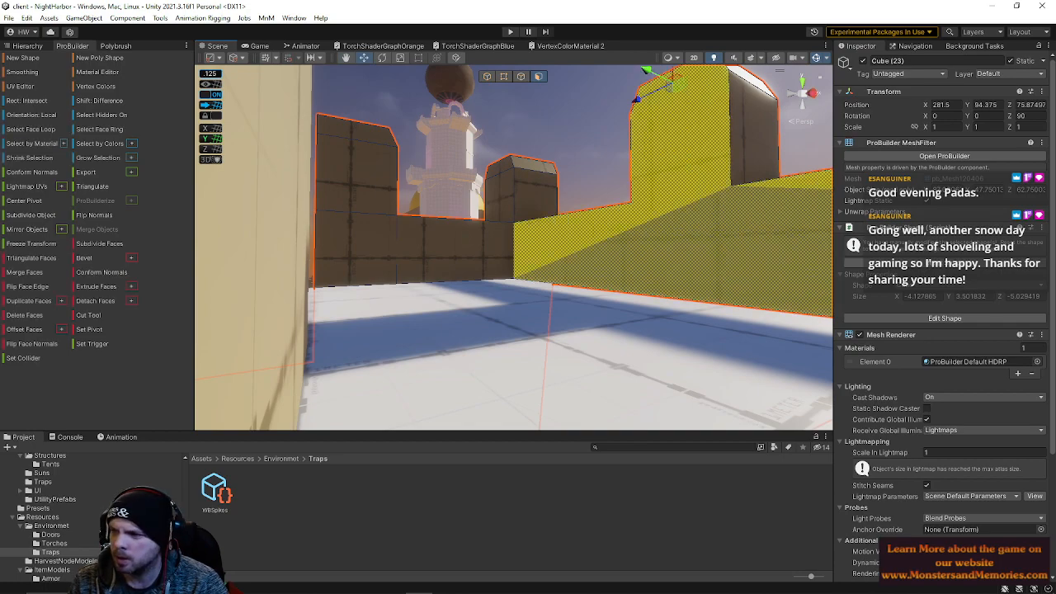
{"action": "key", "text": "alt+m"}
Select two edges at the stair opening in the wall and bridge them
{"action": "left_click", "coordinate": [549, 113]}
{"action": "right_click_drag", "start_coordinate": [550, 113], "coordinate": [904, 198]}
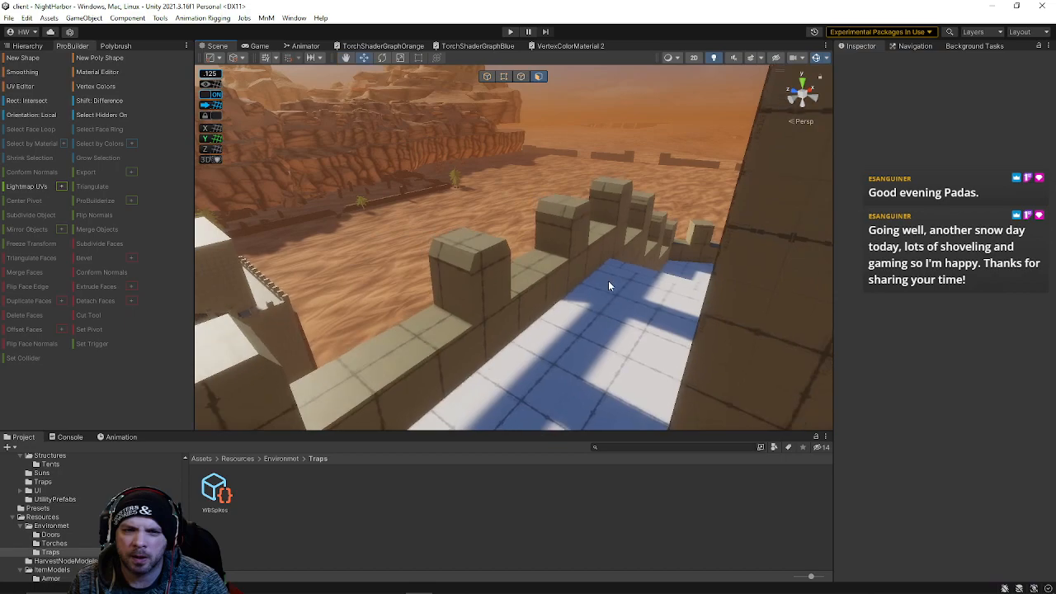
{"action": "left_click", "coordinate": [534, 286]}
{"action": "right_click_drag", "start_coordinate": [552, 284], "coordinate": [767, 215]}
{"action": "left_click", "coordinate": [492, 147]}
{"action": "left_click", "coordinate": [599, 232]}
{"action": "right_click_drag", "start_coordinate": [599, 232], "coordinate": [528, 150]}
{"action": "left_click", "coordinate": [523, 106]}
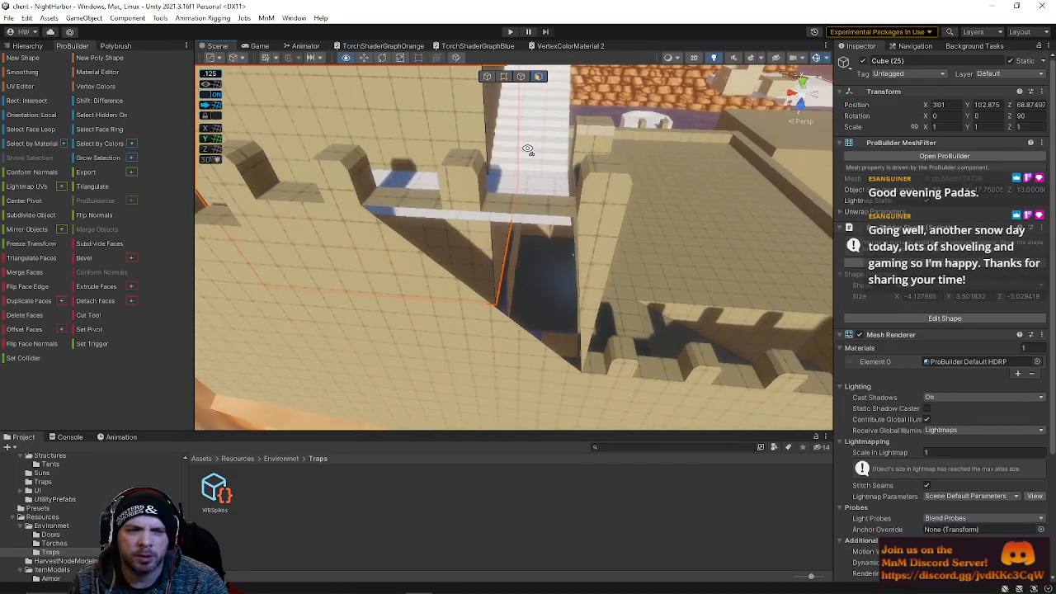
{"action": "left_click", "coordinate": [452, 185]}
{"action": "left_click", "coordinate": [521, 78]}
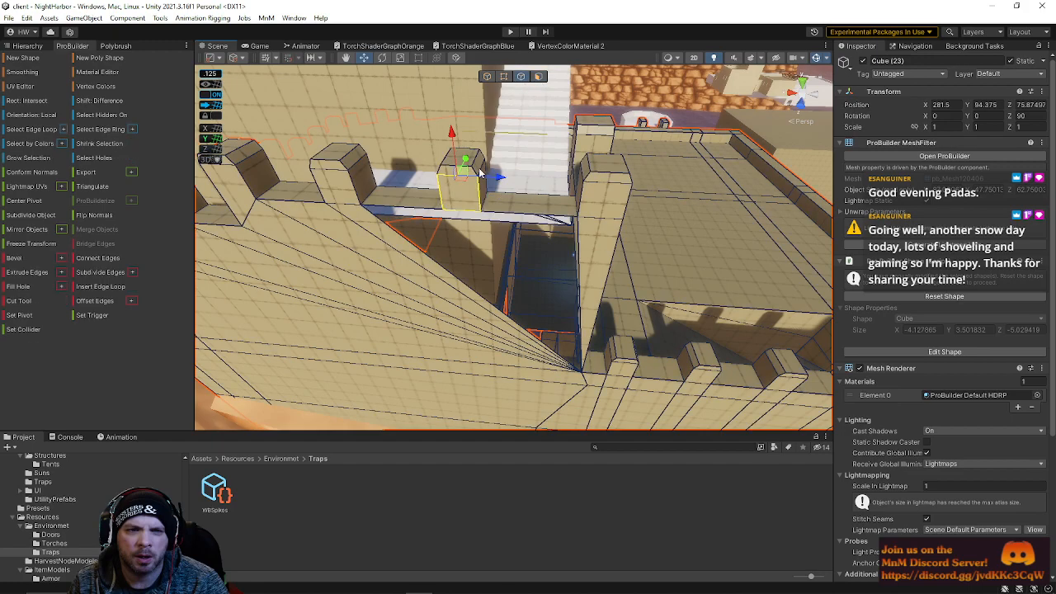
{"action": "left_click", "coordinate": [503, 216]}
{"action": "left_click", "coordinate": [583, 255], "text": "shift"}
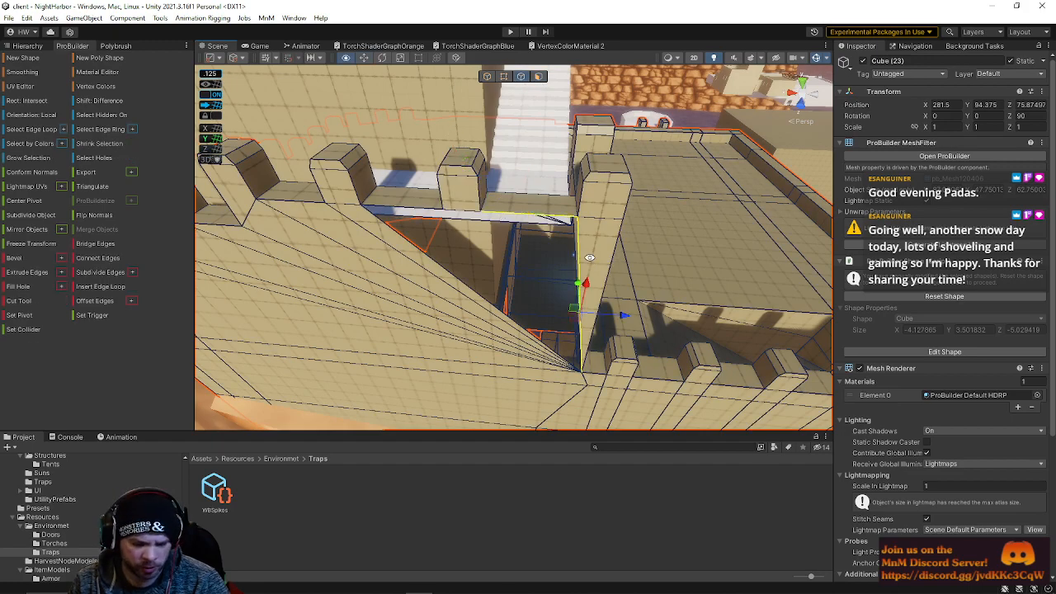
{"action": "key", "text": "alt+b"}
Bridge more edges of the wall's inner face to close the remaining gaps
{"action": "left_click", "coordinate": [415, 212]}
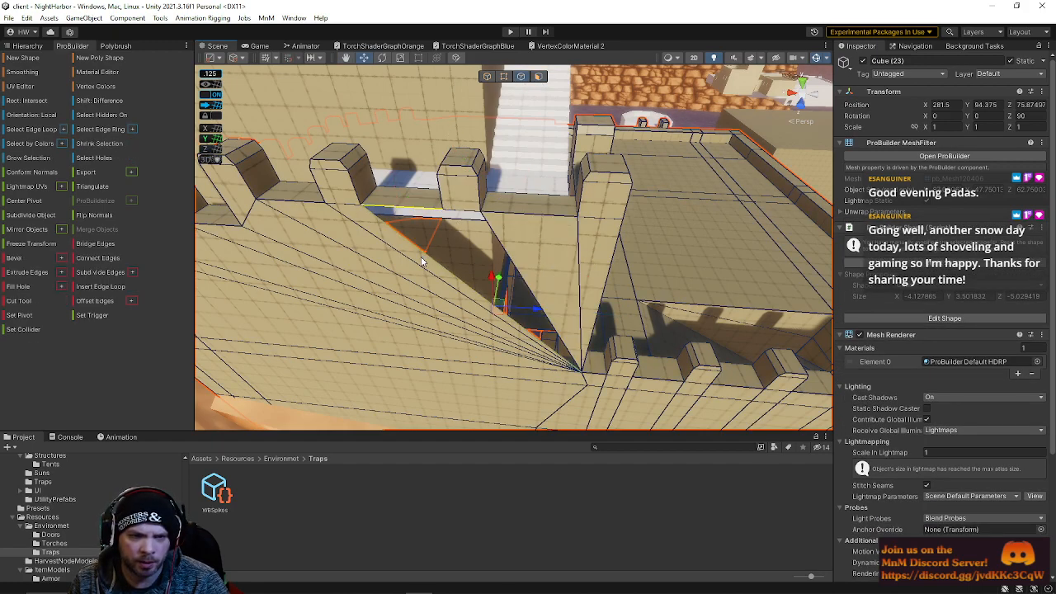
{"action": "key", "text": "alt+b"}
{"action": "left_click", "coordinate": [478, 245]}
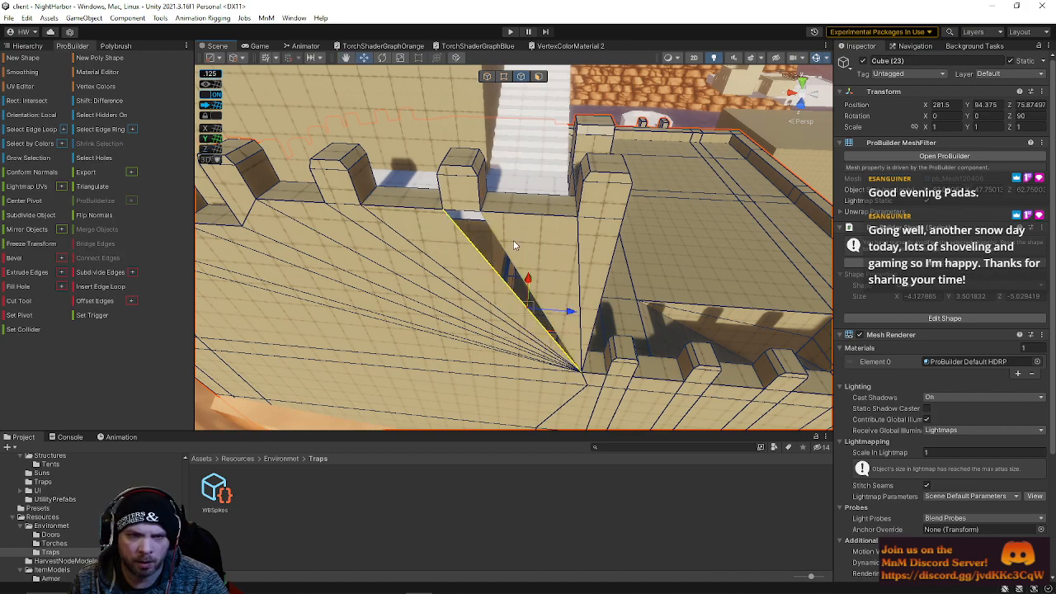
{"action": "key", "text": "alt+b"}
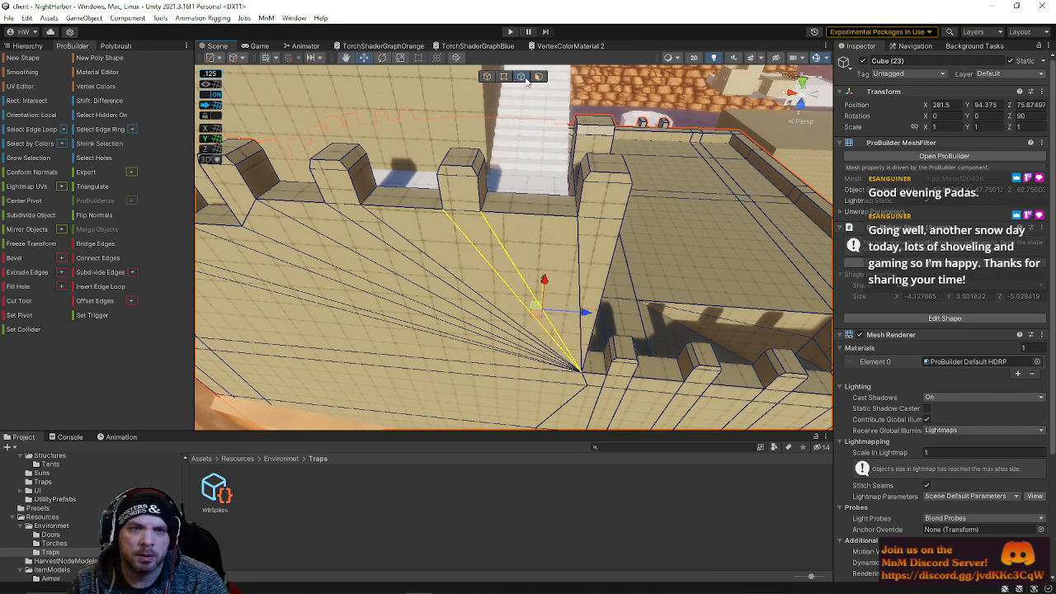
Select the crenellated wall section and raise it upward
{"action": "left_click", "coordinate": [522, 77]}
{"action": "left_click", "coordinate": [366, 331]}
{"action": "key", "text": "alt+g"}
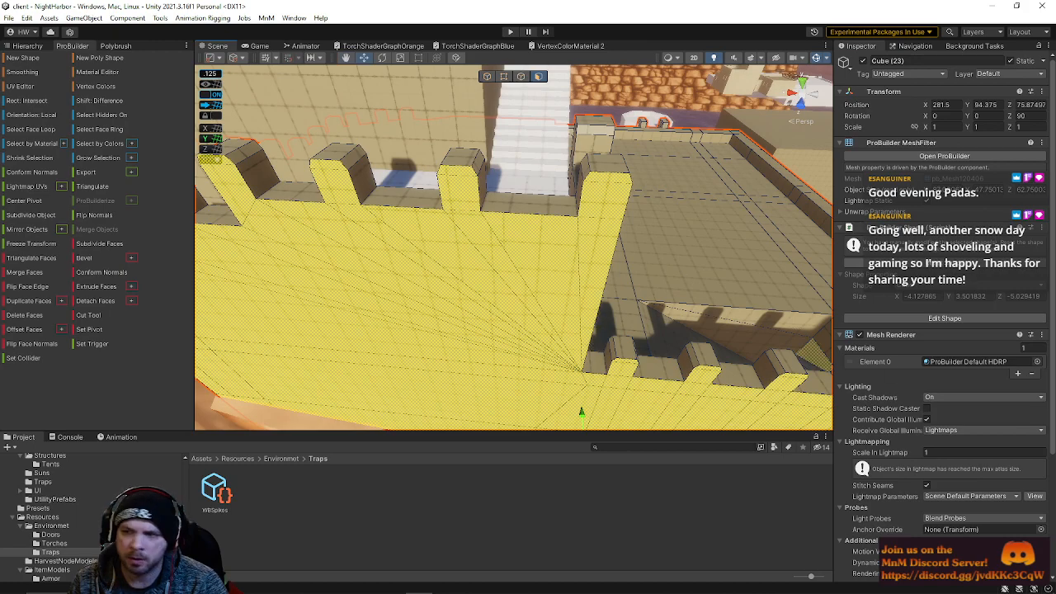
{"action": "right_click_drag", "start_coordinate": [630, 290], "coordinate": [528, 293]}
{"action": "right_click_drag", "start_coordinate": [512, 292], "coordinate": [681, 202]}
{"action": "left_click", "coordinate": [551, 221]}
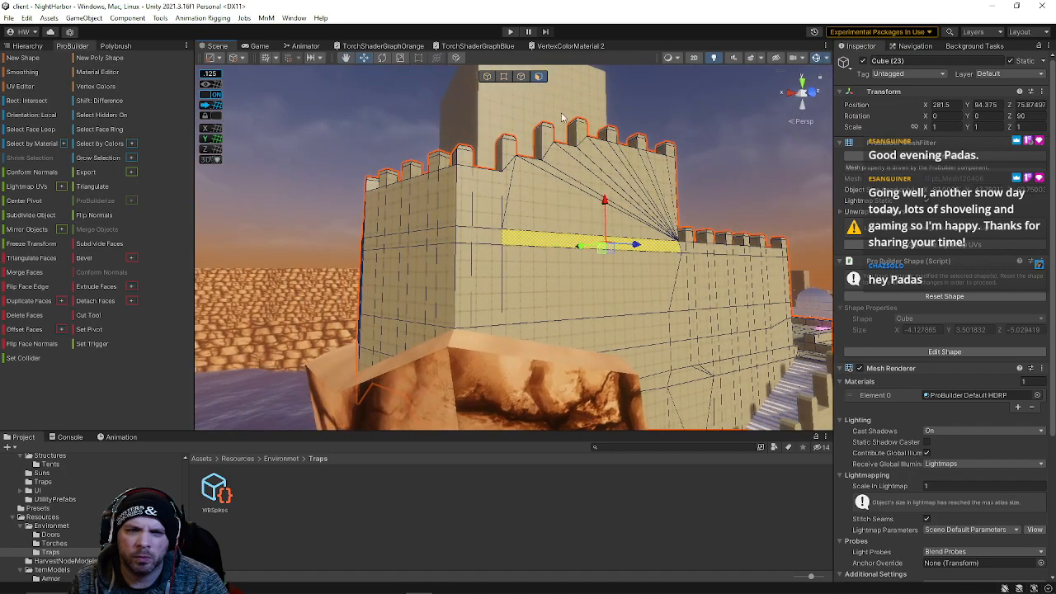
{"action": "left_click", "coordinate": [486, 77]}
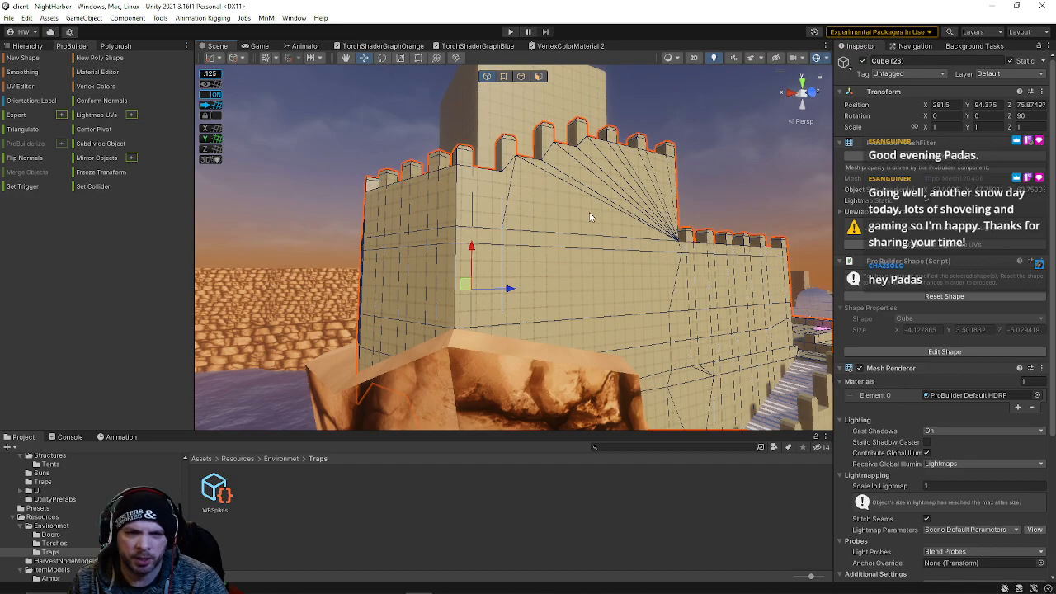
{"action": "left_click", "coordinate": [474, 251]}
{"action": "left_click_drag", "start_coordinate": [473, 251], "coordinate": [475, 51]}
{"action": "right_click_drag", "start_coordinate": [612, 217], "coordinate": [581, 221]}
Select and inspect the raised wall's faces from several angles
{"action": "left_click", "coordinate": [540, 77]}
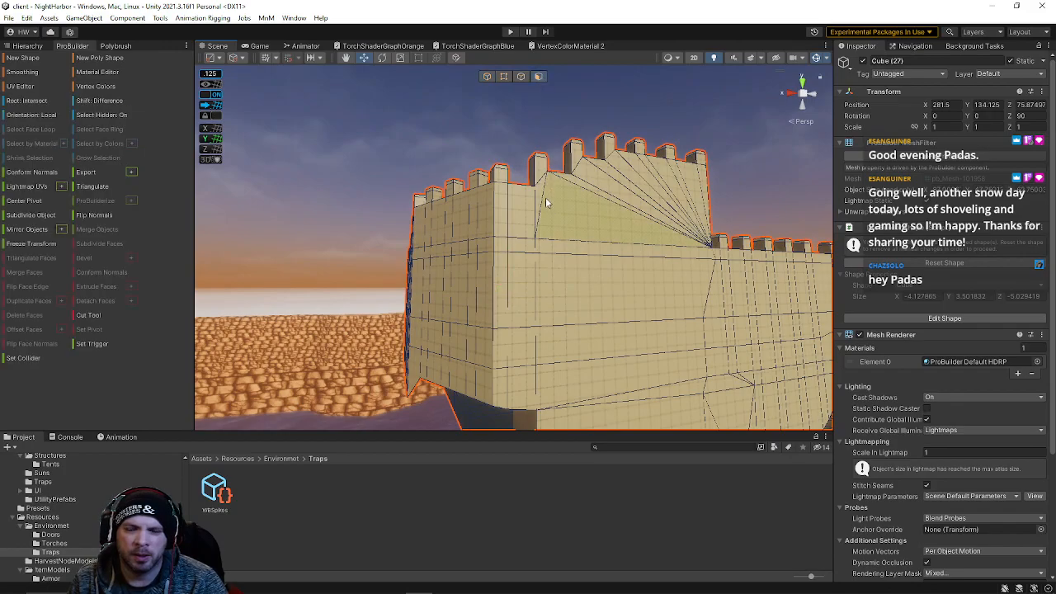
{"action": "key", "text": "alt+g"}
{"action": "right_click_drag", "start_coordinate": [563, 210], "coordinate": [545, 228]}
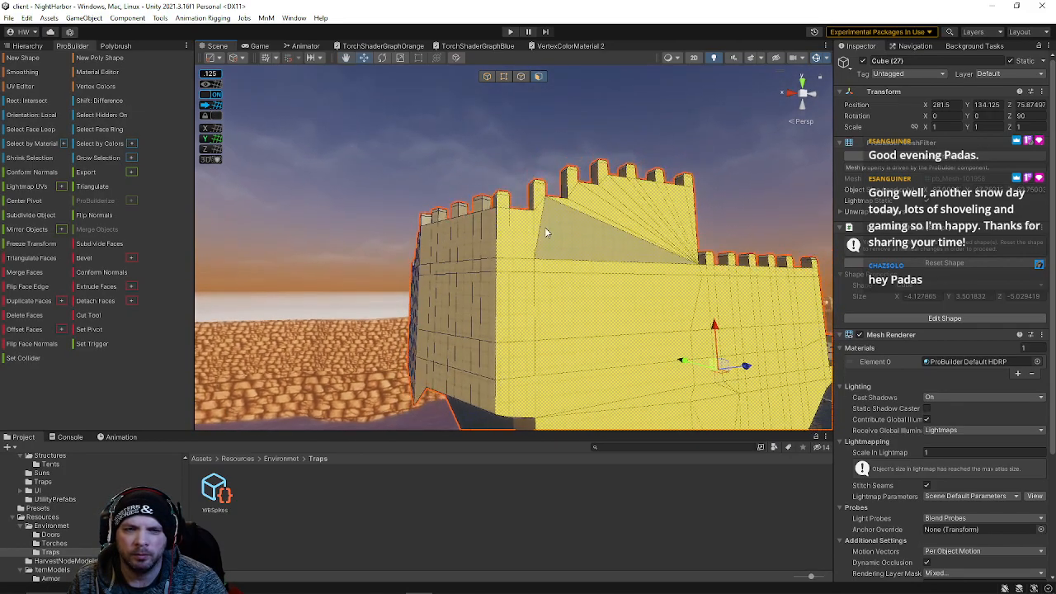
{"action": "left_click_drag", "start_coordinate": [528, 137], "coordinate": [710, 236]}
{"action": "key", "text": "w"}
{"action": "right_click_drag", "start_coordinate": [714, 225], "coordinate": [131, 292]}
{"action": "key", "text": "d"}
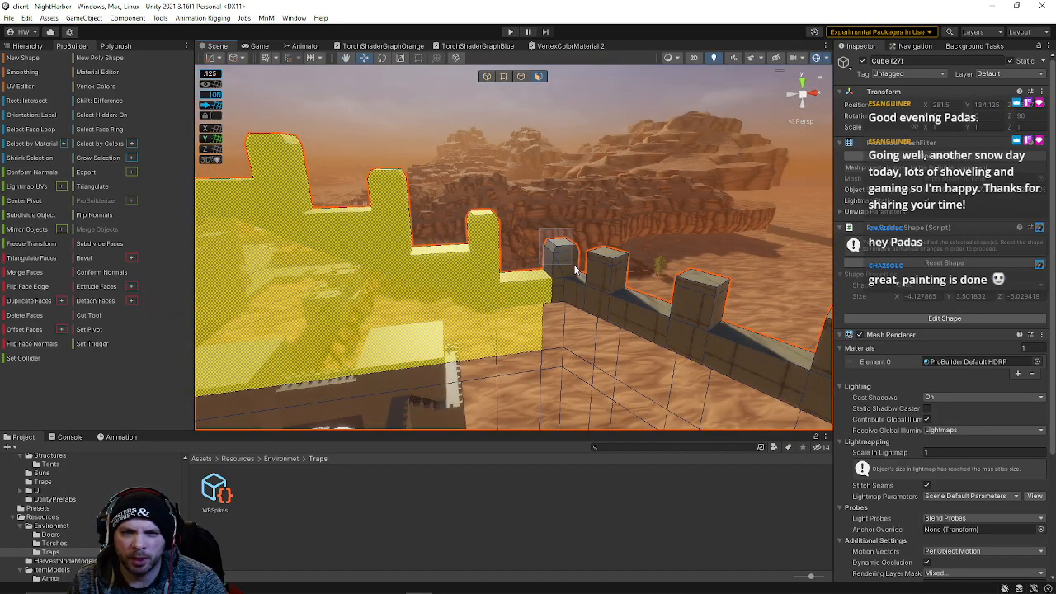
{"action": "right_click_drag", "start_coordinate": [560, 303], "coordinate": [432, 343]}
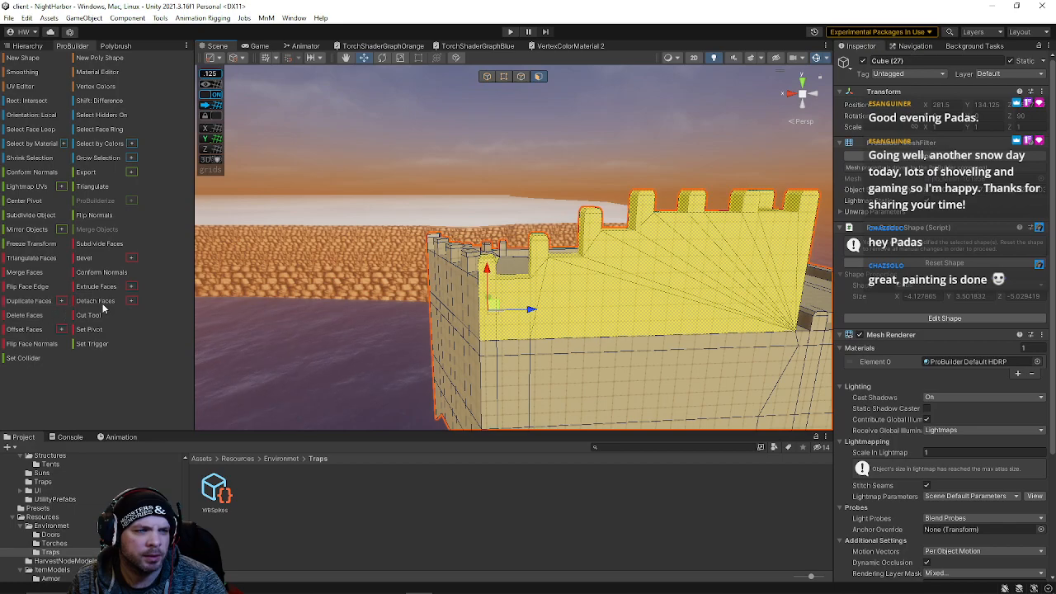
Select an object in the wall and delete it
{"action": "left_click", "coordinate": [487, 78]}
{"action": "left_click", "coordinate": [453, 305]}
{"action": "key", "text": "Delete"}
{"action": "left_click", "coordinate": [544, 298]}
{"action": "right_click_drag", "start_coordinate": [544, 298], "coordinate": [552, 320]}
Move the crenellated wall piece into place and rotate it
{"action": "left_click", "coordinate": [538, 77]}
{"action": "left_click_drag", "start_coordinate": [446, 154], "coordinate": [591, 350]}
{"action": "right_click_drag", "start_coordinate": [493, 319], "coordinate": [420, 327]}
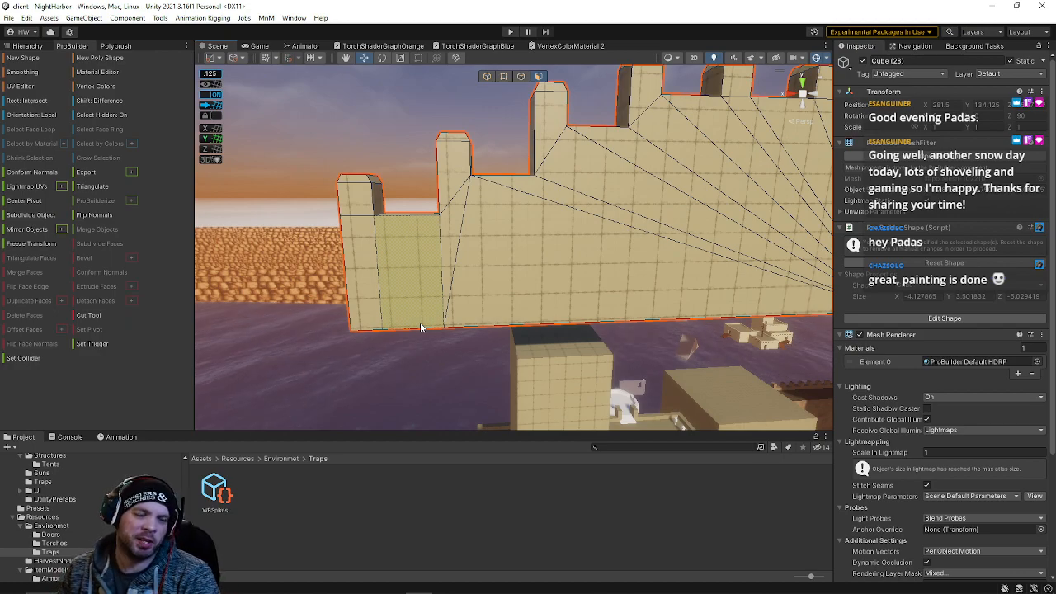
{"action": "left_click", "coordinate": [503, 76]}
{"action": "right_click_drag", "start_coordinate": [428, 179], "coordinate": [534, 234]}
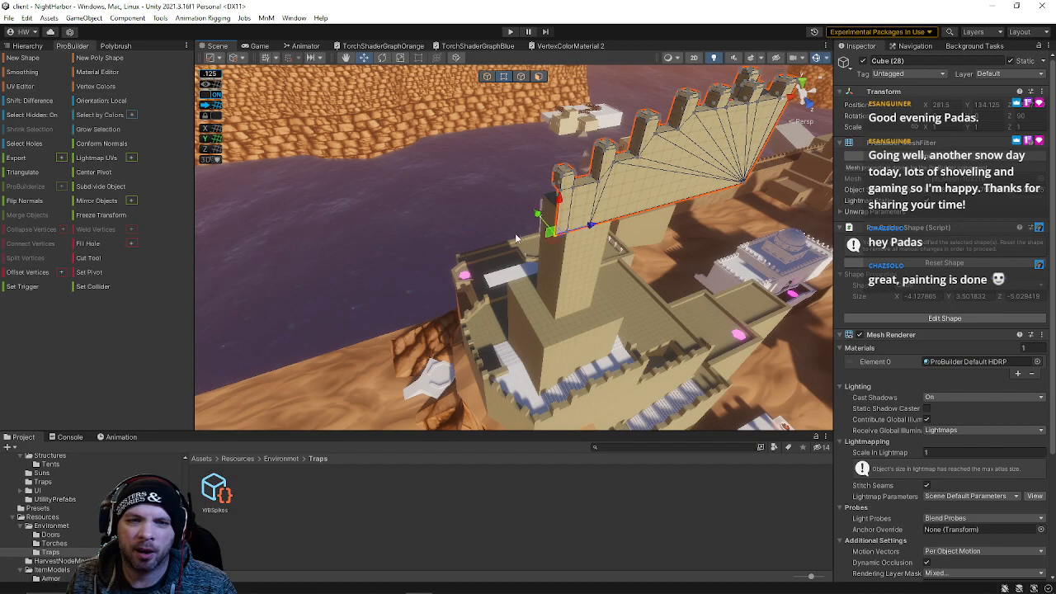
{"action": "left_click", "coordinate": [488, 78]}
{"action": "right_click_drag", "start_coordinate": [497, 130], "coordinate": [533, 134]}
{"action": "left_click_drag", "start_coordinate": [513, 139], "coordinate": [525, 395]}
{"action": "right_click_drag", "start_coordinate": [520, 392], "coordinate": [466, 266]}
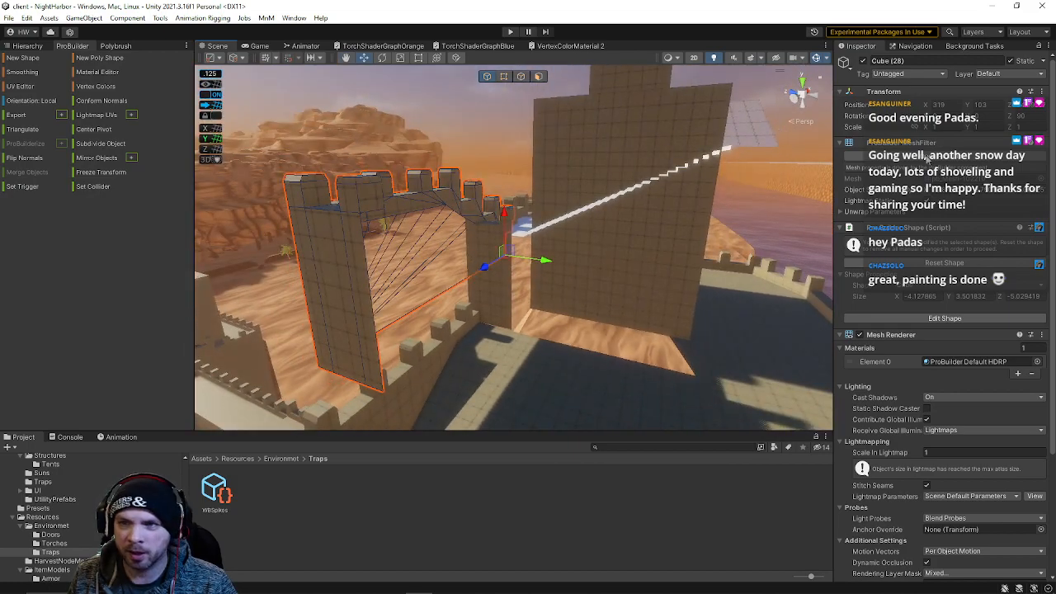
{"action": "left_click_drag", "start_coordinate": [501, 274], "coordinate": [605, 266]}
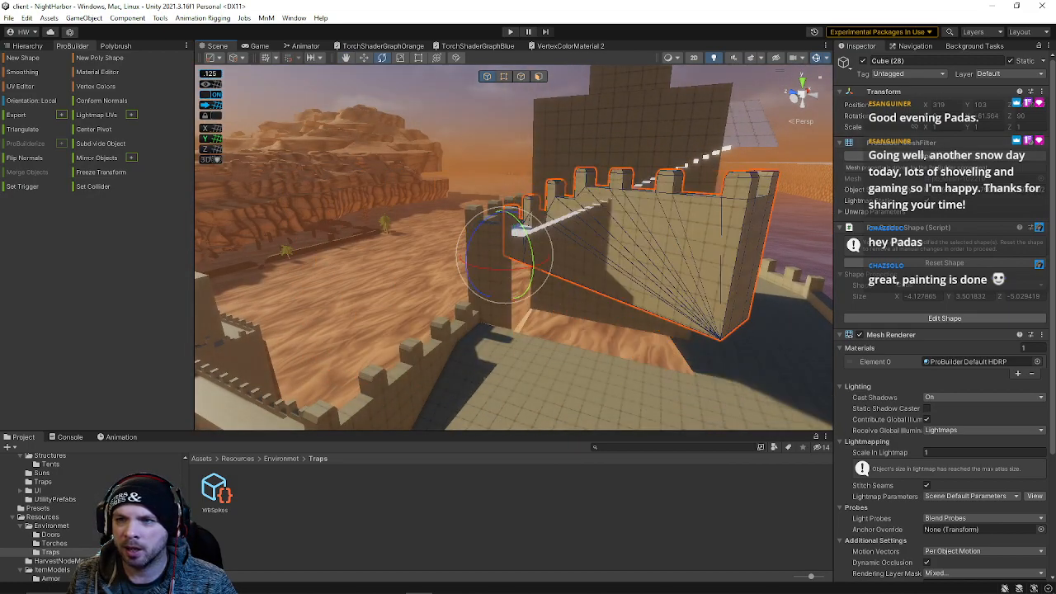
Set the crenellated wall's rotation to -90 and move it into line with the adjoining wall
{"action": "type", "text": "-90"}
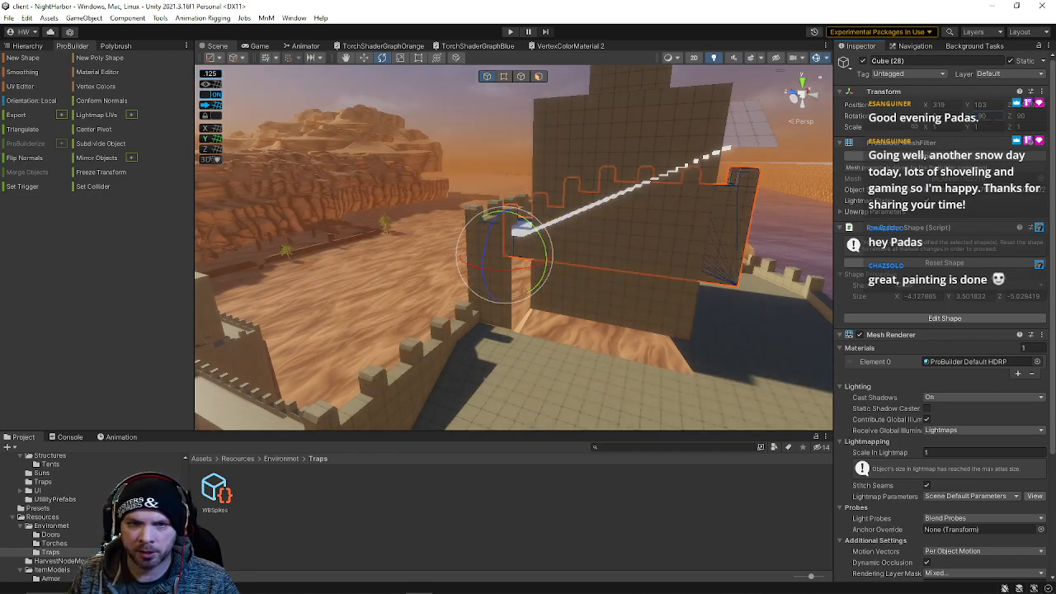
{"action": "right_click_drag", "start_coordinate": [600, 255], "coordinate": [591, 264]}
{"action": "key", "text": "w"}
{"action": "left_click_drag", "start_coordinate": [522, 281], "coordinate": [505, 312]}
{"action": "right_click_drag", "start_coordinate": [512, 296], "coordinate": [490, 338]}
{"action": "left_click_drag", "start_coordinate": [490, 338], "coordinate": [568, 335]}
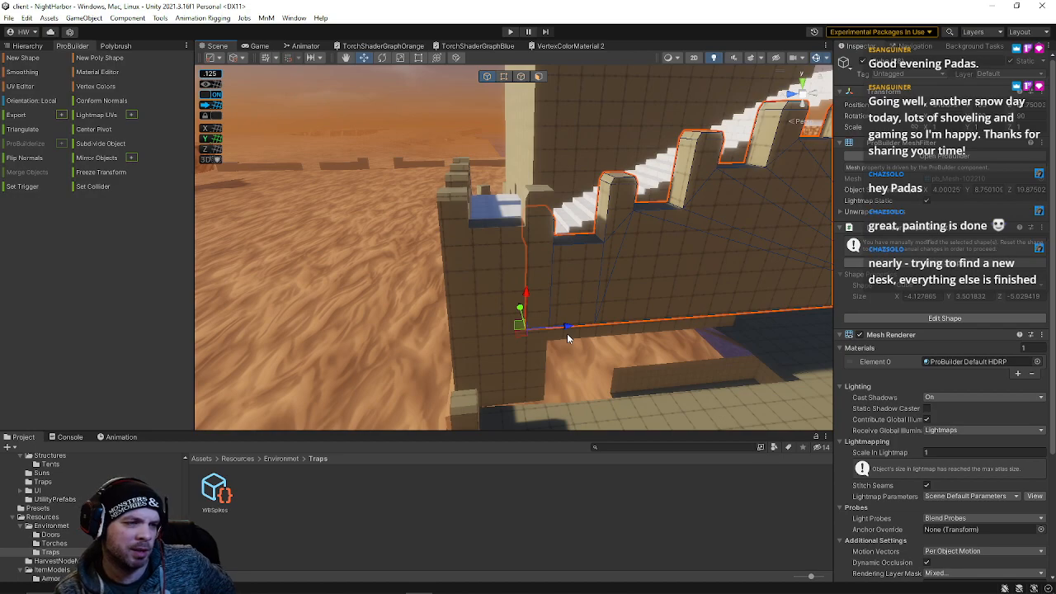
Select a face at the joint between the two walls and move it to close the gap
{"action": "left_click_drag", "start_coordinate": [564, 329], "coordinate": [457, 355], "text": "alt"}
{"action": "left_click_drag", "start_coordinate": [459, 318], "coordinate": [669, 354]}
{"action": "left_click_drag", "start_coordinate": [558, 349], "coordinate": [509, 89], "text": "alt"}
{"action": "left_click", "coordinate": [538, 76]}
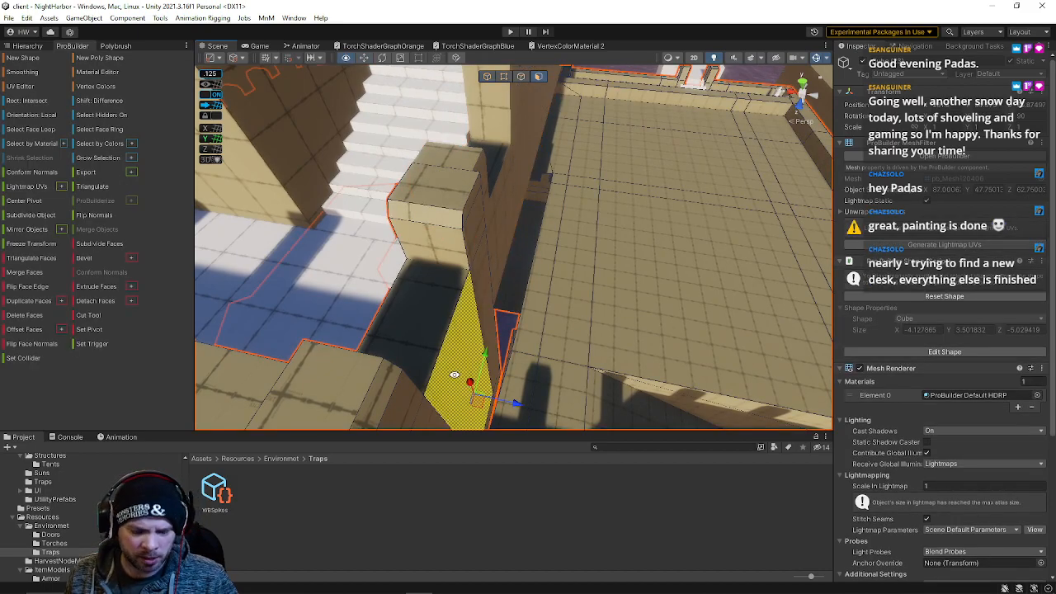
{"action": "left_click", "coordinate": [454, 383]}
{"action": "left_click_drag", "start_coordinate": [453, 382], "coordinate": [546, 320], "text": "alt"}
{"action": "left_click_drag", "start_coordinate": [609, 250], "coordinate": [532, 248]}
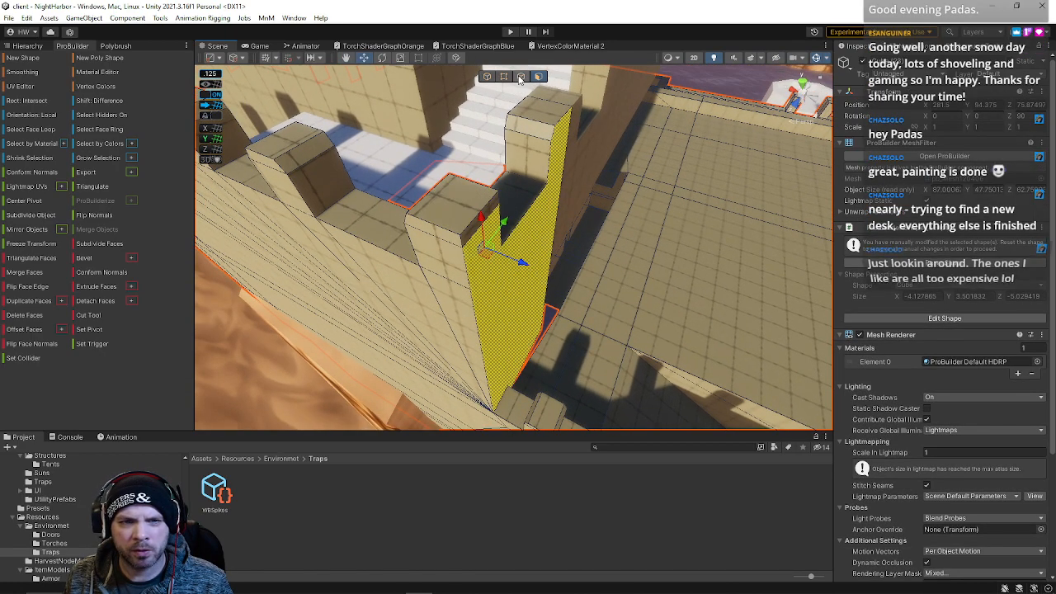
Examine the edges at the wall joint and reselect the crenellated wall from behind
{"action": "left_click", "coordinate": [520, 77]}
{"action": "left_click", "coordinate": [491, 239]}
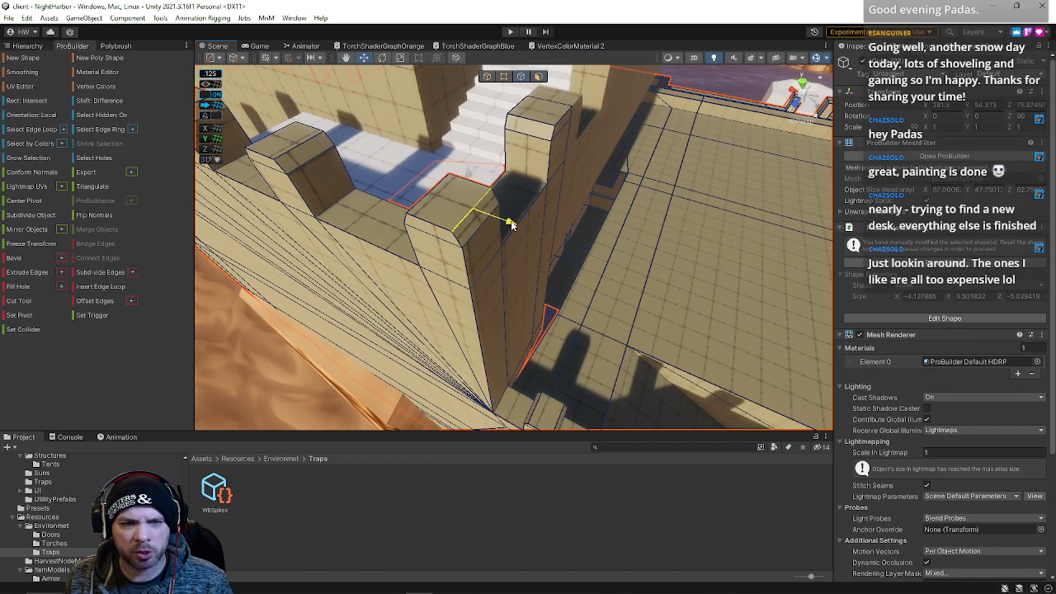
{"action": "left_click_drag", "start_coordinate": [505, 218], "coordinate": [494, 86], "text": "alt"}
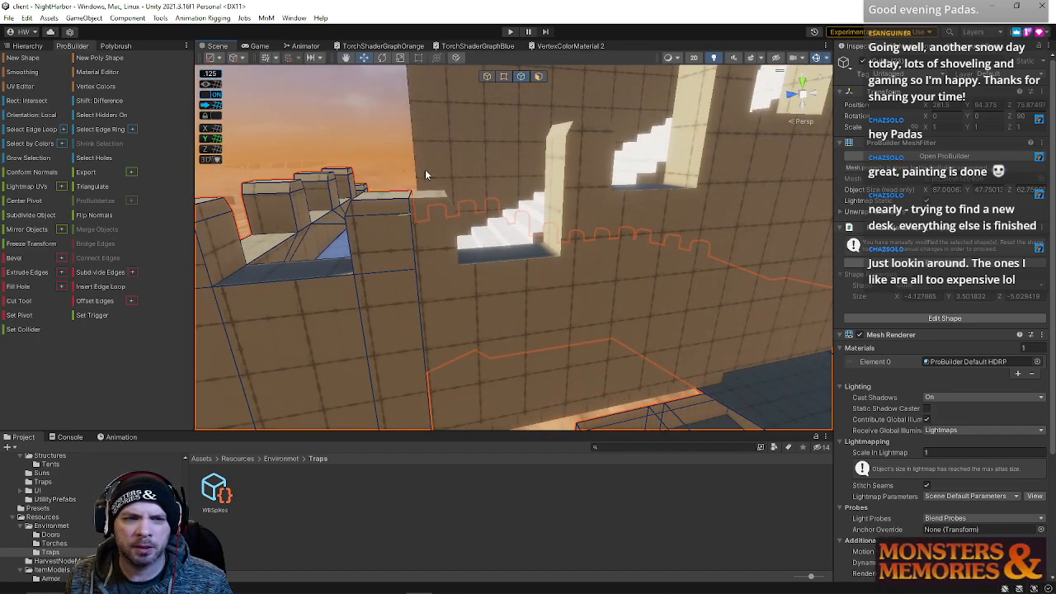
{"action": "left_click", "coordinate": [488, 77]}
{"action": "left_click", "coordinate": [425, 272]}
{"action": "right_click_drag", "start_coordinate": [426, 273], "coordinate": [462, 308]}
{"action": "left_click_drag", "start_coordinate": [460, 334], "coordinate": [485, 260]}
Select the crenellated wall's top vertices and move the wall into position
{"action": "left_click", "coordinate": [507, 76]}
{"action": "left_click_drag", "start_coordinate": [475, 174], "coordinate": [622, 241], "text": "alt"}
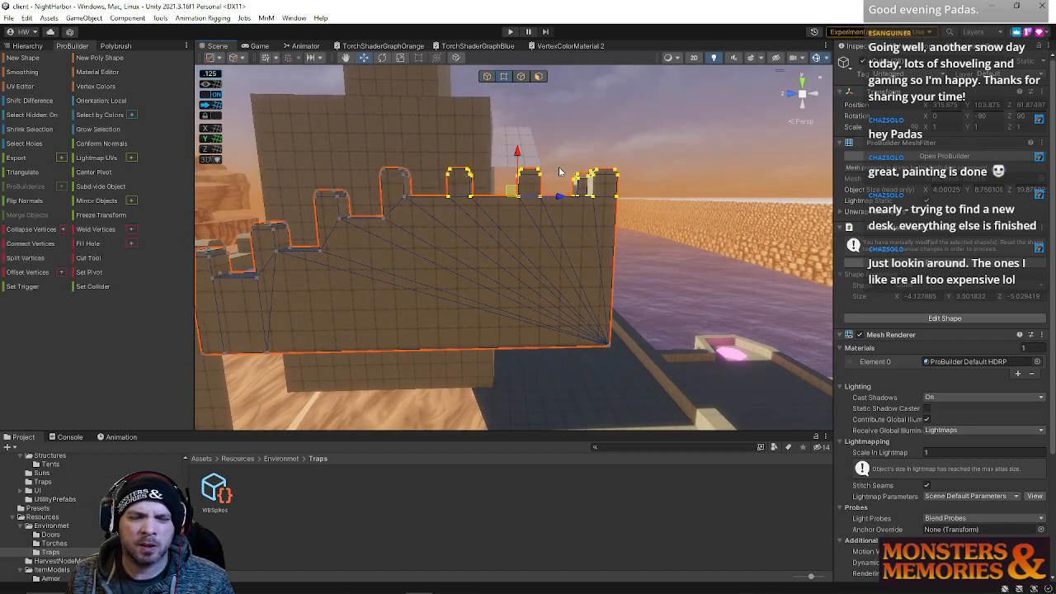
{"action": "left_click", "coordinate": [487, 76]}
{"action": "left_click_drag", "start_coordinate": [479, 165], "coordinate": [460, 191], "text": "alt"}
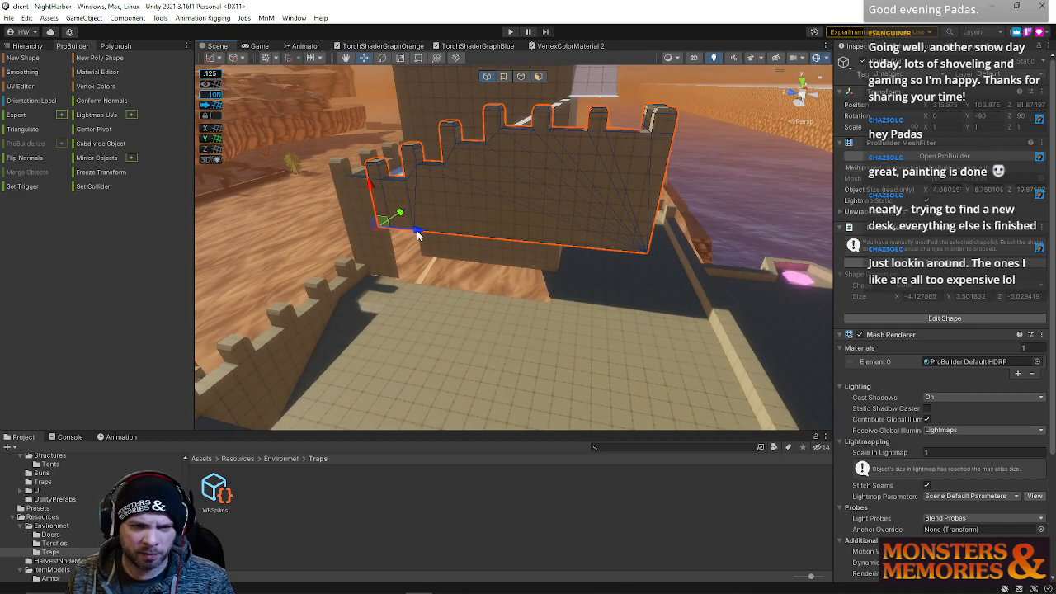
{"action": "left_click_drag", "start_coordinate": [419, 235], "coordinate": [748, 261]}
{"action": "left_click", "coordinate": [578, 181]}
{"action": "left_click_drag", "start_coordinate": [578, 182], "coordinate": [596, 157], "text": "alt"}
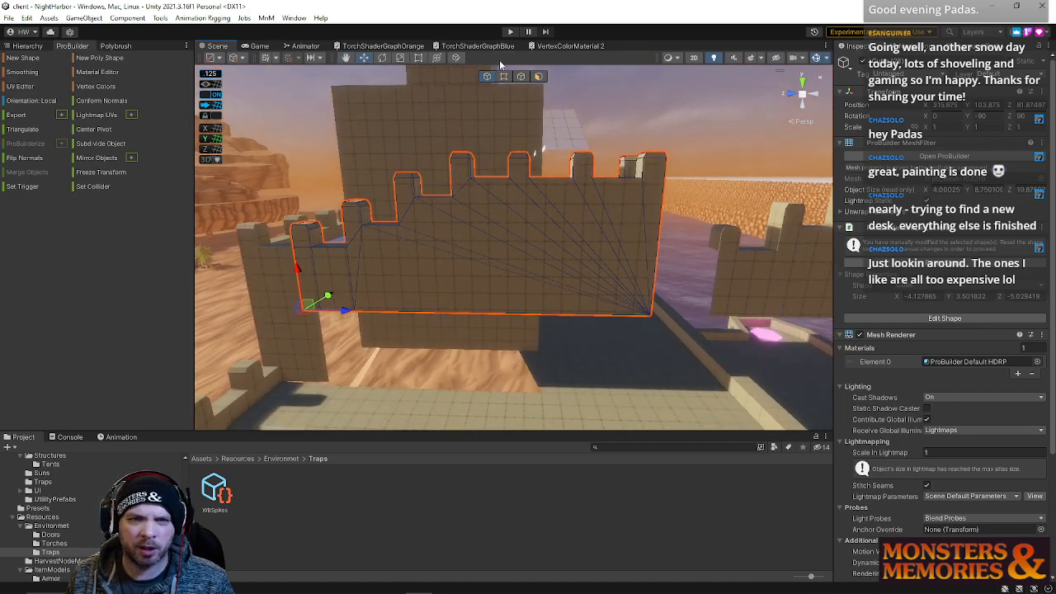
Select the merlon vertices at the wall's end and raise them to match the neighbouring wall
{"action": "left_click", "coordinate": [504, 76]}
{"action": "left_click_drag", "start_coordinate": [489, 106], "coordinate": [700, 279]}
{"action": "left_click_drag", "start_coordinate": [540, 211], "coordinate": [490, 258], "text": "alt"}
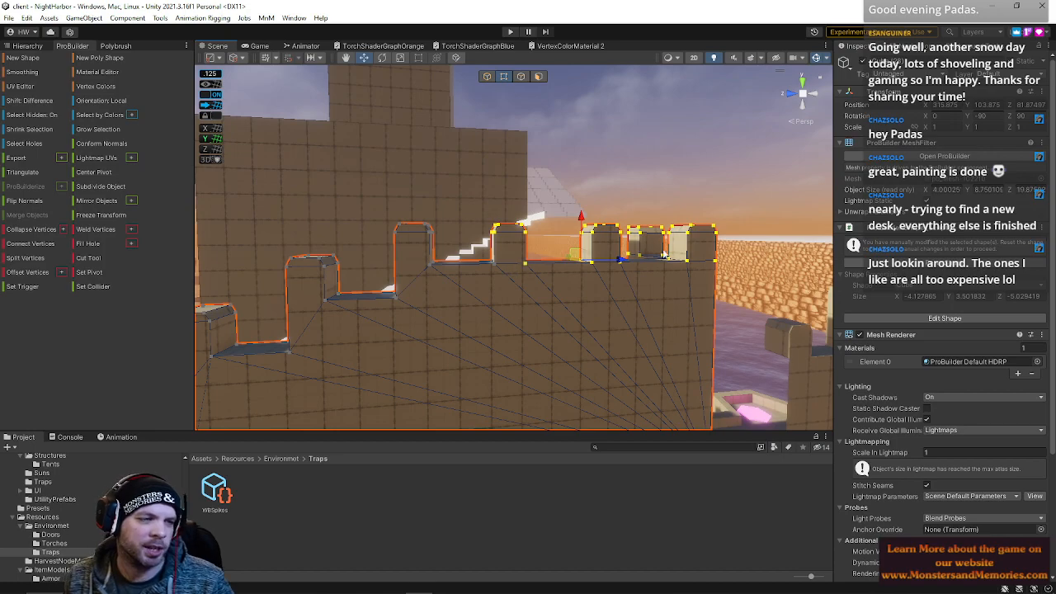
{"action": "left_click_drag", "start_coordinate": [580, 218], "coordinate": [575, 183]}
{"action": "left_click_drag", "start_coordinate": [469, 269], "coordinate": [551, 278], "text": "alt"}
{"action": "left_click_drag", "start_coordinate": [517, 216], "coordinate": [517, 206]}
{"action": "right_click_drag", "start_coordinate": [528, 216], "coordinate": [746, 239]}
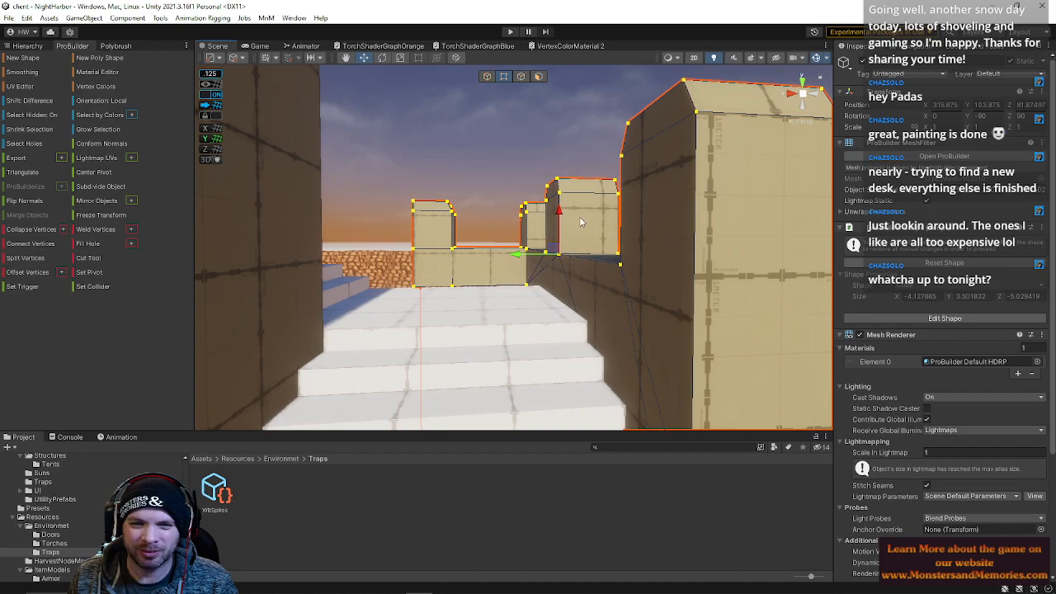
{"action": "left_click_drag", "start_coordinate": [560, 213], "coordinate": [564, 221]}
{"action": "right_click_drag", "start_coordinate": [563, 221], "coordinate": [667, 281]}
{"action": "right_click_drag", "start_coordinate": [584, 282], "coordinate": [574, 112]}
Select the open edges beneath the wall and bridge them to fill the gap
{"action": "left_click", "coordinate": [539, 76]}
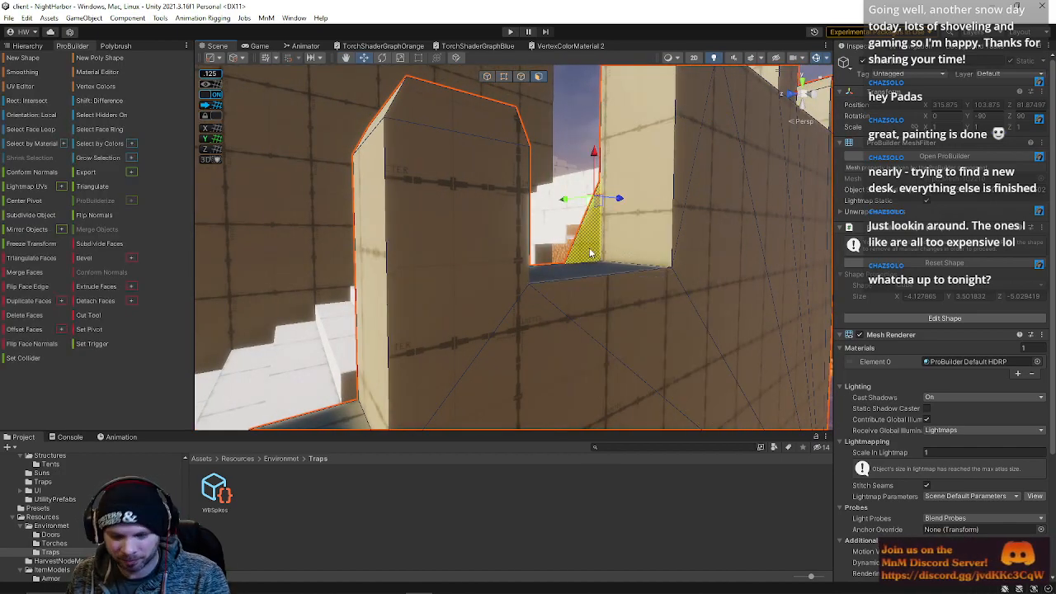
{"action": "right_click_drag", "start_coordinate": [602, 285], "coordinate": [660, 139]}
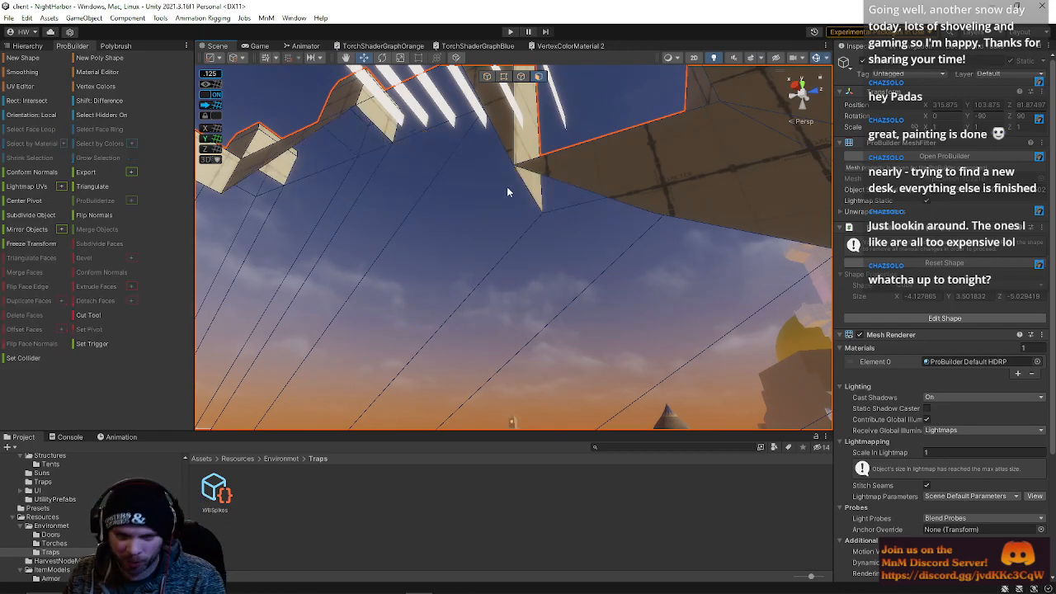
{"action": "right_click_drag", "start_coordinate": [469, 87], "coordinate": [474, 82]}
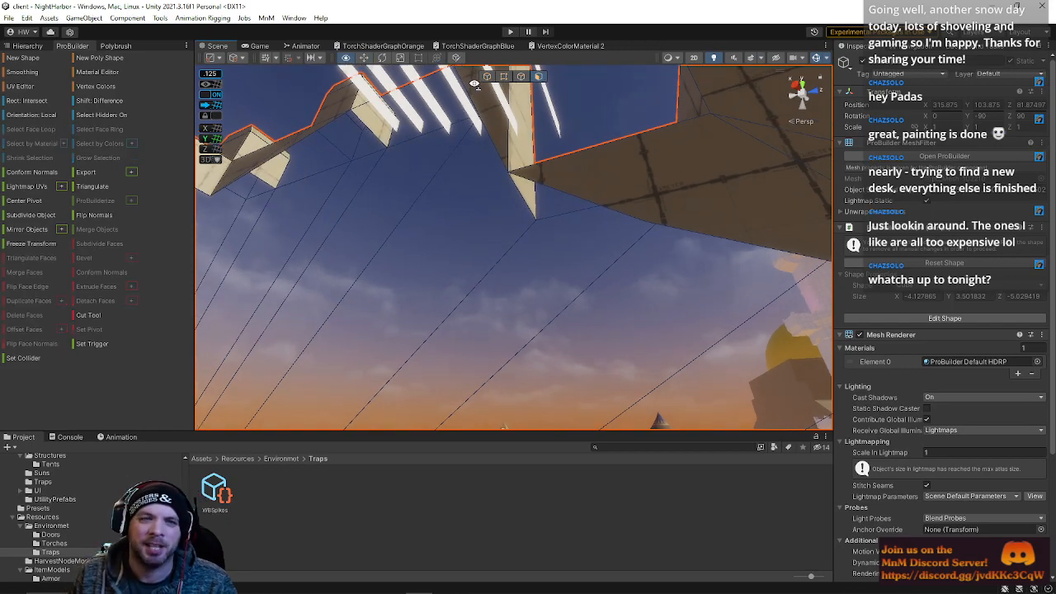
{"action": "right_click_drag", "start_coordinate": [409, 142], "coordinate": [526, 131]}
{"action": "left_click", "coordinate": [521, 76]}
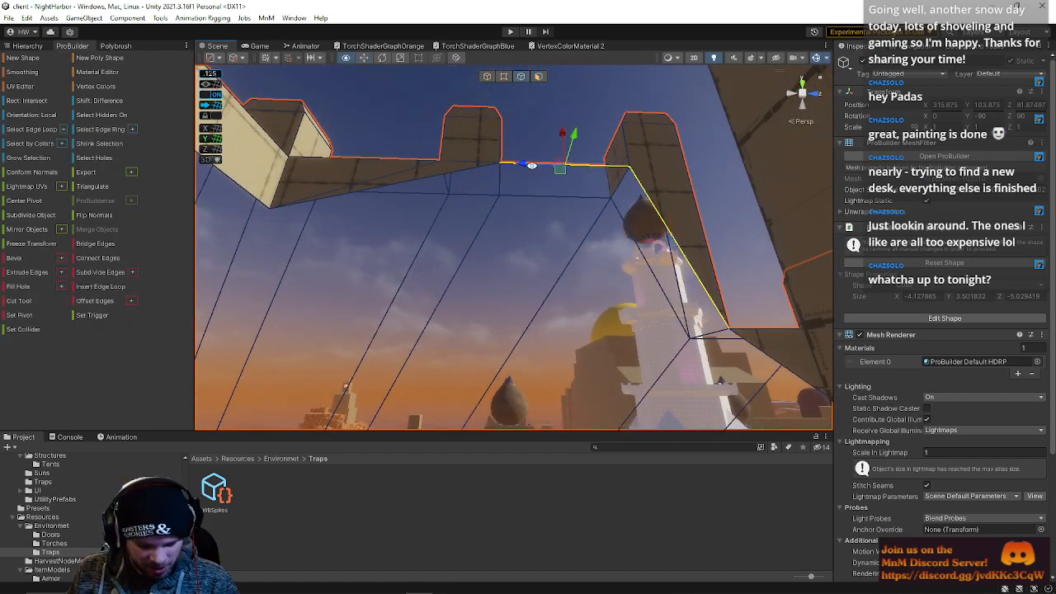
{"action": "key", "text": "alt+b"}
{"action": "left_click", "coordinate": [446, 175]}
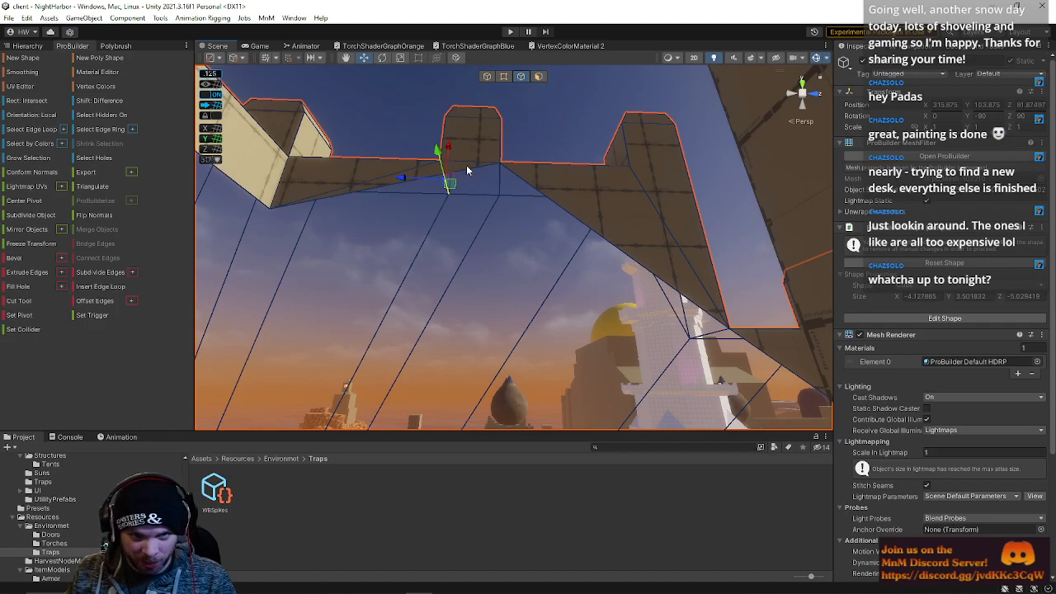
{"action": "left_click_drag", "start_coordinate": [535, 186], "coordinate": [567, 293], "text": "alt"}
{"action": "right_click_drag", "start_coordinate": [567, 293], "coordinate": [15, 335]}
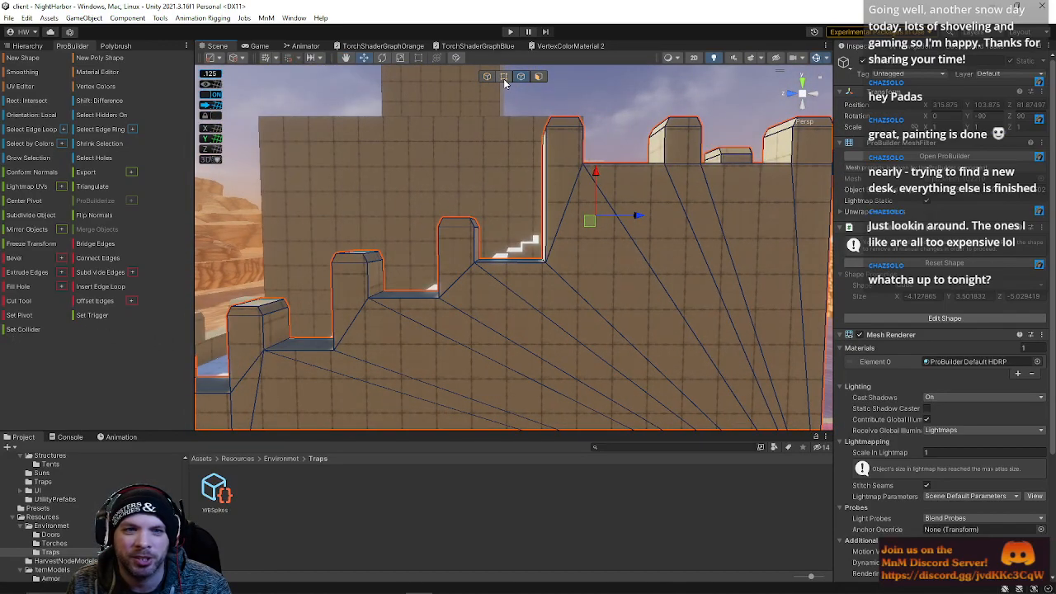
Nudge the crenellated wall object slightly to align it with the stairs
{"action": "left_click", "coordinate": [503, 76]}
{"action": "right_click_drag", "start_coordinate": [477, 208], "coordinate": [497, 202]}
{"action": "left_click", "coordinate": [487, 76]}
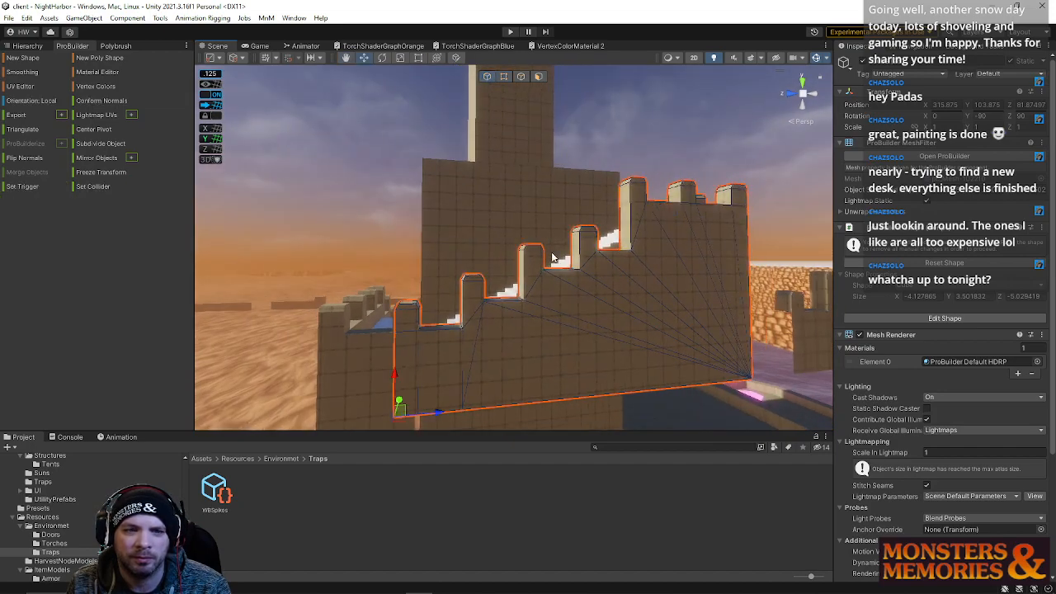
{"action": "left_click_drag", "start_coordinate": [393, 376], "coordinate": [415, 348]}
{"action": "right_click_drag", "start_coordinate": [415, 347], "coordinate": [411, 360]}
{"action": "mouse_move", "coordinate": [445, 353]}
{"action": "left_mouse_down"}
{"action": "mouse_move", "coordinate": [472, 352]}
{"action": "mouse_move", "coordinate": [452, 348]}
{"action": "left_mouse_up"}
{"action": "right_click_drag", "start_coordinate": [450, 349], "coordinate": [619, 302]}
{"action": "left_click", "coordinate": [509, 251]}
{"action": "left_click", "coordinate": [497, 201]}
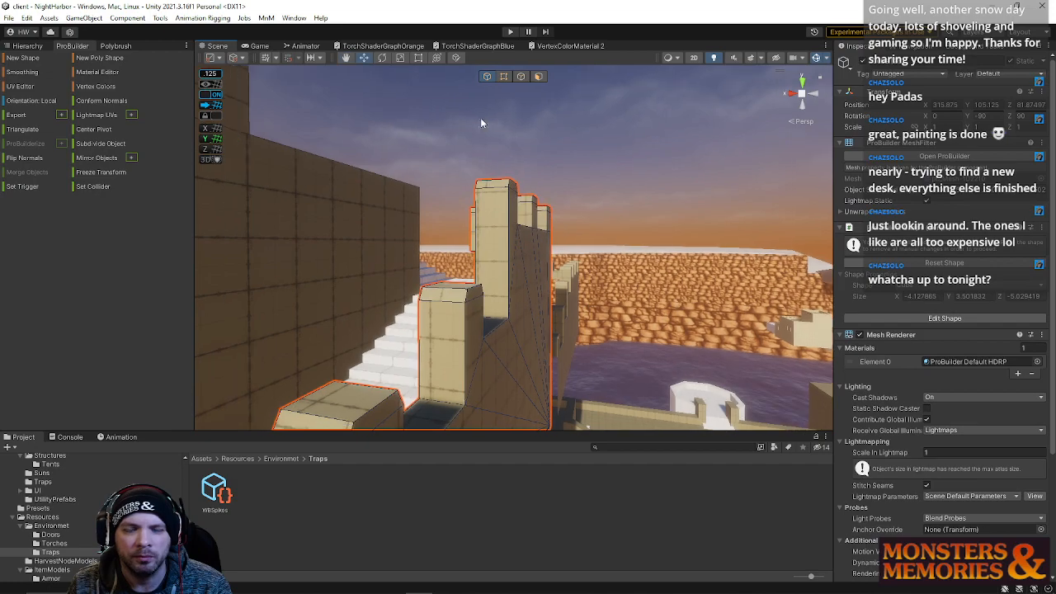
Select and adjust the vertices at the top of the wall's end merlons
{"action": "left_click", "coordinate": [503, 77]}
{"action": "left_click_drag", "start_coordinate": [595, 274], "coordinate": [595, 276]}
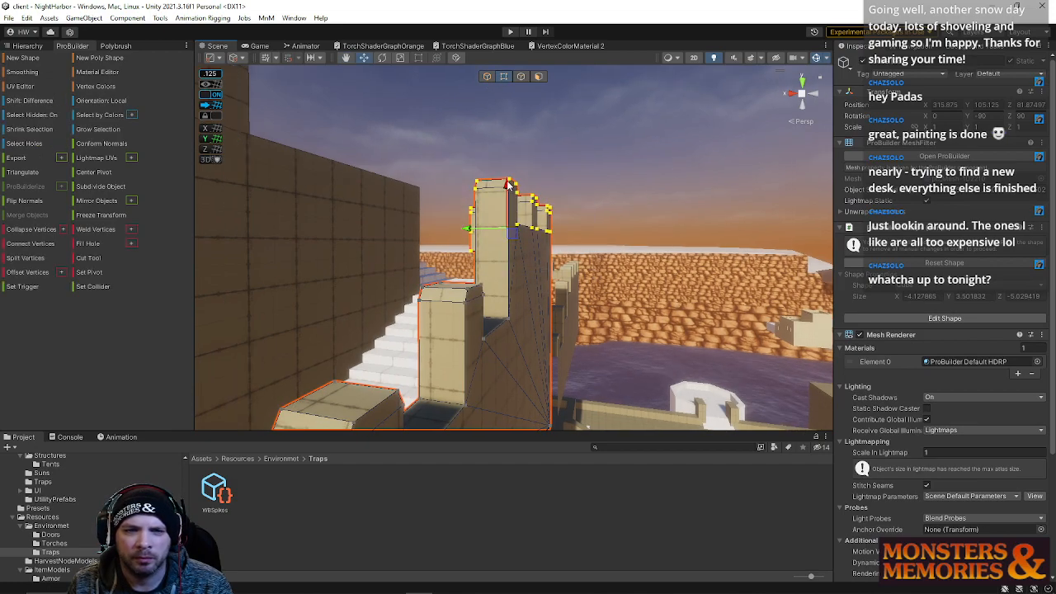
{"action": "right_click_drag", "start_coordinate": [487, 282], "coordinate": [608, 200]}
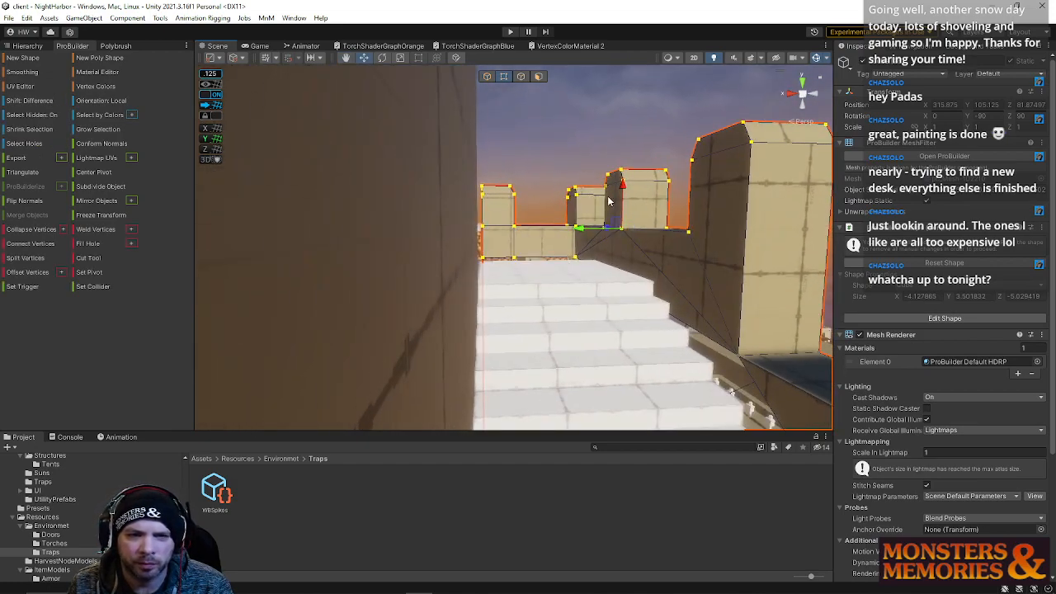
{"action": "left_click_drag", "start_coordinate": [621, 192], "coordinate": [621, 195]}
{"action": "right_click_drag", "start_coordinate": [621, 196], "coordinate": [621, 188]}
{"action": "mouse_move", "coordinate": [622, 200]}
{"action": "left_mouse_down"}
{"action": "mouse_move", "coordinate": [623, 179]}
{"action": "mouse_move", "coordinate": [623, 198]}
{"action": "left_mouse_up"}
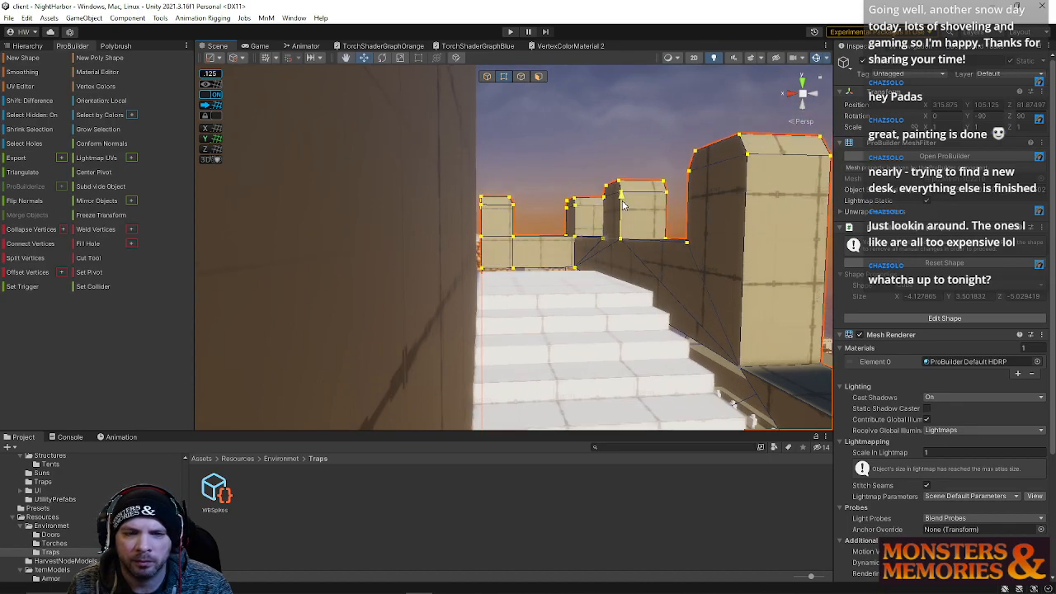
{"action": "right_click_drag", "start_coordinate": [623, 205], "coordinate": [846, 241]}
Select the walkway wall face and adjust its end vertices to line up with the neighbouring wall
{"action": "left_click", "coordinate": [538, 77]}
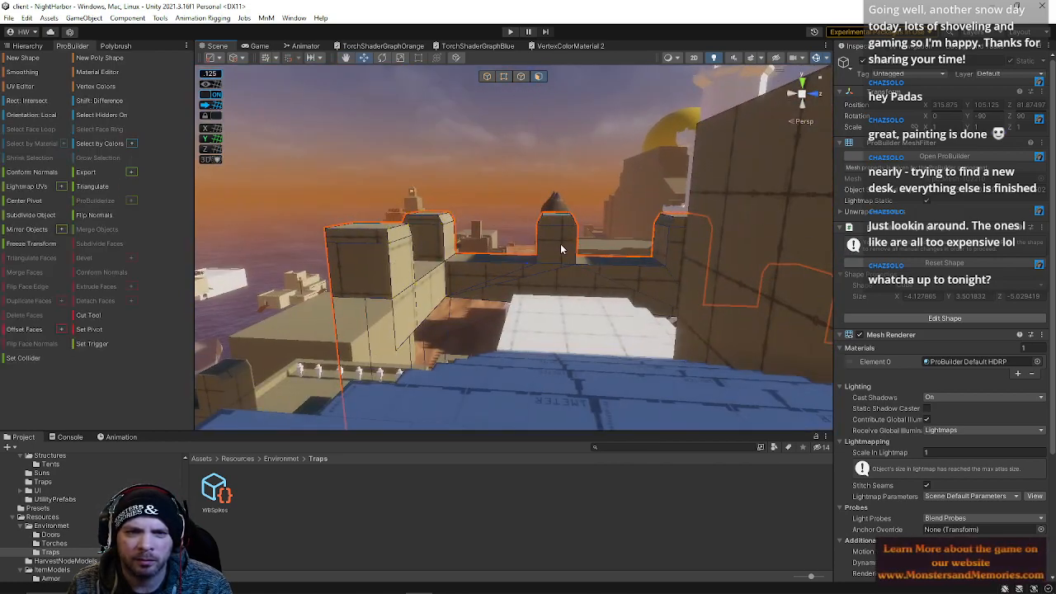
{"action": "left_click", "coordinate": [559, 235]}
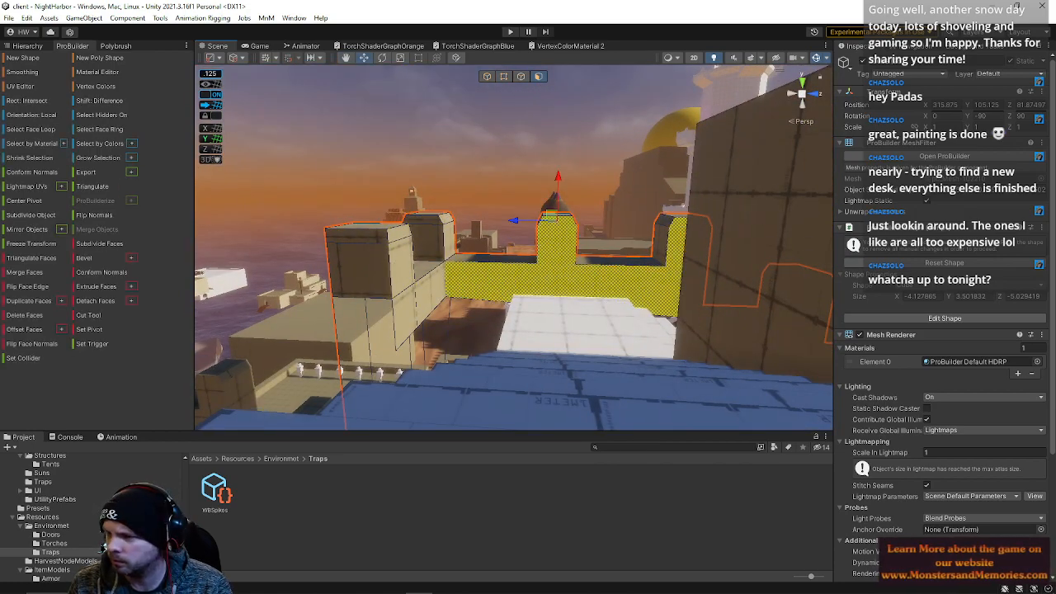
{"action": "right_click_drag", "start_coordinate": [679, 362], "coordinate": [488, 305]}
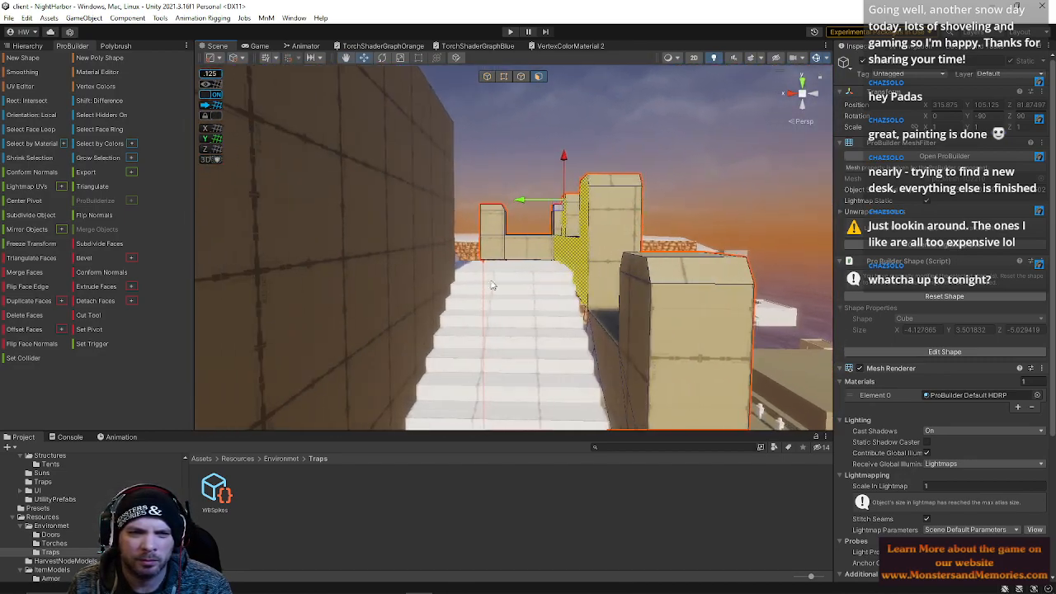
{"action": "left_click", "coordinate": [504, 76]}
{"action": "right_click_drag", "start_coordinate": [507, 94], "coordinate": [572, 223]}
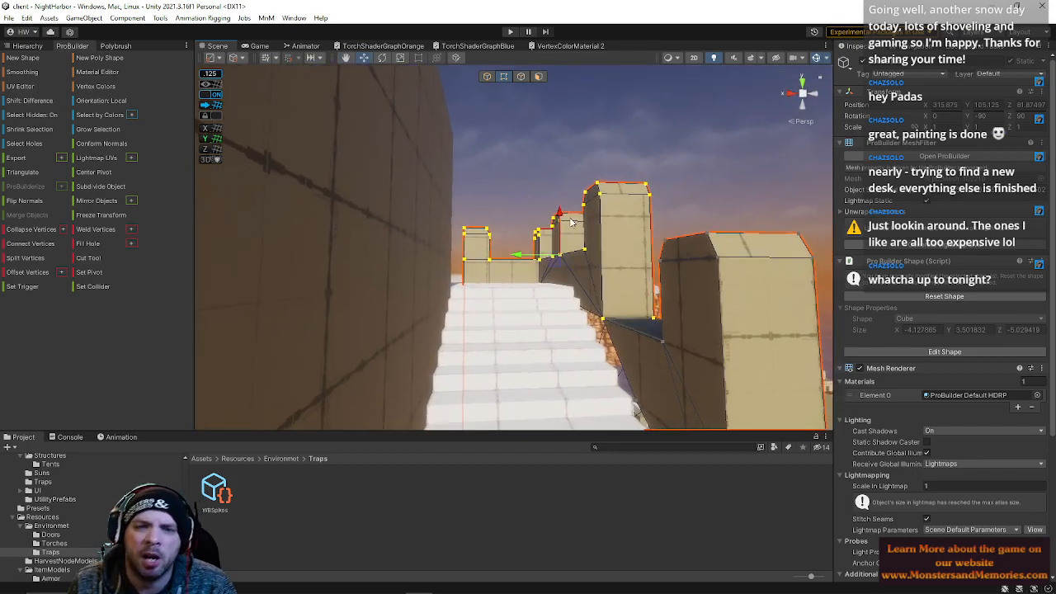
{"action": "left_click_drag", "start_coordinate": [561, 221], "coordinate": [561, 212]}
{"action": "left_click", "coordinate": [515, 229]}
{"action": "right_click_drag", "start_coordinate": [532, 241], "coordinate": [583, 281]}
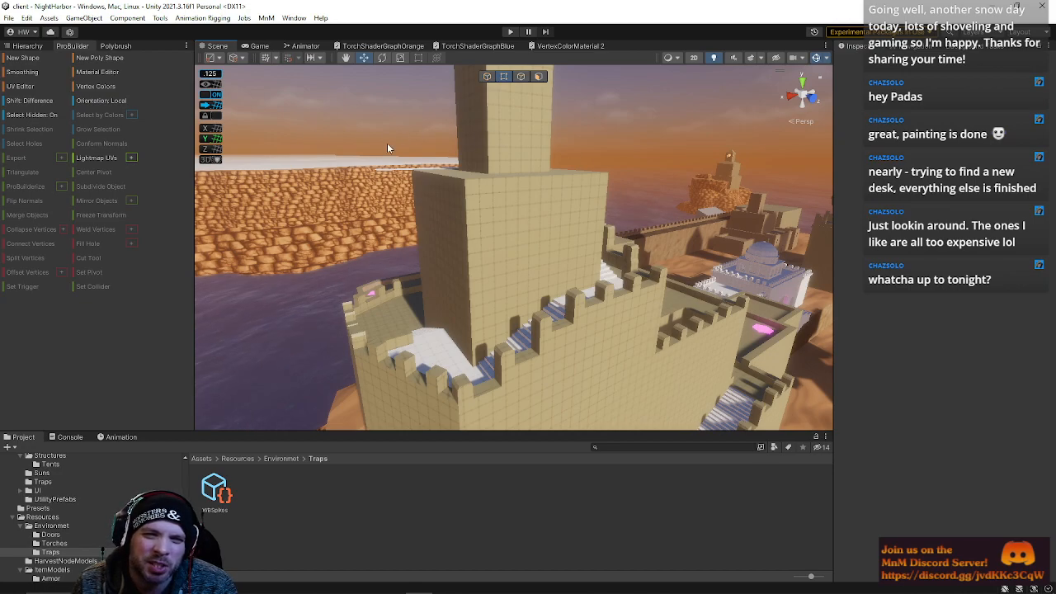
Survey the town blockout from above, around the walls, tower and buildings
{"action": "right_click_drag", "start_coordinate": [485, 340], "coordinate": [619, 256]}
{"action": "right_click_drag", "start_coordinate": [1036, 320], "coordinate": [987, 340]}
{"action": "right_click_drag", "start_coordinate": [495, 223], "coordinate": [351, 231]}
{"action": "right_click_drag", "start_coordinate": [460, 162], "coordinate": [501, 216]}
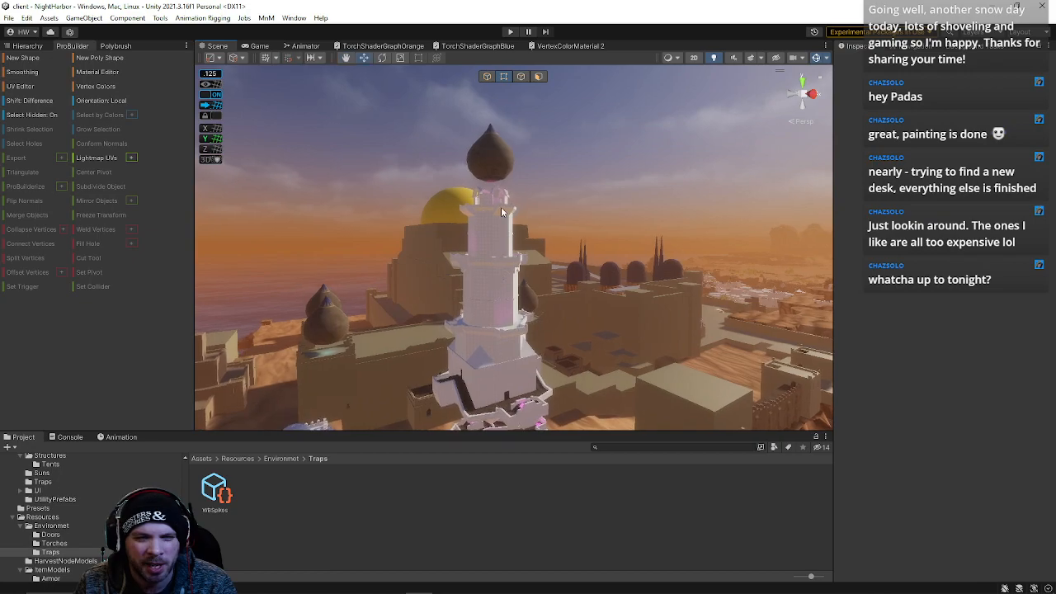
{"action": "right_click_drag", "start_coordinate": [439, 256], "coordinate": [508, 240]}
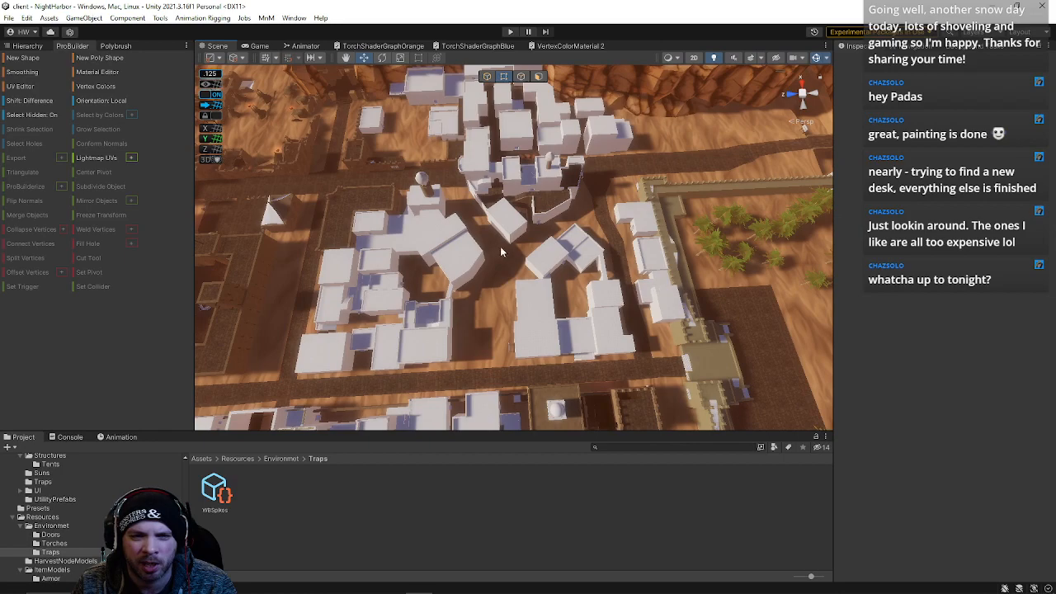
{"action": "right_click_drag", "start_coordinate": [525, 327], "coordinate": [499, 330]}
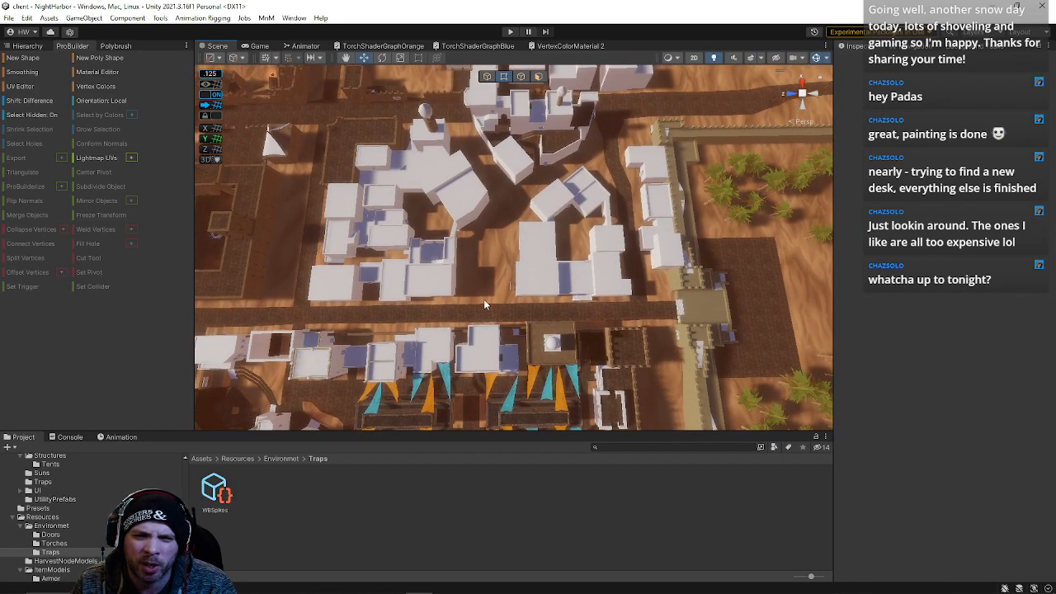
{"action": "right_click_drag", "start_coordinate": [474, 295], "coordinate": [480, 286]}
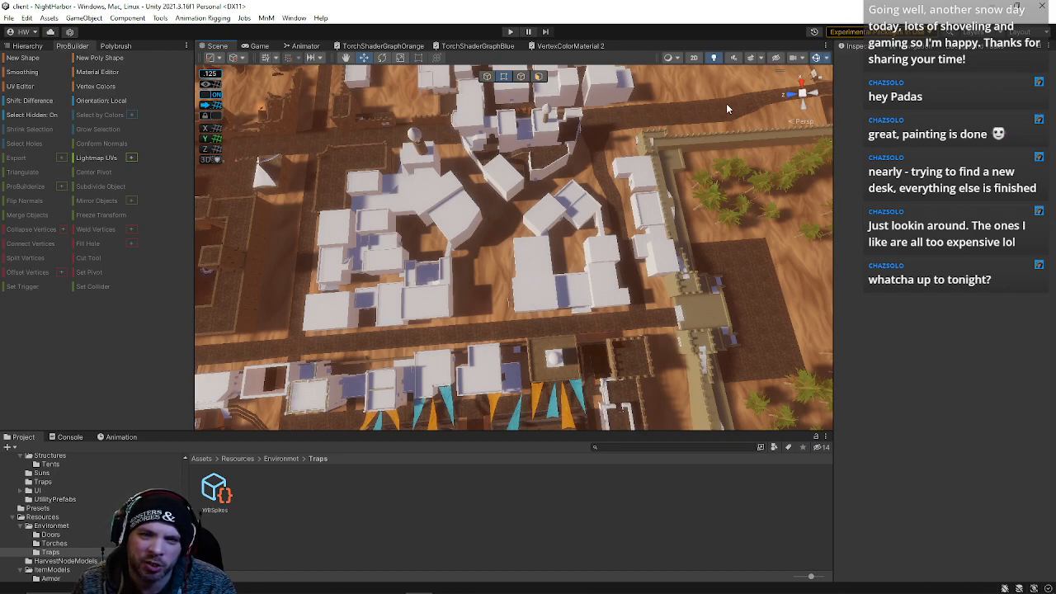
{"action": "right_click_drag", "start_coordinate": [648, 150], "coordinate": [692, 96]}
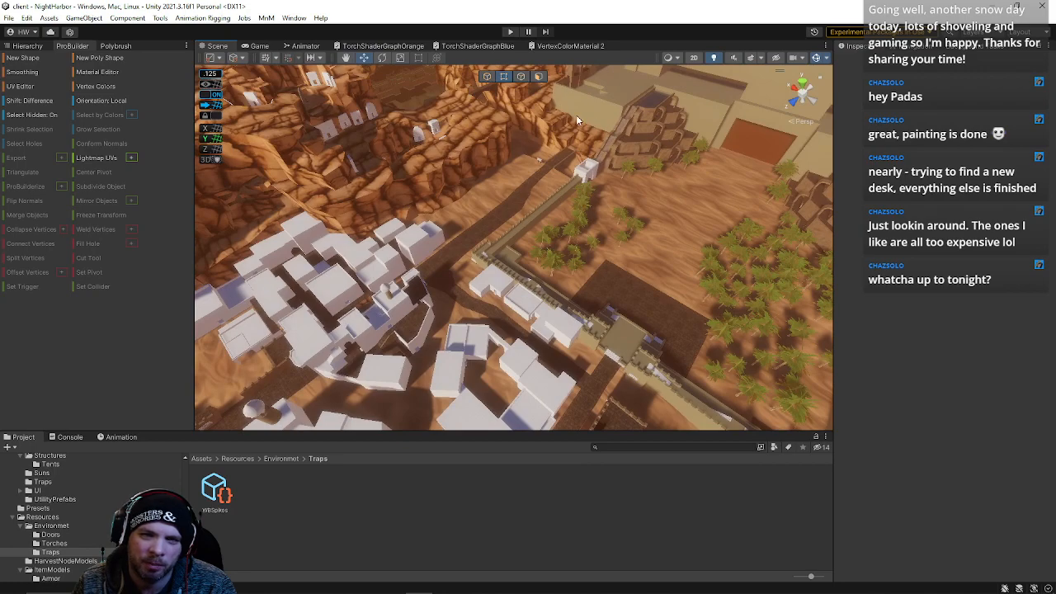
{"action": "right_click_drag", "start_coordinate": [551, 219], "coordinate": [381, 297]}
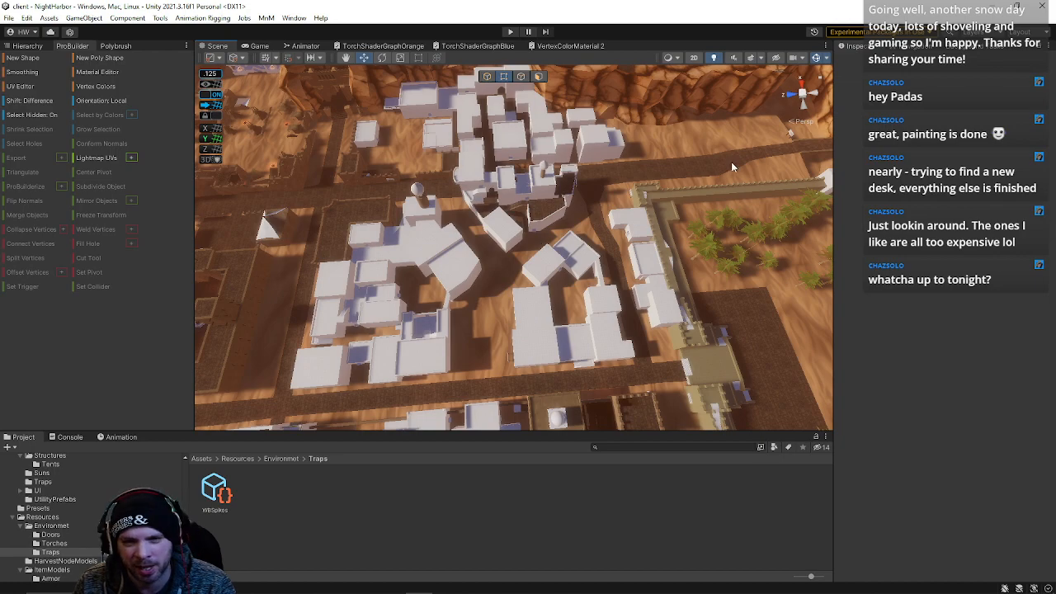
{"action": "right_click_drag", "start_coordinate": [515, 319], "coordinate": [499, 349]}
{"action": "right_click_drag", "start_coordinate": [555, 236], "coordinate": [379, 135]}
{"action": "middle_click_drag", "start_coordinate": [419, 286], "coordinate": [512, 263]}
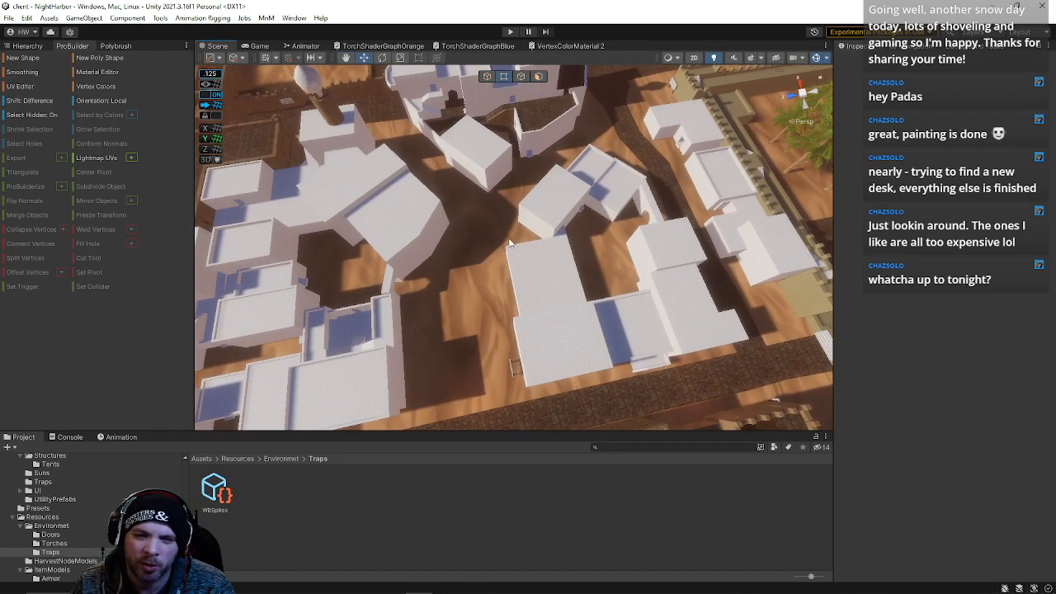
{"action": "right_click_drag", "start_coordinate": [682, 318], "coordinate": [566, 166]}
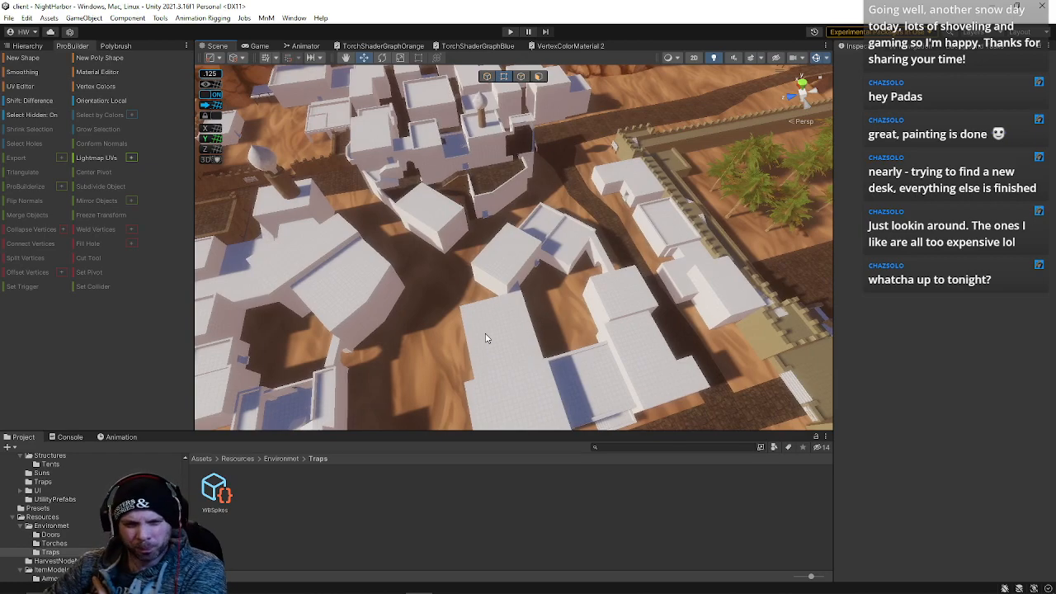
Save the Night Harbor scene
{"action": "right_click_drag", "start_coordinate": [530, 321], "coordinate": [660, 95]}
{"action": "left_click", "coordinate": [8, 18]}
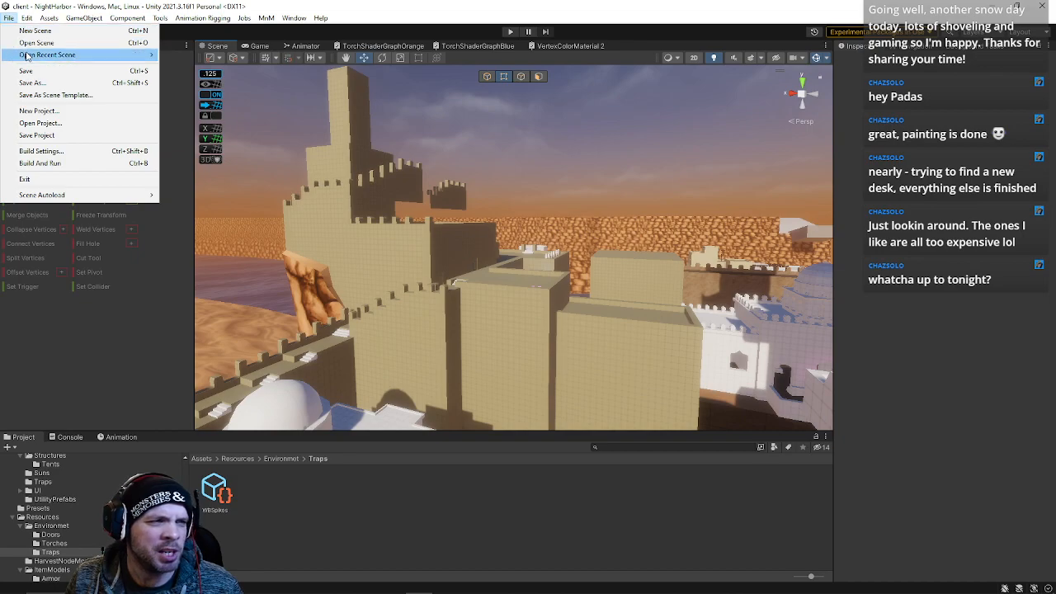
{"action": "left_click", "coordinate": [30, 77]}
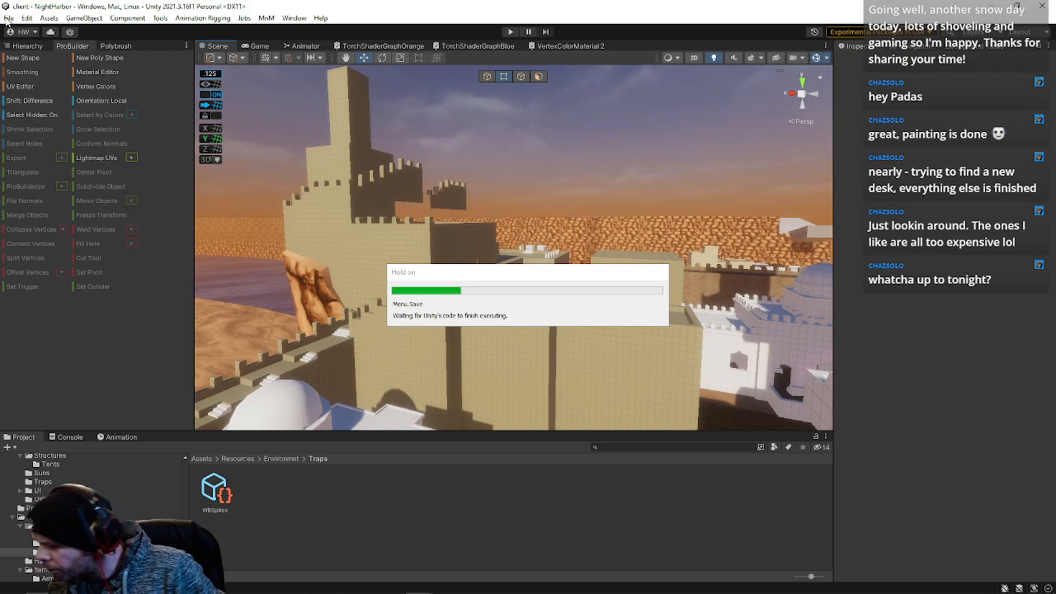
Open the recent Zone scene from the Scenes folder
{"action": "left_click", "coordinate": [7, 18]}
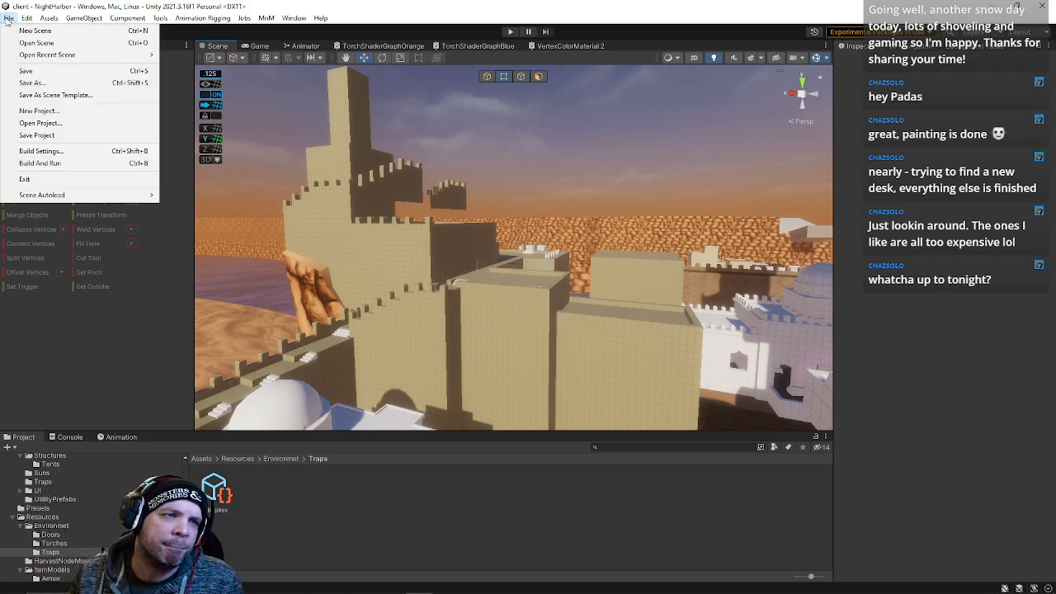
{"action": "mouse_move", "coordinate": [30, 58]}
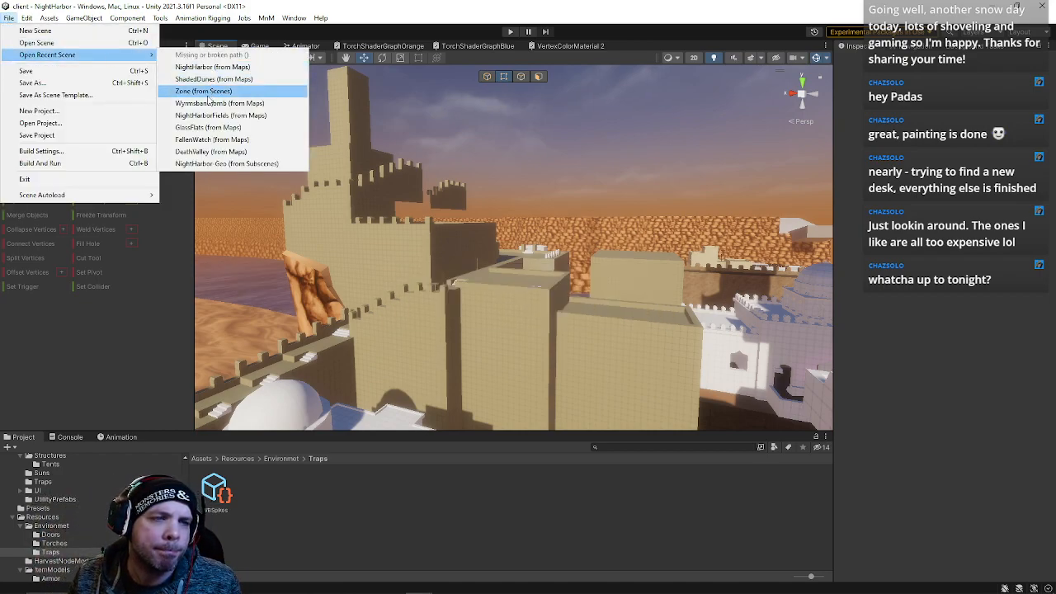
{"action": "left_click", "coordinate": [206, 96]}
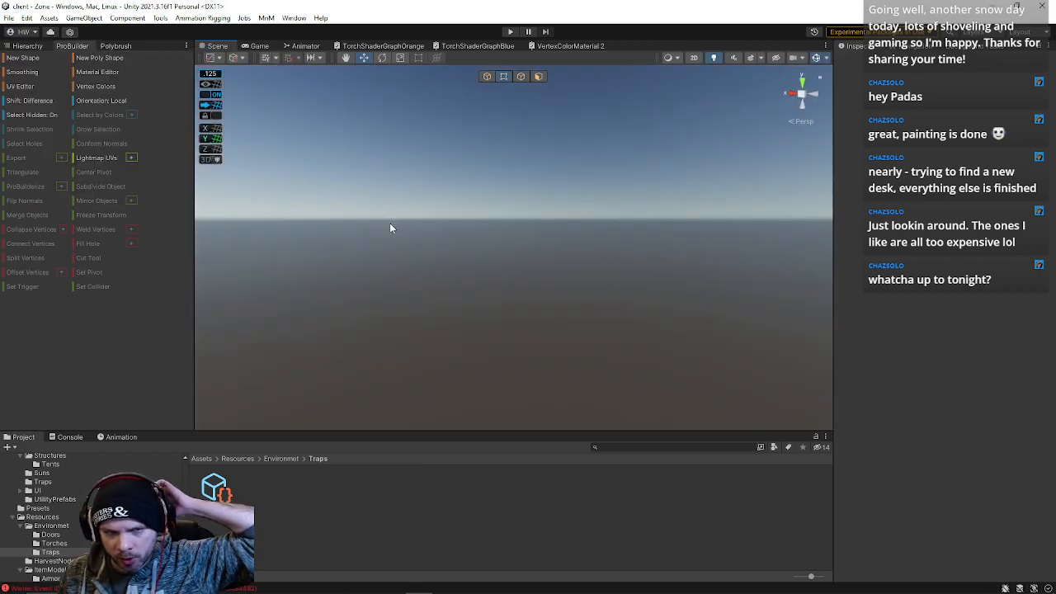
Enter play mode and log in to the game with the prefilled account credentials
{"action": "left_click", "coordinate": [510, 31]}
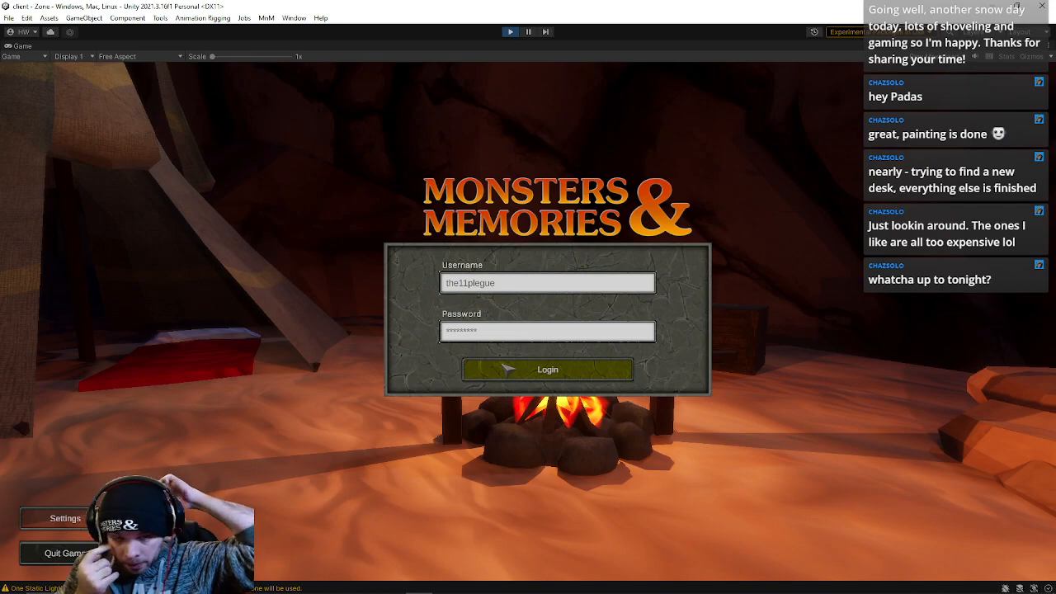
{"action": "left_click", "coordinate": [506, 369]}
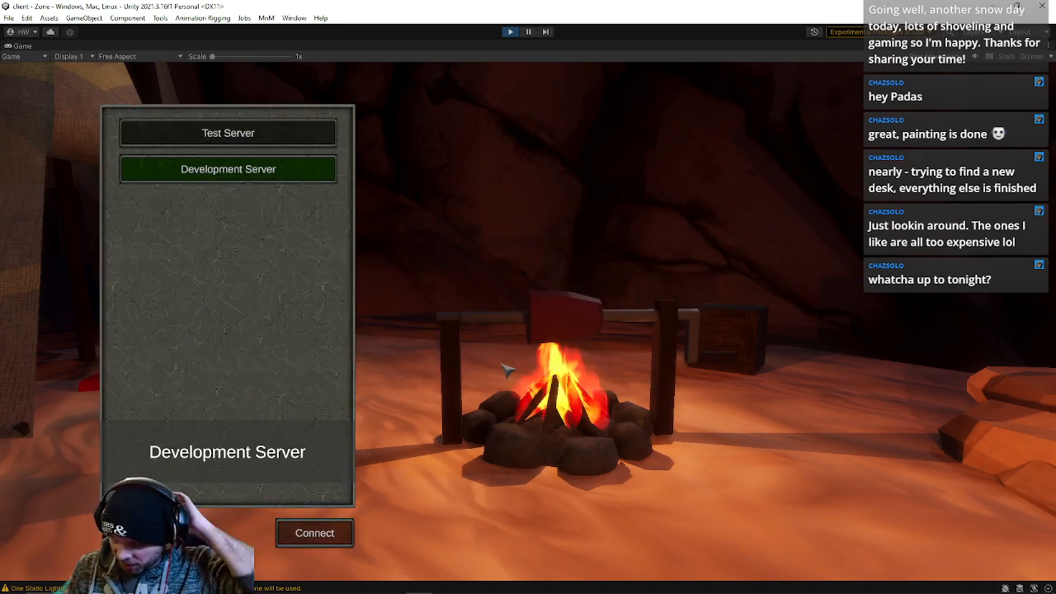
Connect to the Development Server and enter the world with the level 60 Human Inquisitor character
{"action": "left_click", "coordinate": [315, 543]}
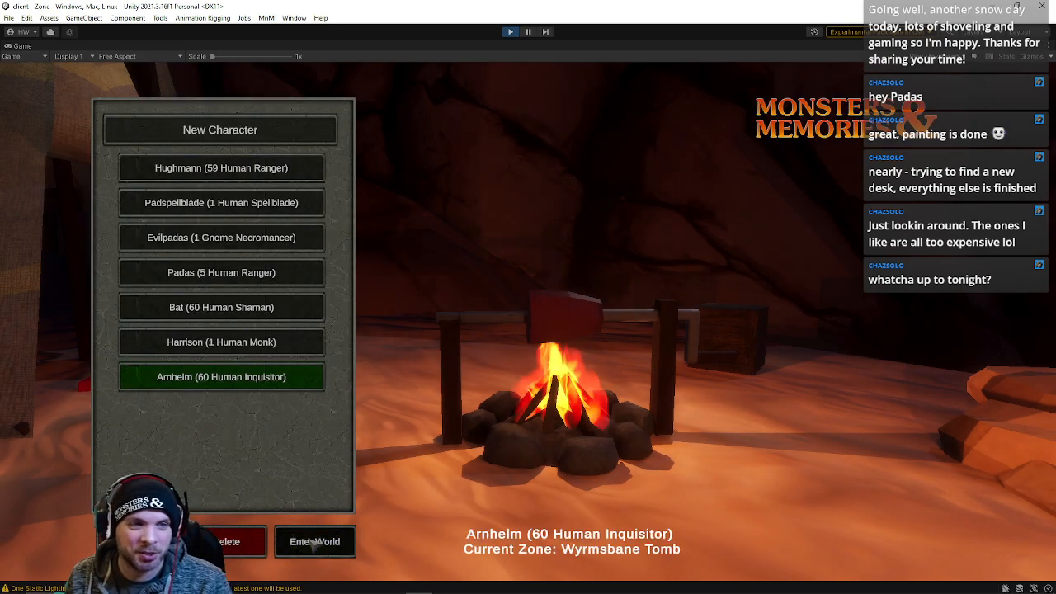
{"action": "left_click", "coordinate": [315, 543]}
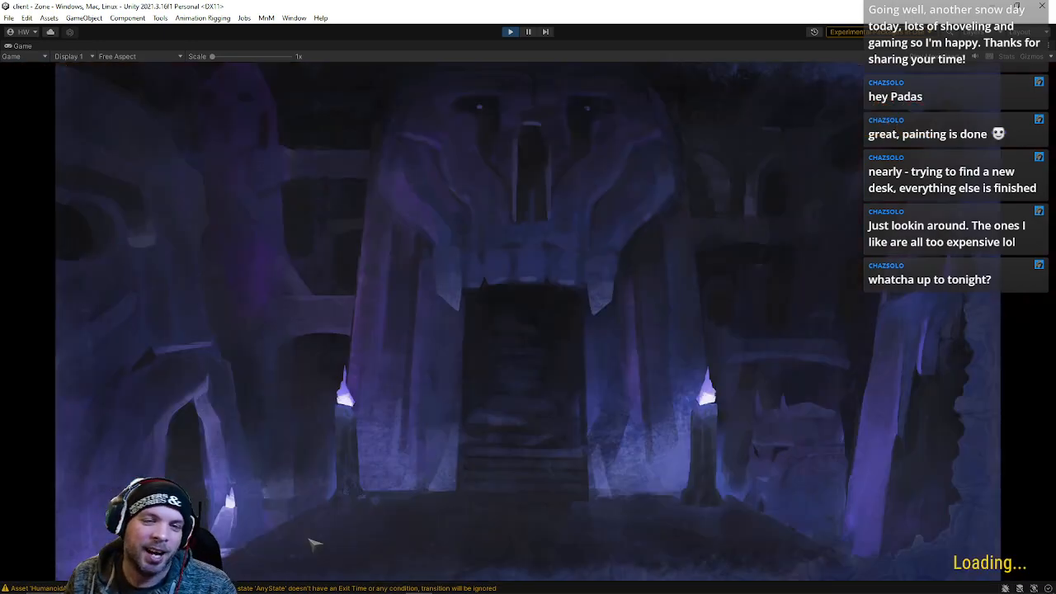
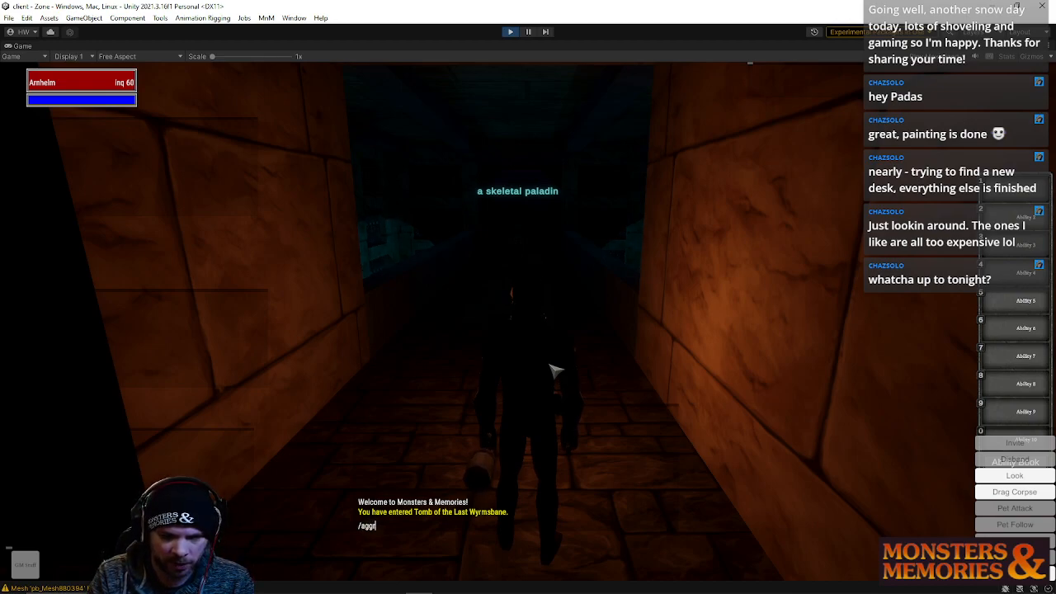
Disable GM aggro with the aggro chat command and walk the character down the corridor past the skeletal paladin
{"action": "right_click_drag", "start_coordinate": [583, 367], "coordinate": [583, 351]}
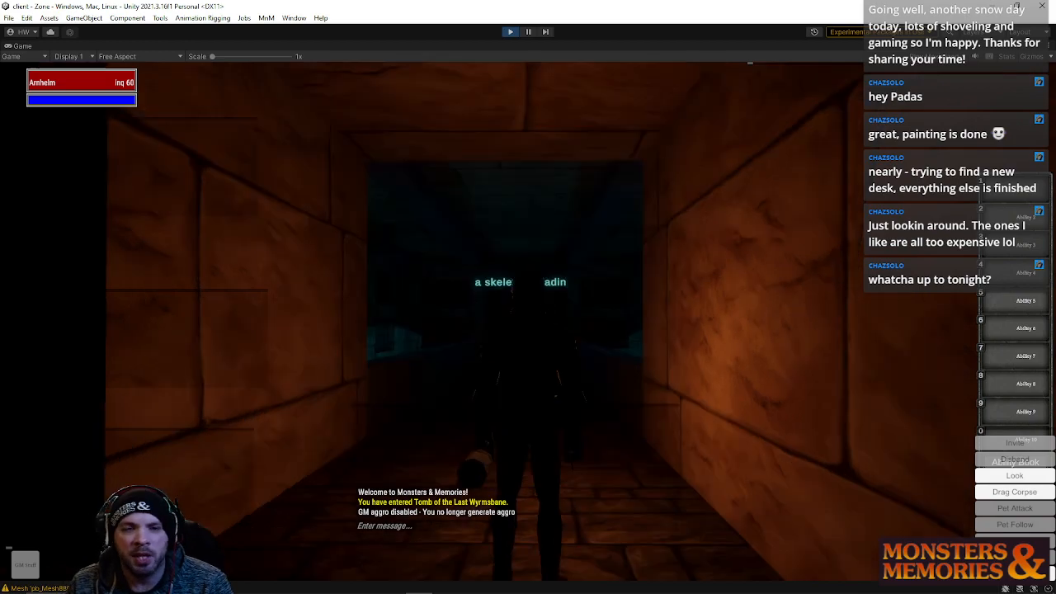
{"action": "key", "text": "w"}
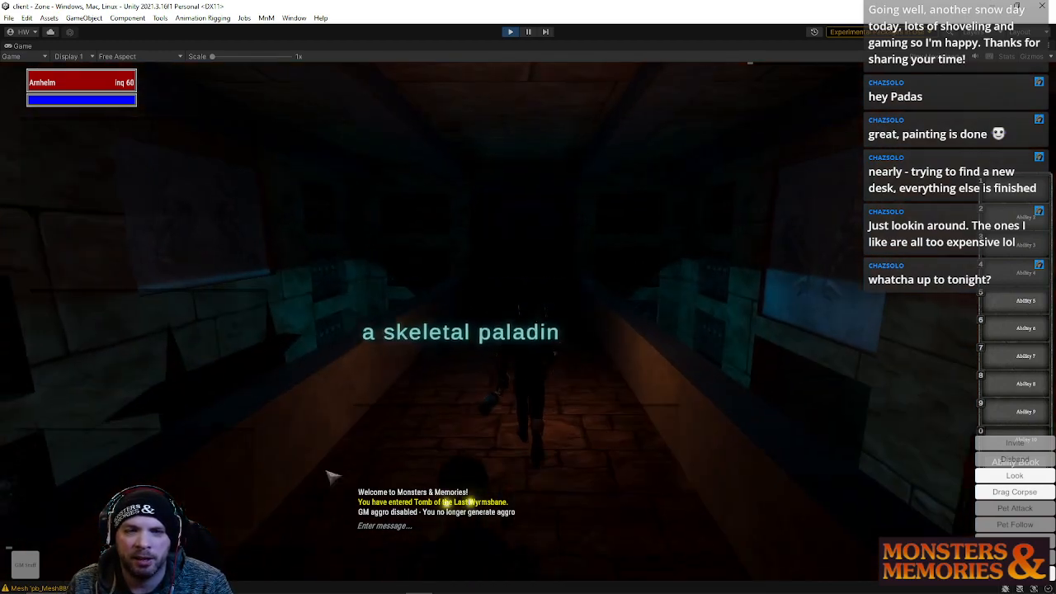
{"action": "right_click_drag", "start_coordinate": [441, 302], "coordinate": [627, 304]}
{"action": "key", "text": "w"}
{"action": "key", "text": "w"}
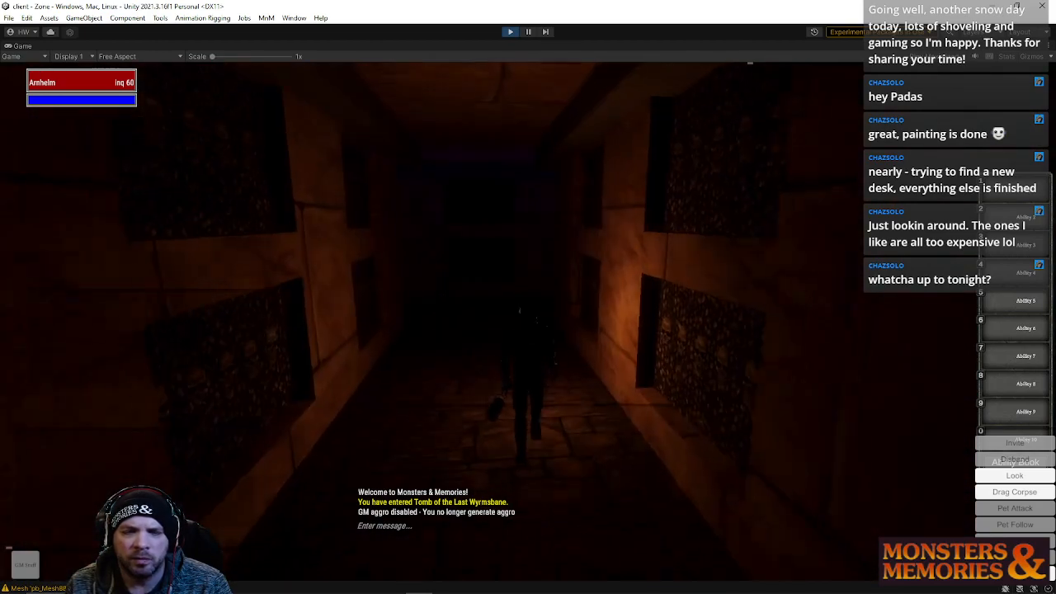
{"action": "right_click_drag", "start_coordinate": [528, 304], "coordinate": [636, 303]}
{"action": "key", "text": "w"}
{"action": "key", "text": "w"}
{"action": "key", "text": "w"}
{"action": "right_click_drag", "start_coordinate": [525, 245], "coordinate": [437, 245]}
{"action": "right_click_drag", "start_coordinate": [469, 358], "coordinate": [404, 357]}
{"action": "key", "text": "s"}
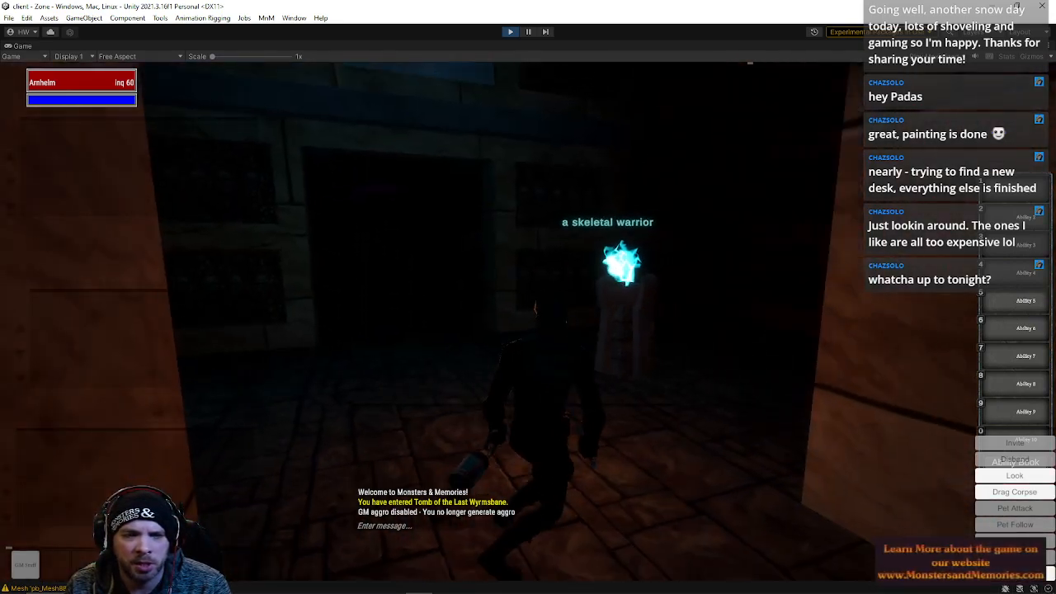
{"action": "key", "text": "s"}
{"action": "mouse_move", "coordinate": [607, 313]}
{"action": "right_mouse_down"}
{"action": "mouse_move", "coordinate": [600, 334]}
{"action": "mouse_move", "coordinate": [601, 314]}
{"action": "right_mouse_up"}
{"action": "right_click_drag", "start_coordinate": [554, 184], "coordinate": [551, 186]}
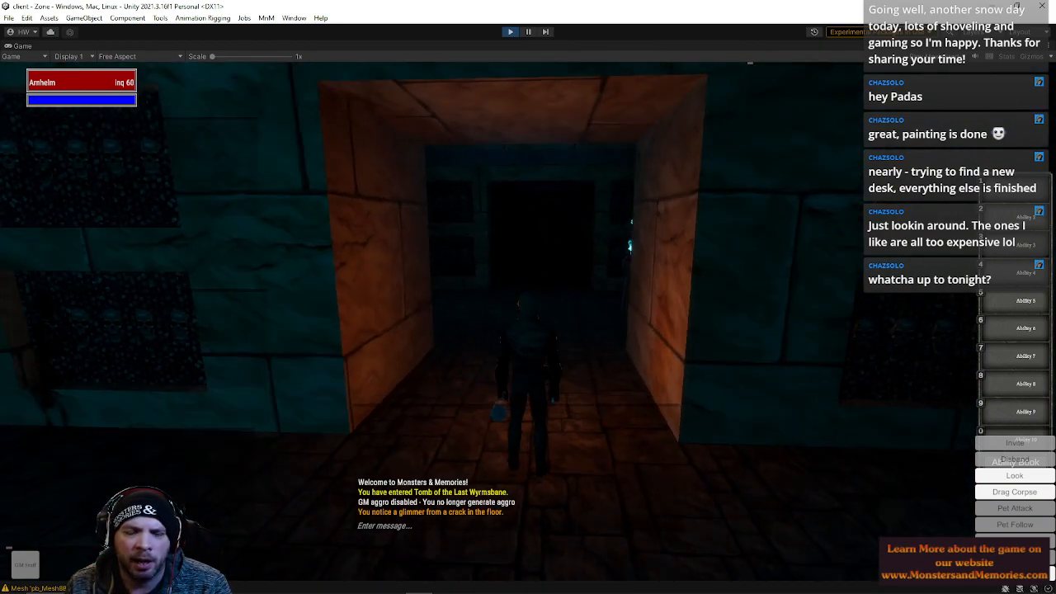
Walk through the tomb's torch-lit chambers and stone corridors to examine the level layout
{"action": "key", "text": "w"}
{"action": "right_click_drag", "start_coordinate": [614, 237], "coordinate": [755, 236]}
{"action": "key", "text": "w"}
{"action": "key", "text": "w"}
{"action": "right_click_drag", "start_coordinate": [528, 297], "coordinate": [611, 297]}
{"action": "key", "text": "w"}
{"action": "right_click_drag", "start_coordinate": [714, 212], "coordinate": [631, 212]}
{"action": "key", "text": "w"}
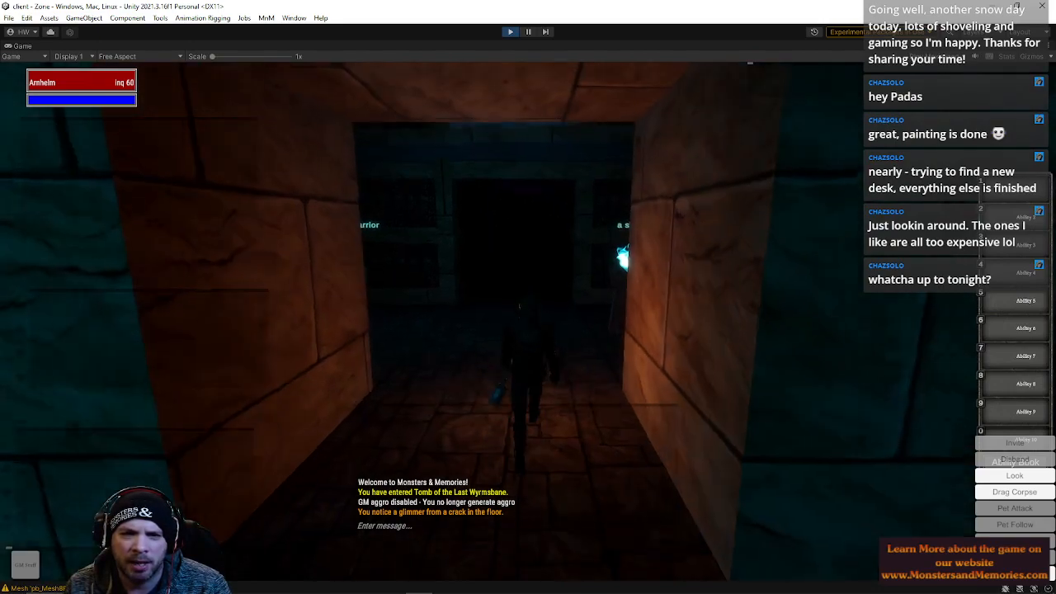
{"action": "key", "text": "w"}
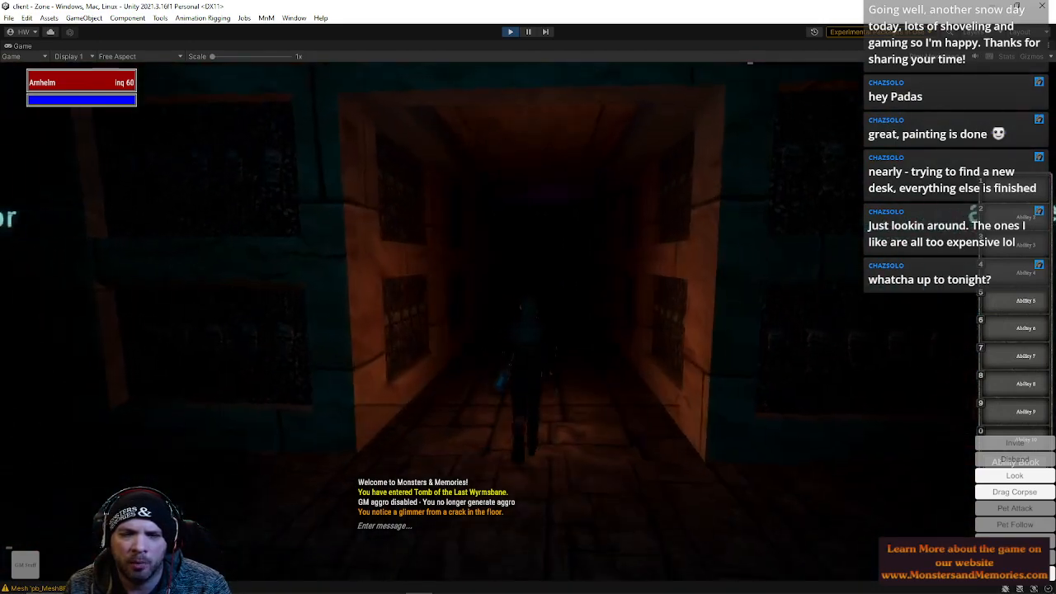
{"action": "key", "text": "w"}
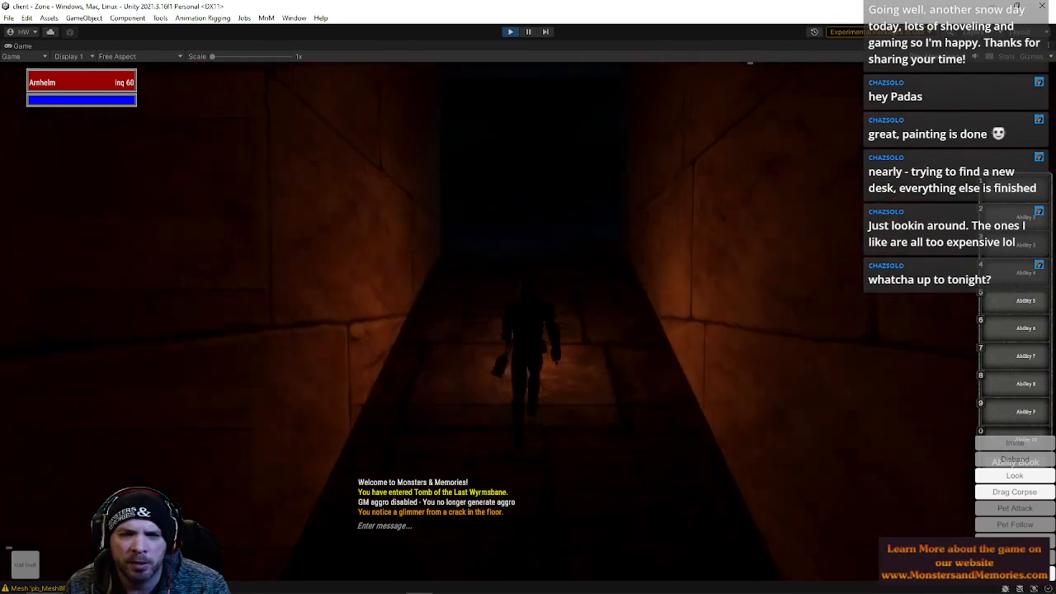
{"action": "key", "text": "w"}
{"action": "key", "text": "w"}
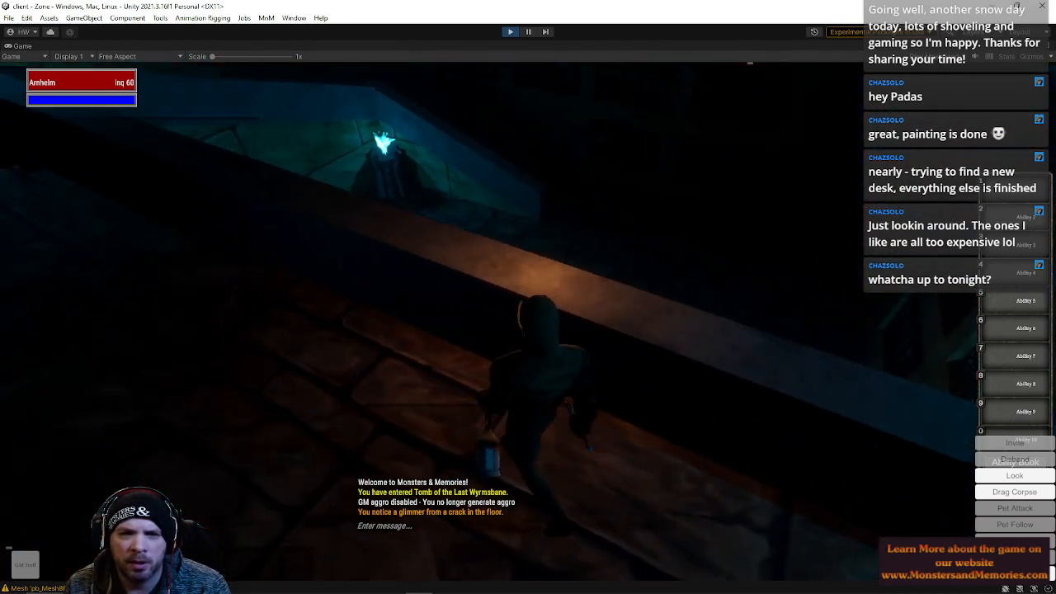
{"action": "key", "text": "w"}
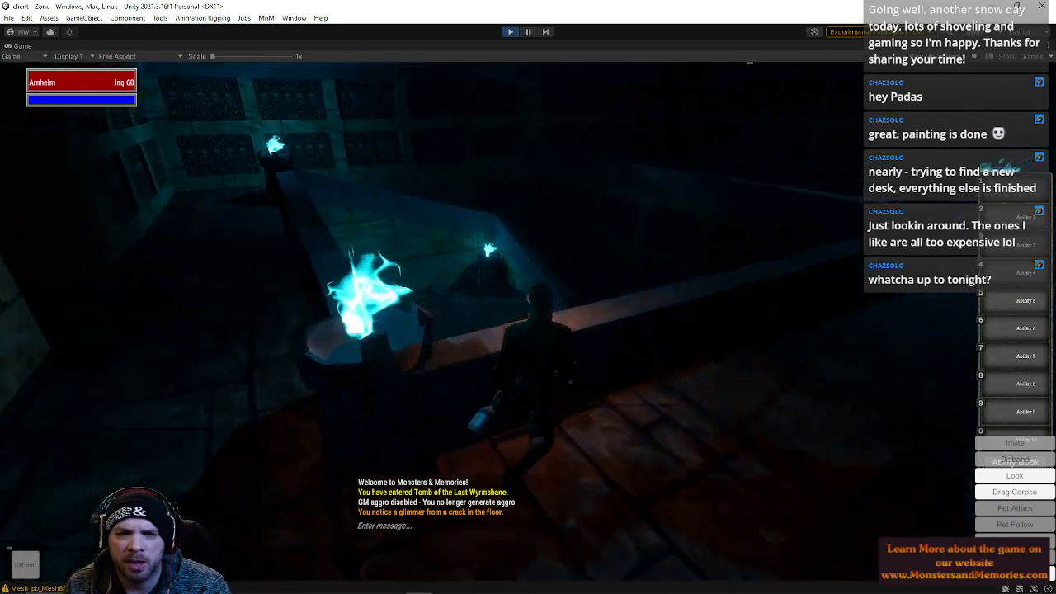
{"action": "key", "text": "w"}
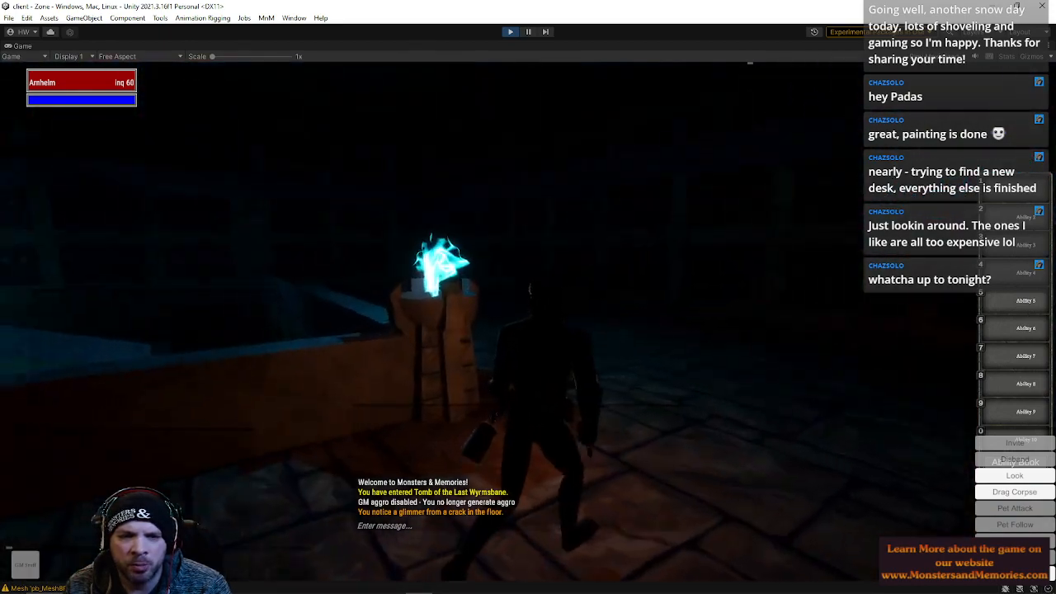
{"action": "key", "text": "w"}
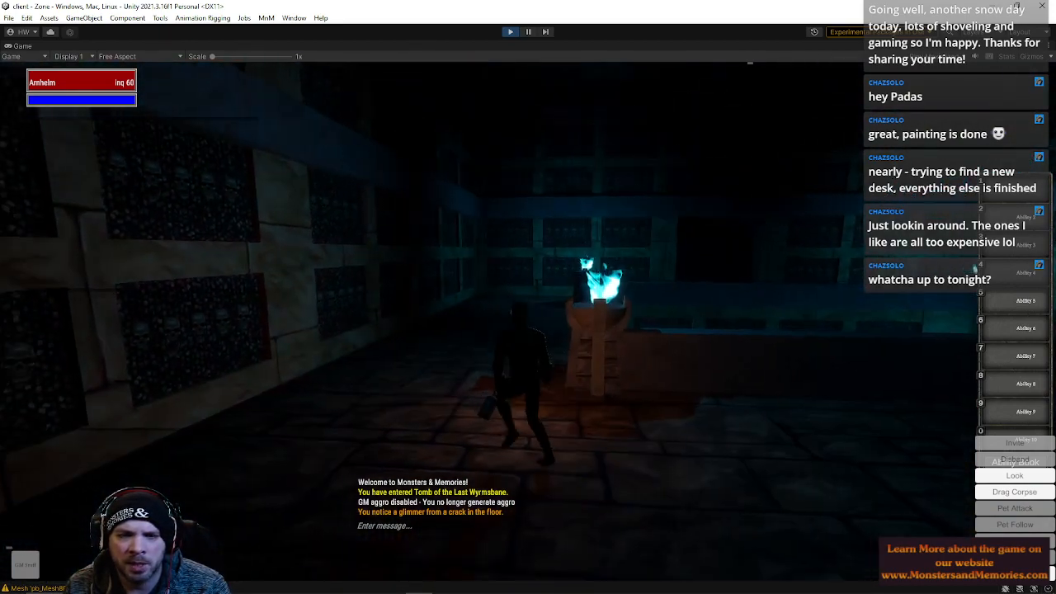
{"action": "key", "text": "w"}
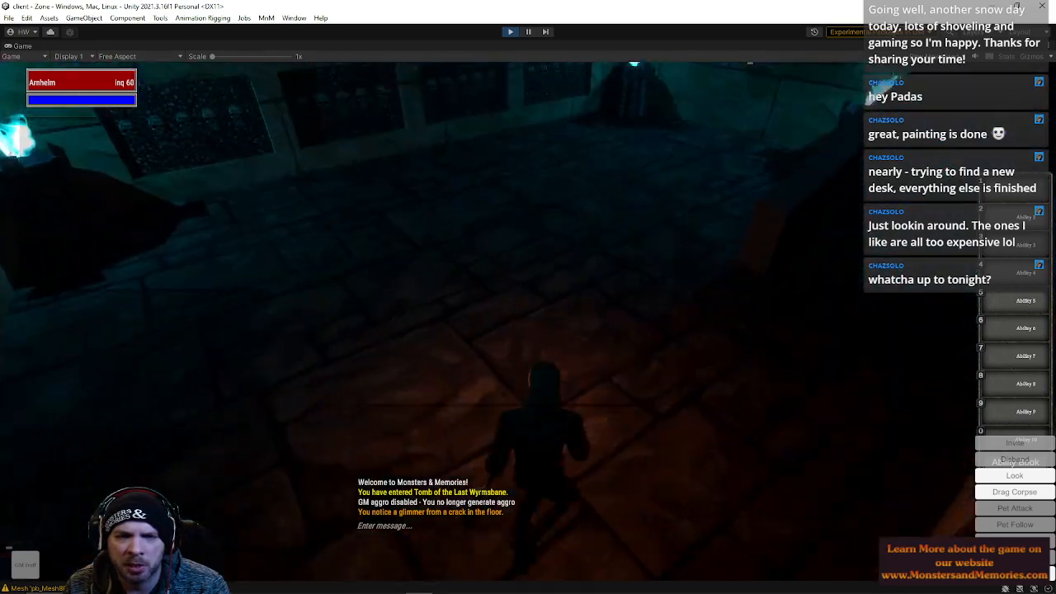
{"action": "key", "text": "w"}
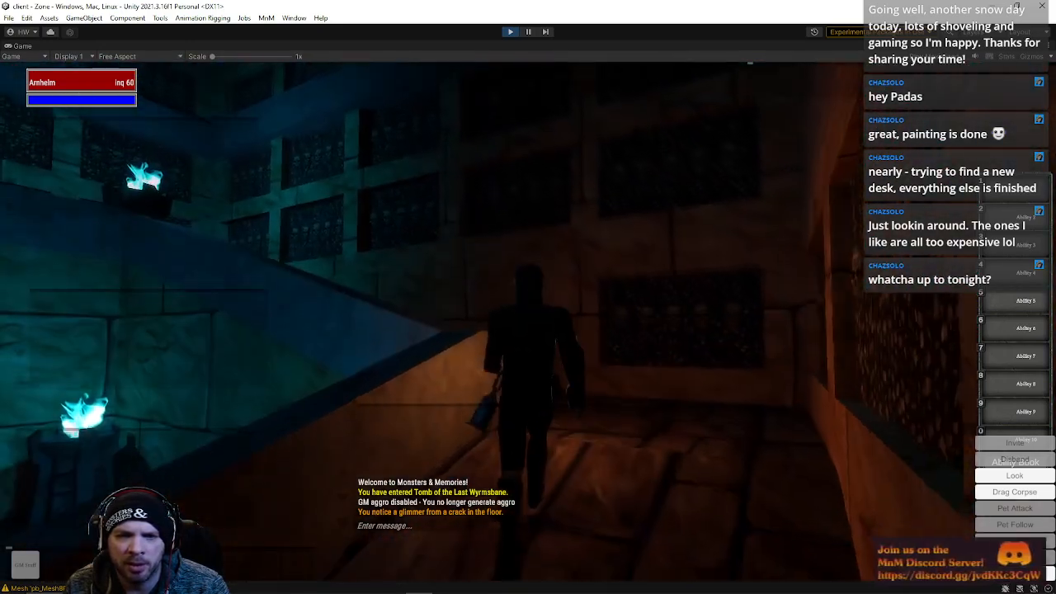
{"action": "key", "text": "w"}
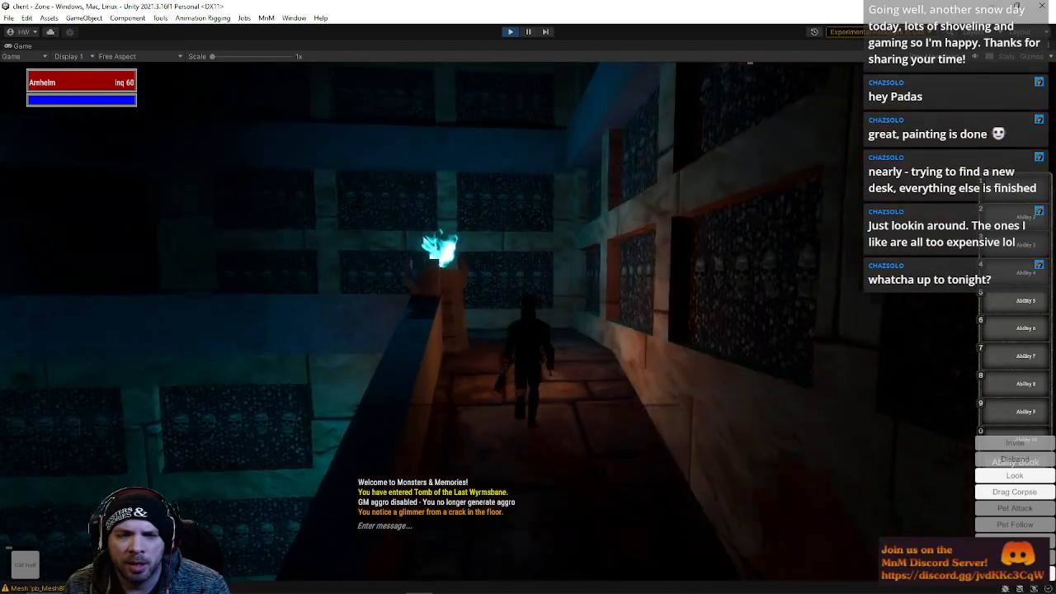
{"action": "key", "text": "w"}
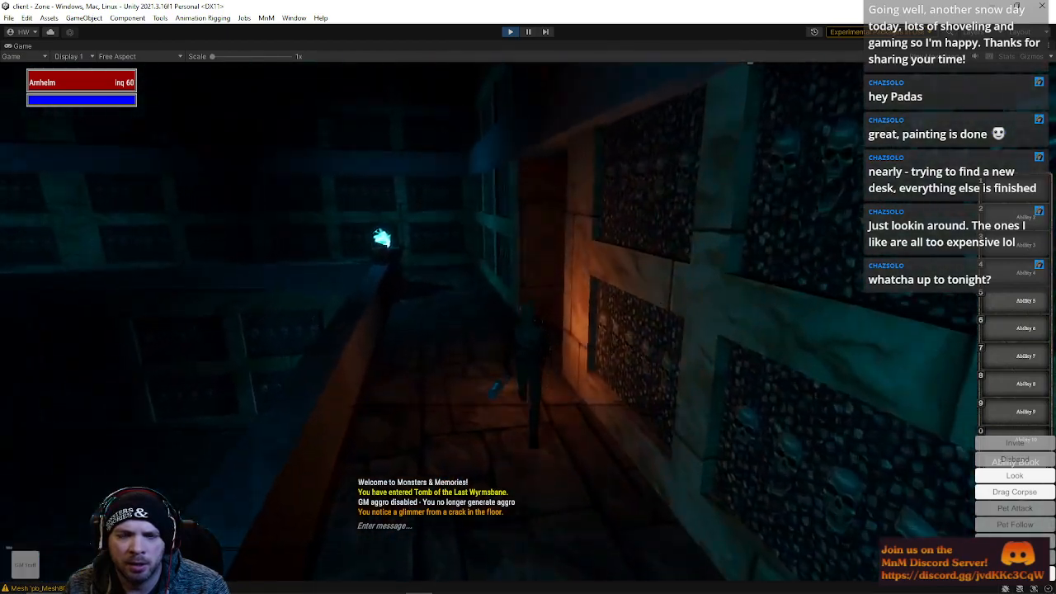
{"action": "key", "text": "w"}
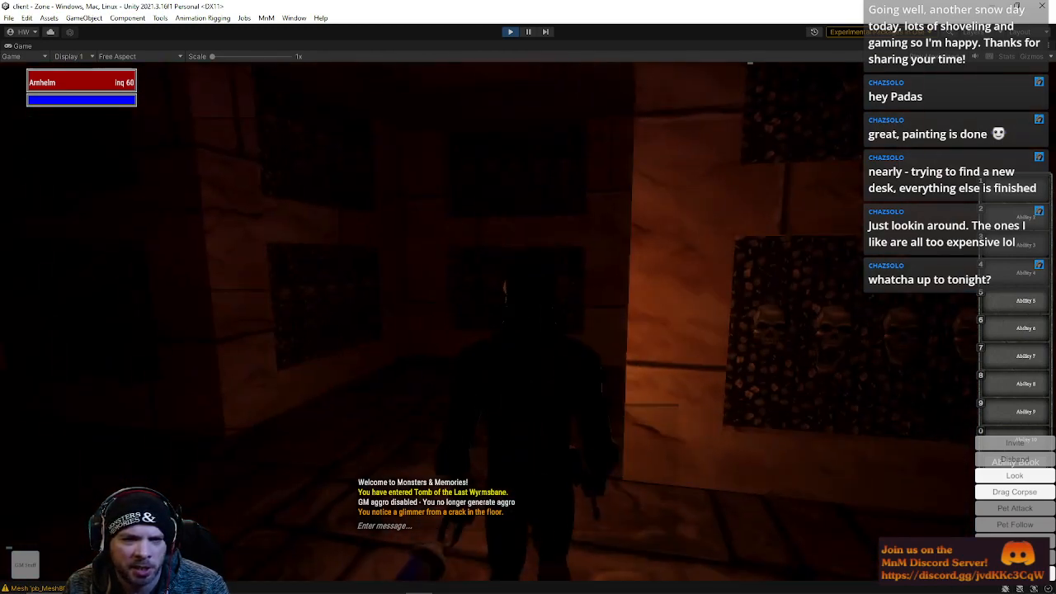
{"action": "key", "text": "w"}
{"action": "key", "text": "w"}
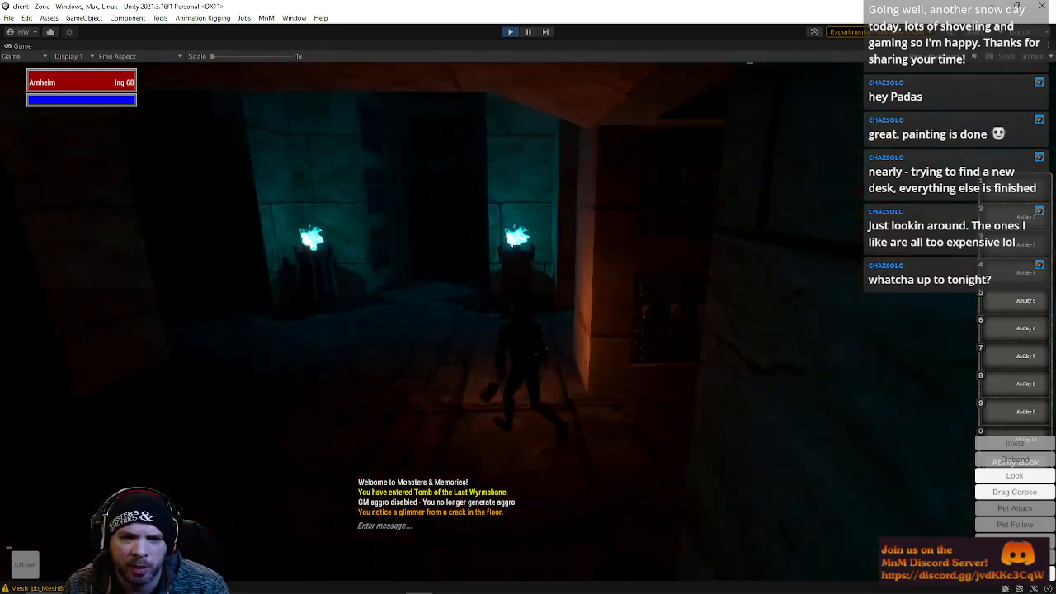
{"action": "key", "text": "w"}
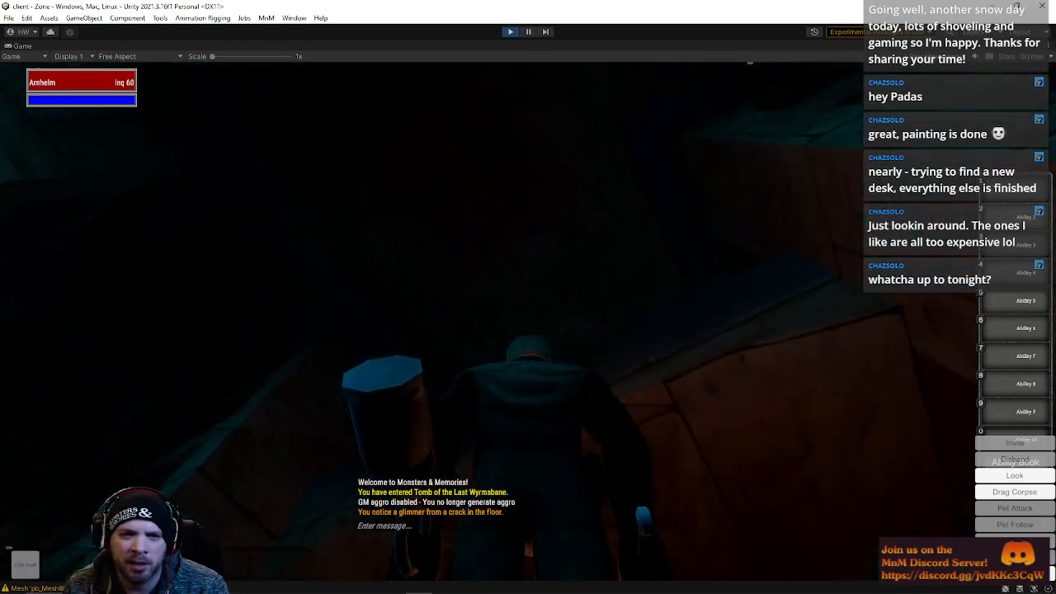
{"action": "key", "text": "w"}
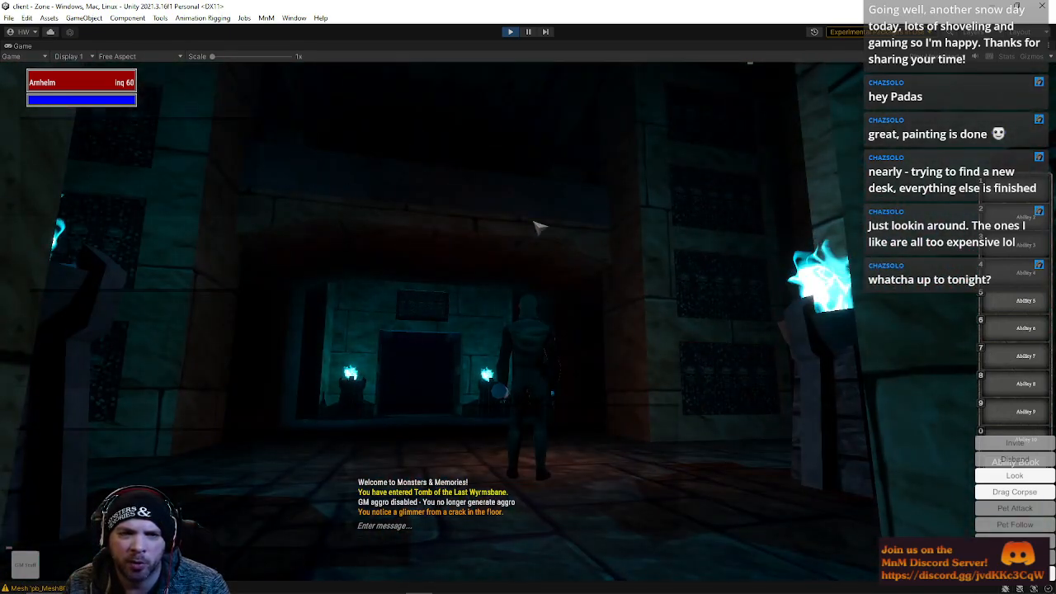
{"action": "key", "text": "w"}
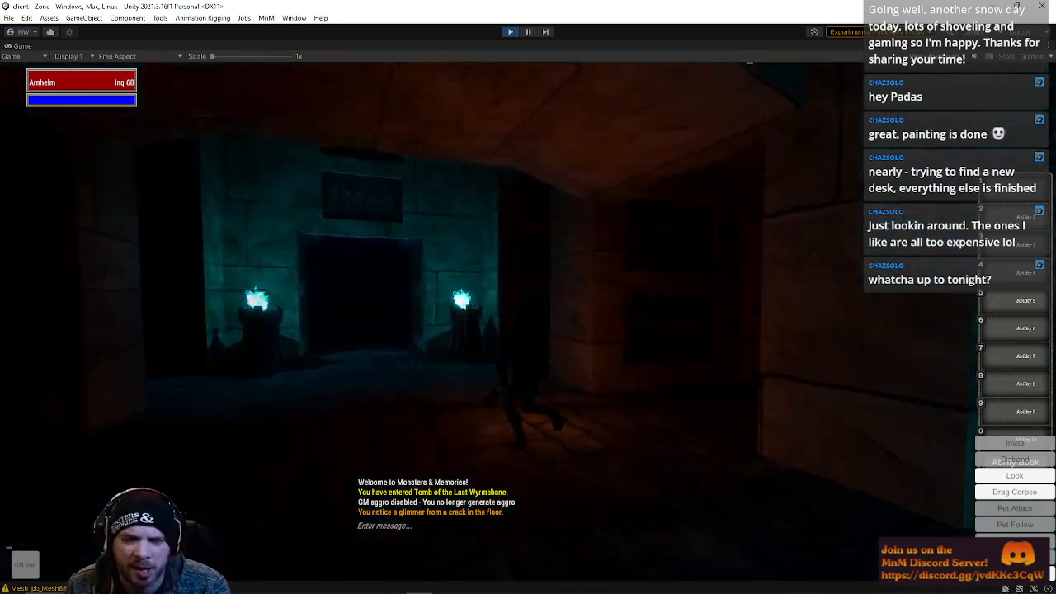
{"action": "key", "text": "w"}
{"action": "key", "text": "w"}
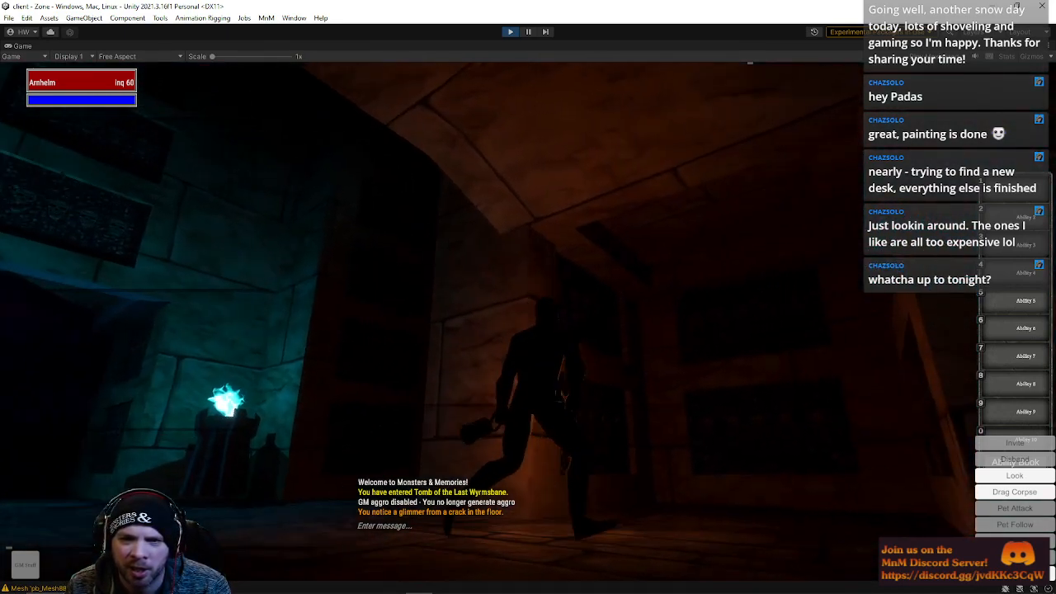
{"action": "key", "text": "w"}
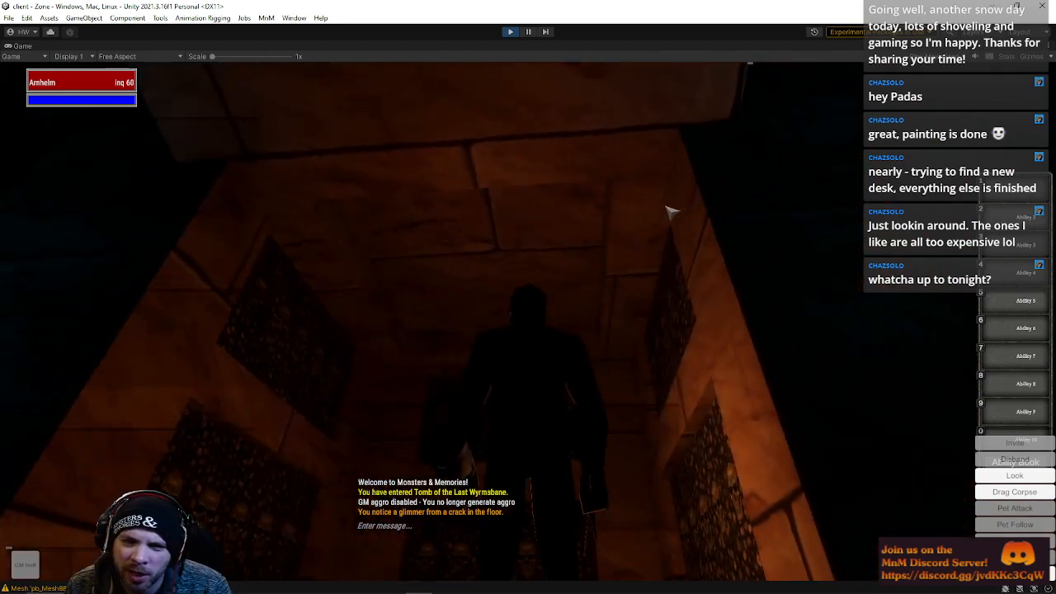
{"action": "right_click_drag", "start_coordinate": [649, 273], "coordinate": [742, 272]}
{"action": "key", "text": "w"}
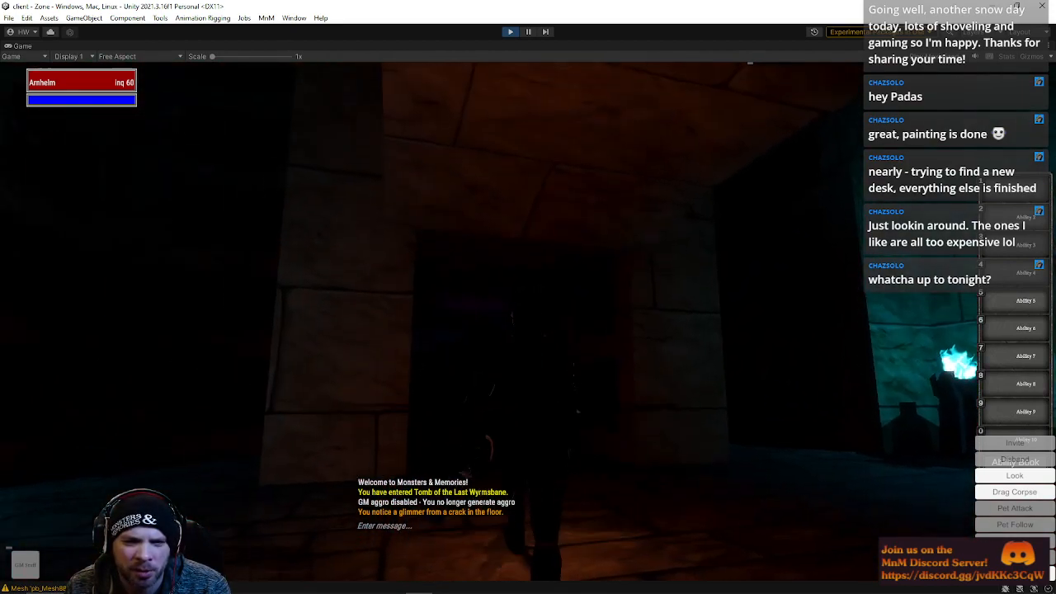
{"action": "key", "text": "w"}
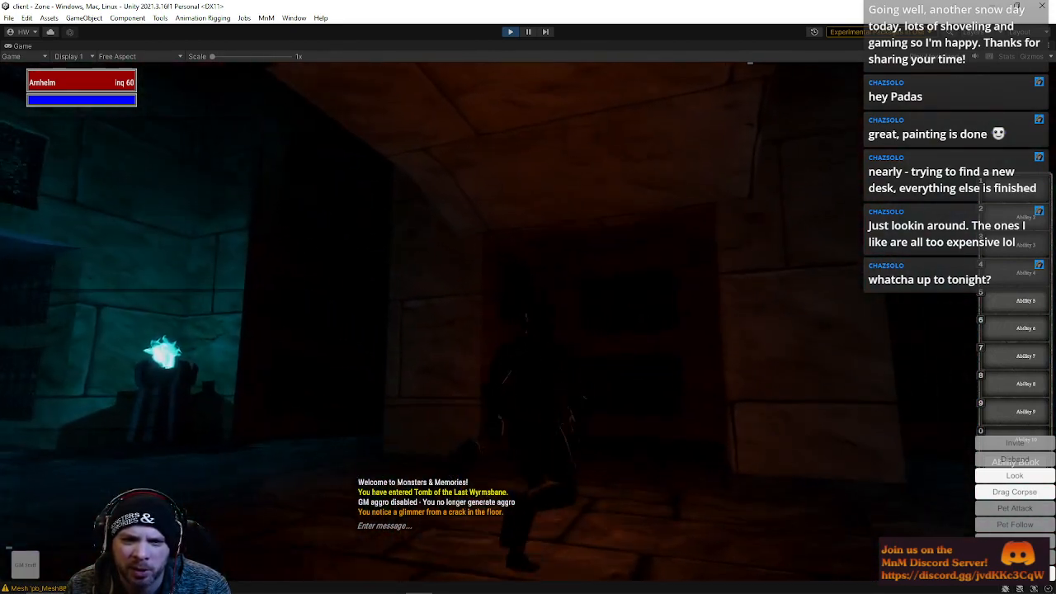
{"action": "key", "text": "w"}
{"action": "mouse_move", "coordinate": [412, 193]}
{"action": "right_mouse_down"}
{"action": "mouse_move", "coordinate": [437, 193]}
{"action": "mouse_move", "coordinate": [413, 193]}
{"action": "right_mouse_up"}
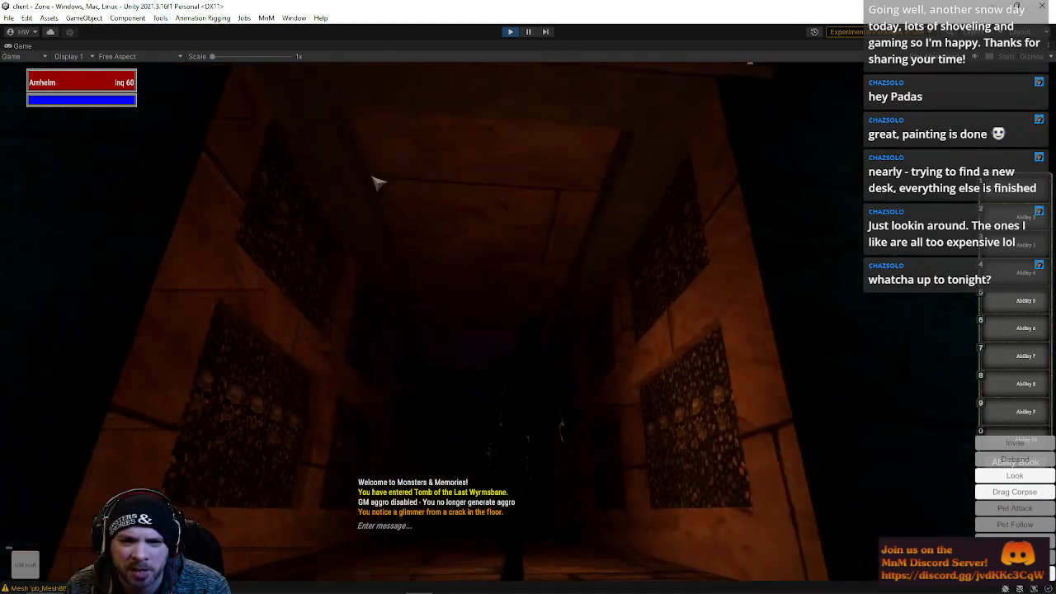
Continue walking through the corridors, turning the camera, into the blue-torch chamber with a skeletal archer
{"action": "key", "text": "w"}
{"action": "right_click_drag", "start_coordinate": [619, 204], "coordinate": [495, 248]}
{"action": "key", "text": "w"}
{"action": "key", "text": "w"}
{"action": "key", "text": "w"}
{"action": "right_click_drag", "start_coordinate": [569, 319], "coordinate": [454, 318]}
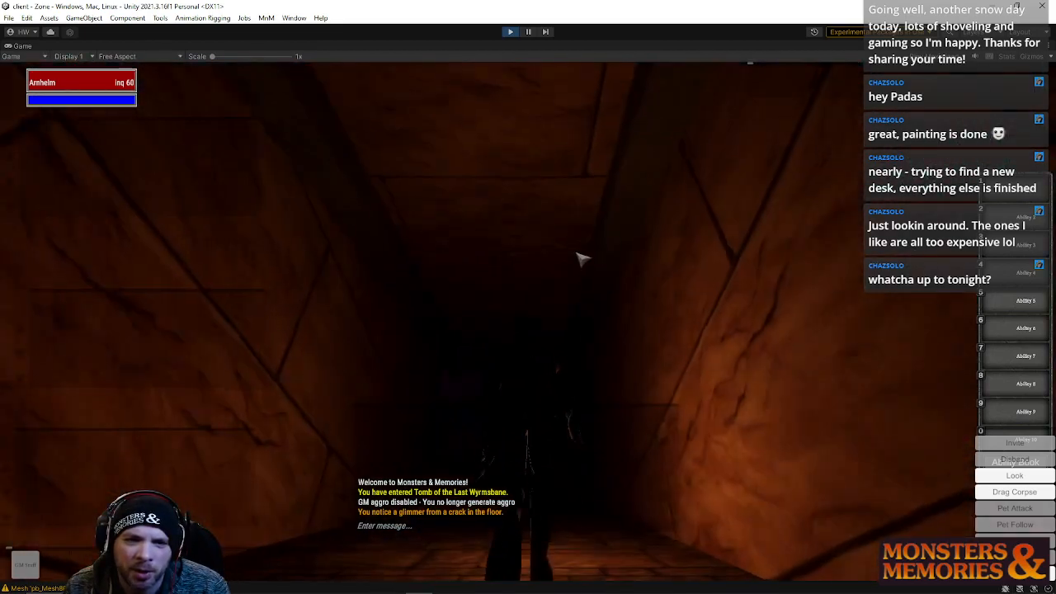
{"action": "key", "text": "w"}
{"action": "key", "text": "w"}
{"action": "right_click_drag", "start_coordinate": [589, 255], "coordinate": [717, 251]}
{"action": "key", "text": "w"}
{"action": "right_click_drag", "start_coordinate": [532, 202], "coordinate": [644, 211]}
{"action": "key", "text": "w"}
{"action": "right_click_drag", "start_coordinate": [360, 385], "coordinate": [293, 385]}
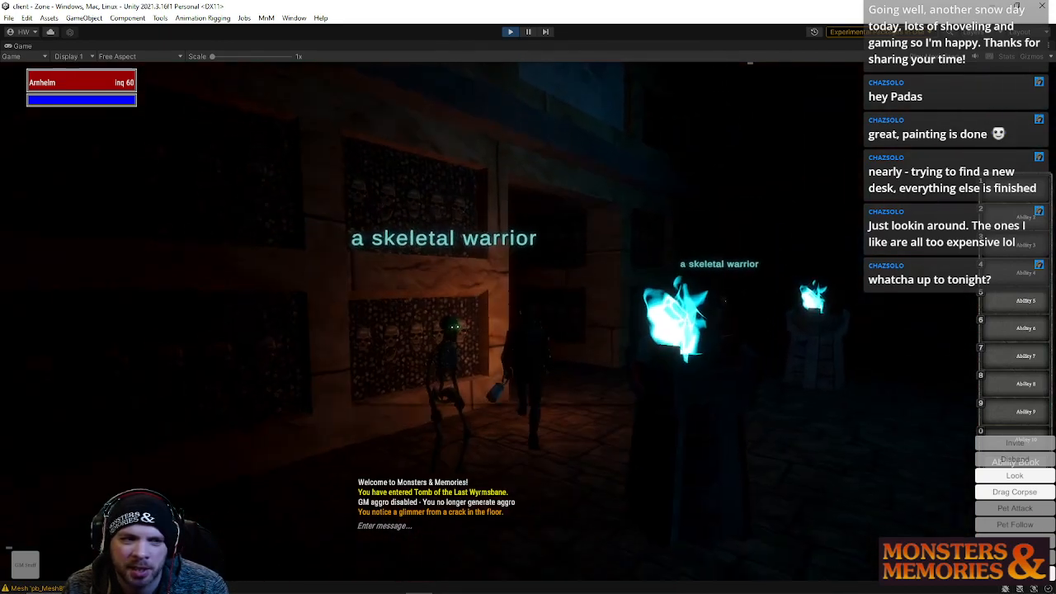
{"action": "key", "text": "w"}
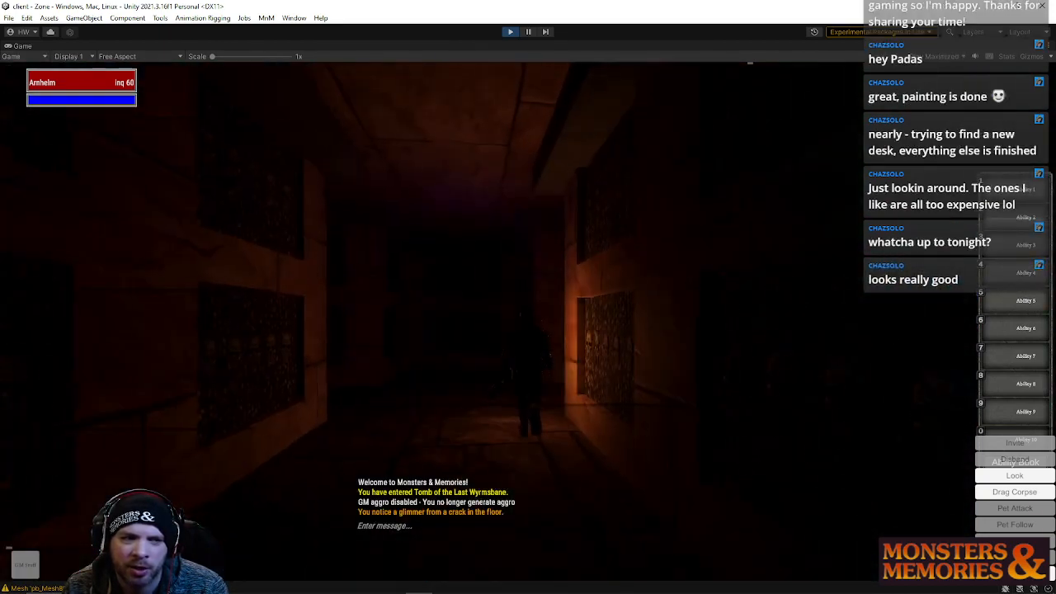
{"action": "key", "text": "w"}
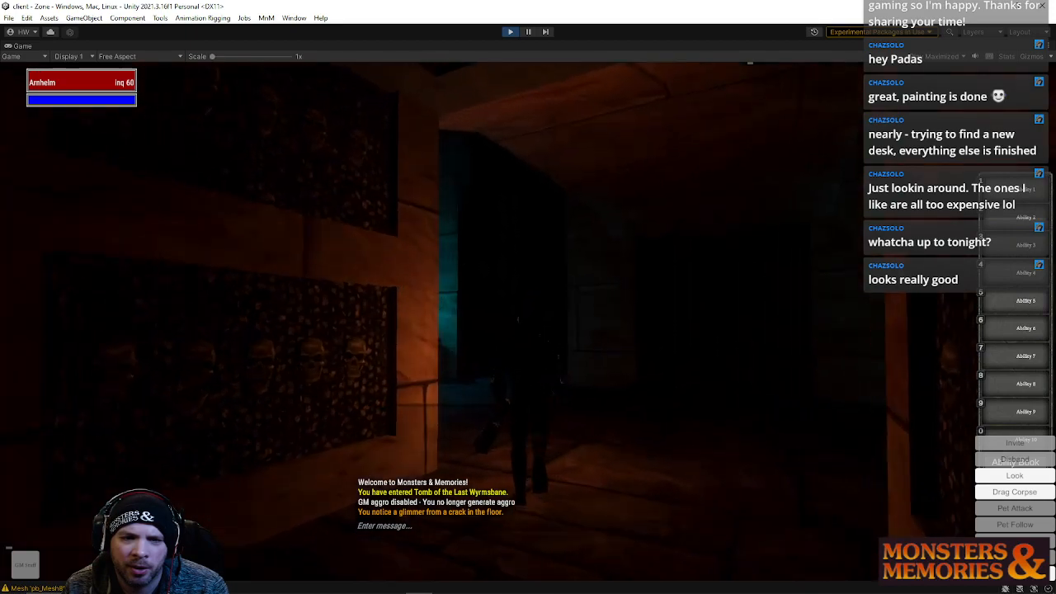
{"action": "key", "text": "w"}
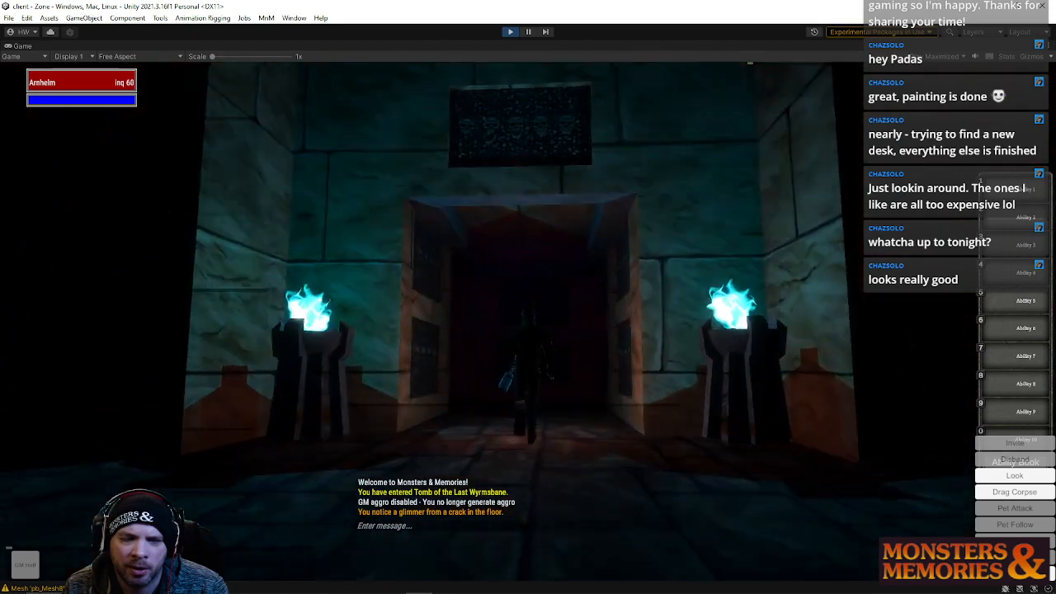
{"action": "key", "text": "w"}
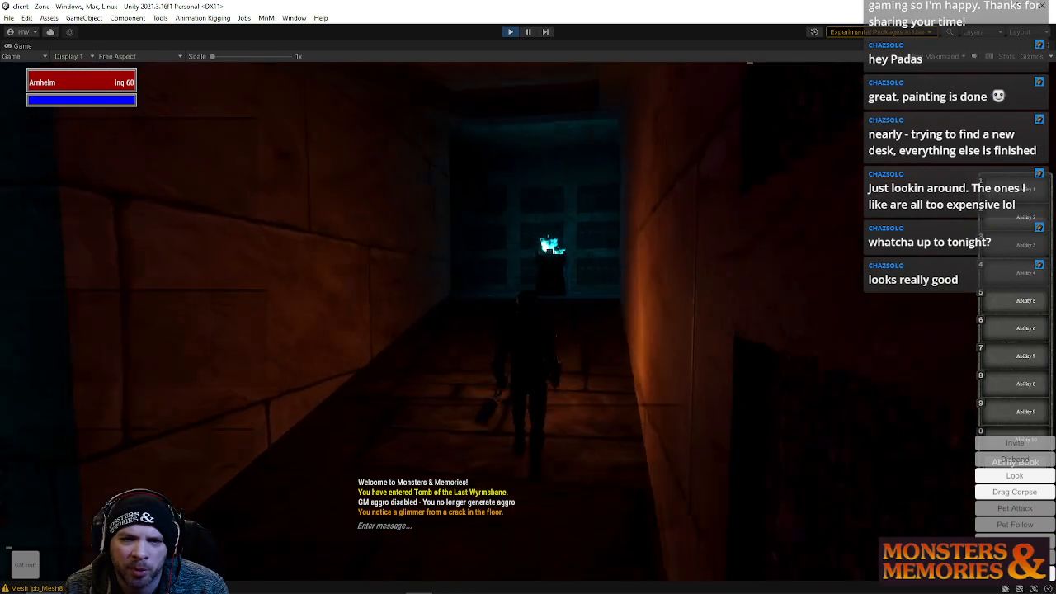
{"action": "key", "text": "w"}
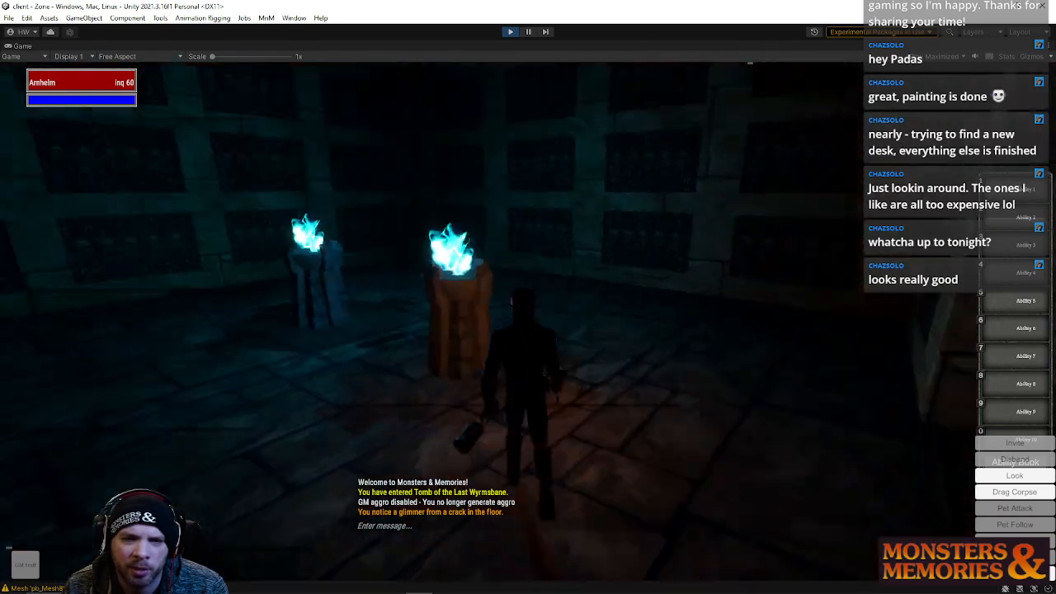
{"action": "key", "text": "w"}
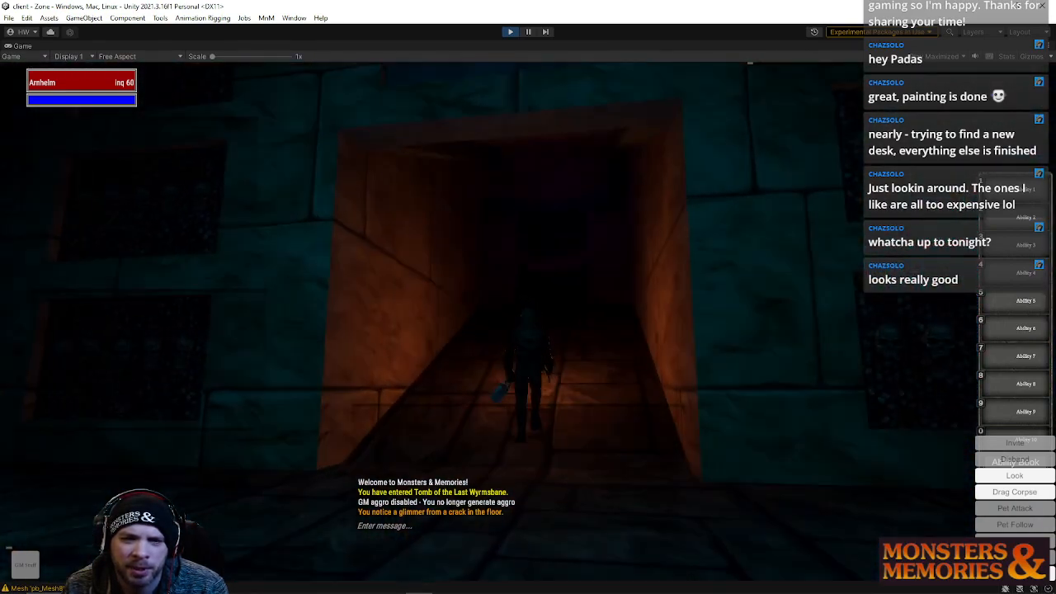
{"action": "key", "text": "w"}
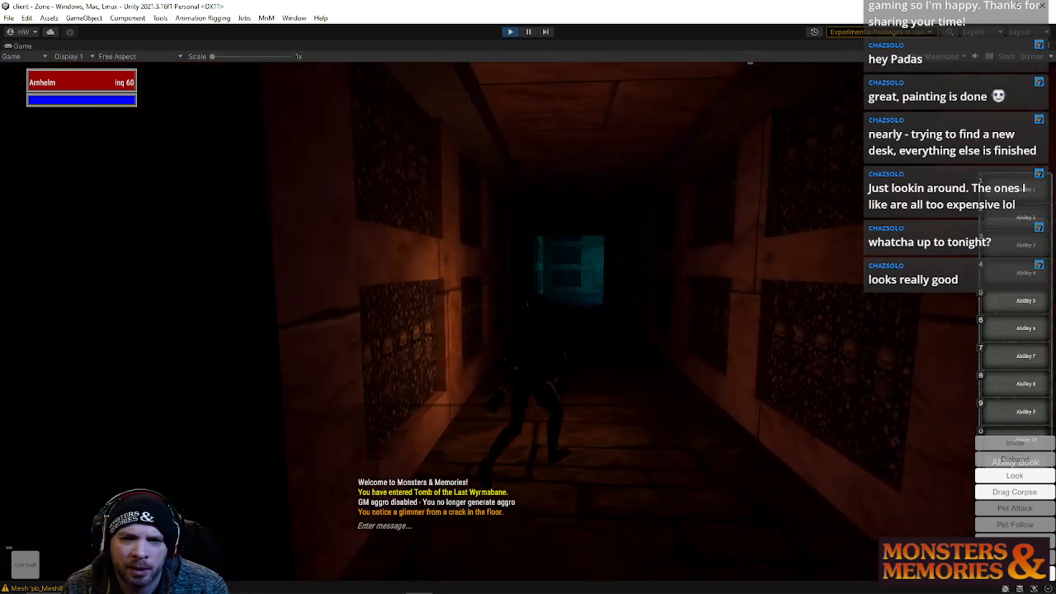
{"action": "key", "text": "w"}
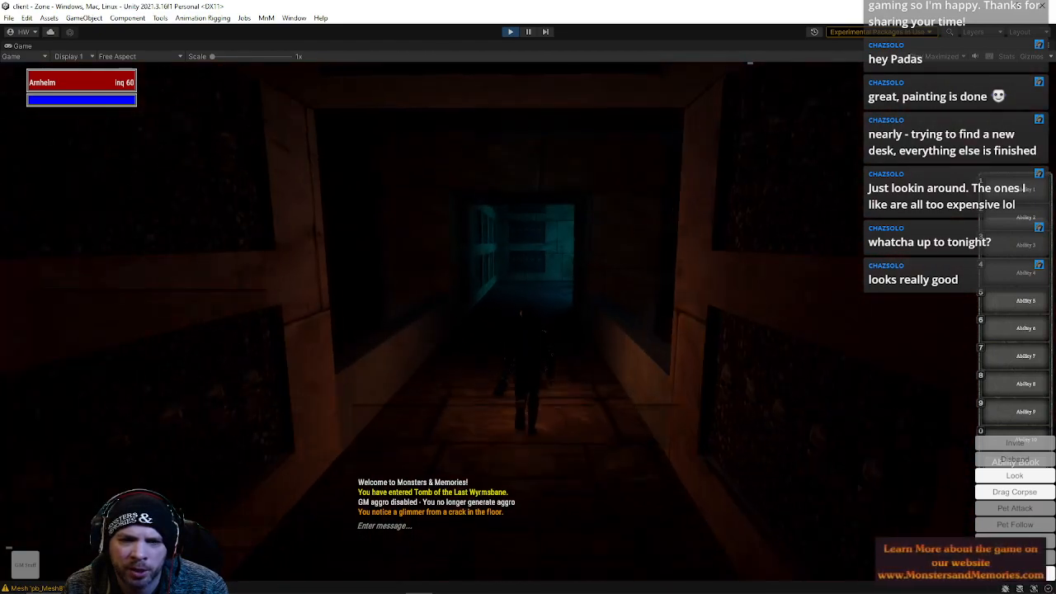
{"action": "key", "text": "w"}
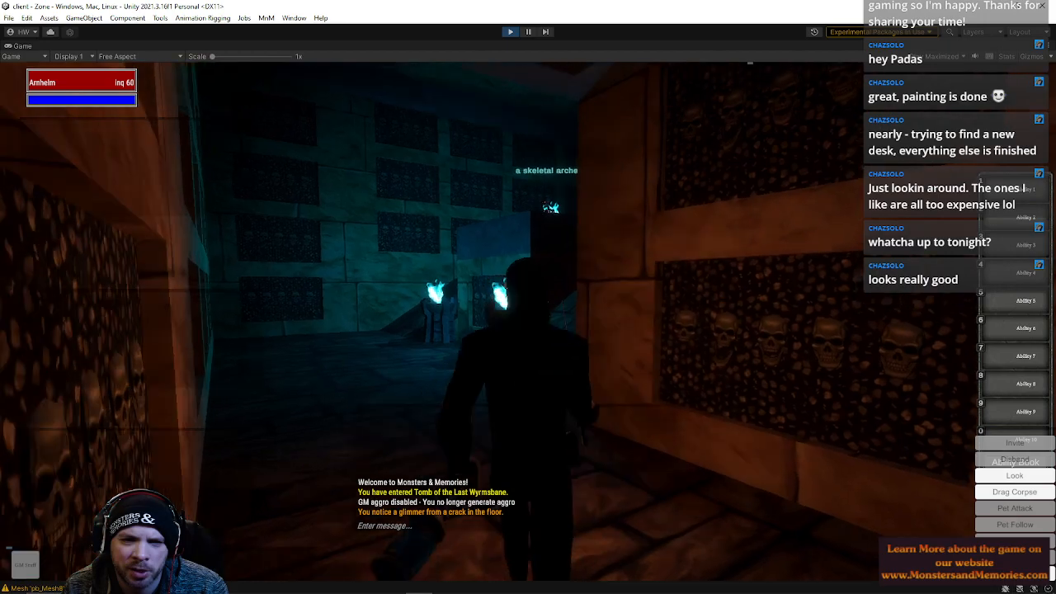
{"action": "key", "text": "w"}
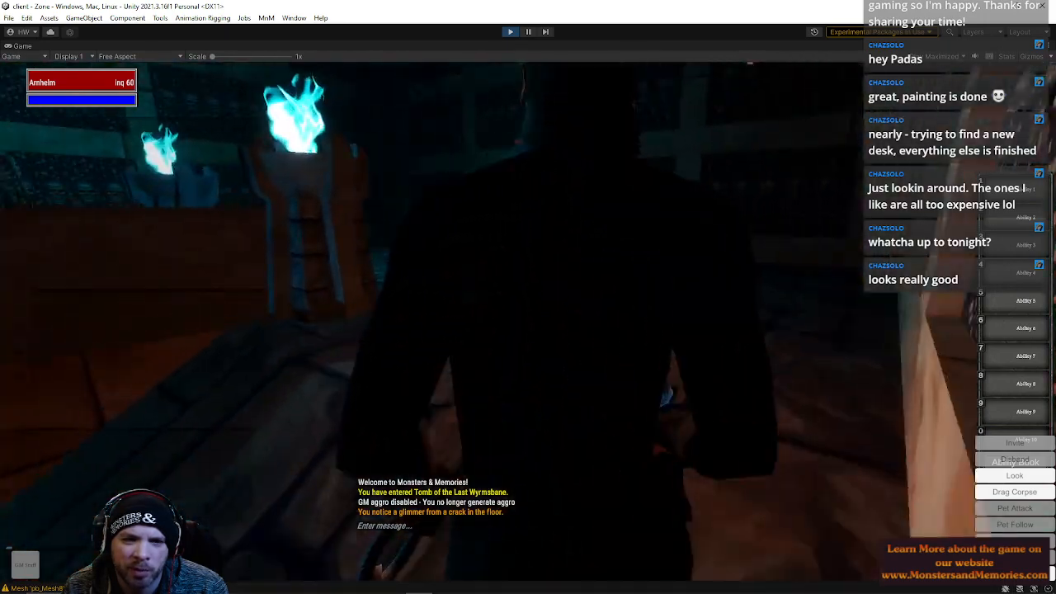
{"action": "key", "text": "w"}
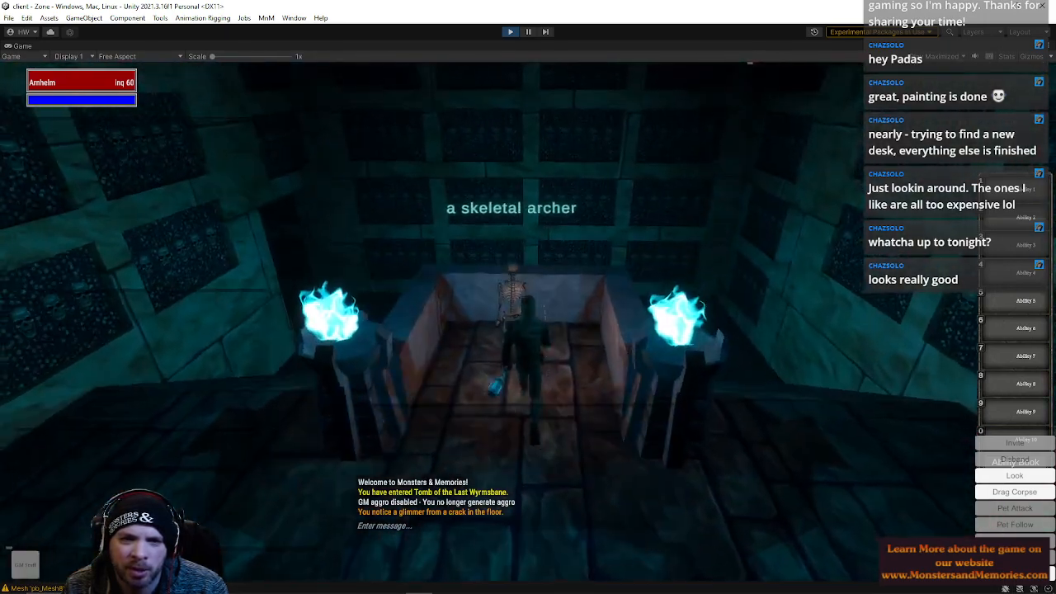
Target the skeletal archer, start attacking it and finish it off with a GM chat command
{"action": "key", "text": "Tab"}
{"action": "key", "text": "q"}
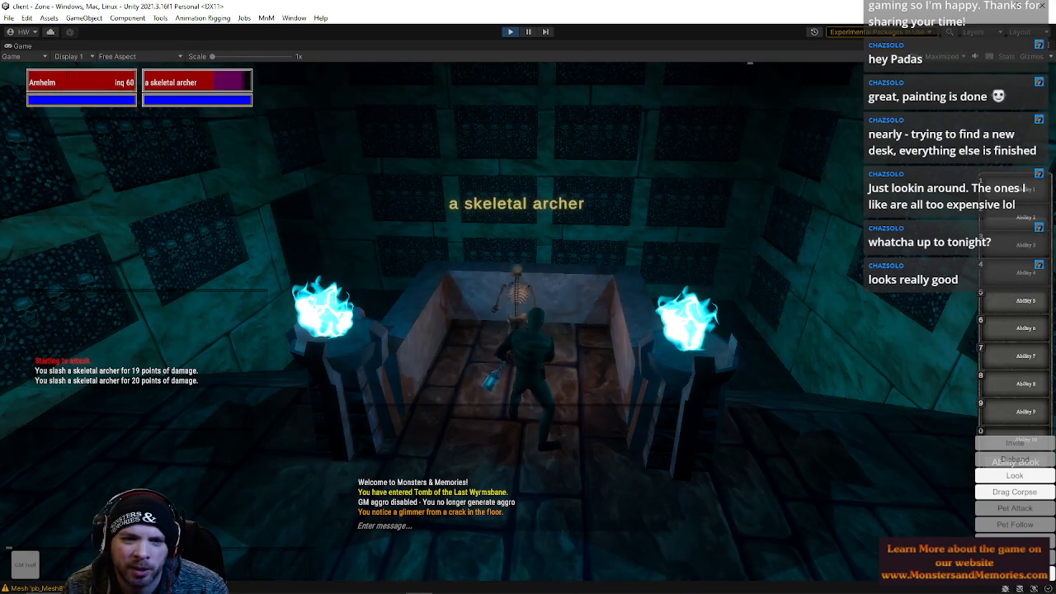
{"action": "right_click_drag", "start_coordinate": [614, 214], "coordinate": [615, 227]}
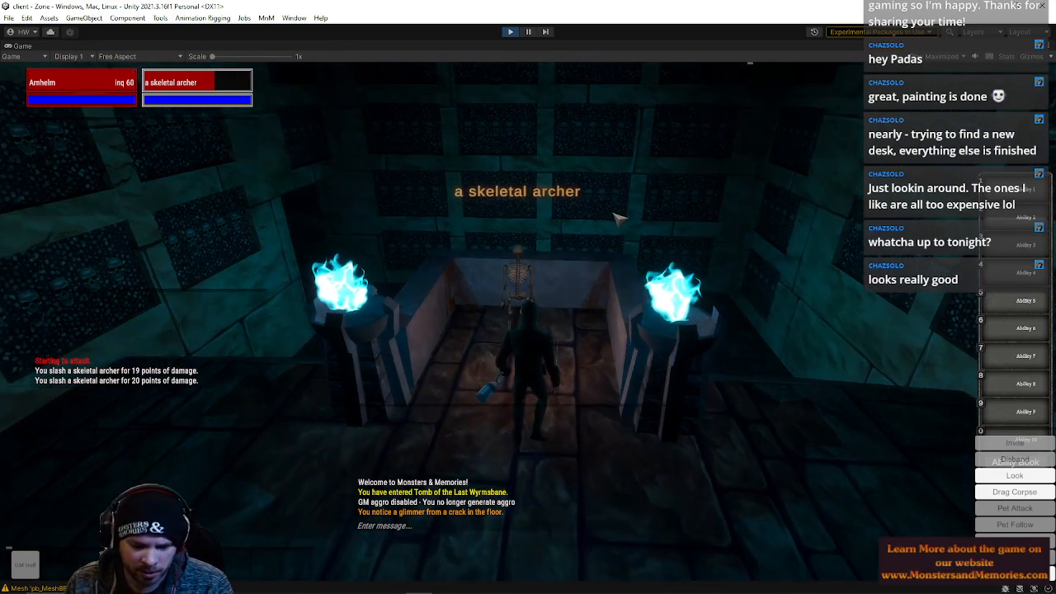
{"action": "type", "text": "/d"}
{"action": "key", "text": "Return"}
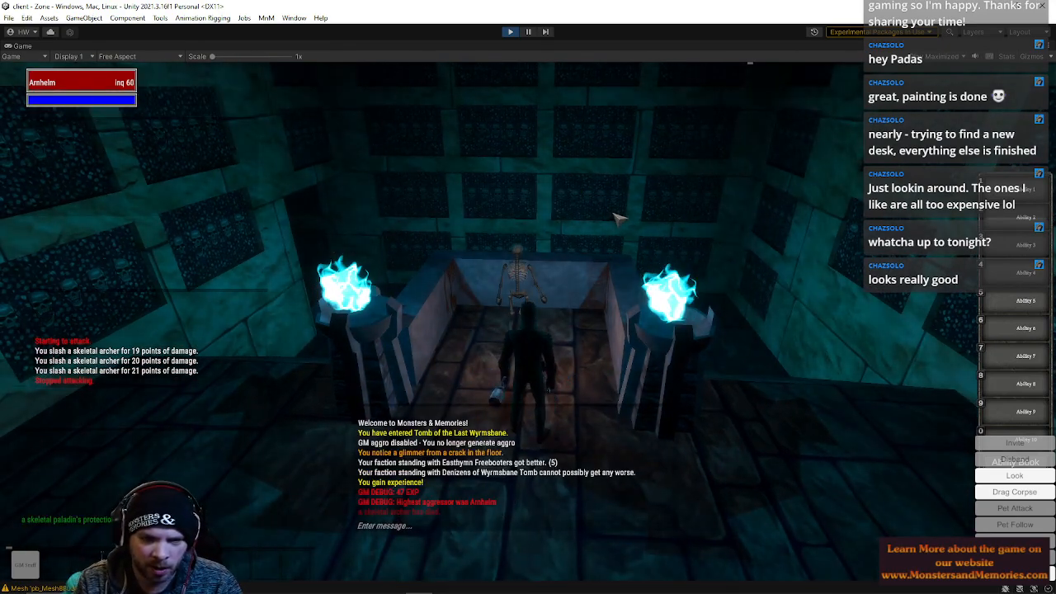
Reload the character with the /reload chat command
{"action": "type", "text": "/reload"}
{"action": "key", "text": "Return"}
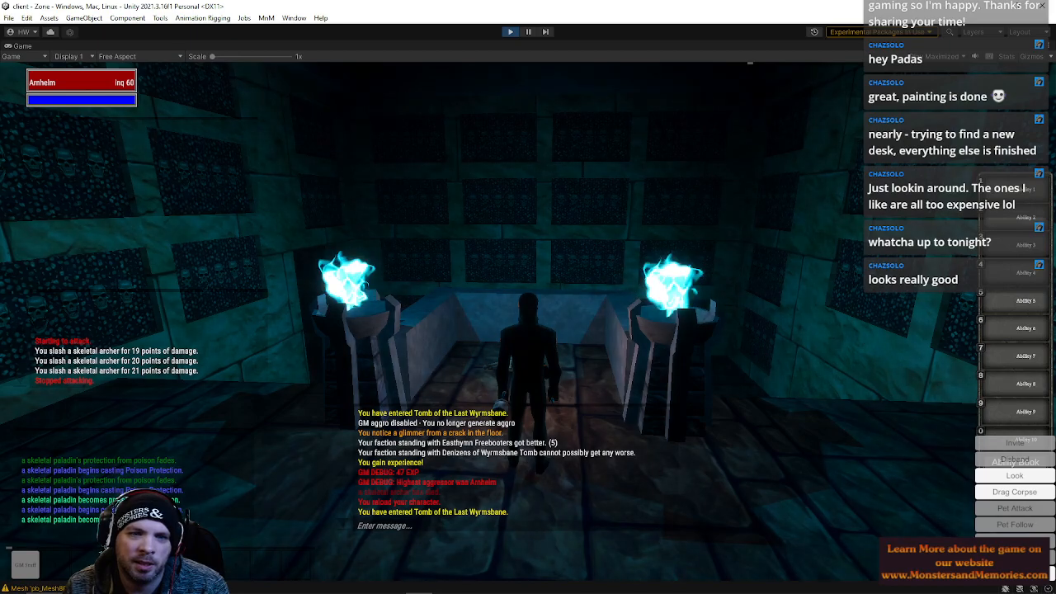
Repop the zone with the /repop chat command
{"action": "right_click_drag", "start_coordinate": [511, 198], "coordinate": [515, 241]}
{"action": "type", "text": "/repo"}
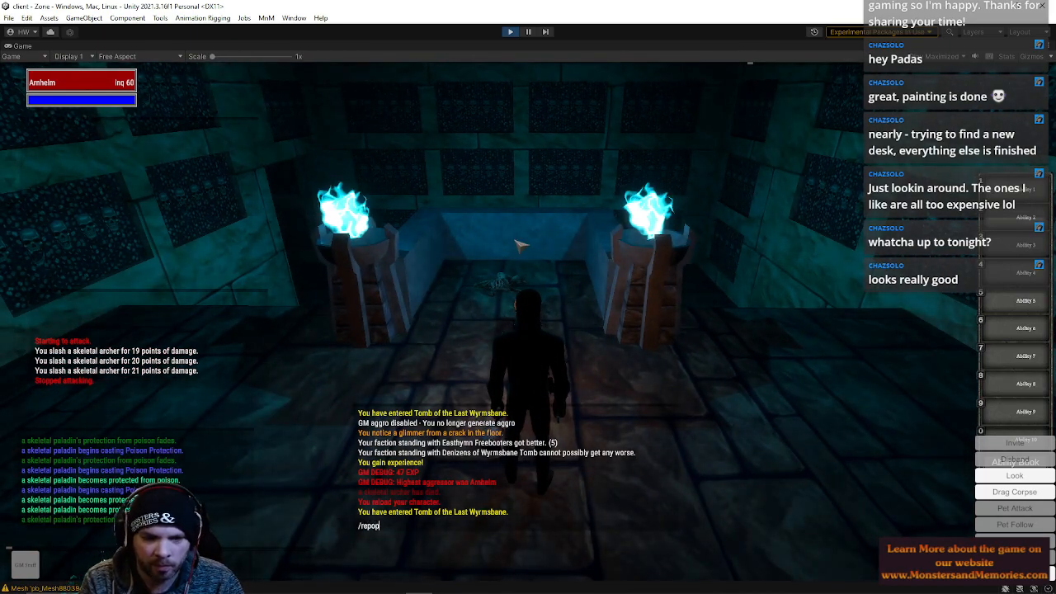
{"action": "type", "text": "p"}
{"action": "key", "text": "Return"}
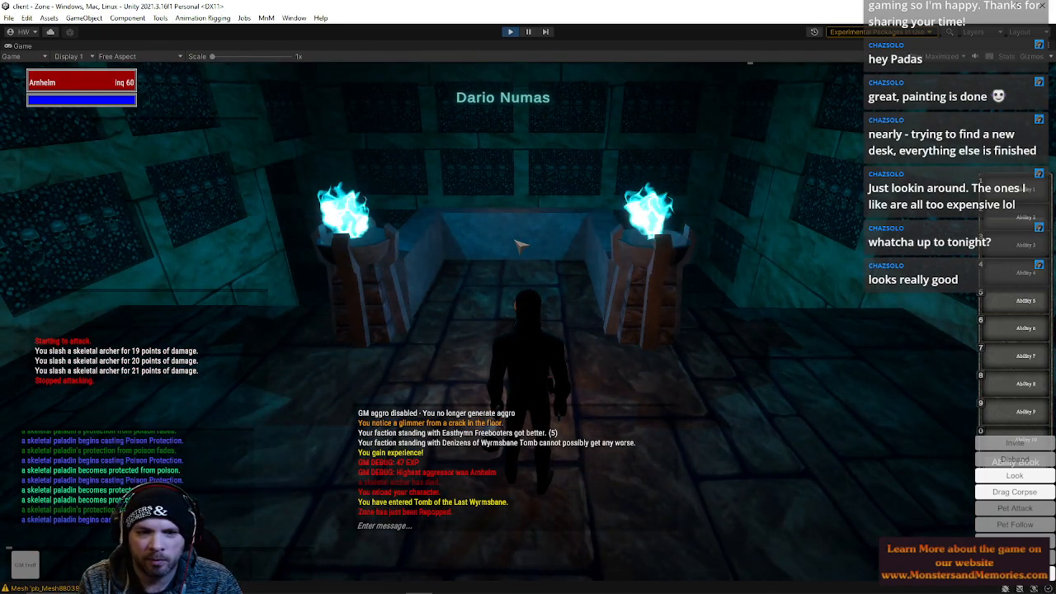
Walk toward Dario Numas, re-enable GM aggro with the aggro command and fight him in his chamber
{"action": "key", "text": "w"}
{"action": "mouse_move", "coordinate": [520, 243]}
{"action": "right_mouse_down"}
{"action": "mouse_move", "coordinate": [590, 234]}
{"action": "mouse_move", "coordinate": [433, 239]}
{"action": "mouse_move", "coordinate": [536, 239]}
{"action": "right_mouse_up"}
{"action": "key", "text": "w"}
{"action": "key", "text": "w"}
{"action": "key", "text": "w"}
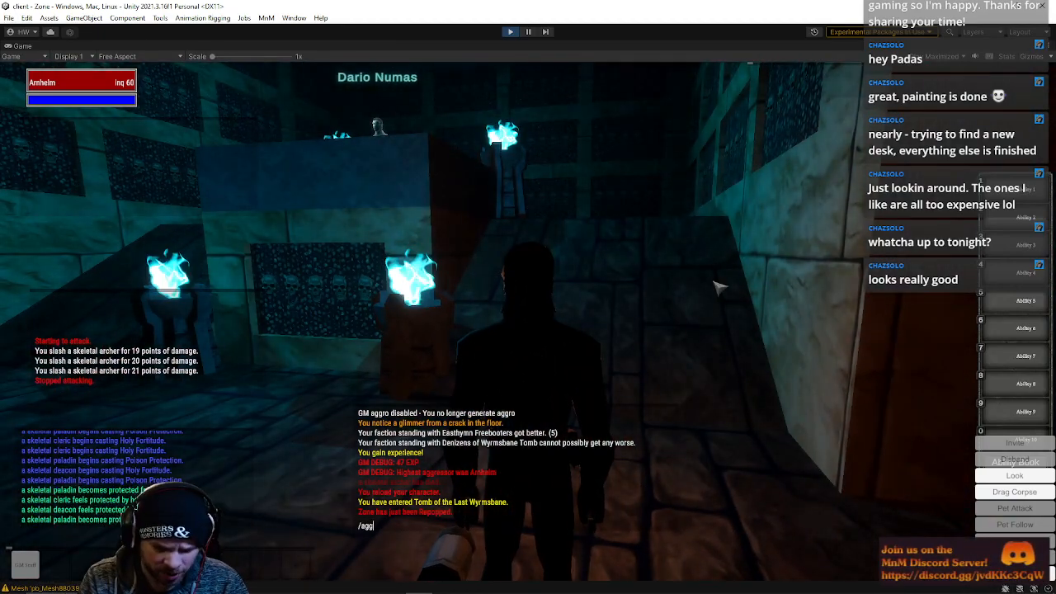
{"action": "key", "text": "w"}
{"action": "right_click_drag", "start_coordinate": [726, 257], "coordinate": [346, 287]}
{"action": "key", "text": "w"}
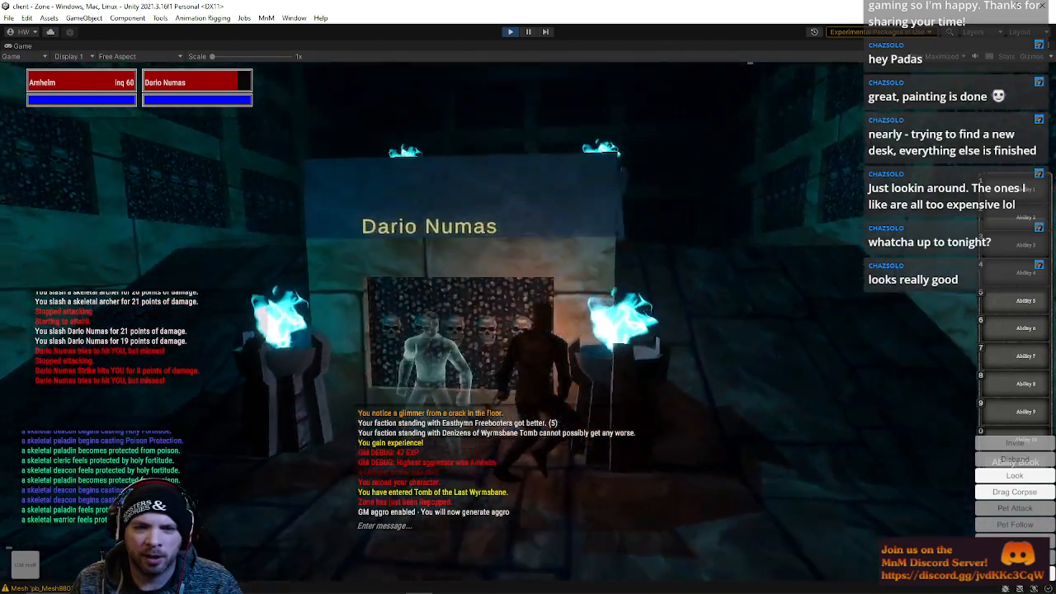
{"action": "key", "text": "w"}
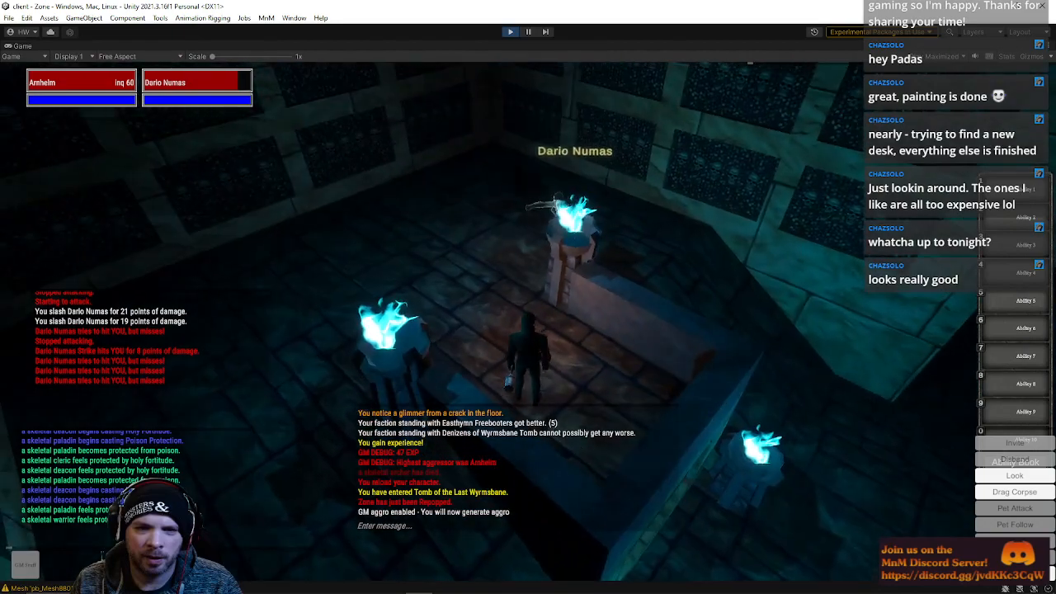
{"action": "key", "text": "w"}
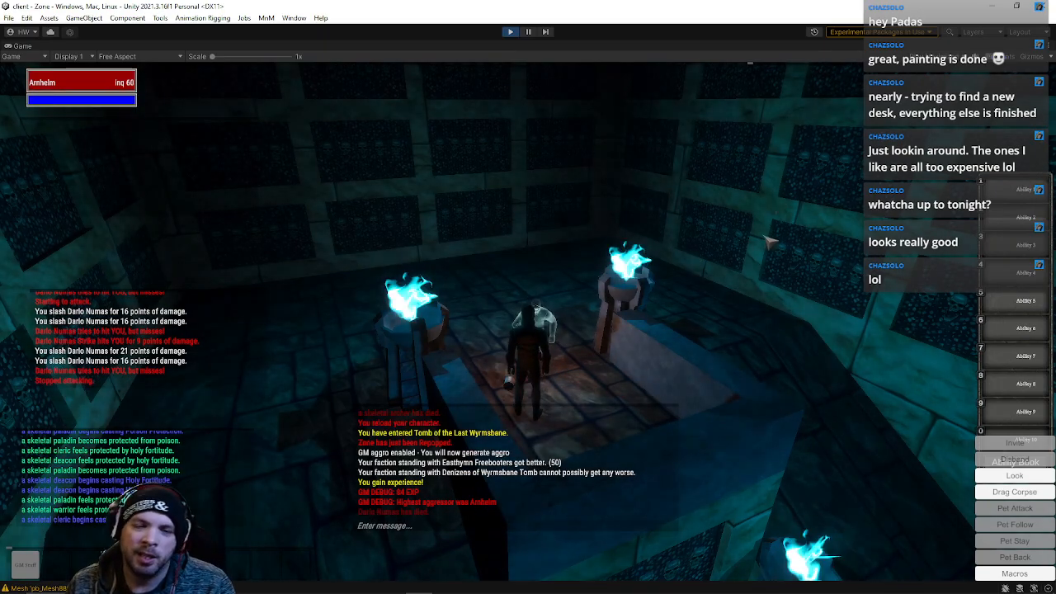
Walk back through the dark corridors to the chamber with the blue torches
{"action": "key", "text": "w"}
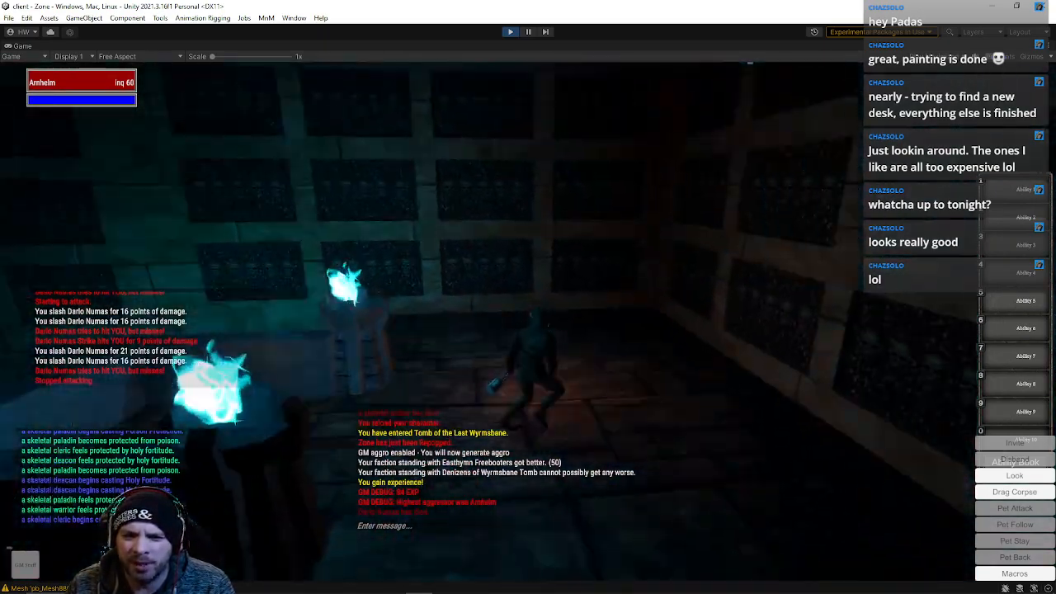
{"action": "key", "text": "w"}
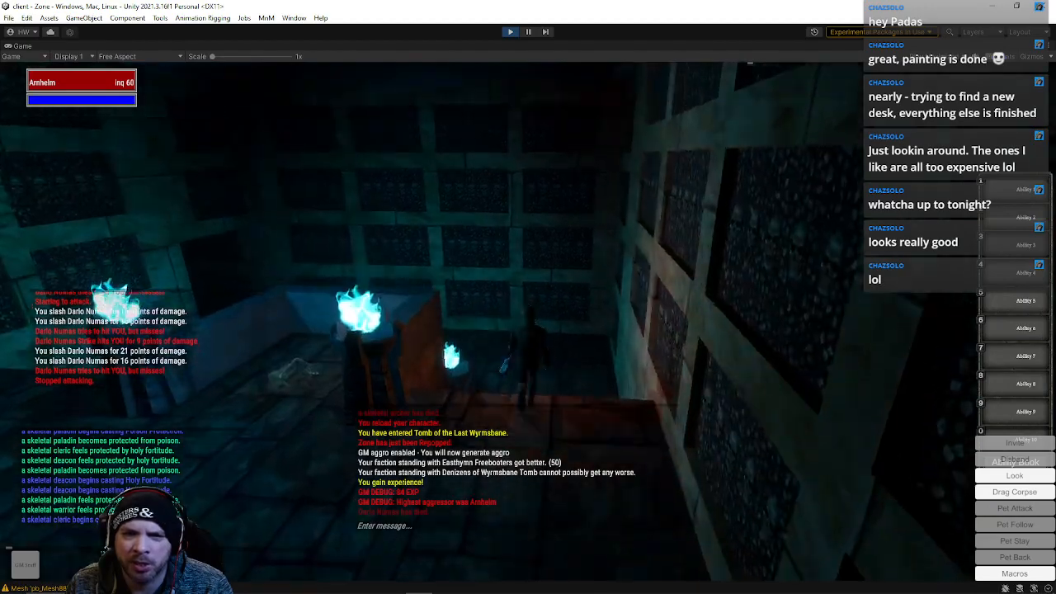
{"action": "key", "text": "w"}
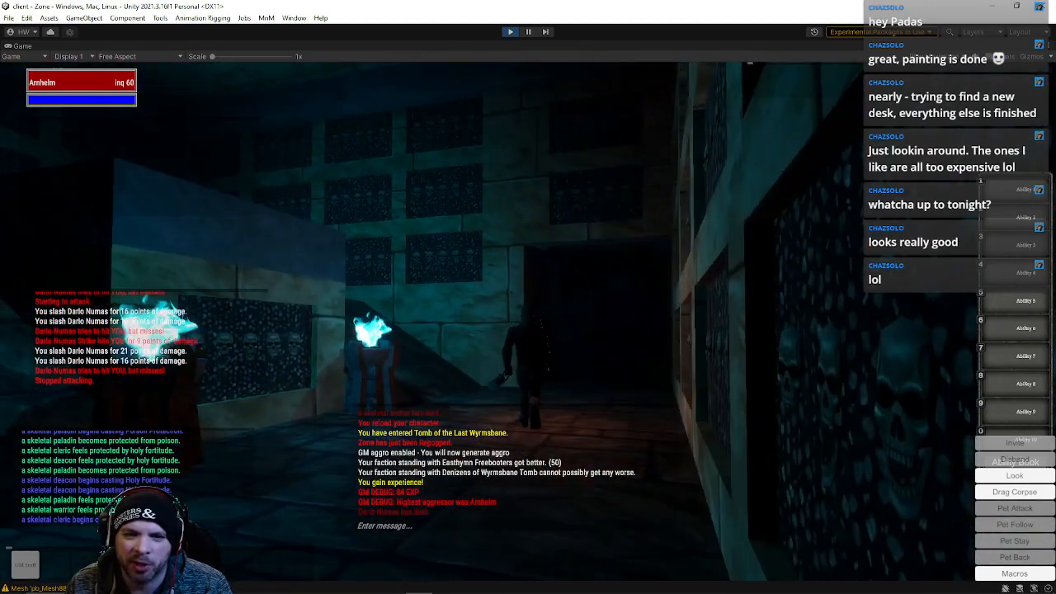
{"action": "key", "text": "w"}
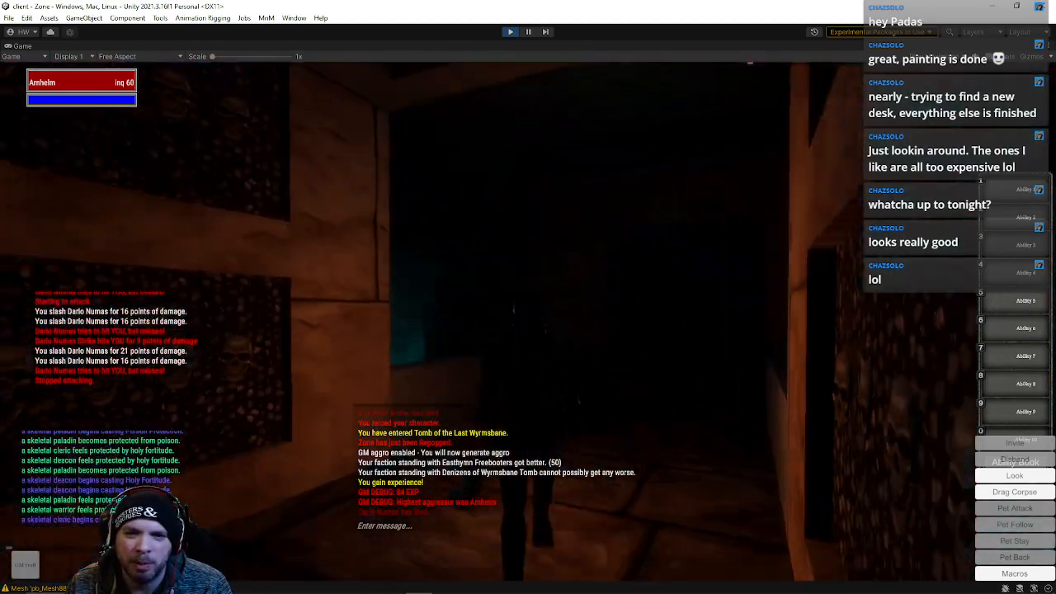
{"action": "key", "text": "w"}
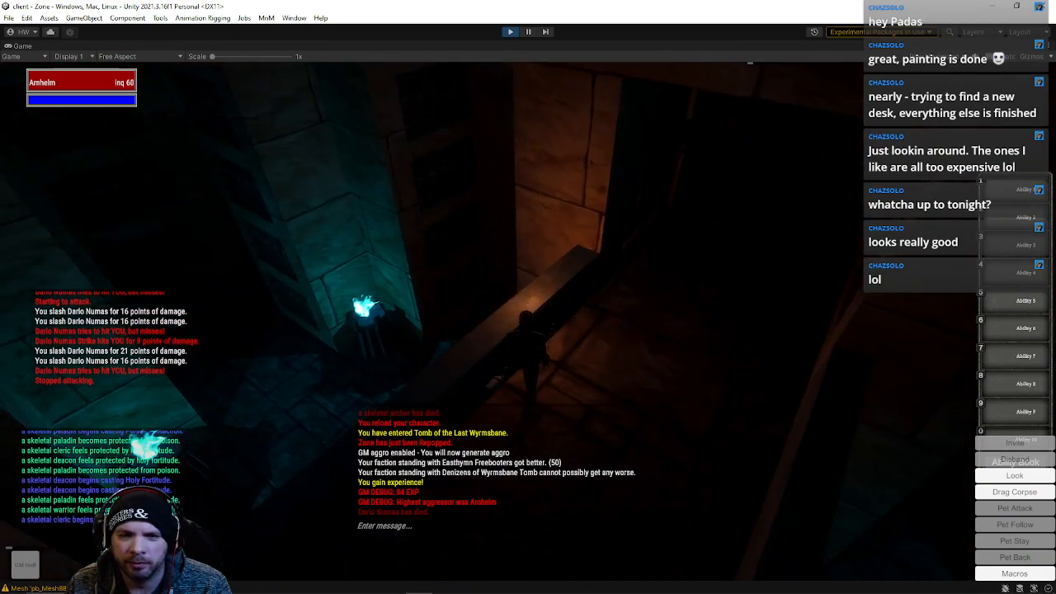
{"action": "key", "text": "w"}
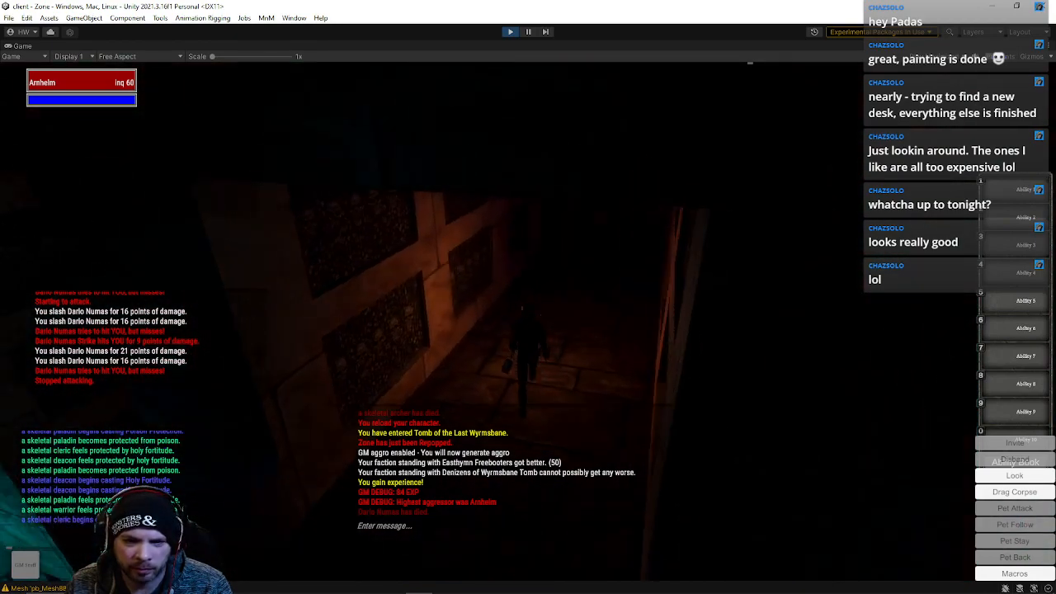
{"action": "key", "text": "w"}
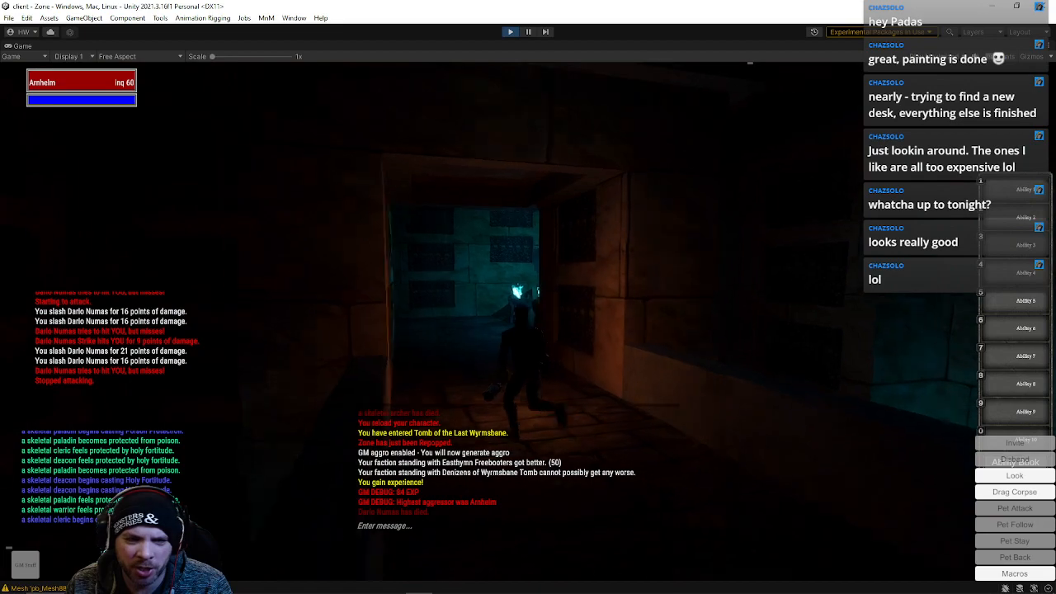
{"action": "key", "text": "w"}
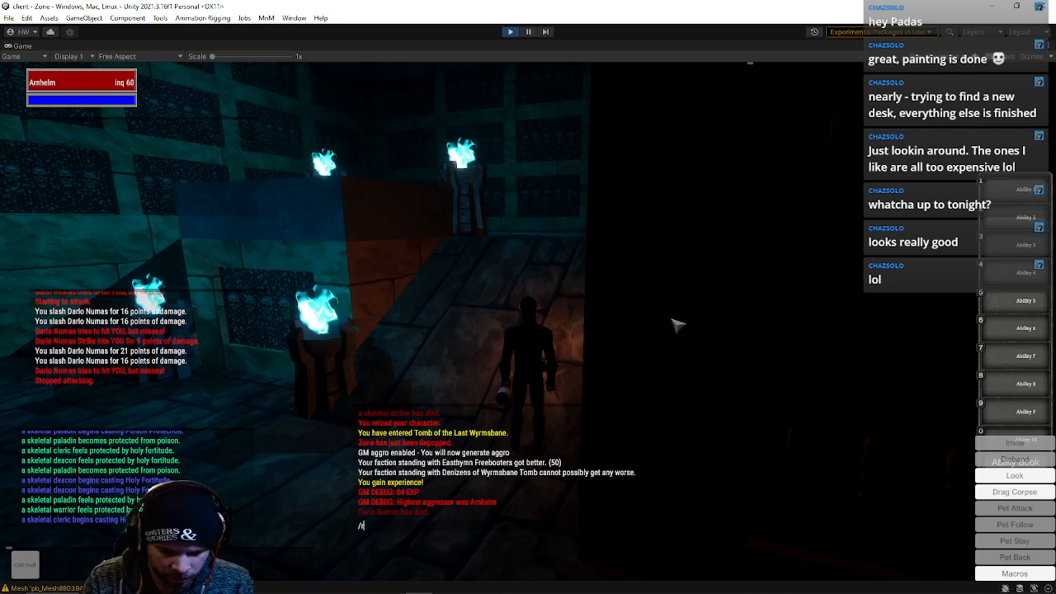
Repop the zone again with the /repop chat command
{"action": "type", "text": "op"}
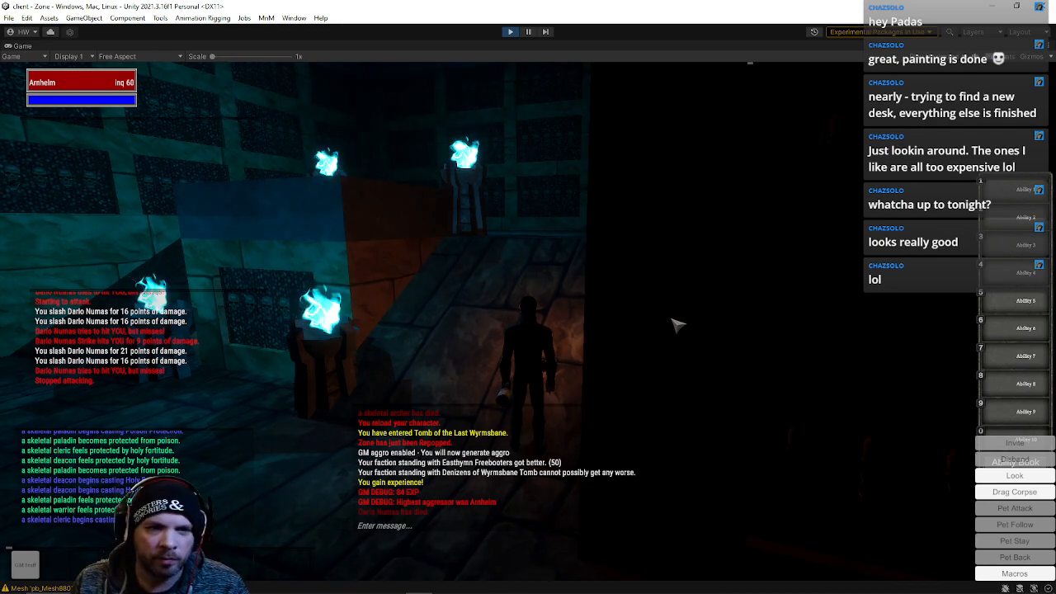
{"action": "key", "text": "w"}
{"action": "right_click_drag", "start_coordinate": [531, 261], "coordinate": [549, 301]}
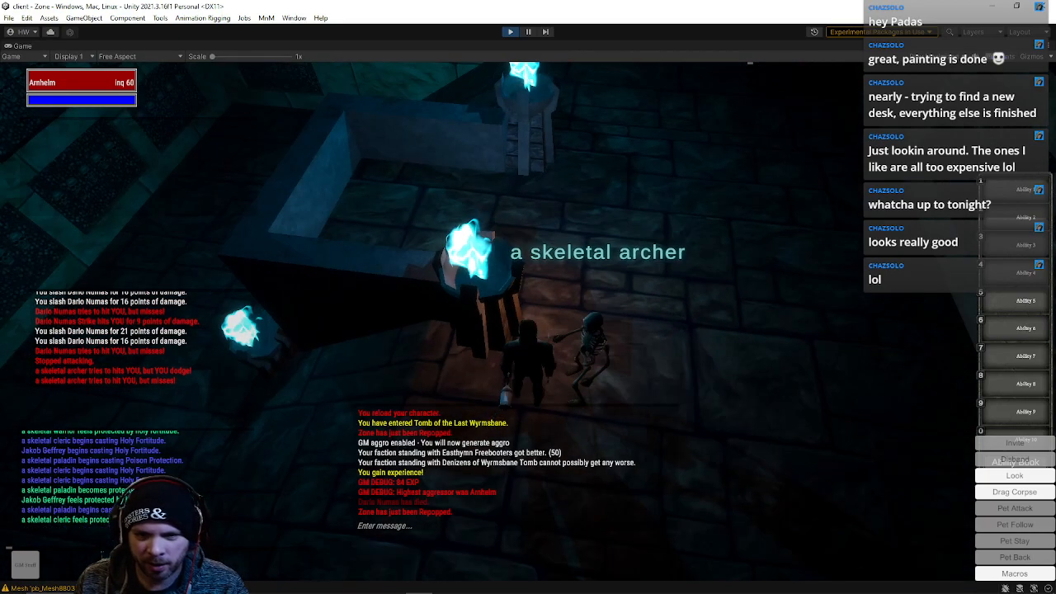
Select the skeletal archer beside the character and kill it with the /kill command
{"action": "left_click", "coordinate": [612, 330]}
{"action": "type", "text": "/kill"}
{"action": "key", "text": "Return"}
{"action": "right_click_drag", "start_coordinate": [608, 320], "coordinate": [526, 257]}
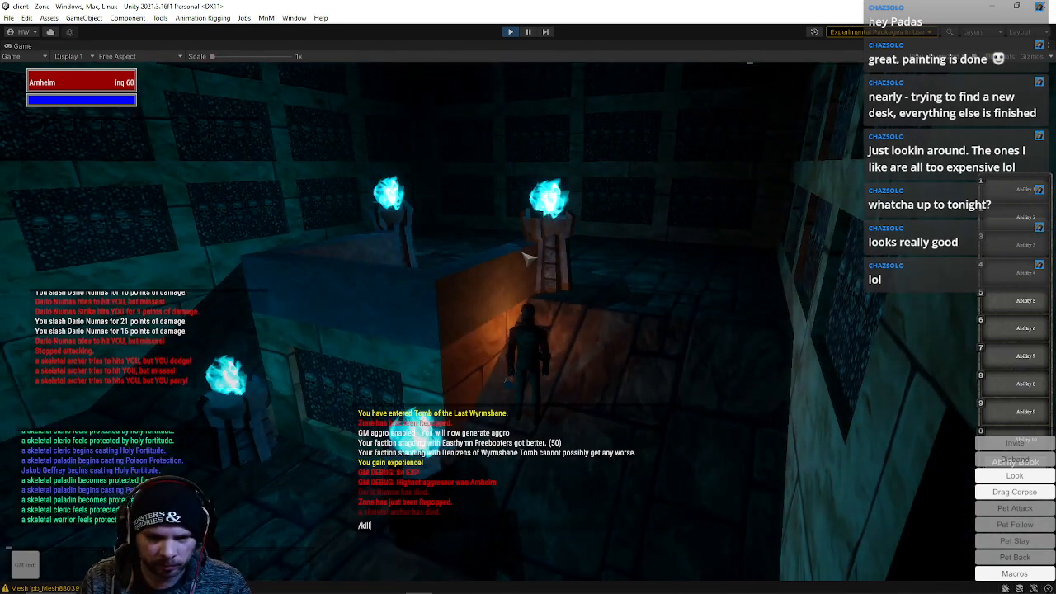
Back the character away and target the next skeletal archer standing by the wall
{"action": "key", "text": "Up"}
{"action": "key", "text": "s"}
{"action": "right_click_drag", "start_coordinate": [524, 254], "coordinate": [556, 294]}
{"action": "key", "text": "s"}
{"action": "key", "text": "s"}
{"action": "key", "text": "w"}
{"action": "key", "text": "s"}
{"action": "key", "text": "w"}
{"action": "key", "text": "Tab"}
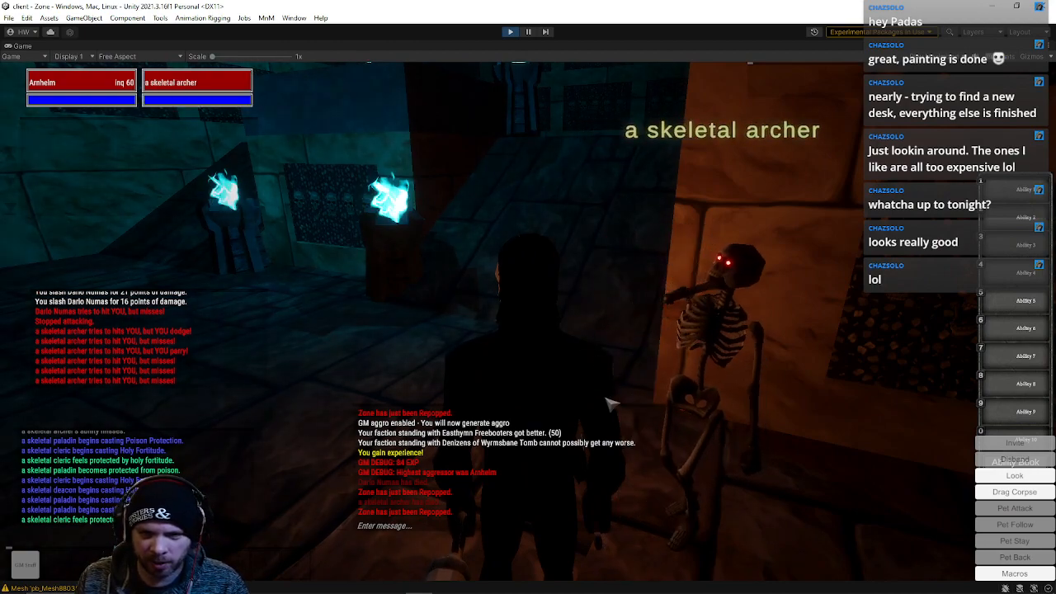
Kill the targeted skeletal archer with the /kill command and repop the zone with /repop
{"action": "type", "text": "/kill"}
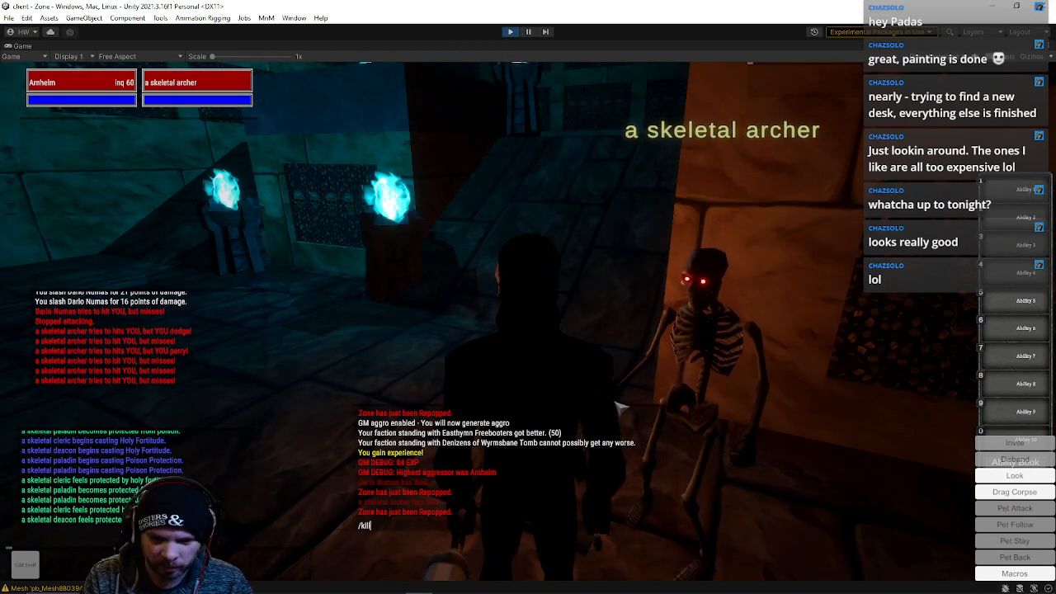
{"action": "key", "text": "Return"}
{"action": "type", "text": "/repop"}
{"action": "key", "text": "Return"}
Step forward, target the respawned skeletal archer and kill it with the /kill command
{"action": "key", "text": "w"}
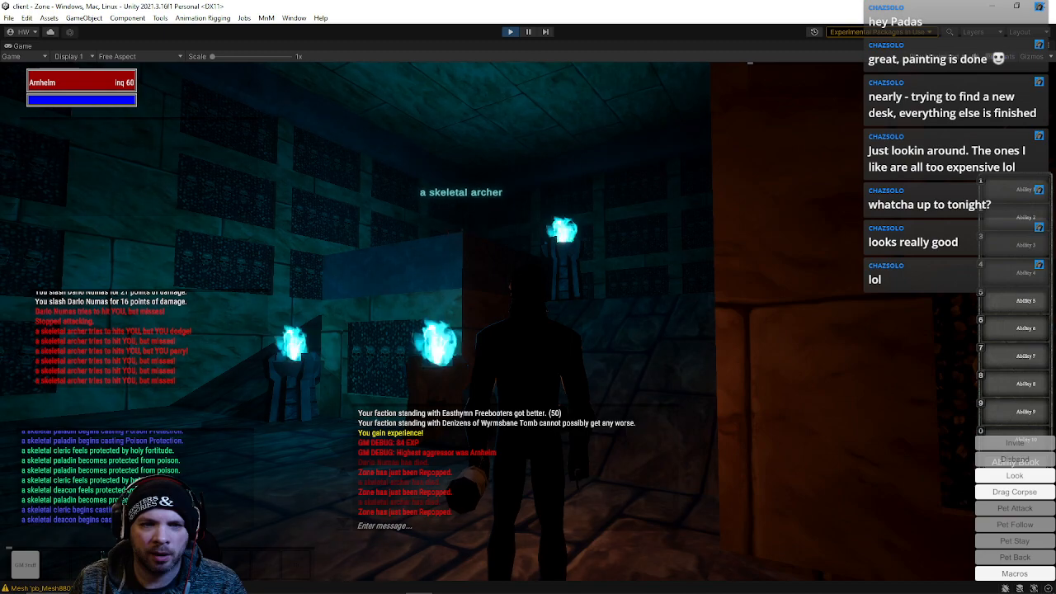
{"action": "key", "text": "Tab"}
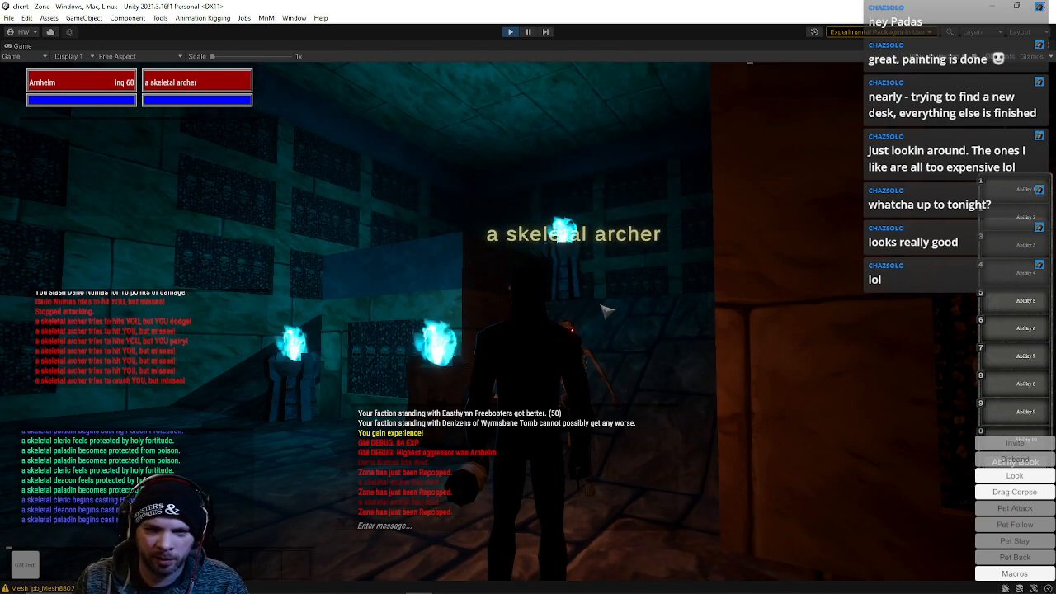
{"action": "right_click_drag", "start_coordinate": [602, 306], "coordinate": [589, 337]}
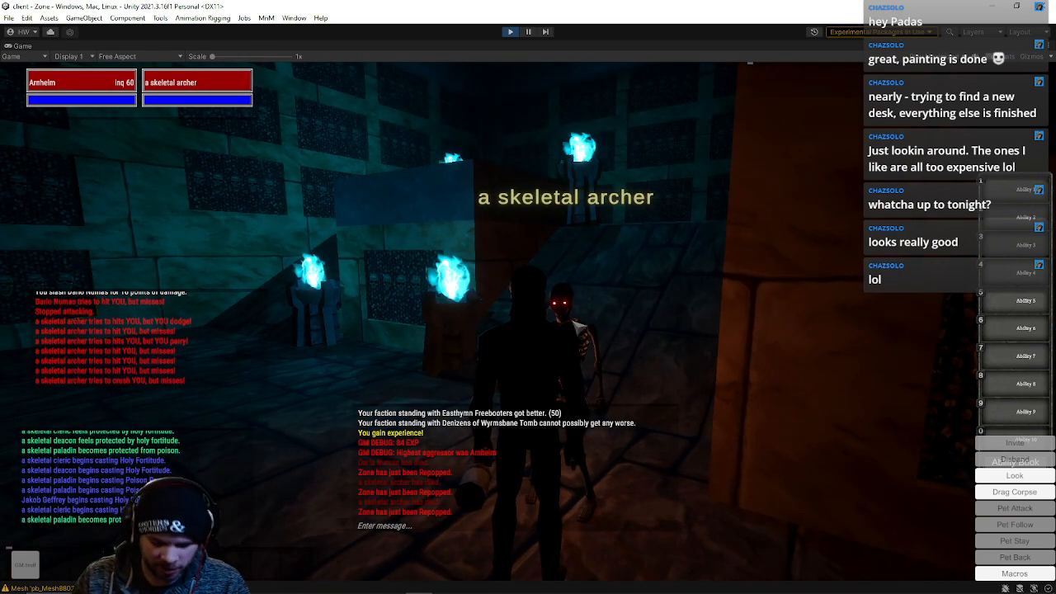
{"action": "type", "text": "/kill"}
{"action": "key", "text": "Return"}
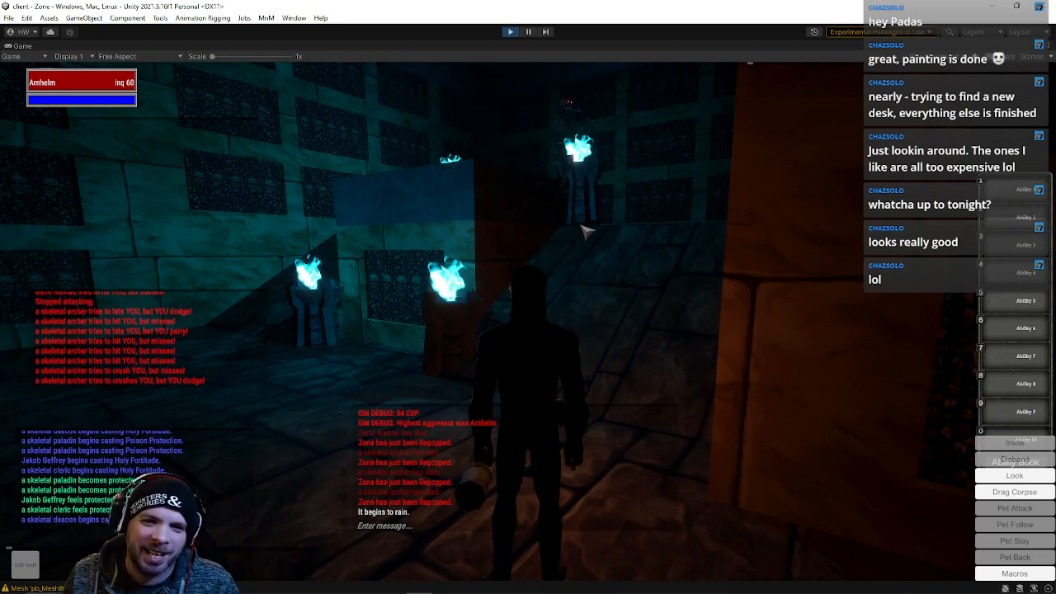
Select the mob in the far archway, kill it with /kill, and repop the zone again
{"action": "left_click", "coordinate": [600, 219]}
{"action": "type", "text": "/kill"}
{"action": "key", "text": "Return"}
{"action": "type", "text": "/"}
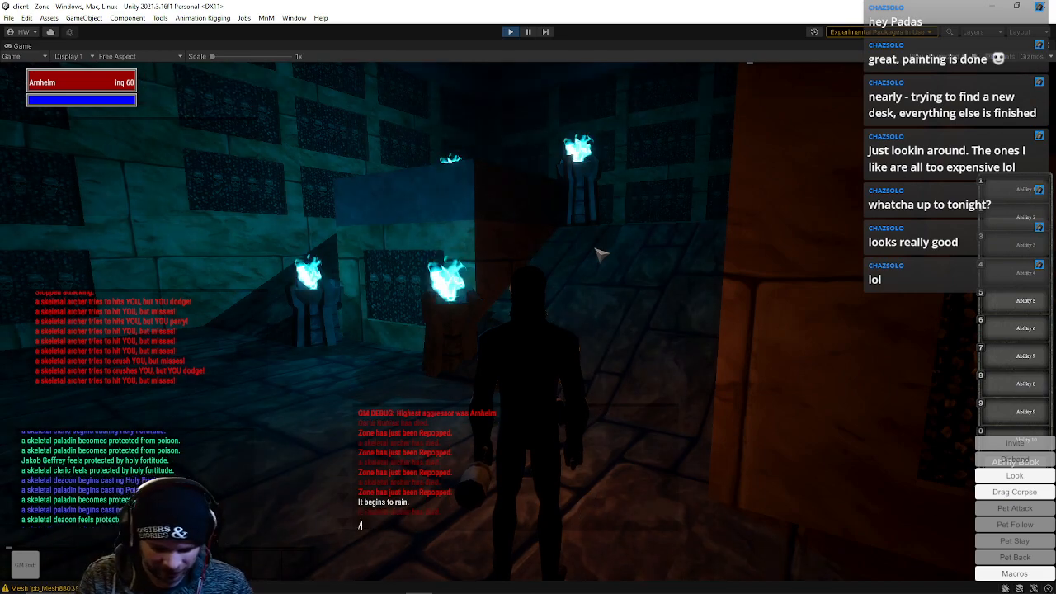
{"action": "type", "text": "repop"}
{"action": "key", "text": "Return"}
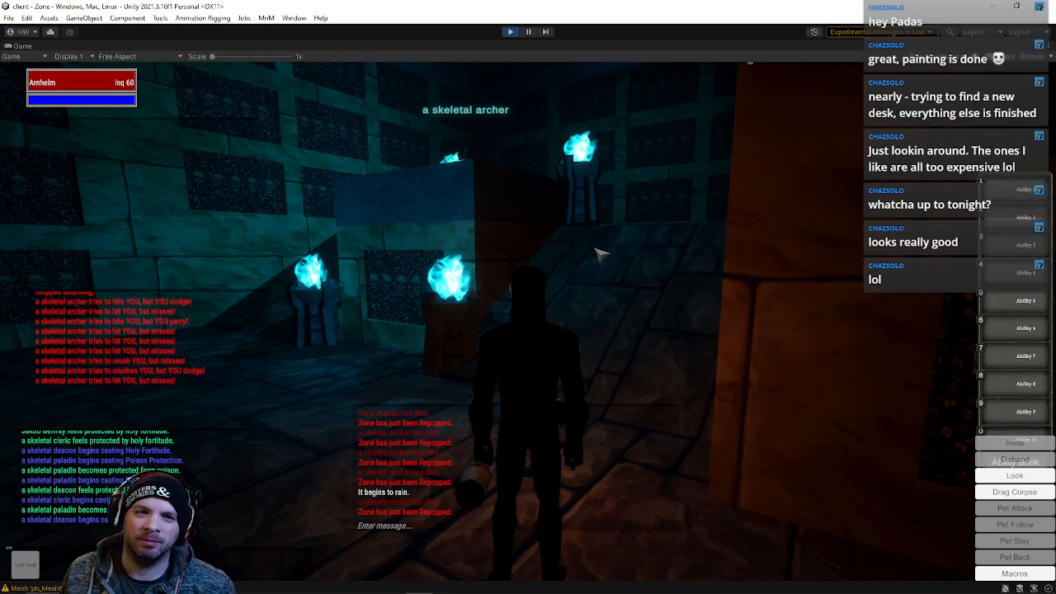
Target the nearby skeletal archer, start attacking it, and finish it off with the /kill command
{"action": "right_click_drag", "start_coordinate": [484, 159], "coordinate": [541, 145]}
{"action": "key", "text": "Tab"}
{"action": "key", "text": "q"}
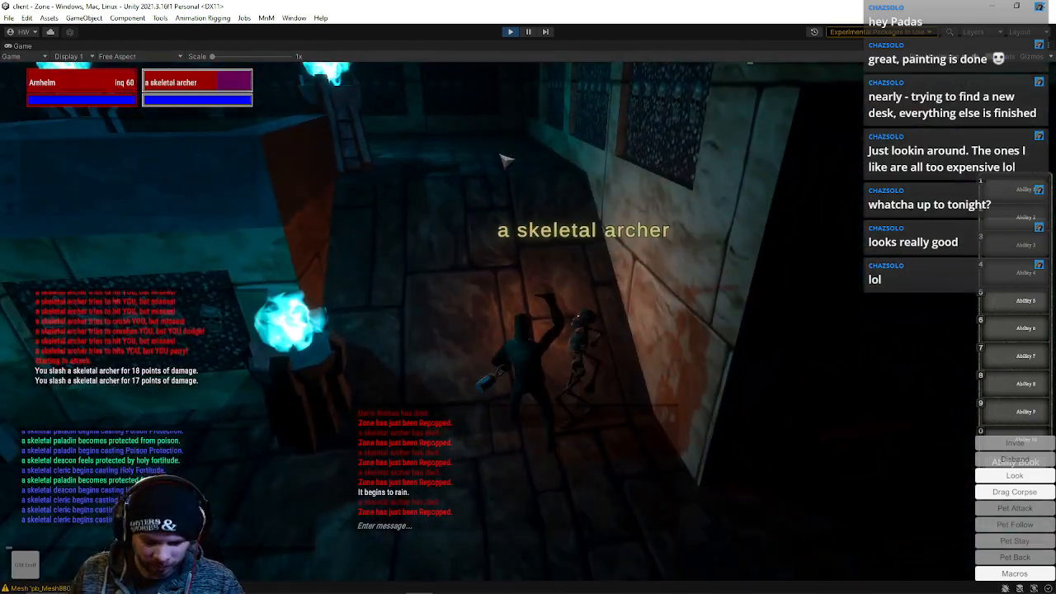
{"action": "type", "text": "/kil"}
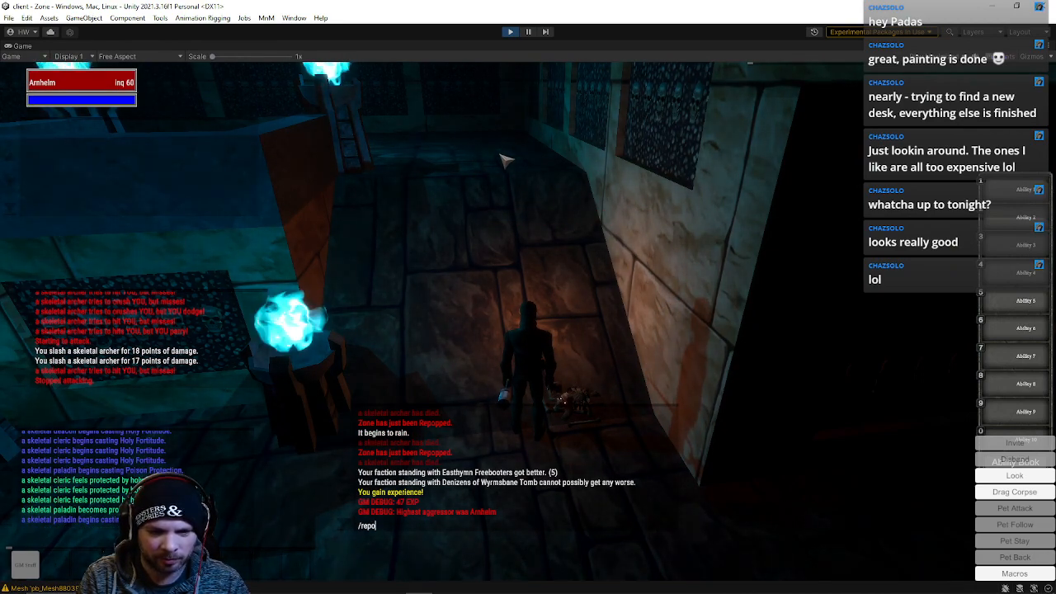
Walk to the alcove between the blue torches, target Dario Numas and start attacking him
{"action": "right_click_drag", "start_coordinate": [434, 179], "coordinate": [330, 164]}
{"action": "key", "text": "w"}
{"action": "key", "text": "w"}
{"action": "mouse_move", "coordinate": [393, 588]}
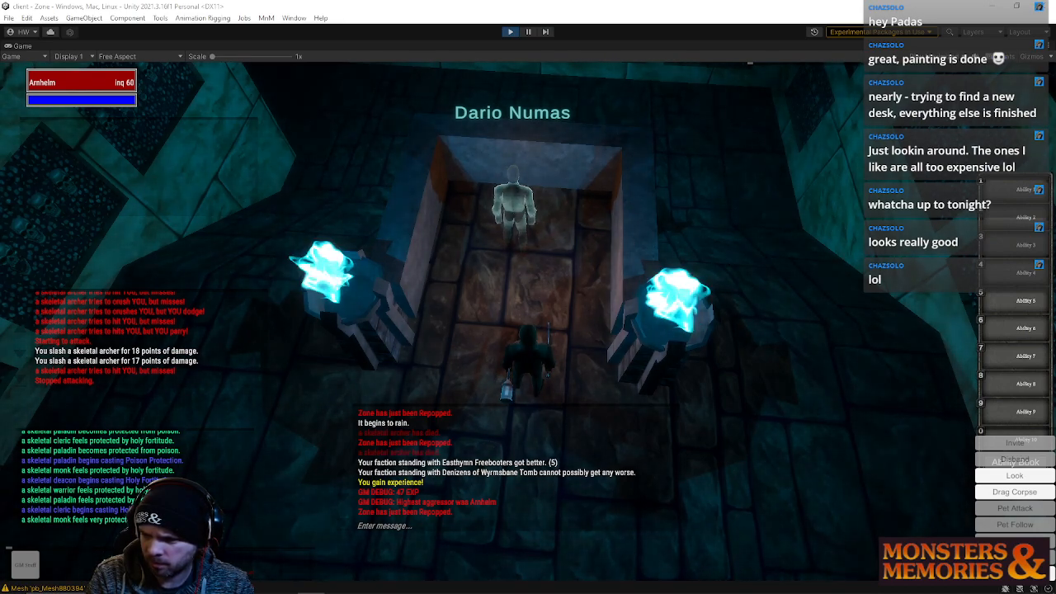
{"action": "key", "text": "Tab"}
{"action": "key", "text": "q"}
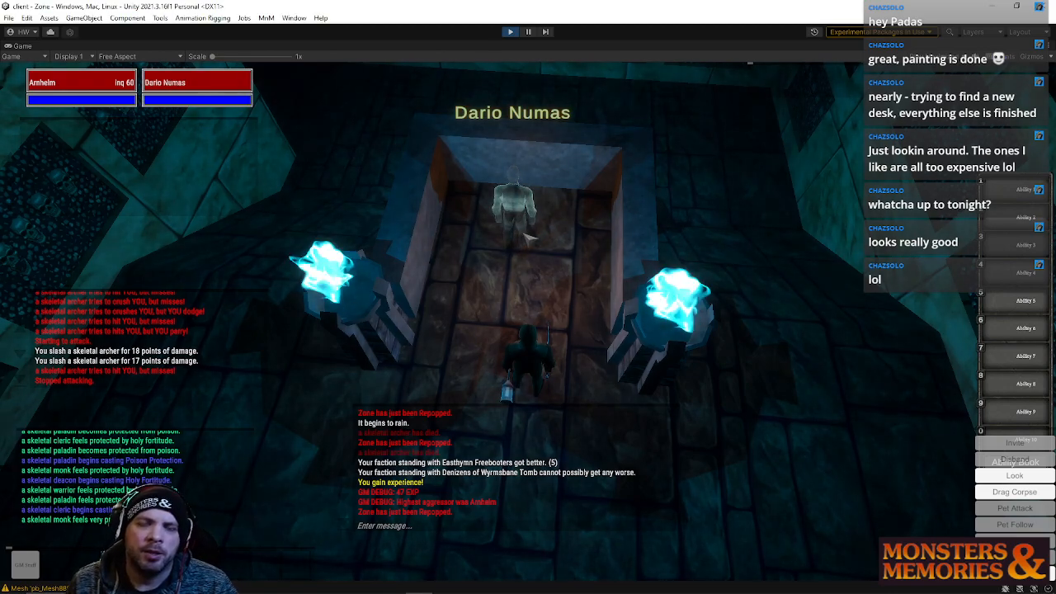
Run away from Dario Numas through the dark corridors, pulling him back toward the torch-lit chamber
{"action": "key", "text": "w"}
{"action": "key", "text": "w"}
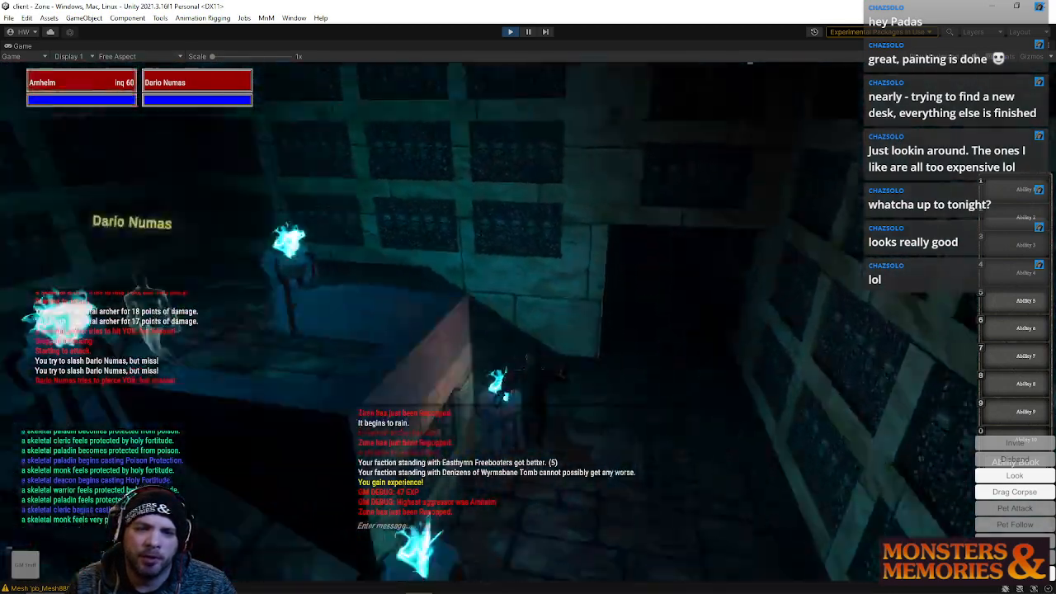
{"action": "key", "text": "w"}
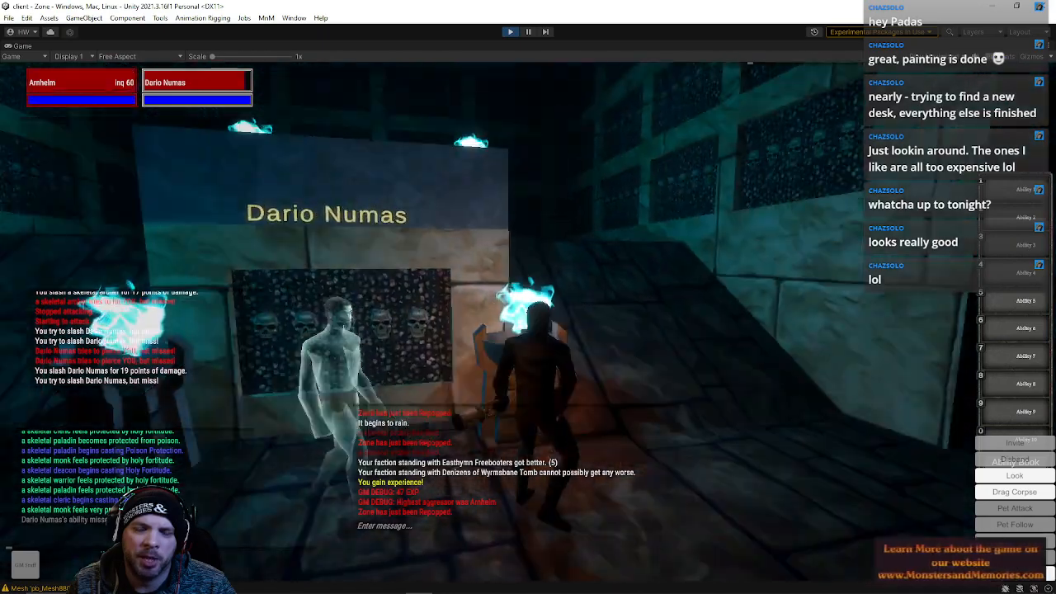
{"action": "key", "text": "w"}
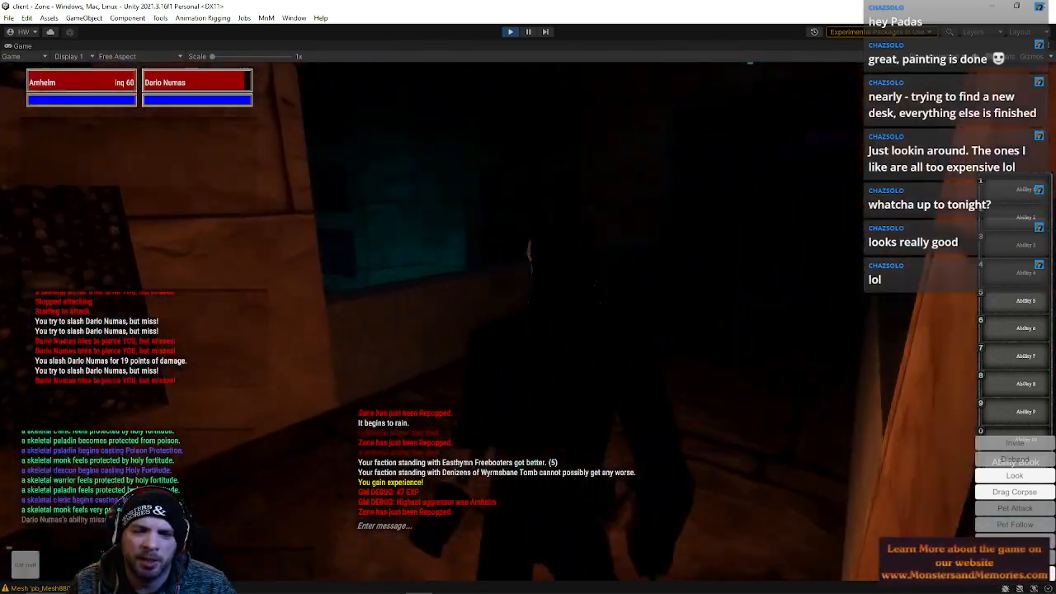
{"action": "key", "text": "w"}
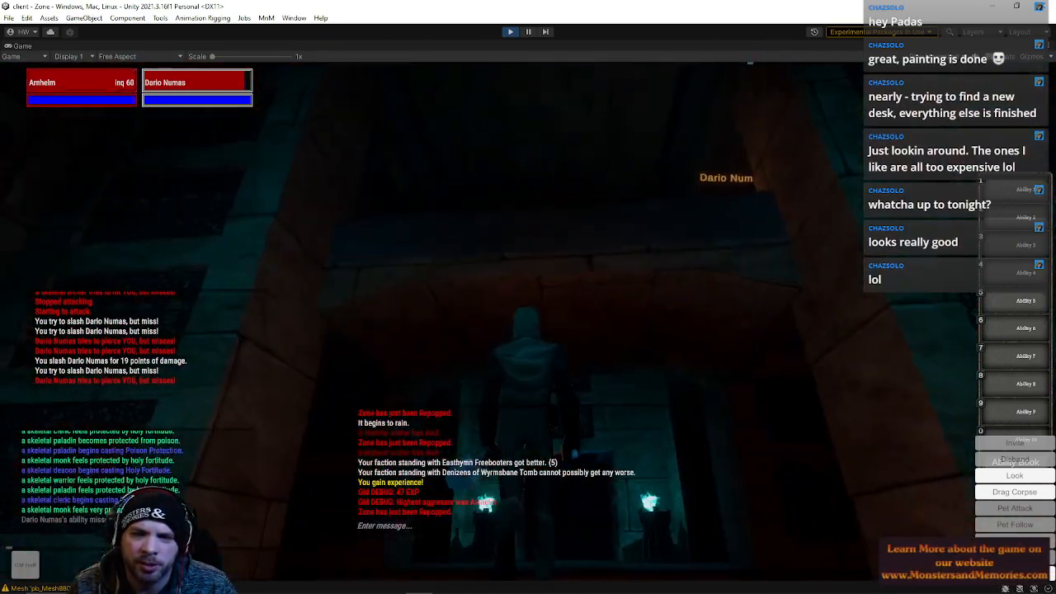
{"action": "key", "text": "q"}
{"action": "key", "text": "w"}
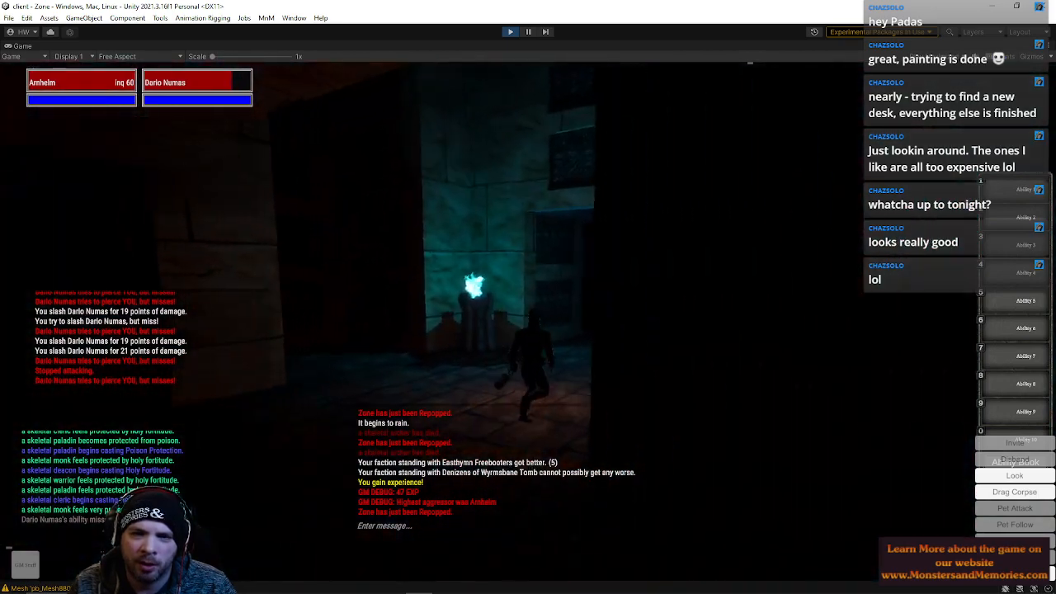
{"action": "key", "text": "w"}
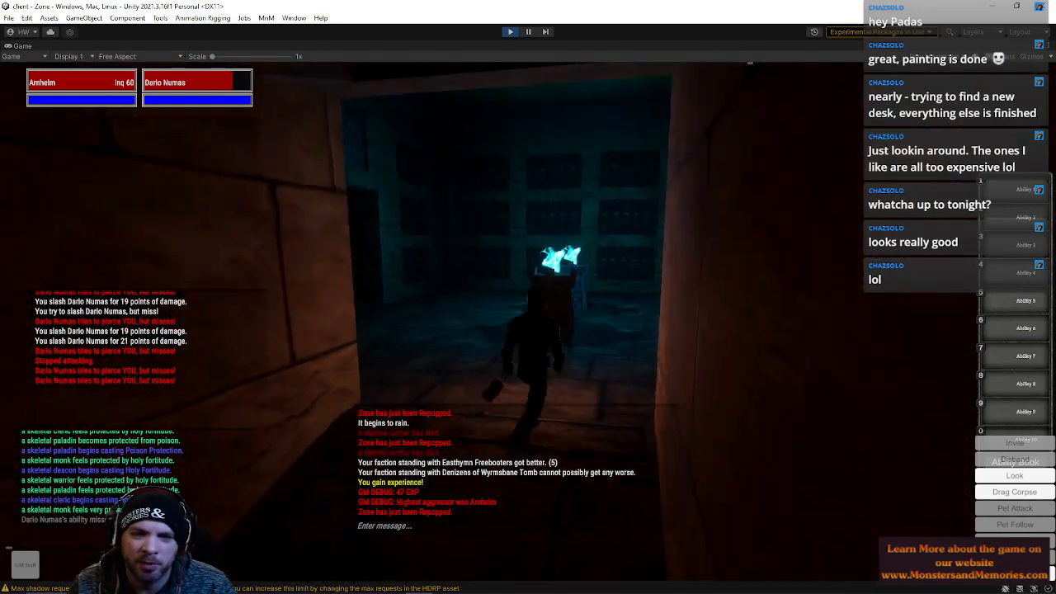
{"action": "key", "text": "w"}
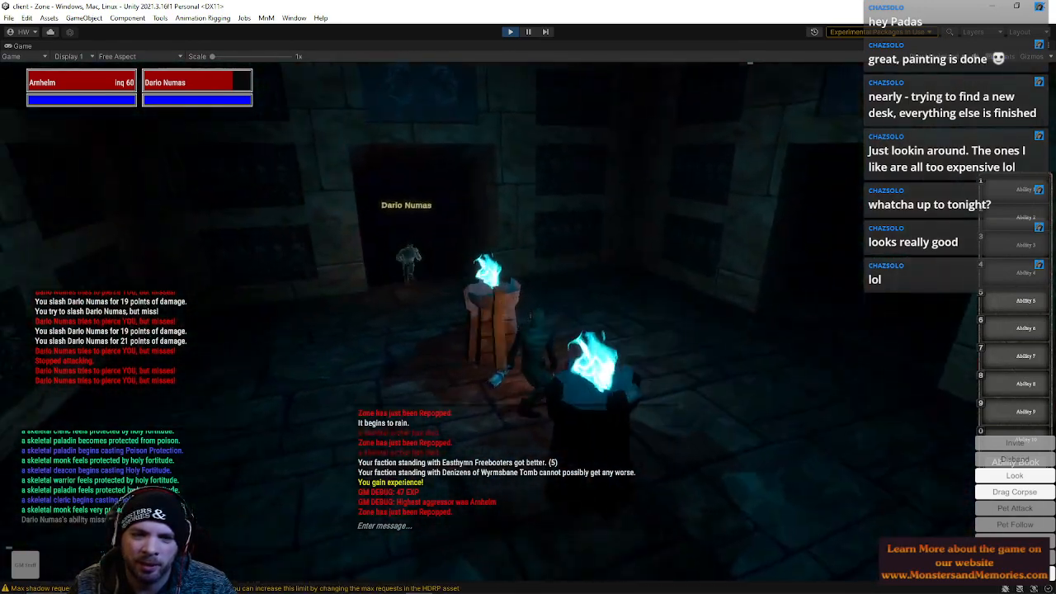
{"action": "key", "text": "w"}
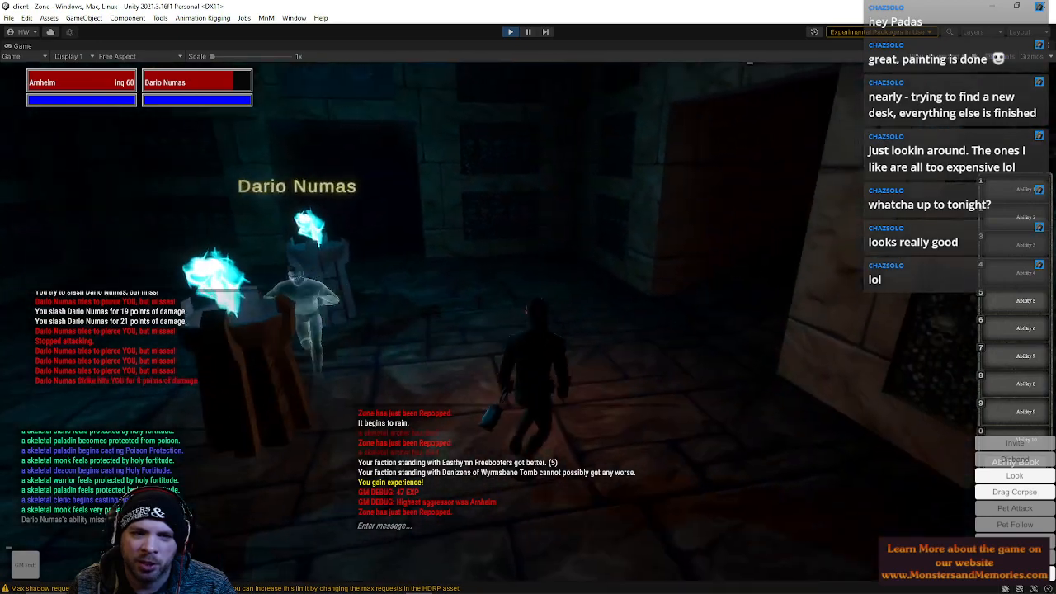
{"action": "key", "text": "w"}
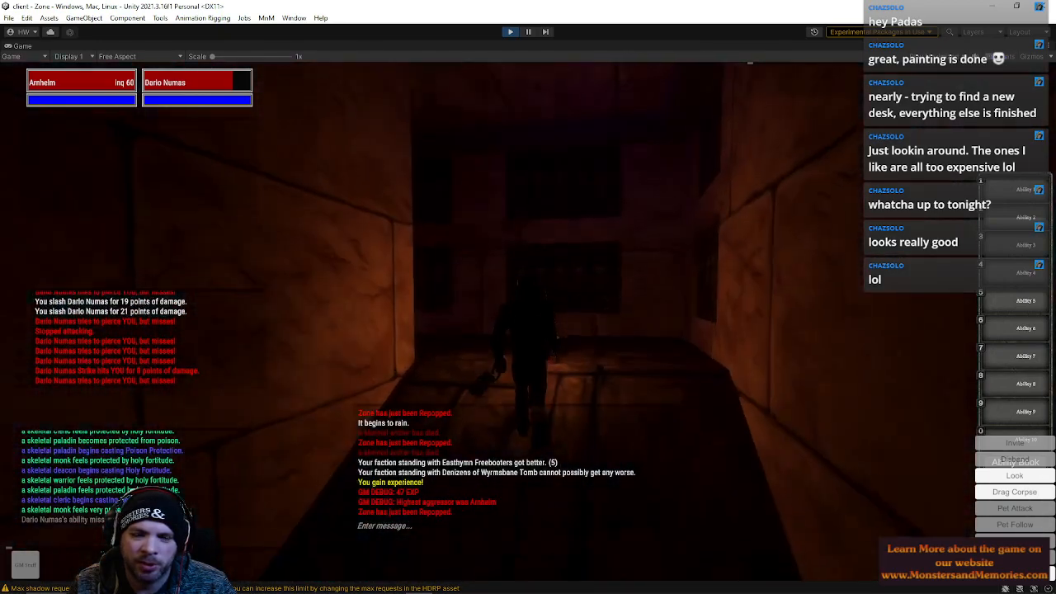
{"action": "key", "text": "w"}
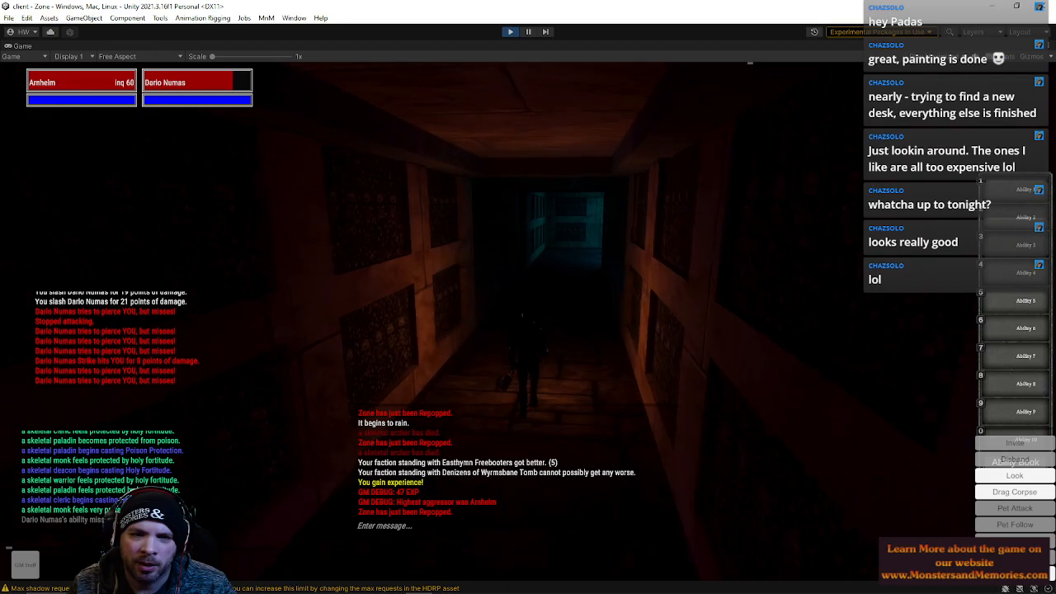
{"action": "key", "text": "w"}
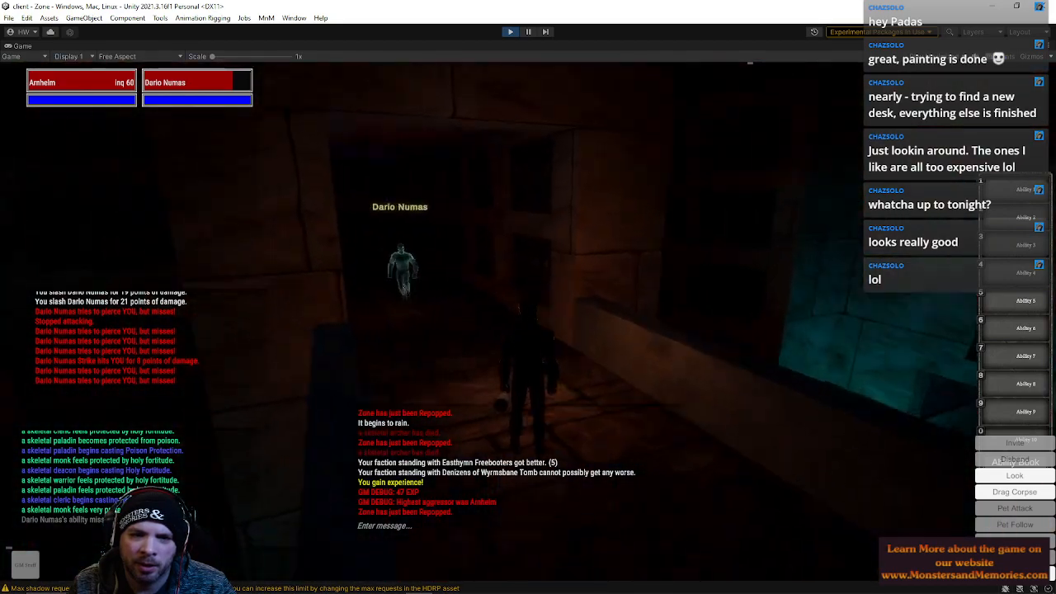
{"action": "key", "text": "w"}
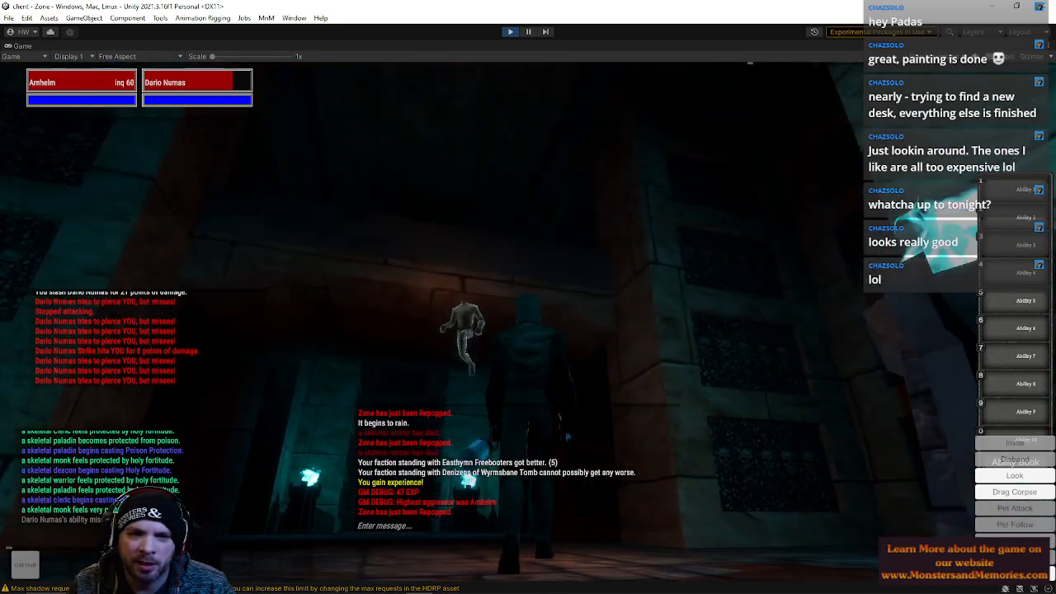
{"action": "key", "text": "w"}
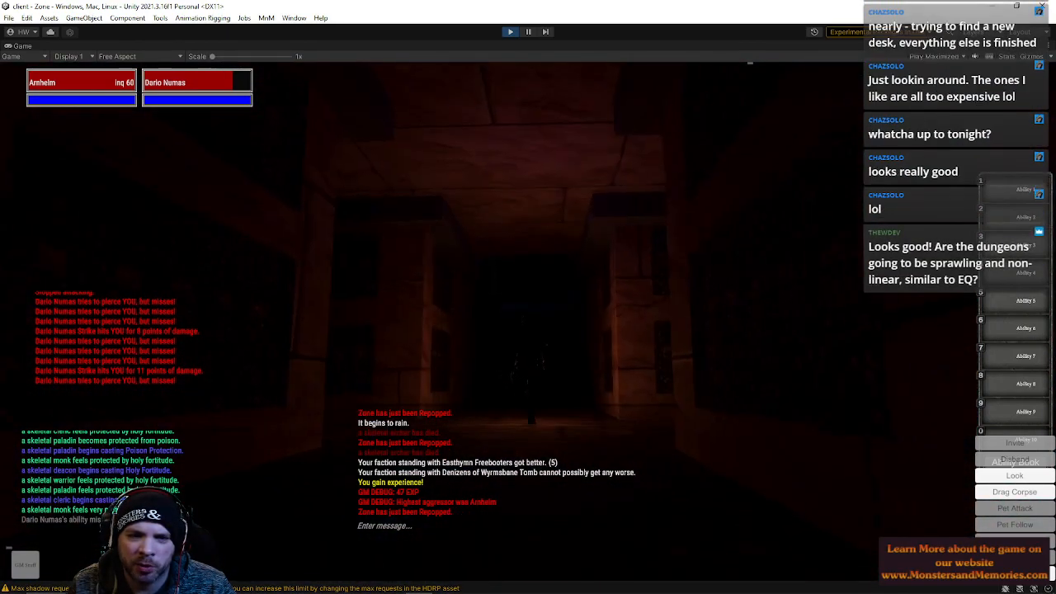
{"action": "key", "text": "w"}
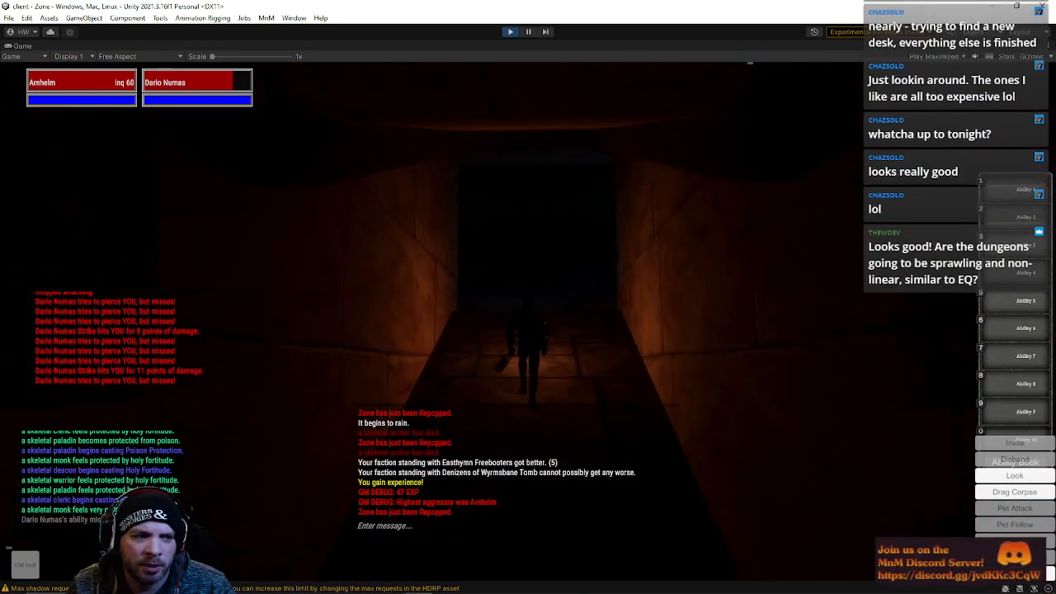
{"action": "key", "text": "w"}
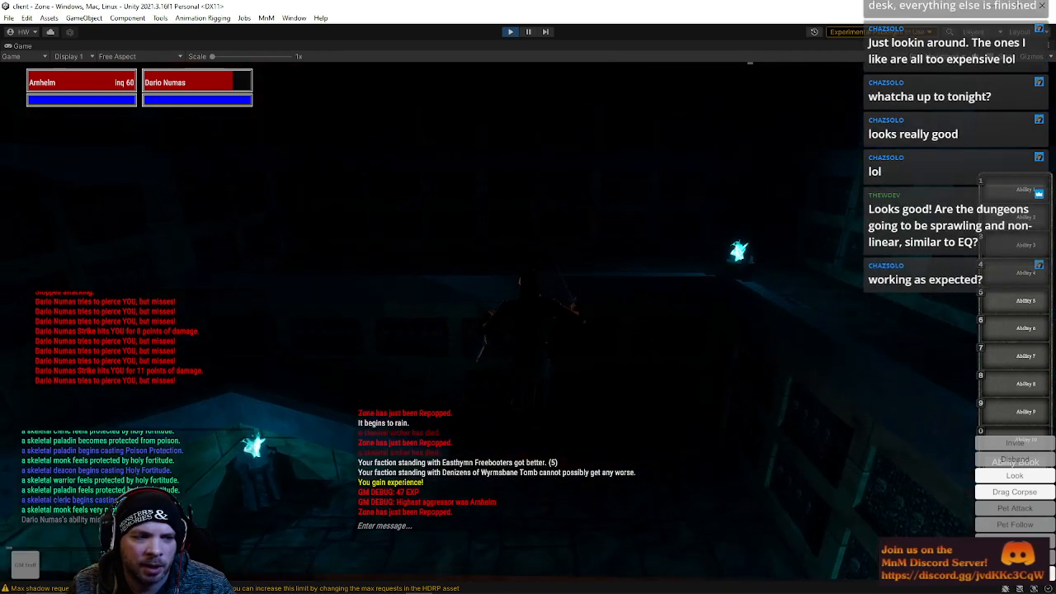
{"action": "key", "text": "w"}
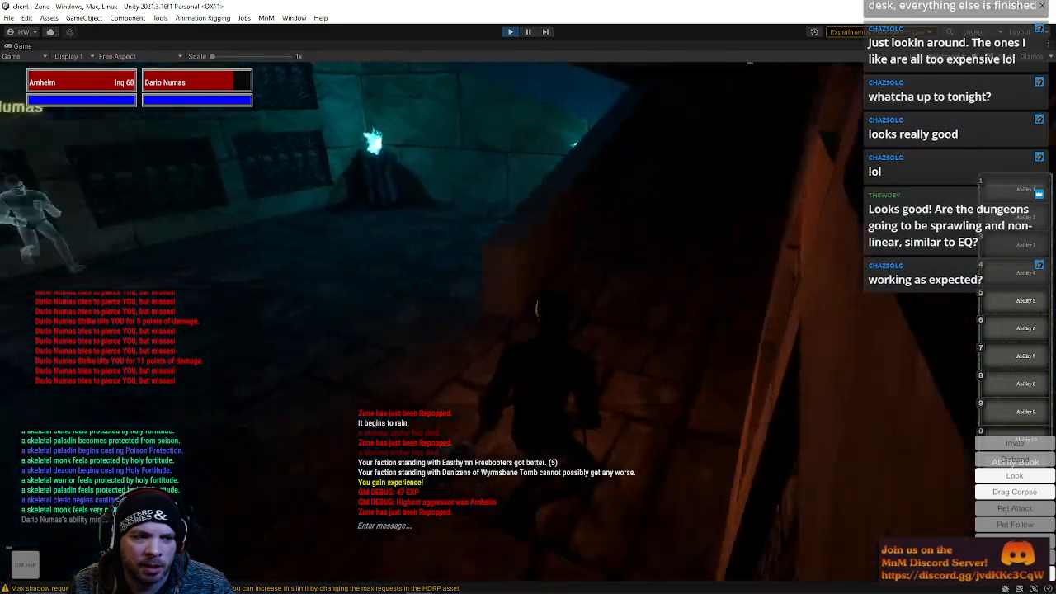
{"action": "key", "text": "w"}
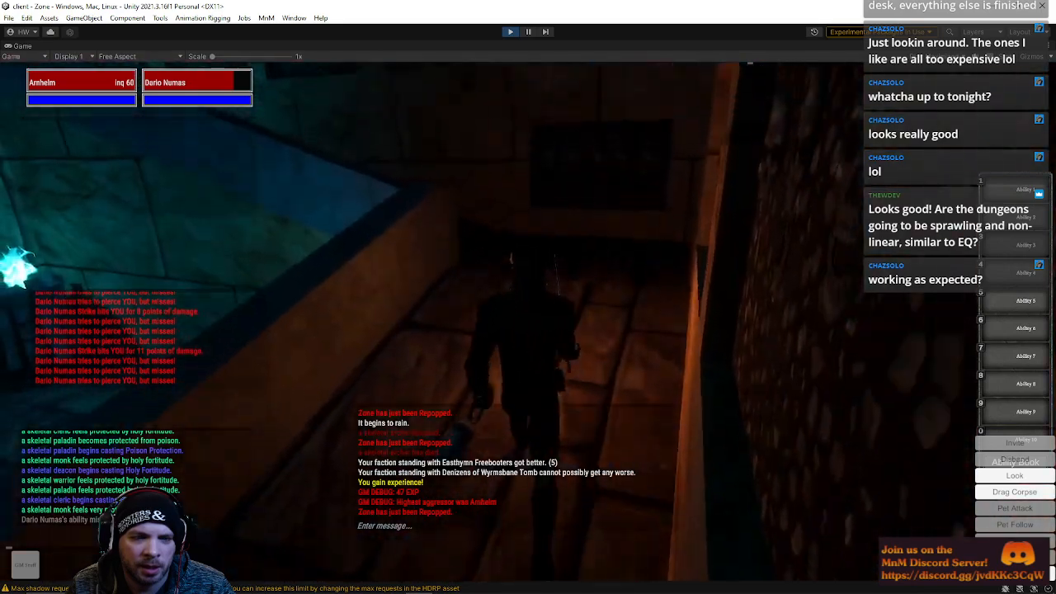
{"action": "key", "text": "w"}
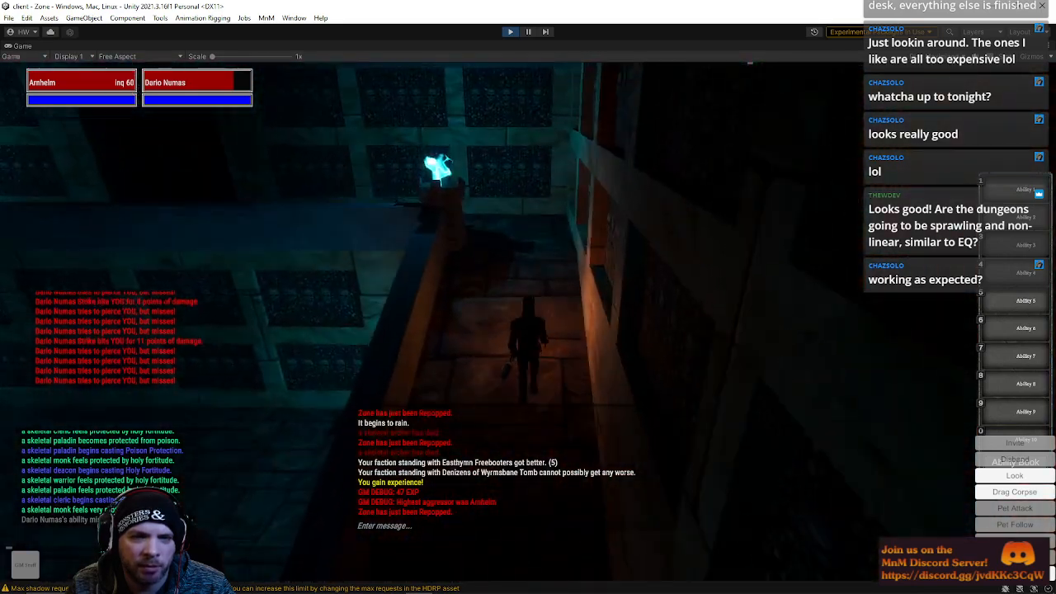
{"action": "key", "text": "w"}
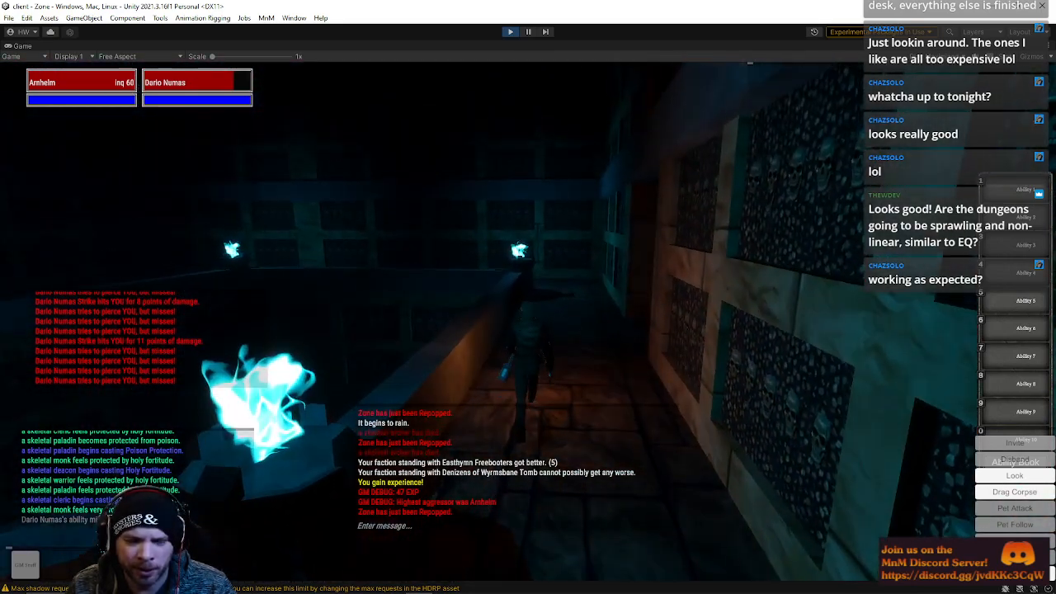
{"action": "key", "text": "w"}
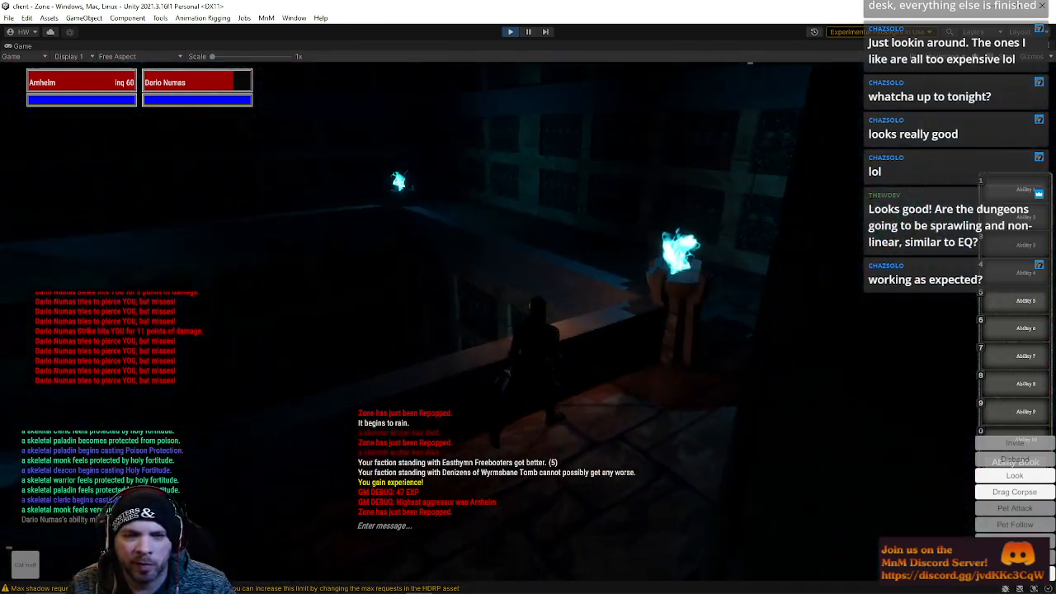
{"action": "key", "text": "w"}
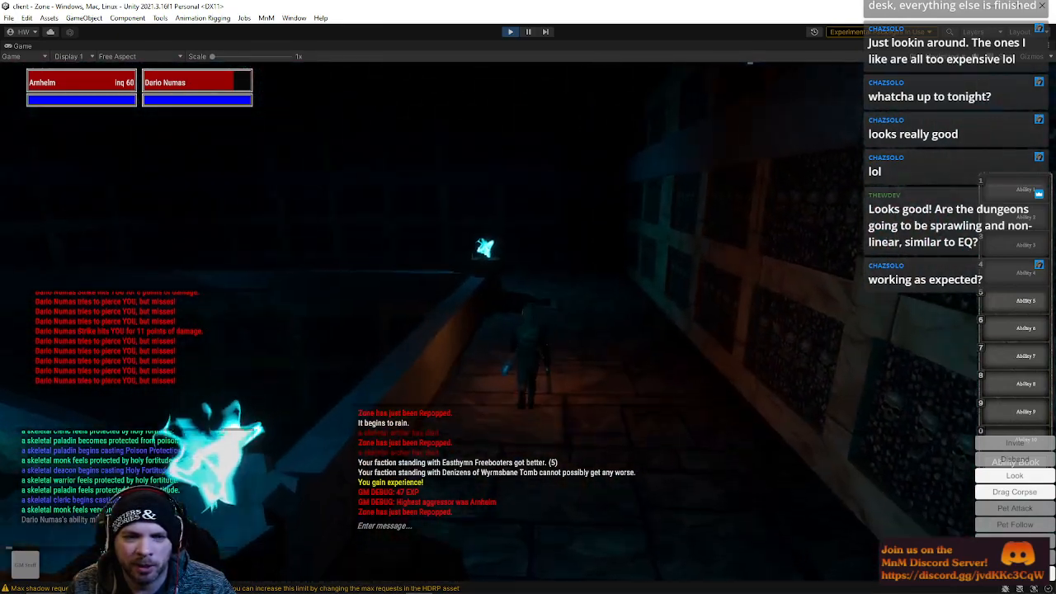
{"action": "key", "text": "w"}
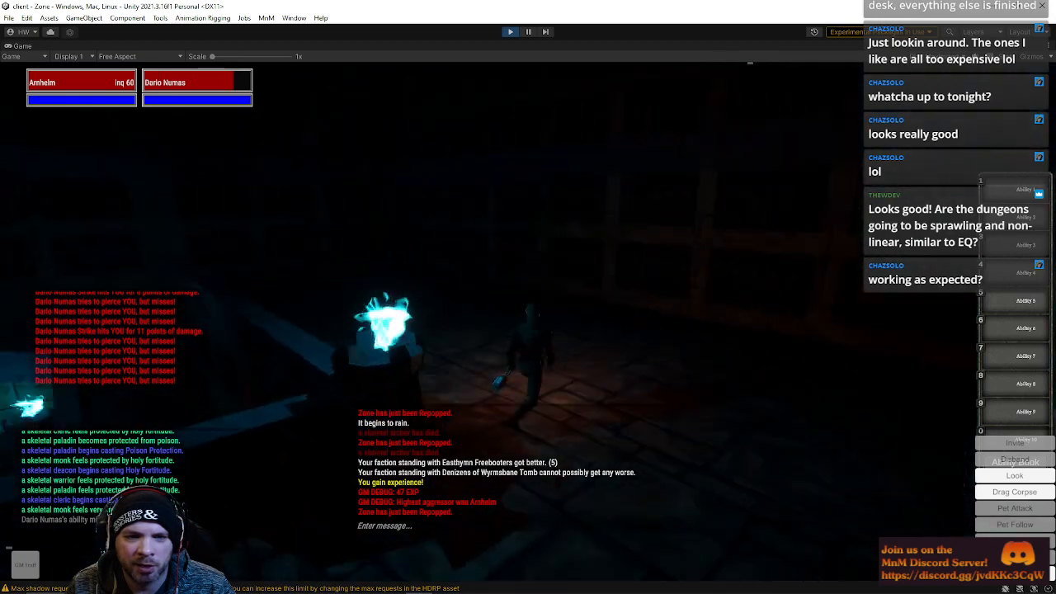
{"action": "key", "text": "w"}
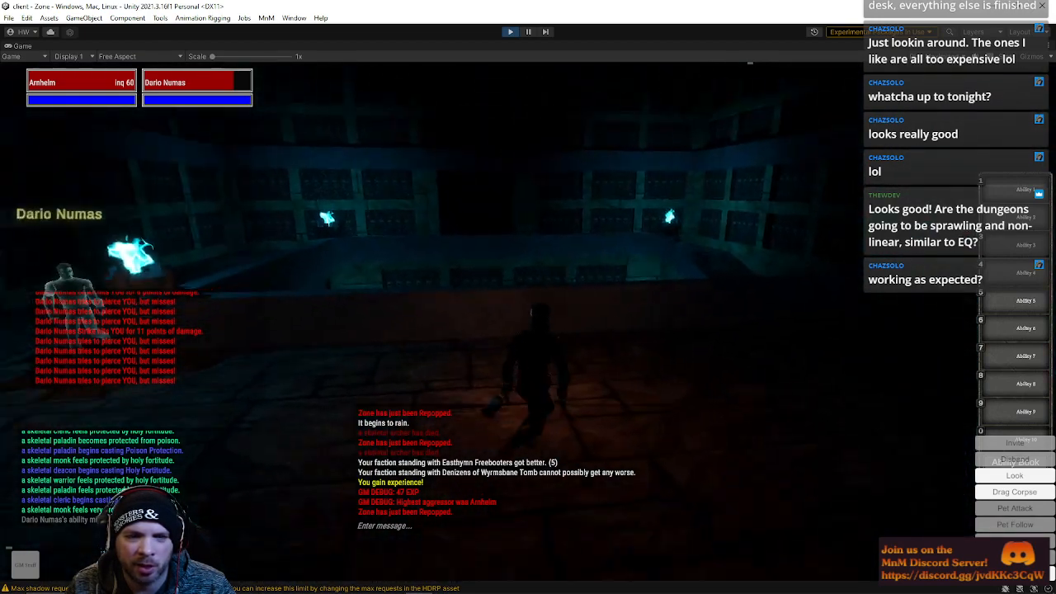
{"action": "key", "text": "w"}
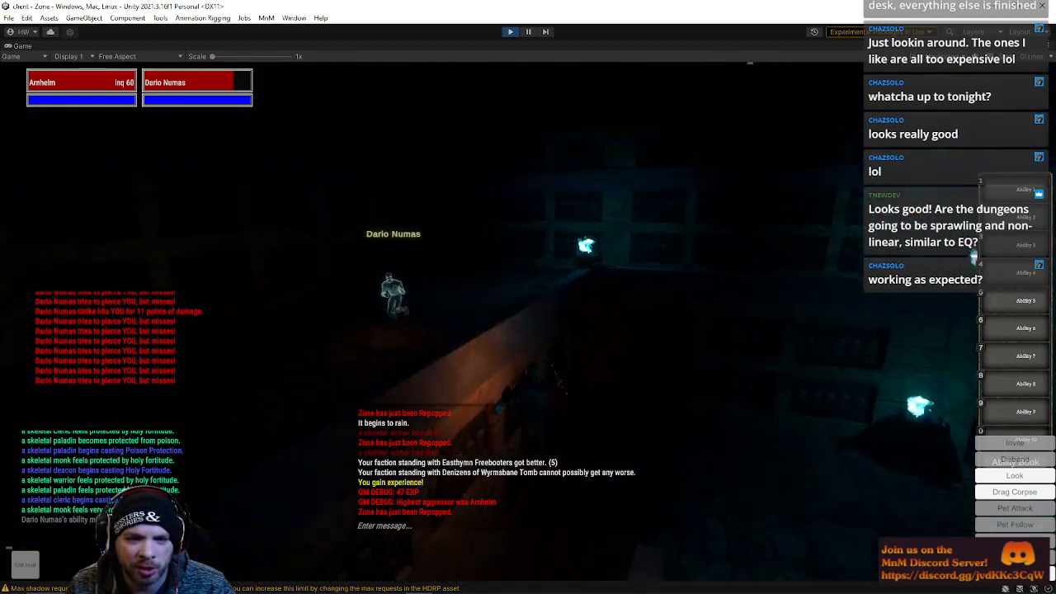
Turn toward Dario Numas and finish him off with the /kill command
{"action": "right_click_drag", "start_coordinate": [528, 297], "coordinate": [441, 379]}
{"action": "right_click_drag", "start_coordinate": [528, 297], "coordinate": [578, 298]}
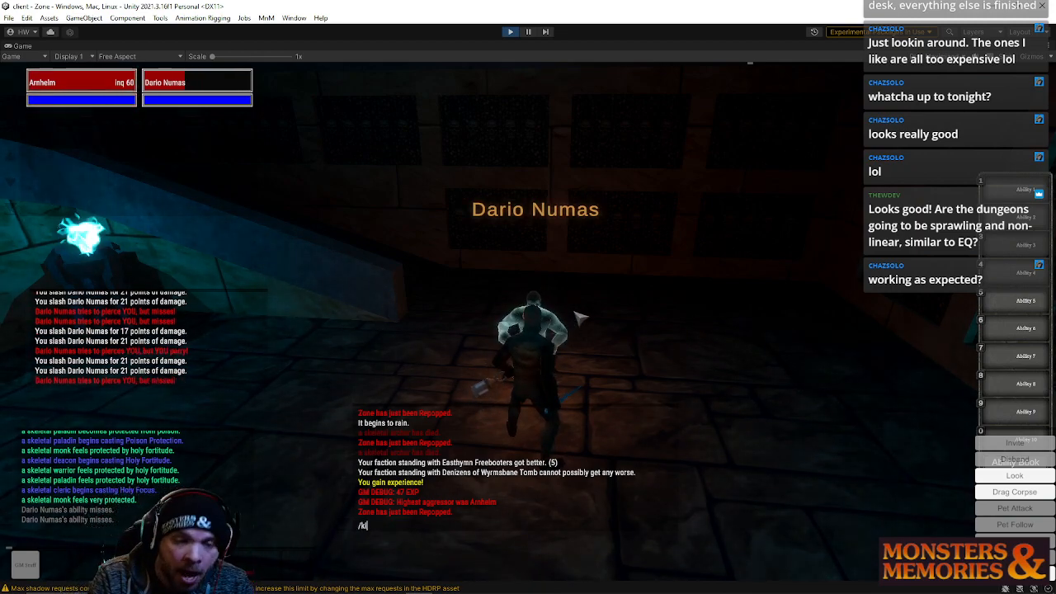
{"action": "type", "text": "ll"}
{"action": "key", "text": "Return"}
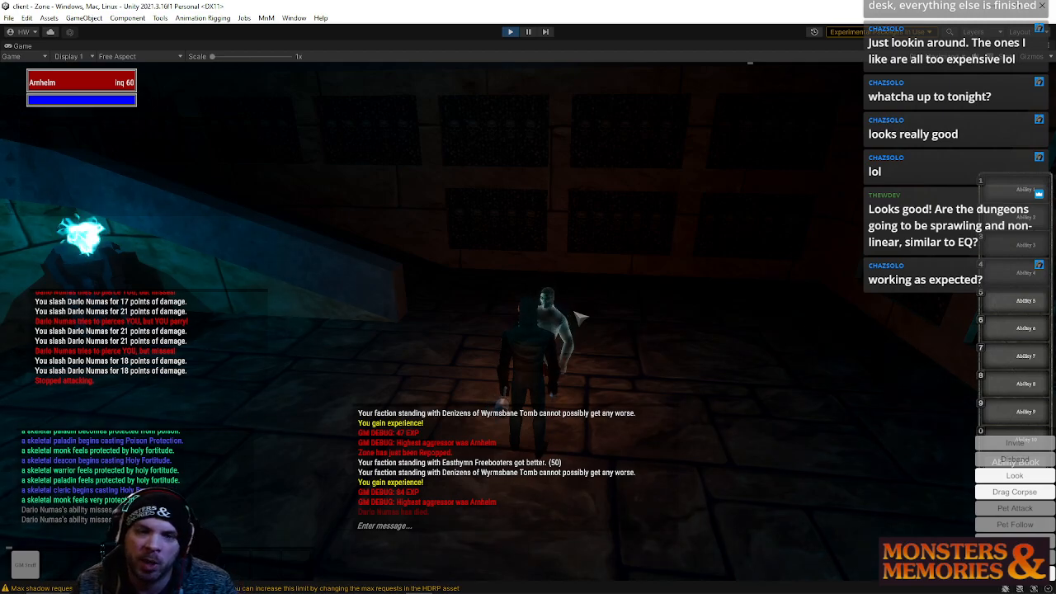
Walk into the torch-lit corridor, target a skeletal warrior and start attacking it
{"action": "right_click_drag", "start_coordinate": [635, 284], "coordinate": [450, 278]}
{"action": "key", "text": "w"}
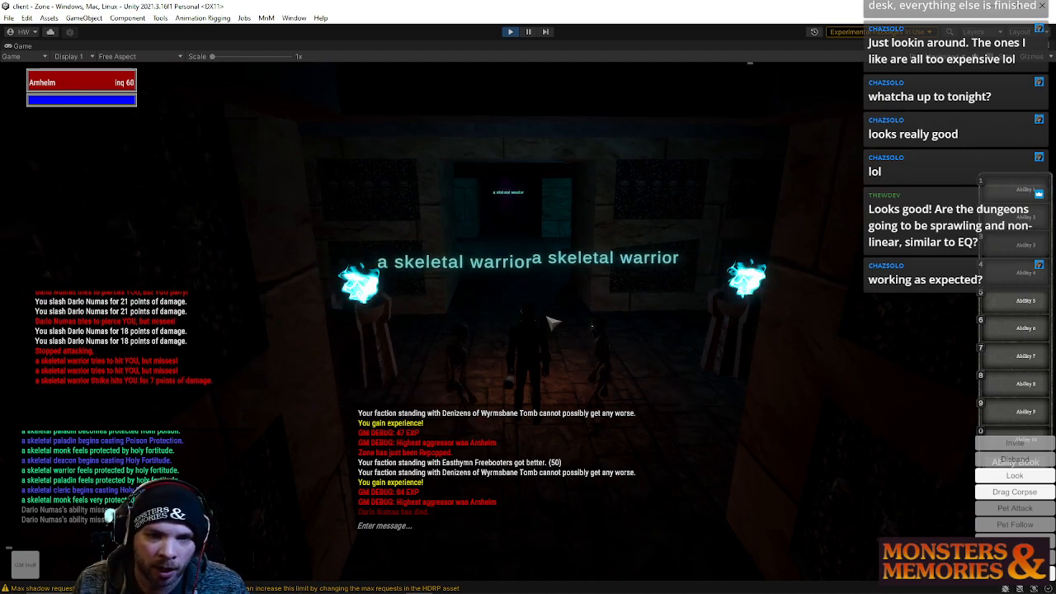
{"action": "key", "text": "s"}
{"action": "key", "text": "Tab"}
{"action": "key", "text": "q"}
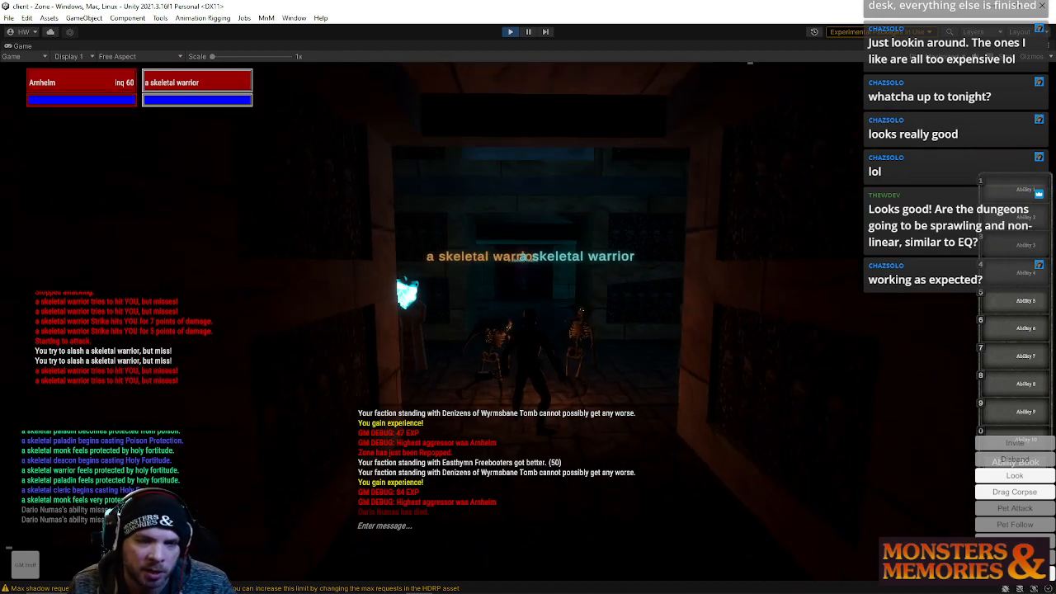
{"action": "mouse_move", "coordinate": [501, 332]}
{"action": "right_mouse_down"}
{"action": "mouse_move", "coordinate": [552, 333]}
{"action": "mouse_move", "coordinate": [504, 332]}
{"action": "right_mouse_up"}
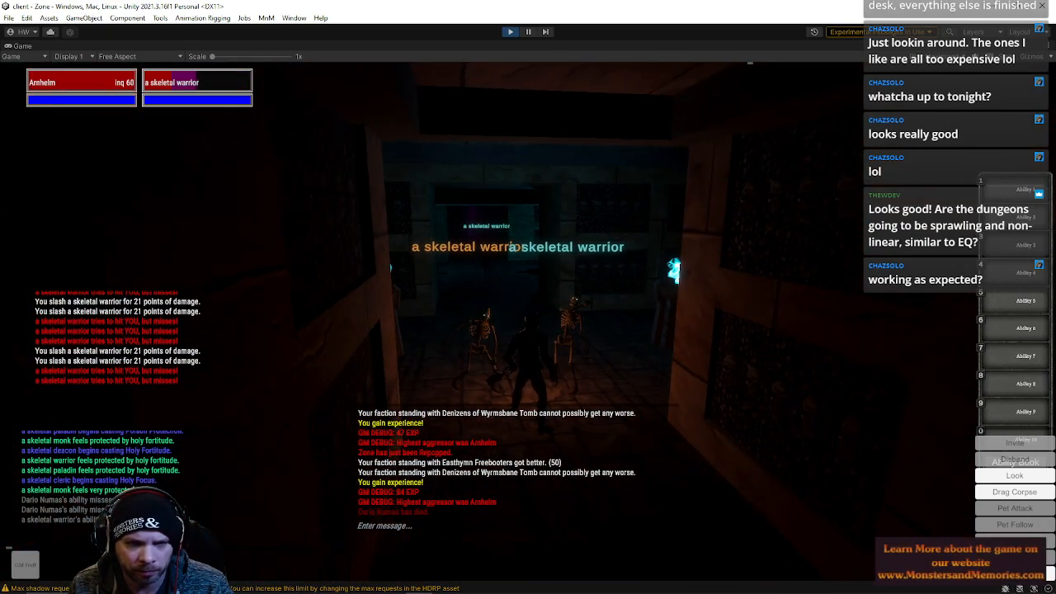
Back away from the skeletal warriors while fighting, then disable GM aggro with the /aggro command
{"action": "key", "text": "s"}
{"action": "key", "text": "s"}
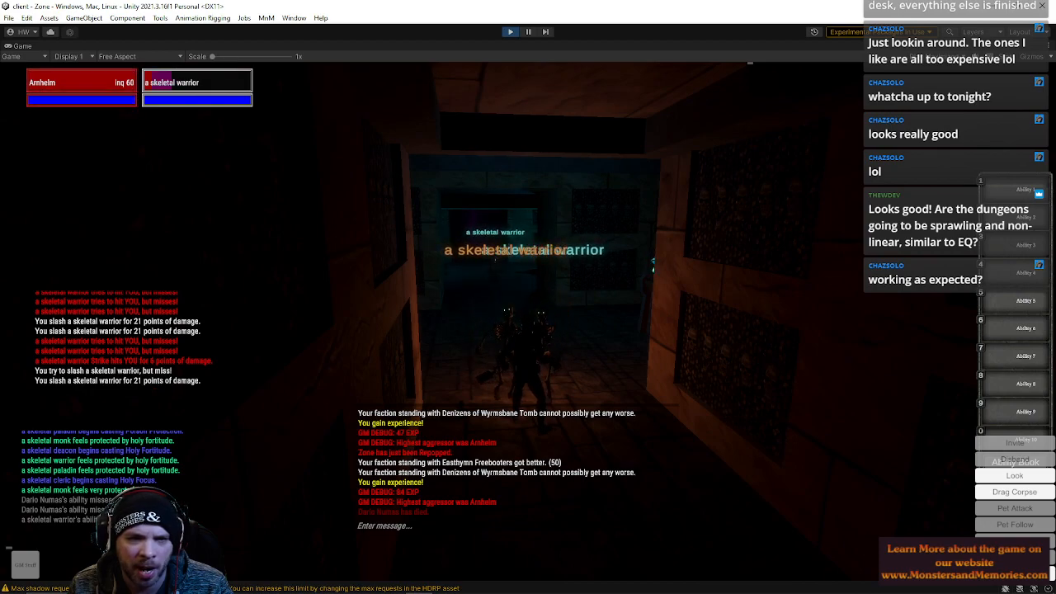
{"action": "right_click_drag", "start_coordinate": [528, 297], "coordinate": [528, 334]}
{"action": "key", "text": "Tab"}
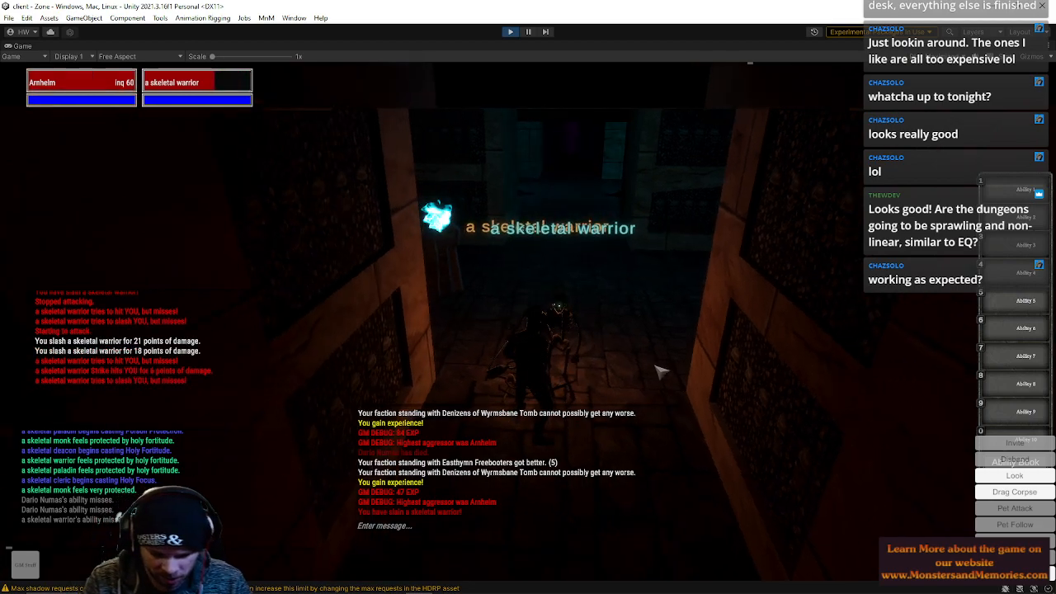
{"action": "type", "text": "/aggro"}
{"action": "key", "text": "Return"}
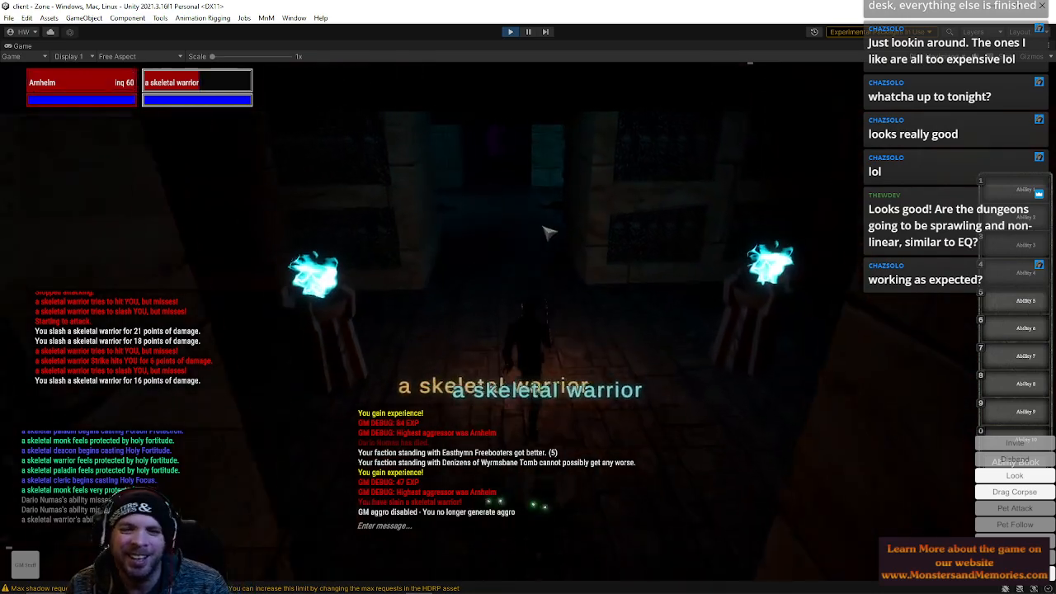
Walk away from the warriors through the dark corridors toward the skeletal paladin
{"action": "key", "text": "w"}
{"action": "right_click_drag", "start_coordinate": [552, 300], "coordinate": [661, 299]}
{"action": "key", "text": "q"}
{"action": "key", "text": "w"}
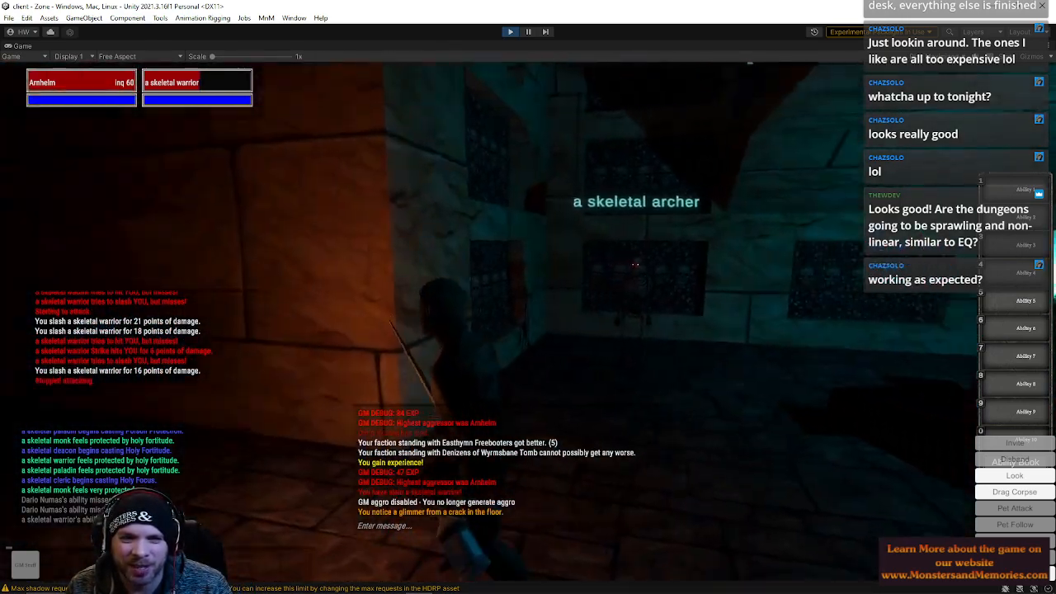
{"action": "key", "text": "w"}
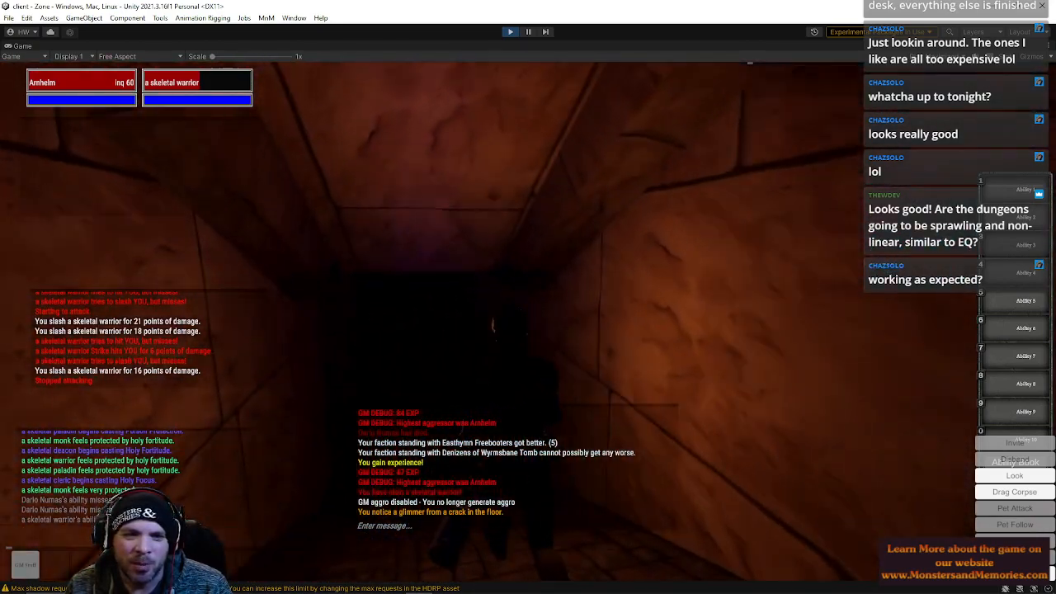
{"action": "key", "text": "w"}
{"action": "right_click_drag", "start_coordinate": [350, 348], "coordinate": [479, 347]}
{"action": "key", "text": "w"}
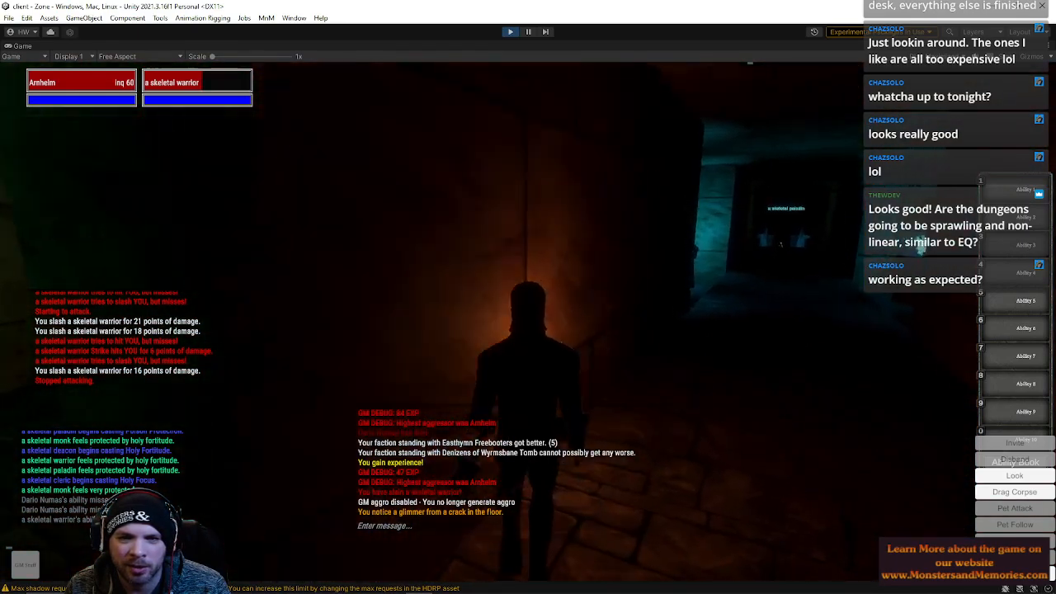
{"action": "key", "text": "w"}
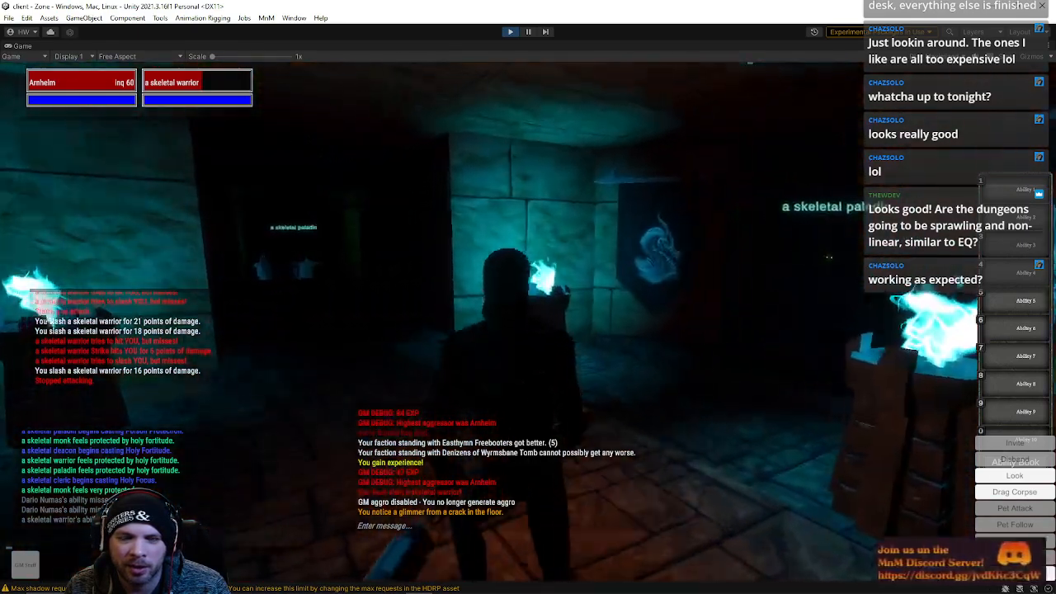
{"action": "key", "text": "w"}
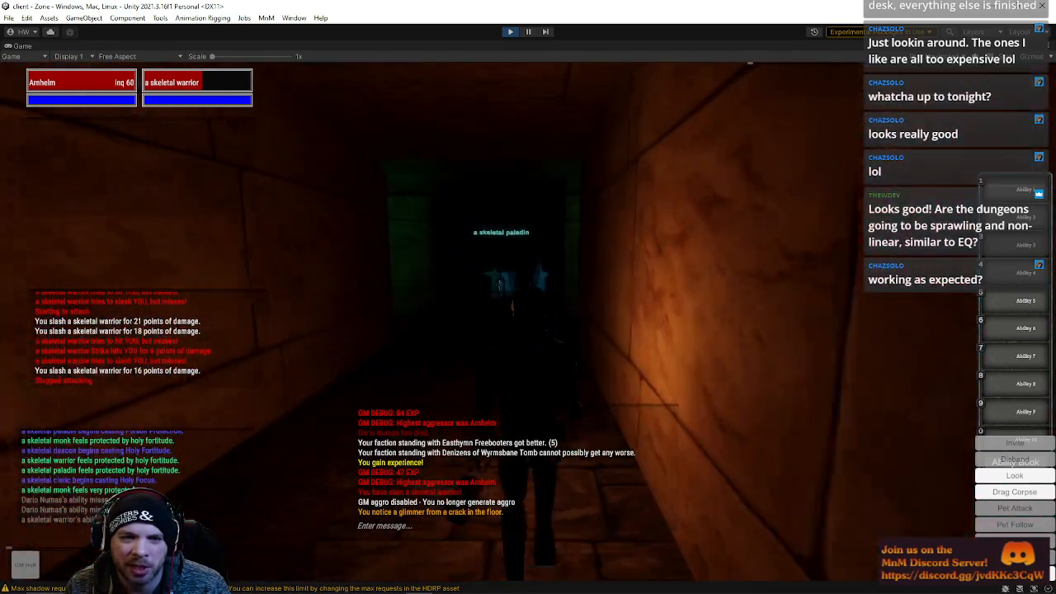
{"action": "key", "text": "w"}
Continue past the skeletal paladin into the chamber holding High Marshal Fionna and the Wyrmsbane crusaders
{"action": "right_click_drag", "start_coordinate": [594, 311], "coordinate": [204, 313]}
{"action": "key", "text": "w"}
{"action": "key", "text": "w"}
{"action": "key", "text": "w"}
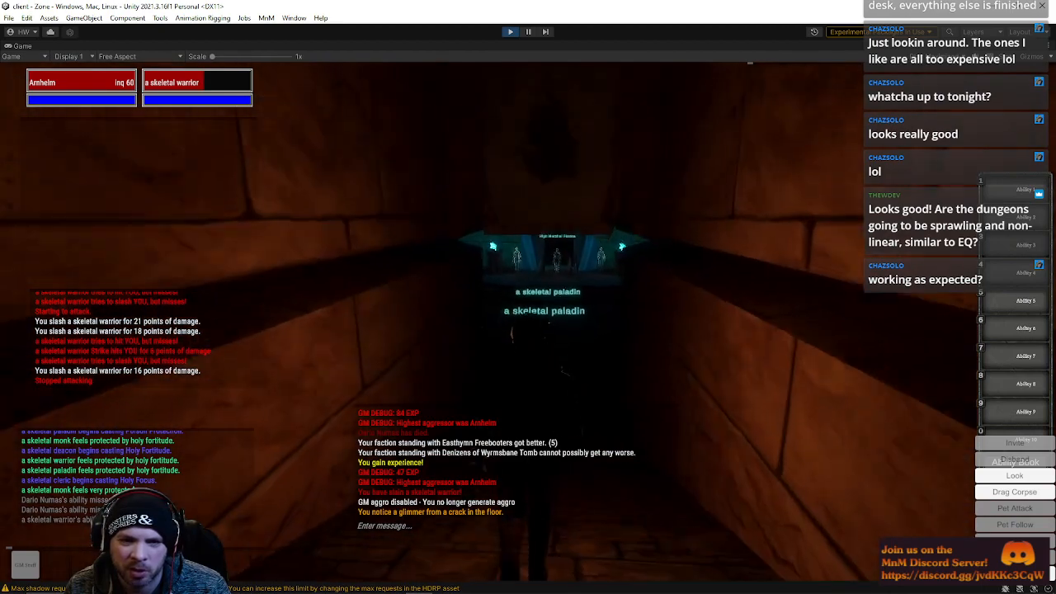
{"action": "key", "text": "w"}
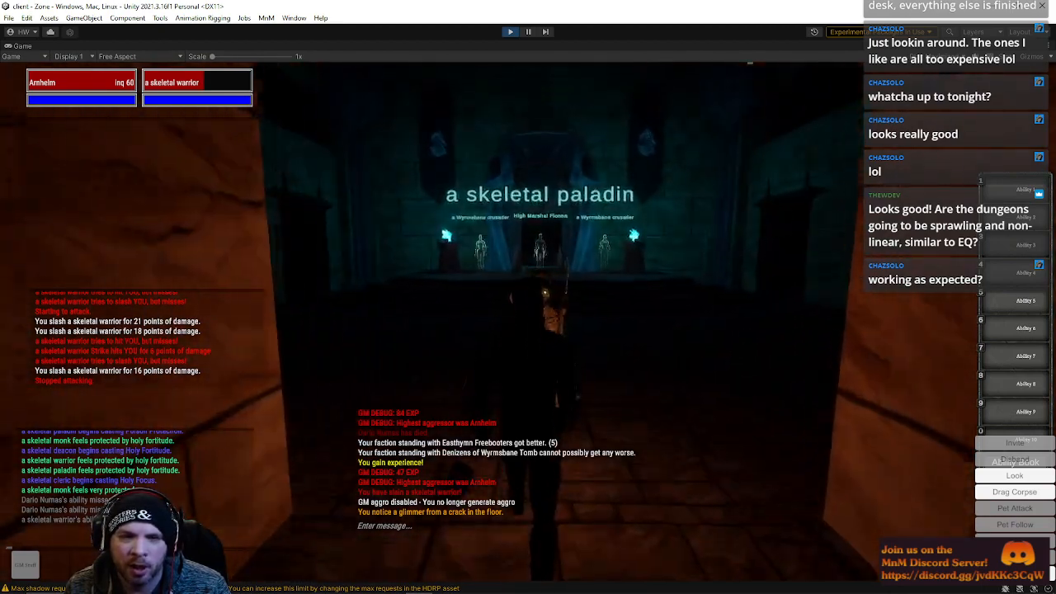
{"action": "key", "text": "w"}
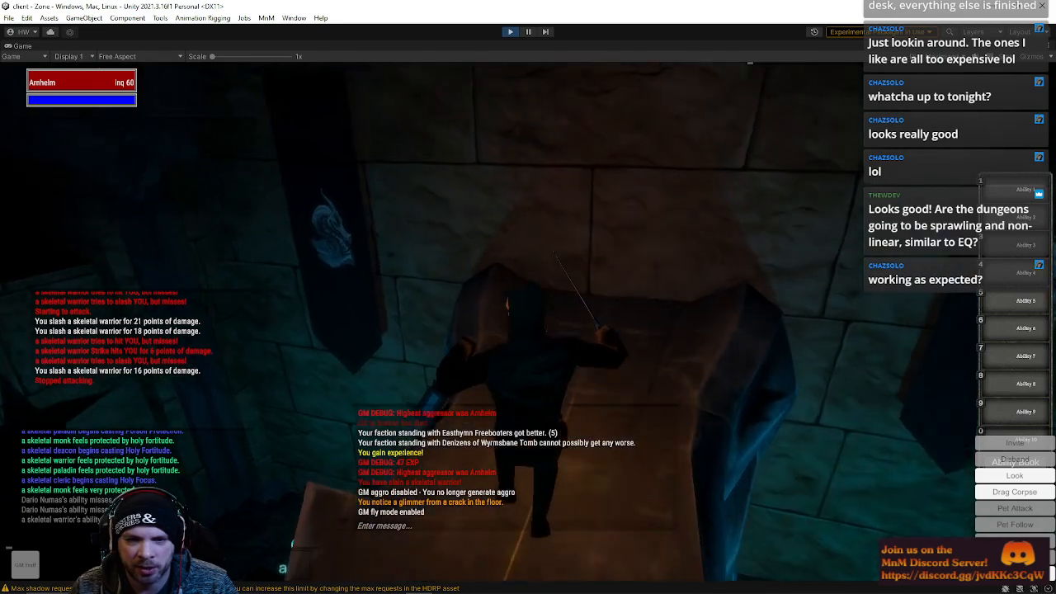
{"action": "key", "text": "w"}
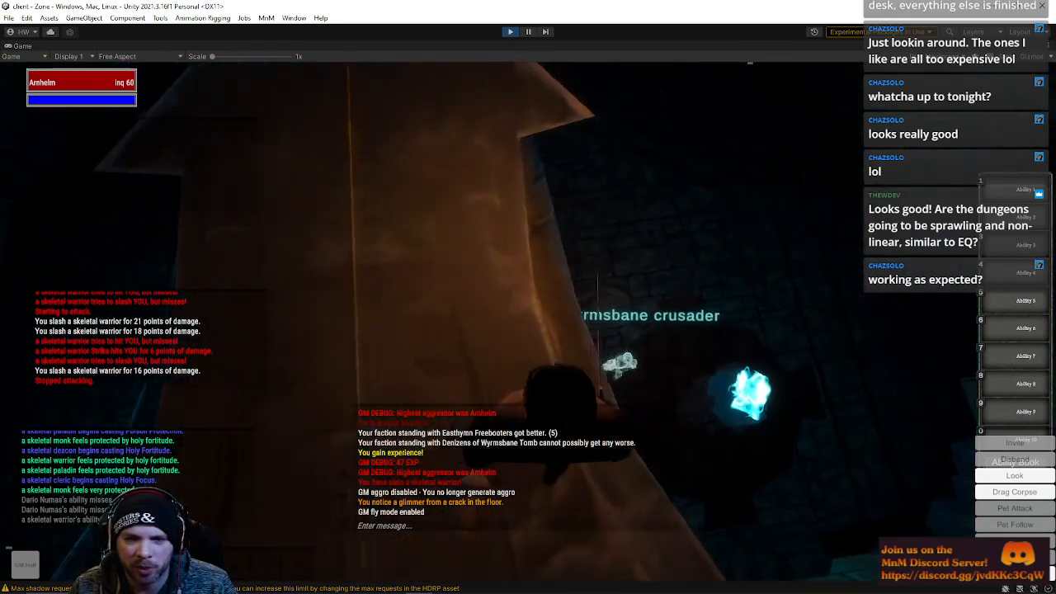
{"action": "key", "text": "w"}
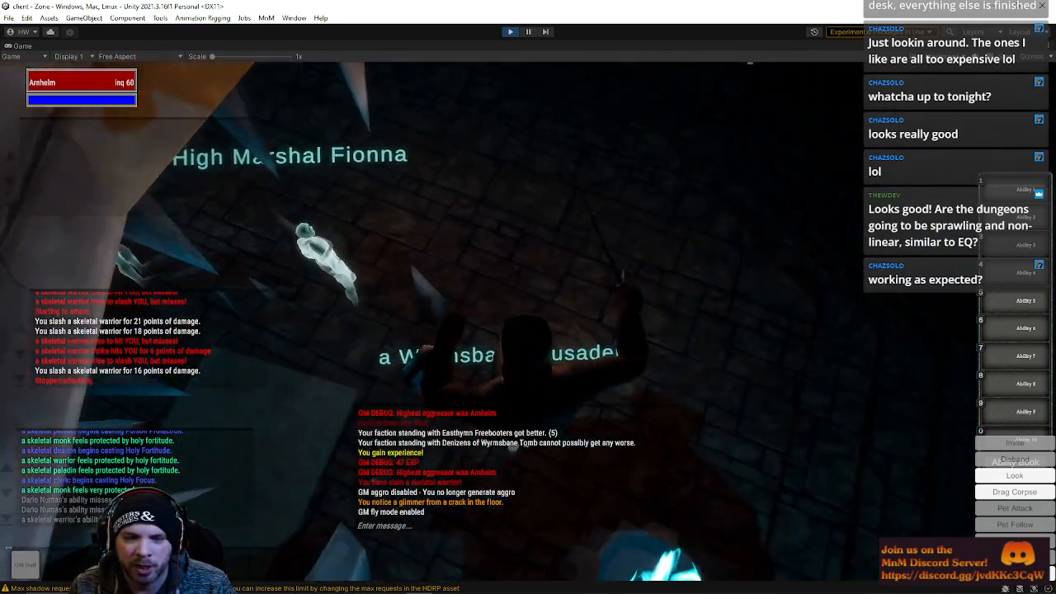
{"action": "key", "text": "w"}
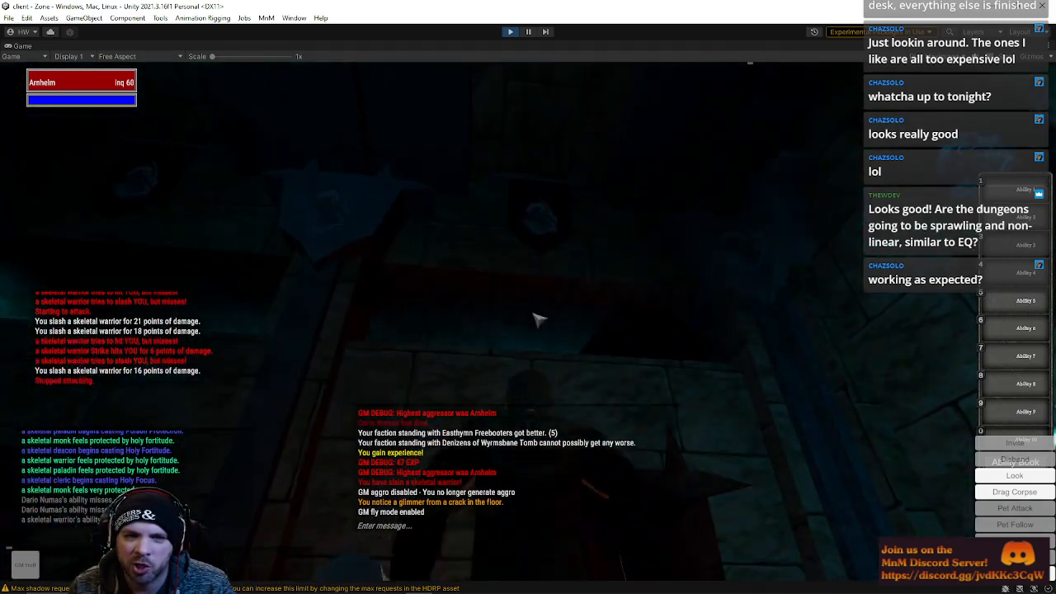
{"action": "key", "text": "w"}
Target High Marshal Fionna among the crusaders and start attacking her
{"action": "left_click", "coordinate": [538, 301]}
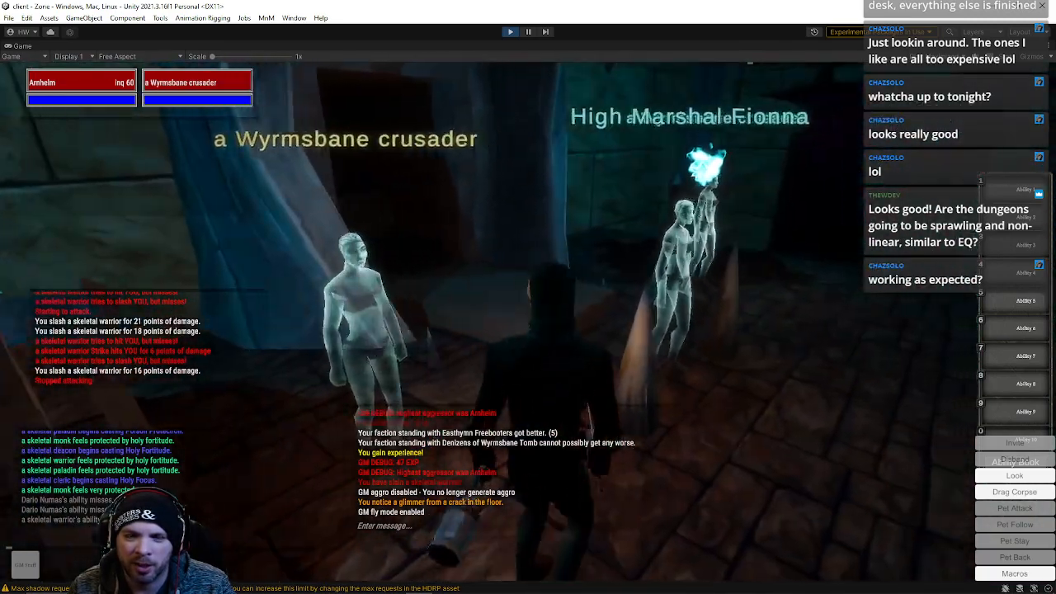
{"action": "key", "text": "w"}
{"action": "key", "text": "Tab"}
{"action": "key", "text": "q"}
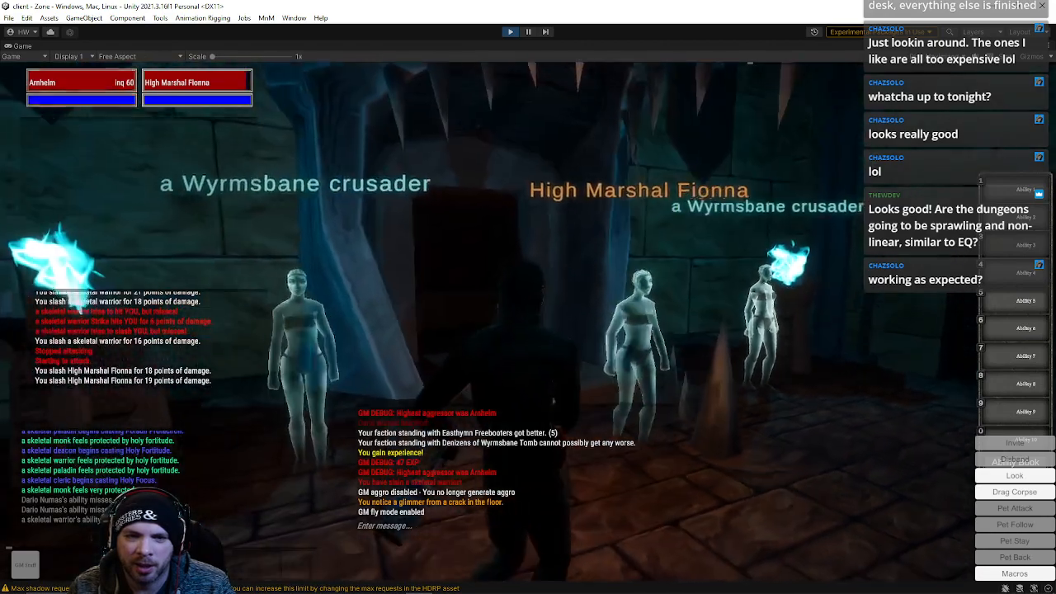
Circle around the chamber and return to High Marshal Fionna, resuming the attack on her
{"action": "key", "text": "w"}
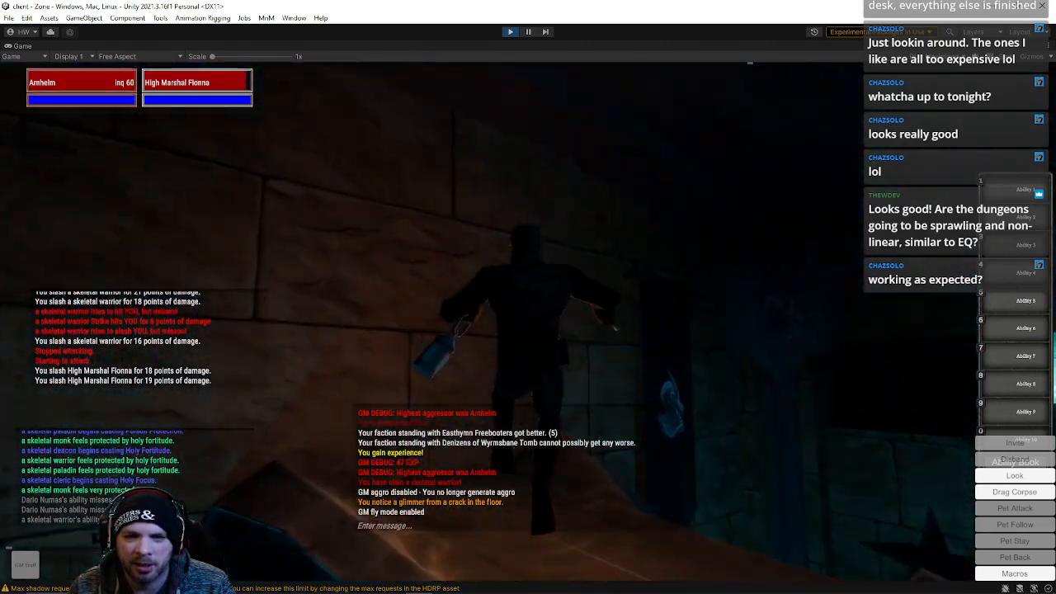
{"action": "key", "text": "w"}
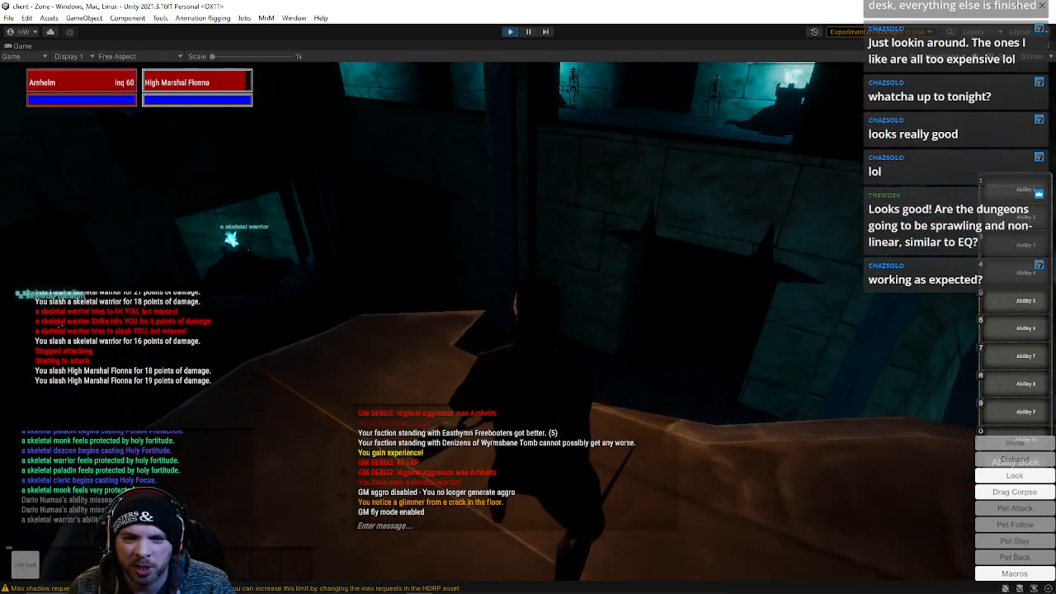
{"action": "key", "text": "w"}
{"action": "right_click_drag", "start_coordinate": [819, 149], "coordinate": [689, 235]}
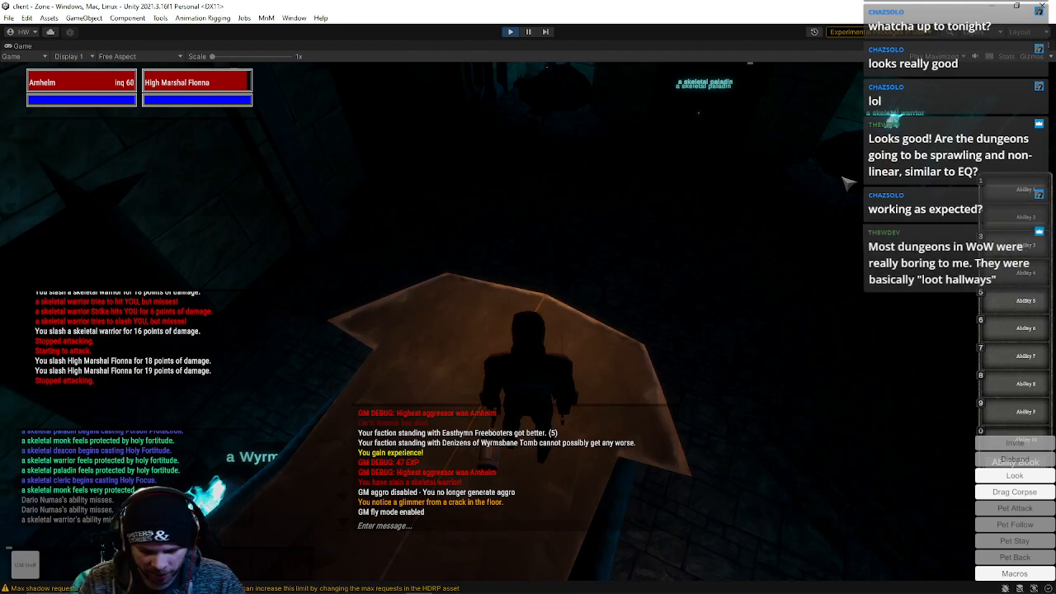
{"action": "key", "text": "w"}
{"action": "right_click_drag", "start_coordinate": [848, 183], "coordinate": [685, 124]}
{"action": "key", "text": "w"}
{"action": "key", "text": "q"}
{"action": "key", "text": "space"}
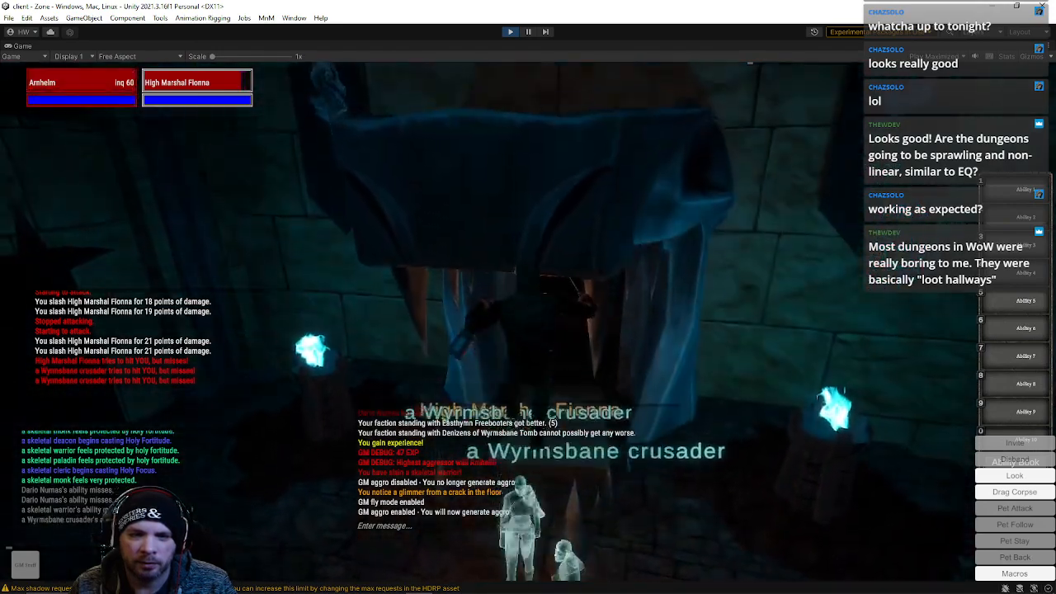
{"action": "right_click_drag", "start_coordinate": [524, 299], "coordinate": [635, 268]}
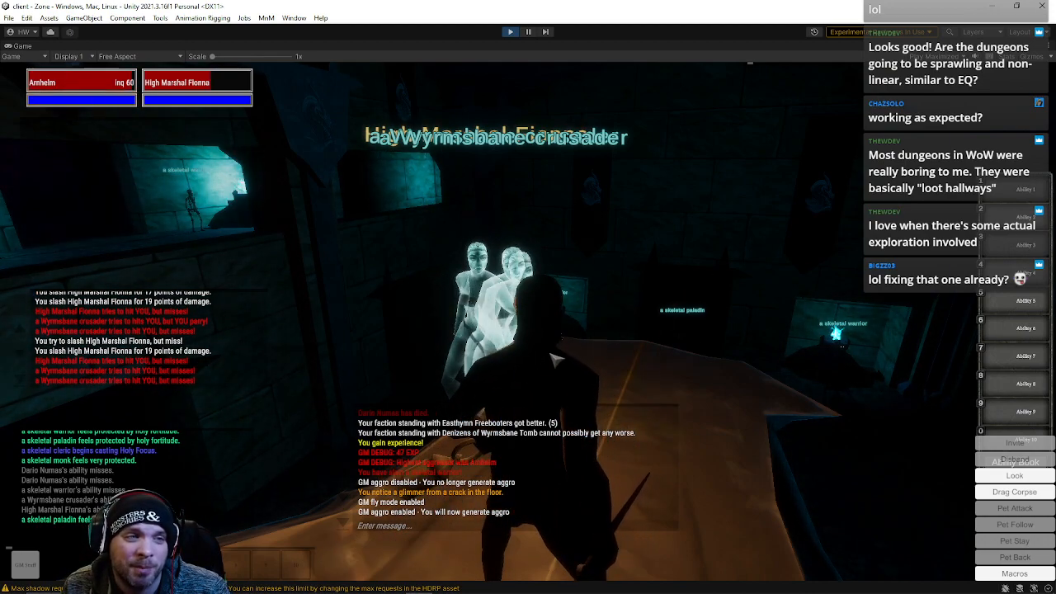
Disable GM aggro again with the /aggro command while the crusaders fight back
{"action": "type", "text": "/"}
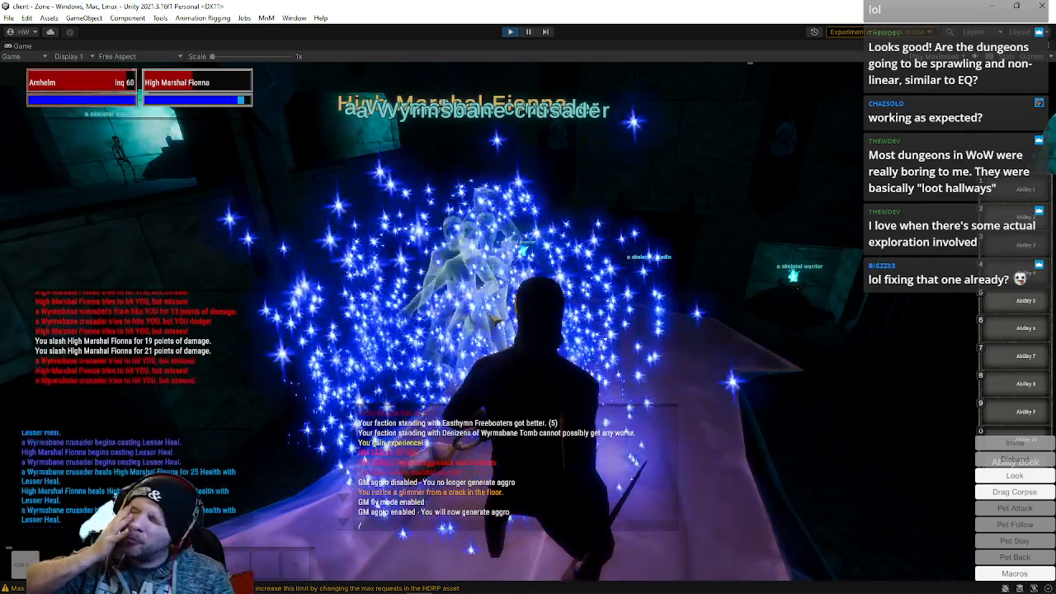
{"action": "key", "text": "q"}
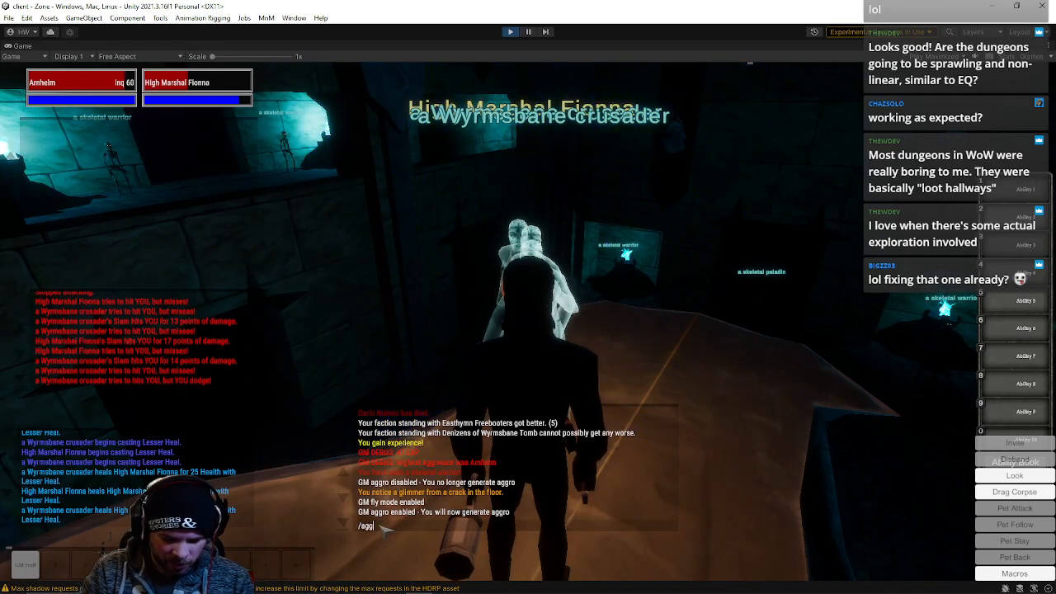
{"action": "key", "text": "w"}
{"action": "right_click_drag", "start_coordinate": [533, 460], "coordinate": [594, 336]}
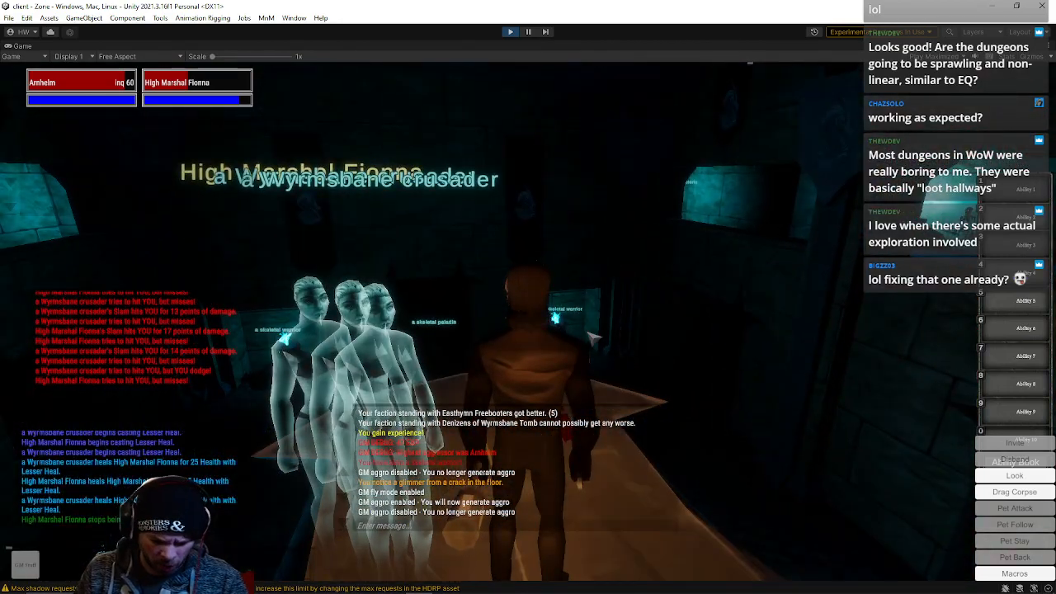
Walk away from Fionna down the corridor toward the skeletal paladin's chamber
{"action": "key", "text": "w"}
{"action": "key", "text": "w"}
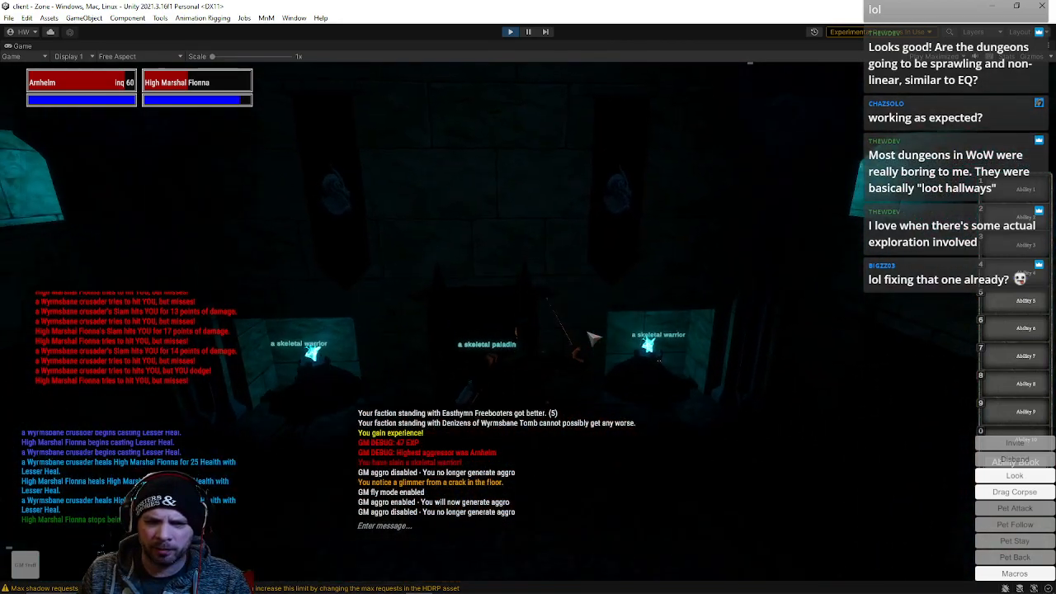
{"action": "key", "text": "w"}
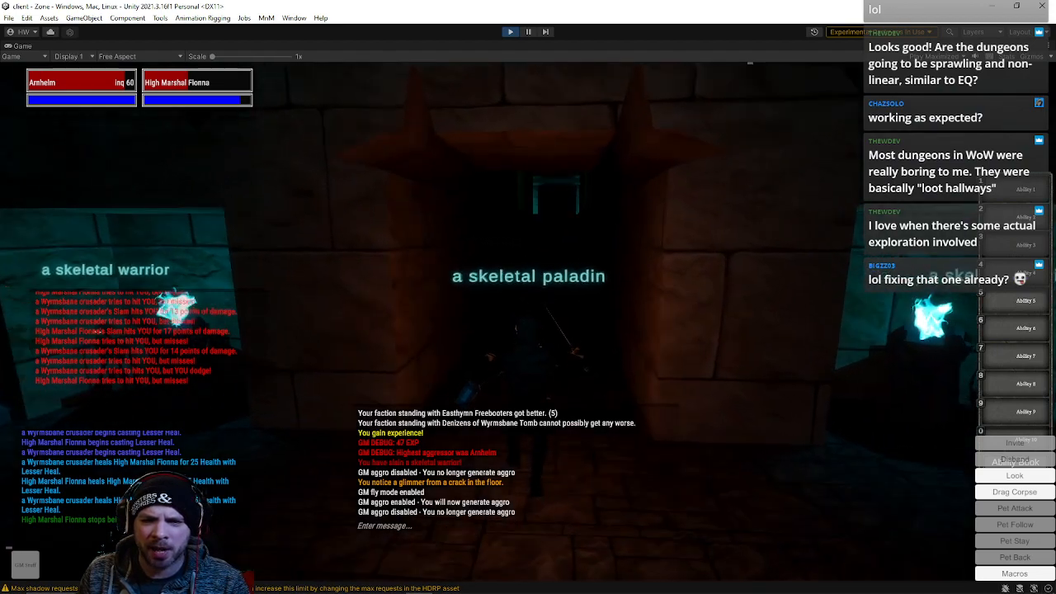
{"action": "key", "text": "w"}
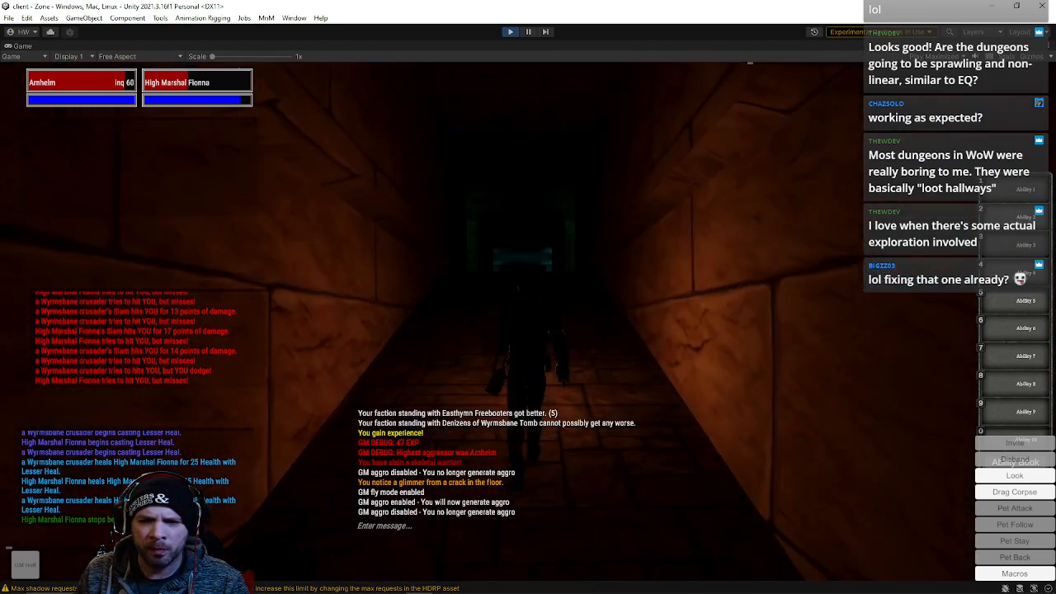
{"action": "key", "text": "w"}
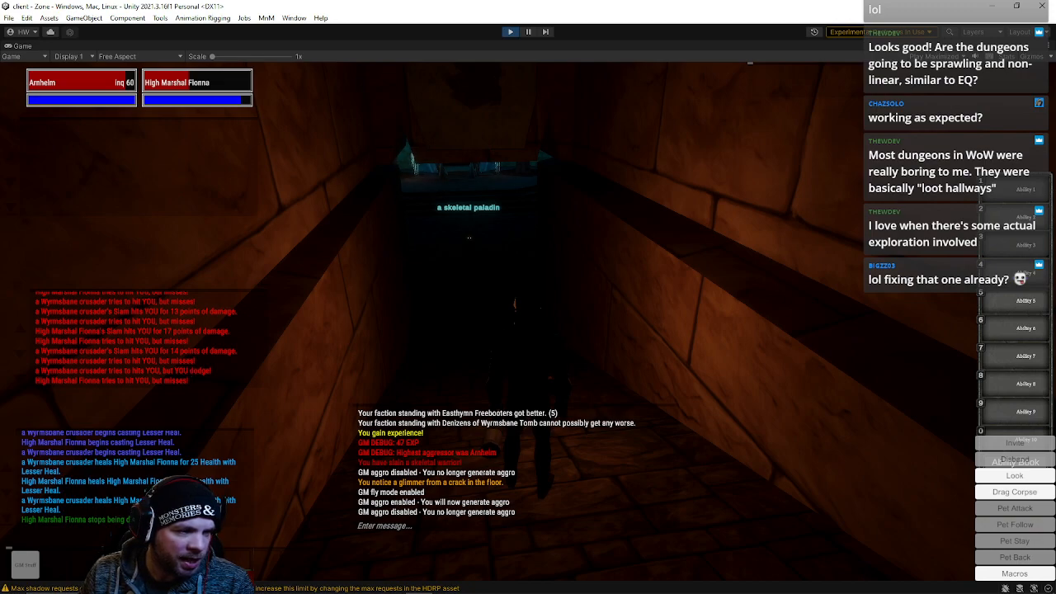
{"action": "key", "text": "w"}
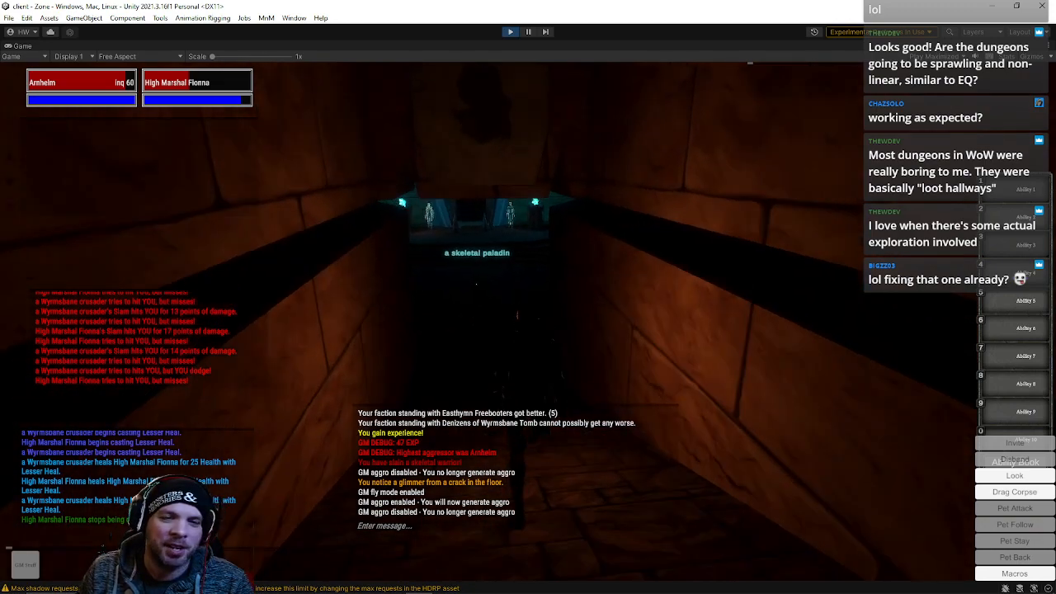
{"action": "key", "text": "w"}
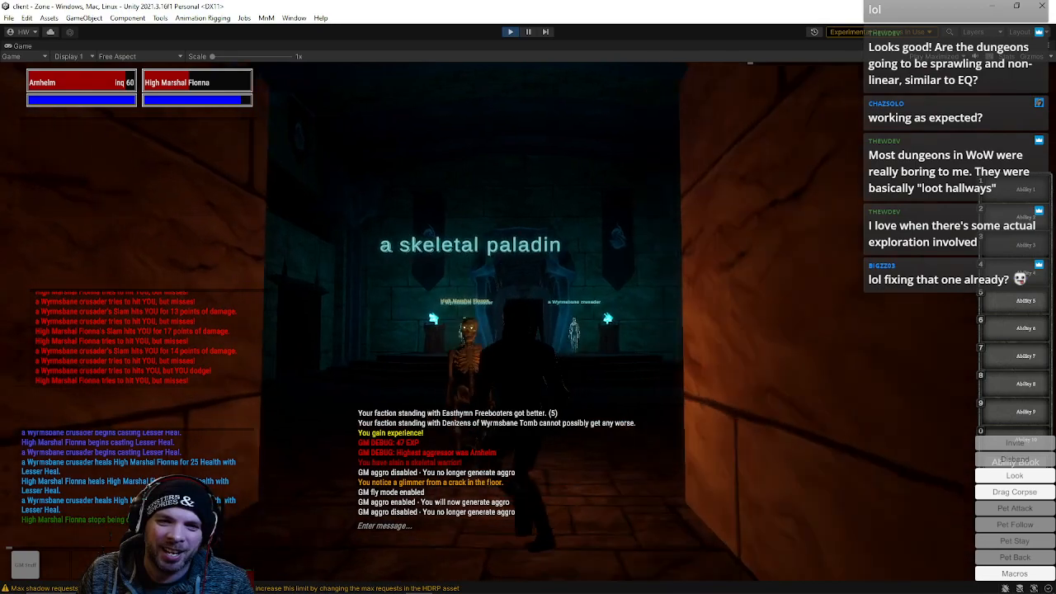
Back the character away from the skeletal paladin down the corridor
{"action": "key", "text": "s"}
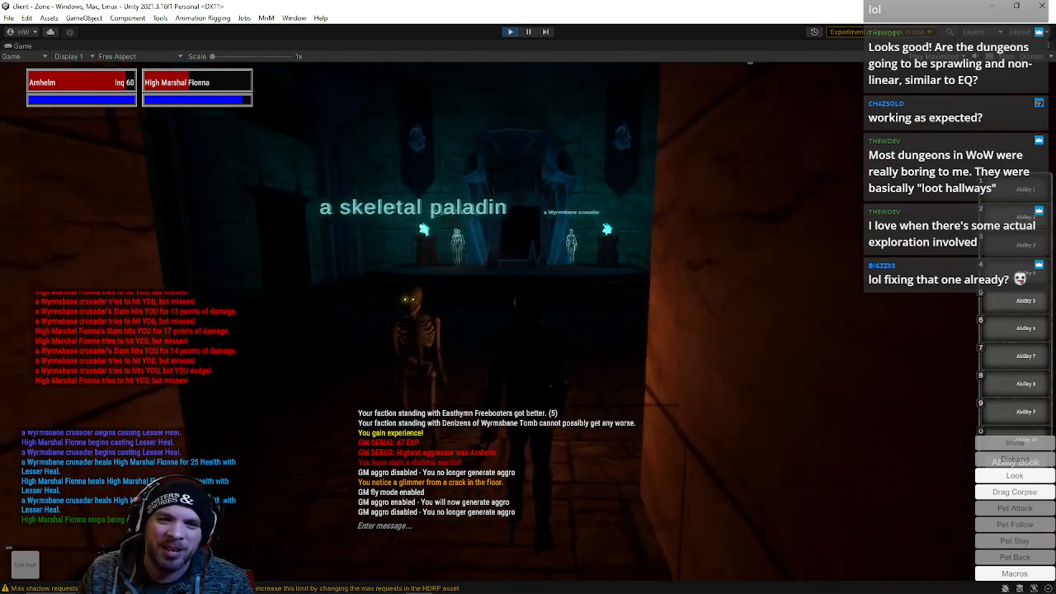
{"action": "key", "text": "s"}
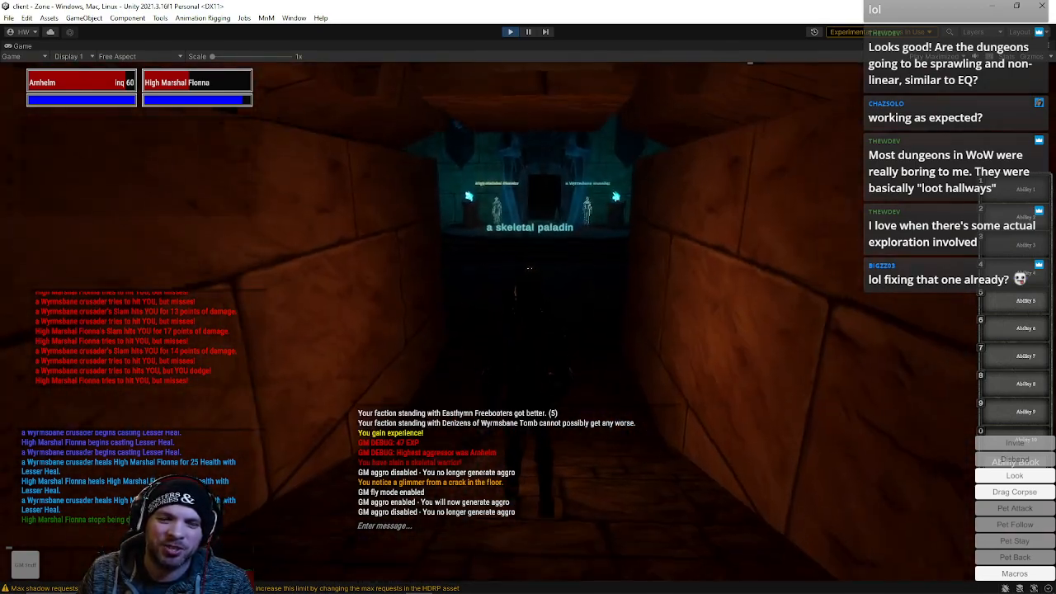
{"action": "key", "text": "a"}
{"action": "key", "text": "a"}
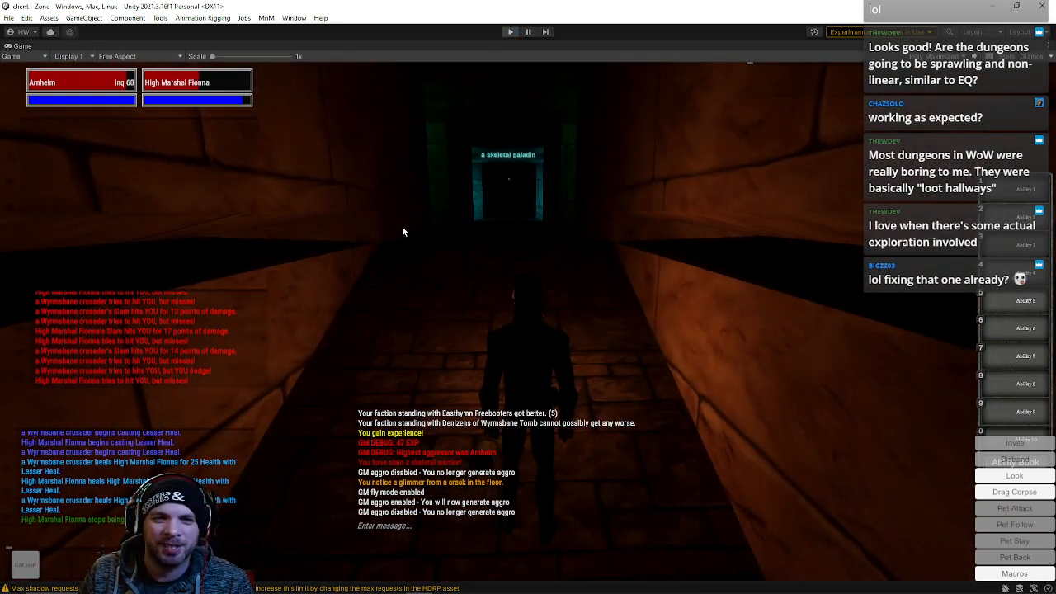
Stop play mode and open the recent WyrmsbaneTomb scene in the editor
{"action": "double_click", "coordinate": [5, 44]}
{"action": "left_click", "coordinate": [8, 18]}
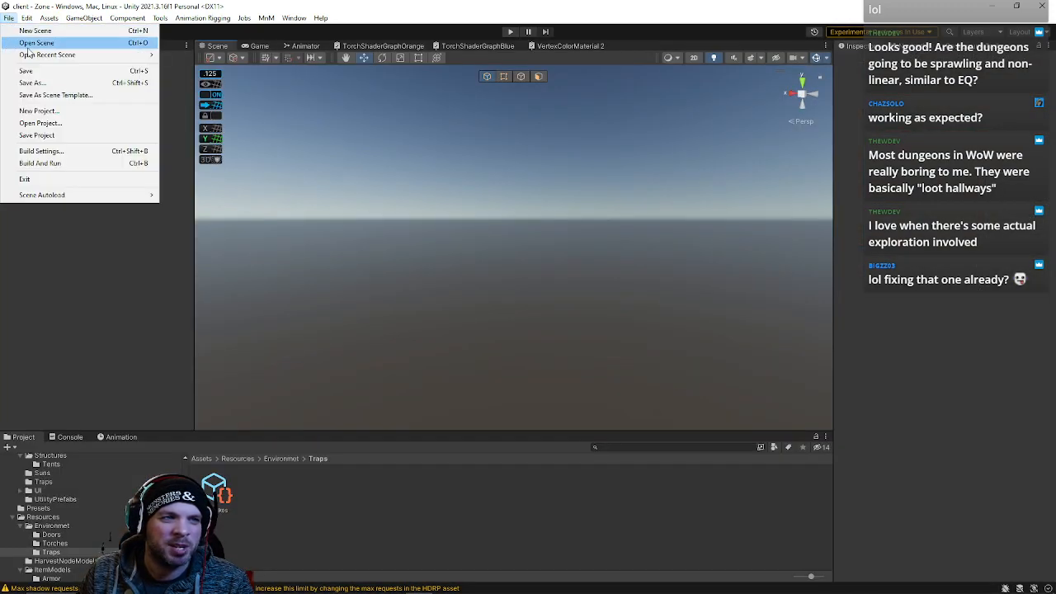
{"action": "mouse_move", "coordinate": [153, 59]}
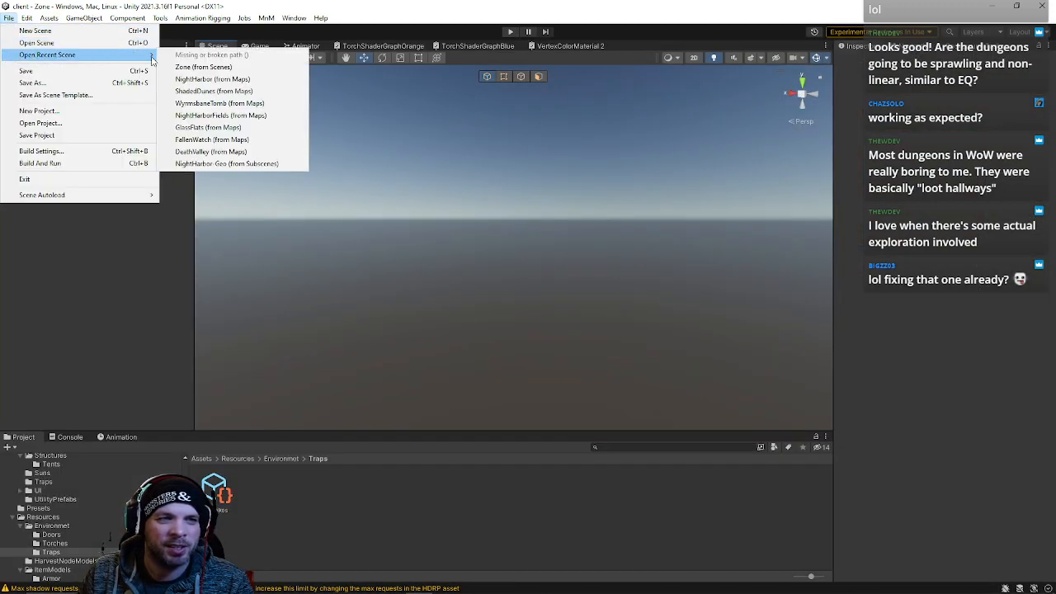
{"action": "left_click", "coordinate": [213, 105]}
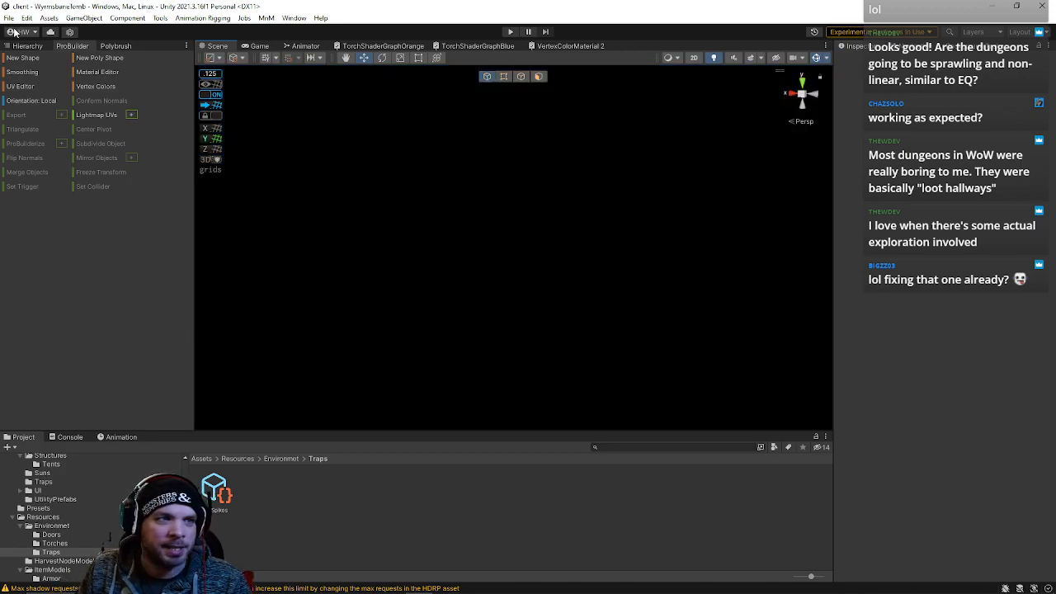
Fly around the scene view to survey the tomb's overall layout
{"action": "left_click", "coordinate": [10, 18]}
{"action": "left_click", "coordinate": [421, 9]}
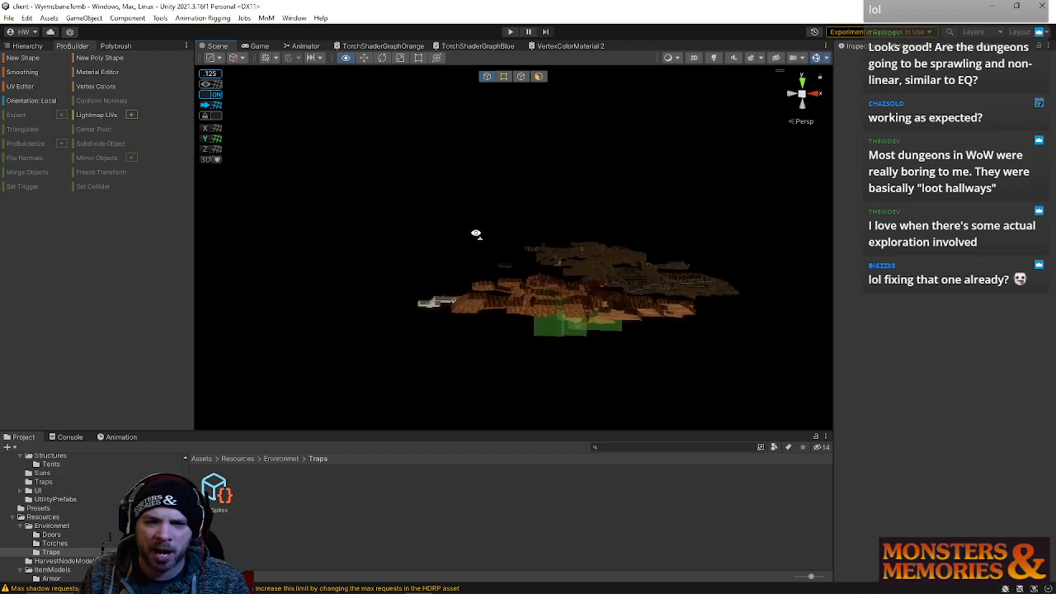
{"action": "right_click_drag", "start_coordinate": [476, 233], "coordinate": [604, 343]}
{"action": "key", "text": "w"}
{"action": "left_click_drag", "start_coordinate": [423, 313], "coordinate": [637, 286], "text": "alt"}
{"action": "key", "text": "d"}
{"action": "right_click_drag", "start_coordinate": [466, 317], "coordinate": [382, 190]}
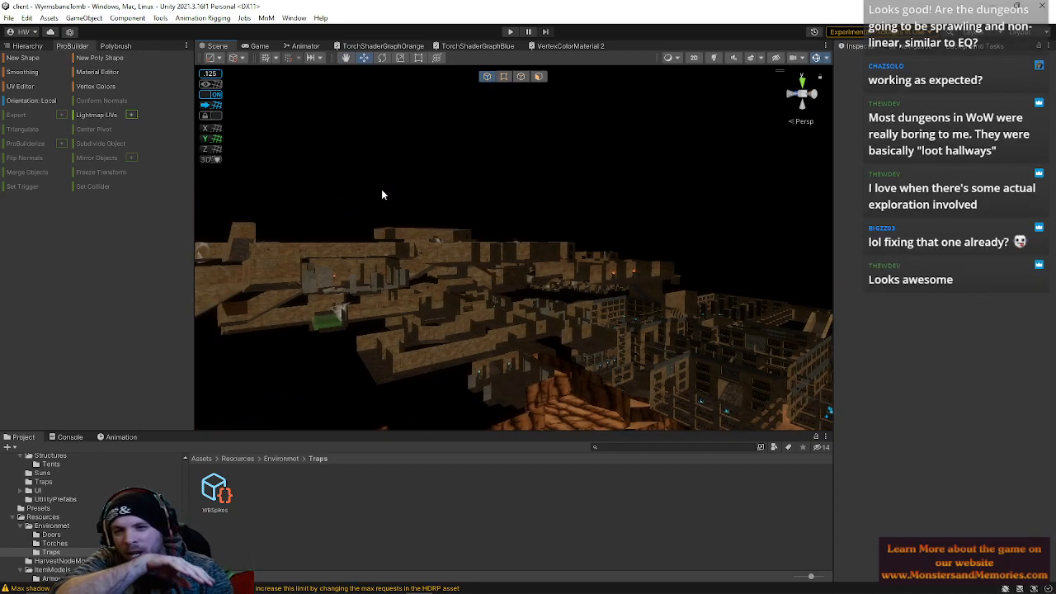
{"action": "right_click_drag", "start_coordinate": [595, 228], "coordinate": [489, 287]}
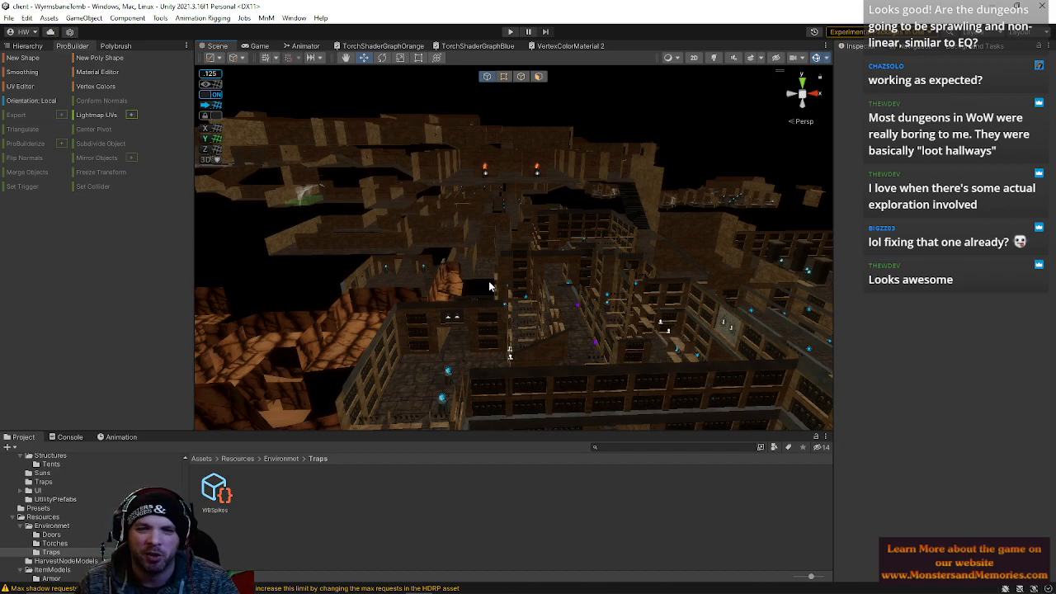
{"action": "right_click_drag", "start_coordinate": [491, 282], "coordinate": [419, 244]}
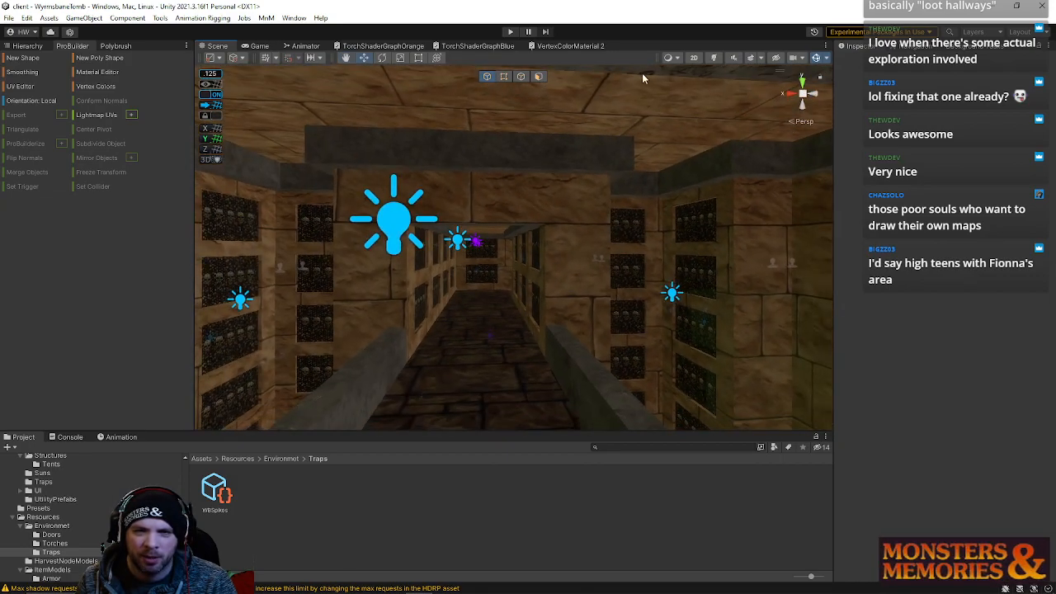
Switch scene lighting on to inspect the dark chambers, then switch it off again
{"action": "left_click", "coordinate": [713, 57]}
{"action": "right_click_drag", "start_coordinate": [583, 189], "coordinate": [931, 196]}
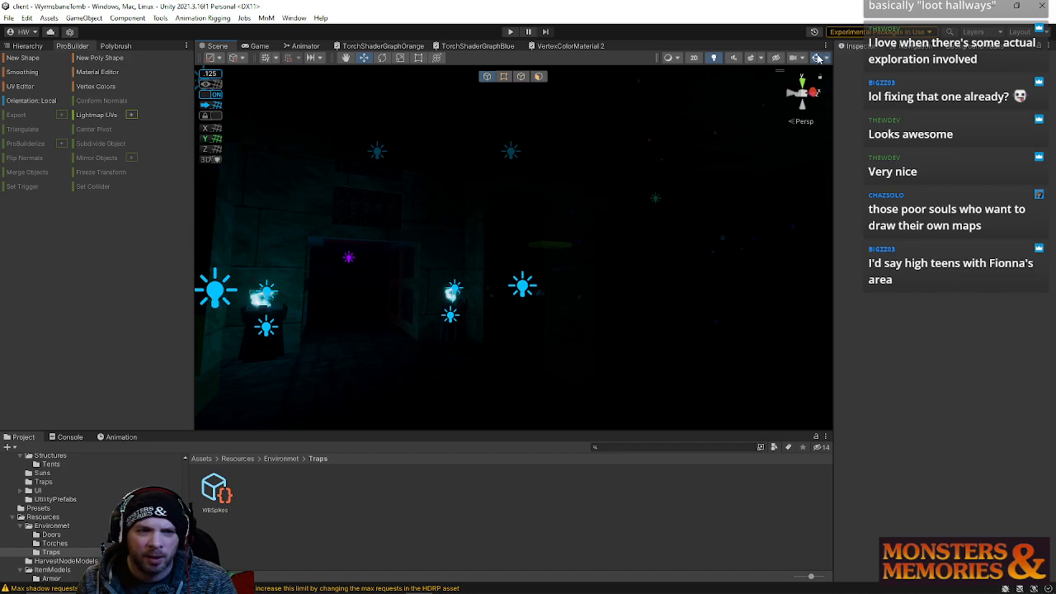
{"action": "right_click_drag", "start_coordinate": [646, 241], "coordinate": [364, 297]}
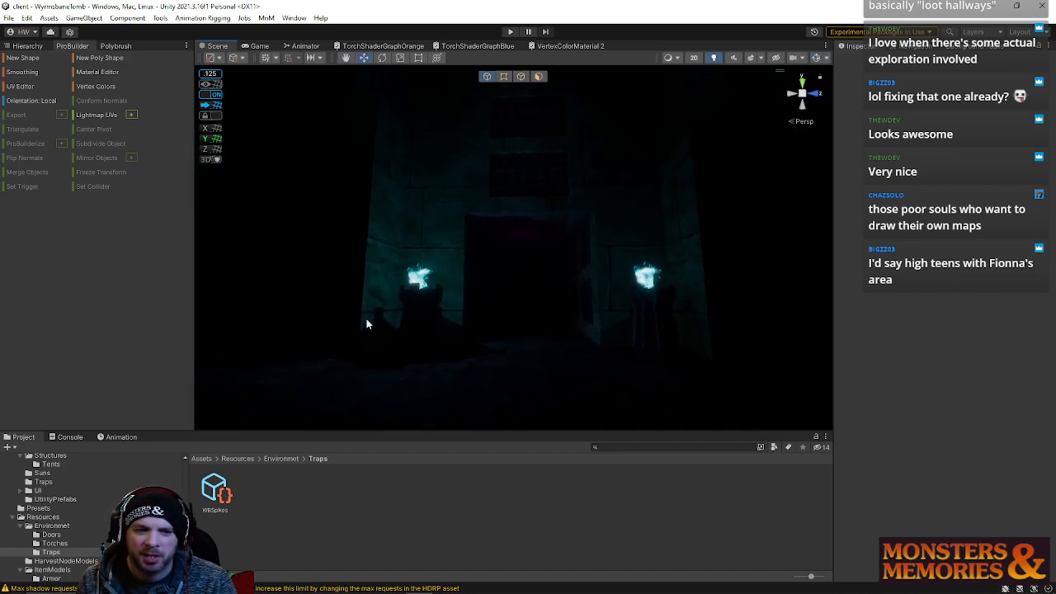
{"action": "right_click_drag", "start_coordinate": [503, 307], "coordinate": [101, 347]}
{"action": "right_click_drag", "start_coordinate": [229, 389], "coordinate": [1030, 402]}
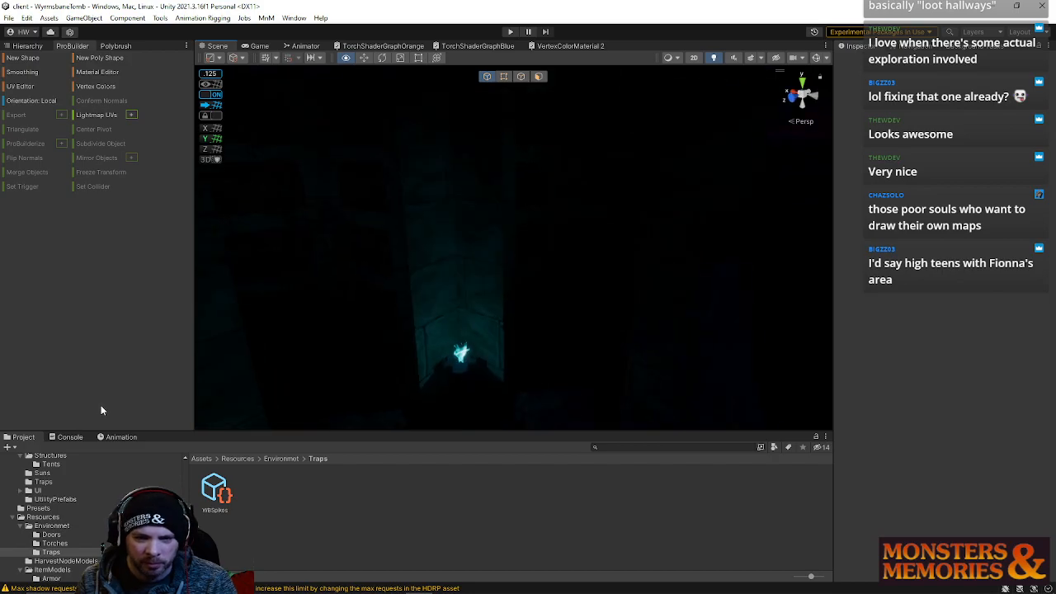
{"action": "right_click_drag", "start_coordinate": [467, 358], "coordinate": [464, 349]}
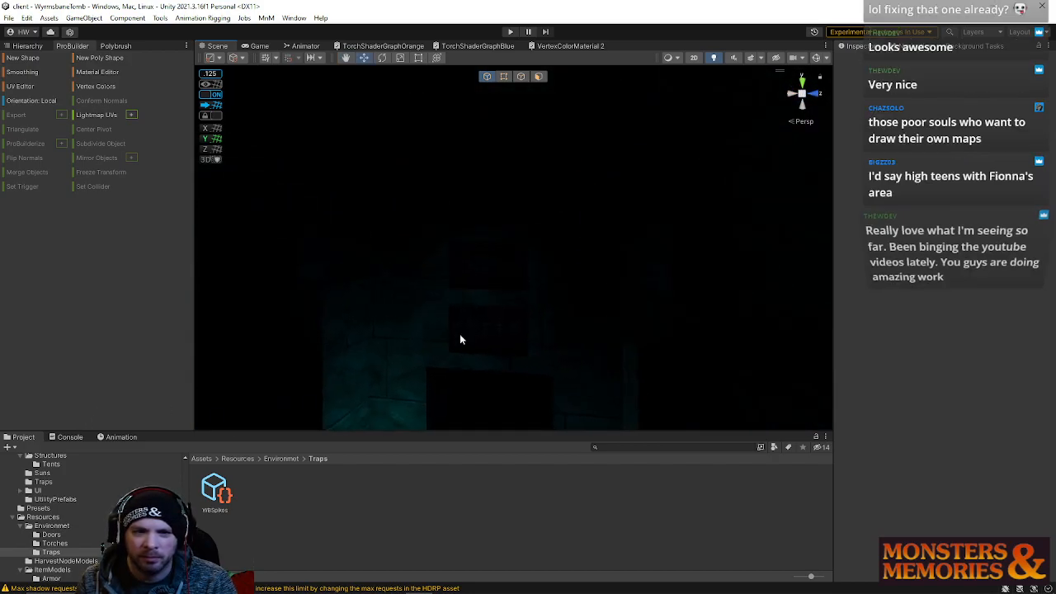
{"action": "left_click", "coordinate": [713, 62]}
{"action": "right_click_drag", "start_coordinate": [698, 87], "coordinate": [191, 232]}
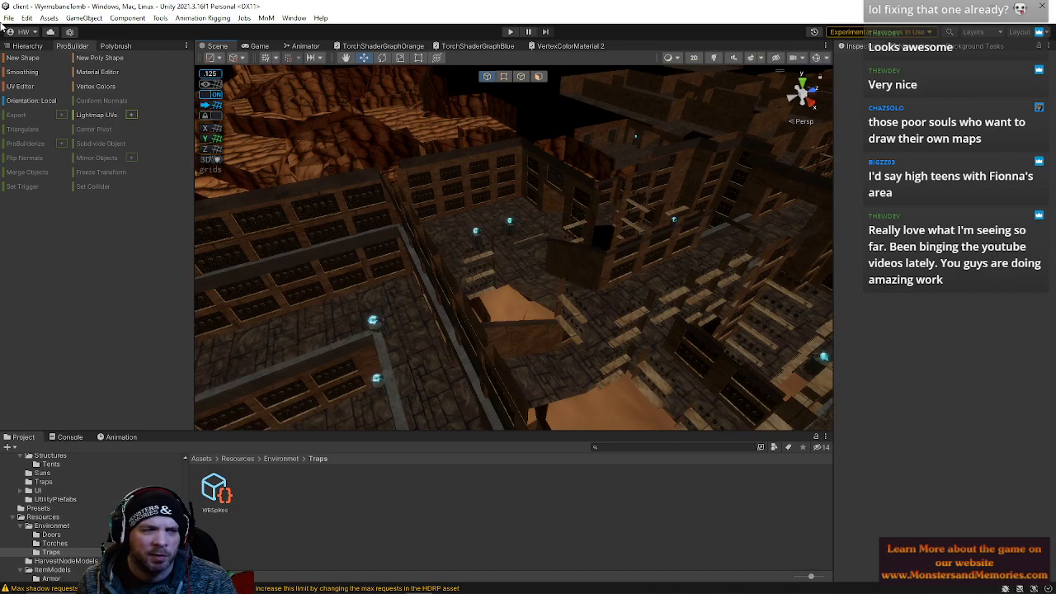
Expand LightDisableTriggers in the Hierarchy and browse its trigger objects such as ChapelLoft and TopNorth
{"action": "left_click", "coordinate": [28, 45]}
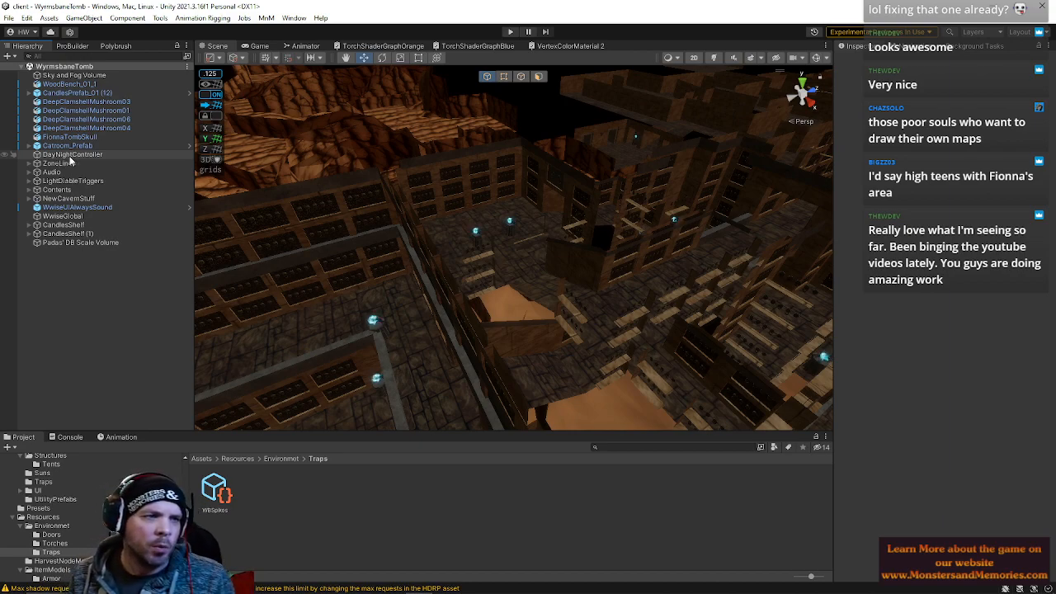
{"action": "left_click", "coordinate": [70, 181]}
{"action": "right_click_drag", "start_coordinate": [530, 237], "coordinate": [642, 186]}
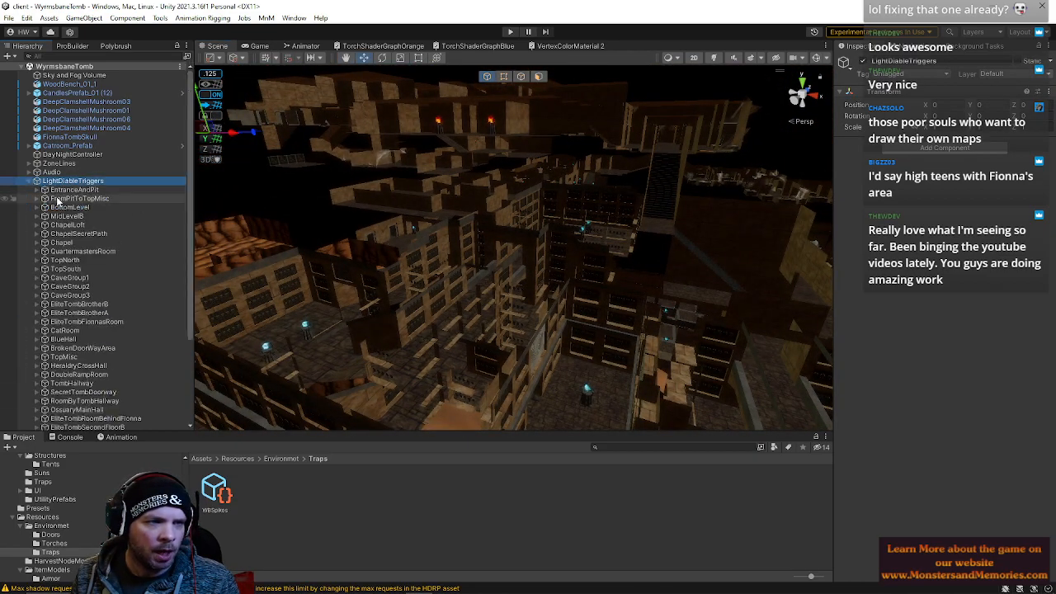
{"action": "left_click", "coordinate": [58, 202]}
{"action": "right_click_drag", "start_coordinate": [503, 278], "coordinate": [528, 289]}
{"action": "left_click", "coordinate": [82, 224]}
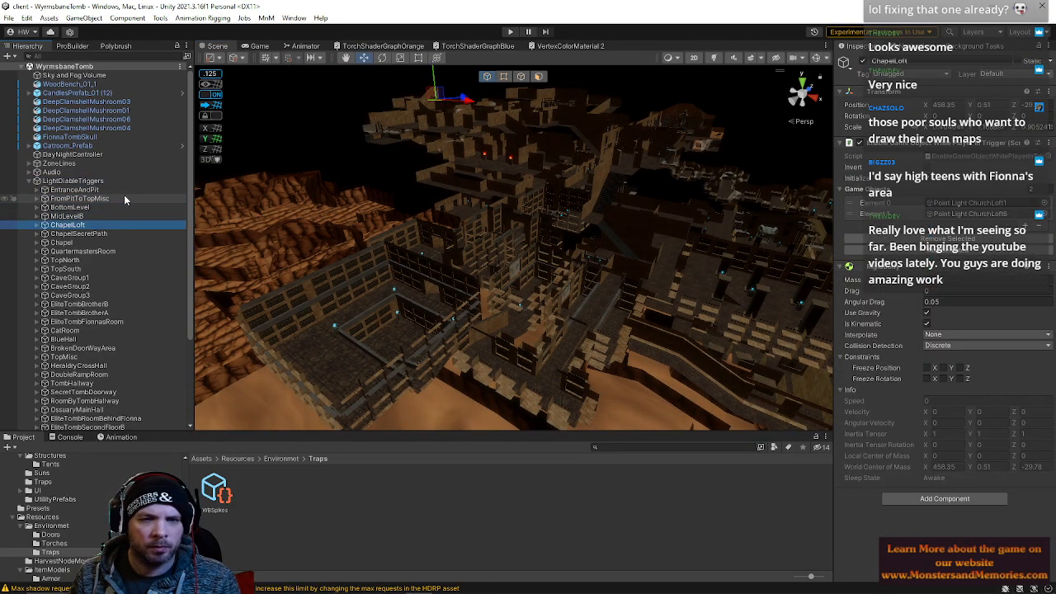
{"action": "key", "text": "Down"}
{"action": "key", "text": "Down"}
{"action": "key", "text": "Down"}
{"action": "key", "text": "Down"}
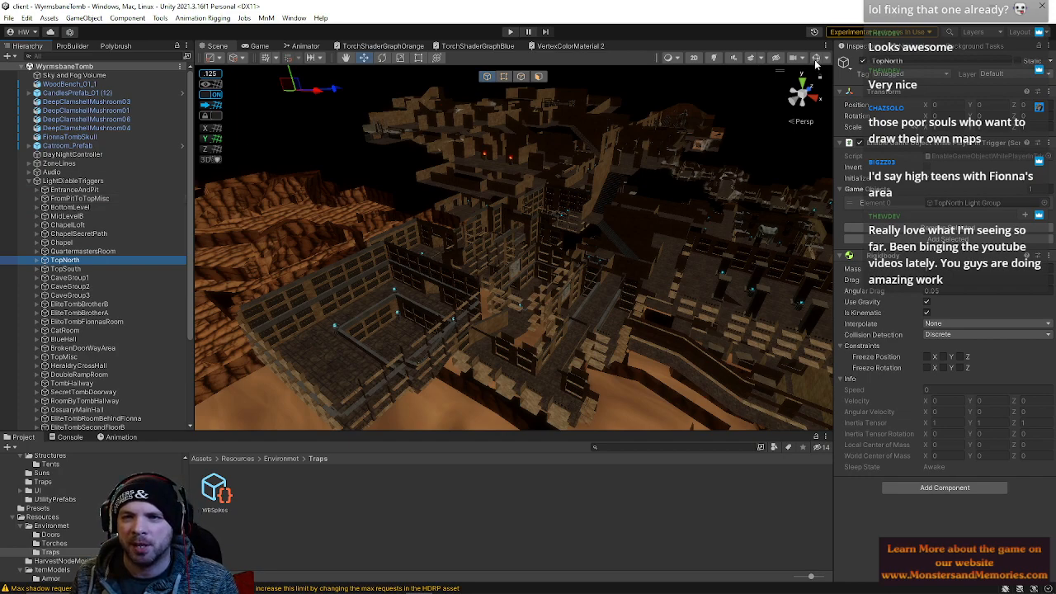
{"action": "left_click", "coordinate": [815, 59]}
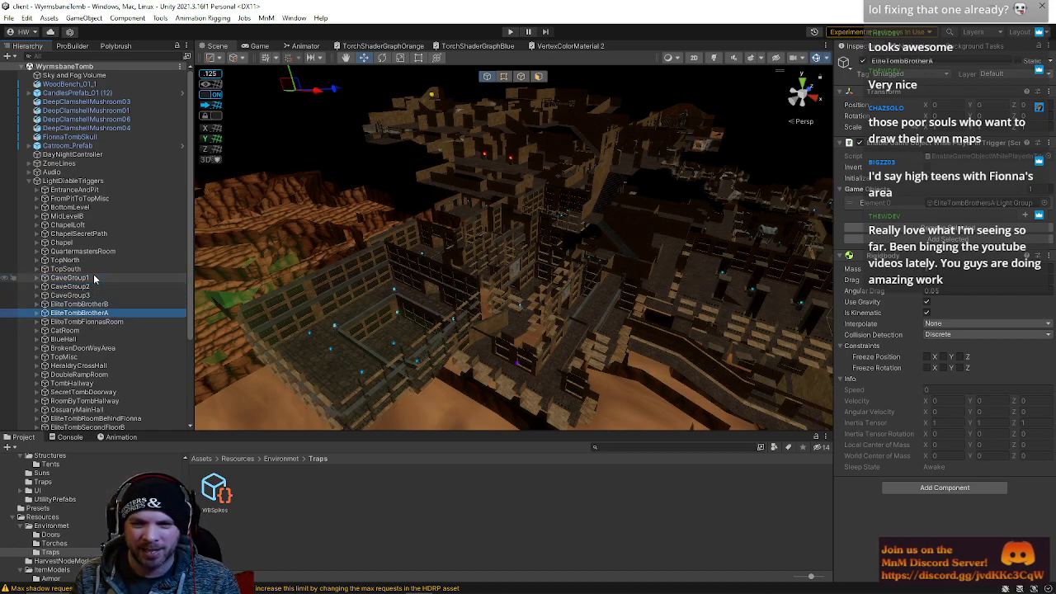
Fly the scene view through the area around the EliteTombFionnasRoom trigger
{"action": "right_click_drag", "start_coordinate": [543, 265], "coordinate": [803, 247]}
{"action": "key", "text": "w"}
{"action": "right_click_drag", "start_coordinate": [432, 192], "coordinate": [789, 80]}
{"action": "key", "text": "w"}
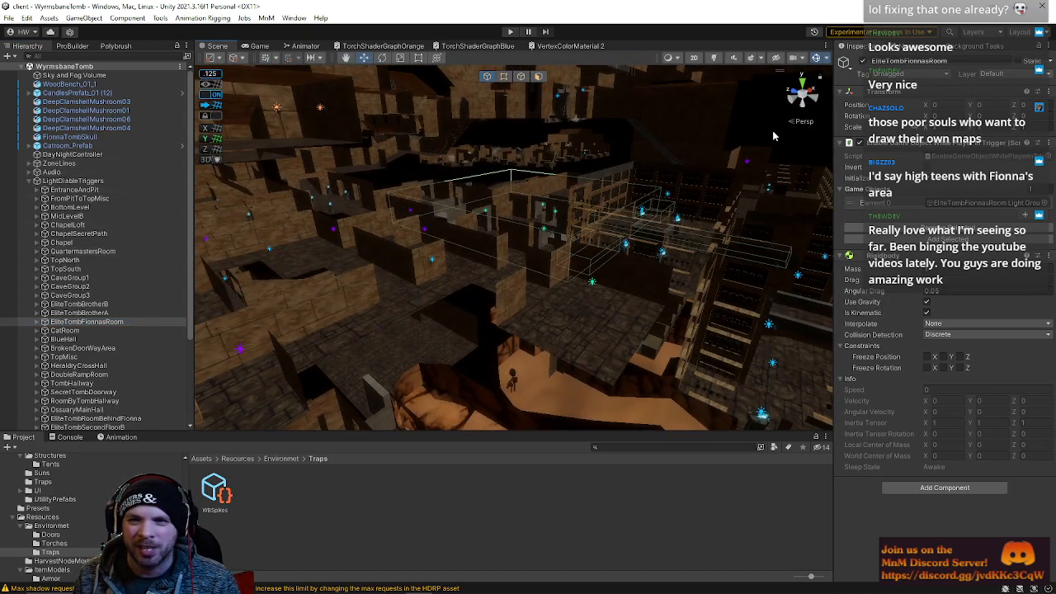
{"action": "right_click_drag", "start_coordinate": [692, 141], "coordinate": [612, 288]}
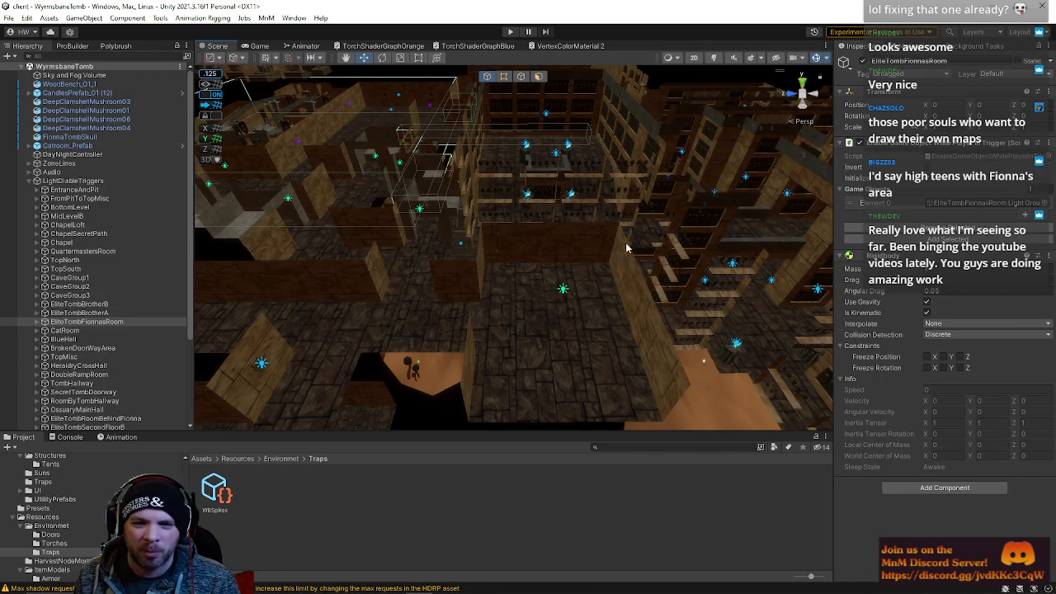
{"action": "right_click_drag", "start_coordinate": [500, 219], "coordinate": [462, 104]}
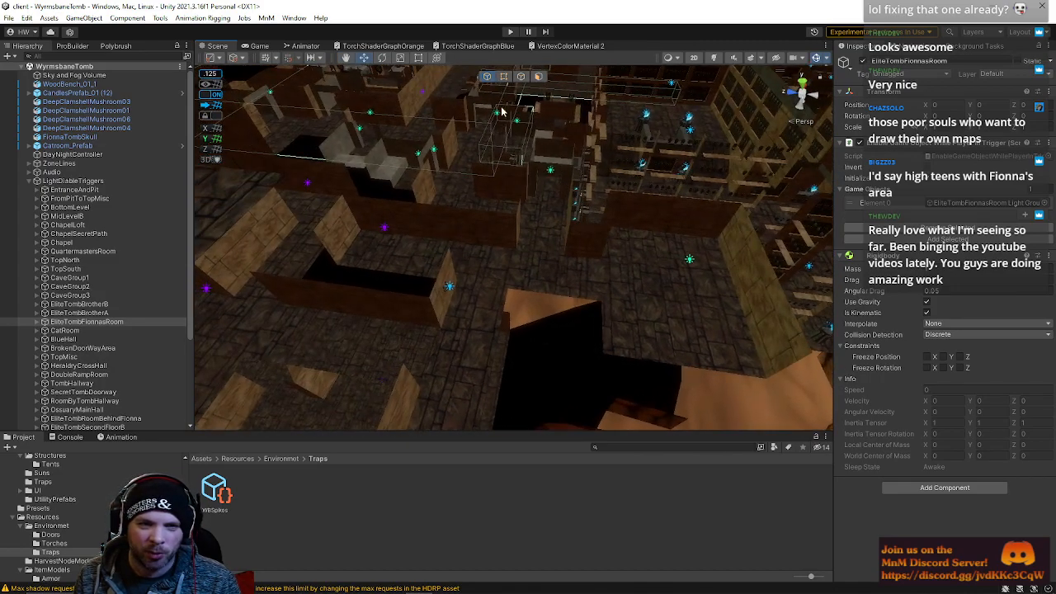
{"action": "right_click_drag", "start_coordinate": [475, 260], "coordinate": [246, 323]}
{"action": "right_click_drag", "start_coordinate": [291, 302], "coordinate": [327, 154]}
{"action": "key", "text": "e"}
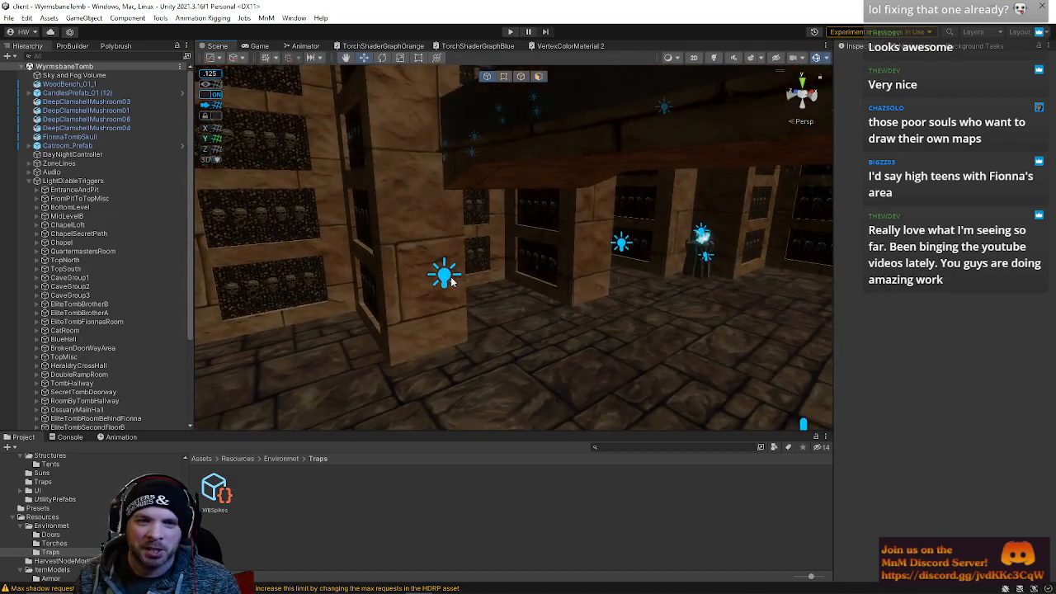
Walk the scene view through the lit tomb corridors to examine them
{"action": "right_click_drag", "start_coordinate": [621, 242], "coordinate": [533, 249]}
{"action": "right_click_drag", "start_coordinate": [639, 264], "coordinate": [709, 277]}
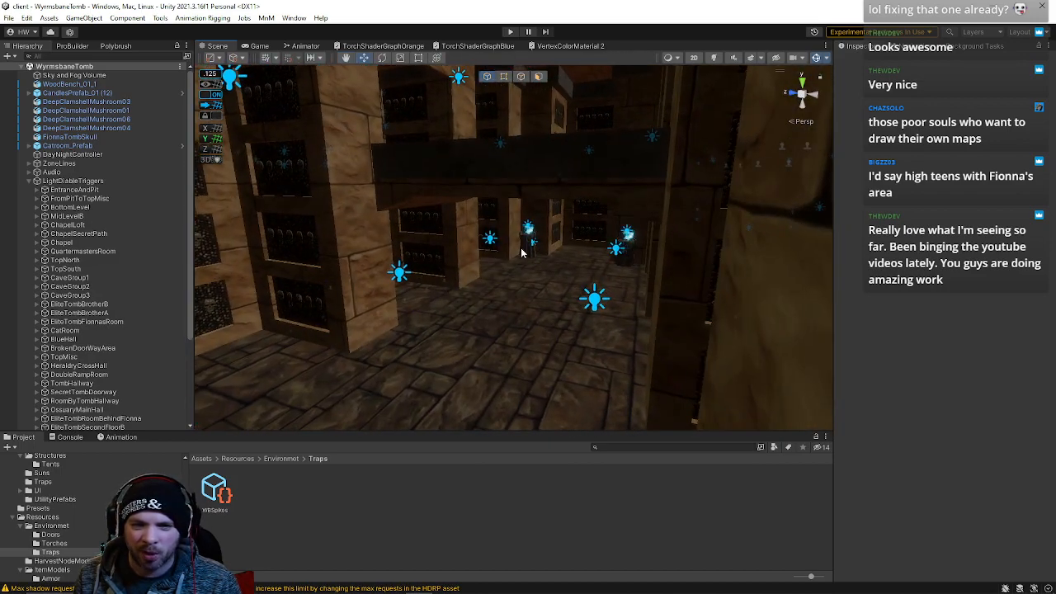
{"action": "right_click_drag", "start_coordinate": [505, 334], "coordinate": [577, 245]}
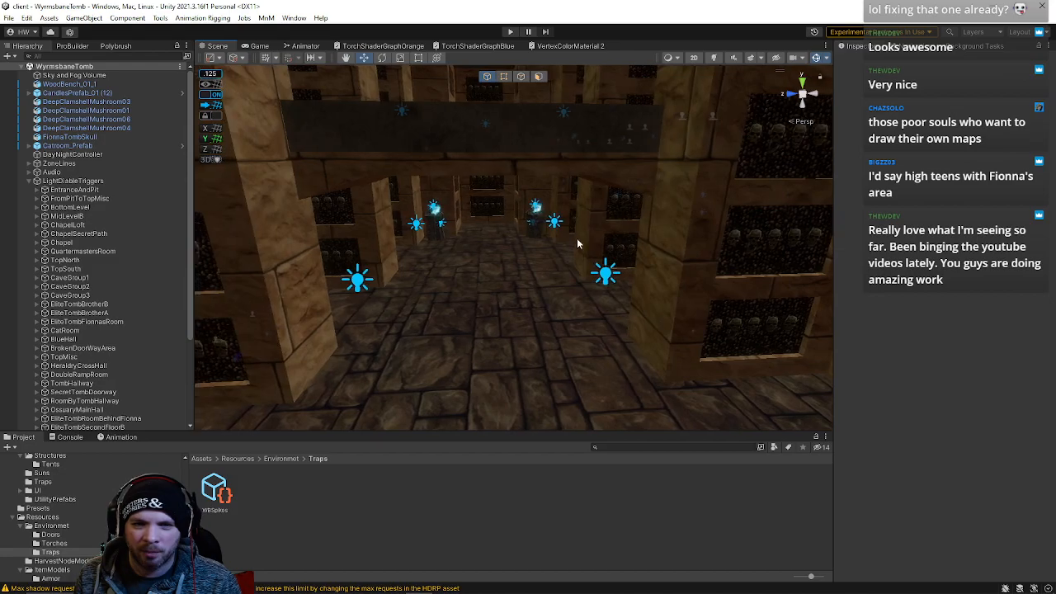
{"action": "right_click_drag", "start_coordinate": [501, 302], "coordinate": [325, 147]}
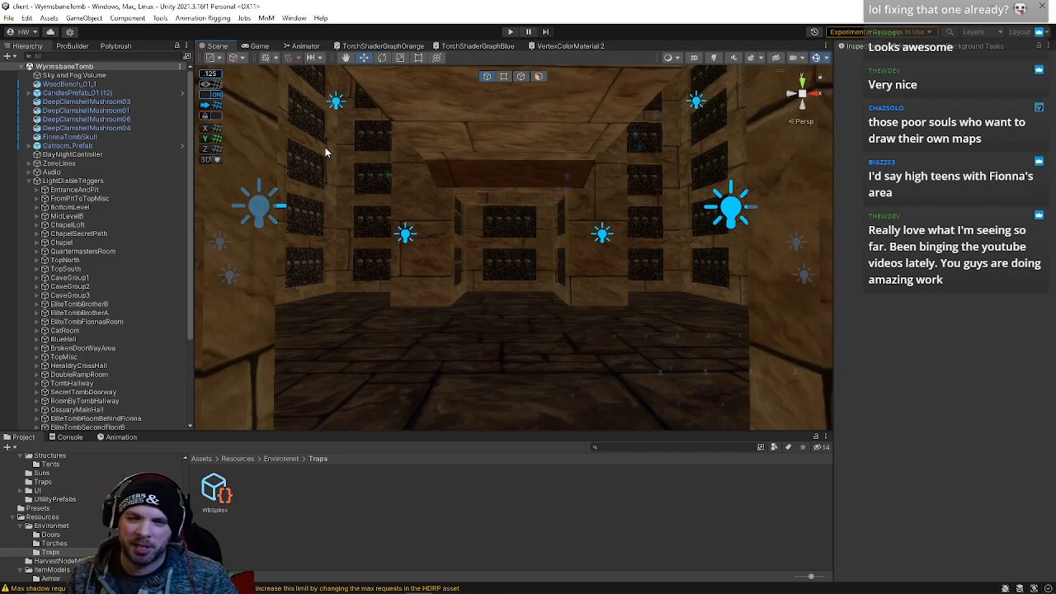
{"action": "right_click_drag", "start_coordinate": [408, 171], "coordinate": [360, 212]}
{"action": "right_click_drag", "start_coordinate": [445, 240], "coordinate": [242, 259]}
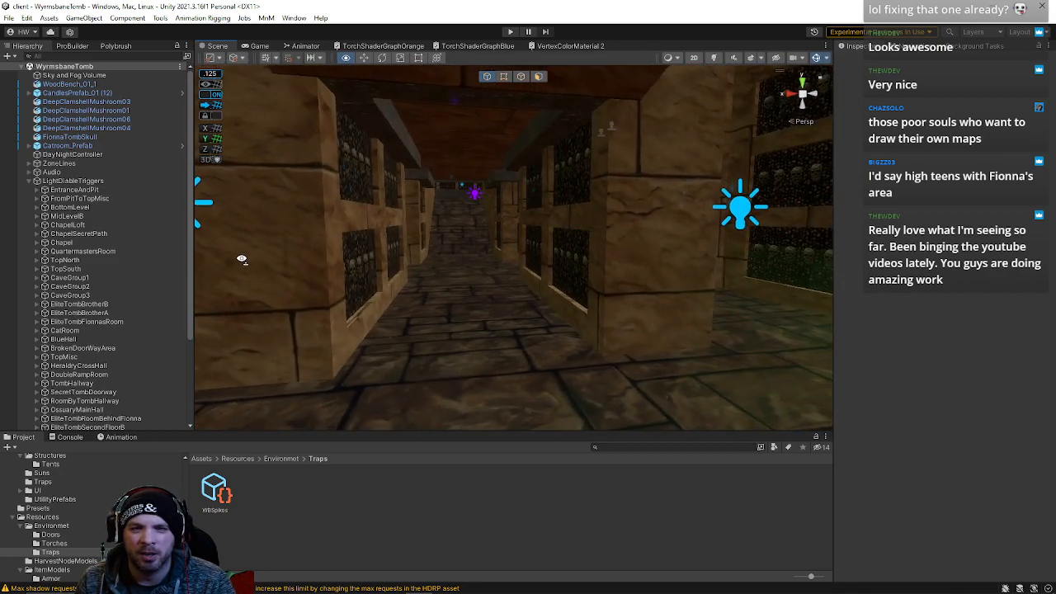
{"action": "right_click_drag", "start_coordinate": [463, 206], "coordinate": [635, 289]}
Open the recent NightHarbor scene
{"action": "left_click", "coordinate": [8, 18]}
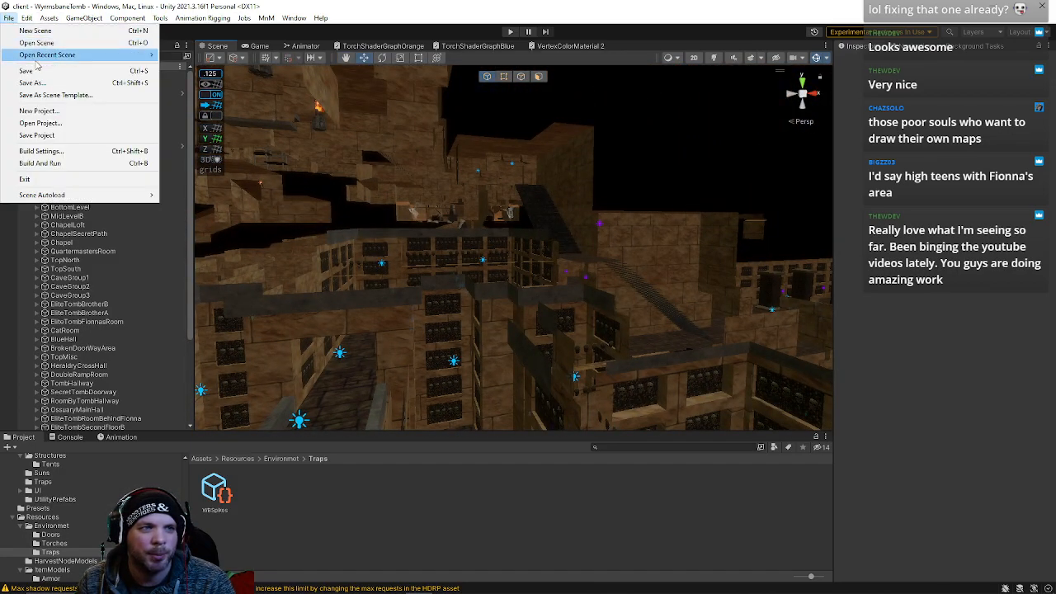
{"action": "mouse_move", "coordinate": [41, 59]}
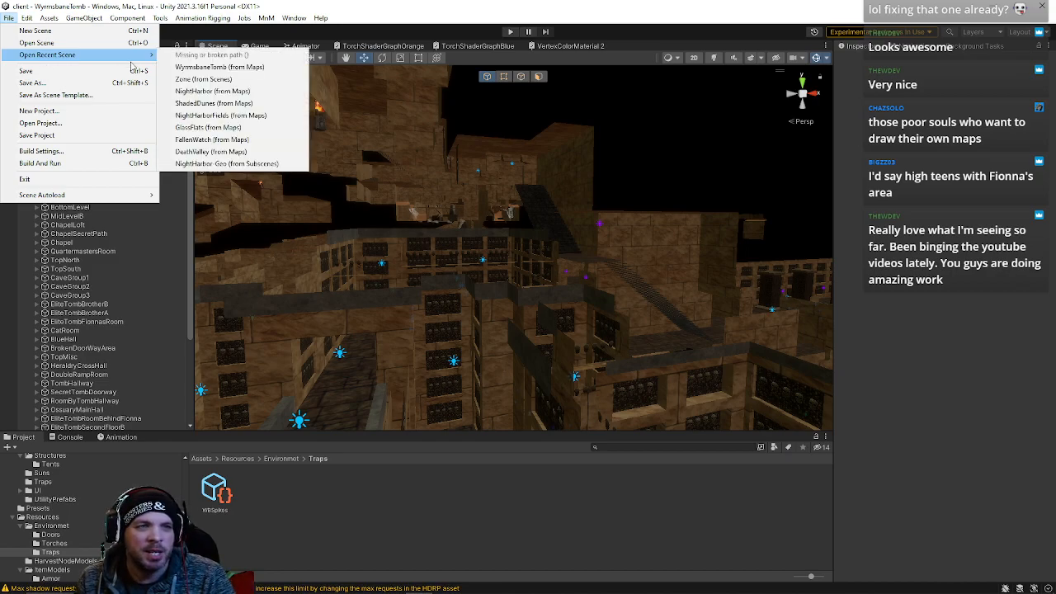
{"action": "left_click", "coordinate": [199, 95]}
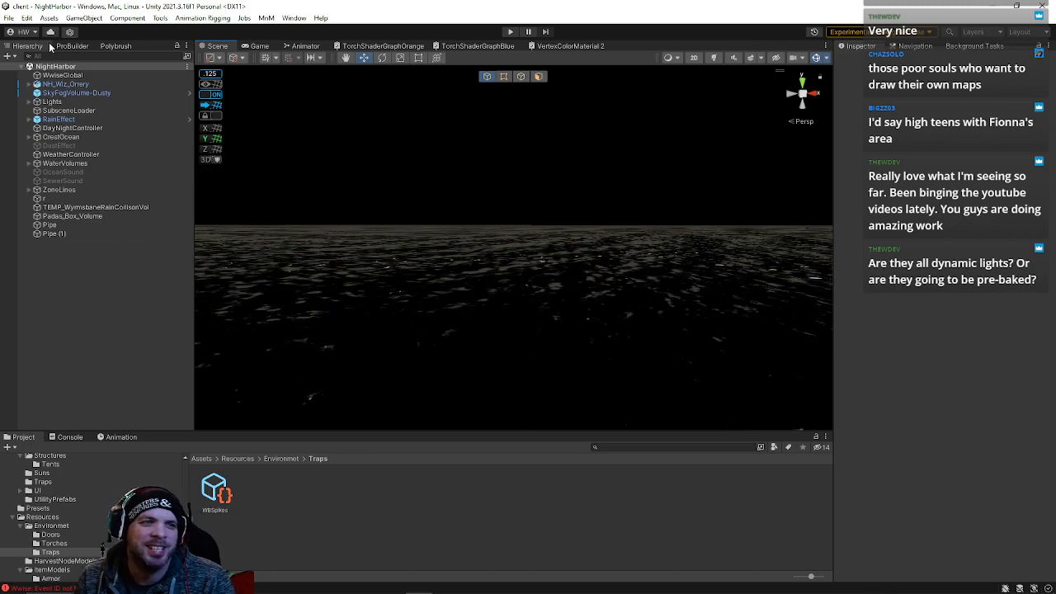
Enable scene lighting and load the NightHarbor subscenes in the editor from the SubsceneLoader object
{"action": "left_click", "coordinate": [10, 18]}
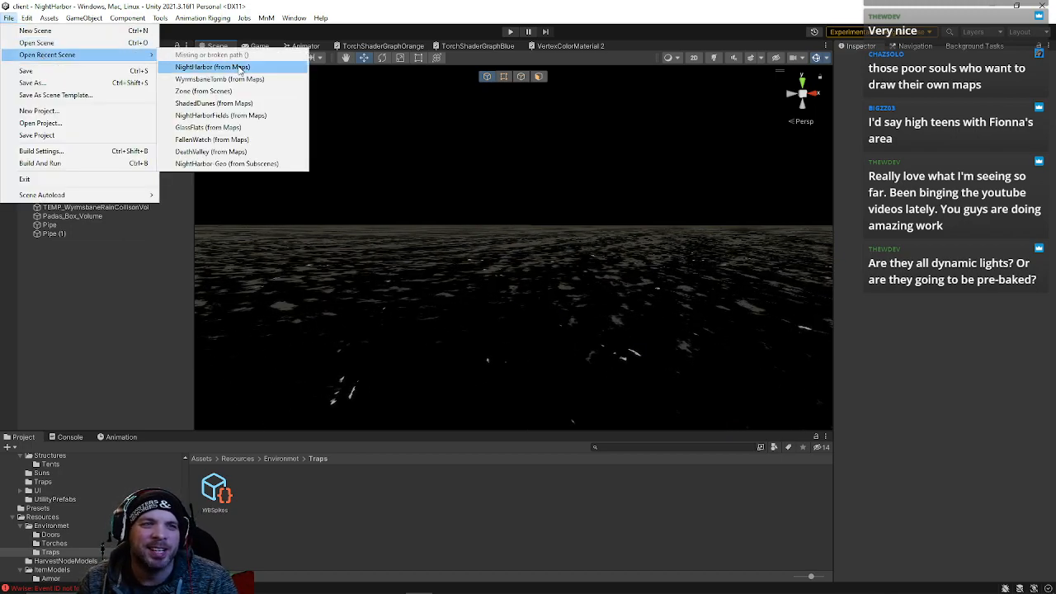
{"action": "right_click_drag", "start_coordinate": [468, 155], "coordinate": [865, 159]}
{"action": "right_click_drag", "start_coordinate": [745, 210], "coordinate": [635, 224]}
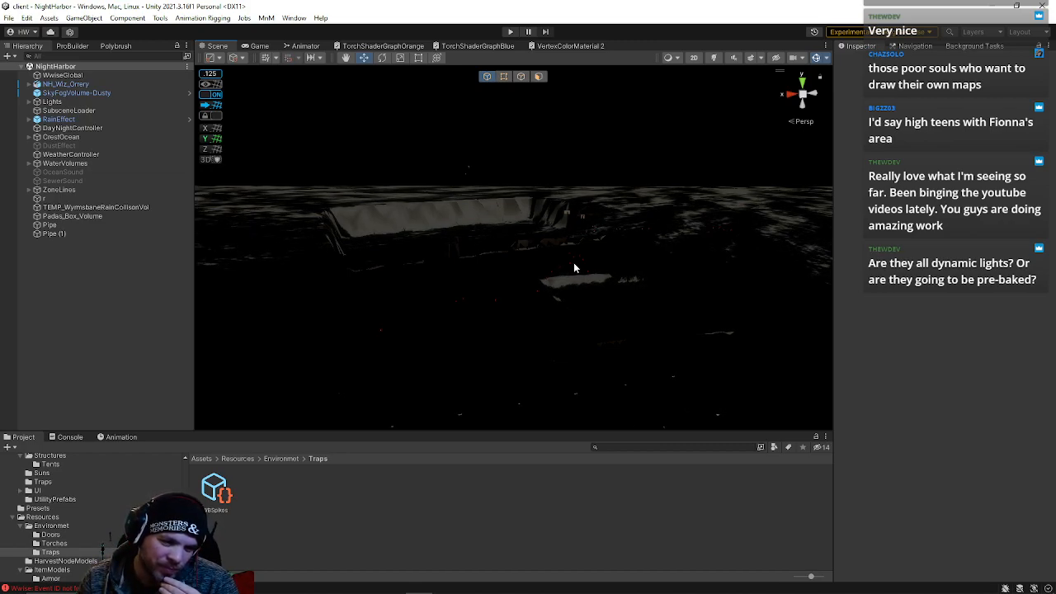
{"action": "left_click", "coordinate": [715, 58]}
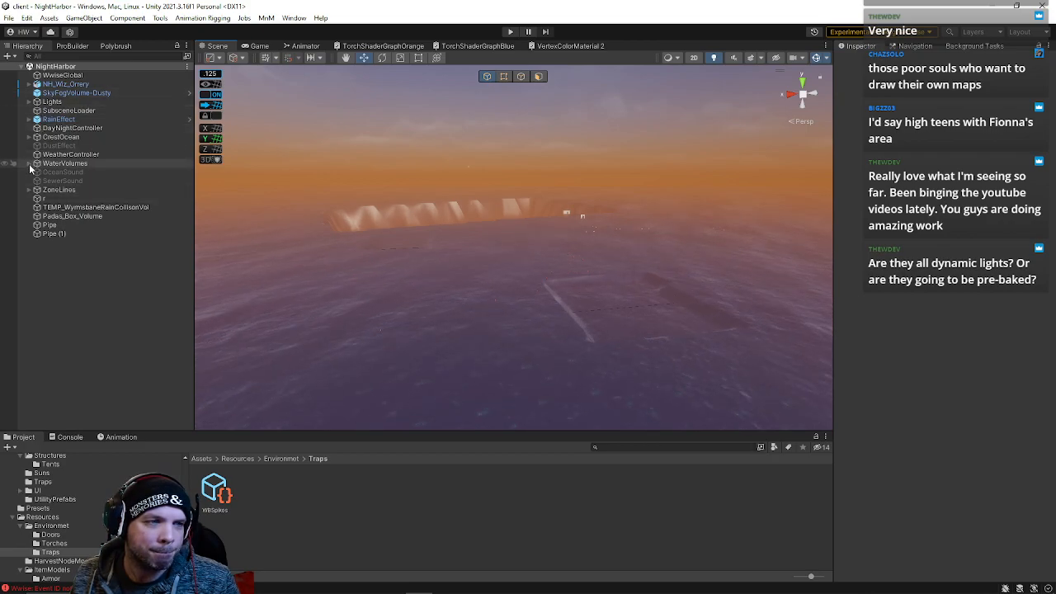
{"action": "left_click", "coordinate": [68, 110]}
{"action": "left_click", "coordinate": [925, 320]}
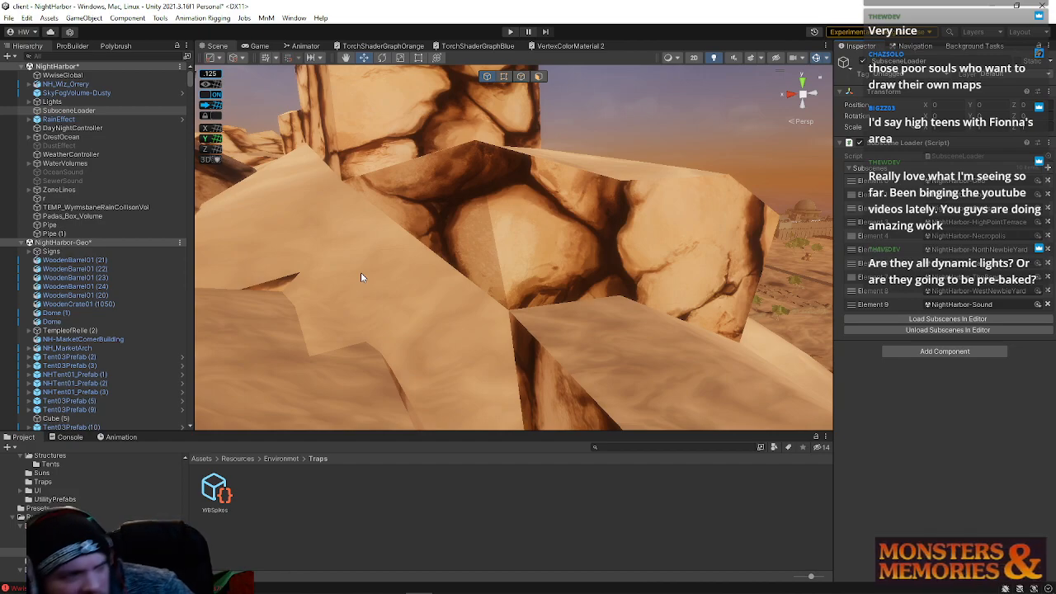
Fly the scene view over the NightHarbor town to examine its buildings and spire
{"action": "right_click_drag", "start_coordinate": [393, 223], "coordinate": [415, 215]}
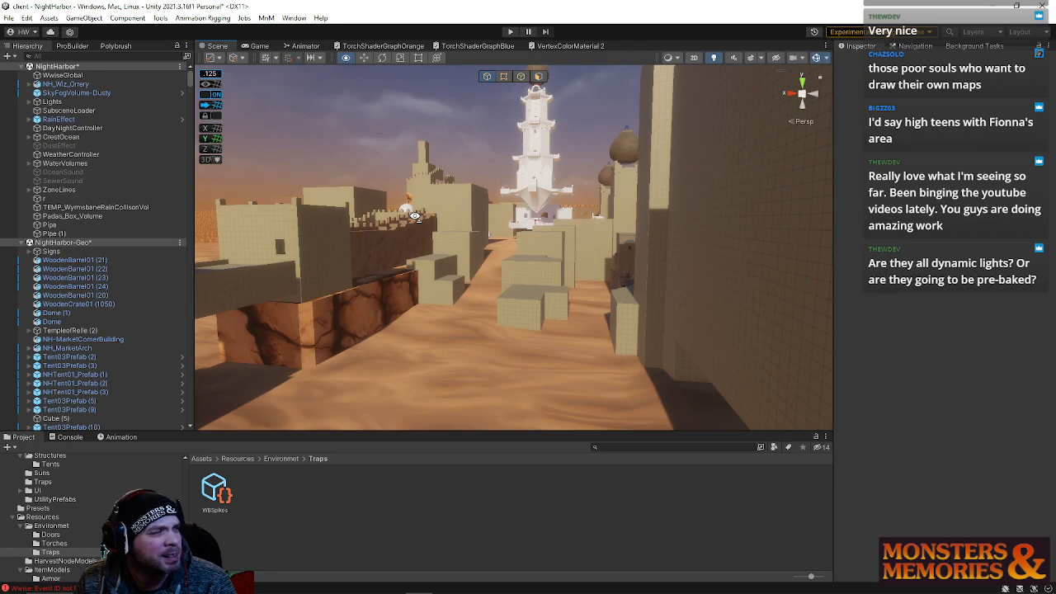
{"action": "right_click_drag", "start_coordinate": [414, 215], "coordinate": [430, 201]}
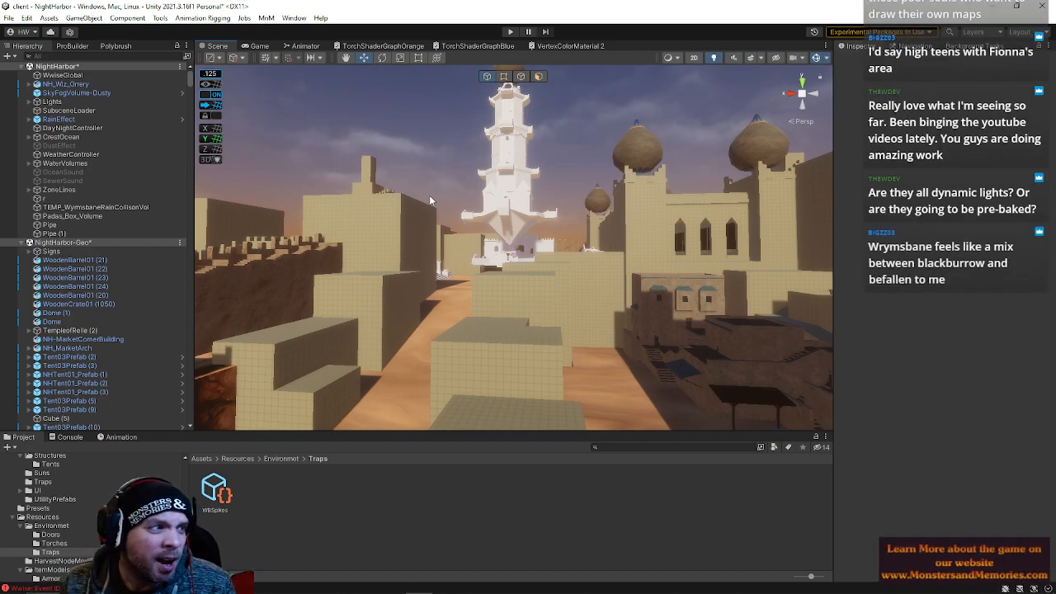
{"action": "mouse_move", "coordinate": [553, 289]}
{"action": "right_mouse_down"}
{"action": "mouse_move", "coordinate": [557, 276]}
{"action": "mouse_move", "coordinate": [568, 295]}
{"action": "right_mouse_up"}
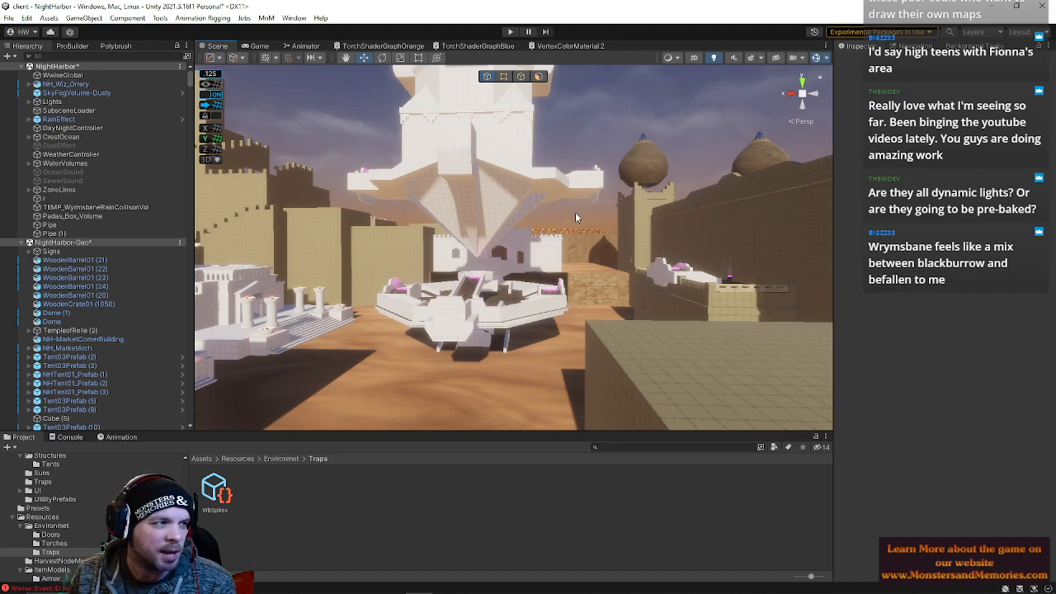
Select a crenellated wall section on the Spellbinders Spire and set its Y rotation to -180
{"action": "right_click_drag", "start_coordinate": [555, 232], "coordinate": [236, 276]}
{"action": "left_click", "coordinate": [552, 308]}
{"action": "right_click_drag", "start_coordinate": [554, 308], "coordinate": [587, 328]}
{"action": "key", "text": "e"}
{"action": "left_click_drag", "start_coordinate": [588, 328], "coordinate": [957, 125]}
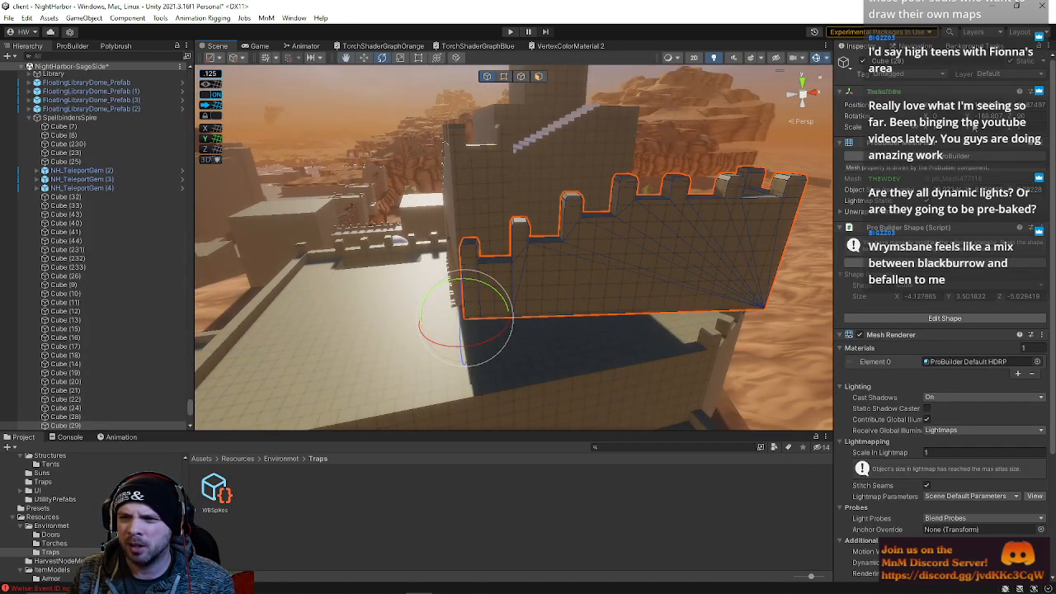
{"action": "type", "text": "-180"}
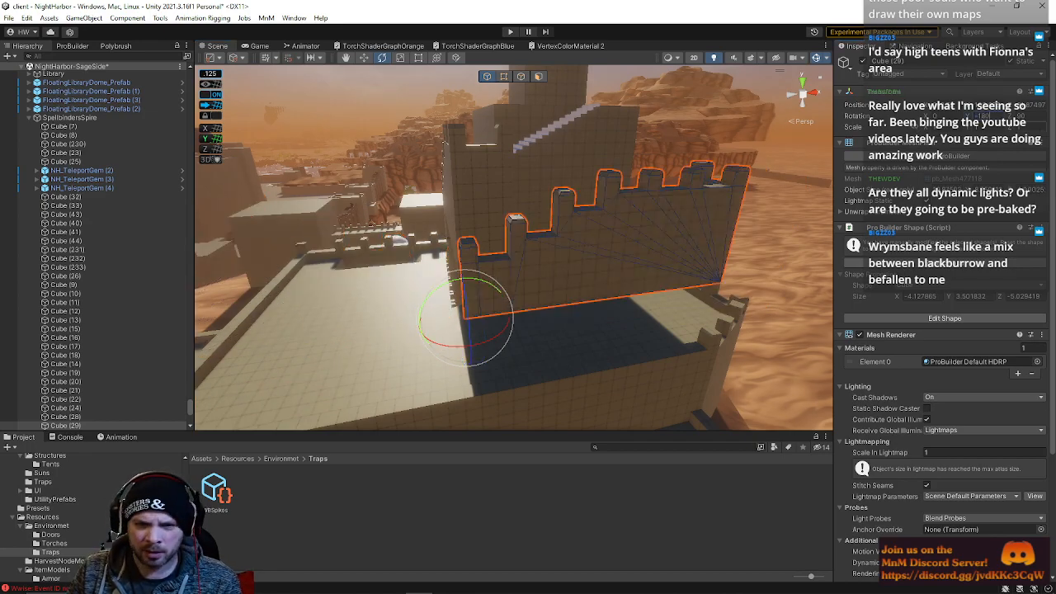
Move the flipped crenellated wall up and across so it sits against the adjoining wall
{"action": "left_click_drag", "start_coordinate": [569, 215], "coordinate": [765, 217], "text": "alt"}
{"action": "middle_click_drag", "start_coordinate": [766, 217], "coordinate": [825, 231]}
{"action": "key", "text": "w"}
{"action": "left_click_drag", "start_coordinate": [513, 401], "coordinate": [441, 369]}
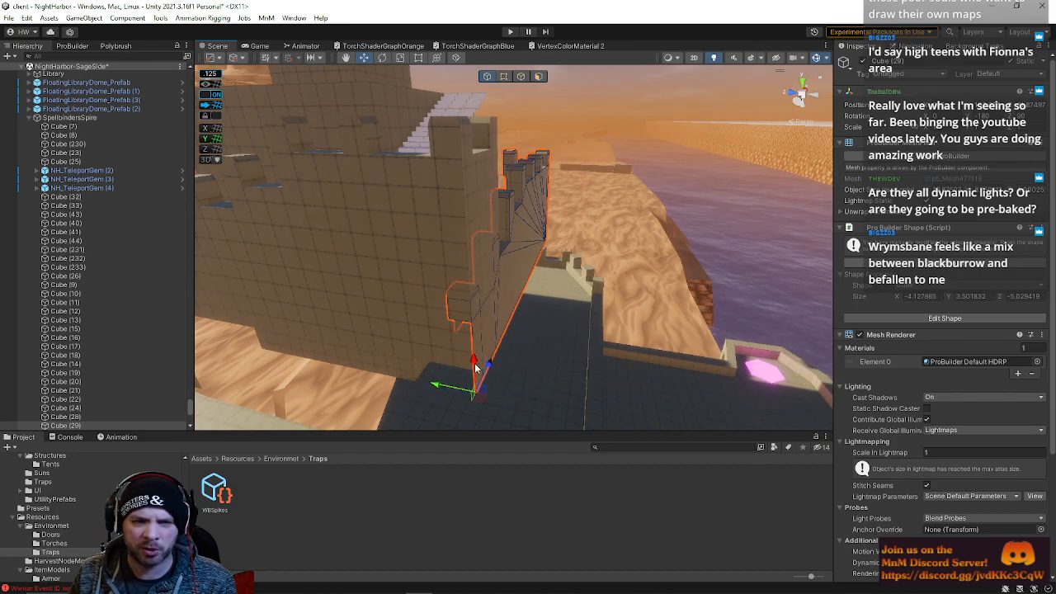
{"action": "left_click_drag", "start_coordinate": [475, 367], "coordinate": [466, 238]}
{"action": "right_click_drag", "start_coordinate": [465, 232], "coordinate": [784, 266]}
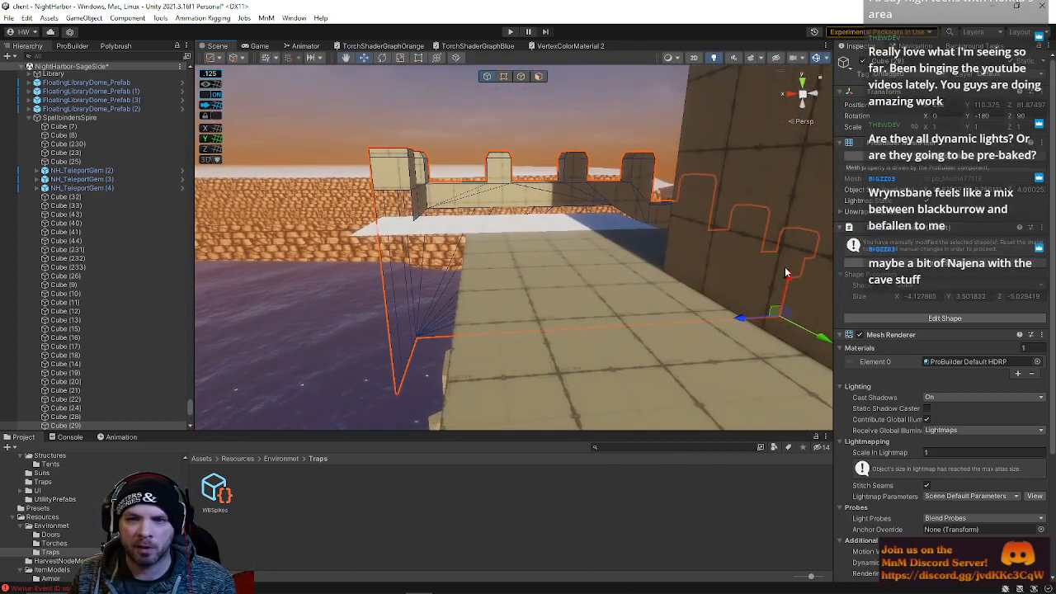
Nudge the crenellated wall's position until its edges line up with the neighbouring wall
{"action": "right_click_drag", "start_coordinate": [520, 231], "coordinate": [582, 237]}
{"action": "left_click_drag", "start_coordinate": [582, 237], "coordinate": [574, 229]}
{"action": "right_click_drag", "start_coordinate": [574, 230], "coordinate": [465, 237]}
{"action": "left_click", "coordinate": [371, 264]}
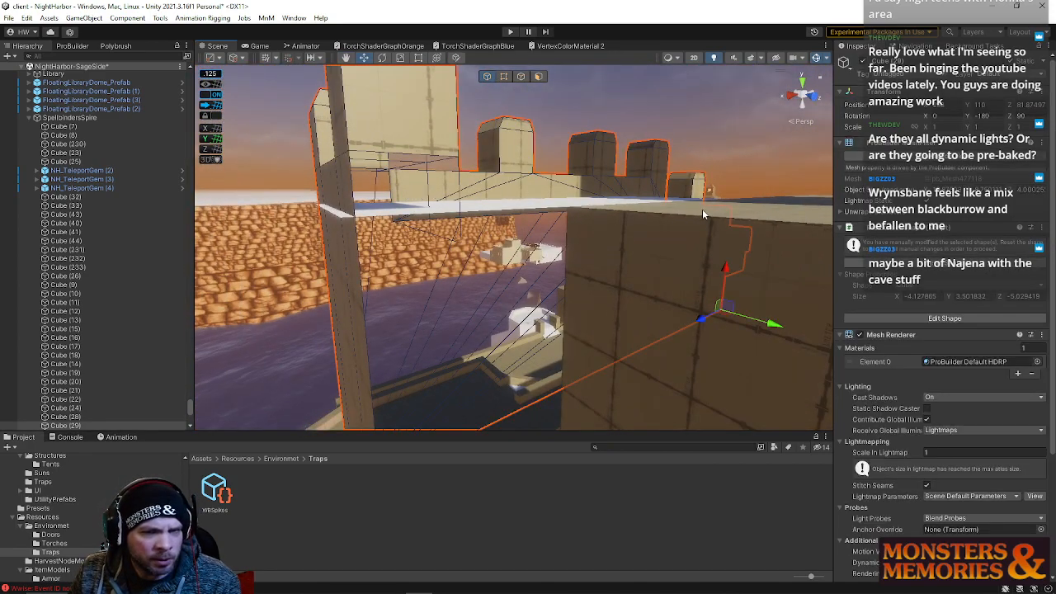
{"action": "left_click_drag", "start_coordinate": [726, 271], "coordinate": [726, 264]}
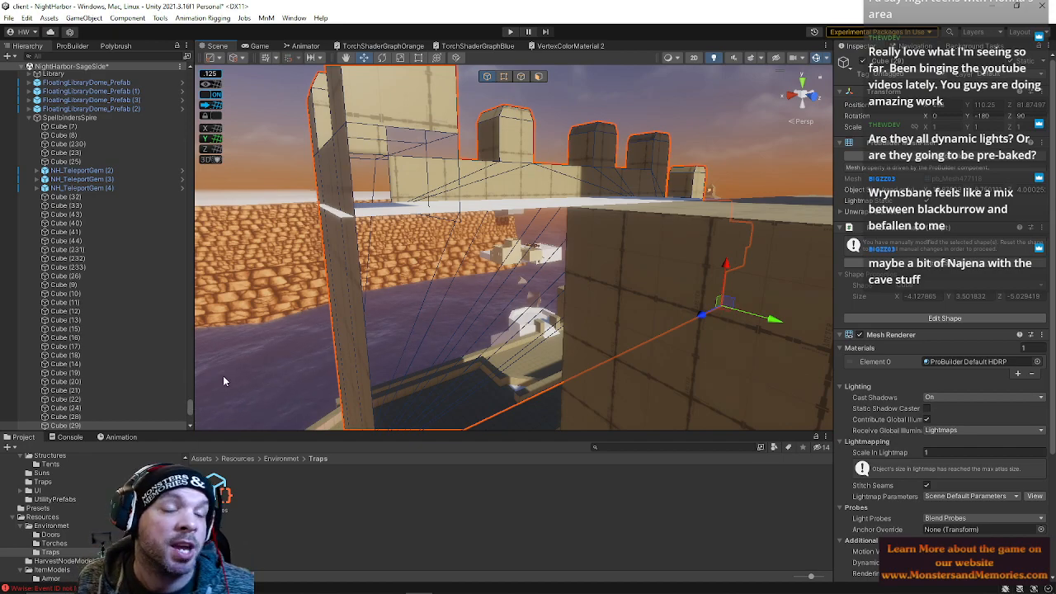
{"action": "right_click_drag", "start_coordinate": [622, 277], "coordinate": [671, 330]}
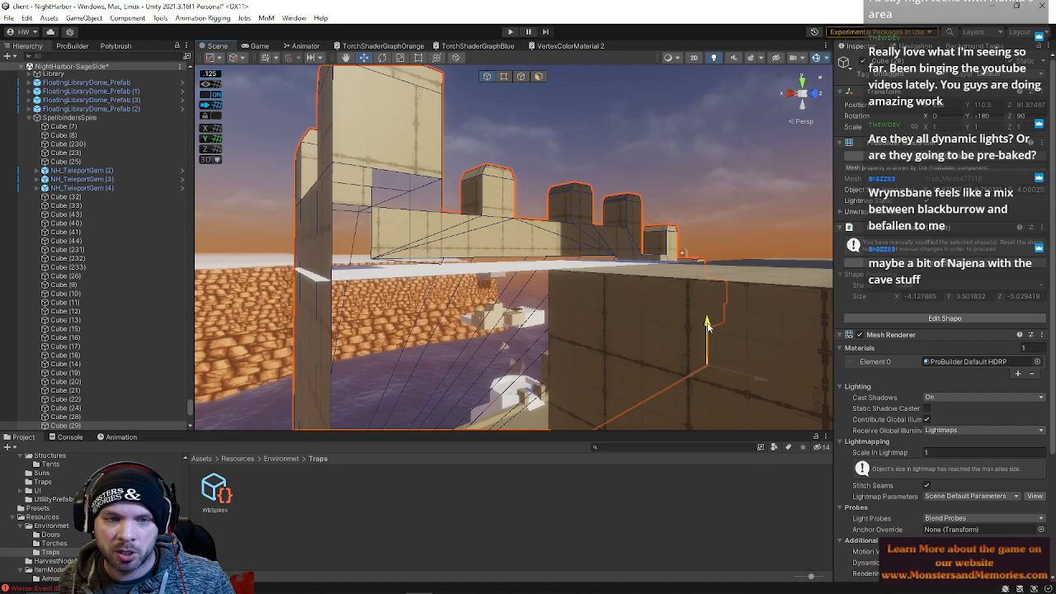
{"action": "left_click_drag", "start_coordinate": [710, 324], "coordinate": [709, 324]}
{"action": "right_click_drag", "start_coordinate": [656, 263], "coordinate": [705, 289]}
Rotate the crenellated wall to a Y rotation of -90
{"action": "key", "text": "e"}
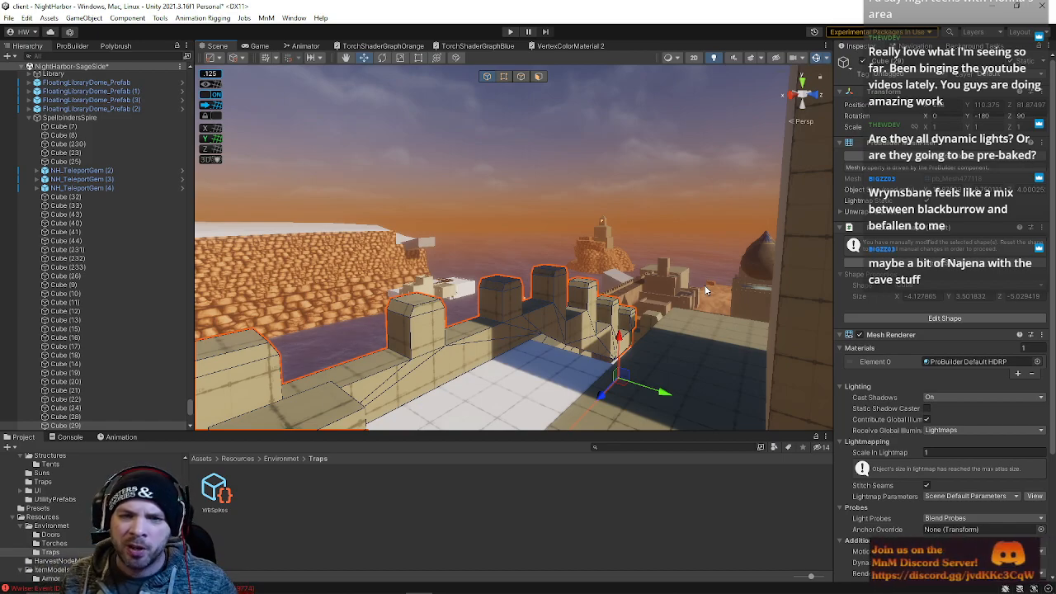
{"action": "right_click_drag", "start_coordinate": [702, 296], "coordinate": [549, 62]}
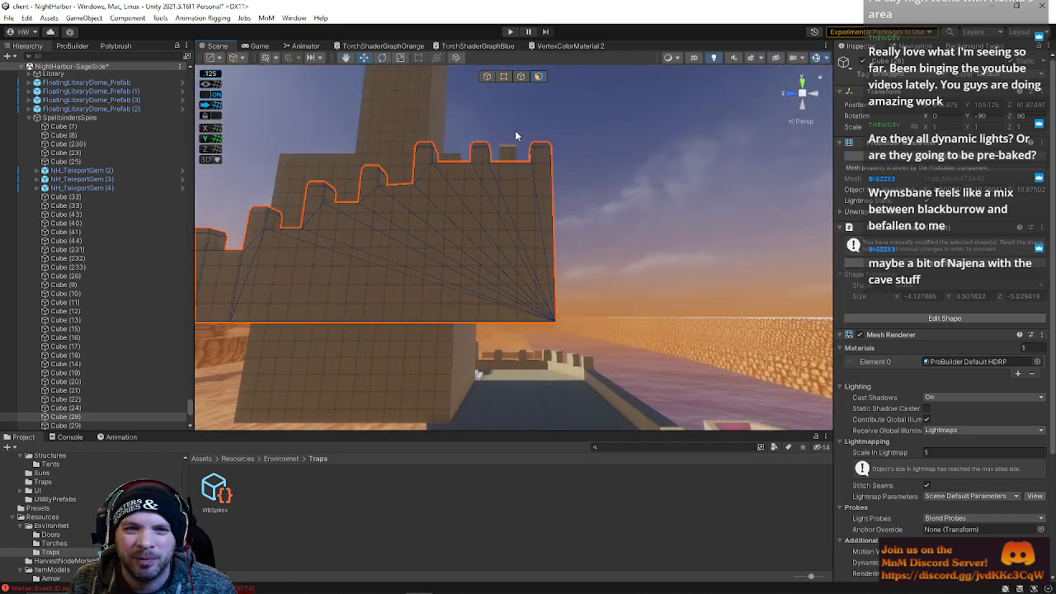
{"action": "left_click_drag", "start_coordinate": [520, 113], "coordinate": [461, 173]}
{"action": "right_click_drag", "start_coordinate": [505, 157], "coordinate": [518, 146]}
{"action": "left_click", "coordinate": [523, 206]}
{"action": "right_click_drag", "start_coordinate": [559, 201], "coordinate": [62, 350]}
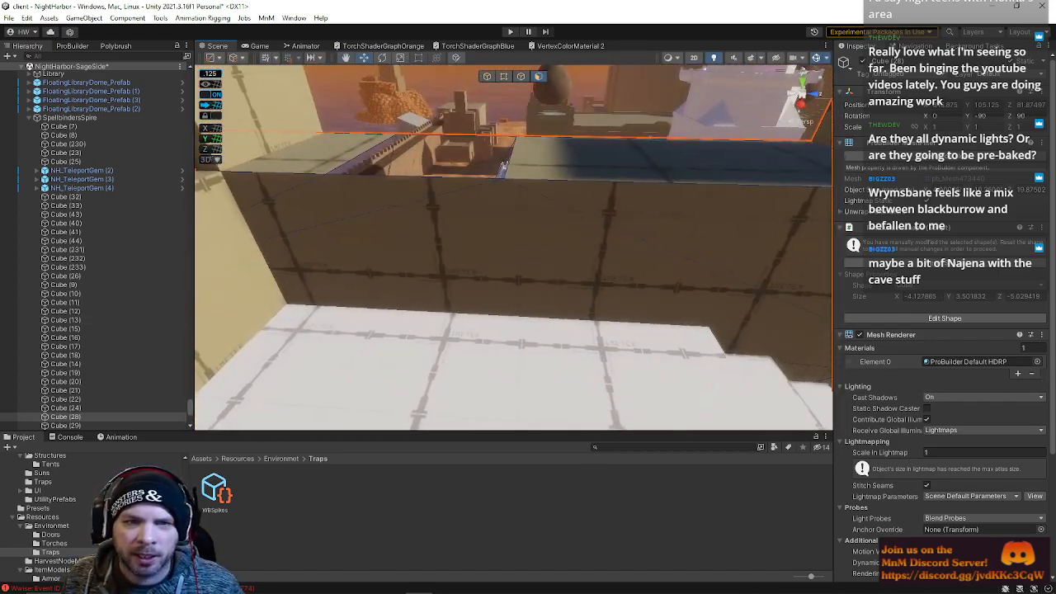
Reposition the rotated wall along the upper edge of the spire's terrace
{"action": "right_click_drag", "start_coordinate": [500, 76], "coordinate": [584, 184]}
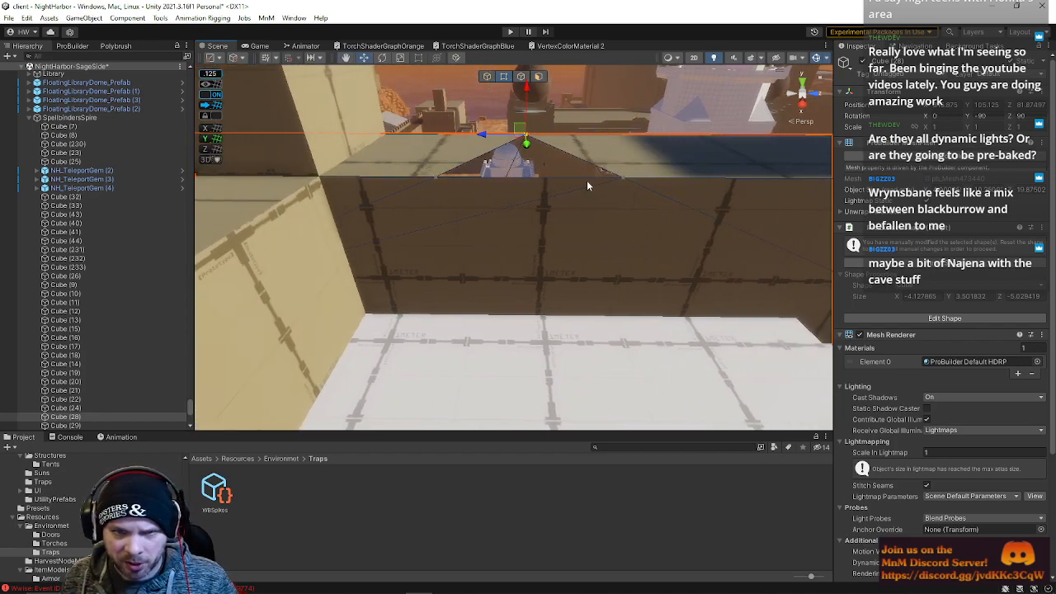
{"action": "right_click_drag", "start_coordinate": [443, 189], "coordinate": [551, 142]}
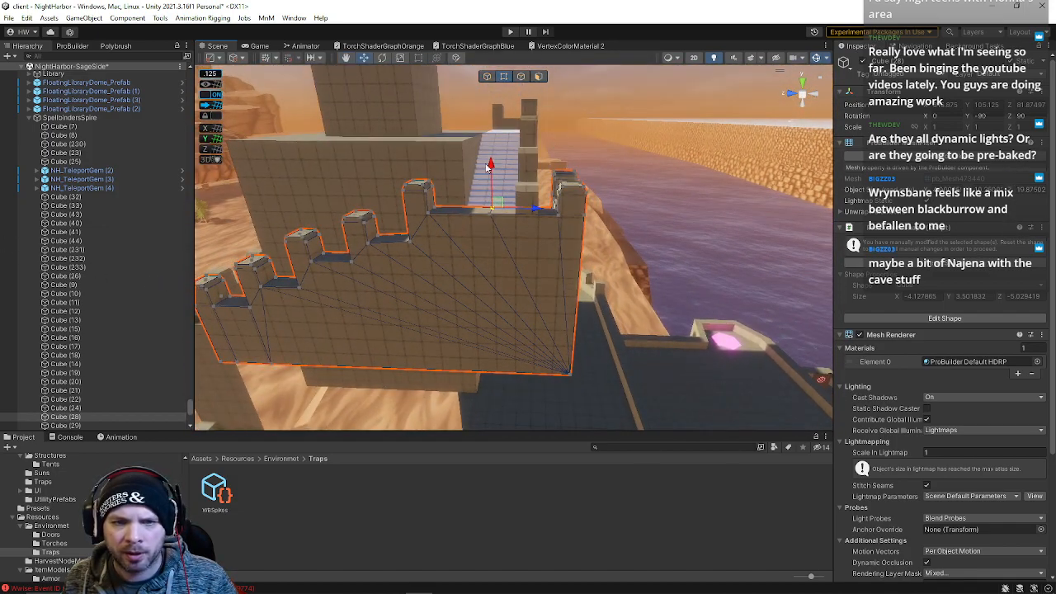
{"action": "left_click_drag", "start_coordinate": [475, 202], "coordinate": [560, 214]}
{"action": "right_click_drag", "start_coordinate": [596, 220], "coordinate": [834, 232]}
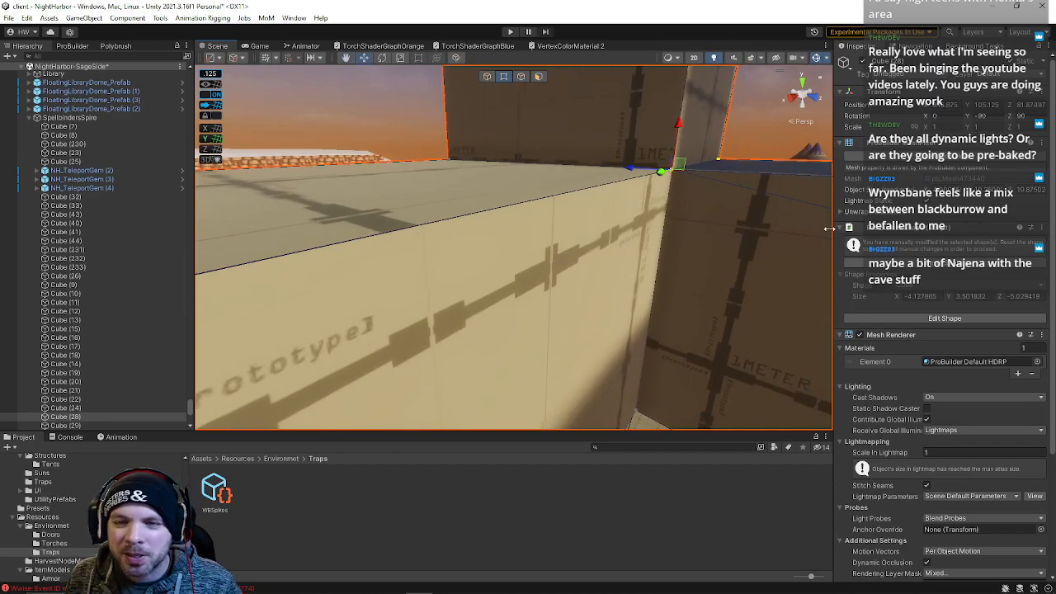
{"action": "right_click_drag", "start_coordinate": [714, 143], "coordinate": [736, 195]}
{"action": "right_click_drag", "start_coordinate": [669, 171], "coordinate": [516, 166]}
{"action": "left_click_drag", "start_coordinate": [593, 194], "coordinate": [563, 192]}
{"action": "right_click_drag", "start_coordinate": [560, 219], "coordinate": [601, 218]}
{"action": "right_click_drag", "start_coordinate": [557, 168], "coordinate": [538, 191]}
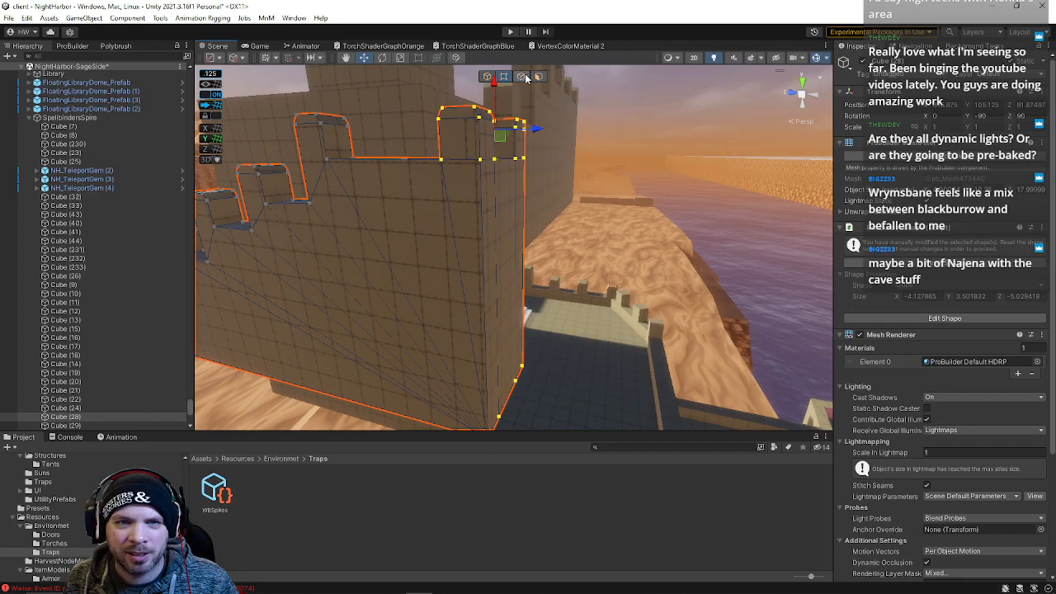
Switch to element editing on the wall and select and move a face at its corner
{"action": "left_click", "coordinate": [510, 284]}
{"action": "left_click_drag", "start_coordinate": [557, 127], "coordinate": [560, 127]}
{"action": "right_click_drag", "start_coordinate": [560, 127], "coordinate": [480, 160]}
{"action": "left_click", "coordinate": [518, 76]}
{"action": "left_click", "coordinate": [496, 227]}
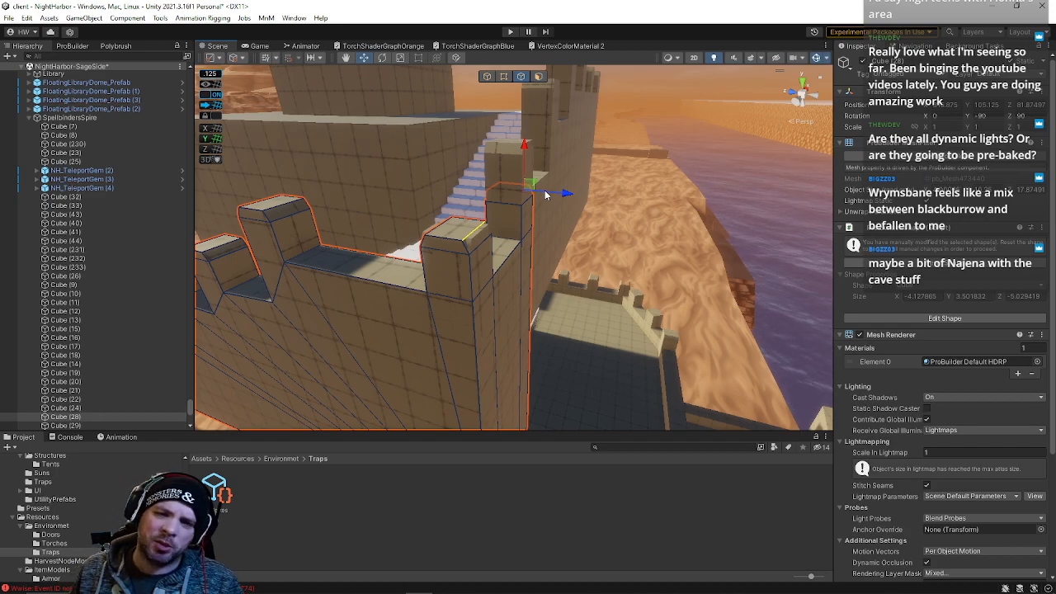
{"action": "key", "text": "w"}
{"action": "right_click_drag", "start_coordinate": [665, 351], "coordinate": [578, 350]}
Select a merlon block on the wall and edit its top edge with the move and scale tools
{"action": "left_click", "coordinate": [426, 315]}
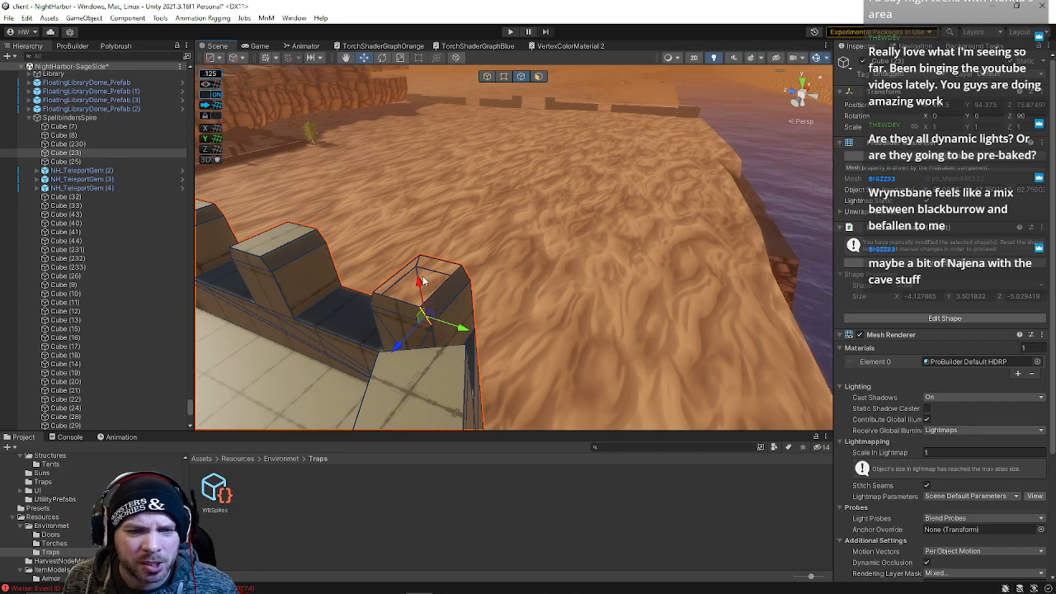
{"action": "left_click", "coordinate": [441, 302]}
{"action": "left_click", "coordinate": [396, 279]}
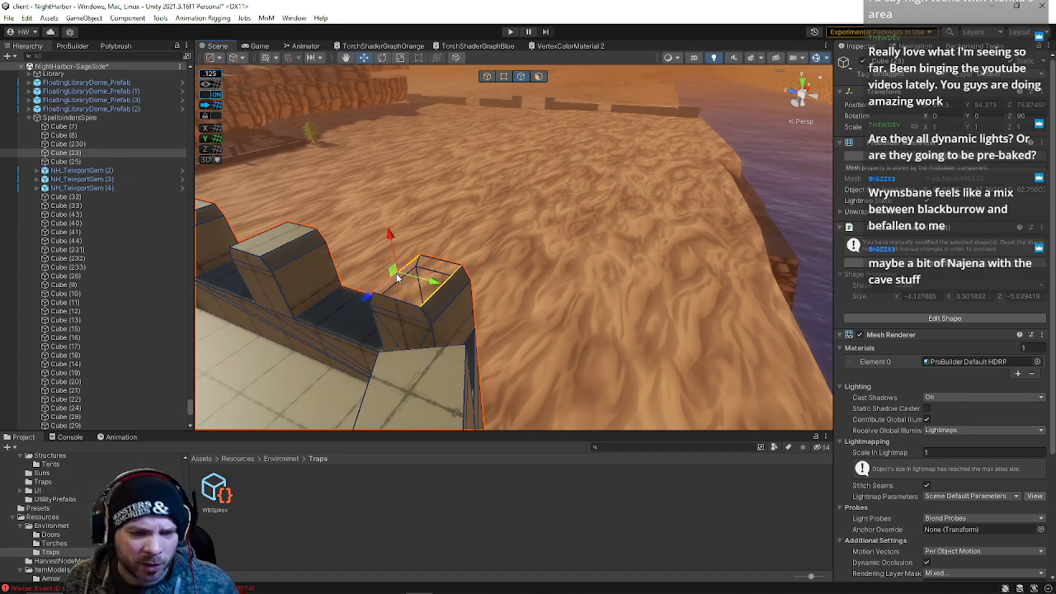
{"action": "key", "text": "alt+b"}
{"action": "right_click_drag", "start_coordinate": [420, 331], "coordinate": [212, 161]}
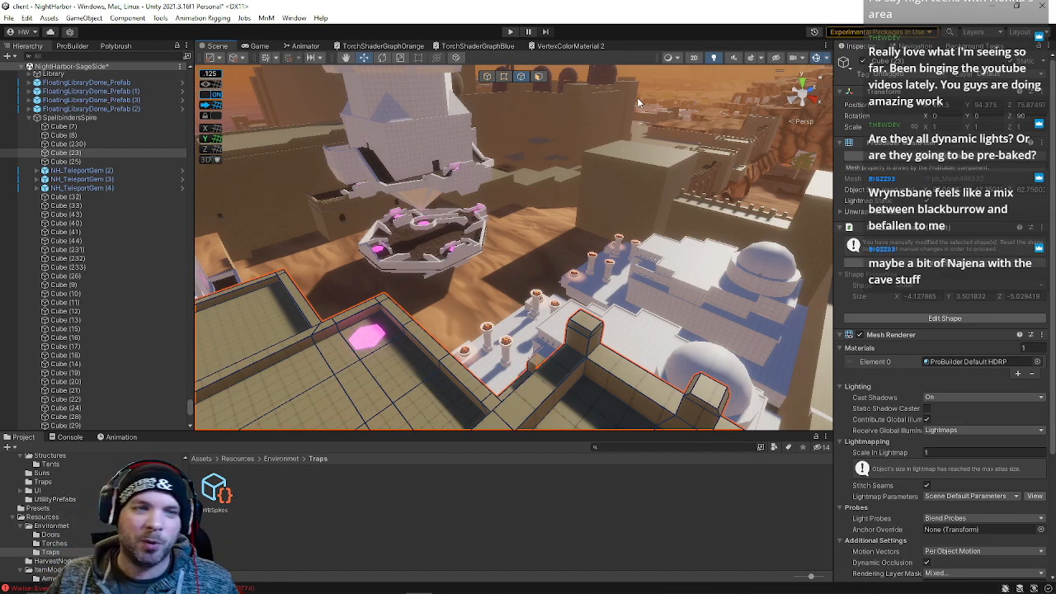
{"action": "right_click_drag", "start_coordinate": [610, 242], "coordinate": [789, 147]}
{"action": "key", "text": "s"}
{"action": "right_click_drag", "start_coordinate": [533, 140], "coordinate": [450, 100]}
{"action": "left_click", "coordinate": [605, 178]}
{"action": "key", "text": "w"}
{"action": "key", "text": "s"}
Select a face on the wall's side and grow the selection across the whole side
{"action": "left_click", "coordinate": [539, 78]}
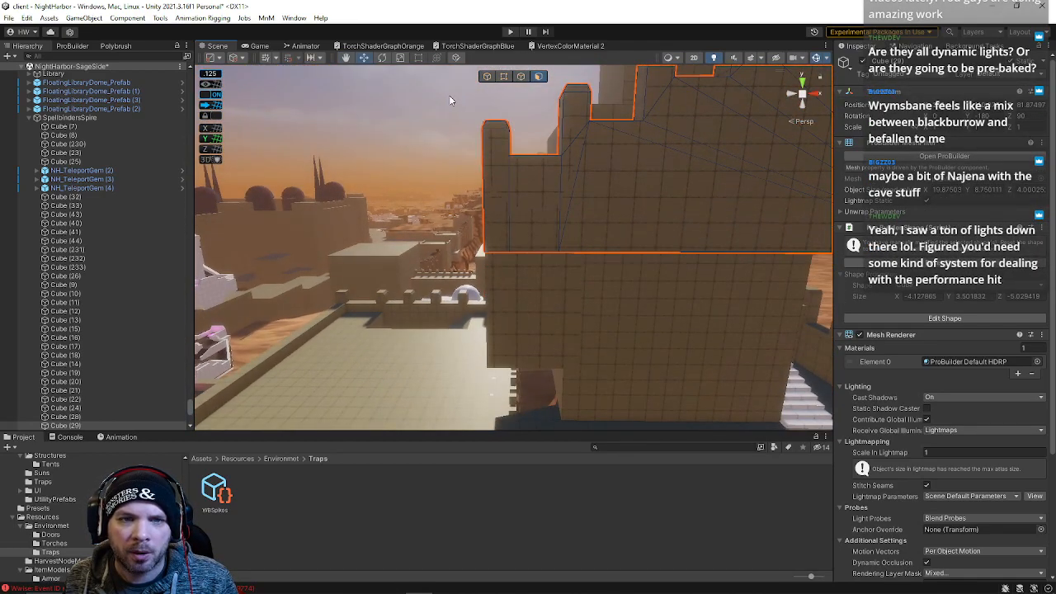
{"action": "left_click", "coordinate": [545, 189]}
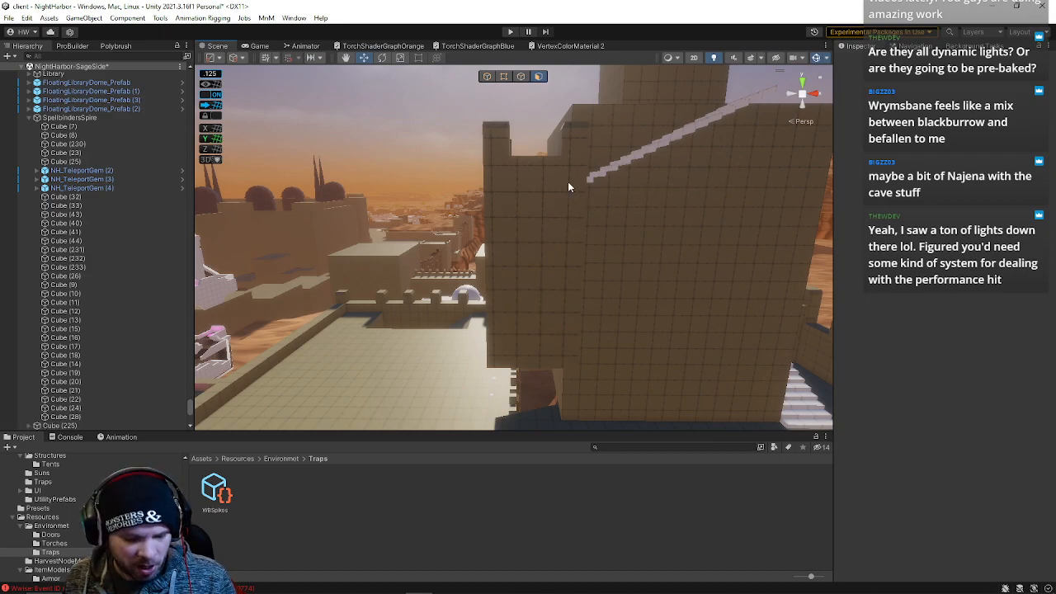
{"action": "left_click", "coordinate": [569, 190]}
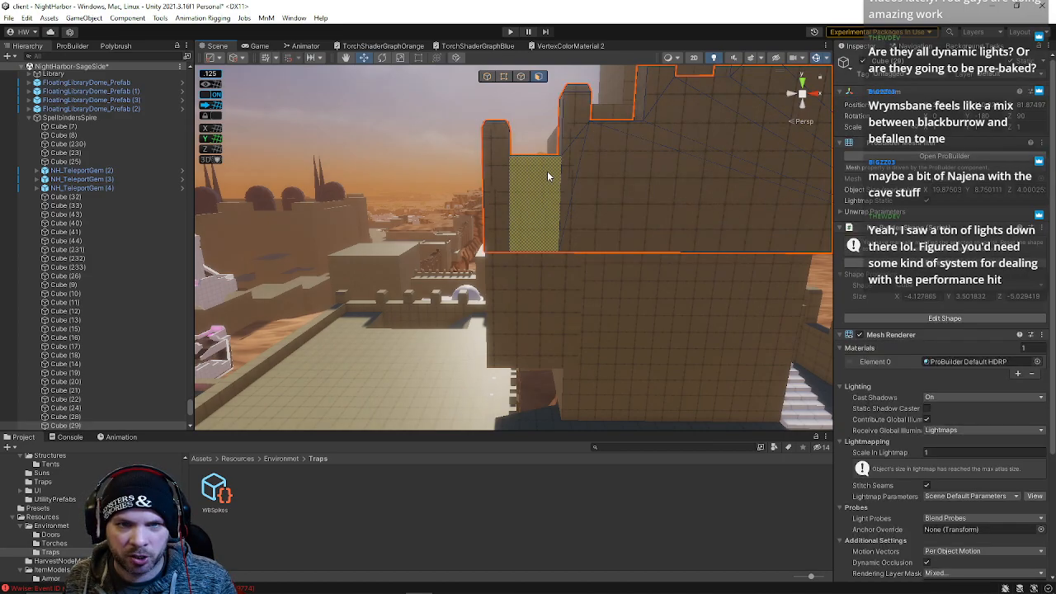
{"action": "left_click", "coordinate": [510, 150]}
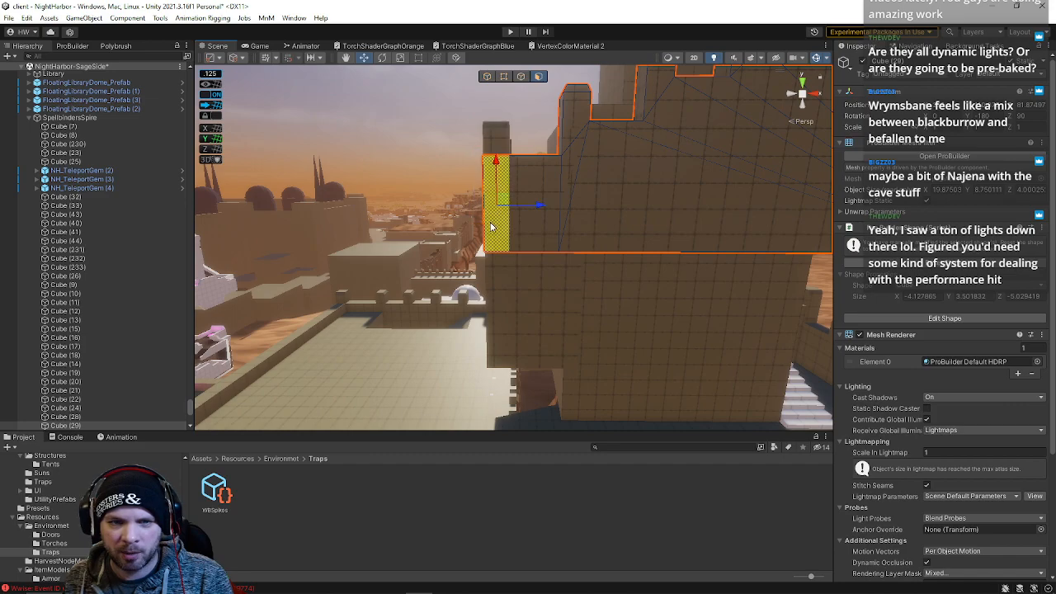
{"action": "left_click_drag", "start_coordinate": [513, 193], "coordinate": [509, 247], "text": "alt"}
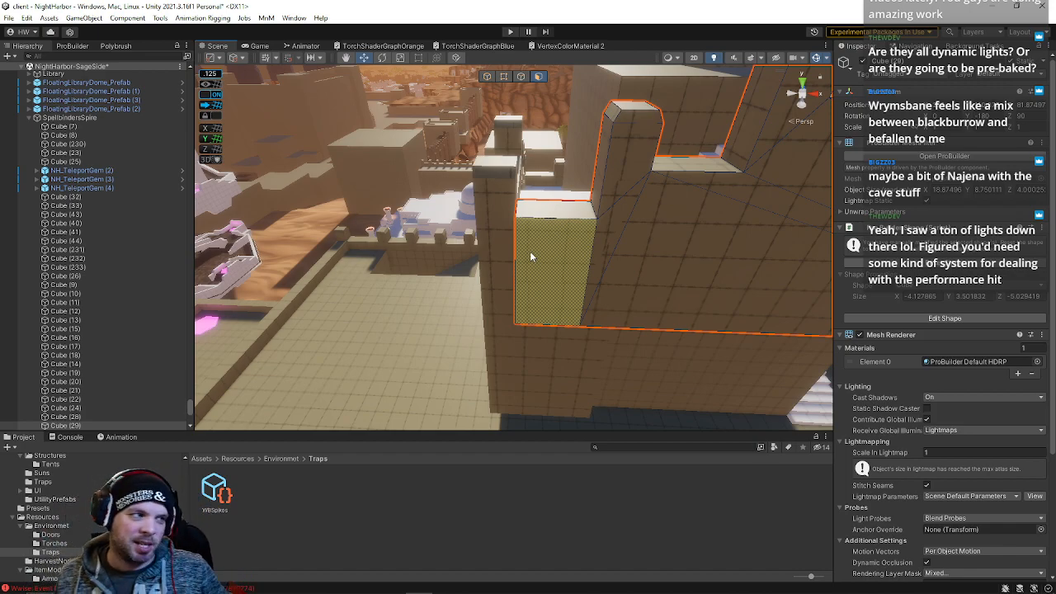
{"action": "right_click_drag", "start_coordinate": [531, 256], "coordinate": [506, 155]}
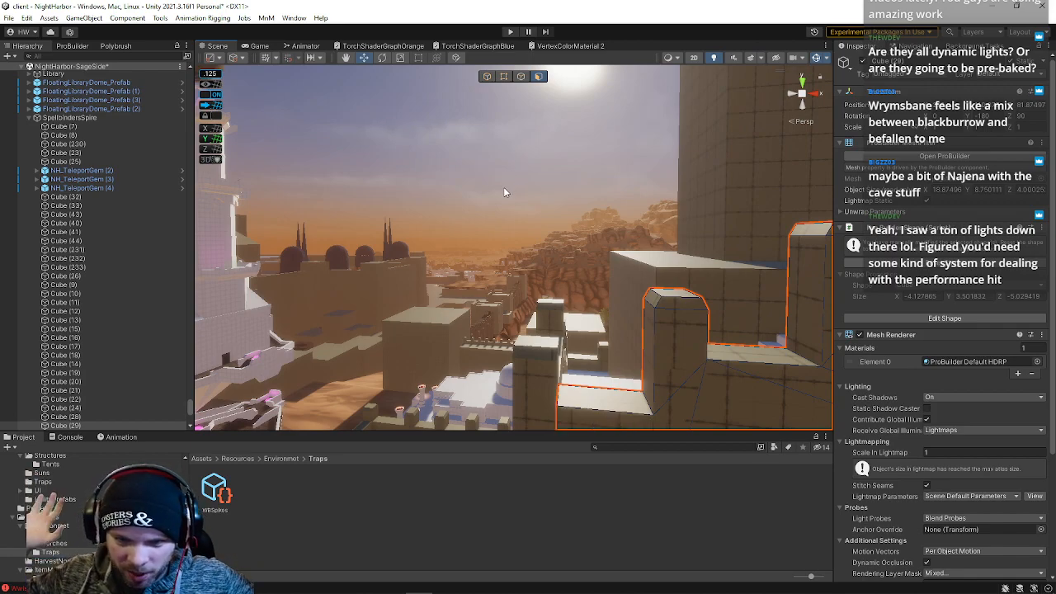
{"action": "key", "text": "f"}
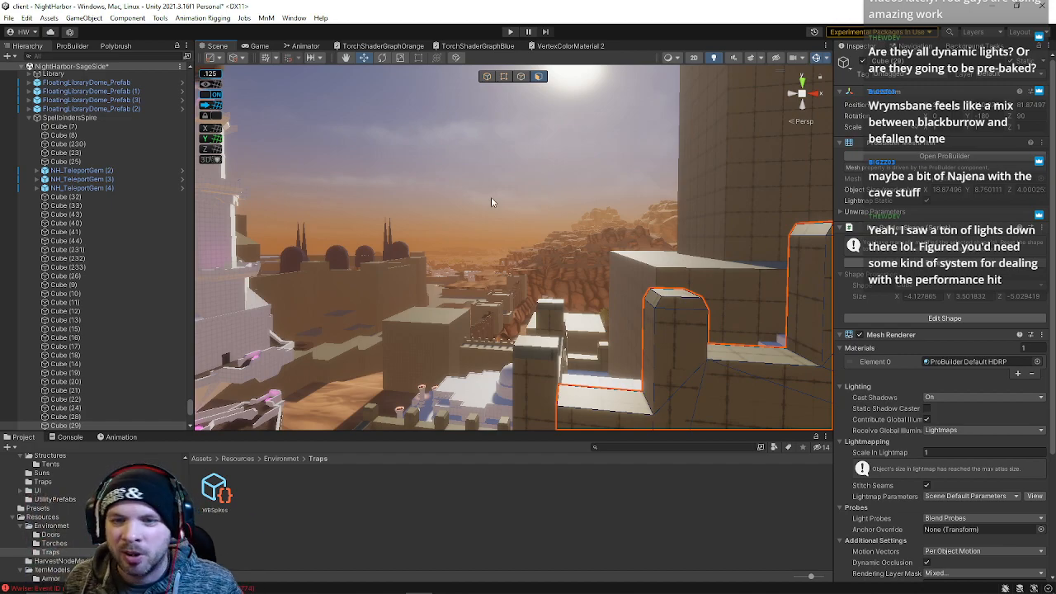
{"action": "key", "text": "alt+g"}
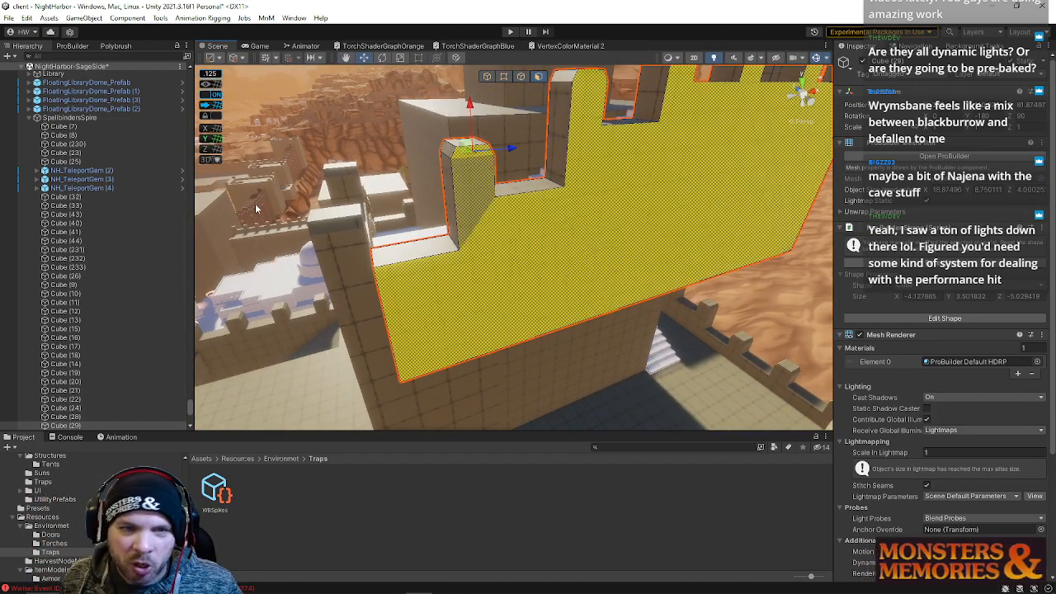
Open the ProBuilder tools panel for the selected wall faces
{"action": "left_click", "coordinate": [72, 46]}
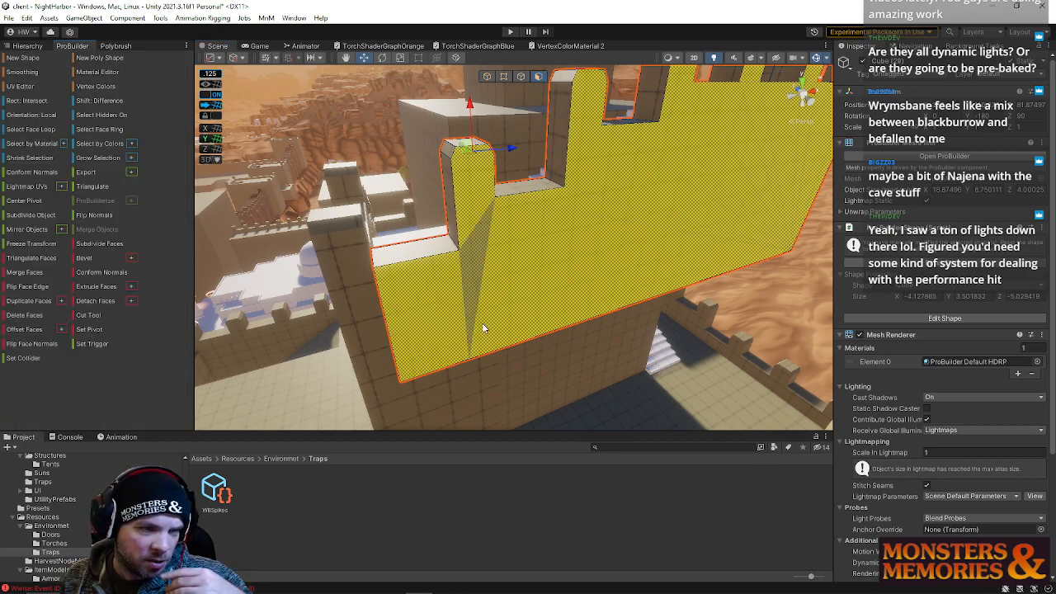
{"action": "right_click_drag", "start_coordinate": [479, 330], "coordinate": [413, 307]}
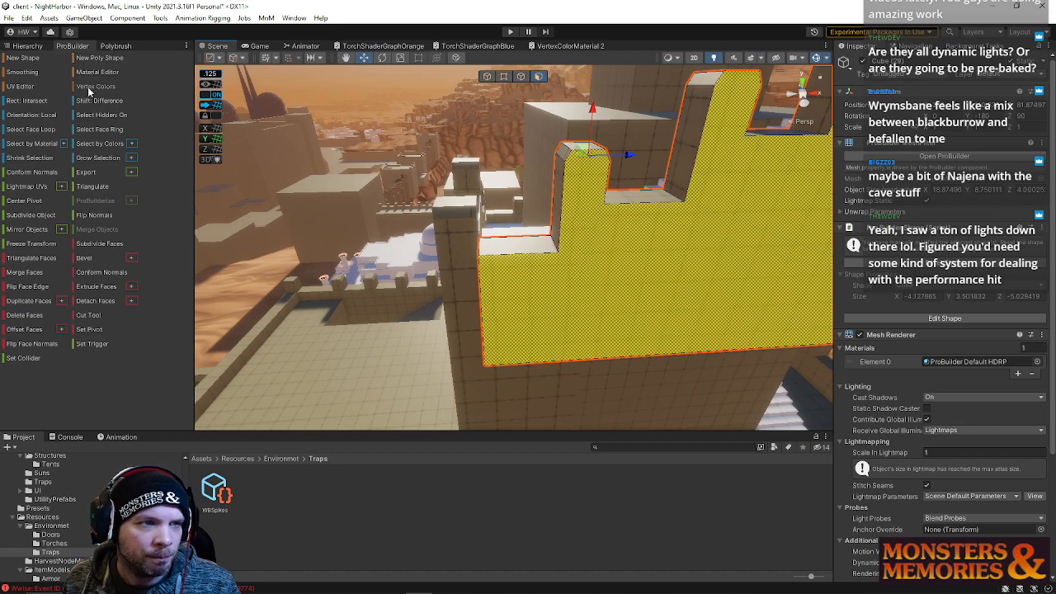
{"action": "right_click_drag", "start_coordinate": [264, 256], "coordinate": [501, 232]}
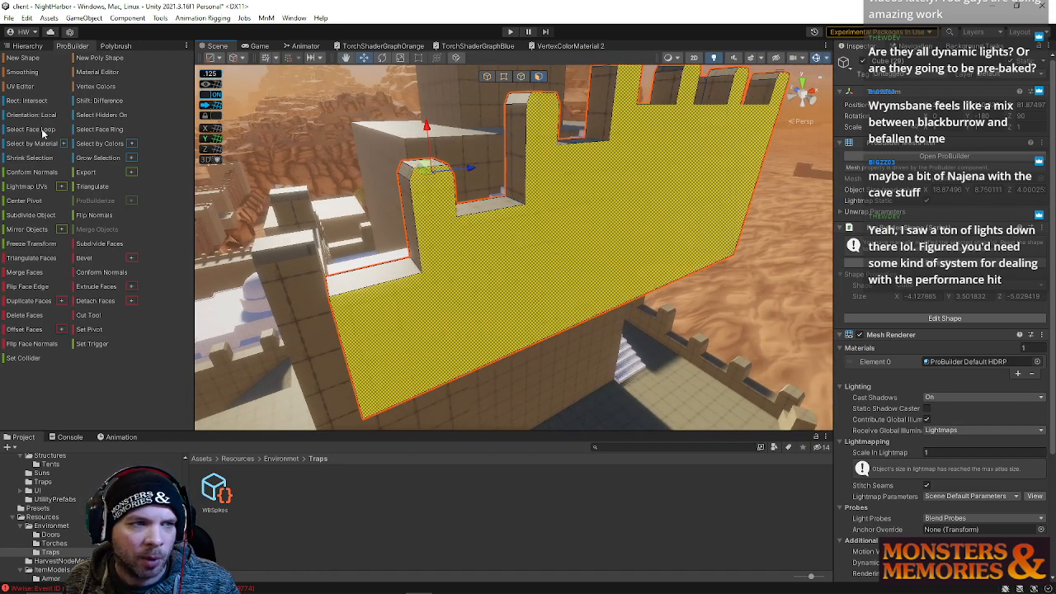
Adjust the wall geometry beside the stairway on the spire's terrace
{"action": "right_click_drag", "start_coordinate": [693, 358], "coordinate": [566, 248]}
{"action": "left_click", "coordinate": [408, 193]}
{"action": "right_click_drag", "start_coordinate": [563, 291], "coordinate": [488, 80]}
{"action": "left_click", "coordinate": [561, 189]}
{"action": "left_click", "coordinate": [488, 80]}
{"action": "right_click_drag", "start_coordinate": [487, 198], "coordinate": [601, 284]}
{"action": "left_click", "coordinate": [537, 241]}
{"action": "left_click_drag", "start_coordinate": [601, 288], "coordinate": [580, 286]}
{"action": "right_click_drag", "start_coordinate": [579, 286], "coordinate": [579, 225]}
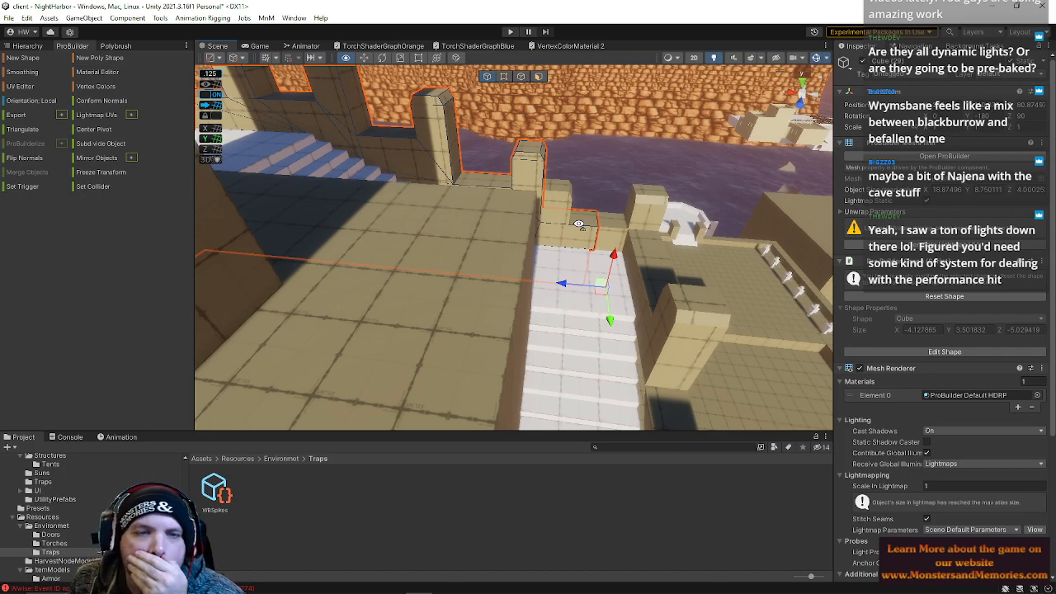
{"action": "right_click_drag", "start_coordinate": [579, 224], "coordinate": [535, 326]}
{"action": "left_click_drag", "start_coordinate": [553, 314], "coordinate": [581, 322]}
{"action": "right_click_drag", "start_coordinate": [582, 323], "coordinate": [518, 115]}
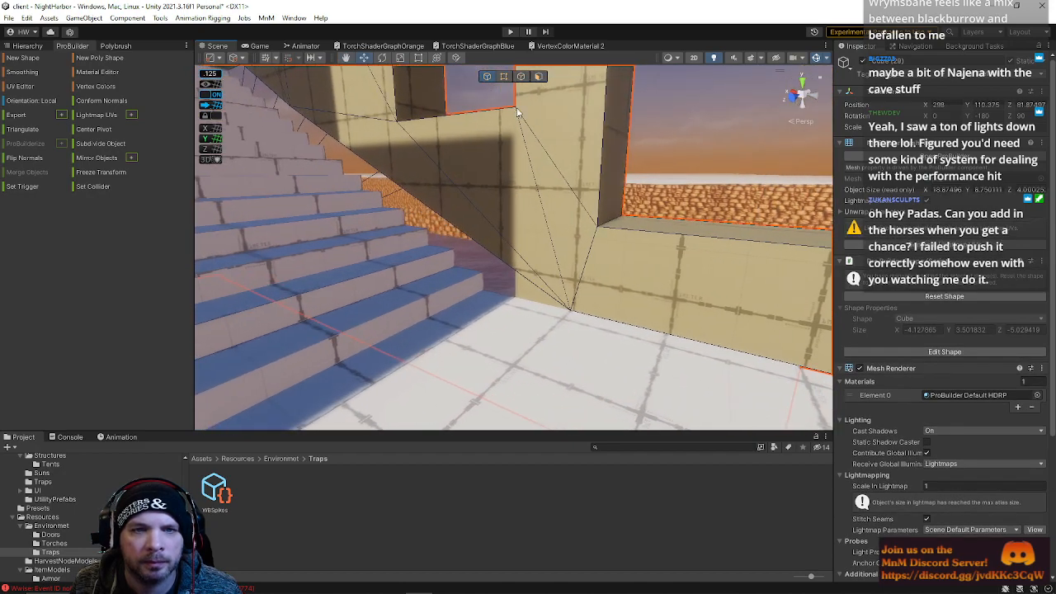
Switch to vertex selection and select the wall's corner vertices beside the top of the stairway
{"action": "left_click", "coordinate": [504, 77]}
{"action": "left_click", "coordinate": [571, 307]}
{"action": "left_click_drag", "start_coordinate": [538, 310], "coordinate": [450, 278]}
{"action": "right_click_drag", "start_coordinate": [497, 267], "coordinate": [403, 177]}
{"action": "left_click", "coordinate": [359, 130]}
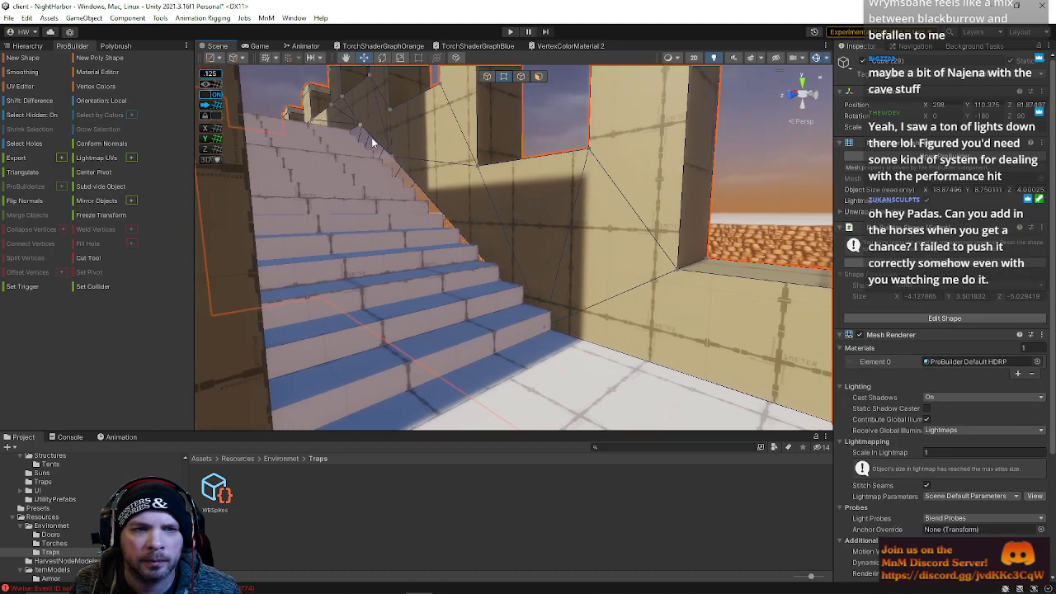
{"action": "left_click", "coordinate": [393, 157]}
{"action": "left_click_drag", "start_coordinate": [389, 115], "coordinate": [409, 136]}
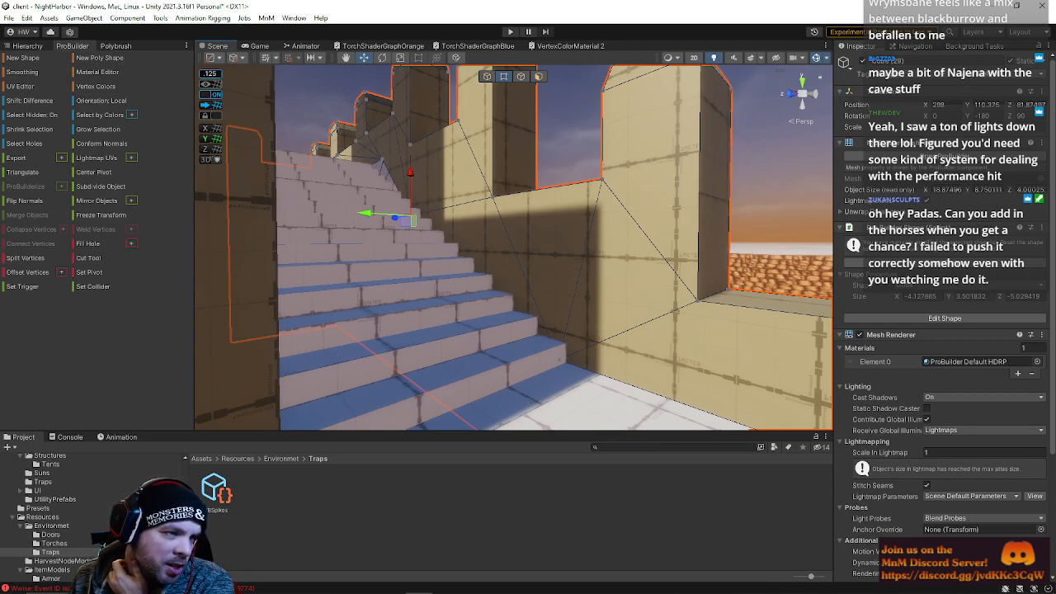
Move the selected vertices along the wall so its top edge lines up with the merlon
{"action": "left_click_drag", "start_coordinate": [365, 264], "coordinate": [346, 227], "text": "alt"}
{"action": "right_click_drag", "start_coordinate": [346, 227], "coordinate": [458, 296]}
{"action": "left_click", "coordinate": [363, 285]}
{"action": "left_click_drag", "start_coordinate": [508, 269], "coordinate": [353, 264]}
{"action": "right_click_drag", "start_coordinate": [353, 266], "coordinate": [416, 281]}
{"action": "left_click_drag", "start_coordinate": [420, 135], "coordinate": [502, 415]}
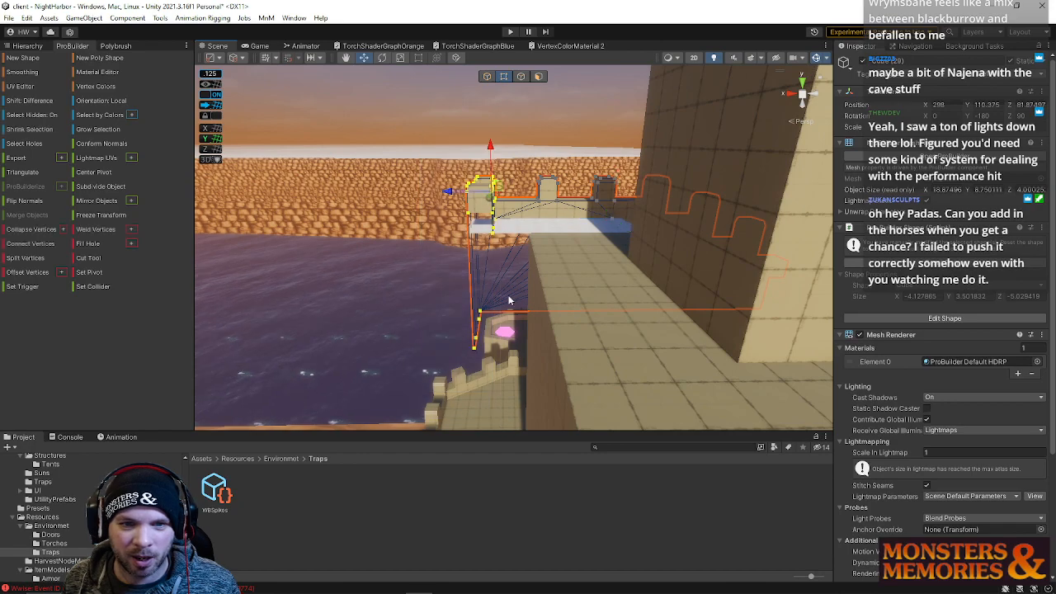
{"action": "left_click_drag", "start_coordinate": [459, 191], "coordinate": [490, 194]}
Select the top vertices of a merlon on the wall and nudge them slightly sideways
{"action": "right_click_drag", "start_coordinate": [650, 278], "coordinate": [512, 198]}
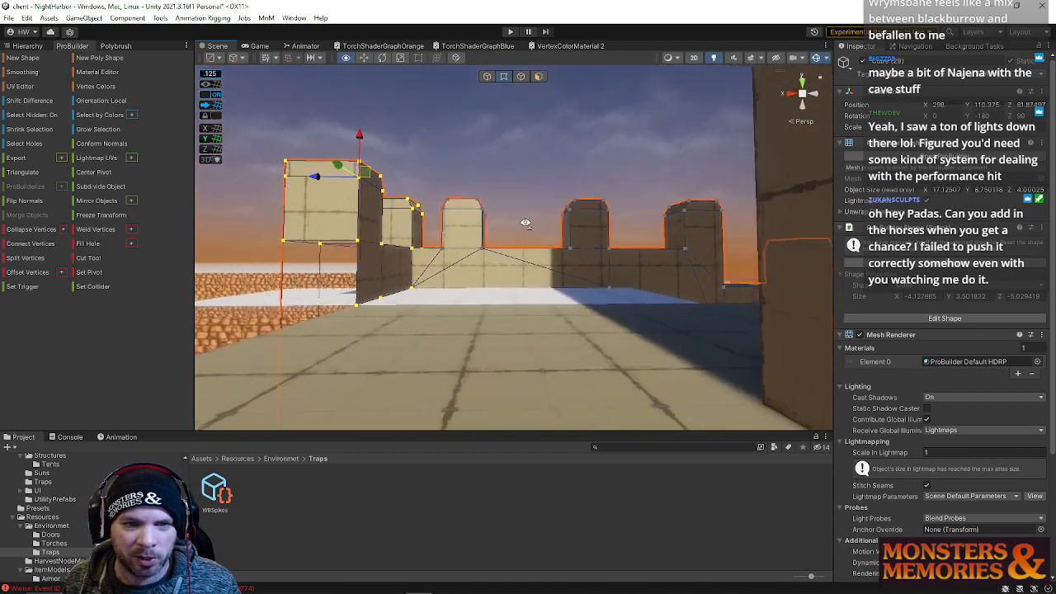
{"action": "left_click_drag", "start_coordinate": [490, 227], "coordinate": [531, 285]}
{"action": "left_click_drag", "start_coordinate": [477, 245], "coordinate": [521, 253]}
{"action": "right_click_drag", "start_coordinate": [522, 254], "coordinate": [488, 256]}
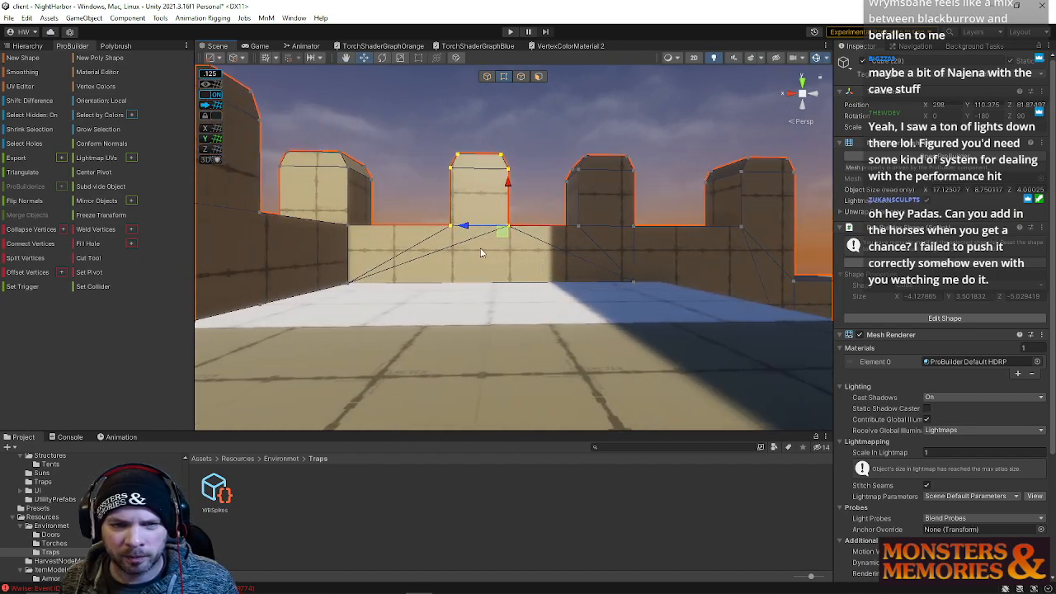
{"action": "left_click_drag", "start_coordinate": [464, 226], "coordinate": [456, 226]}
Switch to face selection and delete a face on the merlon above the wall
{"action": "right_click_drag", "start_coordinate": [536, 280], "coordinate": [510, 85]}
{"action": "left_click", "coordinate": [538, 76]}
{"action": "left_click_drag", "start_coordinate": [430, 86], "coordinate": [541, 191]}
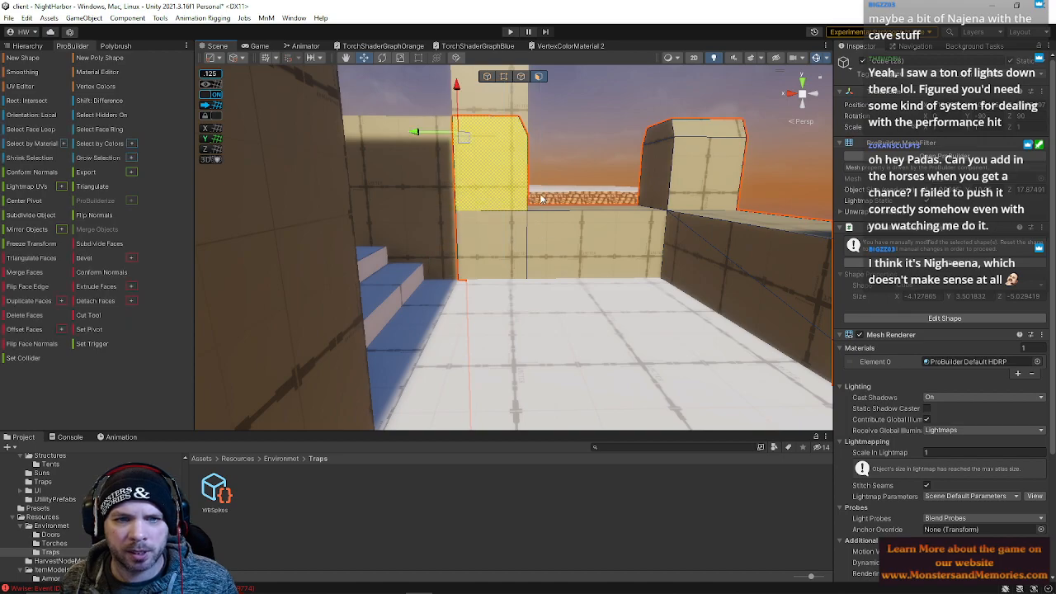
{"action": "key", "text": "BackSpace"}
Delete two more unwanted wall faces, including the large inner face of the wall
{"action": "left_click", "coordinate": [493, 259]}
{"action": "key", "text": "BackSpace"}
{"action": "right_click_drag", "start_coordinate": [577, 234], "coordinate": [345, 293]}
{"action": "left_click", "coordinate": [505, 353]}
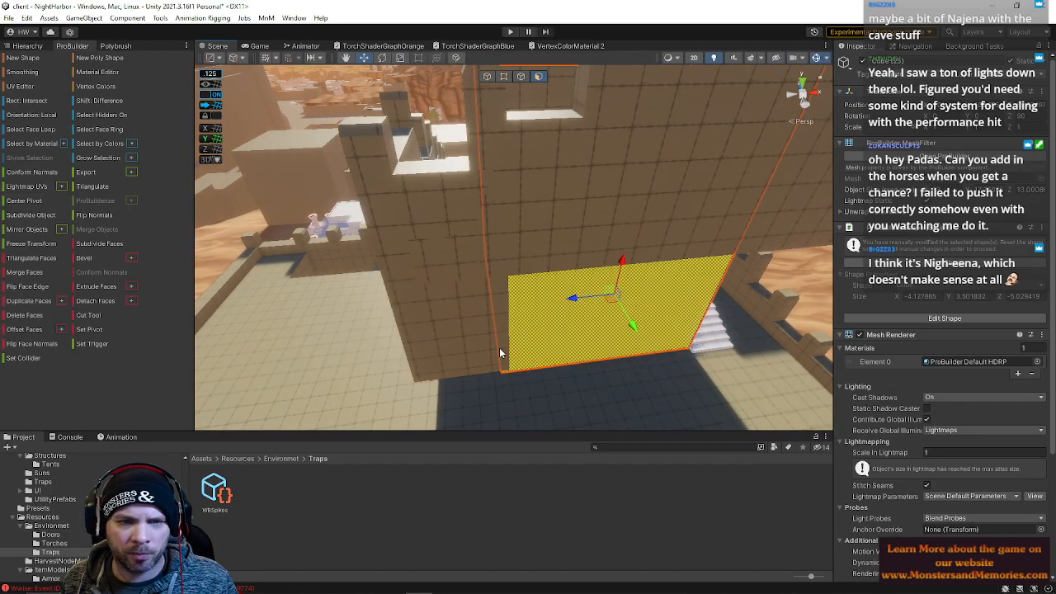
{"action": "key", "text": "BackSpace"}
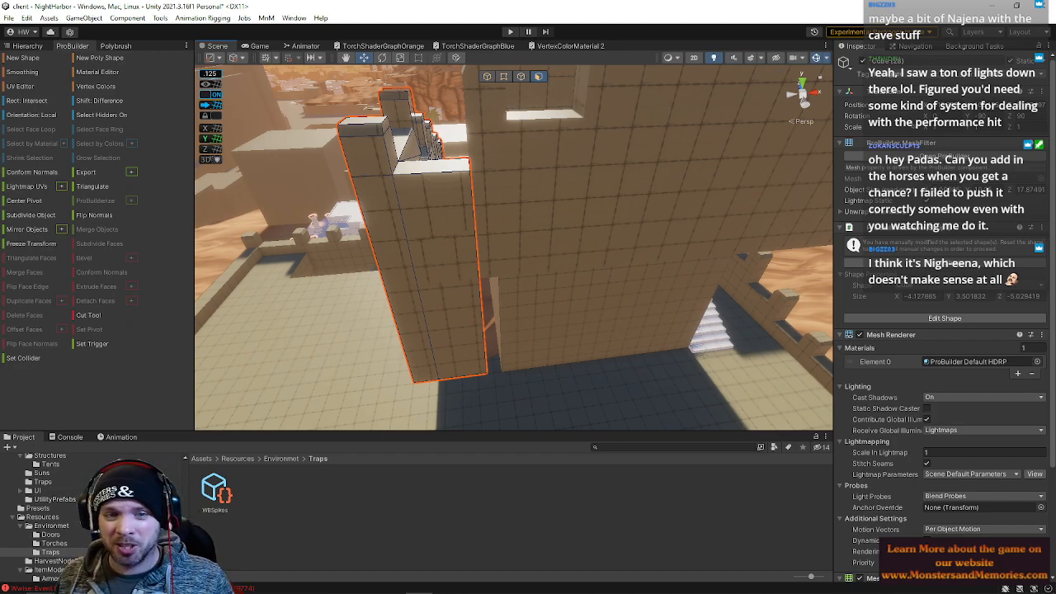
Select and delete the inner face of the wall section beside the tower
{"action": "left_click", "coordinate": [486, 224]}
{"action": "left_click", "coordinate": [426, 223]}
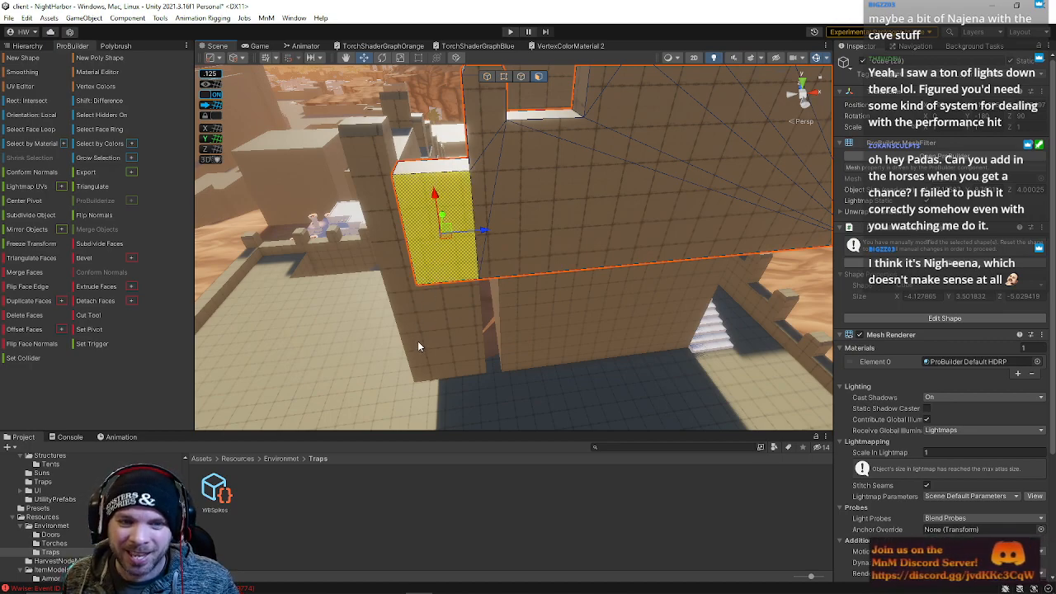
{"action": "left_click", "coordinate": [441, 317]}
{"action": "right_click_drag", "start_coordinate": [441, 318], "coordinate": [520, 266]}
{"action": "left_click", "coordinate": [481, 287]}
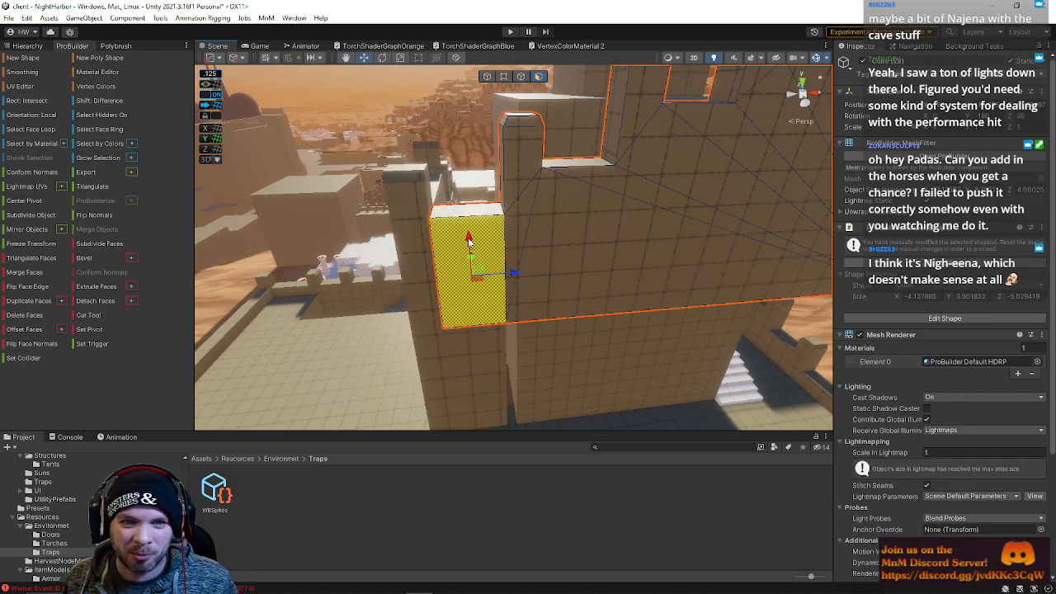
{"action": "key", "text": "BackSpace"}
Delete another unneeded face on the lower part of the wall
{"action": "right_click_drag", "start_coordinate": [475, 265], "coordinate": [245, 276]}
{"action": "left_click", "coordinate": [609, 341]}
{"action": "left_click", "coordinate": [397, 350]}
{"action": "right_click_drag", "start_coordinate": [397, 350], "coordinate": [383, 346]}
{"action": "key", "text": "BackSpace"}
Delete the face on the wall's end beside the stairway
{"action": "left_click", "coordinate": [499, 205]}
{"action": "right_click_drag", "start_coordinate": [469, 207], "coordinate": [660, 285]}
{"action": "left_click", "coordinate": [693, 339]}
{"action": "left_click", "coordinate": [575, 296]}
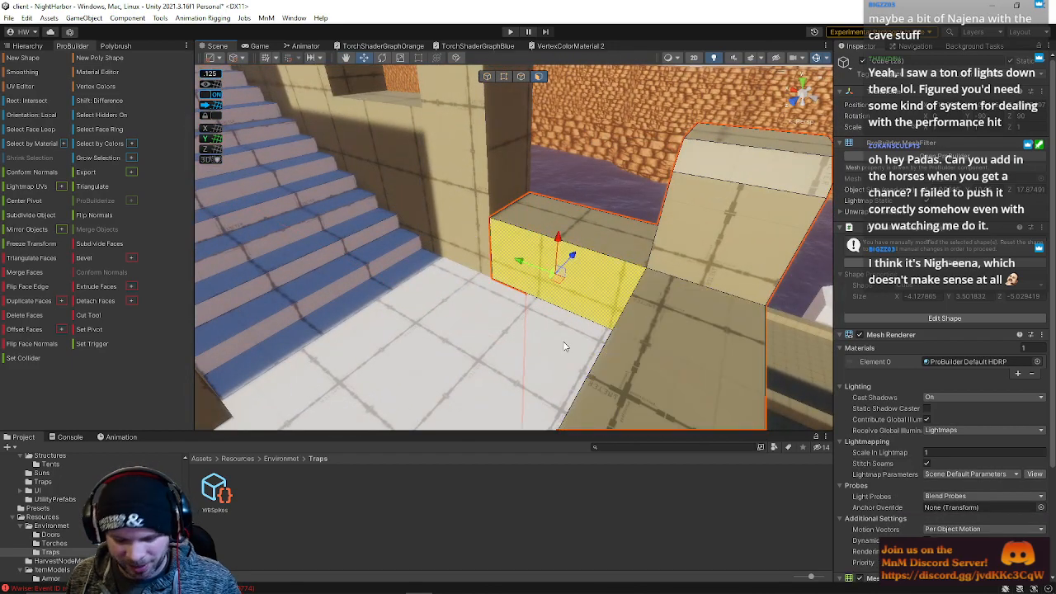
{"action": "key", "text": "BackSpace"}
Switch to edge selection and drag a wall edge beside the merlon downward
{"action": "left_click", "coordinate": [463, 201]}
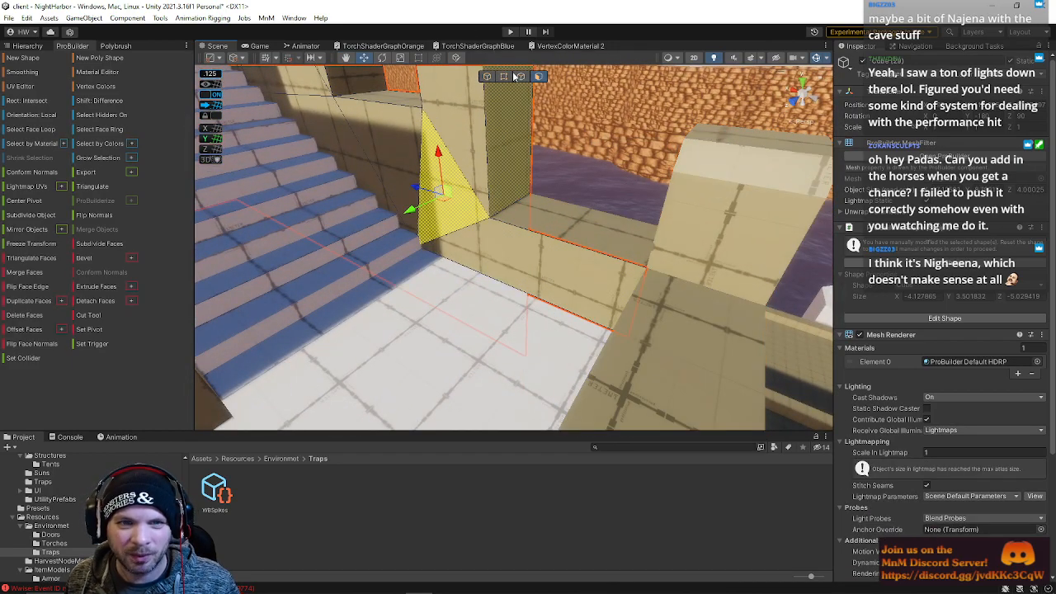
{"action": "right_click_drag", "start_coordinate": [463, 201], "coordinate": [347, 87]}
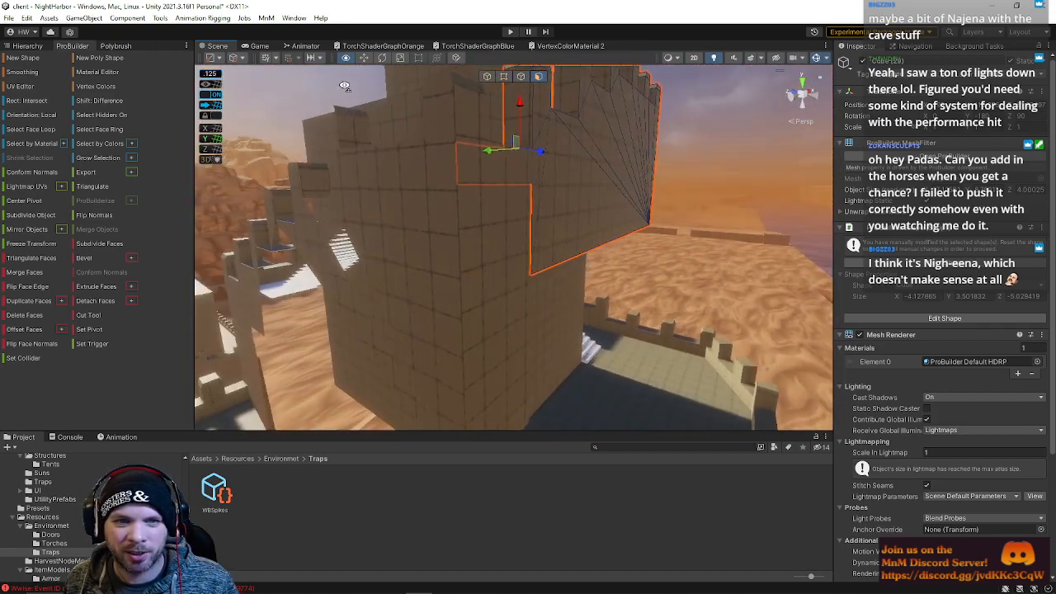
{"action": "left_click", "coordinate": [506, 321]}
{"action": "key", "text": "q"}
{"action": "right_click_drag", "start_coordinate": [506, 321], "coordinate": [502, 293]}
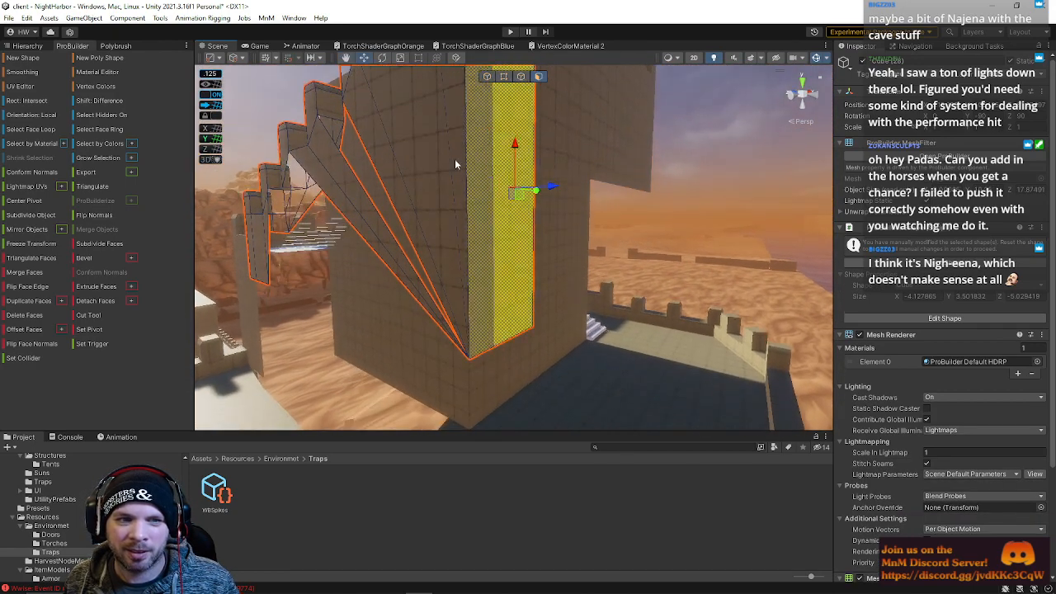
{"action": "left_click", "coordinate": [521, 76]}
{"action": "left_click", "coordinate": [387, 183]}
{"action": "left_click_drag", "start_coordinate": [373, 229], "coordinate": [496, 245], "text": "alt"}
{"action": "mouse_move", "coordinate": [496, 245]}
{"action": "right_mouse_down"}
{"action": "mouse_move", "coordinate": [540, 288]}
{"action": "mouse_move", "coordinate": [490, 225]}
{"action": "right_mouse_up"}
{"action": "left_click", "coordinate": [486, 220]}
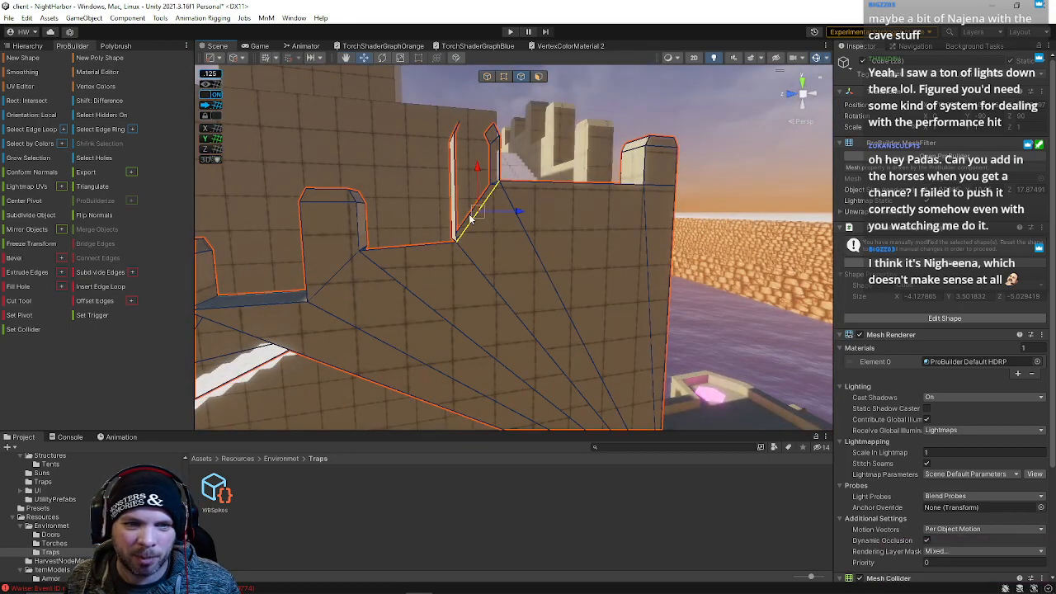
{"action": "right_click_drag", "start_coordinate": [472, 234], "coordinate": [459, 302]}
Select two facing edges at a merlon's open top and bridge them to close it
{"action": "left_click", "coordinate": [490, 375]}
{"action": "right_click_drag", "start_coordinate": [509, 374], "coordinate": [138, 448]}
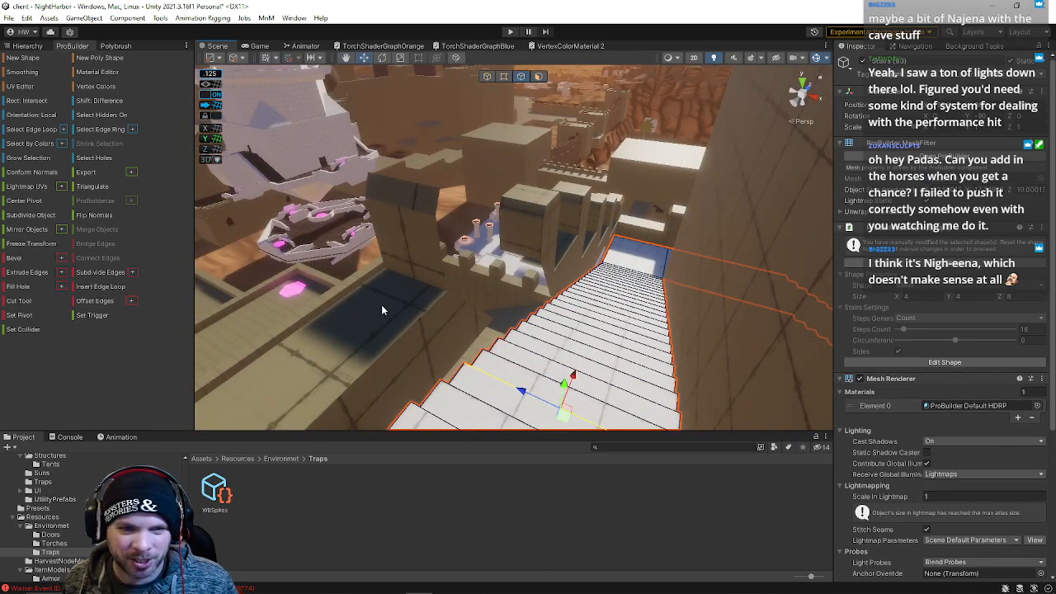
{"action": "left_click", "coordinate": [511, 304]}
{"action": "right_click_drag", "start_coordinate": [512, 304], "coordinate": [438, 268]}
{"action": "left_click", "coordinate": [425, 250]}
{"action": "left_click", "coordinate": [486, 235], "text": "shift"}
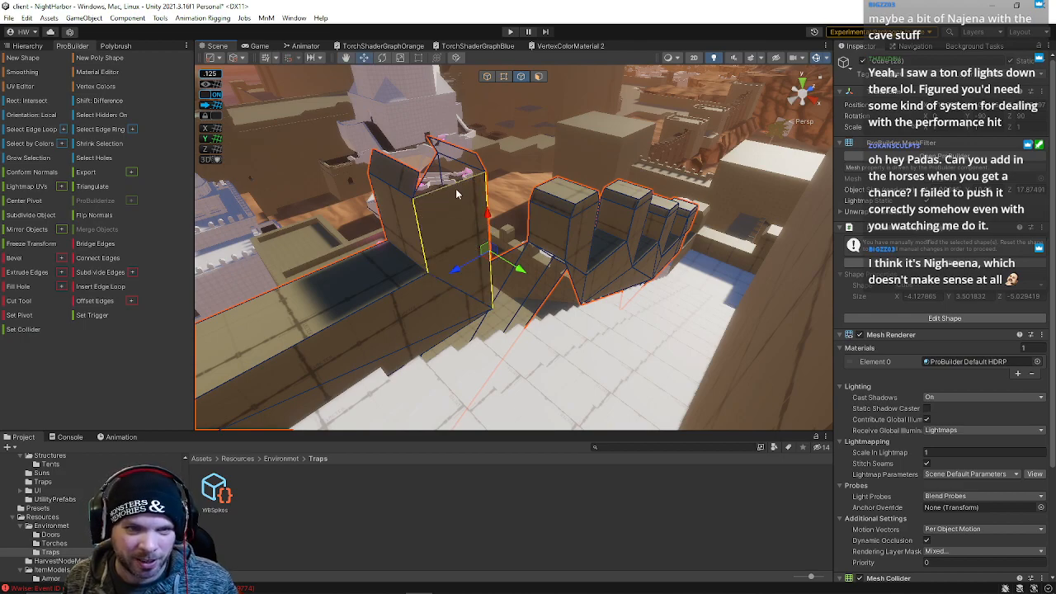
{"action": "left_click", "coordinate": [416, 187]}
{"action": "left_click", "coordinate": [478, 163], "text": "shift"}
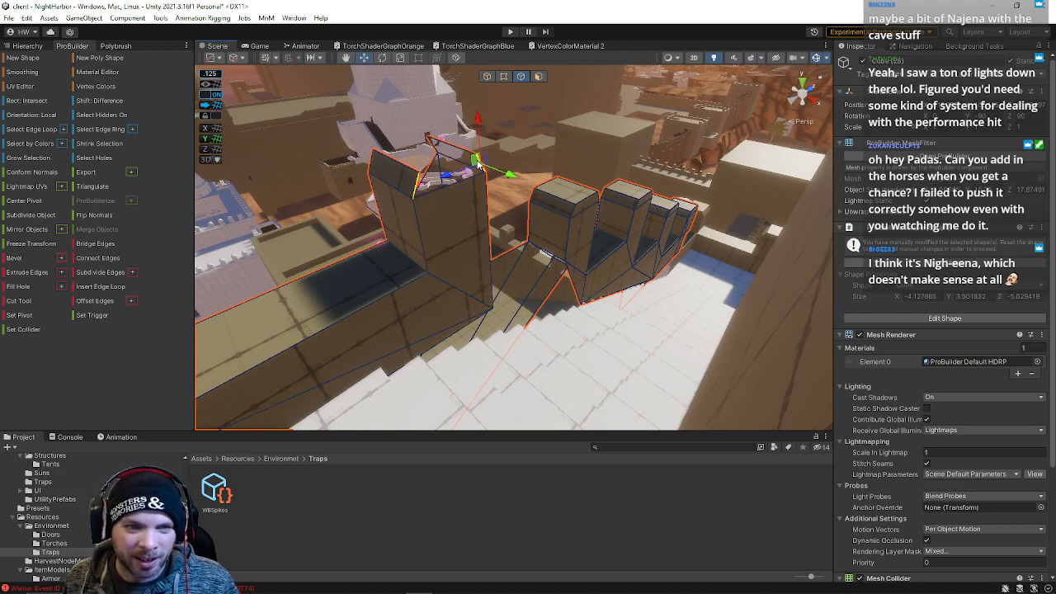
{"action": "key", "text": "alt+b"}
Frame the wall and bridge the open edges of the next merlons
{"action": "left_click", "coordinate": [421, 160]}
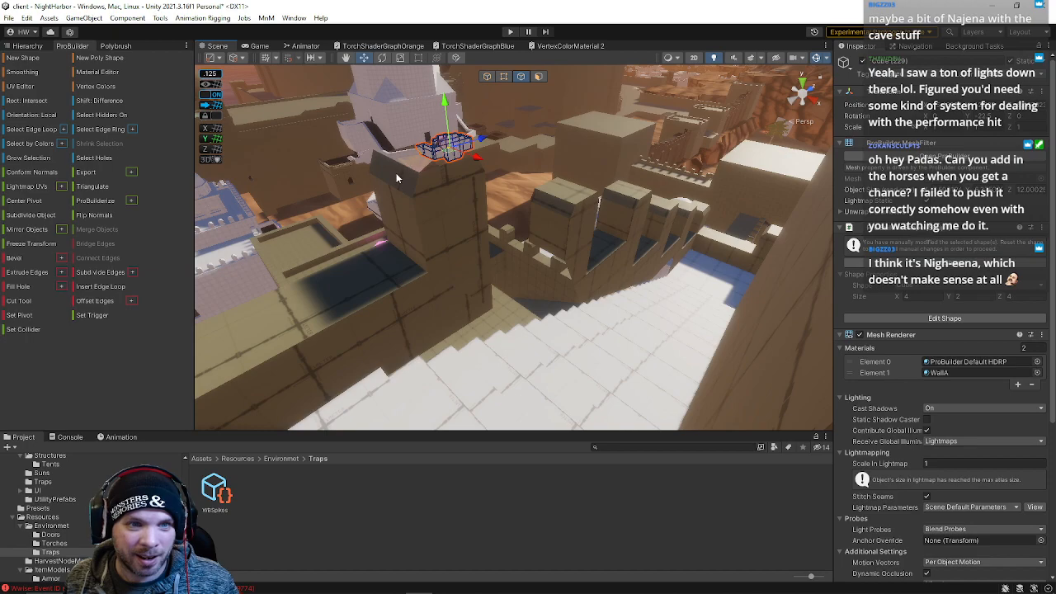
{"action": "key", "text": "f"}
{"action": "left_click", "coordinate": [514, 185], "text": "shift"}
{"action": "key", "text": "alt+b"}
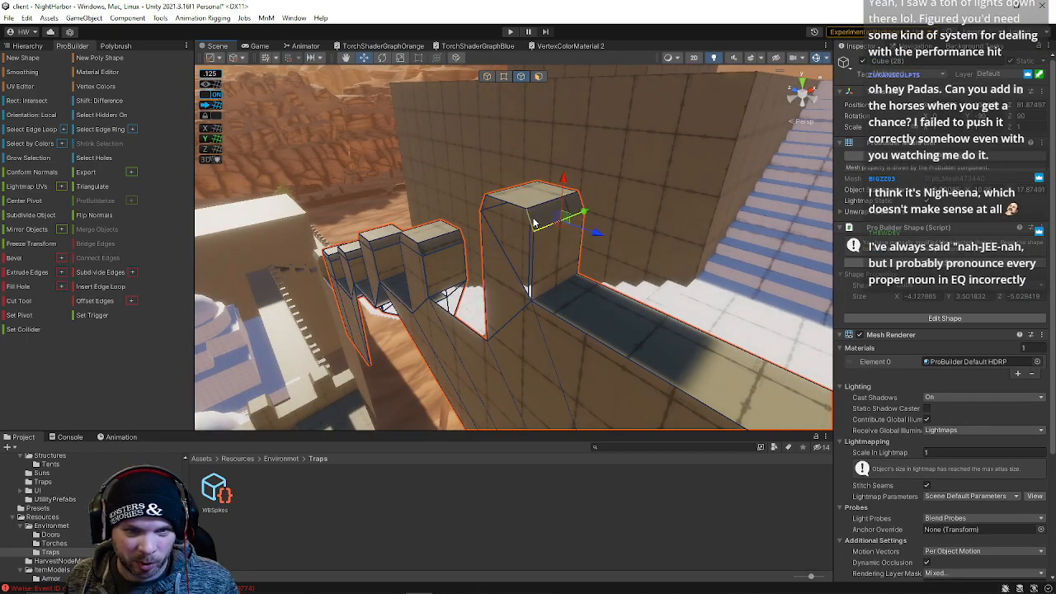
{"action": "left_click", "coordinate": [485, 204]}
{"action": "key", "text": "alt+b"}
Bridge another pair of open edges on the crenellated wall
{"action": "left_click", "coordinate": [500, 251]}
{"action": "left_click", "coordinate": [538, 259], "text": "shift"}
{"action": "key", "text": "alt+b"}
{"action": "right_click_drag", "start_coordinate": [539, 256], "coordinate": [498, 244]}
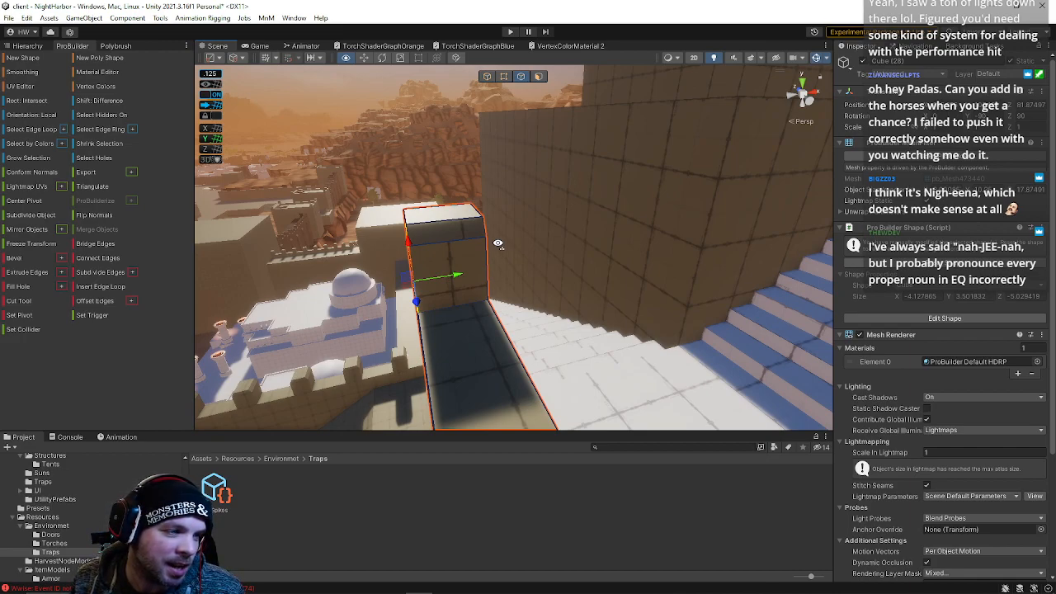
{"action": "right_click_drag", "start_coordinate": [498, 244], "coordinate": [327, 245]}
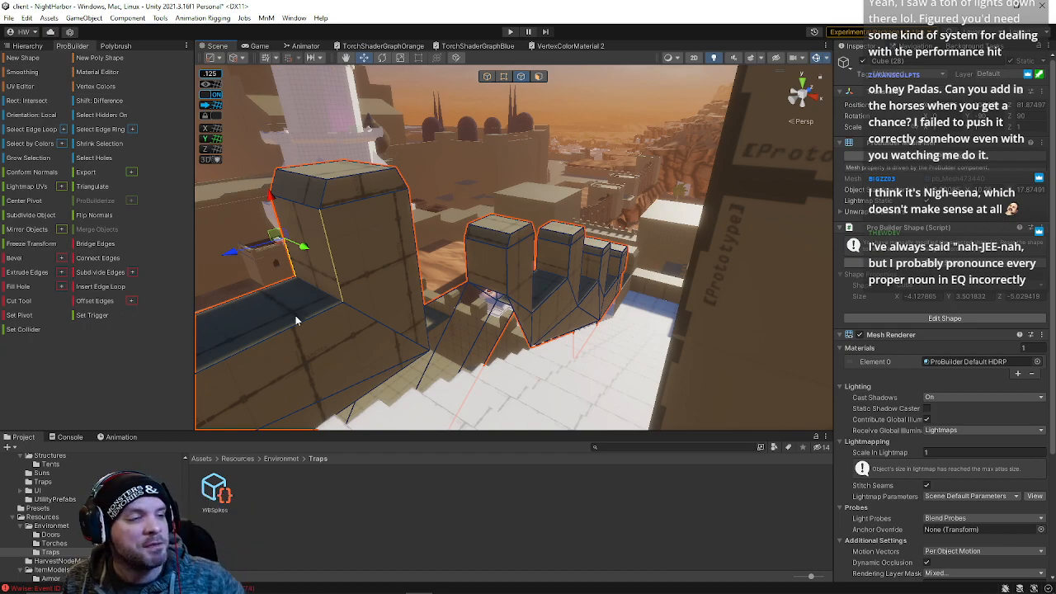
Bridge the open edge pairs at the wall corner next to the stairway
{"action": "left_click", "coordinate": [523, 324]}
{"action": "left_click_drag", "start_coordinate": [452, 346], "coordinate": [258, 402], "text": "alt"}
{"action": "left_click", "coordinate": [498, 236]}
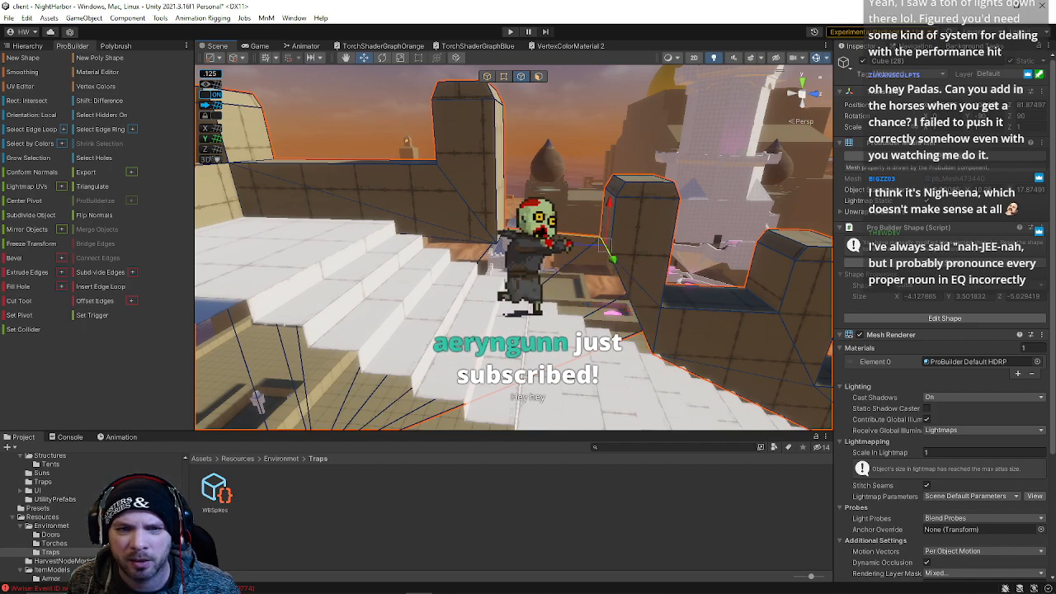
{"action": "left_click", "coordinate": [498, 236], "text": "shift"}
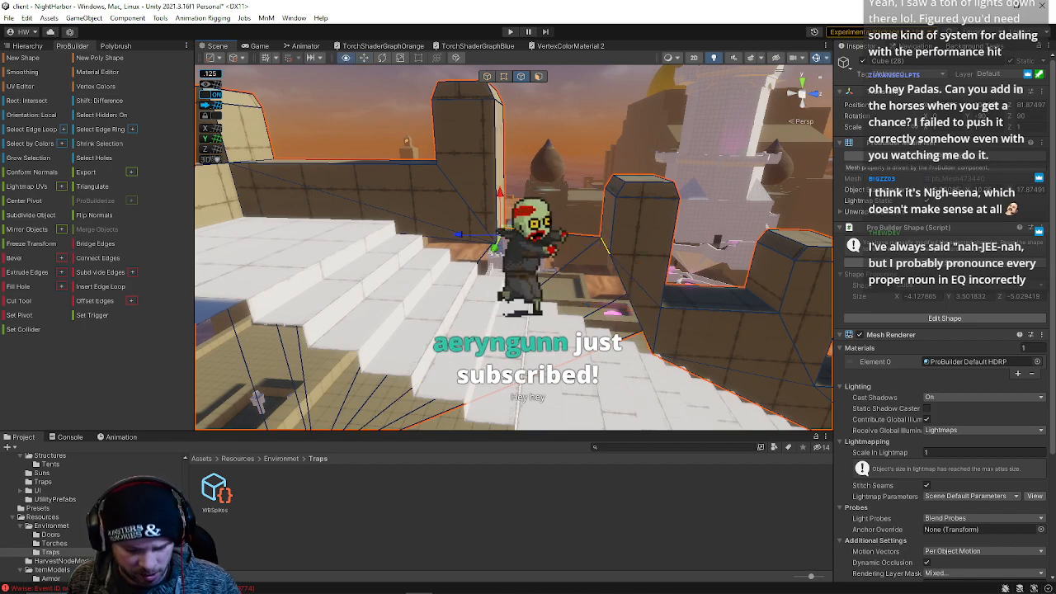
{"action": "left_click", "coordinate": [552, 250]}
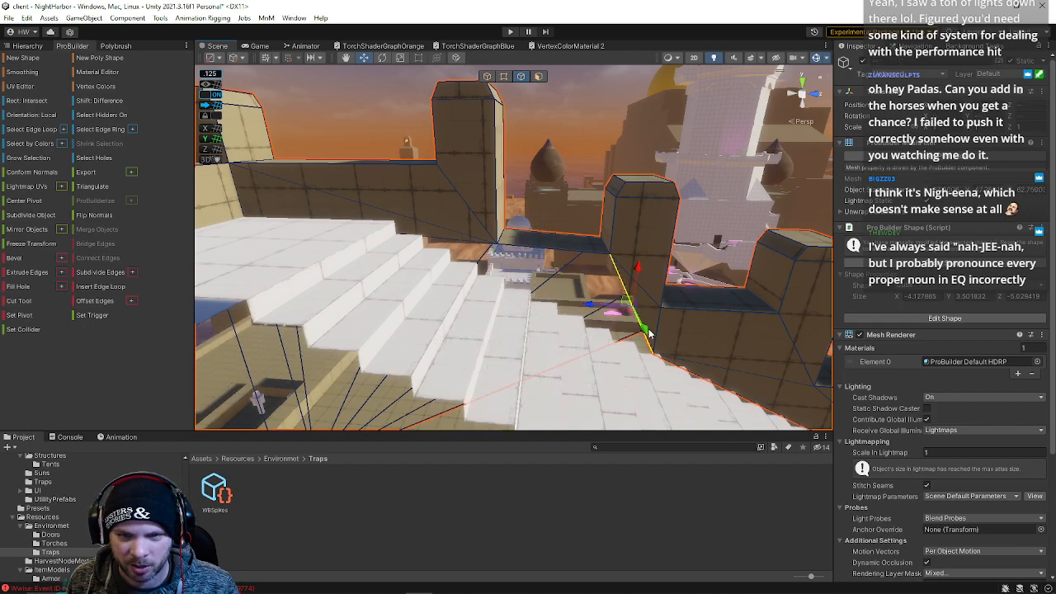
{"action": "left_click", "coordinate": [632, 307], "text": "shift"}
{"action": "key", "text": "alt+b"}
{"action": "left_click", "coordinate": [536, 272]}
{"action": "left_click", "coordinate": [484, 252], "text": "shift"}
{"action": "key", "text": "alt+b"}
Select an edge on the wall top, shift it along the wall, and save the scene
{"action": "right_click_drag", "start_coordinate": [516, 273], "coordinate": [623, 239]}
{"action": "left_click", "coordinate": [556, 185]}
{"action": "left_click", "coordinate": [622, 160]}
{"action": "right_click_drag", "start_coordinate": [622, 160], "coordinate": [561, 154]}
{"action": "left_click", "coordinate": [566, 220]}
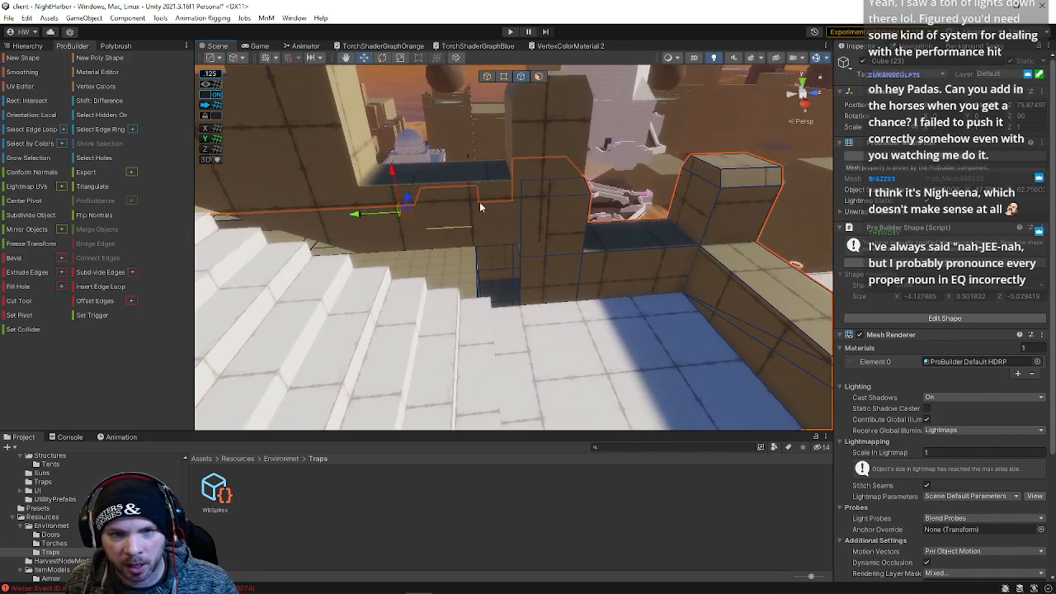
{"action": "right_click_drag", "start_coordinate": [475, 206], "coordinate": [751, 127]}
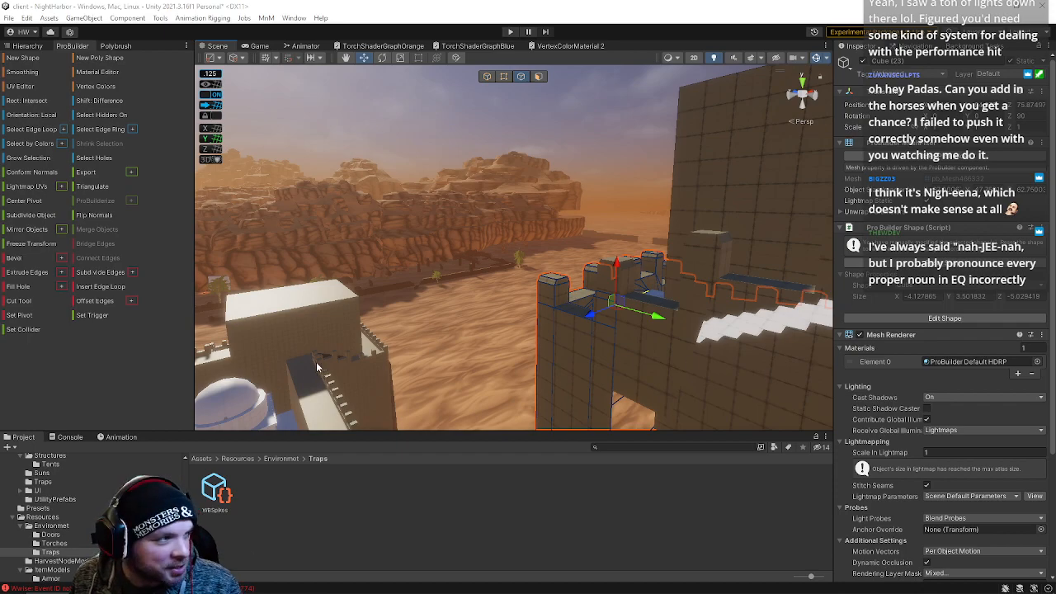
{"action": "right_click_drag", "start_coordinate": [472, 248], "coordinate": [532, 194]}
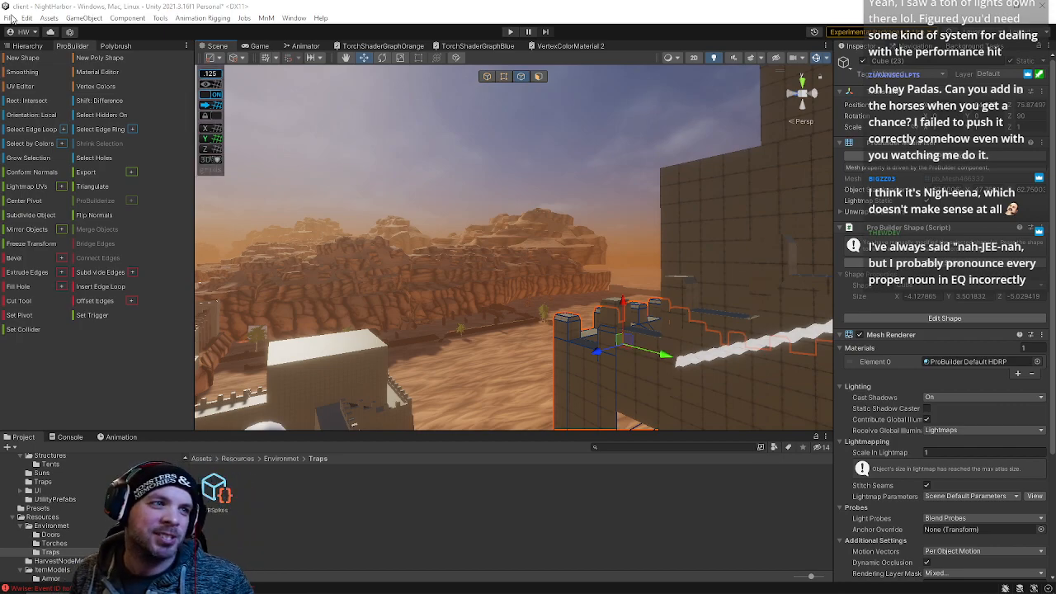
{"action": "left_click", "coordinate": [10, 17]}
{"action": "left_click", "coordinate": [27, 72]}
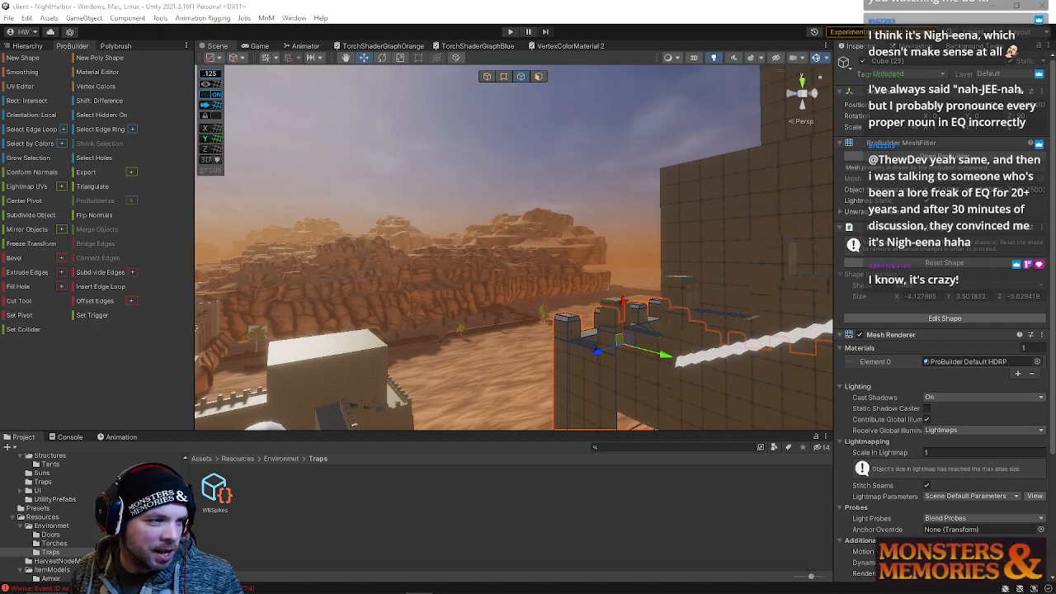
Search the project assets for horse
{"action": "mouse_move", "coordinate": [275, 373]}
{"action": "right_mouse_down"}
{"action": "mouse_move", "coordinate": [320, 288]}
{"action": "mouse_move", "coordinate": [250, 316]}
{"action": "mouse_move", "coordinate": [292, 363]}
{"action": "right_mouse_up"}
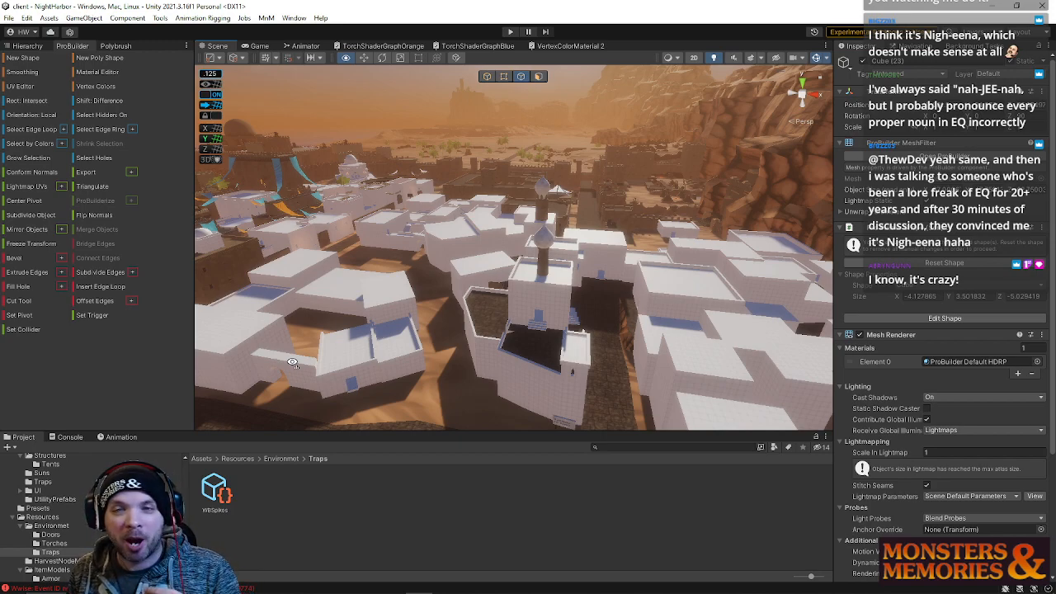
{"action": "right_click_drag", "start_coordinate": [293, 363], "coordinate": [266, 317]}
{"action": "right_click_drag", "start_coordinate": [373, 309], "coordinate": [685, 569]}
{"action": "left_click", "coordinate": [613, 446]}
{"action": "type", "text": "horse"}
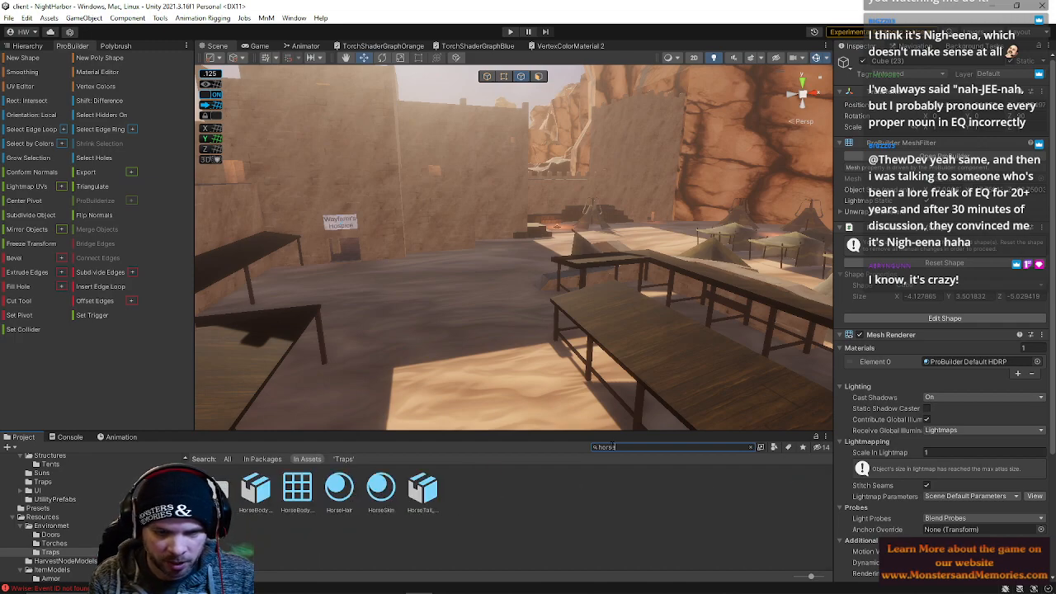
Inspect the HorseTail and HorseBody model assets in the preview
{"action": "left_click", "coordinate": [423, 490]}
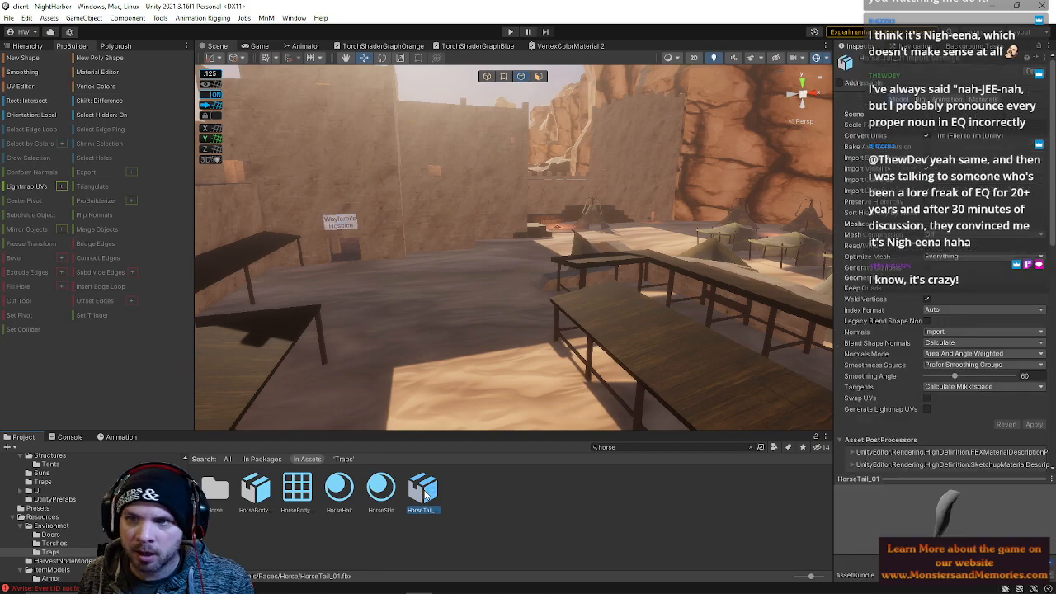
{"action": "left_click", "coordinate": [266, 491]}
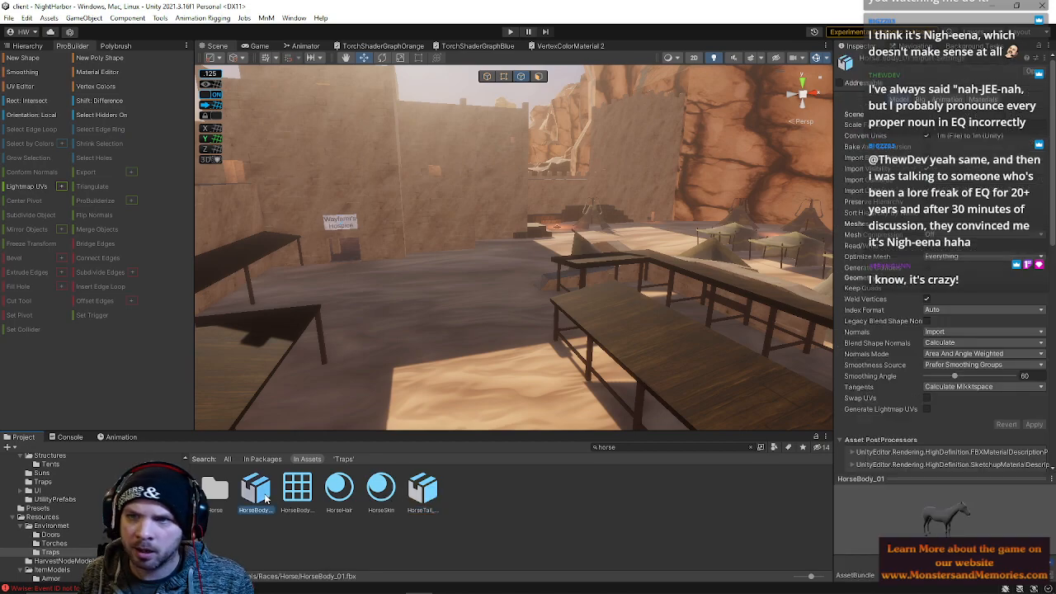
{"action": "left_click", "coordinate": [423, 490]}
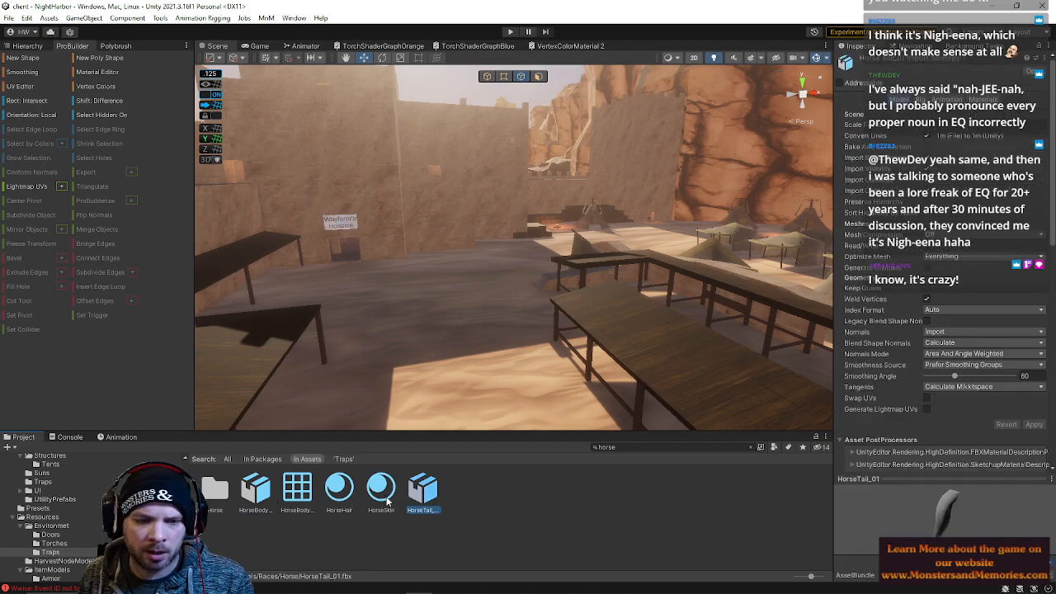
{"action": "left_click", "coordinate": [265, 492]}
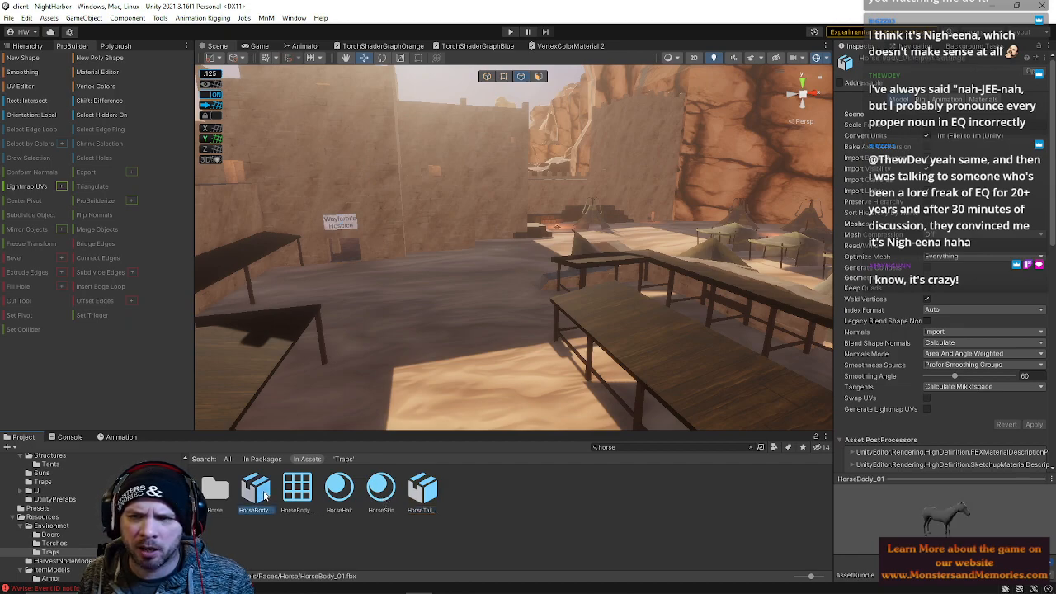
Rotate the HorseBody_01 and HorseTail_01 previews to compare the two horse models
{"action": "left_click", "coordinate": [419, 494]}
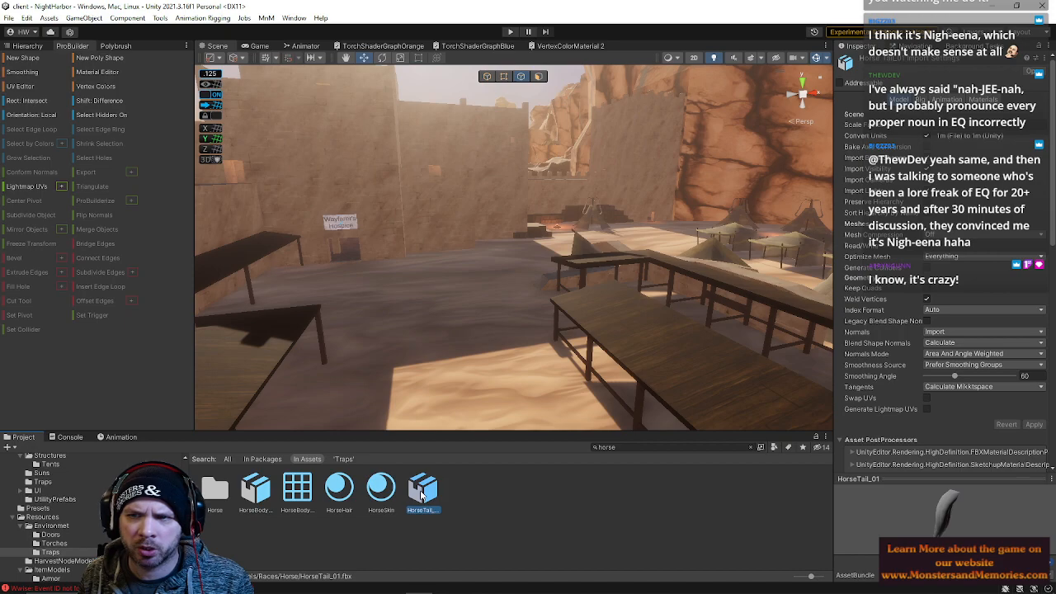
{"action": "left_click", "coordinate": [255, 492]}
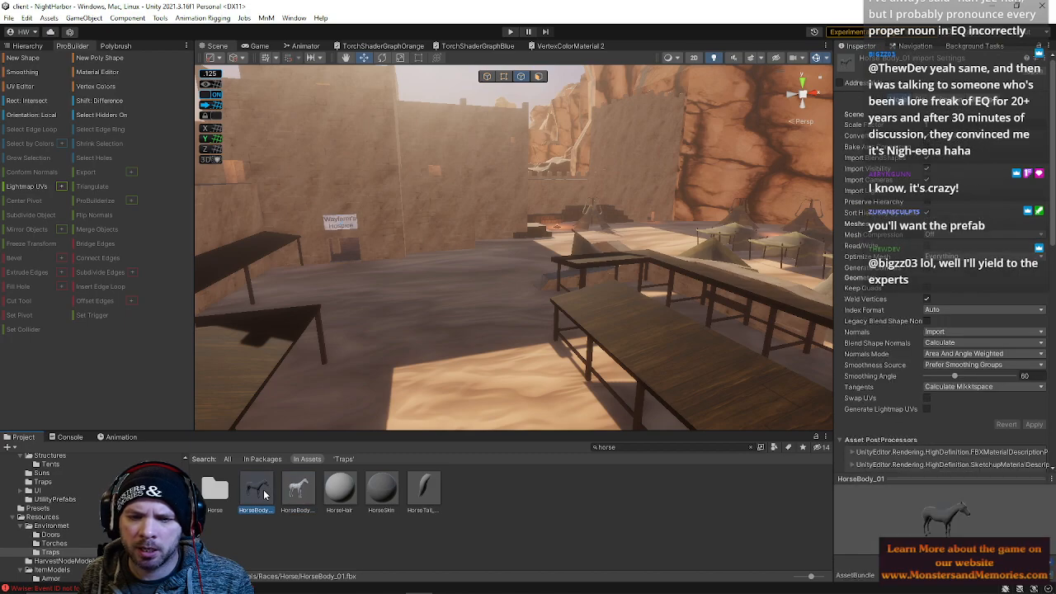
{"action": "left_click", "coordinate": [417, 494]}
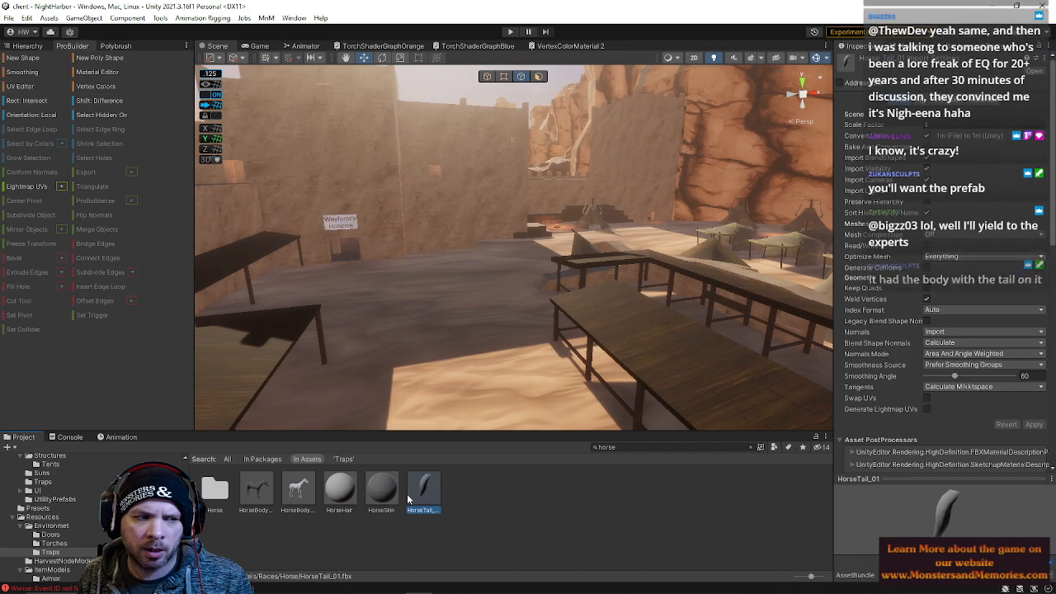
{"action": "left_click", "coordinate": [299, 505]}
{"action": "left_click", "coordinate": [251, 500]}
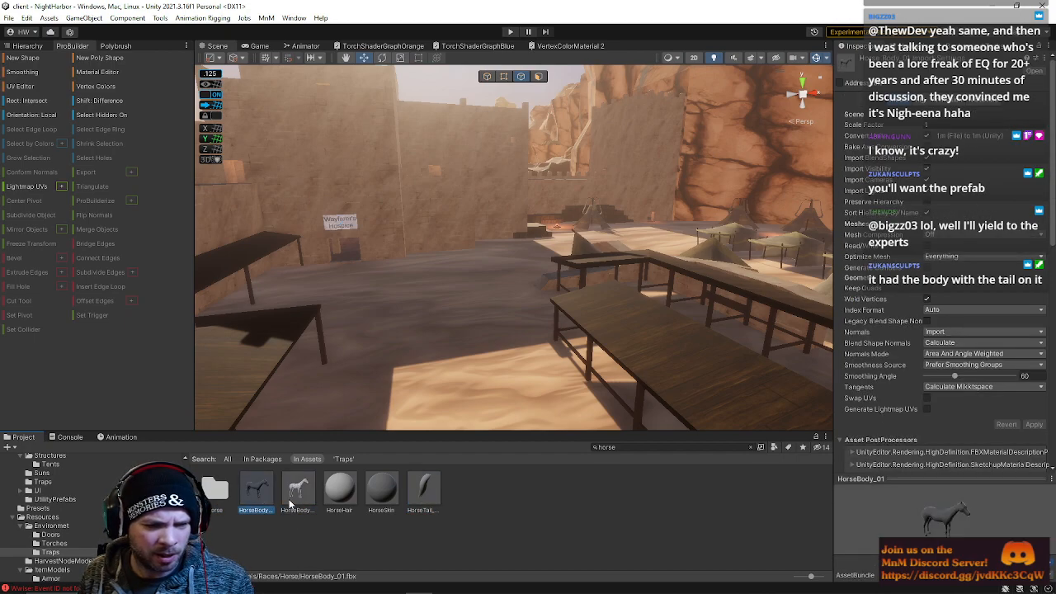
{"action": "left_click_drag", "start_coordinate": [942, 526], "coordinate": [969, 525]}
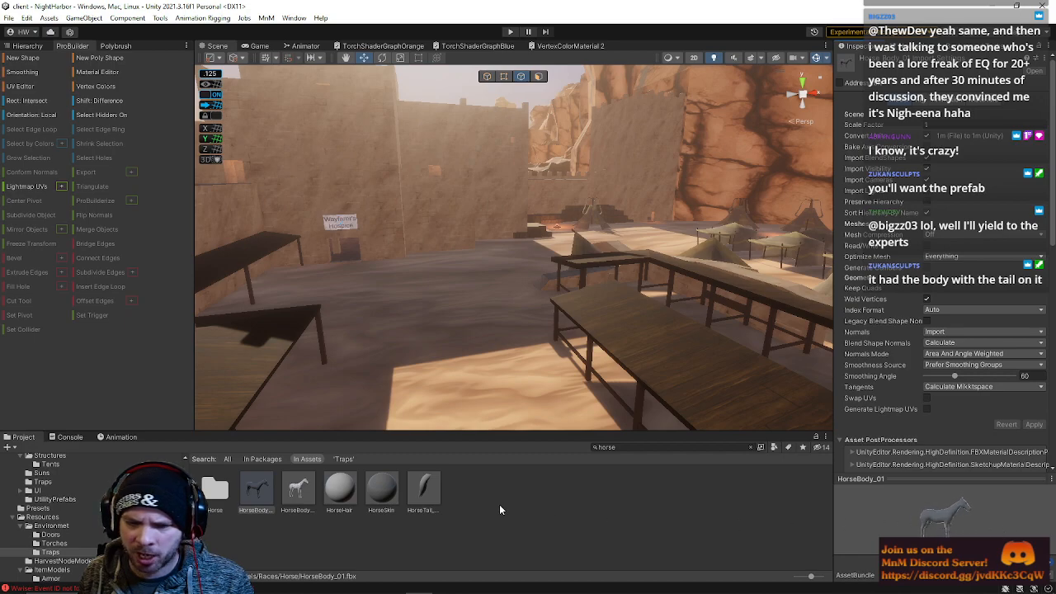
{"action": "left_click", "coordinate": [298, 491]}
{"action": "left_click_drag", "start_coordinate": [936, 525], "coordinate": [993, 520]}
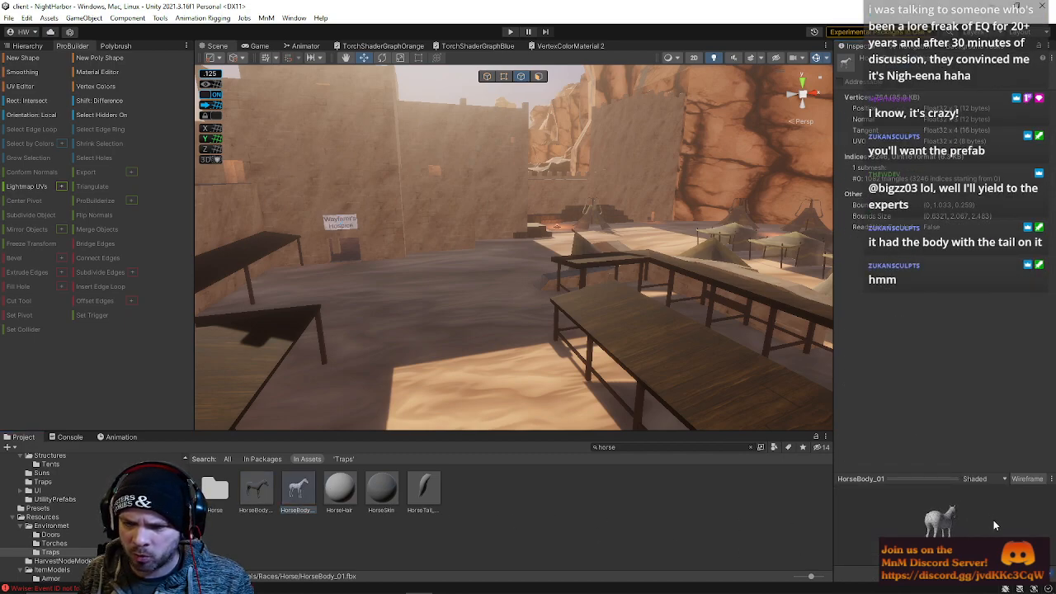
{"action": "left_click", "coordinate": [424, 491]}
{"action": "mouse_move", "coordinate": [972, 520]}
{"action": "left_mouse_down"}
{"action": "mouse_move", "coordinate": [1008, 519]}
{"action": "mouse_move", "coordinate": [969, 523]}
{"action": "left_mouse_up"}
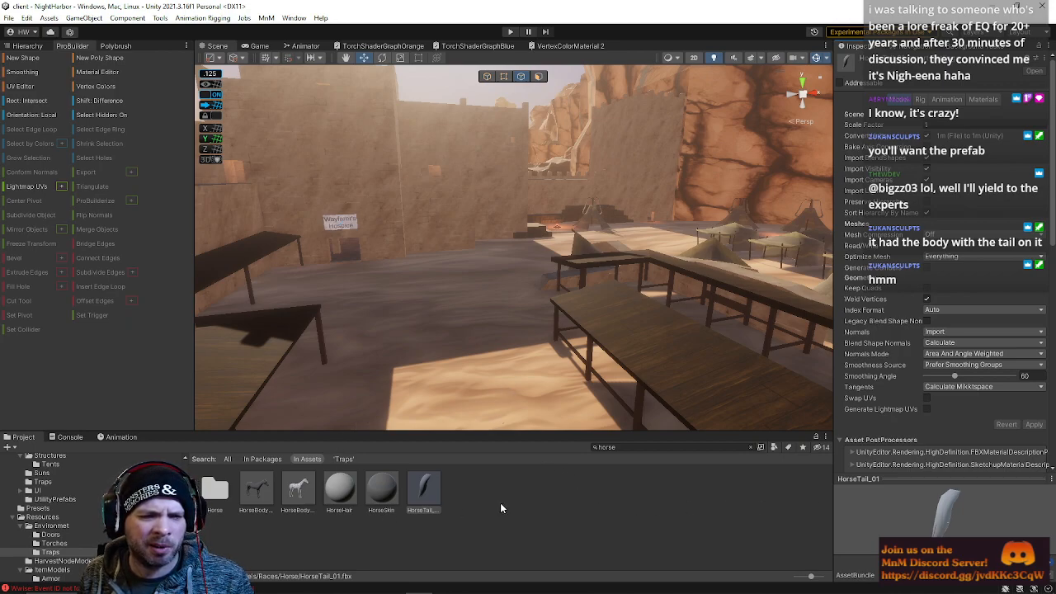
Open the Horse model folder under Art/Models/Races and select the HorseBody_01 and HorseTail_01 files
{"action": "left_click", "coordinate": [624, 449]}
{"action": "double_click", "coordinate": [216, 491]}
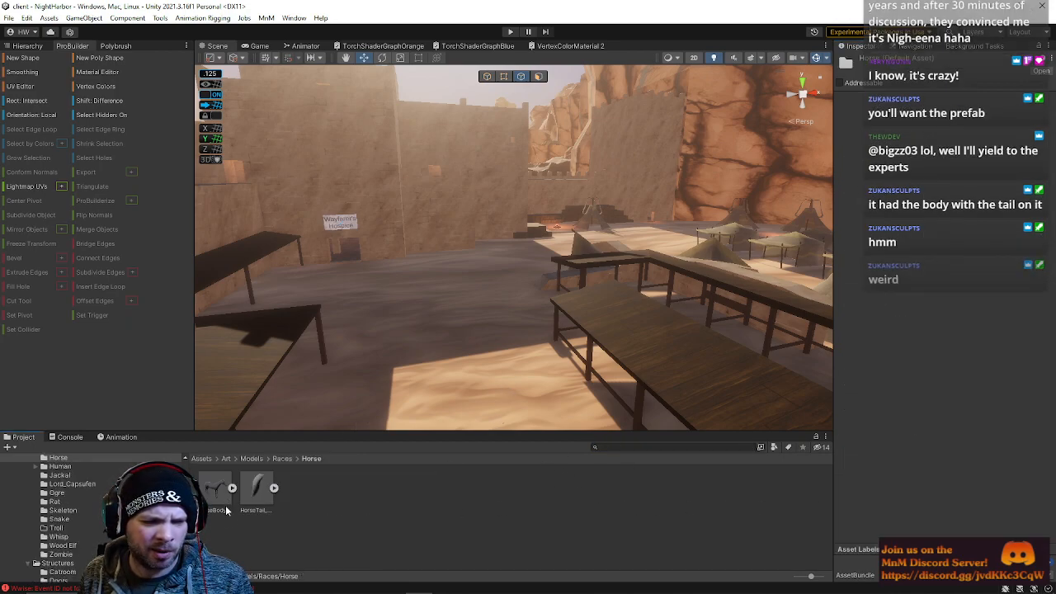
{"action": "left_click", "coordinate": [221, 499]}
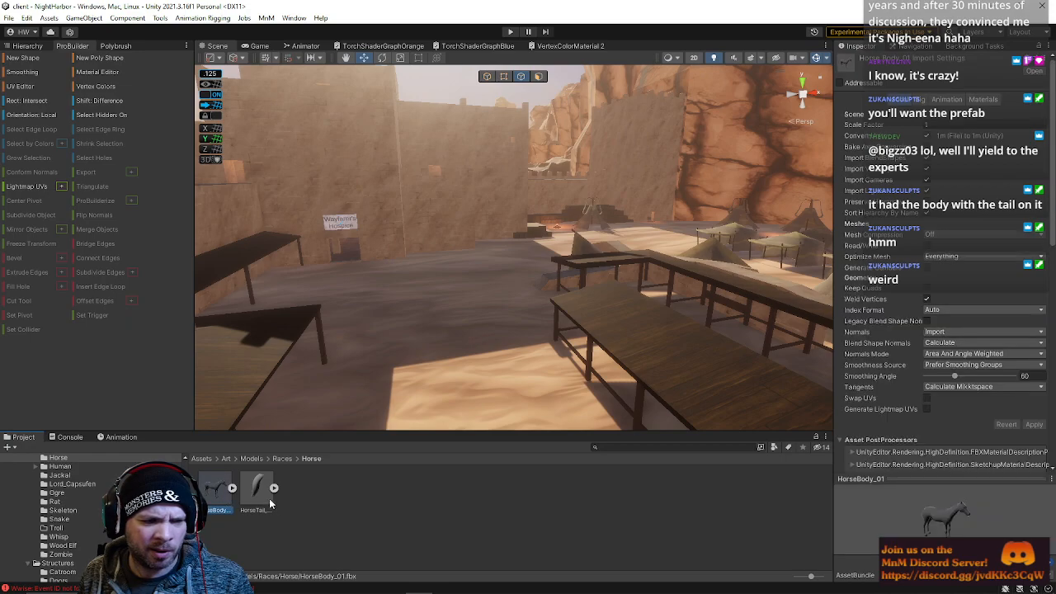
{"action": "left_click", "coordinate": [255, 495]}
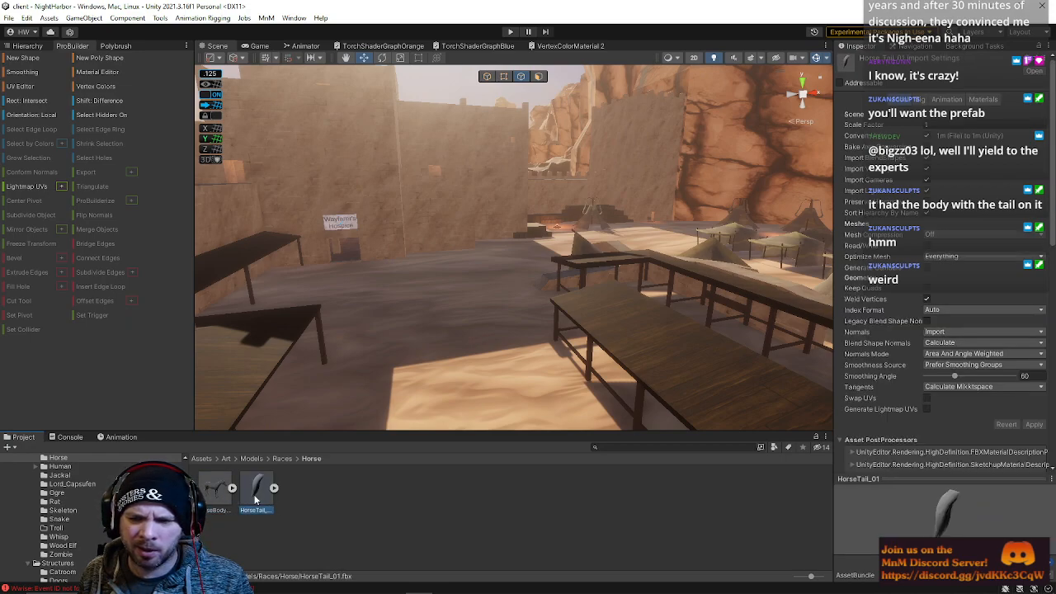
{"action": "key", "text": "s"}
{"action": "right_click_drag", "start_coordinate": [369, 360], "coordinate": [413, 404]}
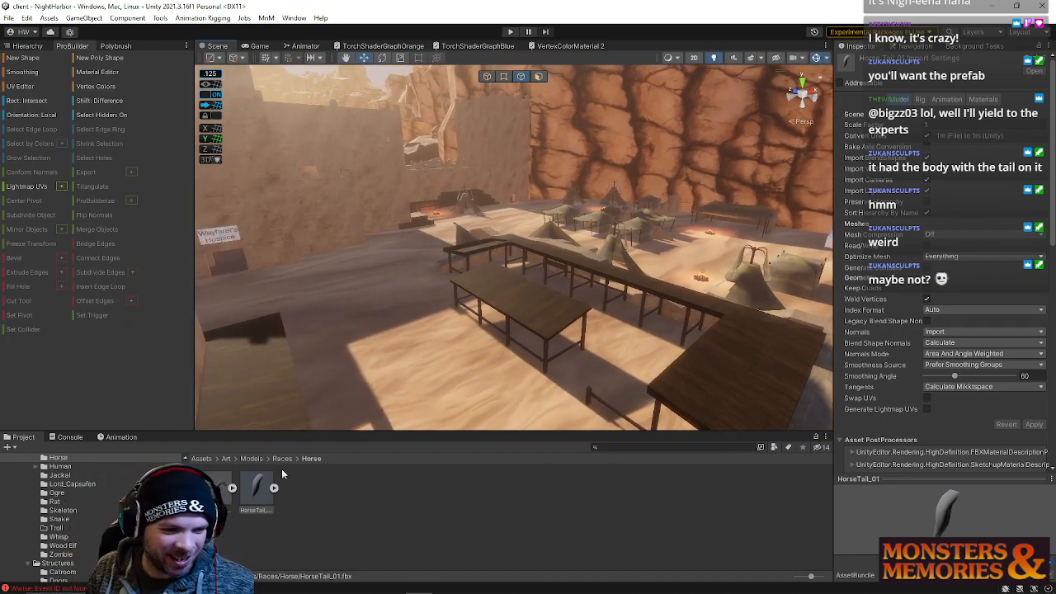
{"action": "left_click", "coordinate": [226, 498]}
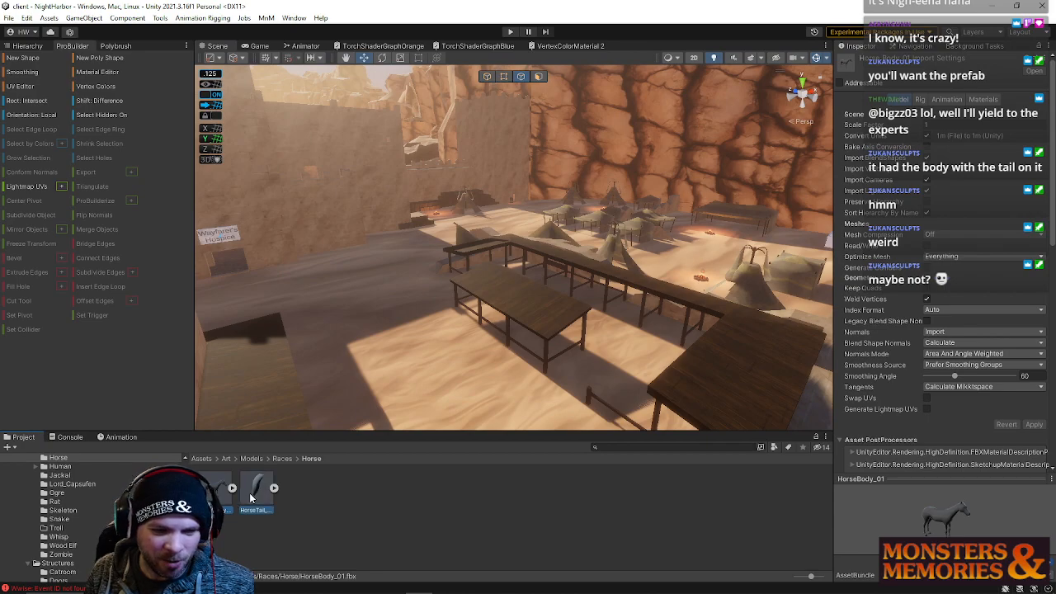
{"action": "left_click", "coordinate": [343, 498]}
{"action": "right_click", "coordinate": [343, 500]}
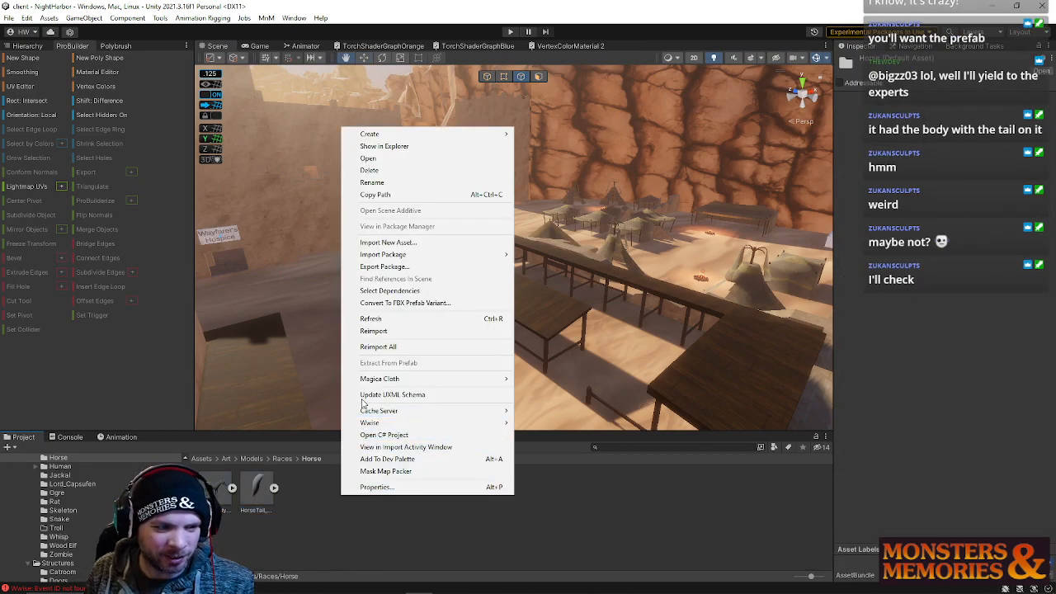
Search the project assets for horse again and open the Horse folder from the results
{"action": "left_click", "coordinate": [602, 447]}
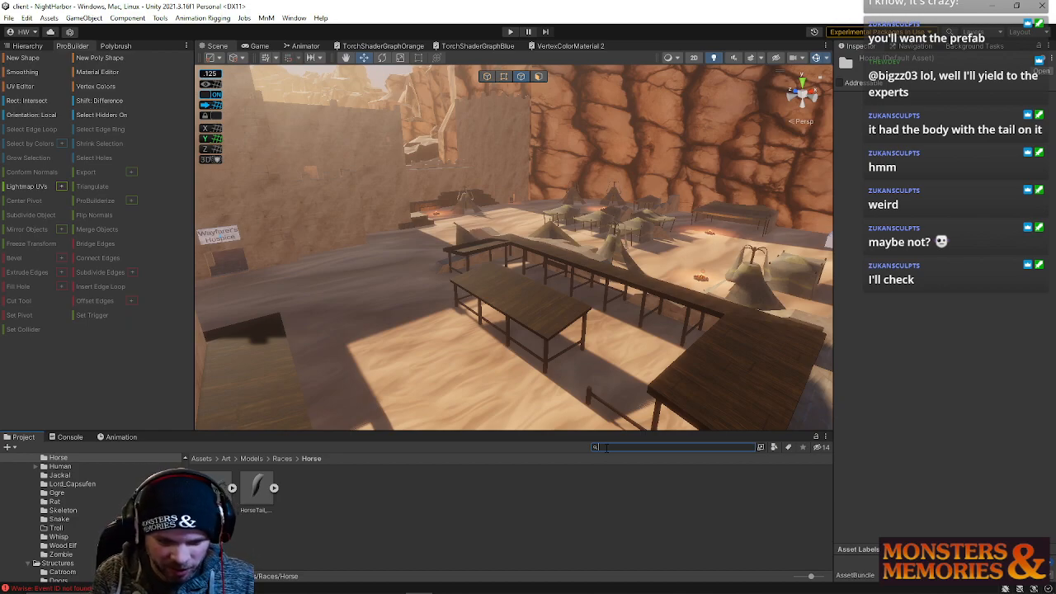
{"action": "type", "text": "hor"}
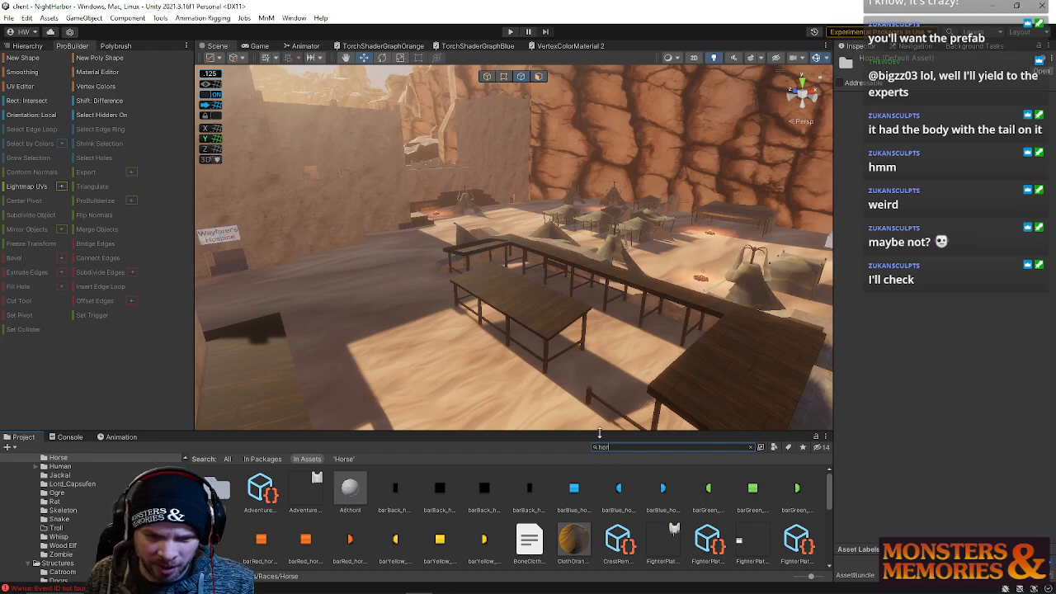
{"action": "left_click_drag", "start_coordinate": [599, 432], "coordinate": [629, 178]}
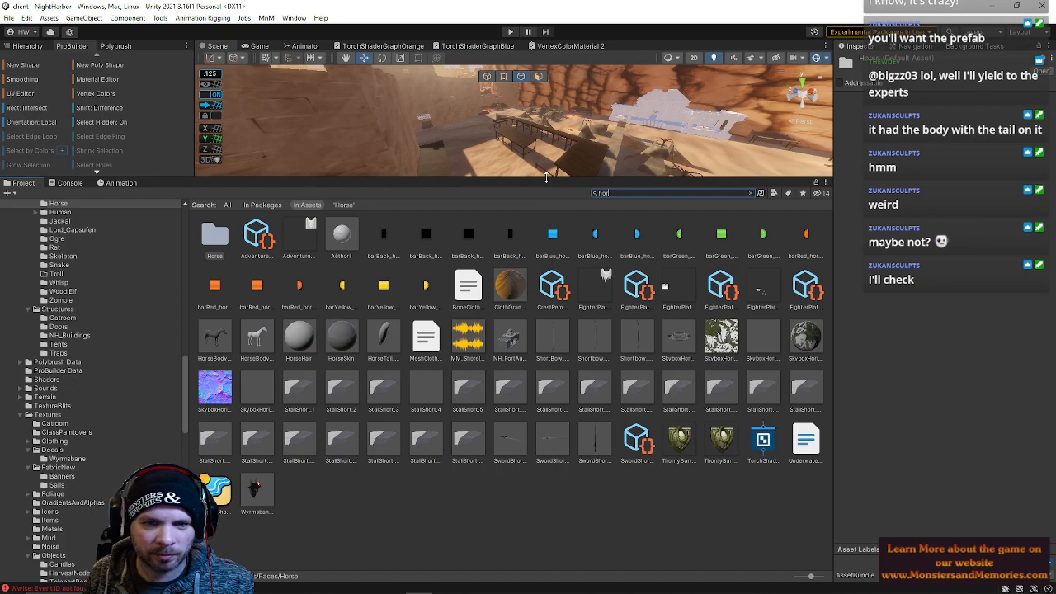
{"action": "left_click_drag", "start_coordinate": [546, 176], "coordinate": [535, 334]}
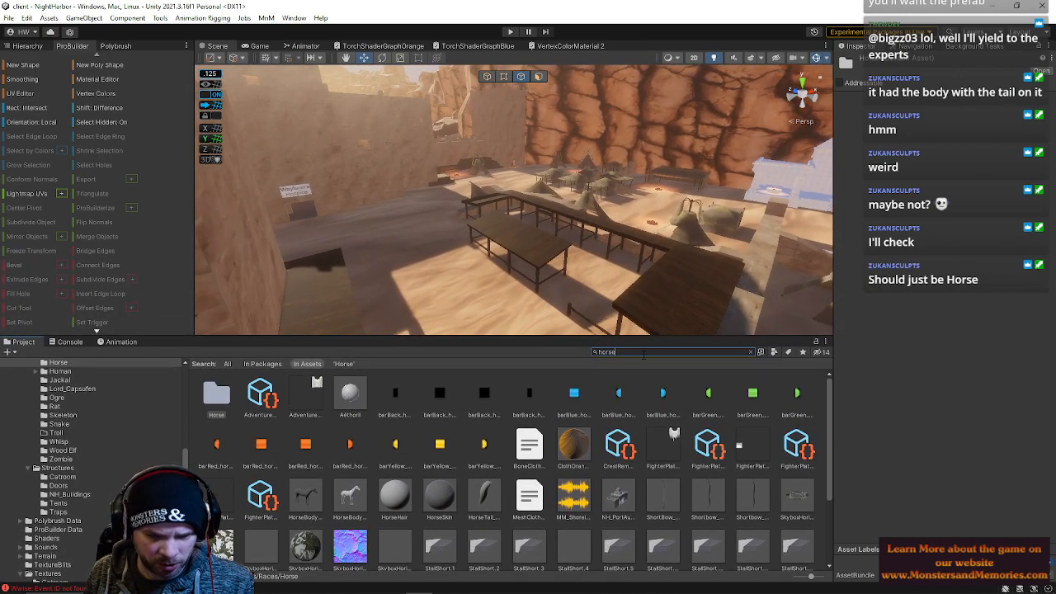
{"action": "type", "text": "se"}
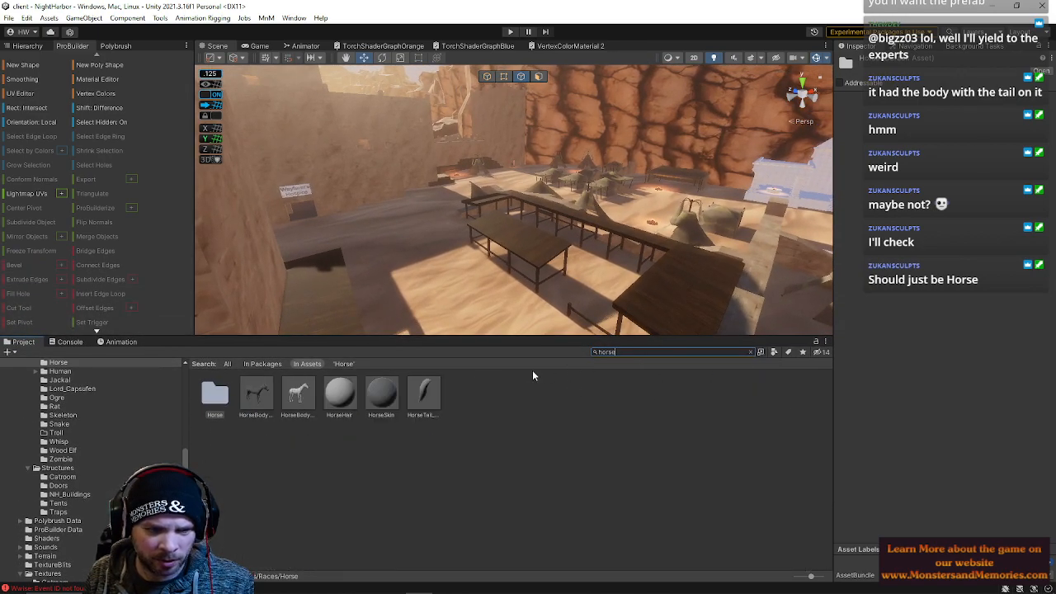
{"action": "double_click", "coordinate": [213, 400]}
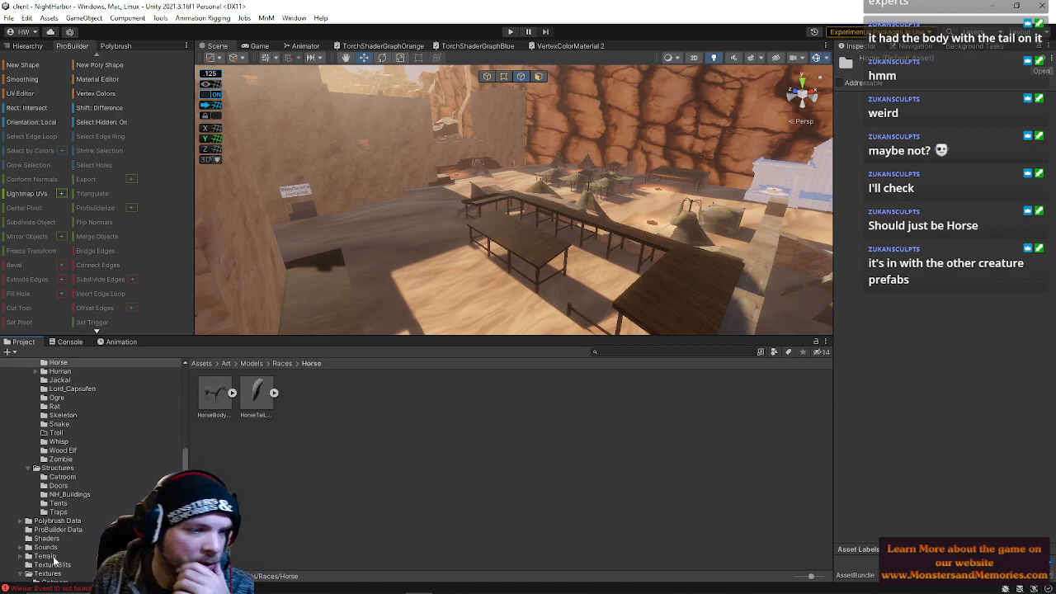
Browse the project folders to the Prefabs folder and open its RaceModels folder
{"action": "scroll", "coordinate": [91, 520], "scroll_direction": "up", "scroll_amount": 3}
{"action": "scroll", "coordinate": [75, 548], "scroll_direction": "up", "scroll_amount": 9}
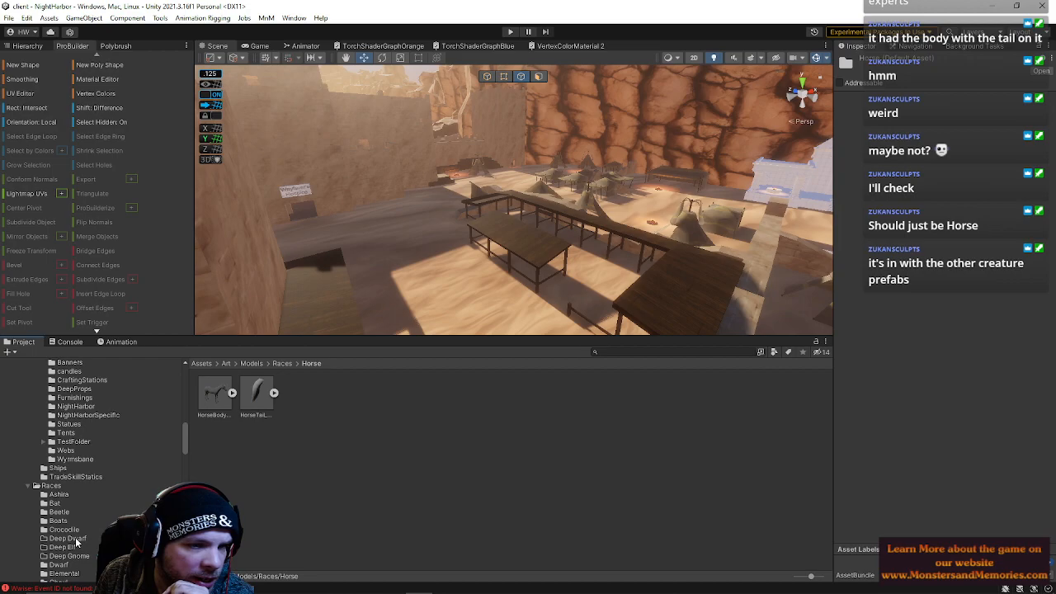
{"action": "scroll", "coordinate": [73, 522], "scroll_direction": "up", "scroll_amount": 6}
{"action": "scroll", "coordinate": [72, 521], "scroll_direction": "down", "scroll_amount": 10}
{"action": "scroll", "coordinate": [72, 520], "scroll_direction": "down", "scroll_amount": 15}
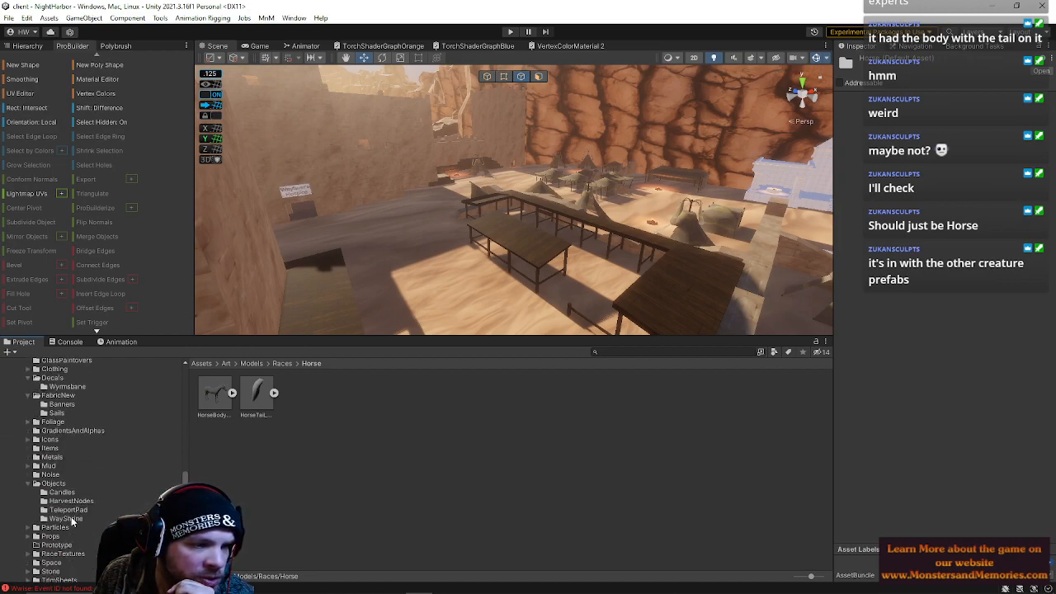
{"action": "scroll", "coordinate": [71, 516], "scroll_direction": "down", "scroll_amount": 3}
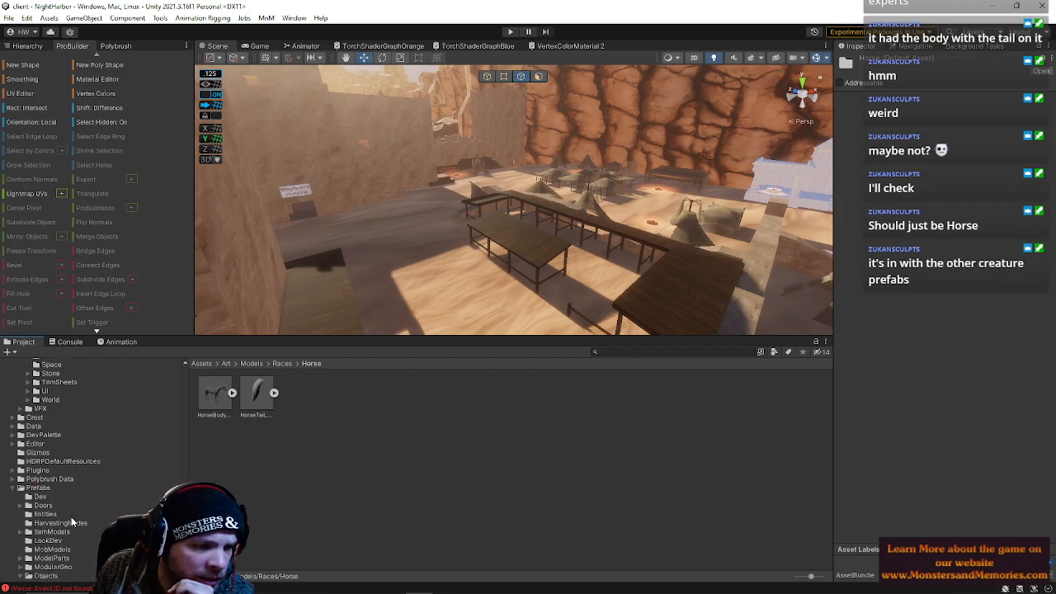
{"action": "scroll", "coordinate": [60, 525], "scroll_direction": "down", "scroll_amount": 3}
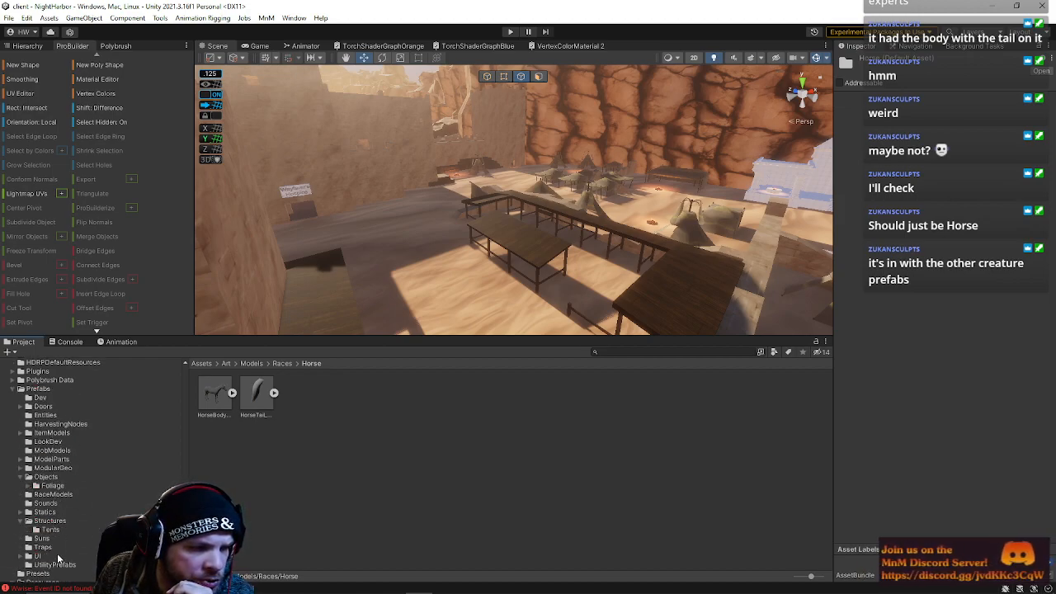
{"action": "left_click", "coordinate": [38, 389]}
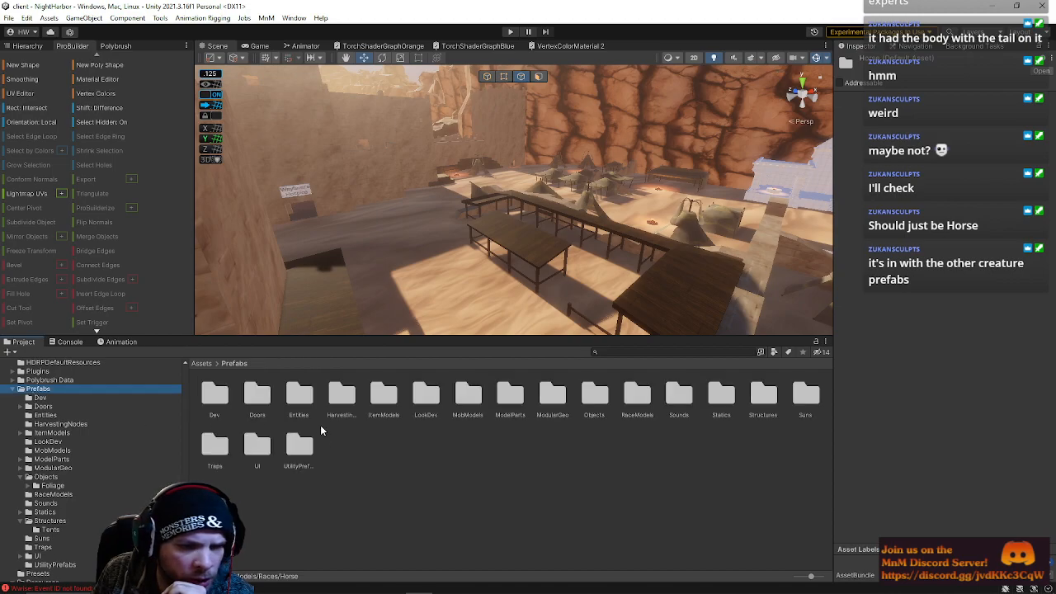
{"action": "double_click", "coordinate": [637, 394]}
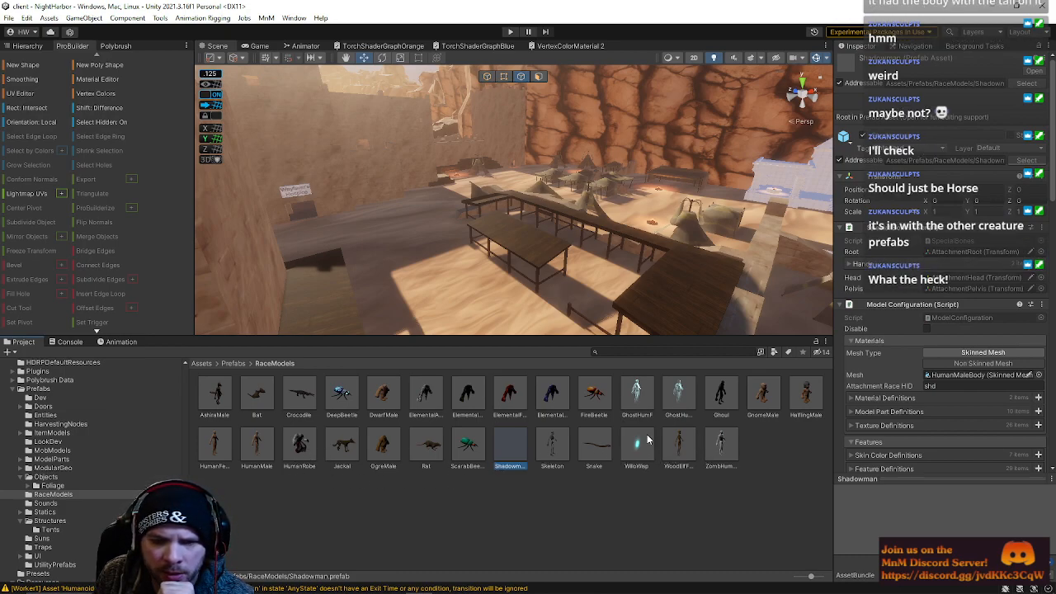
{"action": "right_click_drag", "start_coordinate": [366, 281], "coordinate": [385, 330]}
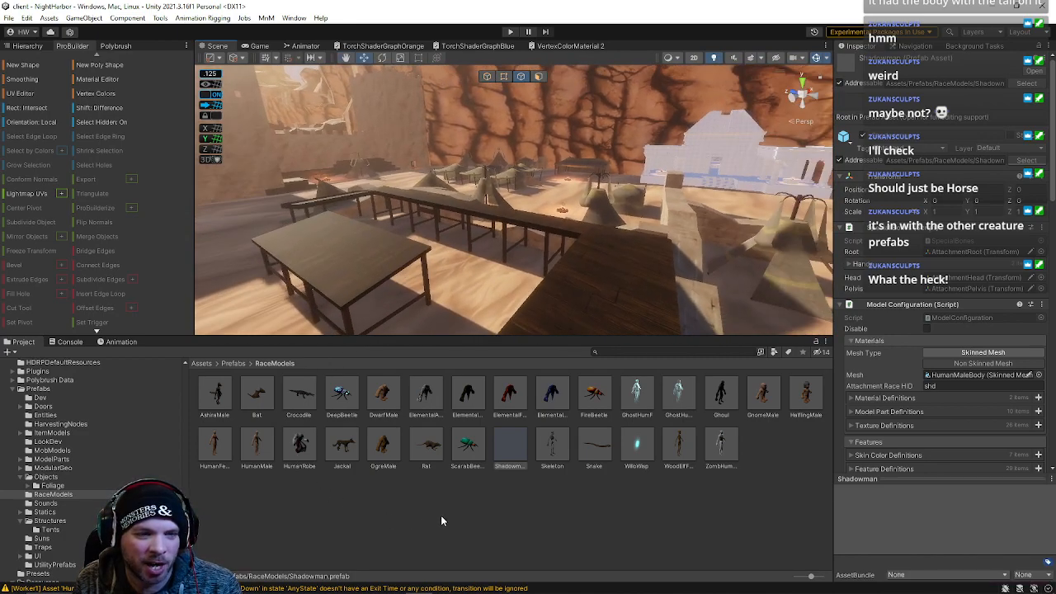
{"action": "right_click", "coordinate": [764, 456]}
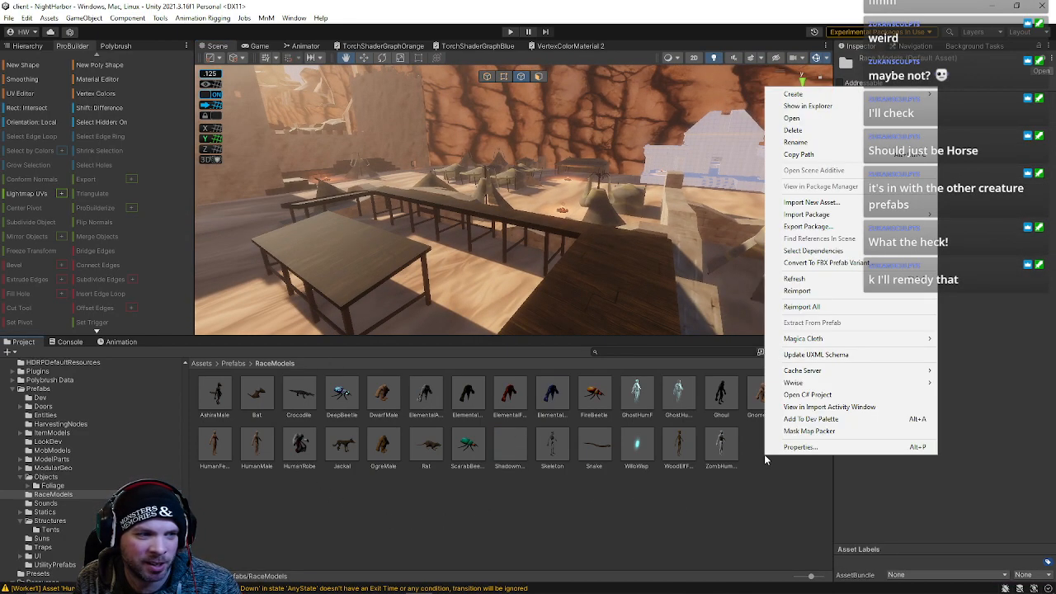
{"action": "right_click_drag", "start_coordinate": [517, 272], "coordinate": [800, 198]}
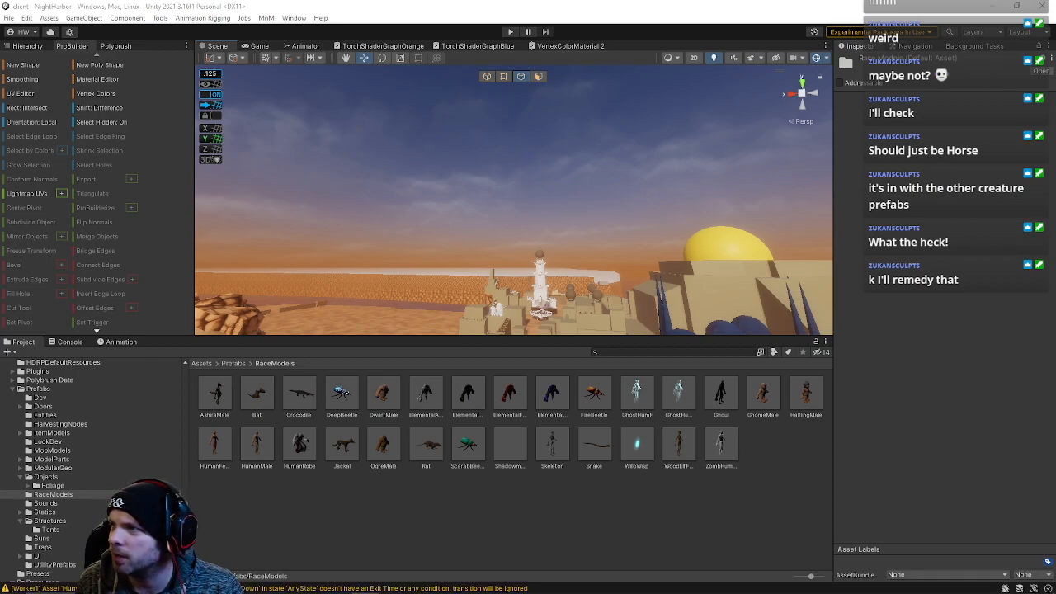
{"action": "right_click_drag", "start_coordinate": [666, 188], "coordinate": [687, 222]}
{"action": "key", "text": "s"}
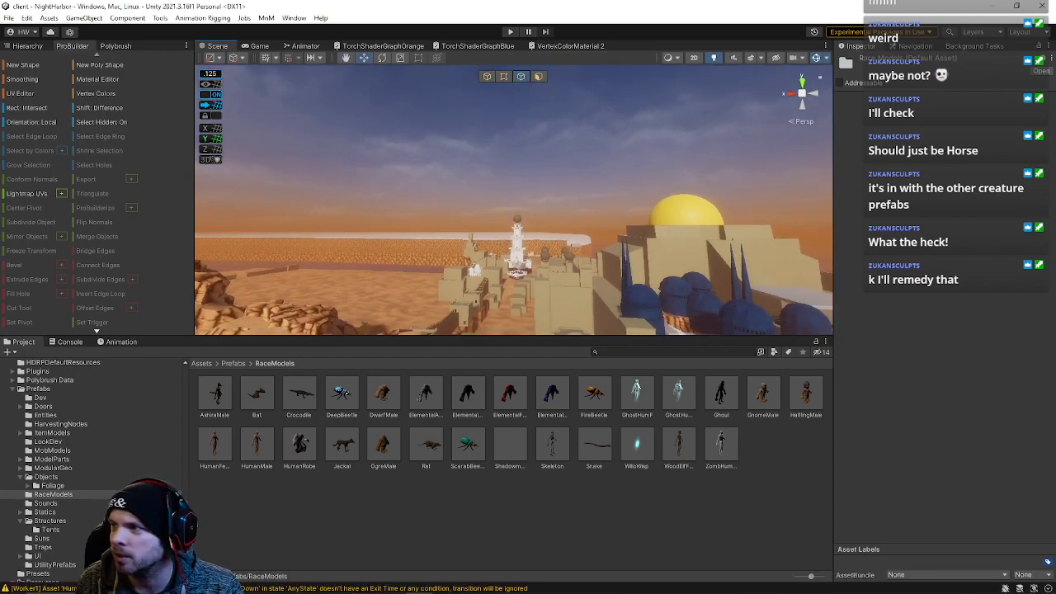
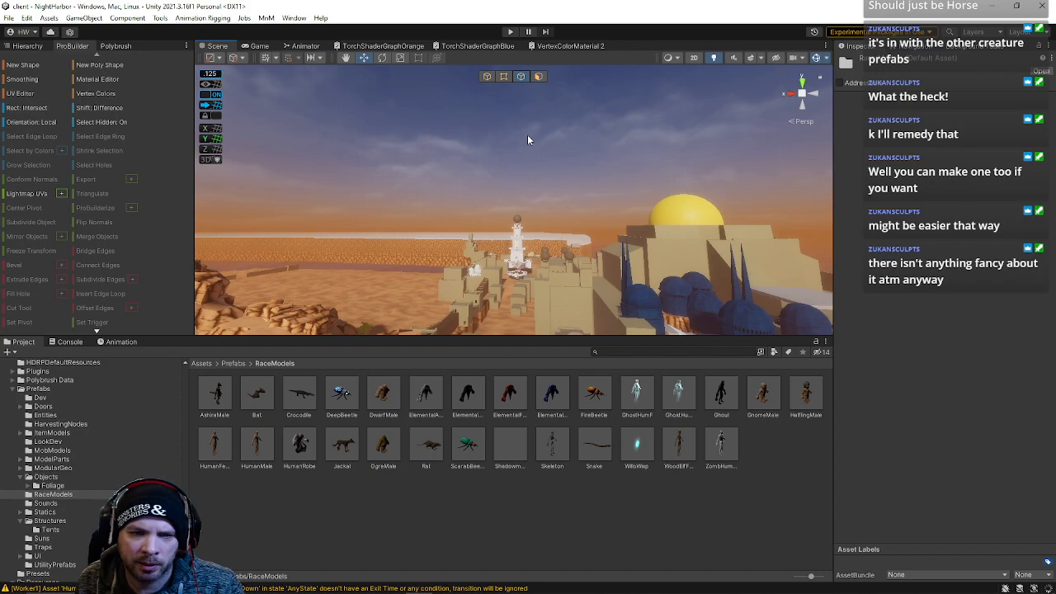
Create a new prefab named Horse in the RaceModels prefabs folder
{"action": "right_click_drag", "start_coordinate": [297, 250], "coordinate": [262, 338]}
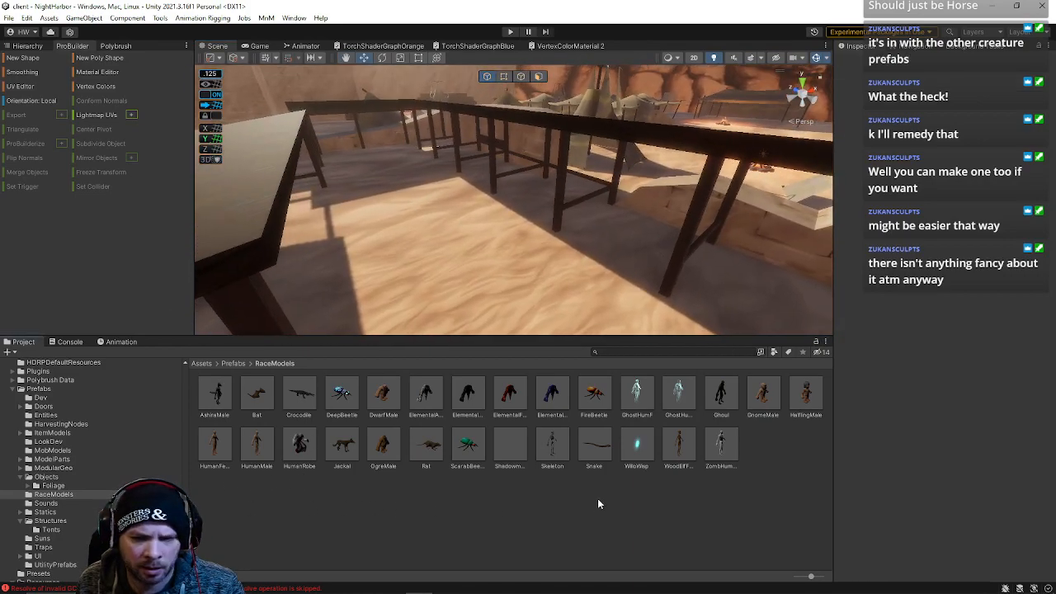
{"action": "right_click", "coordinate": [597, 498]}
{"action": "mouse_move", "coordinate": [659, 140]}
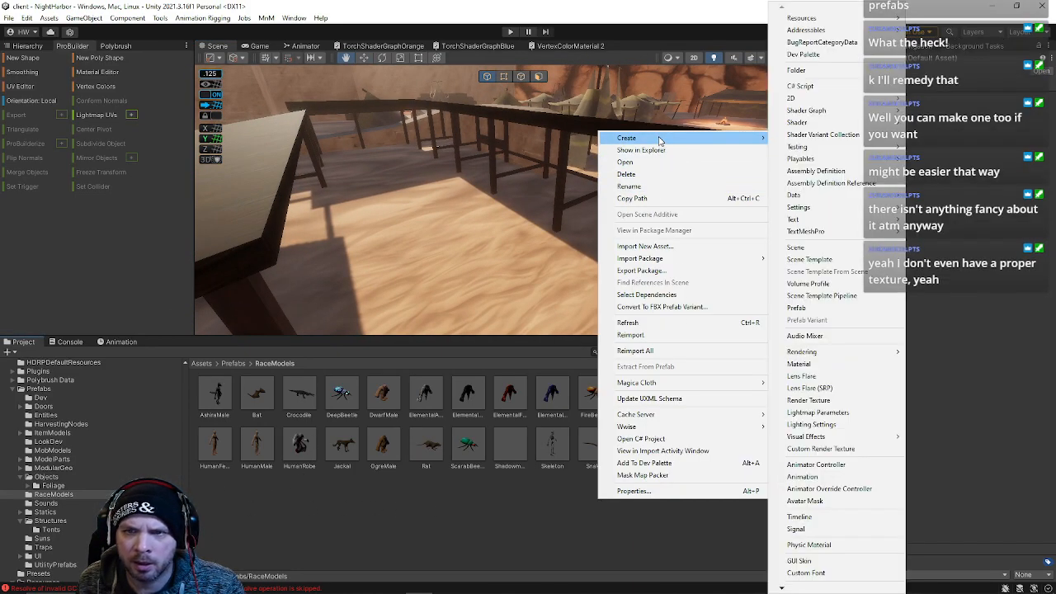
{"action": "left_click", "coordinate": [850, 306]}
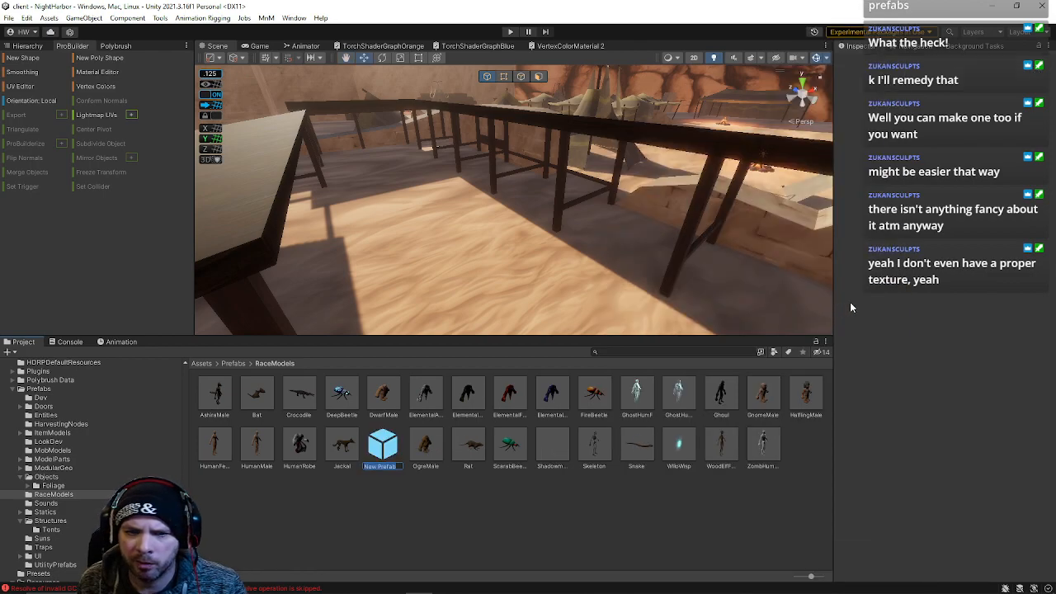
{"action": "type", "text": "Horse"}
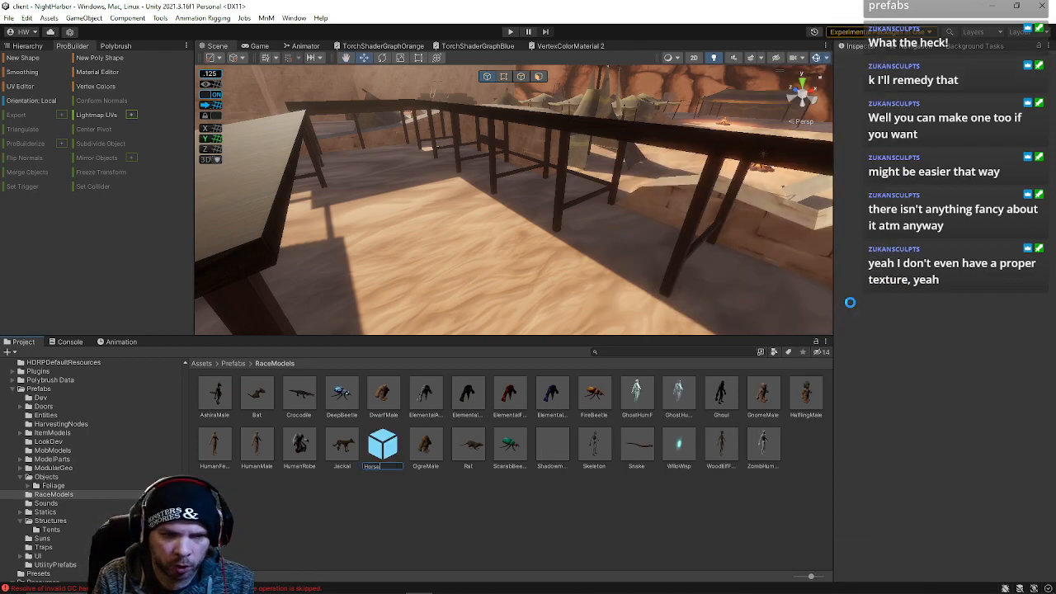
{"action": "key", "text": "Return"}
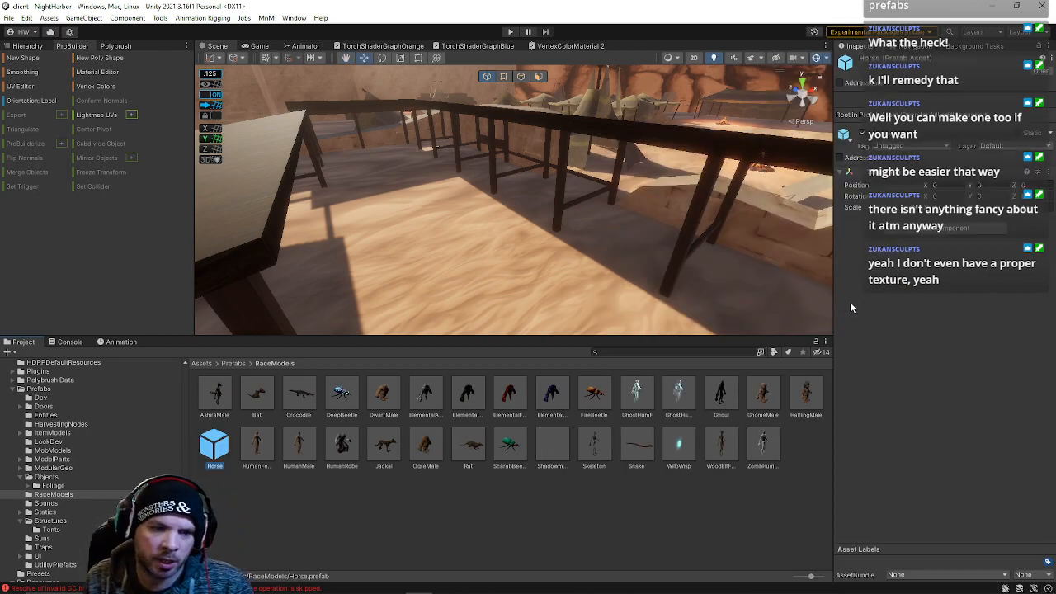
Open the Horse prefab and add the HorseBody_01 model to it, with HorseTail_01 parented under the body
{"action": "double_click", "coordinate": [215, 450]}
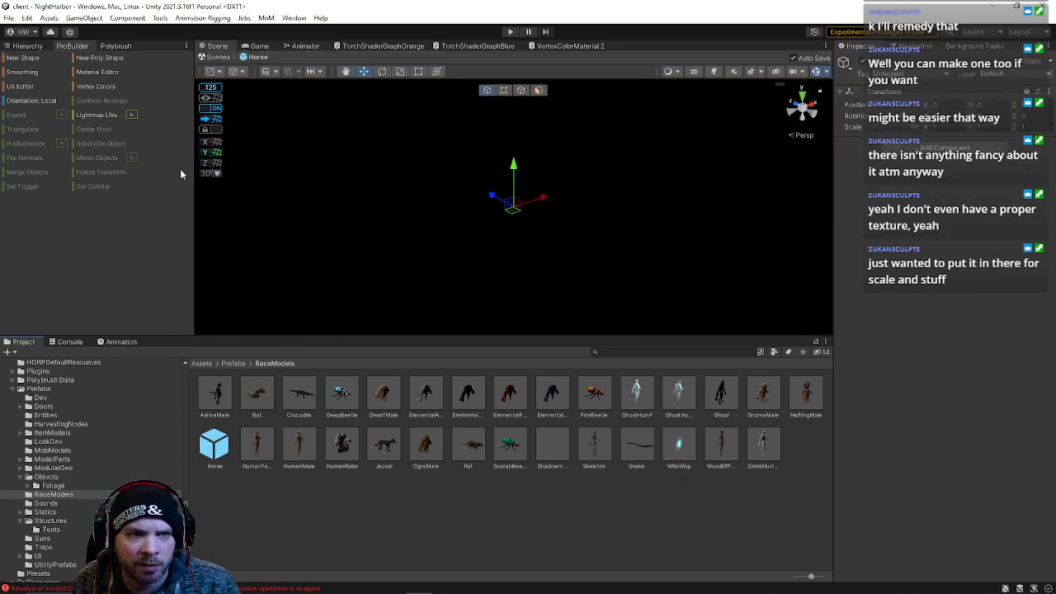
{"action": "left_click", "coordinate": [632, 350]}
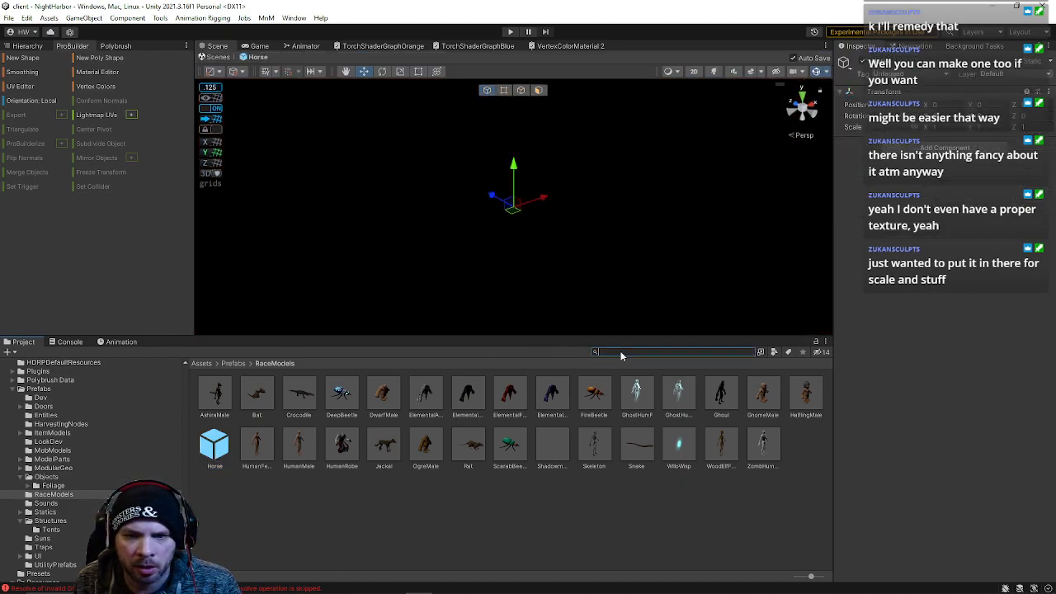
{"action": "type", "text": "horse"}
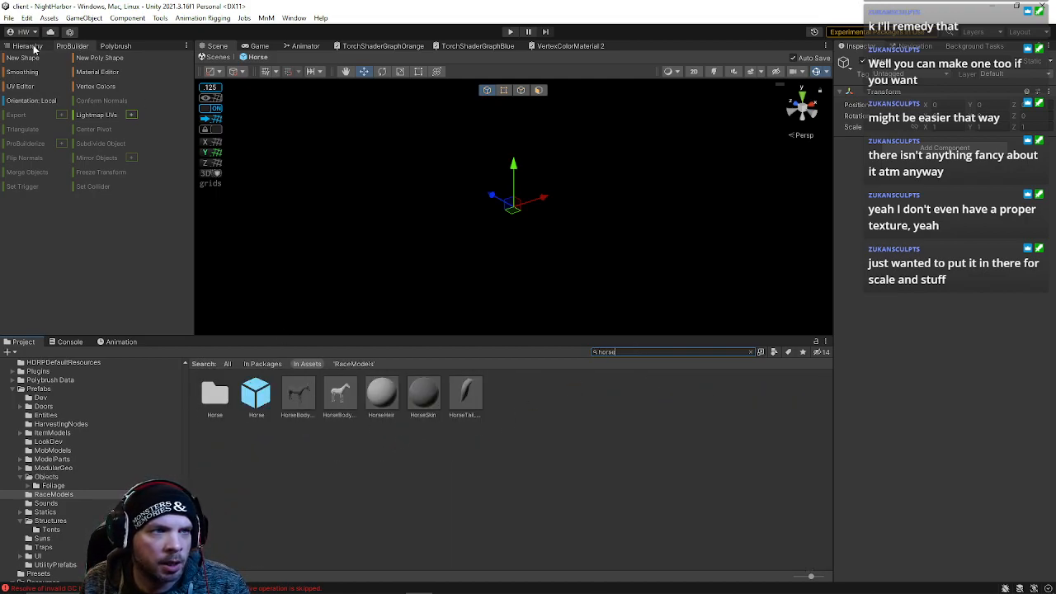
{"action": "left_click", "coordinate": [33, 46]}
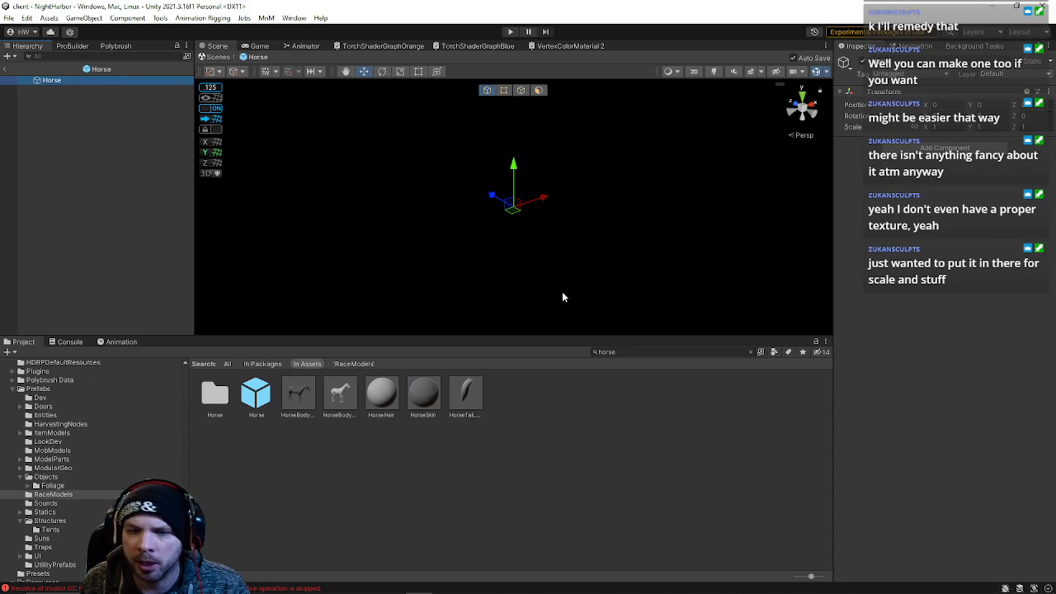
{"action": "left_click_drag", "start_coordinate": [305, 404], "coordinate": [68, 231]}
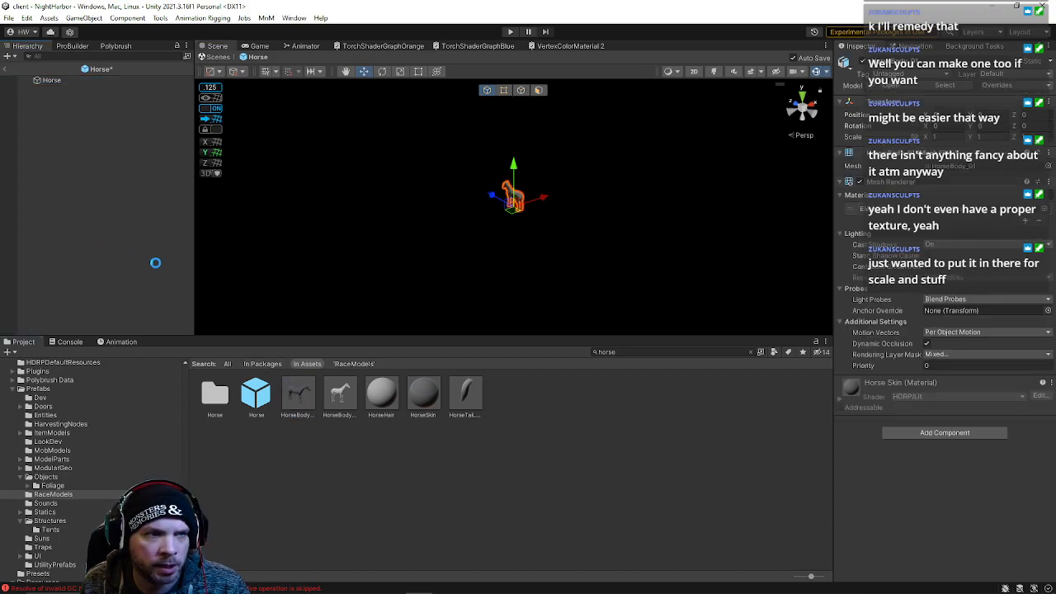
{"action": "left_click_drag", "start_coordinate": [465, 394], "coordinate": [72, 89]}
Inspect the assembled horse model in the prefab view
{"action": "left_click_drag", "start_coordinate": [566, 316], "coordinate": [651, 255], "text": "alt"}
{"action": "scroll", "coordinate": [651, 255], "scroll_direction": "up", "scroll_amount": 6}
{"action": "left_click", "coordinate": [570, 216]}
{"action": "left_click_drag", "start_coordinate": [571, 217], "coordinate": [805, 227], "text": "alt"}
{"action": "key", "text": "w"}
{"action": "right_click_drag", "start_coordinate": [806, 227], "coordinate": [757, 214]}
{"action": "key", "text": "d"}
{"action": "left_click", "coordinate": [714, 71]}
{"action": "left_click", "coordinate": [714, 72]}
{"action": "key", "text": "f"}
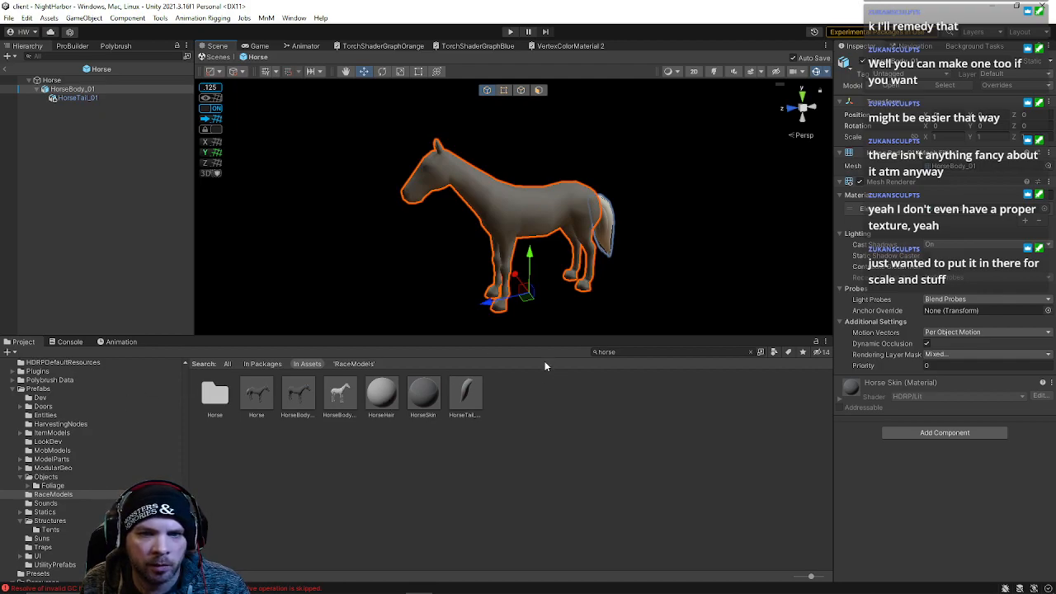
Return to the scene and place the Horse prefab on the stable floor
{"action": "left_click", "coordinate": [217, 57]}
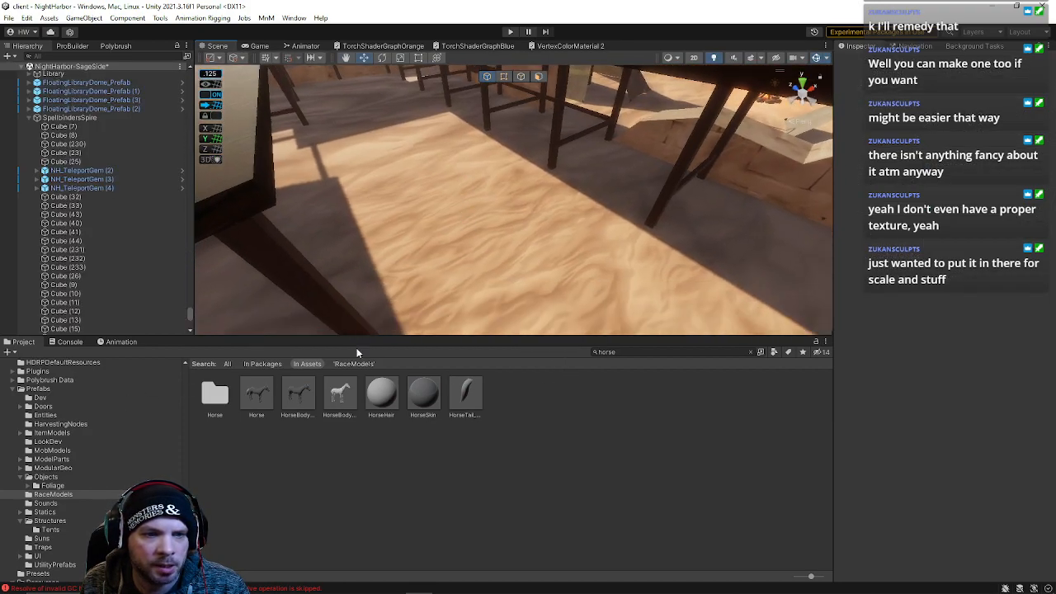
{"action": "left_click", "coordinate": [283, 396]}
{"action": "left_click", "coordinate": [264, 395]}
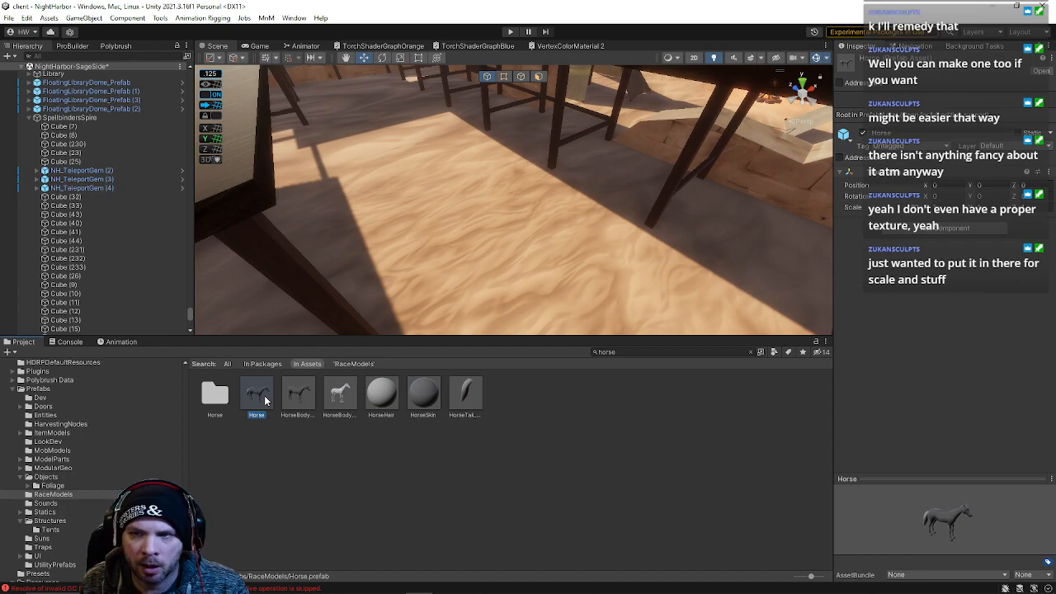
{"action": "left_click", "coordinate": [303, 398]}
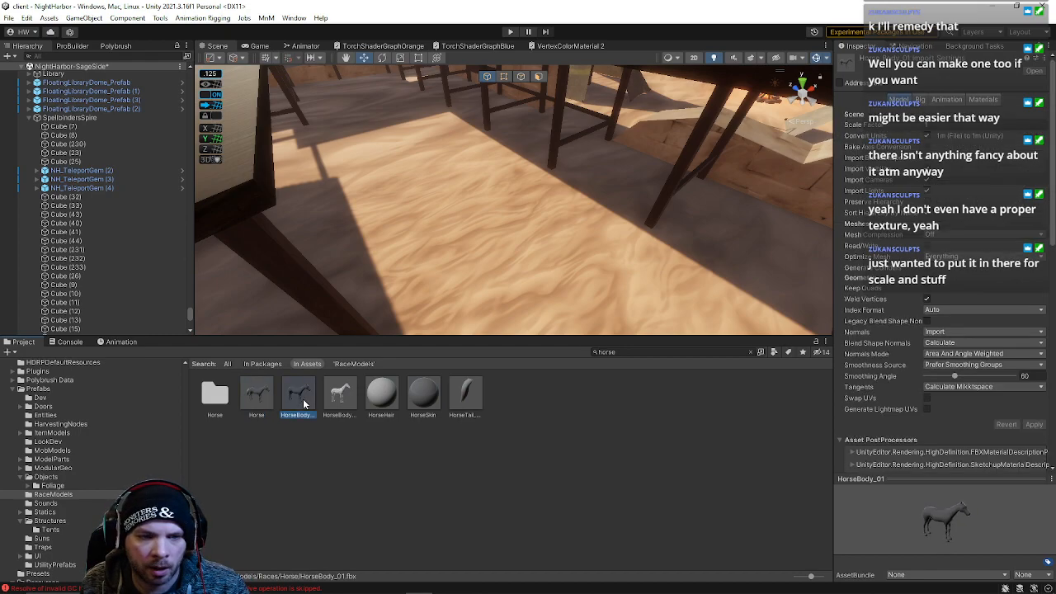
{"action": "left_click", "coordinate": [266, 394]}
{"action": "right_click", "coordinate": [265, 395]}
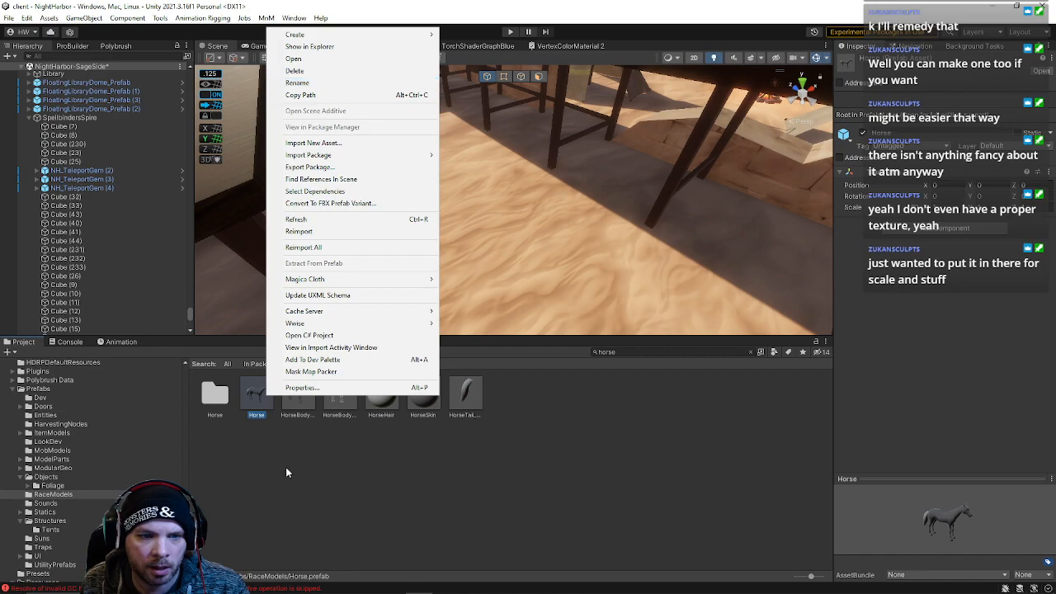
{"action": "left_click", "coordinate": [260, 399]}
{"action": "left_click_drag", "start_coordinate": [259, 396], "coordinate": [499, 217]}
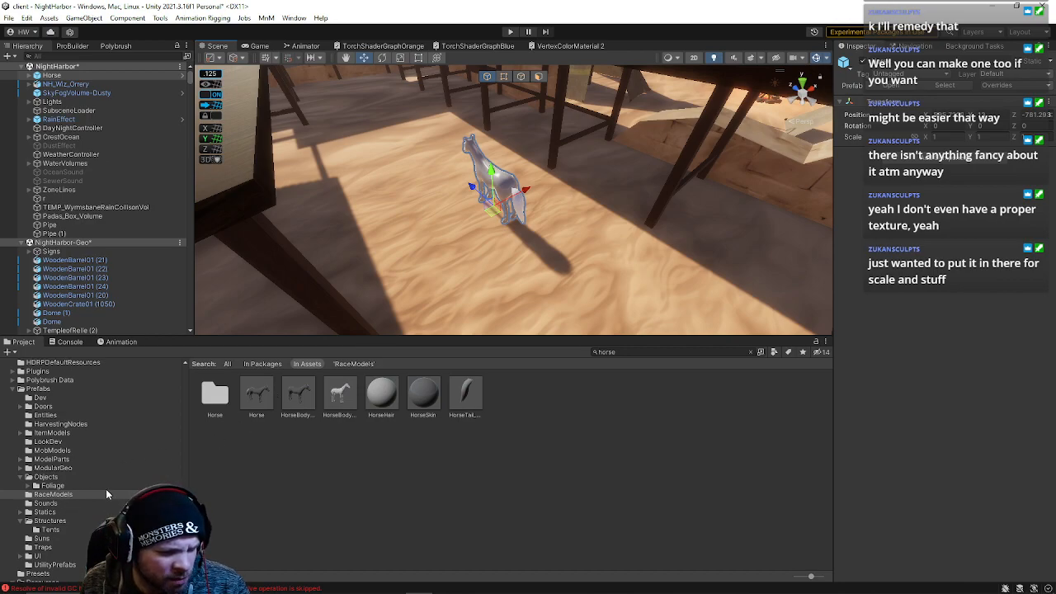
Check the RaceModels folder contents for the new Horse prefab
{"action": "left_click", "coordinate": [75, 495]}
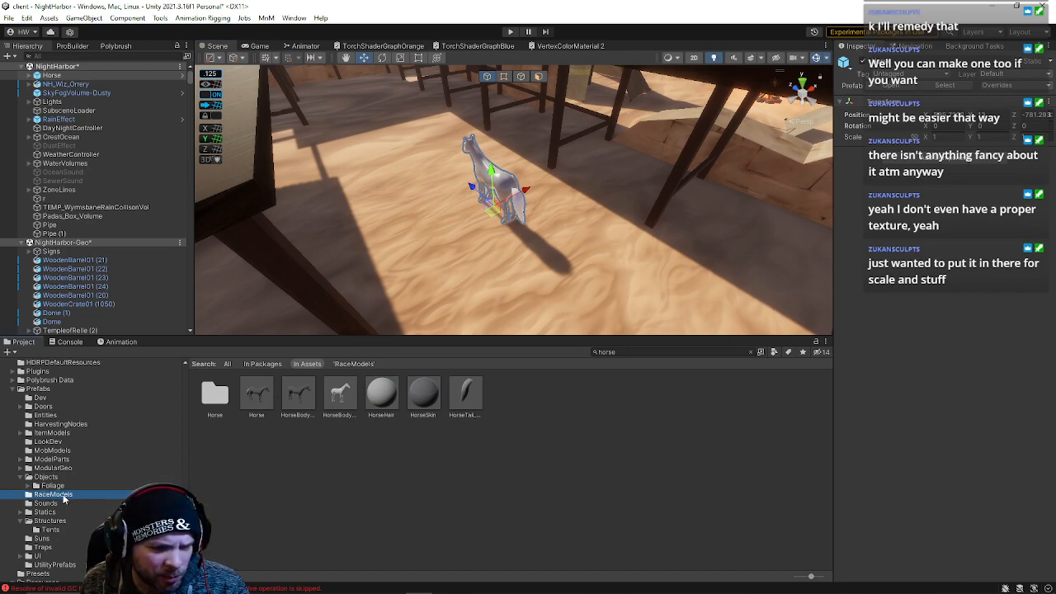
{"action": "scroll", "coordinate": [58, 507], "scroll_direction": "down", "scroll_amount": 10}
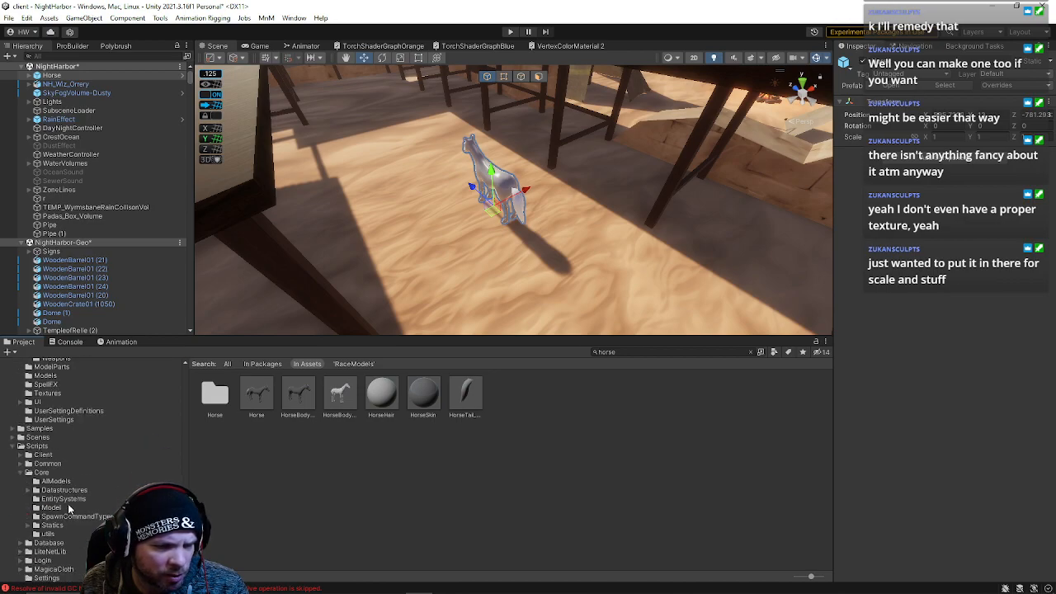
{"action": "scroll", "coordinate": [60, 531], "scroll_direction": "down", "scroll_amount": 2}
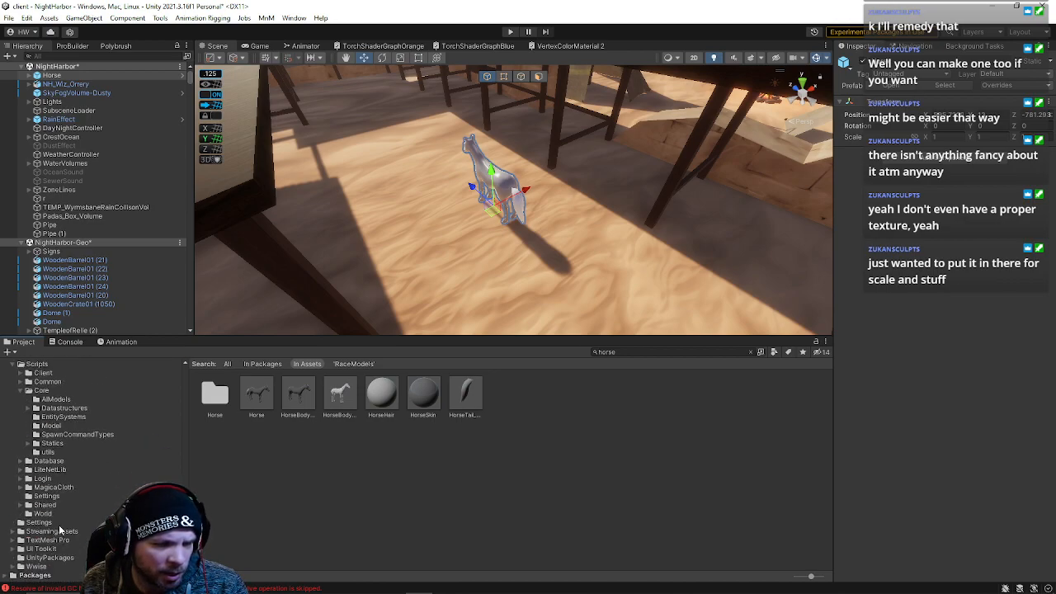
{"action": "scroll", "coordinate": [46, 474], "scroll_direction": "up", "scroll_amount": 10}
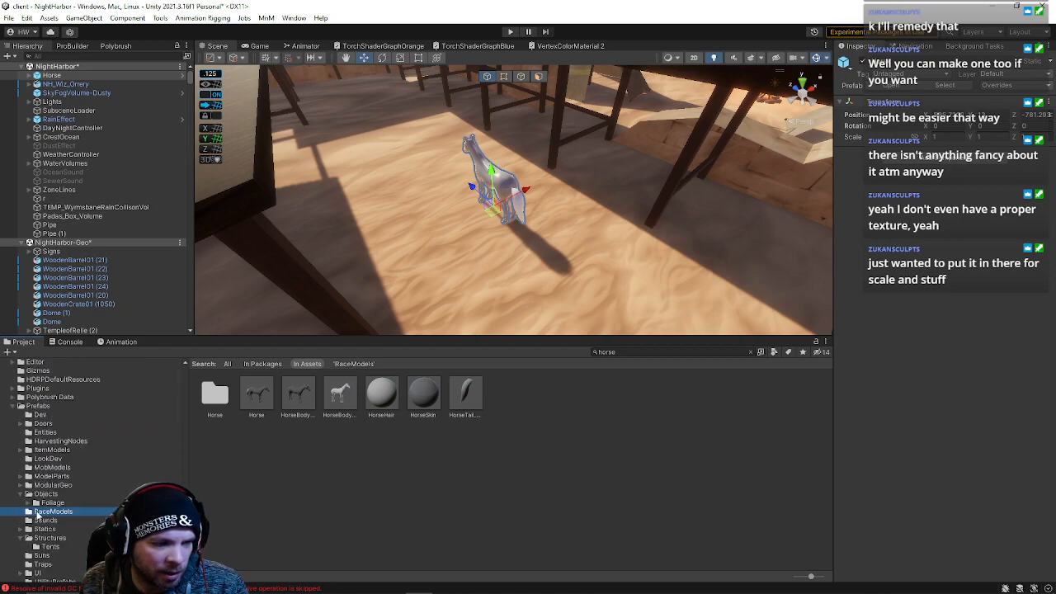
{"action": "left_click", "coordinate": [751, 351]}
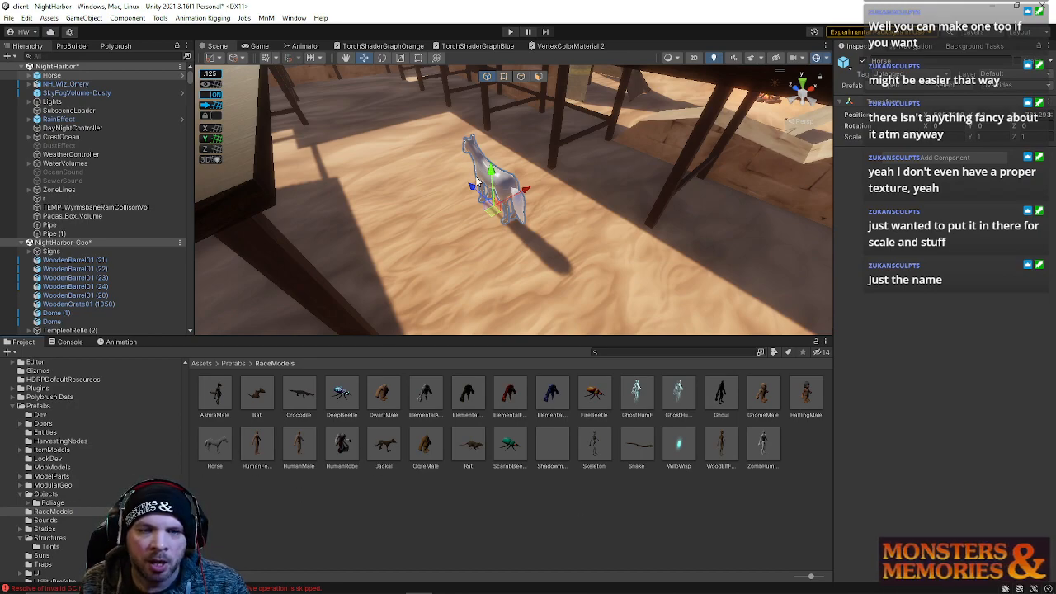
Search the project for horse and review the HorseSkin and HorseHair materials
{"action": "type", "text": "horse"}
{"action": "left_click", "coordinate": [436, 399]}
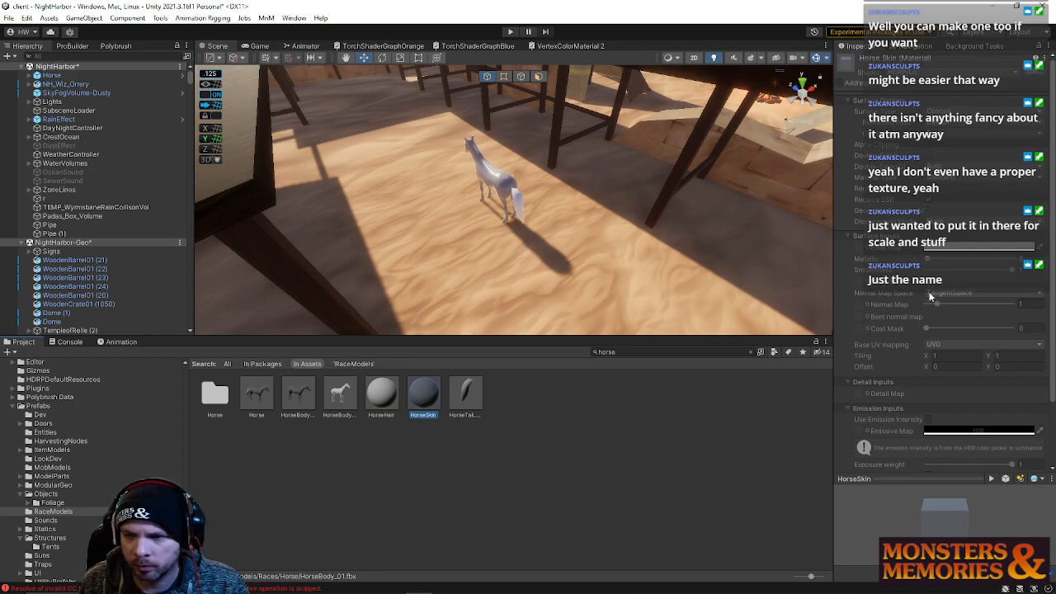
{"action": "scroll", "coordinate": [946, 340], "scroll_direction": "down", "scroll_amount": 3}
{"action": "scroll", "coordinate": [923, 315], "scroll_direction": "up", "scroll_amount": 3}
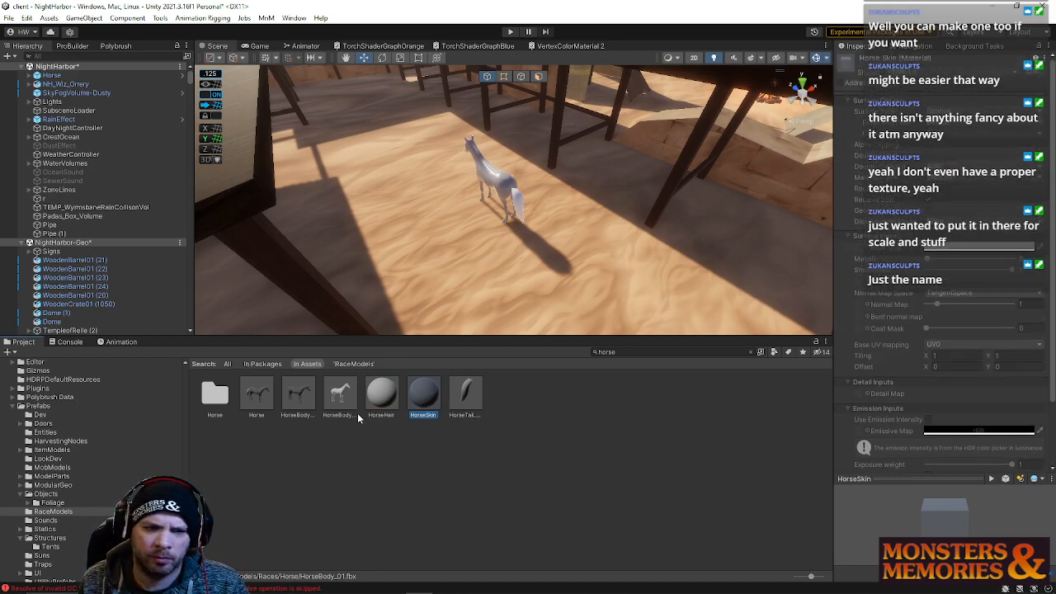
{"action": "left_click", "coordinate": [381, 401]}
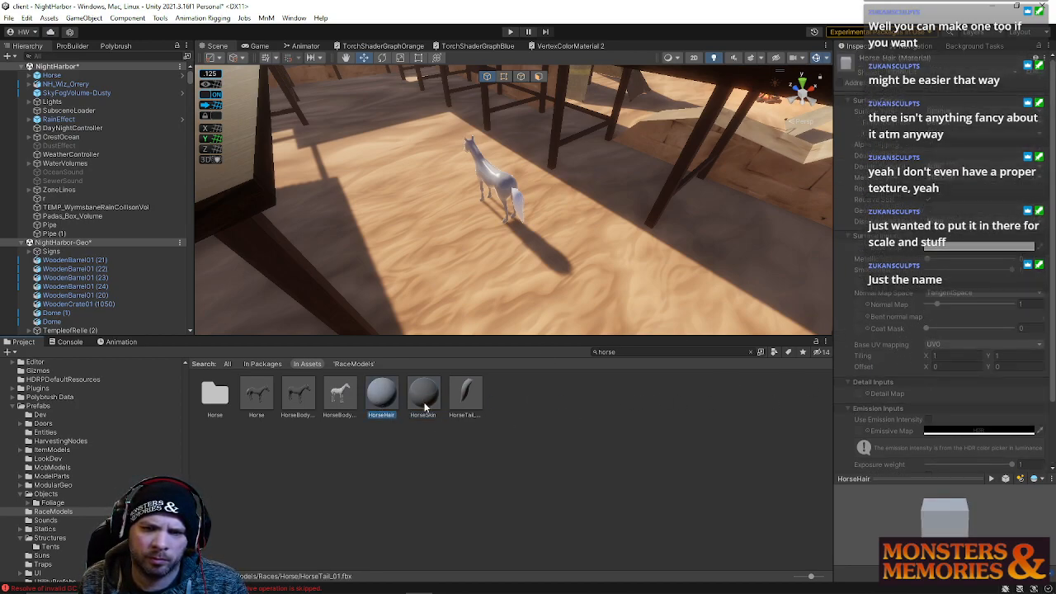
{"action": "left_click", "coordinate": [423, 401]}
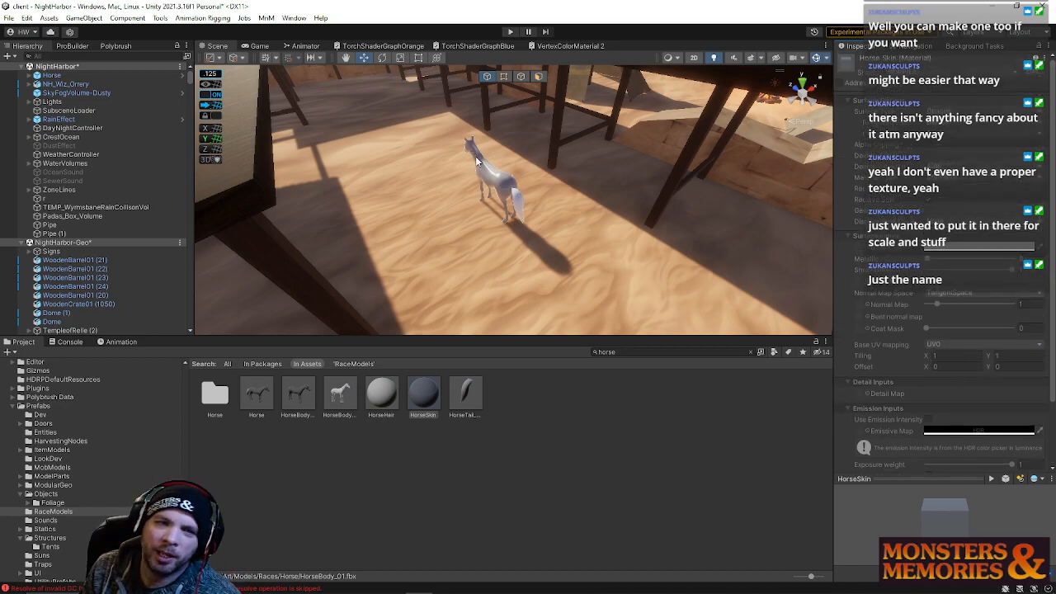
Rotate and move the horse into one of the stable stalls
{"action": "left_click", "coordinate": [486, 182]}
{"action": "left_click_drag", "start_coordinate": [526, 190], "coordinate": [604, 158]}
{"action": "right_click_drag", "start_coordinate": [604, 158], "coordinate": [732, 140]}
{"action": "key", "text": "w"}
{"action": "key", "text": "e"}
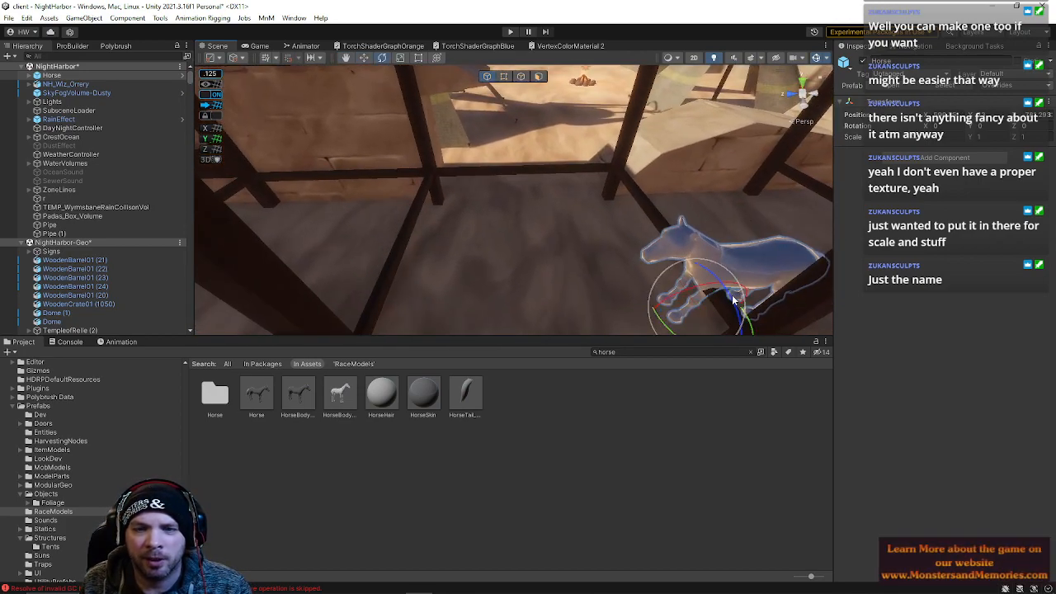
{"action": "right_click_drag", "start_coordinate": [710, 300], "coordinate": [703, 300]}
{"action": "key", "text": "s"}
{"action": "left_click_drag", "start_coordinate": [602, 281], "coordinate": [566, 168]}
{"action": "key", "text": "w"}
{"action": "mouse_move", "coordinate": [668, 252]}
{"action": "right_mouse_down"}
{"action": "mouse_move", "coordinate": [615, 277]}
{"action": "mouse_move", "coordinate": [565, 264]}
{"action": "mouse_move", "coordinate": [458, 181]}
{"action": "mouse_move", "coordinate": [530, 237]}
{"action": "mouse_move", "coordinate": [495, 216]}
{"action": "mouse_move", "coordinate": [428, 207]}
{"action": "mouse_move", "coordinate": [651, 244]}
{"action": "right_mouse_up"}
Duplicate the horse and position and rotate the copy in a neighbouring stall
{"action": "key", "text": "ctrl+d"}
{"action": "left_click_drag", "start_coordinate": [725, 279], "coordinate": [515, 214]}
{"action": "key", "text": "e"}
{"action": "right_click_drag", "start_coordinate": [516, 214], "coordinate": [550, 282]}
{"action": "key", "text": "w"}
{"action": "left_click_drag", "start_coordinate": [550, 282], "coordinate": [518, 282]}
{"action": "right_click_drag", "start_coordinate": [566, 274], "coordinate": [576, 271]}
{"action": "key", "text": "s"}
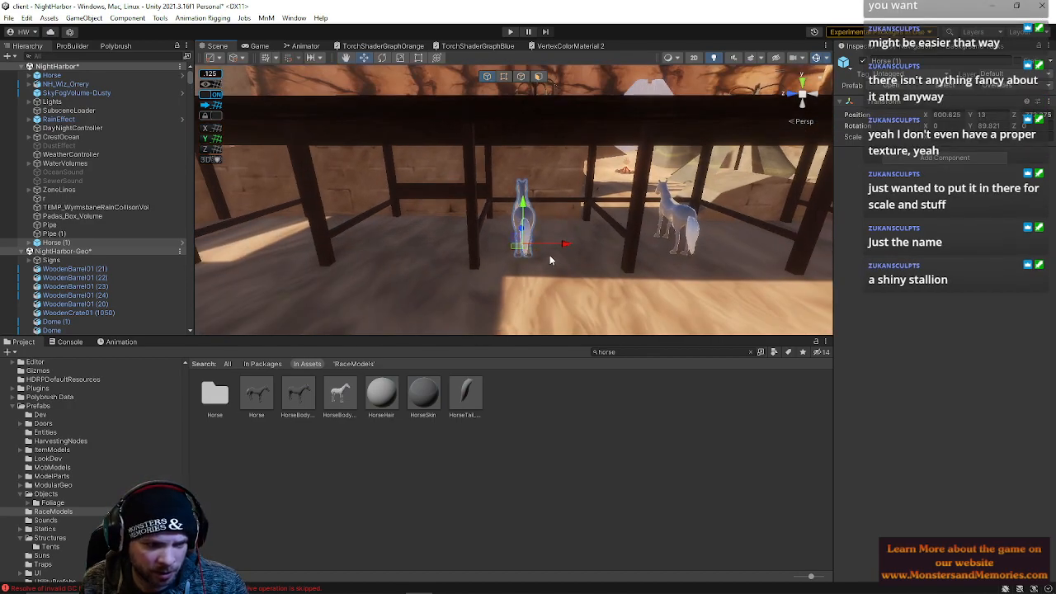
Duplicate another horse and place it in the next stall along the stable
{"action": "key", "text": "ctrl+d"}
{"action": "left_click_drag", "start_coordinate": [565, 242], "coordinate": [423, 243]}
{"action": "right_click_drag", "start_coordinate": [423, 243], "coordinate": [521, 283]}
{"action": "key", "text": "a"}
{"action": "key", "text": "w"}
{"action": "left_click_drag", "start_coordinate": [524, 286], "coordinate": [619, 228]}
{"action": "key", "text": "q"}
{"action": "right_click_drag", "start_coordinate": [619, 228], "coordinate": [578, 266]}
{"action": "key", "text": "d"}
{"action": "left_click", "coordinate": [604, 164]}
{"action": "left_click", "coordinate": [580, 268]}
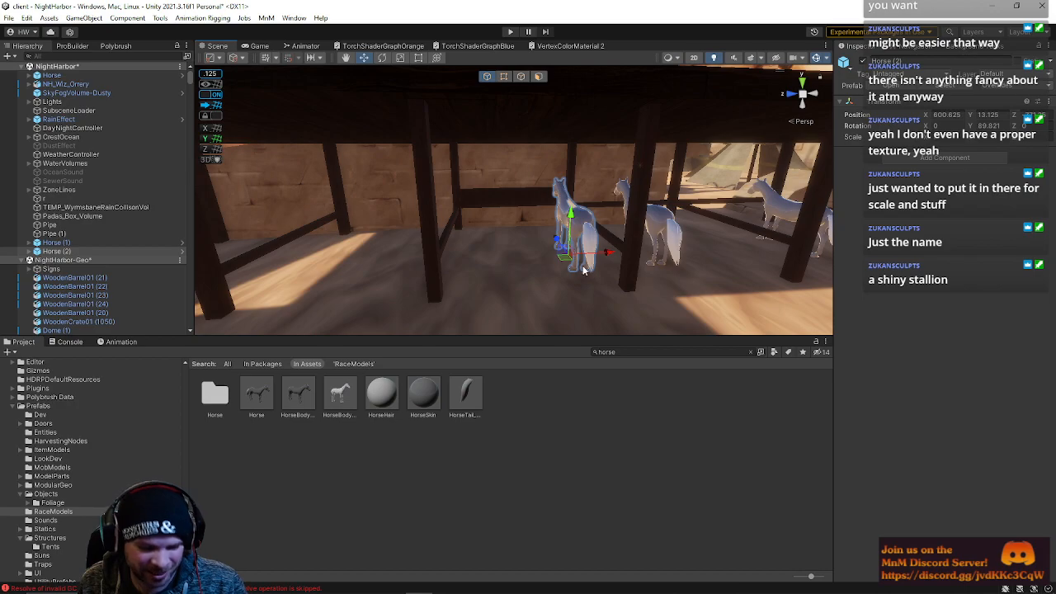
Duplicate two more horses and spread them along the stalls
{"action": "key", "text": "ctrl+d"}
{"action": "left_click_drag", "start_coordinate": [606, 253], "coordinate": [363, 261]}
{"action": "key", "text": "ctrl+d"}
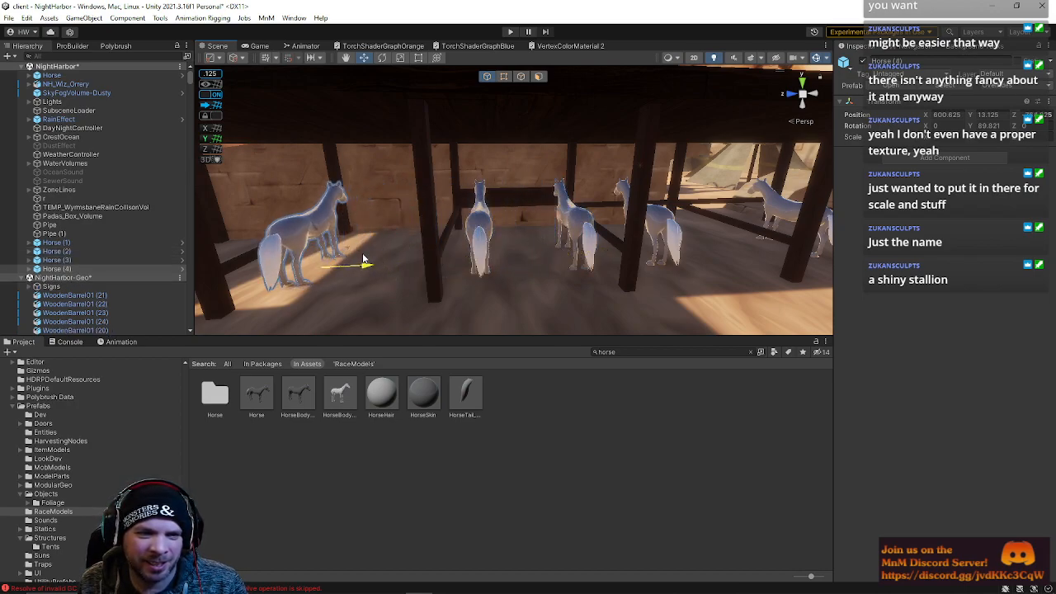
{"action": "right_click_drag", "start_coordinate": [391, 259], "coordinate": [410, 285]}
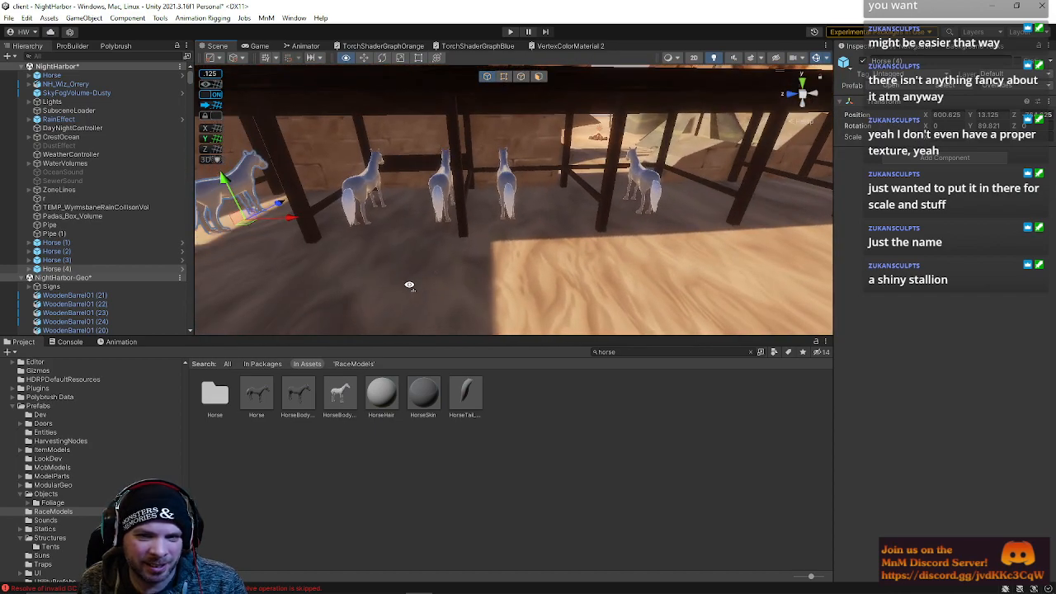
Duplicate a horse, move it to the far stall and rotate it to face the stall
{"action": "key", "text": "ctrl+d"}
{"action": "left_click_drag", "start_coordinate": [270, 221], "coordinate": [788, 217]}
{"action": "key", "text": "e"}
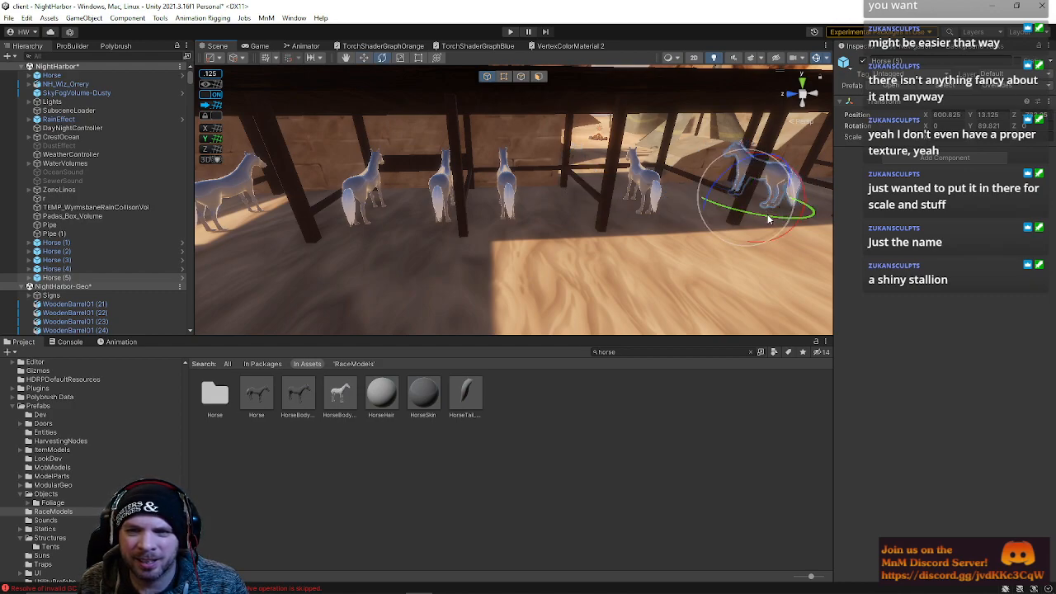
{"action": "left_click", "coordinate": [241, 239]}
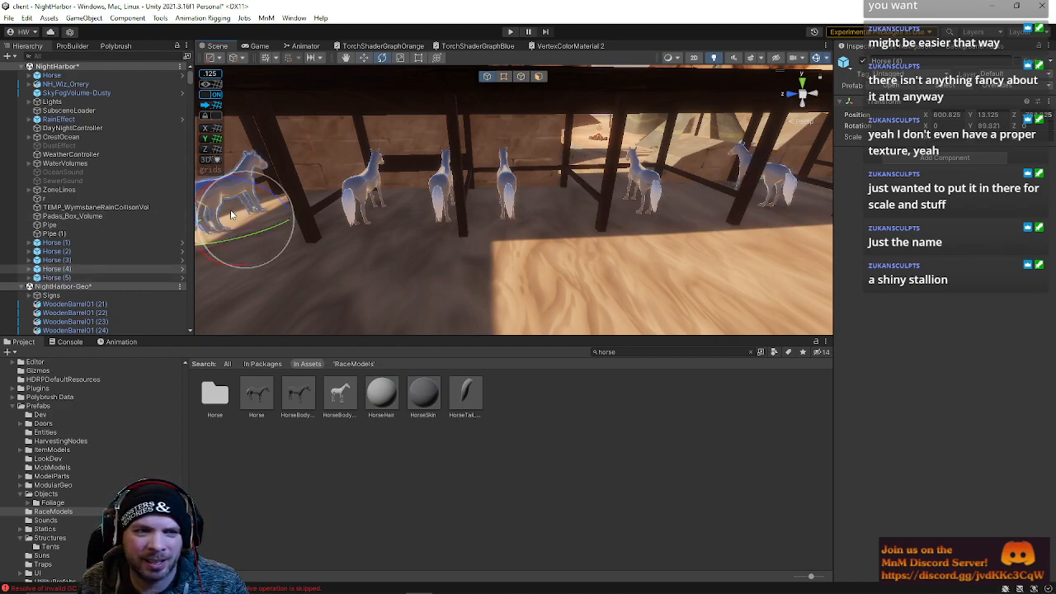
{"action": "left_click_drag", "start_coordinate": [242, 242], "coordinate": [296, 221]}
{"action": "key", "text": "w"}
{"action": "right_click_drag", "start_coordinate": [295, 221], "coordinate": [369, 208]}
Duplicate another horse and move and rotate it into a further stall
{"action": "left_click", "coordinate": [387, 193]}
{"action": "key", "text": "ctrl+d"}
{"action": "left_click", "coordinate": [497, 229]}
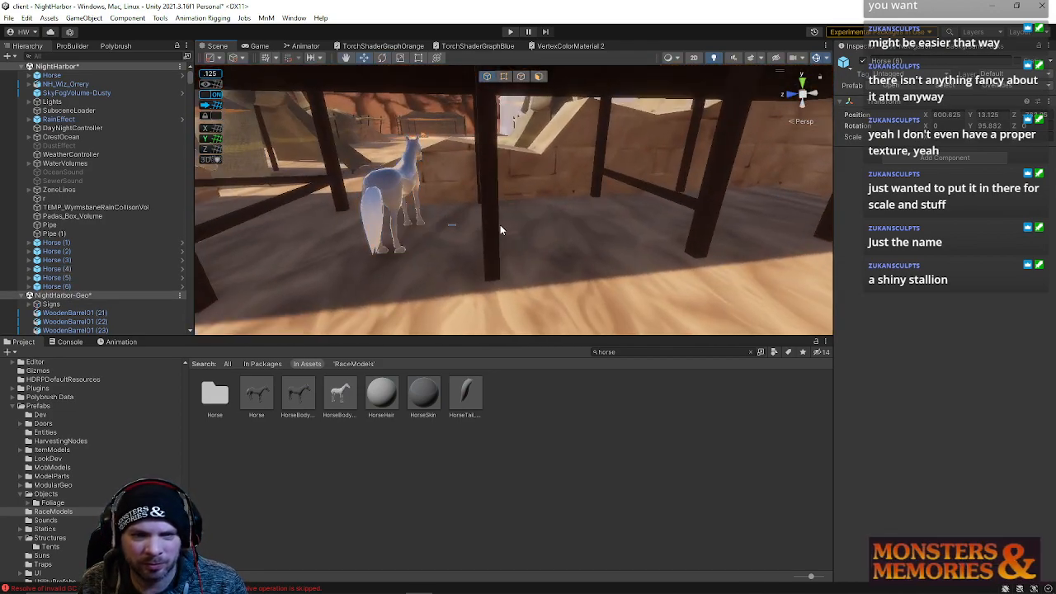
{"action": "left_click", "coordinate": [390, 204]}
{"action": "left_click_drag", "start_coordinate": [445, 237], "coordinate": [556, 251]}
{"action": "key", "text": "e"}
{"action": "right_click_drag", "start_coordinate": [569, 234], "coordinate": [572, 204]}
{"action": "key", "text": "d"}
Duplicate one more horse and line it up beside the others in the stalls
{"action": "key", "text": "ctrl+d"}
{"action": "left_click_drag", "start_coordinate": [486, 284], "coordinate": [570, 264]}
{"action": "key", "text": "w"}
{"action": "key", "text": "d"}
{"action": "right_click_drag", "start_coordinate": [570, 262], "coordinate": [342, 303]}
{"action": "left_click_drag", "start_coordinate": [474, 263], "coordinate": [516, 287]}
{"action": "key", "text": "e"}
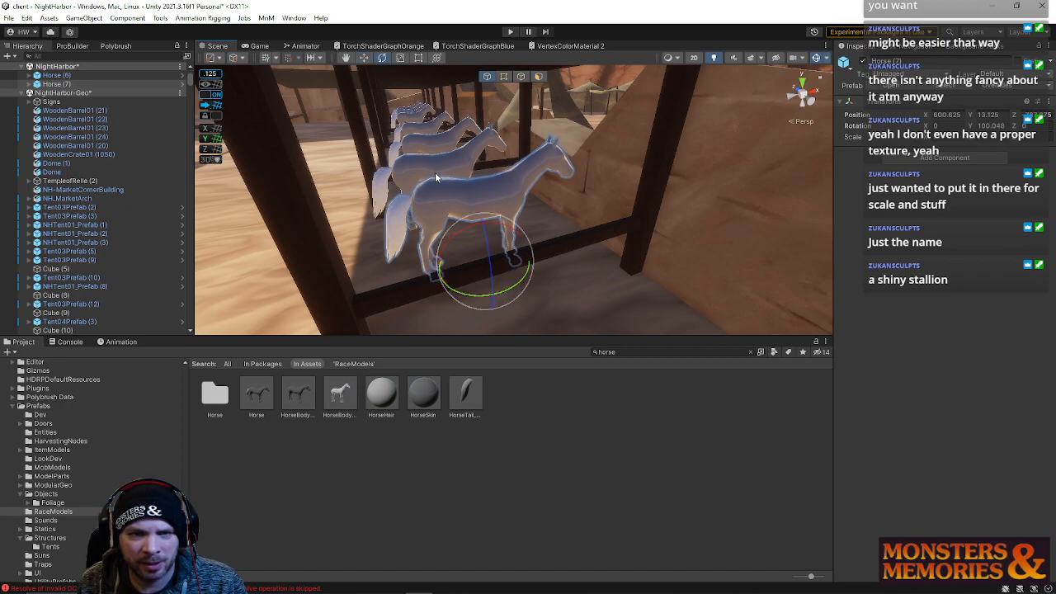
{"action": "left_click", "coordinate": [437, 180]}
{"action": "key", "text": "w"}
{"action": "left_click", "coordinate": [456, 157]}
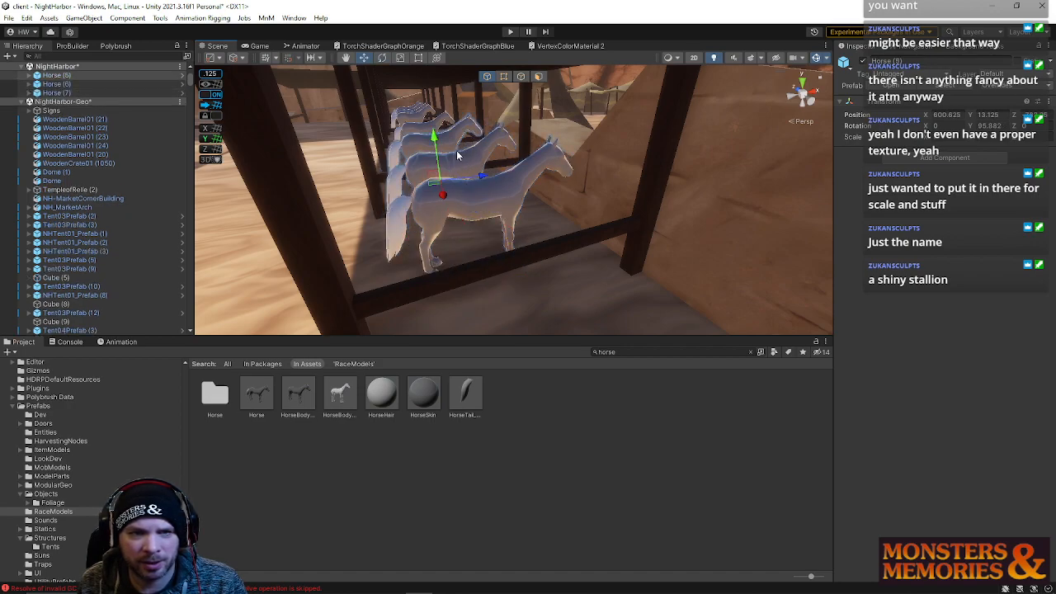
Nudge one of the horses into a better position along the stalls
{"action": "left_click_drag", "start_coordinate": [476, 179], "coordinate": [474, 180]}
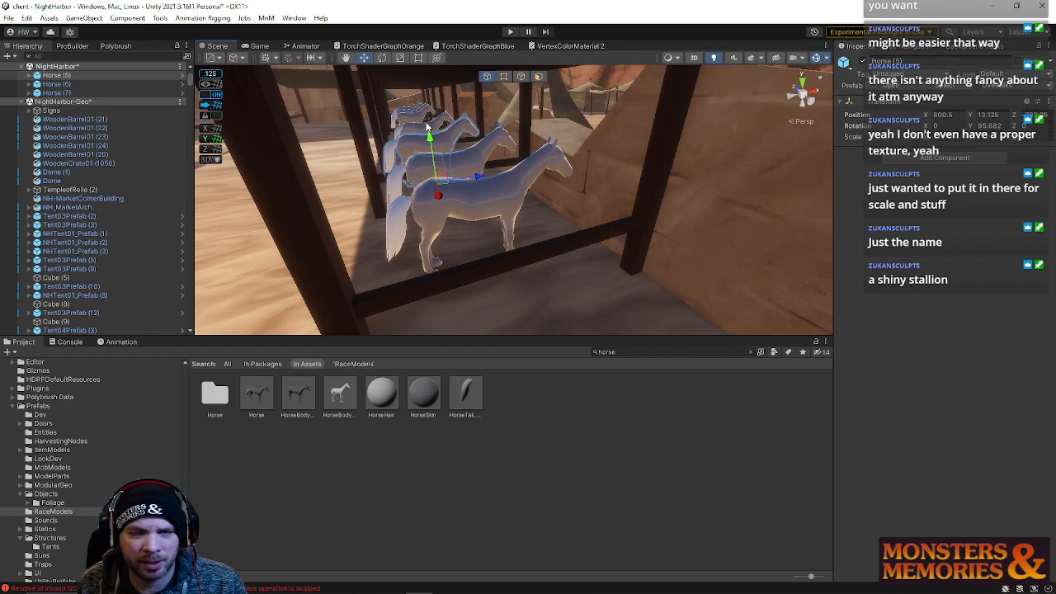
{"action": "left_click", "coordinate": [427, 126]}
{"action": "left_click", "coordinate": [428, 134]}
{"action": "left_click_drag", "start_coordinate": [464, 152], "coordinate": [478, 150]}
{"action": "right_click_drag", "start_coordinate": [479, 150], "coordinate": [669, 205]}
{"action": "left_click", "coordinate": [482, 154]}
{"action": "right_click_drag", "start_coordinate": [484, 155], "coordinate": [520, 176]}
Duplicate a horse, then move and rotate the copy into a neighbouring stall
{"action": "key", "text": "ctrl+d"}
{"action": "mouse_move", "coordinate": [419, 175]}
{"action": "left_mouse_down"}
{"action": "mouse_move", "coordinate": [554, 159]}
{"action": "mouse_move", "coordinate": [424, 195]}
{"action": "left_mouse_up"}
{"action": "key", "text": "e"}
{"action": "key", "text": "w"}
{"action": "left_click_drag", "start_coordinate": [544, 182], "coordinate": [575, 202]}
{"action": "right_click_drag", "start_coordinate": [571, 192], "coordinate": [561, 132]}
{"action": "left_click_drag", "start_coordinate": [598, 157], "coordinate": [599, 170]}
{"action": "right_click_drag", "start_coordinate": [595, 169], "coordinate": [519, 158]}
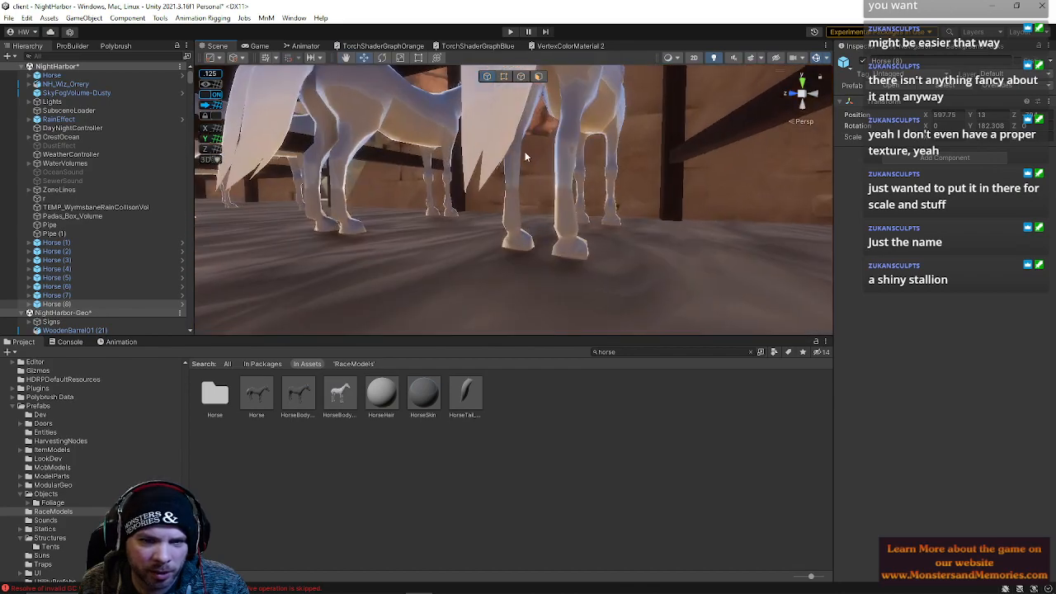
Select a horse between the stall posts and reposition it inside its stall
{"action": "left_click", "coordinate": [513, 153]}
{"action": "left_click", "coordinate": [435, 214], "text": "ctrl"}
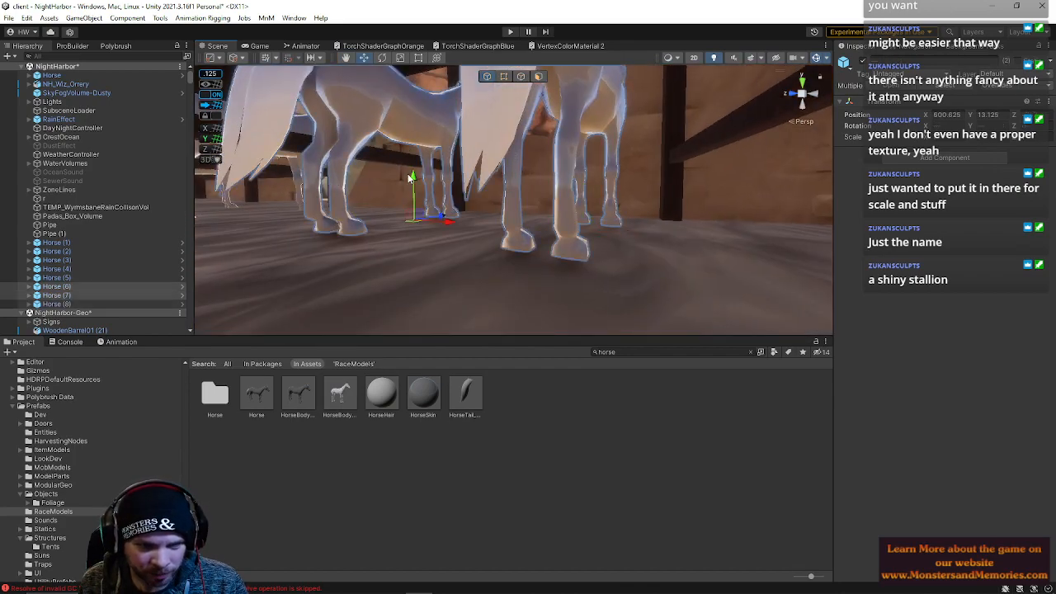
{"action": "left_click_drag", "start_coordinate": [413, 177], "coordinate": [414, 191]}
{"action": "right_click_drag", "start_coordinate": [414, 188], "coordinate": [486, 184]}
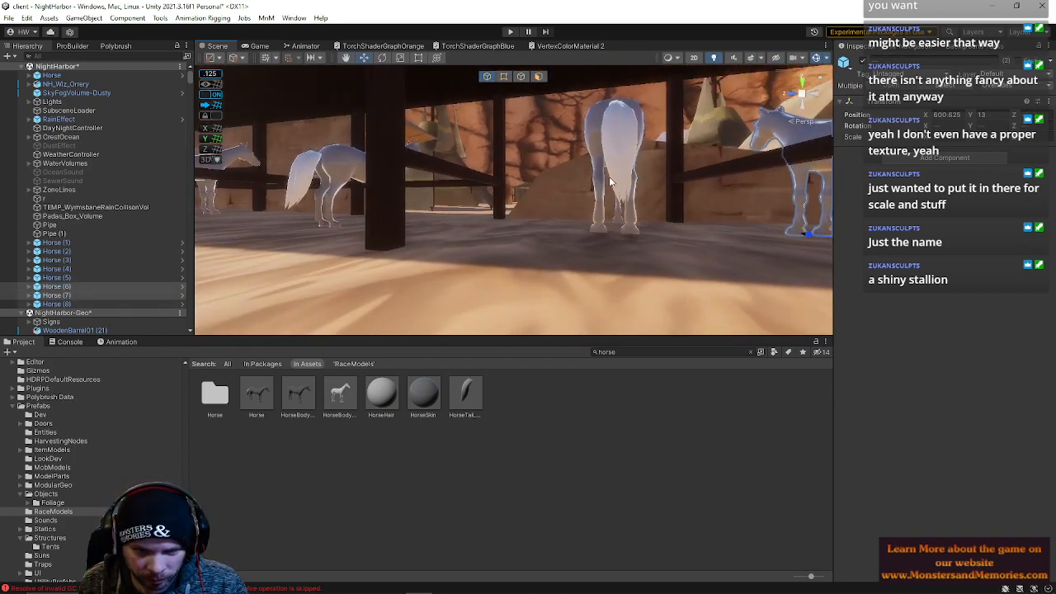
{"action": "left_click", "coordinate": [603, 170]}
{"action": "right_click_drag", "start_coordinate": [609, 190], "coordinate": [562, 161]}
{"action": "left_click", "coordinate": [563, 162]}
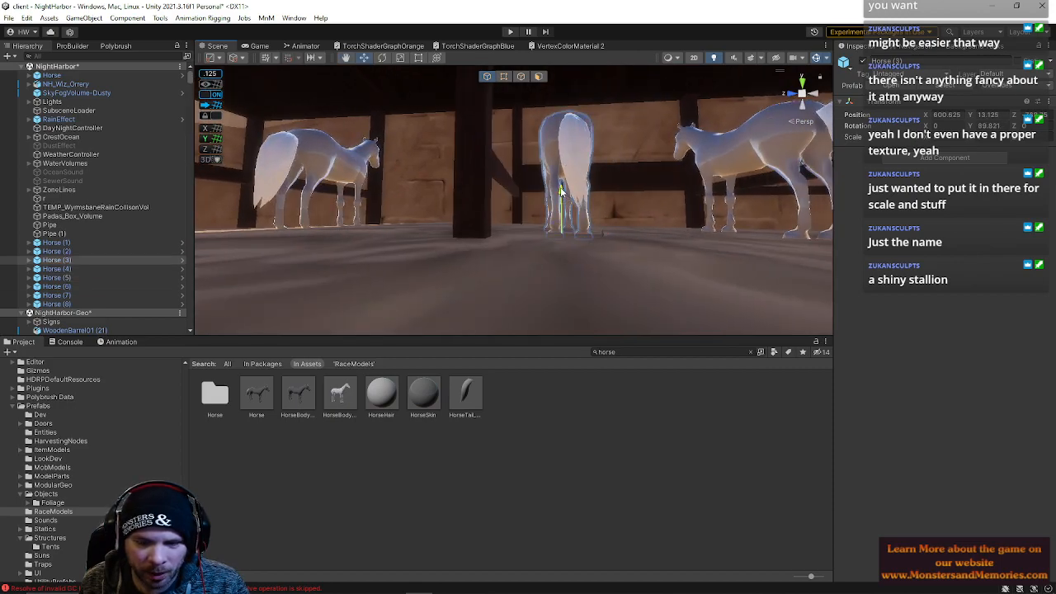
{"action": "key", "text": "e"}
{"action": "key", "text": "w"}
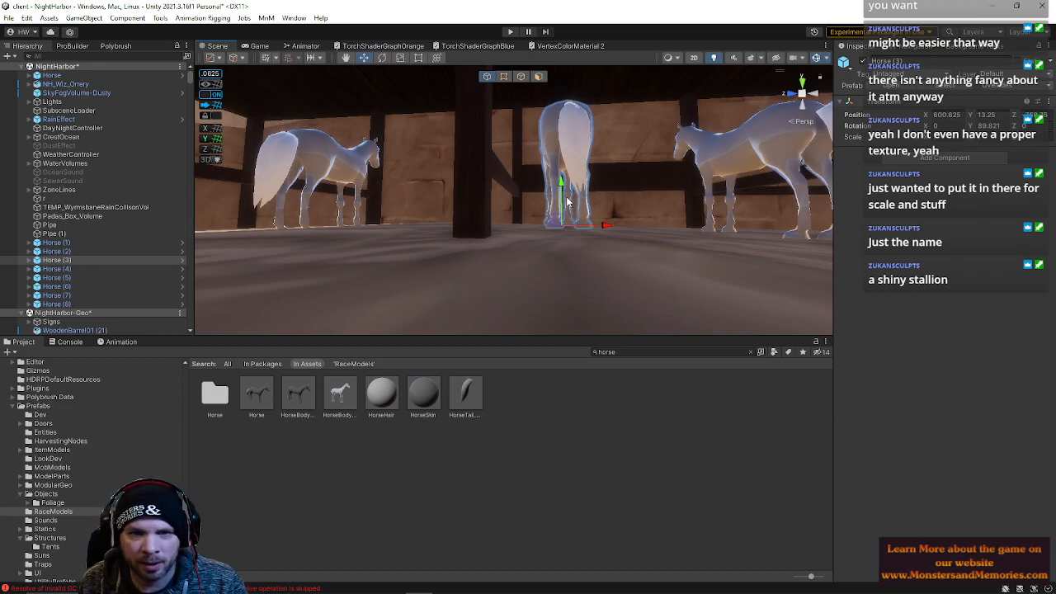
Frame another horse, then reposition a horse in the stalls on the far side
{"action": "left_click", "coordinate": [561, 186]}
{"action": "key", "text": "f"}
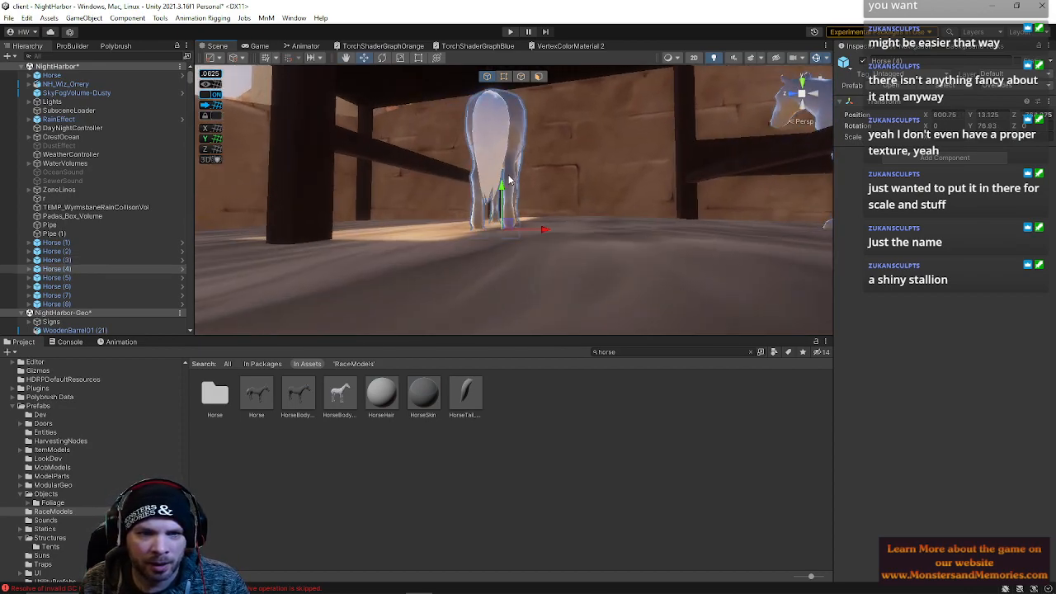
{"action": "left_click_drag", "start_coordinate": [502, 192], "coordinate": [443, 219]}
{"action": "right_click_drag", "start_coordinate": [443, 219], "coordinate": [346, 218]}
{"action": "key", "text": "w"}
{"action": "key", "text": "e"}
{"action": "key", "text": "w"}
{"action": "key", "text": "e"}
{"action": "left_click_drag", "start_coordinate": [518, 247], "coordinate": [524, 248]}
{"action": "right_click_drag", "start_coordinate": [524, 248], "coordinate": [1003, 216]}
{"action": "key", "text": "a"}
{"action": "key", "text": "e"}
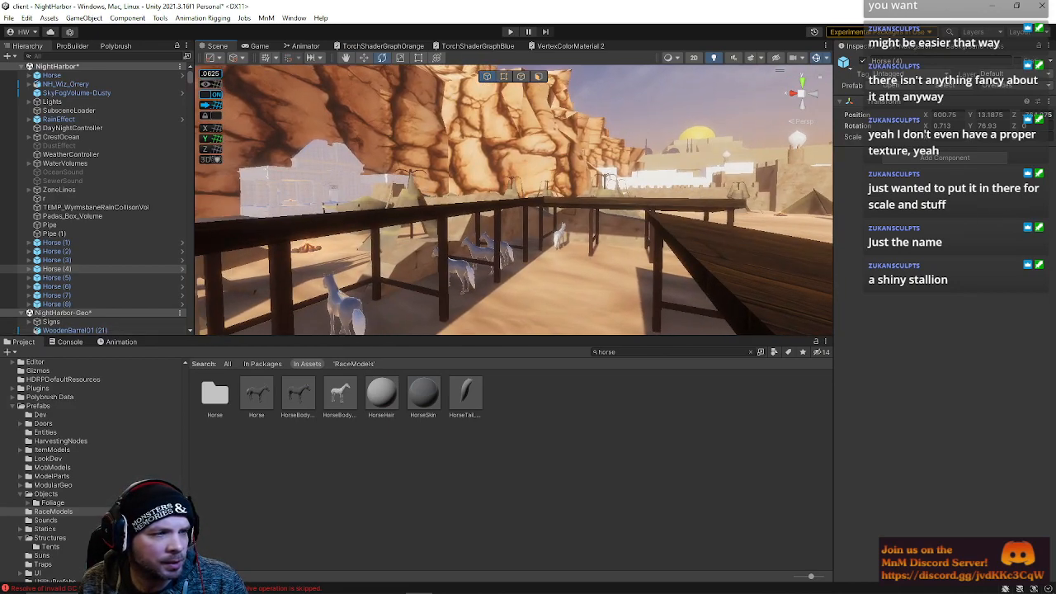
{"action": "right_click_drag", "start_coordinate": [606, 193], "coordinate": [668, 232]}
{"action": "key", "text": "w"}
{"action": "left_click", "coordinate": [399, 206]}
{"action": "left_click_drag", "start_coordinate": [425, 248], "coordinate": [555, 238]}
Duplicate a horse, then move and rotate the copy into an empty stall
{"action": "key", "text": "ctrl+d"}
{"action": "key", "text": "w"}
{"action": "right_click_drag", "start_coordinate": [551, 252], "coordinate": [508, 235]}
{"action": "key", "text": "w"}
{"action": "left_click_drag", "start_coordinate": [528, 231], "coordinate": [568, 248]}
{"action": "key", "text": "e"}
{"action": "right_click_drag", "start_coordinate": [569, 249], "coordinate": [665, 241]}
{"action": "key", "text": "a"}
{"action": "key", "text": "w"}
Duplicate the horse again and move and rotate the copy into the next stall
{"action": "key", "text": "ctrl+d"}
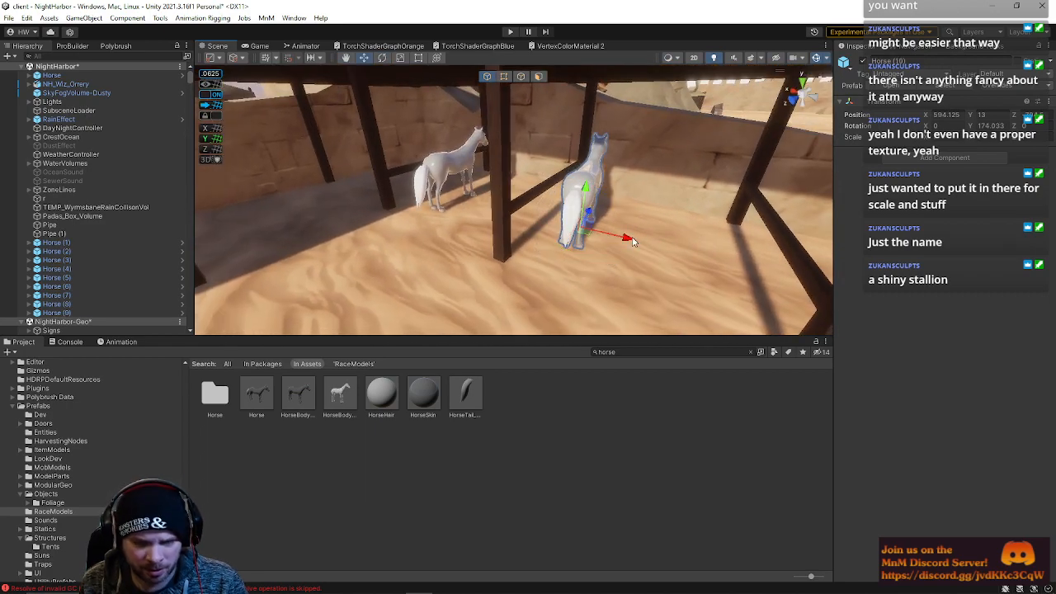
{"action": "left_click_drag", "start_coordinate": [630, 243], "coordinate": [738, 290]}
{"action": "left_click_drag", "start_coordinate": [729, 291], "coordinate": [710, 295]}
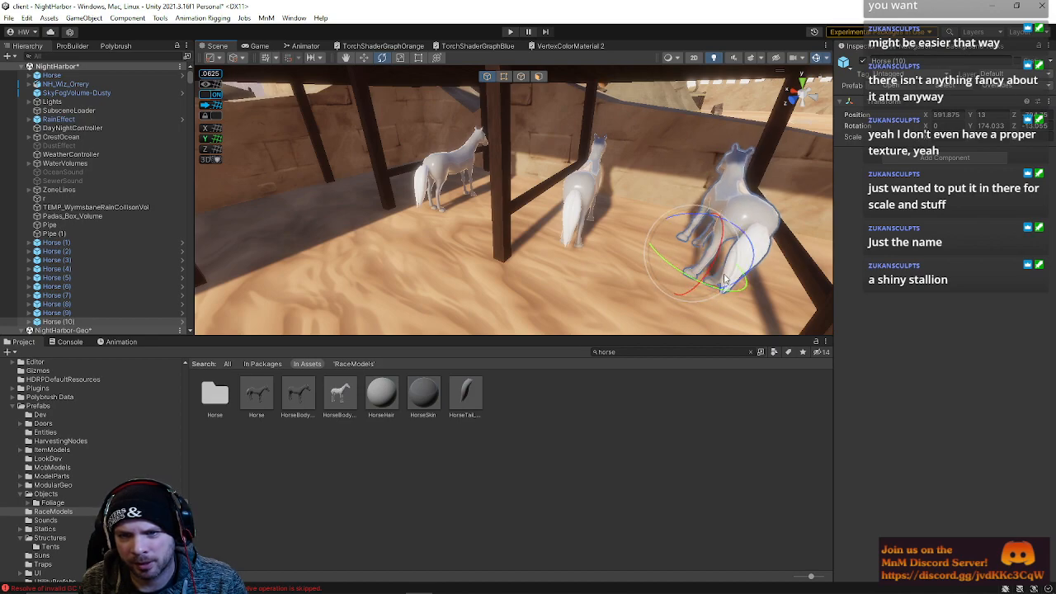
{"action": "left_click_drag", "start_coordinate": [718, 294], "coordinate": [686, 285]}
{"action": "right_click_drag", "start_coordinate": [686, 285], "coordinate": [556, 255]}
{"action": "key", "text": "d"}
{"action": "key", "text": "q"}
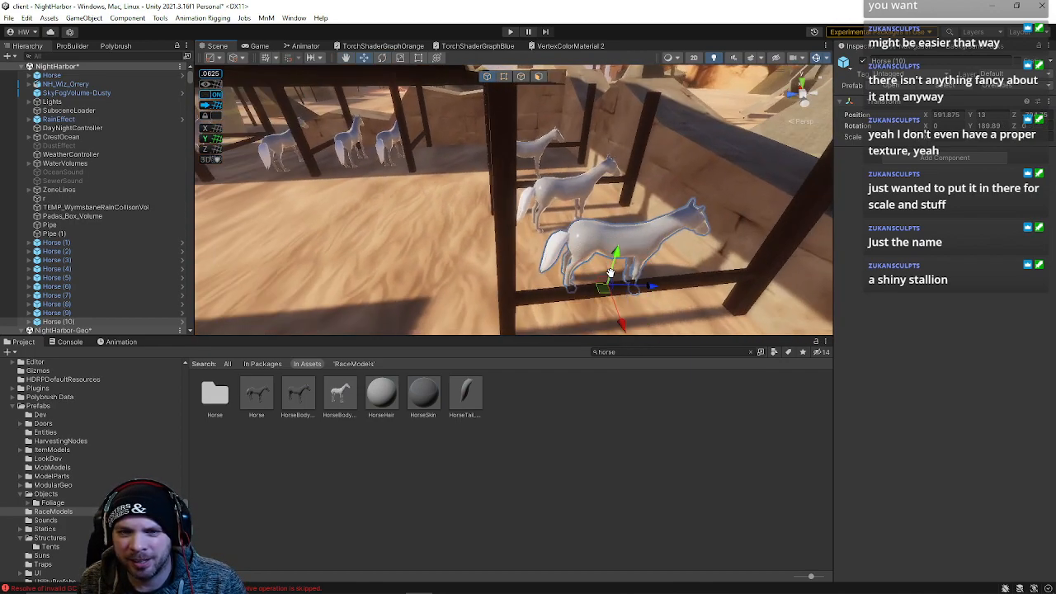
{"action": "left_click_drag", "start_coordinate": [647, 287], "coordinate": [621, 290]}
Select the neighbouring horse and shift it to line up inside its stall
{"action": "left_click", "coordinate": [571, 193]}
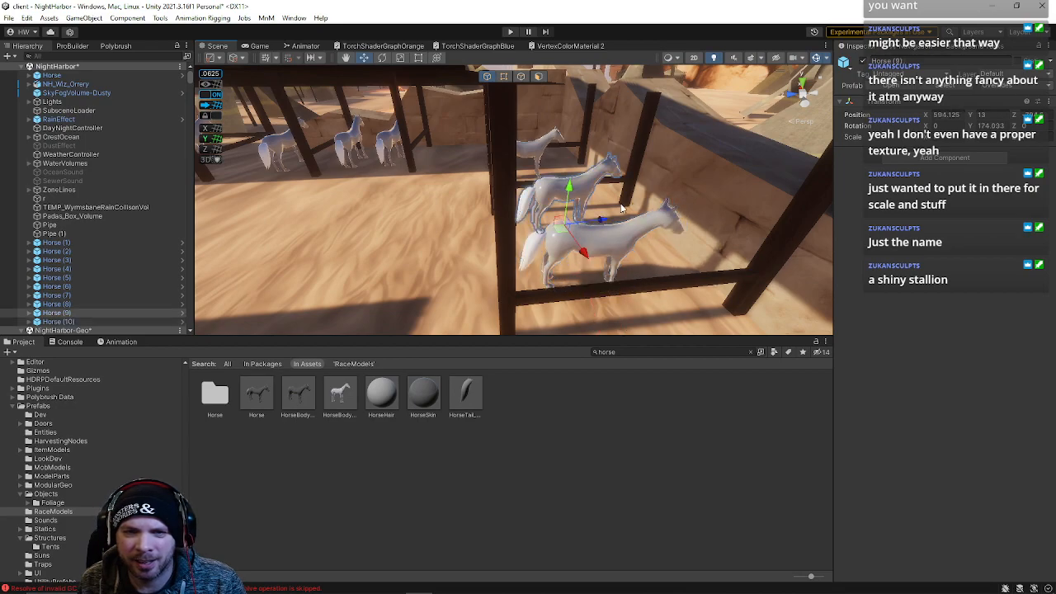
{"action": "left_click_drag", "start_coordinate": [607, 221], "coordinate": [615, 221]}
{"action": "key", "text": "w"}
{"action": "right_click_drag", "start_coordinate": [615, 221], "coordinate": [558, 187]}
{"action": "left_click", "coordinate": [556, 183]}
{"action": "left_click_drag", "start_coordinate": [603, 212], "coordinate": [507, 248]}
{"action": "key", "text": "e"}
Duplicate one more horse and move it into the remaining stall
{"action": "key", "text": "ctrl+d"}
{"action": "key", "text": "w"}
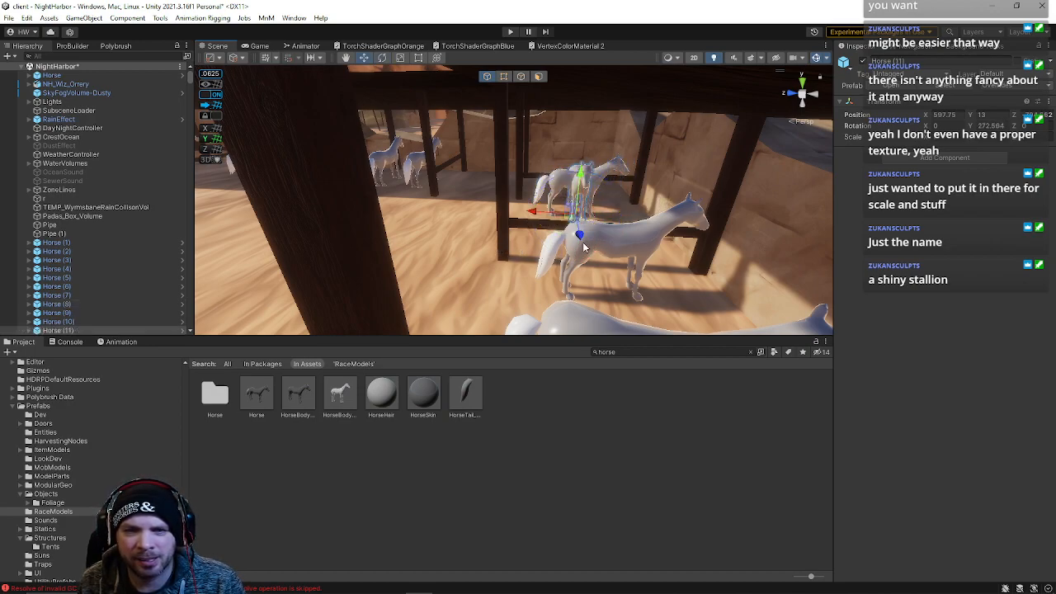
{"action": "left_click_drag", "start_coordinate": [581, 239], "coordinate": [571, 210]}
{"action": "right_click_drag", "start_coordinate": [564, 206], "coordinate": [670, 155]}
{"action": "right_click_drag", "start_coordinate": [446, 193], "coordinate": [528, 210]}
{"action": "left_click", "coordinate": [592, 193]}
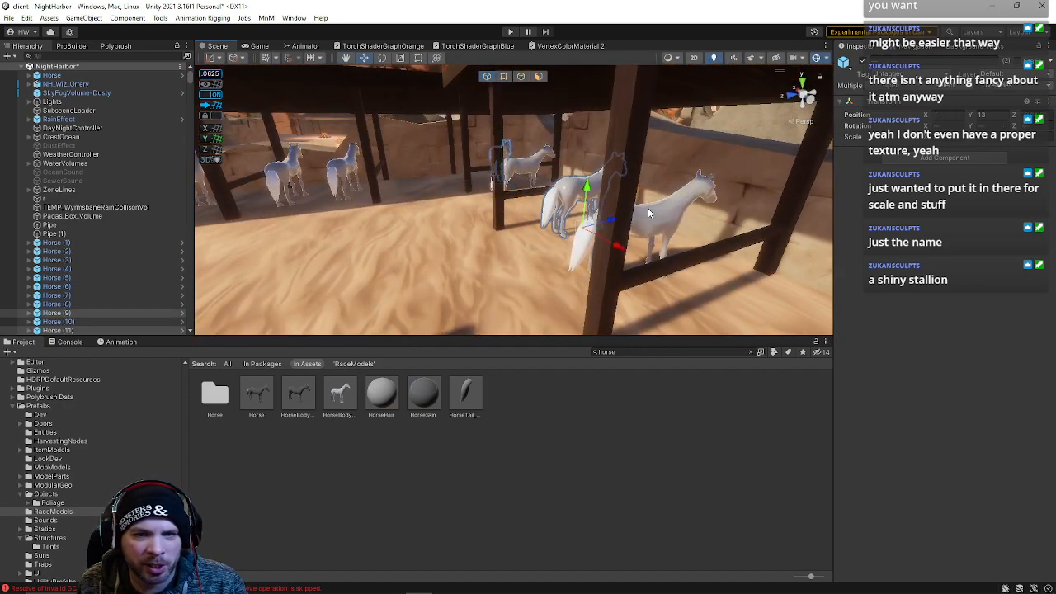
Select all the horse copies and group them under a new empty parent object
{"action": "scroll", "coordinate": [91, 248], "scroll_direction": "down", "scroll_amount": 3}
{"action": "left_click", "coordinate": [56, 144]}
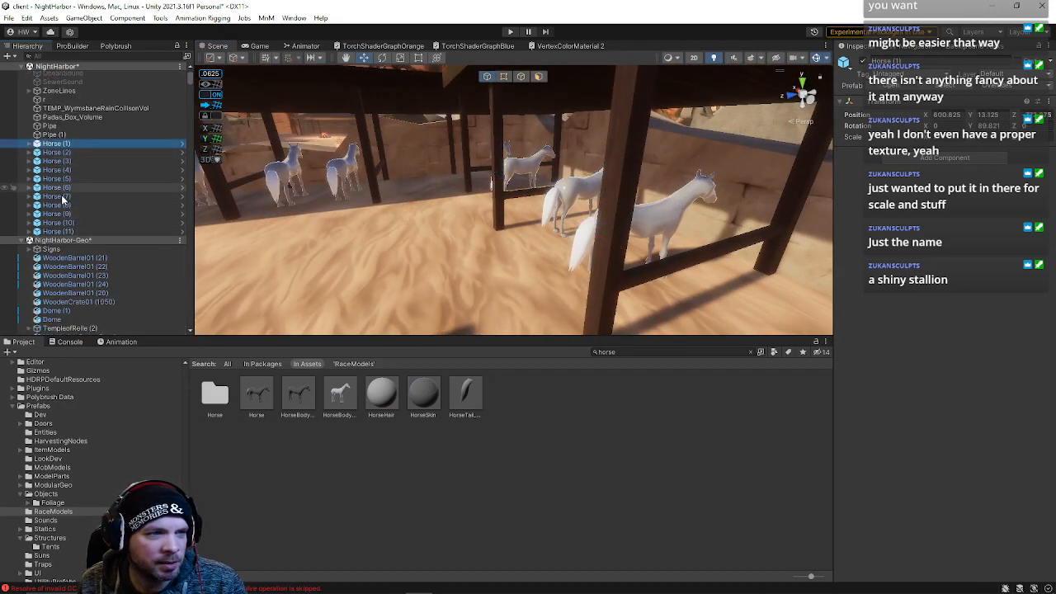
{"action": "left_click", "coordinate": [58, 232], "text": "shift"}
{"action": "right_click_drag", "start_coordinate": [346, 217], "coordinate": [431, 173]}
{"action": "key", "text": "f"}
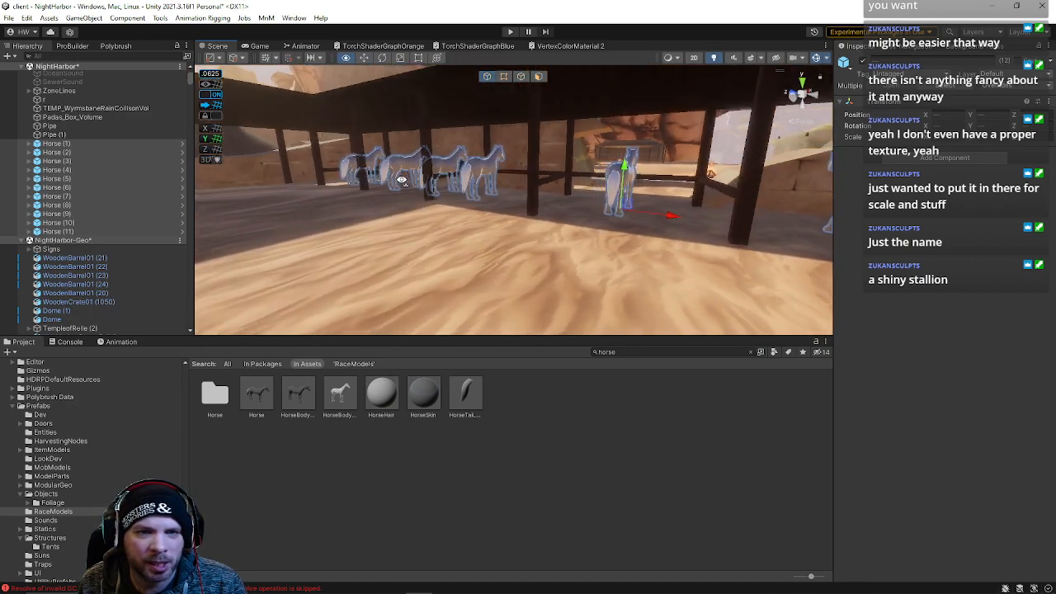
{"action": "scroll", "coordinate": [73, 228], "scroll_direction": "down", "scroll_amount": 2}
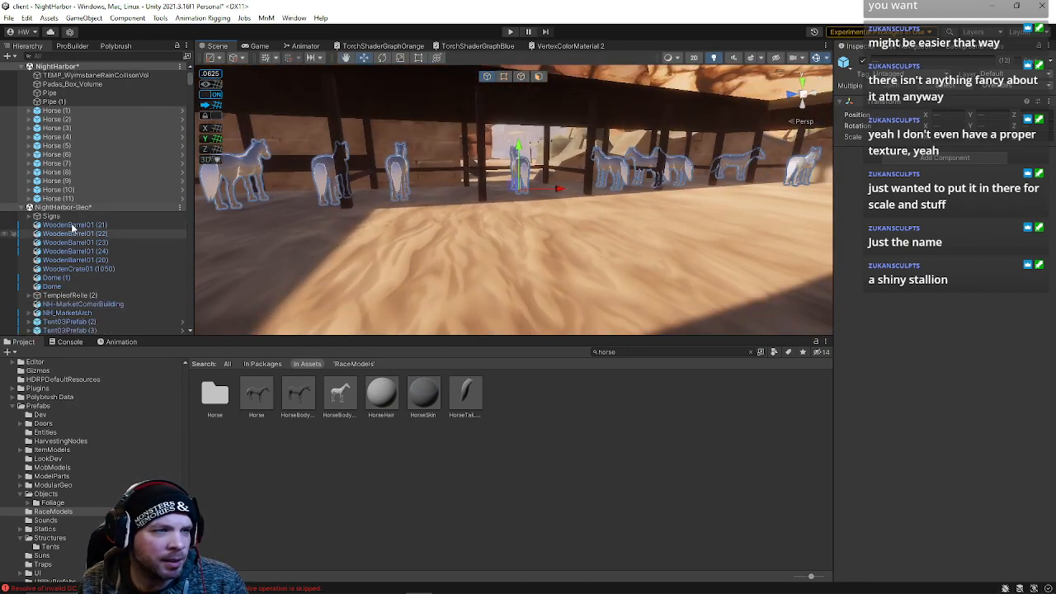
{"action": "left_click_drag", "start_coordinate": [62, 140], "coordinate": [75, 183]}
{"action": "left_click_drag", "start_coordinate": [75, 221], "coordinate": [72, 216]}
{"action": "right_click", "coordinate": [56, 155]}
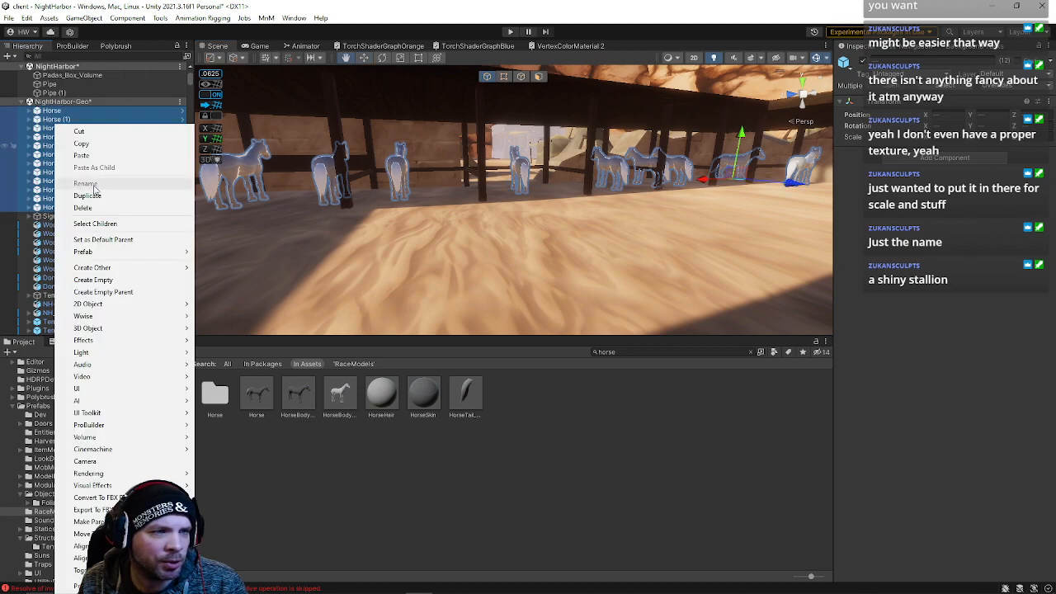
{"action": "mouse_move", "coordinate": [100, 252]}
{"action": "left_click", "coordinate": [103, 292]}
Rename the new parent object as TempHorse
{"action": "right_click", "coordinate": [79, 112]}
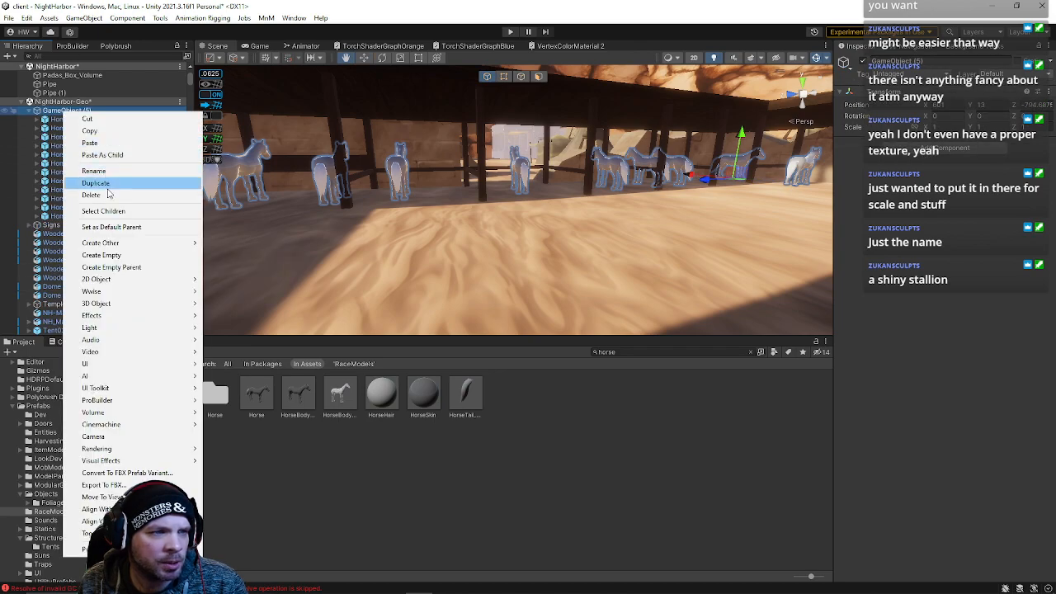
{"action": "left_click", "coordinate": [97, 172]}
{"action": "type", "text": "T"}
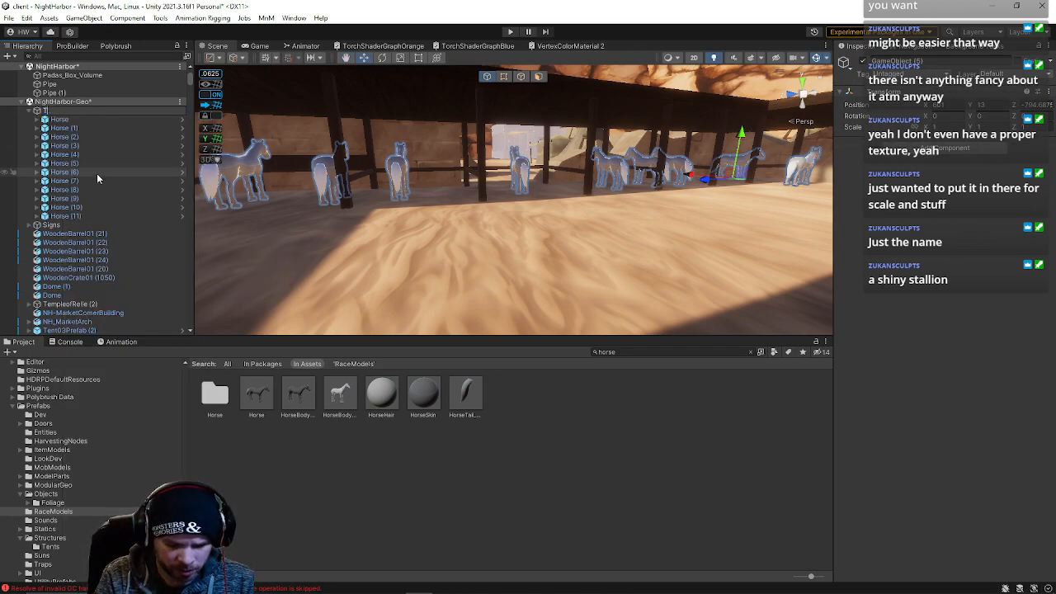
{"action": "type", "text": "empHor"}
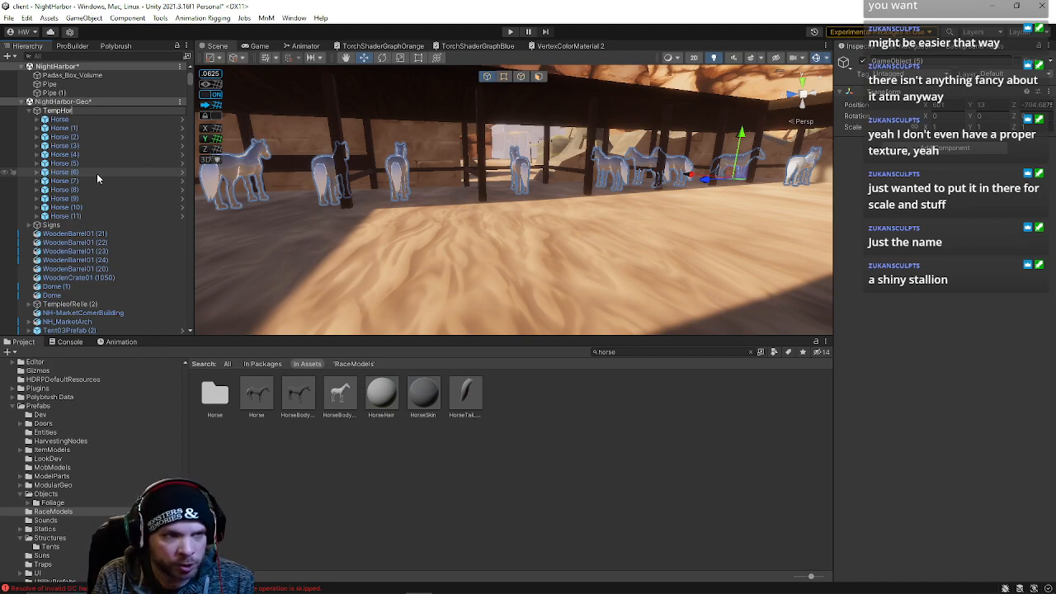
{"action": "type", "text": "se"}
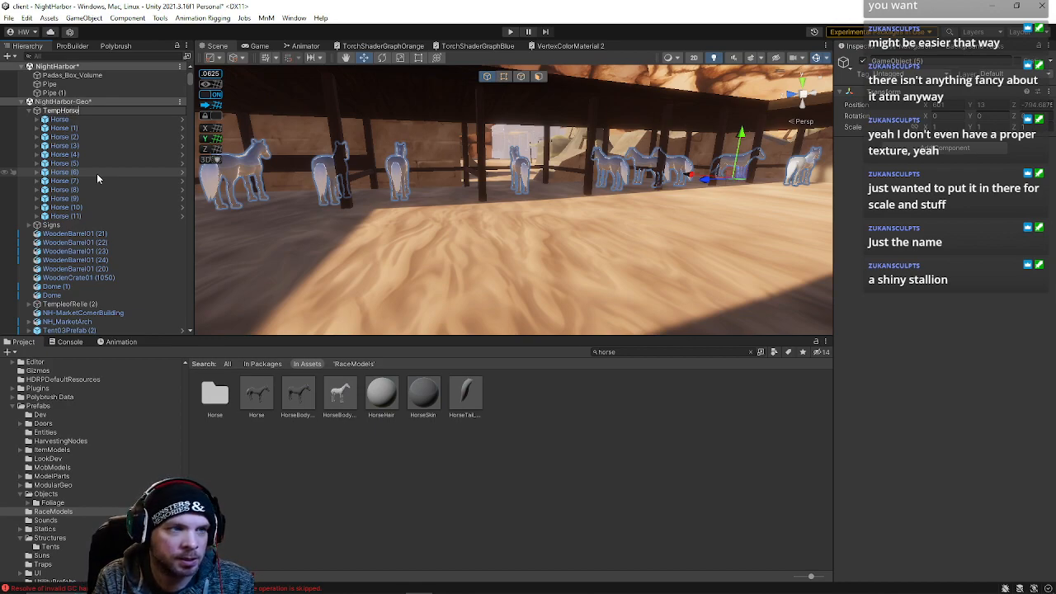
{"action": "key", "text": "Return"}
Save the scene
{"action": "right_click_drag", "start_coordinate": [610, 197], "coordinate": [747, 136]}
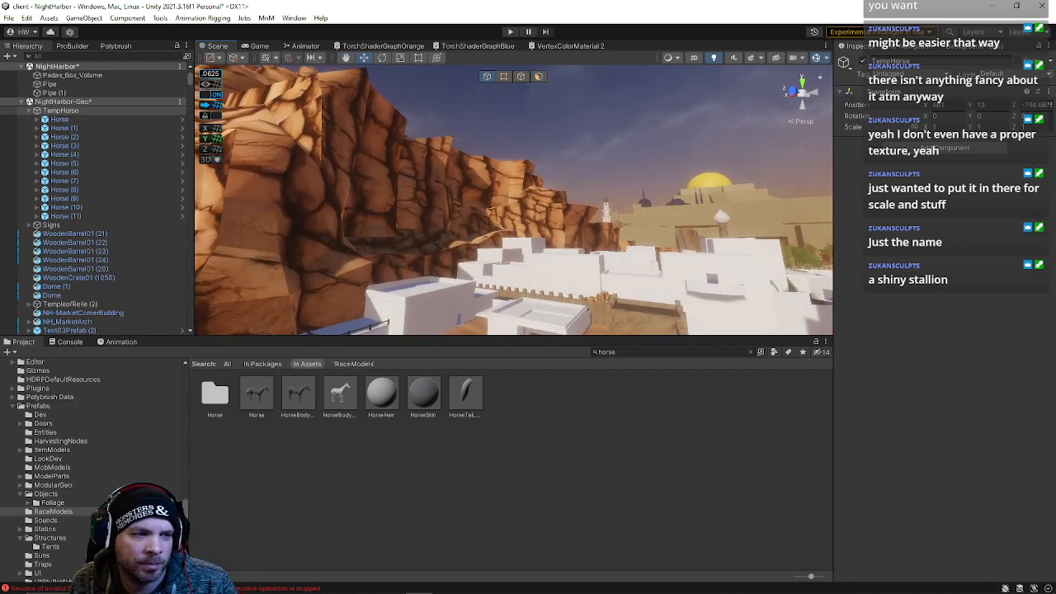
{"action": "right_click_drag", "start_coordinate": [577, 214], "coordinate": [598, 221]}
{"action": "left_click", "coordinate": [8, 17]}
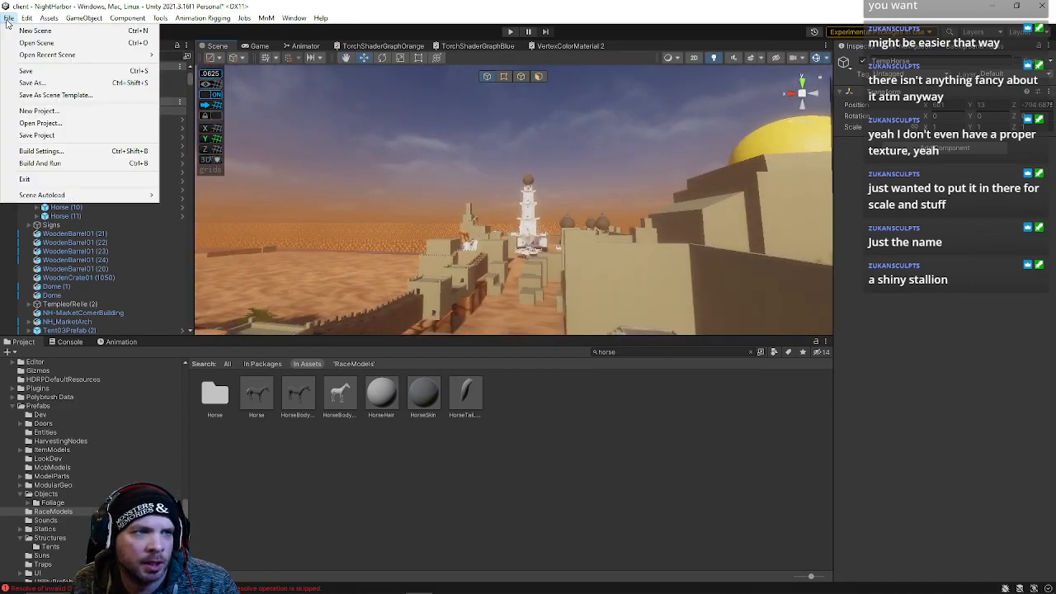
{"action": "left_click", "coordinate": [26, 71]}
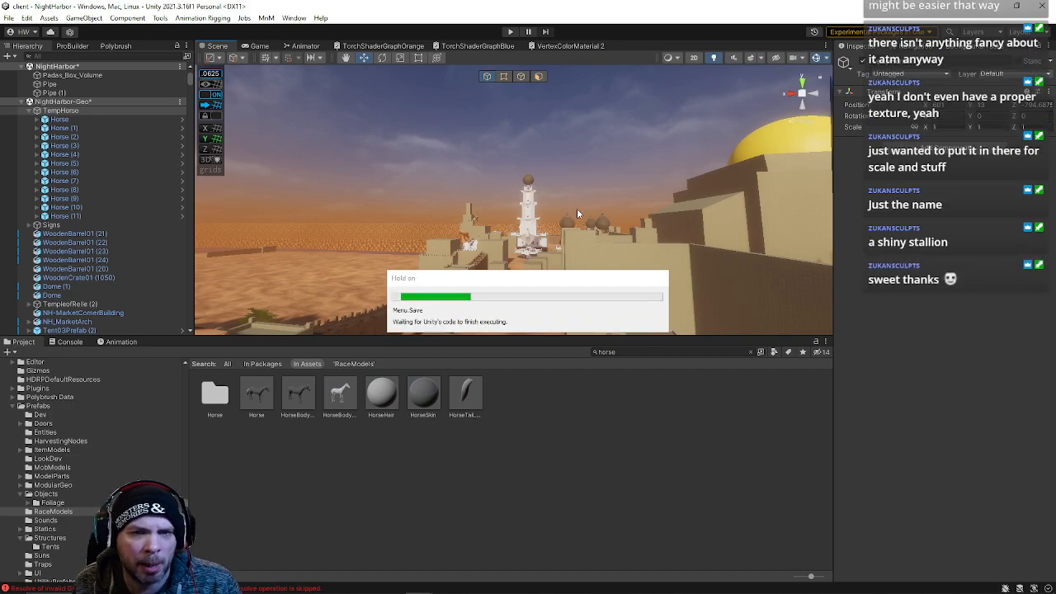
Select the sloped ProBuilder wall in the Sage side area and pick a vertex on its top edge
{"action": "key", "text": "w"}
{"action": "right_click_drag", "start_coordinate": [571, 198], "coordinate": [519, 196]}
{"action": "left_click", "coordinate": [519, 196]}
{"action": "key", "text": "f"}
{"action": "left_click", "coordinate": [521, 77]}
{"action": "key", "text": "w"}
{"action": "right_click_drag", "start_coordinate": [523, 105], "coordinate": [522, 118]}
{"action": "left_click", "coordinate": [578, 131]}
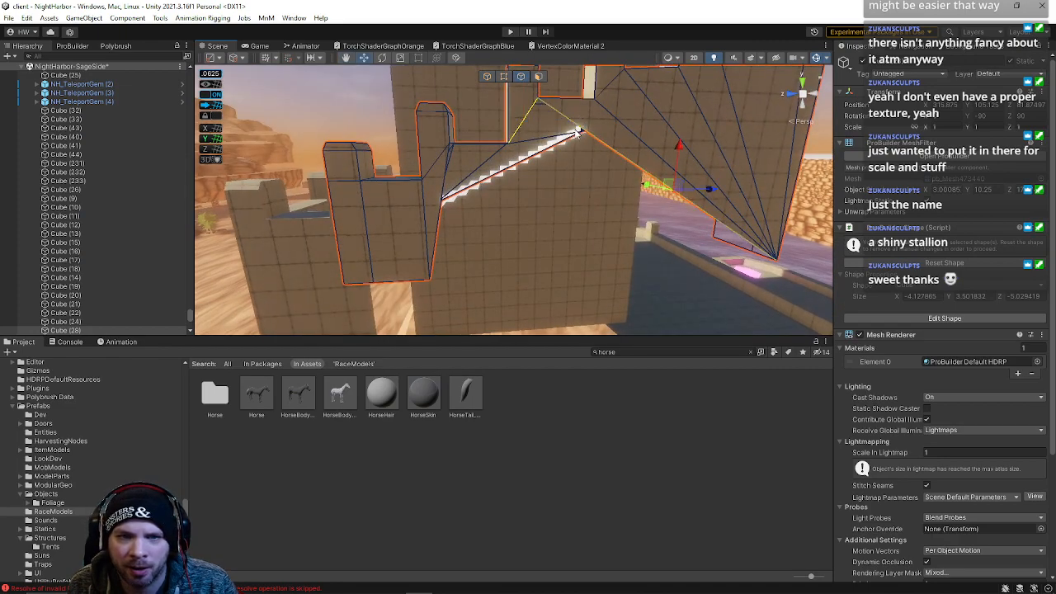
{"action": "key", "text": "alt+g"}
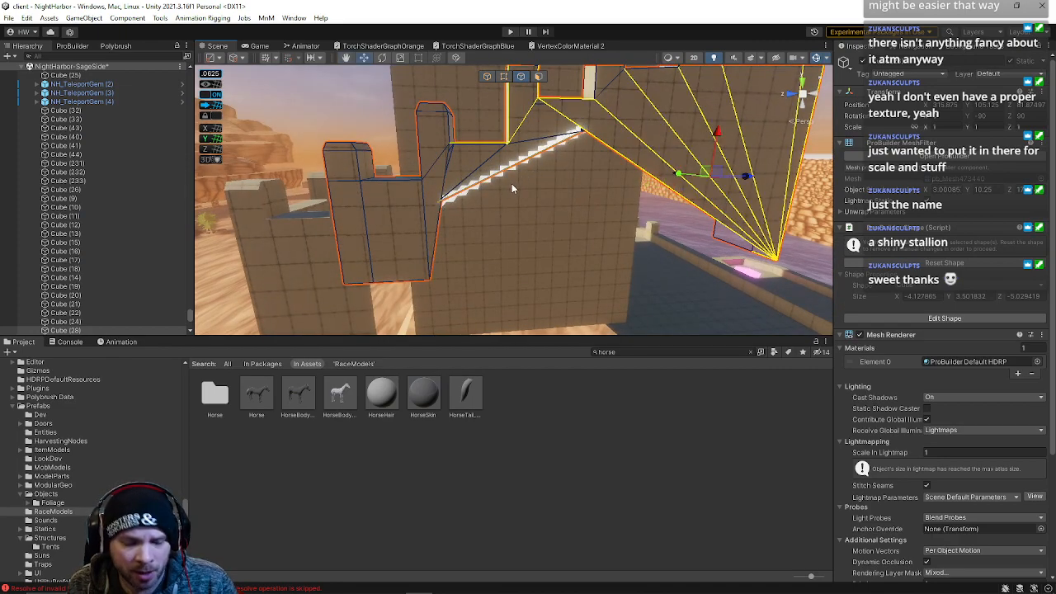
{"action": "key", "text": "ctrl+z"}
{"action": "key", "text": "alt+b"}
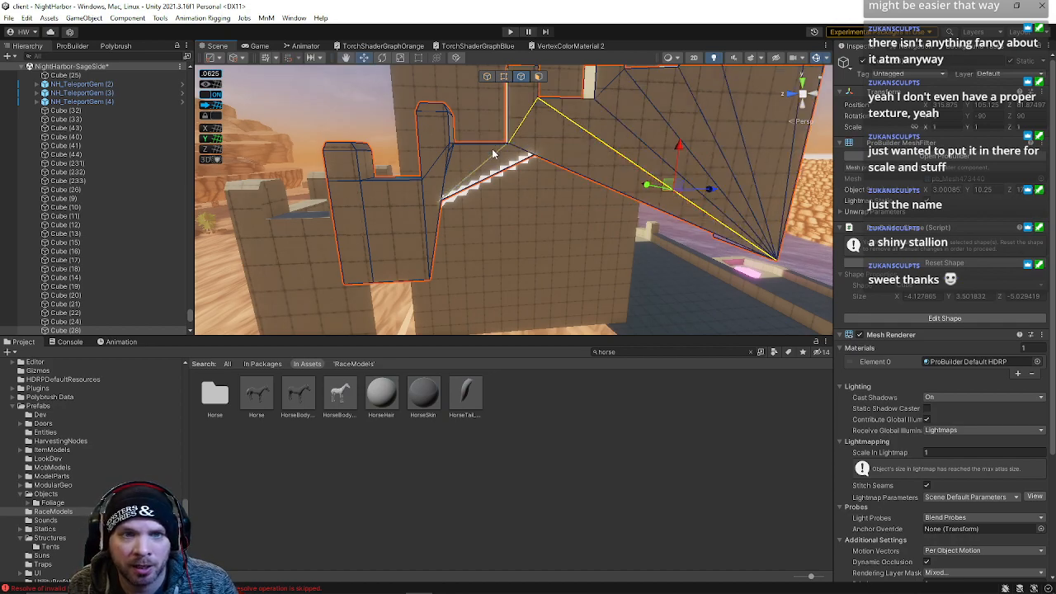
Move the selected wall vertices to reshape the sloped top of the wall
{"action": "left_click", "coordinate": [443, 198]}
{"action": "left_click_drag", "start_coordinate": [445, 198], "coordinate": [554, 128], "text": "alt"}
{"action": "right_click_drag", "start_coordinate": [508, 86], "coordinate": [414, 66]}
{"action": "key", "text": "d"}
{"action": "key", "text": "e"}
{"action": "right_click_drag", "start_coordinate": [642, 230], "coordinate": [624, 193]}
{"action": "key", "text": "q"}
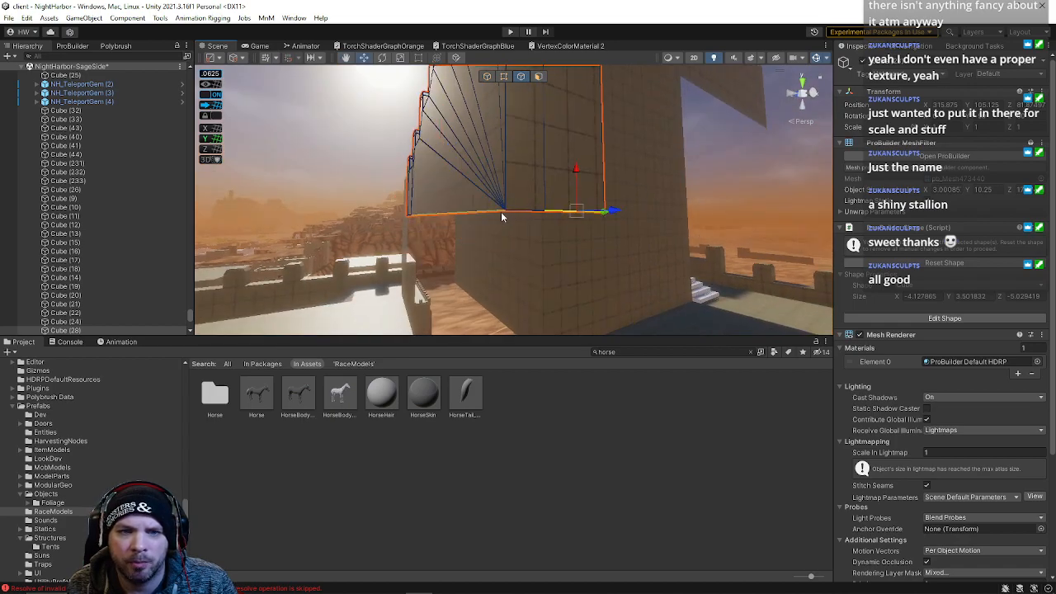
{"action": "key", "text": "a"}
{"action": "right_click_drag", "start_coordinate": [429, 212], "coordinate": [435, 255]}
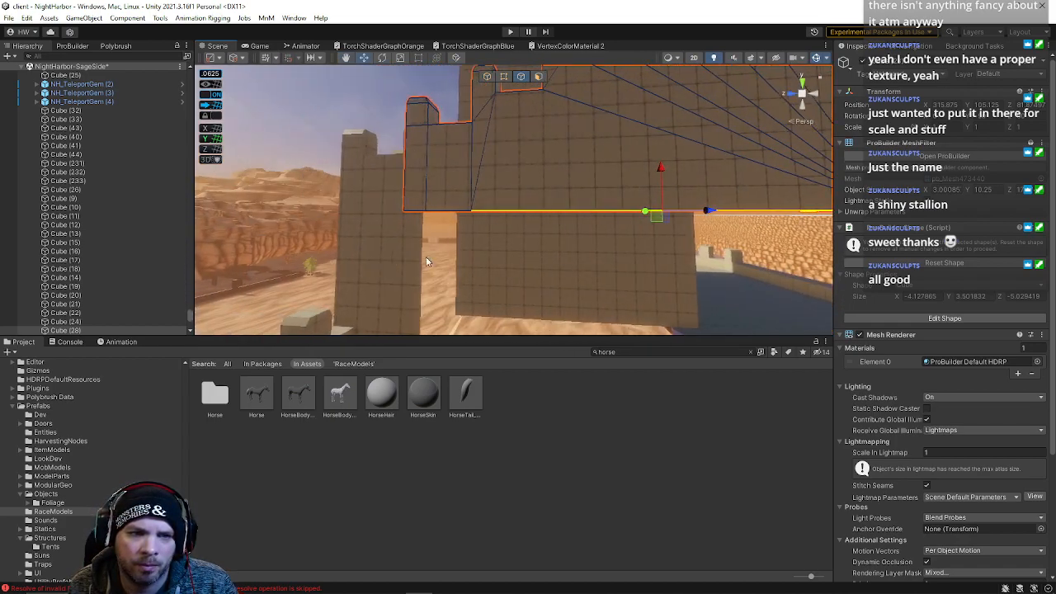
Select the wall's sloped face and adjust its vertices so the top follows the stepped wall
{"action": "left_click", "coordinate": [374, 258]}
{"action": "left_click", "coordinate": [487, 195]}
{"action": "right_click_drag", "start_coordinate": [503, 181], "coordinate": [601, 154]}
{"action": "left_click", "coordinate": [600, 154]}
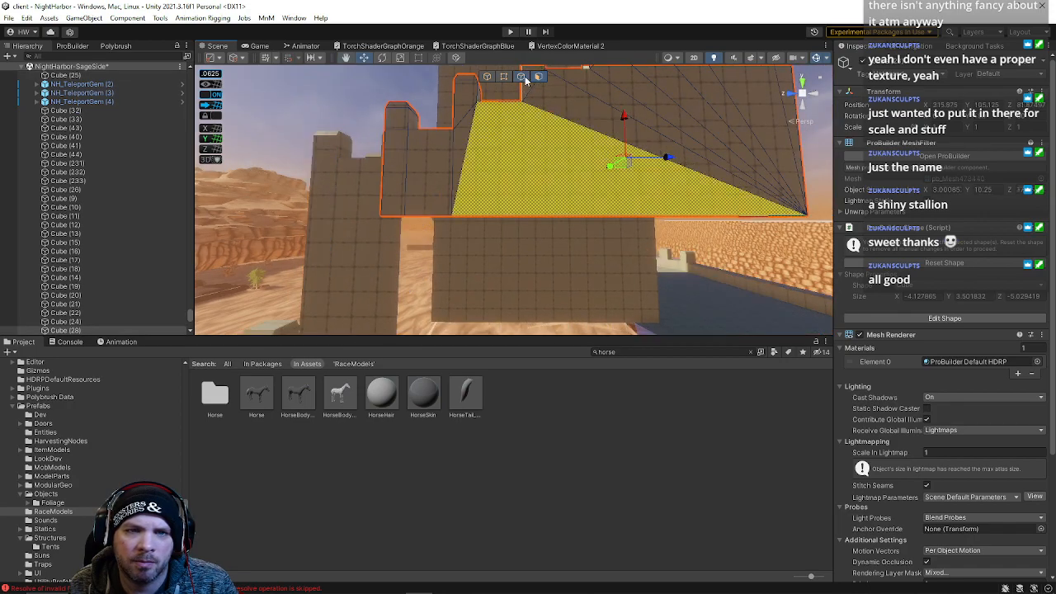
{"action": "left_click", "coordinate": [524, 209], "text": "shift"}
{"action": "left_click", "coordinate": [446, 214], "text": "shift"}
{"action": "right_click_drag", "start_coordinate": [752, 181], "coordinate": [411, 272]}
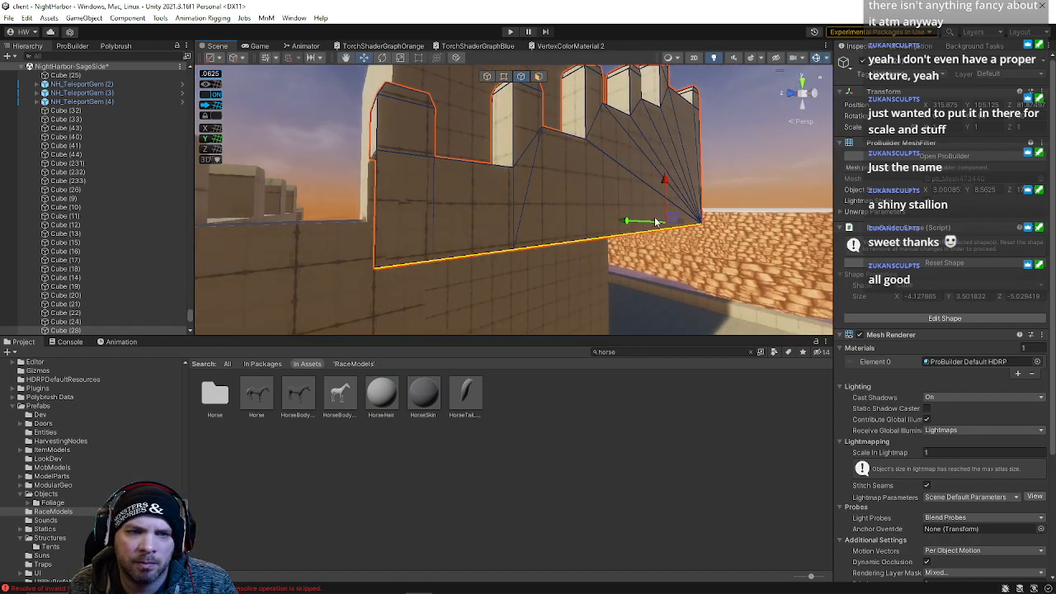
{"action": "left_click", "coordinate": [562, 256]}
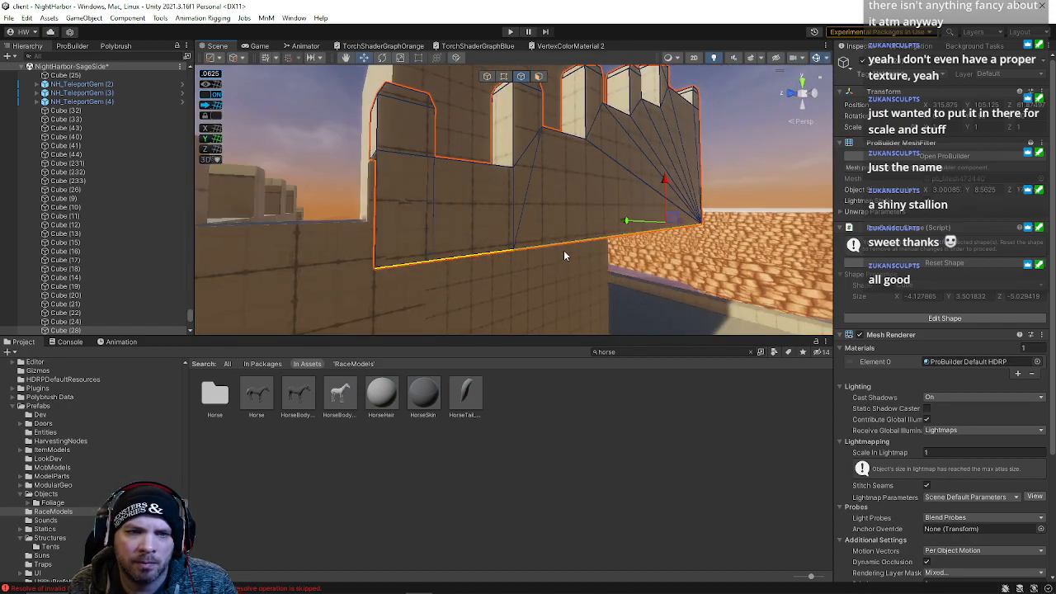
{"action": "left_click_drag", "start_coordinate": [666, 190], "coordinate": [668, 166]}
{"action": "right_click_drag", "start_coordinate": [639, 189], "coordinate": [475, 183]}
{"action": "key", "text": "d"}
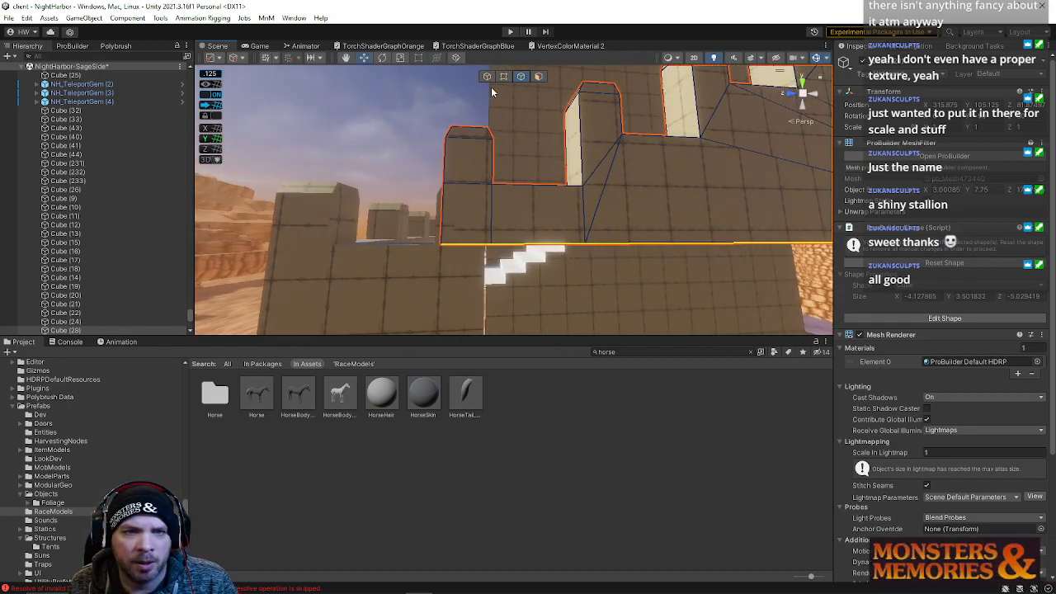
Switch back to object selection and select the neighbouring wall block
{"action": "left_click", "coordinate": [538, 76]}
{"action": "right_click_drag", "start_coordinate": [523, 121], "coordinate": [512, 122]}
{"action": "left_click", "coordinate": [474, 168]}
{"action": "left_click", "coordinate": [482, 210], "text": "shift"}
{"action": "right_click_drag", "start_coordinate": [521, 191], "coordinate": [436, 269]}
{"action": "key", "text": "w"}
{"action": "left_click", "coordinate": [436, 269], "text": "shift"}
{"action": "left_click", "coordinate": [471, 259], "text": "shift"}
{"action": "left_click", "coordinate": [464, 240], "text": "shift"}
{"action": "key", "text": "d"}
{"action": "right_click_drag", "start_coordinate": [576, 262], "coordinate": [364, 272]}
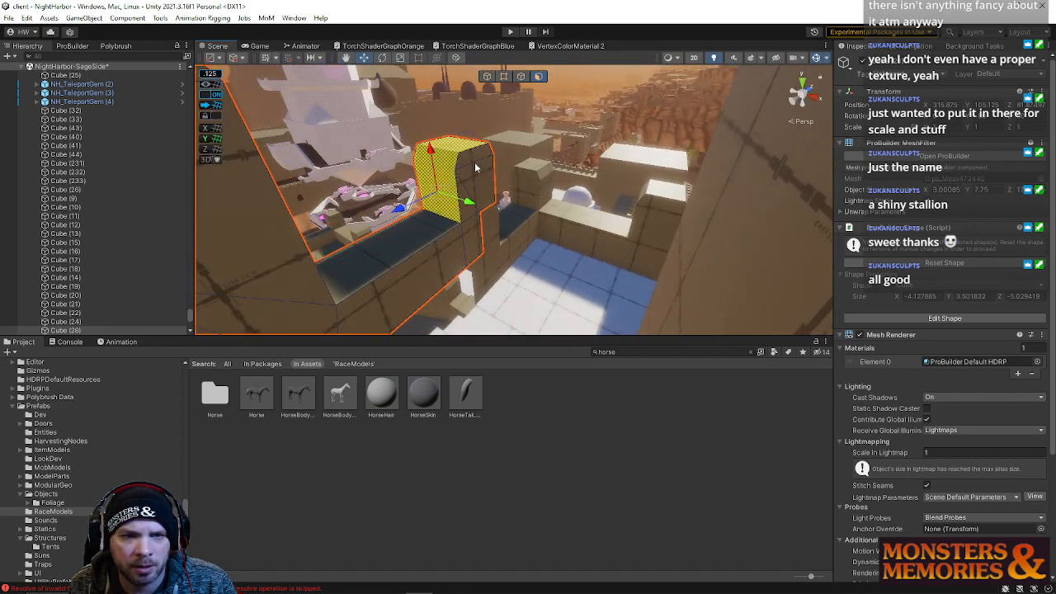
Select the neighbouring wall block's faces and delete the unneeded ones
{"action": "left_click", "coordinate": [474, 165], "text": "shift"}
{"action": "left_click", "coordinate": [471, 213], "text": "shift"}
{"action": "right_click_drag", "start_coordinate": [542, 205], "coordinate": [371, 203]}
{"action": "key", "text": "d"}
{"action": "left_click", "coordinate": [428, 206], "text": "shift"}
{"action": "left_click", "coordinate": [428, 165], "text": "shift"}
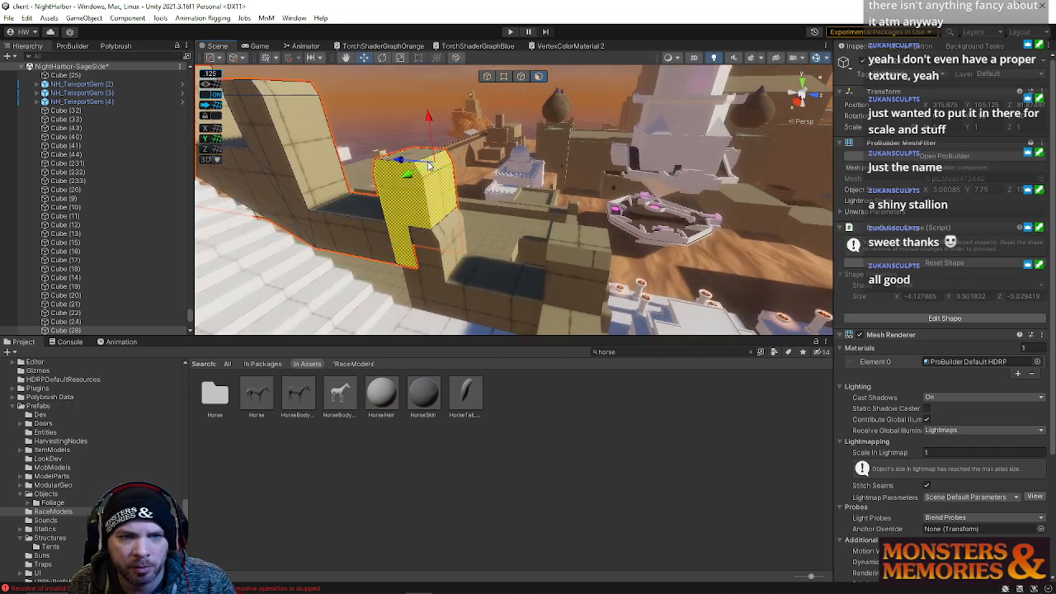
{"action": "right_click_drag", "start_coordinate": [461, 186], "coordinate": [430, 166]}
{"action": "key", "text": "BackSpace"}
{"action": "key", "text": "d"}
{"action": "right_click_drag", "start_coordinate": [593, 214], "coordinate": [272, 203]}
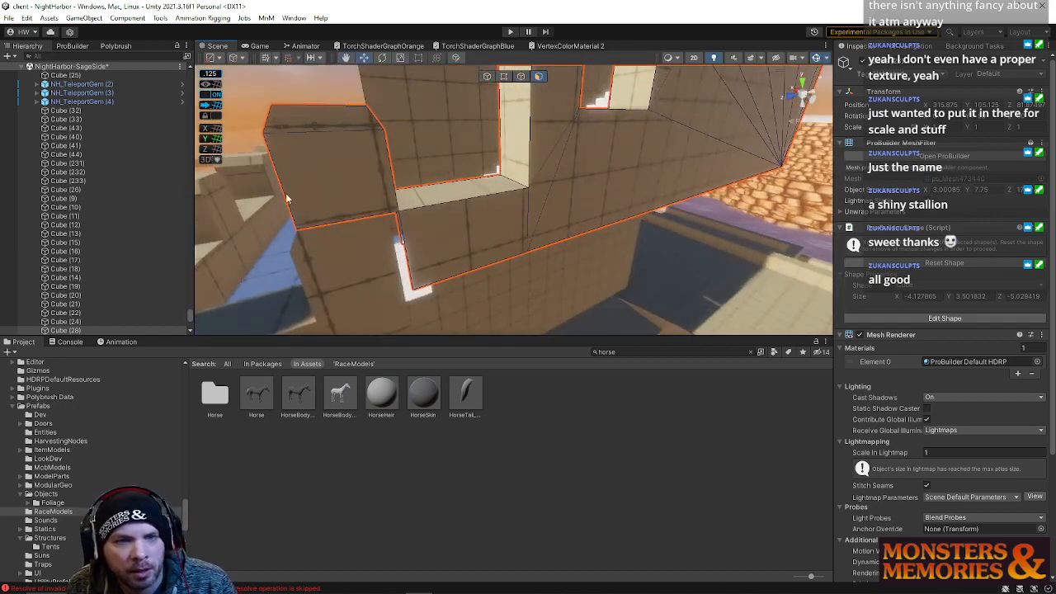
{"action": "left_click", "coordinate": [308, 117]}
{"action": "key", "text": "BackSpace"}
Select the long stepped wall's faces, grow the selection, and raise their top vertices upward
{"action": "right_click_drag", "start_coordinate": [448, 237], "coordinate": [495, 197]}
{"action": "left_click", "coordinate": [683, 181]}
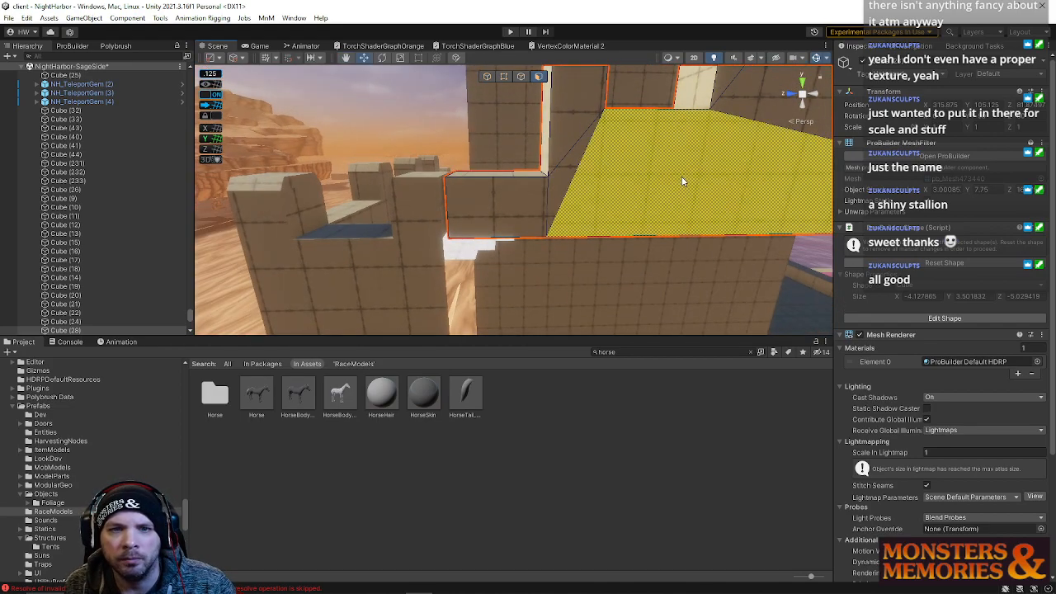
{"action": "key", "text": "alt+g"}
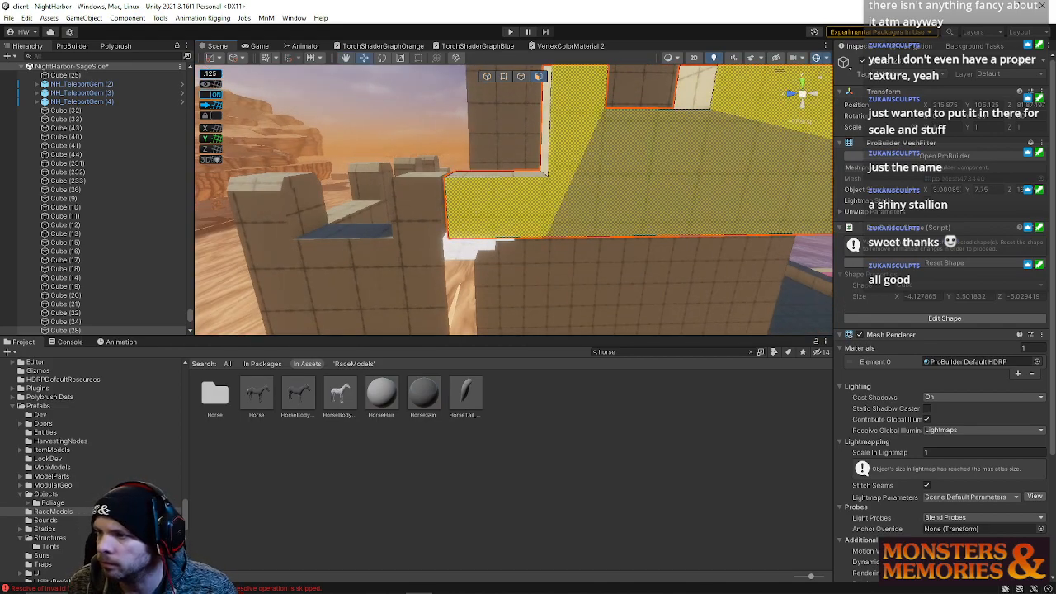
{"action": "scroll", "coordinate": [581, 198], "scroll_direction": "down", "scroll_amount": 10}
{"action": "left_click", "coordinate": [503, 78]}
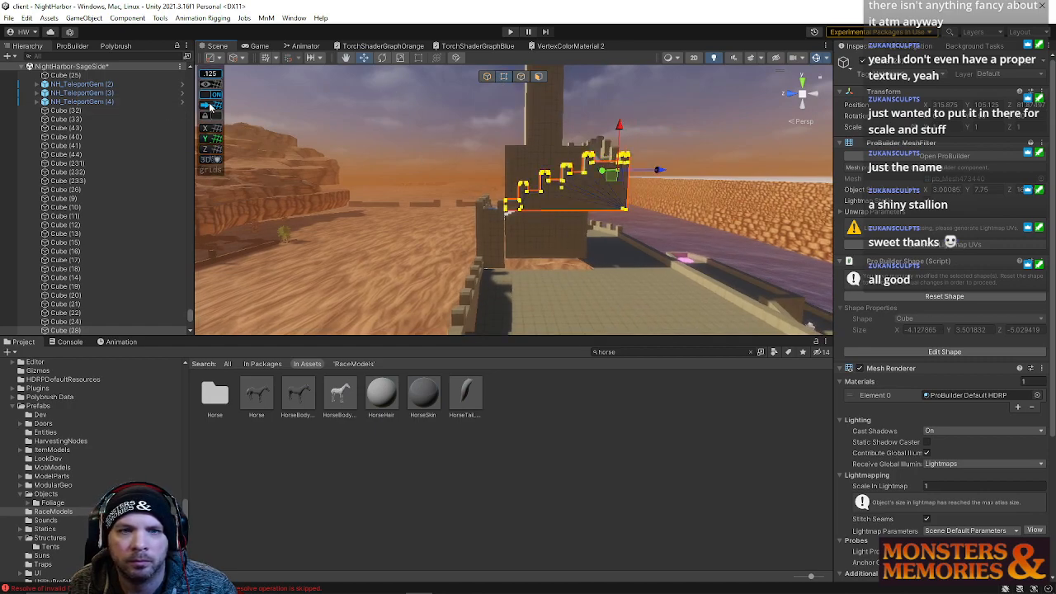
{"action": "left_click", "coordinate": [210, 107]}
{"action": "scroll", "coordinate": [507, 199], "scroll_direction": "up", "scroll_amount": 10}
{"action": "left_click_drag", "start_coordinate": [486, 168], "coordinate": [546, 237]}
{"action": "right_click_drag", "start_coordinate": [547, 237], "coordinate": [548, 203]}
{"action": "key", "text": "q"}
{"action": "left_click", "coordinate": [494, 215]}
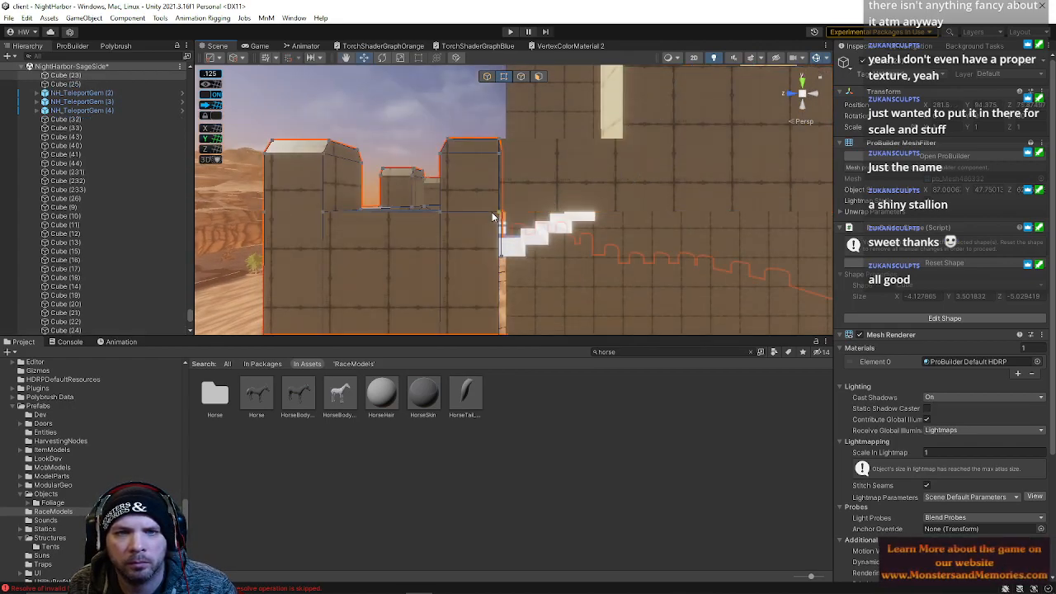
{"action": "left_click_drag", "start_coordinate": [500, 124], "coordinate": [498, 63]}
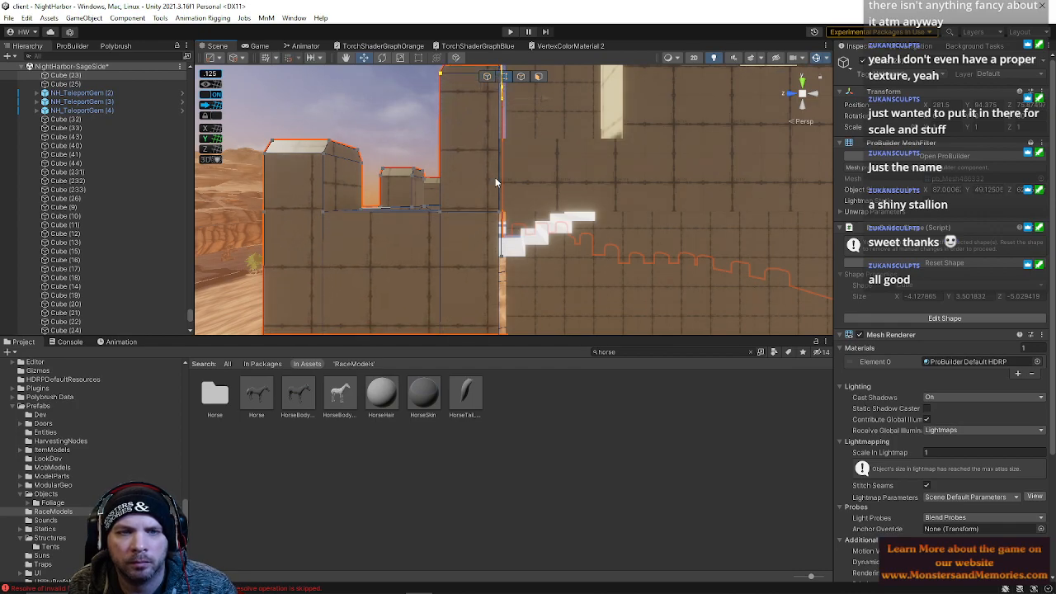
Nudge the raised wall vertices slightly into place with the Move tool
{"action": "scroll", "coordinate": [497, 169], "scroll_direction": "down", "scroll_amount": 3}
{"action": "right_click_drag", "start_coordinate": [519, 124], "coordinate": [510, 126]}
{"action": "key", "text": "e"}
{"action": "key", "text": "w"}
{"action": "left_click_drag", "start_coordinate": [499, 124], "coordinate": [499, 130]}
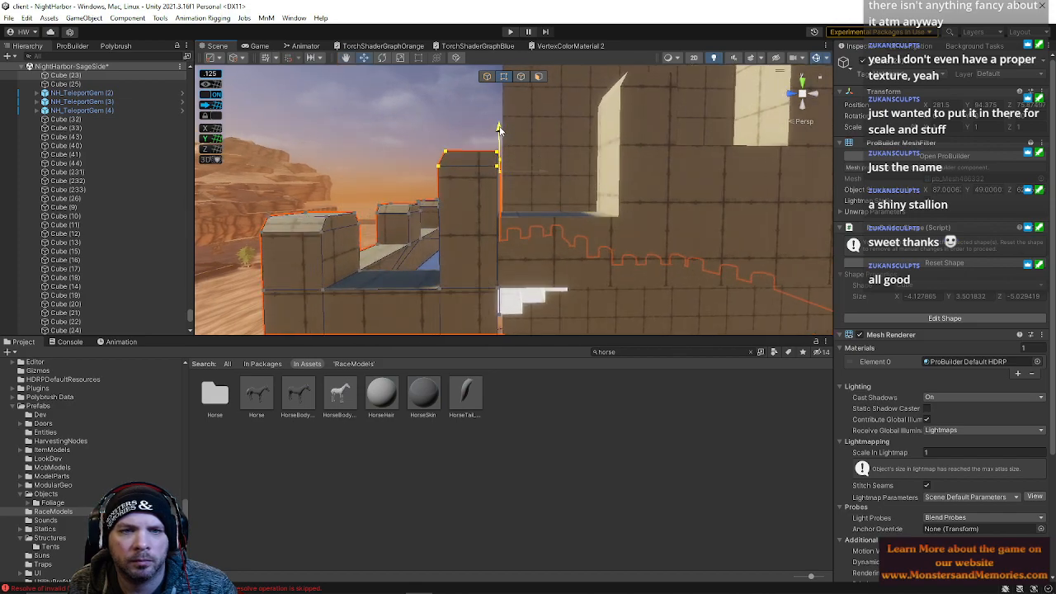
Select the adjoining wall block and raise its top vertices to the new wall height
{"action": "left_click", "coordinate": [471, 208]}
{"action": "double_click", "coordinate": [465, 293]}
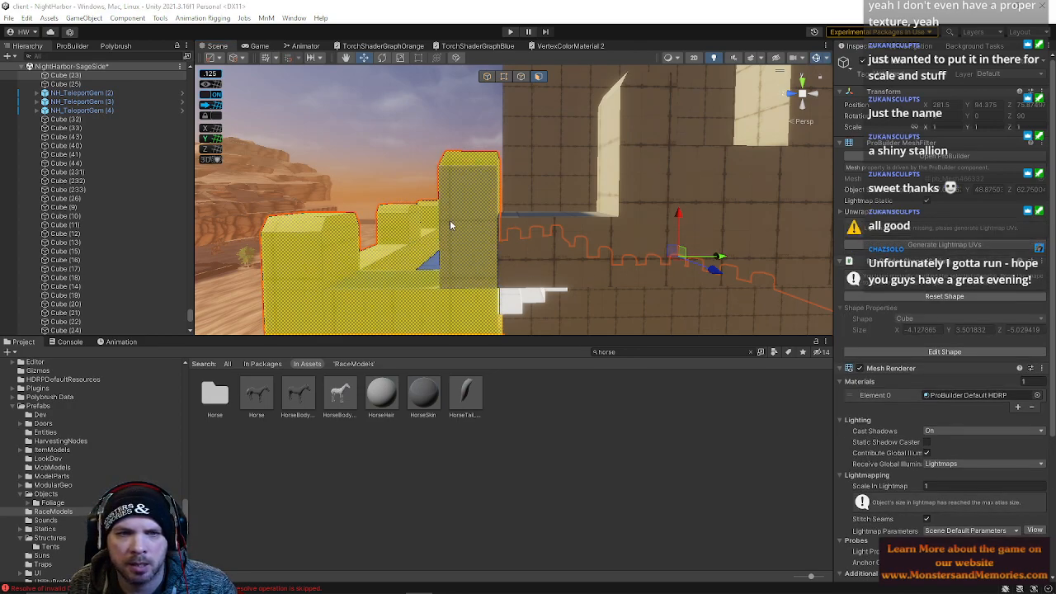
{"action": "left_click_drag", "start_coordinate": [477, 172], "coordinate": [497, 140], "text": "alt"}
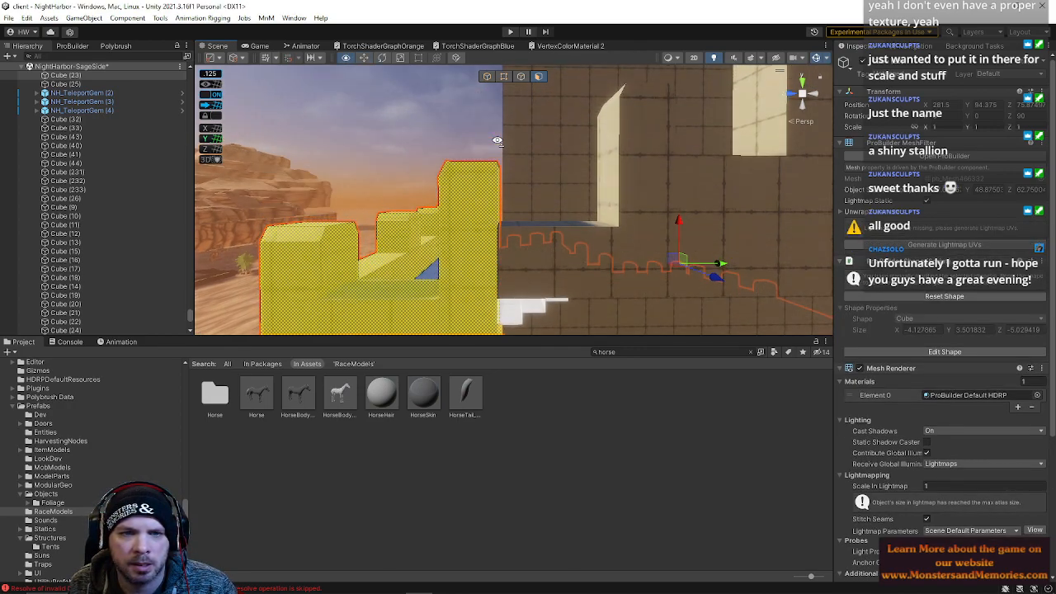
{"action": "left_click", "coordinate": [503, 78]}
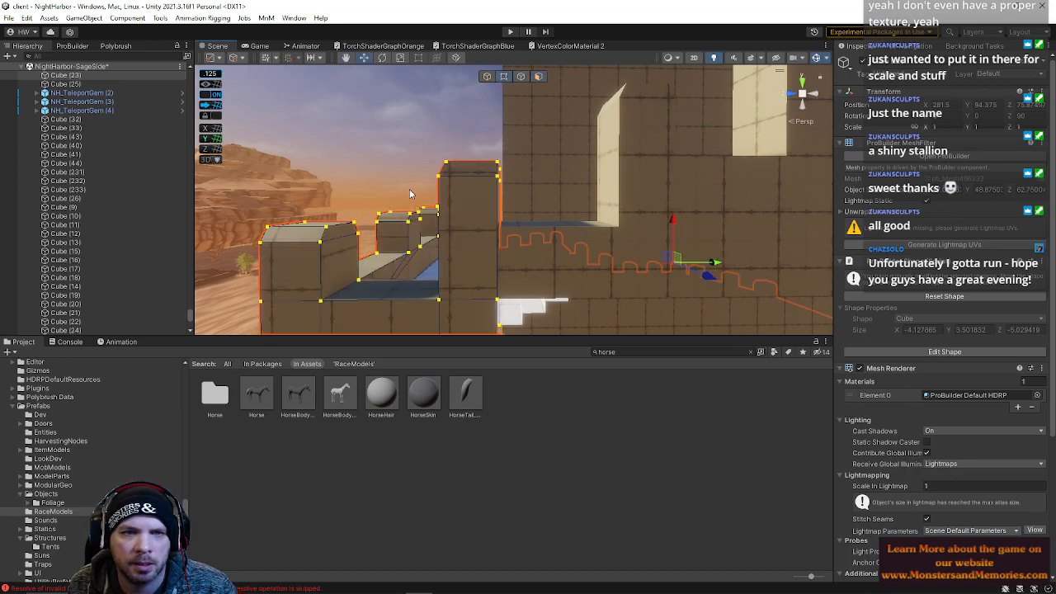
{"action": "left_click", "coordinate": [498, 176]}
{"action": "left_click_drag", "start_coordinate": [439, 153], "coordinate": [528, 191]}
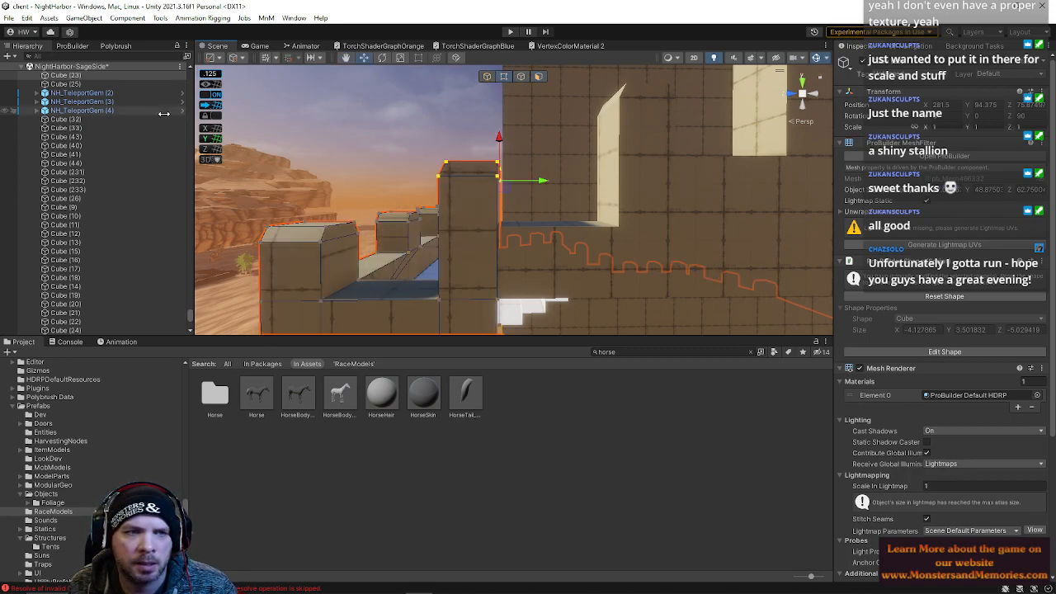
{"action": "left_click", "coordinate": [211, 107]}
{"action": "mouse_move", "coordinate": [496, 176]}
{"action": "right_mouse_down"}
{"action": "mouse_move", "coordinate": [502, 152]}
{"action": "mouse_move", "coordinate": [502, 164]}
{"action": "right_mouse_up"}
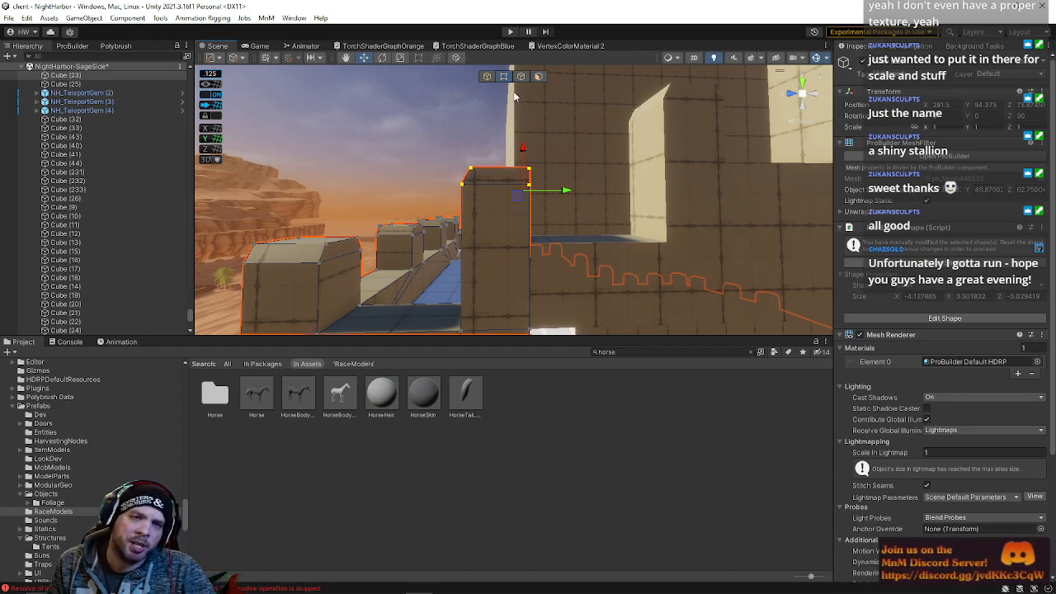
Slide the block's top vertices sideways to line up with the neighbouring wall
{"action": "left_click_drag", "start_coordinate": [545, 186], "coordinate": [566, 178]}
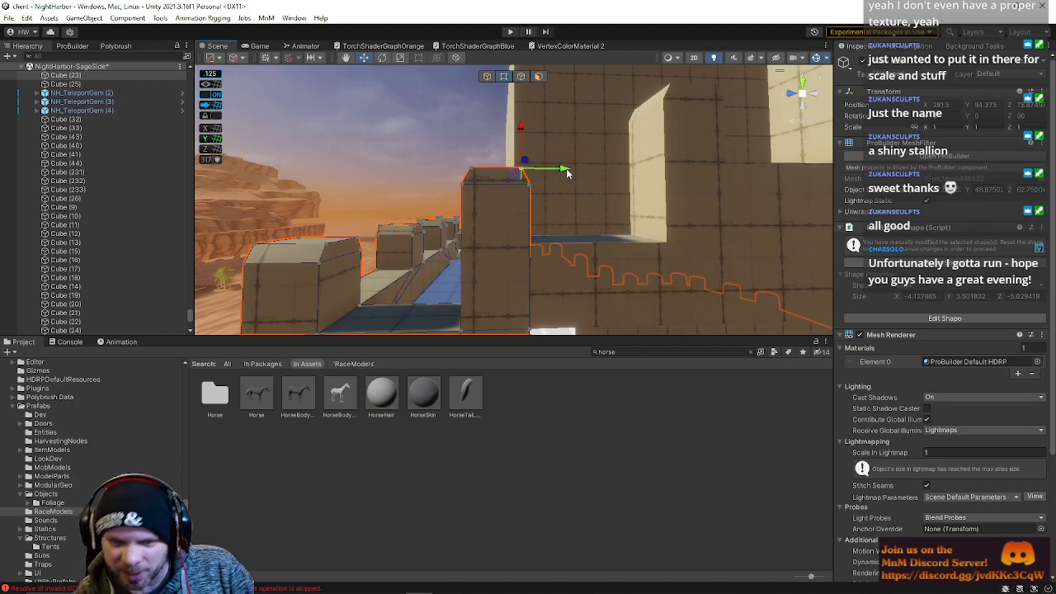
{"action": "right_click_drag", "start_coordinate": [575, 172], "coordinate": [462, 208]}
{"action": "left_click", "coordinate": [518, 241]}
Select the sloped wall behind and move its bottom edge to reshape it
{"action": "left_click", "coordinate": [660, 151]}
{"action": "right_click_drag", "start_coordinate": [660, 151], "coordinate": [528, 118]}
{"action": "left_click_drag", "start_coordinate": [559, 158], "coordinate": [559, 160], "text": "alt"}
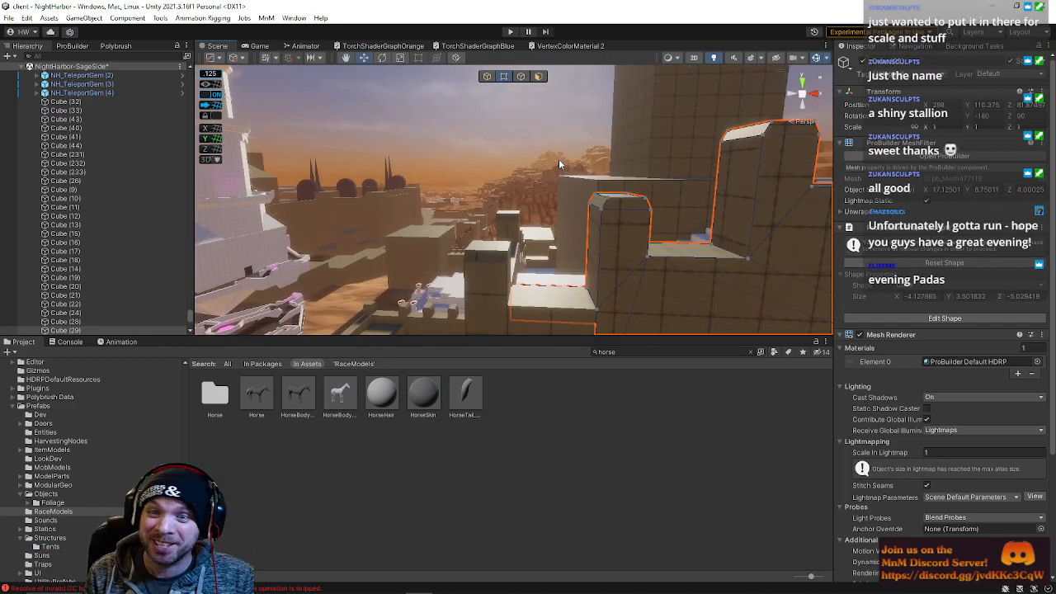
{"action": "right_click_drag", "start_coordinate": [559, 160], "coordinate": [608, 83]}
{"action": "left_click", "coordinate": [521, 77]}
{"action": "left_click", "coordinate": [633, 227]}
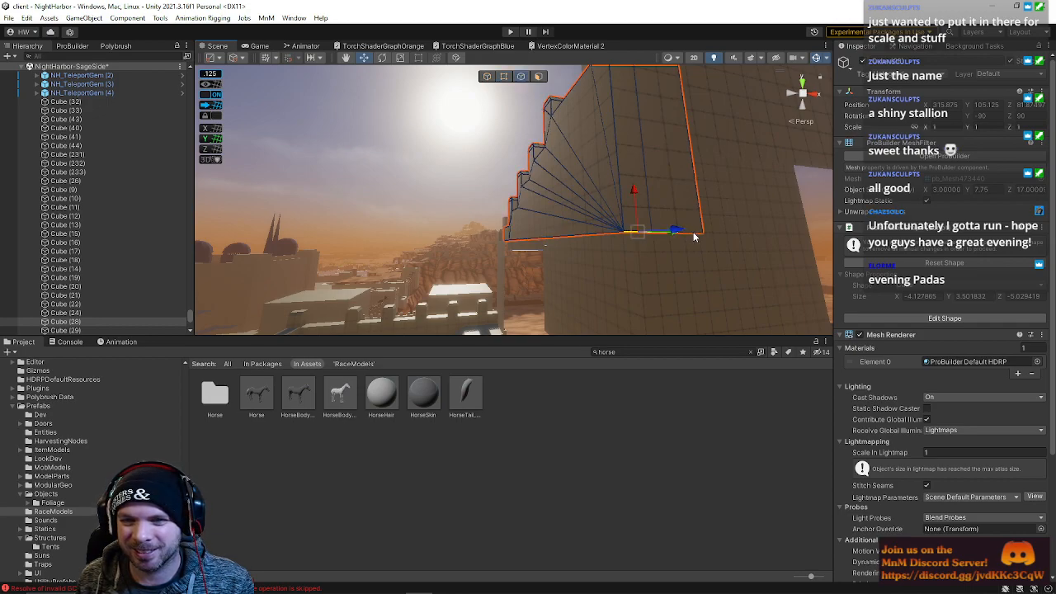
{"action": "left_click_drag", "start_coordinate": [672, 192], "coordinate": [654, 116]}
{"action": "right_click_drag", "start_coordinate": [654, 116], "coordinate": [653, 210]}
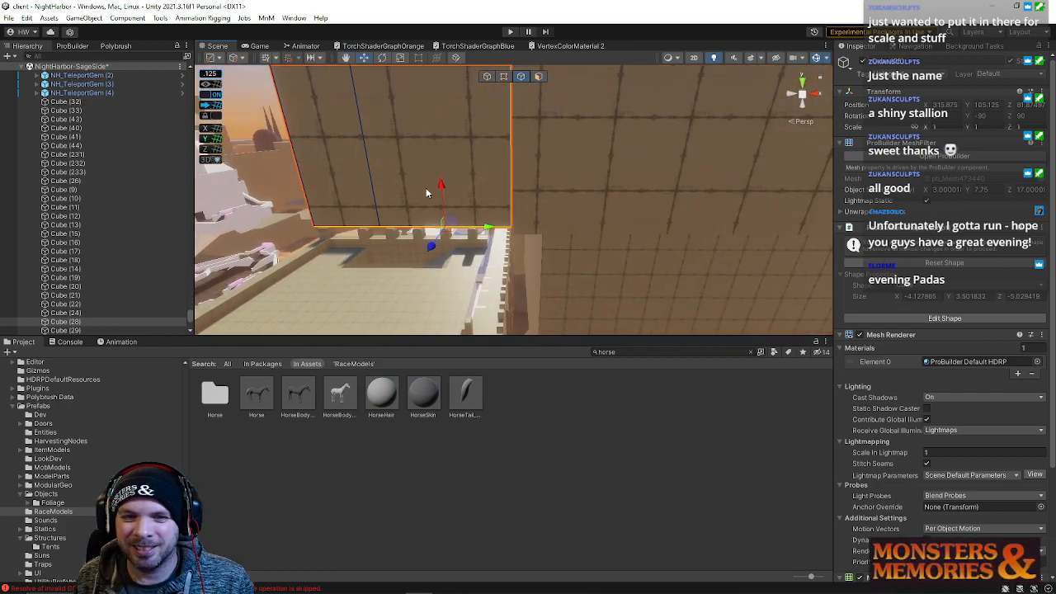
Adjust the sloped wall's edges and vertices so it fits against the adjacent walls
{"action": "right_click_drag", "start_coordinate": [427, 194], "coordinate": [457, 143]}
{"action": "left_click_drag", "start_coordinate": [445, 146], "coordinate": [431, 171]}
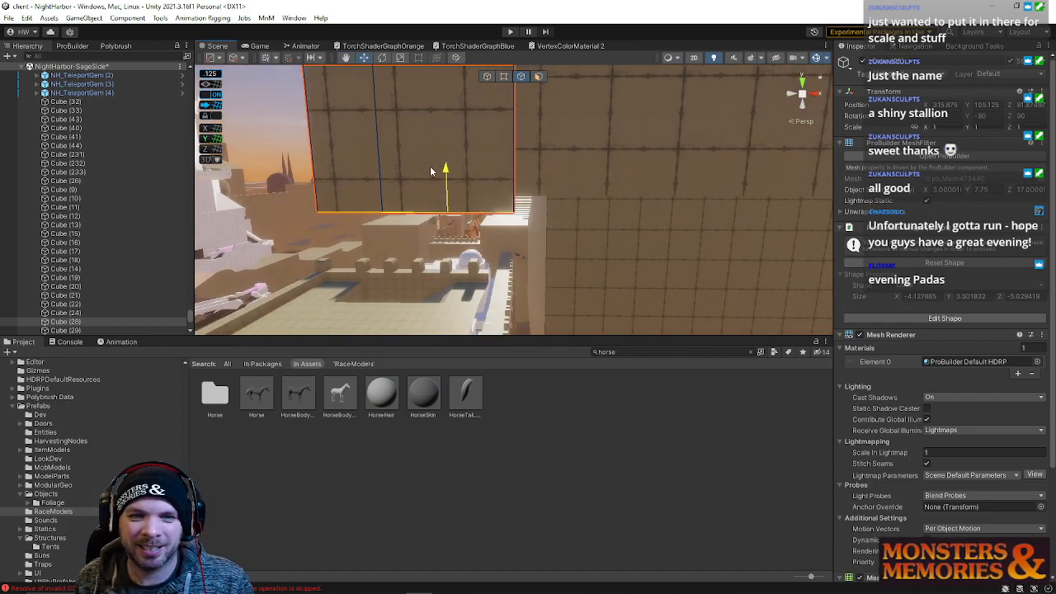
{"action": "right_click_drag", "start_coordinate": [567, 189], "coordinate": [433, 232]}
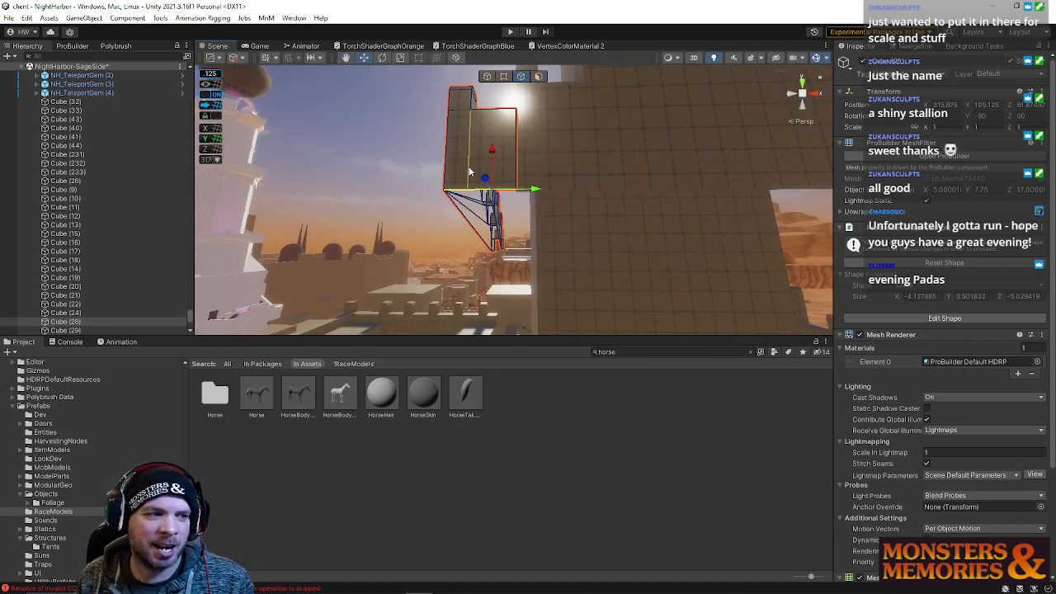
{"action": "left_click_drag", "start_coordinate": [493, 177], "coordinate": [707, 194], "text": "alt"}
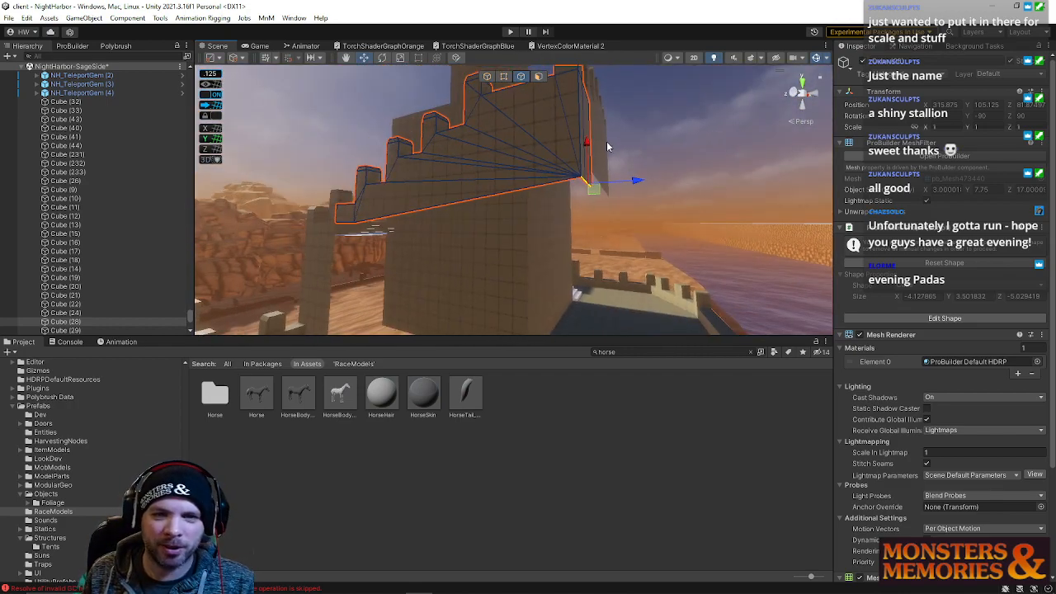
{"action": "left_click_drag", "start_coordinate": [591, 183], "coordinate": [532, 152], "text": "alt"}
{"action": "left_click", "coordinate": [584, 193]}
{"action": "left_click_drag", "start_coordinate": [665, 197], "coordinate": [648, 190], "text": "alt"}
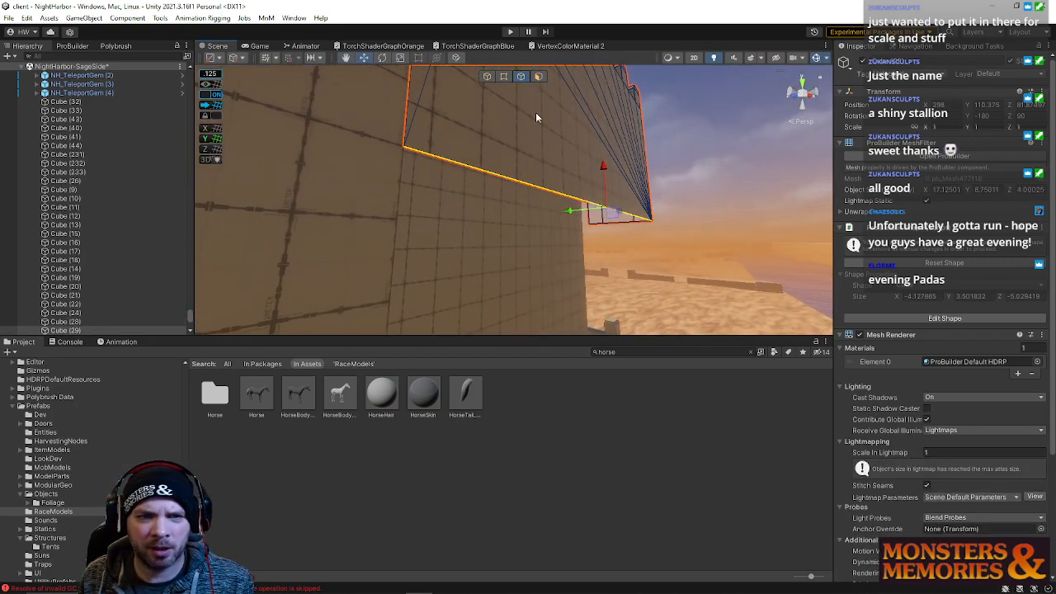
Box-select the sloped wall's corner vertices and reposition them along the corner
{"action": "left_click", "coordinate": [503, 77]}
{"action": "right_click_drag", "start_coordinate": [510, 124], "coordinate": [515, 151]}
{"action": "key", "text": "s"}
{"action": "left_click_drag", "start_coordinate": [385, 163], "coordinate": [645, 284]}
{"action": "right_click_drag", "start_coordinate": [530, 176], "coordinate": [536, 172]}
{"action": "key", "text": "q"}
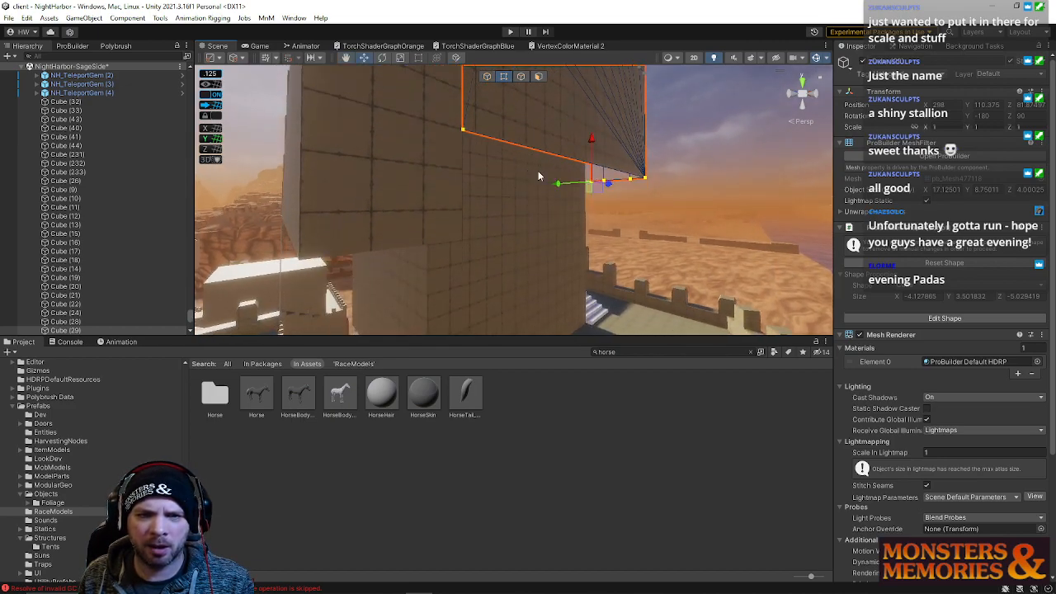
{"action": "mouse_move", "coordinate": [589, 140]}
{"action": "left_mouse_down"}
{"action": "mouse_move", "coordinate": [594, 177]}
{"action": "mouse_move", "coordinate": [603, 132]}
{"action": "left_mouse_up"}
{"action": "key", "text": "s"}
{"action": "right_click_drag", "start_coordinate": [595, 134], "coordinate": [586, 157]}
{"action": "left_click", "coordinate": [482, 223]}
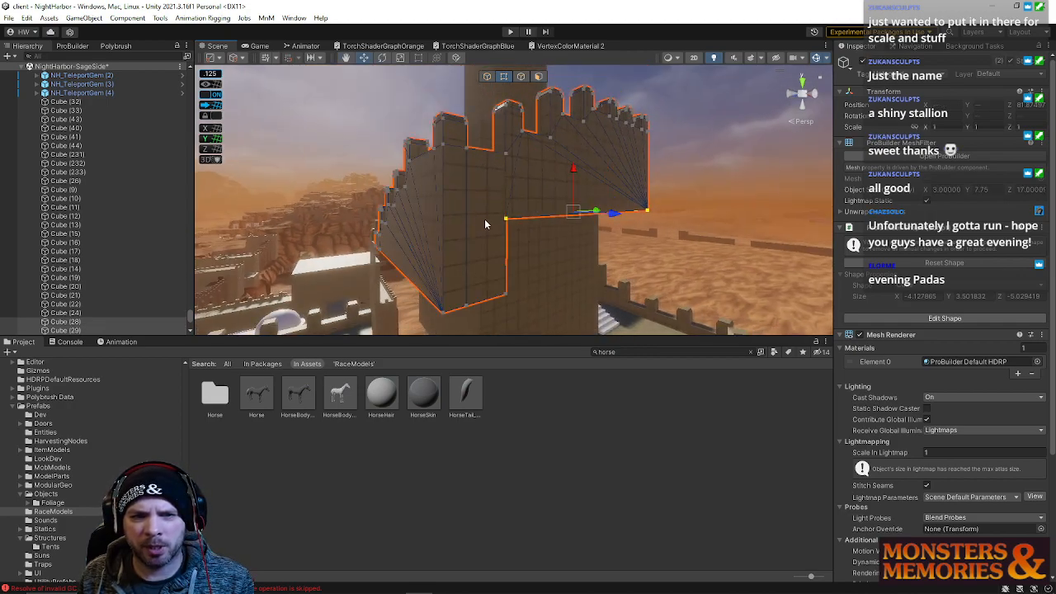
Move the sloped wall's vertices and edges to close the gap at the stepped wall's top
{"action": "left_click_drag", "start_coordinate": [574, 171], "coordinate": [574, 222]}
{"action": "right_click_drag", "start_coordinate": [471, 184], "coordinate": [491, 114]}
{"action": "left_click", "coordinate": [469, 217]}
{"action": "right_click_drag", "start_coordinate": [469, 217], "coordinate": [535, 207]}
{"action": "left_click", "coordinate": [522, 76]}
{"action": "left_click", "coordinate": [470, 116]}
{"action": "right_click_drag", "start_coordinate": [471, 115], "coordinate": [419, 117]}
{"action": "left_click_drag", "start_coordinate": [420, 105], "coordinate": [420, 99]}
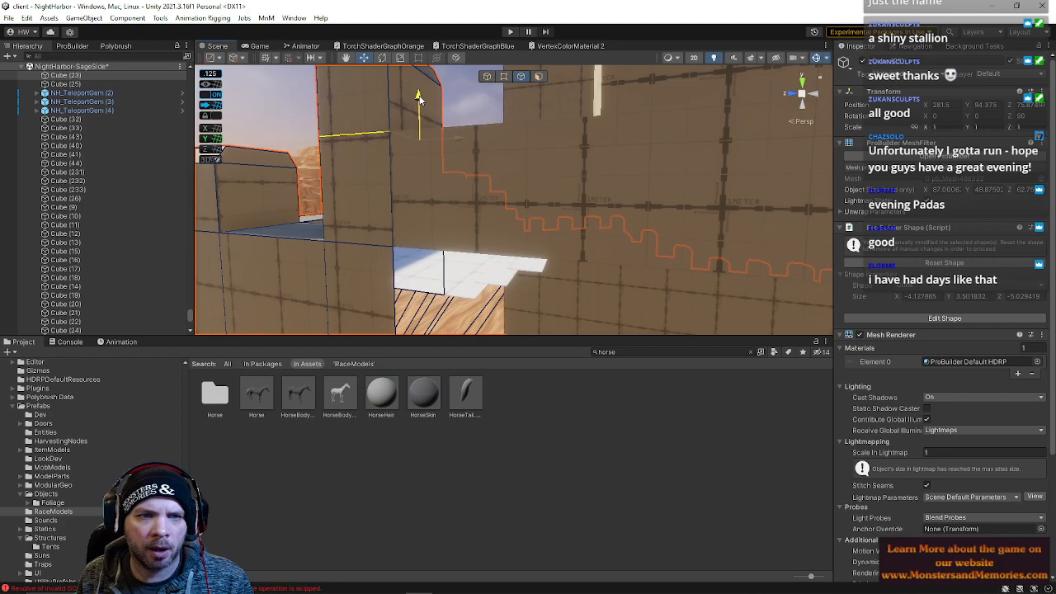
Raise the tall wall block's top edge and reposition its vertices to meet the sloped wall
{"action": "right_click_drag", "start_coordinate": [433, 131], "coordinate": [418, 134]}
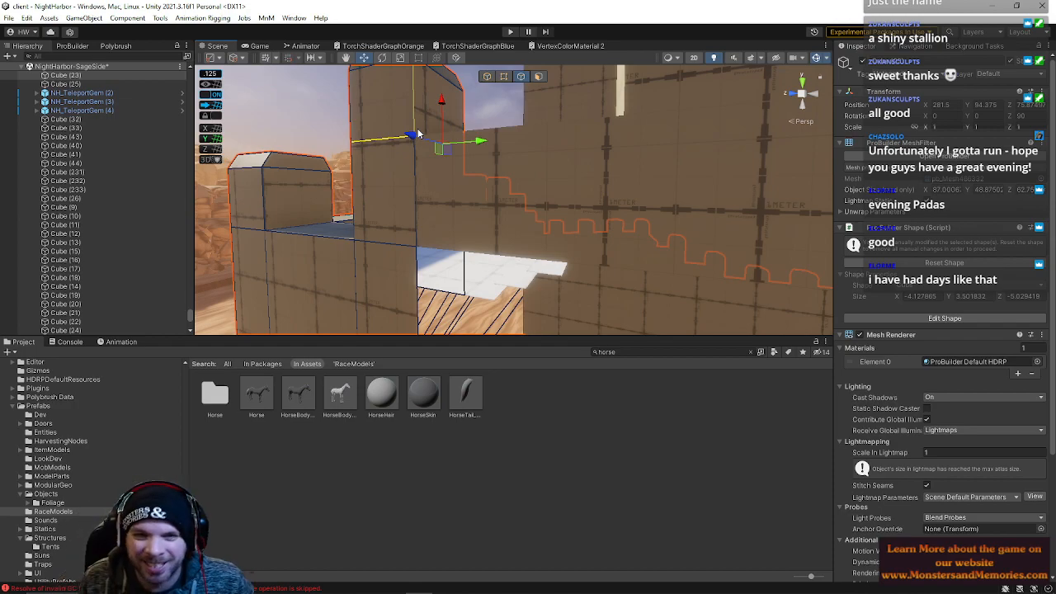
{"action": "right_click_drag", "start_coordinate": [418, 134], "coordinate": [551, 86]}
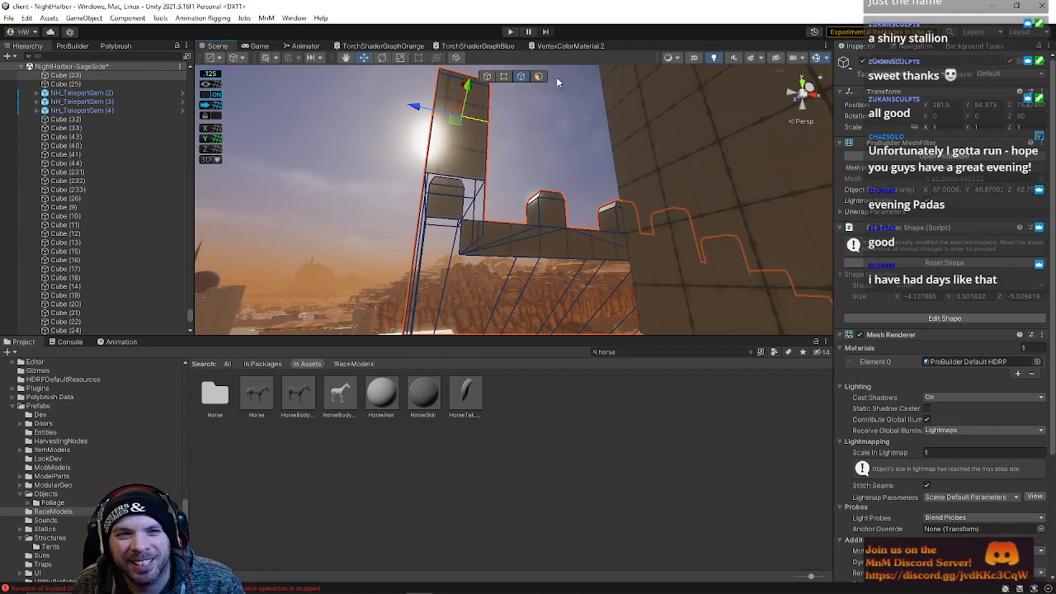
{"action": "left_click", "coordinate": [539, 76]}
{"action": "right_click_drag", "start_coordinate": [468, 168], "coordinate": [484, 135]}
{"action": "left_click", "coordinate": [505, 78]}
{"action": "left_click", "coordinate": [501, 217]}
{"action": "right_click_drag", "start_coordinate": [507, 213], "coordinate": [490, 194]}
{"action": "left_click", "coordinate": [471, 197]}
{"action": "left_click", "coordinate": [503, 210]}
{"action": "left_click", "coordinate": [392, 208], "text": "shift"}
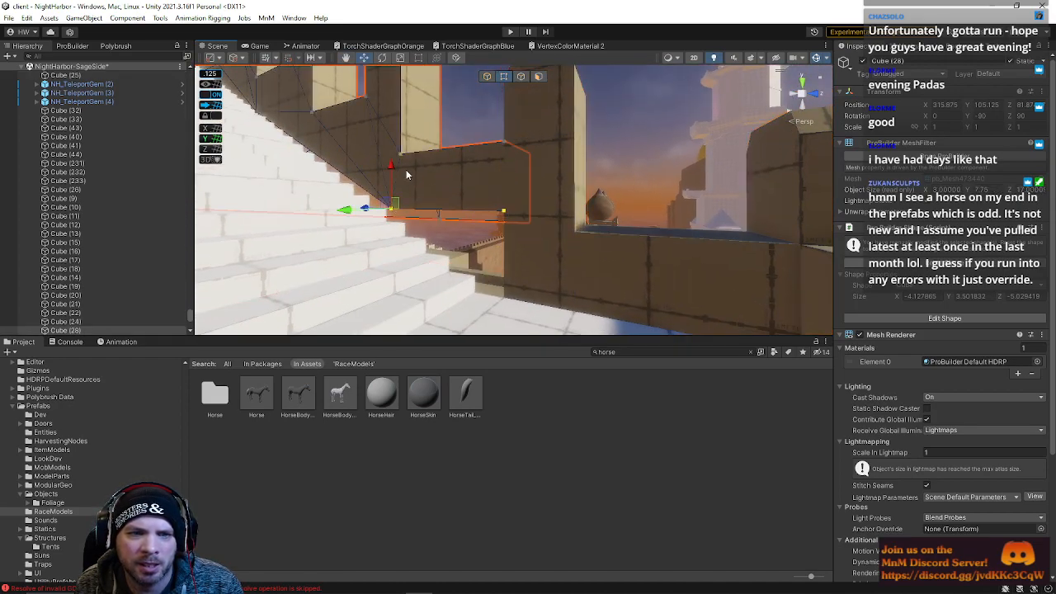
Move the stepped wall section's vertices down to align with the stairs
{"action": "left_click_drag", "start_coordinate": [390, 168], "coordinate": [391, 176]}
{"action": "left_click", "coordinate": [508, 244]}
{"action": "left_click", "coordinate": [487, 201]}
{"action": "right_click_drag", "start_coordinate": [507, 206], "coordinate": [511, 177]}
{"action": "left_click", "coordinate": [513, 174]}
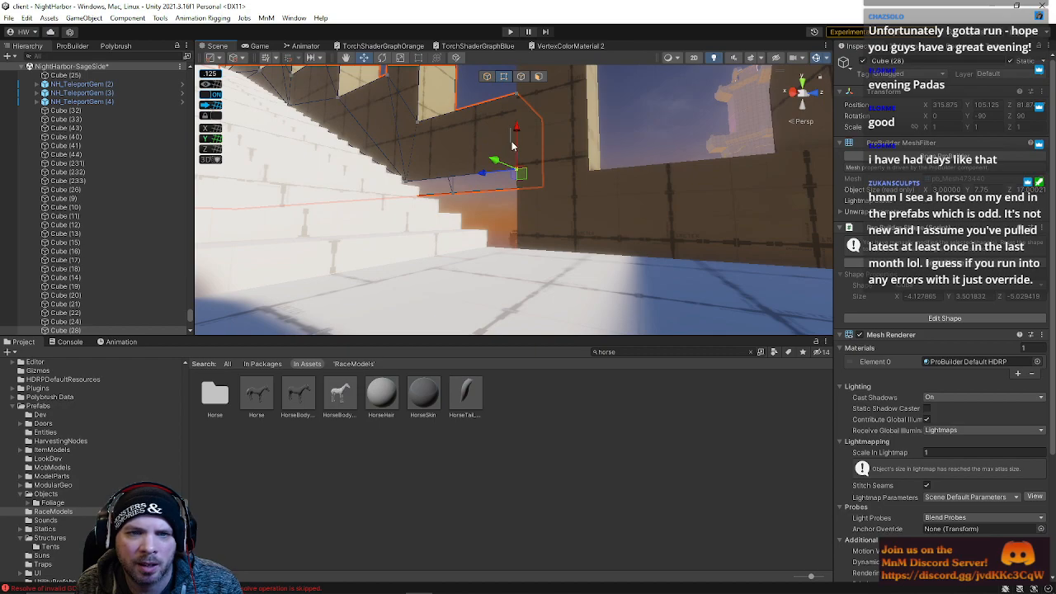
{"action": "left_click_drag", "start_coordinate": [512, 147], "coordinate": [566, 203]}
{"action": "left_click", "coordinate": [566, 203]}
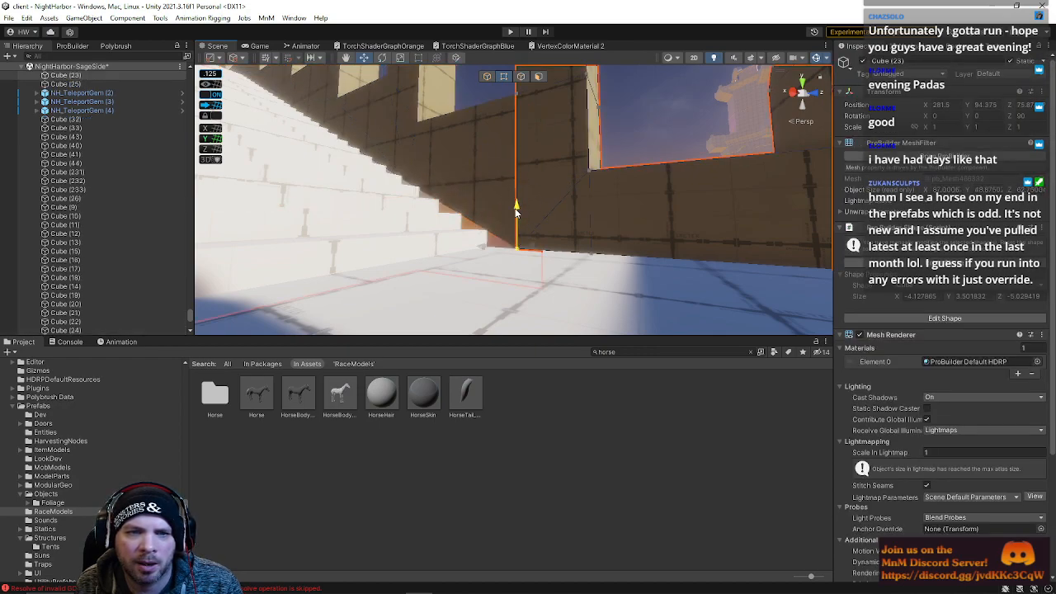
Adjust the wall vertices beside the stairs so the wall base meets the floor
{"action": "left_click", "coordinate": [416, 177]}
{"action": "left_click", "coordinate": [404, 177]}
{"action": "left_click_drag", "start_coordinate": [406, 146], "coordinate": [408, 204]}
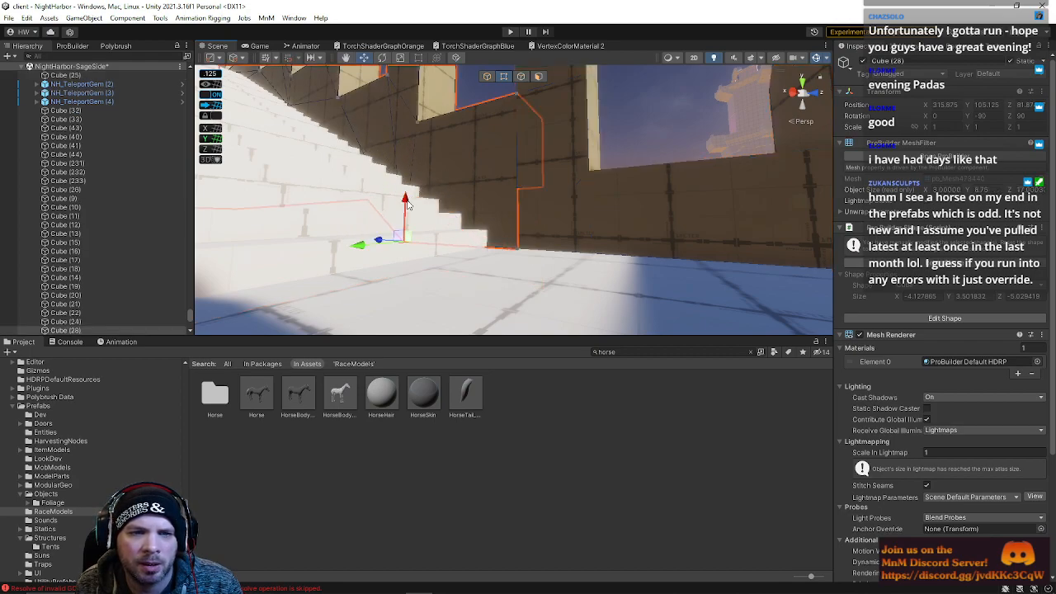
{"action": "left_click_drag", "start_coordinate": [379, 244], "coordinate": [435, 261]}
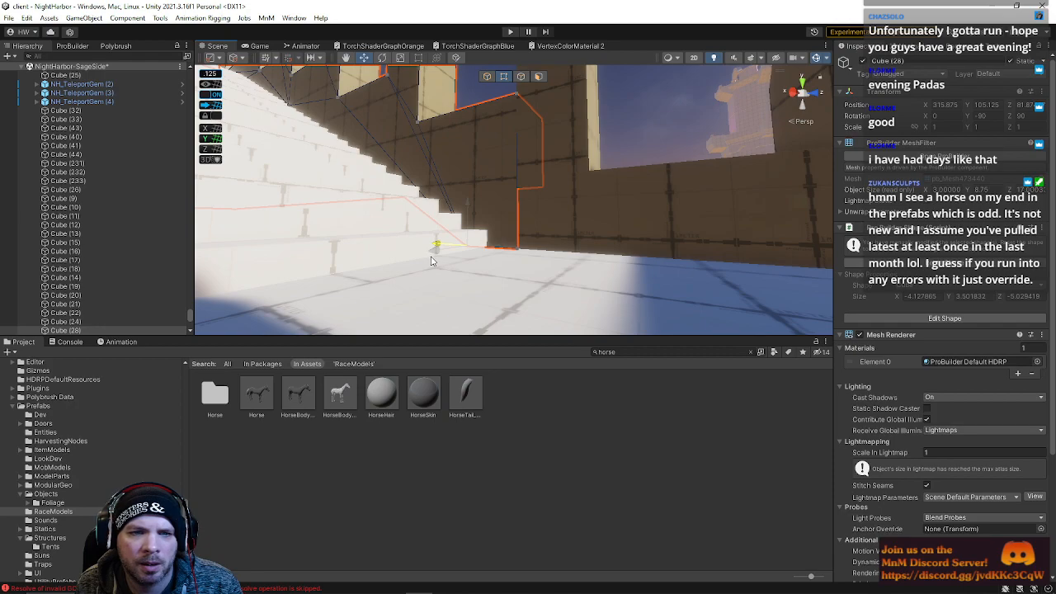
{"action": "right_click_drag", "start_coordinate": [508, 206], "coordinate": [544, 277]}
{"action": "left_click", "coordinate": [544, 231]}
{"action": "left_click", "coordinate": [444, 125]}
{"action": "right_click_drag", "start_coordinate": [516, 135], "coordinate": [485, 144]}
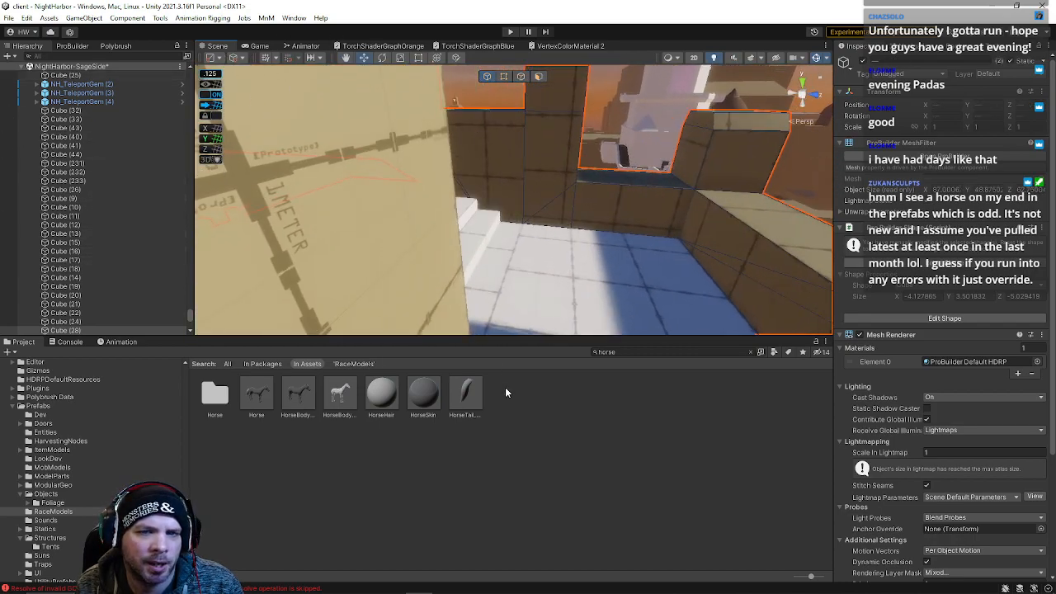
{"action": "right_click_drag", "start_coordinate": [594, 228], "coordinate": [560, 189]}
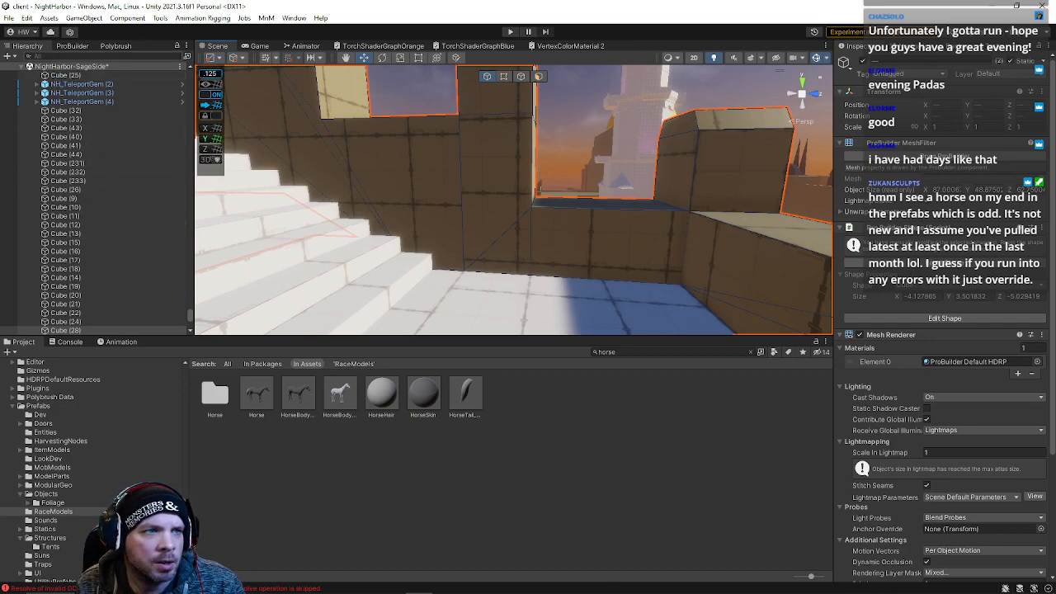
Open the ProBuilder tools and select a vertex at the base of the wall
{"action": "left_click", "coordinate": [72, 45]}
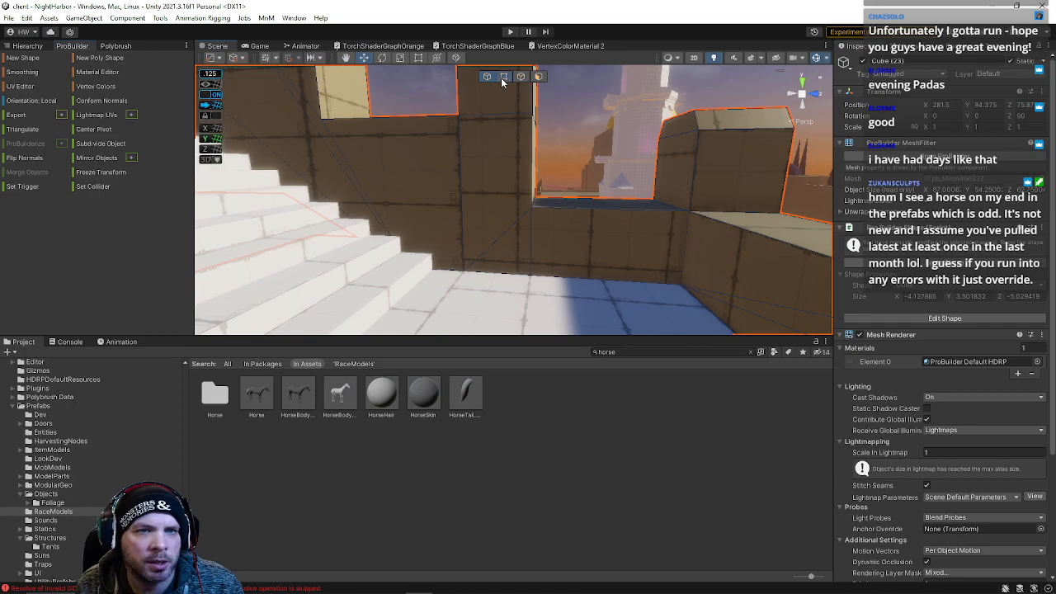
{"action": "left_click", "coordinate": [451, 118]}
{"action": "left_click_drag", "start_coordinate": [466, 278], "coordinate": [471, 278]}
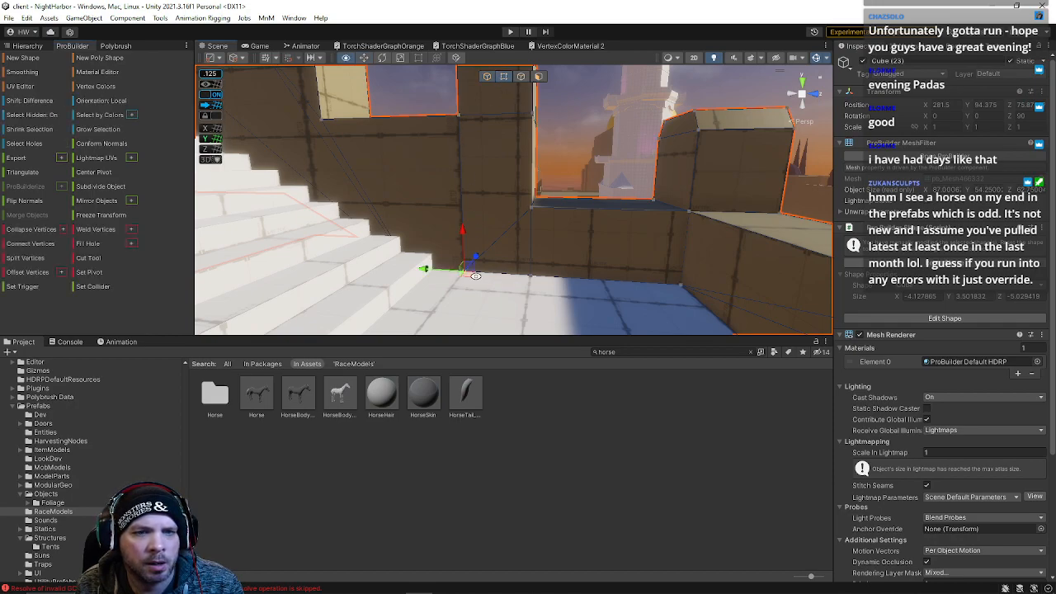
Move the selected base vertices so the wall bottom sits on the floor beside the stairs
{"action": "right_click_drag", "start_coordinate": [488, 186], "coordinate": [530, 163]}
{"action": "left_click_drag", "start_coordinate": [496, 143], "coordinate": [542, 186]}
{"action": "right_click_drag", "start_coordinate": [546, 190], "coordinate": [561, 253]}
{"action": "left_click_drag", "start_coordinate": [485, 217], "coordinate": [575, 289]}
{"action": "right_click_drag", "start_coordinate": [600, 271], "coordinate": [37, 343]}
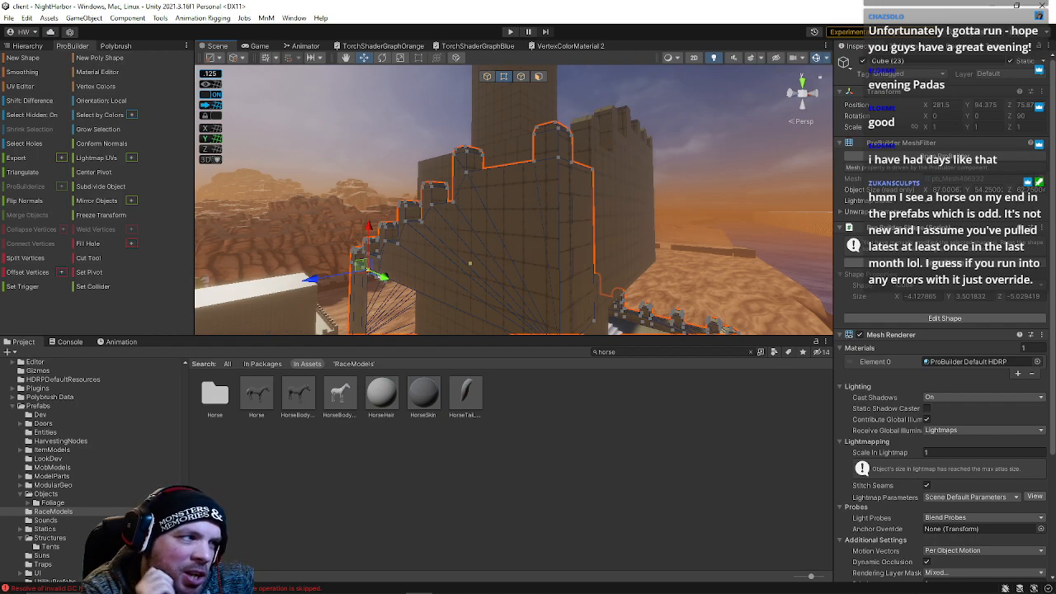
Reposition vertices along the crenellated wall's lower edge to close the gaps with the floor
{"action": "right_click_drag", "start_coordinate": [487, 249], "coordinate": [598, 291]}
{"action": "key", "text": "w"}
{"action": "left_click", "coordinate": [407, 242]}
{"action": "right_click_drag", "start_coordinate": [428, 251], "coordinate": [484, 234]}
{"action": "left_click", "coordinate": [516, 281], "text": "shift"}
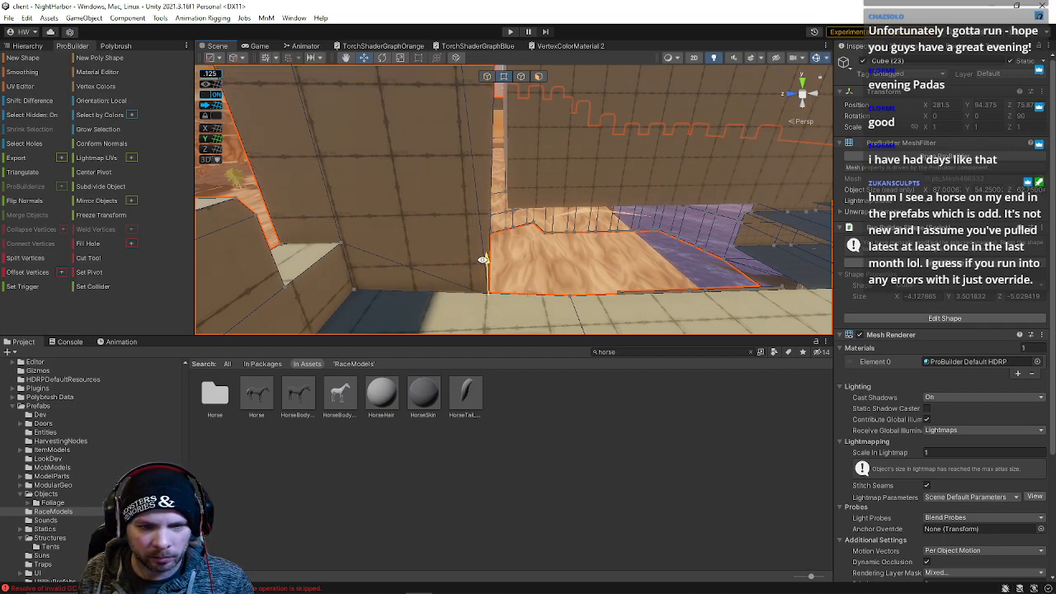
{"action": "left_click_drag", "start_coordinate": [518, 290], "coordinate": [577, 319]}
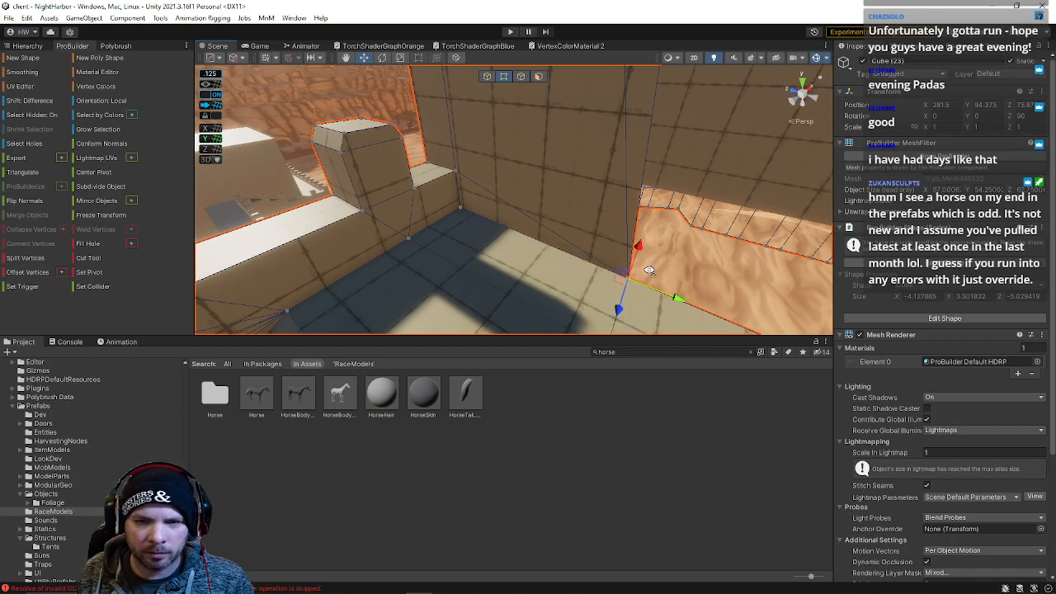
{"action": "left_click_drag", "start_coordinate": [616, 293], "coordinate": [598, 195], "text": "alt"}
{"action": "right_click_drag", "start_coordinate": [611, 210], "coordinate": [479, 269]}
{"action": "key", "text": "w"}
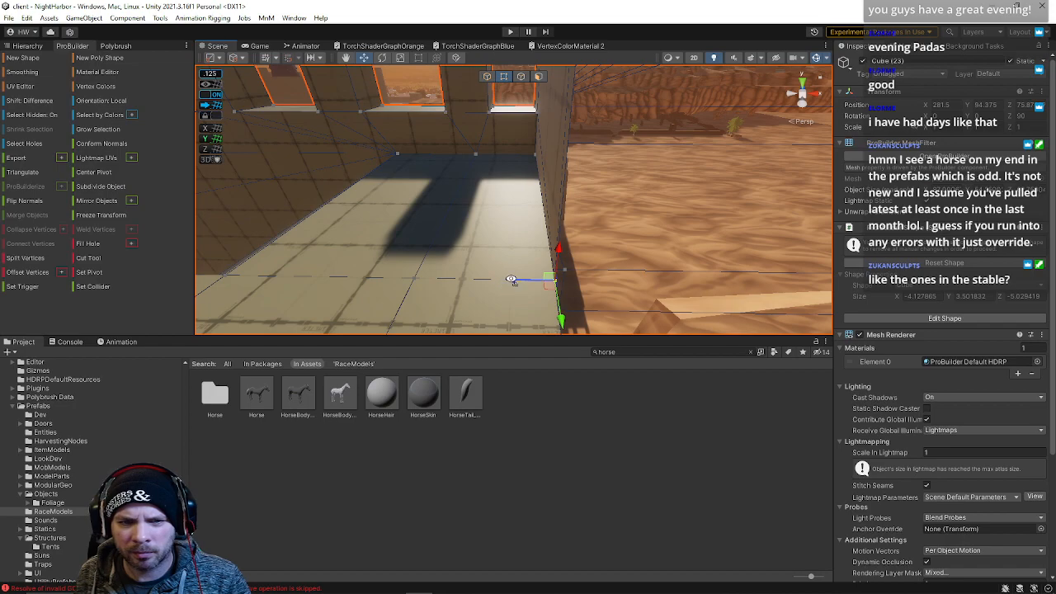
Adjust the wall's upper edges in edge mode to line up with the neighbouring wall
{"action": "left_click_drag", "start_coordinate": [512, 281], "coordinate": [514, 280]}
{"action": "right_click_drag", "start_coordinate": [510, 246], "coordinate": [471, 150]}
{"action": "right_click_drag", "start_coordinate": [384, 111], "coordinate": [377, 116]}
{"action": "left_click", "coordinate": [520, 76]}
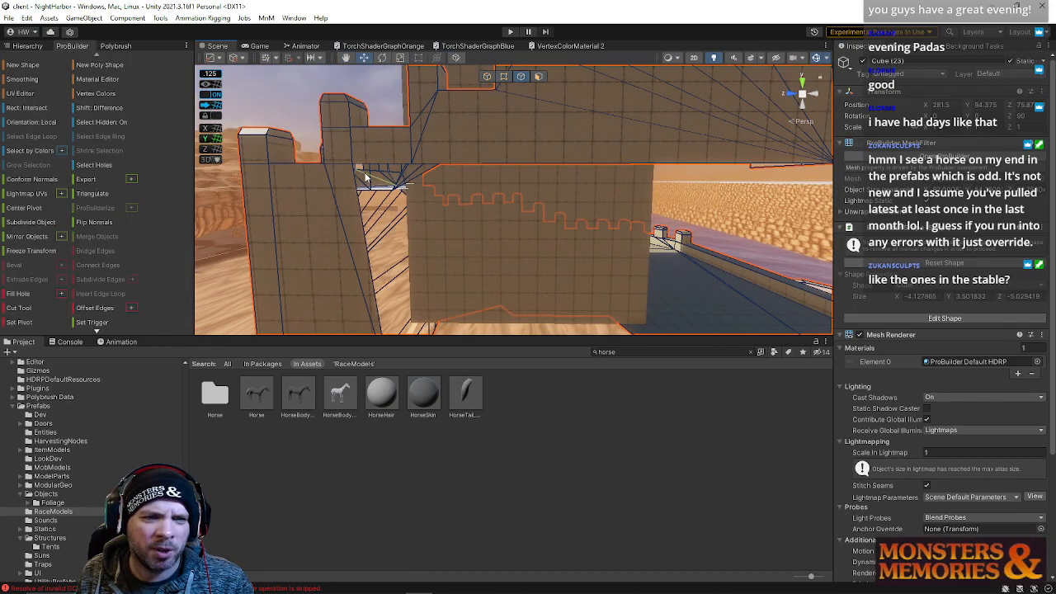
{"action": "left_click", "coordinate": [380, 165]}
{"action": "right_click_drag", "start_coordinate": [379, 165], "coordinate": [373, 223]}
{"action": "left_click", "coordinate": [377, 221]}
{"action": "right_click_drag", "start_coordinate": [425, 241], "coordinate": [475, 89]}
Select a wall face and grow the selection to examine the connected faces from several angles
{"action": "left_click", "coordinate": [538, 78]}
{"action": "left_click", "coordinate": [453, 165]}
{"action": "key", "text": "alt+g"}
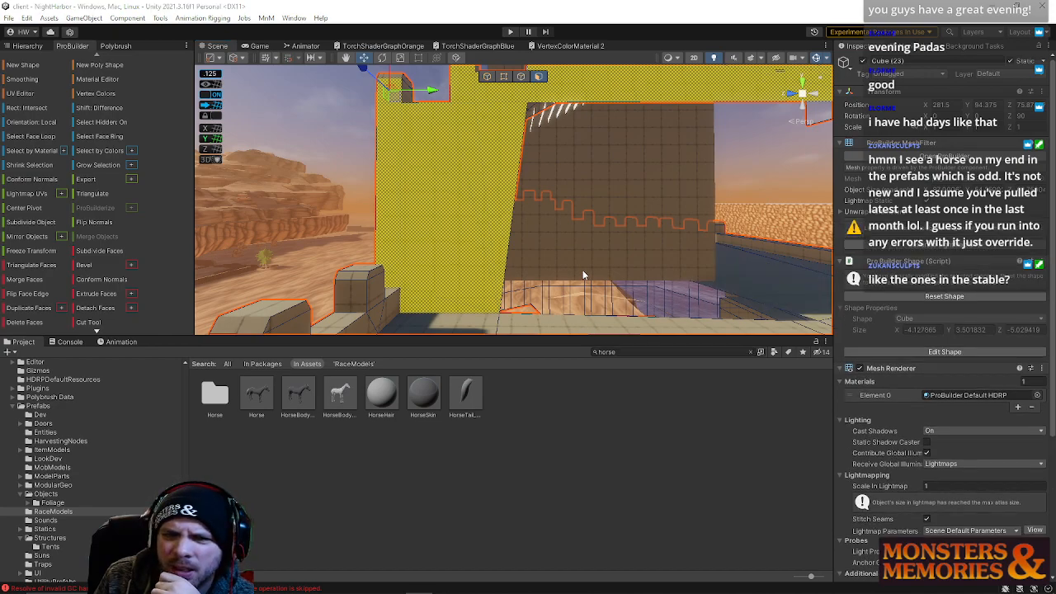
{"action": "left_click_drag", "start_coordinate": [582, 277], "coordinate": [560, 246], "text": "alt"}
{"action": "right_click_drag", "start_coordinate": [560, 246], "coordinate": [492, 236]}
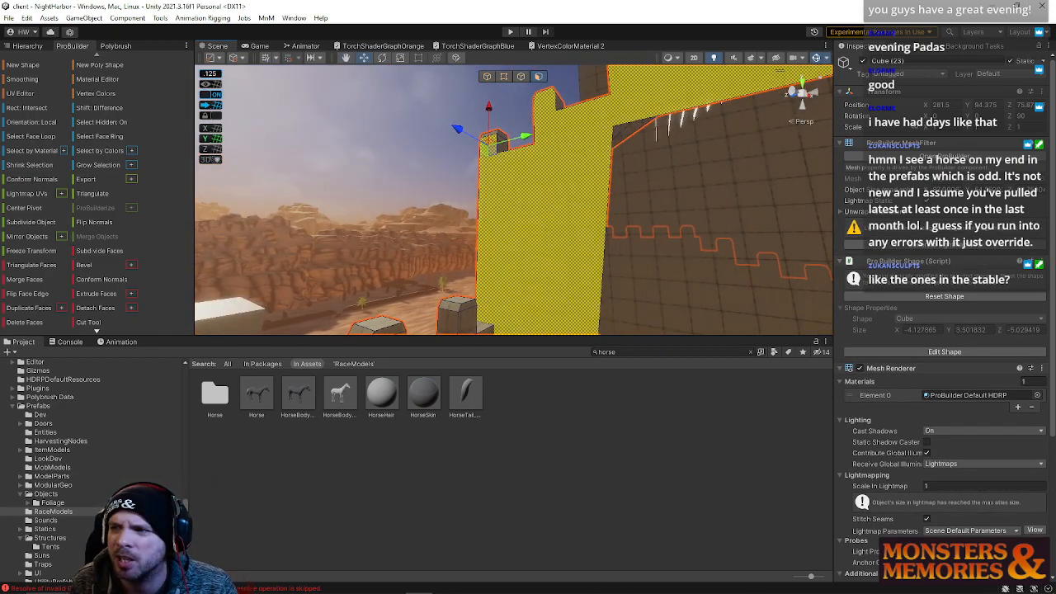
{"action": "right_click_drag", "start_coordinate": [589, 226], "coordinate": [566, 228]}
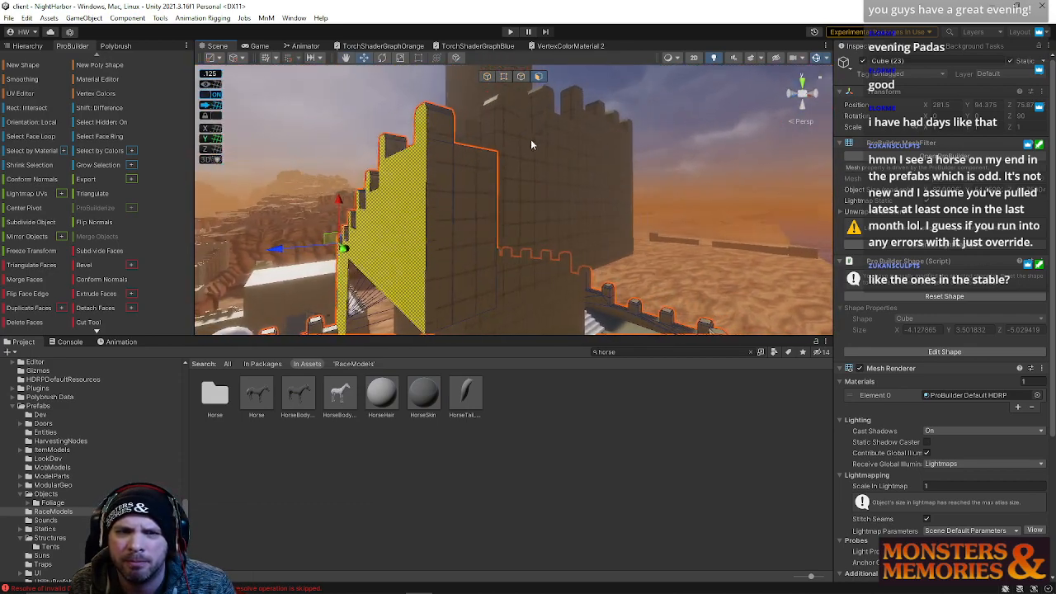
{"action": "left_click", "coordinate": [489, 77]}
{"action": "right_click_drag", "start_coordinate": [535, 165], "coordinate": [865, 264]}
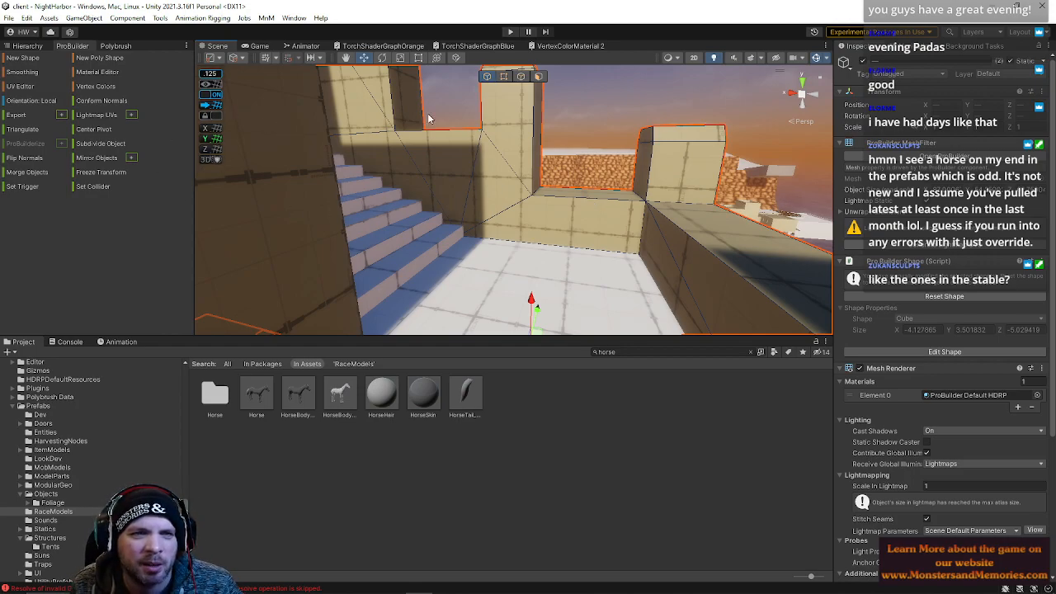
Select the nearby cliff object, then reselect the wall mesh
{"action": "left_click", "coordinate": [529, 197]}
{"action": "left_click", "coordinate": [510, 187]}
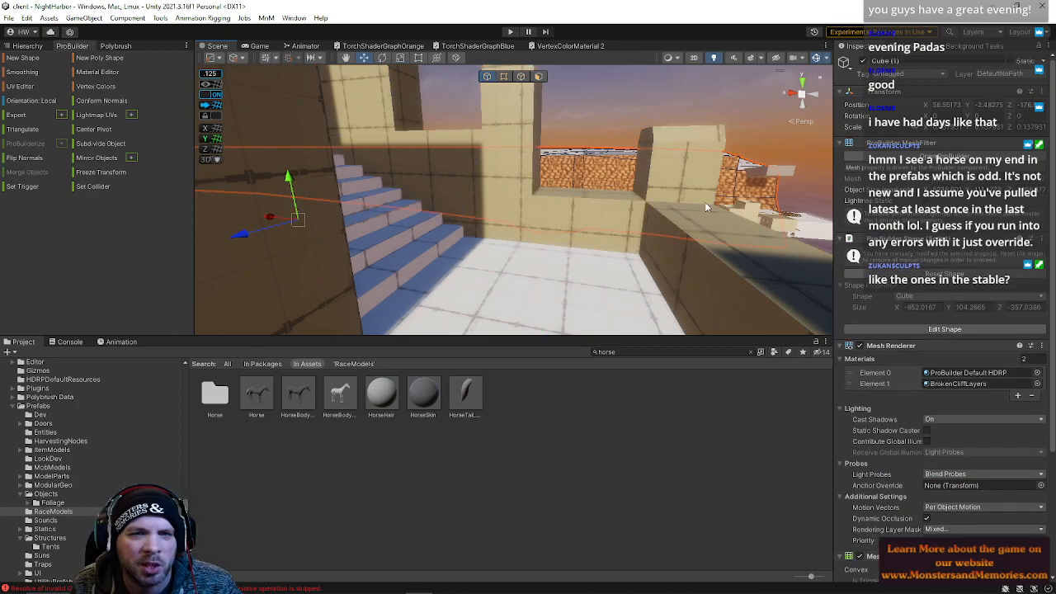
{"action": "left_click", "coordinate": [704, 202], "text": "shift"}
{"action": "left_click", "coordinate": [531, 146]}
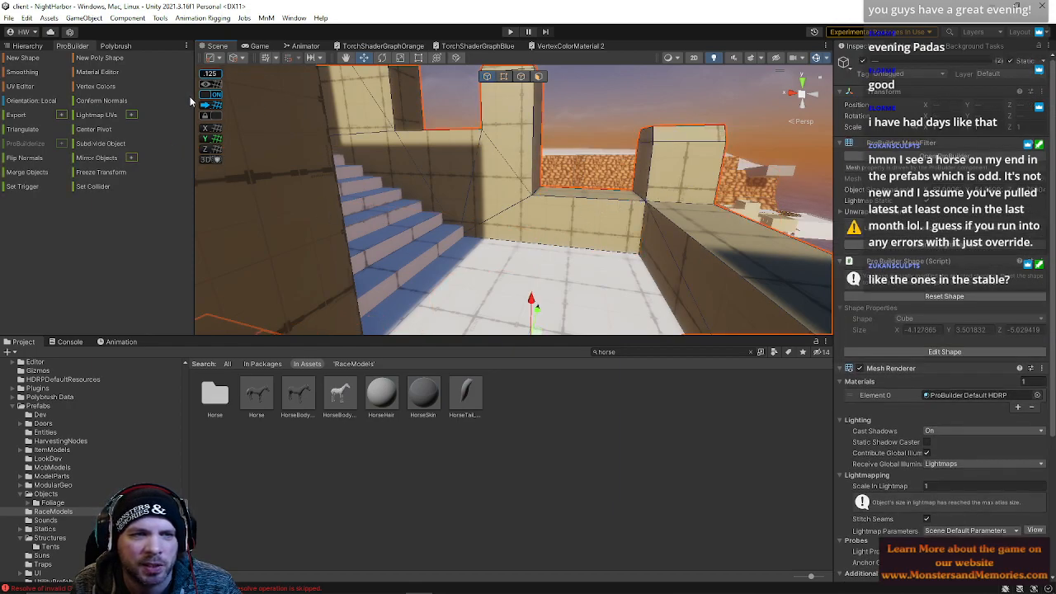
{"action": "left_click", "coordinate": [35, 177]}
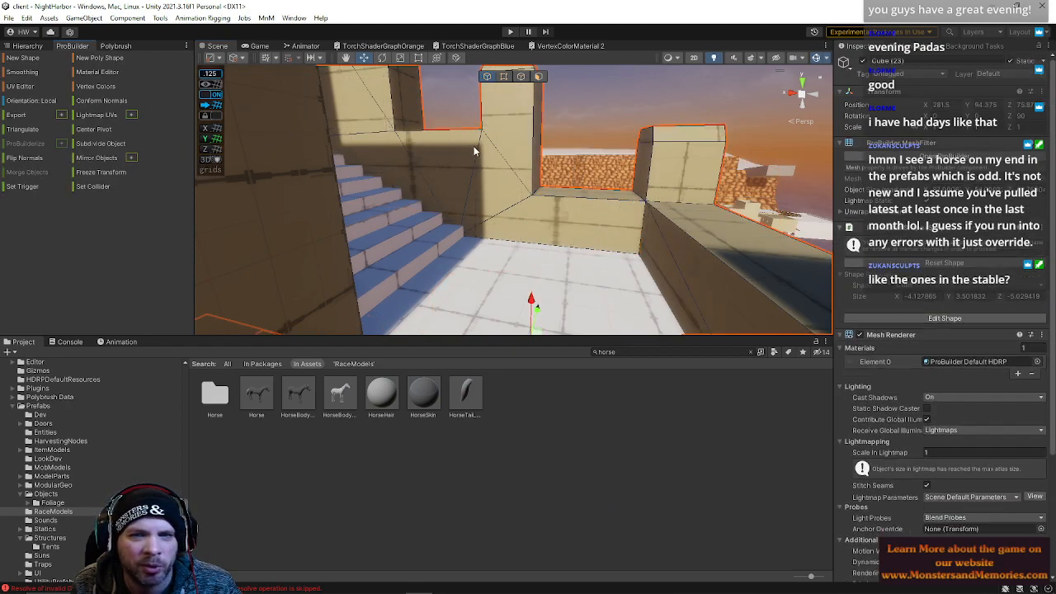
Select and move the vertices where the wall meets the back wall to bring them into alignment
{"action": "left_click", "coordinate": [504, 78]}
{"action": "left_click", "coordinate": [640, 201]}
{"action": "left_click", "coordinate": [642, 203], "text": "shift"}
{"action": "left_click", "coordinate": [629, 256]}
{"action": "left_click", "coordinate": [533, 191], "text": "shift"}
{"action": "left_click", "coordinate": [541, 193], "text": "shift"}
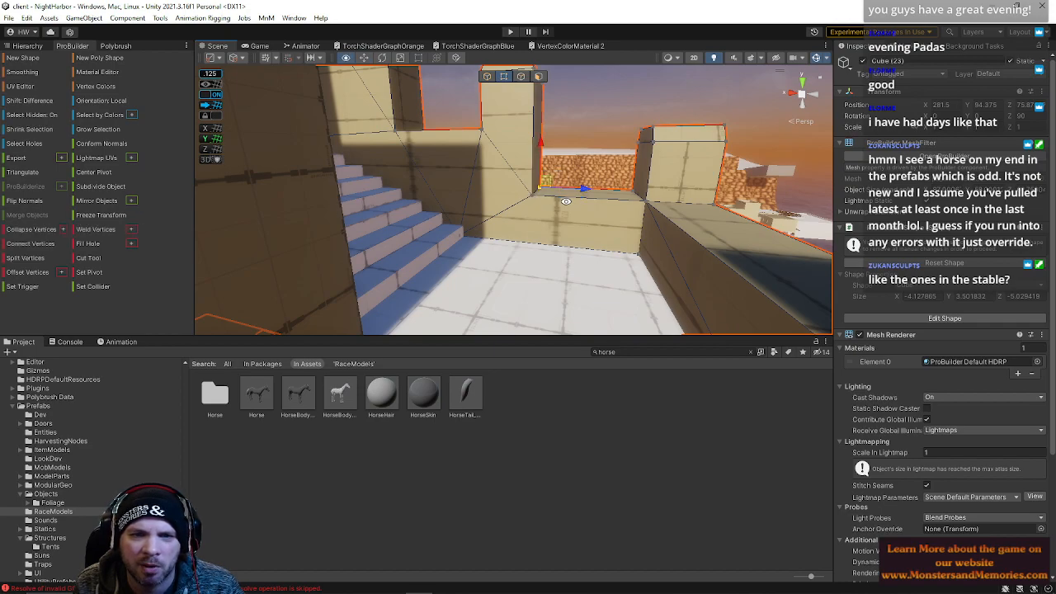
{"action": "left_click_drag", "start_coordinate": [628, 214], "coordinate": [397, 202], "text": "alt"}
{"action": "left_click", "coordinate": [522, 310], "text": "shift"}
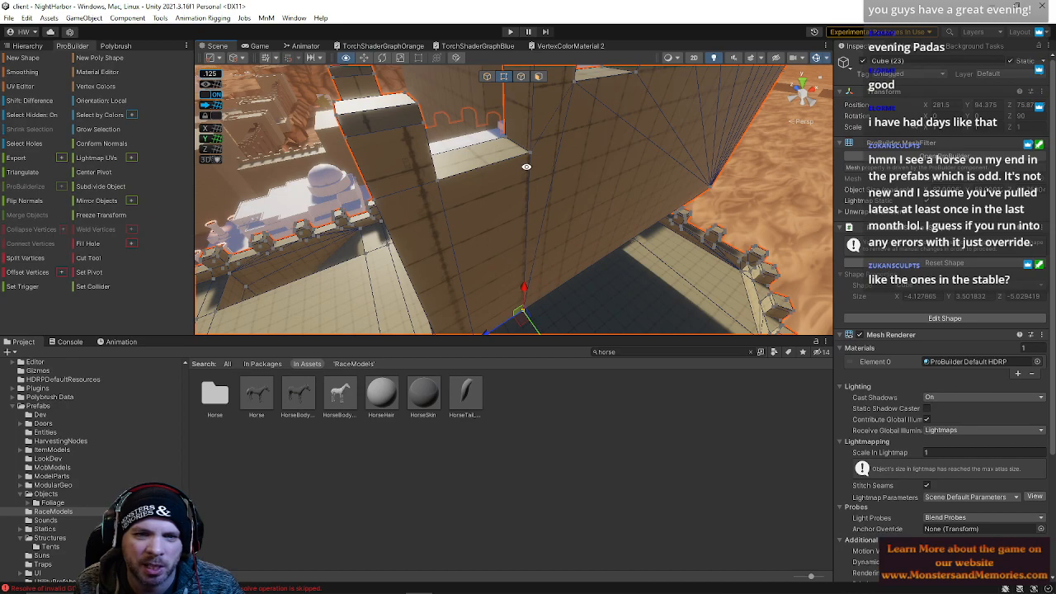
{"action": "left_click_drag", "start_coordinate": [539, 163], "coordinate": [392, 146], "text": "alt"}
{"action": "left_click", "coordinate": [452, 148]}
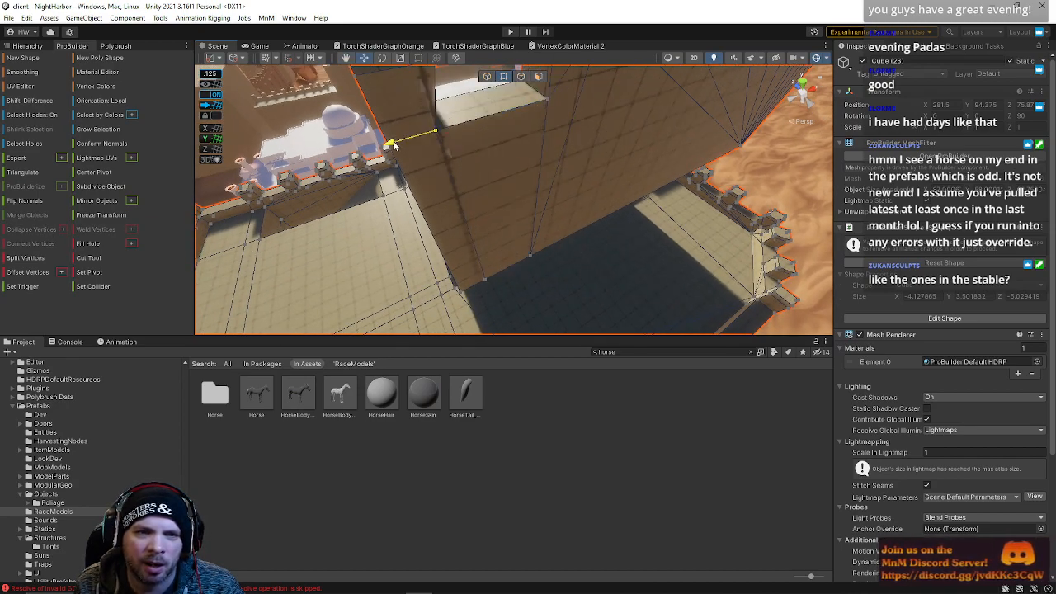
{"action": "left_click_drag", "start_coordinate": [456, 176], "coordinate": [556, 90], "text": "alt"}
Grow a face selection across the outer wall and inspect its corner from several angles
{"action": "left_click", "coordinate": [539, 77]}
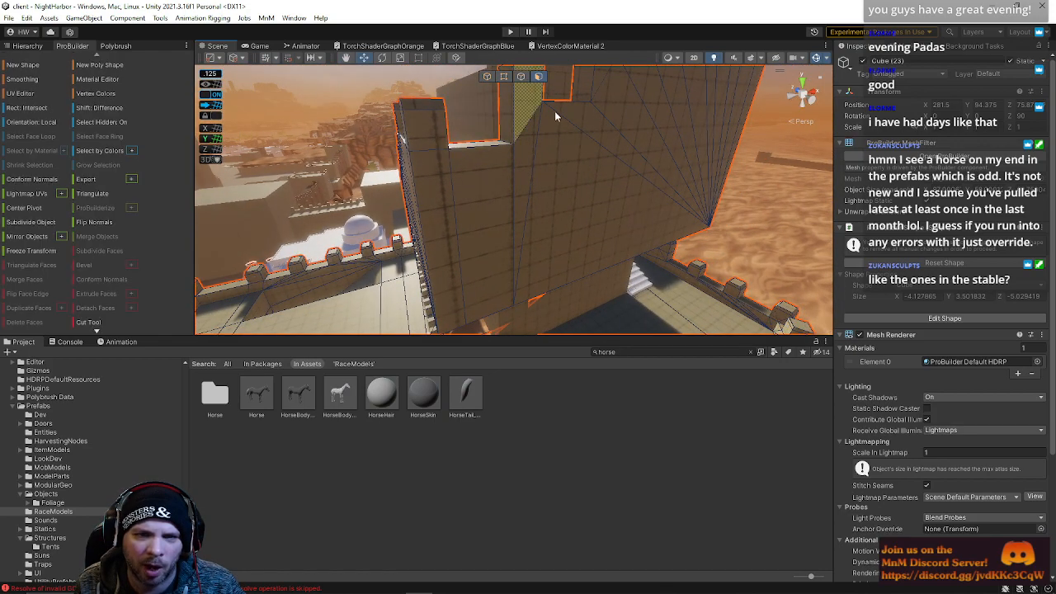
{"action": "left_click", "coordinate": [595, 164]}
{"action": "key", "text": "alt+g"}
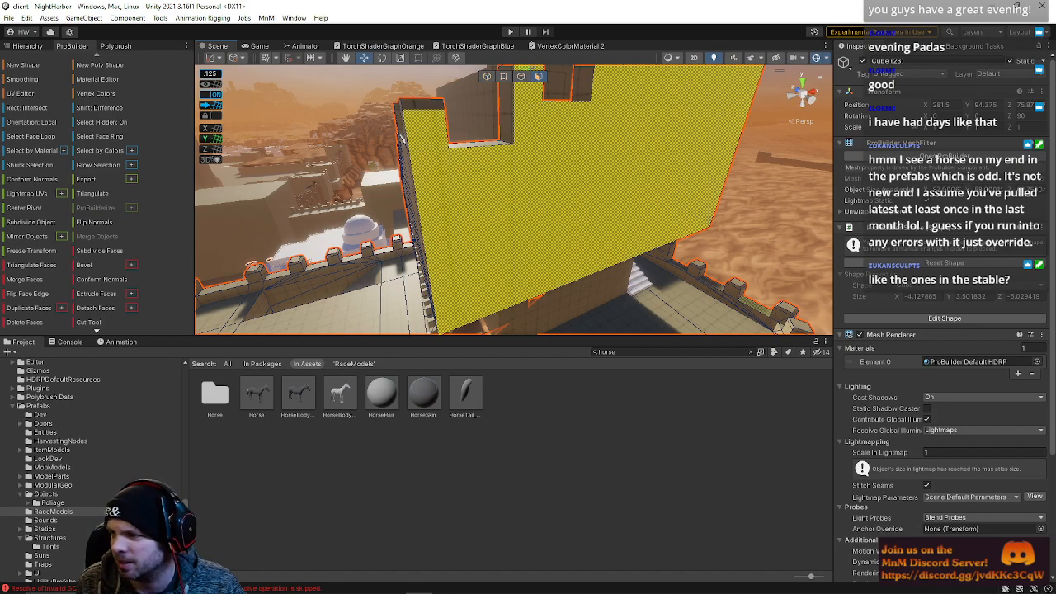
{"action": "right_click_drag", "start_coordinate": [667, 227], "coordinate": [726, 154]}
{"action": "left_click", "coordinate": [726, 155]}
{"action": "right_click_drag", "start_coordinate": [687, 197], "coordinate": [169, 252]}
{"action": "left_click", "coordinate": [503, 208]}
{"action": "left_click", "coordinate": [390, 174]}
{"action": "right_click_drag", "start_coordinate": [390, 174], "coordinate": [433, 165]}
{"action": "right_click_drag", "start_coordinate": [531, 181], "coordinate": [488, 155]}
{"action": "left_click", "coordinate": [453, 147]}
{"action": "left_click", "coordinate": [504, 79]}
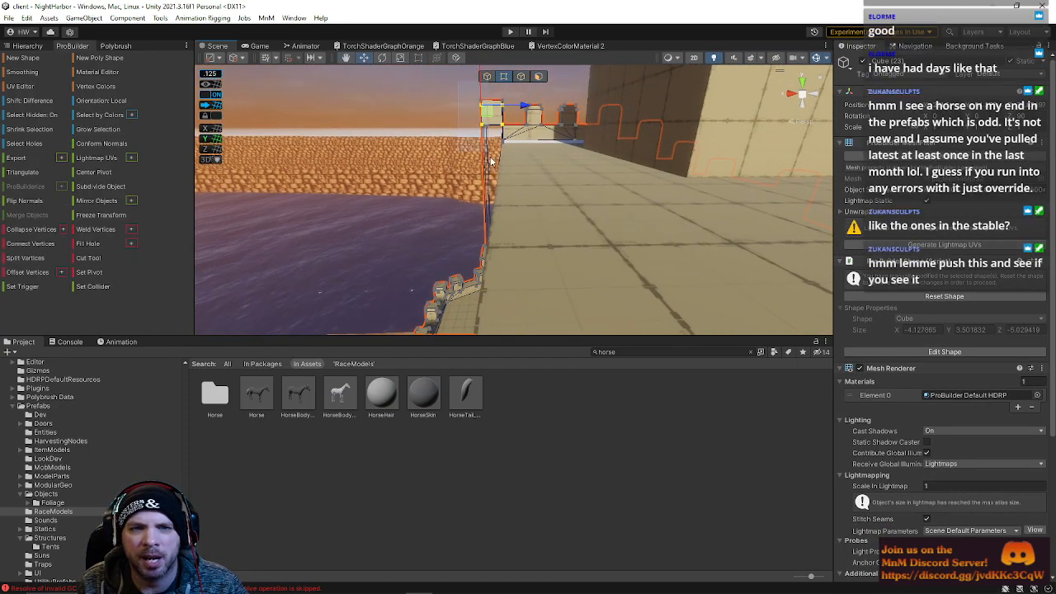
Frame the small wall section and move its top corner vertices to meet the adjacent wall
{"action": "right_click_drag", "start_coordinate": [545, 123], "coordinate": [493, 195]}
{"action": "right_click_drag", "start_coordinate": [521, 259], "coordinate": [505, 169]}
{"action": "right_click_drag", "start_coordinate": [547, 228], "coordinate": [522, 171]}
{"action": "left_click_drag", "start_coordinate": [469, 136], "coordinate": [532, 231]}
{"action": "key", "text": "f"}
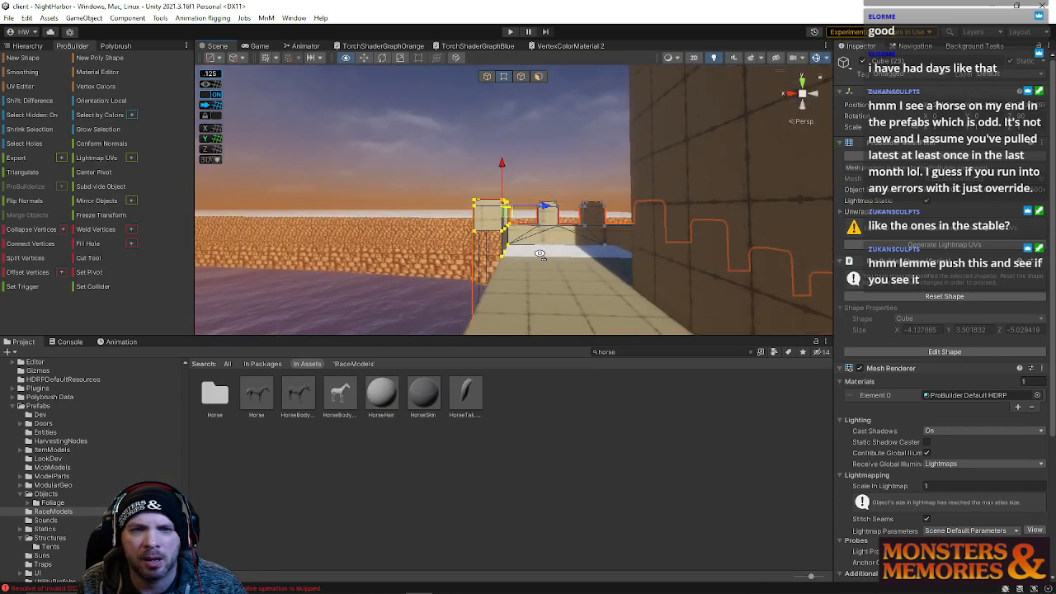
{"action": "left_click_drag", "start_coordinate": [551, 197], "coordinate": [570, 202]}
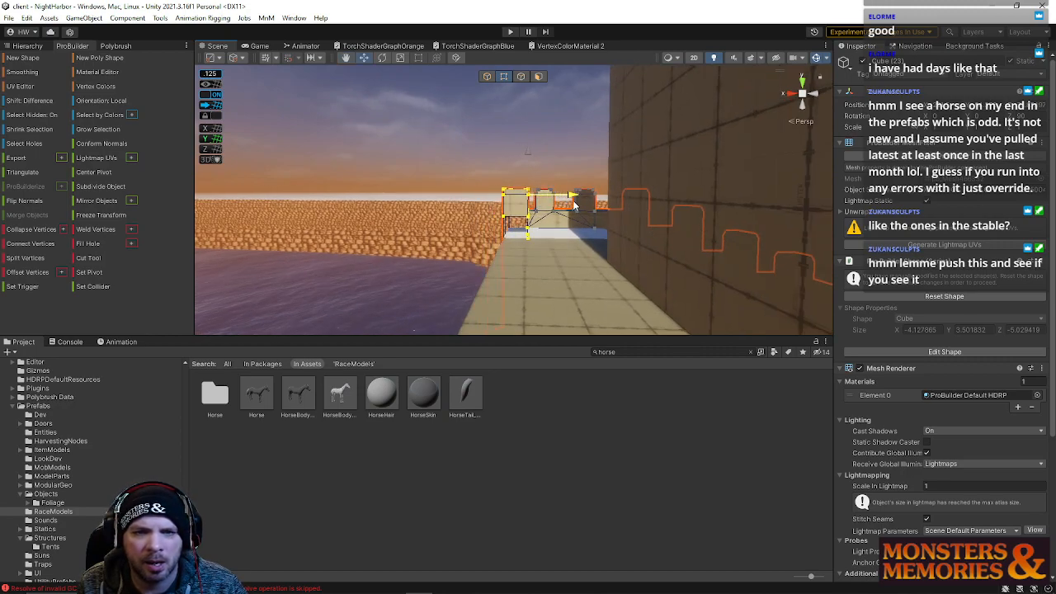
{"action": "right_click_drag", "start_coordinate": [580, 228], "coordinate": [580, 227]}
Select the faces of the merlon block on top of the wall and delete them
{"action": "left_click", "coordinate": [538, 77]}
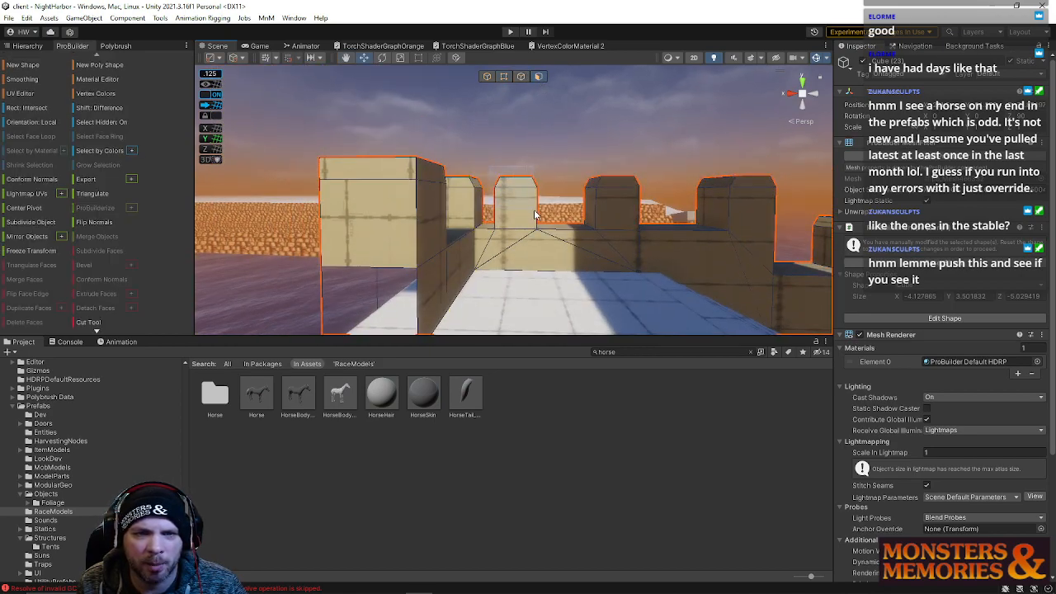
{"action": "left_click", "coordinate": [536, 215]}
{"action": "right_click_drag", "start_coordinate": [541, 216], "coordinate": [434, 196]}
{"action": "left_click", "coordinate": [530, 246], "text": "shift"}
{"action": "left_click", "coordinate": [531, 263], "text": "shift"}
{"action": "left_click", "coordinate": [519, 252], "text": "shift"}
{"action": "left_click", "coordinate": [554, 249], "text": "shift"}
{"action": "left_click", "coordinate": [485, 257], "text": "shift"}
{"action": "left_click", "coordinate": [483, 247], "text": "shift"}
{"action": "left_click", "coordinate": [453, 184], "text": "shift"}
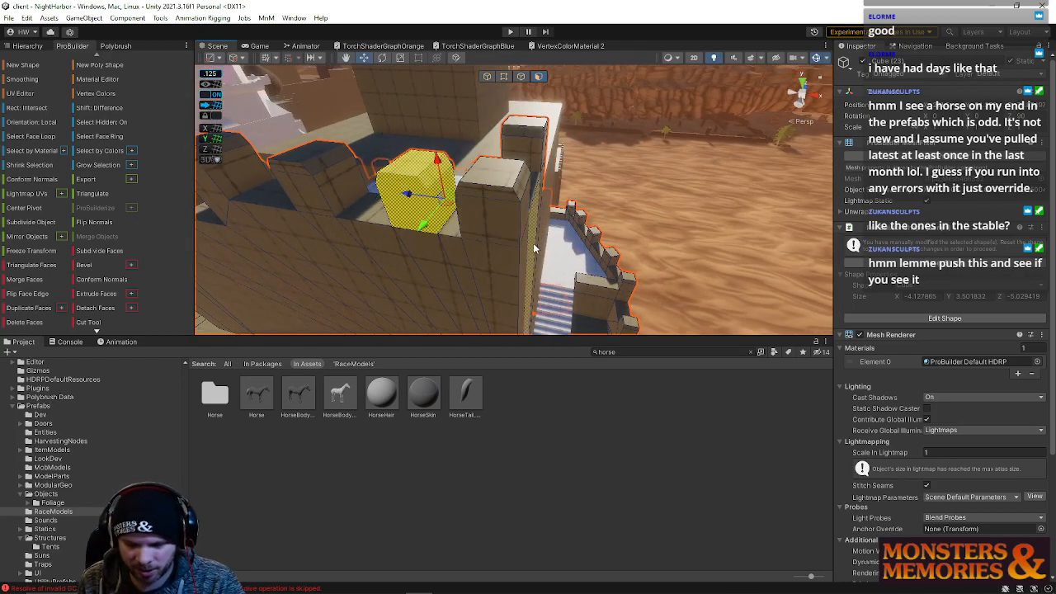
{"action": "key", "text": "Delete"}
Collapse the paired vertices on both sides of the opening to close the gap in the wall top
{"action": "right_click_drag", "start_coordinate": [533, 243], "coordinate": [509, 153]}
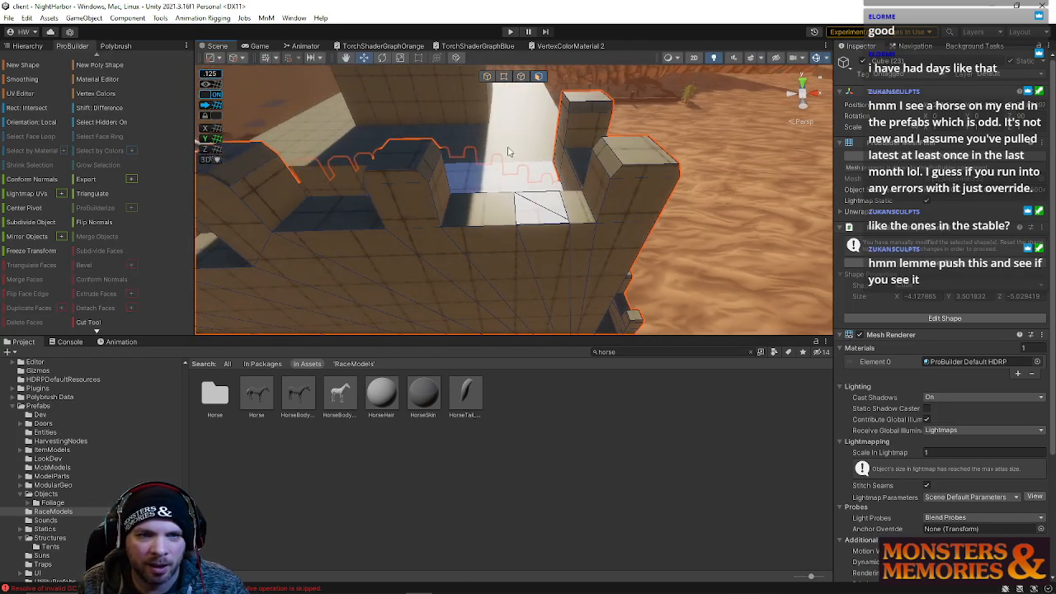
{"action": "left_click", "coordinate": [507, 77]}
{"action": "left_click", "coordinate": [516, 194]}
{"action": "left_click", "coordinate": [560, 195], "text": "shift"}
{"action": "right_click_drag", "start_coordinate": [556, 206], "coordinate": [554, 208]}
{"action": "key", "text": "alt+c"}
{"action": "left_click", "coordinate": [519, 225]}
{"action": "left_click", "coordinate": [571, 224], "text": "shift"}
{"action": "key", "text": "alt+c"}
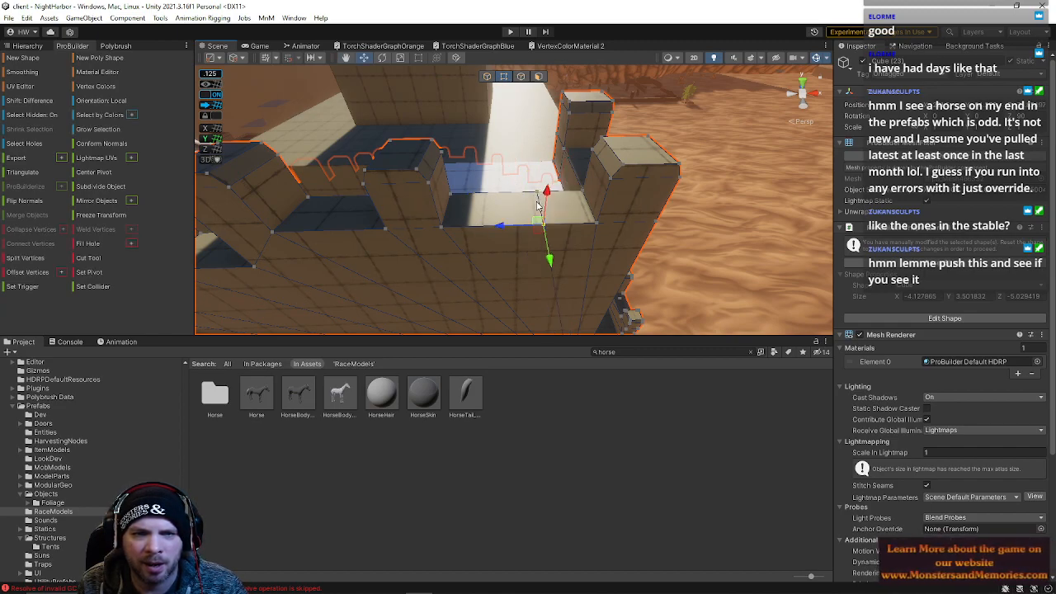
Move the merged vertex to level the patched wall top
{"action": "left_click", "coordinate": [538, 201], "text": "shift"}
{"action": "left_click_drag", "start_coordinate": [503, 200], "coordinate": [554, 223]}
{"action": "right_click_drag", "start_coordinate": [555, 223], "coordinate": [792, 89]}
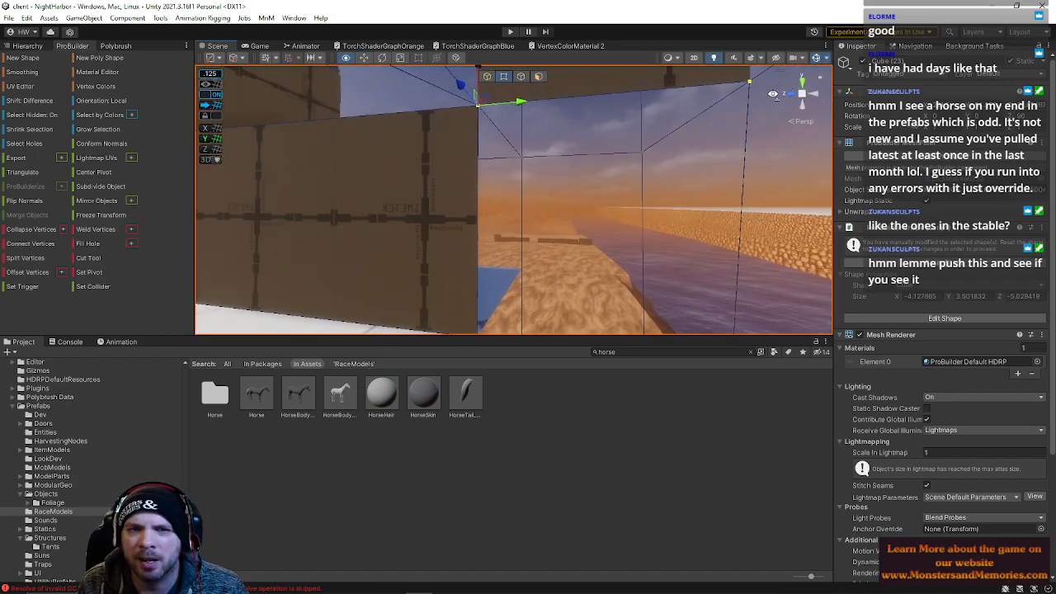
{"action": "left_click", "coordinate": [750, 82]}
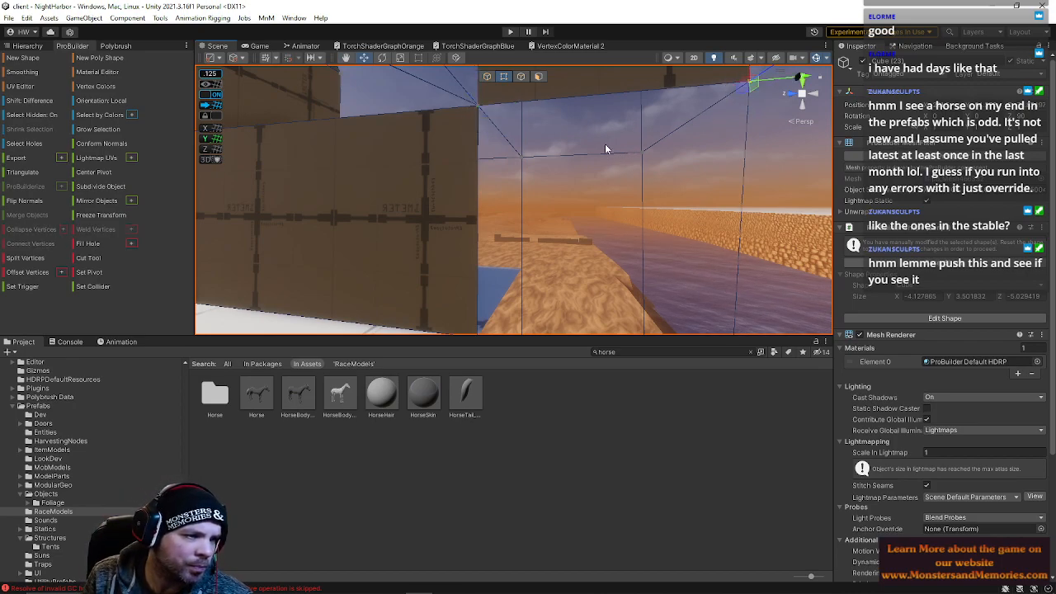
{"action": "right_click_drag", "start_coordinate": [570, 191], "coordinate": [930, 256]}
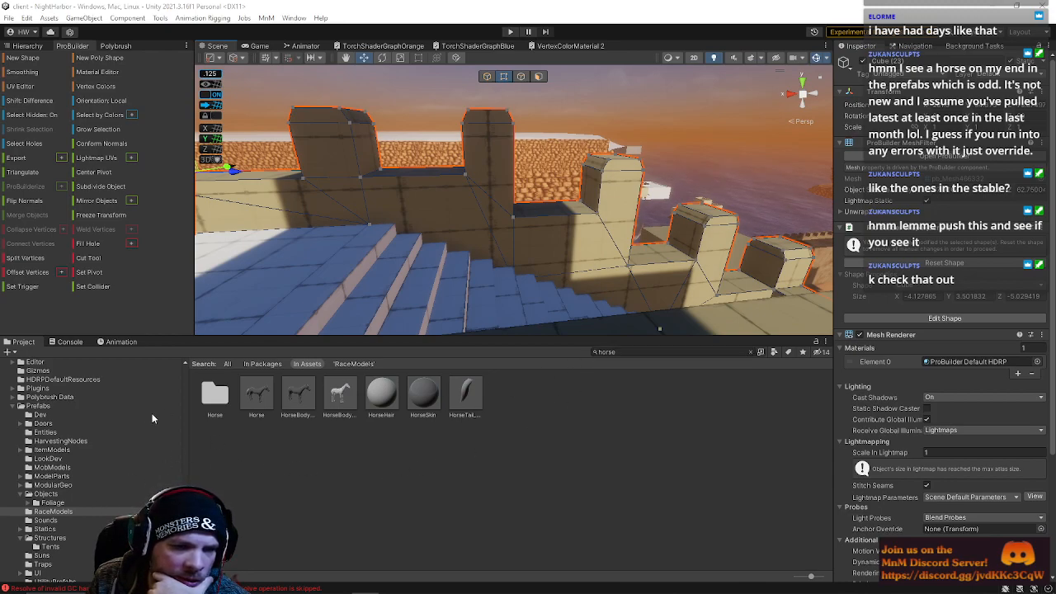
Browse the RaceModels prefabs and search the project for horse assets
{"action": "left_click", "coordinate": [73, 513]}
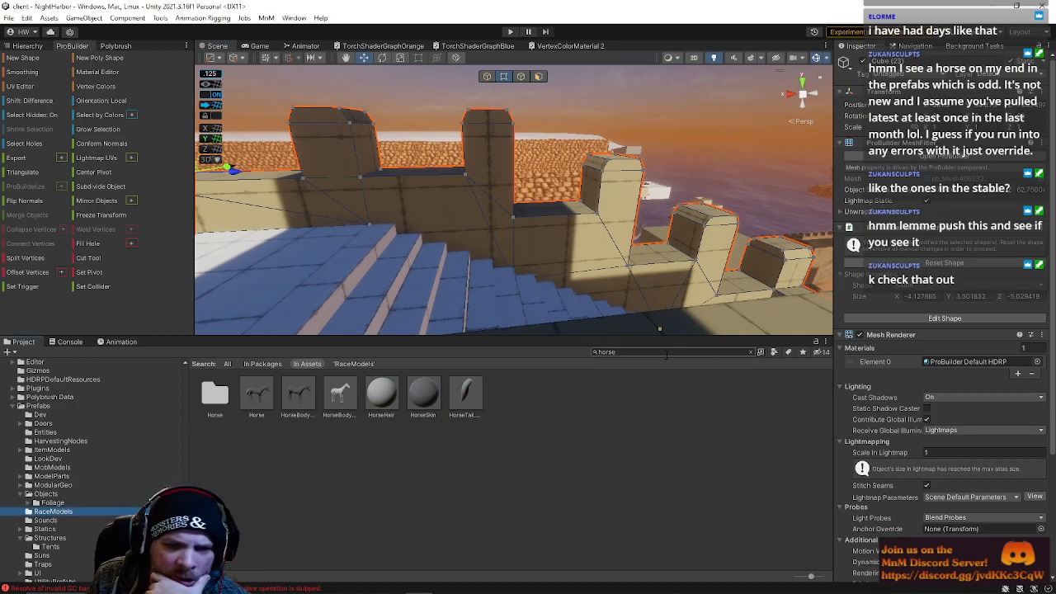
{"action": "left_click", "coordinate": [751, 352]}
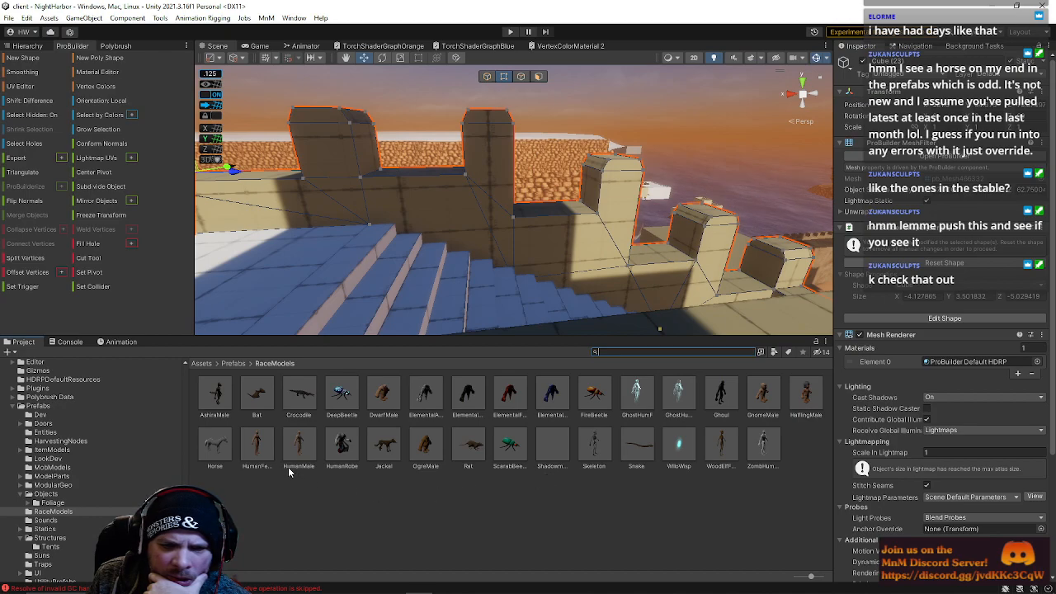
{"action": "left_click", "coordinate": [216, 448]}
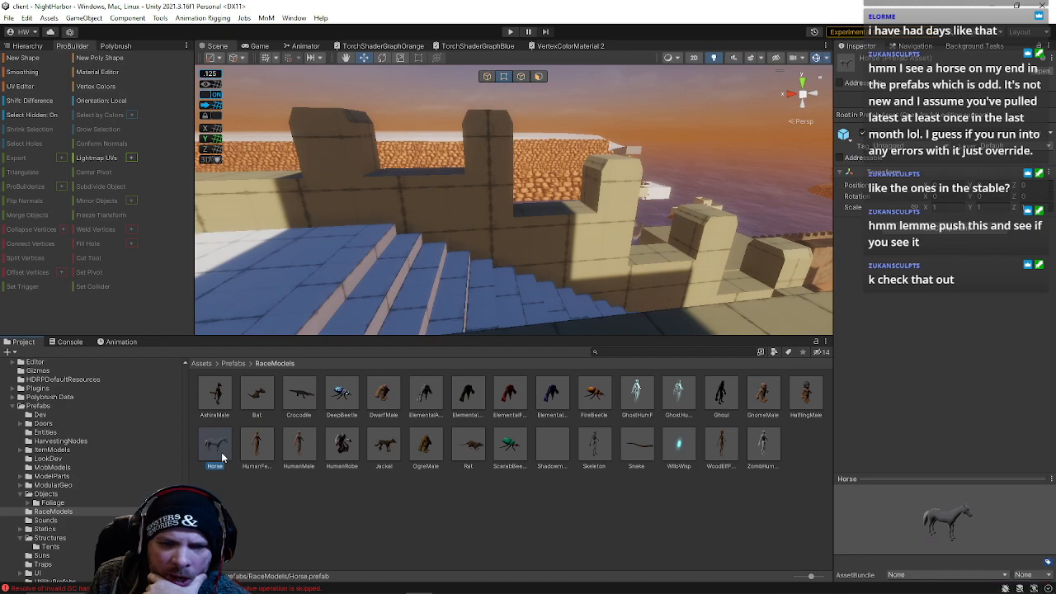
{"action": "left_click", "coordinate": [660, 354]}
{"action": "type", "text": "ho"}
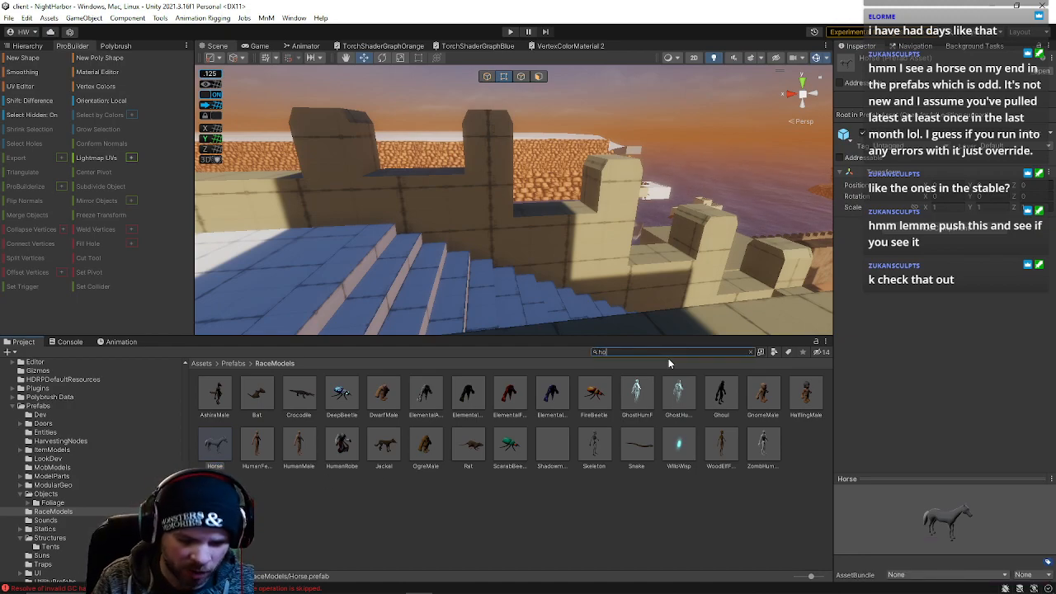
{"action": "type", "text": "rse"}
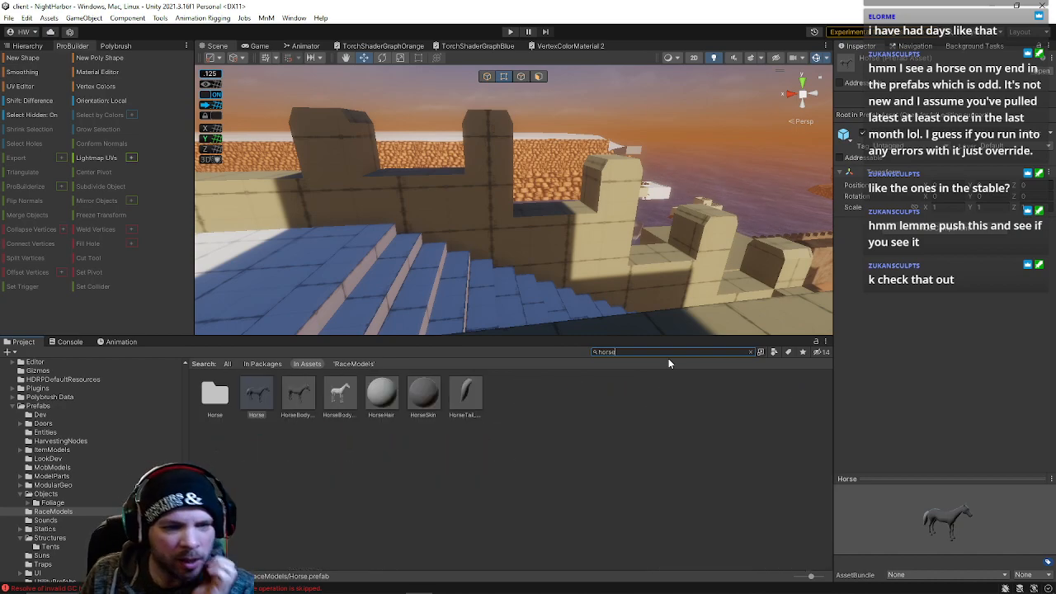
{"action": "left_click", "coordinate": [295, 397]}
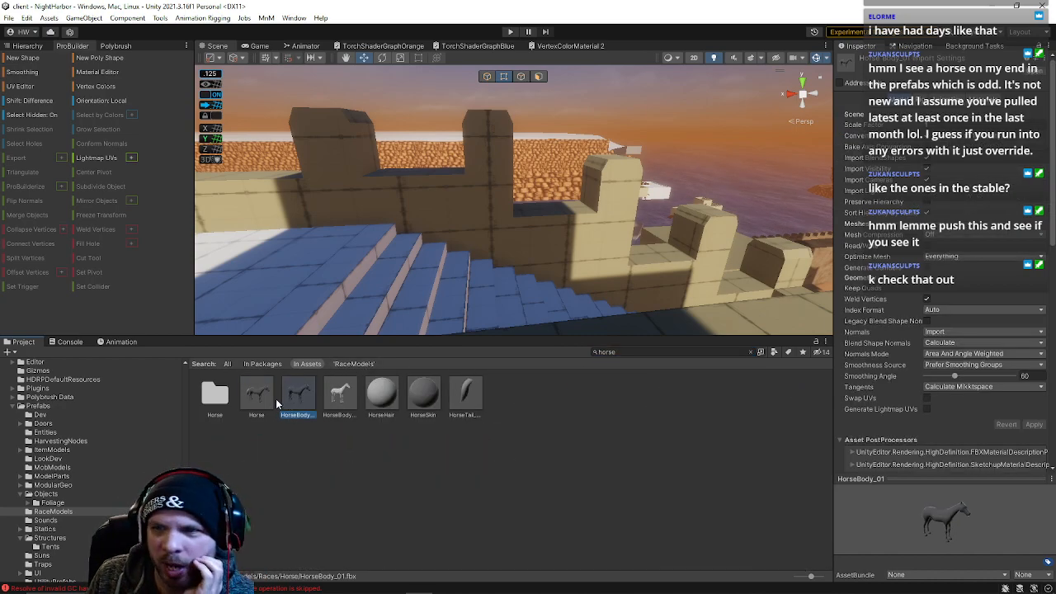
{"action": "key", "text": "Right"}
{"action": "left_click", "coordinate": [252, 407]}
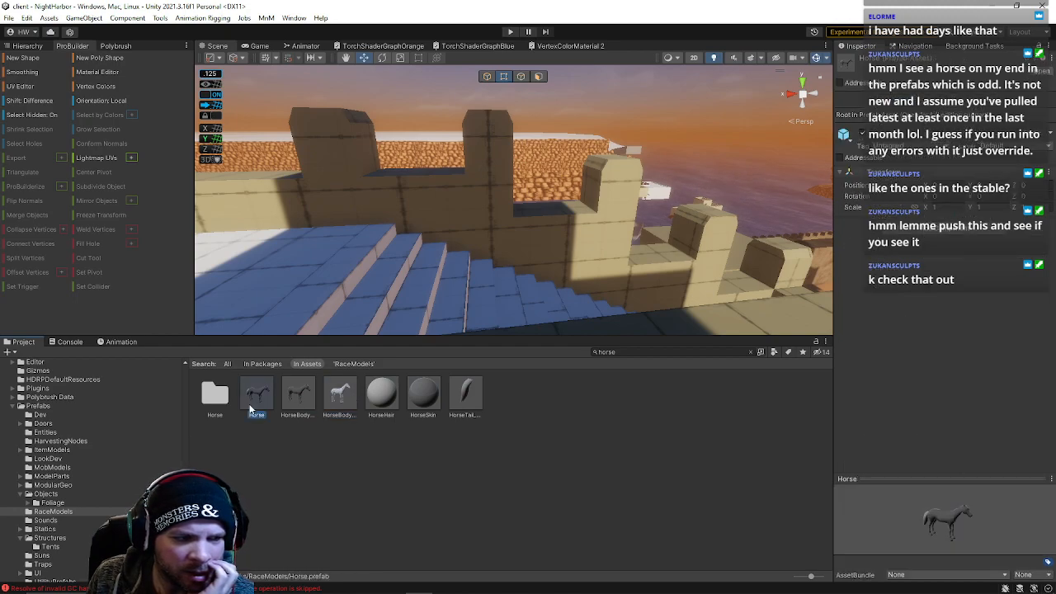
{"action": "left_click", "coordinate": [66, 511]}
{"action": "left_click", "coordinate": [52, 502]}
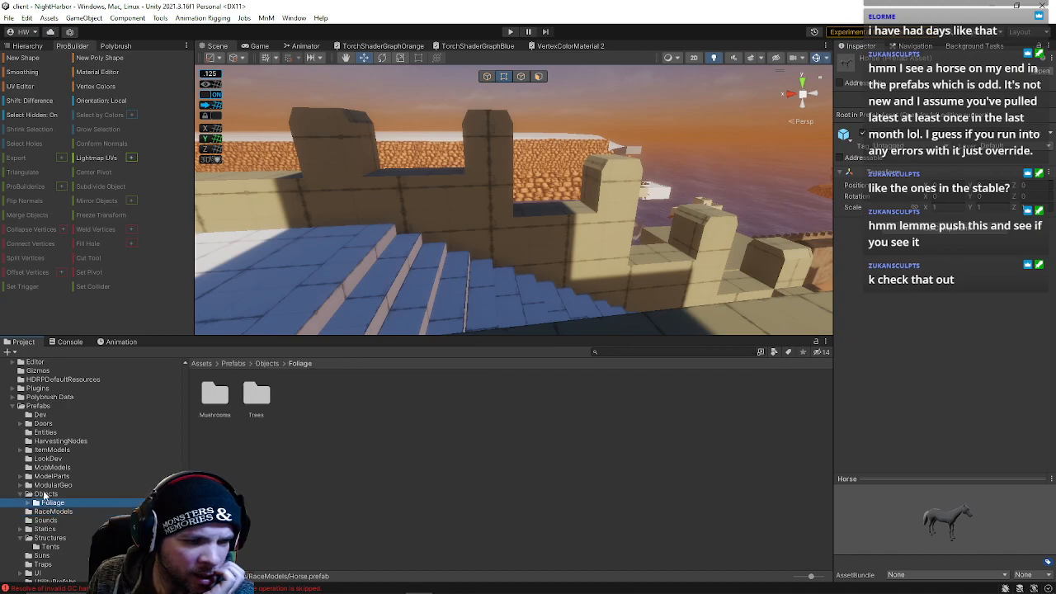
Open the RaceModels prefab folder and select the Horse prefab to inspect it
{"action": "left_click", "coordinate": [45, 493]}
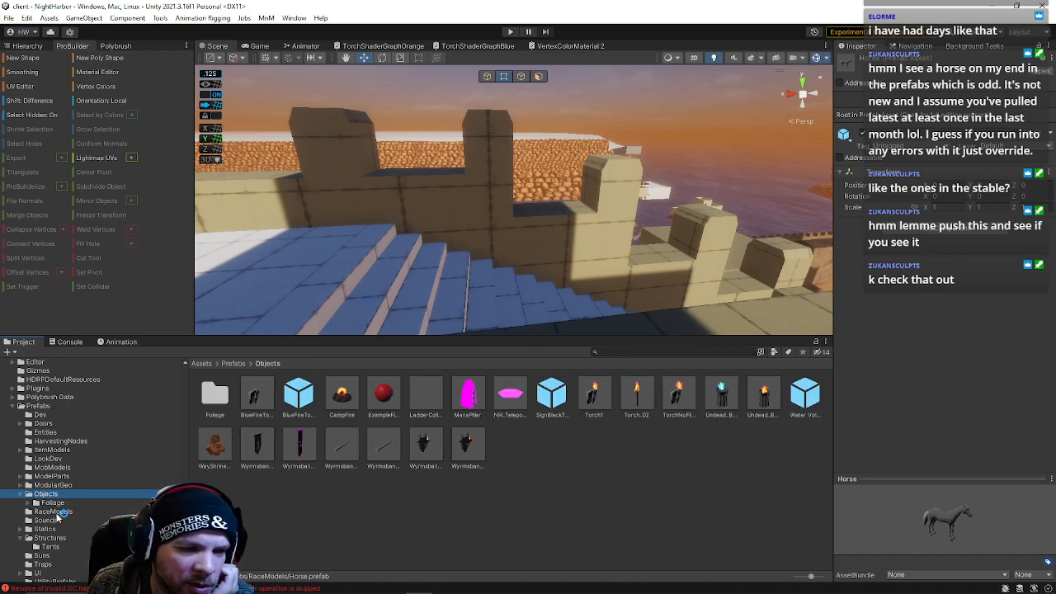
{"action": "left_click", "coordinate": [56, 512]}
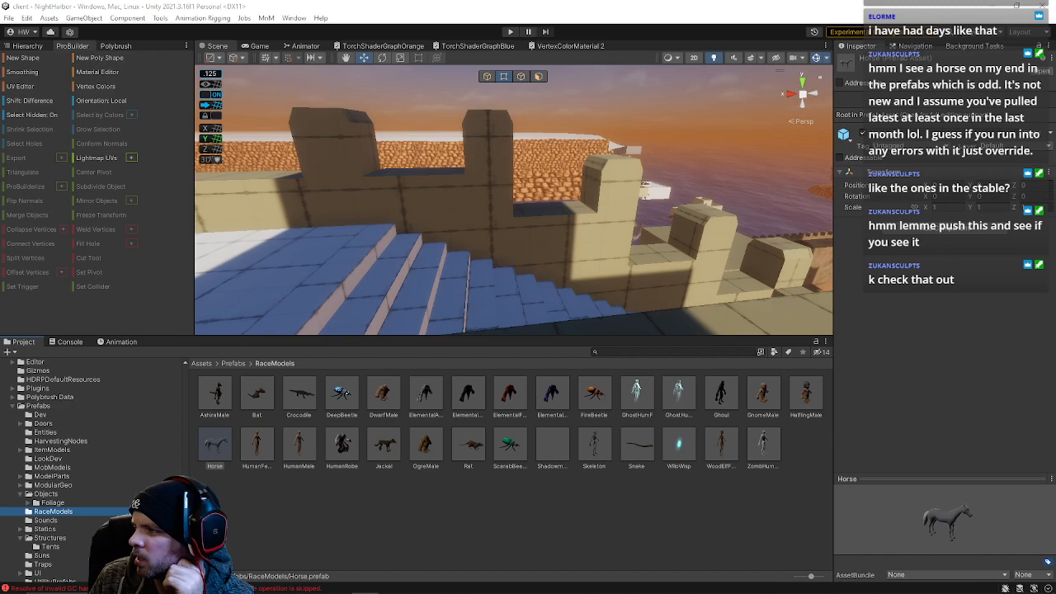
{"action": "left_click", "coordinate": [212, 455]}
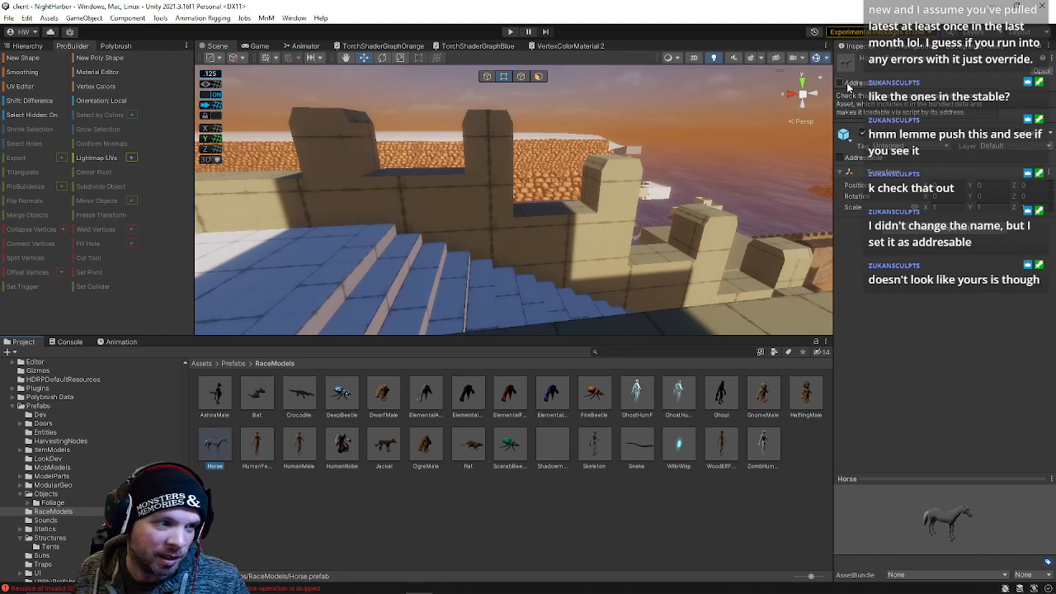
Insert an edge loop across the wall object and undo it
{"action": "right_click_drag", "start_coordinate": [582, 285], "coordinate": [735, 225]}
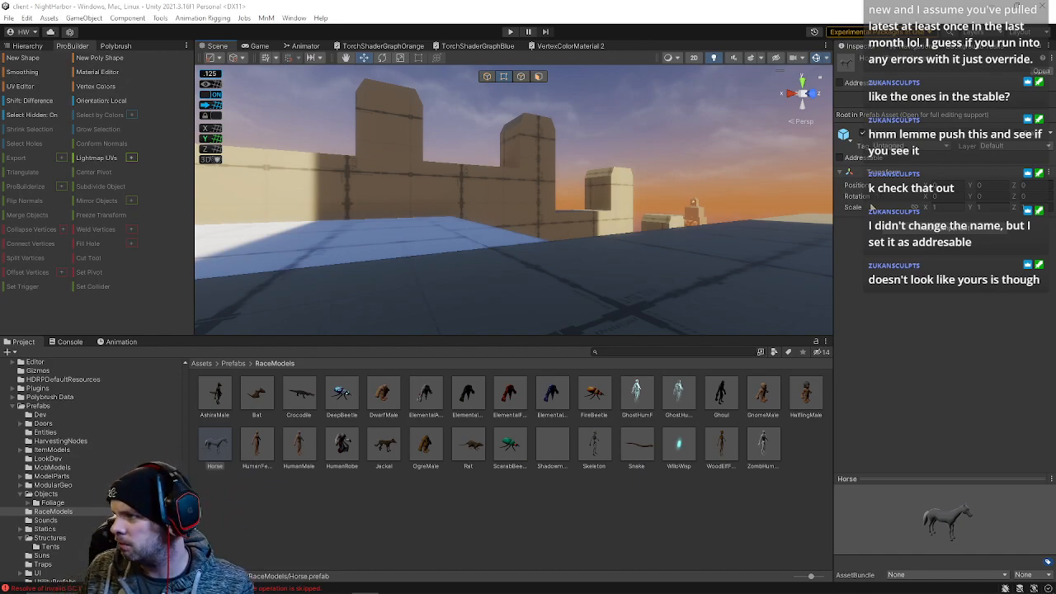
{"action": "right_click_drag", "start_coordinate": [591, 278], "coordinate": [578, 278]}
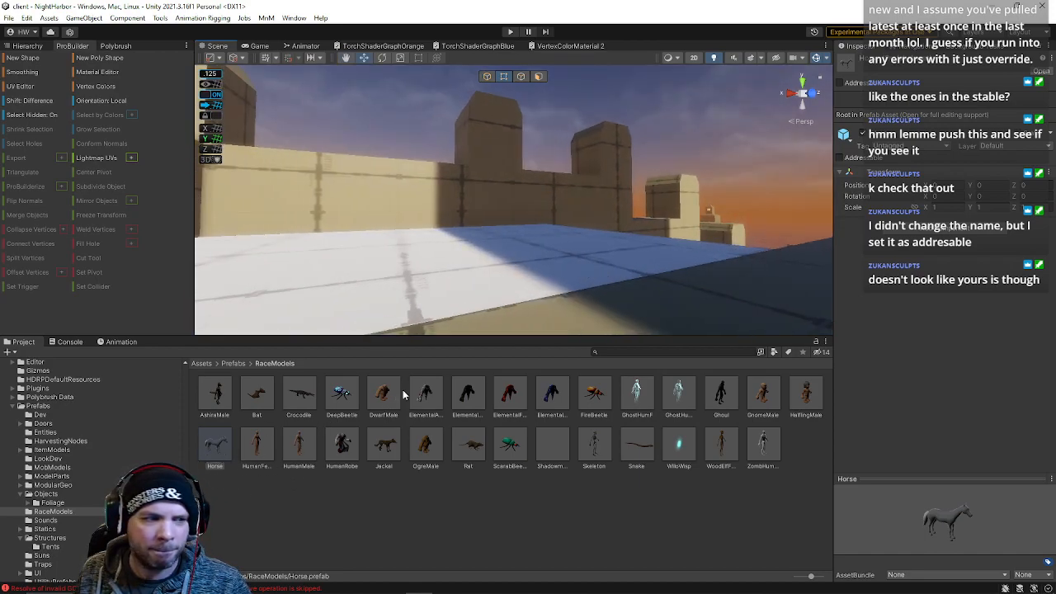
{"action": "right_click_drag", "start_coordinate": [640, 250], "coordinate": [396, 264]}
{"action": "left_click", "coordinate": [621, 217]}
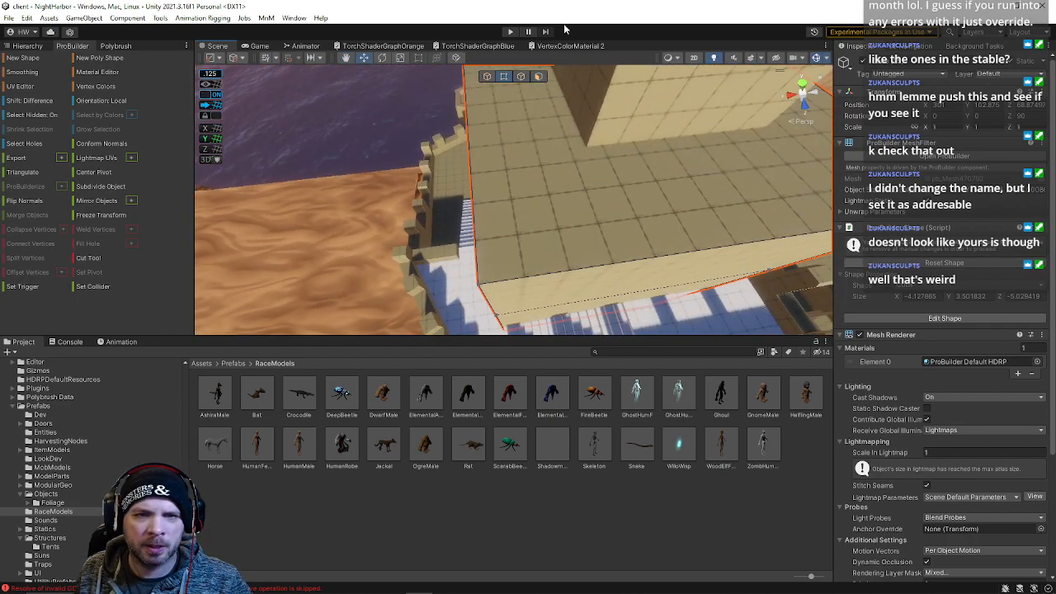
{"action": "left_click", "coordinate": [524, 77]}
{"action": "left_click", "coordinate": [514, 276]}
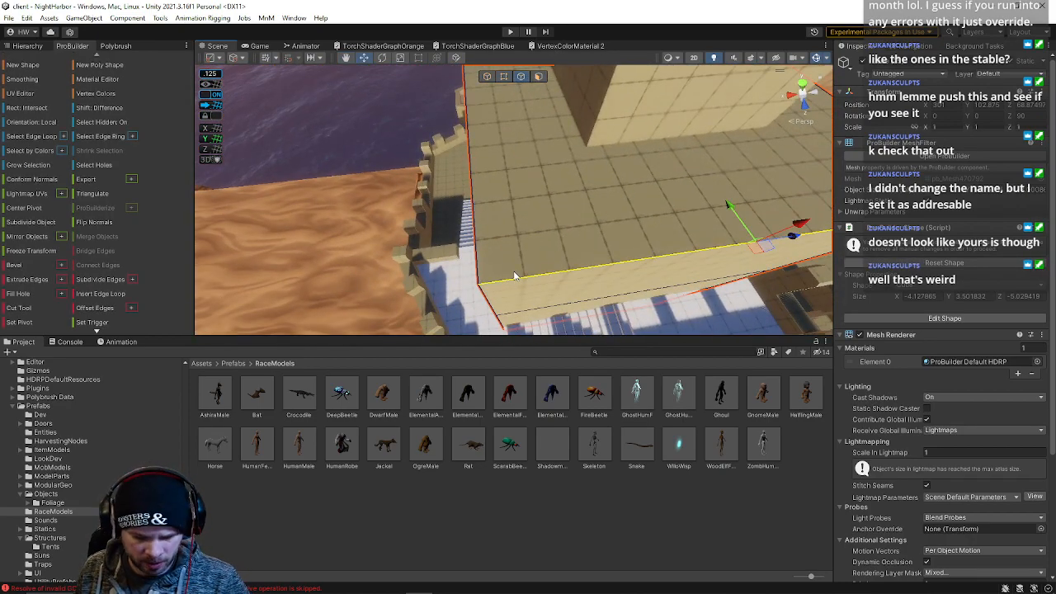
{"action": "key", "text": "alt+u"}
{"action": "right_click_drag", "start_coordinate": [652, 246], "coordinate": [620, 163]}
{"action": "left_click_drag", "start_coordinate": [624, 148], "coordinate": [545, 160]}
{"action": "right_click_drag", "start_coordinate": [575, 178], "coordinate": [505, 255]}
{"action": "left_click", "coordinate": [489, 283]}
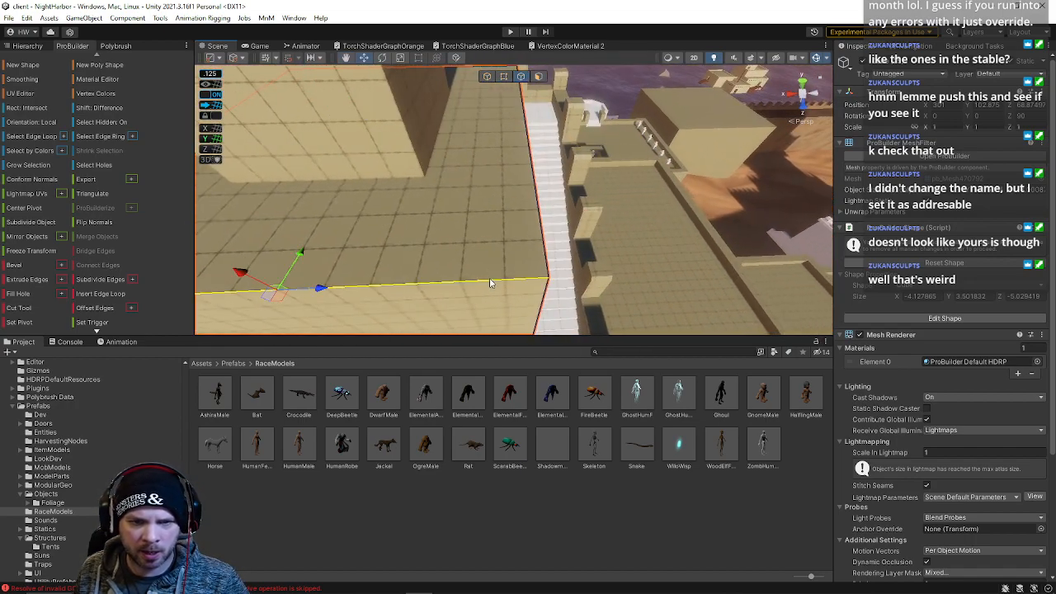
{"action": "key", "text": "ctrl+z"}
Insert two vertical edge loops across the wall segment to split its top section
{"action": "left_click_drag", "start_coordinate": [479, 116], "coordinate": [541, 127]}
{"action": "right_click_drag", "start_coordinate": [541, 128], "coordinate": [446, 204]}
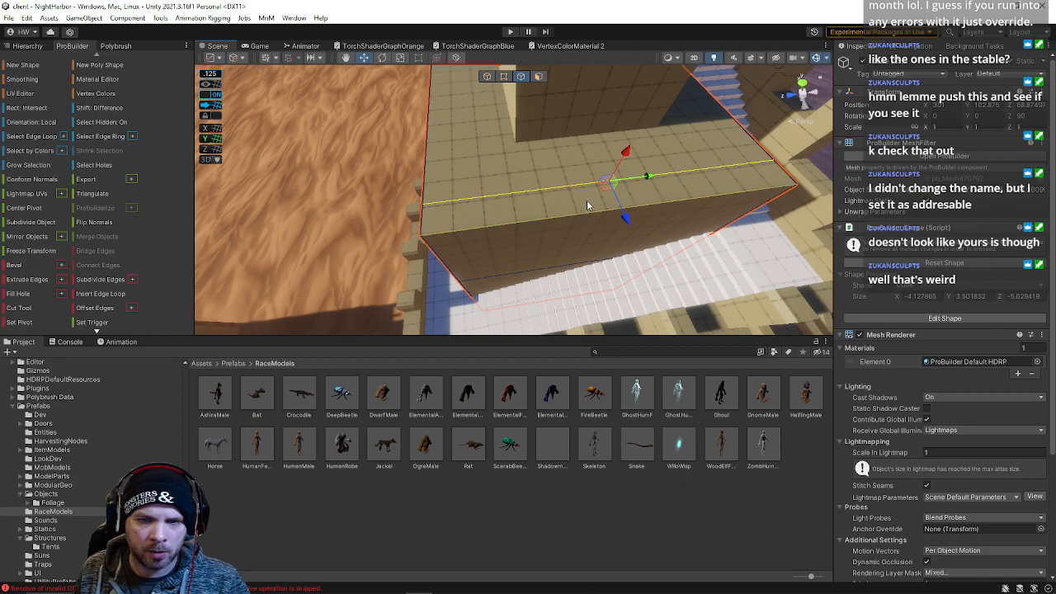
{"action": "double_click", "coordinate": [567, 189]}
{"action": "left_click_drag", "start_coordinate": [478, 328], "coordinate": [479, 331]}
{"action": "left_click", "coordinate": [475, 233]}
{"action": "key", "text": "alt+u"}
{"action": "left_click_drag", "start_coordinate": [570, 195], "coordinate": [555, 161], "text": "alt"}
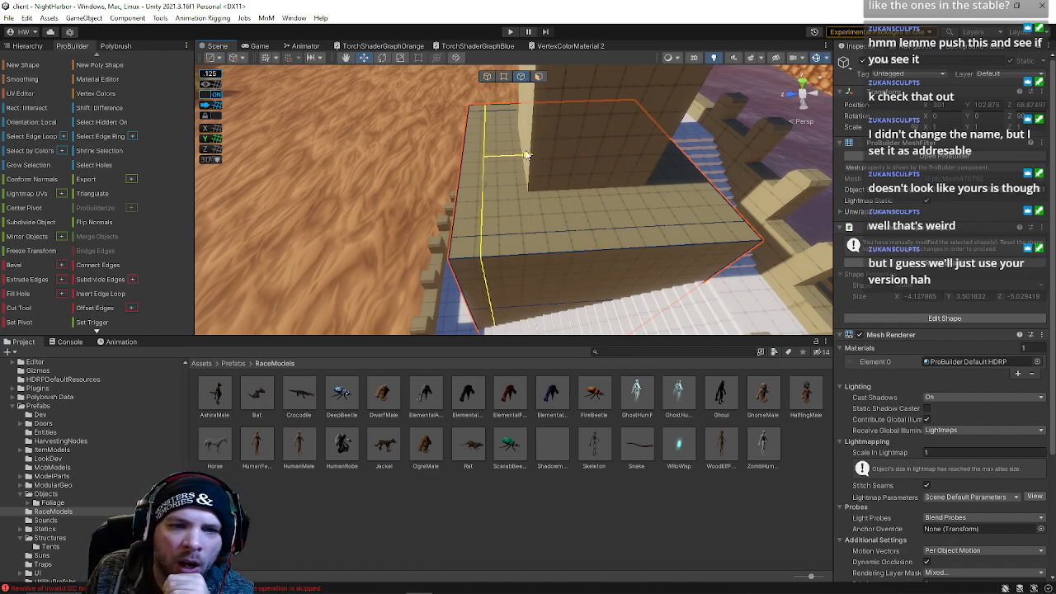
{"action": "left_click", "coordinate": [620, 234]}
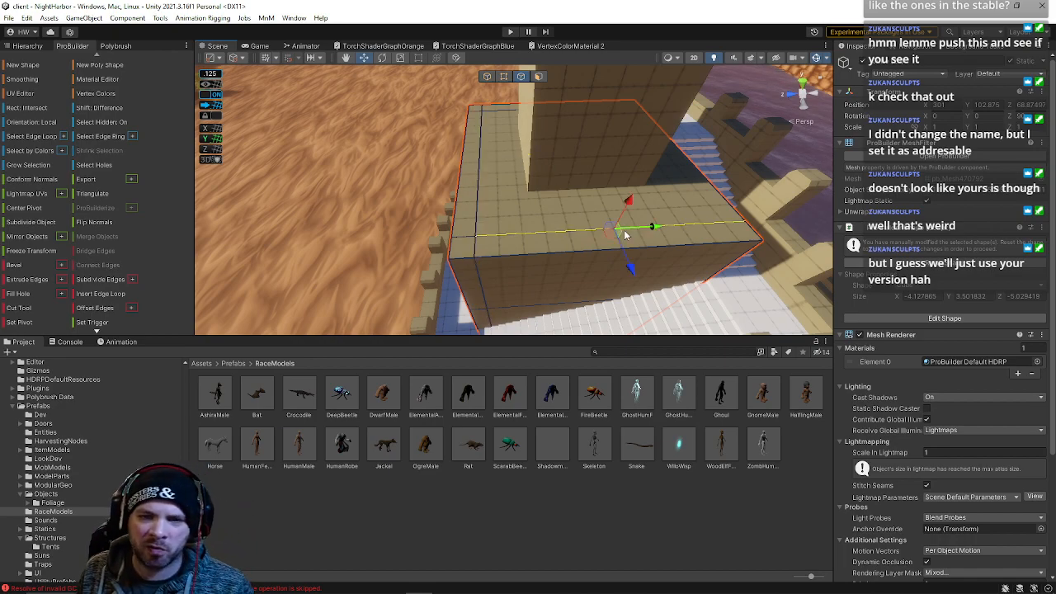
{"action": "key", "text": "alt+u"}
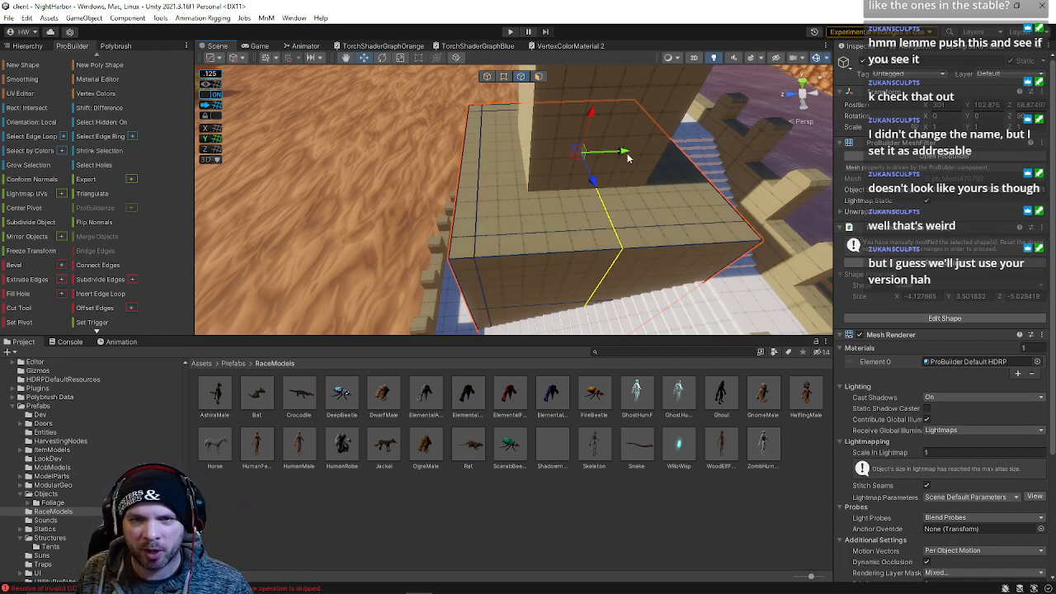
Select the new top faces of the wall segment beside the stairs and move them upward
{"action": "left_click_drag", "start_coordinate": [647, 211], "coordinate": [627, 114], "text": "alt"}
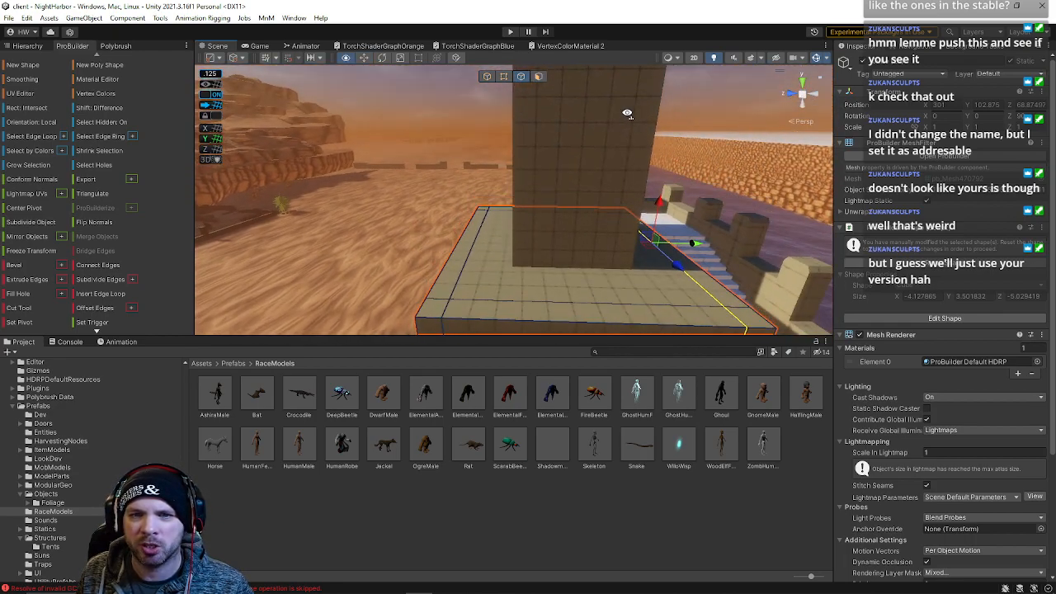
{"action": "right_click_drag", "start_coordinate": [578, 178], "coordinate": [592, 125]}
{"action": "key", "text": "s"}
{"action": "key", "text": "w"}
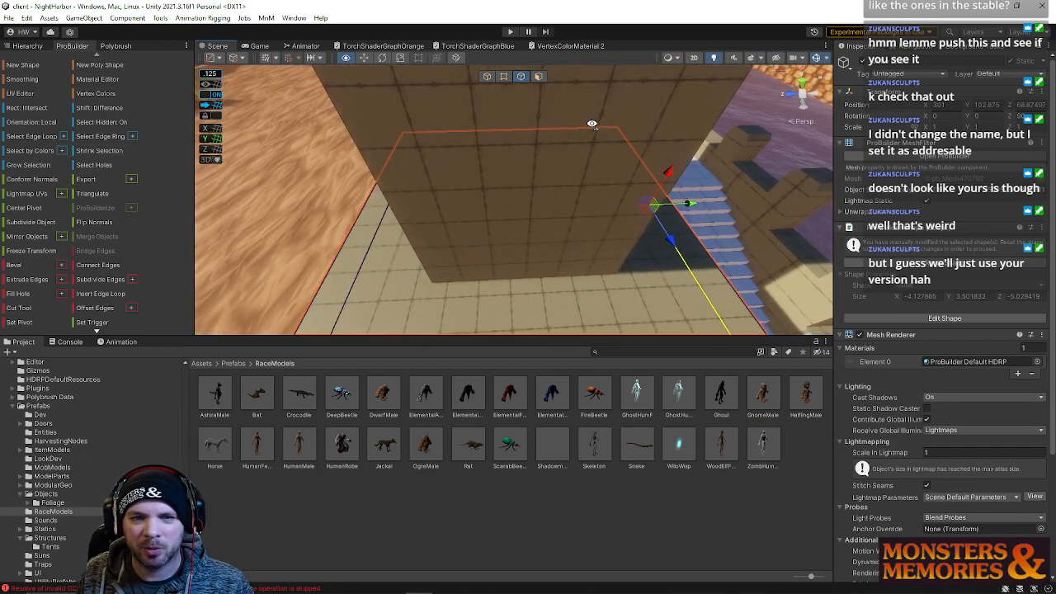
{"action": "left_click", "coordinate": [539, 77]}
{"action": "right_click_drag", "start_coordinate": [688, 165], "coordinate": [676, 147]}
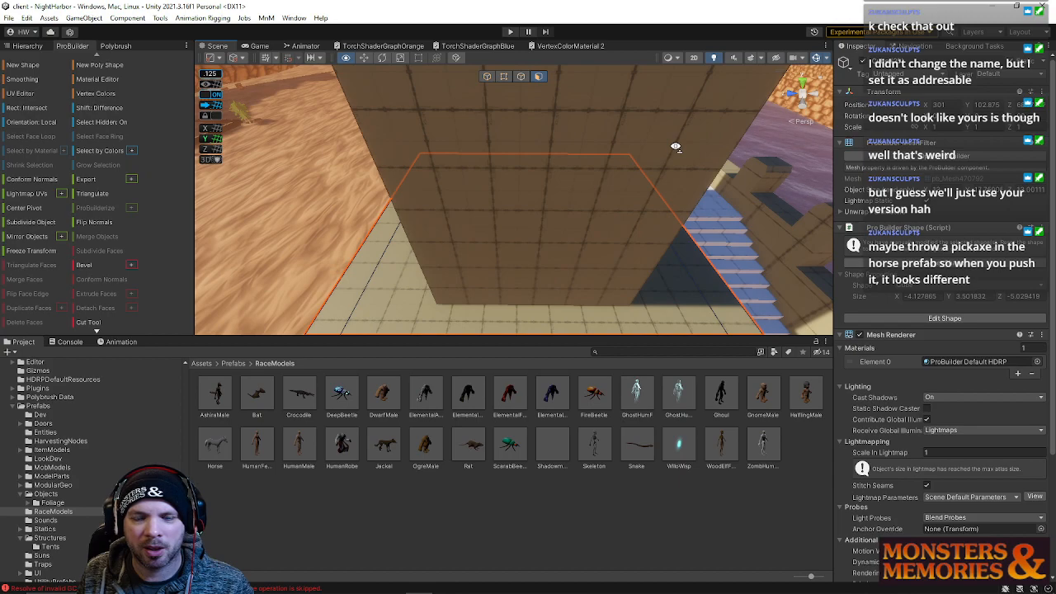
{"action": "right_click_drag", "start_coordinate": [676, 147], "coordinate": [541, 208]}
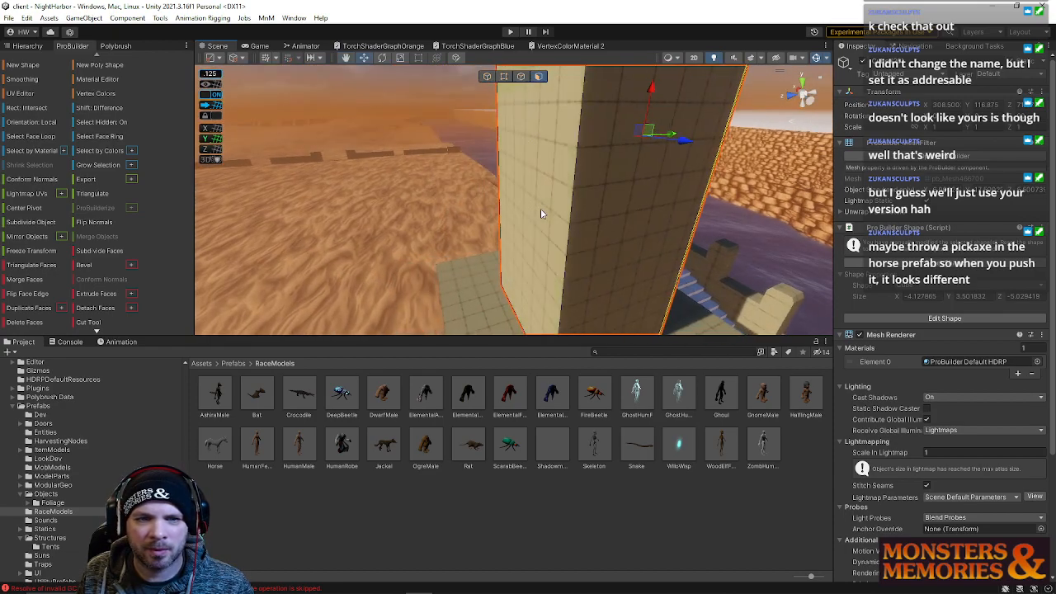
{"action": "left_click_drag", "start_coordinate": [561, 144], "coordinate": [575, 146]}
{"action": "left_click", "coordinate": [629, 183]}
{"action": "right_click_drag", "start_coordinate": [630, 185], "coordinate": [704, 185]}
{"action": "left_click_drag", "start_coordinate": [692, 163], "coordinate": [680, 164]}
{"action": "right_click_drag", "start_coordinate": [578, 217], "coordinate": [561, 151]}
{"action": "left_click", "coordinate": [621, 218]}
{"action": "left_click_drag", "start_coordinate": [581, 147], "coordinate": [598, 147]}
{"action": "right_click_drag", "start_coordinate": [597, 150], "coordinate": [505, 132]}
{"action": "left_click", "coordinate": [505, 137]}
{"action": "right_click_drag", "start_coordinate": [773, 225], "coordinate": [690, 289]}
{"action": "left_click", "coordinate": [525, 286]}
{"action": "right_click_drag", "start_coordinate": [524, 286], "coordinate": [555, 298]}
{"action": "left_click", "coordinate": [520, 285]}
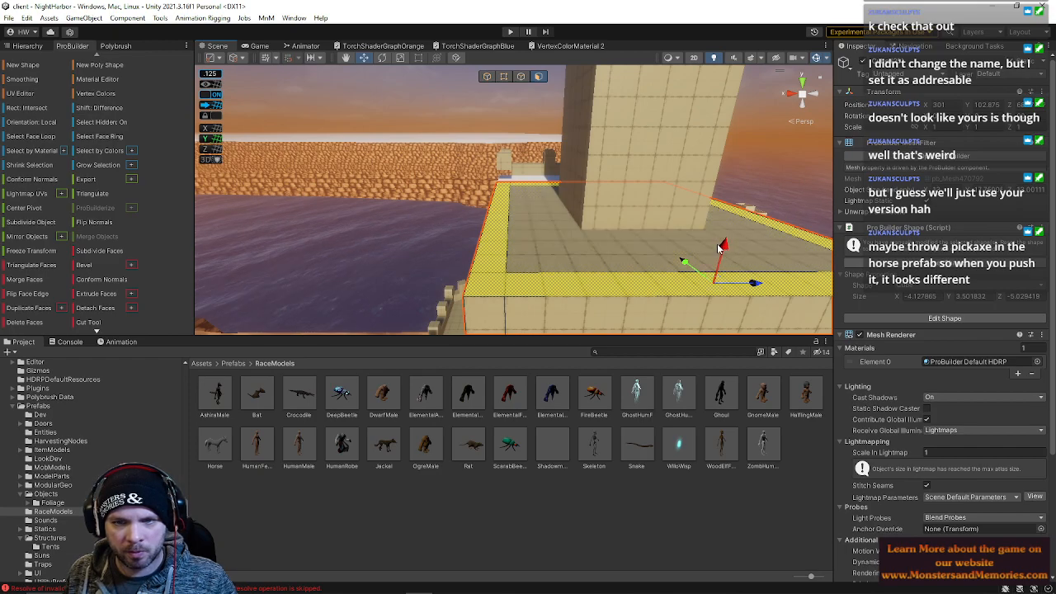
{"action": "left_click_drag", "start_coordinate": [723, 247], "coordinate": [731, 215], "text": "shift"}
{"action": "right_click_drag", "start_coordinate": [645, 234], "coordinate": [123, 227]}
{"action": "mouse_move", "coordinate": [368, 129]}
{"action": "left_mouse_down"}
{"action": "mouse_move", "coordinate": [371, 120]}
{"action": "mouse_move", "coordinate": [368, 130]}
{"action": "left_mouse_up"}
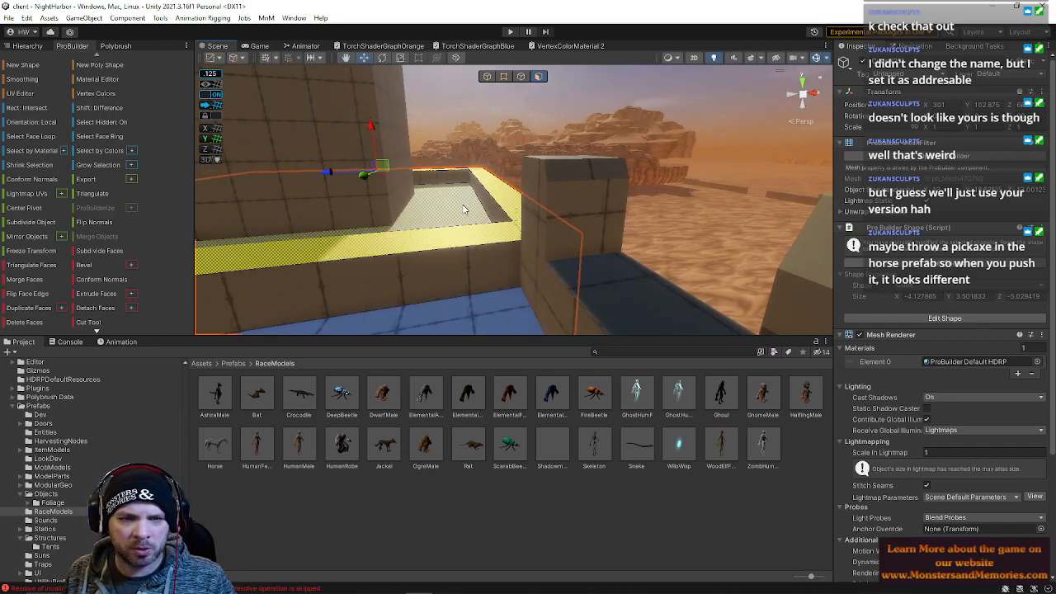
{"action": "right_click_drag", "start_coordinate": [462, 204], "coordinate": [438, 245]}
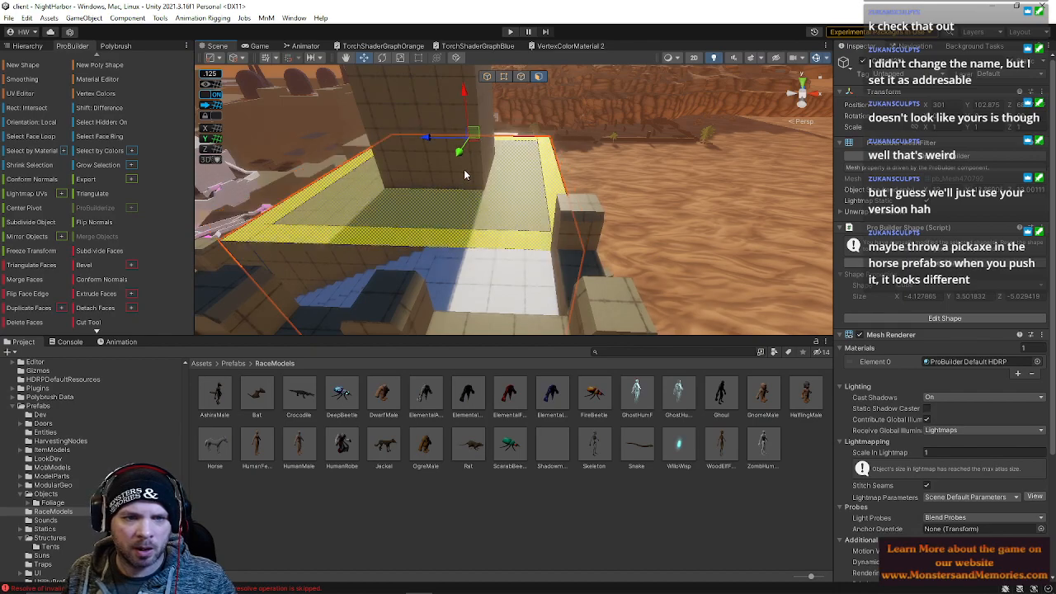
Select and grow the faces along the wall top bordering the floor, then raise them
{"action": "left_click", "coordinate": [522, 77]}
{"action": "right_click_drag", "start_coordinate": [487, 149], "coordinate": [473, 194]}
{"action": "left_click", "coordinate": [471, 200]}
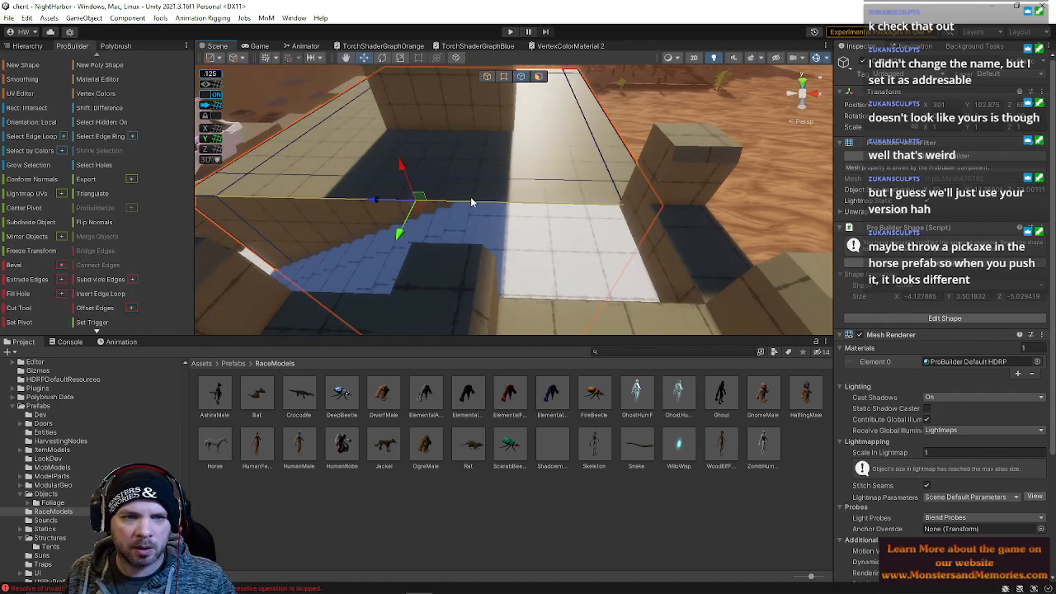
{"action": "right_click_drag", "start_coordinate": [544, 184], "coordinate": [483, 241]}
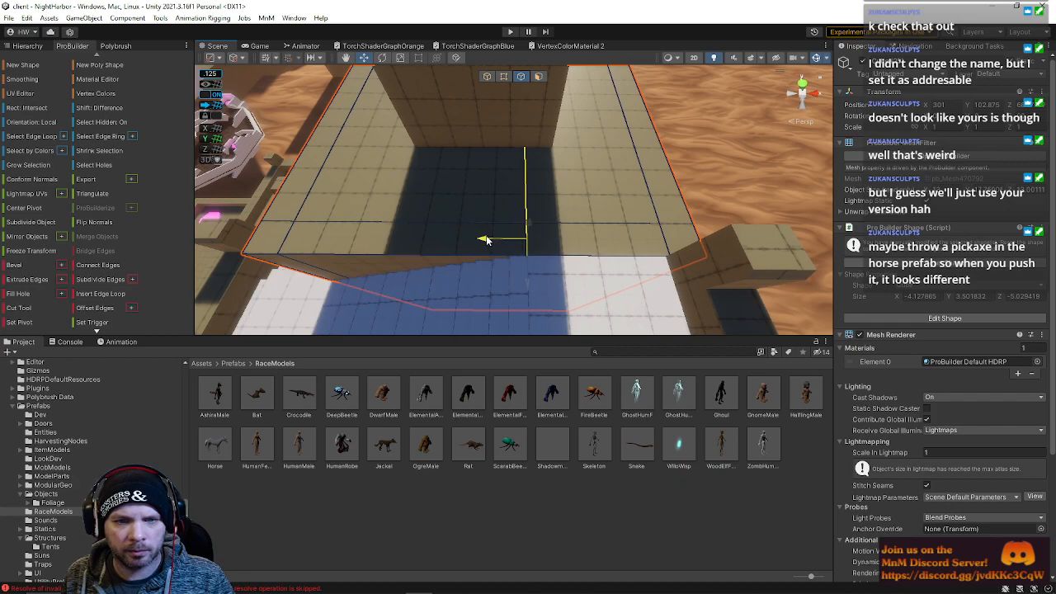
{"action": "left_click", "coordinate": [537, 77]}
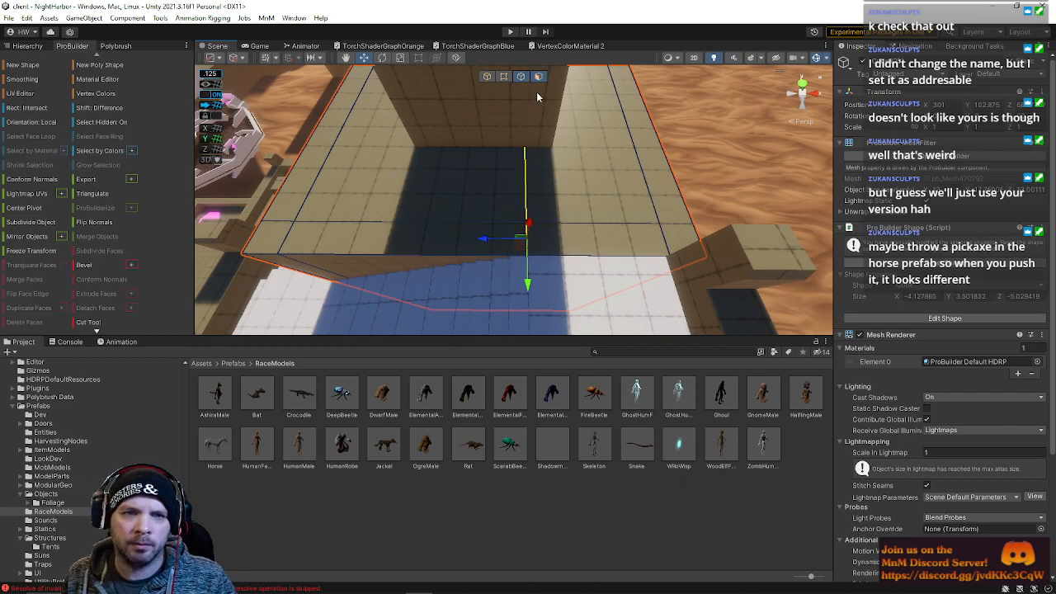
{"action": "left_click", "coordinate": [518, 191]}
{"action": "key", "text": "alt+g"}
{"action": "left_click", "coordinate": [569, 202], "text": "shift"}
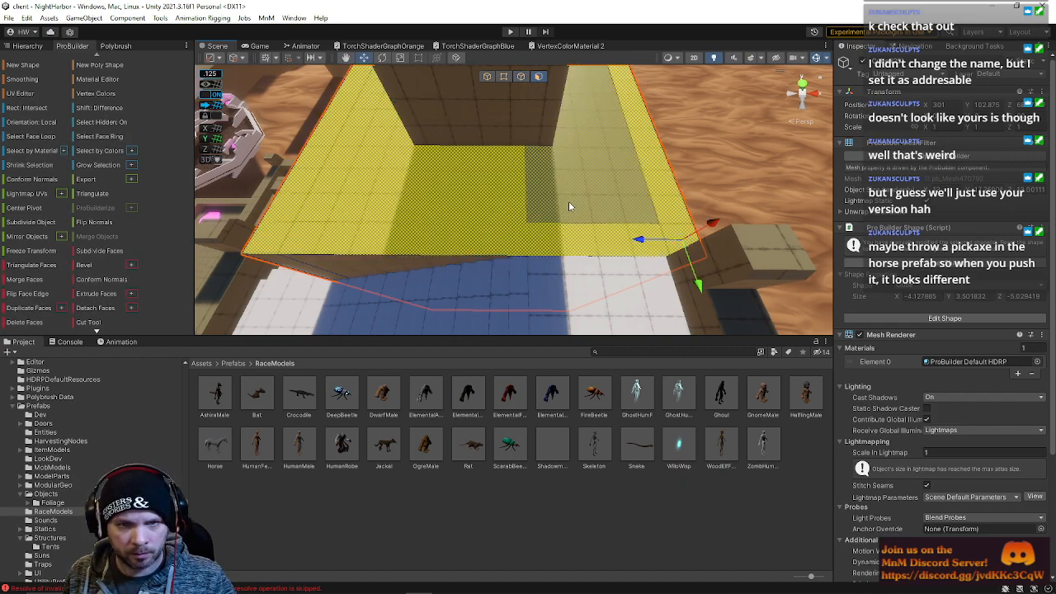
{"action": "left_click", "coordinate": [510, 198], "text": "shift"}
{"action": "left_click_drag", "start_coordinate": [510, 196], "coordinate": [620, 200], "text": "alt"}
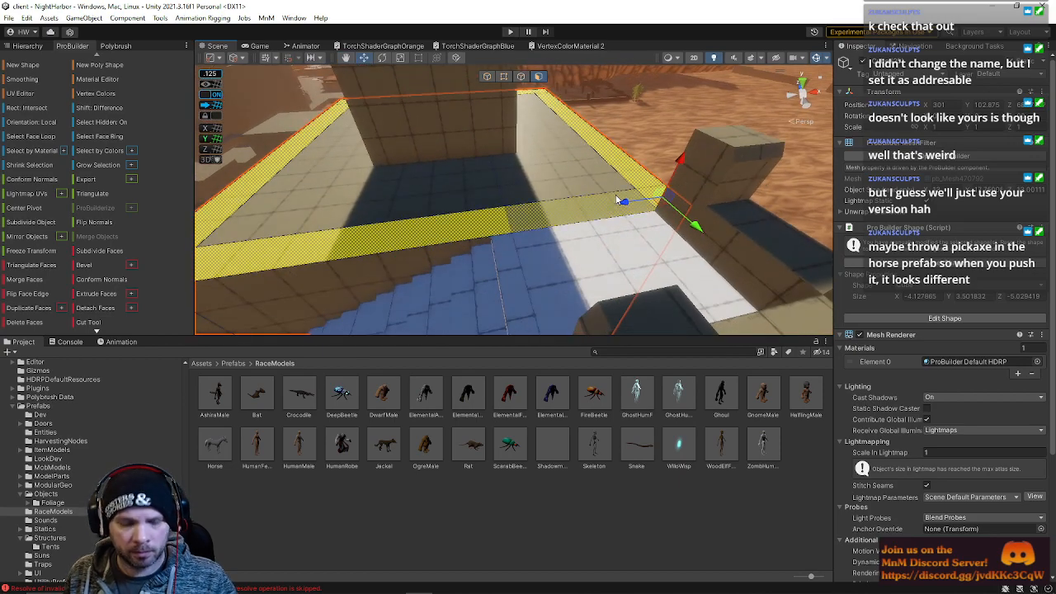
{"action": "left_click_drag", "start_coordinate": [687, 168], "coordinate": [699, 122], "text": "alt"}
Delete two unneeded wall faces facing the floor area
{"action": "key", "text": "w"}
{"action": "right_click_drag", "start_coordinate": [700, 124], "coordinate": [512, 143]}
{"action": "right_click_drag", "start_coordinate": [409, 163], "coordinate": [373, 165]}
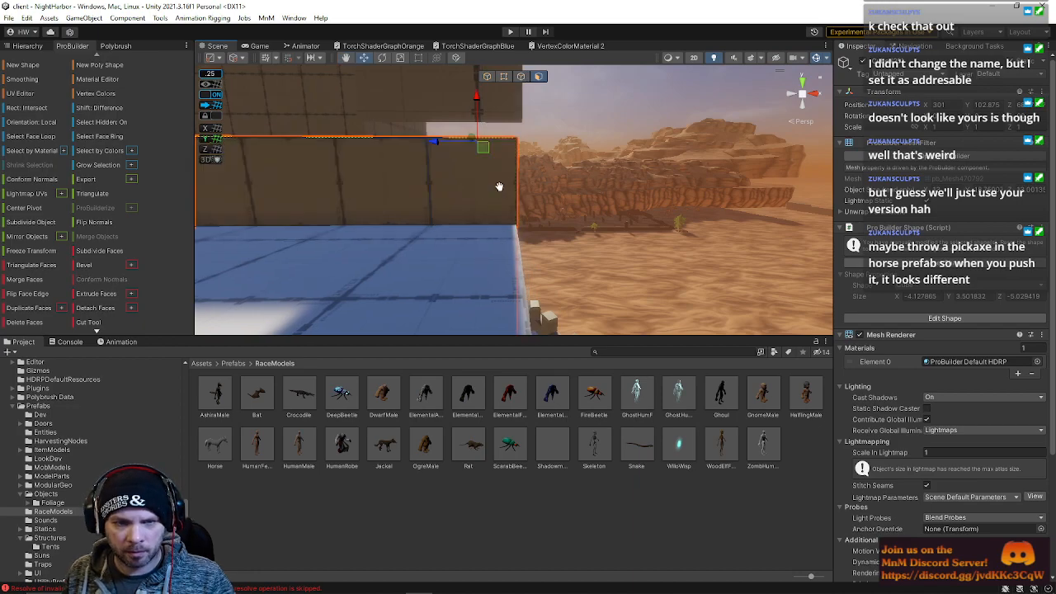
{"action": "left_click", "coordinate": [499, 191]}
{"action": "key", "text": "Delete"}
{"action": "right_click_drag", "start_coordinate": [512, 199], "coordinate": [582, 284]}
{"action": "left_click", "coordinate": [456, 214]}
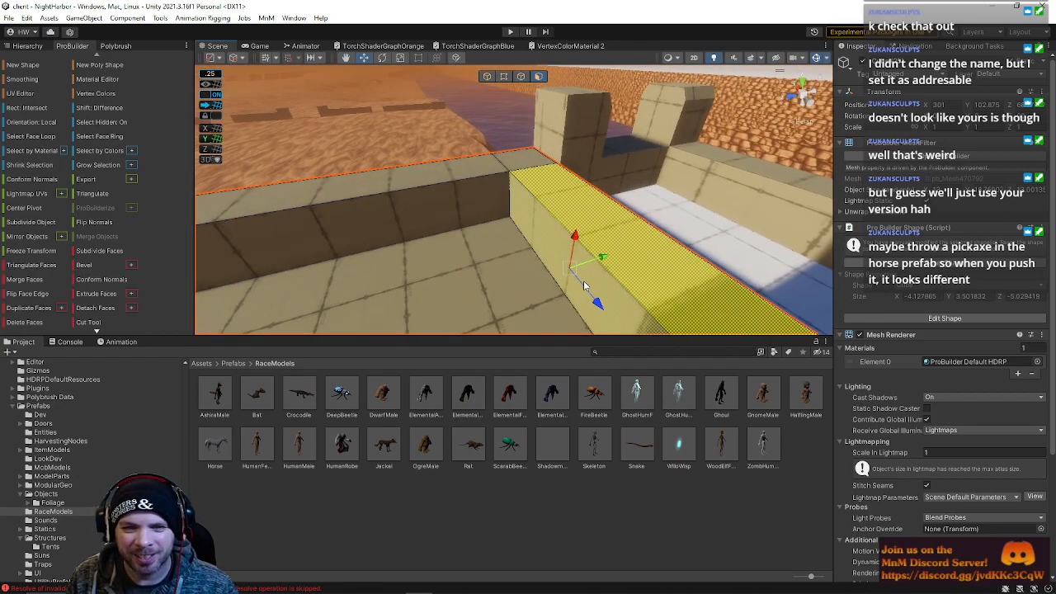
{"action": "key", "text": "Delete"}
Try to move the edges and faces at the base of the wall opening, then undo the move
{"action": "left_click", "coordinate": [520, 76]}
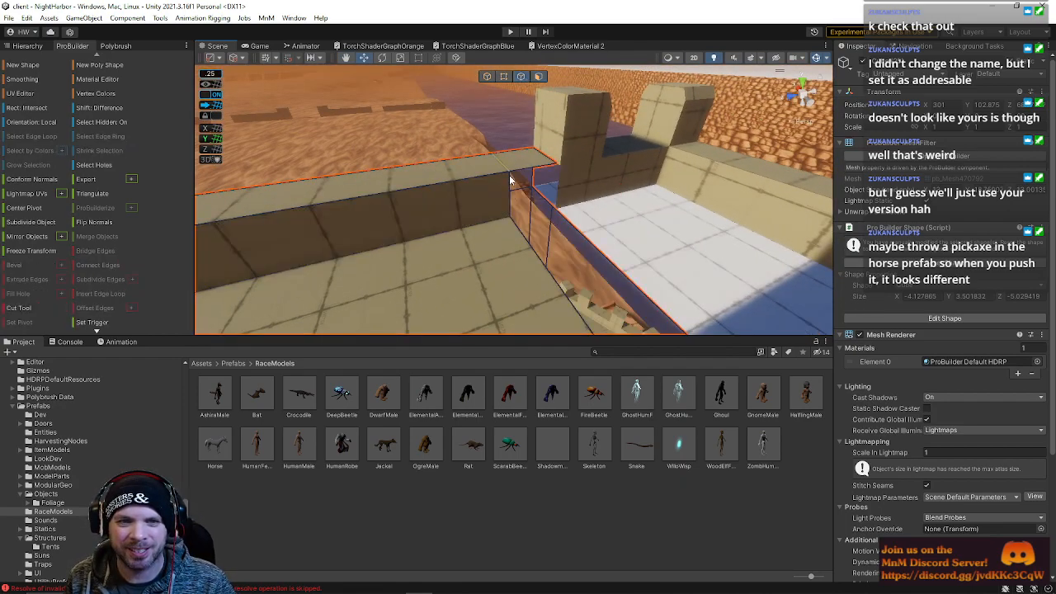
{"action": "left_click", "coordinate": [523, 257]}
{"action": "right_click_drag", "start_coordinate": [523, 258], "coordinate": [699, 227]}
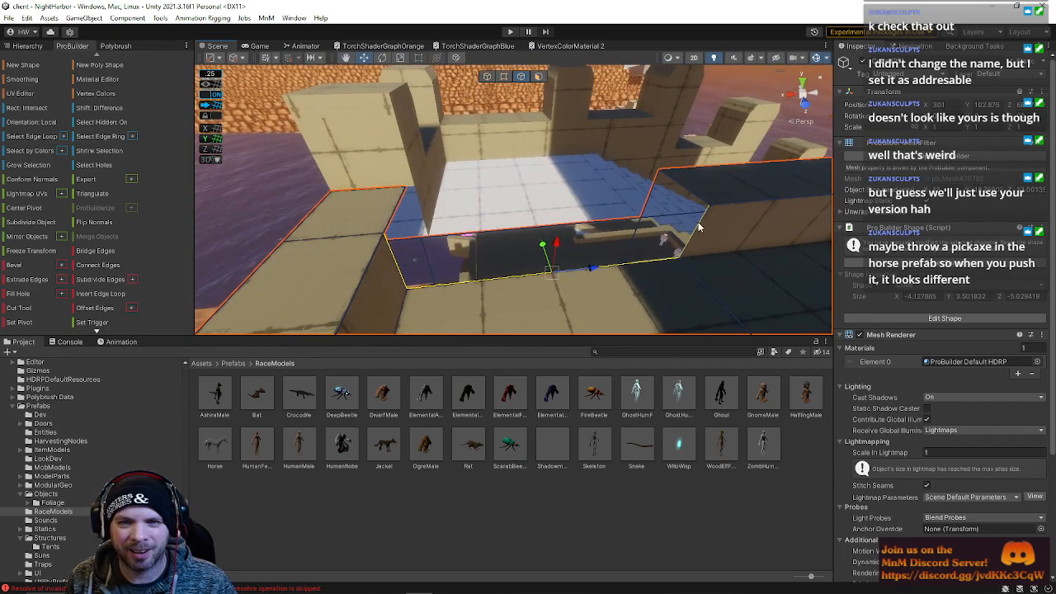
{"action": "left_click_drag", "start_coordinate": [669, 213], "coordinate": [626, 183], "text": "shift"}
{"action": "right_click_drag", "start_coordinate": [627, 183], "coordinate": [557, 208]}
{"action": "left_click", "coordinate": [538, 81]}
{"action": "left_click", "coordinate": [517, 195]}
{"action": "left_click_drag", "start_coordinate": [586, 180], "coordinate": [566, 183]}
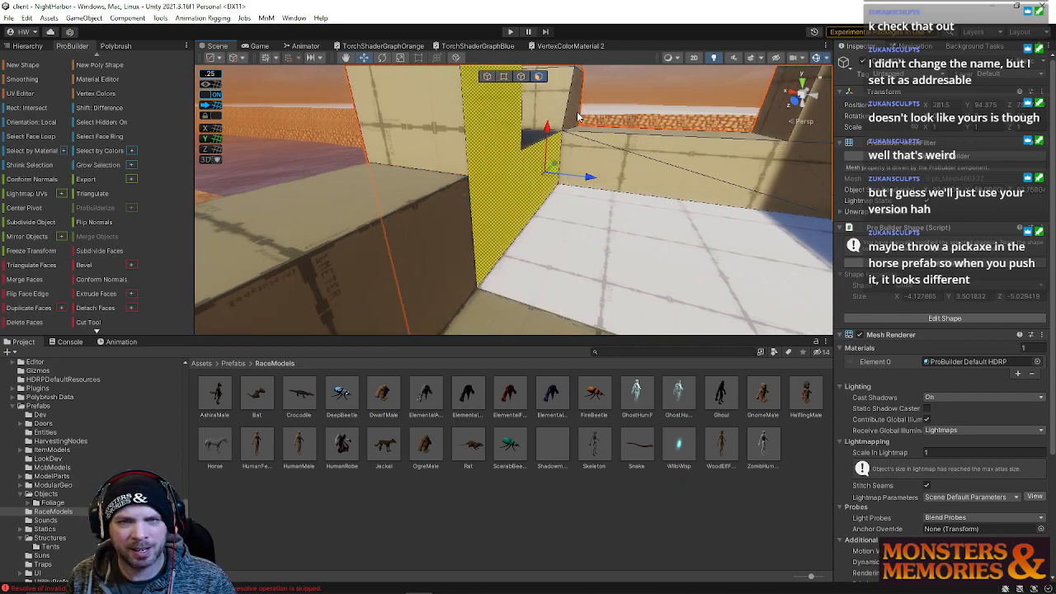
{"action": "key", "text": "ctrl+z"}
Lower the top face and edge of the wall block beside the opening to match the wall height
{"action": "left_click", "coordinate": [573, 118], "text": "shift"}
{"action": "right_click_drag", "start_coordinate": [574, 118], "coordinate": [572, 151]}
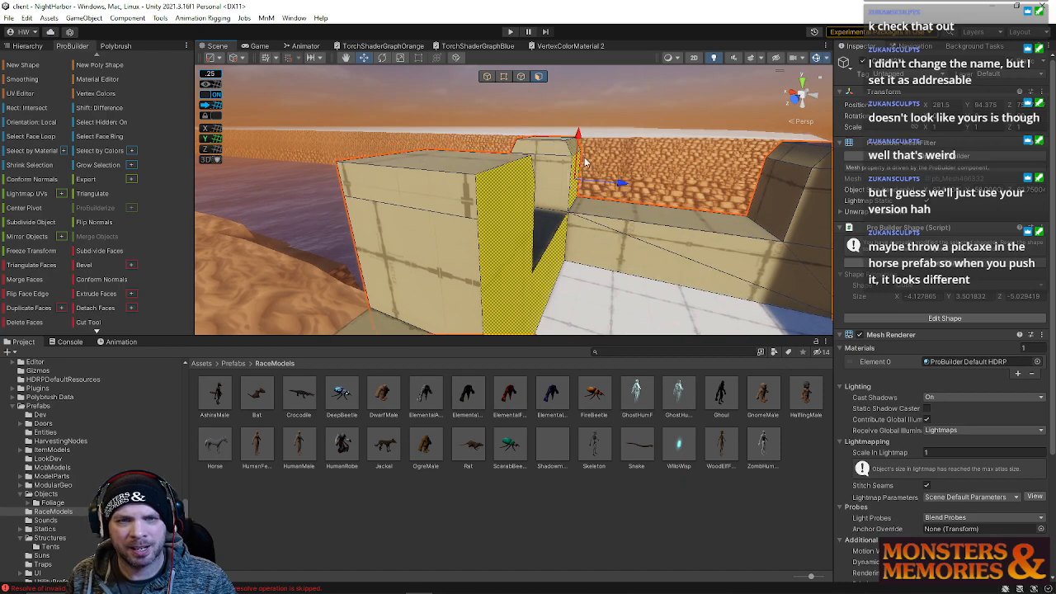
{"action": "left_click_drag", "start_coordinate": [615, 181], "coordinate": [607, 179]}
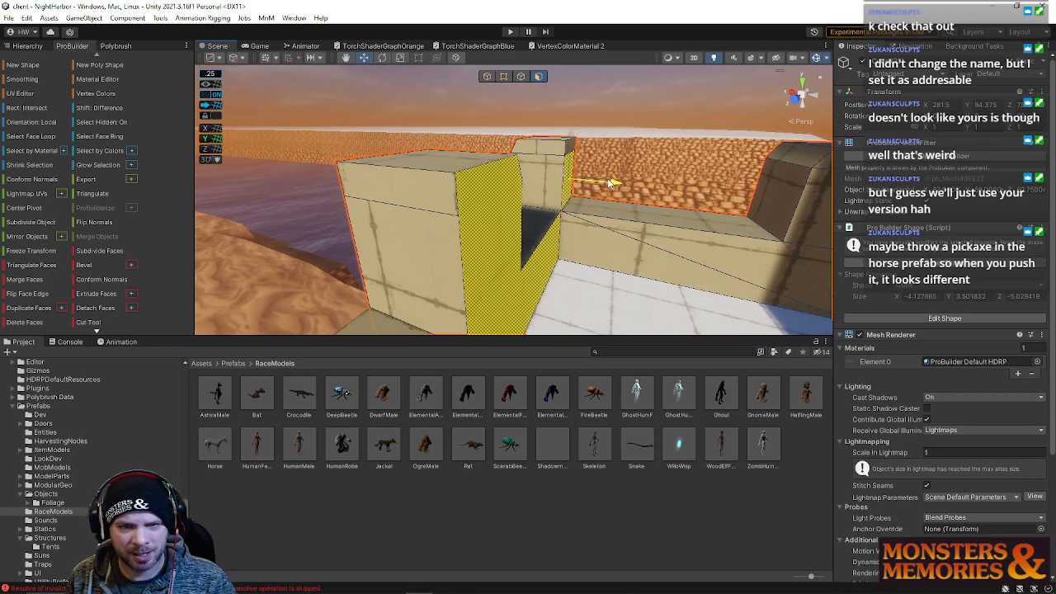
{"action": "left_click", "coordinate": [522, 77]}
{"action": "left_click", "coordinate": [573, 146]}
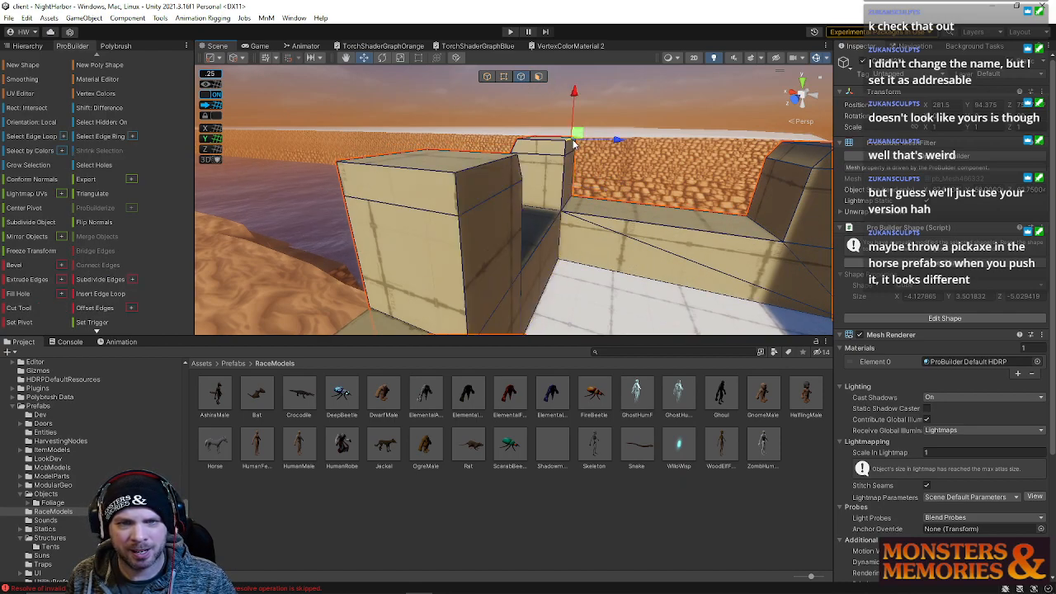
{"action": "left_click_drag", "start_coordinate": [618, 141], "coordinate": [613, 137]}
{"action": "right_click_drag", "start_coordinate": [566, 231], "coordinate": [550, 204]}
Select the landing floor faces of the stairs object and delete them
{"action": "left_click", "coordinate": [538, 76]}
{"action": "left_click", "coordinate": [576, 200]}
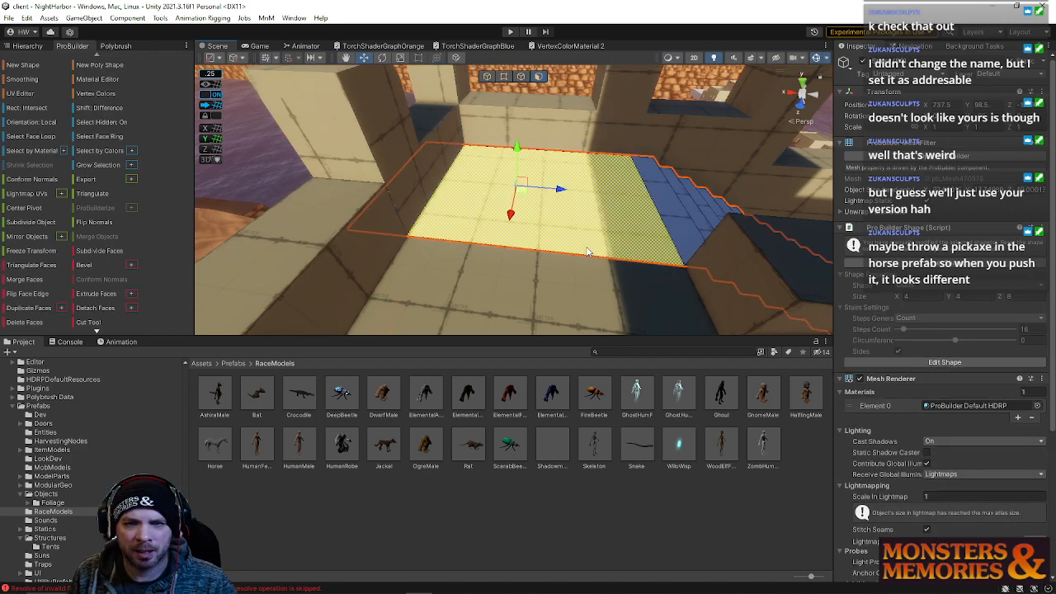
{"action": "left_click", "coordinate": [678, 215]}
{"action": "key", "text": "BackSpace"}
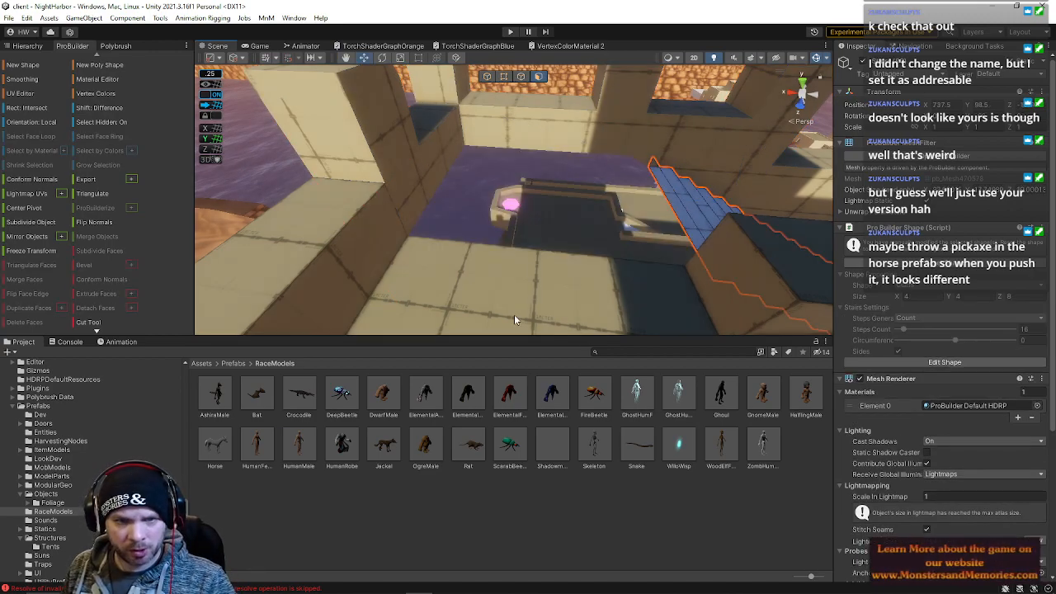
Inspect the floor edges and the stairs around the wall opening
{"action": "left_click", "coordinate": [512, 314]}
{"action": "left_click", "coordinate": [521, 76]}
{"action": "left_click", "coordinate": [483, 293]}
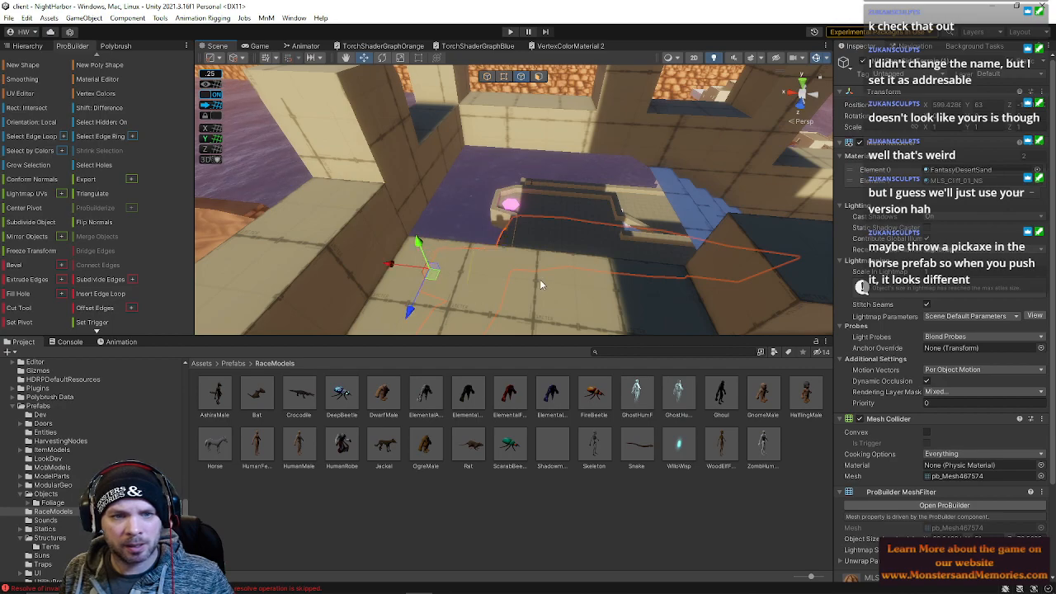
{"action": "right_click_drag", "start_coordinate": [536, 286], "coordinate": [504, 204]}
{"action": "left_click", "coordinate": [467, 245]}
{"action": "right_click_drag", "start_coordinate": [603, 247], "coordinate": [343, 284]}
{"action": "left_click_drag", "start_coordinate": [348, 204], "coordinate": [624, 214]}
{"action": "right_click_drag", "start_coordinate": [505, 232], "coordinate": [474, 233]}
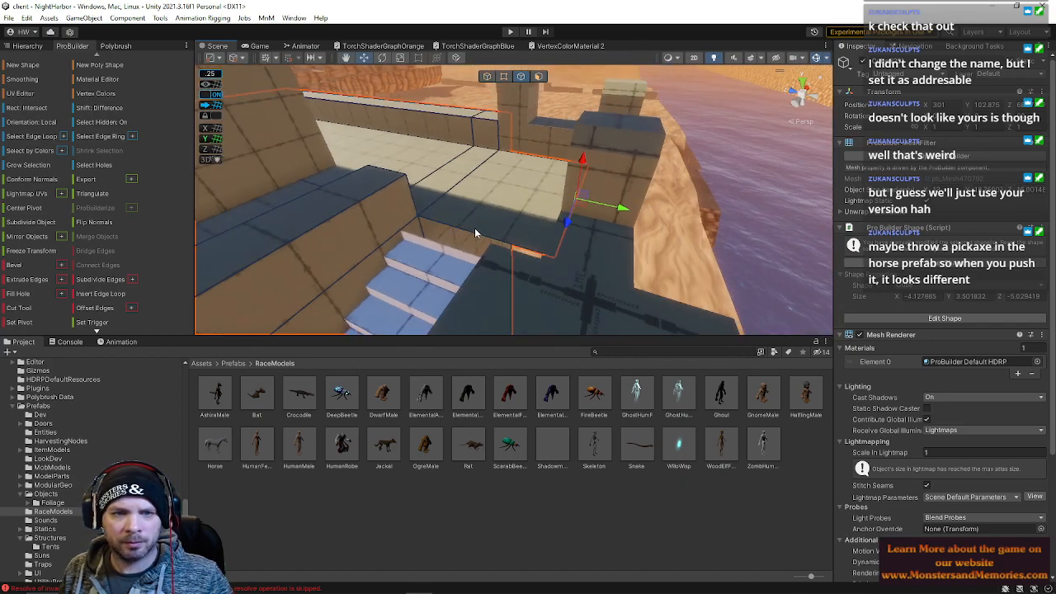
{"action": "left_click_drag", "start_coordinate": [457, 264], "coordinate": [441, 280]}
{"action": "right_click_drag", "start_coordinate": [437, 283], "coordinate": [566, 221]}
Examine the faces of the tall wall column beside the stairs
{"action": "left_click", "coordinate": [540, 78]}
{"action": "right_click_drag", "start_coordinate": [573, 124], "coordinate": [552, 121]}
{"action": "key", "text": "s"}
{"action": "left_click_drag", "start_coordinate": [540, 199], "coordinate": [556, 209]}
{"action": "right_click_drag", "start_coordinate": [571, 214], "coordinate": [299, 206]}
{"action": "key", "text": "w"}
{"action": "key", "text": "s"}
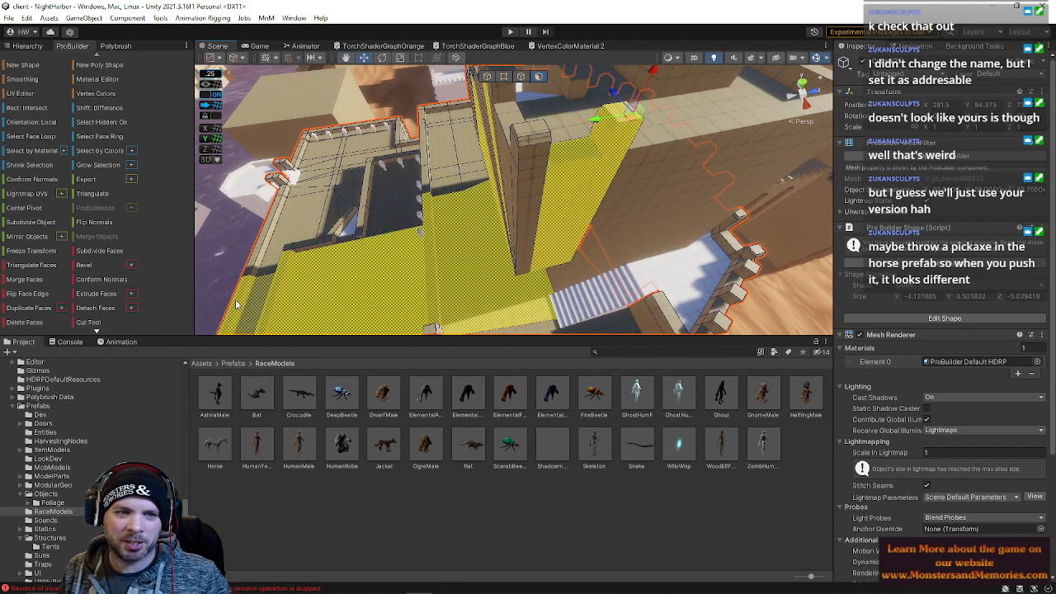
{"action": "right_click_drag", "start_coordinate": [592, 170], "coordinate": [596, 182]}
{"action": "left_click", "coordinate": [597, 186]}
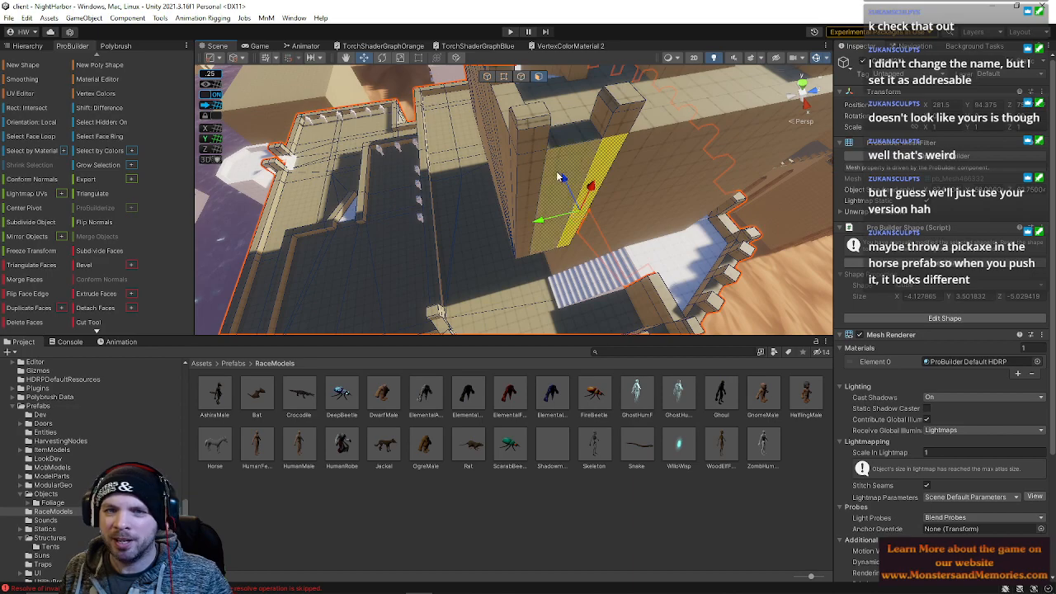
{"action": "left_click", "coordinate": [612, 103], "text": "shift"}
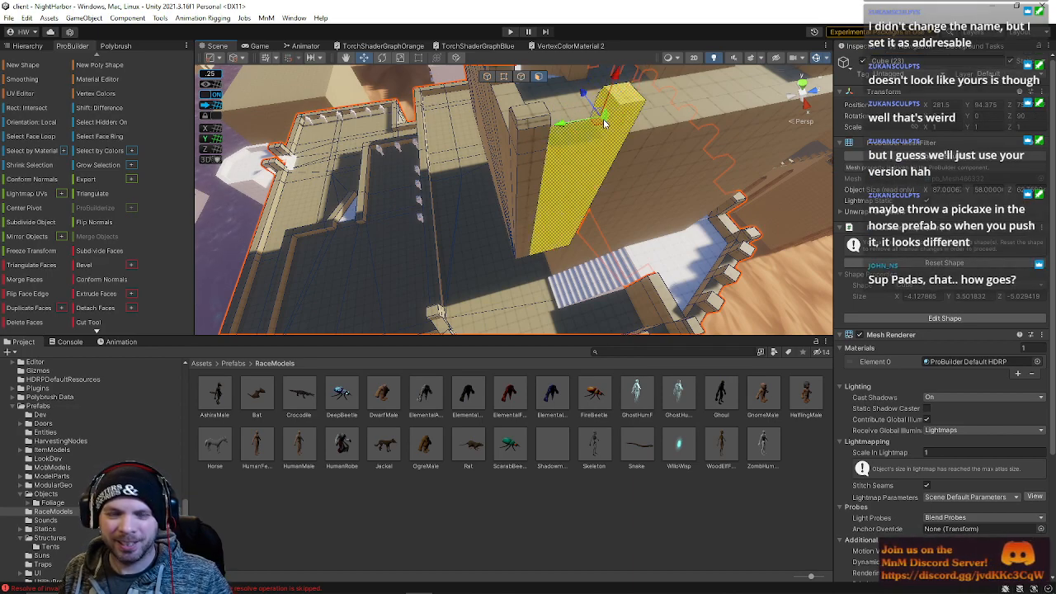
Select the faces of the short wall block by the water and delete them
{"action": "left_click", "coordinate": [536, 188], "text": "shift"}
{"action": "key", "text": "w"}
{"action": "right_click_drag", "start_coordinate": [575, 170], "coordinate": [686, 207]}
{"action": "left_click", "coordinate": [596, 210], "text": "shift"}
{"action": "left_click", "coordinate": [569, 183], "text": "shift"}
{"action": "left_click", "coordinate": [573, 140], "text": "shift"}
{"action": "left_click", "coordinate": [587, 76], "text": "shift"}
{"action": "key", "text": "a"}
{"action": "right_click_drag", "start_coordinate": [553, 167], "coordinate": [612, 93]}
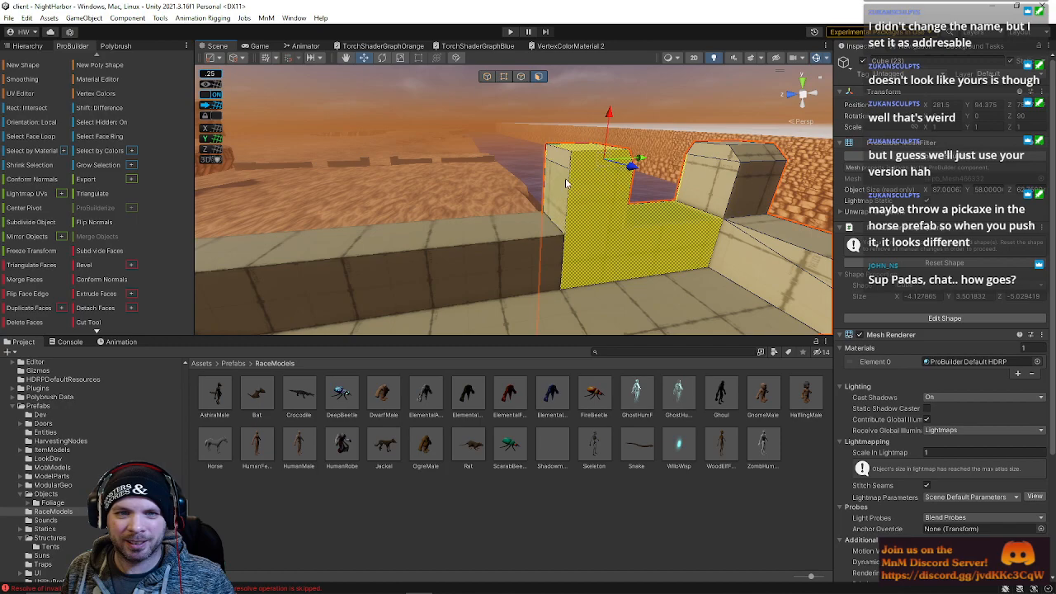
{"action": "left_click", "coordinate": [561, 182], "text": "shift"}
{"action": "left_click", "coordinate": [590, 210], "text": "shift"}
{"action": "key", "text": "BackSpace"}
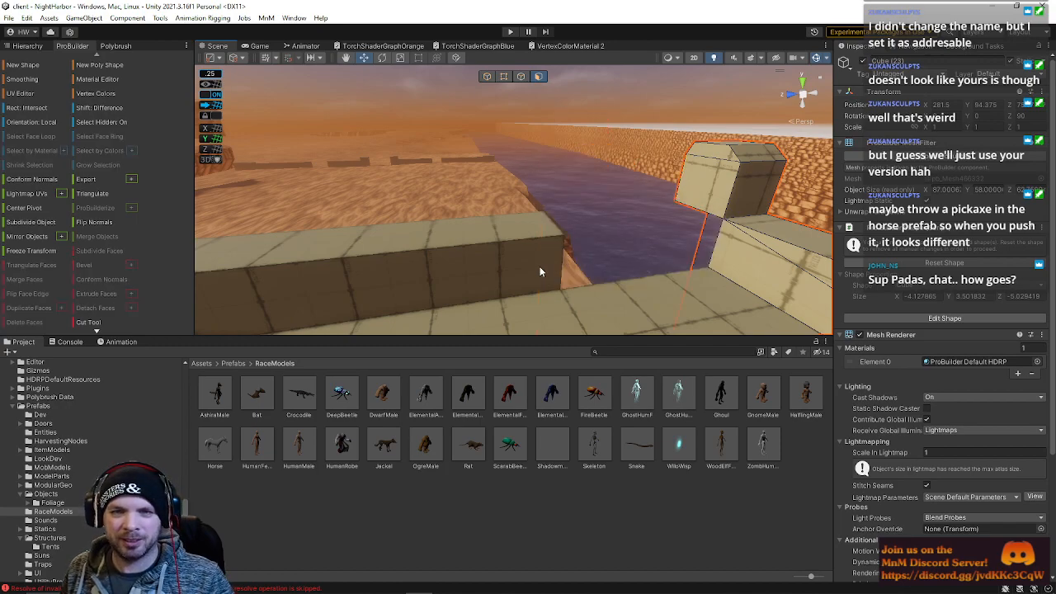
Delete the large inner face of the tall wall section near the stairs
{"action": "left_click", "coordinate": [538, 268]}
{"action": "key", "text": "d"}
{"action": "right_click_drag", "start_coordinate": [528, 100], "coordinate": [485, 234]}
{"action": "left_click", "coordinate": [523, 78]}
{"action": "key", "text": "d"}
{"action": "left_click_drag", "start_coordinate": [542, 195], "coordinate": [23, 234], "text": "alt"}
{"action": "left_click", "coordinate": [539, 76]}
{"action": "left_click_drag", "start_coordinate": [558, 220], "coordinate": [608, 262], "text": "alt"}
{"action": "left_click", "coordinate": [561, 162]}
{"action": "left_click", "coordinate": [608, 262], "text": "shift"}
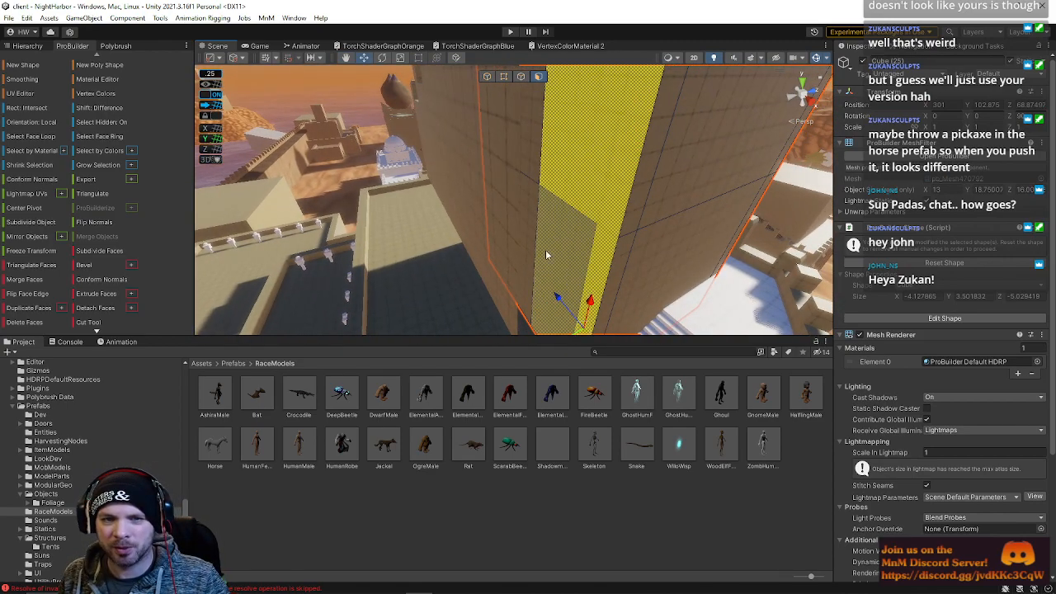
{"action": "key", "text": "Delete"}
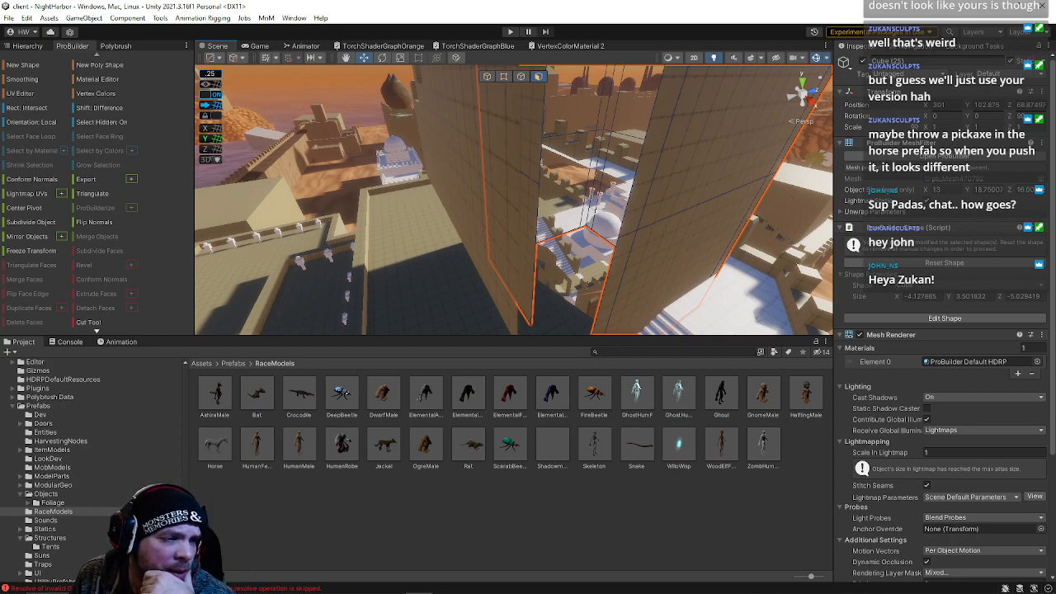
Move the top edges of the tall wall section to reshape its upper outline
{"action": "right_click_drag", "start_coordinate": [566, 230], "coordinate": [561, 172]}
{"action": "left_click", "coordinate": [520, 76]}
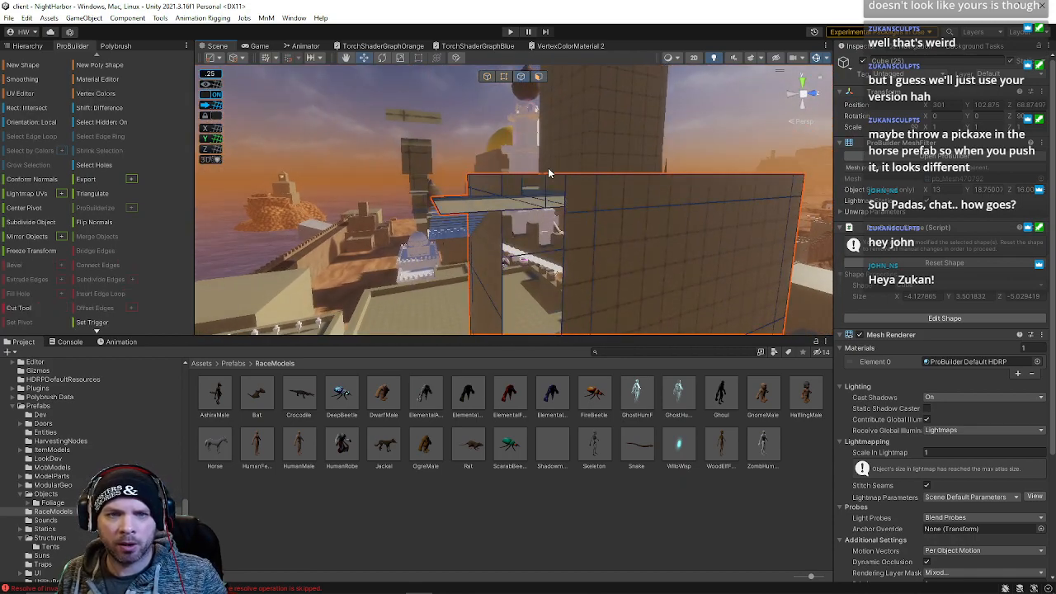
{"action": "left_click", "coordinate": [548, 198]}
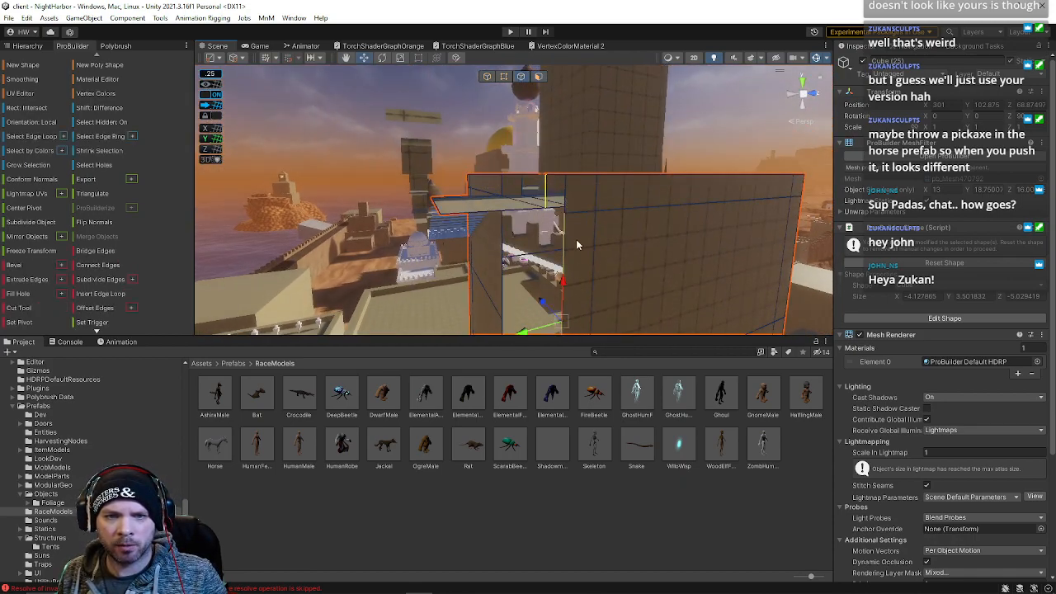
{"action": "left_click", "coordinate": [568, 203], "text": "shift"}
{"action": "right_click_drag", "start_coordinate": [568, 202], "coordinate": [590, 212]}
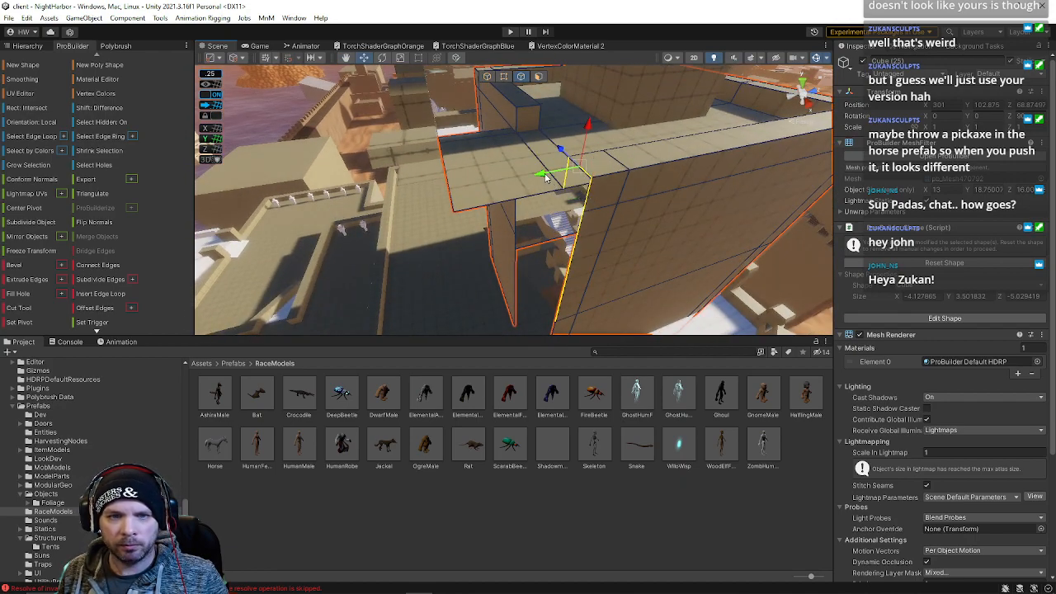
{"action": "right_click_drag", "start_coordinate": [408, 190], "coordinate": [454, 245]}
{"action": "left_click_drag", "start_coordinate": [445, 251], "coordinate": [410, 250]}
{"action": "left_click", "coordinate": [434, 100]}
{"action": "right_click_drag", "start_coordinate": [453, 144], "coordinate": [454, 126]}
{"action": "left_click_drag", "start_coordinate": [459, 138], "coordinate": [451, 85], "text": "shift"}
{"action": "right_click_drag", "start_coordinate": [447, 63], "coordinate": [501, 78]}
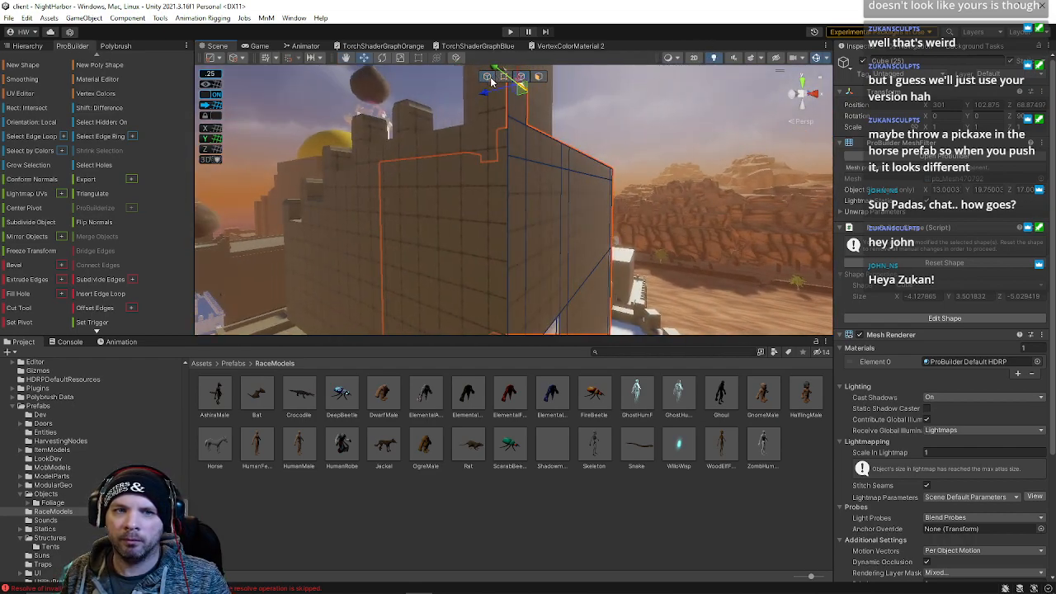
{"action": "left_click", "coordinate": [488, 77]}
{"action": "right_click_drag", "start_coordinate": [613, 129], "coordinate": [528, 147]}
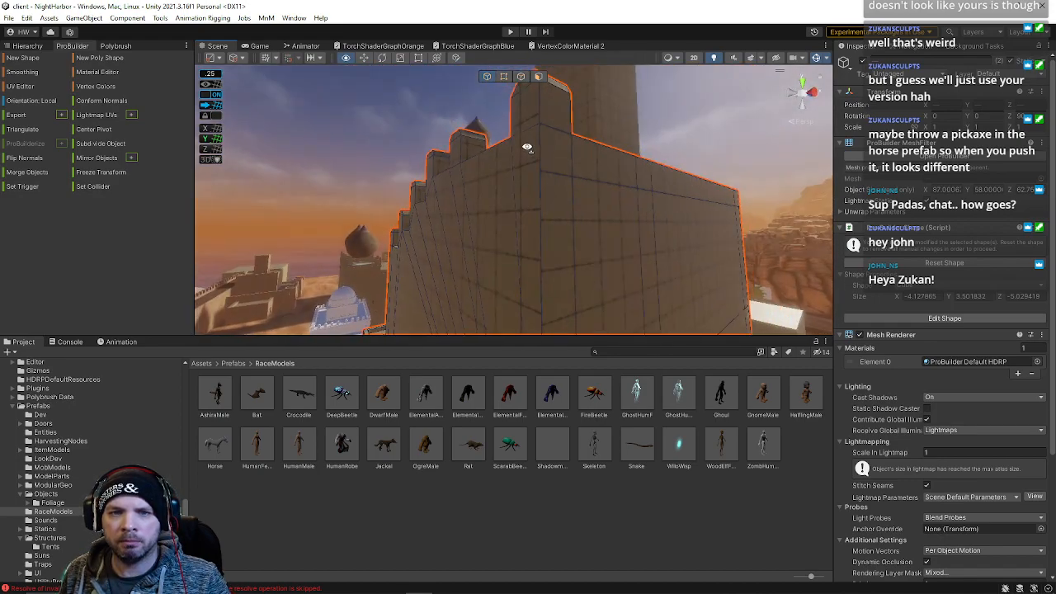
Move a top corner vertex of the tall wall section
{"action": "left_click", "coordinate": [504, 77]}
{"action": "left_click", "coordinate": [543, 163]}
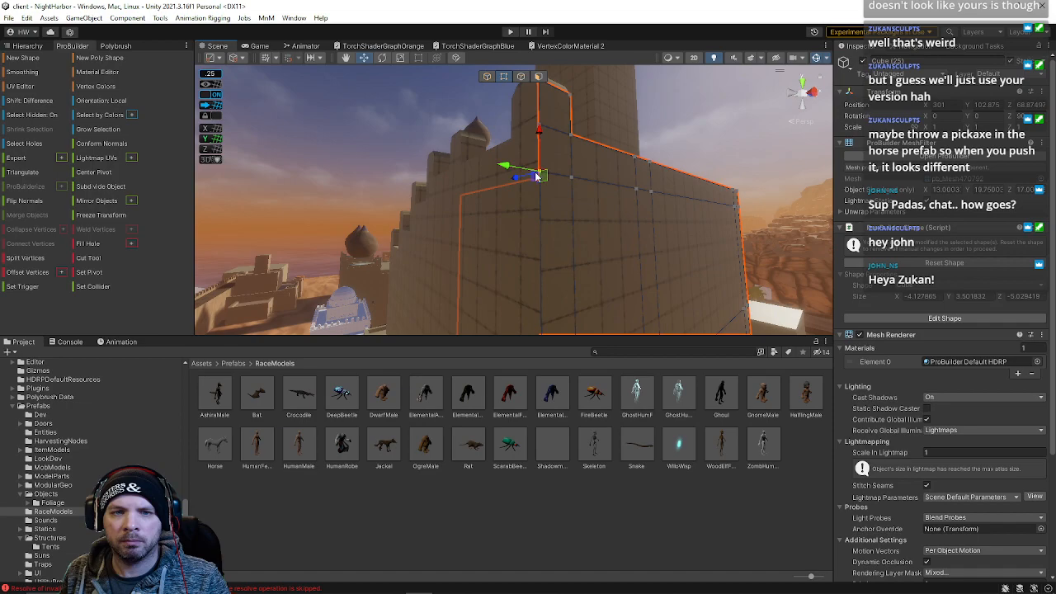
{"action": "right_click_drag", "start_coordinate": [553, 130], "coordinate": [435, 101]}
{"action": "right_click_drag", "start_coordinate": [562, 133], "coordinate": [882, 302]}
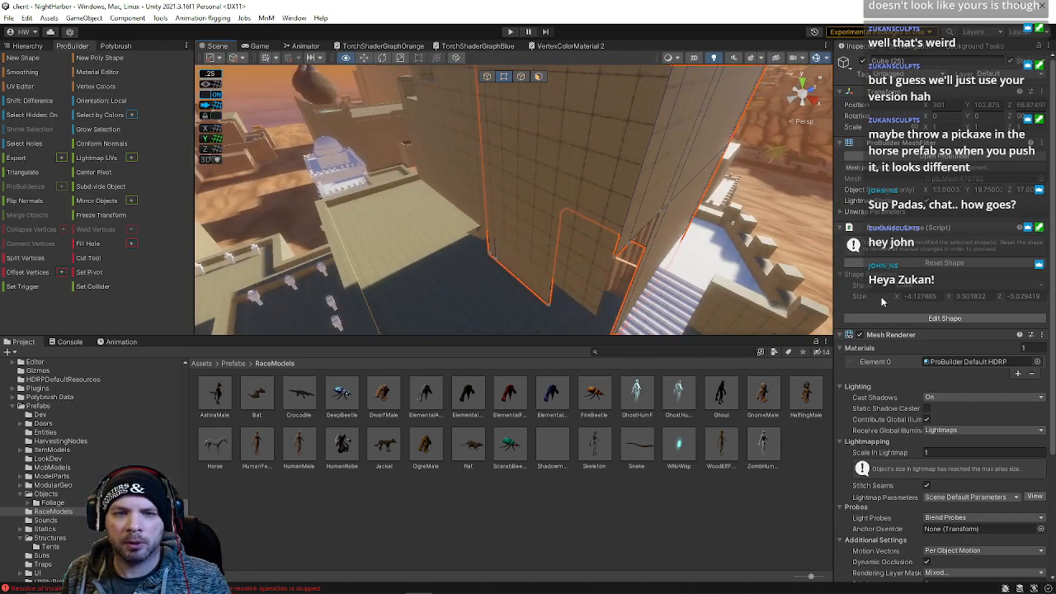
{"action": "right_click_drag", "start_coordinate": [627, 289], "coordinate": [574, 175]}
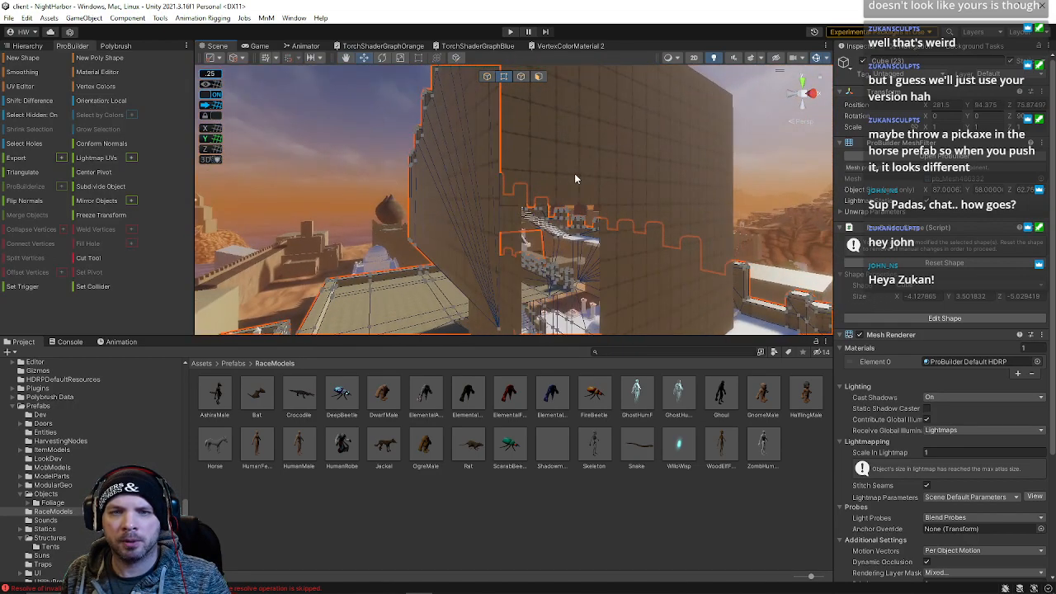
{"action": "key", "text": "h"}
Select two horizontal edges across the tall wall and move them down
{"action": "left_click", "coordinate": [517, 205]}
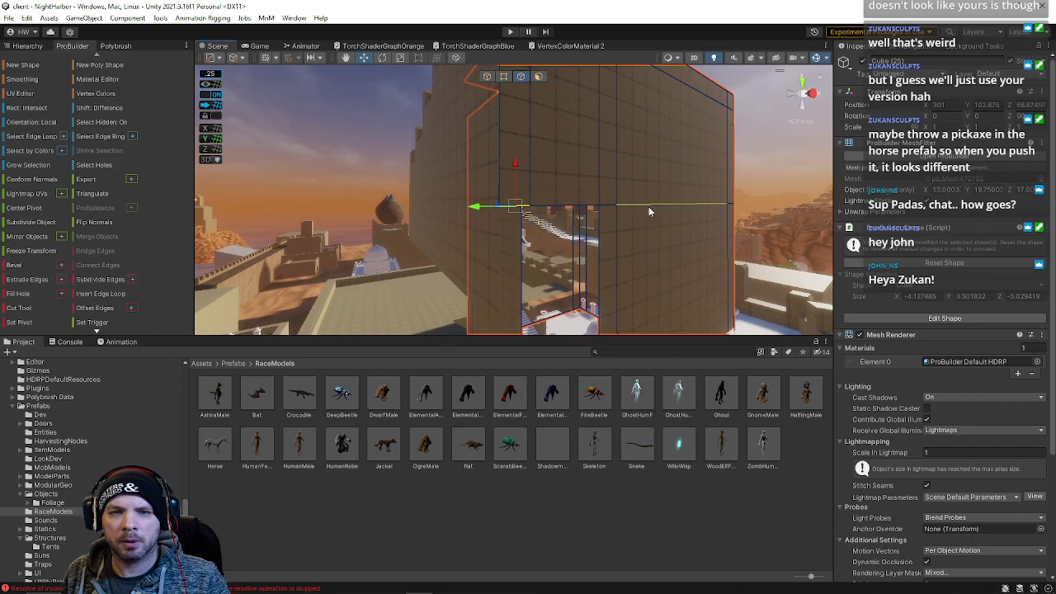
{"action": "left_click", "coordinate": [728, 203]}
{"action": "right_click_drag", "start_coordinate": [683, 179], "coordinate": [708, 165]}
{"action": "left_click_drag", "start_coordinate": [703, 135], "coordinate": [704, 189]}
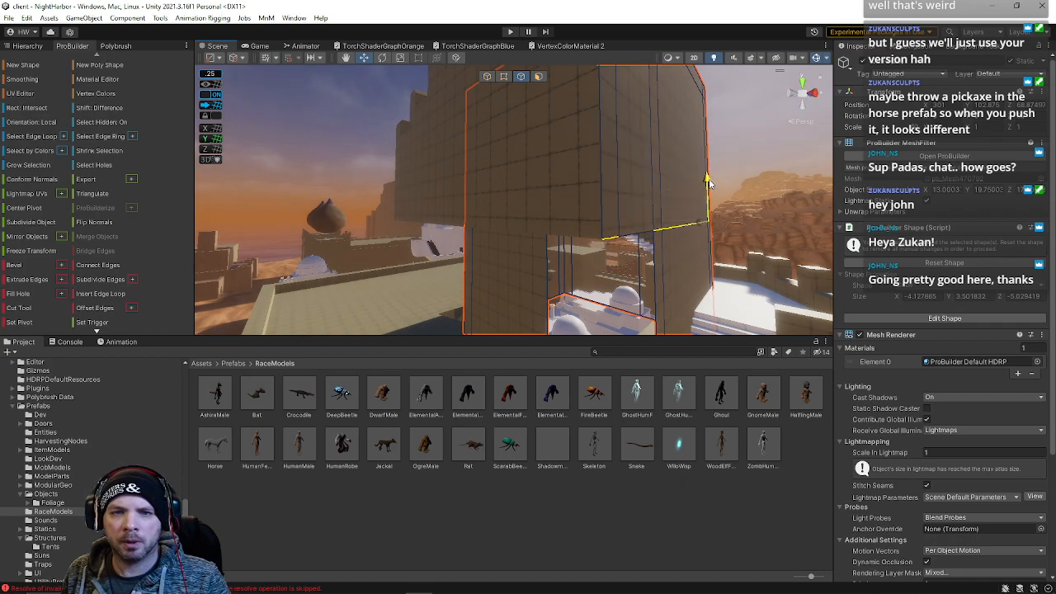
Select an edge loop on the inner side of the wall and move it
{"action": "right_click_drag", "start_coordinate": [707, 180], "coordinate": [458, 195]}
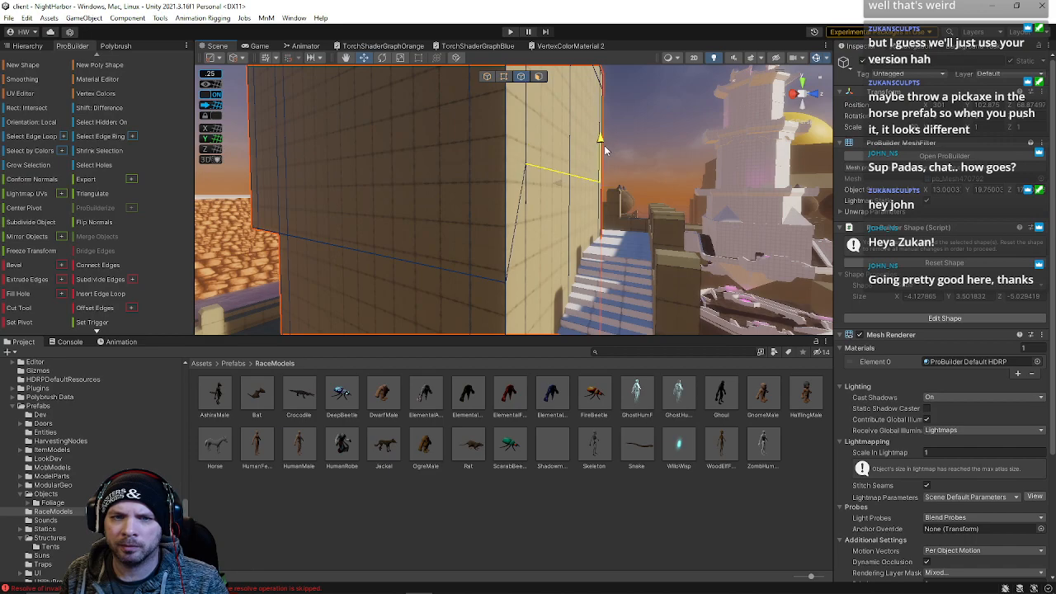
{"action": "right_click_drag", "start_coordinate": [614, 200], "coordinate": [294, 197]}
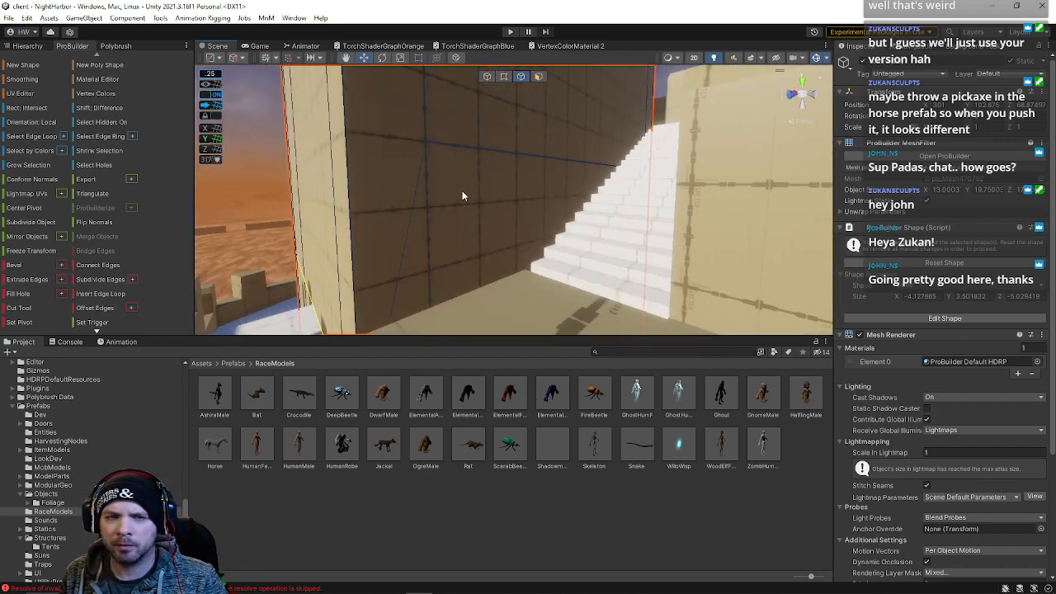
{"action": "right_click_drag", "start_coordinate": [581, 156], "coordinate": [534, 138]}
{"action": "right_click_drag", "start_coordinate": [460, 126], "coordinate": [302, 157]}
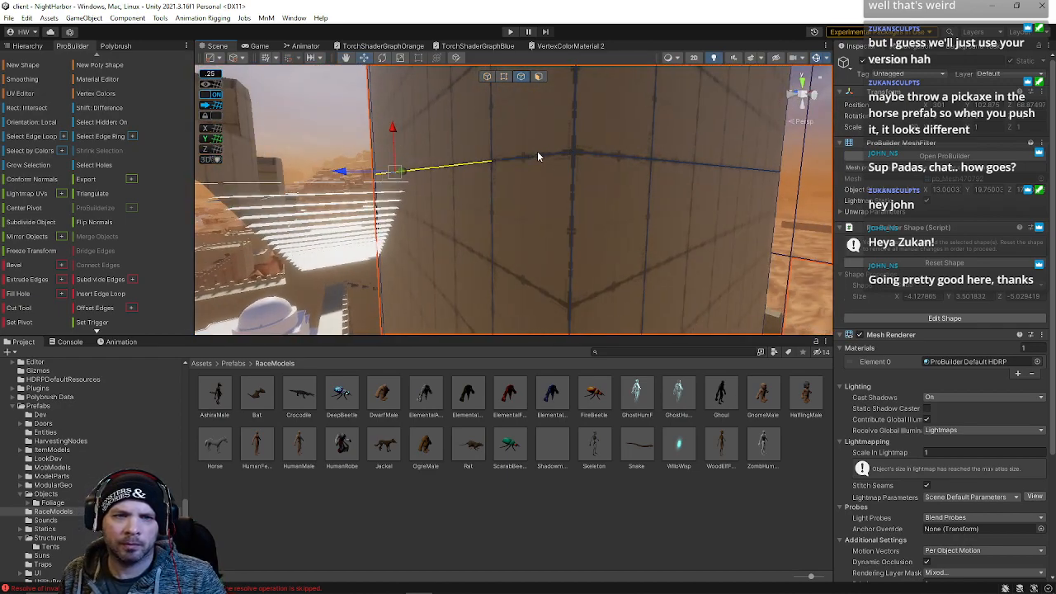
{"action": "double_click", "coordinate": [609, 161]}
{"action": "left_click_drag", "start_coordinate": [627, 173], "coordinate": [693, 149], "text": "alt"}
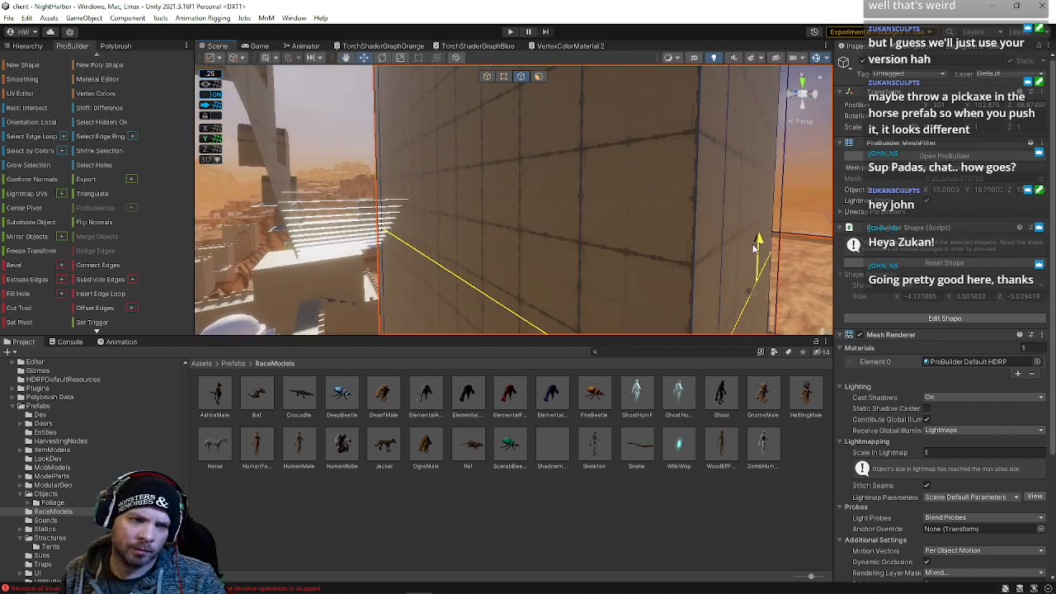
{"action": "right_click_drag", "start_coordinate": [503, 221], "coordinate": [514, 246]}
Move the selected inner wall faces and save the scene
{"action": "left_click", "coordinate": [539, 75]}
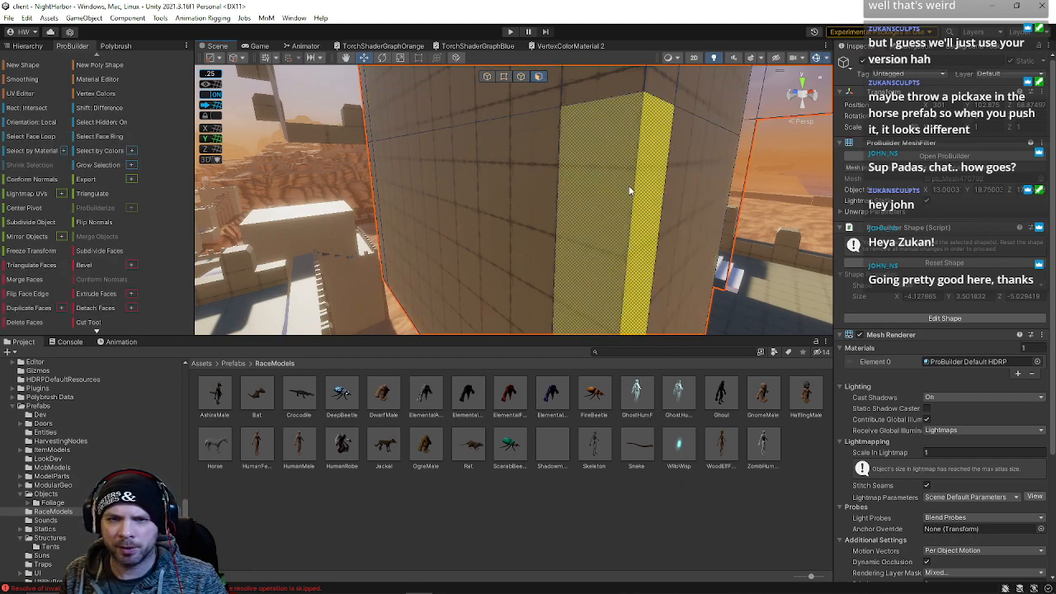
{"action": "left_click", "coordinate": [388, 215]}
{"action": "left_click", "coordinate": [378, 208], "text": "shift"}
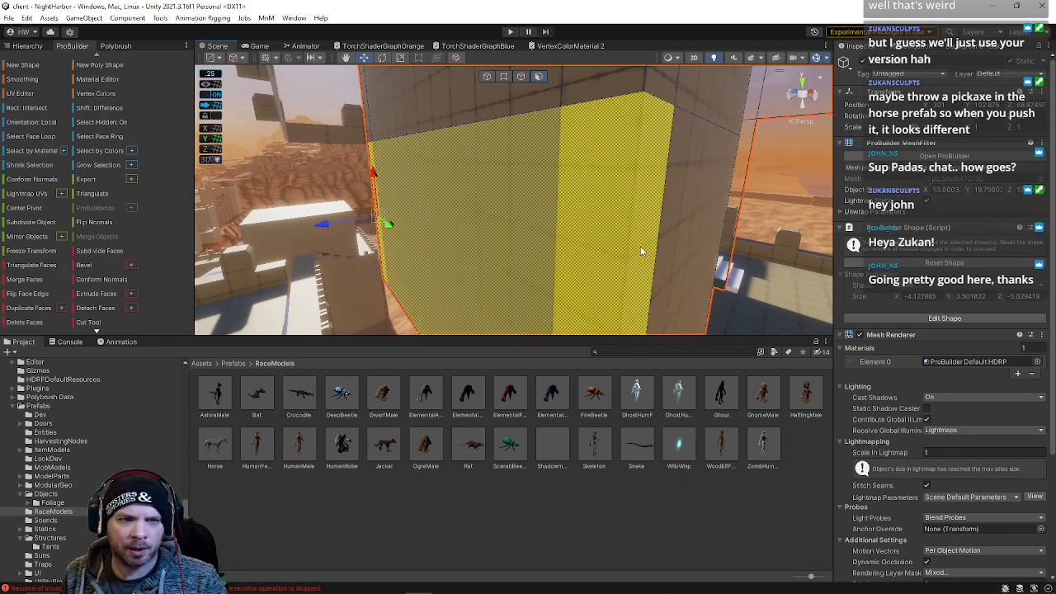
{"action": "right_click_drag", "start_coordinate": [674, 256], "coordinate": [489, 188]}
{"action": "left_click", "coordinate": [489, 188]}
{"action": "left_click", "coordinate": [486, 76]}
{"action": "left_click", "coordinate": [574, 201], "text": "shift"}
{"action": "right_click_drag", "start_coordinate": [574, 201], "coordinate": [469, 163]}
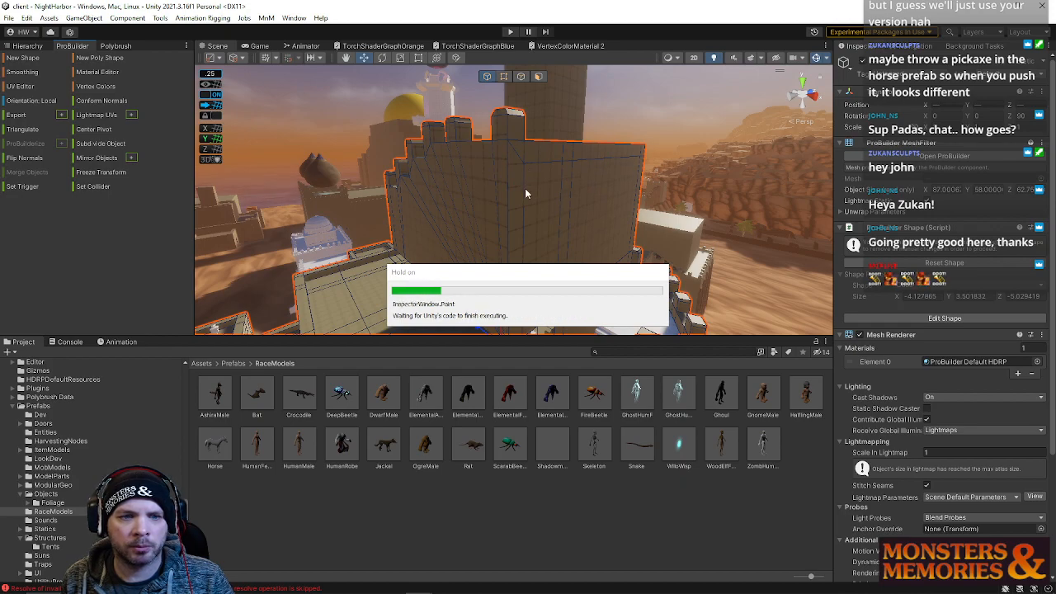
{"action": "right_click_drag", "start_coordinate": [525, 188], "coordinate": [495, 256]}
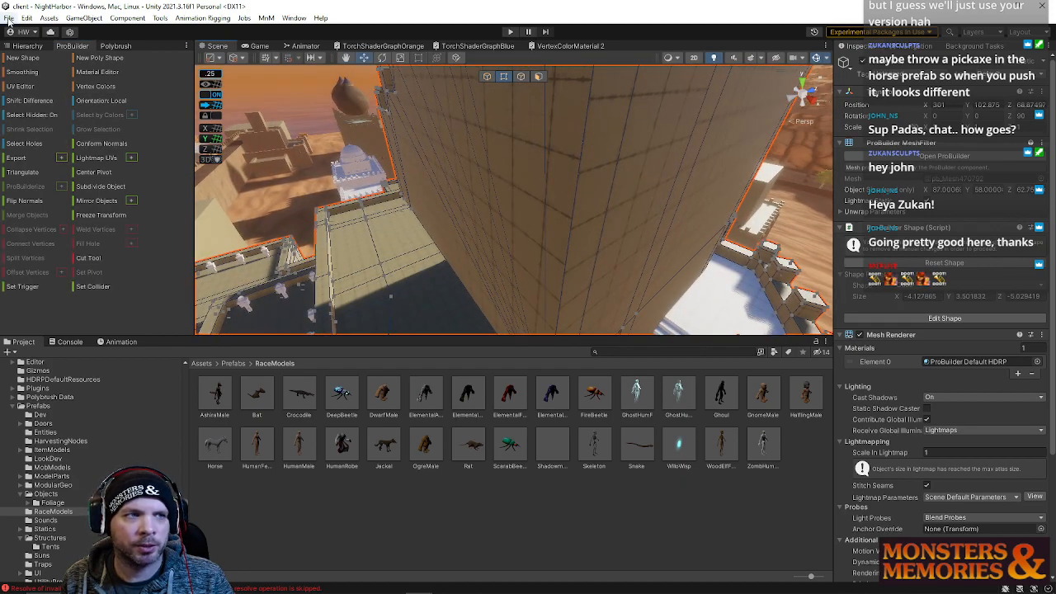
{"action": "left_click", "coordinate": [8, 18]}
{"action": "left_click", "coordinate": [514, 228]}
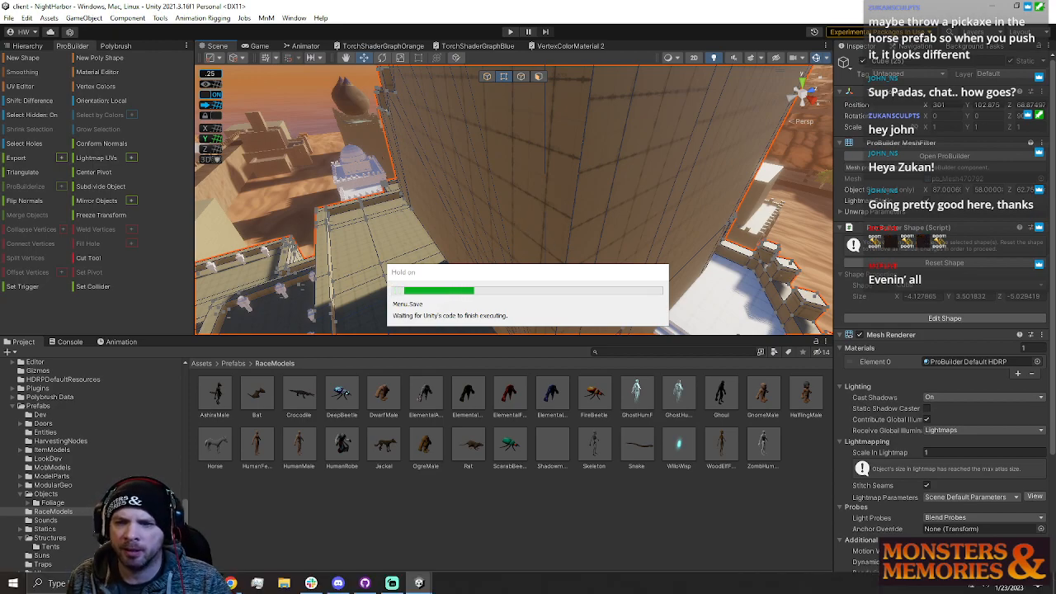
Inspect the wall blocks along the water and the top of the stairs
{"action": "right_click_drag", "start_coordinate": [528, 208], "coordinate": [414, 206]}
{"action": "left_click", "coordinate": [494, 303]}
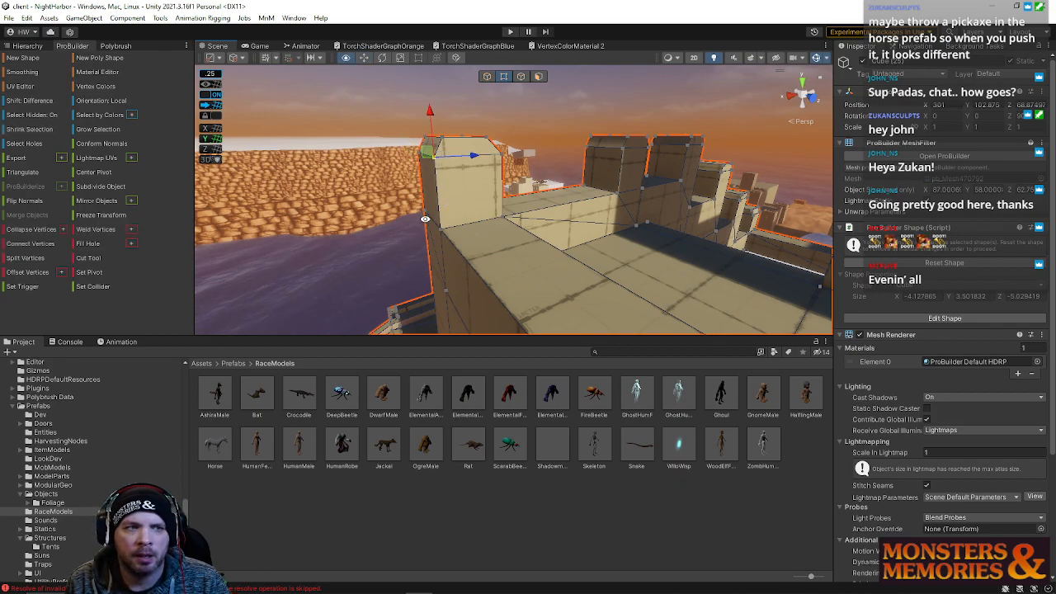
{"action": "right_click_drag", "start_coordinate": [458, 248], "coordinate": [532, 183]}
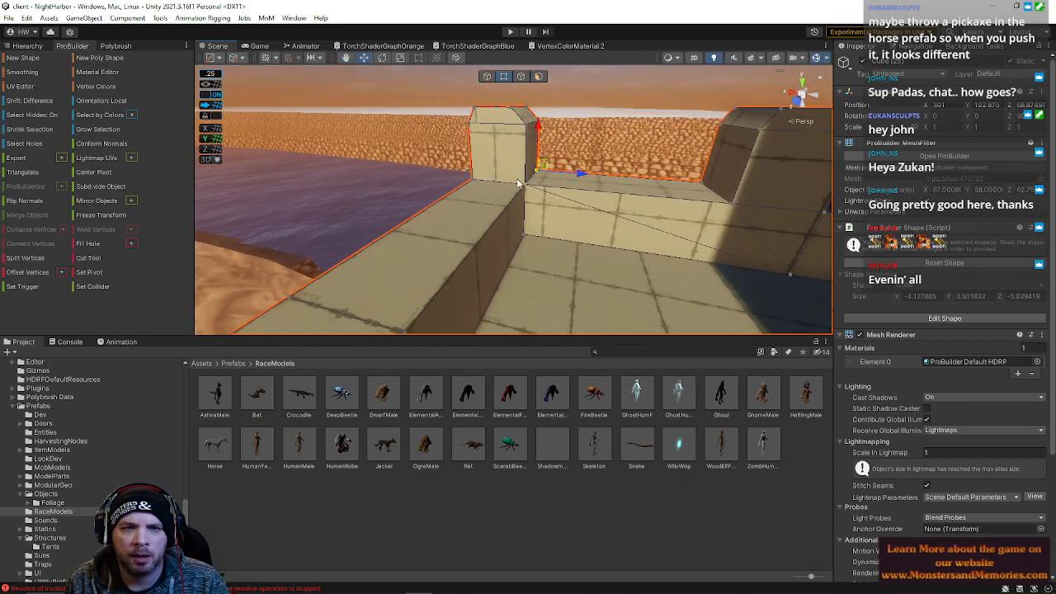
{"action": "left_click_drag", "start_coordinate": [611, 232], "coordinate": [639, 236], "text": "alt"}
{"action": "left_click_drag", "start_coordinate": [525, 221], "coordinate": [451, 219], "text": "alt"}
{"action": "key", "text": "w"}
{"action": "right_click_drag", "start_coordinate": [452, 219], "coordinate": [452, 218]}
{"action": "key", "text": "d"}
{"action": "left_click_drag", "start_coordinate": [451, 217], "coordinate": [577, 140], "text": "alt"}
{"action": "right_click_drag", "start_coordinate": [577, 141], "coordinate": [573, 144]}
{"action": "key", "text": "s"}
{"action": "key", "text": "w"}
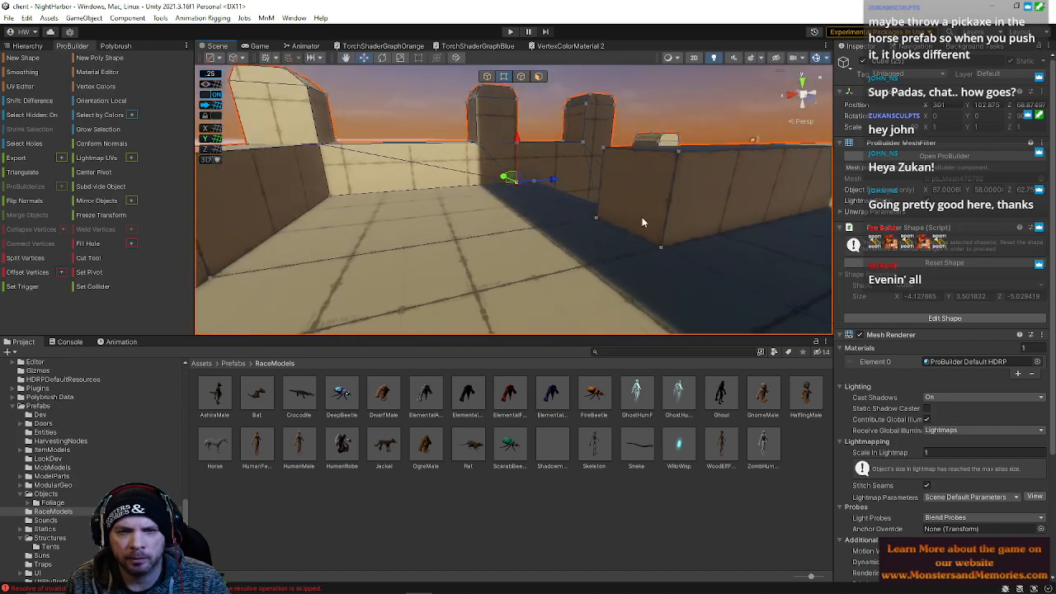
{"action": "left_click_drag", "start_coordinate": [616, 189], "coordinate": [268, 209], "text": "alt"}
{"action": "left_click", "coordinate": [538, 76]}
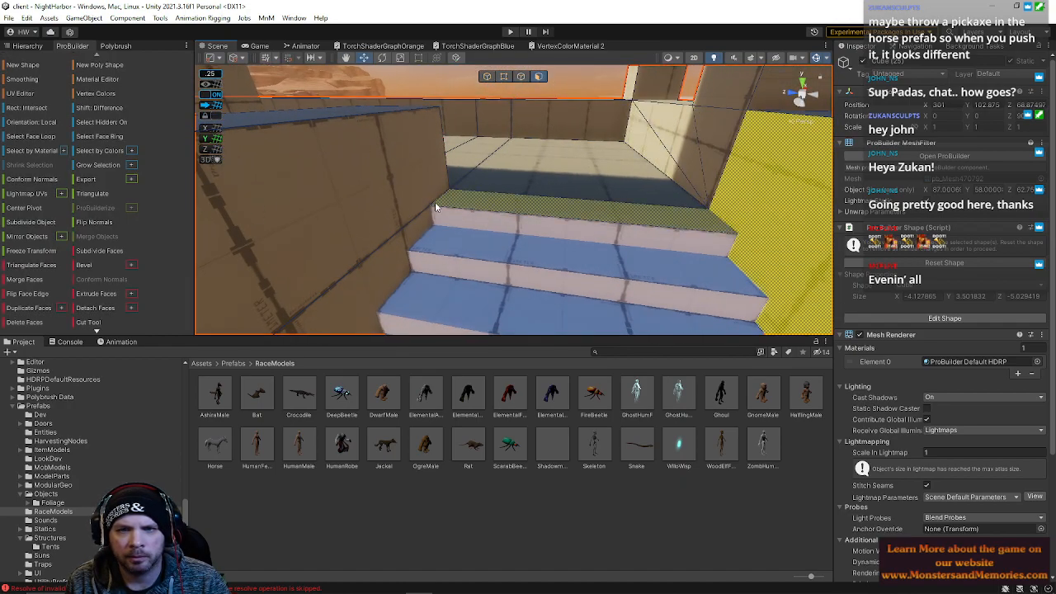
Select the tall wall's faces and move an edge at the base of its opening
{"action": "left_click_drag", "start_coordinate": [345, 202], "coordinate": [513, 165], "text": "alt"}
{"action": "right_click_drag", "start_coordinate": [513, 166], "coordinate": [151, 154]}
{"action": "left_click", "coordinate": [531, 137]}
{"action": "left_click", "coordinate": [453, 176]}
{"action": "right_click_drag", "start_coordinate": [453, 176], "coordinate": [505, 195]}
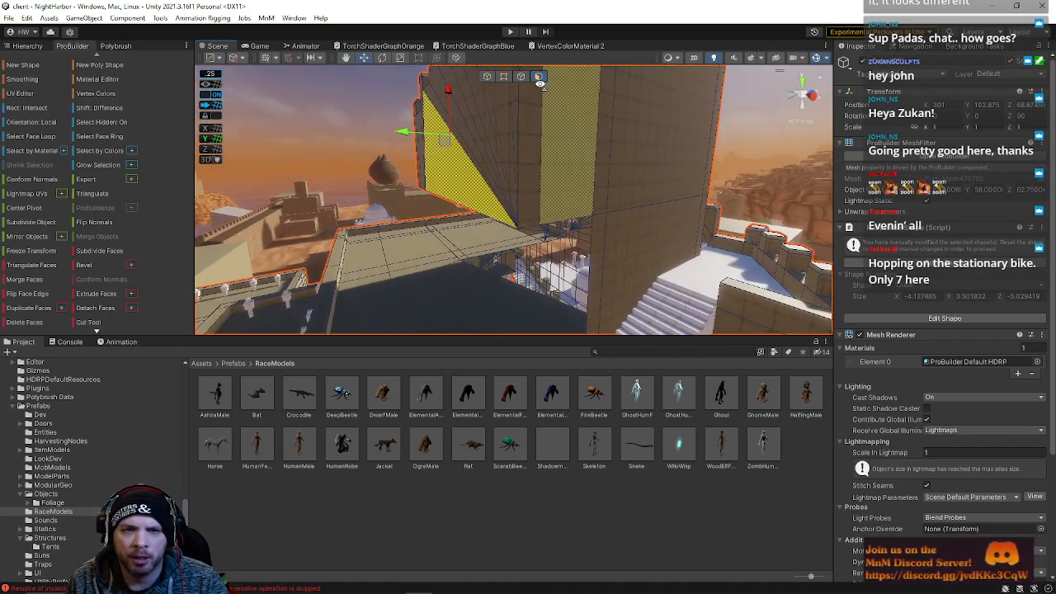
{"action": "left_click", "coordinate": [521, 77]}
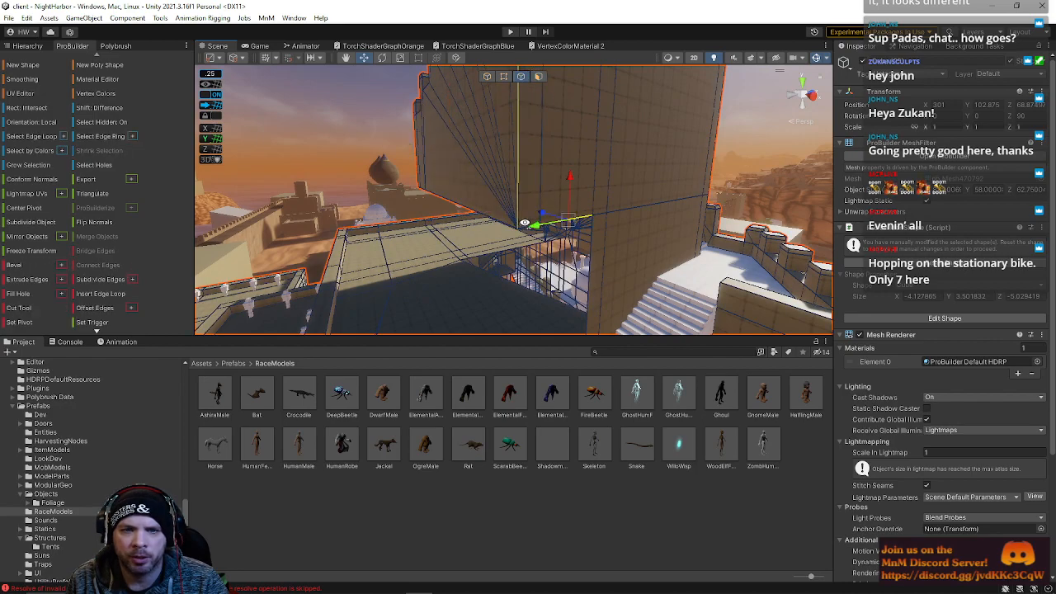
{"action": "right_click_drag", "start_coordinate": [491, 213], "coordinate": [583, 198]}
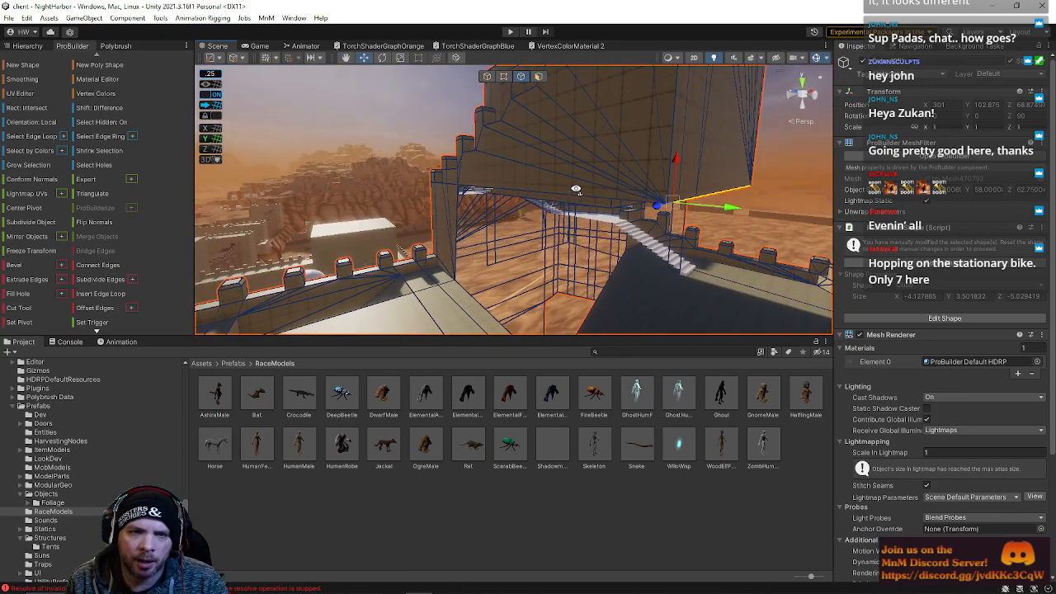
Move the edge and vertices at the base of the tall wall's opening so they meet the floor
{"action": "left_click_drag", "start_coordinate": [517, 144], "coordinate": [498, 261]}
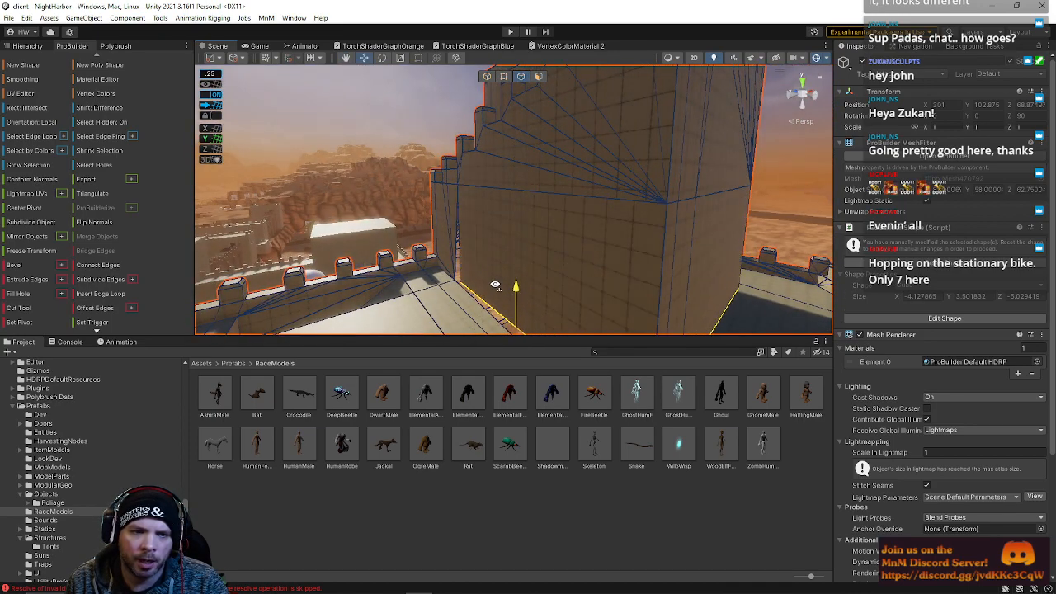
{"action": "right_click_drag", "start_coordinate": [521, 253], "coordinate": [623, 292]}
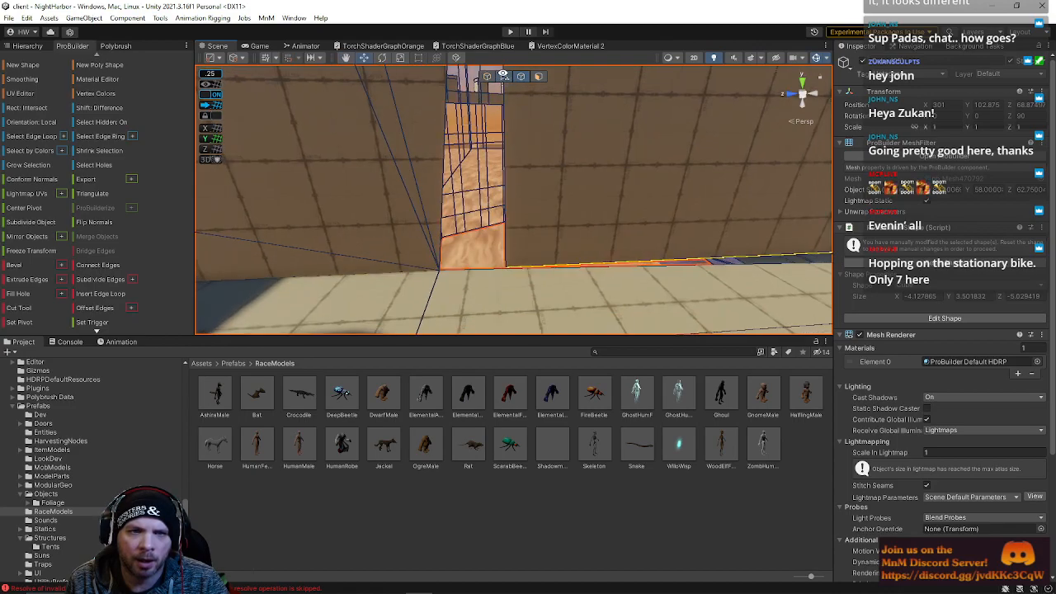
{"action": "left_click", "coordinate": [503, 76]}
{"action": "right_click_drag", "start_coordinate": [482, 268], "coordinate": [528, 267]}
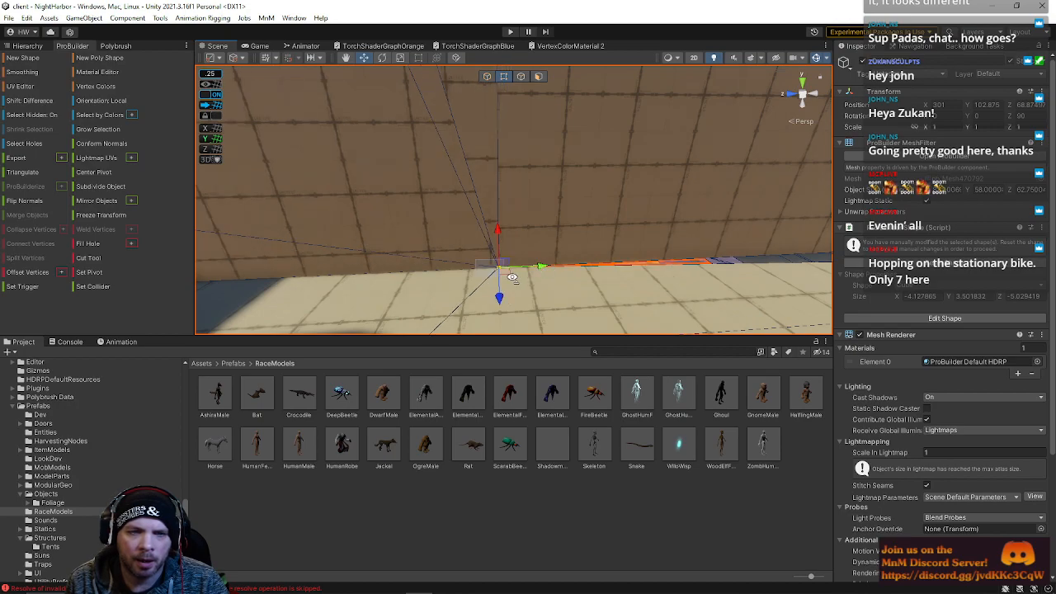
{"action": "right_click_drag", "start_coordinate": [552, 270], "coordinate": [460, 194]}
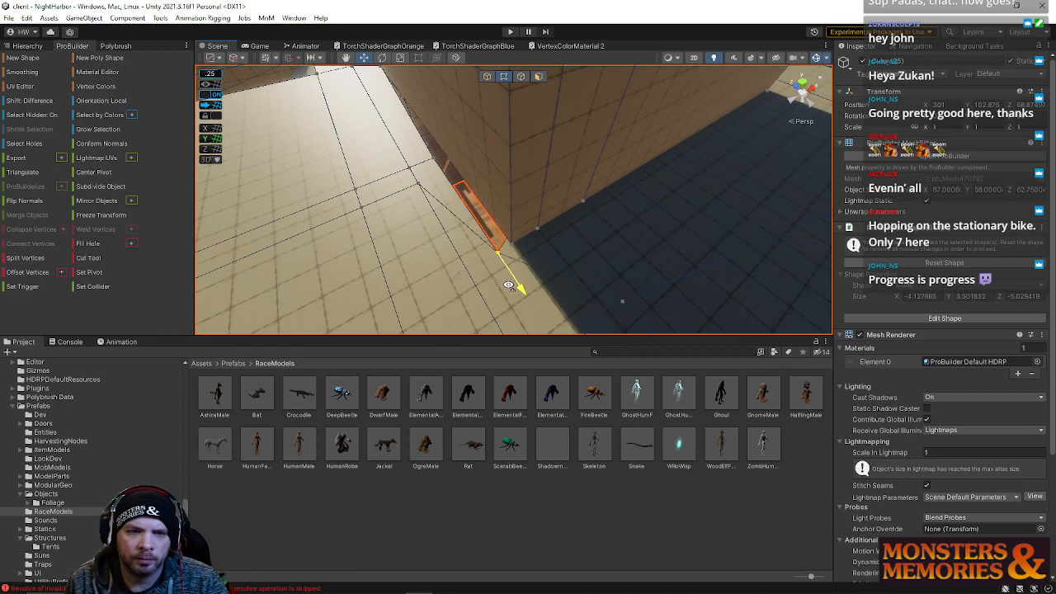
{"action": "right_click_drag", "start_coordinate": [551, 246], "coordinate": [621, 284]}
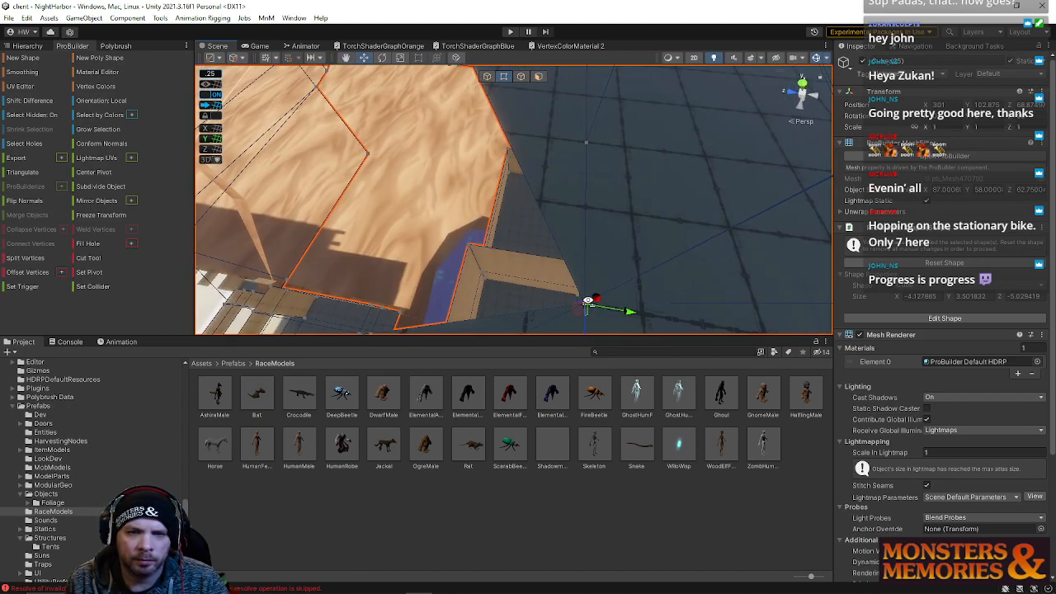
{"action": "right_click_drag", "start_coordinate": [632, 318], "coordinate": [556, 306]}
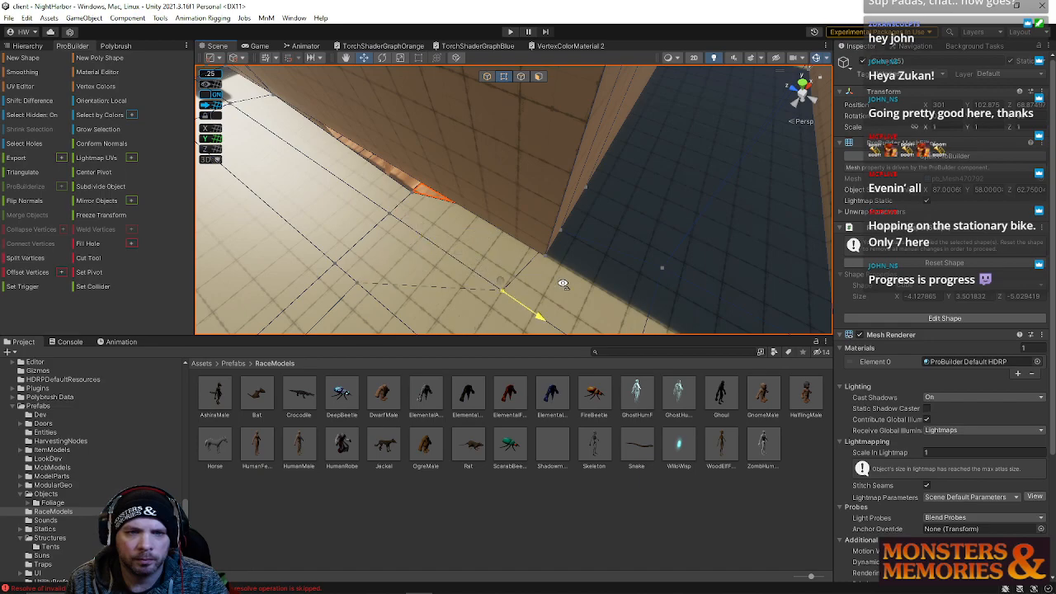
{"action": "right_click_drag", "start_coordinate": [580, 291], "coordinate": [472, 299]}
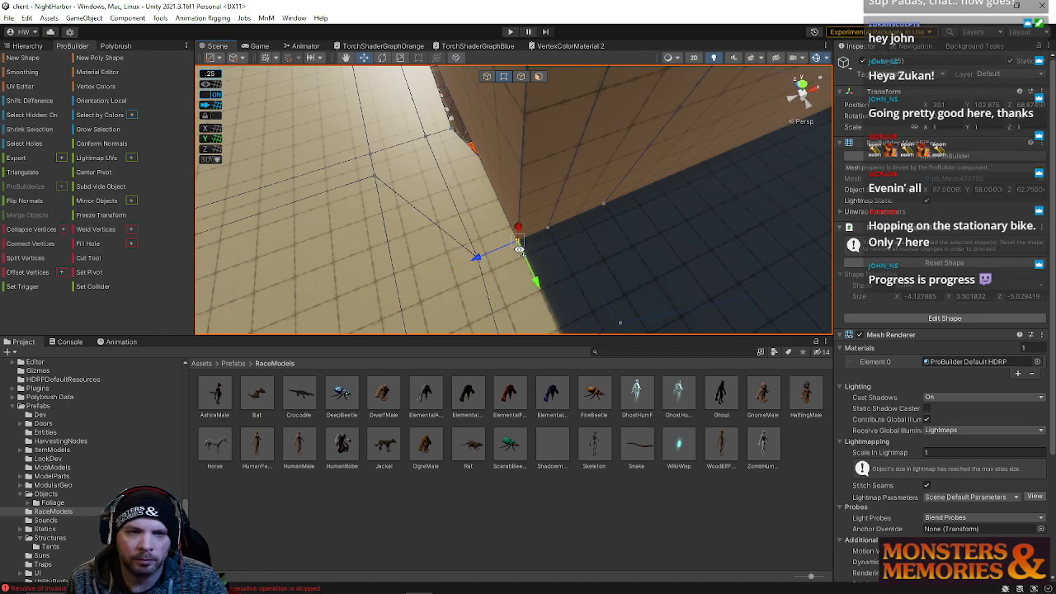
{"action": "right_click_drag", "start_coordinate": [485, 259], "coordinate": [535, 191]}
Select the thin sliver face along the base of the wall and delete it
{"action": "left_click", "coordinate": [539, 76]}
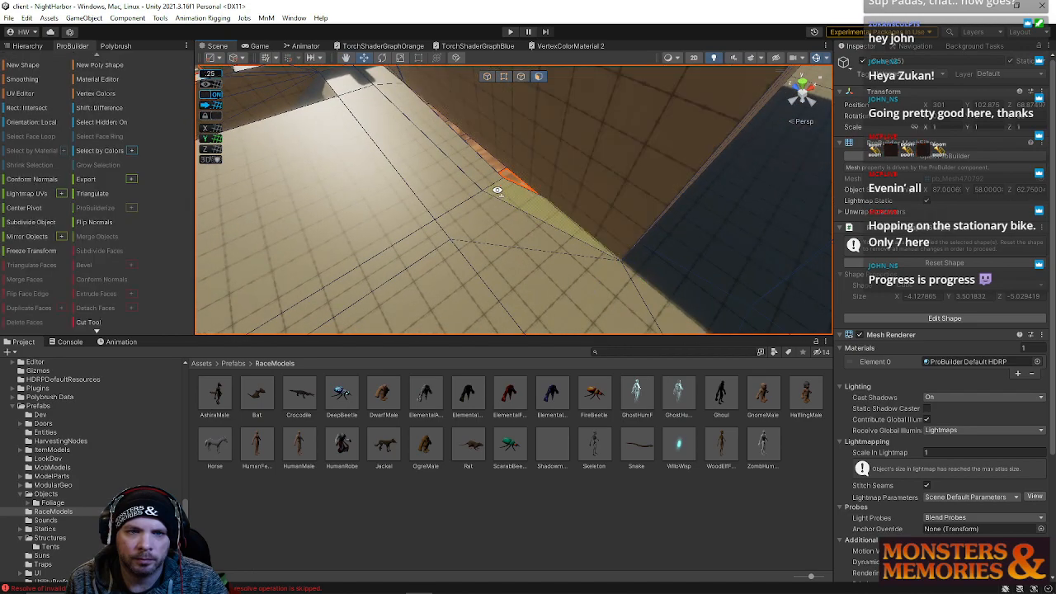
{"action": "left_click", "coordinate": [516, 194]}
{"action": "left_click", "coordinate": [463, 160], "text": "shift"}
{"action": "left_click", "coordinate": [518, 164], "text": "shift"}
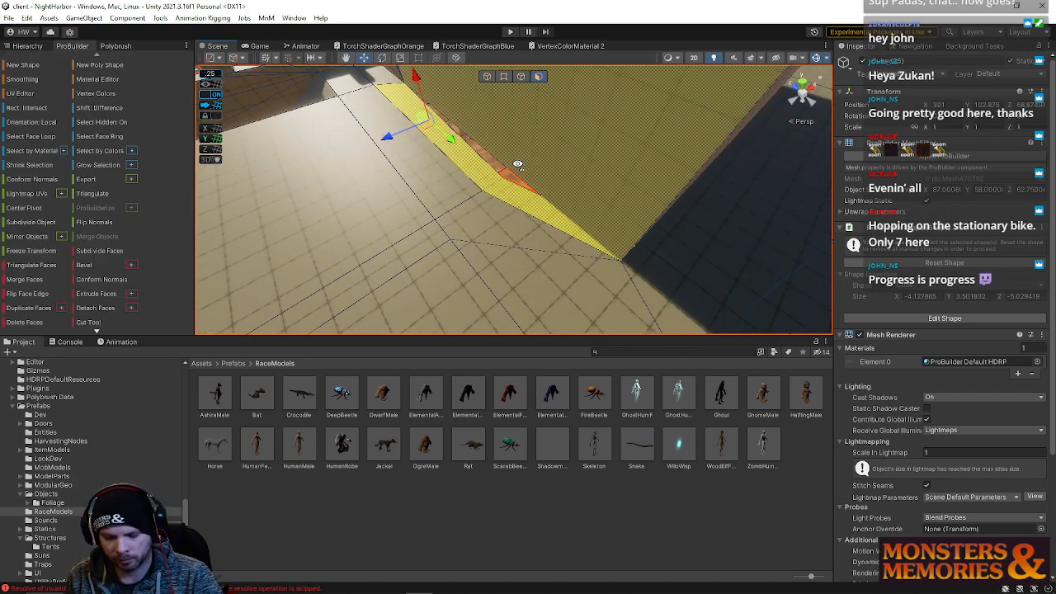
{"action": "key", "text": "BackSpace"}
{"action": "right_click_drag", "start_coordinate": [524, 236], "coordinate": [665, 222]}
{"action": "right_click_drag", "start_coordinate": [615, 274], "coordinate": [627, 292]}
{"action": "key", "text": "s"}
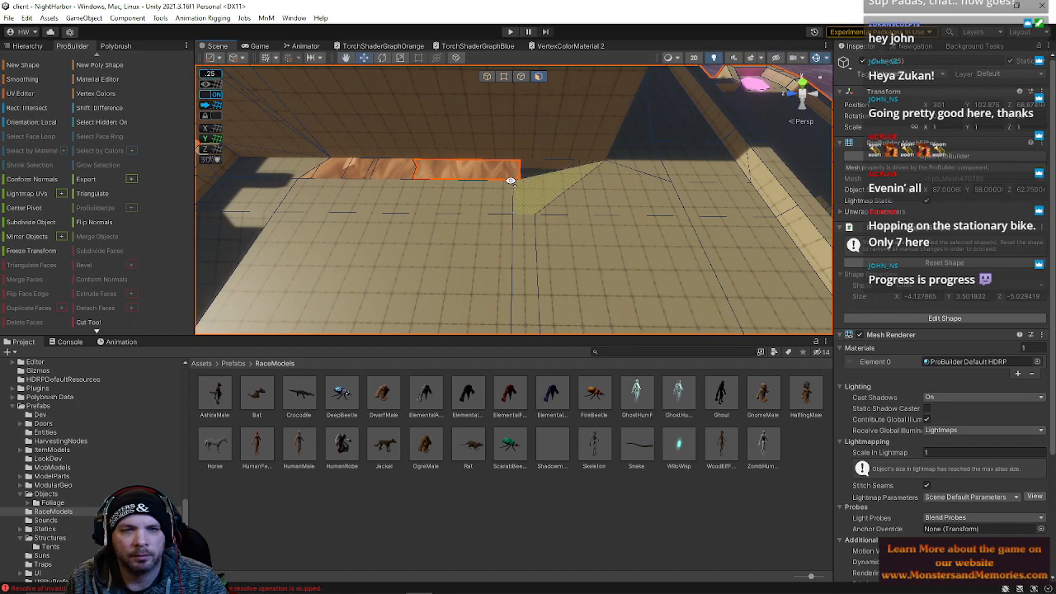
Inspect the edges and vertices along the outer wall near the stairs
{"action": "left_click", "coordinate": [503, 75]}
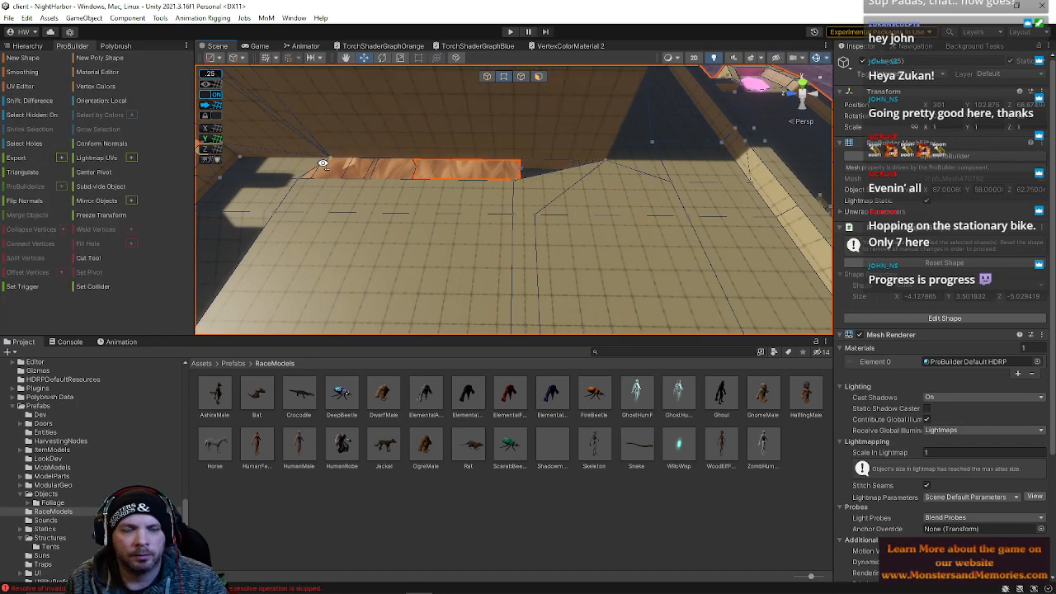
{"action": "left_click", "coordinate": [521, 75]}
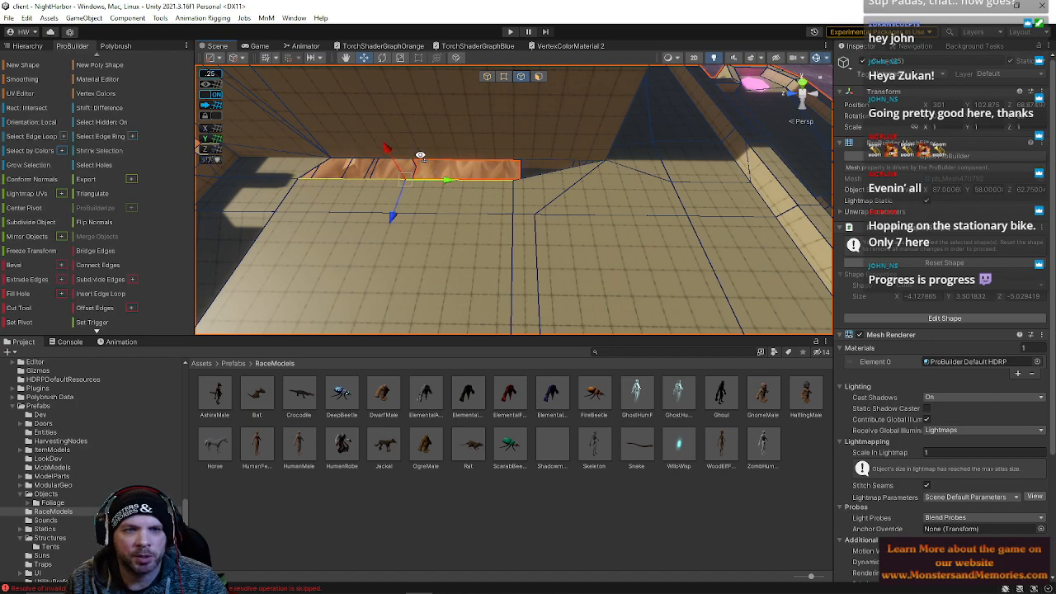
{"action": "right_click_drag", "start_coordinate": [488, 133], "coordinate": [526, 104]}
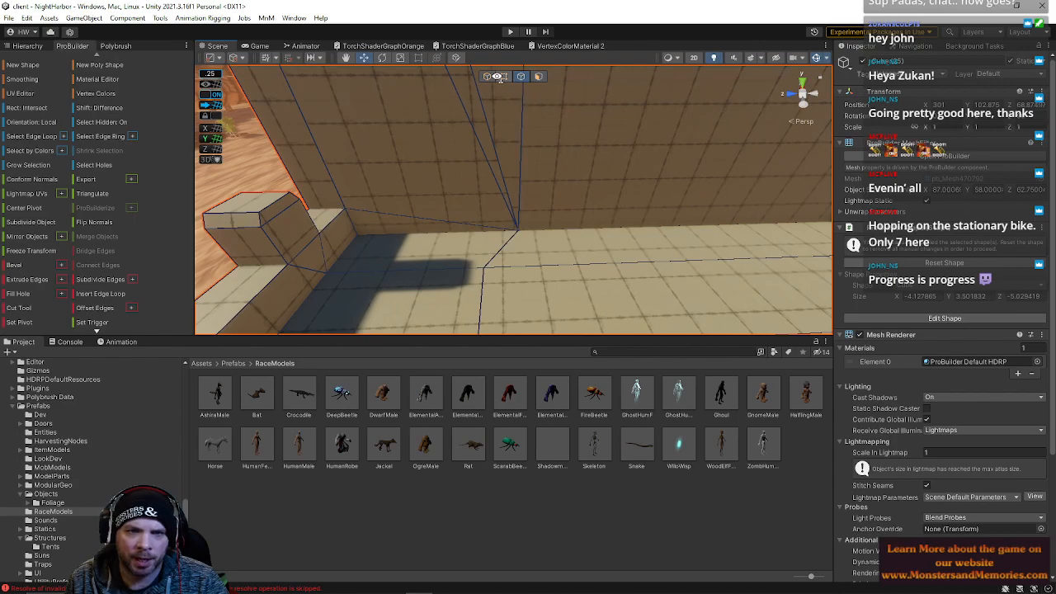
{"action": "left_click", "coordinate": [501, 76]}
{"action": "right_click_drag", "start_coordinate": [564, 230], "coordinate": [392, 242]}
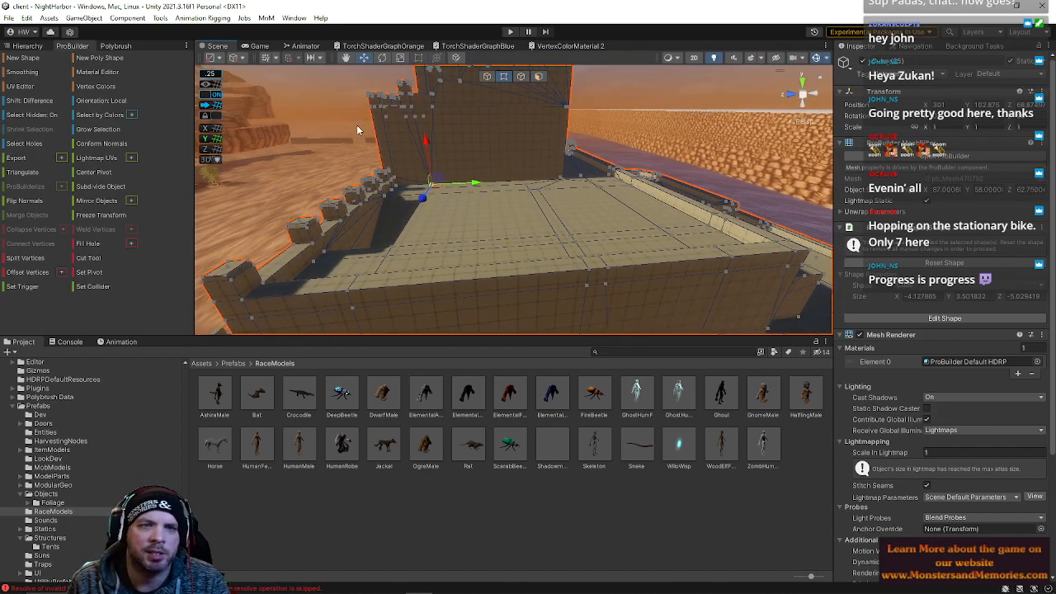
{"action": "left_click", "coordinate": [317, 106]}
{"action": "right_click_drag", "start_coordinate": [482, 217], "coordinate": [432, 204]}
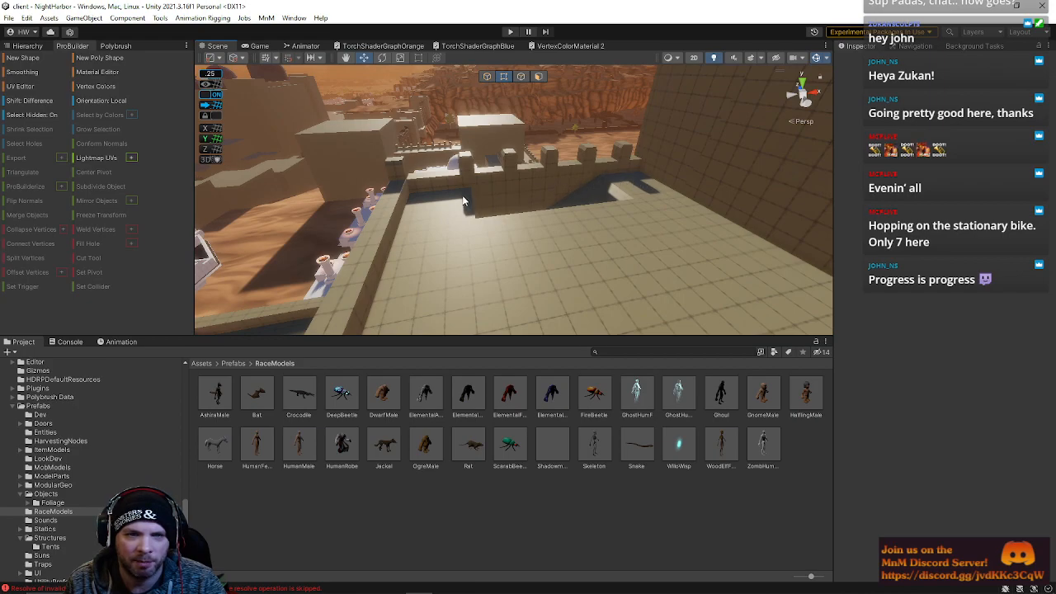
Select faces on the inner side of the outer wall and move them
{"action": "right_click_drag", "start_coordinate": [642, 177], "coordinate": [489, 231]}
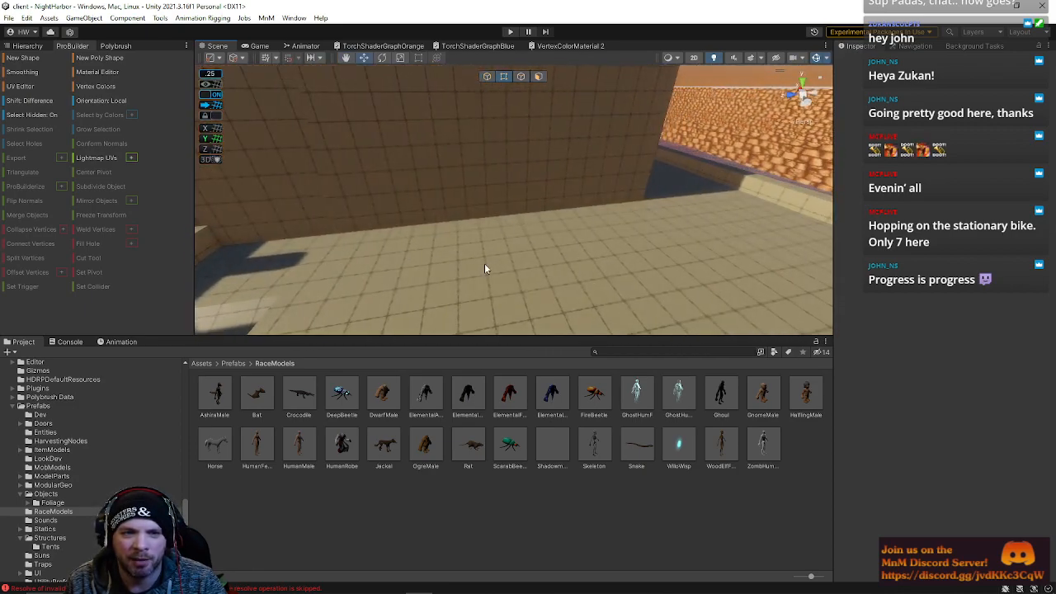
{"action": "right_click_drag", "start_coordinate": [577, 286], "coordinate": [500, 265]}
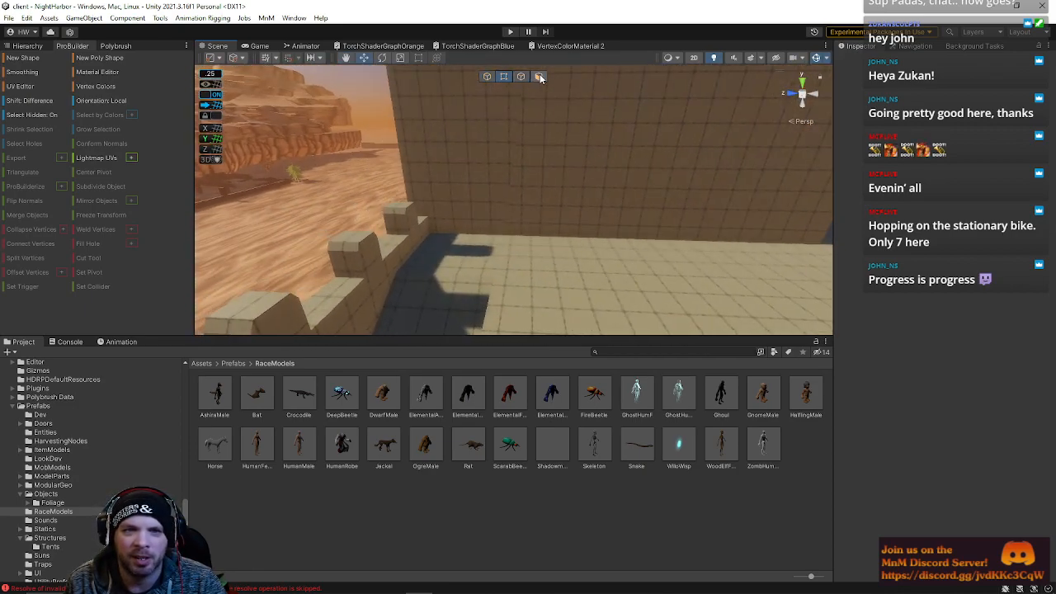
{"action": "left_click", "coordinate": [540, 77]}
{"action": "left_click", "coordinate": [580, 149]}
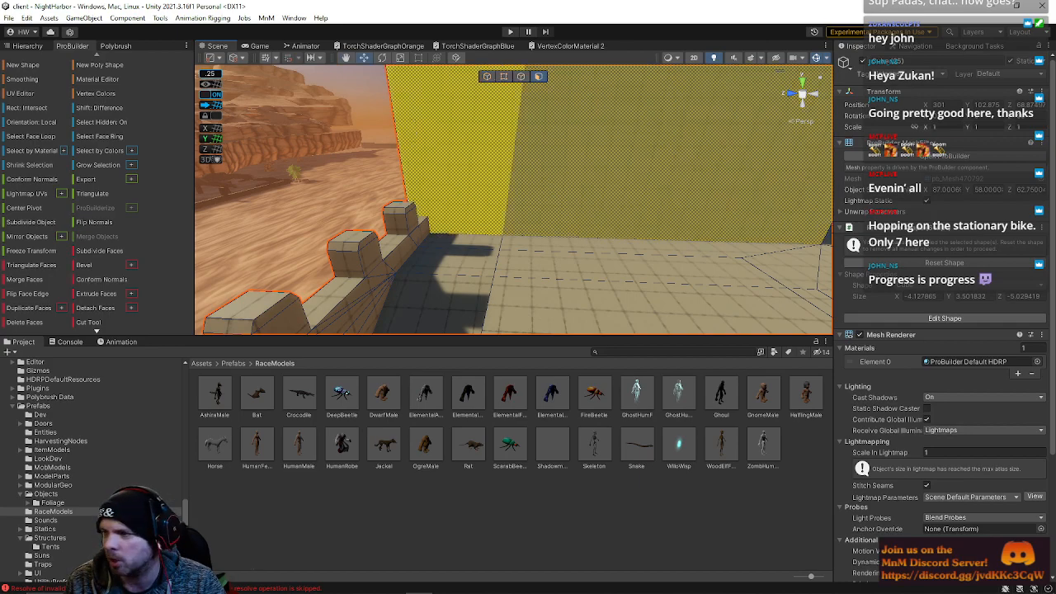
{"action": "right_click_drag", "start_coordinate": [717, 306], "coordinate": [388, 247]}
{"action": "left_click", "coordinate": [722, 176]}
{"action": "left_click", "coordinate": [435, 218]}
{"action": "key", "text": "alt+g"}
{"action": "right_click_drag", "start_coordinate": [728, 216], "coordinate": [573, 235]}
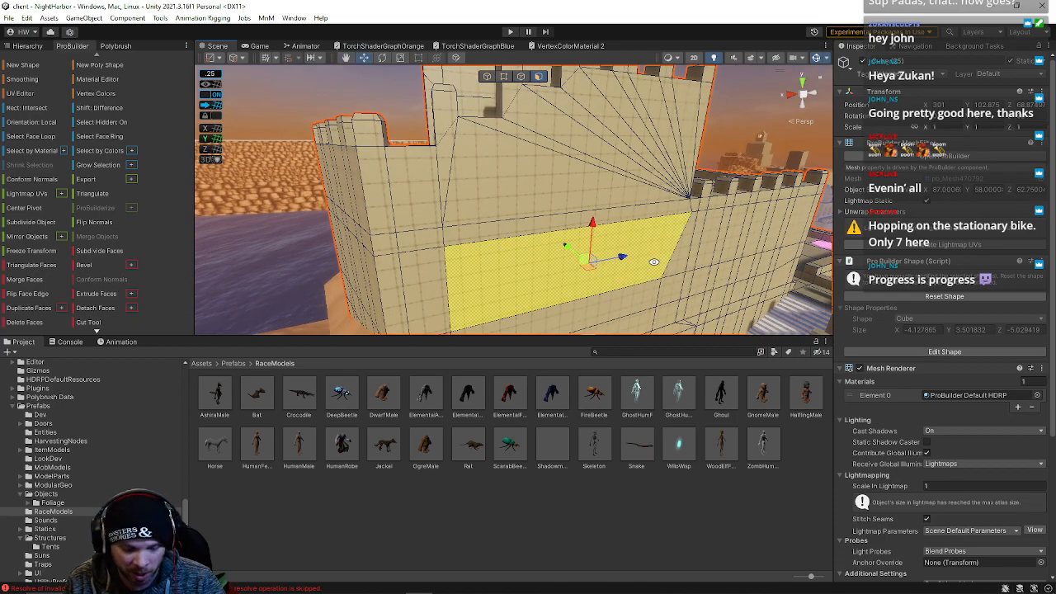
{"action": "left_click", "coordinate": [590, 248]}
{"action": "right_click_drag", "start_coordinate": [640, 294], "coordinate": [670, 188]}
{"action": "left_click", "coordinate": [712, 158]}
{"action": "right_click_drag", "start_coordinate": [712, 157], "coordinate": [931, 227]}
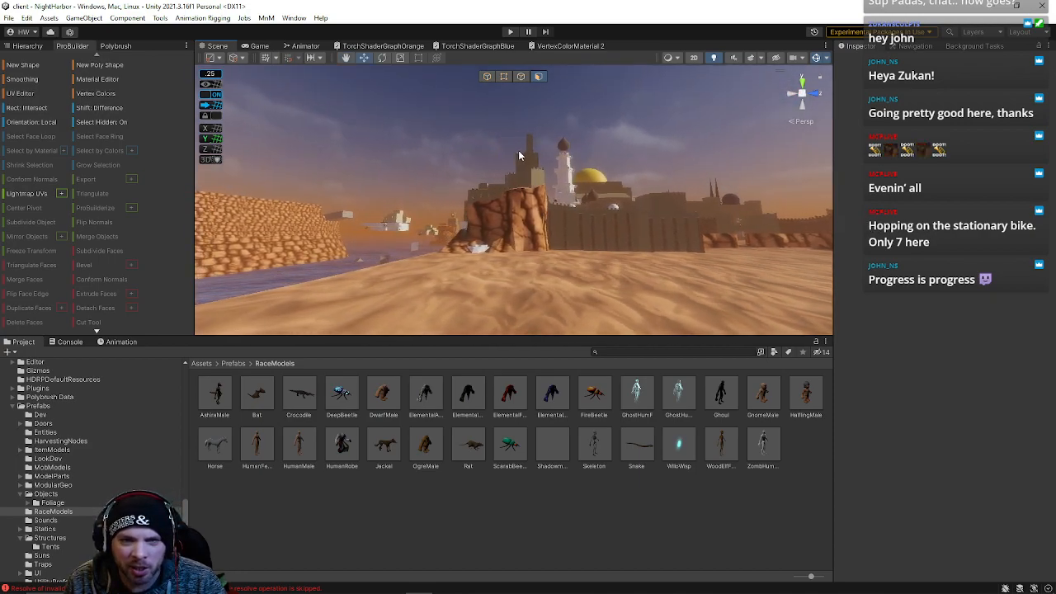
Select the tall pillar block beside the walls and move it into position
{"action": "right_click_drag", "start_coordinate": [537, 157], "coordinate": [497, 133]}
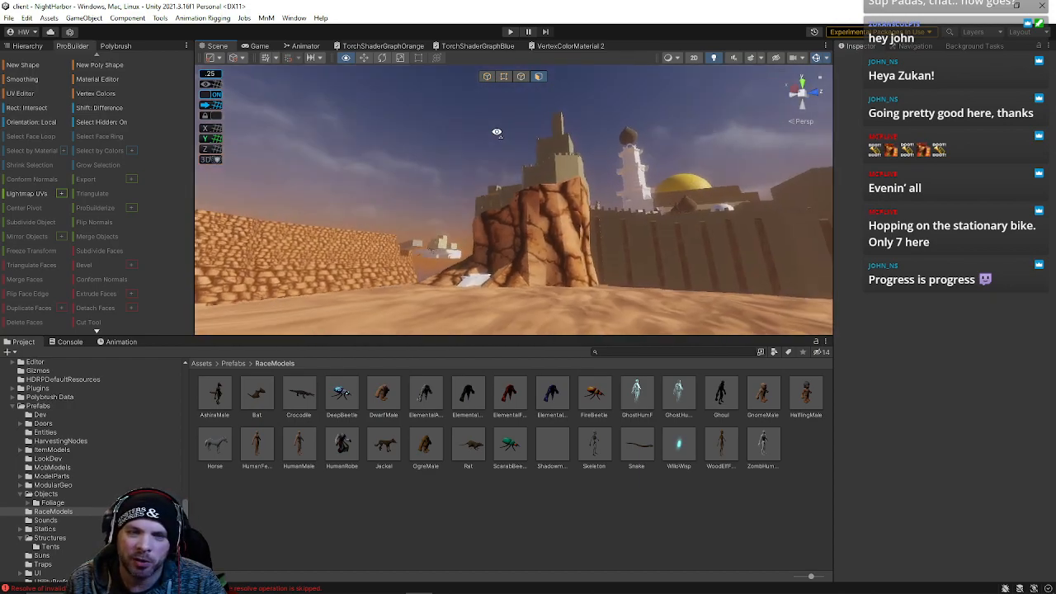
{"action": "right_click_drag", "start_coordinate": [619, 187], "coordinate": [547, 216]}
{"action": "right_click_drag", "start_coordinate": [564, 148], "coordinate": [858, 384]}
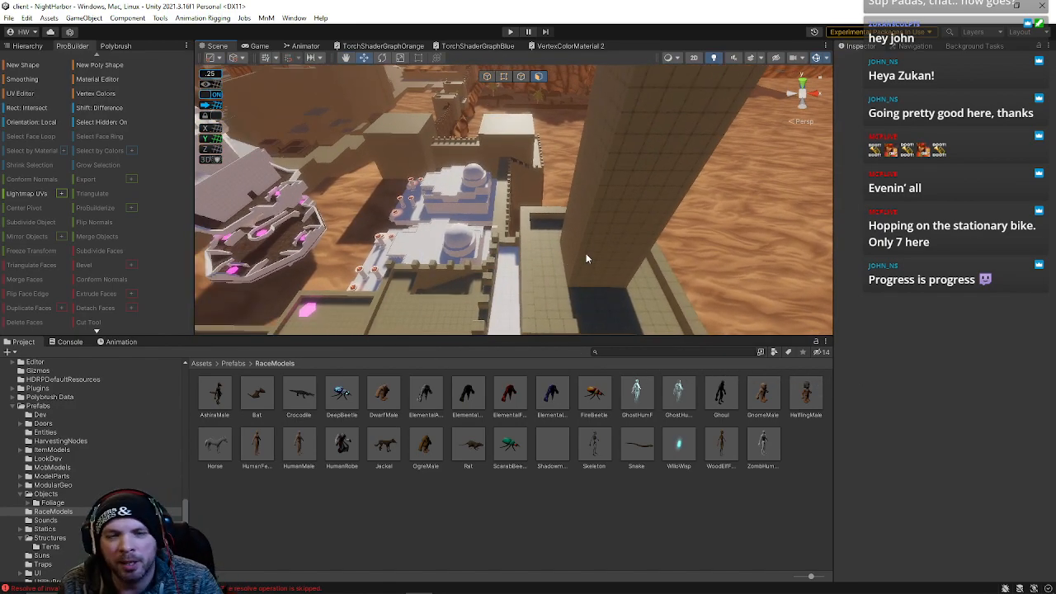
{"action": "left_click", "coordinate": [586, 253]}
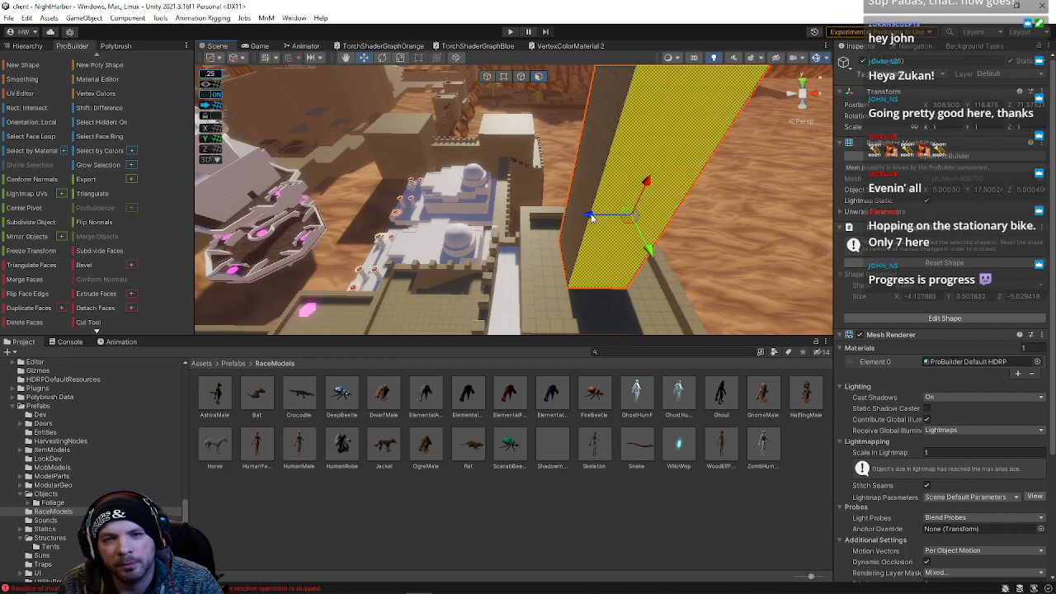
{"action": "middle_click_drag", "start_coordinate": [565, 286], "coordinate": [492, 224]}
{"action": "left_click_drag", "start_coordinate": [492, 224], "coordinate": [276, 303], "text": "alt"}
{"action": "left_click_drag", "start_coordinate": [565, 183], "coordinate": [482, 107], "text": "alt"}
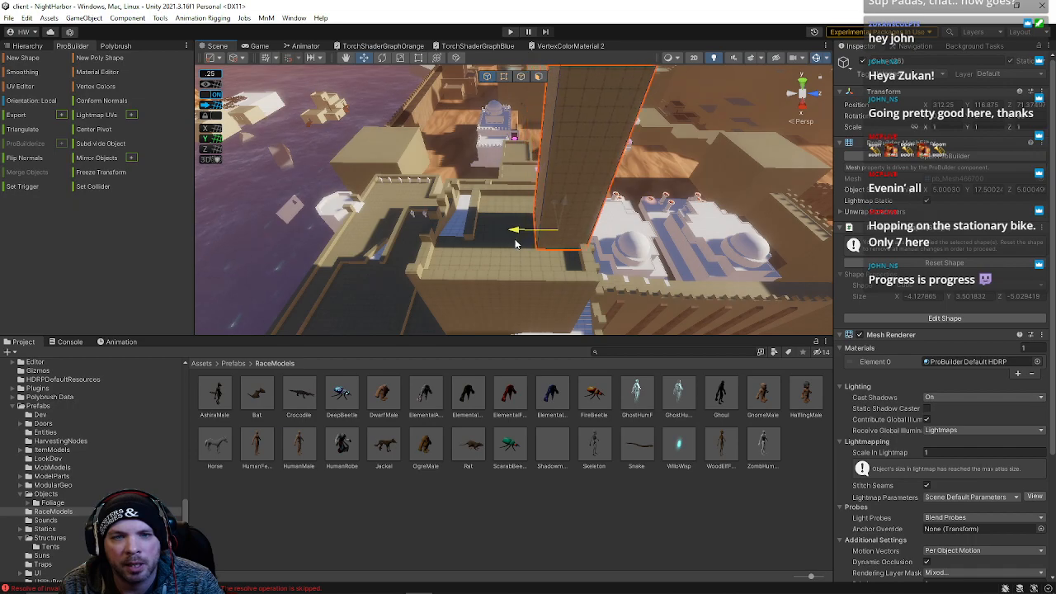
{"action": "left_click_drag", "start_coordinate": [505, 272], "coordinate": [503, 86], "text": "alt"}
{"action": "left_click_drag", "start_coordinate": [523, 244], "coordinate": [585, 92], "text": "alt"}
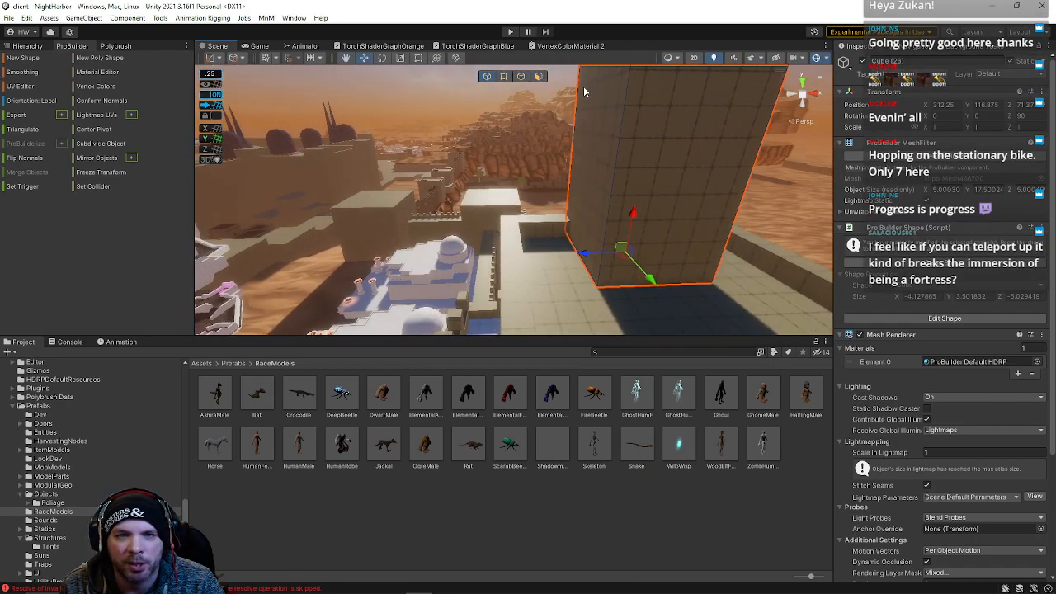
Move the tall pillar's side faces to adjust its width
{"action": "left_click", "coordinate": [538, 76]}
{"action": "left_click", "coordinate": [568, 196]}
{"action": "left_click_drag", "start_coordinate": [592, 122], "coordinate": [591, 121], "text": "alt"}
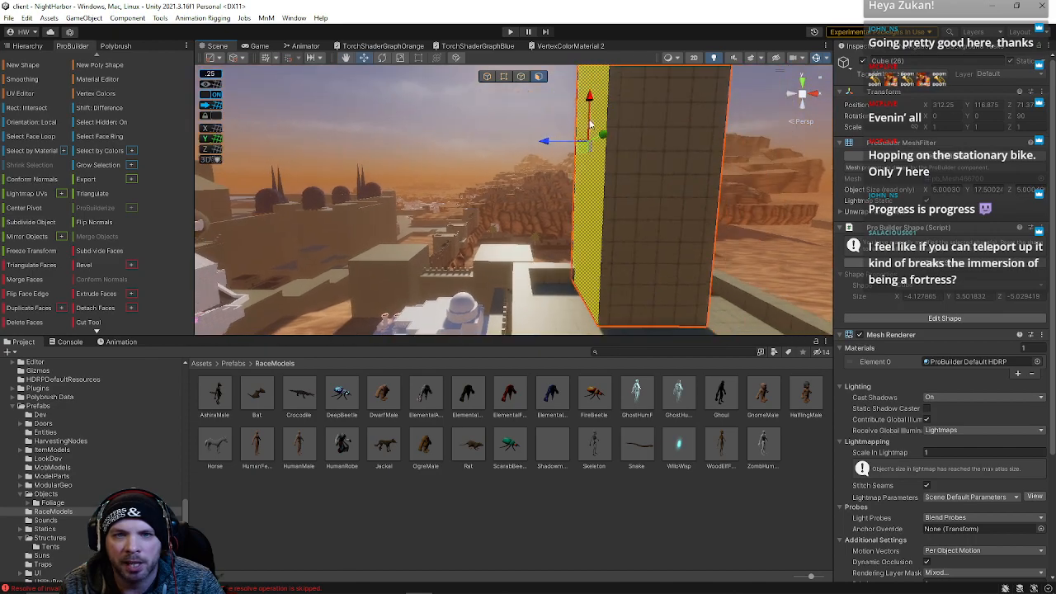
{"action": "left_click_drag", "start_coordinate": [532, 143], "coordinate": [512, 216], "text": "alt"}
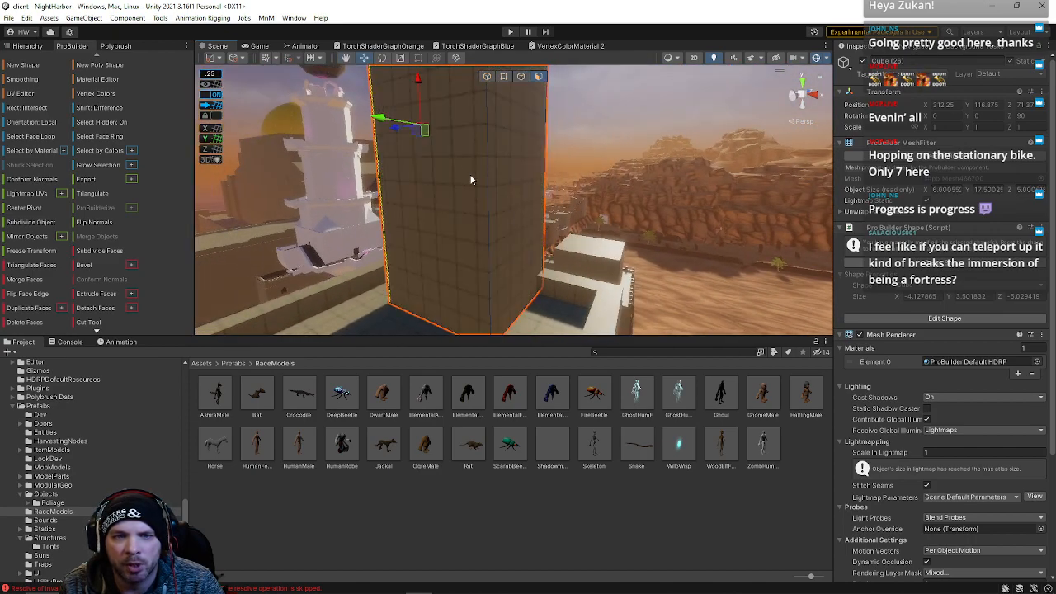
{"action": "left_click", "coordinate": [502, 176]}
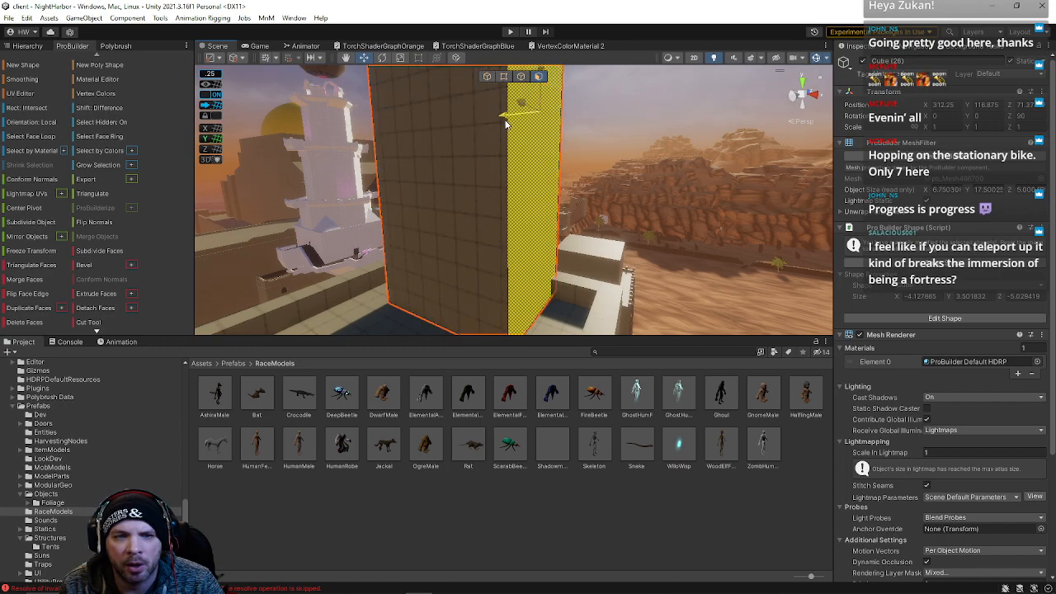
{"action": "left_click_drag", "start_coordinate": [482, 129], "coordinate": [483, 202], "text": "alt"}
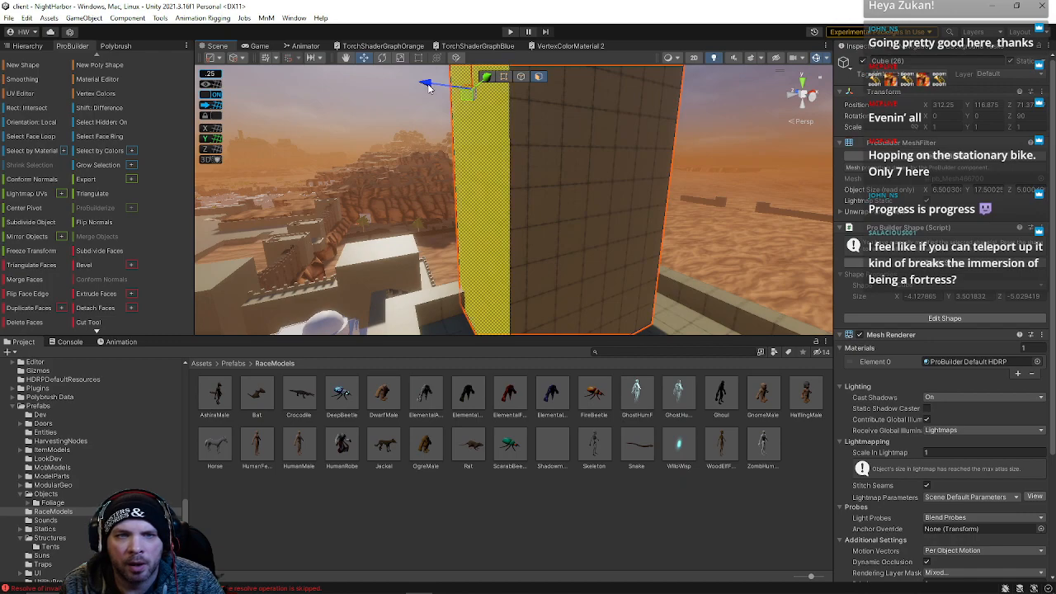
{"action": "left_click_drag", "start_coordinate": [704, 237], "coordinate": [586, 149], "text": "alt"}
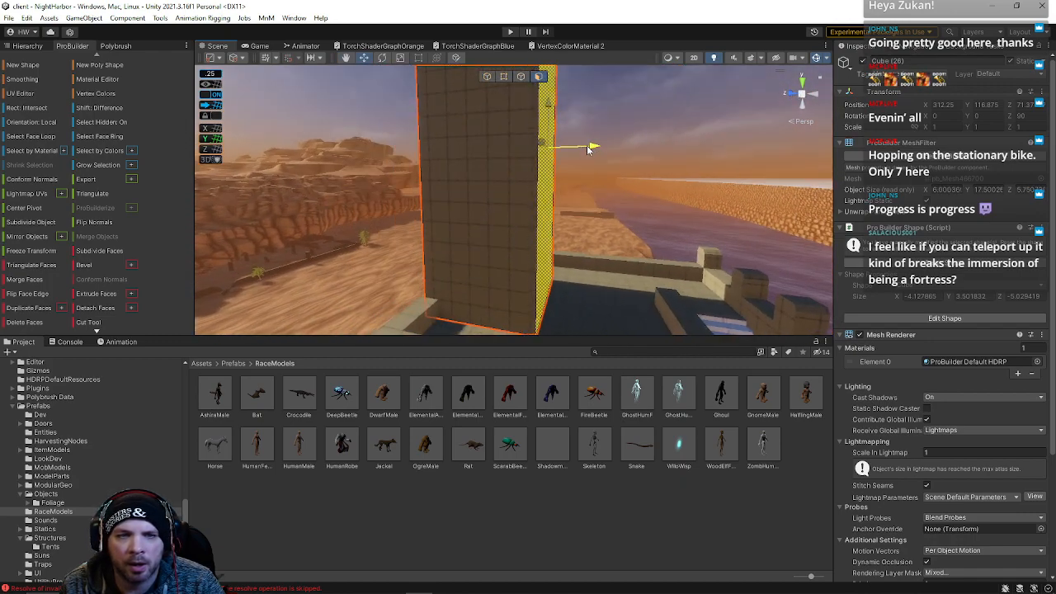
{"action": "mouse_move", "coordinate": [495, 183]}
{"action": "left_mouse_down", "text": "alt"}
{"action": "mouse_move", "coordinate": [480, 190]}
{"action": "mouse_move", "coordinate": [501, 191]}
{"action": "left_mouse_up", "text": "alt"}
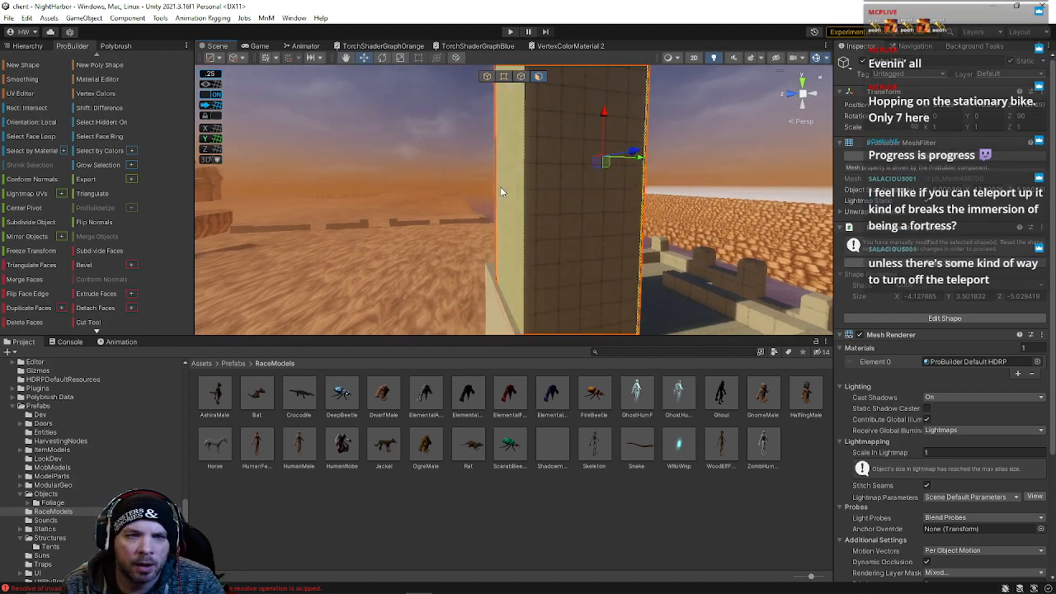
{"action": "right_click_drag", "start_coordinate": [537, 155], "coordinate": [526, 181]}
{"action": "left_click", "coordinate": [487, 76]}
{"action": "left_click_drag", "start_coordinate": [577, 260], "coordinate": [584, 260]}
{"action": "right_click_drag", "start_coordinate": [582, 264], "coordinate": [868, 171]}
{"action": "left_click", "coordinate": [487, 162]}
{"action": "key", "text": "s"}
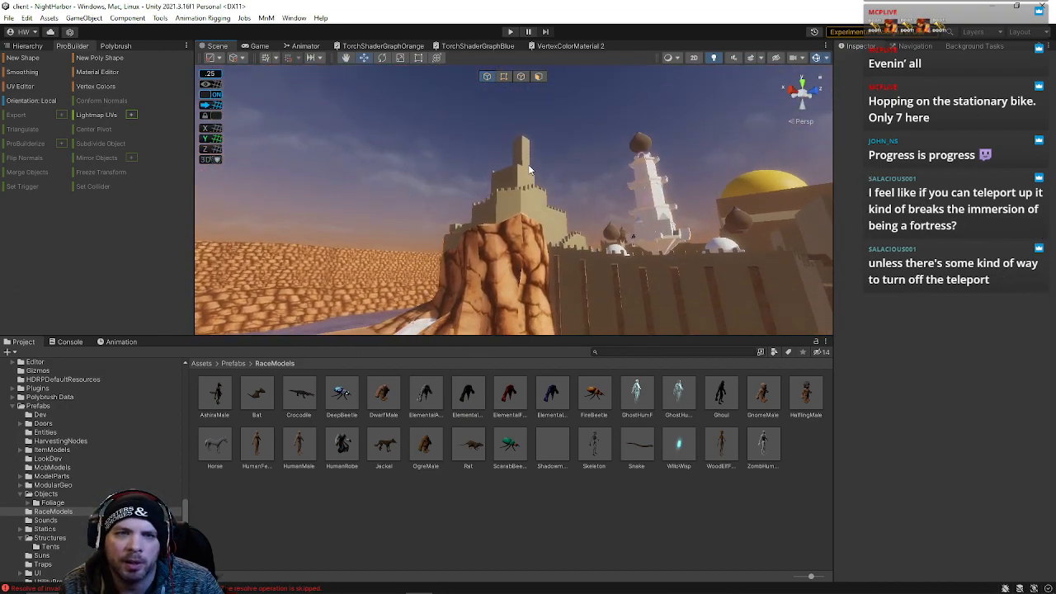
Select the tower block on top of the rock and move it
{"action": "left_click", "coordinate": [524, 161]}
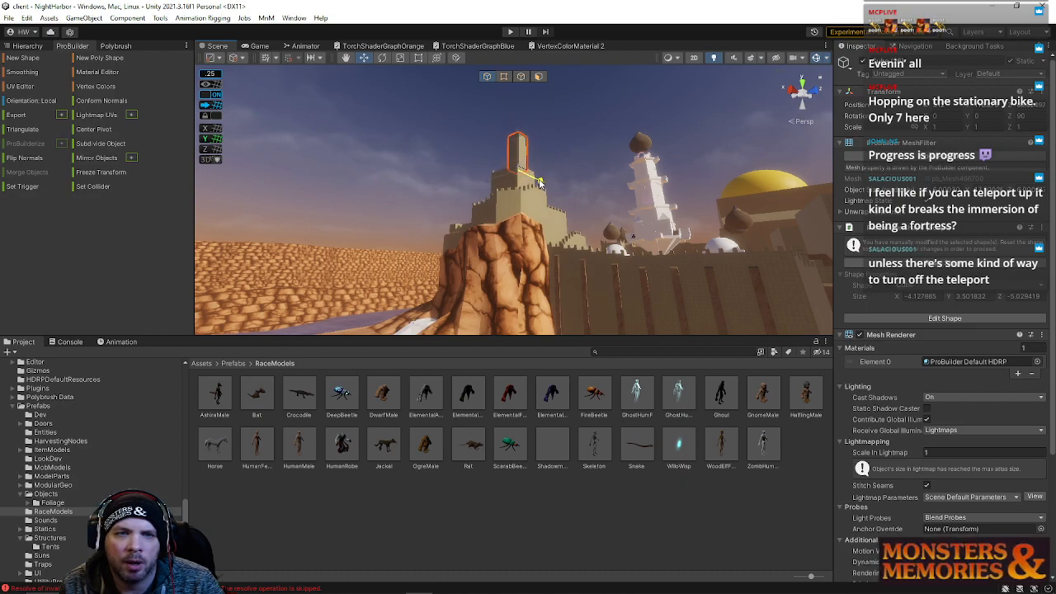
{"action": "left_click", "coordinate": [539, 146]}
{"action": "right_click_drag", "start_coordinate": [539, 147], "coordinate": [520, 197]}
{"action": "left_click", "coordinate": [530, 193]}
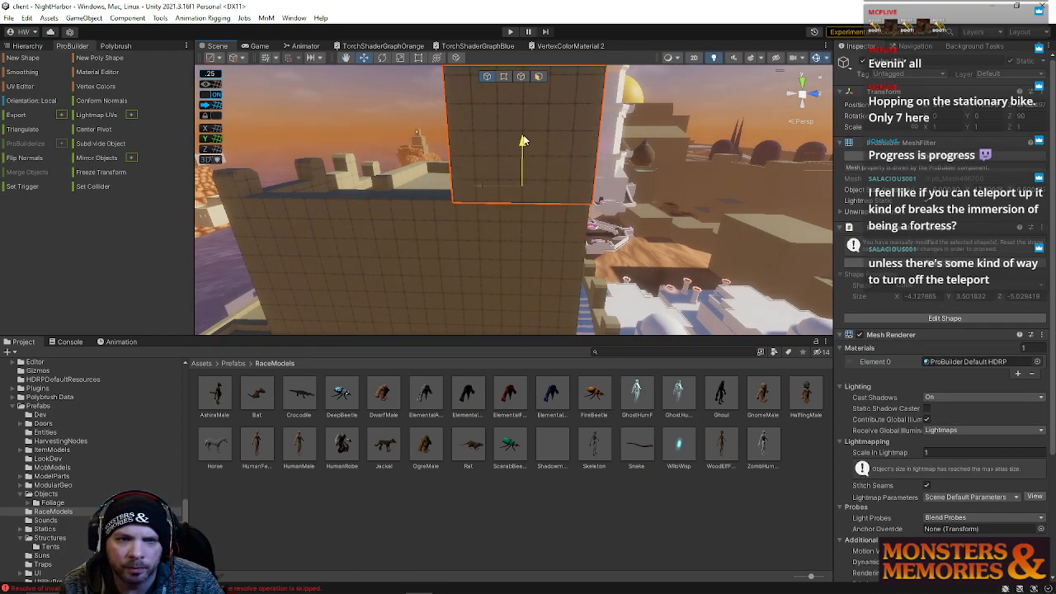
{"action": "left_click", "coordinate": [342, 133]}
{"action": "right_click_drag", "start_coordinate": [342, 133], "coordinate": [510, 588]}
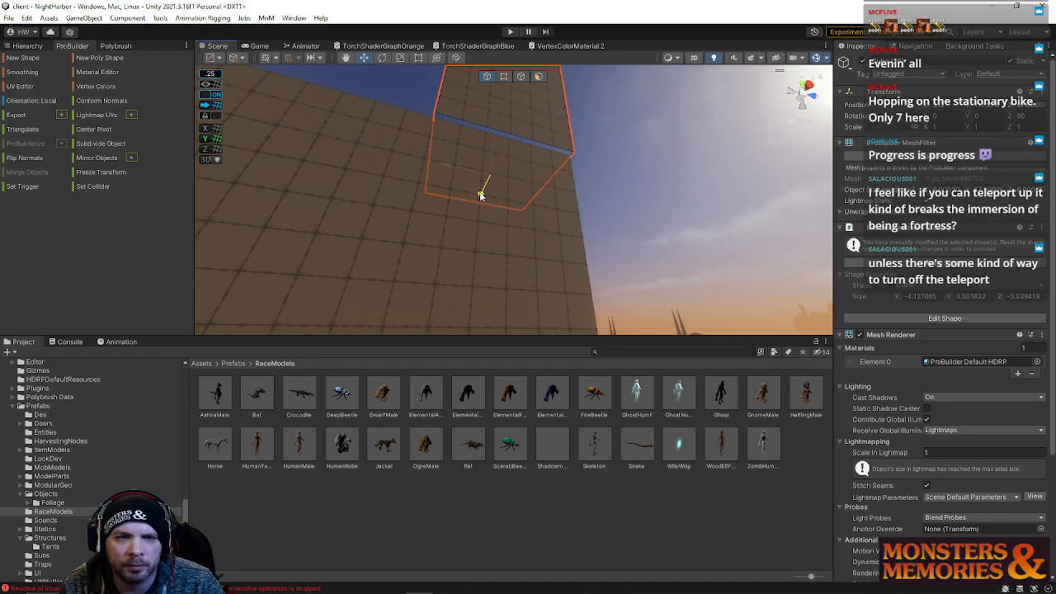
Select the tall block in front of the walls and delete the selected element
{"action": "right_click_drag", "start_coordinate": [599, 201], "coordinate": [544, 210]}
{"action": "left_click", "coordinate": [519, 180]}
{"action": "mouse_move", "coordinate": [585, 179]}
{"action": "right_mouse_down"}
{"action": "mouse_move", "coordinate": [550, 51]}
{"action": "mouse_move", "coordinate": [576, 91]}
{"action": "mouse_move", "coordinate": [596, 165]}
{"action": "right_mouse_up"}
{"action": "left_click", "coordinate": [512, 107]}
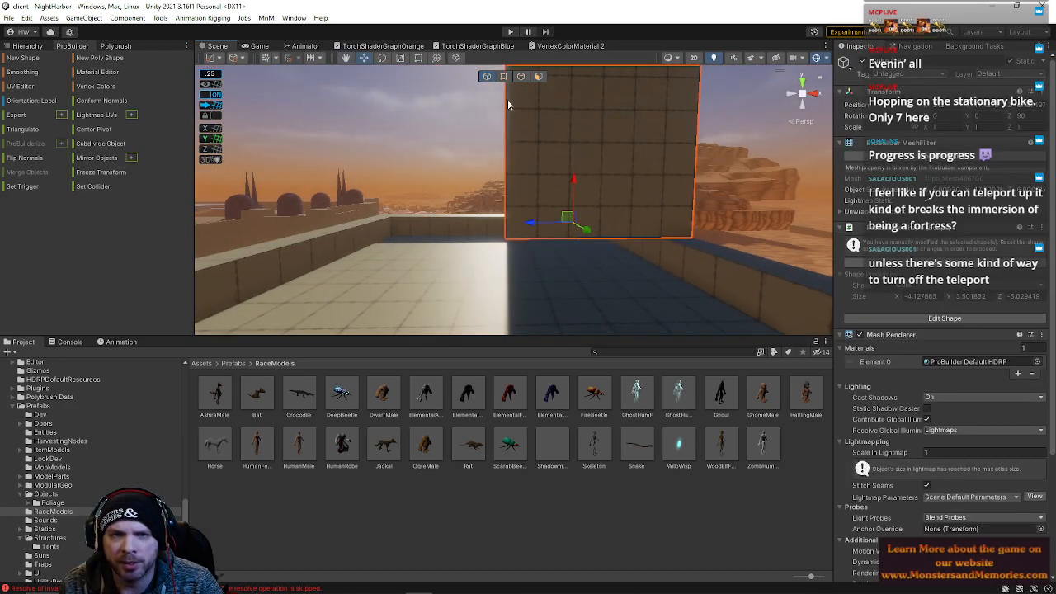
{"action": "key", "text": "Delete"}
Select a side face of the tall block and move it outward to widen the block
{"action": "right_click_drag", "start_coordinate": [512, 94], "coordinate": [503, 81]}
{"action": "left_click", "coordinate": [532, 168]}
{"action": "left_click_drag", "start_coordinate": [429, 149], "coordinate": [694, 275]}
{"action": "right_click_drag", "start_coordinate": [553, 187], "coordinate": [556, 179]}
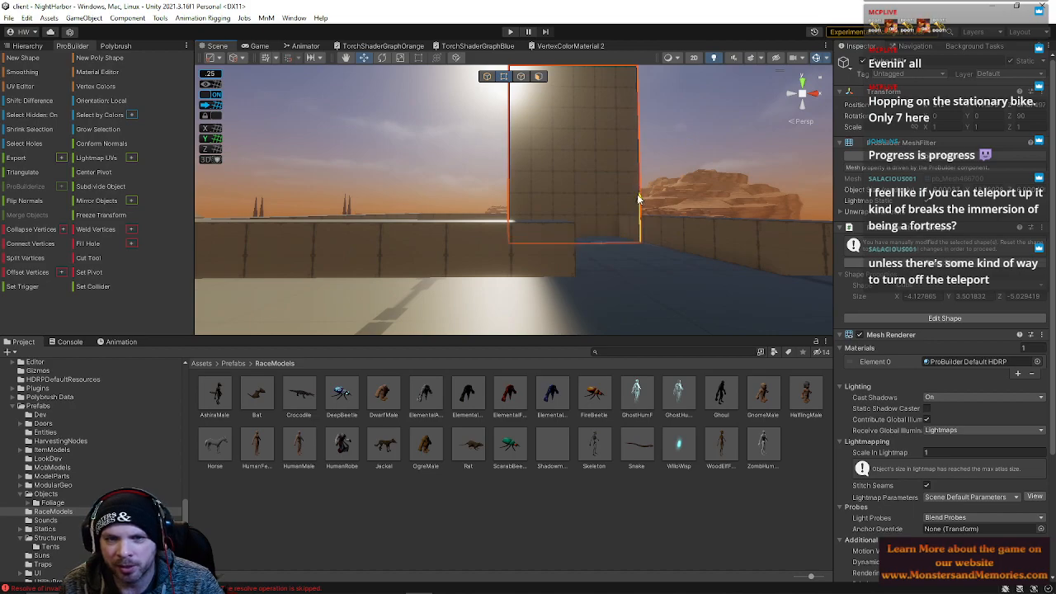
{"action": "left_click_drag", "start_coordinate": [637, 196], "coordinate": [636, 196]}
{"action": "right_click_drag", "start_coordinate": [573, 195], "coordinate": [798, 273]}
{"action": "left_click", "coordinate": [538, 76]}
{"action": "left_click", "coordinate": [593, 174]}
{"action": "right_click_drag", "start_coordinate": [593, 174], "coordinate": [488, 164]}
{"action": "left_click_drag", "start_coordinate": [488, 164], "coordinate": [462, 164]}
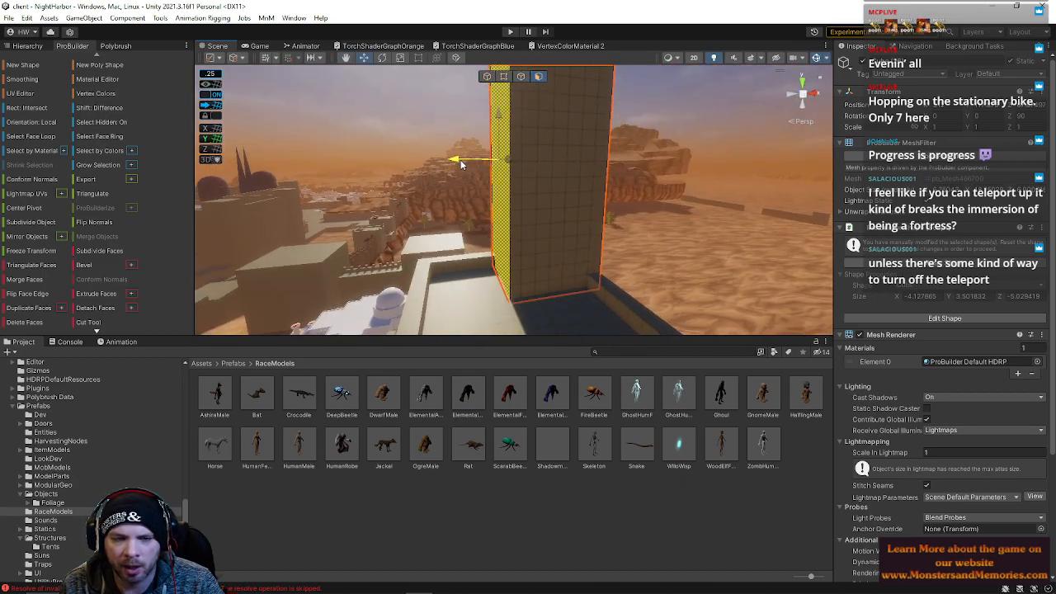
Move the tall block's other side face to adjust its width
{"action": "right_click_drag", "start_coordinate": [553, 223], "coordinate": [499, 122]}
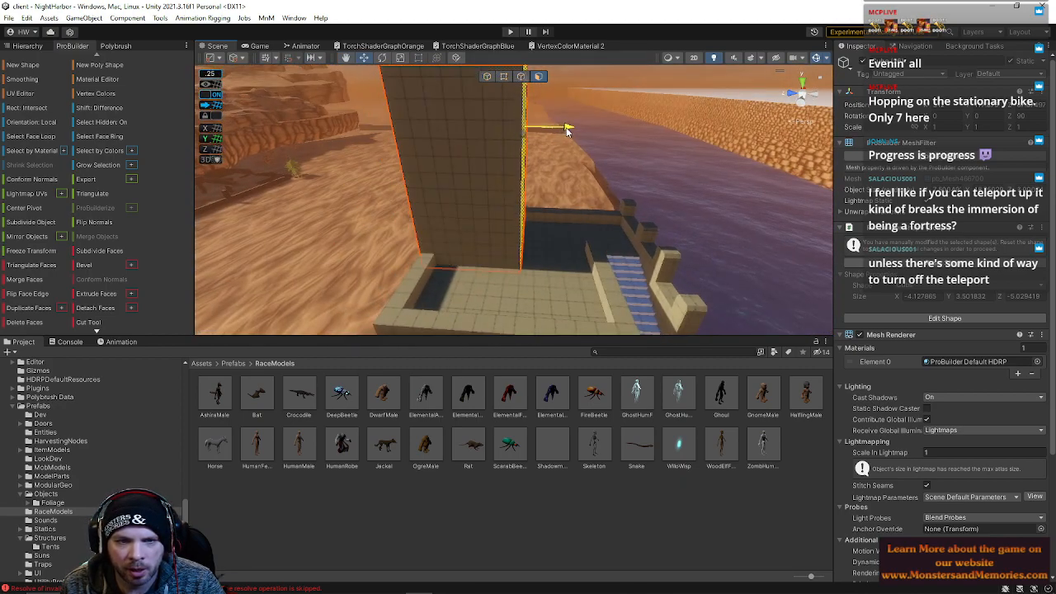
{"action": "right_click_drag", "start_coordinate": [579, 139], "coordinate": [472, 213]}
{"action": "left_click", "coordinate": [507, 177]}
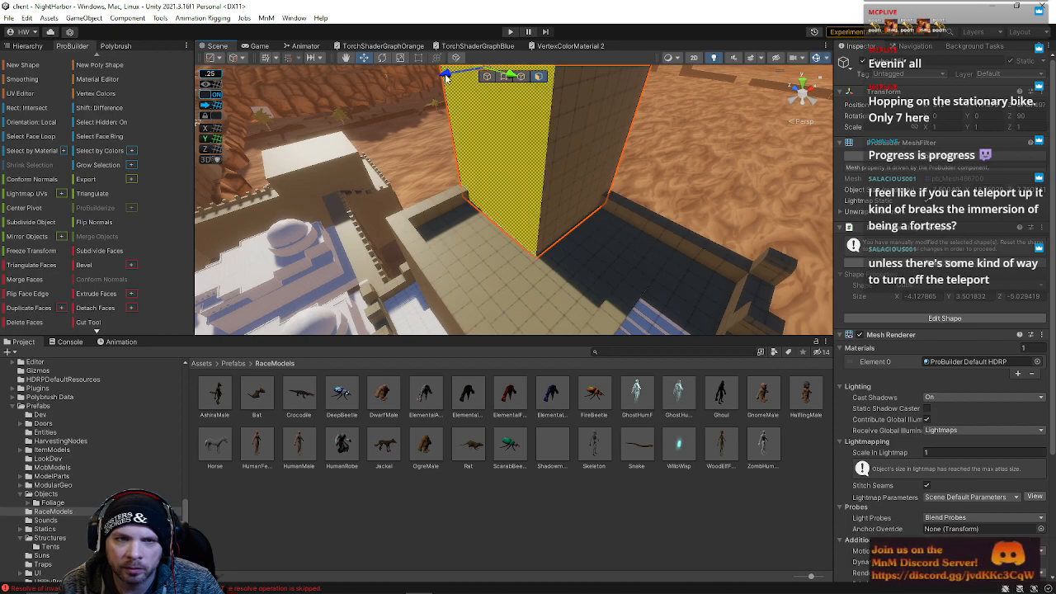
Nudge the selected face of the tall block slightly downward and deselect it
{"action": "mouse_move", "coordinate": [456, 97]}
{"action": "right_mouse_down"}
{"action": "mouse_move", "coordinate": [487, 198]}
{"action": "mouse_move", "coordinate": [556, 233]}
{"action": "mouse_move", "coordinate": [613, 169]}
{"action": "mouse_move", "coordinate": [389, 148]}
{"action": "mouse_move", "coordinate": [458, 113]}
{"action": "right_mouse_up"}
{"action": "right_click_drag", "start_coordinate": [459, 181], "coordinate": [484, 192]}
{"action": "left_click", "coordinate": [426, 155]}
{"action": "right_click_drag", "start_coordinate": [528, 278], "coordinate": [189, 244]}
{"action": "right_click_drag", "start_coordinate": [553, 201], "coordinate": [584, 196]}
{"action": "right_click_drag", "start_coordinate": [610, 237], "coordinate": [627, 235]}
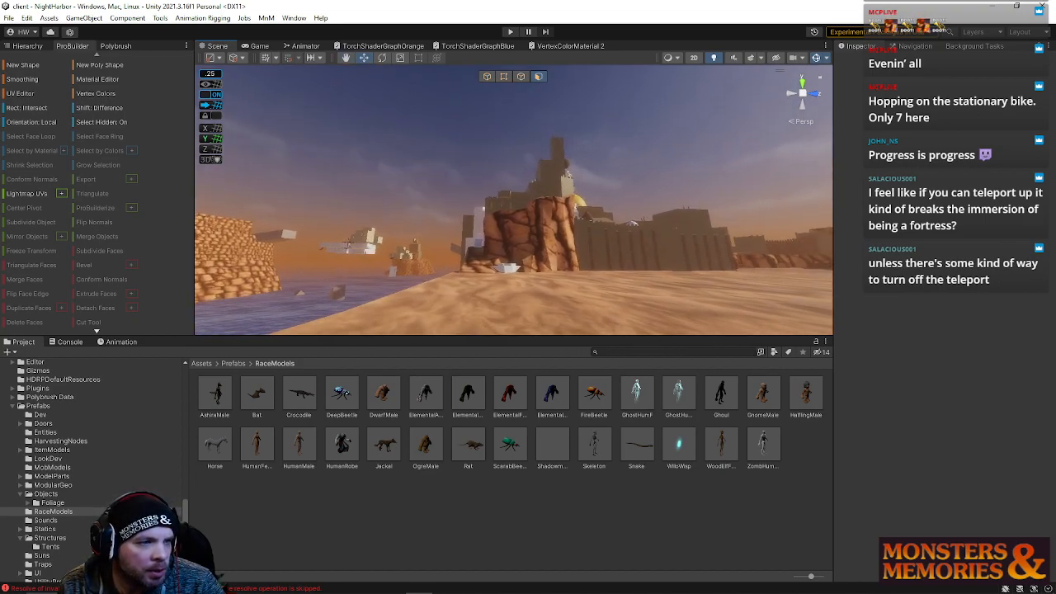
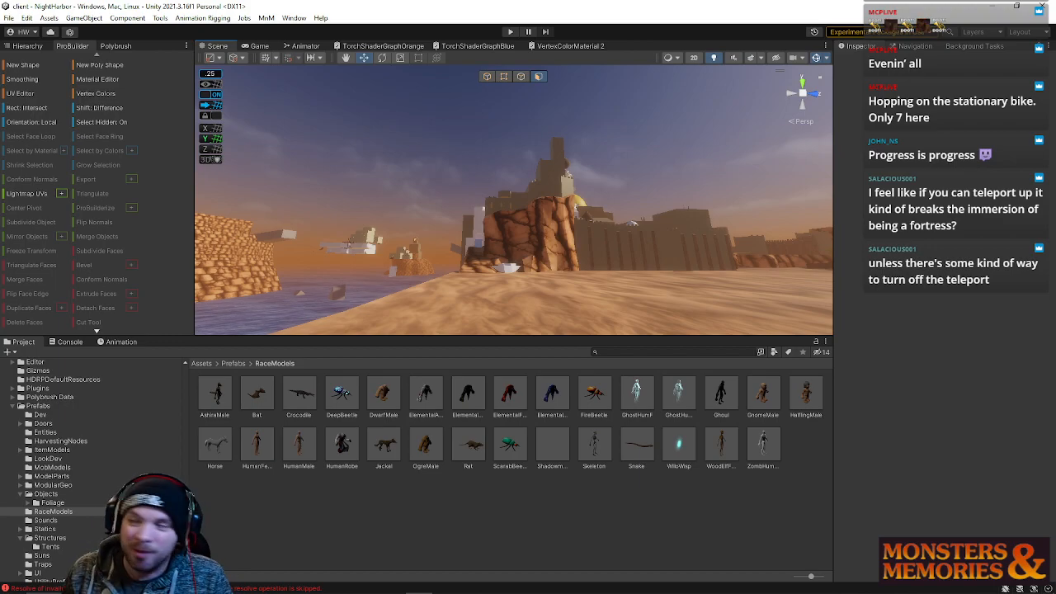
Select a face on the rock cliff mesh beside the fortress and move it with the Move tool
{"action": "right_click_drag", "start_coordinate": [543, 232], "coordinate": [489, 246]}
{"action": "key", "text": "w"}
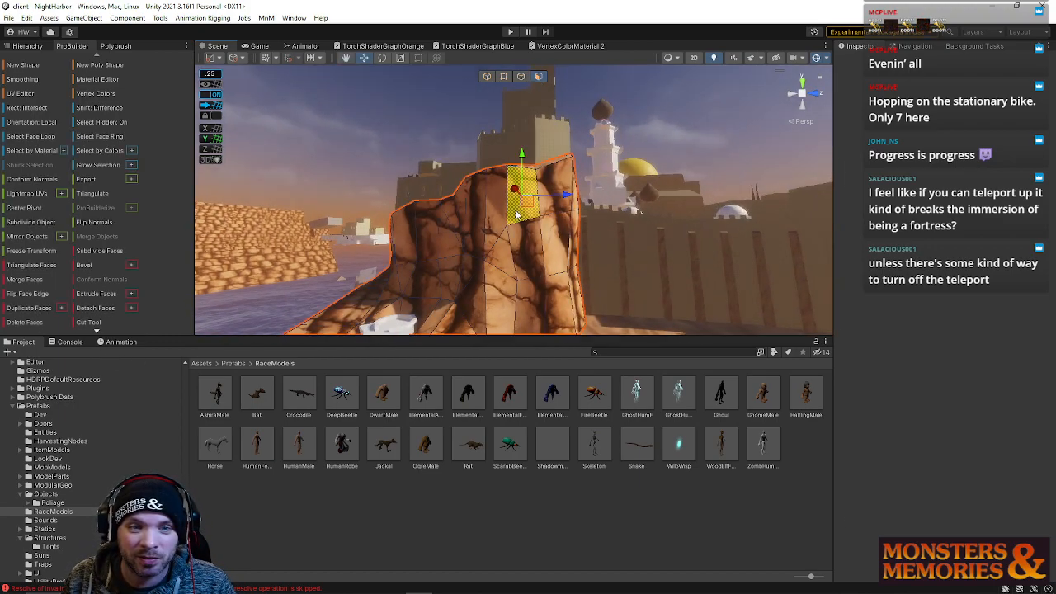
{"action": "key", "text": "alt+f"}
{"action": "right_click_drag", "start_coordinate": [515, 258], "coordinate": [543, 279]}
{"action": "key", "text": "d"}
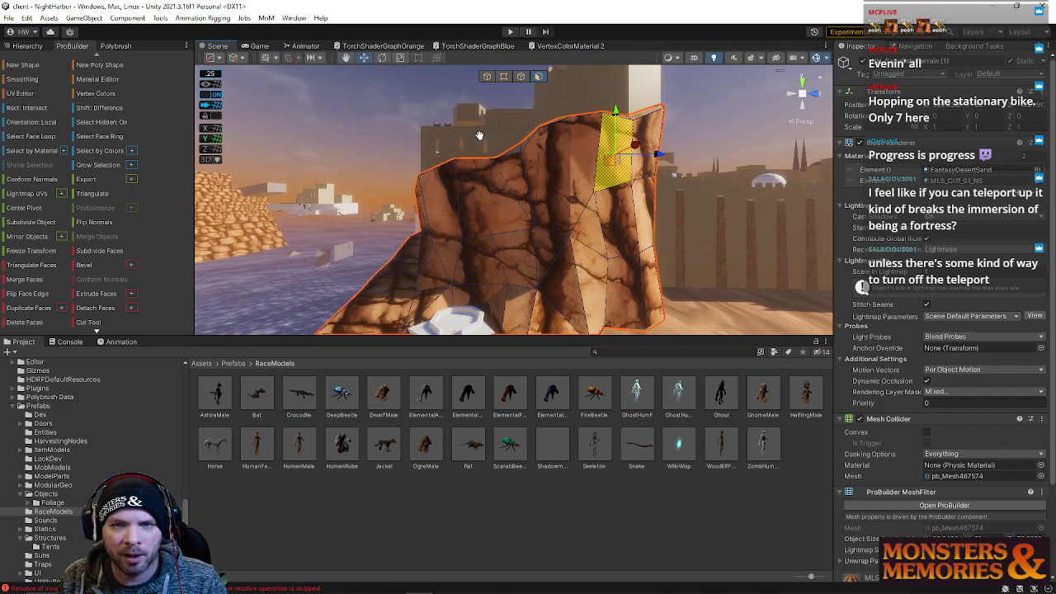
Select further faces along the cliff's upper edge and reposition them to reshape the rock
{"action": "right_click_drag", "start_coordinate": [483, 139], "coordinate": [442, 101]}
{"action": "left_click", "coordinate": [440, 129]}
{"action": "left_click", "coordinate": [644, 221]}
{"action": "left_click", "coordinate": [658, 226]}
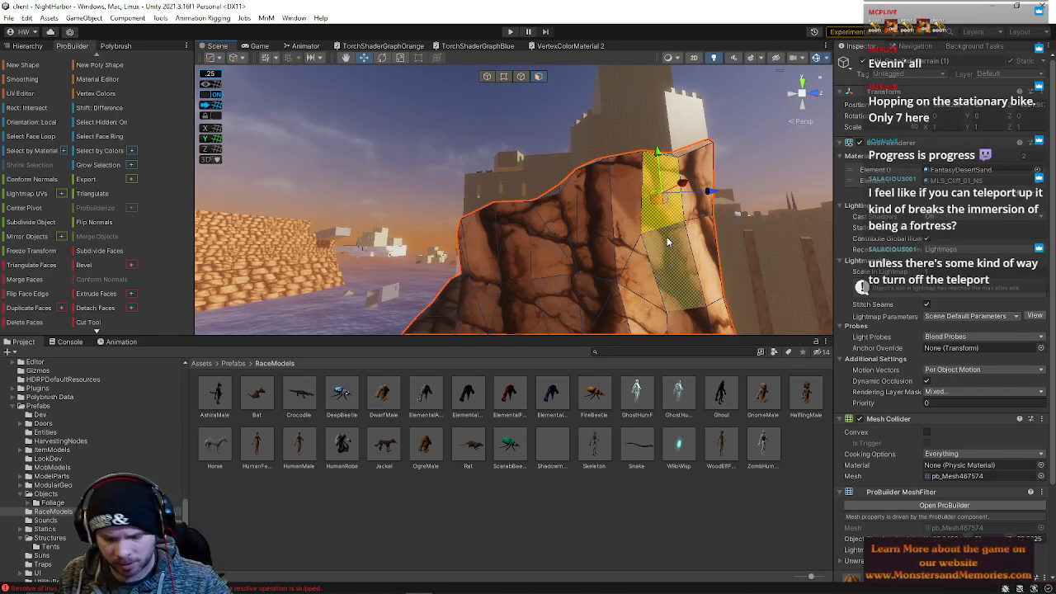
{"action": "left_click", "coordinate": [614, 223]}
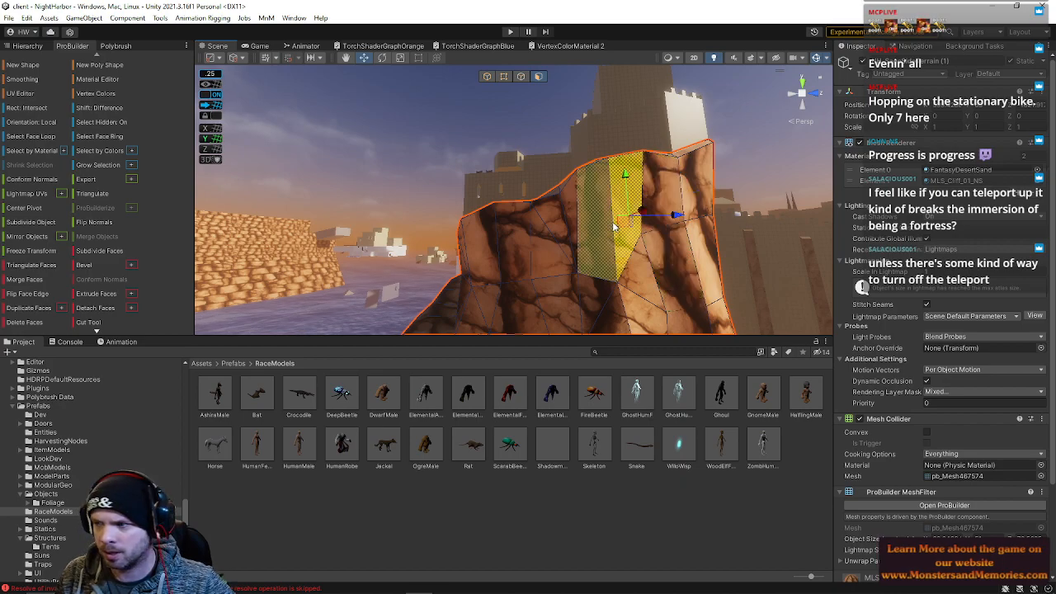
{"action": "right_click_drag", "start_coordinate": [640, 230], "coordinate": [614, 199]}
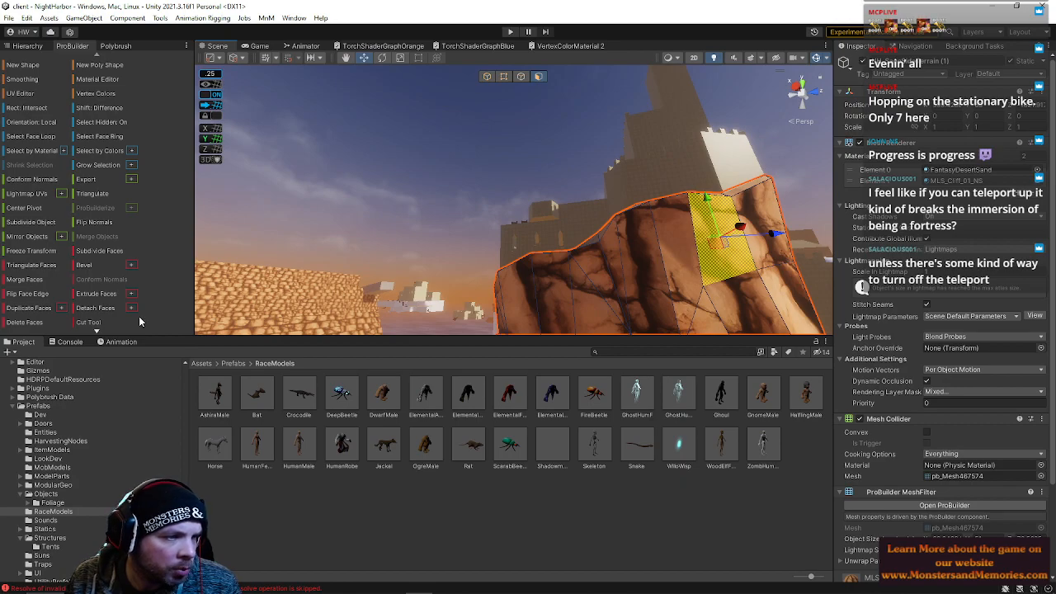
{"action": "right_click_drag", "start_coordinate": [520, 180], "coordinate": [539, 181]}
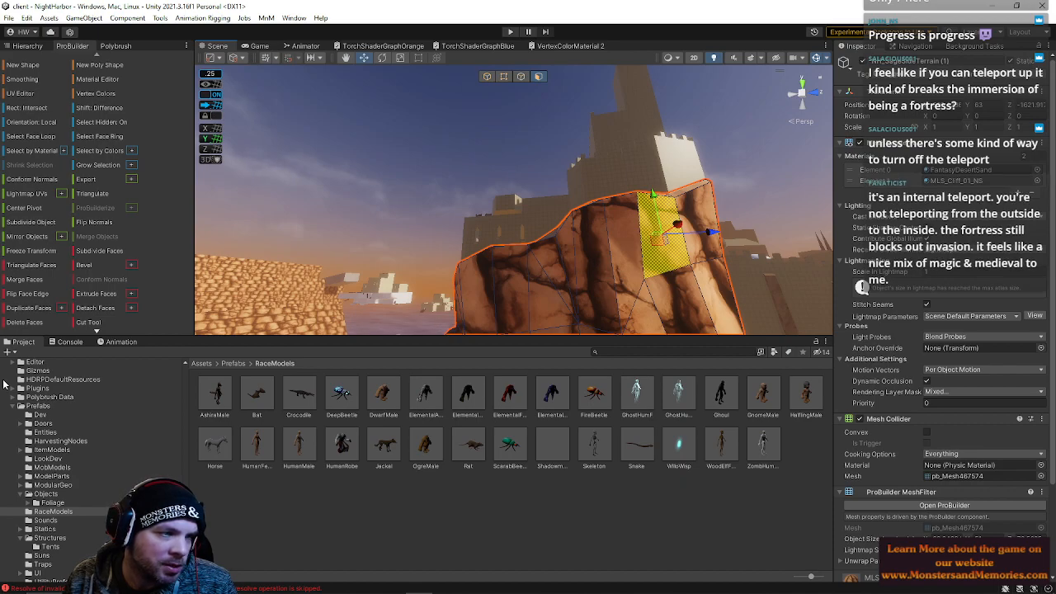
Return to object selection and enlarge the Scene view, then frame the cliff and tower area
{"action": "right_click_drag", "start_coordinate": [402, 203], "coordinate": [417, 226]}
{"action": "left_click", "coordinate": [487, 77]}
{"action": "right_click_drag", "start_coordinate": [476, 169], "coordinate": [526, 152]}
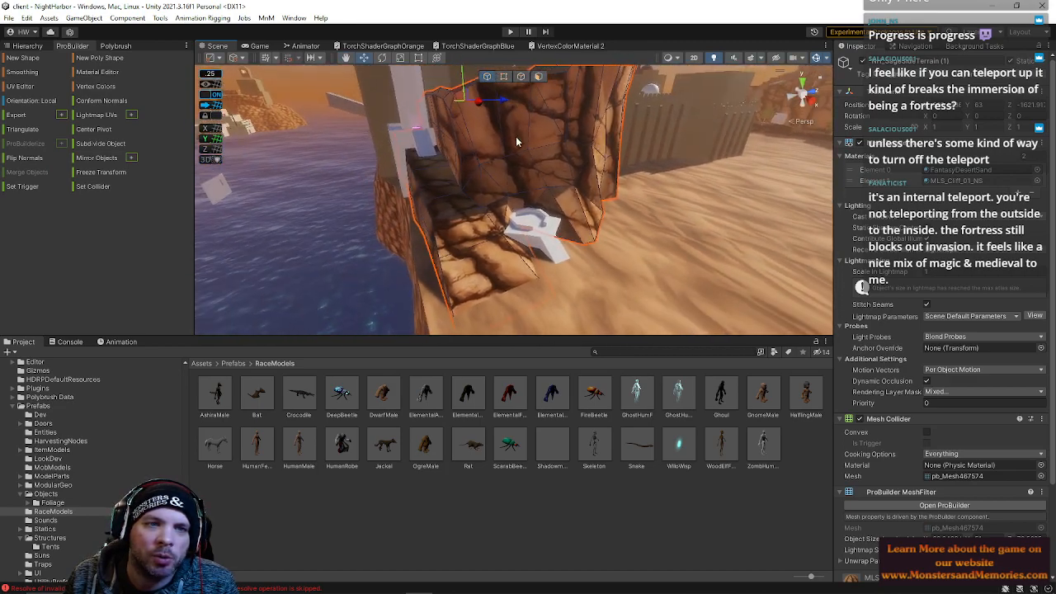
{"action": "right_click_drag", "start_coordinate": [501, 206], "coordinate": [510, 128]}
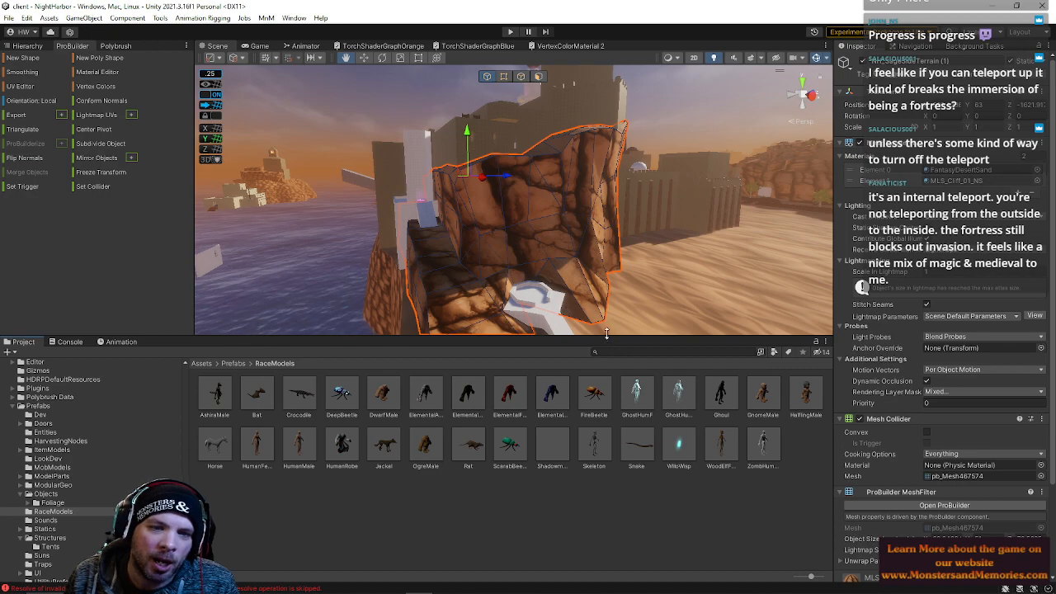
{"action": "left_click_drag", "start_coordinate": [601, 335], "coordinate": [577, 430]}
{"action": "right_click_drag", "start_coordinate": [553, 299], "coordinate": [487, 200]}
{"action": "left_click", "coordinate": [487, 199]}
{"action": "right_click_drag", "start_coordinate": [569, 235], "coordinate": [527, 323]}
{"action": "key", "text": "w"}
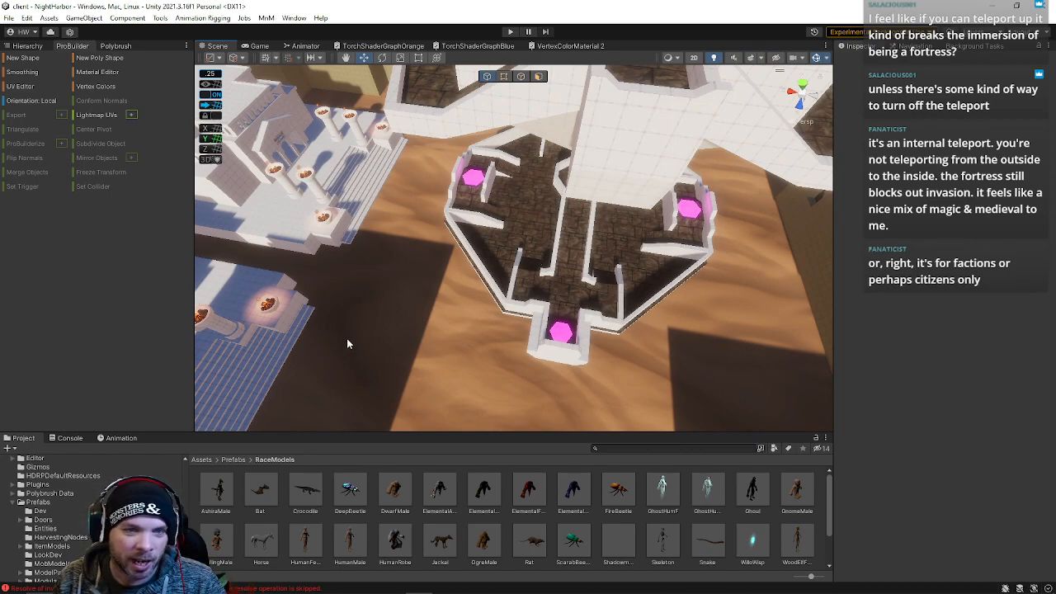
Survey the fortress exterior, cliffs and surrounding dunes from different angles
{"action": "right_click_drag", "start_coordinate": [715, 304], "coordinate": [636, 83]}
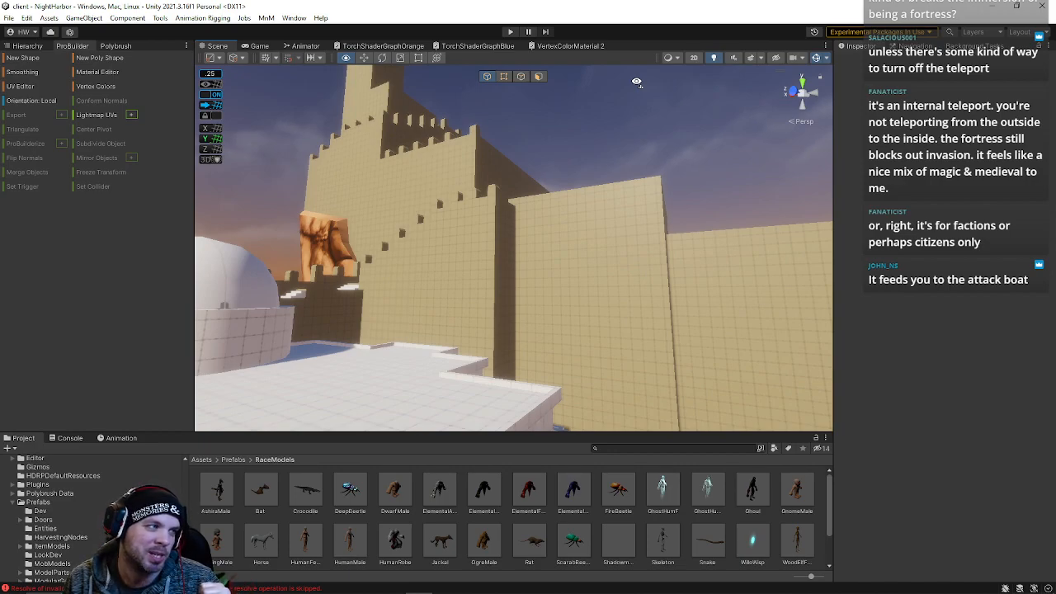
{"action": "right_click_drag", "start_coordinate": [636, 82], "coordinate": [829, 173]}
{"action": "right_click_drag", "start_coordinate": [946, 188], "coordinate": [4, 99]}
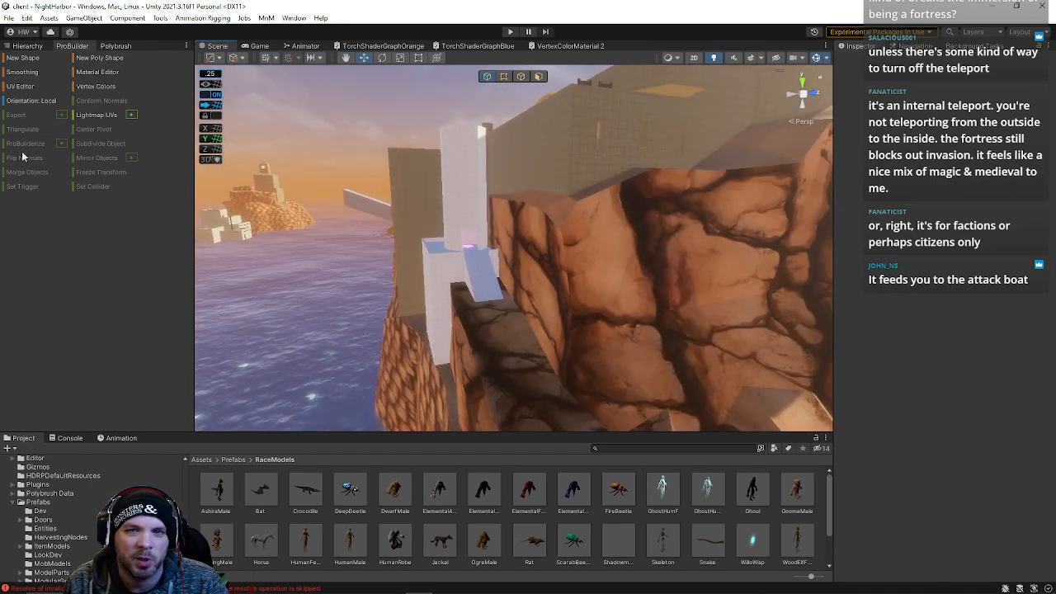
{"action": "right_click_drag", "start_coordinate": [707, 86], "coordinate": [494, 268]}
{"action": "right_click_drag", "start_coordinate": [568, 320], "coordinate": [765, 303]}
{"action": "right_click_drag", "start_coordinate": [771, 259], "coordinate": [775, 242]}
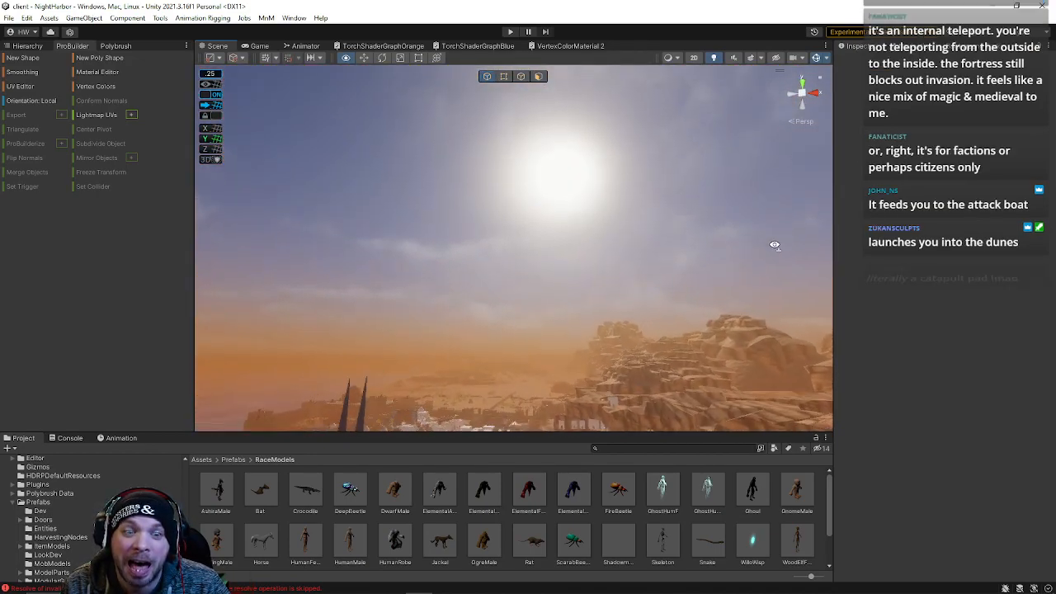
{"action": "right_click_drag", "start_coordinate": [756, 304], "coordinate": [727, 312]}
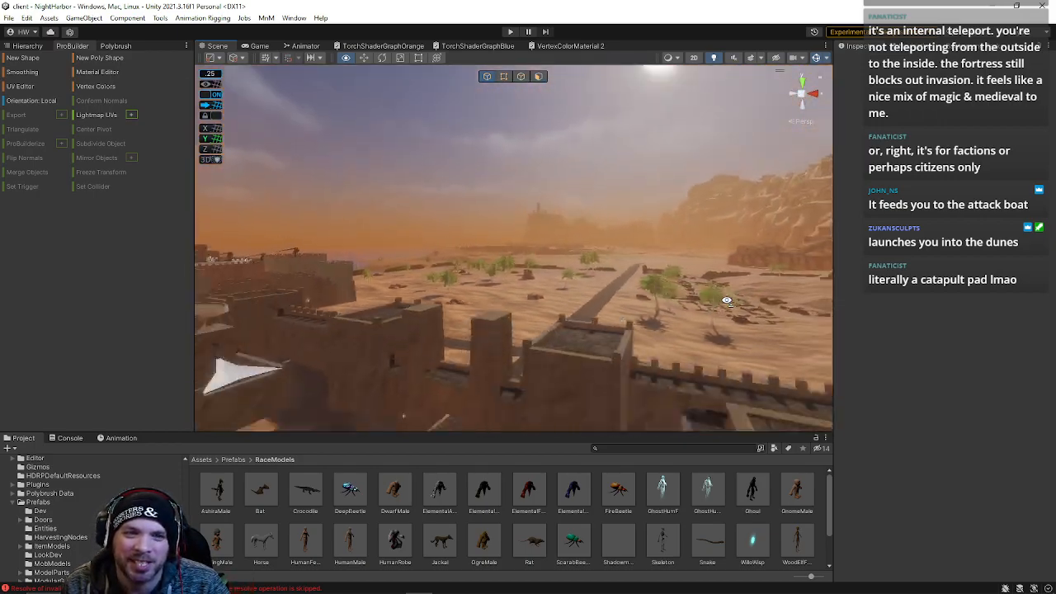
{"action": "right_click_drag", "start_coordinate": [727, 302], "coordinate": [191, 294]}
{"action": "right_click_drag", "start_coordinate": [426, 286], "coordinate": [430, 281]}
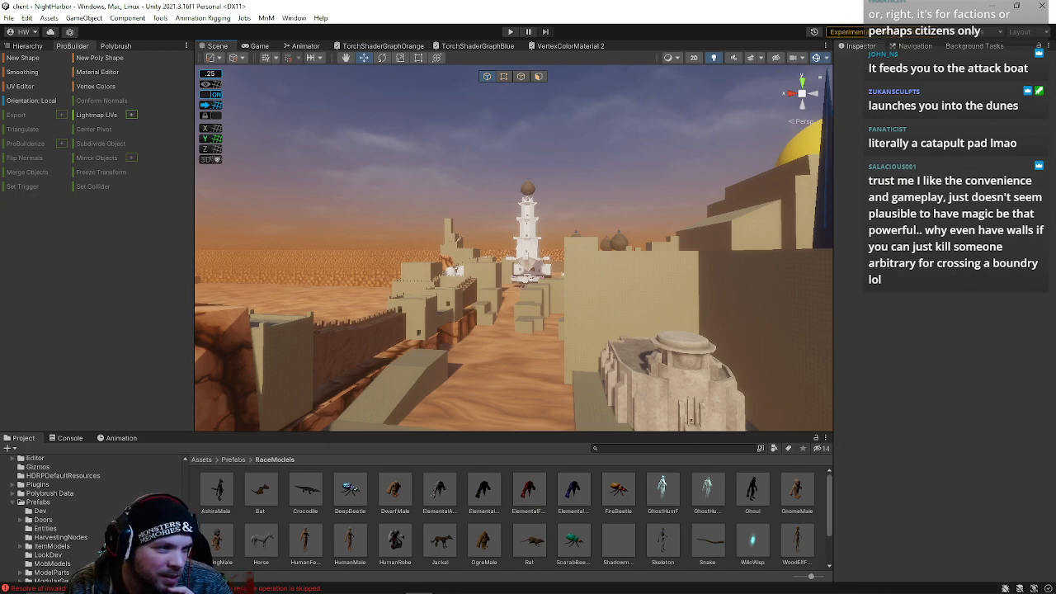
Inspect the courtyard floor, walls and stairs inside the fortress
{"action": "right_click_drag", "start_coordinate": [449, 251], "coordinate": [430, 269]}
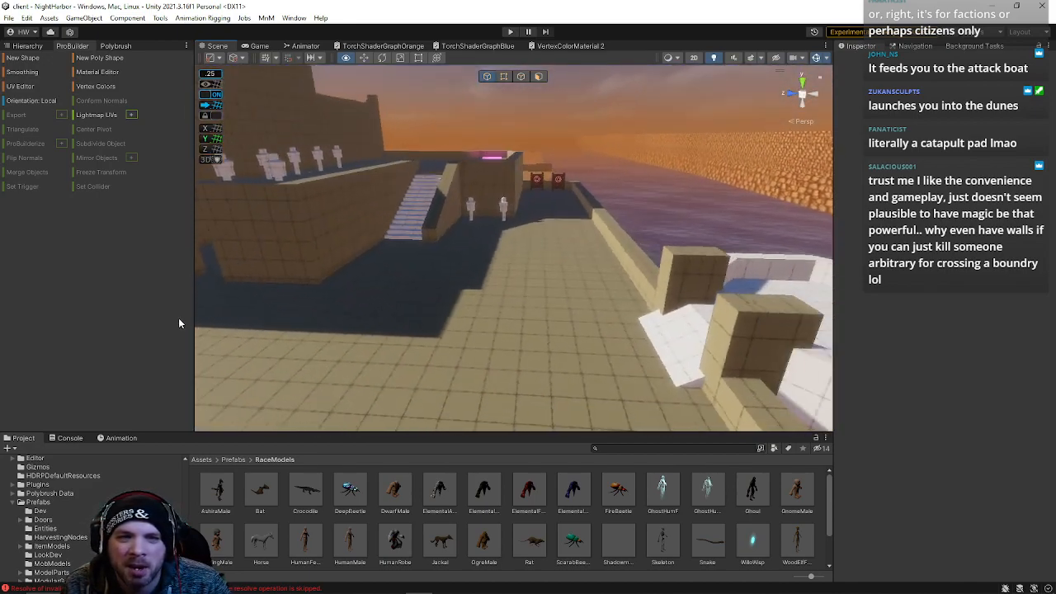
{"action": "right_click_drag", "start_coordinate": [170, 321], "coordinate": [286, 338]}
{"action": "right_click_drag", "start_coordinate": [221, 325], "coordinate": [179, 286]}
{"action": "right_click_drag", "start_coordinate": [46, 337], "coordinate": [820, 358]}
{"action": "right_click_drag", "start_coordinate": [701, 322], "coordinate": [344, 104]}
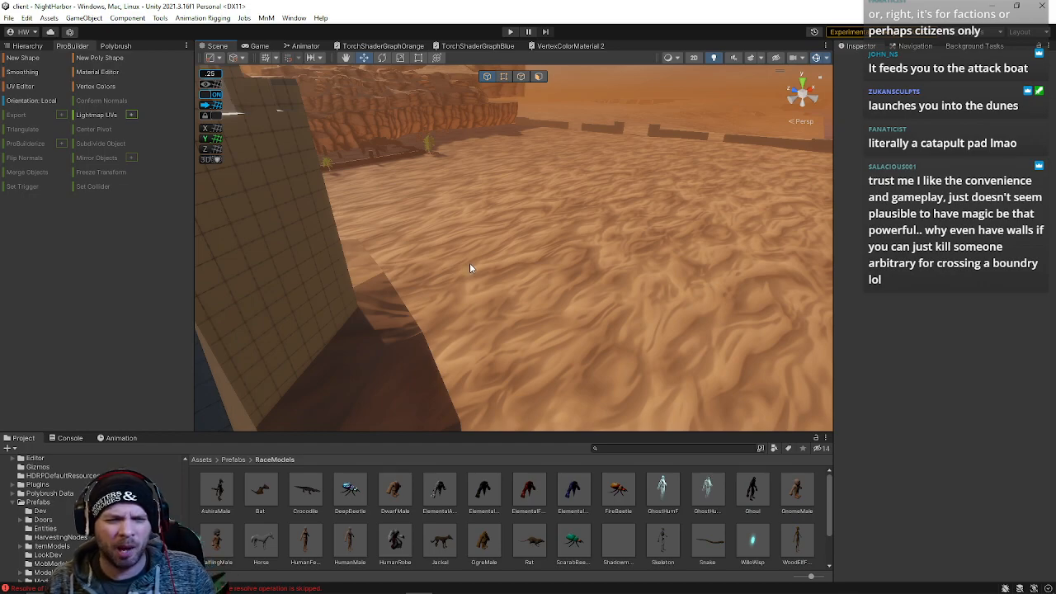
{"action": "right_click_drag", "start_coordinate": [456, 226], "coordinate": [484, 418]}
{"action": "right_click_drag", "start_coordinate": [514, 366], "coordinate": [389, 206]}
{"action": "right_click_drag", "start_coordinate": [414, 336], "coordinate": [643, 389]}
{"action": "right_click_drag", "start_coordinate": [606, 335], "coordinate": [421, 345]}
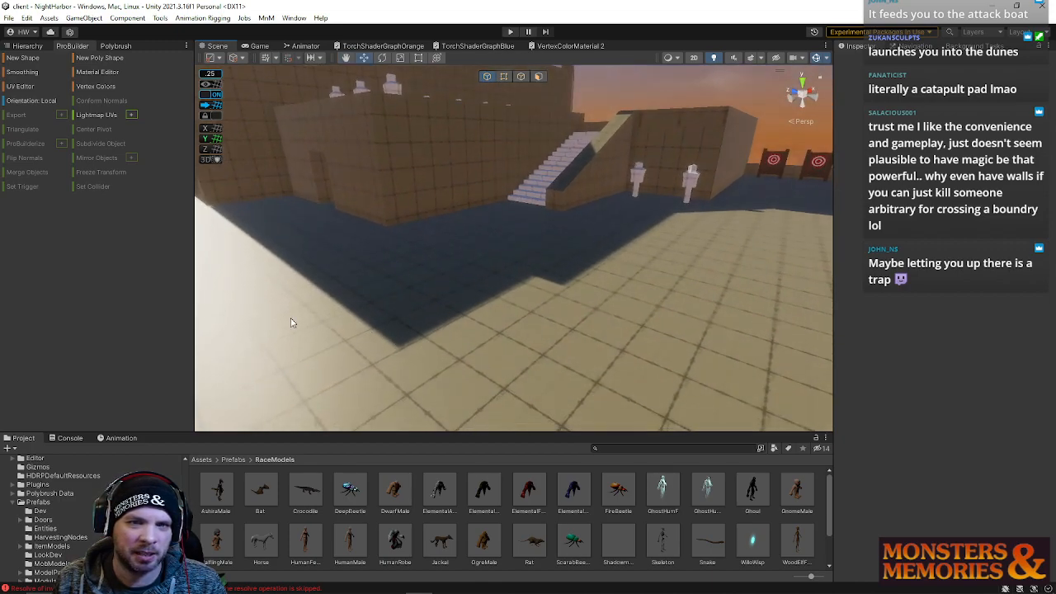
{"action": "right_click_drag", "start_coordinate": [622, 298], "coordinate": [360, 335]}
Select a courtyard floor face in face mode and grow the selection across the adjoining floor
{"action": "left_click", "coordinate": [541, 79]}
{"action": "left_click", "coordinate": [618, 306]}
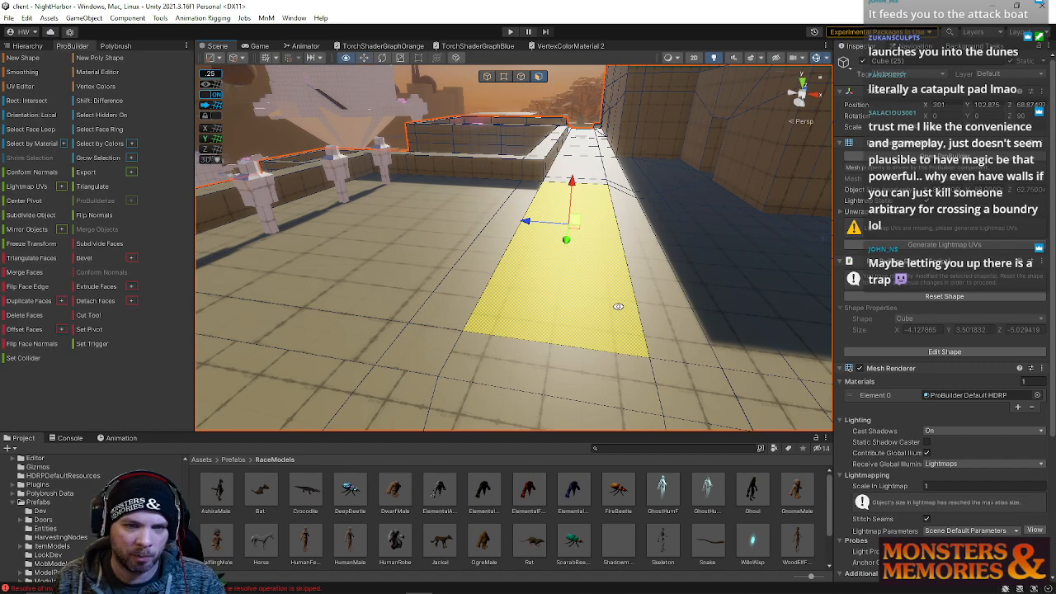
{"action": "key", "text": "alt+g"}
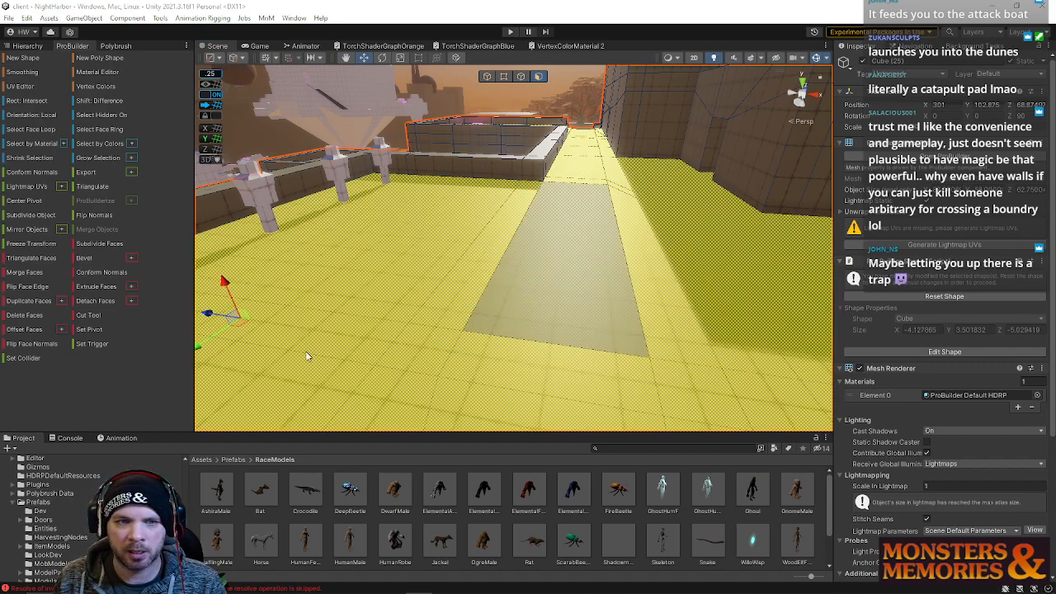
{"action": "right_click_drag", "start_coordinate": [578, 332], "coordinate": [559, 257]}
Inspect the walkways, tower and teleport pads around the fortress in object mode
{"action": "left_click", "coordinate": [488, 79]}
{"action": "left_click", "coordinate": [528, 168]}
{"action": "right_click_drag", "start_coordinate": [528, 168], "coordinate": [411, 402]}
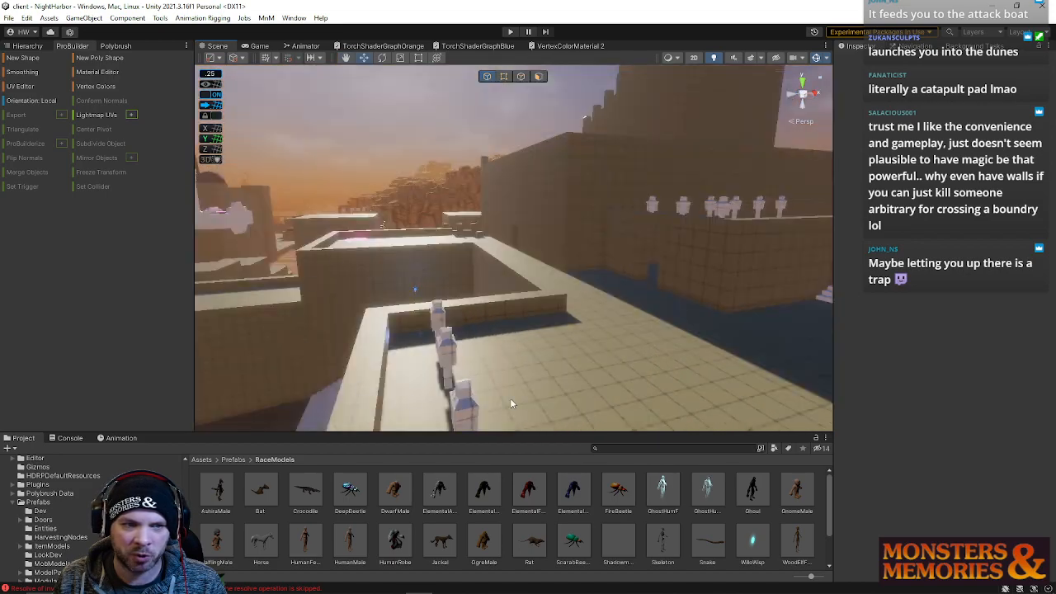
{"action": "right_click_drag", "start_coordinate": [547, 388], "coordinate": [409, 156]}
{"action": "right_click_drag", "start_coordinate": [343, 244], "coordinate": [317, 299]}
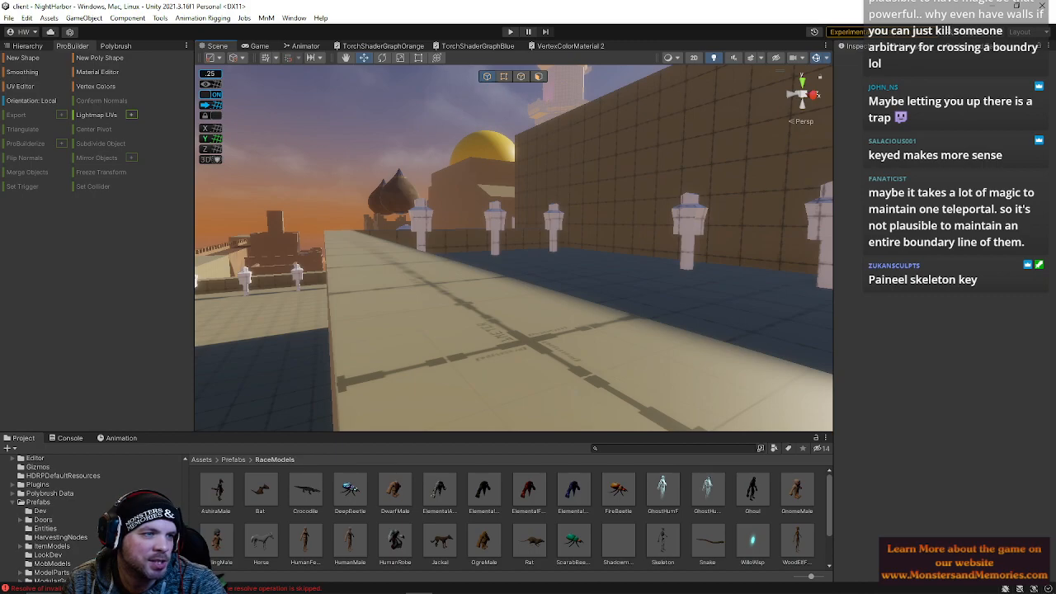
{"action": "mouse_move", "coordinate": [455, 318]}
{"action": "right_mouse_down"}
{"action": "mouse_move", "coordinate": [466, 319]}
{"action": "mouse_move", "coordinate": [403, 276]}
{"action": "mouse_move", "coordinate": [478, 318]}
{"action": "mouse_move", "coordinate": [540, 323]}
{"action": "mouse_move", "coordinate": [458, 324]}
{"action": "right_mouse_up"}
{"action": "left_click", "coordinate": [461, 323]}
{"action": "right_click_drag", "start_coordinate": [572, 314], "coordinate": [627, 178]}
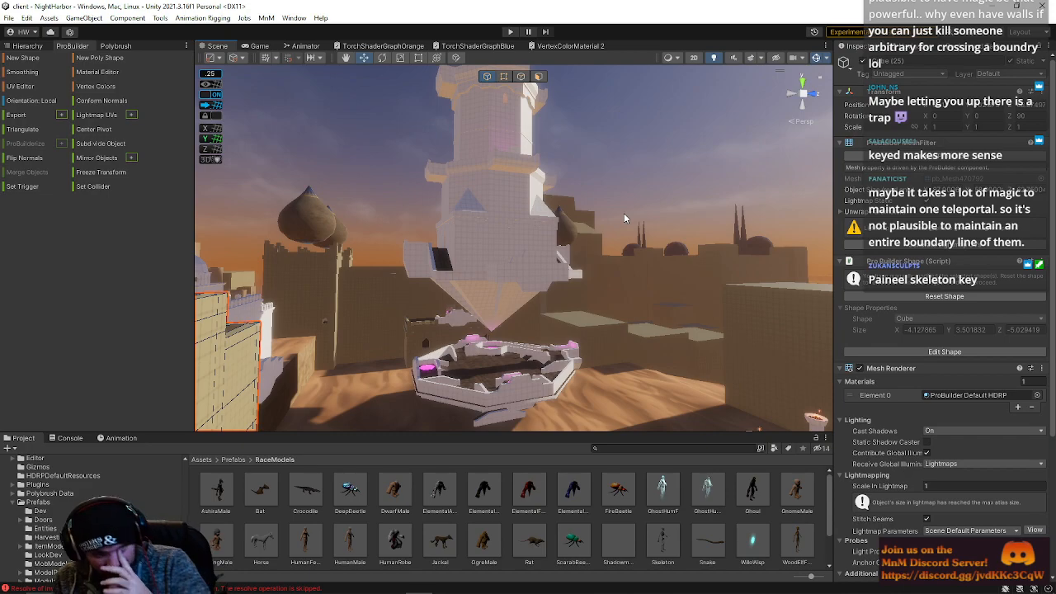
{"action": "right_click_drag", "start_coordinate": [643, 293], "coordinate": [863, 320]}
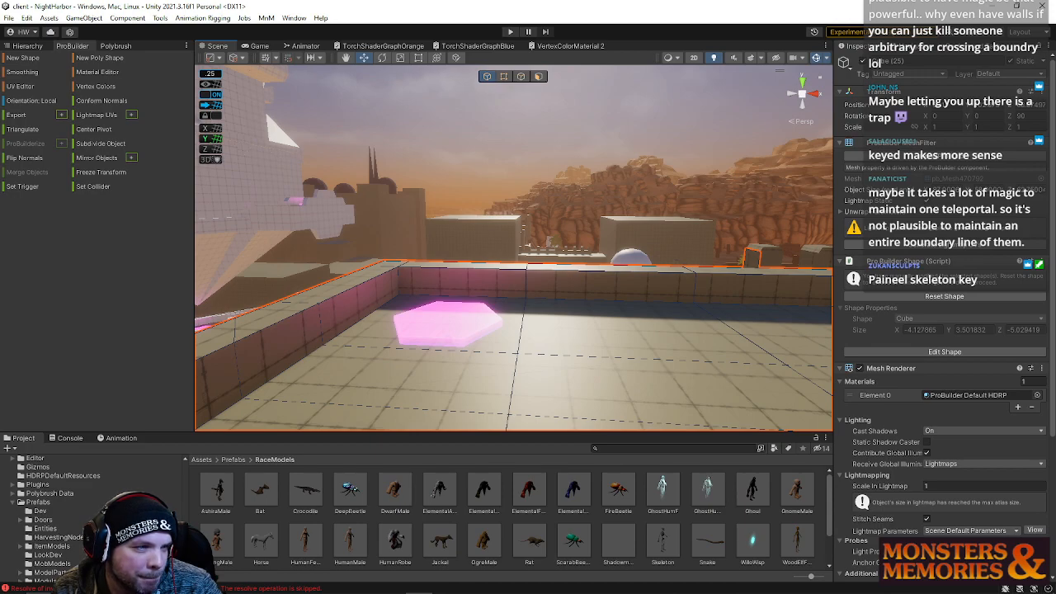
{"action": "right_click_drag", "start_coordinate": [302, 421], "coordinate": [441, 557]}
{"action": "left_click", "coordinate": [510, 356]}
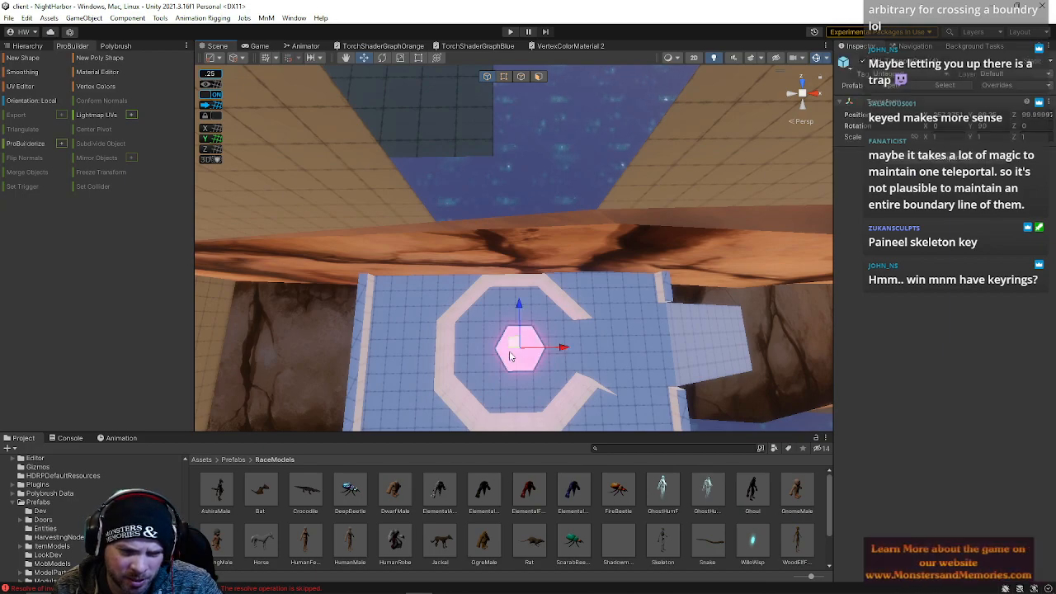
{"action": "right_click_drag", "start_coordinate": [544, 366], "coordinate": [438, 157]}
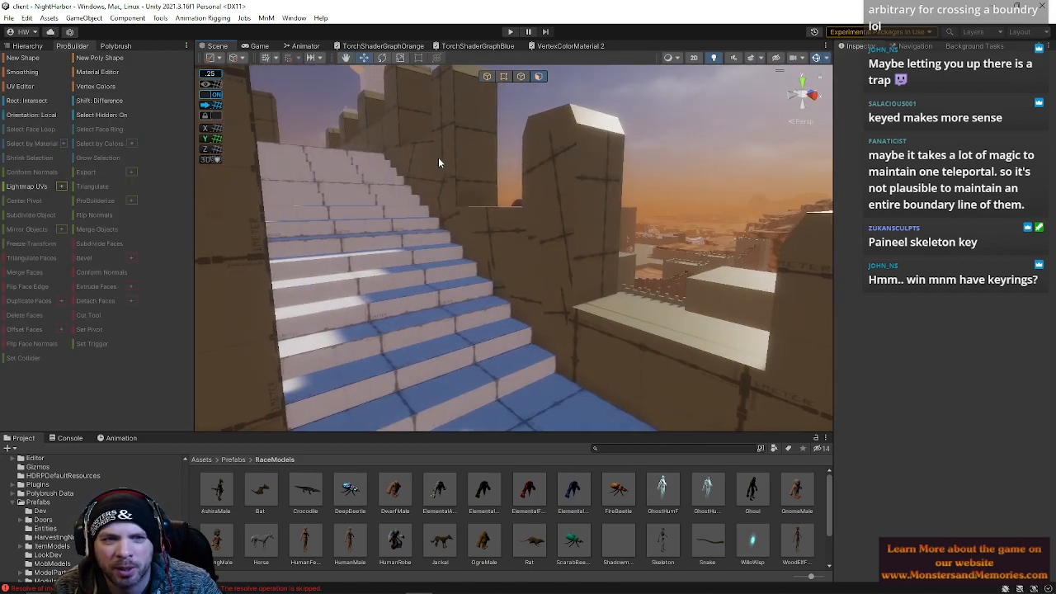
Select wall faces around the staircase and grow the selection across the adjoining walls
{"action": "left_click", "coordinate": [438, 157]}
{"action": "left_click", "coordinate": [361, 123]}
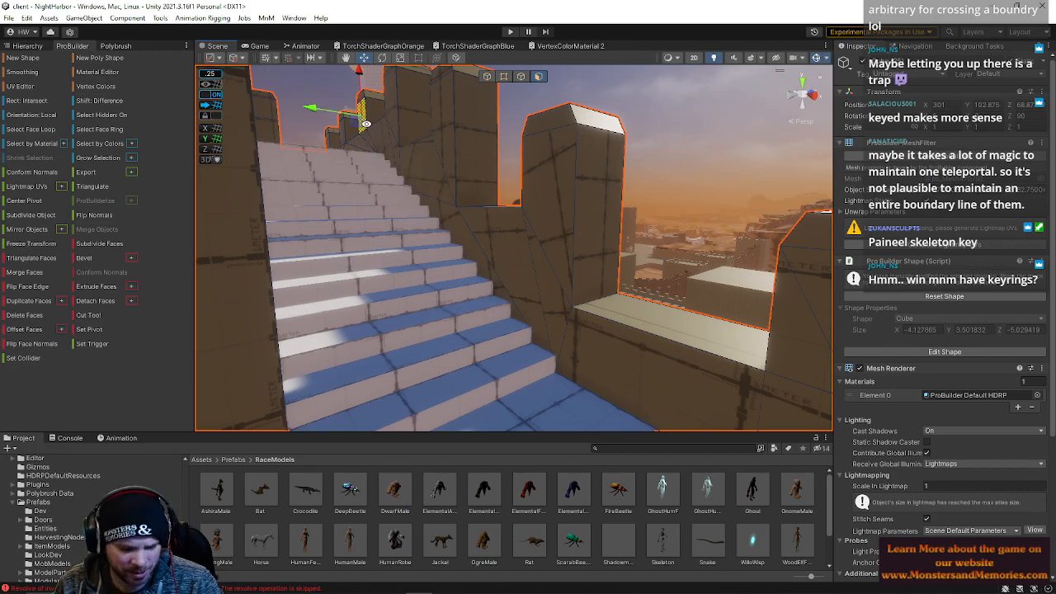
{"action": "key", "text": "alt+g"}
{"action": "left_click", "coordinate": [638, 133]}
{"action": "right_click_drag", "start_coordinate": [638, 132], "coordinate": [349, 248]}
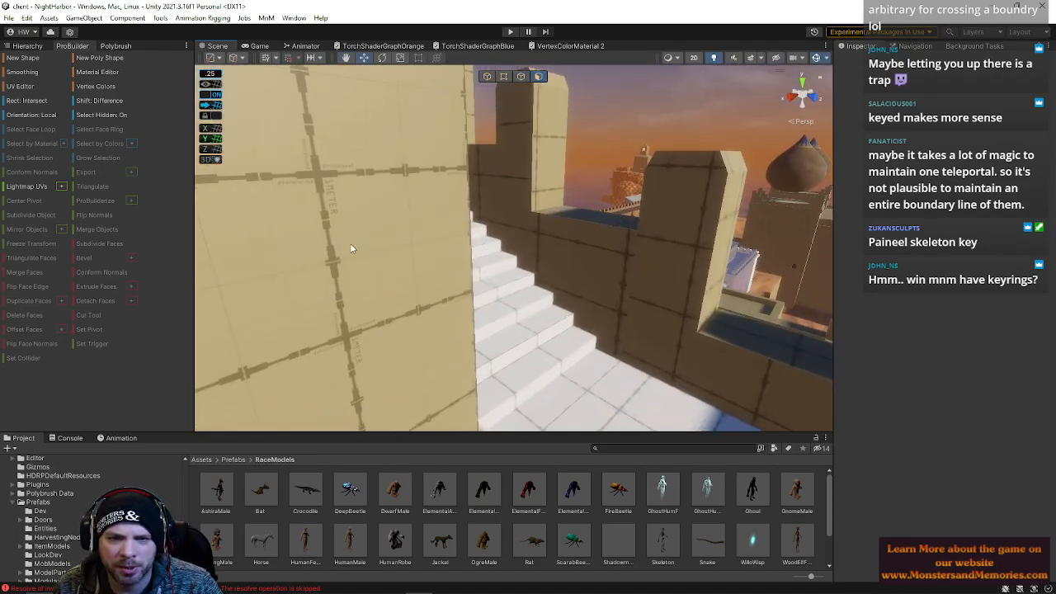
{"action": "left_click", "coordinate": [499, 191]}
{"action": "key", "text": "alt+g"}
{"action": "right_click_drag", "start_coordinate": [684, 246], "coordinate": [22, 138]}
{"action": "left_click", "coordinate": [524, 254]}
{"action": "key", "text": "alt+g"}
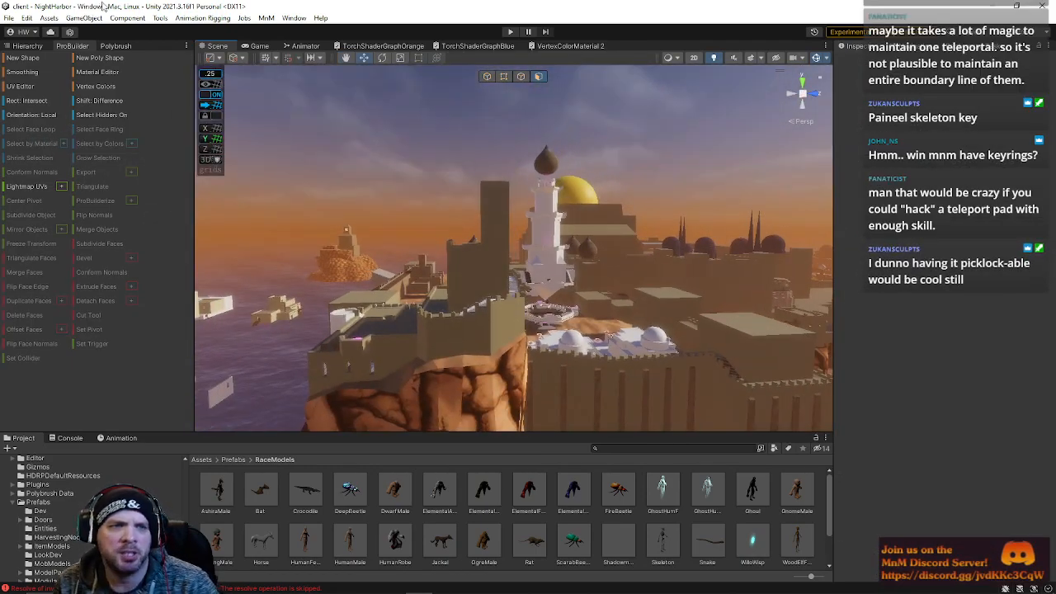
Save the current scene
{"action": "left_click", "coordinate": [6, 19]}
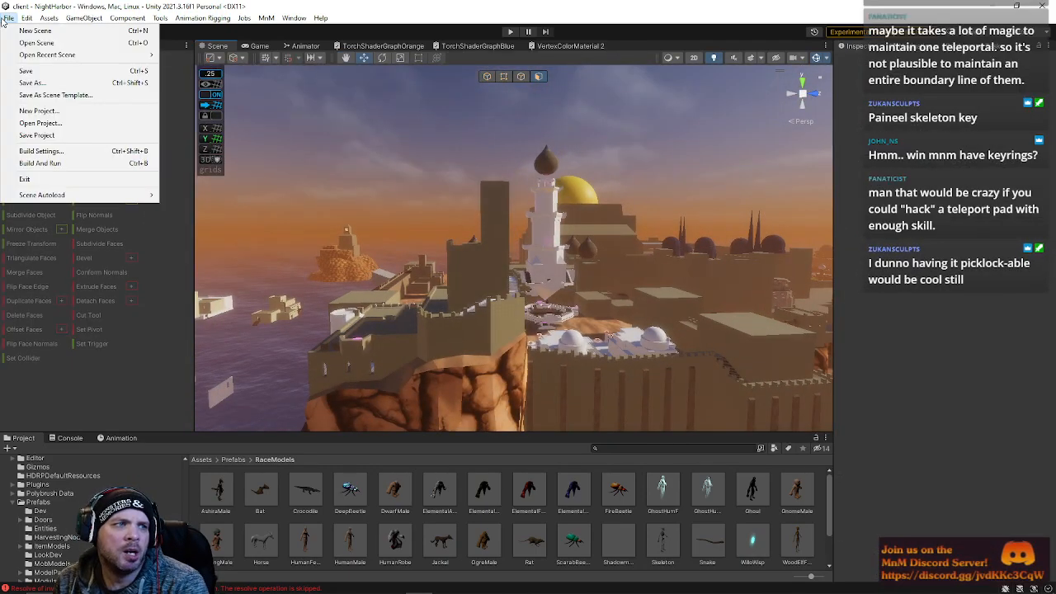
{"action": "left_click", "coordinate": [28, 70]}
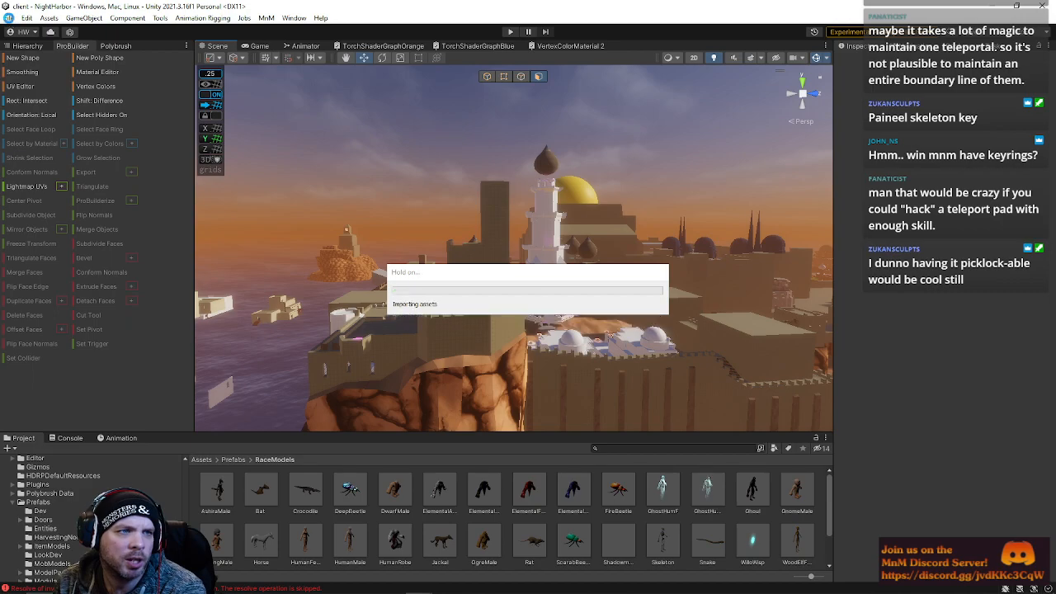
Open the WyrmsbaneTomb scene from the recent scenes list
{"action": "left_click", "coordinate": [9, 18]}
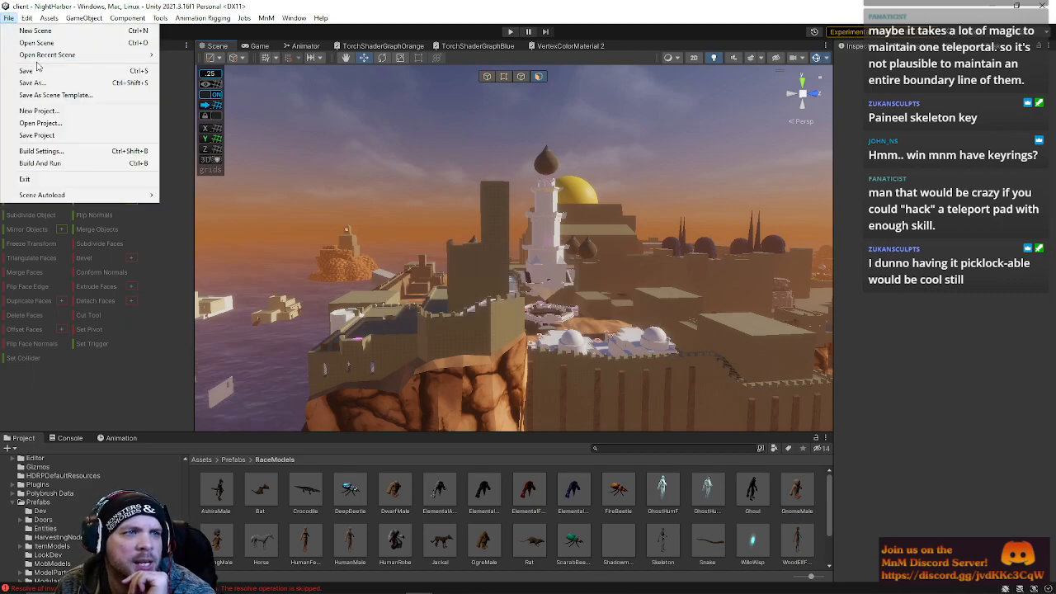
{"action": "mouse_move", "coordinate": [36, 58]}
{"action": "left_click", "coordinate": [190, 80]}
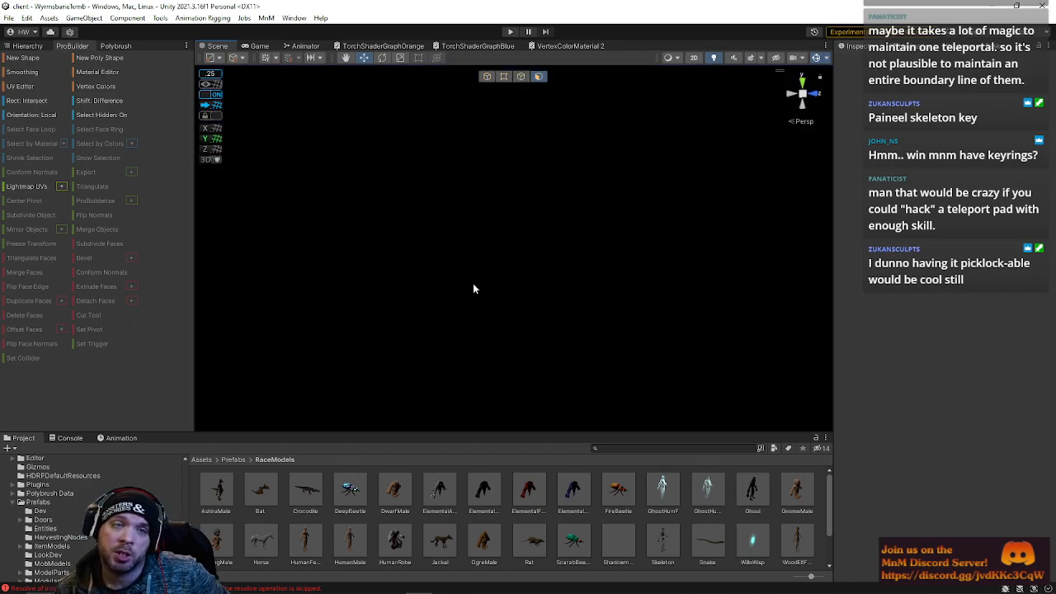
Open the Zone scene from the recent scenes list and enter Play mode
{"action": "left_click", "coordinate": [8, 18]}
{"action": "mouse_move", "coordinate": [99, 54]}
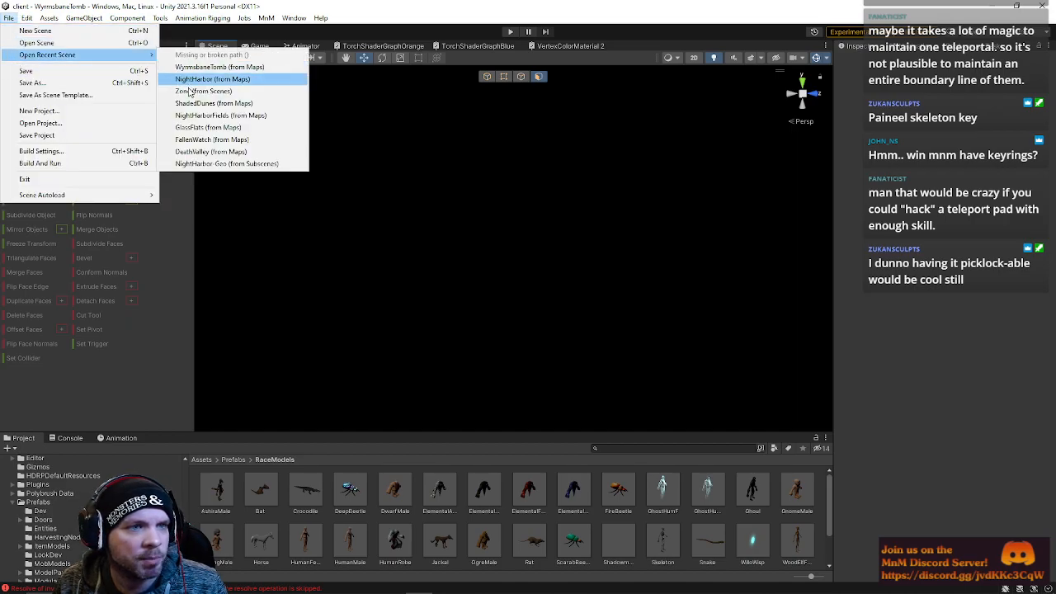
{"action": "left_click", "coordinate": [189, 91]}
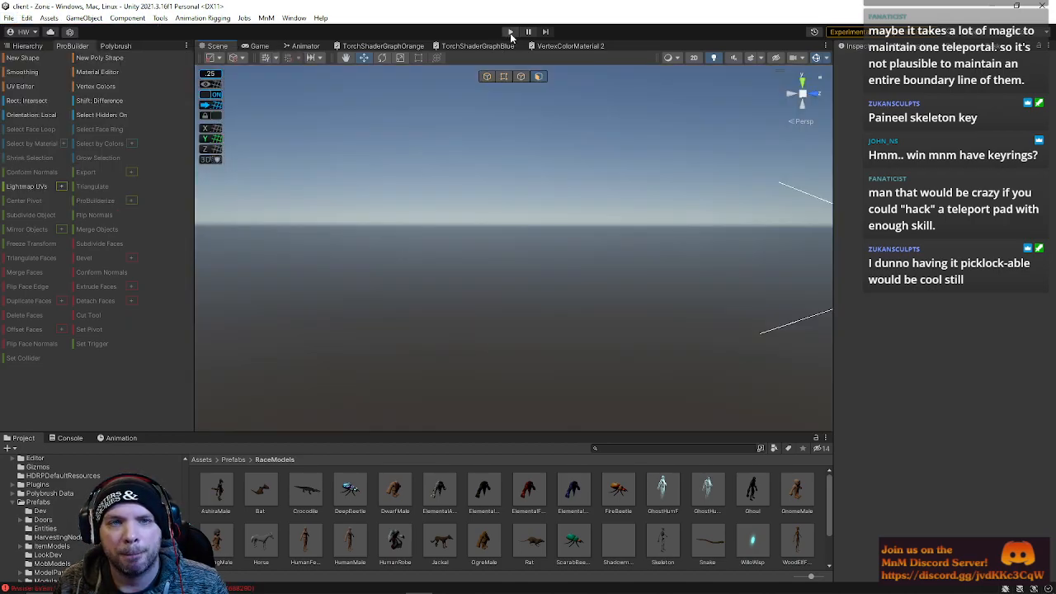
{"action": "left_click", "coordinate": [510, 31]}
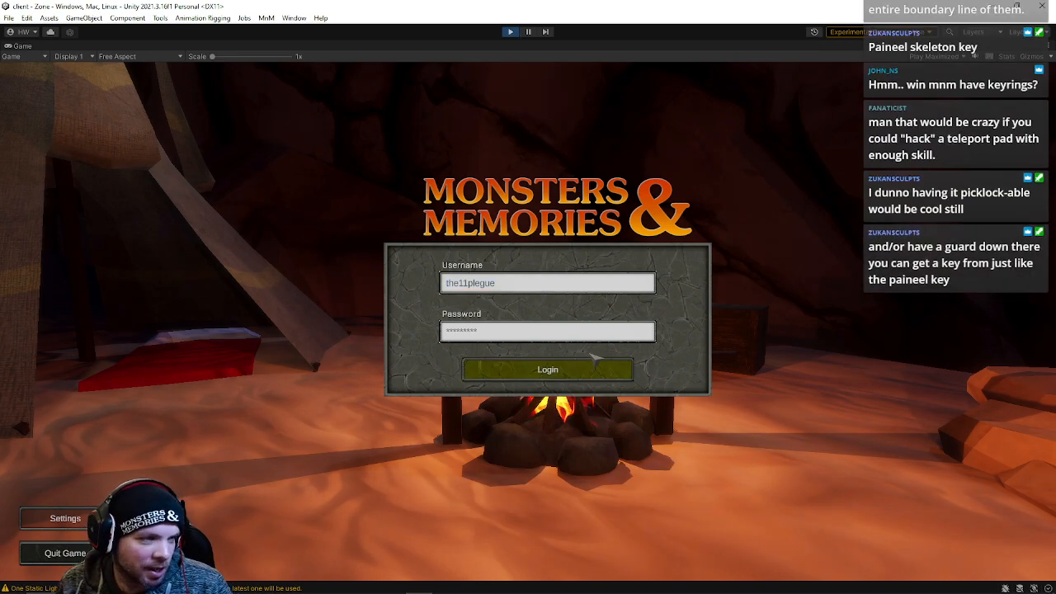
Log in to the game and connect to the Development Server
{"action": "left_click", "coordinate": [591, 358]}
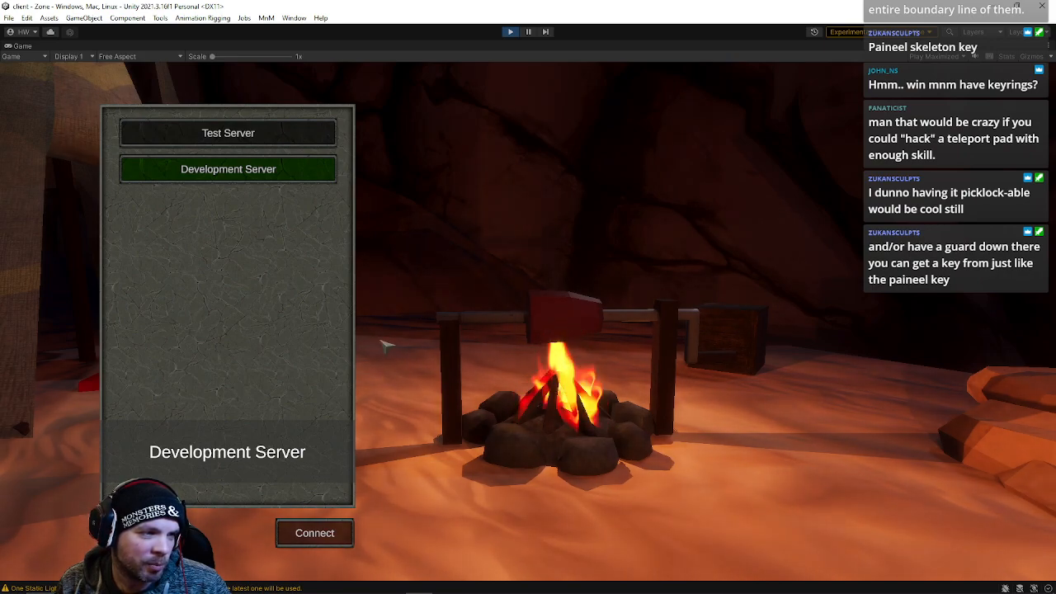
{"action": "left_click", "coordinate": [307, 534]}
{"action": "left_click", "coordinate": [307, 546]}
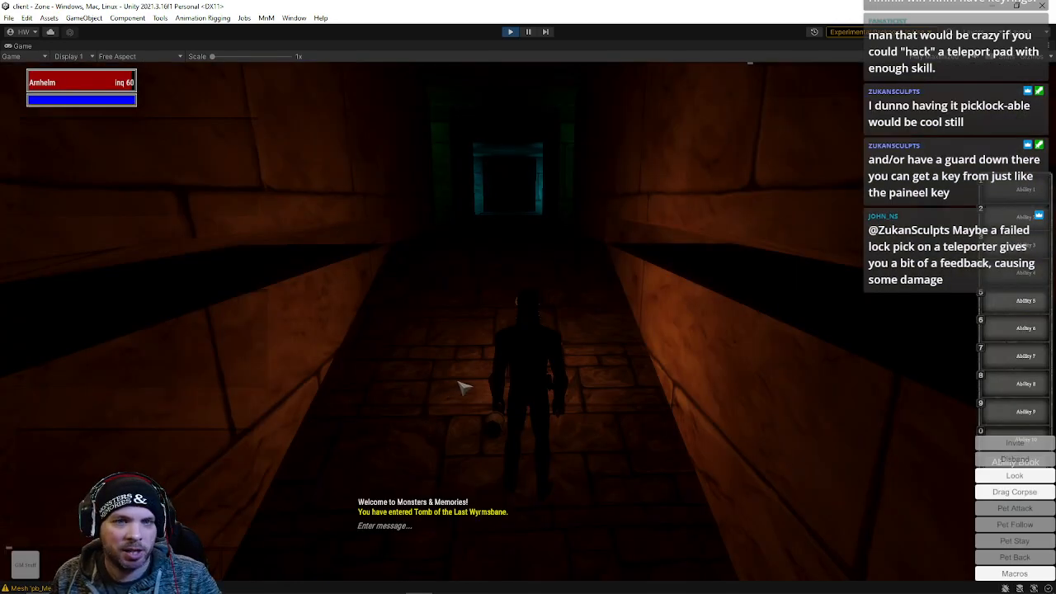
Walk the character down the tomb corridor toward the crusader hall
{"action": "right_click_drag", "start_coordinate": [584, 354], "coordinate": [590, 350]}
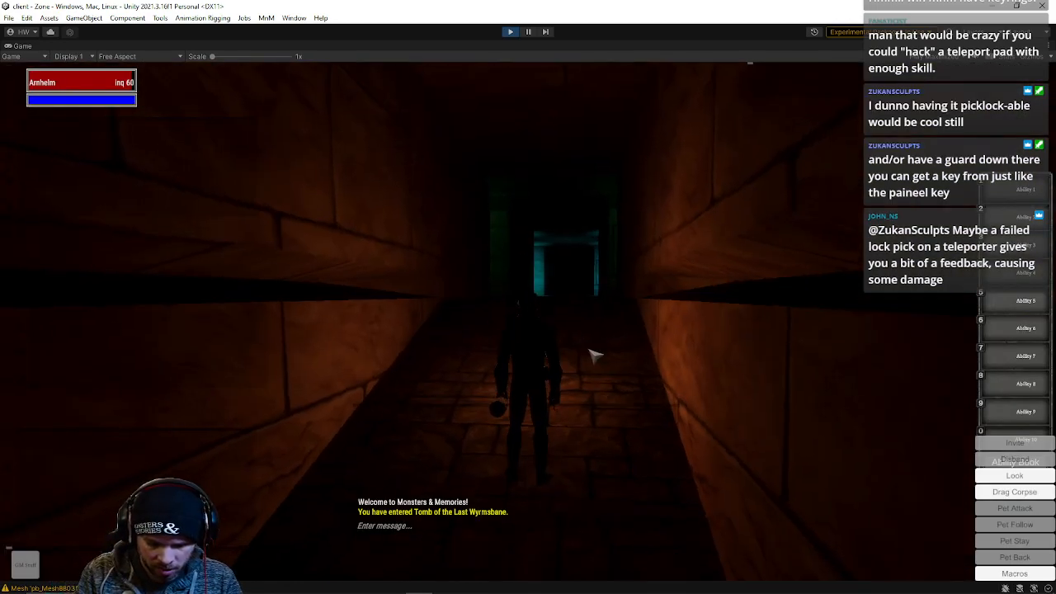
{"action": "key", "text": "w"}
{"action": "right_click_drag", "start_coordinate": [541, 303], "coordinate": [602, 301]}
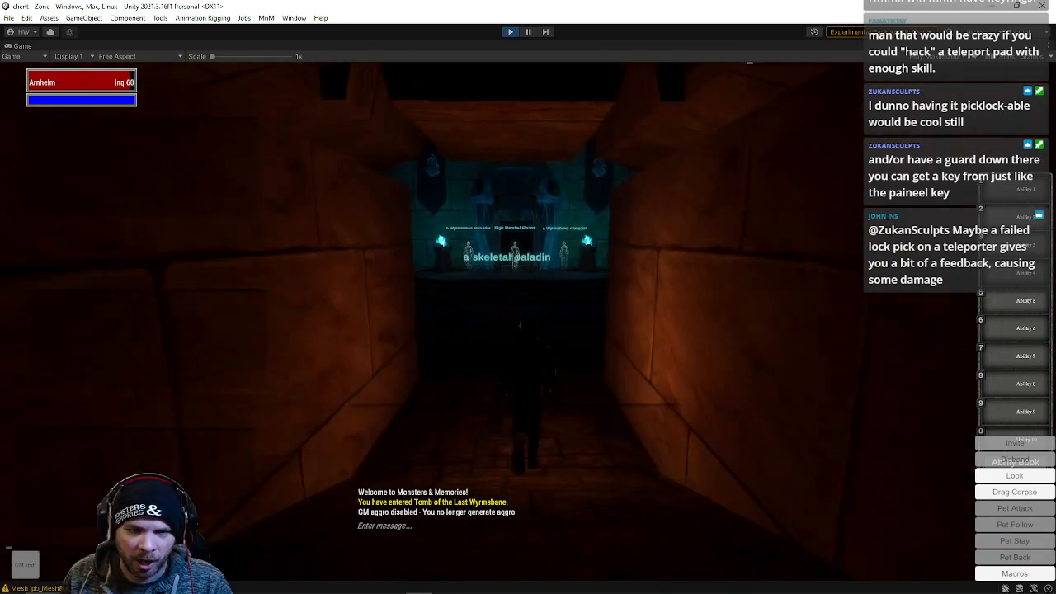
{"action": "key", "text": "w"}
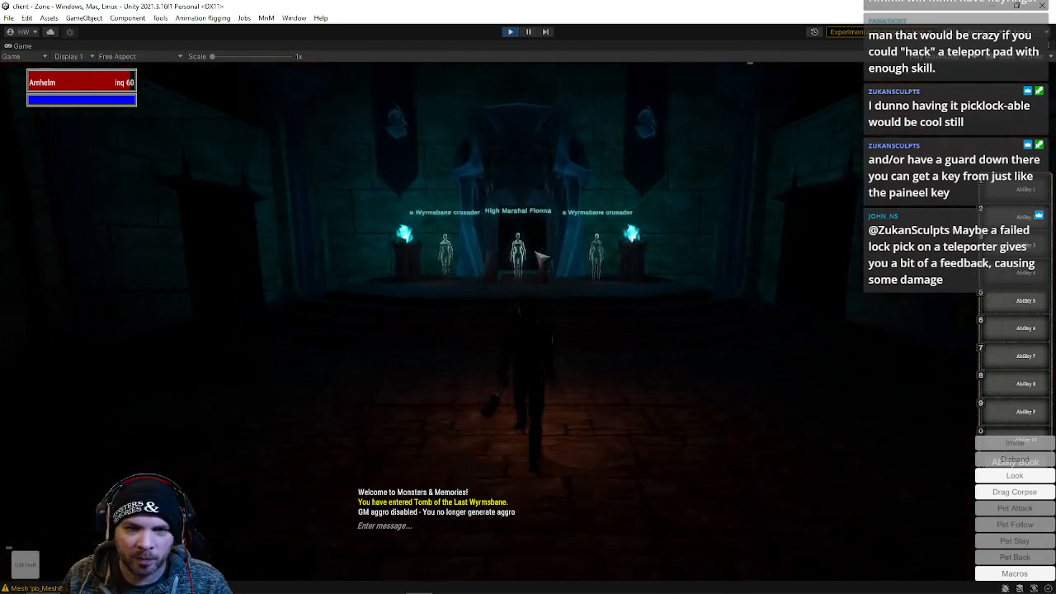
Enable GM aggro using the /aggro chat command
{"action": "type", "text": "/aggroa"}
{"action": "key", "text": "Return"}
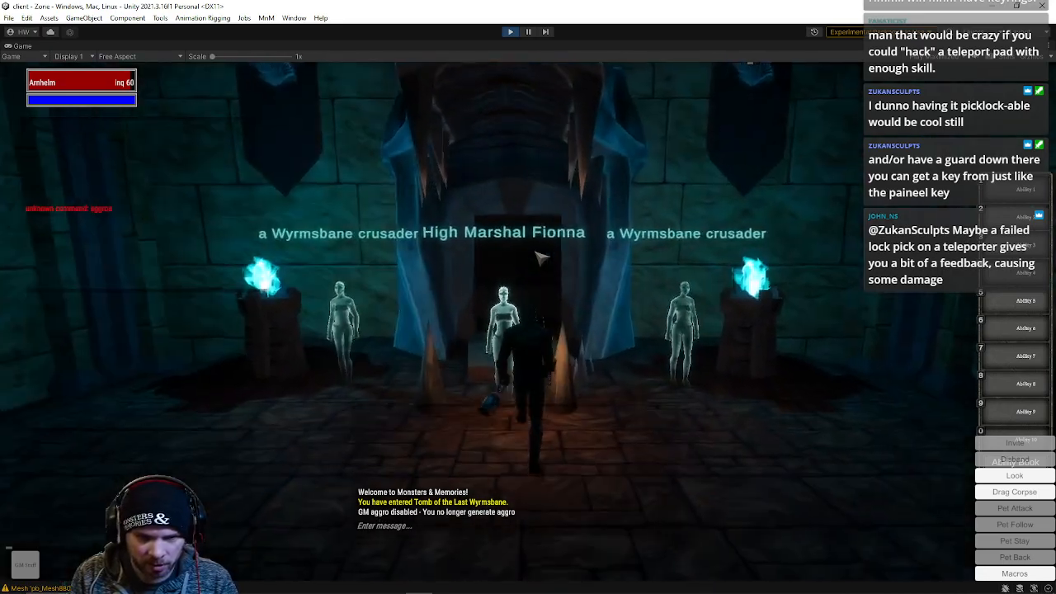
{"action": "key", "text": "s"}
{"action": "key", "text": "Return"}
{"action": "type", "text": "/aggros"}
{"action": "key", "text": "Return"}
{"action": "key", "text": "space"}
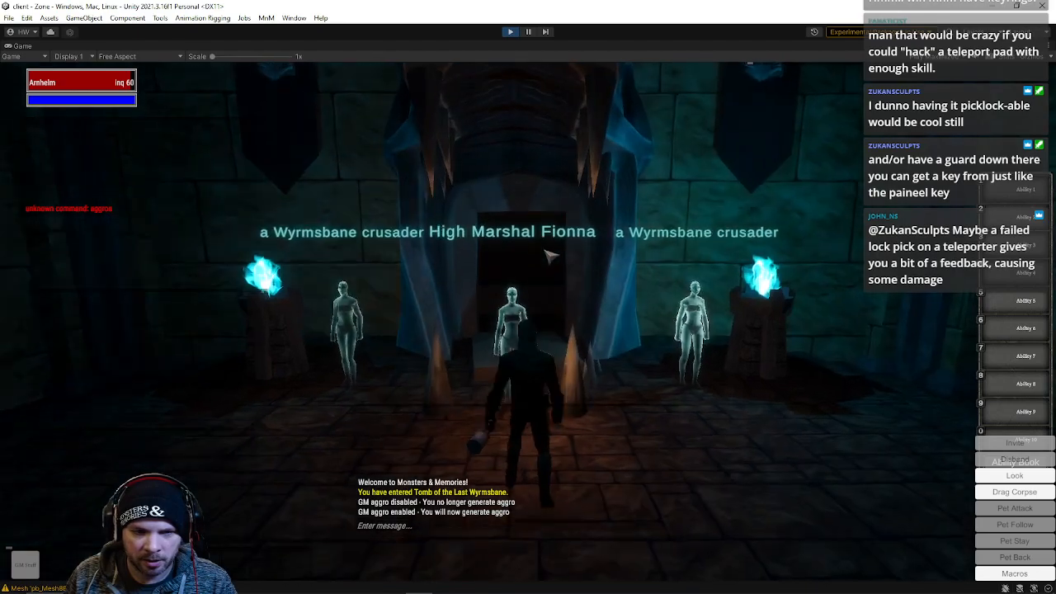
Target and attack High Marshal Fionna, then turn on GM fly mode
{"action": "left_click", "coordinate": [514, 309]}
{"action": "key", "text": "q"}
{"action": "key", "text": "s"}
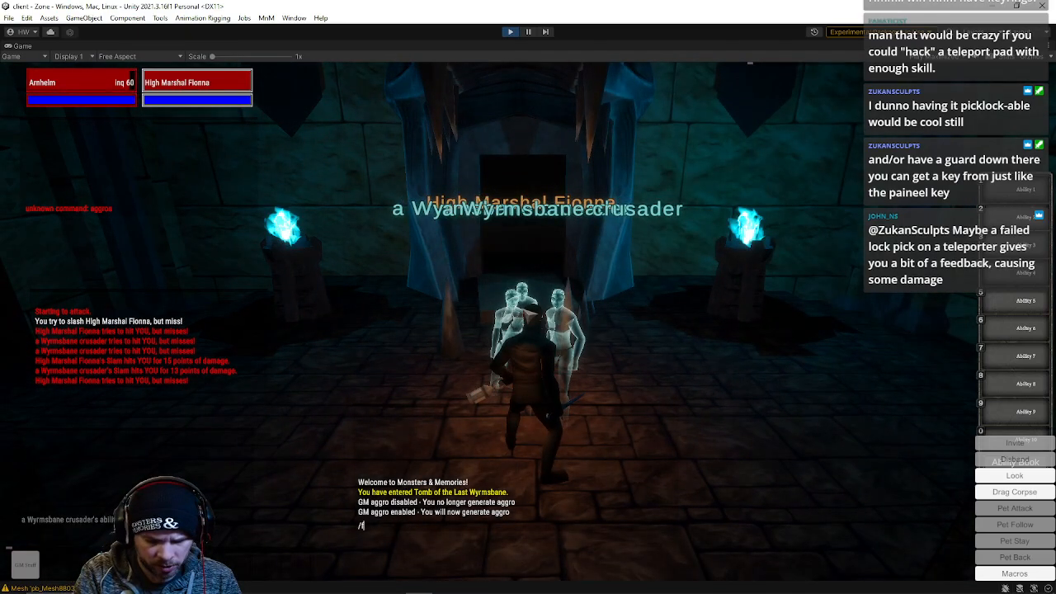
{"action": "key", "text": "BackSpace"}
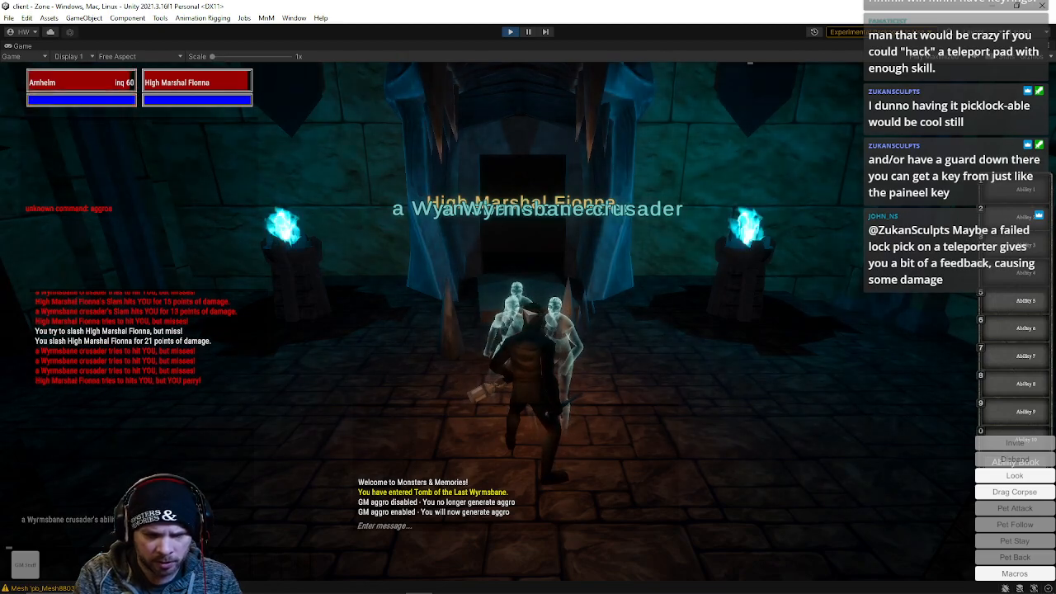
{"action": "key", "text": "space"}
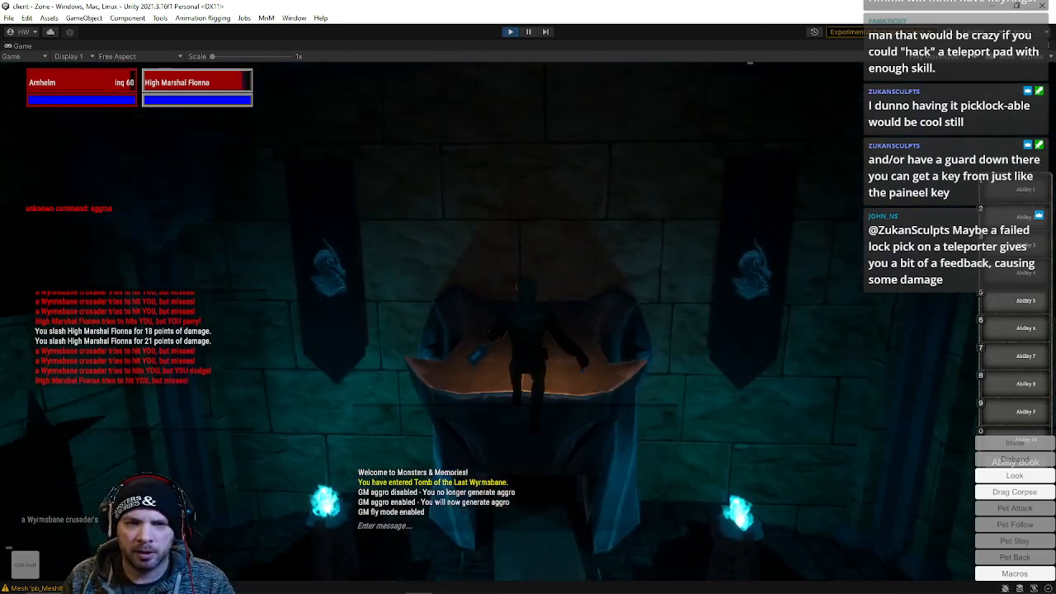
Fly past the crusaders and disable GM aggro with the /aggro chat command
{"action": "key", "text": "w"}
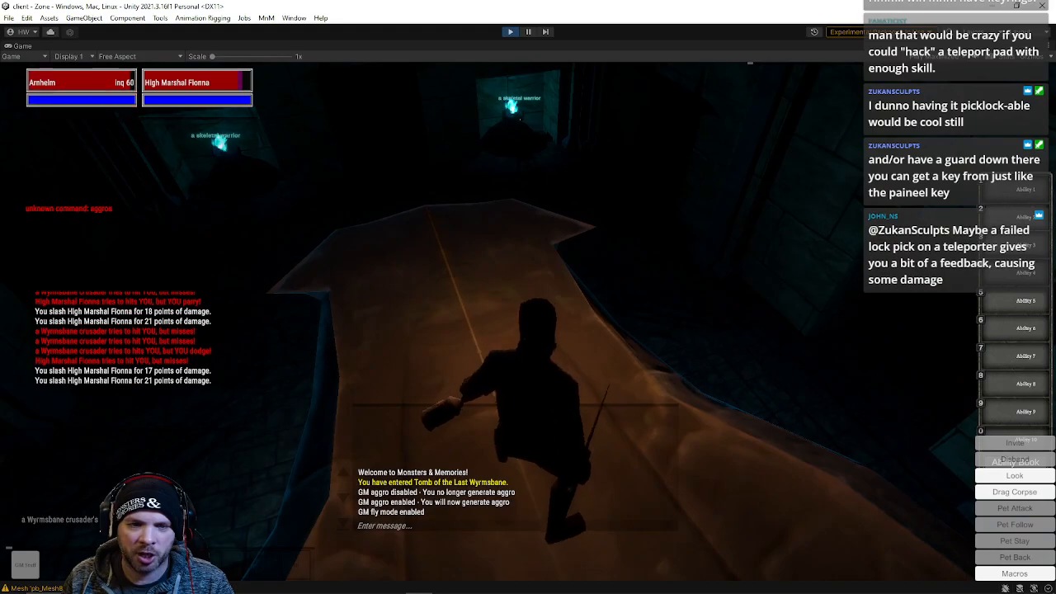
{"action": "key", "text": "w"}
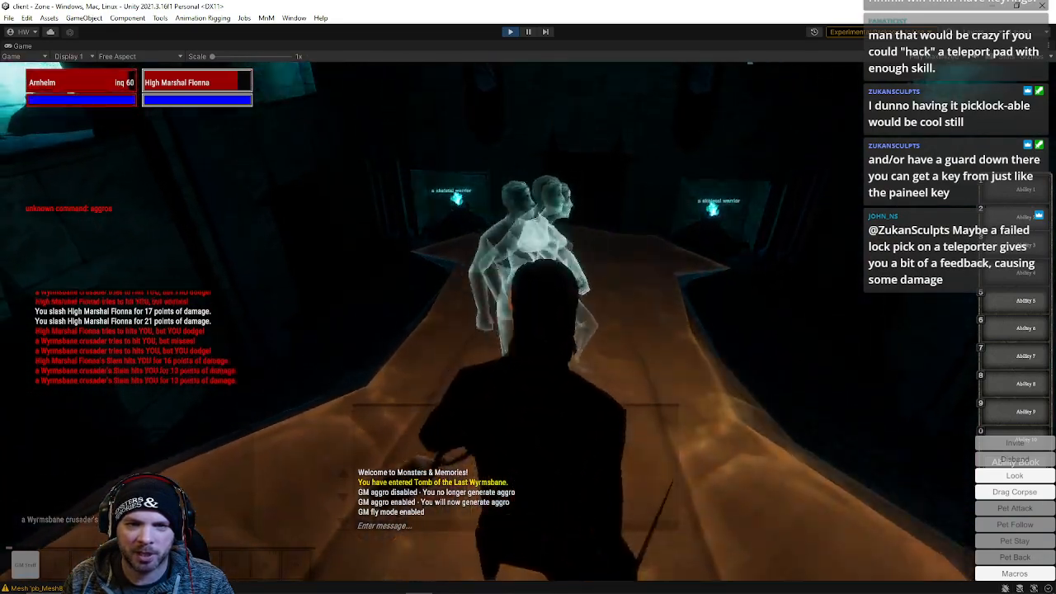
{"action": "key", "text": "w"}
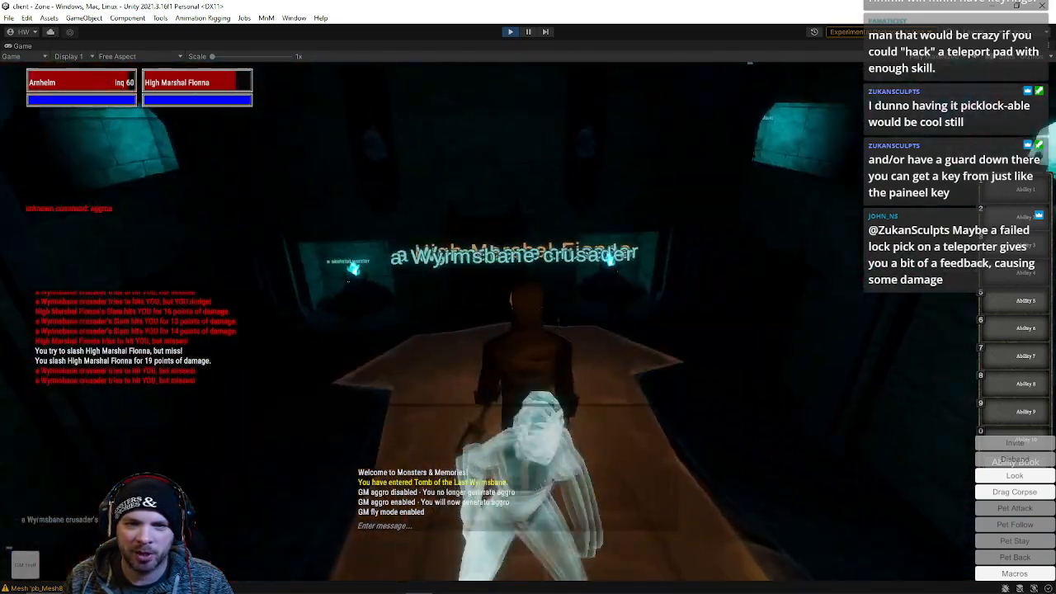
{"action": "key", "text": "w"}
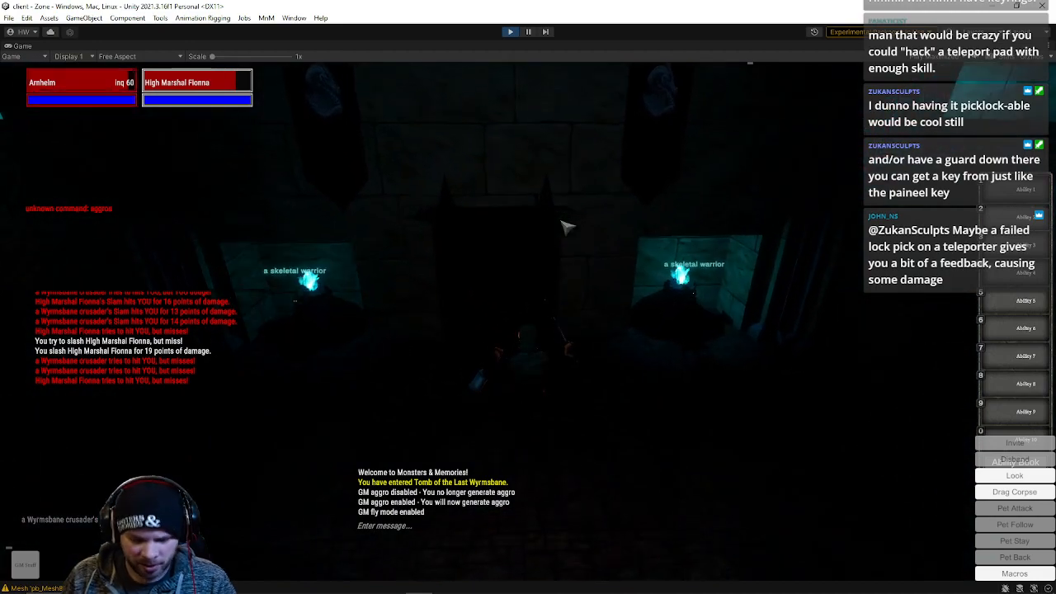
{"action": "type", "text": "/aggro"}
{"action": "key", "text": "Return"}
Walk through the tomb corridors and up the stairs to inspect the level geometry
{"action": "key", "text": "w"}
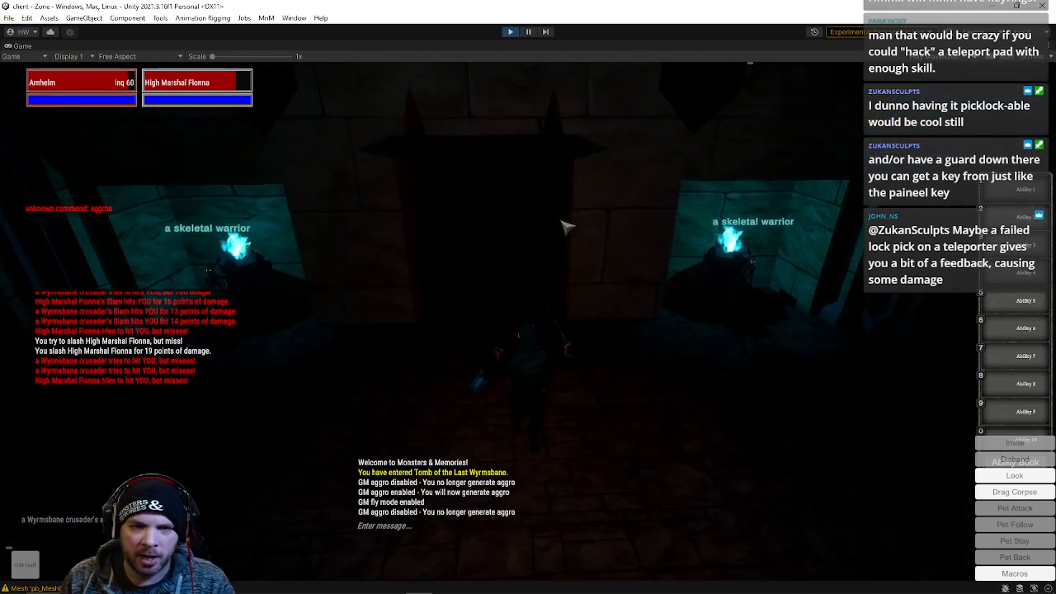
{"action": "key", "text": "w"}
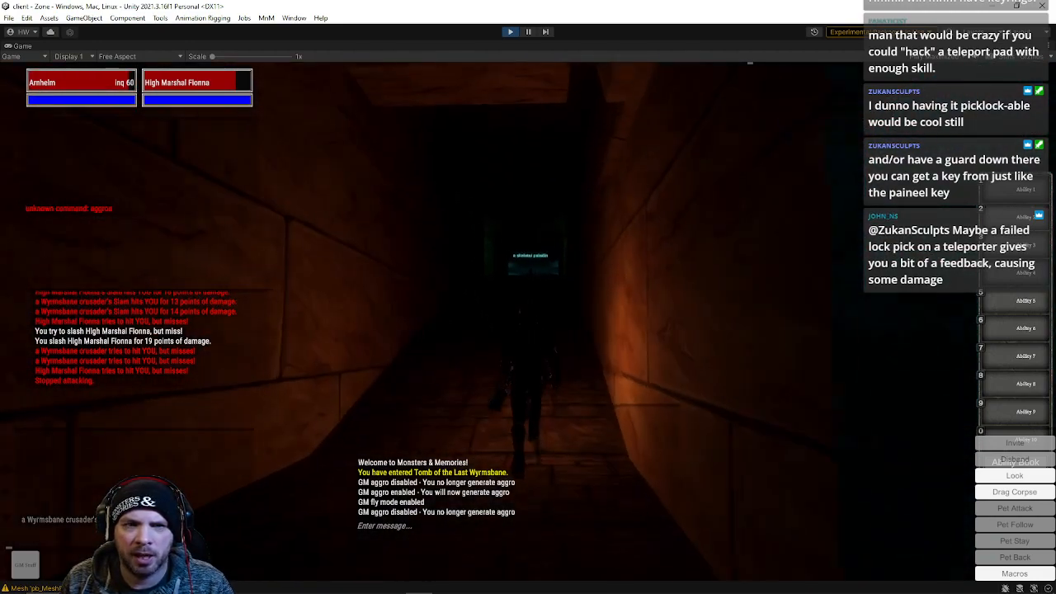
{"action": "key", "text": "w"}
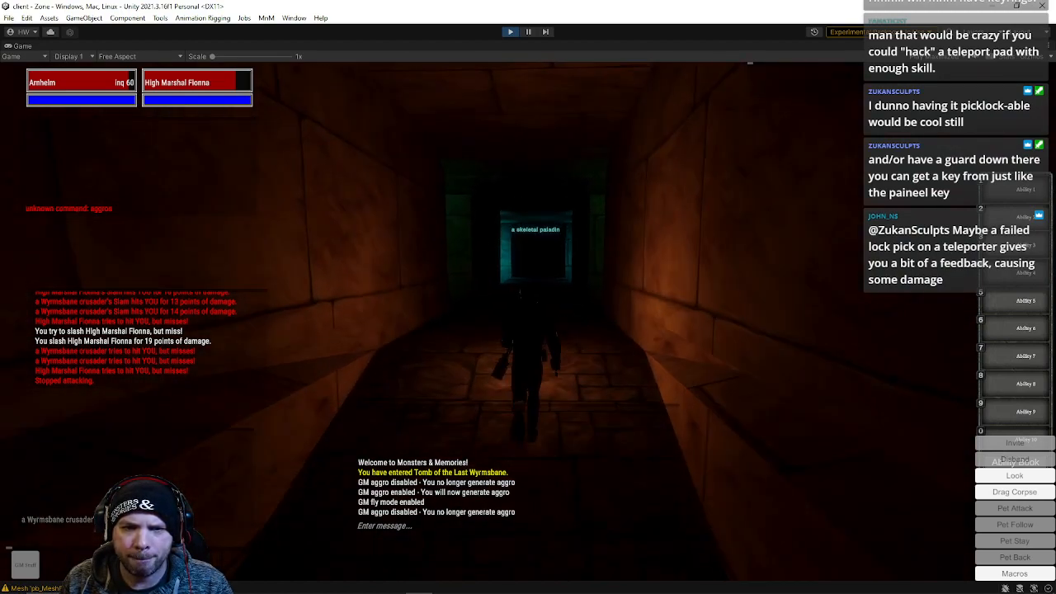
{"action": "key", "text": "w"}
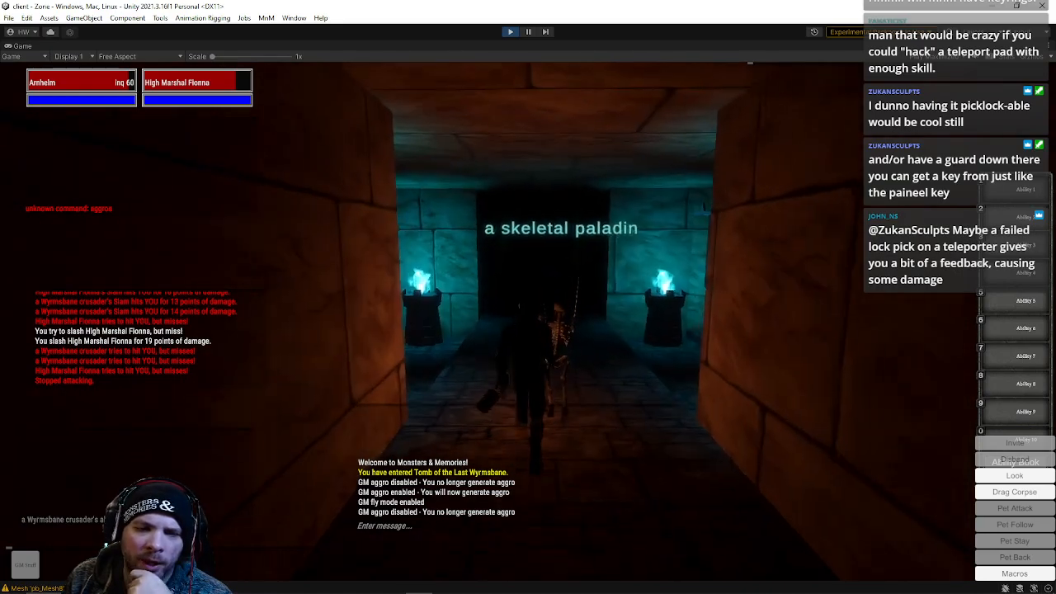
{"action": "key", "text": "w"}
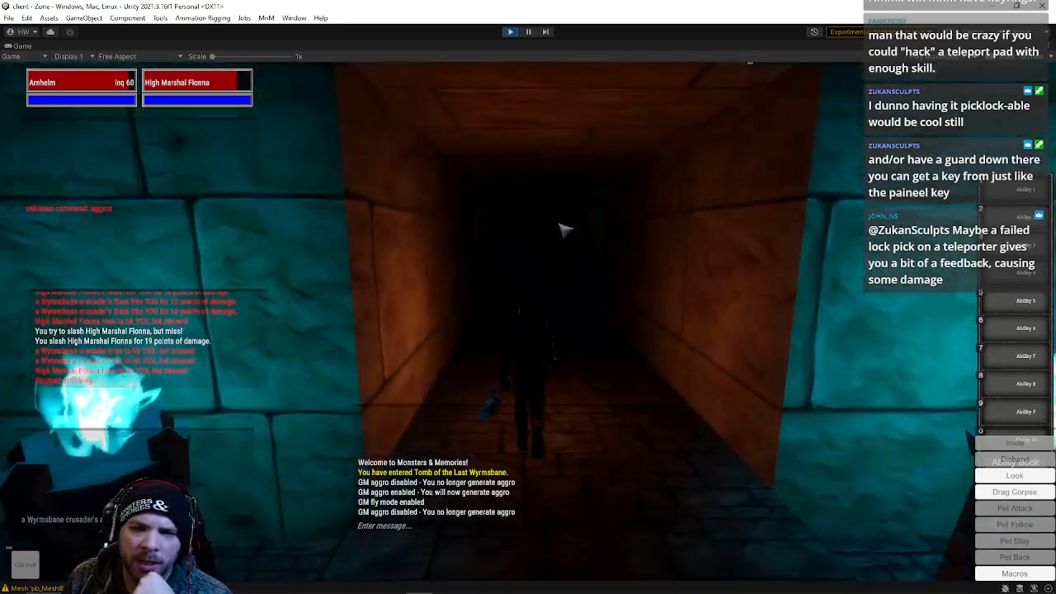
{"action": "key", "text": "w"}
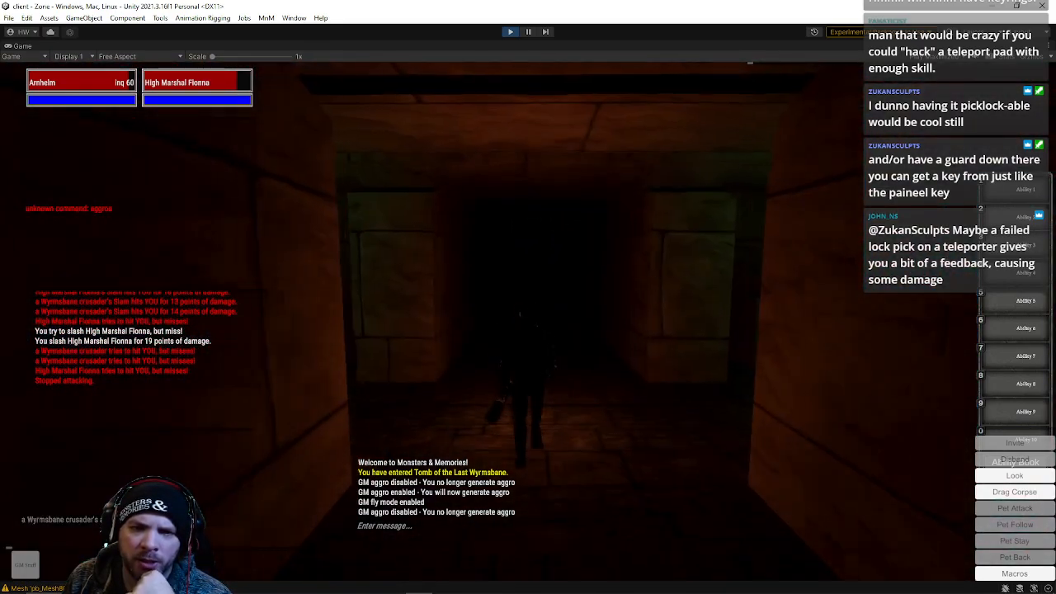
{"action": "key", "text": "w"}
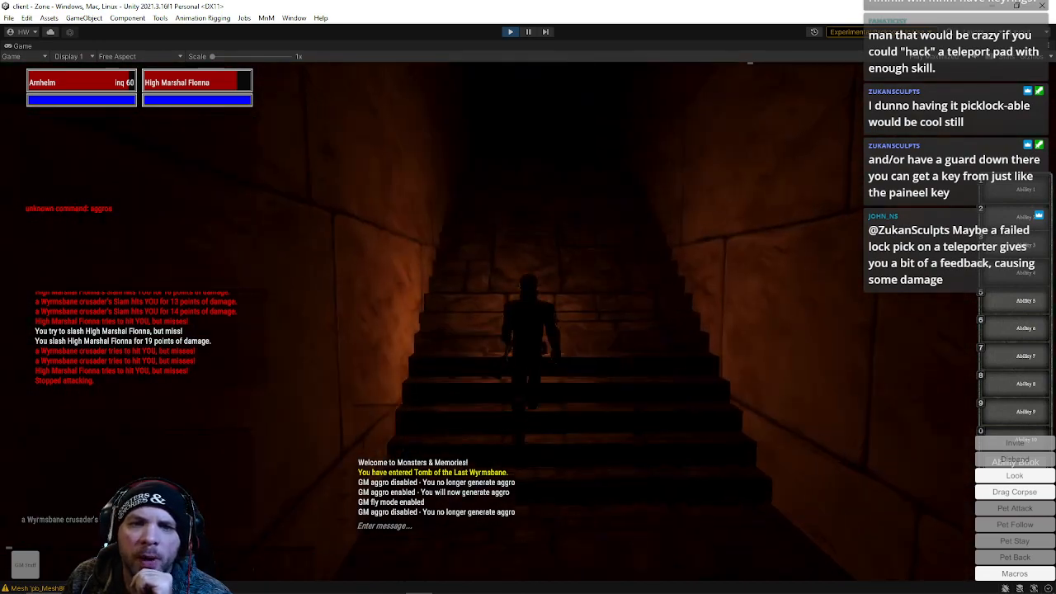
{"action": "key", "text": "w"}
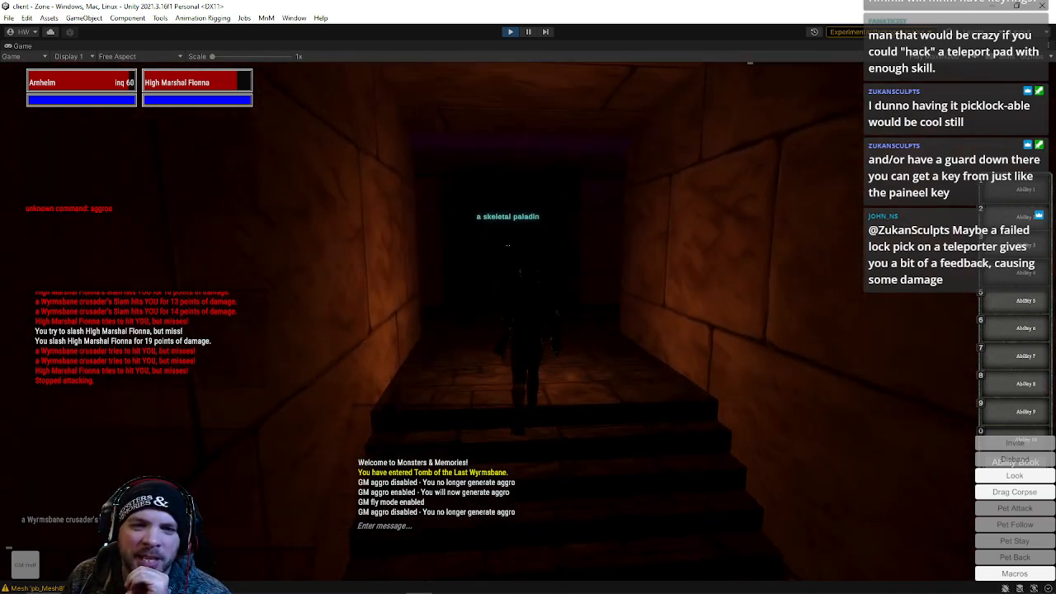
{"action": "key", "text": "w"}
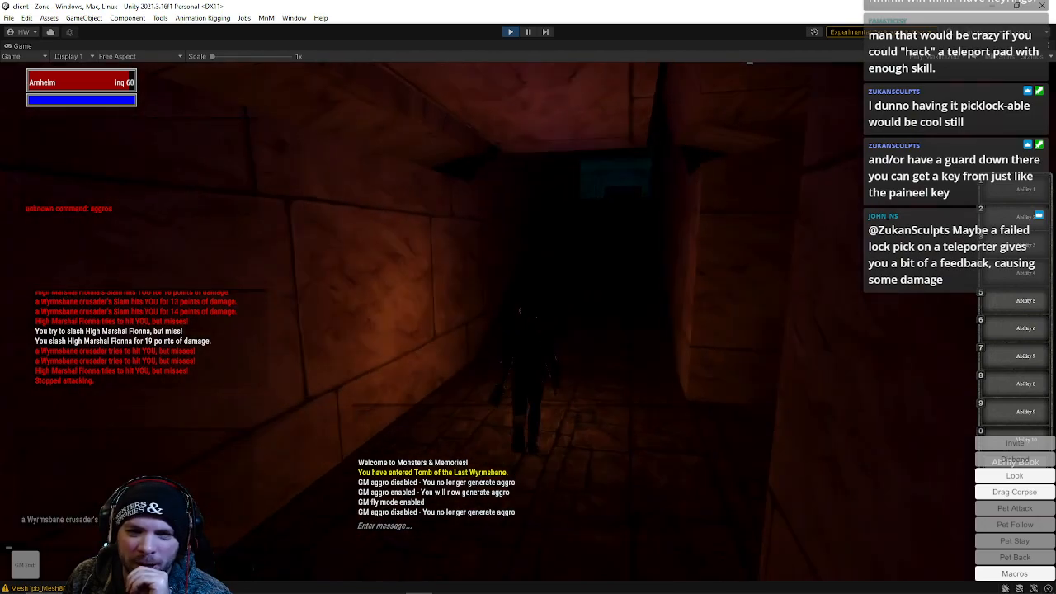
{"action": "key", "text": "w"}
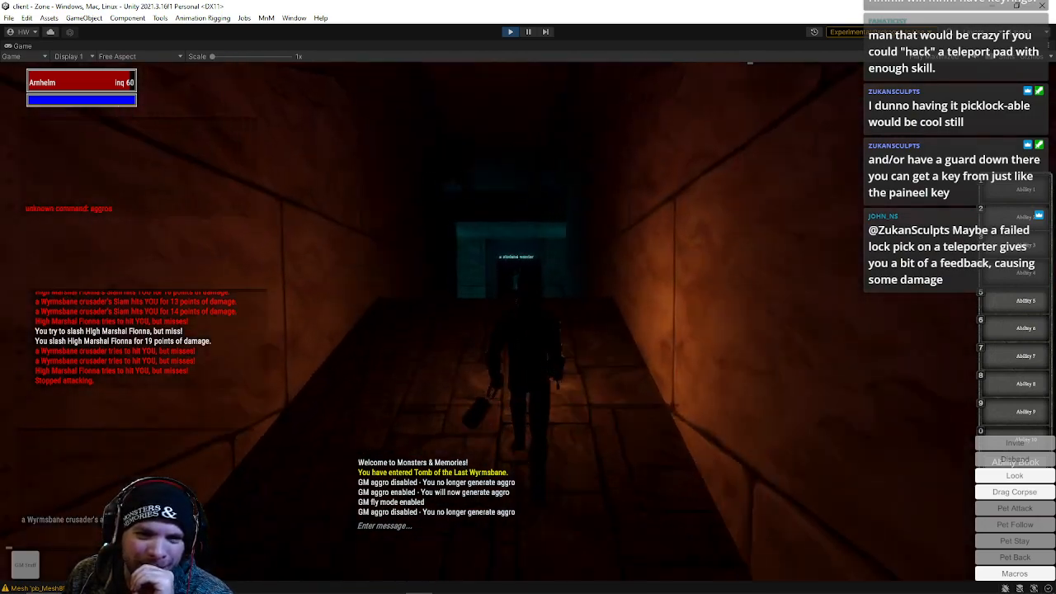
{"action": "key", "text": "w"}
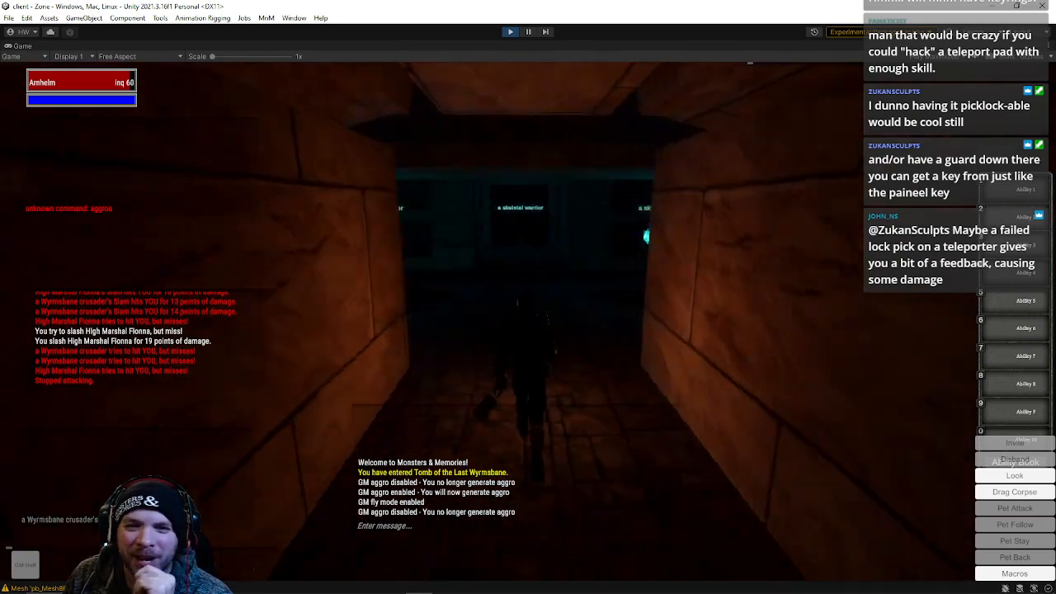
{"action": "key", "text": "w"}
Explore the skeletal warrior chambers and their ledges to check the geometry
{"action": "key", "text": "w"}
{"action": "right_click_drag", "start_coordinate": [528, 322], "coordinate": [638, 226]}
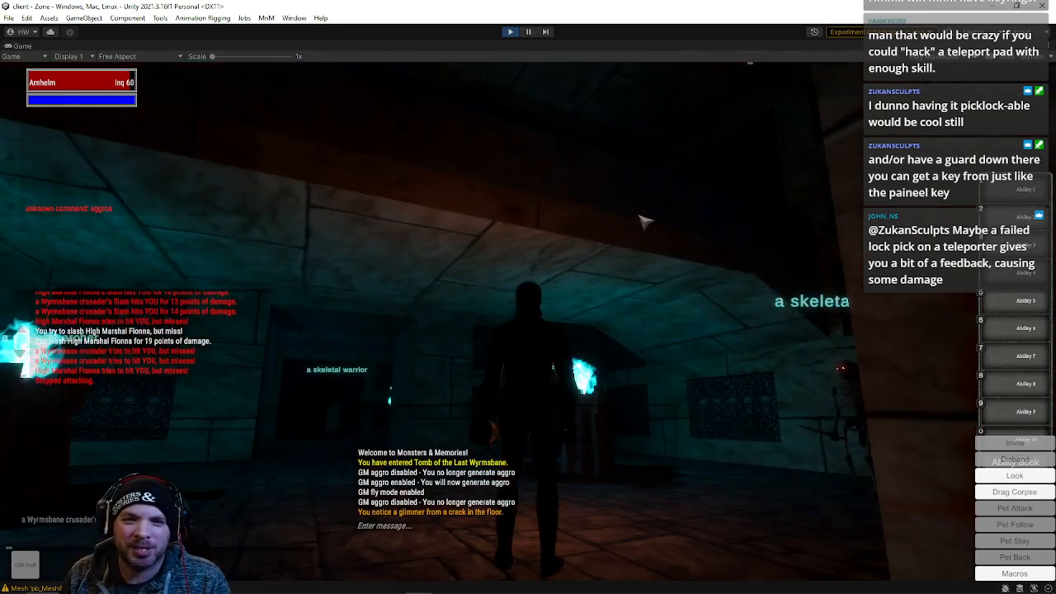
{"action": "right_click_drag", "start_coordinate": [466, 168], "coordinate": [641, 188]}
{"action": "key", "text": "w"}
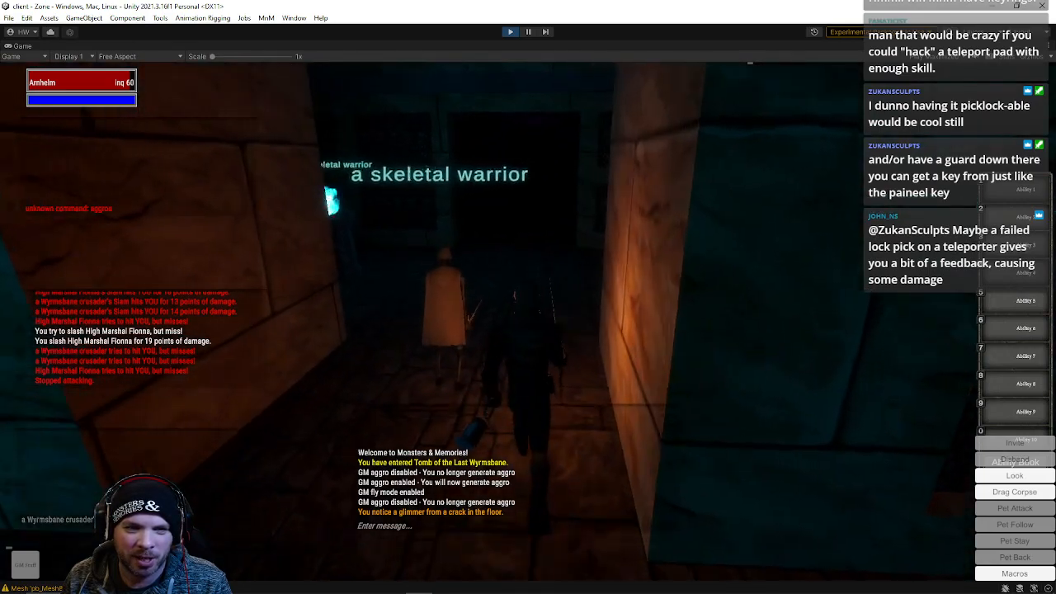
{"action": "key", "text": "w"}
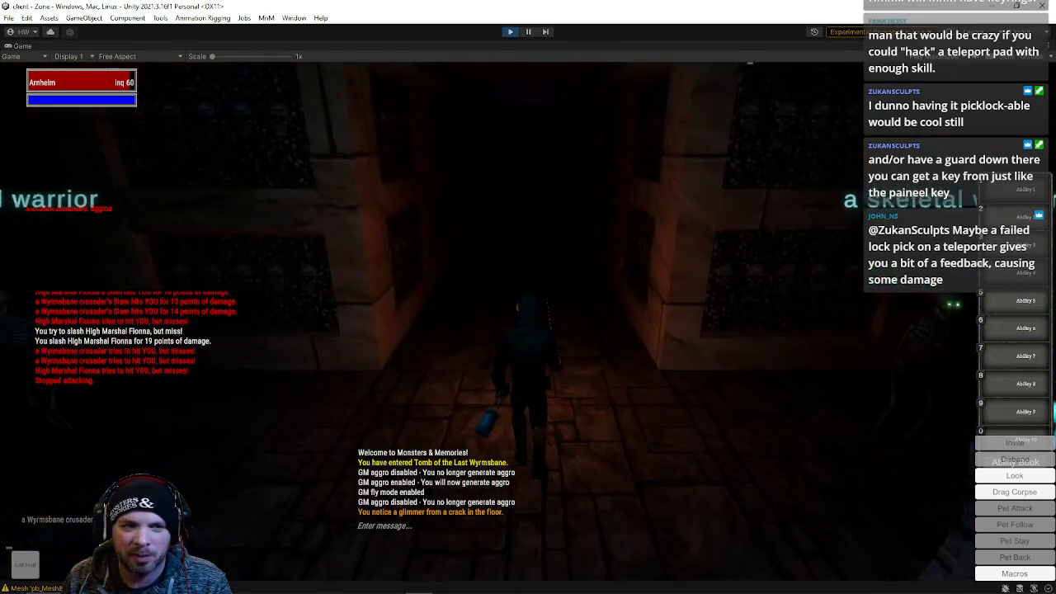
{"action": "key", "text": "w"}
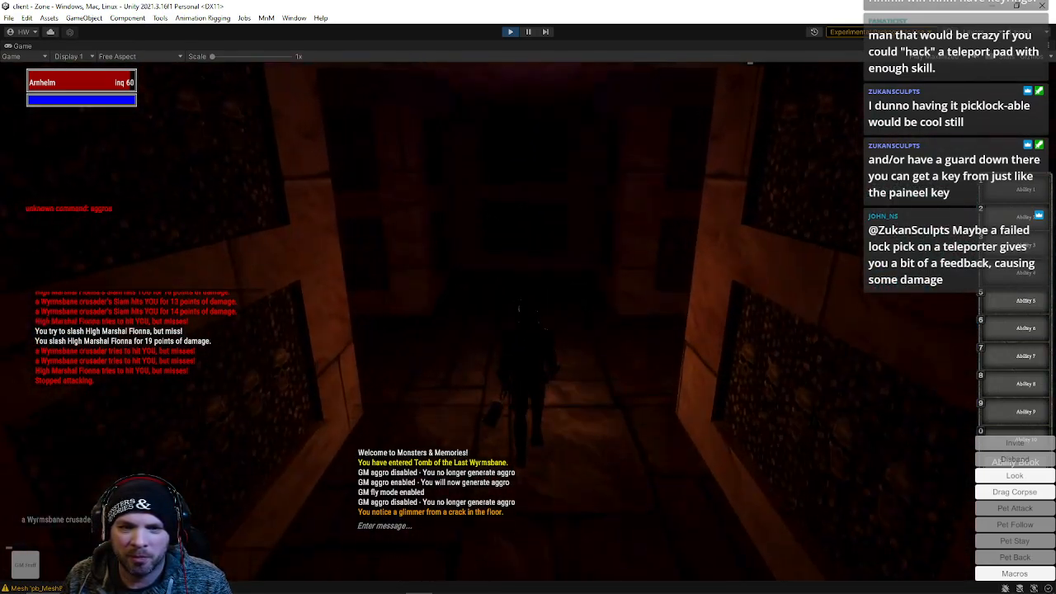
{"action": "key", "text": "w"}
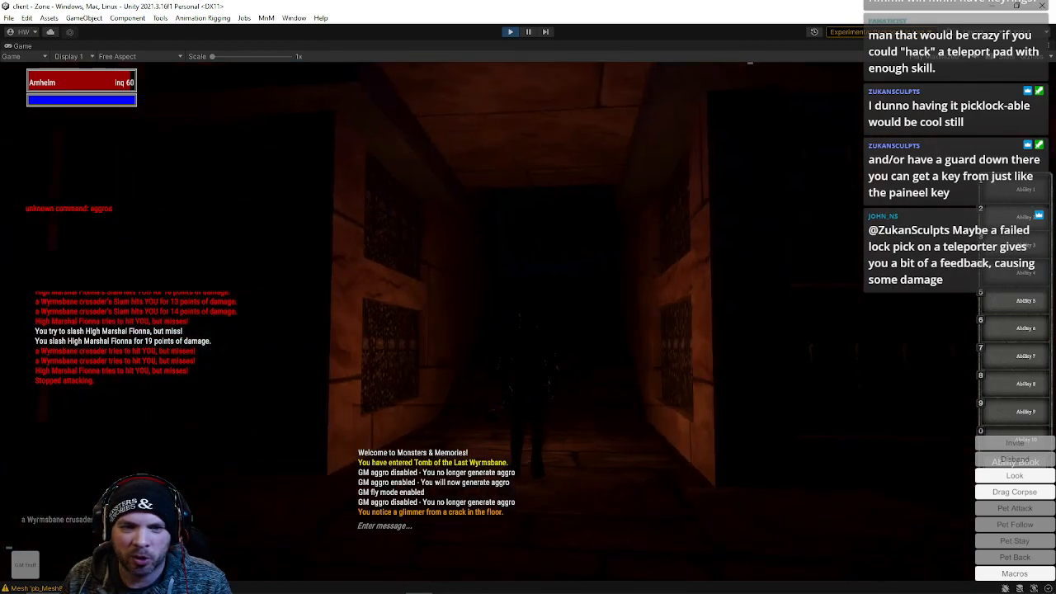
{"action": "key", "text": "w"}
{"action": "key", "text": "w"}
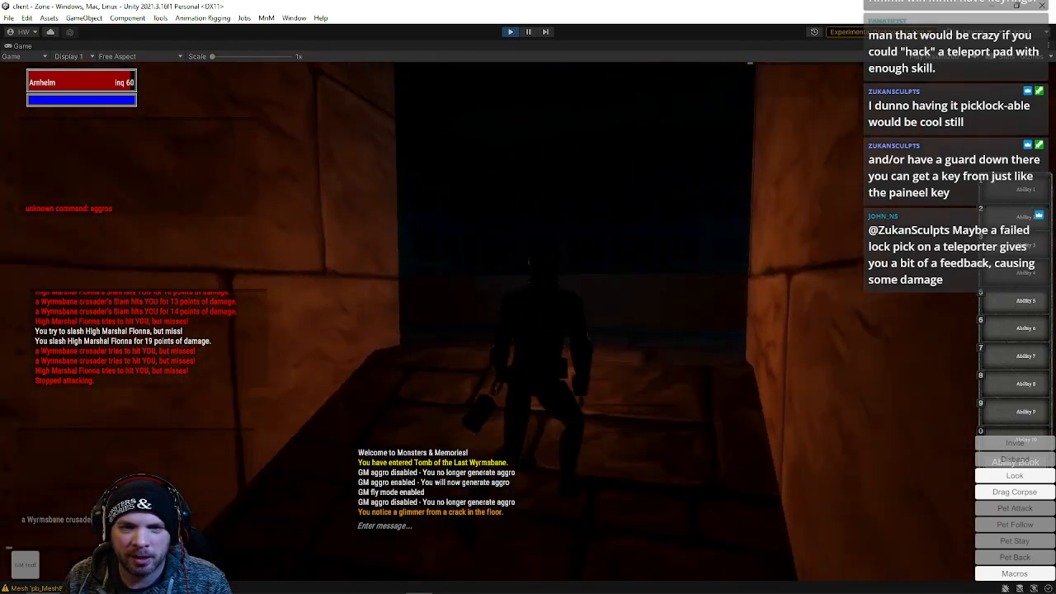
{"action": "key", "text": "w"}
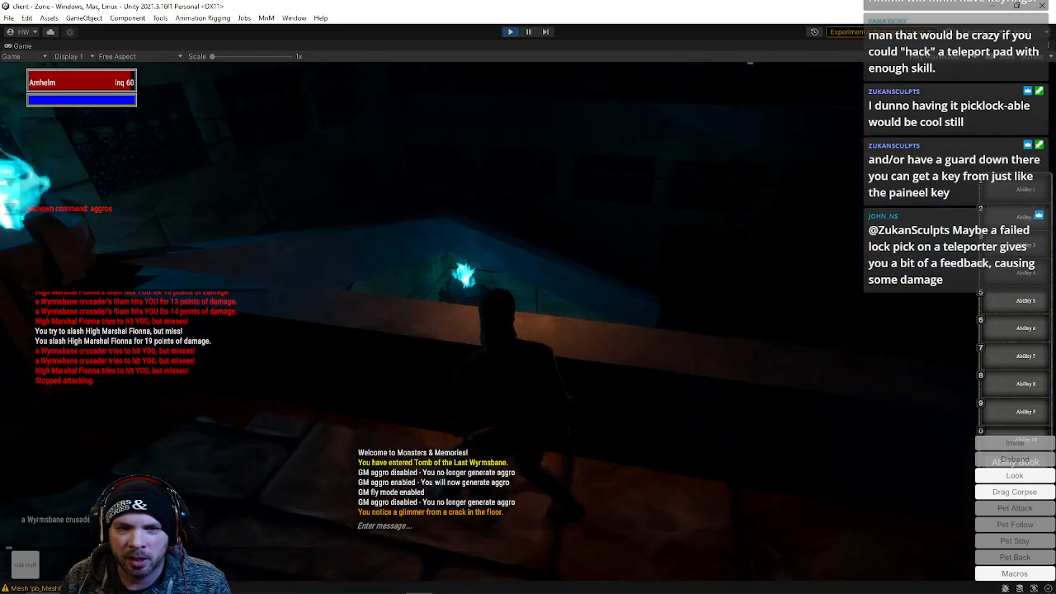
{"action": "key", "text": "w"}
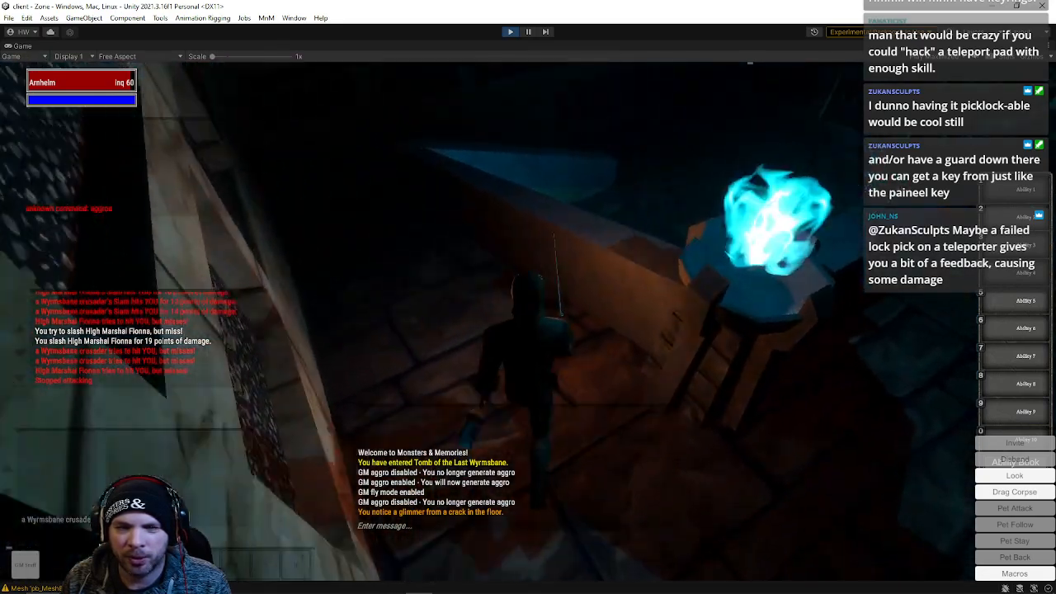
{"action": "key", "text": "w"}
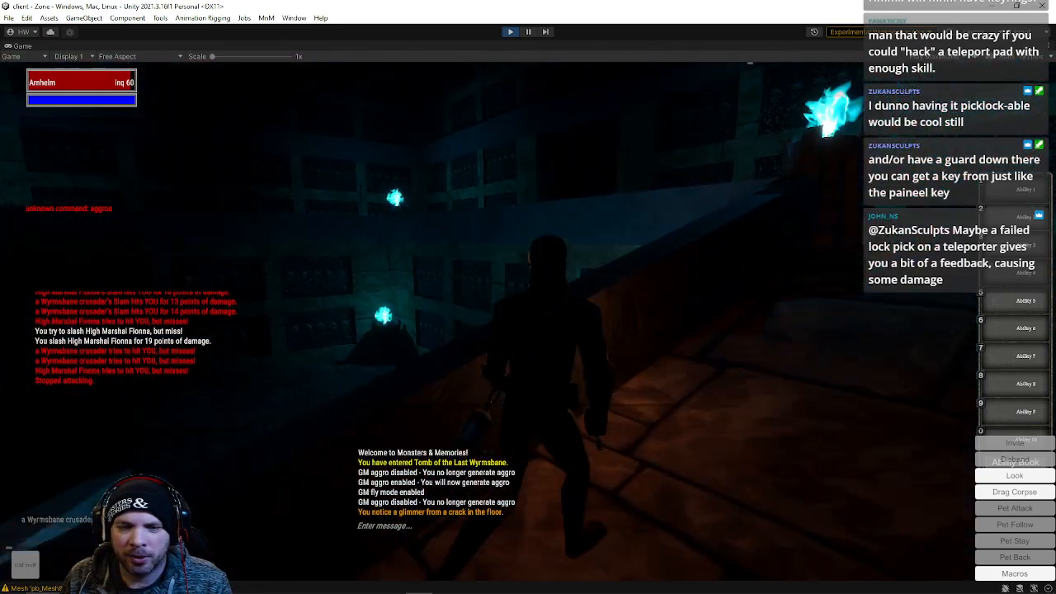
Walk through the torch-lit tomb corridors toward the skeletal archer's chamber to inspect the level geometry
{"action": "key", "text": "w"}
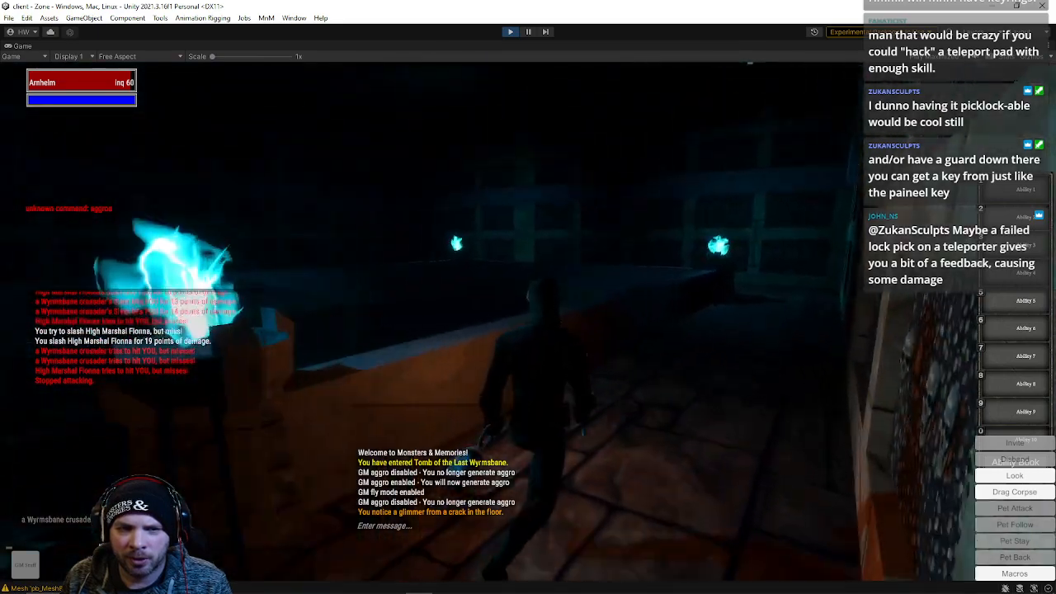
{"action": "key", "text": "w"}
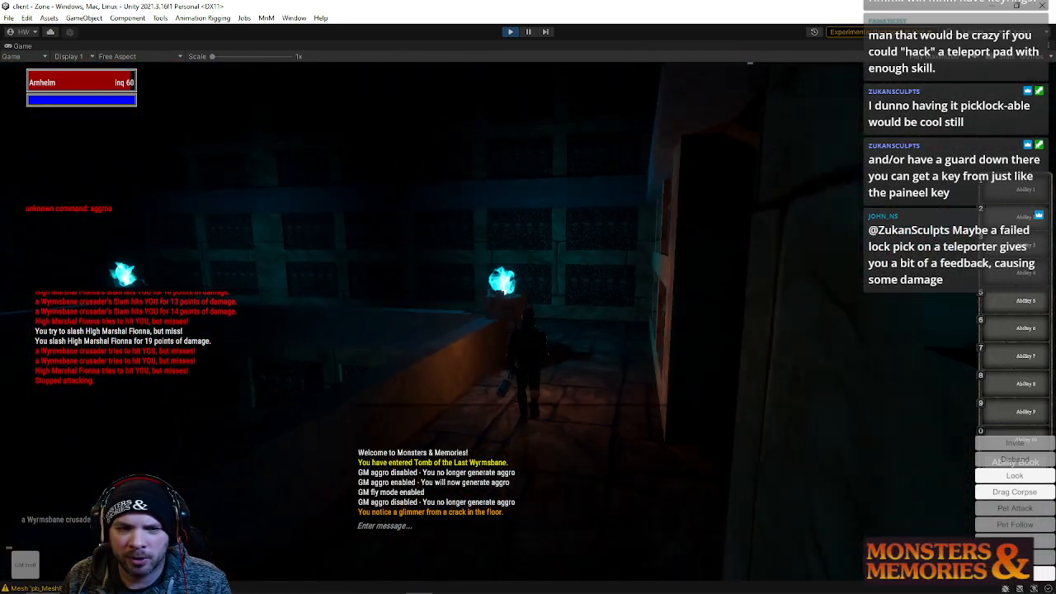
{"action": "key", "text": "w"}
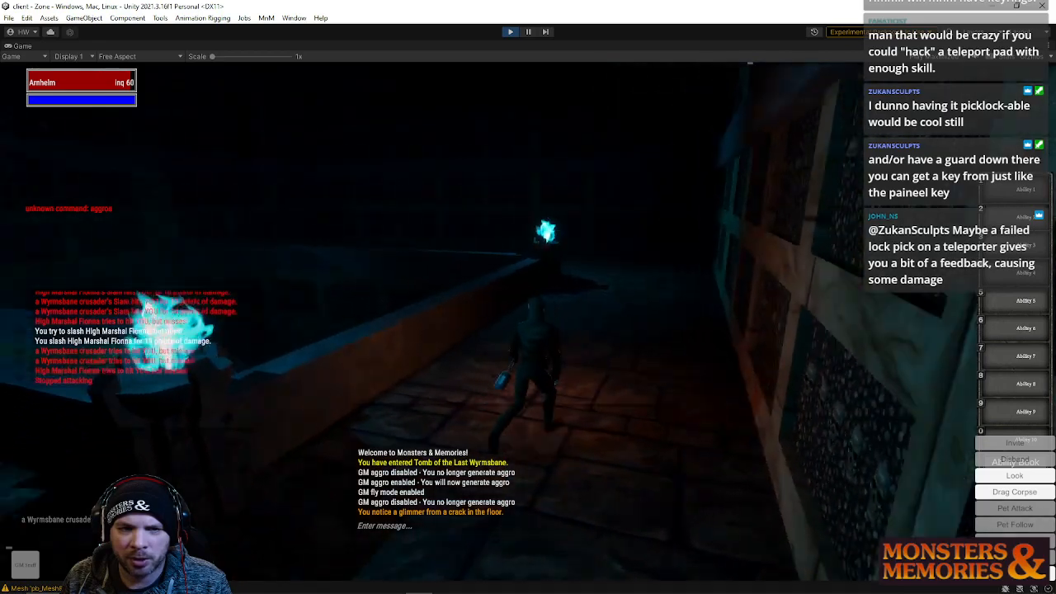
{"action": "key", "text": "w"}
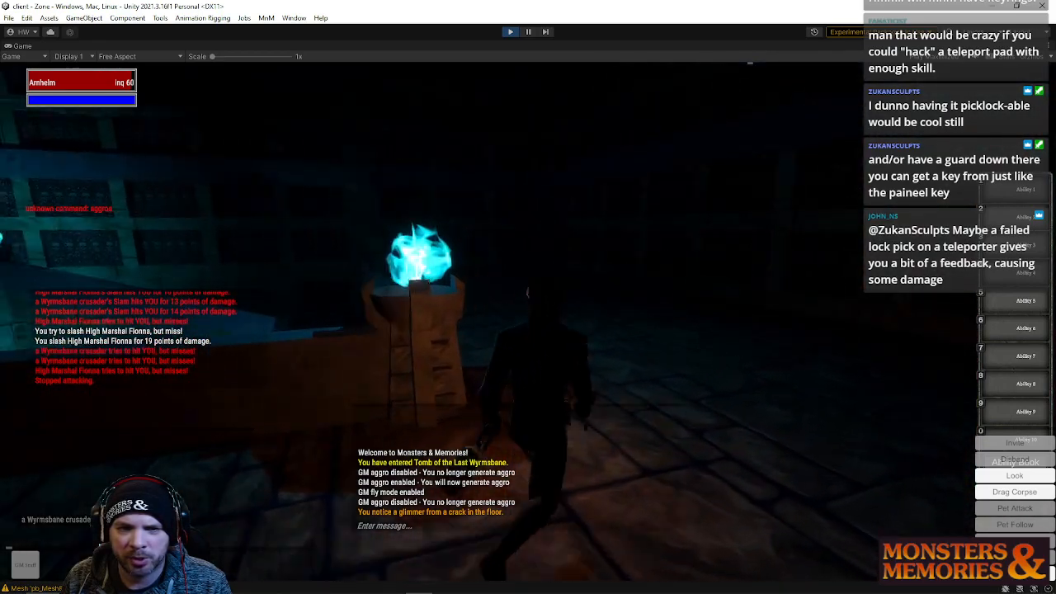
{"action": "key", "text": "w"}
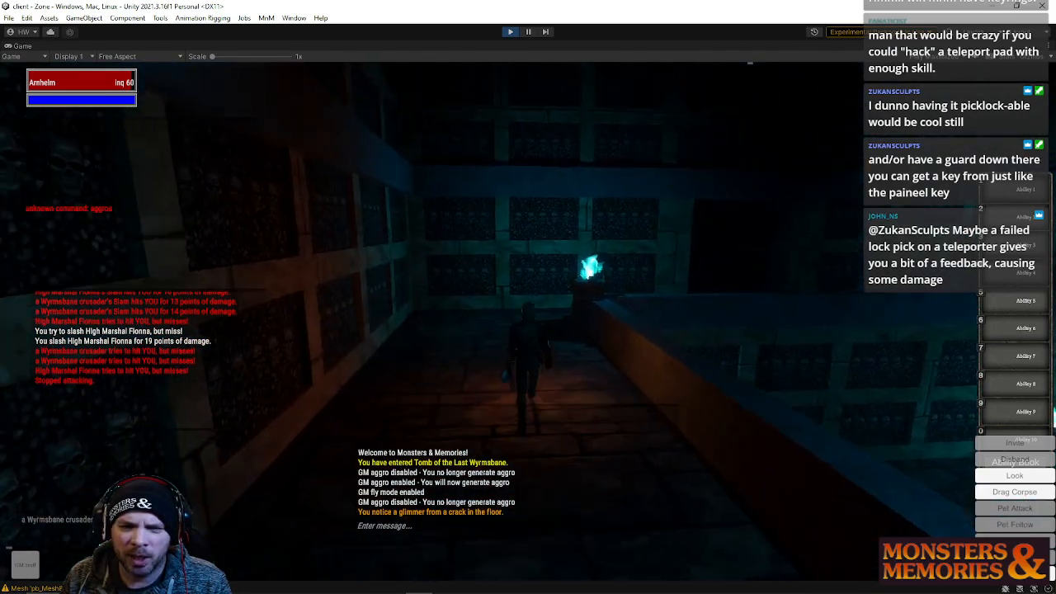
{"action": "key", "text": "w"}
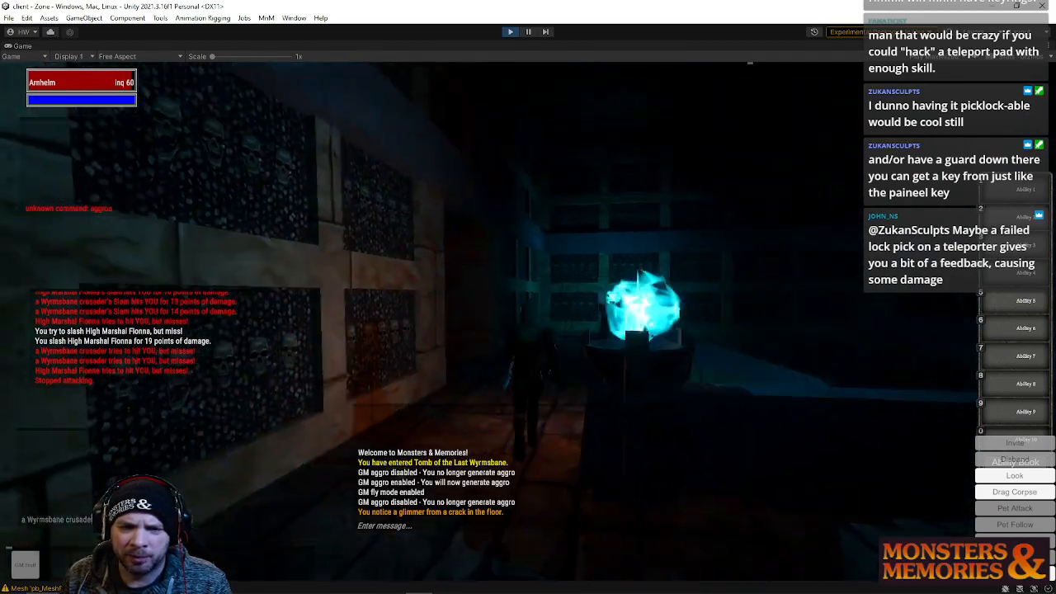
{"action": "key", "text": "w"}
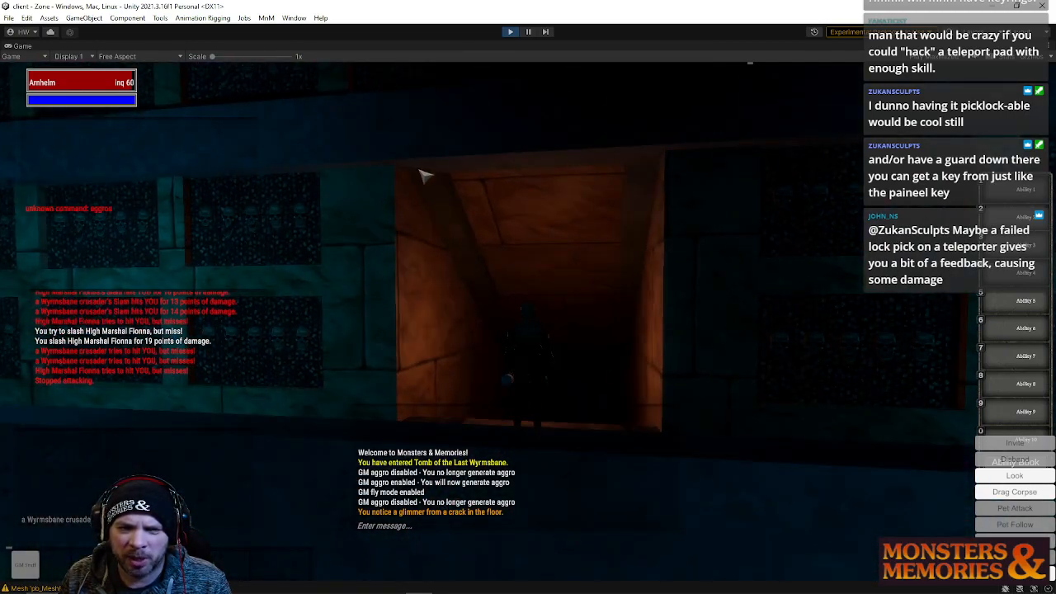
{"action": "key", "text": "w"}
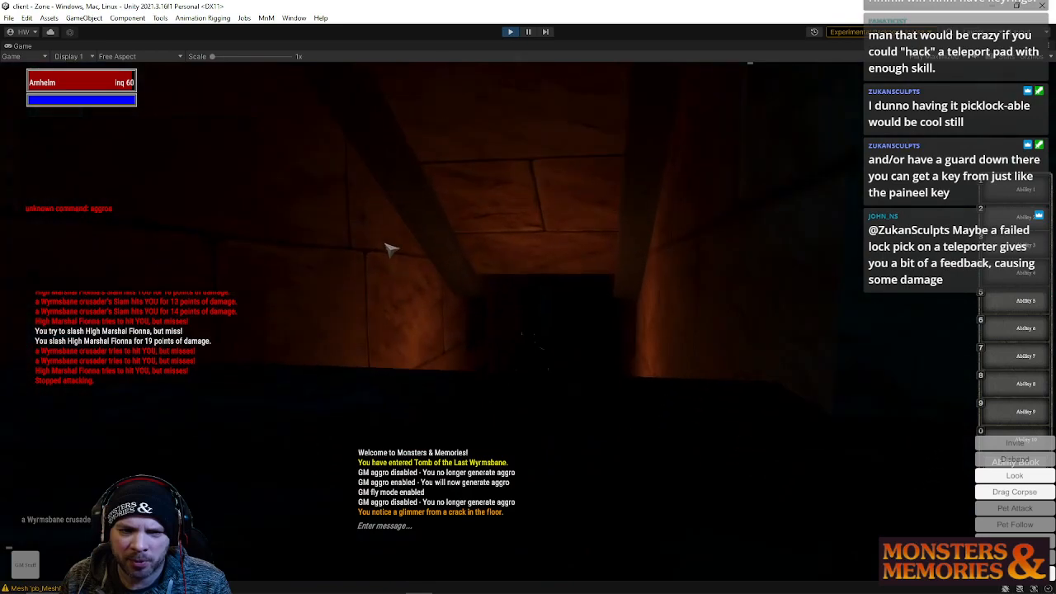
{"action": "key", "text": "w"}
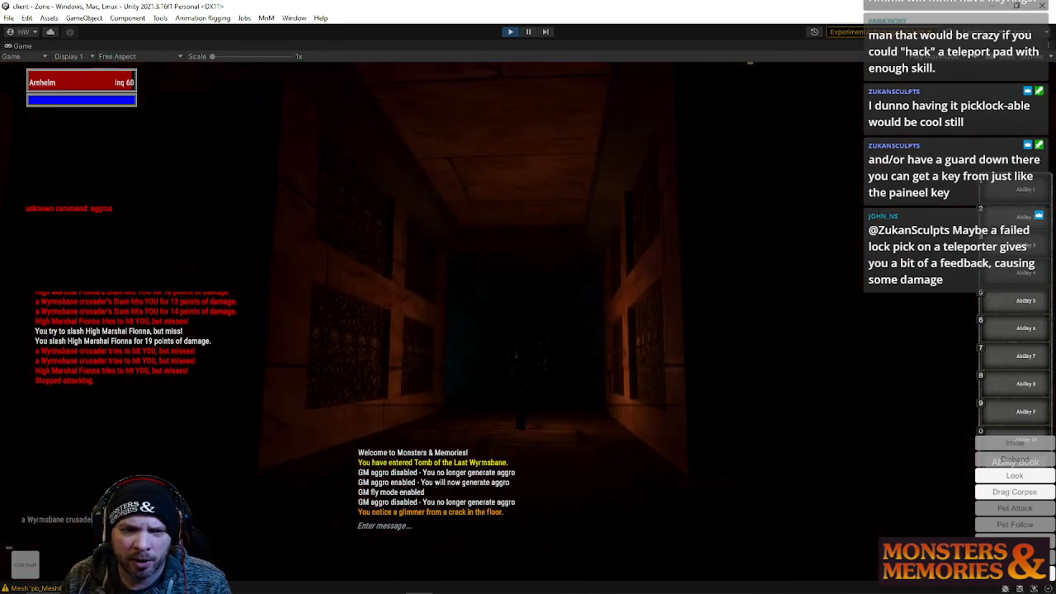
{"action": "key", "text": "w"}
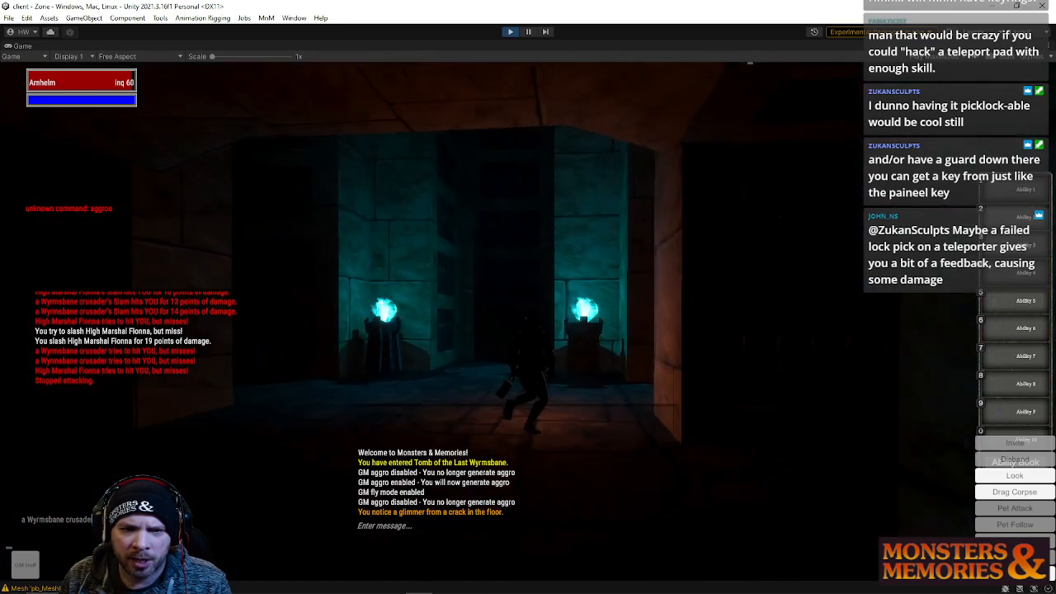
{"action": "key", "text": "w"}
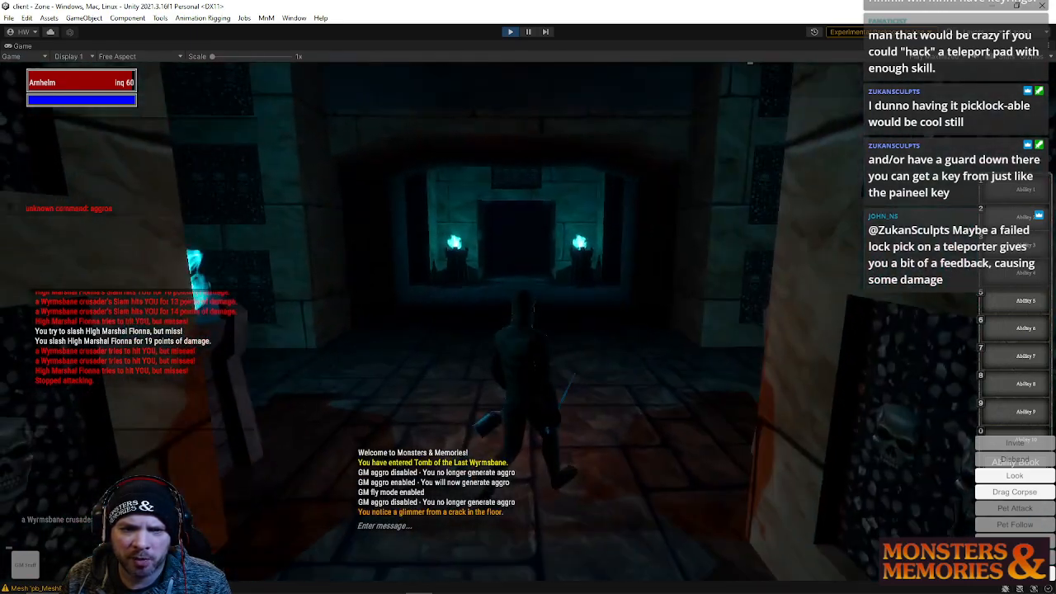
{"action": "key", "text": "w"}
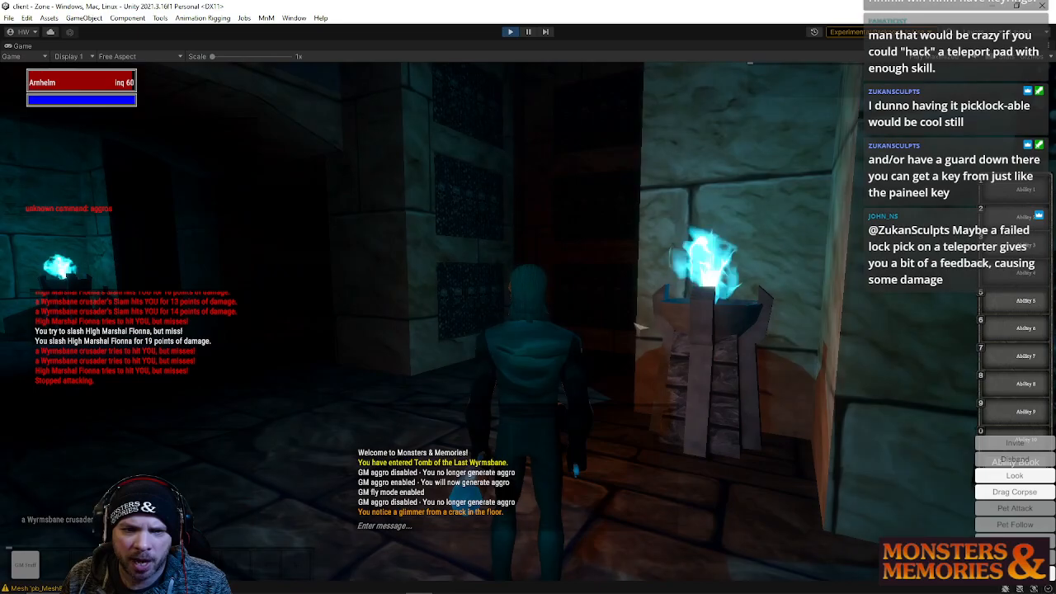
{"action": "key", "text": "w"}
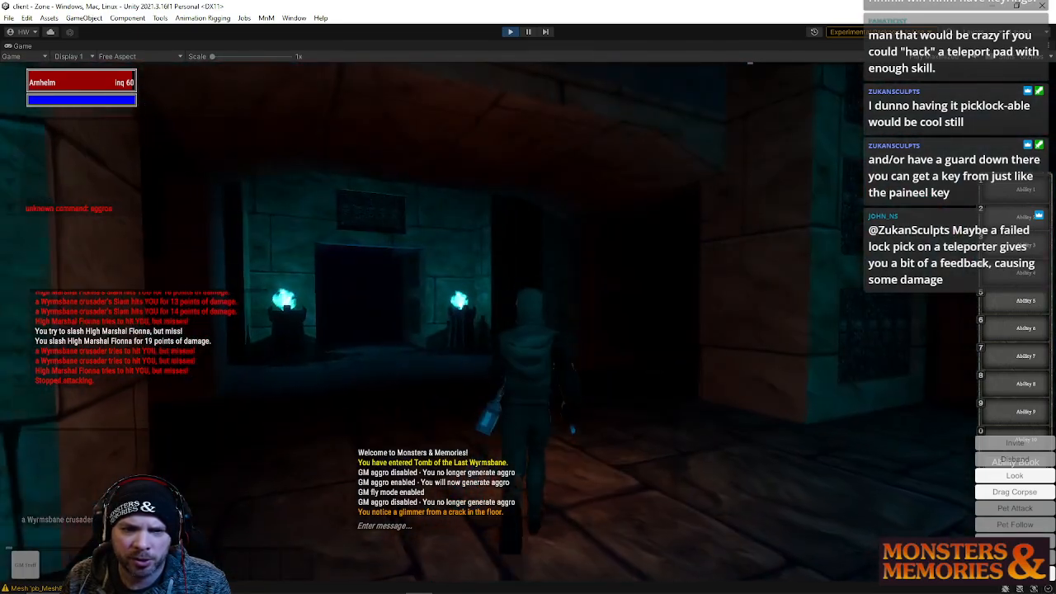
{"action": "key", "text": "w"}
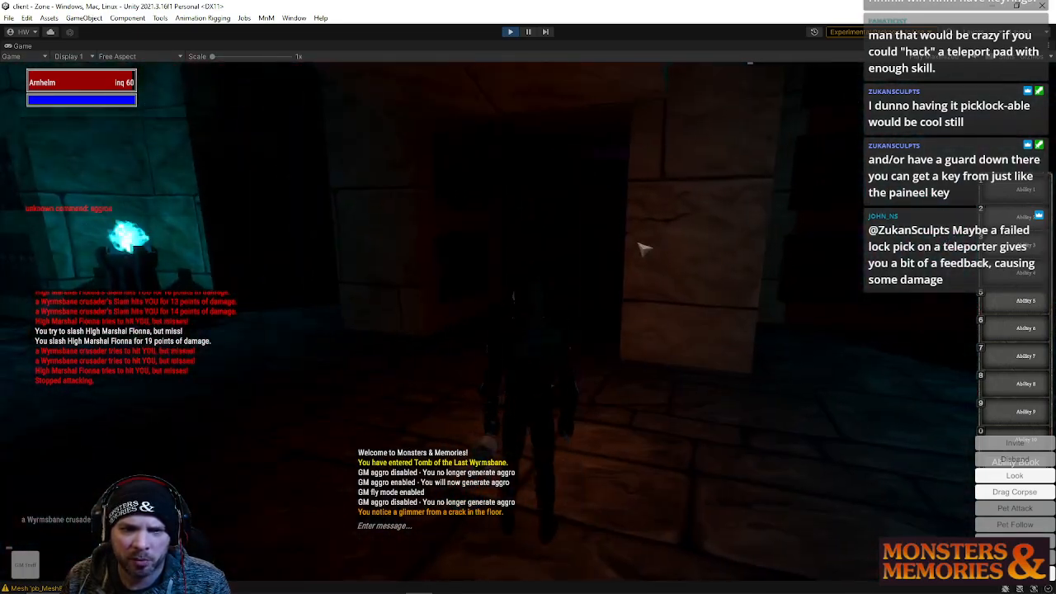
{"action": "right_click_drag", "start_coordinate": [653, 264], "coordinate": [743, 264]}
{"action": "key", "text": "w"}
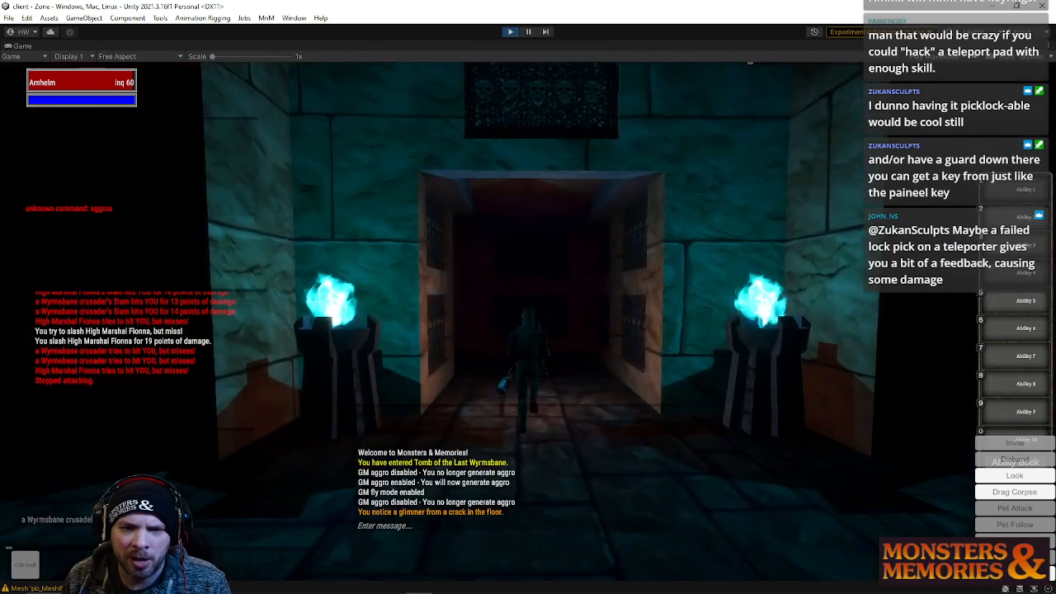
{"action": "key", "text": "w"}
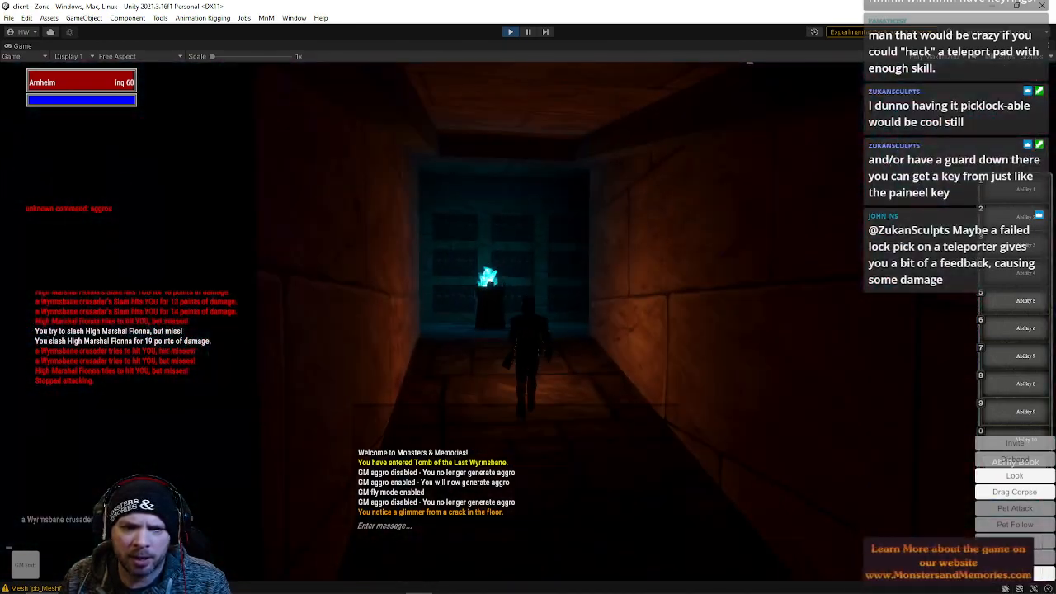
{"action": "key", "text": "w"}
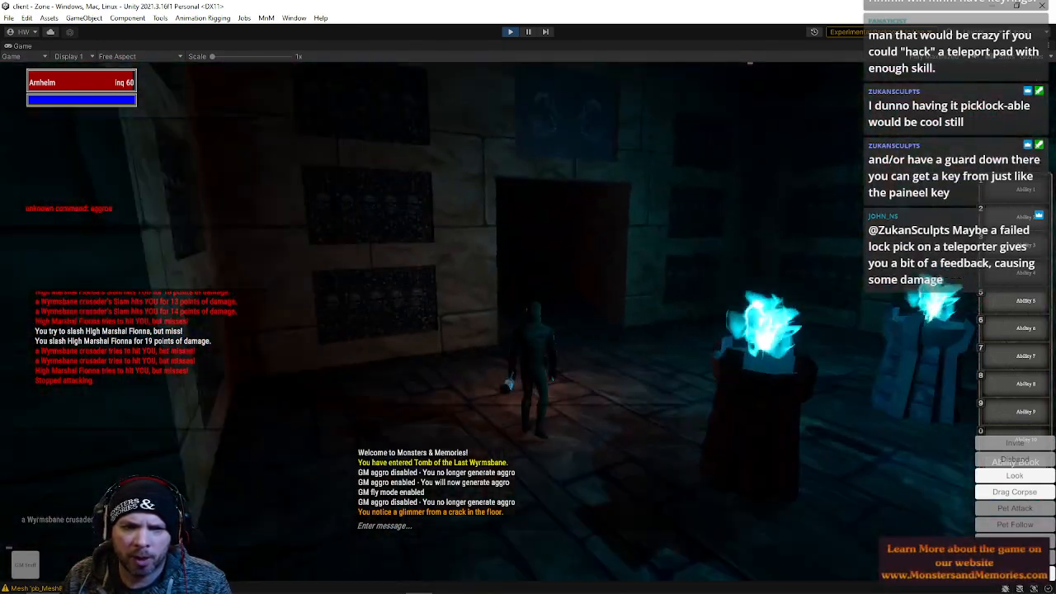
{"action": "key", "text": "w"}
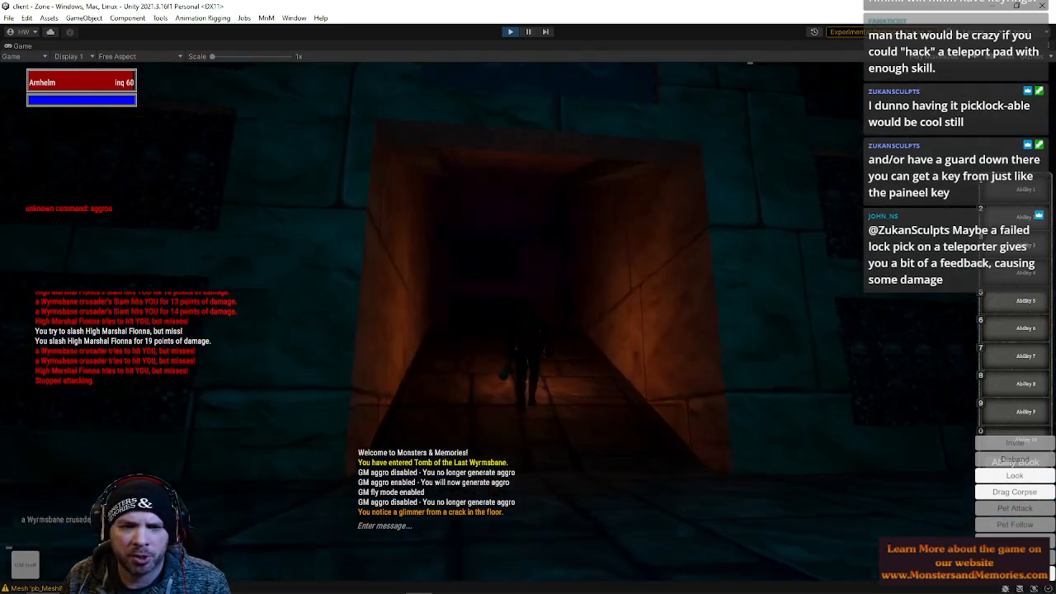
{"action": "key", "text": "w"}
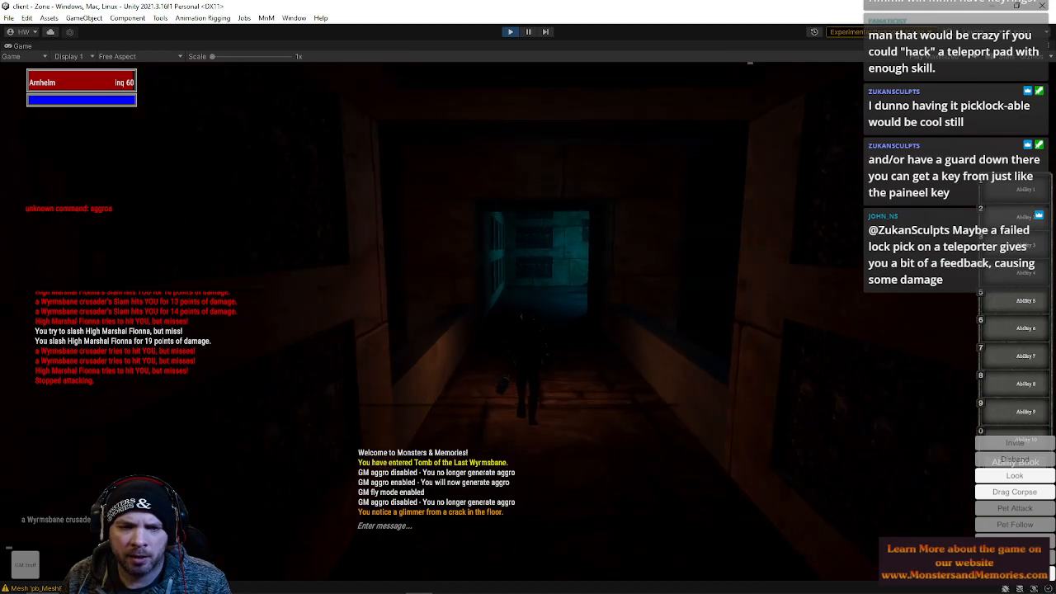
{"action": "key", "text": "w"}
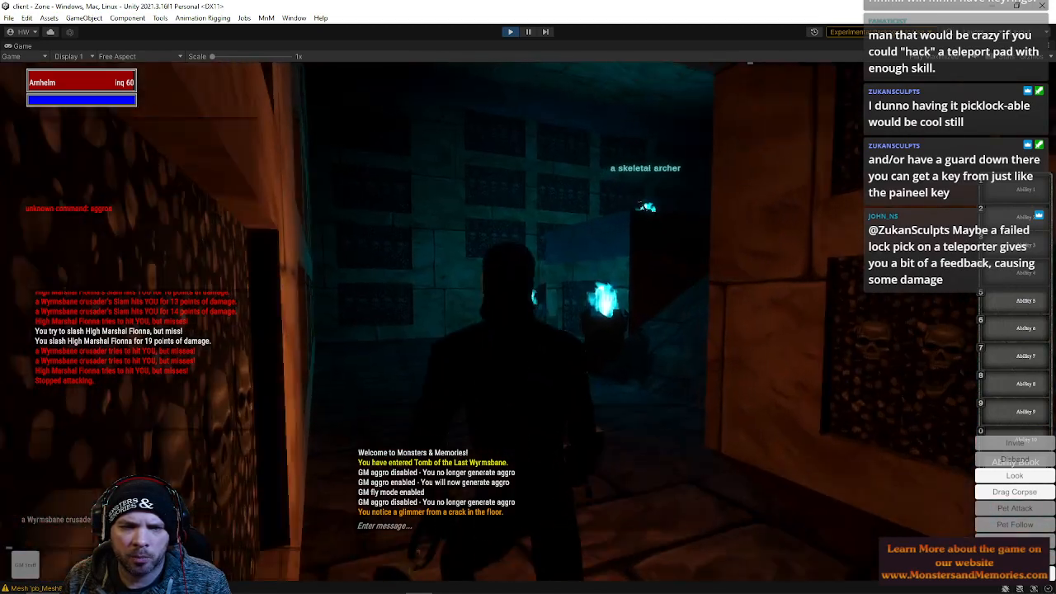
{"action": "key", "text": "w"}
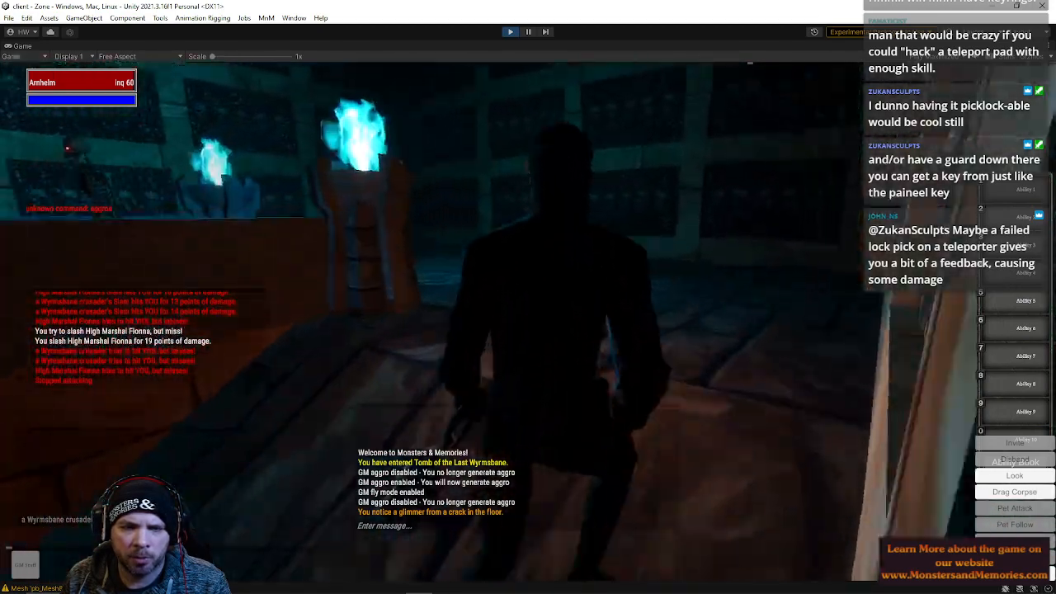
{"action": "key", "text": "w"}
Target the skeletal archer in the chamber and issue a chat command on it
{"action": "scroll", "coordinate": [441, 395], "scroll_direction": "down", "scroll_amount": 5}
{"action": "key", "text": "Tab"}
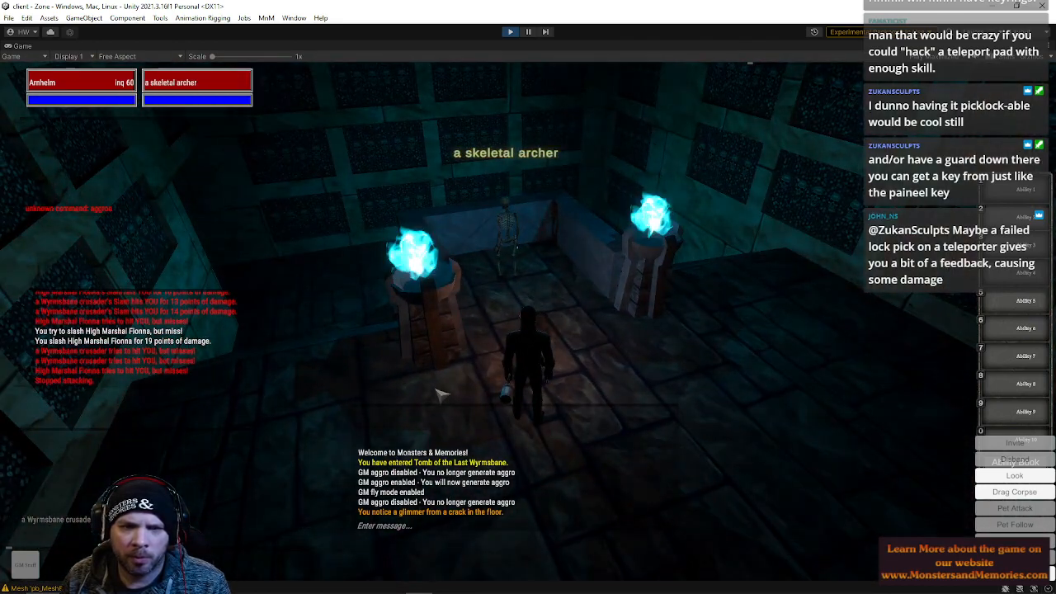
{"action": "type", "text": "l"}
{"action": "key", "text": "Return"}
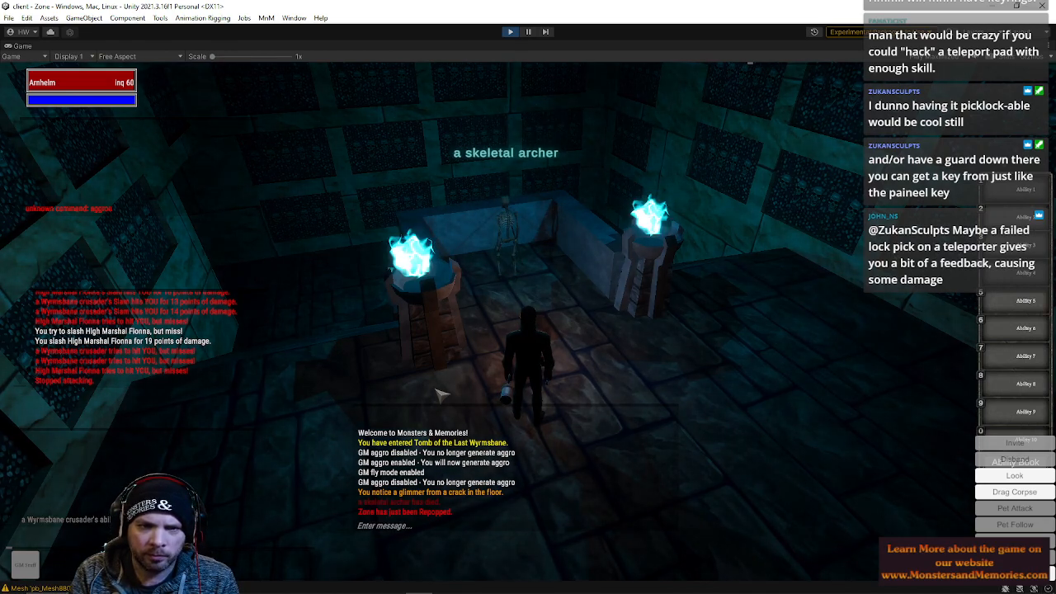
{"action": "left_click", "coordinate": [511, 238]}
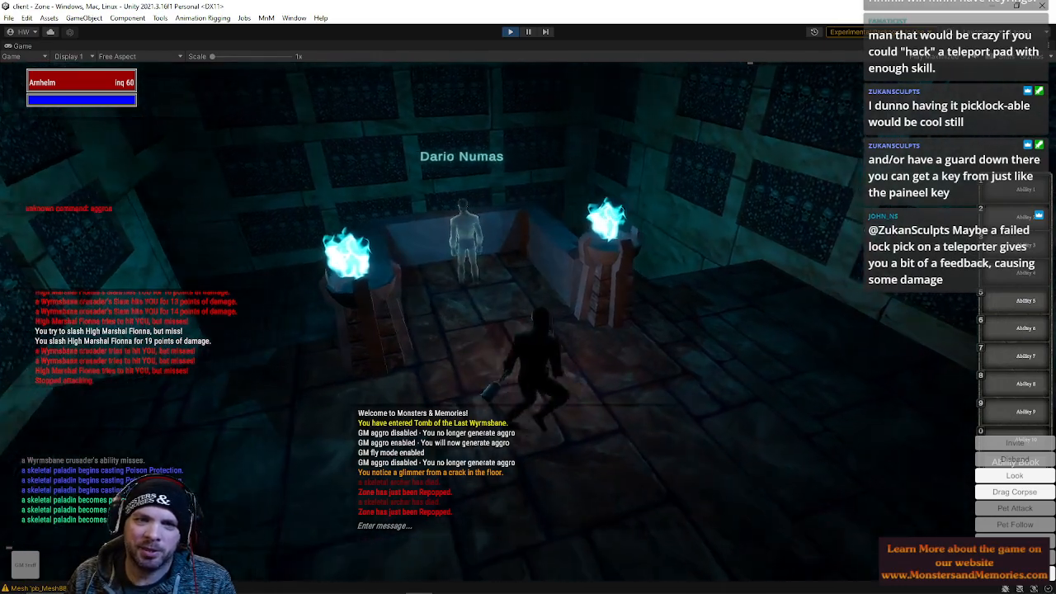
Walk up to Dario Numas on the raised platform and attack him
{"action": "key", "text": "w"}
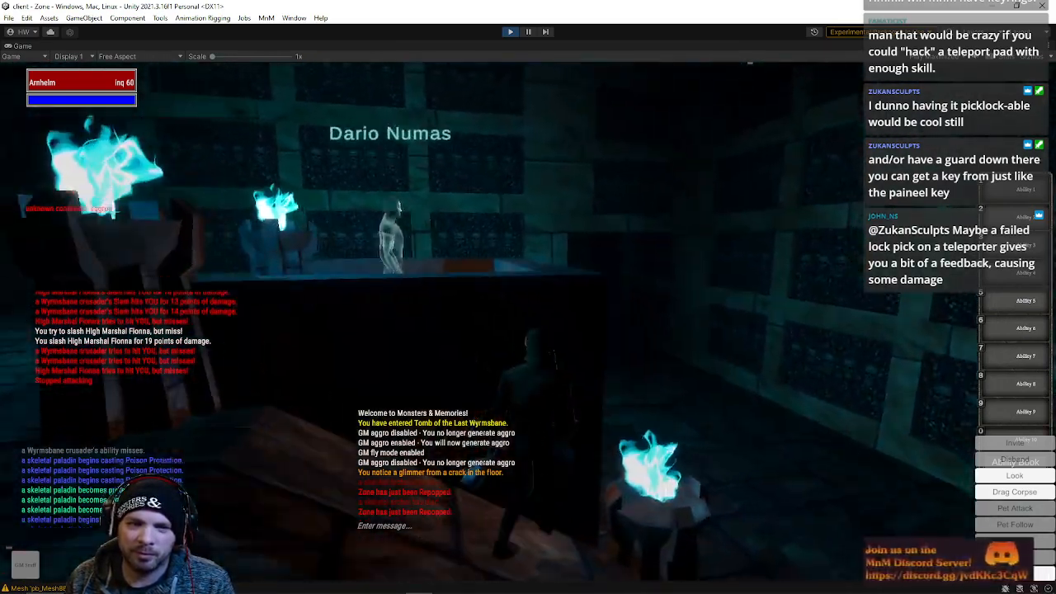
{"action": "key", "text": "w"}
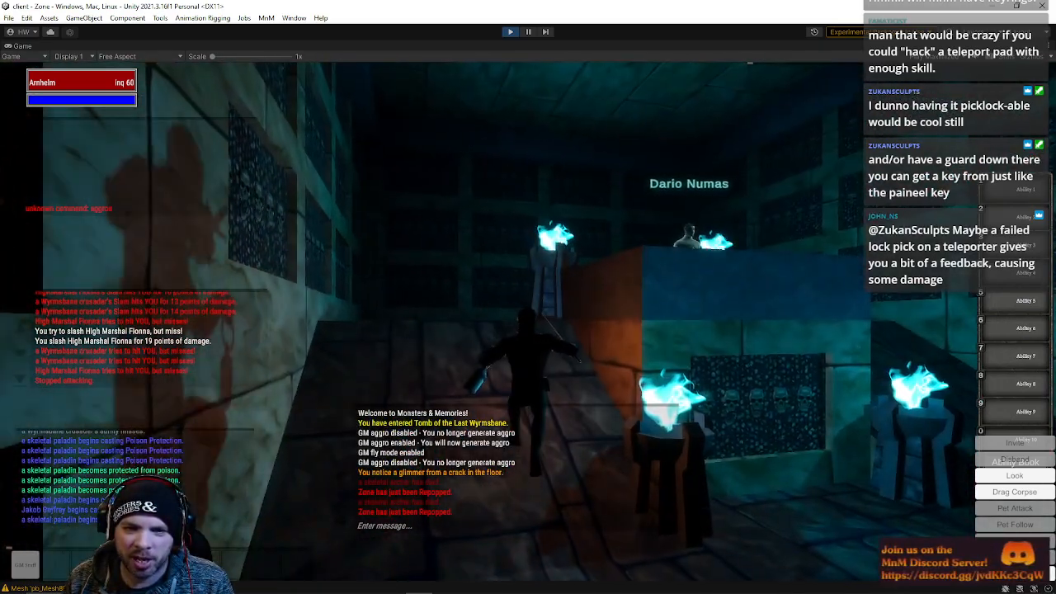
{"action": "key", "text": "w"}
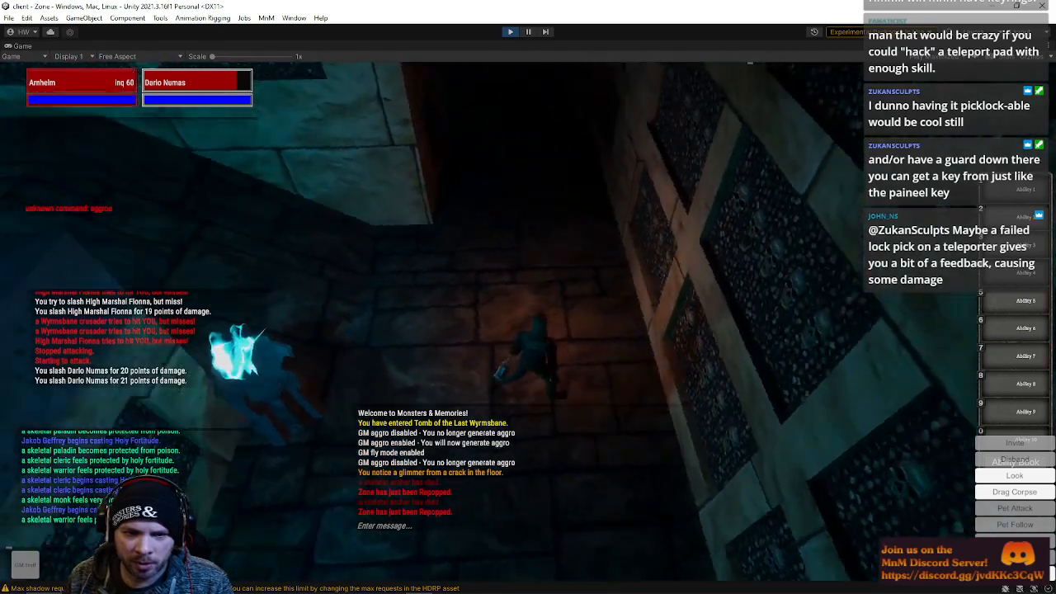
{"action": "right_click_drag", "start_coordinate": [528, 330], "coordinate": [528, 231]}
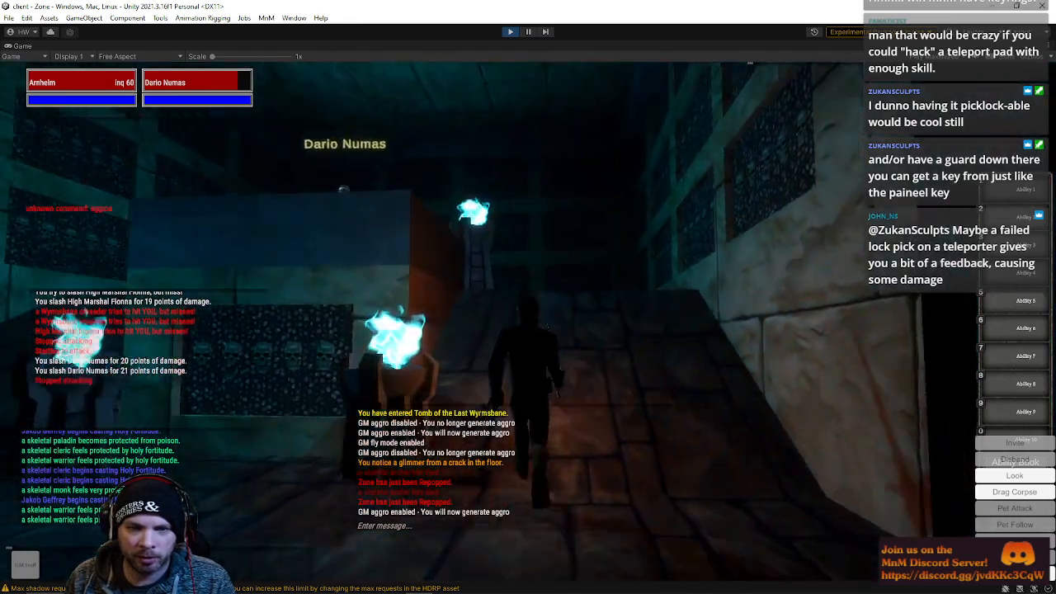
{"action": "right_click_drag", "start_coordinate": [528, 330], "coordinate": [528, 371]}
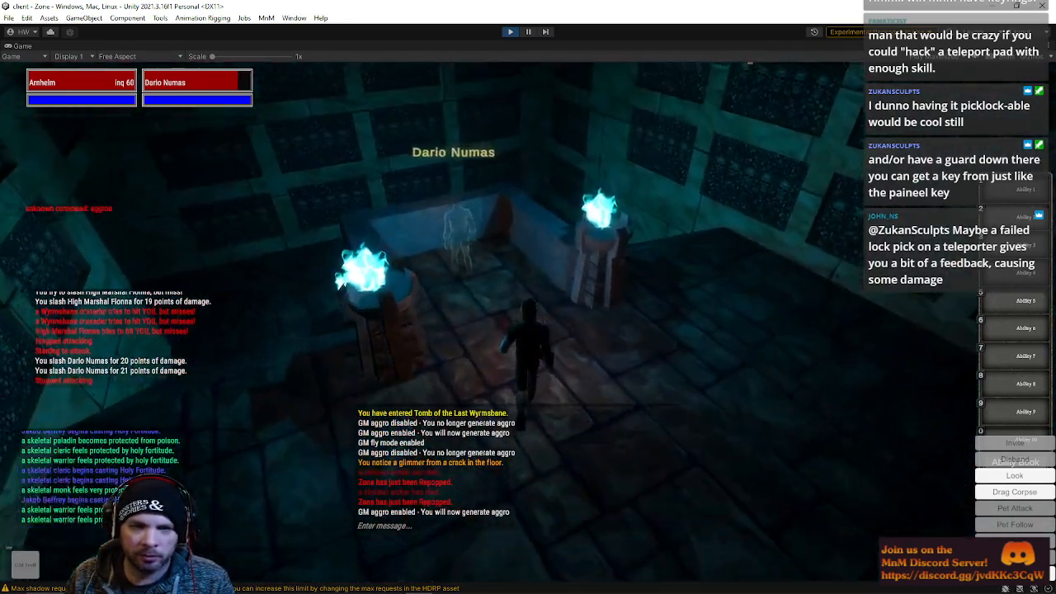
Turn off GM fly mode and walk along the skull-niche corridor past the skeletal warriors
{"action": "key", "text": "q"}
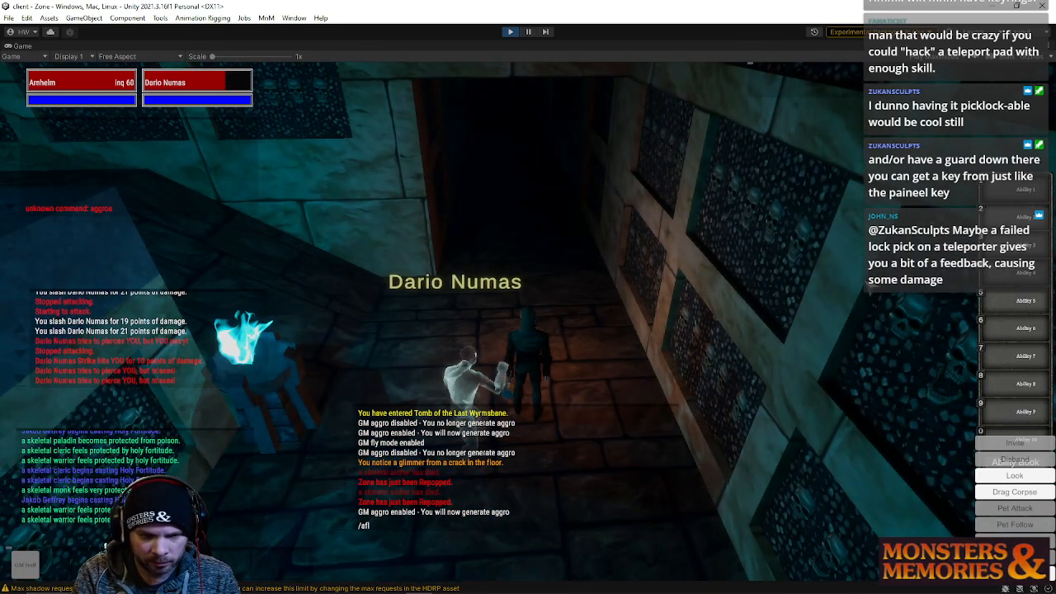
{"action": "key", "text": "w"}
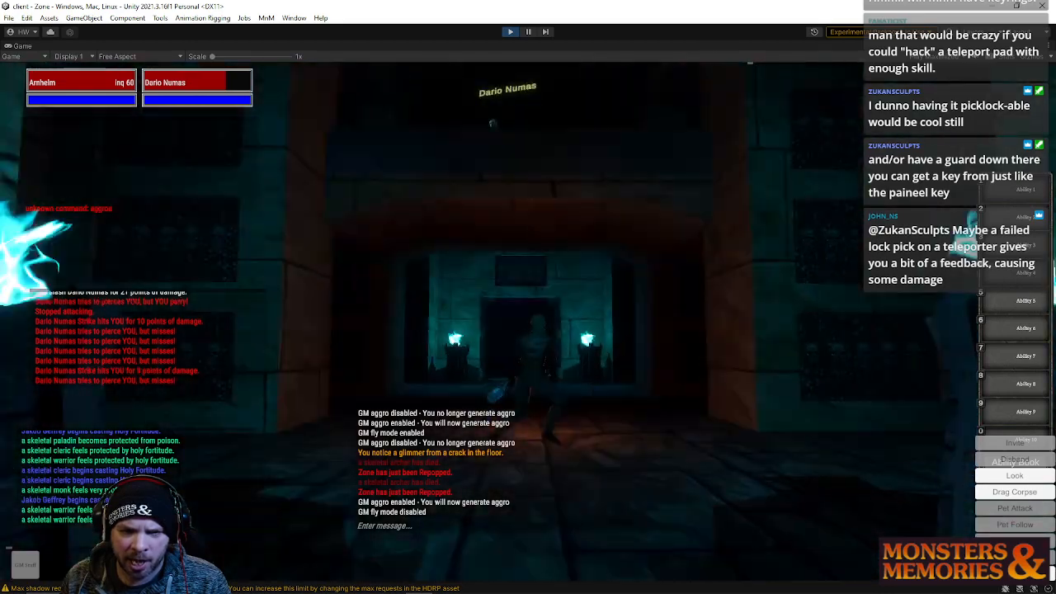
{"action": "right_click_drag", "start_coordinate": [599, 228], "coordinate": [438, 231]}
{"action": "key", "text": "w"}
{"action": "key", "text": "w"}
{"action": "key", "text": "w"}
{"action": "key", "text": "w"}
{"action": "key", "text": "w"}
{"action": "right_click_drag", "start_coordinate": [648, 320], "coordinate": [759, 304]}
{"action": "key", "text": "w"}
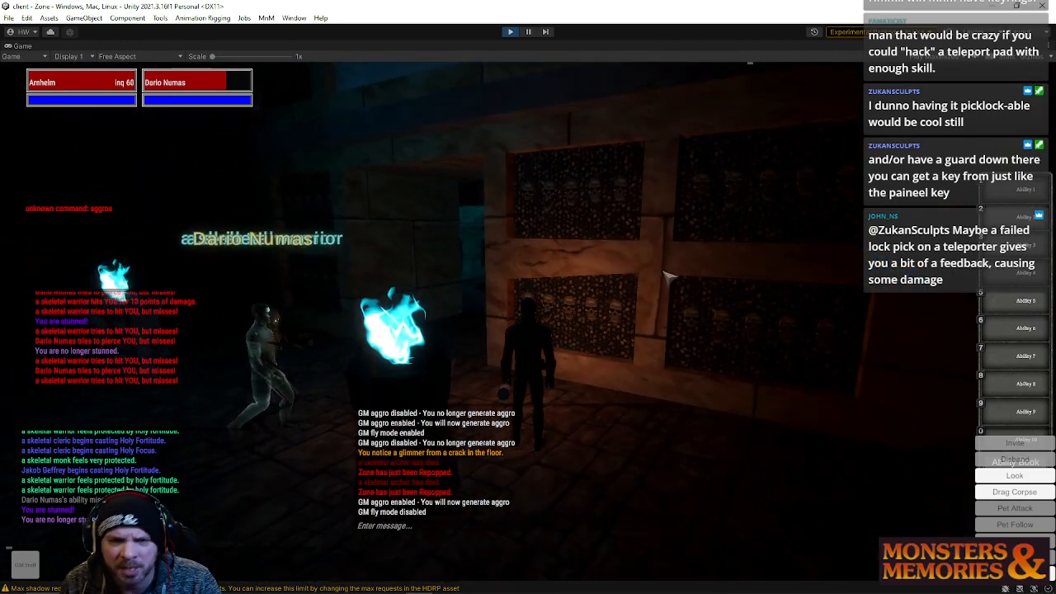
Stop play mode and reopen the WyrmsbaneTomb scene from the recent scenes, showing its hierarchy
{"action": "left_click", "coordinate": [509, 33]}
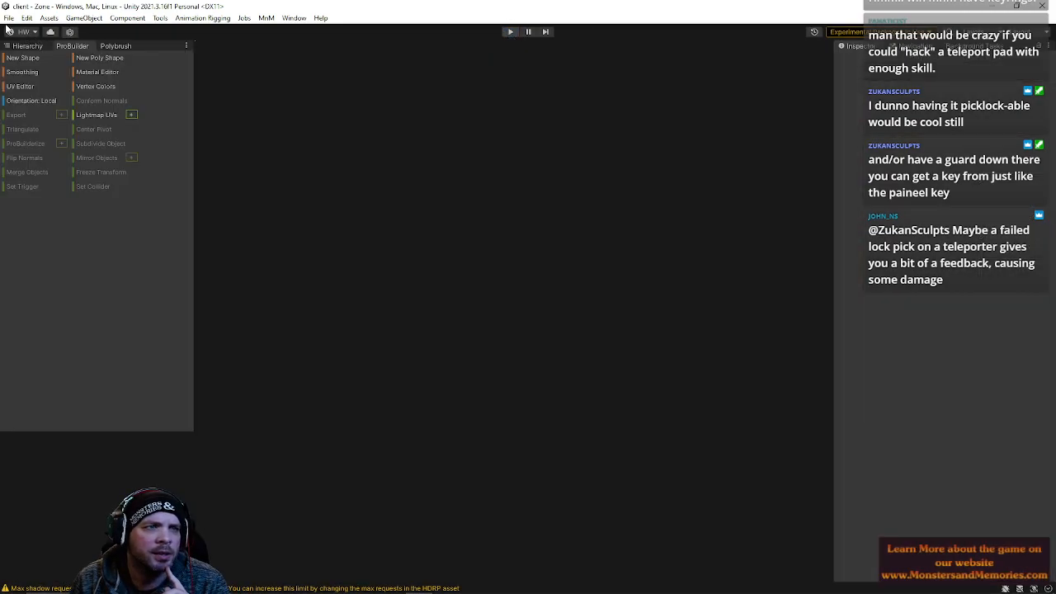
{"action": "left_click", "coordinate": [8, 18]}
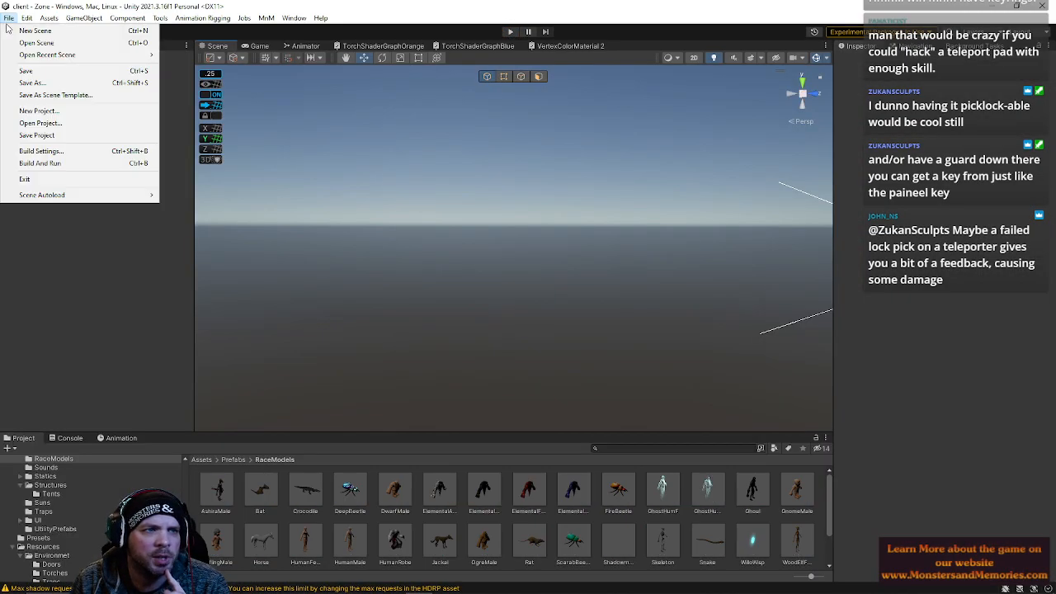
{"action": "mouse_move", "coordinate": [23, 58]}
{"action": "left_click", "coordinate": [179, 77]}
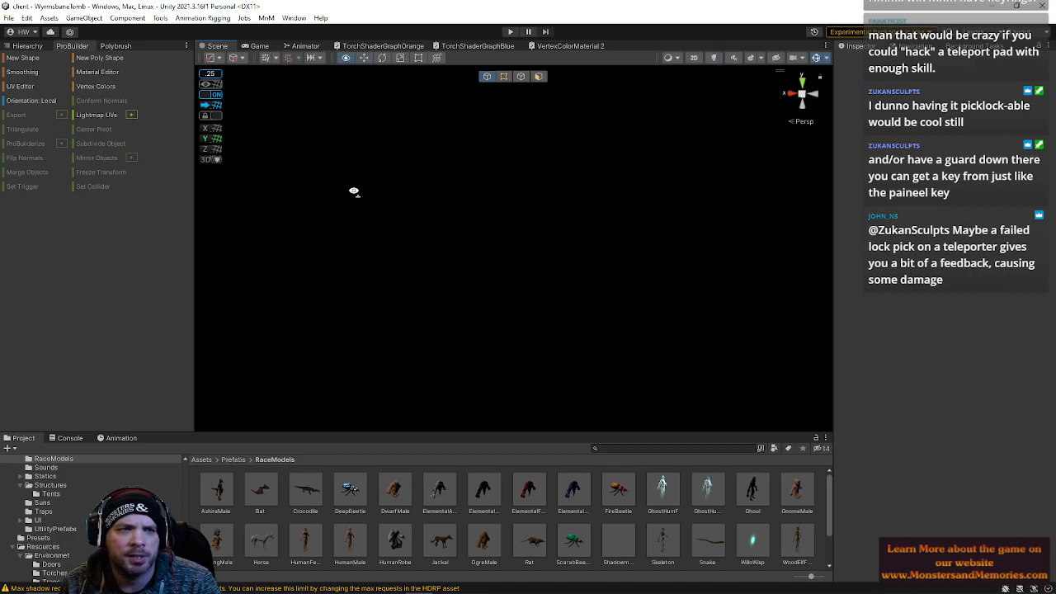
{"action": "left_click", "coordinate": [28, 45]}
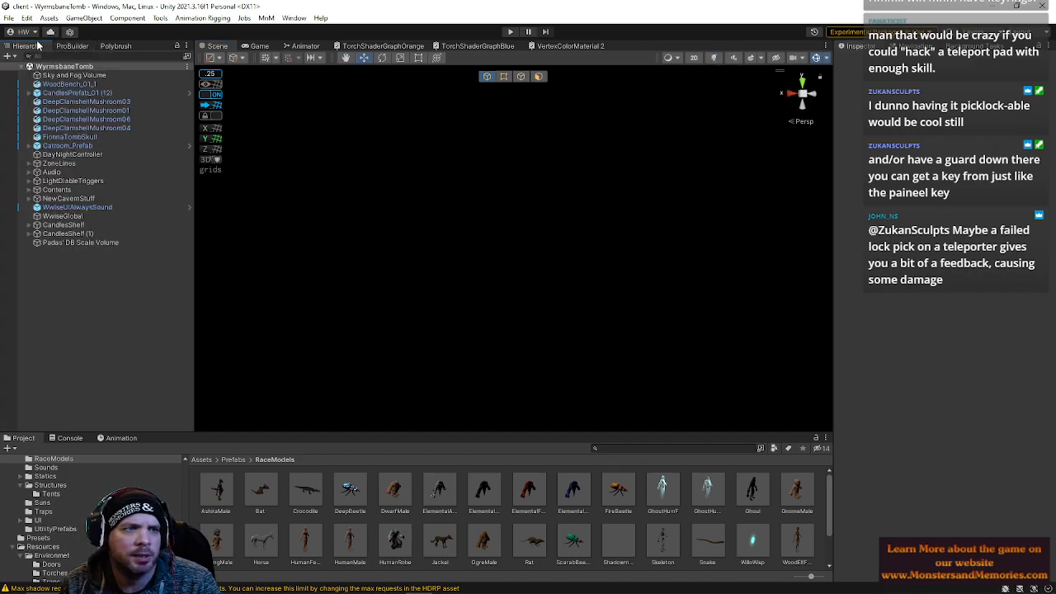
Select and frame the wall cube in the ossuary, inspect it, and save the scene
{"action": "left_click", "coordinate": [59, 163]}
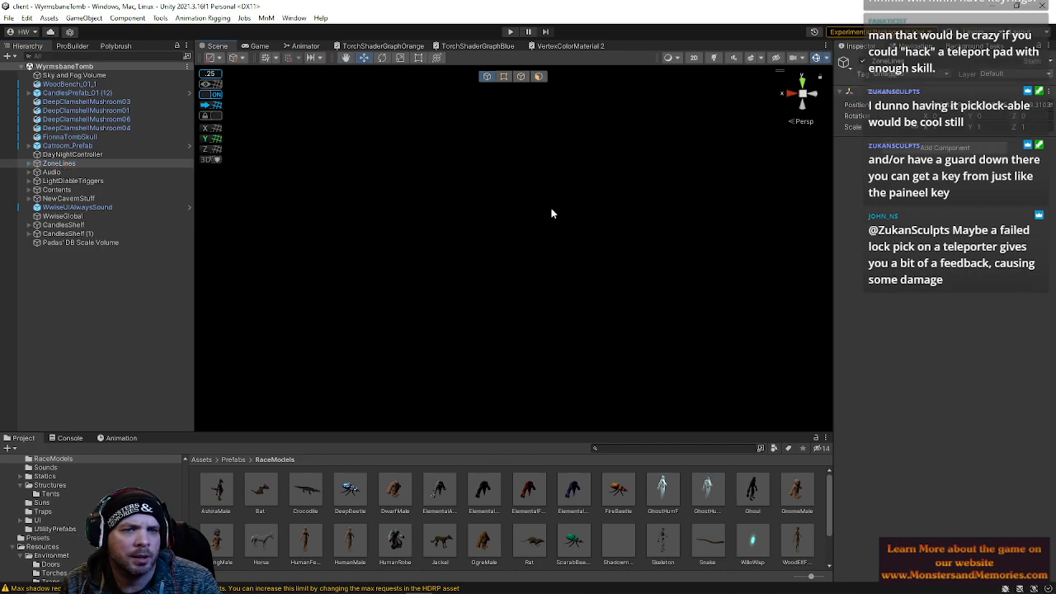
{"action": "key", "text": "f"}
{"action": "right_click_drag", "start_coordinate": [558, 214], "coordinate": [302, 231]}
{"action": "key", "text": "w"}
{"action": "left_click", "coordinate": [302, 232]}
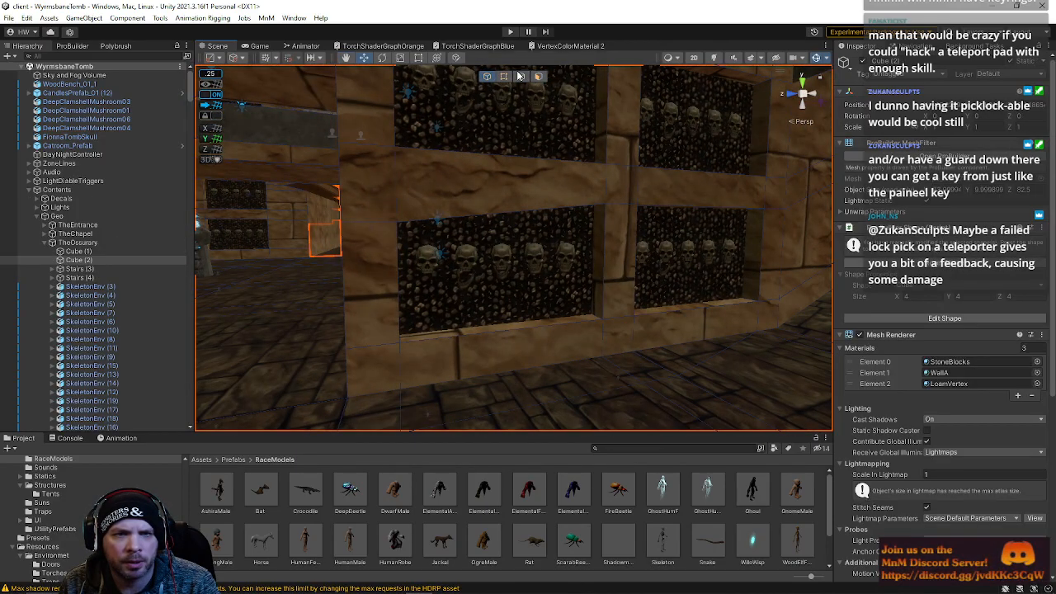
{"action": "right_click_drag", "start_coordinate": [440, 216], "coordinate": [376, 223]}
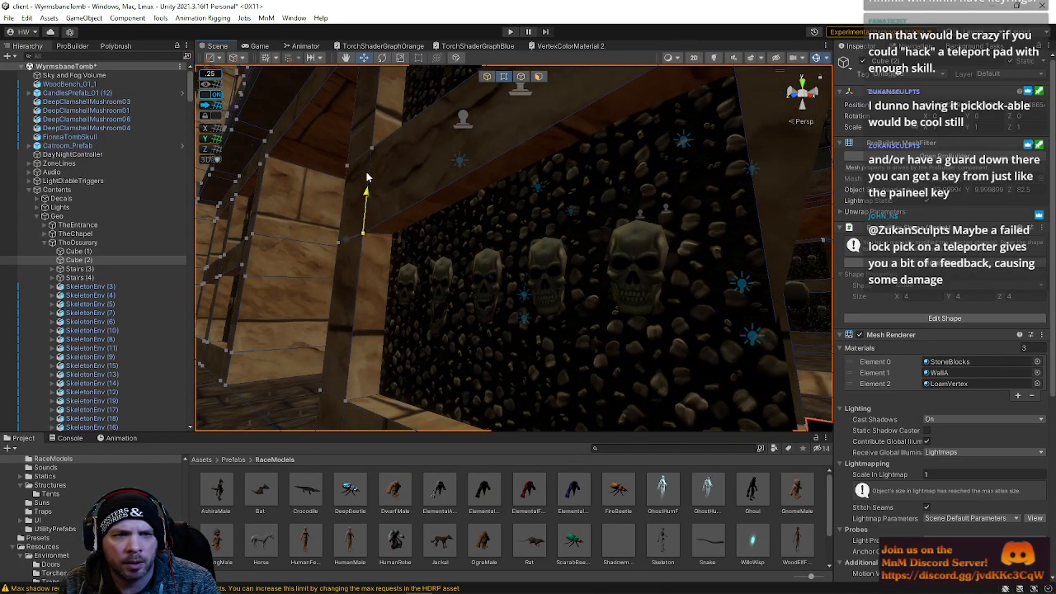
{"action": "right_click_drag", "start_coordinate": [527, 216], "coordinate": [165, 189]}
{"action": "left_click", "coordinate": [10, 17]}
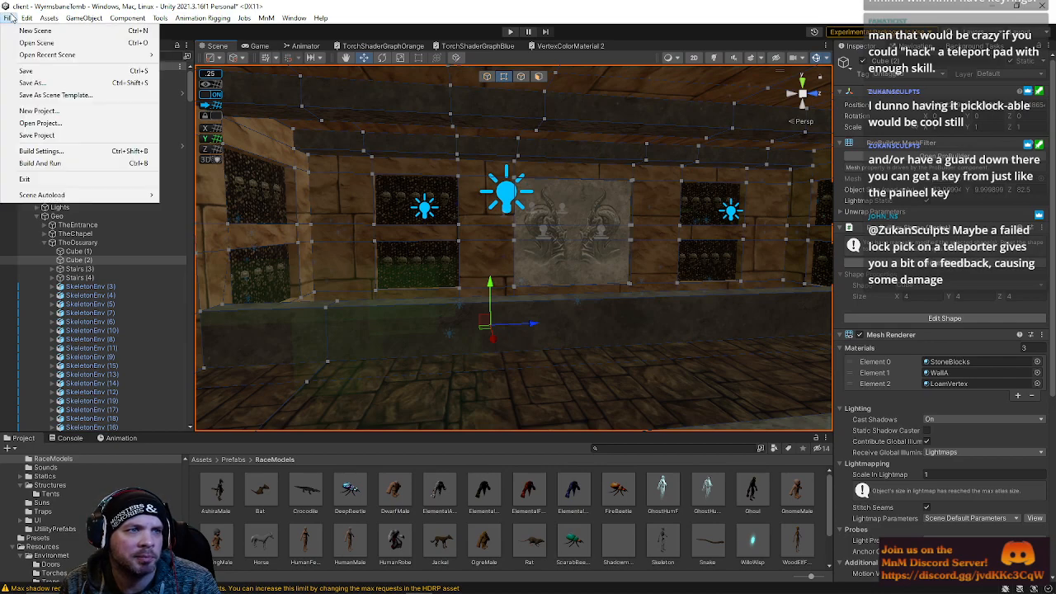
{"action": "left_click", "coordinate": [39, 72]}
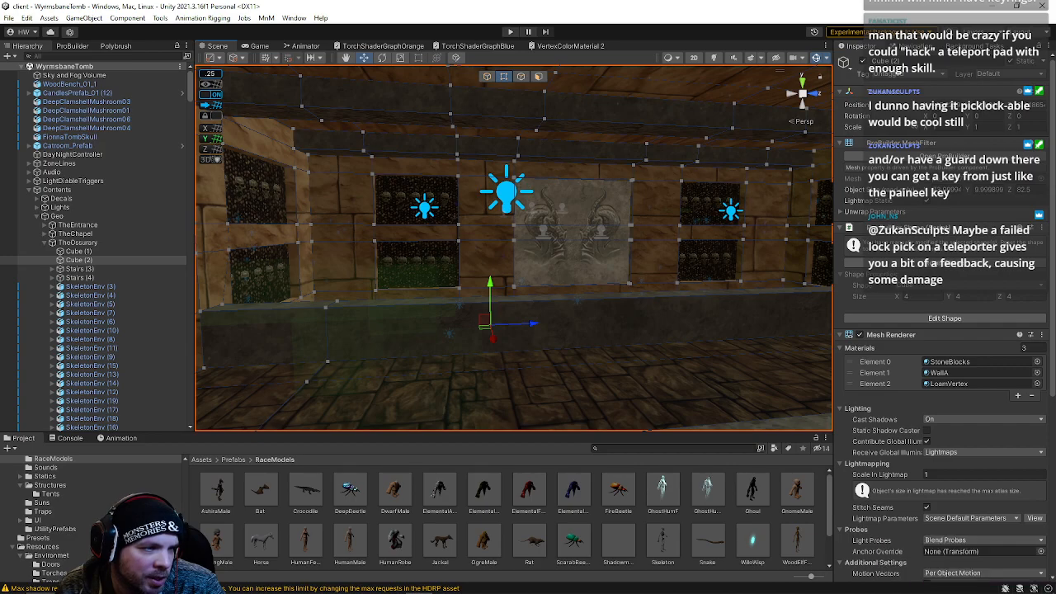
Orbit around the tomb level to survey the overall dungeon layout from above
{"action": "right_click_drag", "start_coordinate": [360, 266], "coordinate": [924, 286]}
{"action": "key", "text": "w"}
{"action": "left_click", "coordinate": [417, 238]}
{"action": "key", "text": "w"}
{"action": "right_click_drag", "start_coordinate": [789, 256], "coordinate": [203, 310]}
{"action": "right_click_drag", "start_coordinate": [865, 262], "coordinate": [373, 261]}
{"action": "right_click_drag", "start_coordinate": [306, 186], "coordinate": [628, 239]}
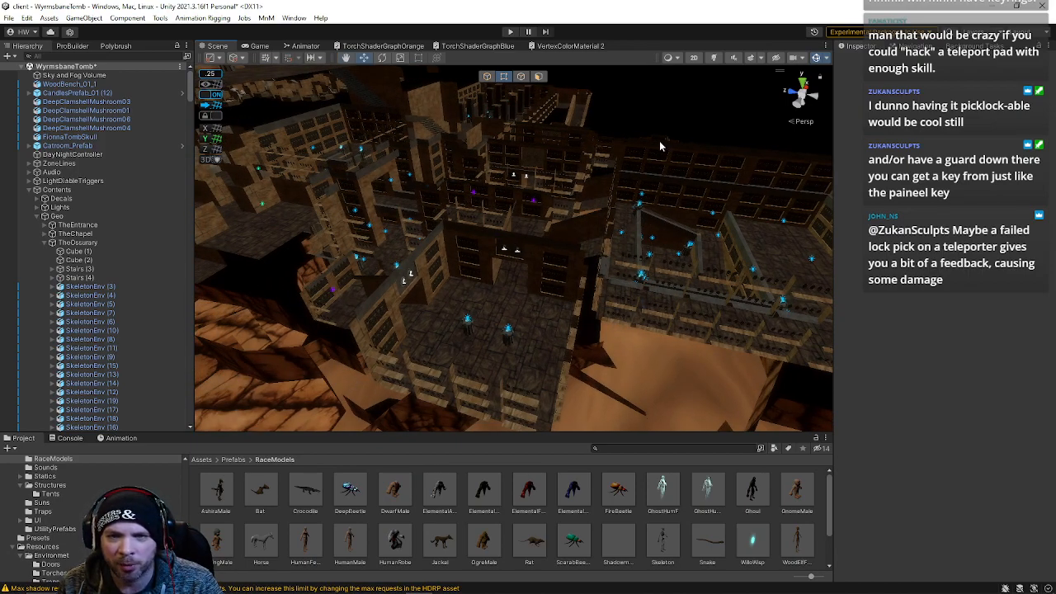
{"action": "right_click_drag", "start_coordinate": [727, 177], "coordinate": [681, 227]}
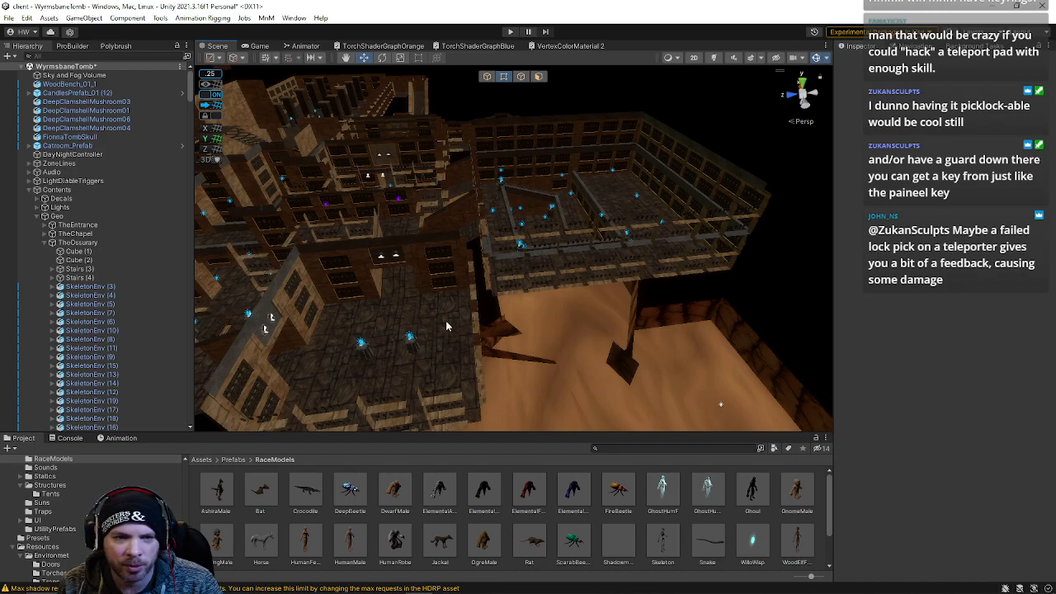
{"action": "right_click_drag", "start_coordinate": [487, 304], "coordinate": [201, 363]}
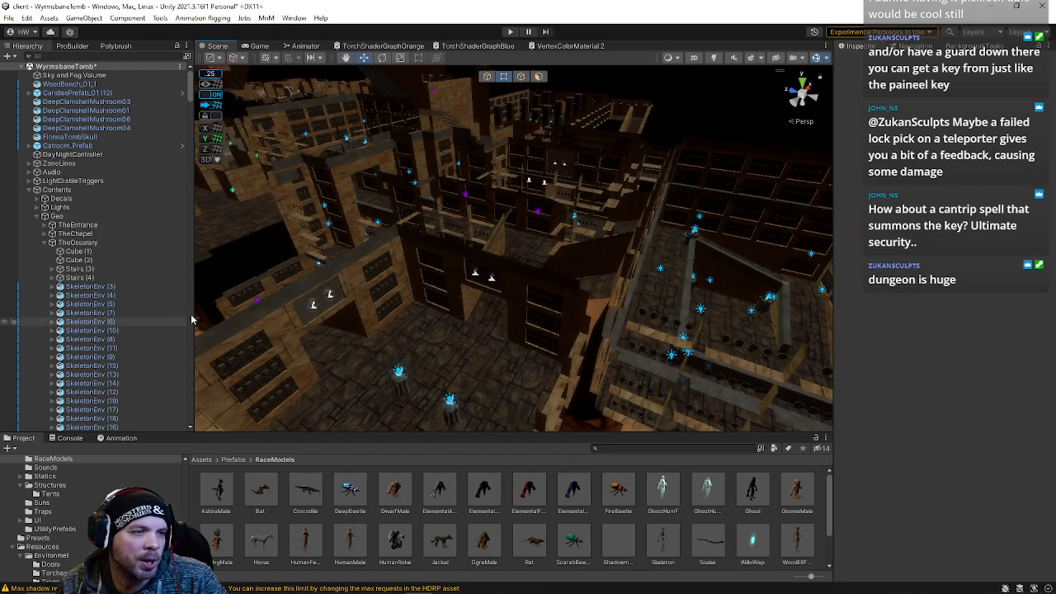
{"action": "right_click_drag", "start_coordinate": [483, 217], "coordinate": [94, 199]}
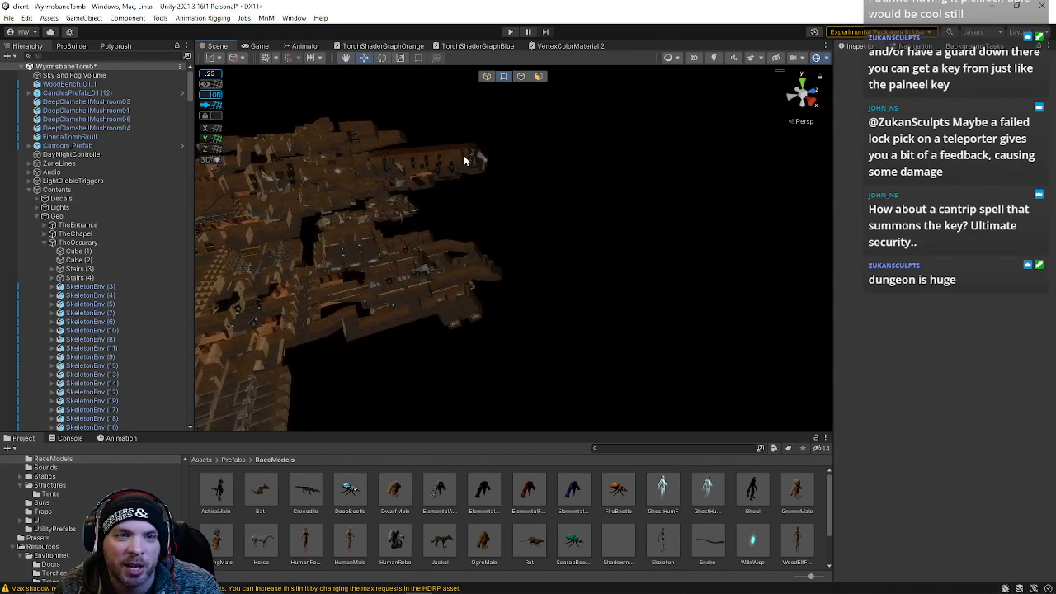
{"action": "right_click_drag", "start_coordinate": [409, 145], "coordinate": [611, 124]}
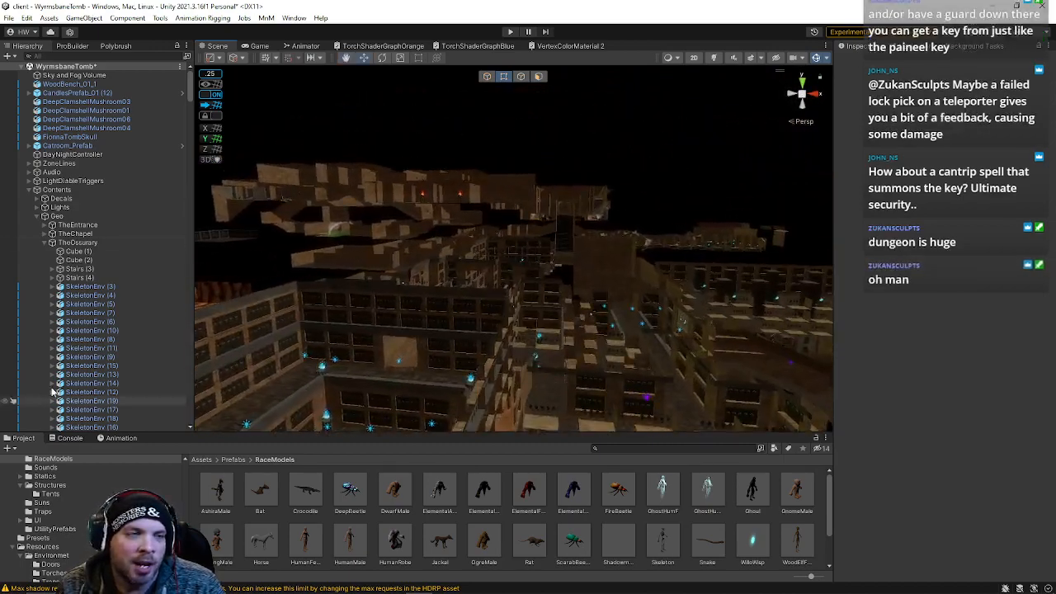
{"action": "left_click", "coordinate": [6, 18]}
{"action": "left_click", "coordinate": [438, 111]}
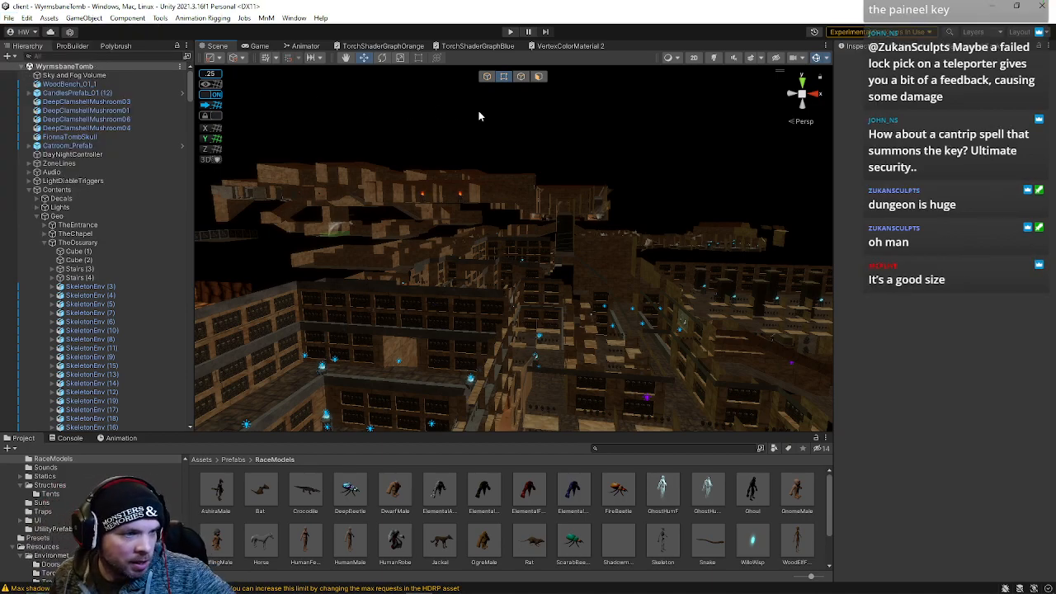
{"action": "right_click_drag", "start_coordinate": [568, 174], "coordinate": [242, 174]}
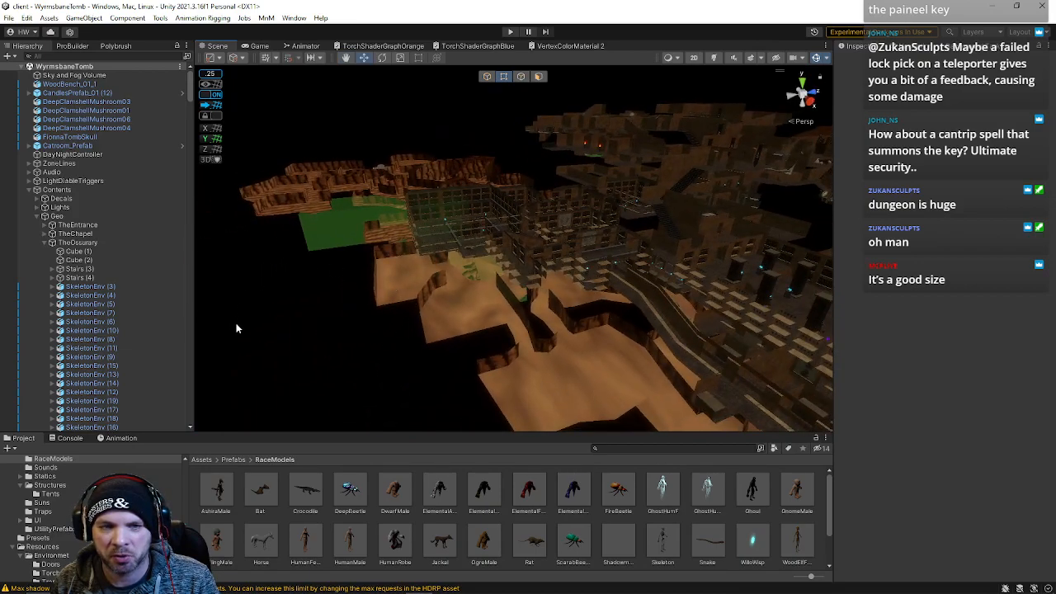
{"action": "right_click_drag", "start_coordinate": [328, 236], "coordinate": [751, 137]}
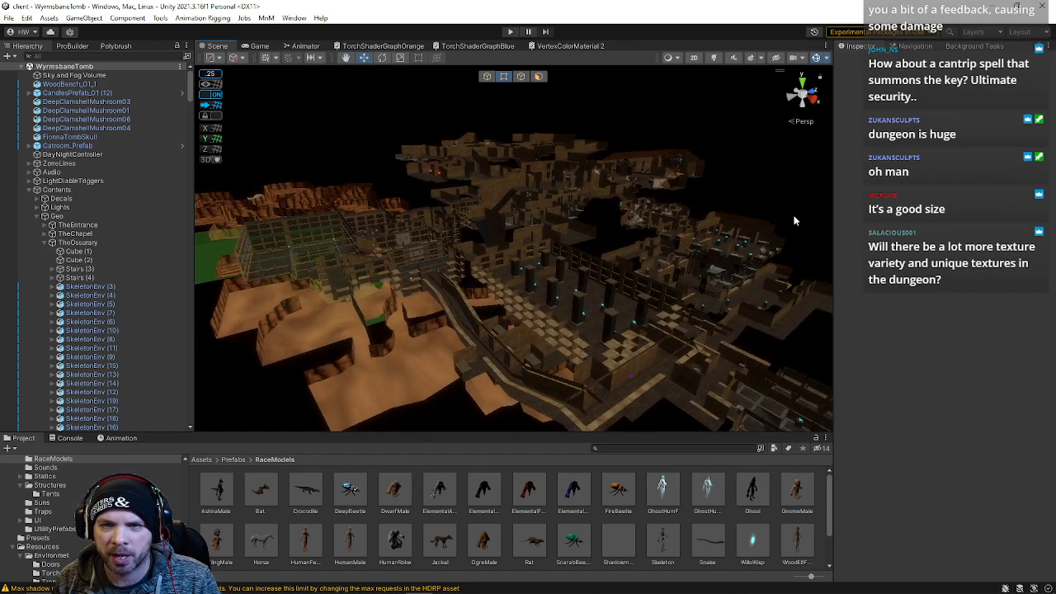